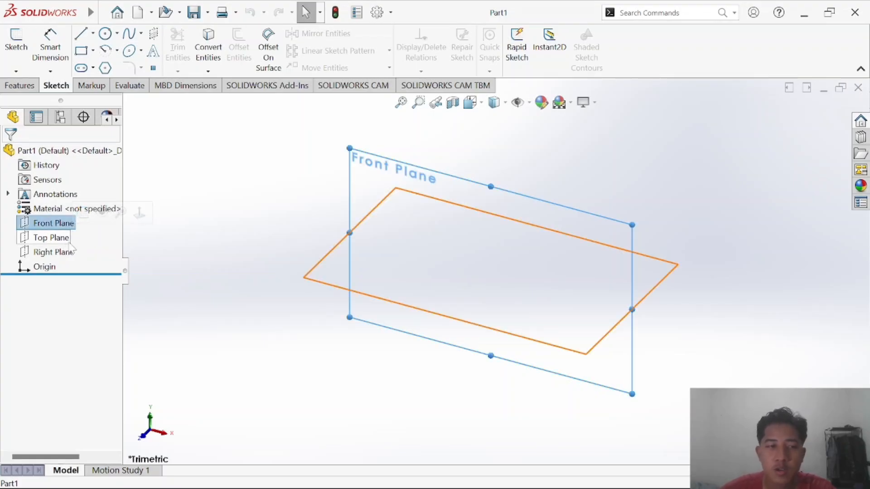
# Start a new sketch on the Front Plane, viewed normal to the plane.
pyautogui.click(51, 239)
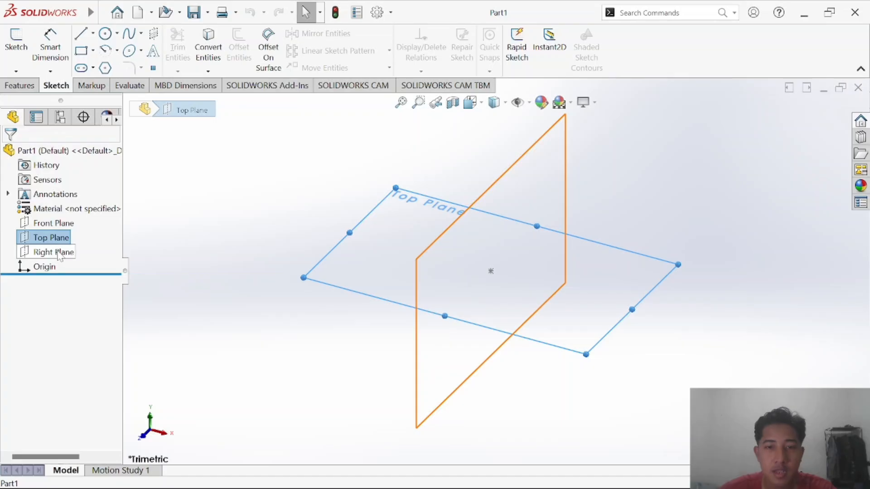
pyautogui.click(58, 252)
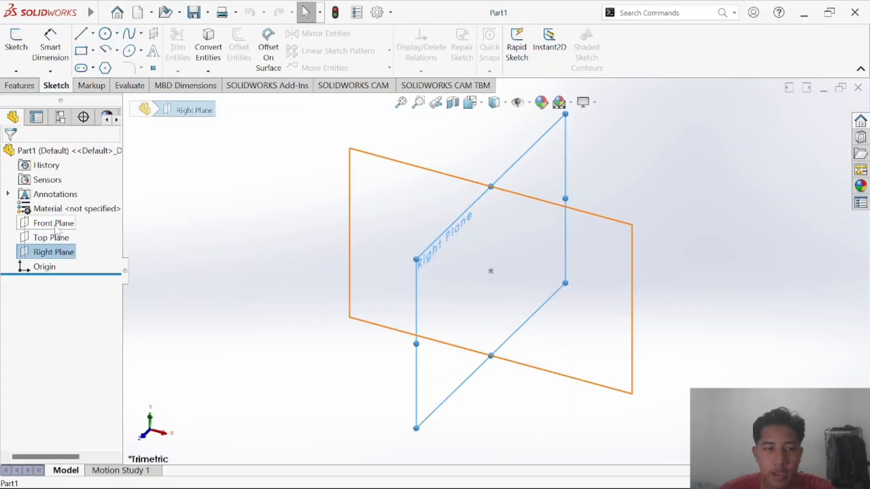
pyautogui.click(55, 223)
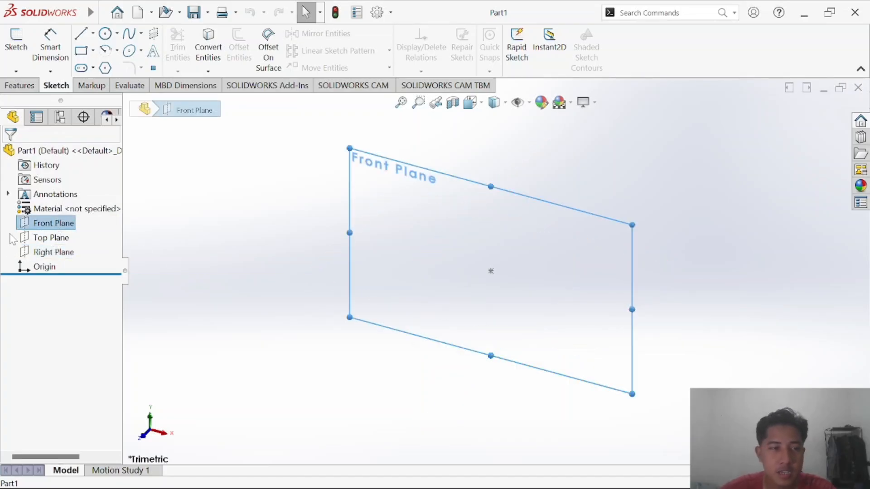
pyautogui.rightClick(54, 223)
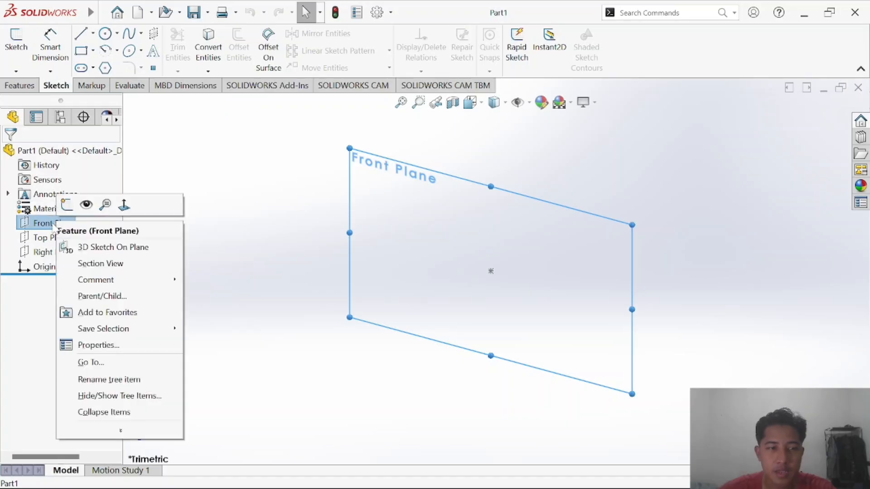
pyautogui.click(124, 206)
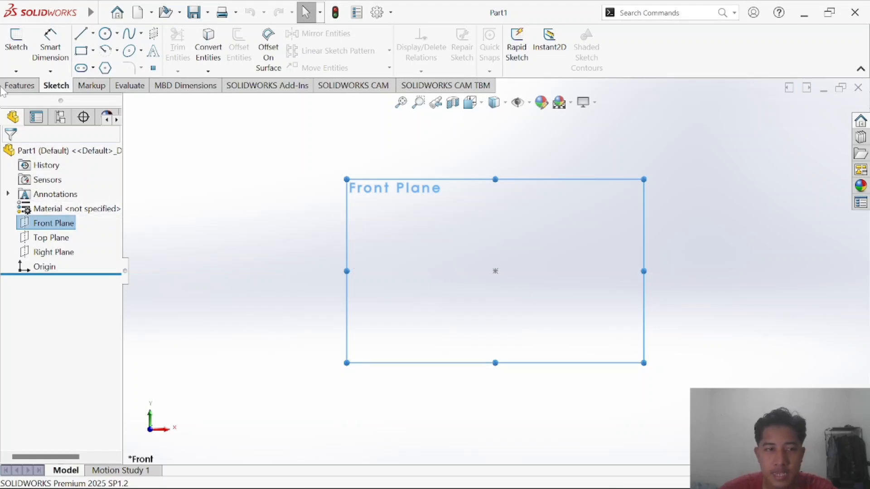
pyautogui.click(16, 46)
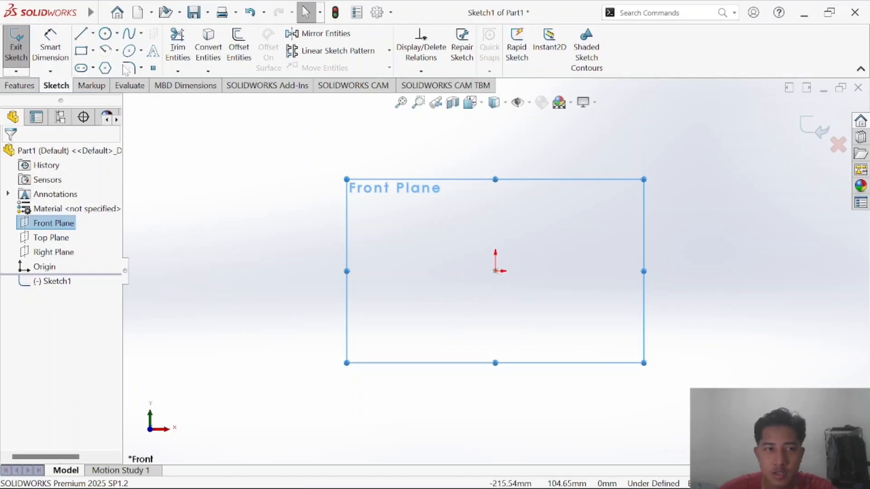
# Sketch connected lines from the origin: about 33 mm vertically up, about 12 mm horizontally right, and about 12 mm vertically down.
pyautogui.hotkey('alt', 'Tab')
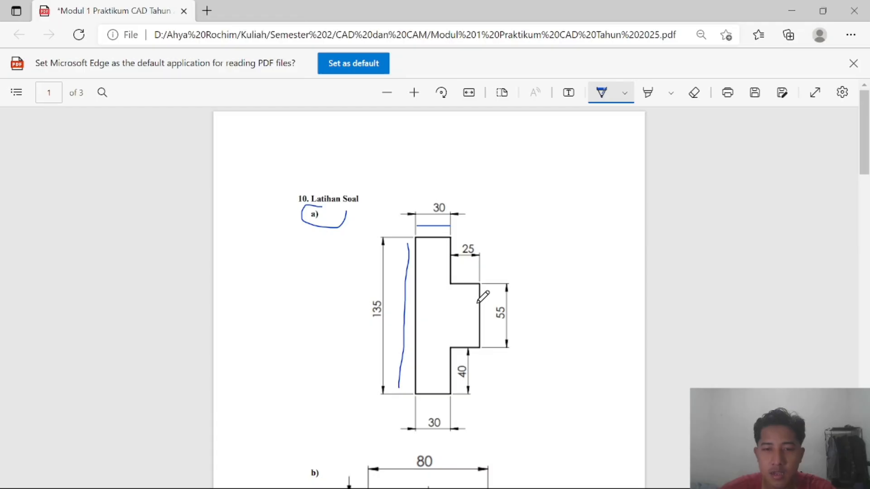
pyautogui.hotkey('alt', 'Tab')
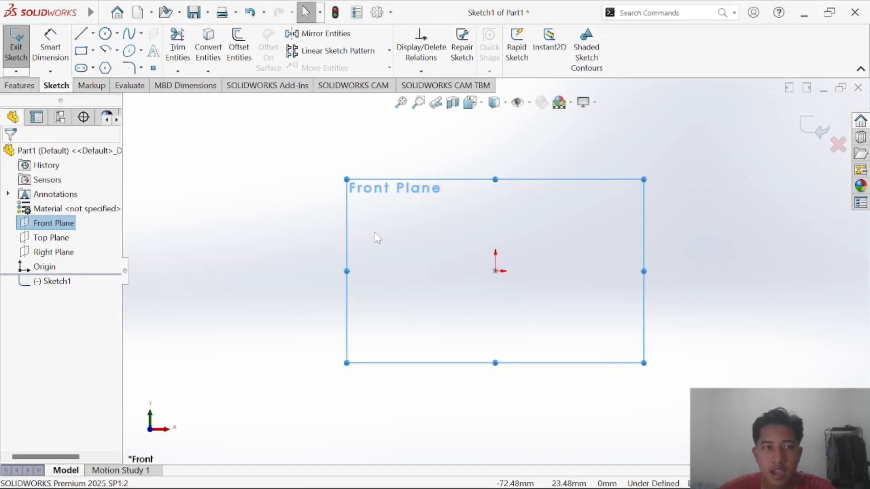
pyautogui.click(82, 33)
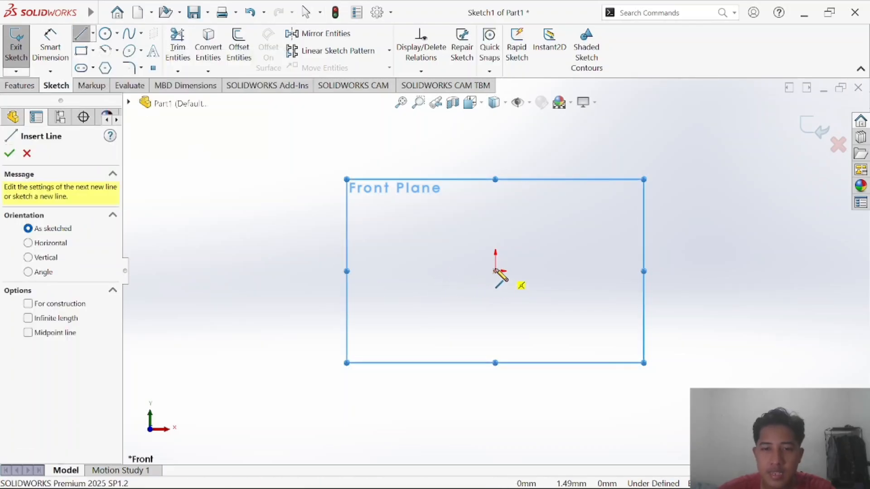
pyautogui.scroll(-3, 495, 271)
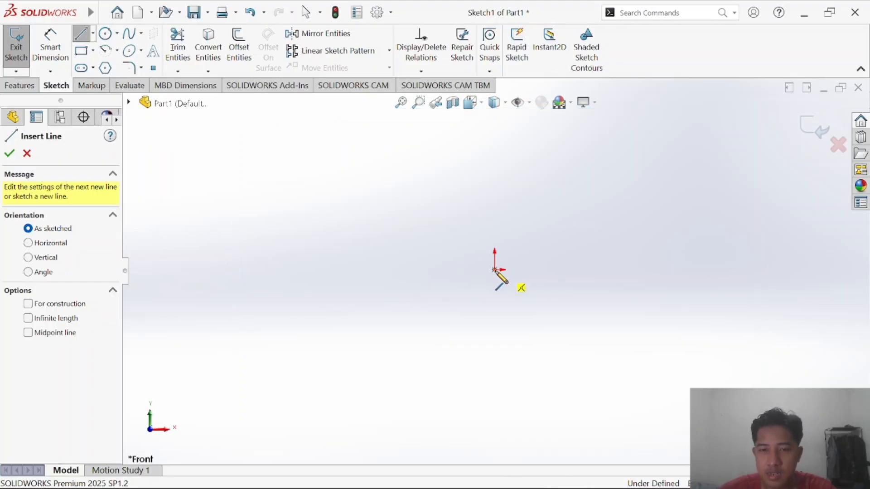
pyautogui.click(494, 270)
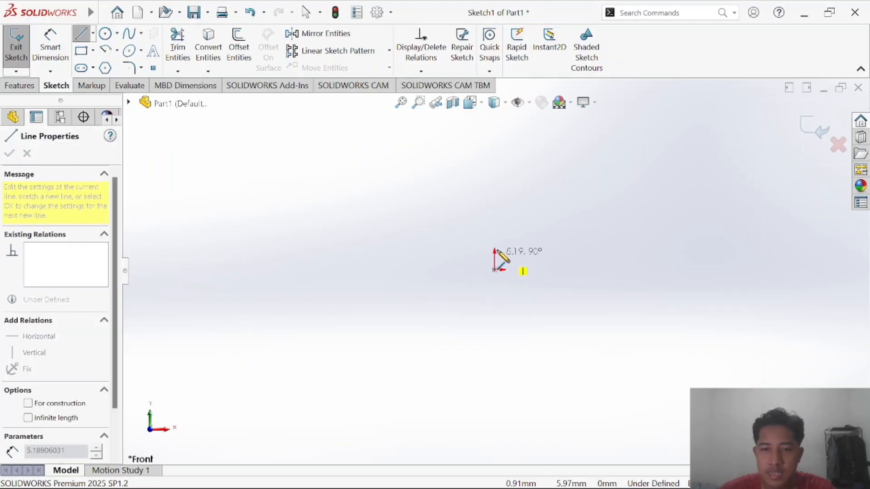
pyautogui.click(495, 172)
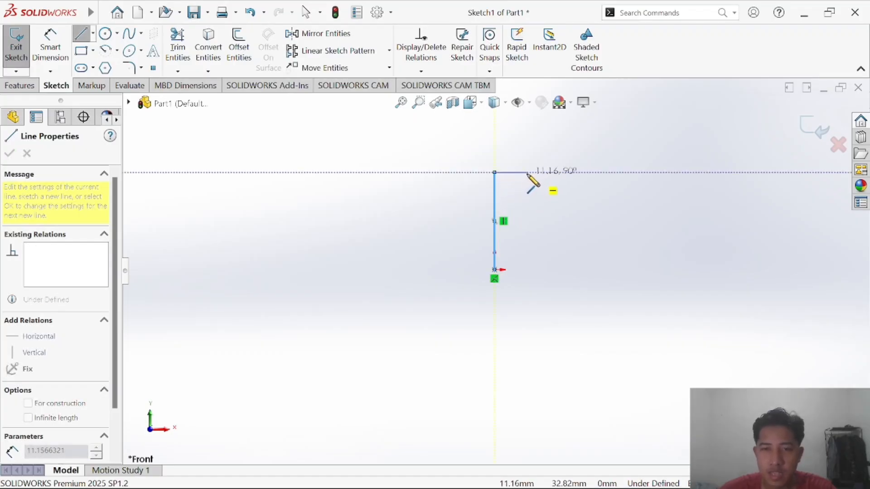
pyautogui.hotkey('alt', 'Tab')
pyautogui.hotkey('alt', 'Tab')
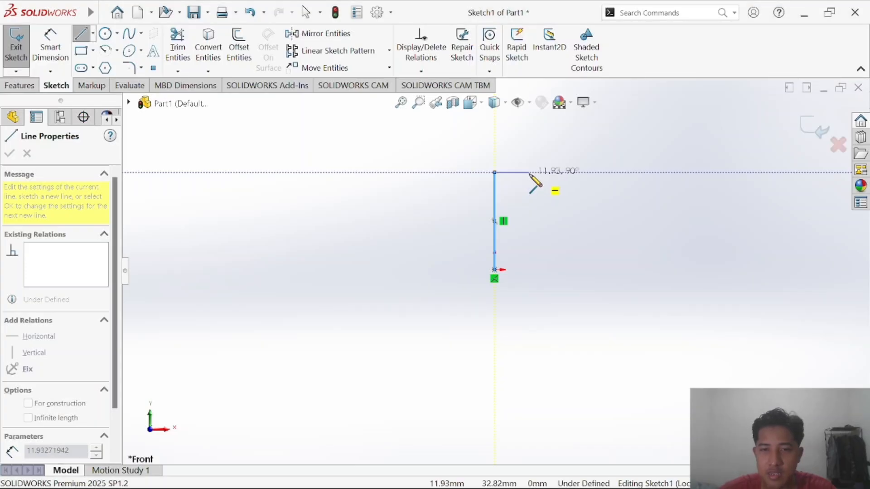
pyautogui.click(529, 173)
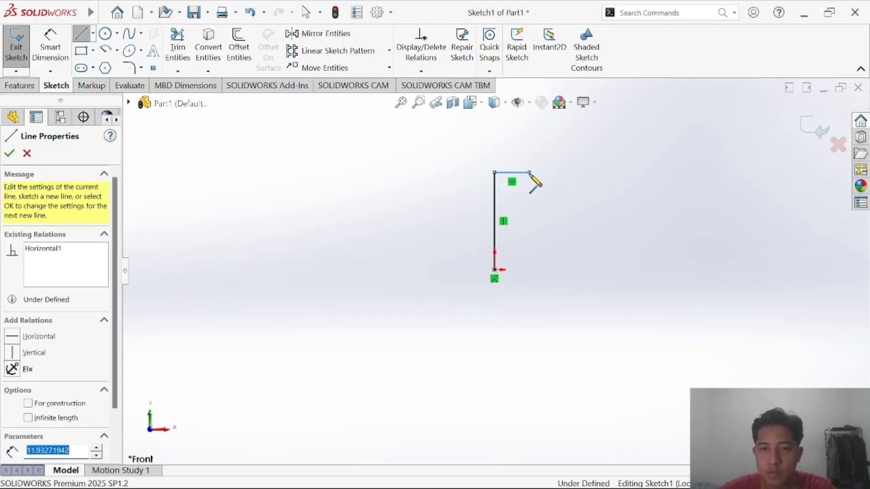
pyautogui.click(530, 208)
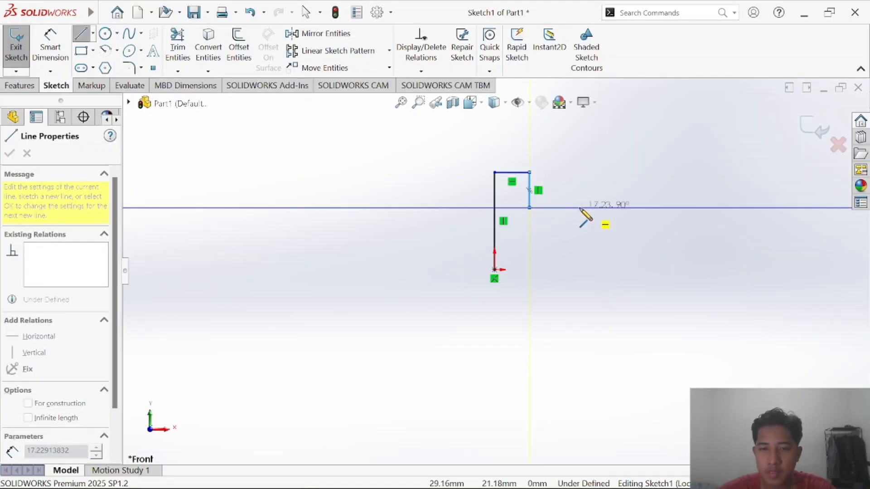
# Continue the profile with a side protrusion: about 16 mm out to the right, about 14 mm down, and about 16 mm back.
pyautogui.hotkey('alt', 'Tab')
pyautogui.hotkey('alt', 'Tab')
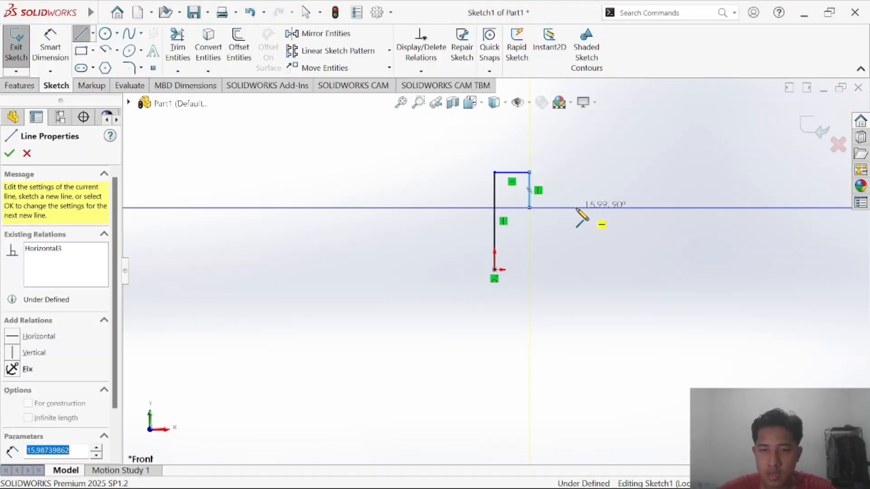
pyautogui.click(576, 208)
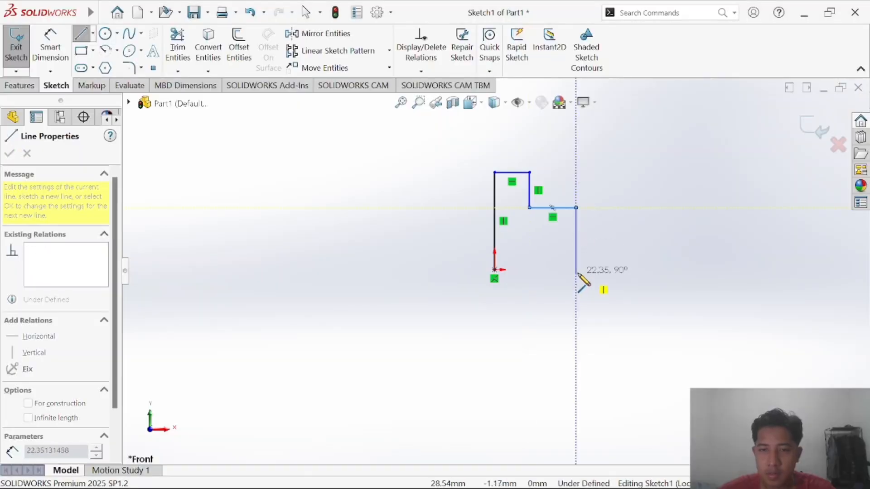
pyautogui.click(576, 245)
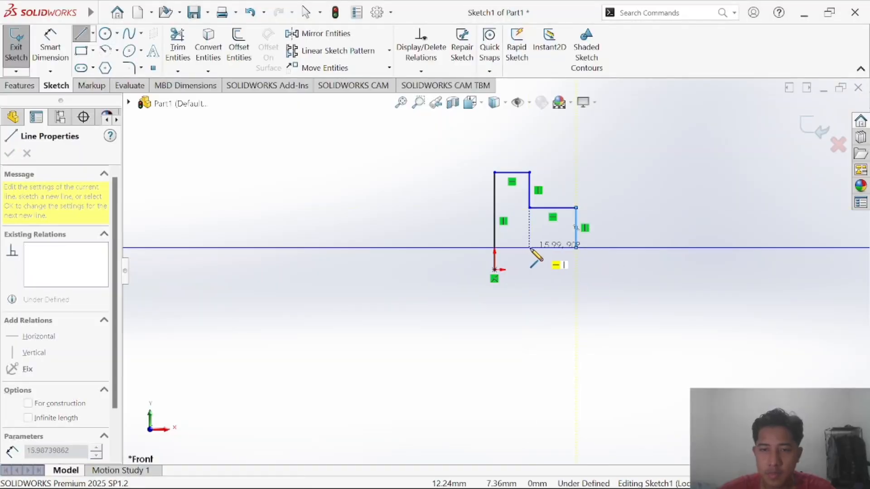
pyautogui.click(529, 247)
pyautogui.click(530, 275)
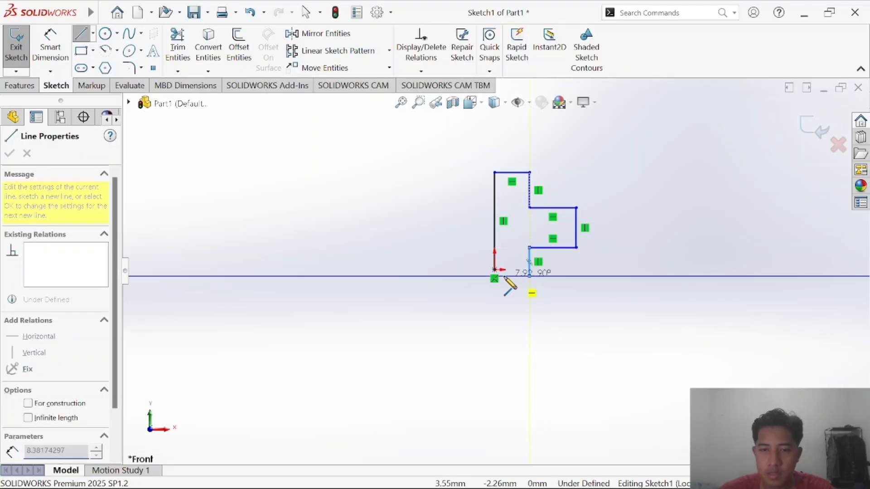
pyautogui.doubleClick(526, 273)
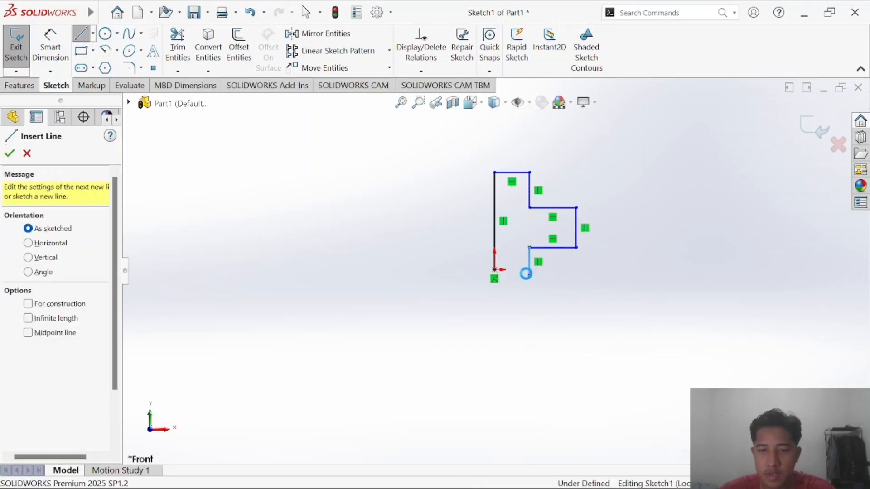
pyautogui.press('Escape')
pyautogui.click(529, 267)
pyautogui.press('Delete')
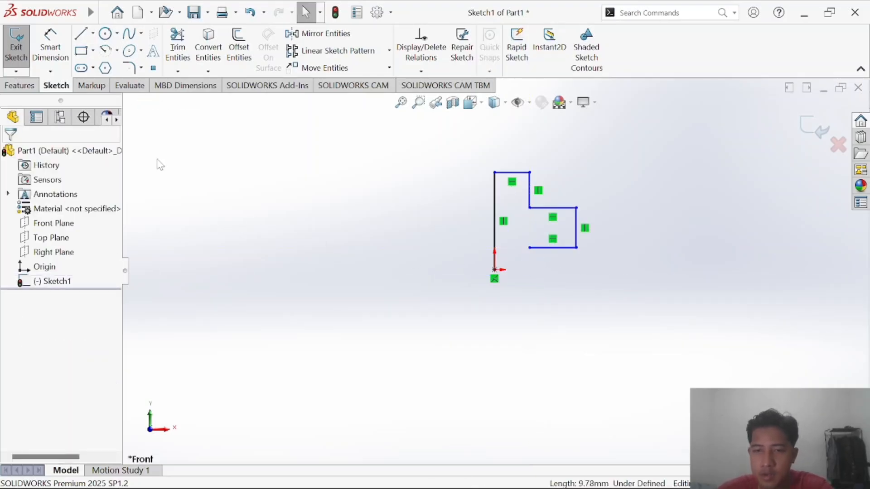
# Close the profile with a vertical line down from the protrusion's lower inner corner and a bottom edge about 12 mm long to the origin.
pyautogui.click(80, 33)
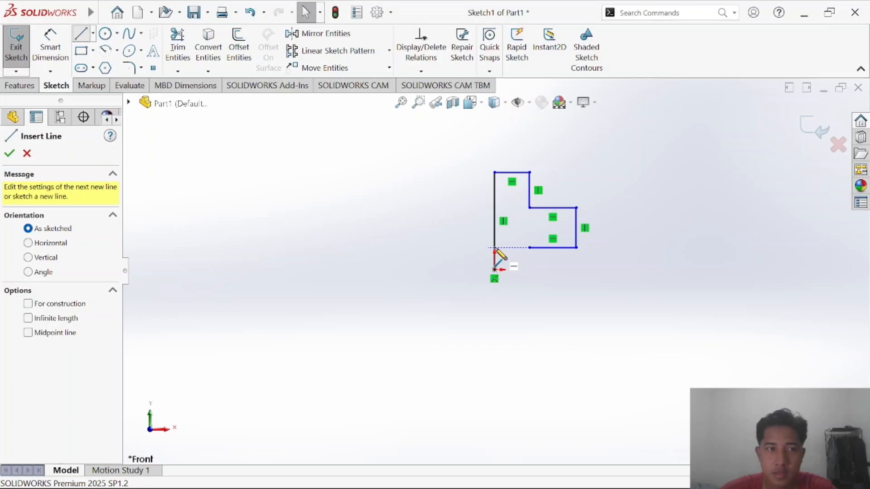
pyautogui.click(529, 247)
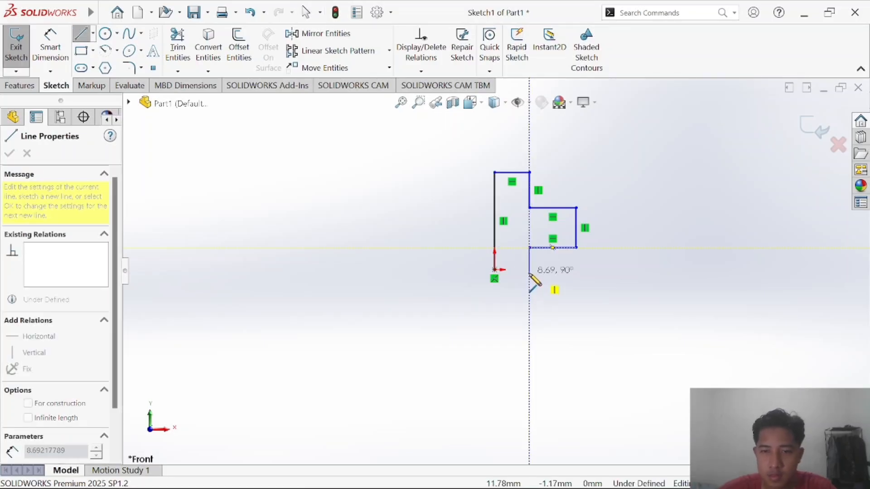
pyautogui.click(508, 271)
pyautogui.click(494, 269)
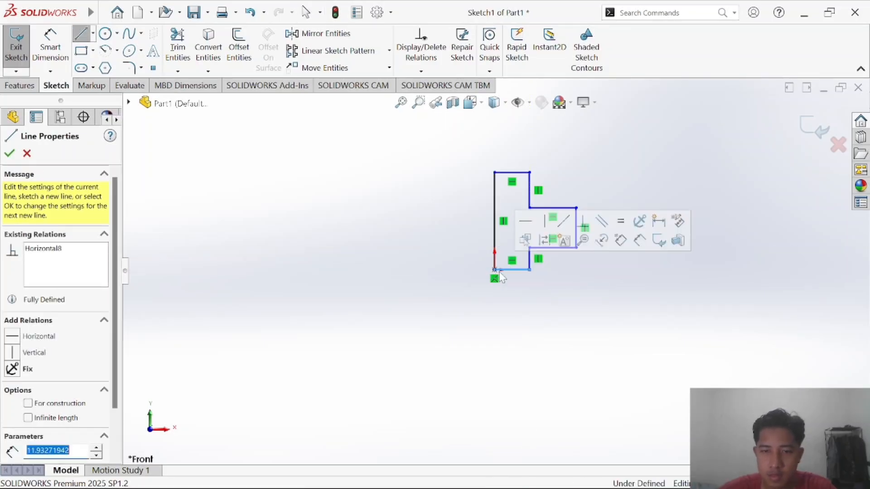
pyautogui.press('Escape')
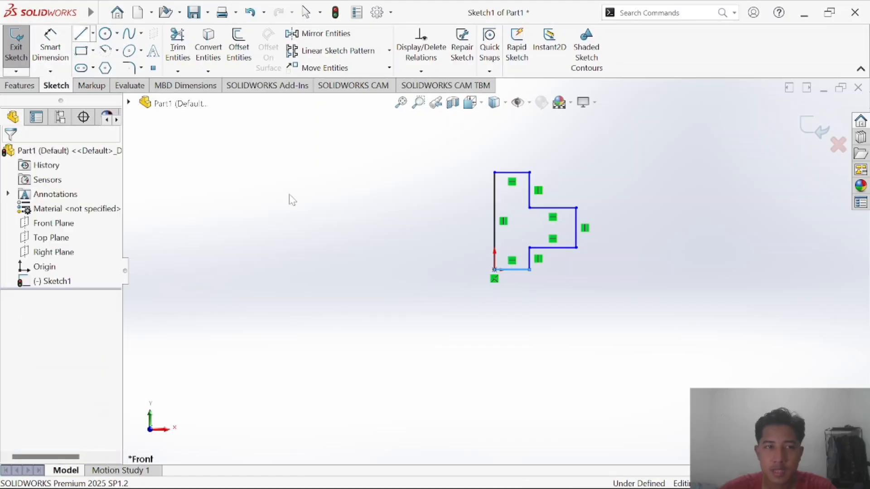
# Switch to the exercise PDF in Microsoft Edge, mark the left edge of figure a) with a pen stroke, and return to SOLIDWORKS.
pyautogui.scroll(-1, 546, 219)
pyautogui.scroll(2, 548, 219)
pyautogui.scroll(-1, 547, 219)
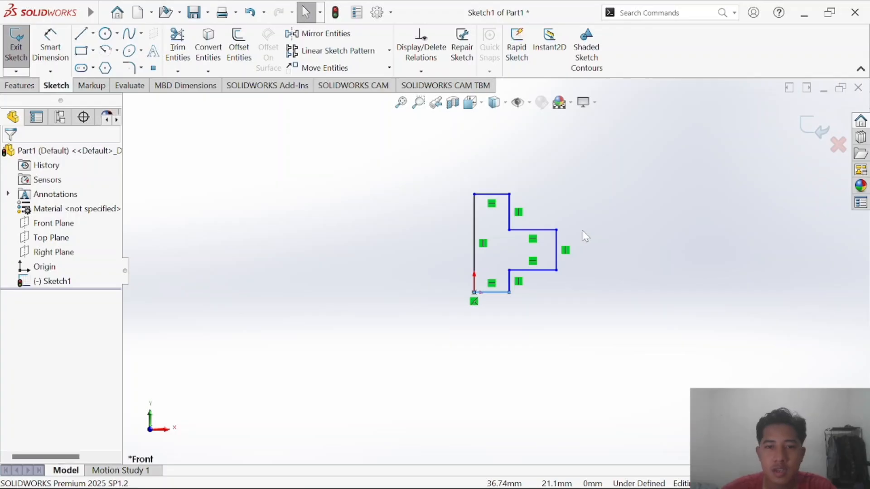
pyautogui.hotkey('alt', 'Tab')
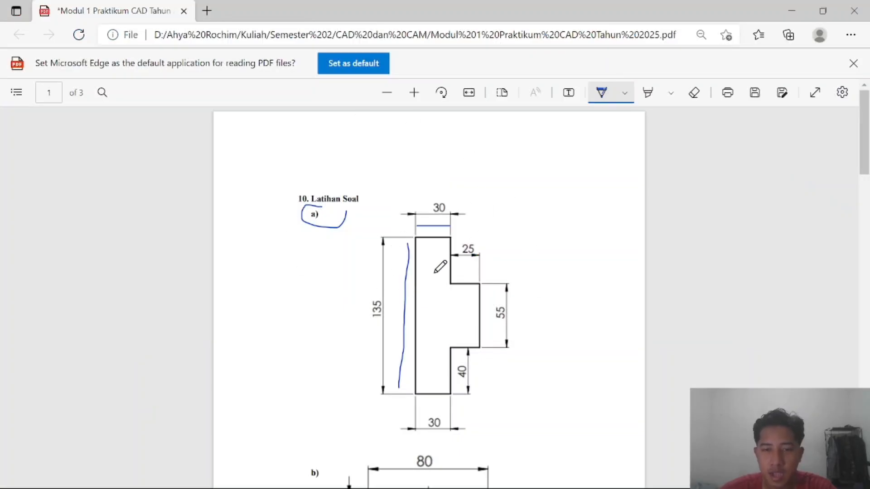
pyautogui.hotkey('alt', 'Tab')
pyautogui.hotkey('alt', 'Tab')
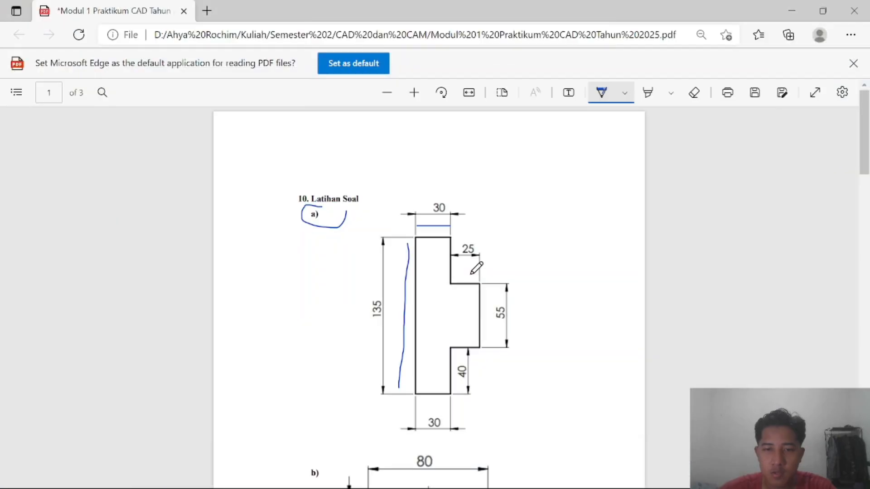
pyautogui.moveTo(408, 258); pyautogui.dragTo(412, 348)
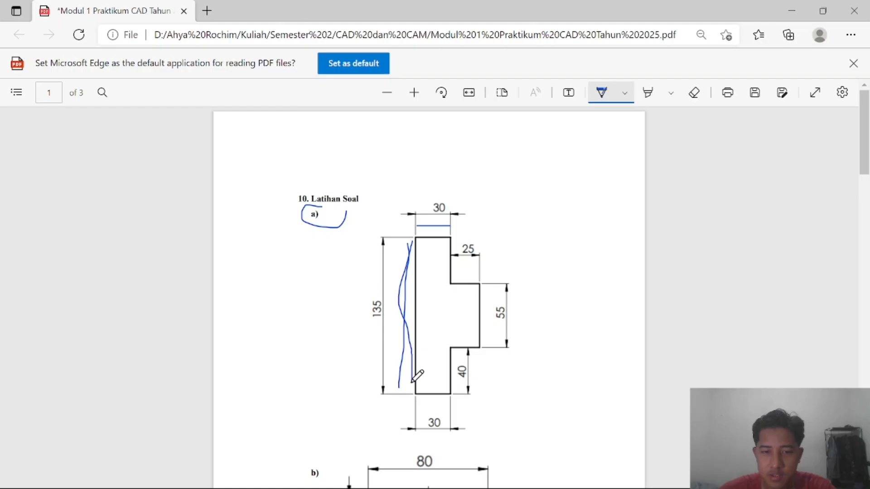
pyautogui.hotkey('alt', 'Tab')
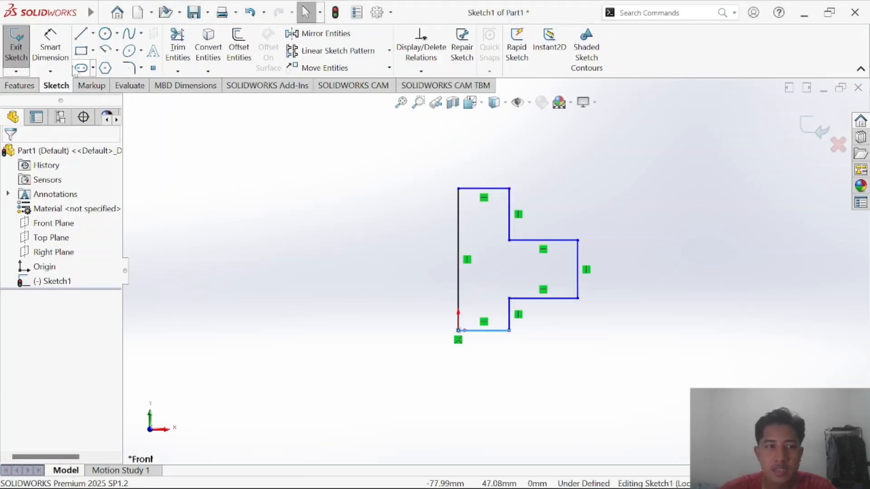
# Dimension the profile's left vertical edge with the value 135, comparing it with figure a) in the Microsoft Edge PDF before returning to SOLIDWORKS.
pyautogui.click(58, 62)
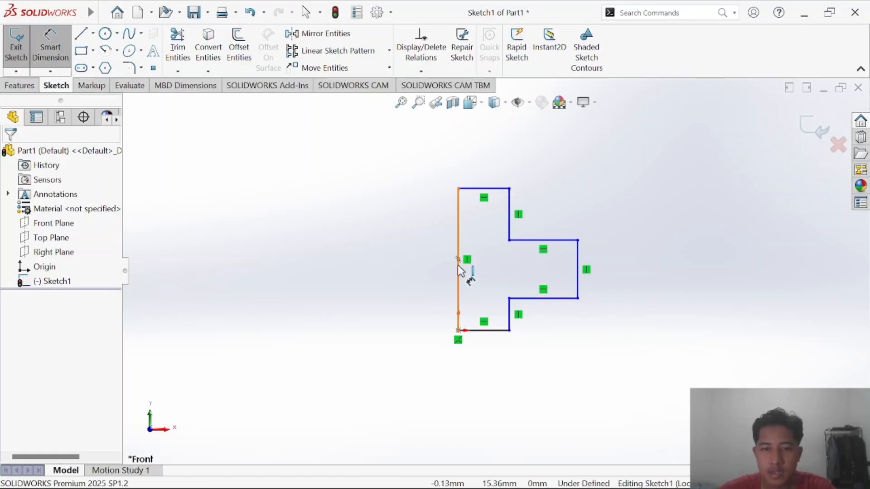
pyautogui.click(459, 268)
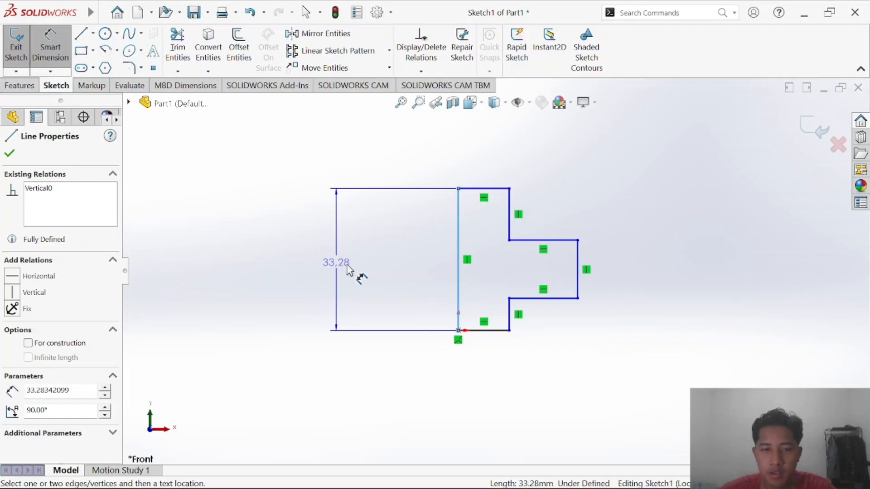
pyautogui.click(366, 265)
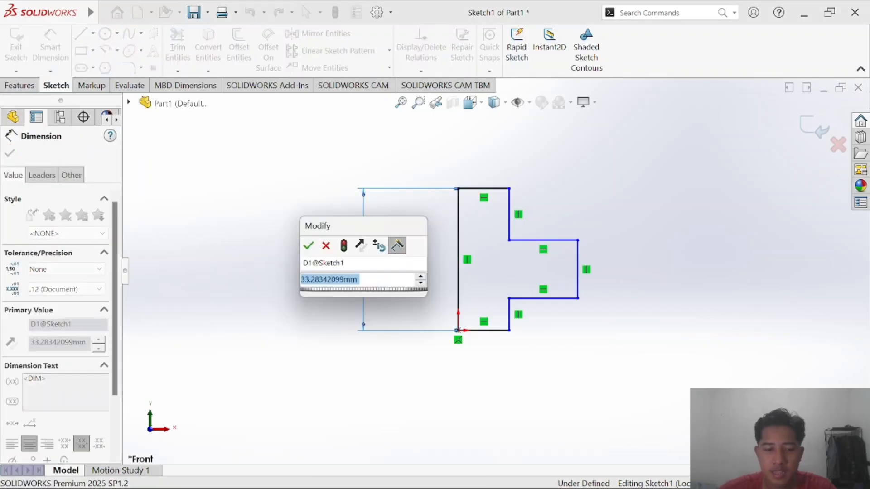
pyautogui.write('135')
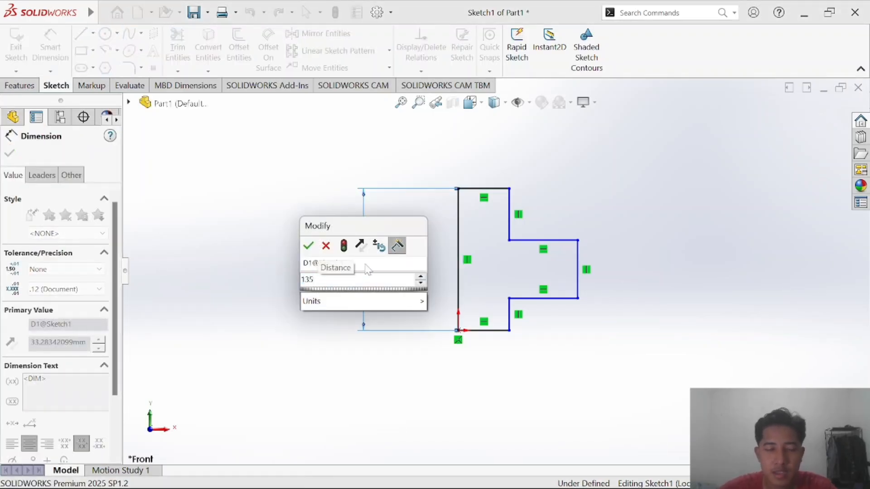
pyautogui.hotkey('alt', 'Tab')
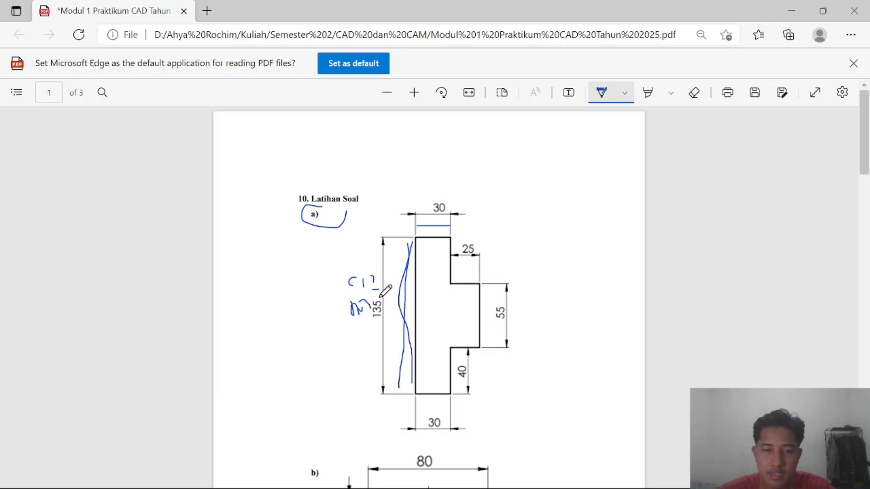
pyautogui.hotkey('alt', 'Tab')
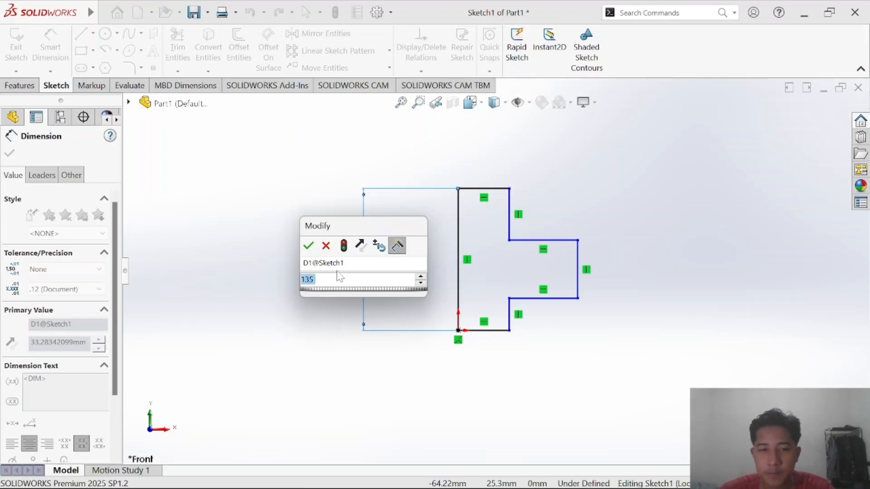
# Choose mm as the unit of the left edge's dimension and apply the 135 mm value.
pyautogui.click(421, 283)
pyautogui.click(421, 277)
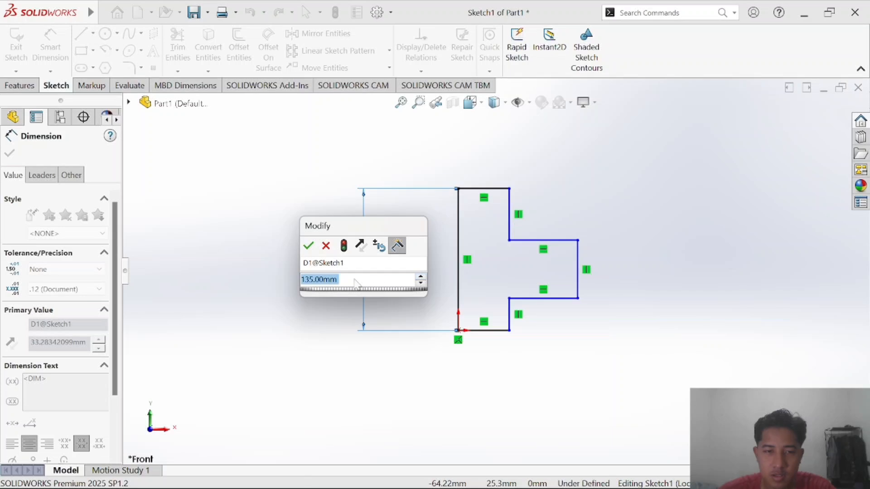
pyautogui.press('BackSpace')
pyautogui.press('BackSpace')
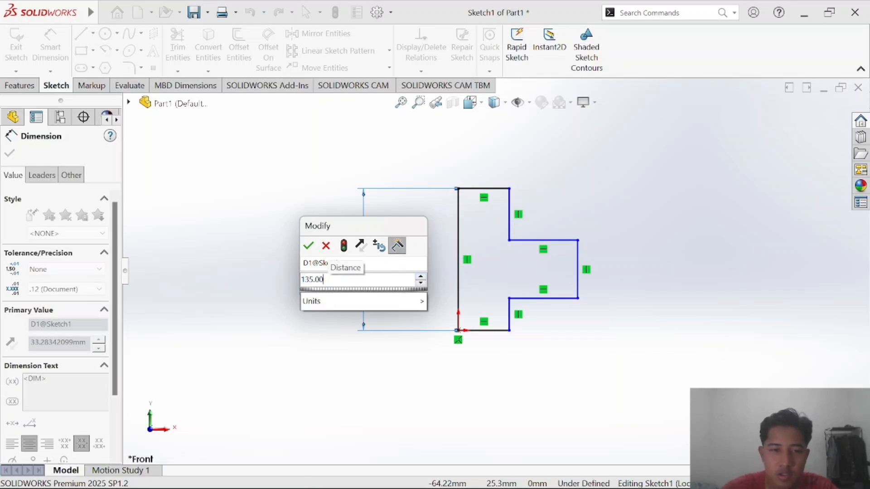
pyautogui.moveTo(324, 299)
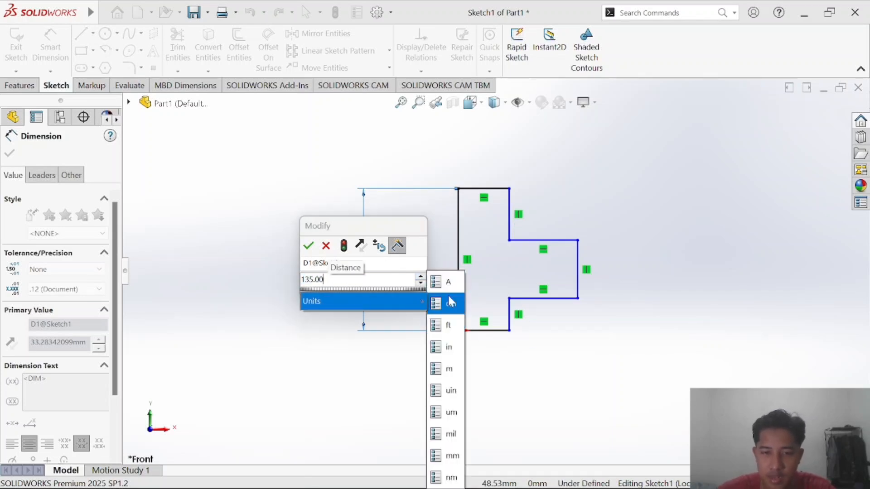
pyautogui.click(447, 457)
pyautogui.press('Return')
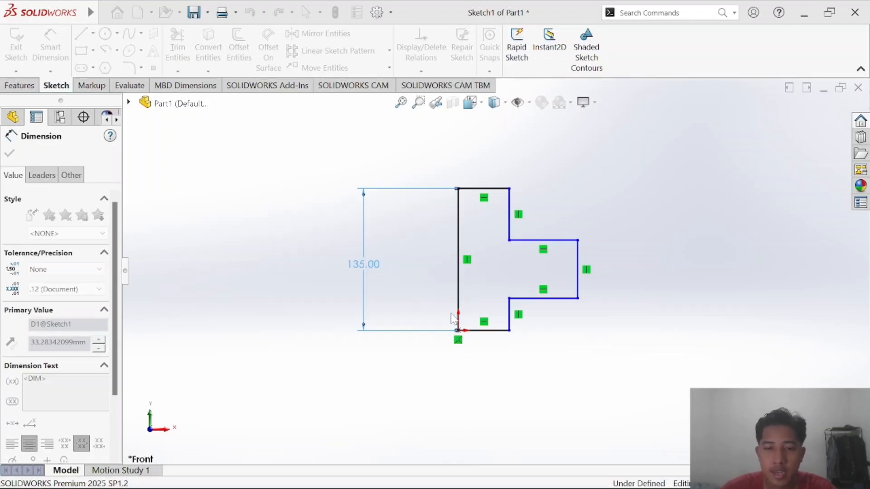
# Check the top width in the Microsoft Edge PDF, return to SOLIDWORKS, and dimension the profile's top horizontal edge at 30 mm.
pyautogui.scroll(-2, 392, 232)
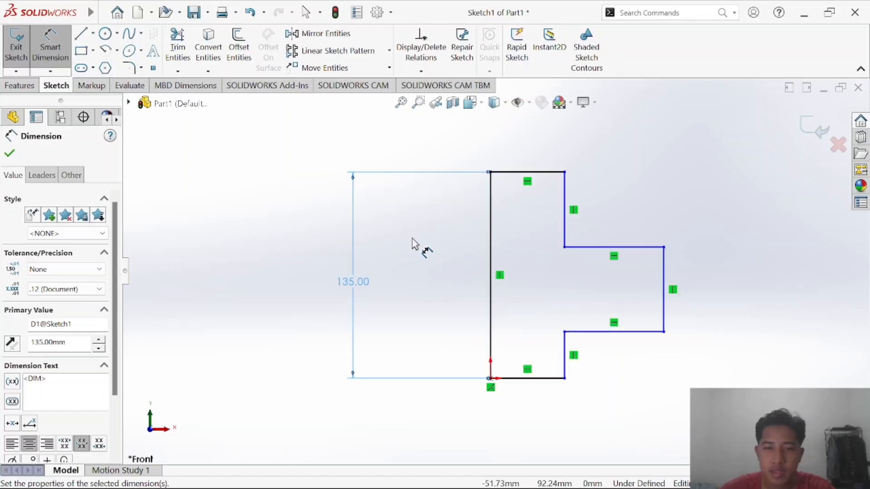
pyautogui.scroll(2, 459, 268)
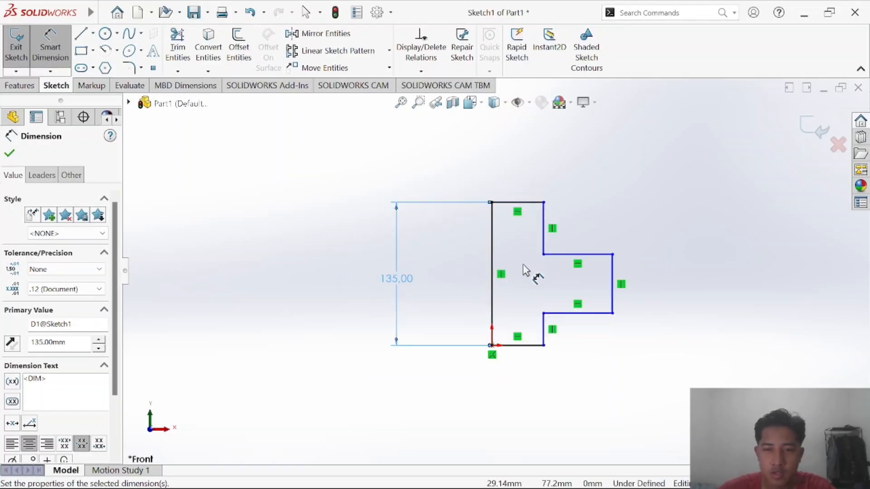
pyautogui.hotkey('alt', 'Tab')
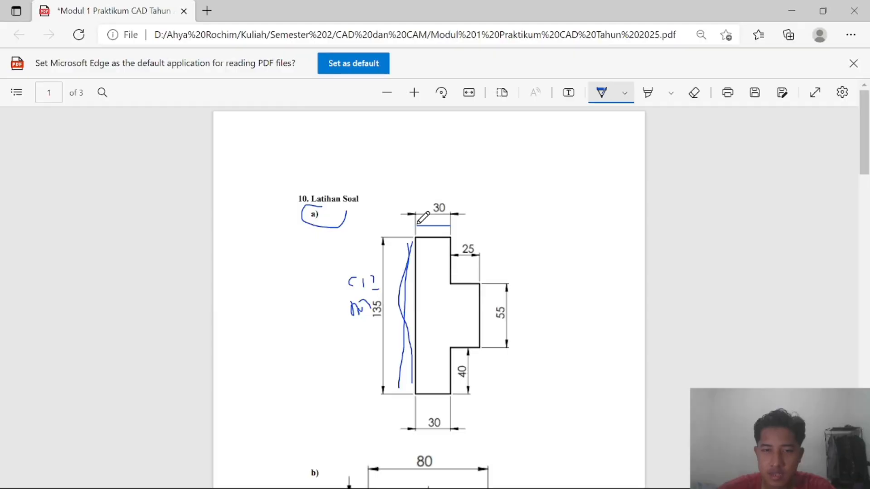
pyautogui.hotkey('alt', 'Tab')
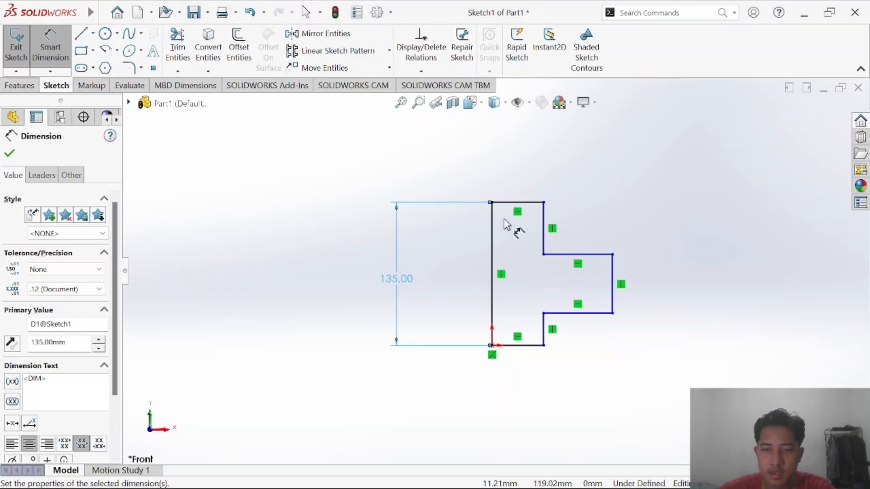
pyautogui.click(515, 202)
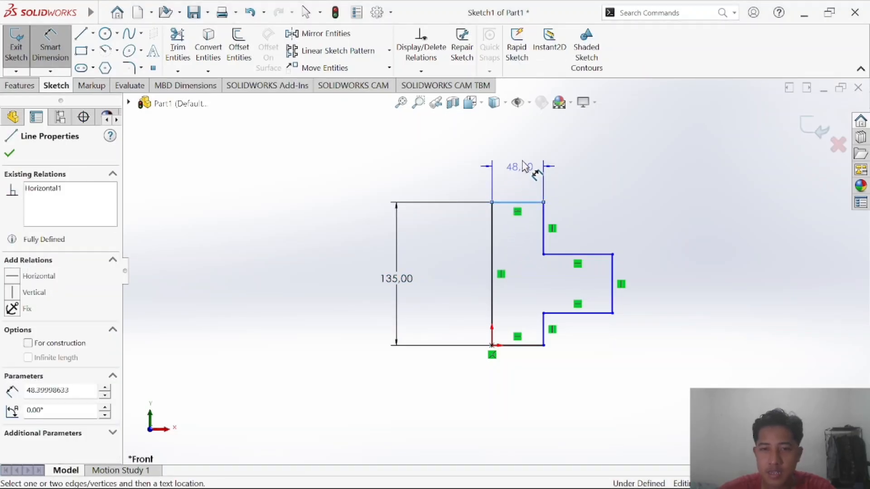
pyautogui.click(528, 171)
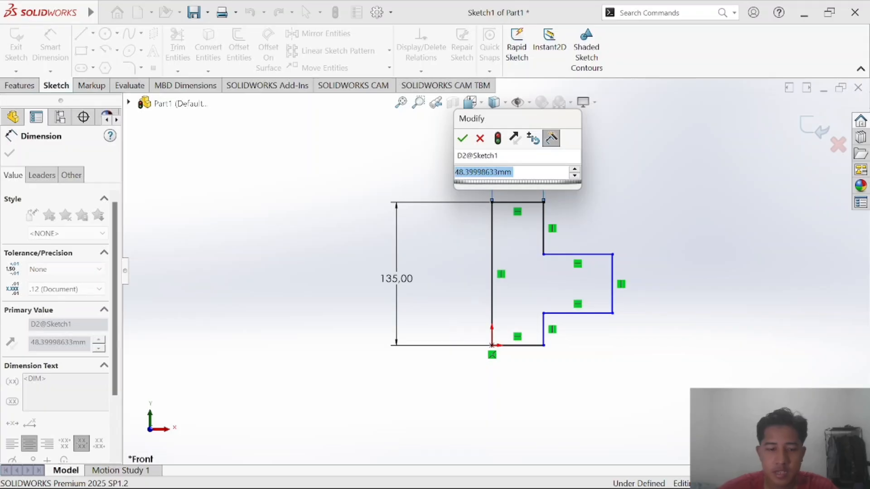
pyautogui.write('30')
pyautogui.press('Return')
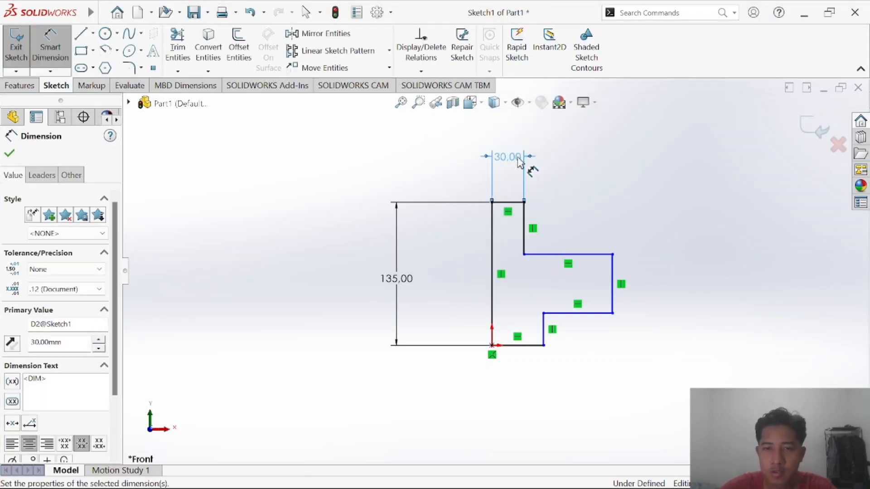
# Dimension the profile's bottom horizontal edge at 30 mm.
pyautogui.click(514, 351)
pyautogui.click(520, 414)
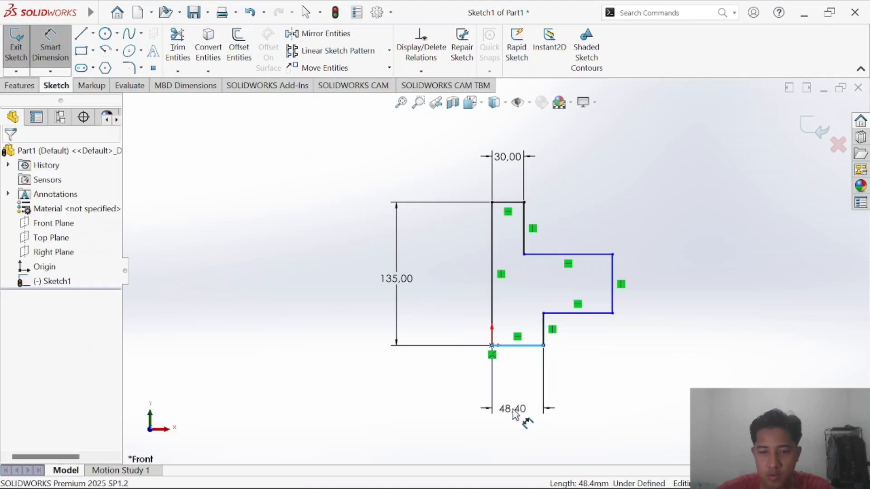
pyautogui.write('30')
pyautogui.press('Return')
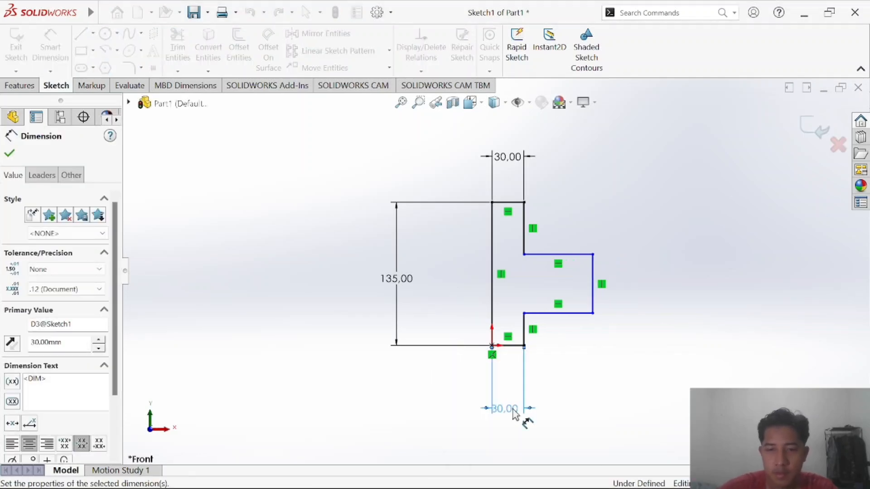
# Mark the two short vertical edges in the Microsoft Edge PDF, return to SOLIDWORKS, and dimension the lower short vertical edge at 40 mm.
pyautogui.hotkey('alt', 'Tab')
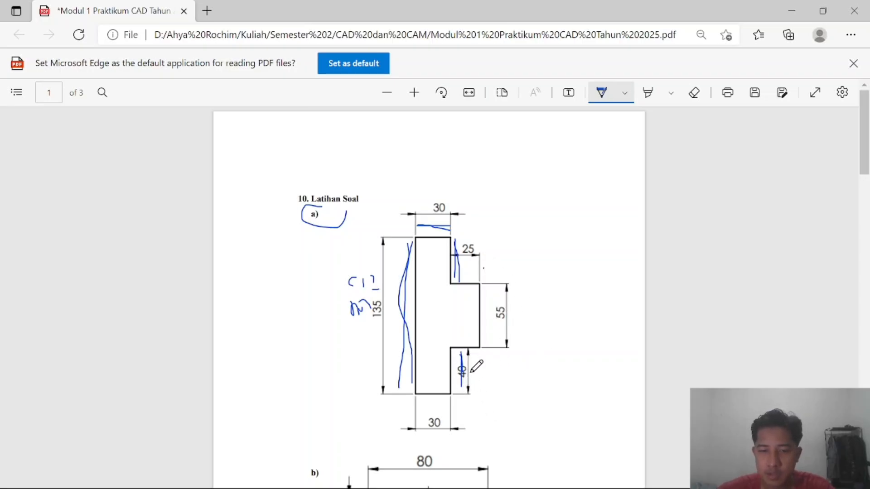
pyautogui.hotkey('alt', 'Tab')
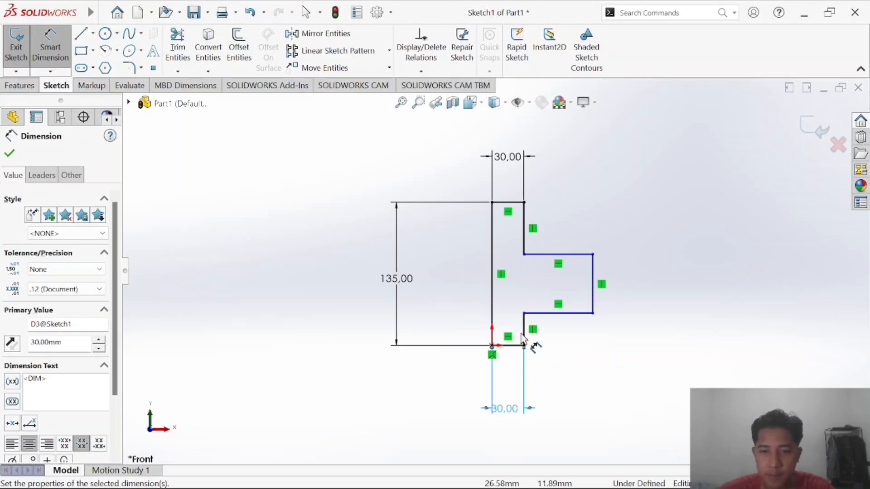
pyautogui.click(524, 330)
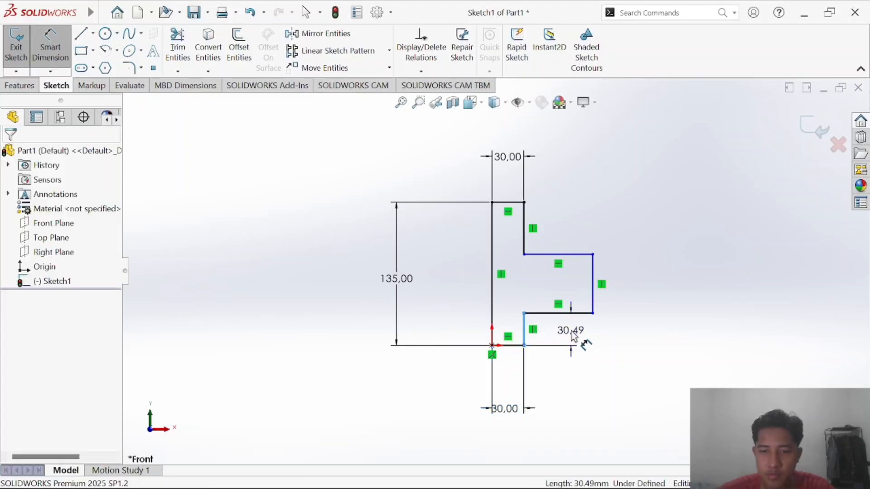
pyautogui.click(574, 335)
pyautogui.write('40')
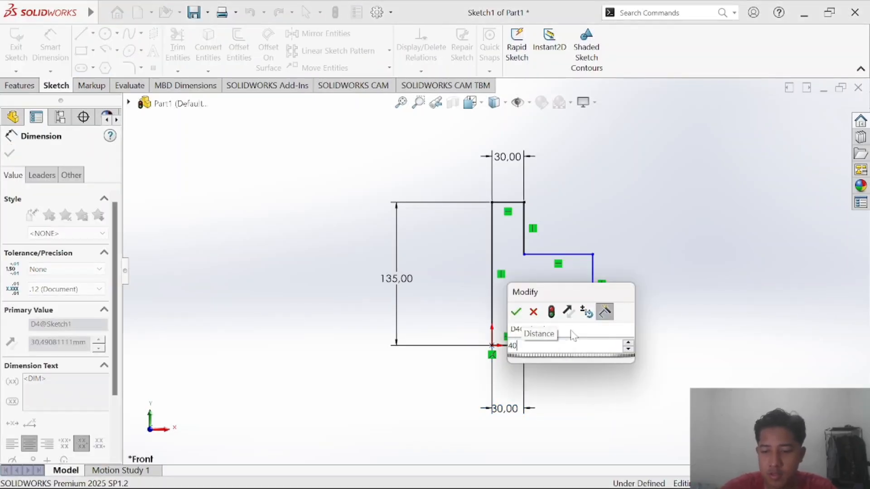
pyautogui.press('Return')
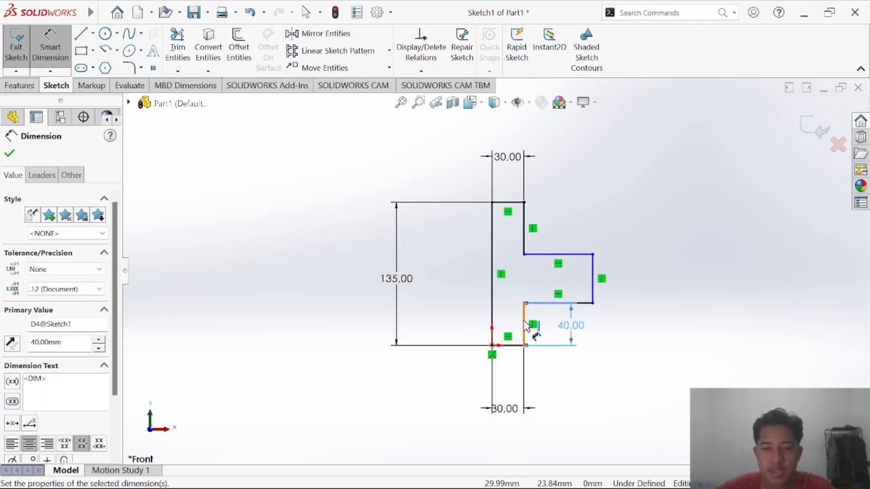
pyautogui.click(50, 47)
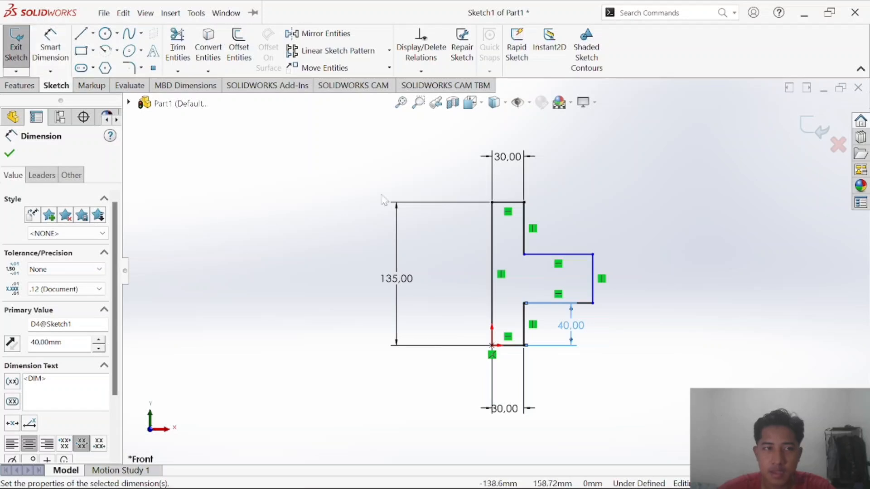
pyautogui.click(526, 336)
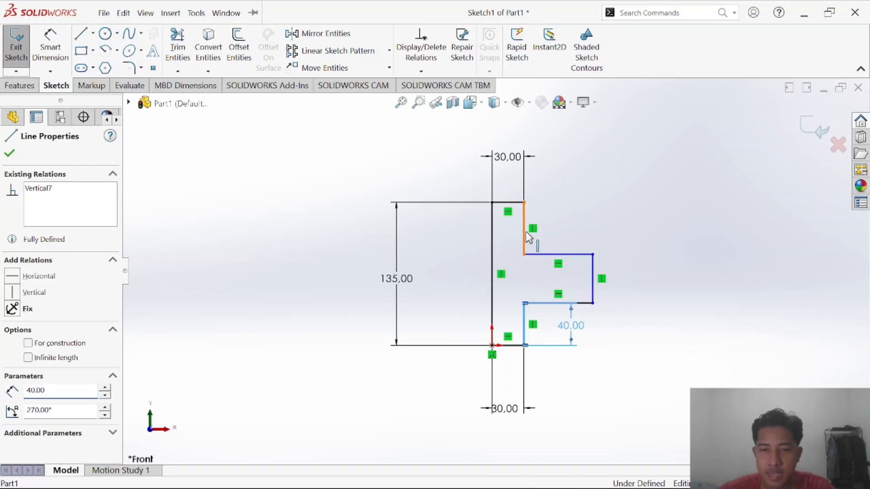
pyautogui.keyDown('ctrl'); pyautogui.click(528, 237); pyautogui.keyUp('ctrl')
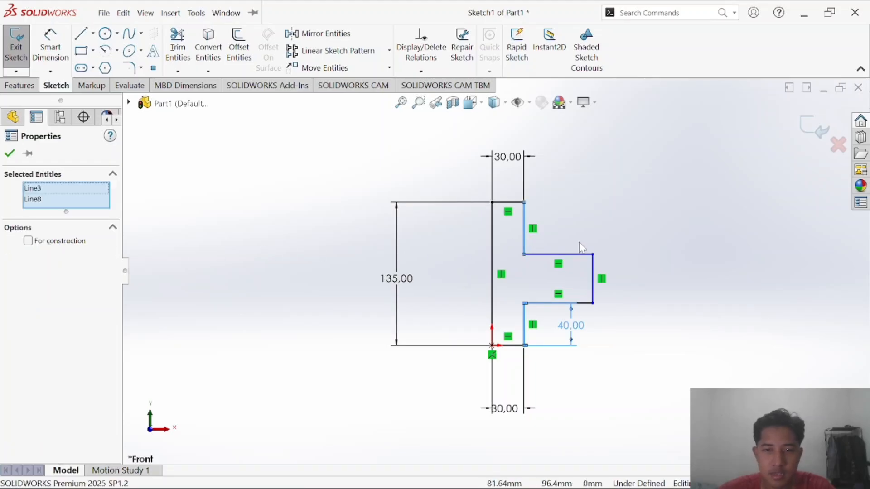
pyautogui.click(585, 238)
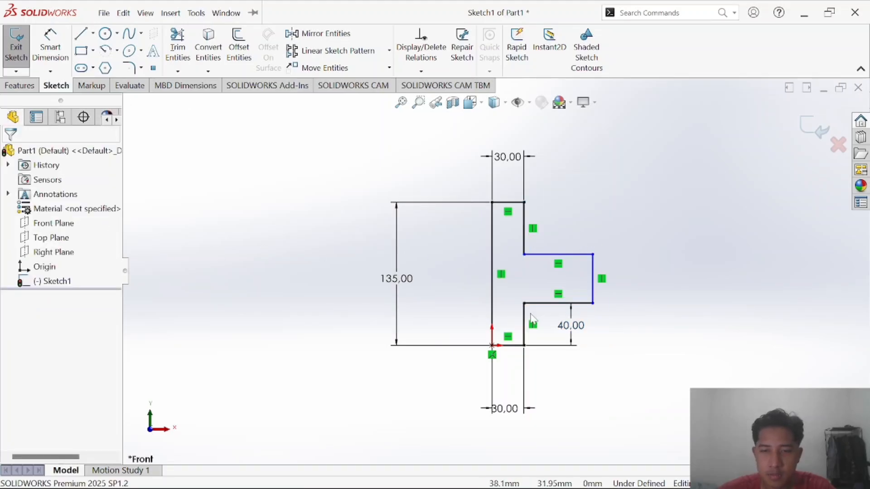
pyautogui.click(525, 335)
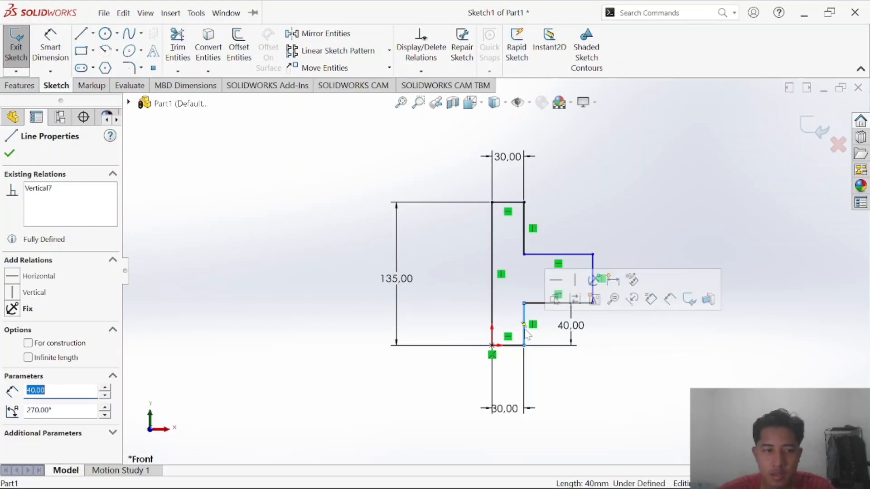
pyautogui.click(573, 233)
# Add an Equal relation between the short vertical edges above and below the protrusion.
pyautogui.click(526, 245)
pyautogui.keyDown('ctrl'); pyautogui.click(524, 324); pyautogui.keyUp('ctrl')
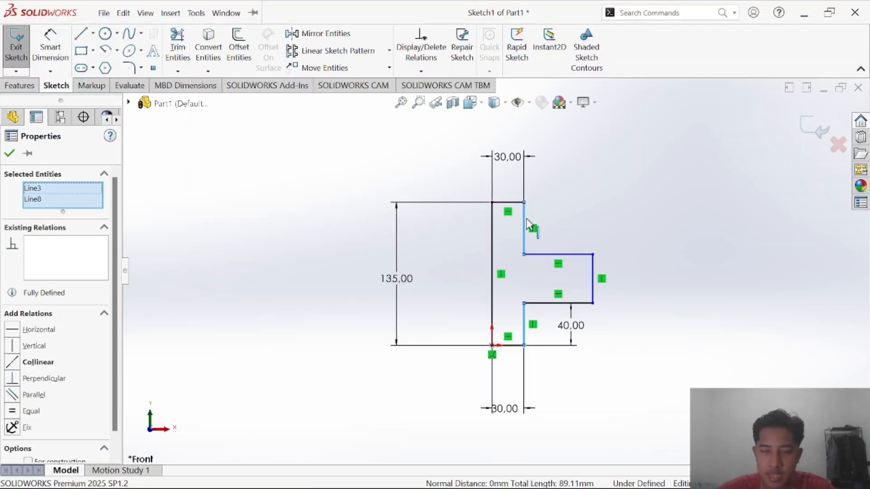
pyautogui.click(14, 411)
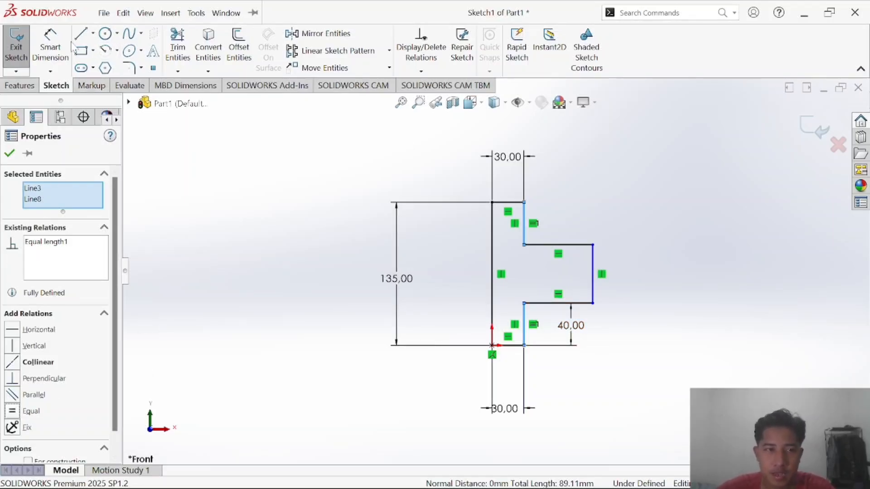
# Mark the protrusion's height in the Microsoft Edge PDF, return to SOLIDWORKS, and add a driven dimension to the protrusion's outer vertical edge.
pyautogui.click(50, 46)
pyautogui.hotkey('alt', 'Tab')
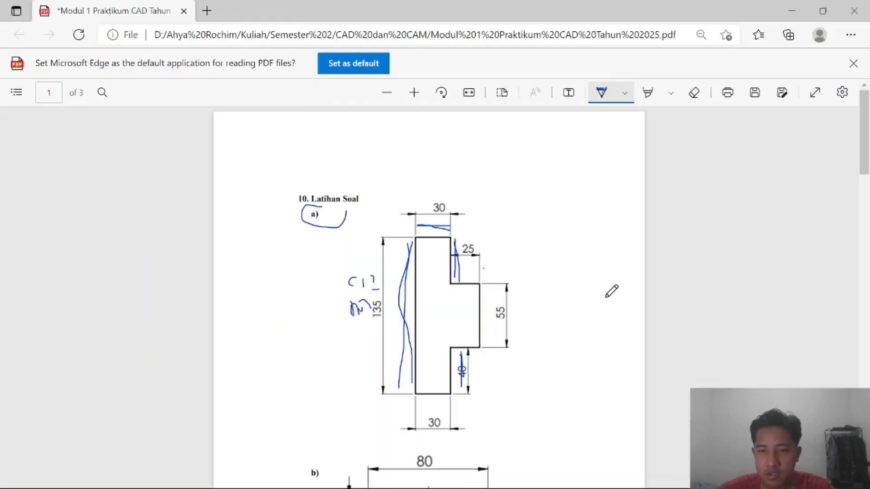
pyautogui.moveTo(516, 281); pyautogui.dragTo(515, 335)
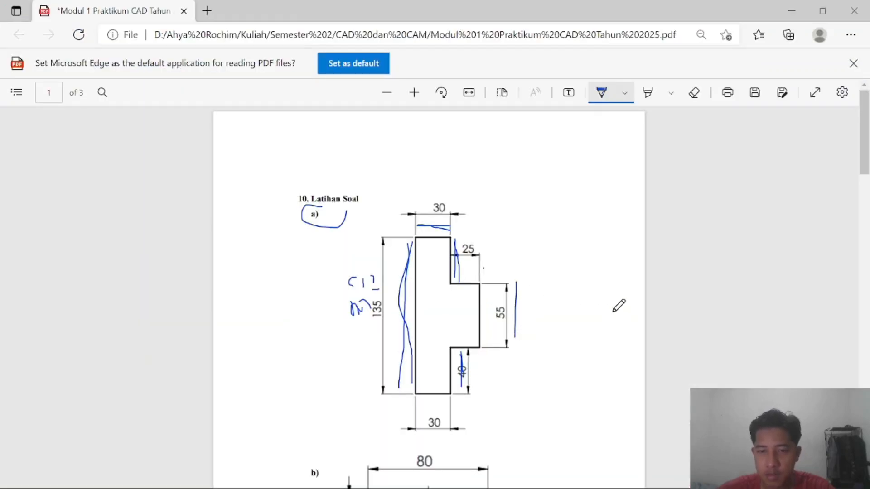
pyautogui.hotkey('alt', 'Tab')
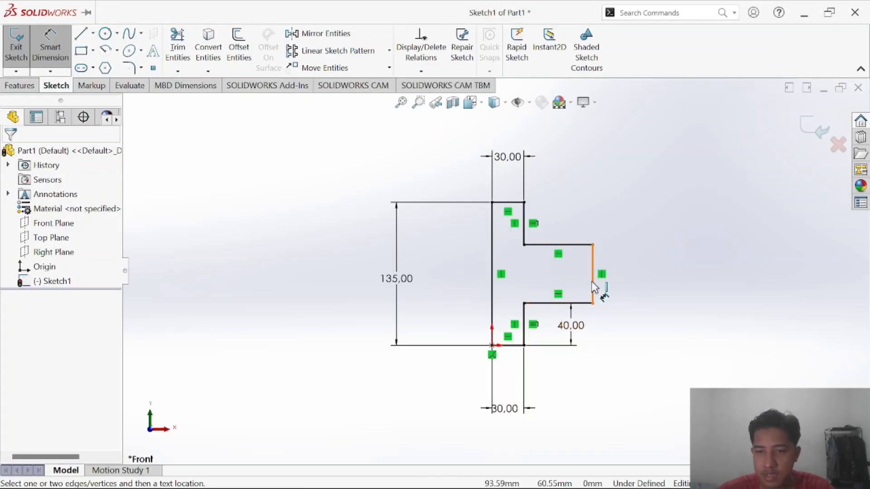
pyautogui.click(594, 288)
pyautogui.click(658, 275)
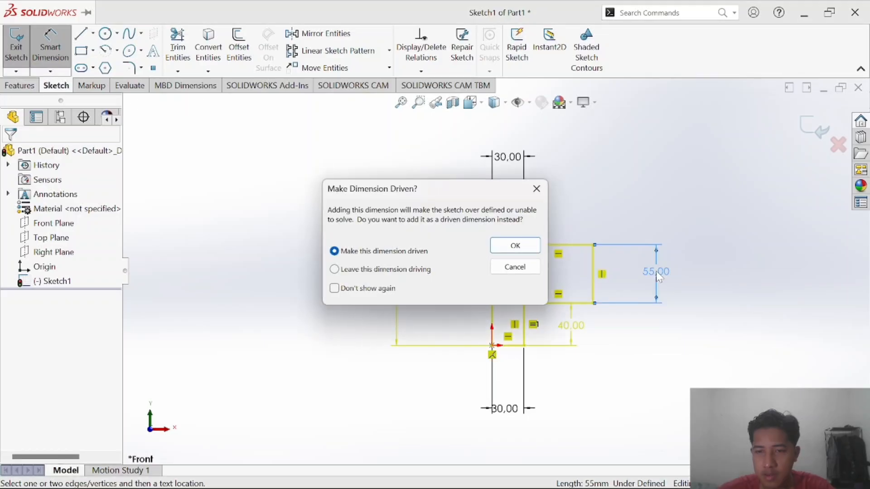
pyautogui.click(515, 245)
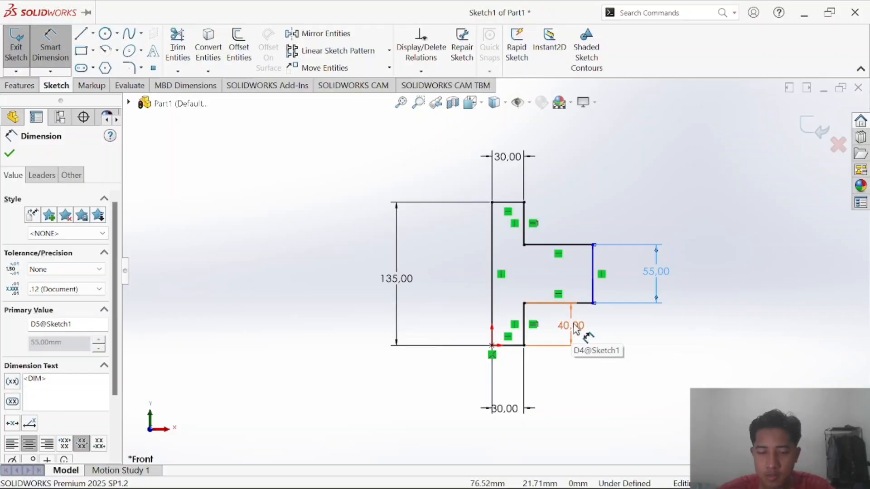
# Circle the protrusion's width in the Microsoft Edge PDF, return to SOLIDWORKS, and dimension the protrusion's upper horizontal edge at 25 mm.
pyautogui.hotkey('alt', 'Tab')
pyautogui.hotkey('alt', 'Tab')
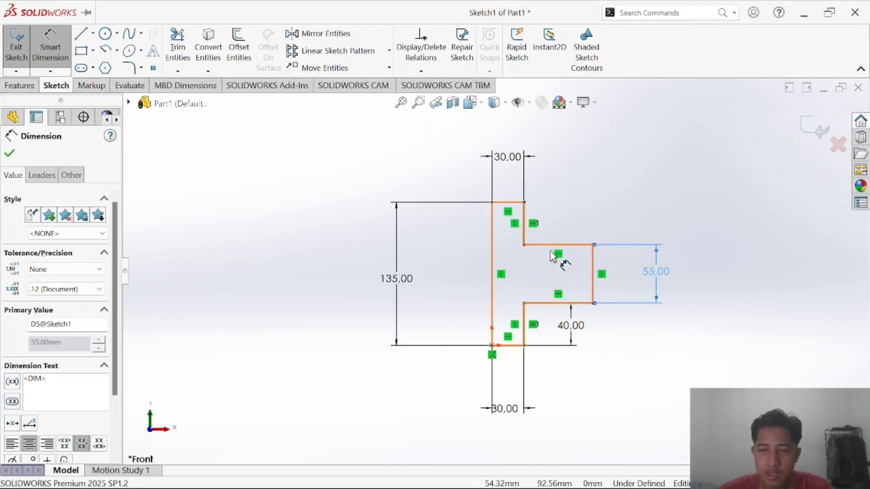
pyautogui.hotkey('alt', 'Tab')
pyautogui.moveTo(461, 239)
pyautogui.mouseDown()
pyautogui.moveTo(472, 277)
pyautogui.moveTo(474, 239)
pyautogui.mouseUp()
pyautogui.hotkey('alt', 'Tab')
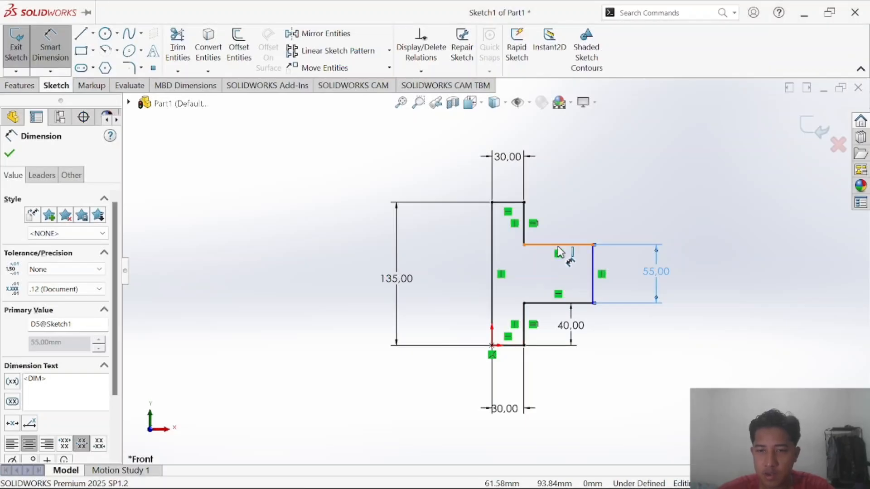
pyautogui.click(559, 245)
pyautogui.click(564, 218)
pyautogui.write('25')
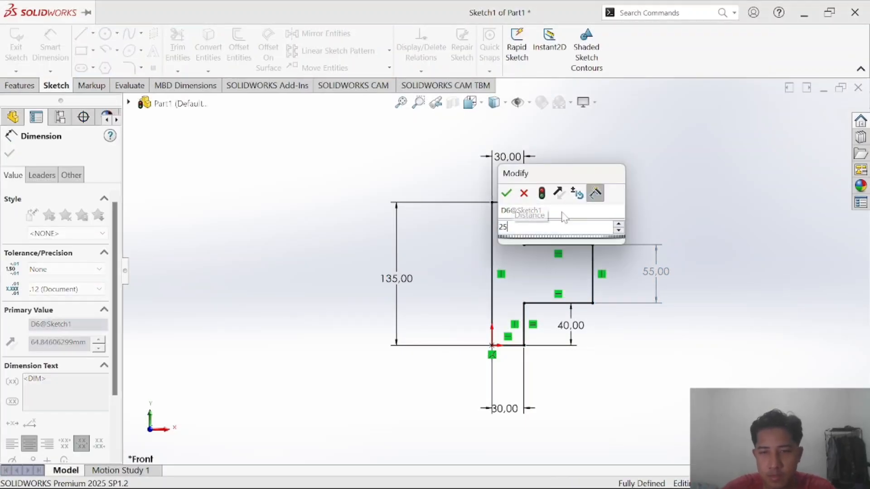
pyautogui.press('Return')
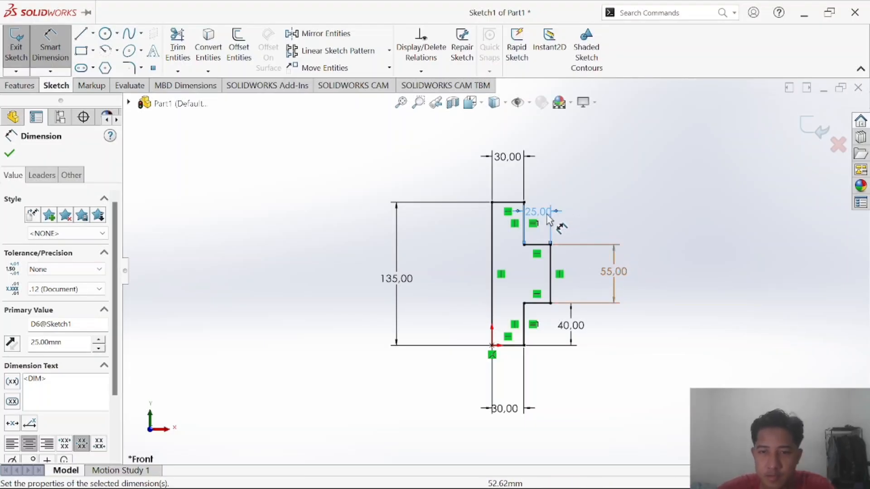
pyautogui.moveTo(538, 211); pyautogui.dragTo(539, 217)
# Encircle the whole of figure a) in the Microsoft Edge PDF and return to the sketch in SOLIDWORKS.
pyautogui.hotkey('alt', 'Tab')
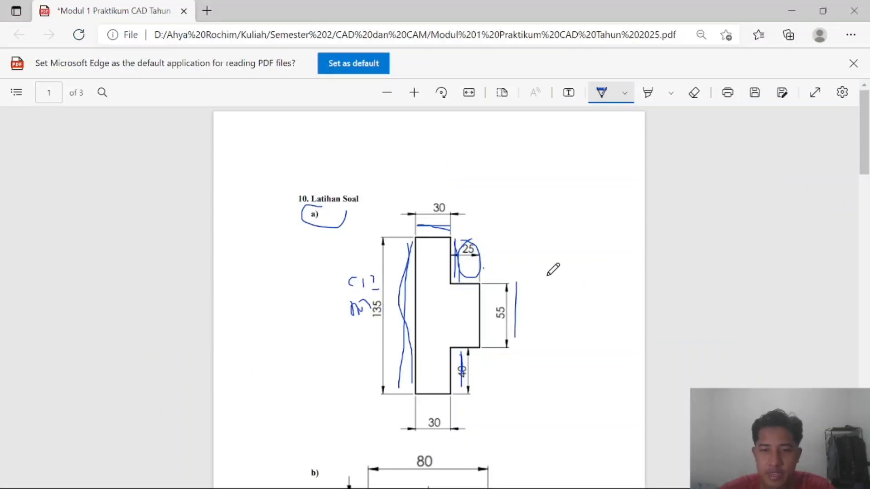
pyautogui.moveTo(425, 186)
pyautogui.mouseDown()
pyautogui.moveTo(368, 317)
pyautogui.moveTo(594, 375)
pyautogui.moveTo(442, 154)
pyautogui.moveTo(433, 160)
pyautogui.mouseUp()
pyautogui.hotkey('alt', 'Tab')
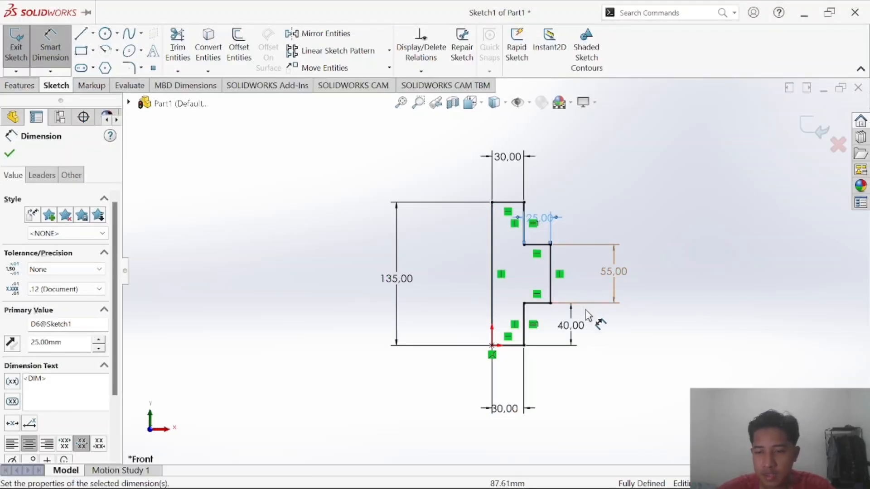
pyautogui.scroll(-2, 577, 297)
pyautogui.scroll(-2, 504, 277)
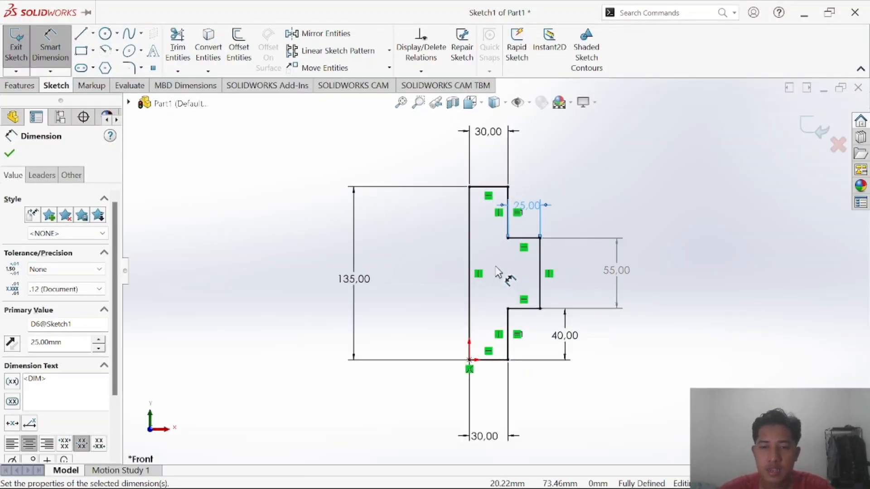
pyautogui.scroll(-2, 537, 272)
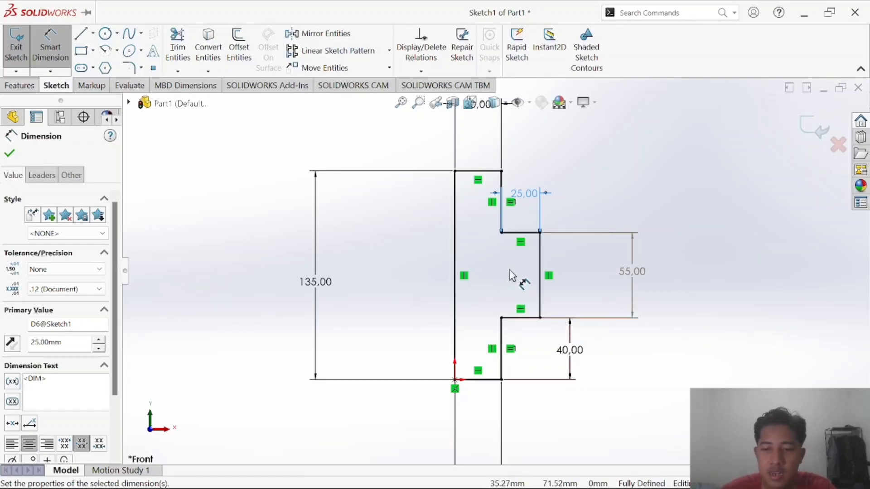
# Leave Smart Dimension and try to drag the profile's long vertical edge to test whether it is fully constrained.
pyautogui.press('Escape')
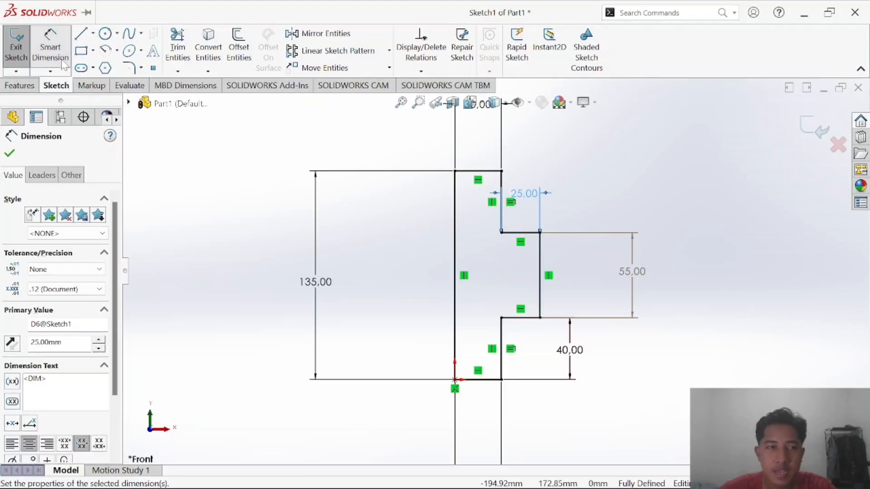
pyautogui.click(456, 259)
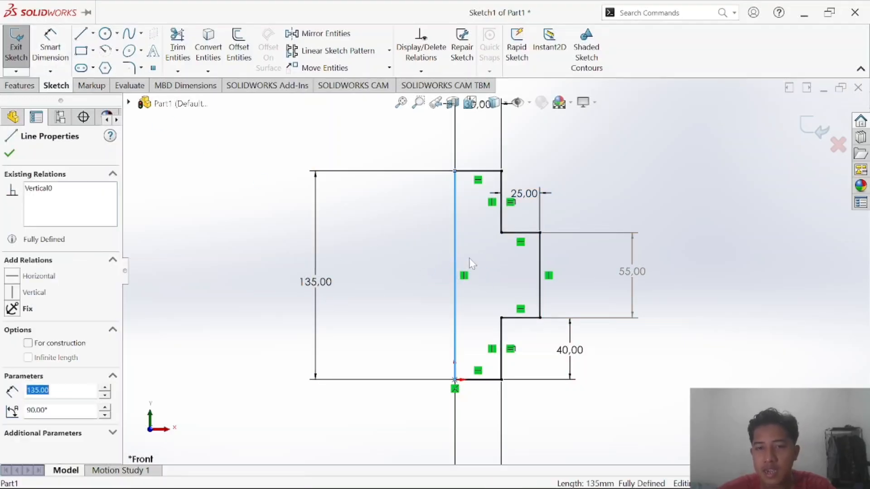
pyautogui.click(494, 271)
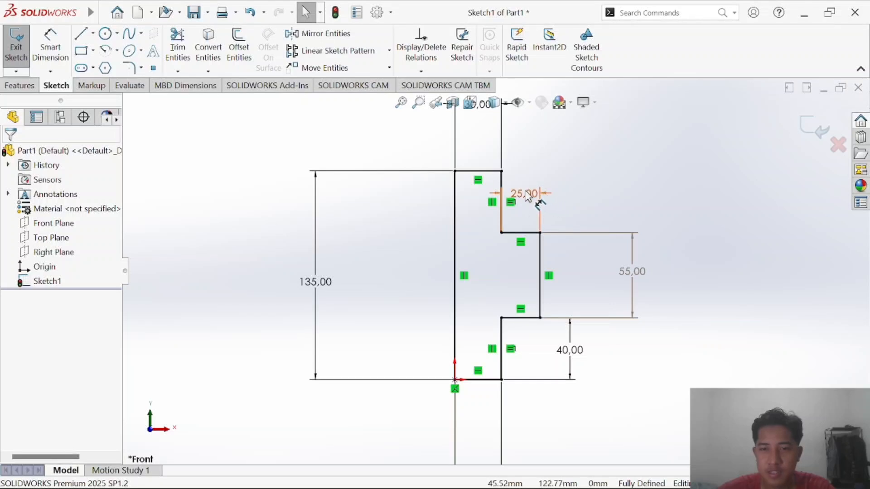
pyautogui.moveTo(456, 270); pyautogui.dragTo(568, 261)
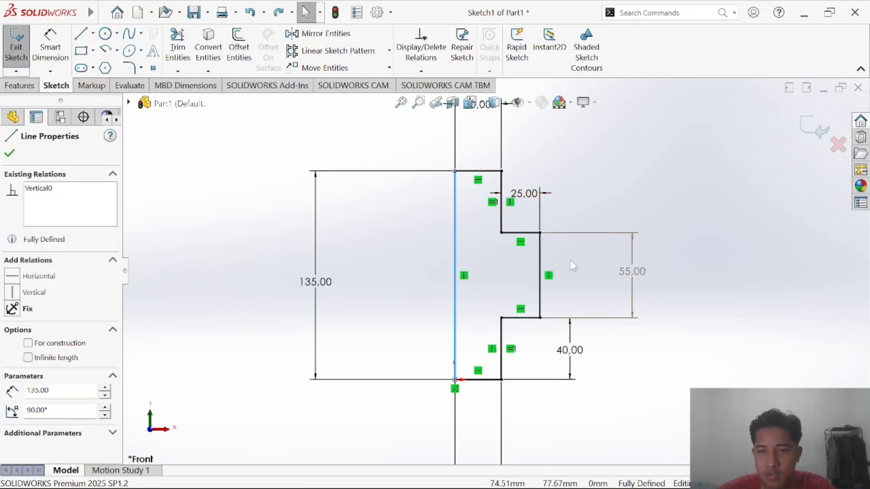
# Undo the protrusion's 25 mm width value and delete both the height and width dimensions of the protrusion.
pyautogui.hotkey('ctrl', 'z')
pyautogui.hotkey('ctrl', 'z')
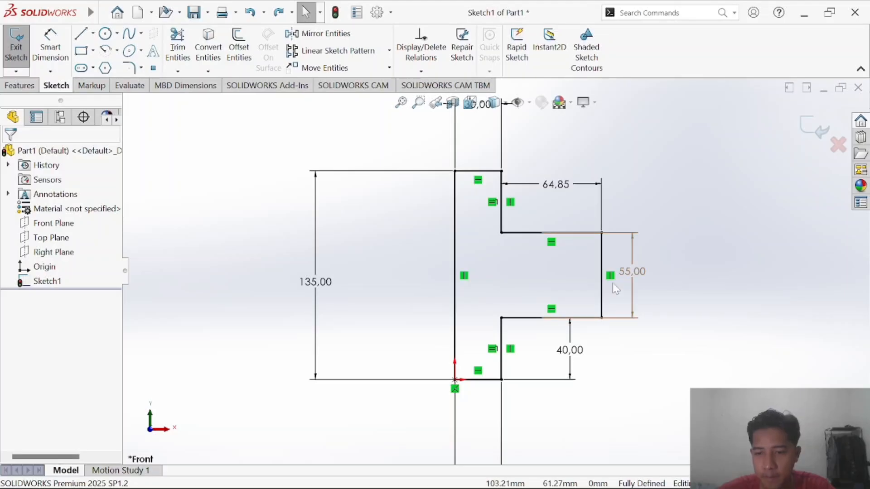
pyautogui.click(637, 274)
pyautogui.press('Delete')
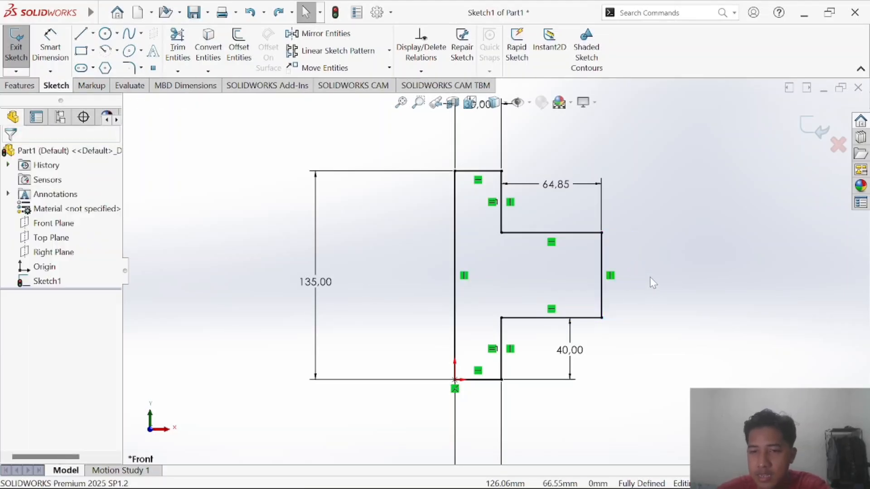
pyautogui.click(579, 186)
pyautogui.press('Delete')
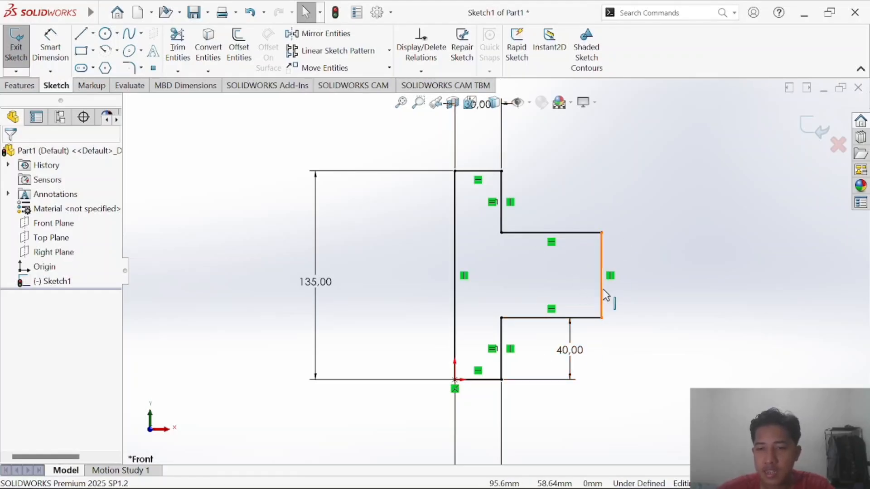
# Stretch the protrusion outward by its free vertical edge and inspect its lower horizontal and outer vertical edges.
pyautogui.moveTo(610, 299)
pyautogui.mouseDown()
pyautogui.moveTo(639, 295)
pyautogui.moveTo(589, 295)
pyautogui.moveTo(644, 299)
pyautogui.moveTo(625, 299)
pyautogui.mouseUp()
pyautogui.click(525, 319)
pyautogui.click(606, 355)
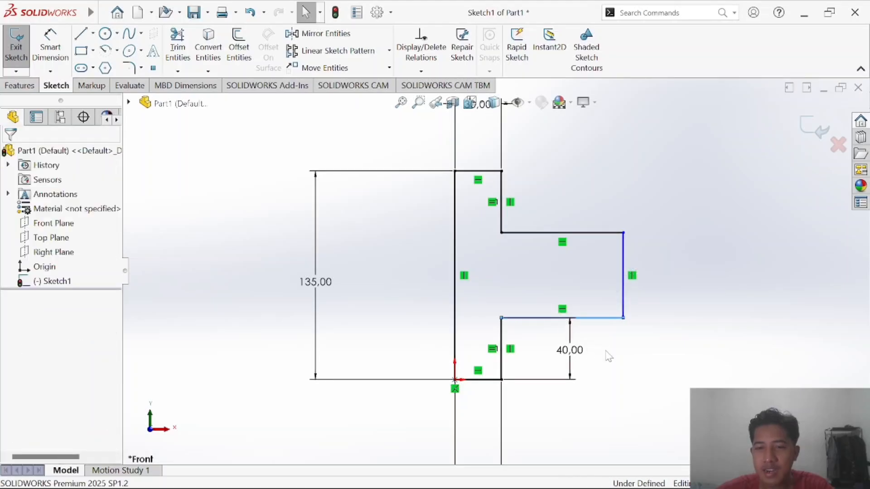
pyautogui.click(624, 289)
pyautogui.click(672, 329)
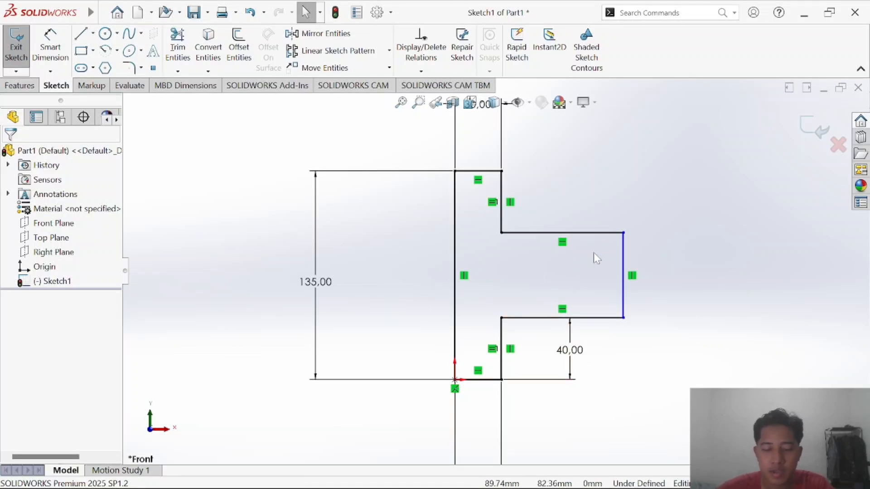
# Dimension the protrusion's upper horizontal edge at 25 mm.
pyautogui.click(40, 53)
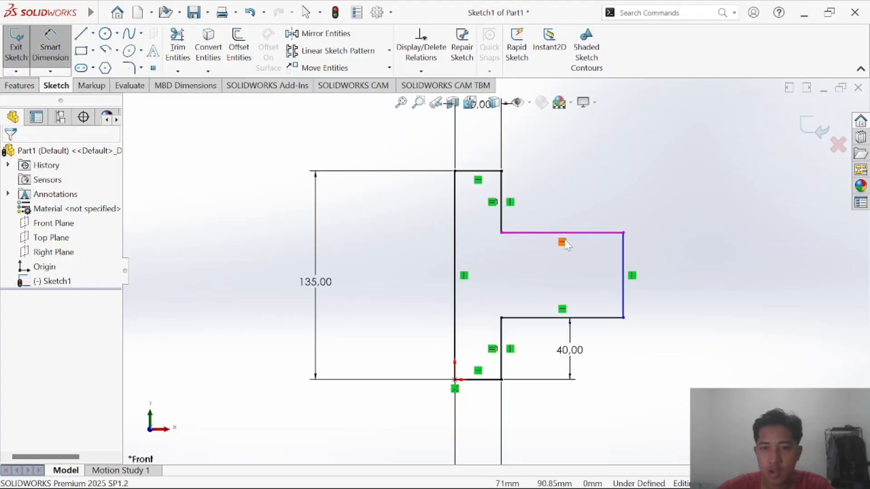
pyautogui.click(572, 234)
pyautogui.click(566, 193)
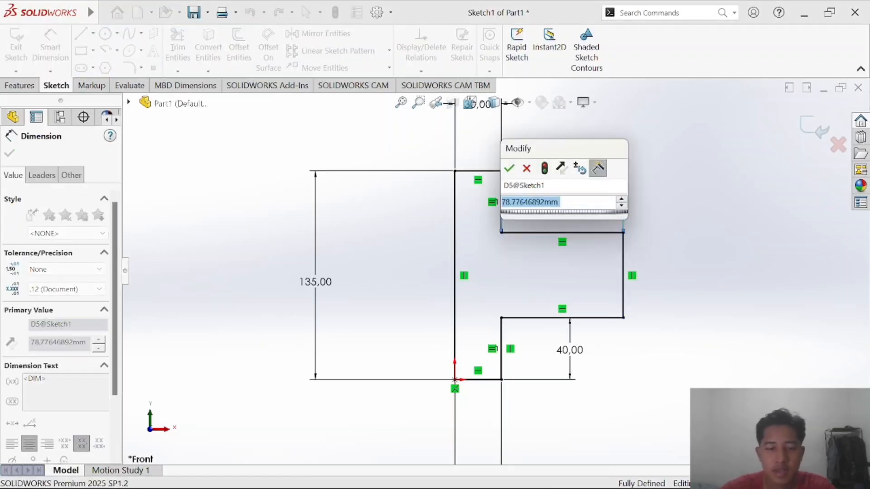
pyautogui.write('25')
pyautogui.press('Return')
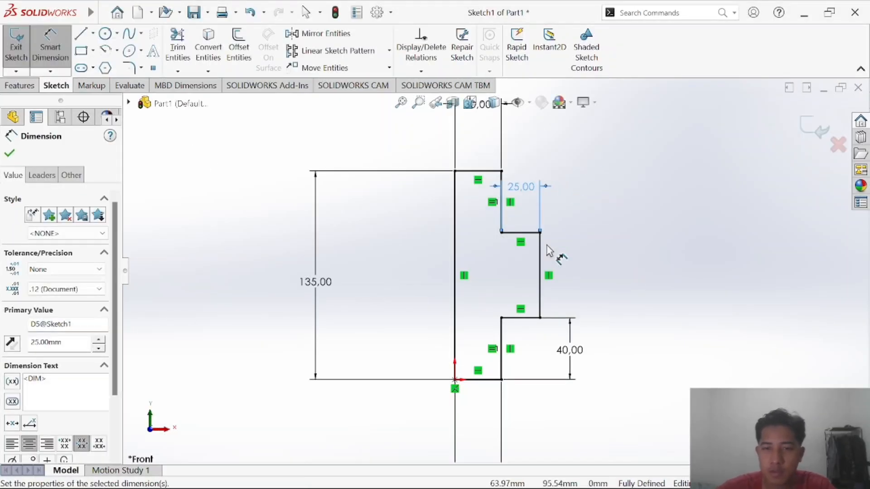
# Add a driven dimension for the height of the protrusion's outer vertical edge and leave Smart Dimension.
pyautogui.click(541, 278)
pyautogui.click(610, 289)
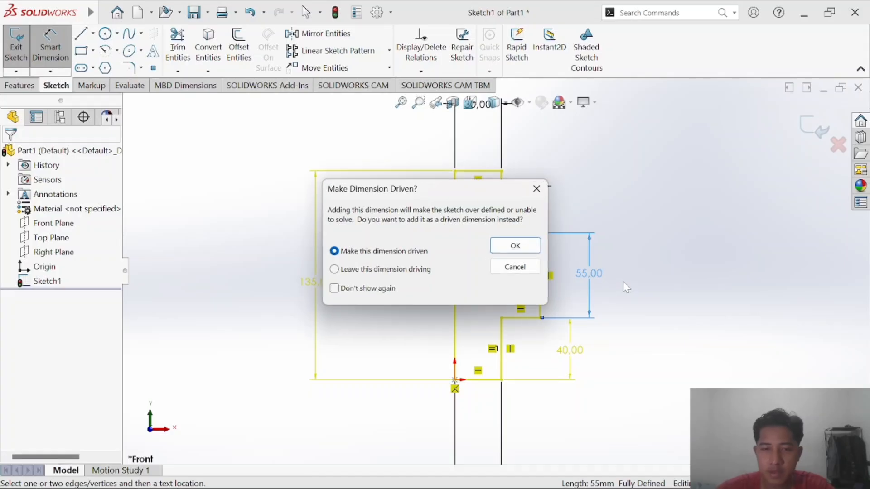
pyautogui.press('Return')
pyautogui.press('Escape')
pyautogui.press('Escape')
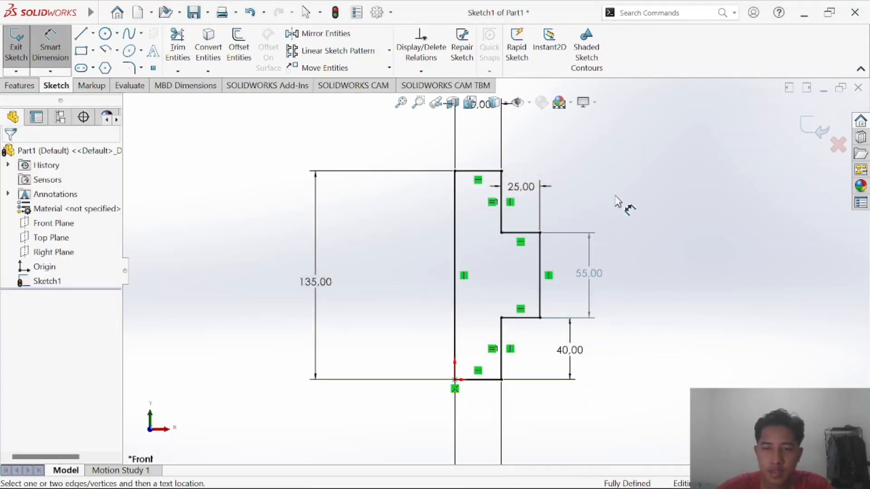
pyautogui.scroll(2, 531, 209)
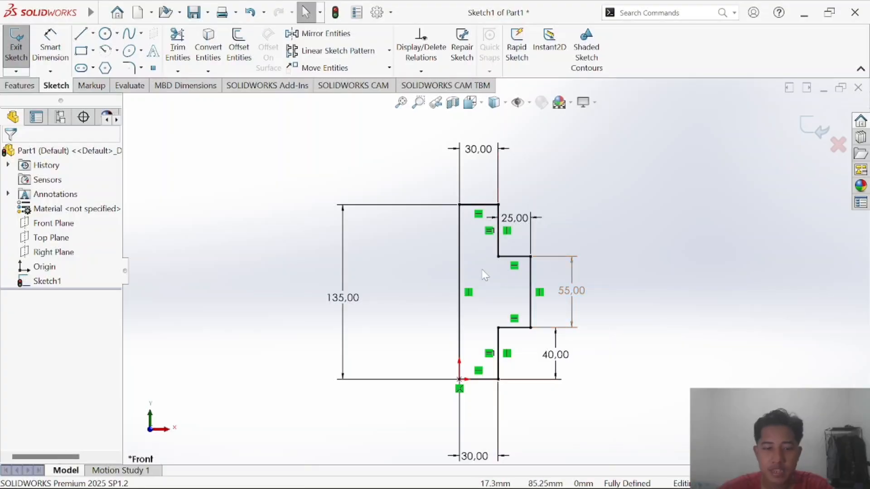
# Compare the sketch with figure a) in the Microsoft Edge PDF, circle the label of figure b), and return to SOLIDWORKS.
pyautogui.hotkey('alt', 'Tab')
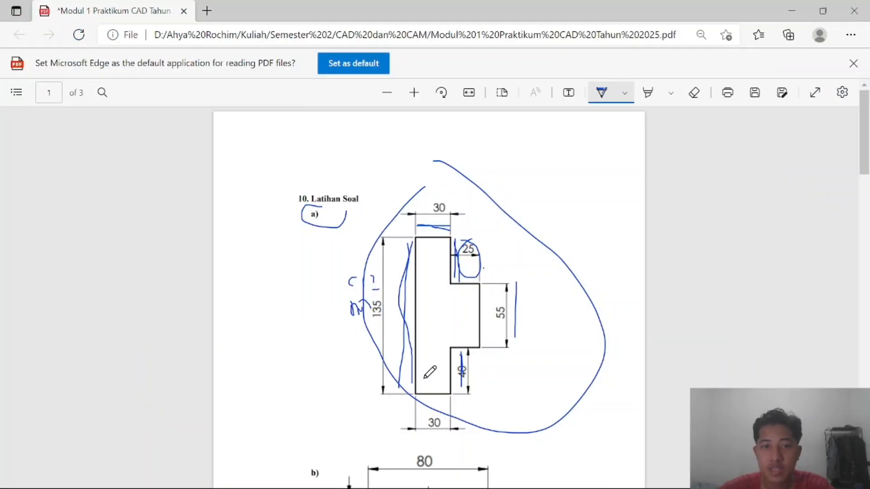
pyautogui.scroll(-4, 461, 325)
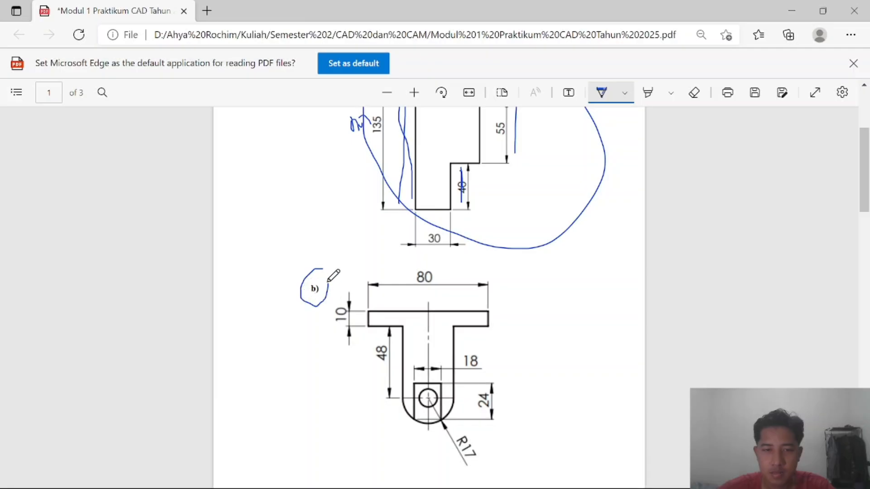
pyautogui.moveTo(328, 281); pyautogui.dragTo(322, 272)
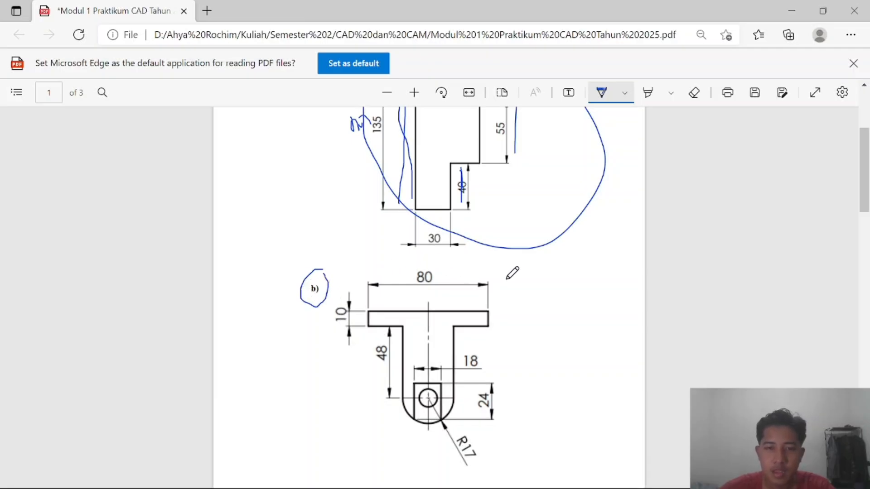
pyautogui.hotkey('alt', 'Tab')
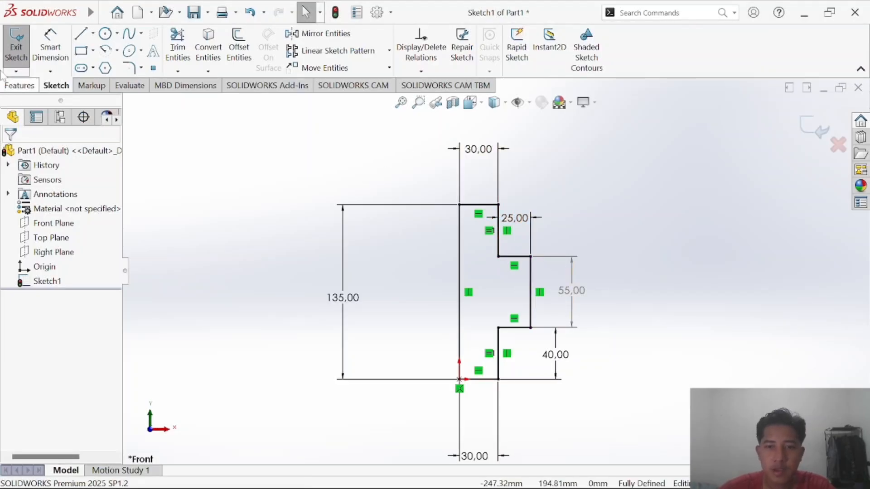
# Save the part as Tugas A in the Latihan folder.
pyautogui.click(104, 12)
pyautogui.click(344, 159)
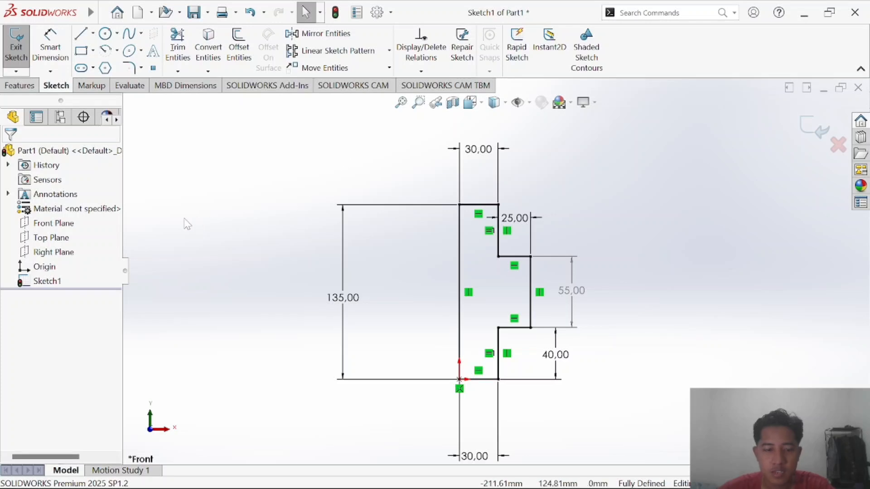
pyautogui.hotkey('ctrl', 's')
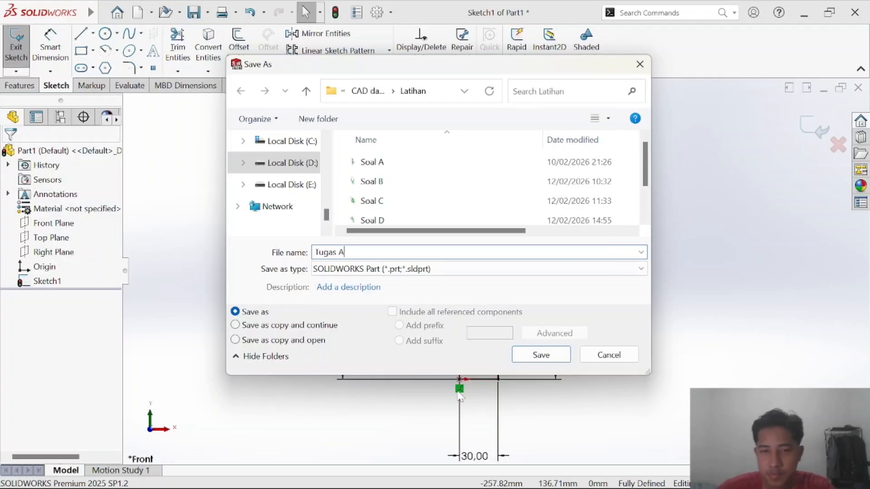
pyautogui.click(541, 355)
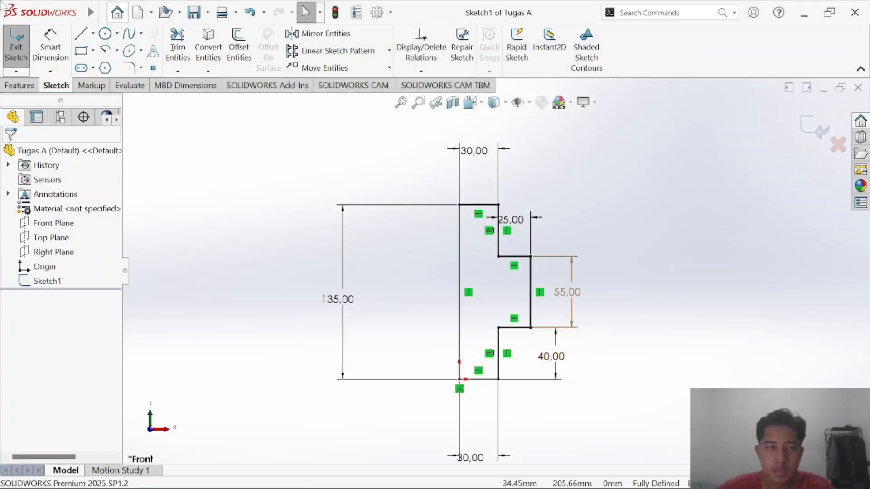
# Create a new part document for figure b).
pyautogui.click(104, 13)
pyautogui.click(110, 14)
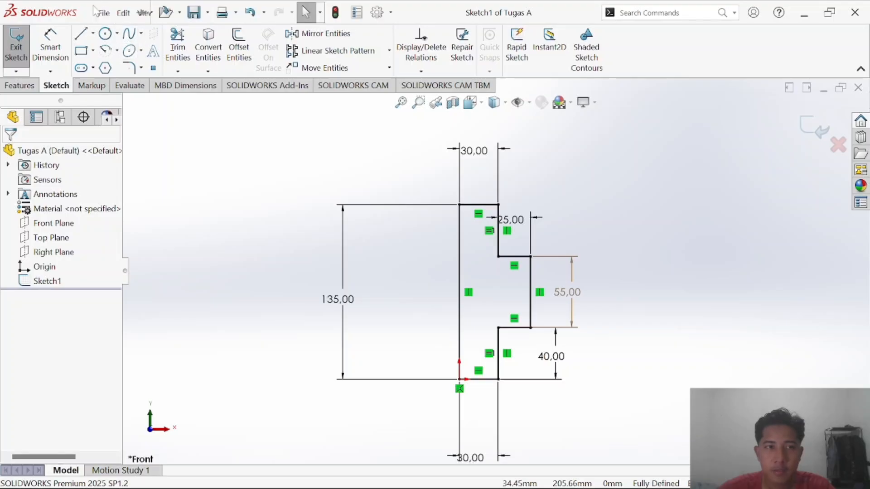
pyautogui.click(108, 14)
pyautogui.moveTo(124, 14)
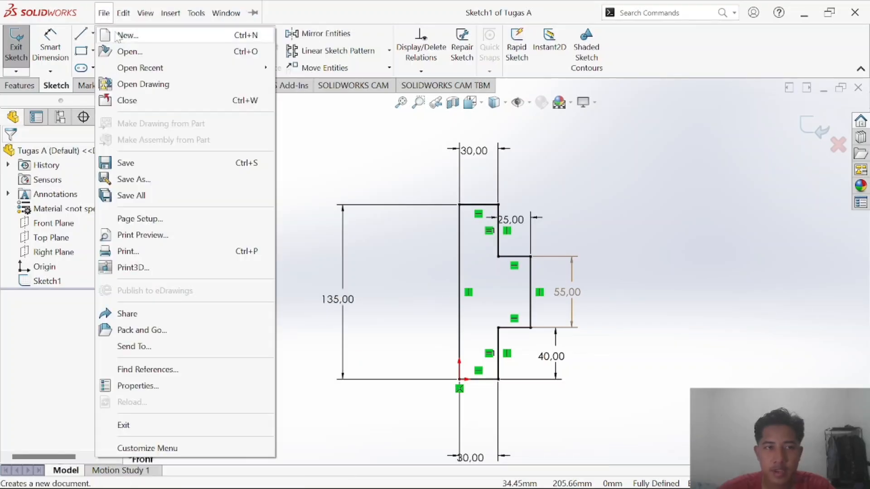
pyautogui.click(123, 34)
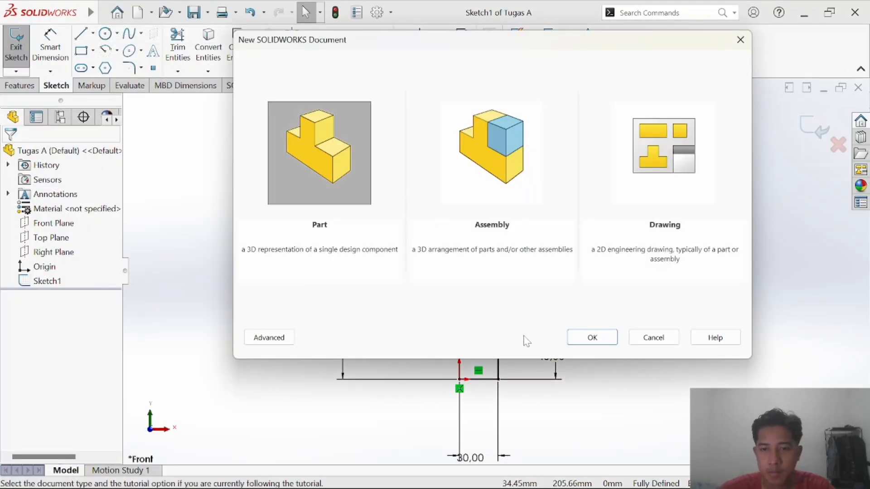
pyautogui.click(582, 343)
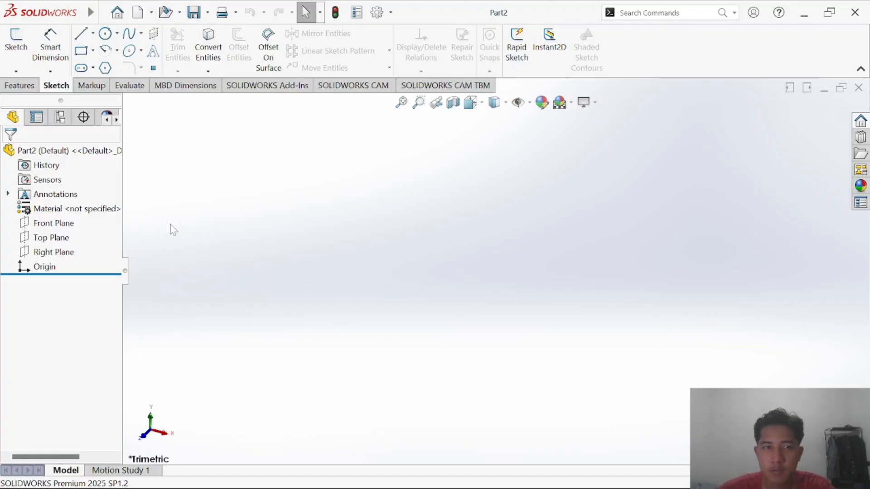
# Select the Front Plane and orient the view normal to it.
pyautogui.click(60, 228)
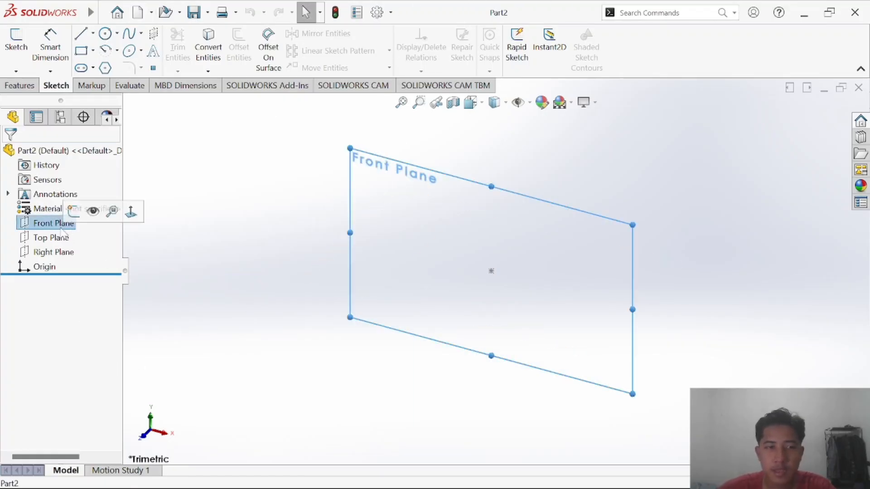
pyautogui.rightClick(67, 230)
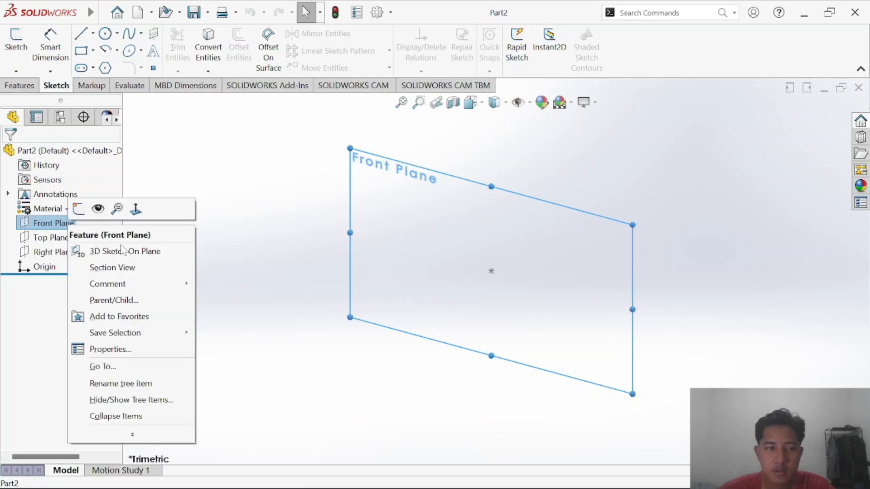
pyautogui.click(137, 216)
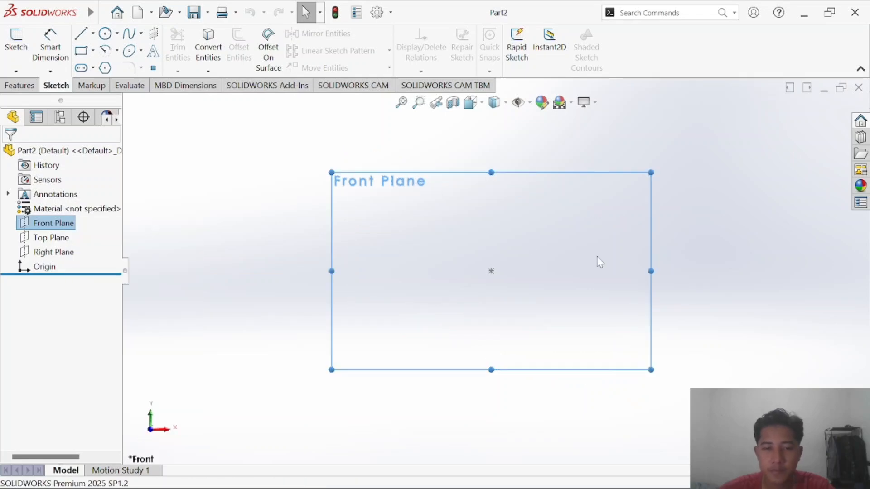
# Switch to the PDF in Microsoft Edge and trace the upper plate, stem and rounded end of figure b) with the pen.
pyautogui.hotkey('alt', 'Tab')
pyautogui.scroll(-2, 458, 345)
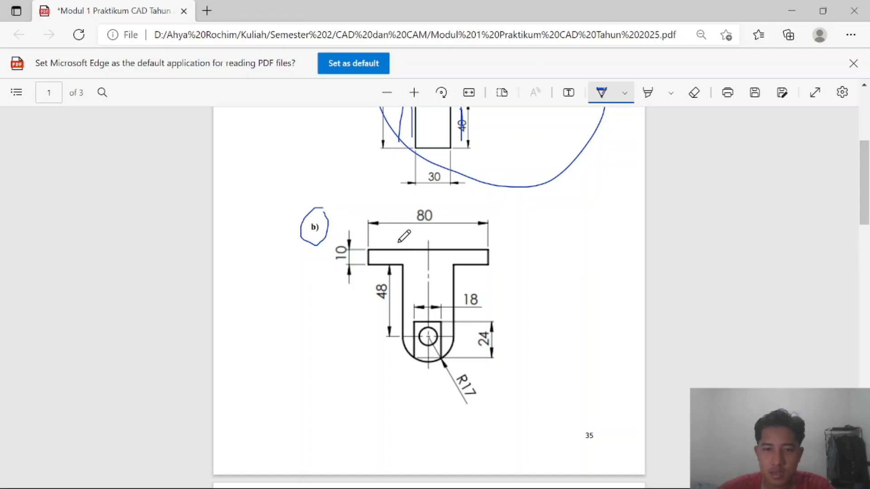
pyautogui.moveTo(371, 243)
pyautogui.mouseDown()
pyautogui.moveTo(489, 241)
pyautogui.moveTo(497, 266)
pyautogui.moveTo(371, 266)
pyautogui.moveTo(373, 233)
pyautogui.mouseUp()
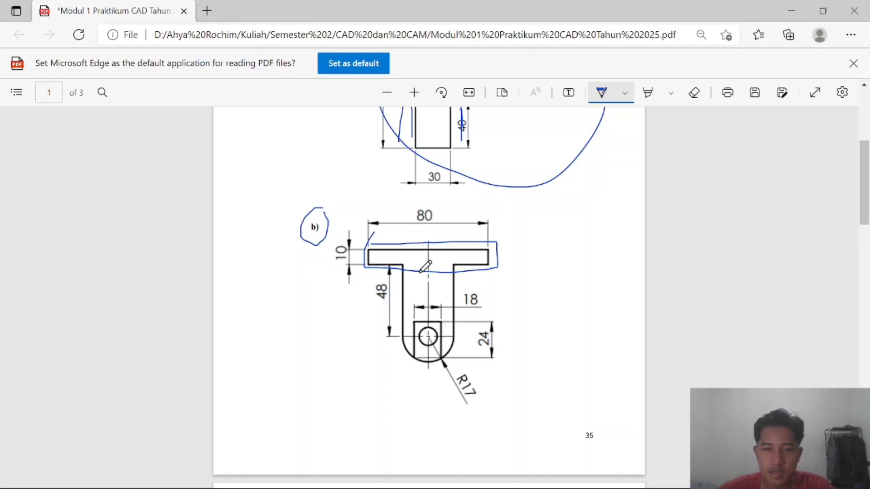
pyautogui.moveTo(465, 266)
pyautogui.mouseDown()
pyautogui.moveTo(451, 316)
pyautogui.moveTo(402, 288)
pyautogui.moveTo(405, 268)
pyautogui.mouseUp()
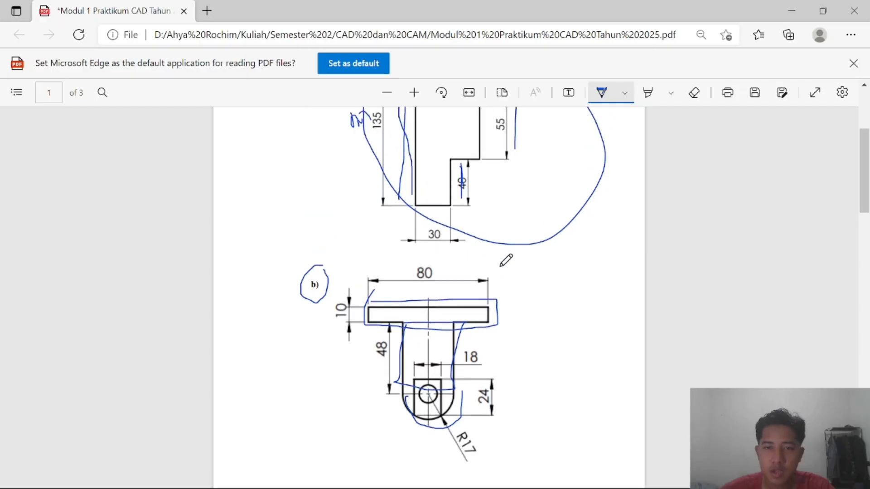
pyautogui.moveTo(366, 248)
pyautogui.mouseDown()
pyautogui.moveTo(451, 244)
pyautogui.moveTo(497, 263)
pyautogui.moveTo(390, 265)
pyautogui.mouseUp()
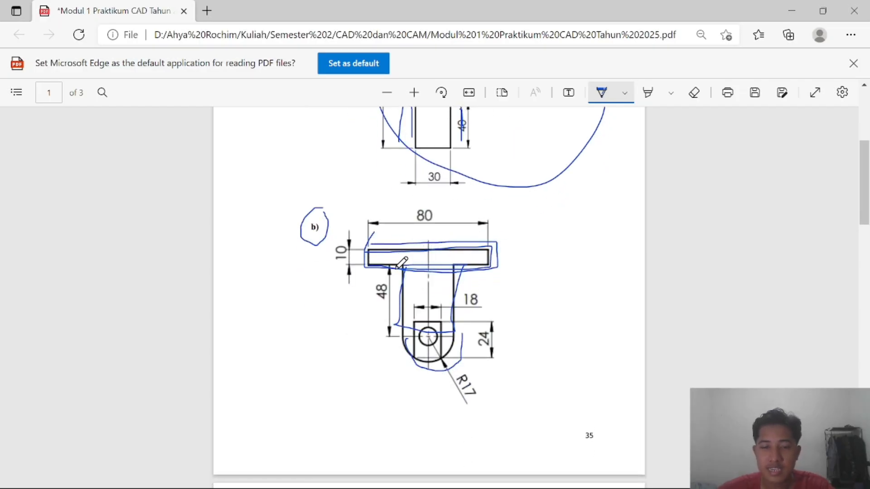
pyautogui.moveTo(455, 268)
pyautogui.mouseDown()
pyautogui.moveTo(431, 311)
pyautogui.moveTo(413, 311)
pyautogui.mouseUp()
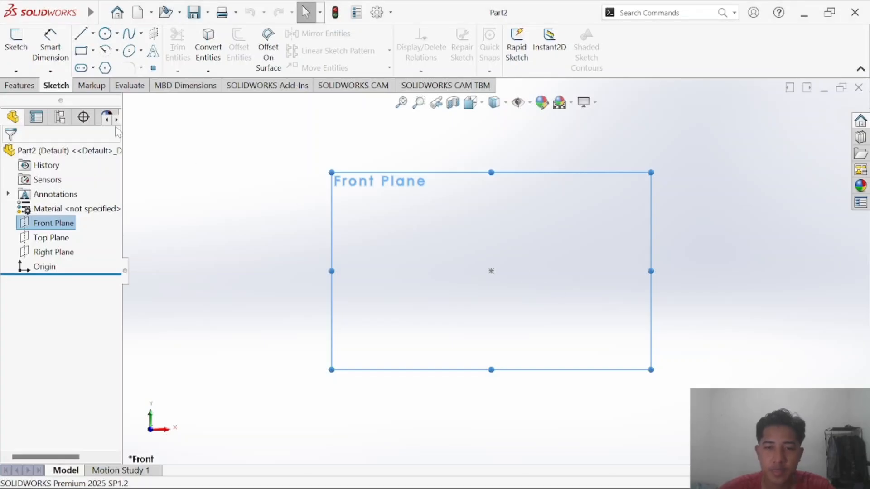
# Return to SOLIDWORKS and start a sketch on the Front Plane.
pyautogui.scroll(2, 496, 269)
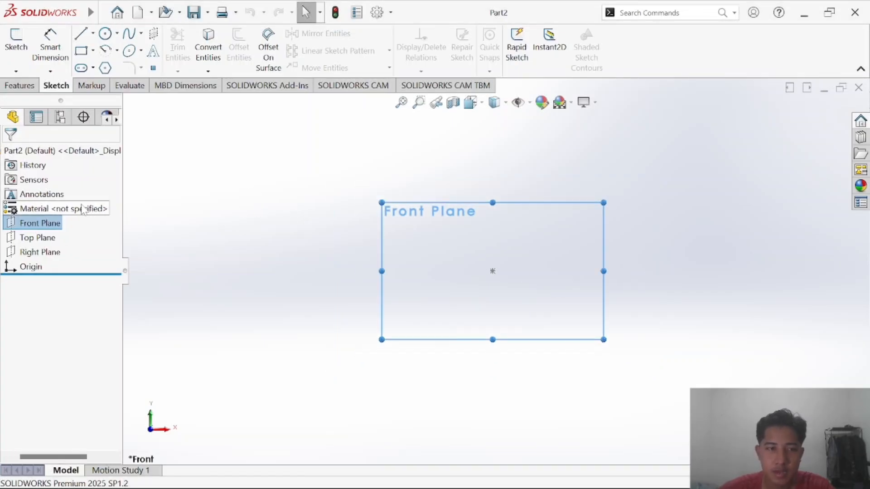
pyautogui.scroll(-3, 482, 268)
pyautogui.scroll(-2, 502, 256)
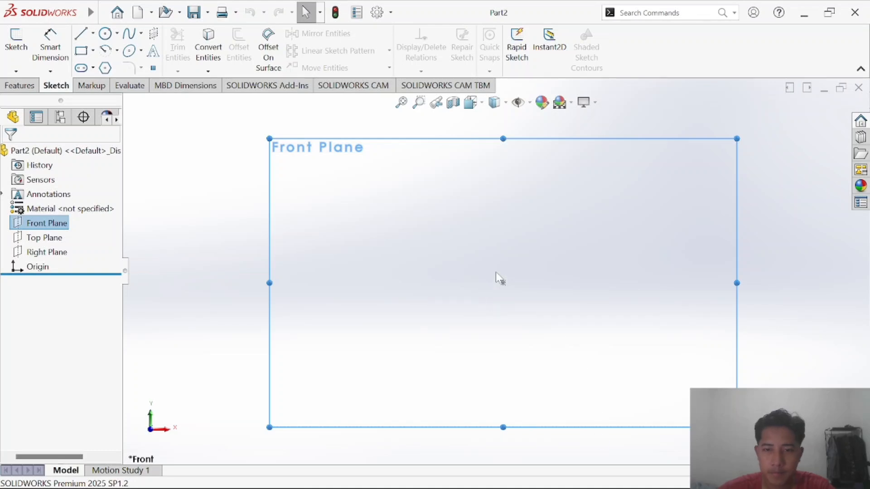
pyautogui.click(15, 41)
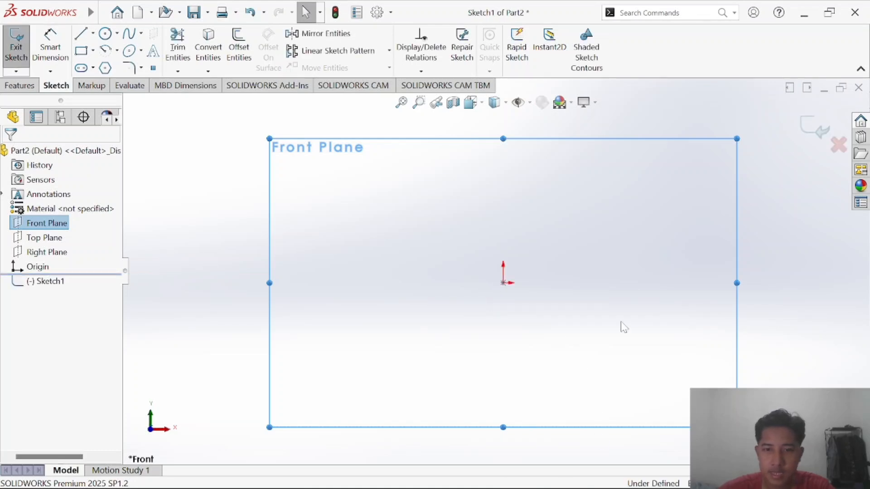
# Draw a corner rectangle about 46 mm wide from the origin, extending below the horizontal axis, and leave the Rectangle tool.
pyautogui.click(93, 52)
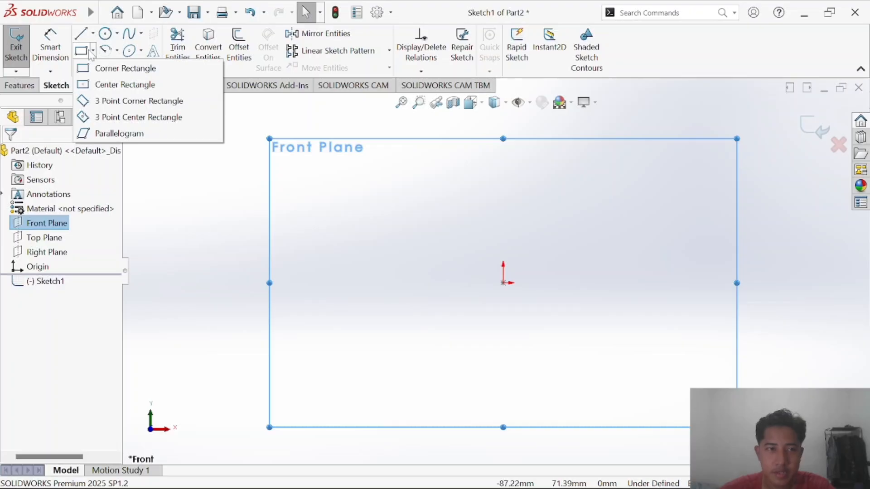
pyautogui.click(119, 69)
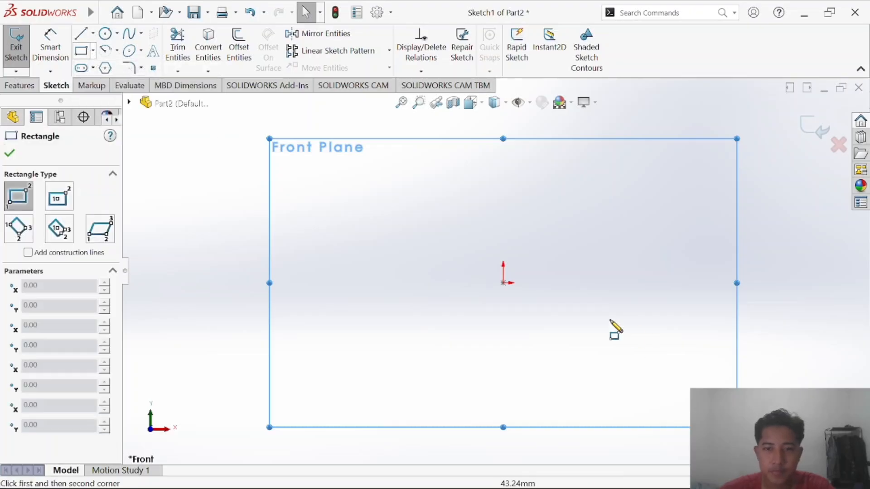
pyautogui.scroll(-2, 528, 290)
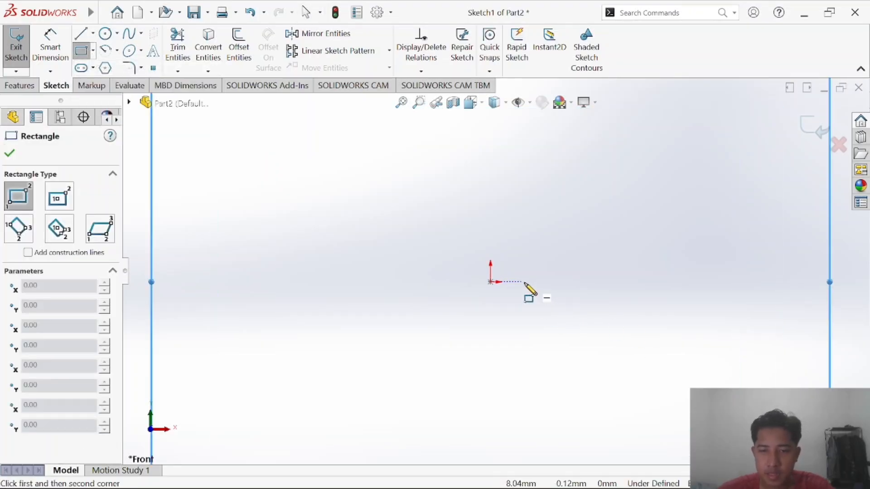
pyautogui.click(490, 282)
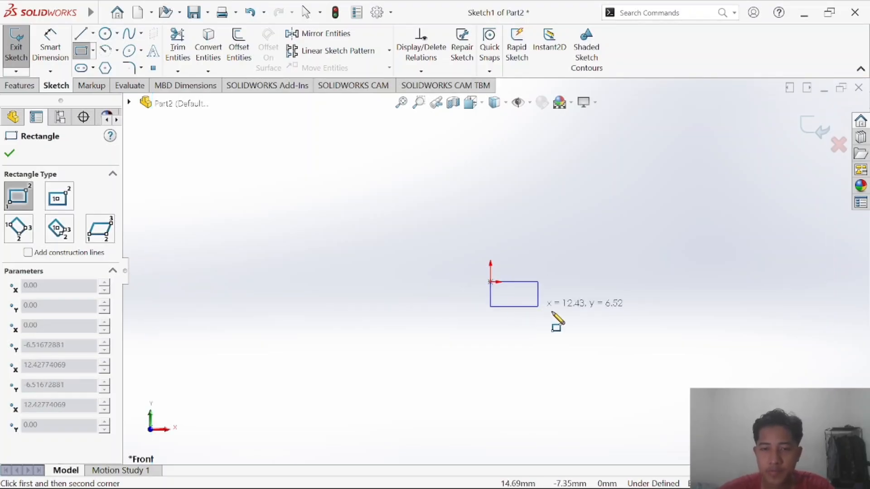
pyautogui.click(667, 326)
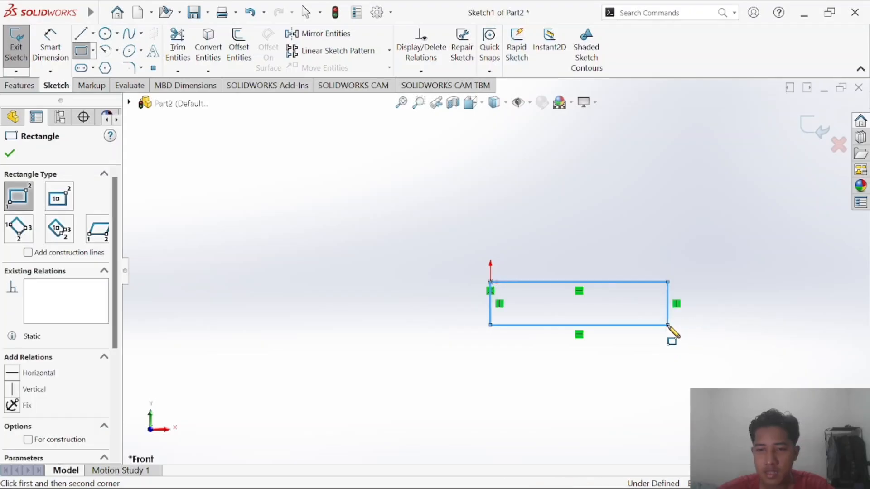
pyautogui.press('Escape')
# Check figure b) in the PDF and dimension the rectangle's upper edge at 80 mm.
pyautogui.hotkey('alt', 'Tab')
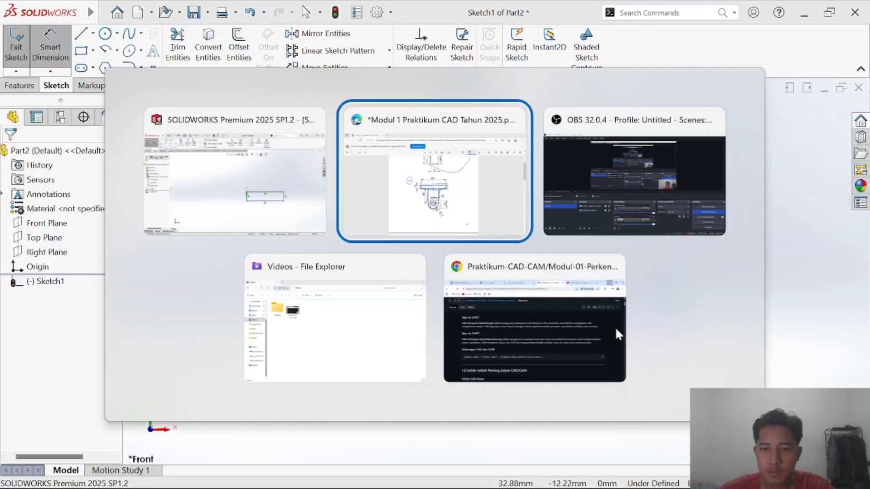
pyautogui.hotkey('alt', 'Tab')
pyautogui.hotkey('alt', 'Tab')
pyautogui.click(597, 282)
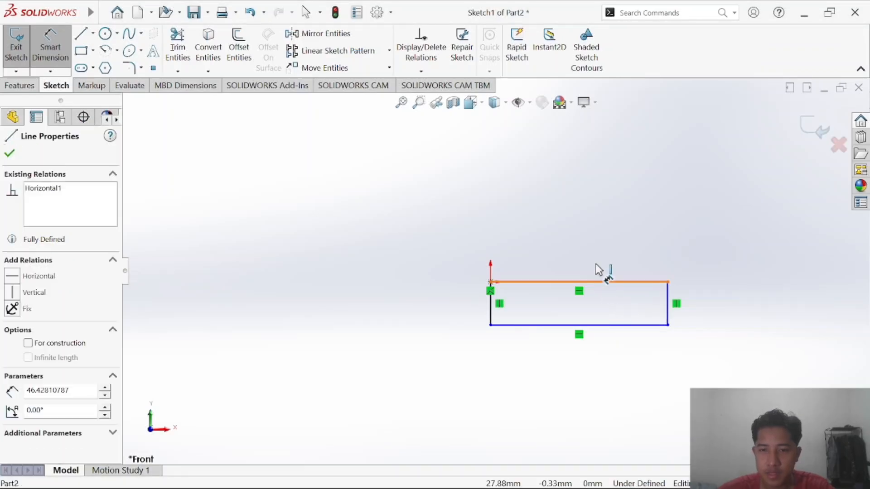
pyautogui.click(576, 213)
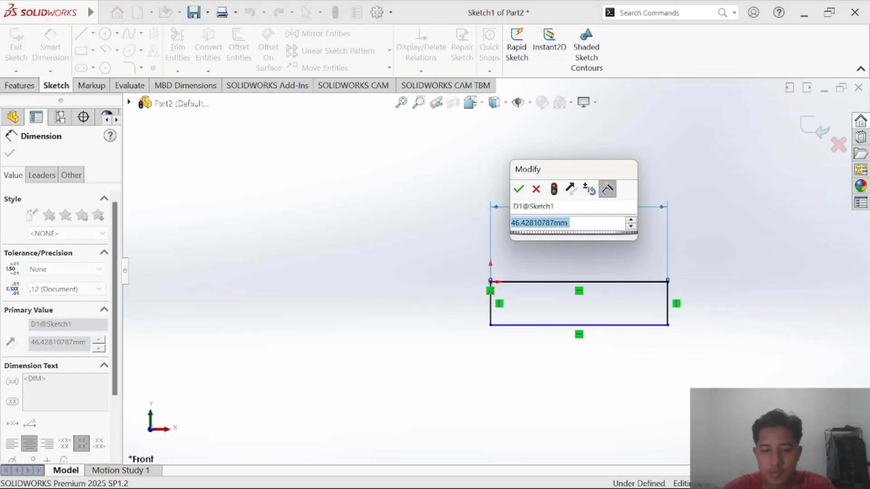
pyautogui.write('80')
pyautogui.press('Return')
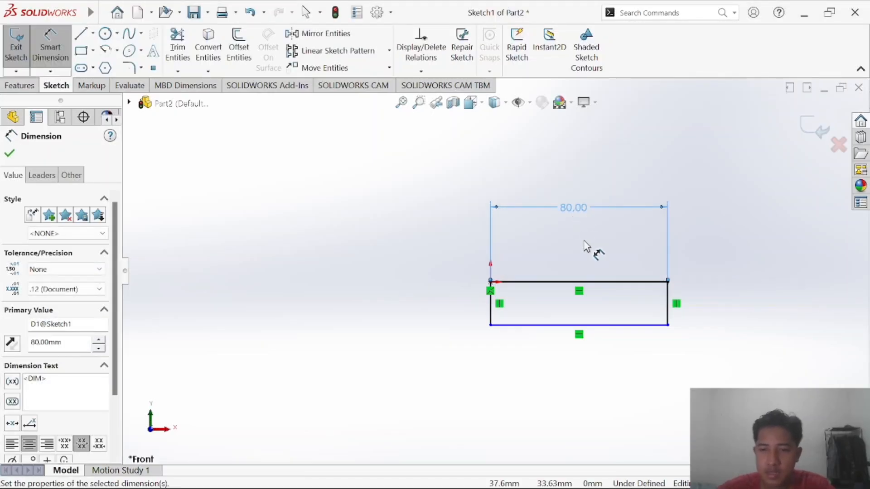
# Check the plate thickness in the PDF and dimension the rectangle's left vertical edge at 10 mm.
pyautogui.hotkey('alt', 'Tab')
pyautogui.hotkey('alt', 'Tab')
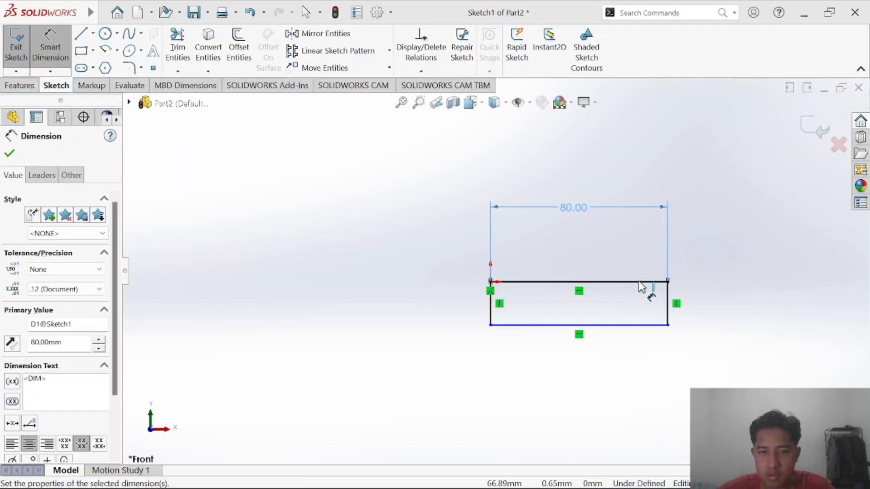
pyautogui.click(490, 310)
pyautogui.click(423, 309)
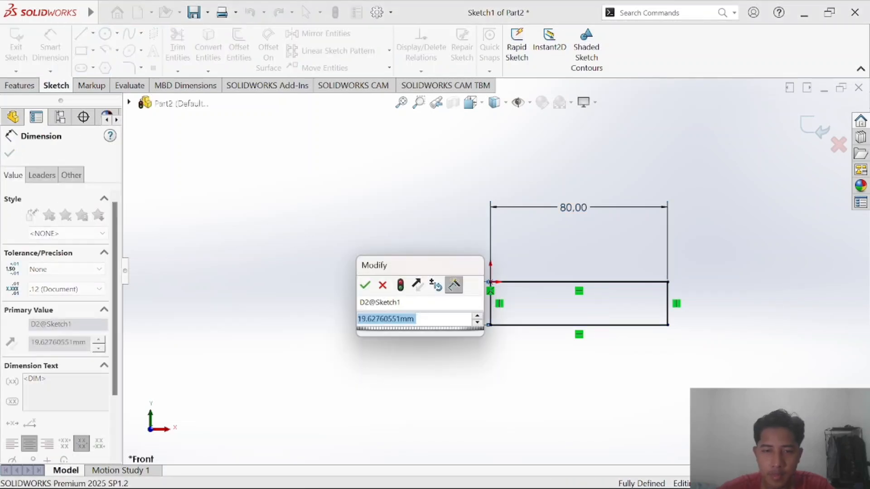
pyautogui.write('10')
pyautogui.press('Return')
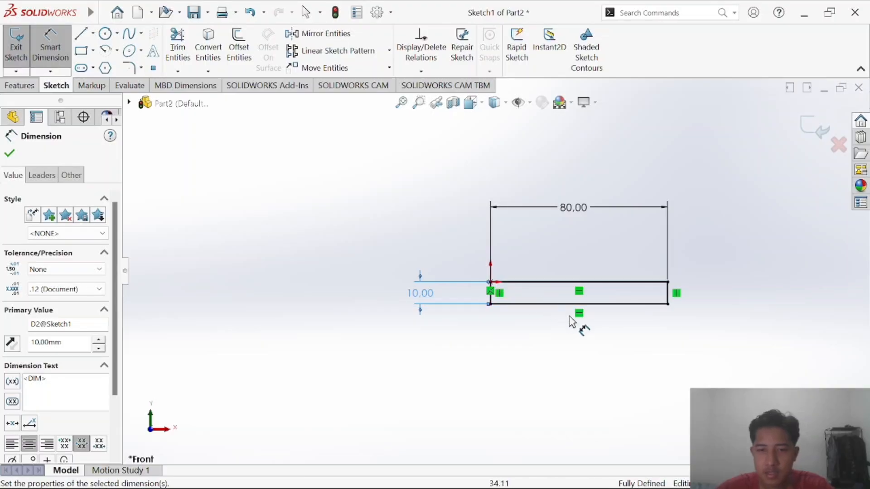
# Check figure b) in the PDF and draw a vertical construction centerline joining the midpoints of the rectangle's upper and lower edges.
pyautogui.hotkey('alt', 'Tab')
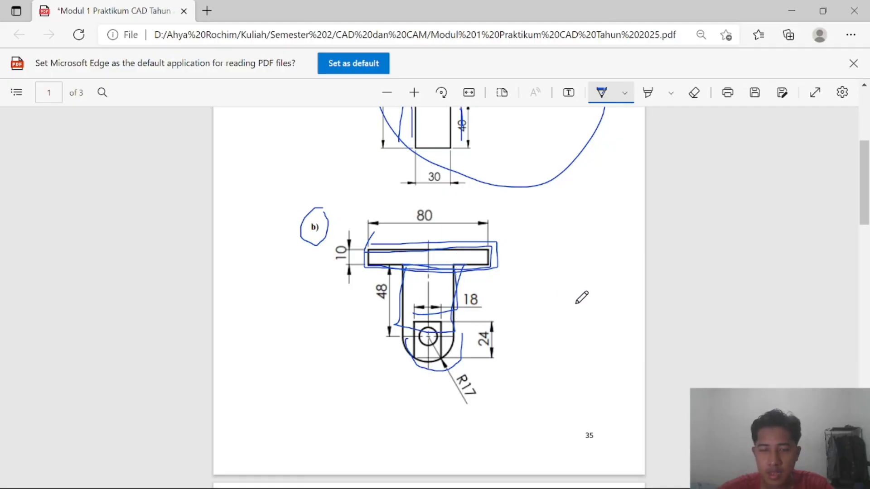
pyautogui.hotkey('alt', 'Tab')
pyautogui.click(793, 326)
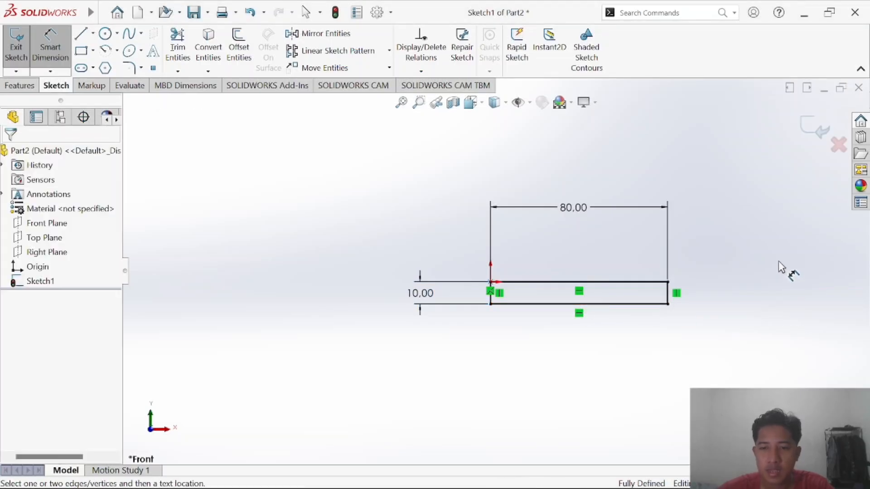
pyautogui.click(92, 33)
pyautogui.hotkey('alt', 'Tab')
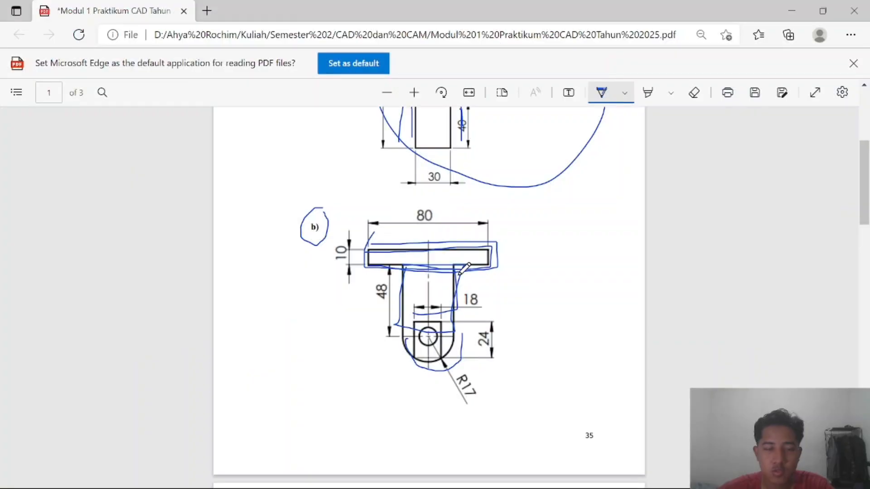
pyautogui.hotkey('alt', 'Tab')
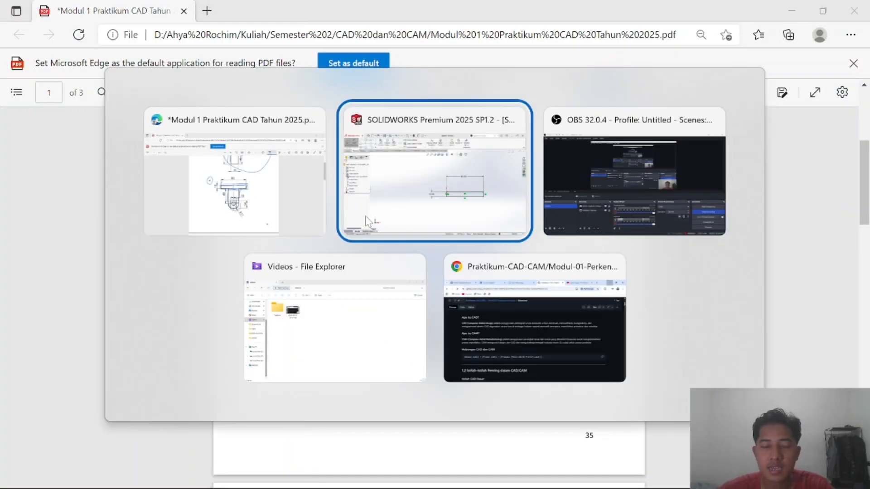
pyautogui.click(117, 33)
pyautogui.click(92, 33)
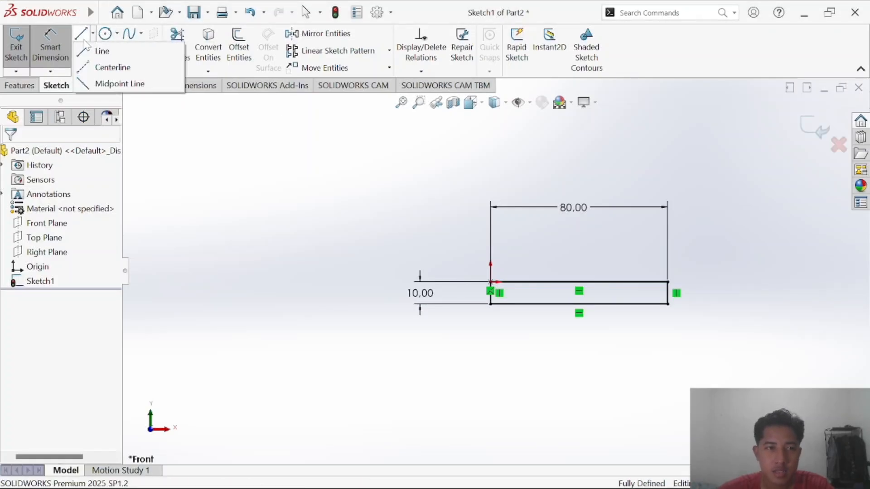
pyautogui.click(113, 67)
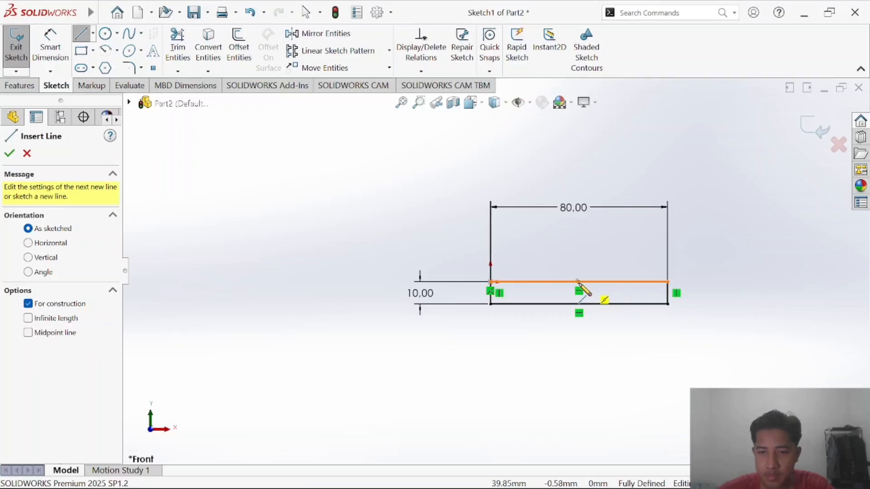
pyautogui.scroll(-4, 578, 281)
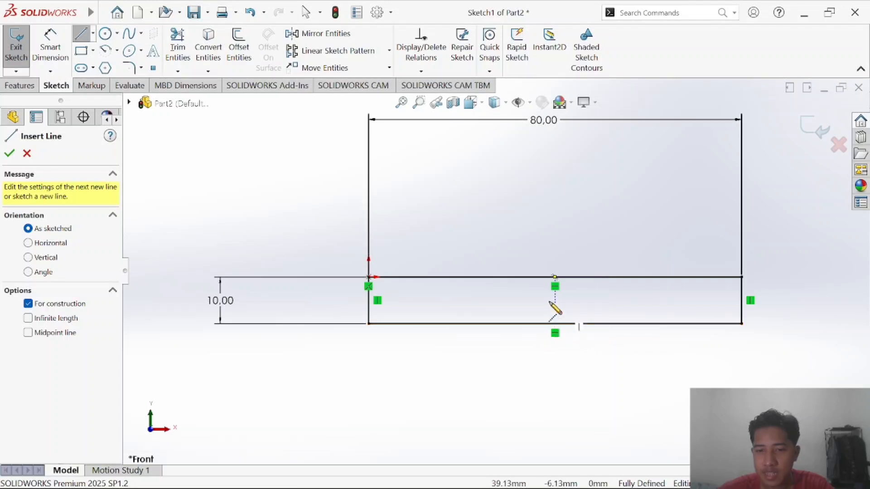
pyautogui.click(554, 277)
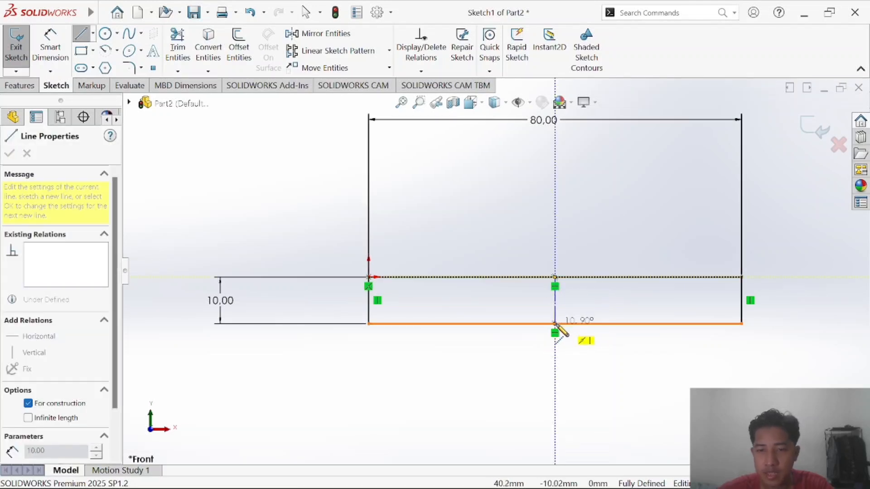
pyautogui.click(555, 324)
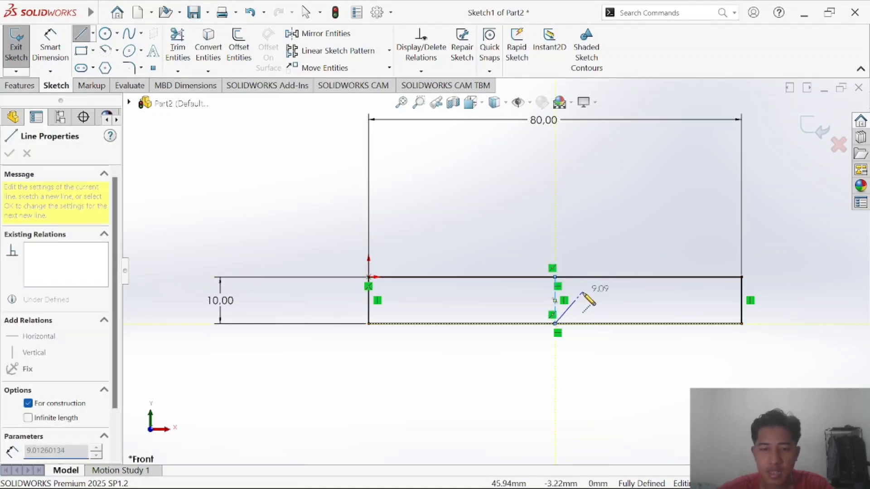
pyautogui.press('Escape')
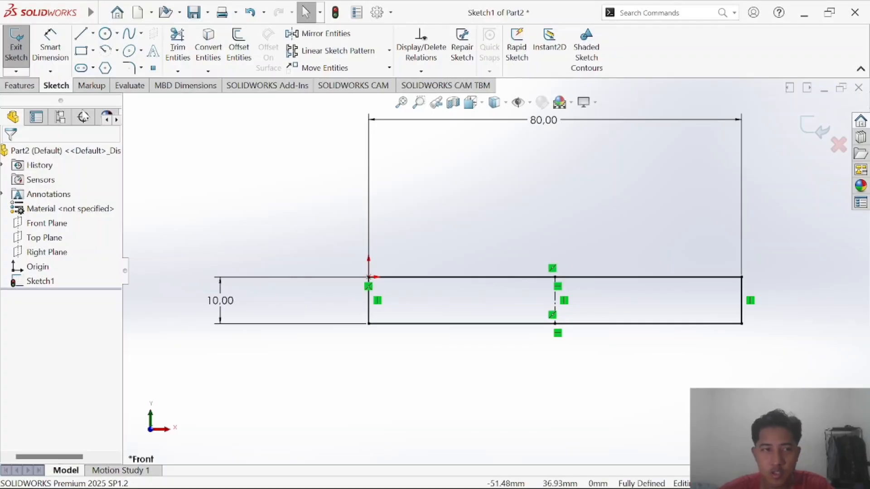
# Check the stem in the PDF and draw a corner rectangle about 31 by 32 mm hanging from the plate's lower edge.
pyautogui.click(85, 52)
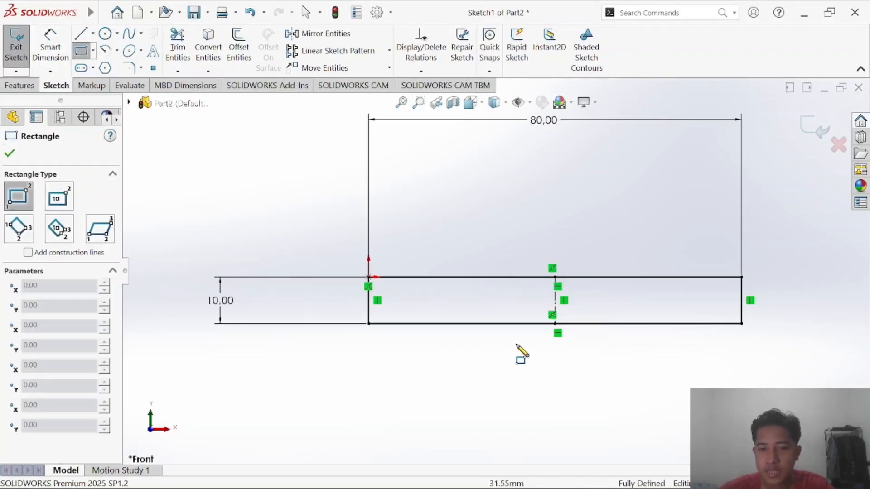
pyautogui.scroll(-2, 526, 351)
pyautogui.scroll(4, 544, 343)
pyautogui.hotkey('alt', 'Tab')
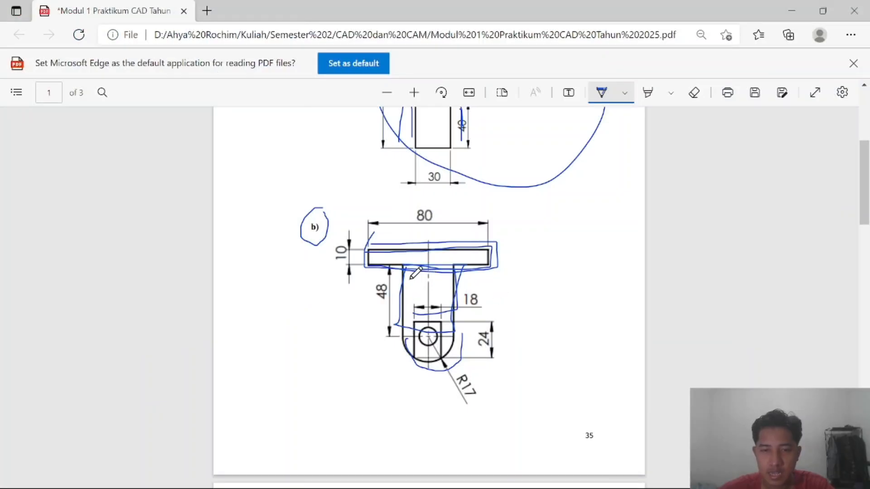
pyautogui.hotkey('alt', 'Tab')
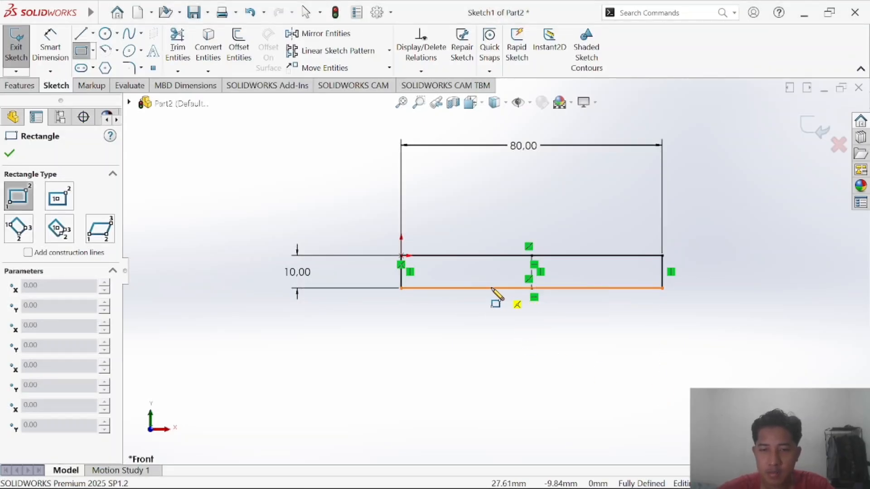
pyautogui.click(478, 288)
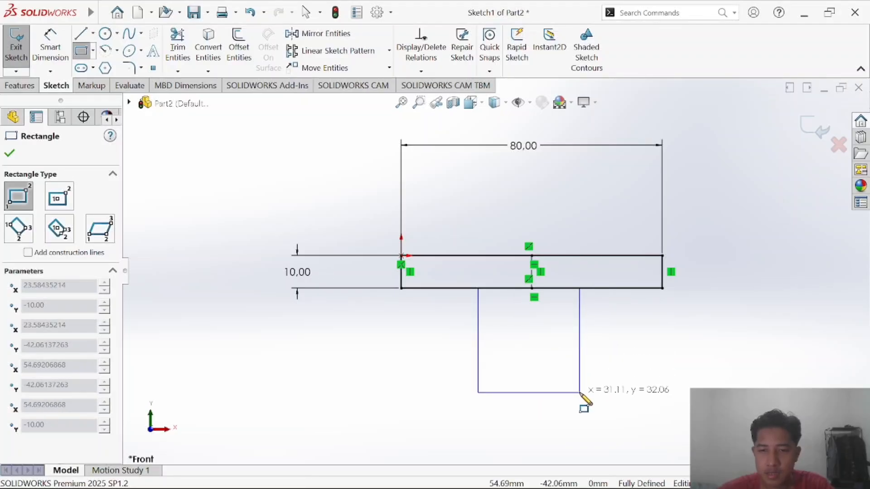
pyautogui.click(581, 393)
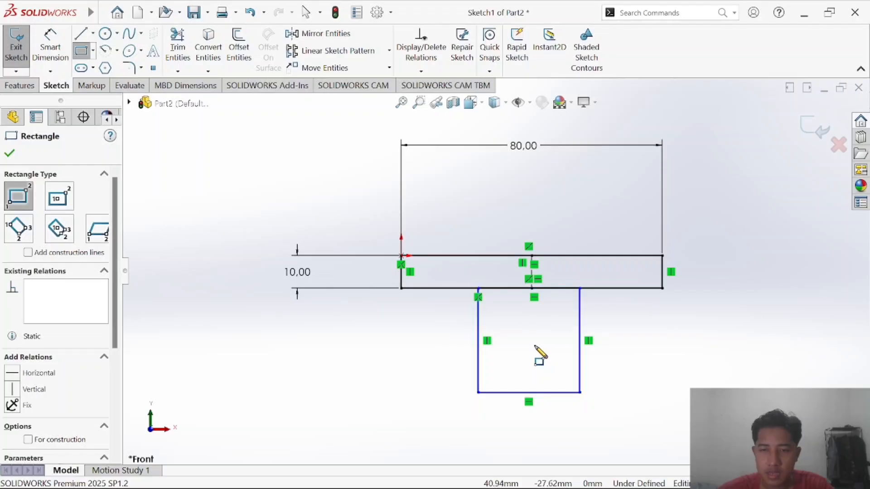
pyautogui.press('Escape')
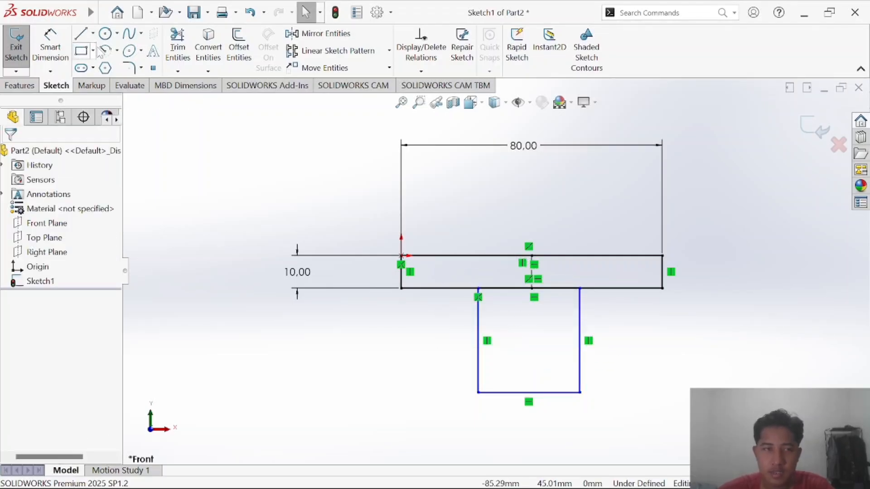
# Check the stem length in the PDF and dimension the lower rectangle's left vertical edge at 48 mm.
pyautogui.click(50, 46)
pyautogui.hotkey('alt', 'Tab')
pyautogui.hotkey('alt', 'Tab')
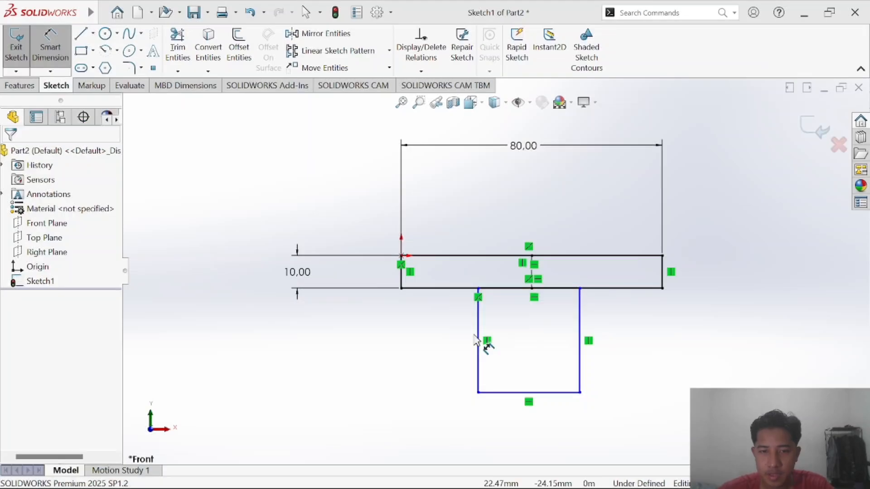
pyautogui.click(478, 341)
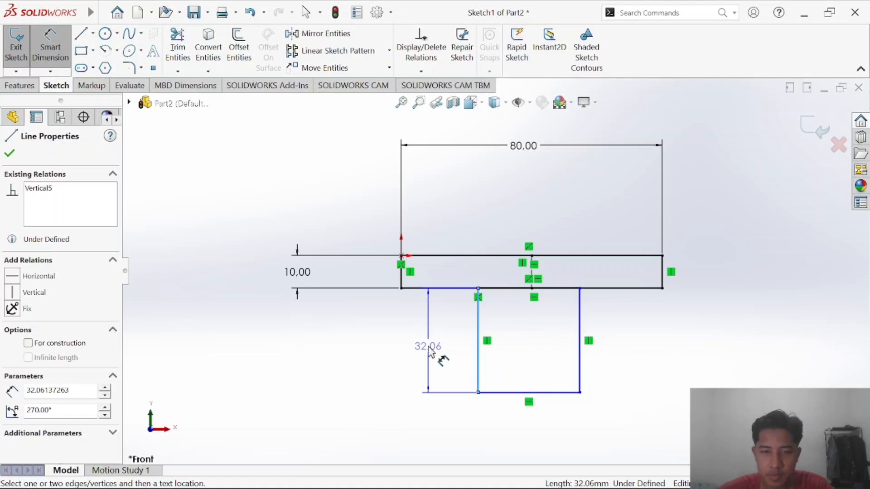
pyautogui.click(430, 352)
pyautogui.write('48')
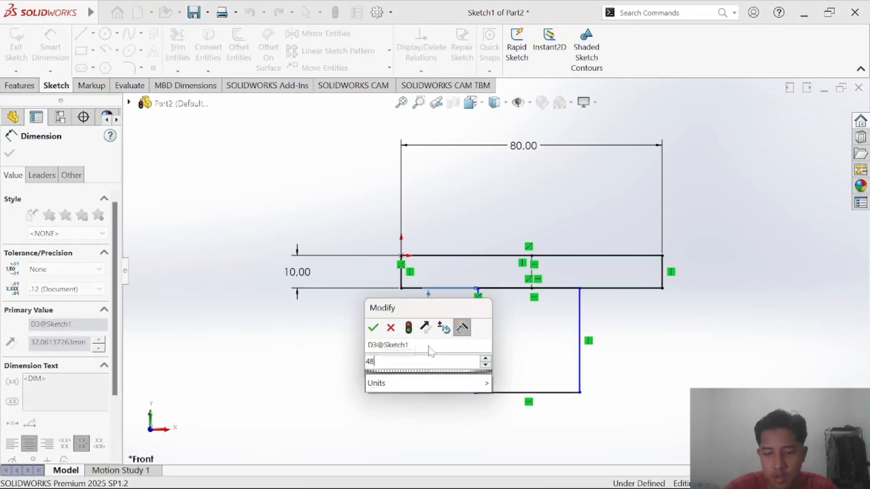
pyautogui.press('Return')
# Work out the stem width from radius R17 by handwriting 17 times 2 as 34 beside figure b) in the PDF, and return to SOLIDWORKS.
pyautogui.hotkey('alt', 'Tab')
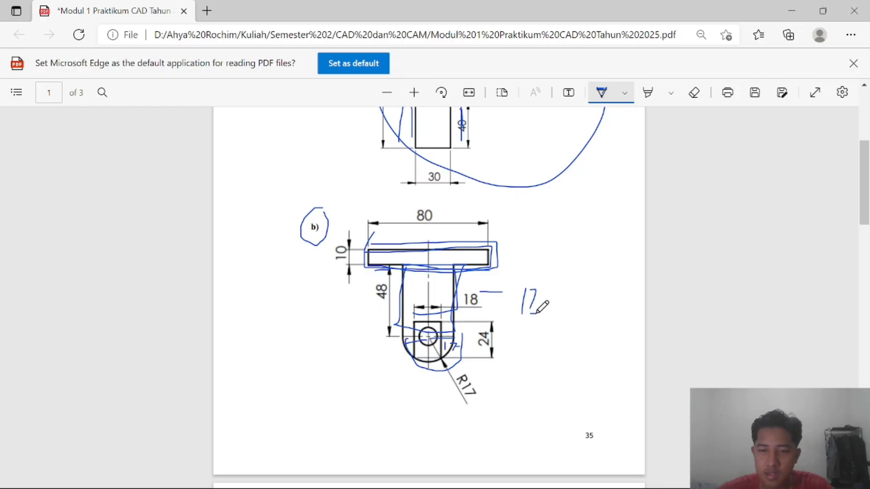
pyautogui.moveTo(512, 327); pyautogui.dragTo(560, 341)
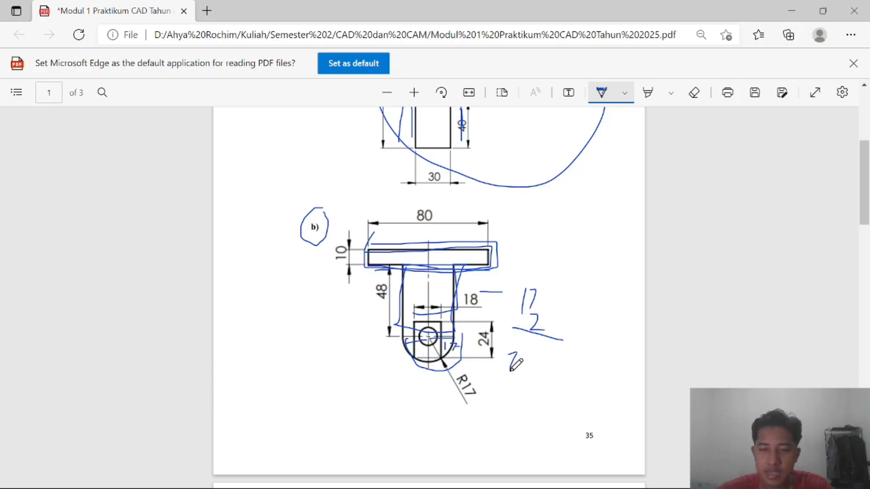
pyautogui.moveTo(511, 370); pyautogui.dragTo(539, 371)
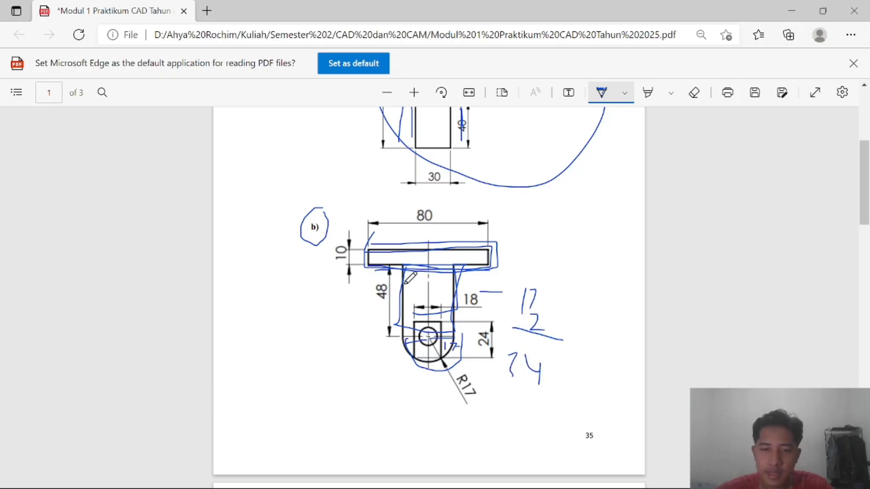
pyautogui.hotkey('alt', 'Tab')
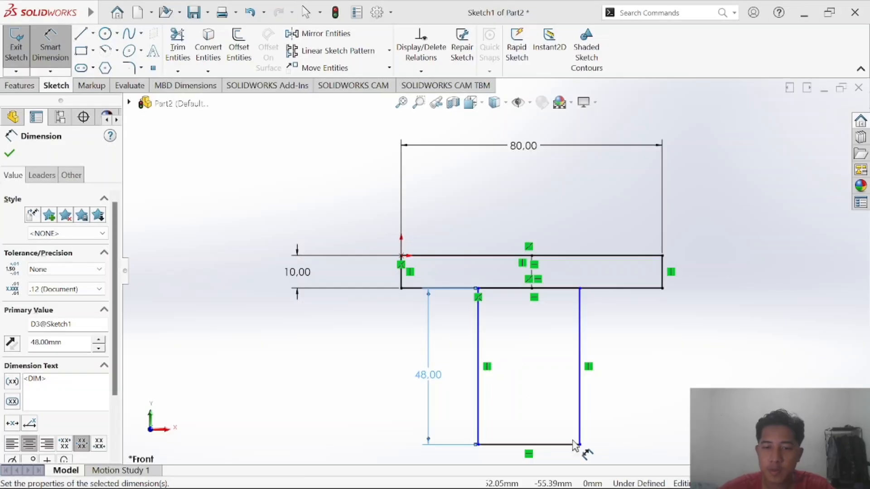
pyautogui.scroll(-1, 551, 383)
pyautogui.scroll(1, 549, 380)
pyautogui.hotkey('alt', 'Tab')
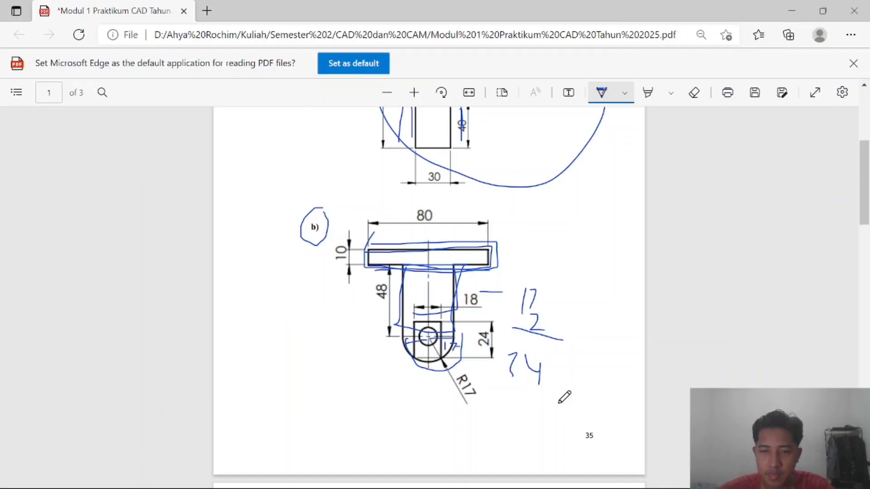
pyautogui.hotkey('alt', 'Tab')
# Dimension the stem rectangle's bottom edge at 34 mm.
pyautogui.scroll(3, 559, 413)
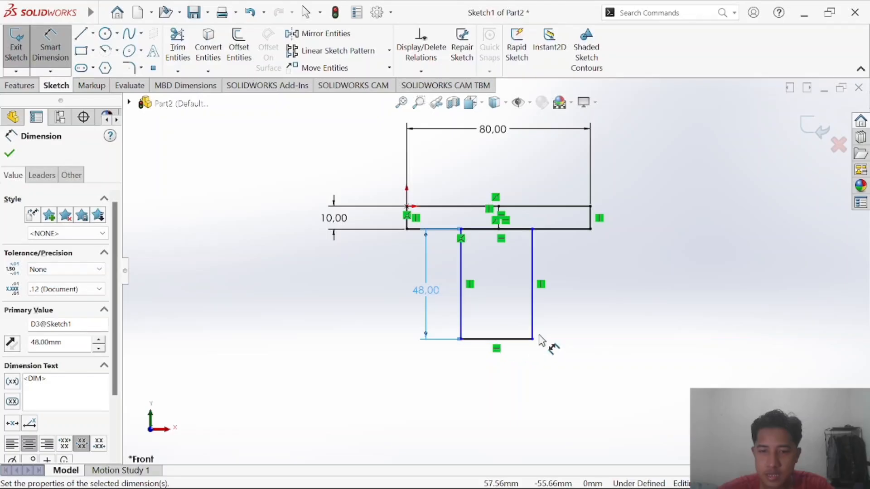
pyautogui.click(501, 342)
pyautogui.click(496, 449)
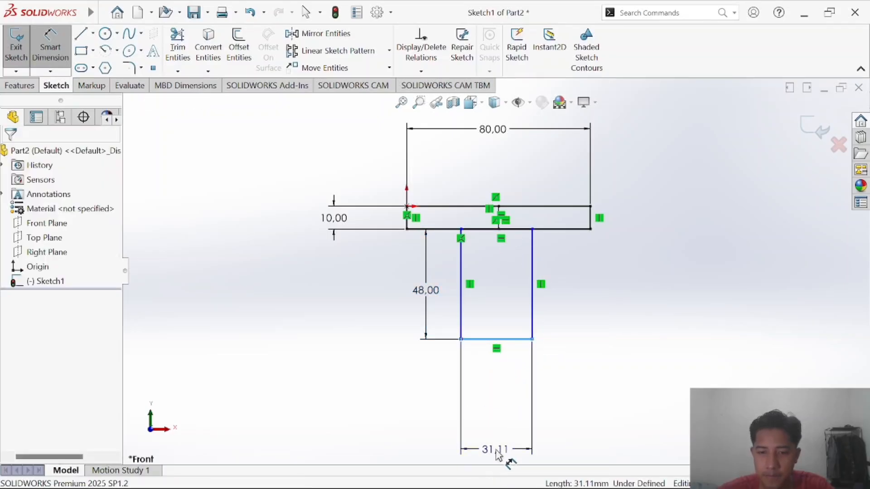
pyautogui.write('34')
pyautogui.press('Return')
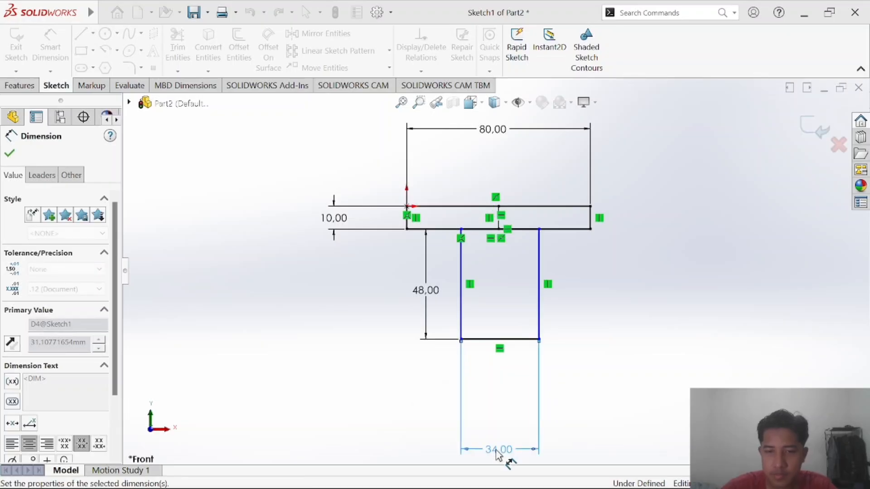
# Try to apply a Midpoint relation between the plate's lower edge and the centerline's lower endpoint.
pyautogui.scroll(-2, 544, 256)
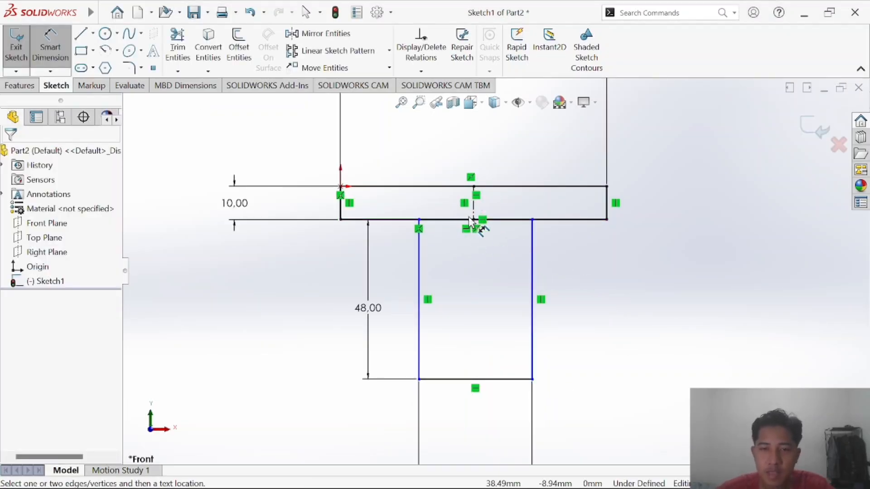
pyautogui.click(489, 221)
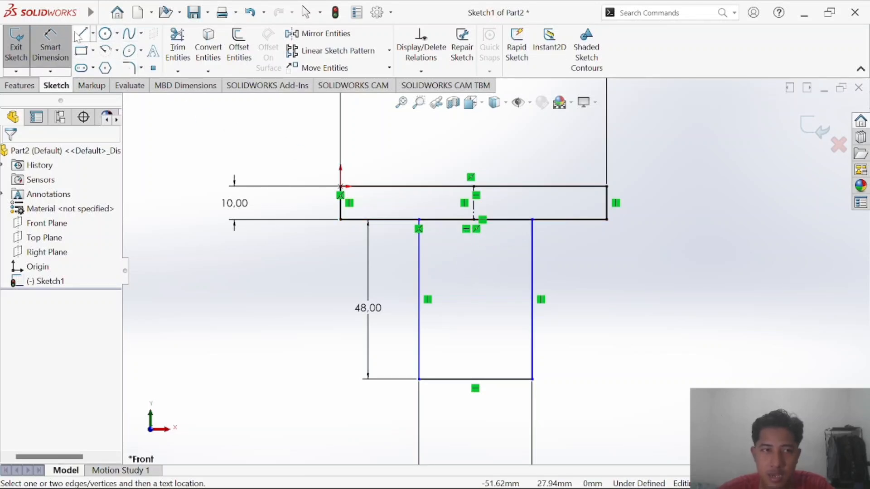
pyautogui.press('Escape')
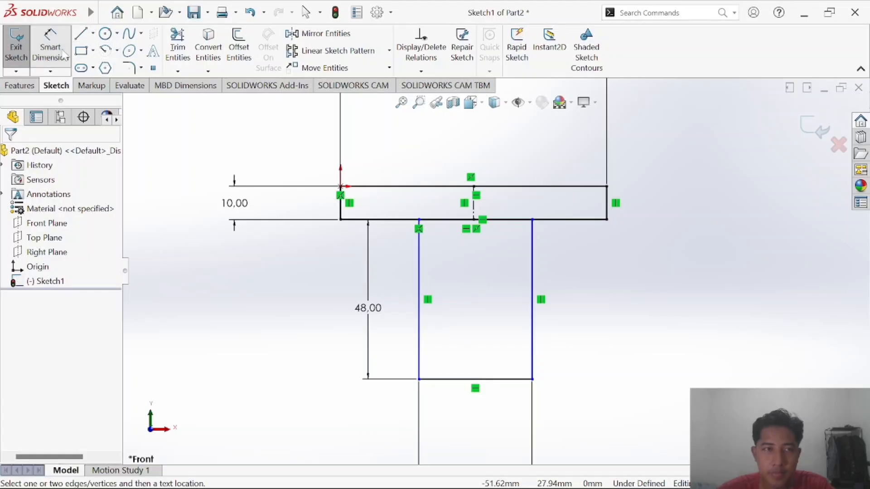
pyautogui.click(504, 219)
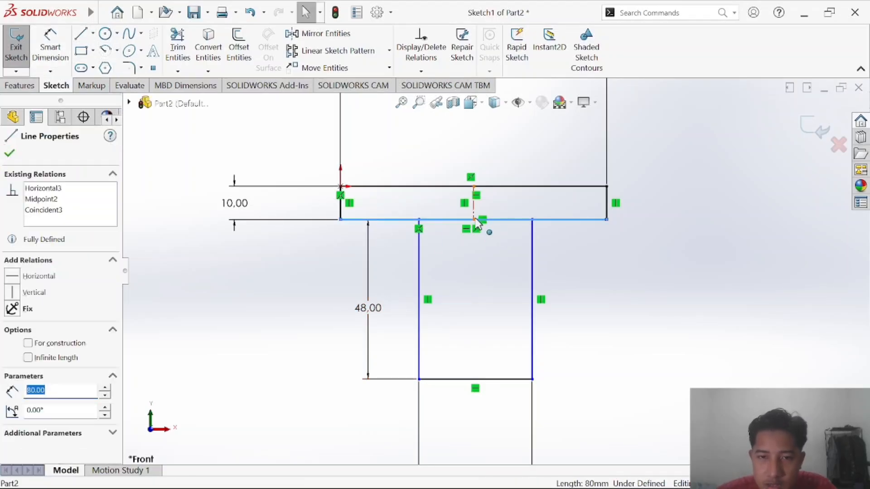
pyautogui.keyDown('ctrl'); pyautogui.click(475, 220); pyautogui.keyUp('ctrl')
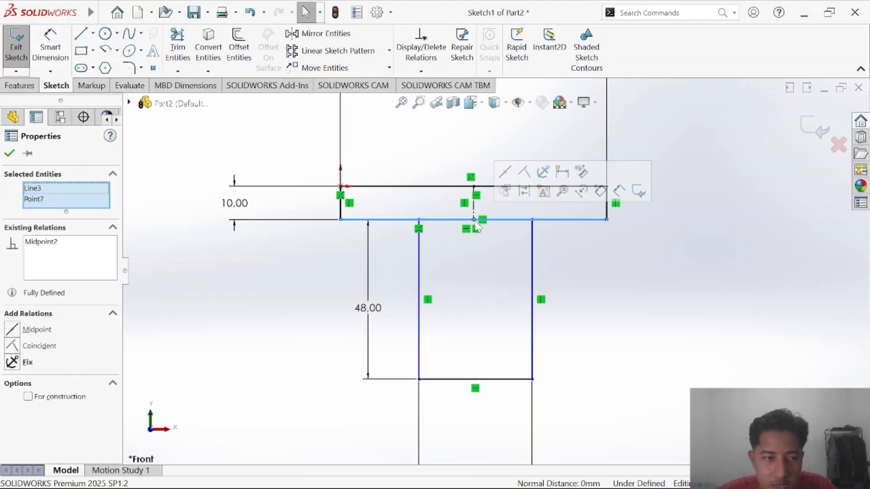
pyautogui.click(14, 336)
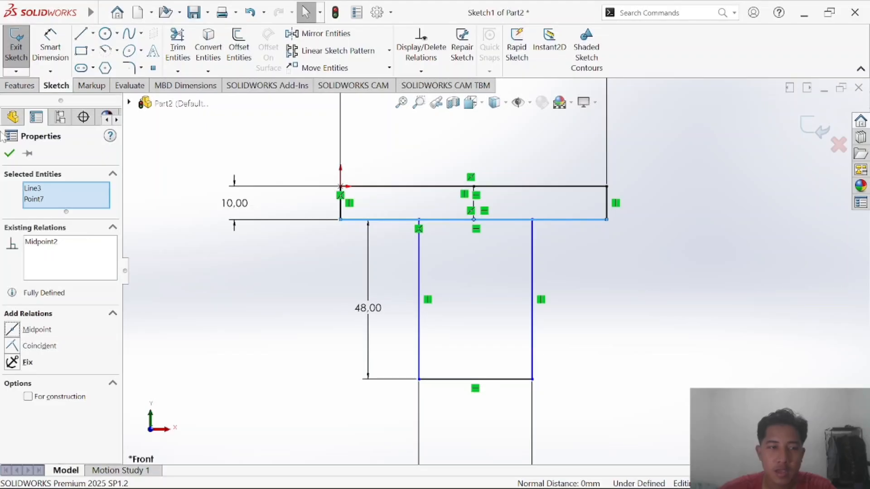
pyautogui.click(9, 153)
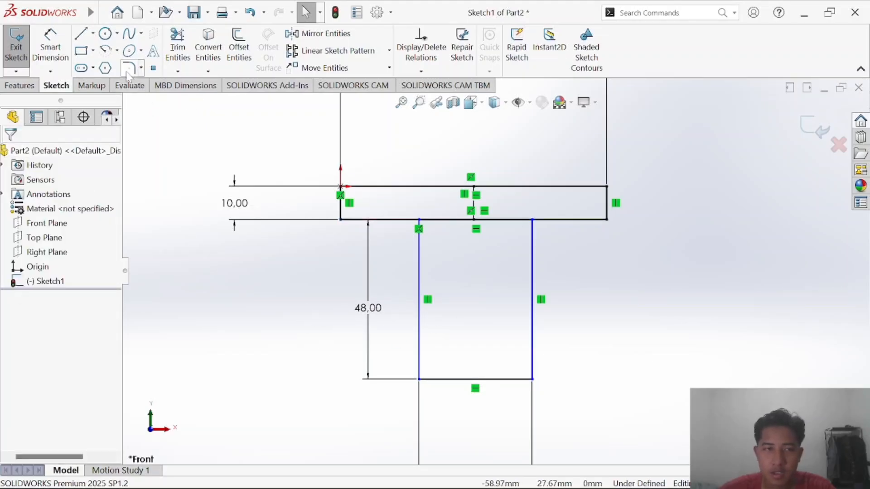
# Add a horizontal dimension between the stem rectangle's upper-right corner and the plate's lower-right corner.
pyautogui.click(50, 46)
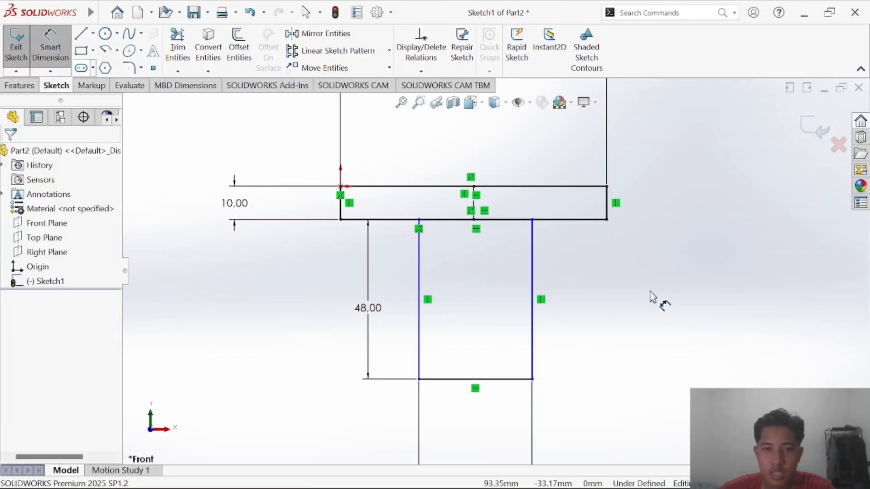
pyautogui.click(572, 221)
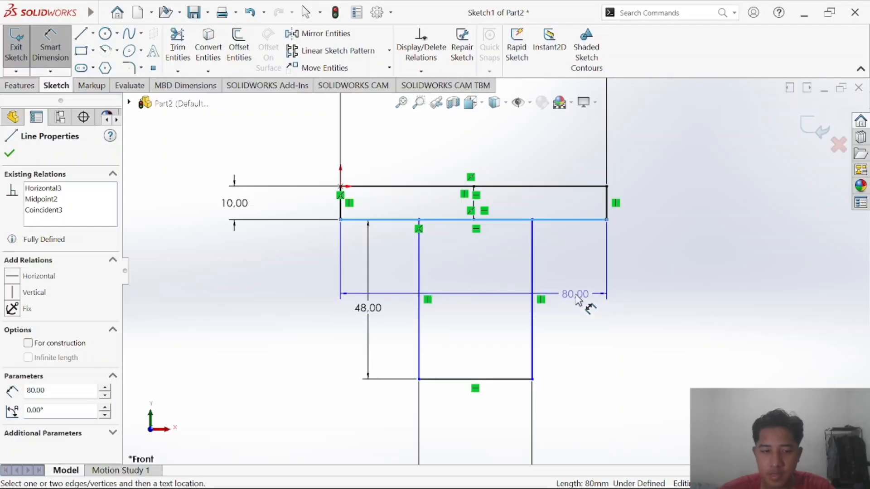
pyautogui.press('Escape')
pyautogui.click(533, 221)
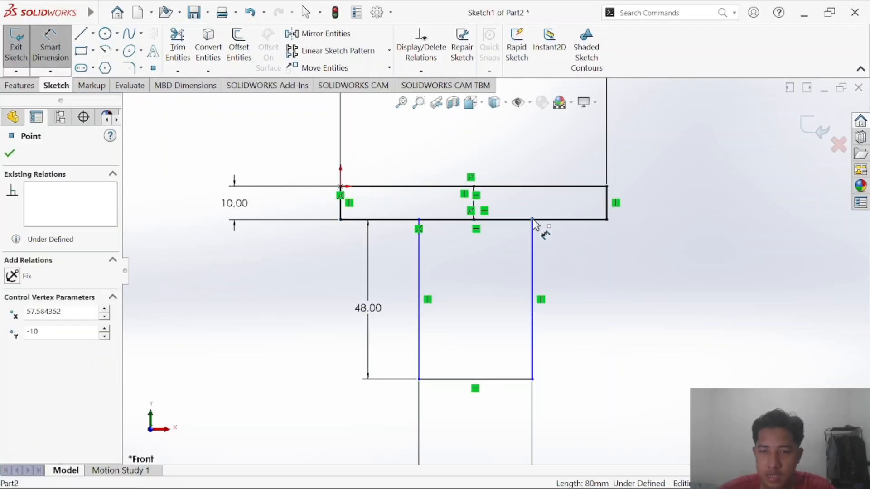
pyautogui.click(607, 220)
pyautogui.click(582, 311)
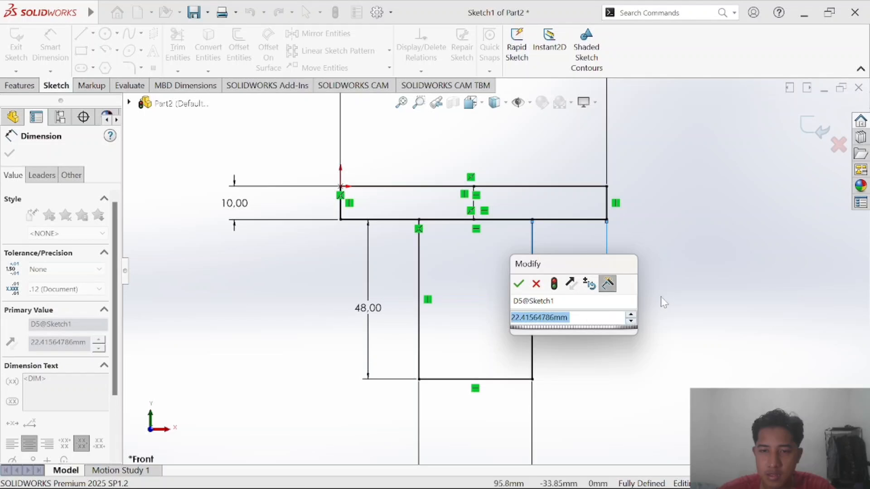
pyautogui.click(660, 275)
pyautogui.click(609, 319)
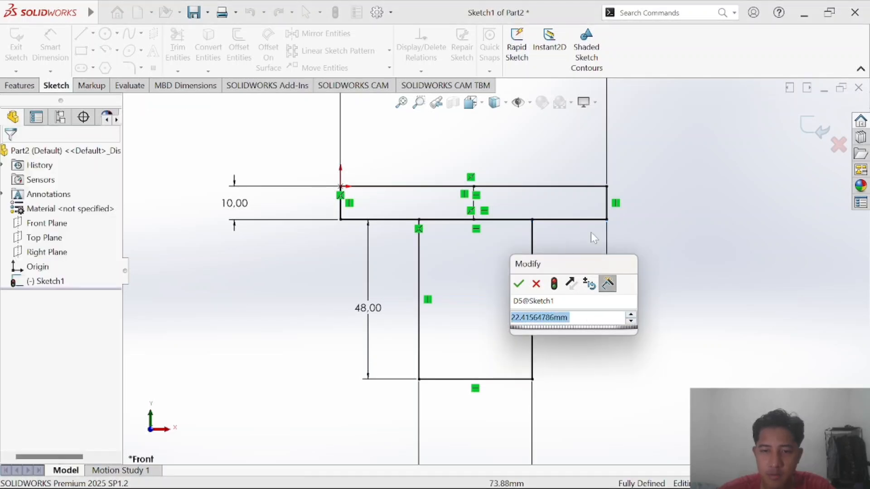
pyautogui.click(424, 262)
pyautogui.click(229, 300)
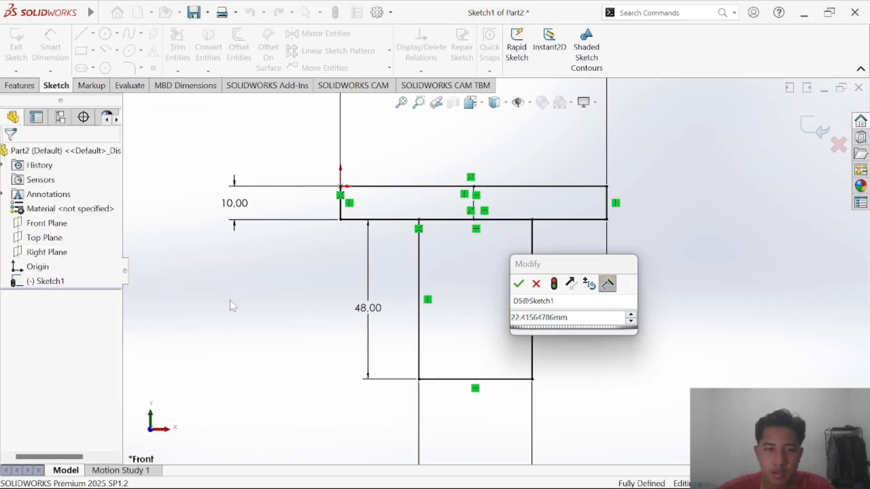
pyautogui.click(594, 320)
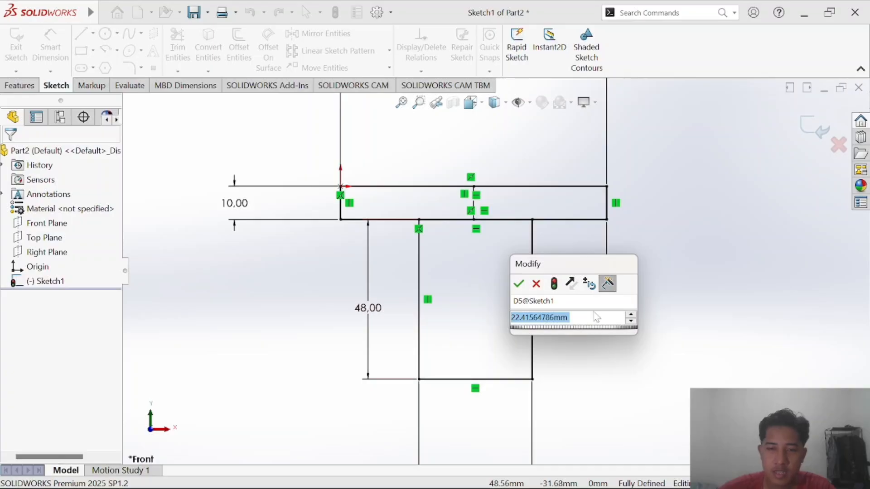
# Work out the stem's side offset by marking the 80 width and handwriting a subtraction beside figure b) in the PDF, and return to SOLIDWORKS.
pyautogui.hotkey('alt', 'Tab')
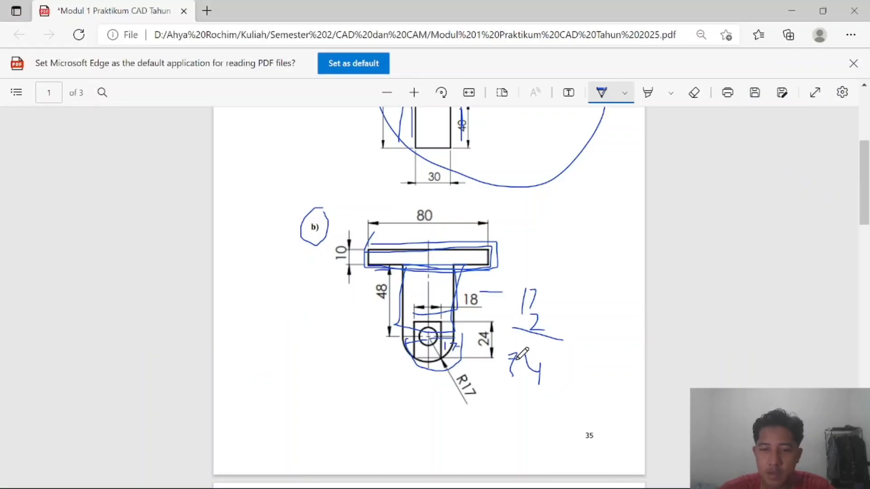
pyautogui.moveTo(517, 358); pyautogui.dragTo(508, 382)
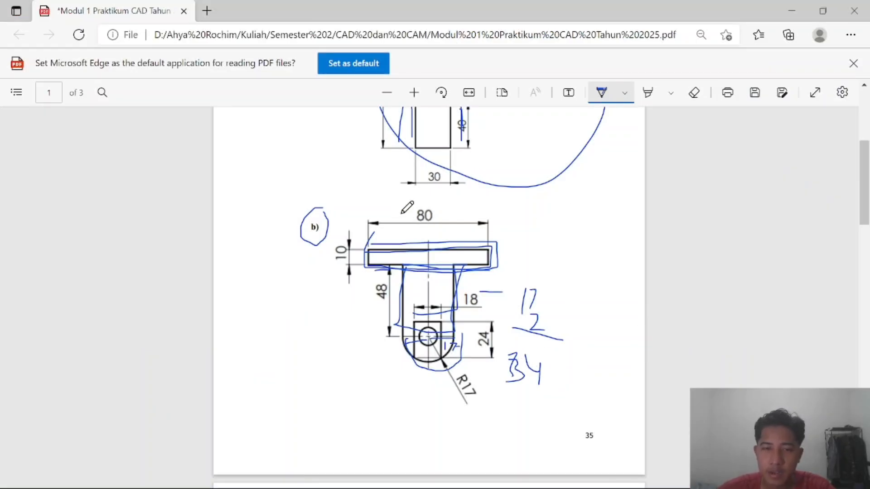
pyautogui.moveTo(398, 216); pyautogui.dragTo(463, 211)
pyautogui.moveTo(559, 221); pyautogui.dragTo(564, 255)
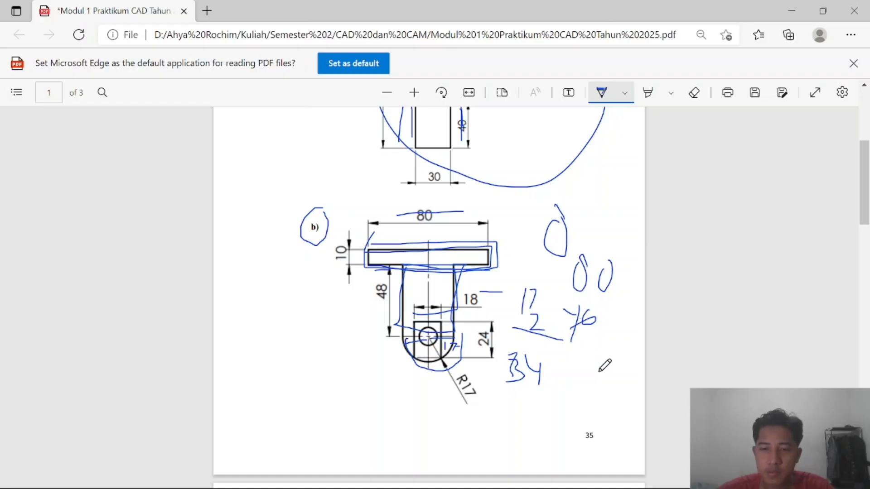
pyautogui.hotkey('alt', 'Tab')
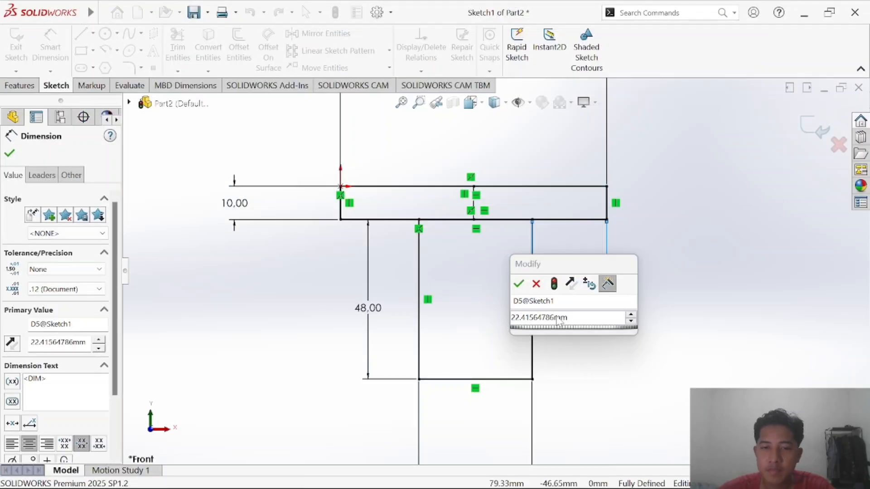
pyautogui.hotkey('alt', 'Tab')
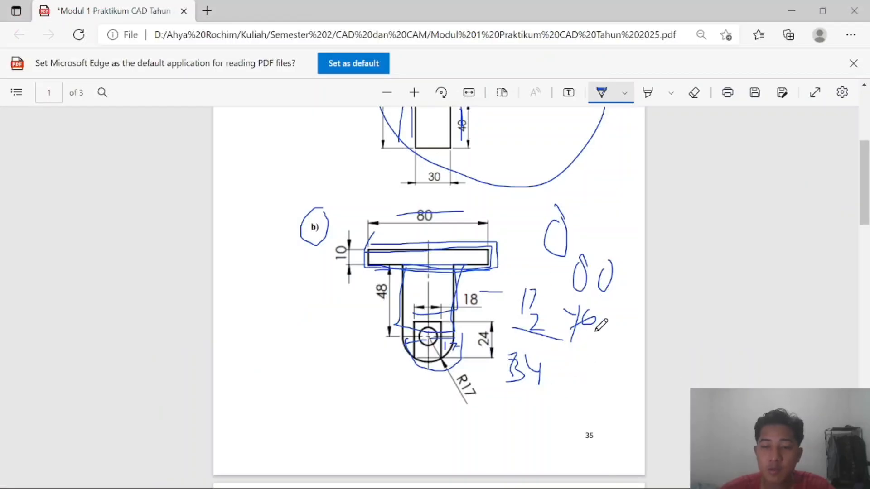
pyautogui.hotkey('alt', 'Tab')
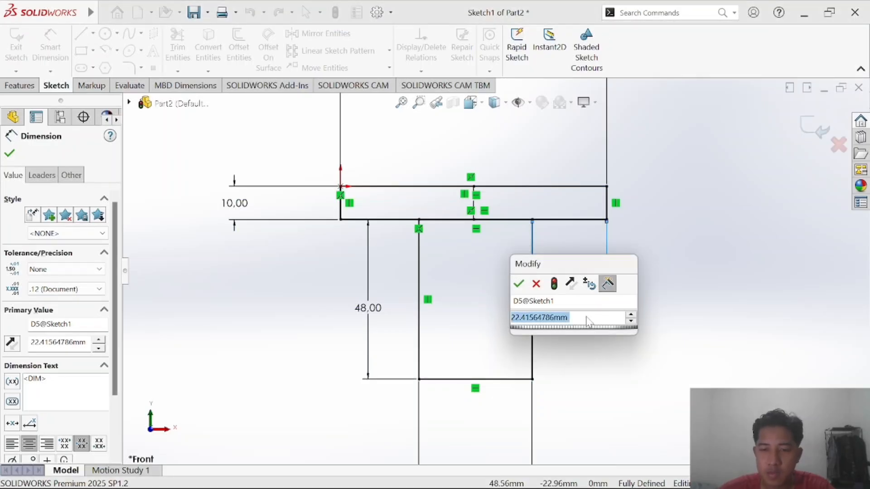
# Set the horizontal distance from the stem's right side to the plate's right end to 24 mm.
pyautogui.write('24')
pyautogui.press('Return')
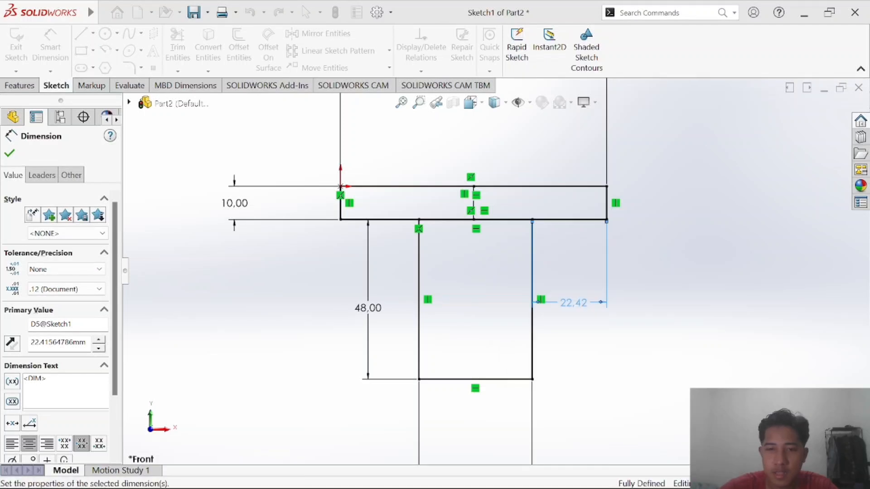
pyautogui.click(625, 367)
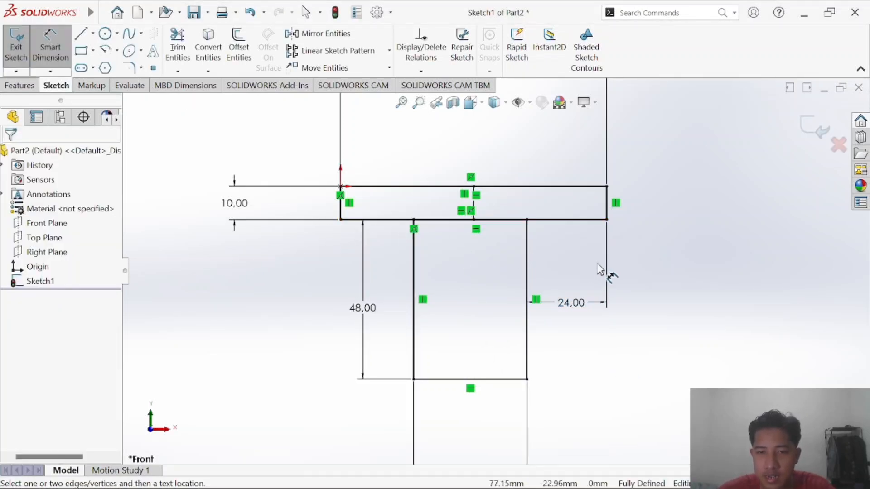
# Delete the short vertical construction centerline inside the plate.
pyautogui.click(474, 208)
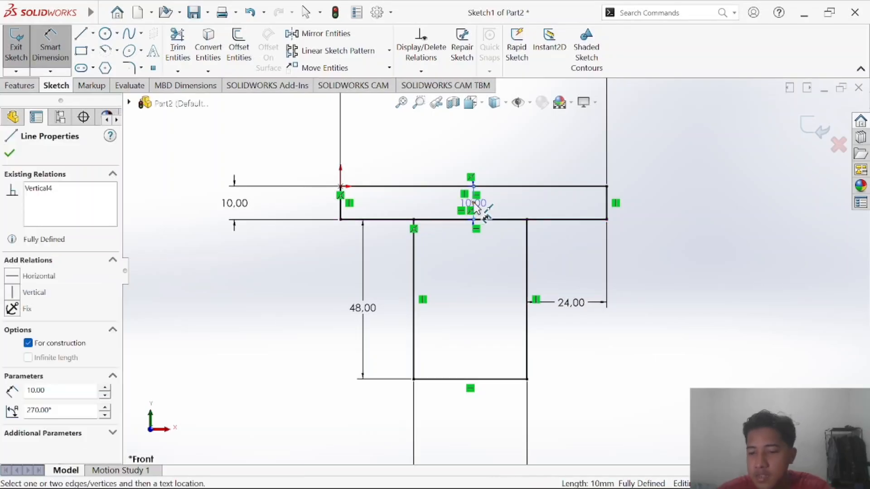
pyautogui.press('Escape')
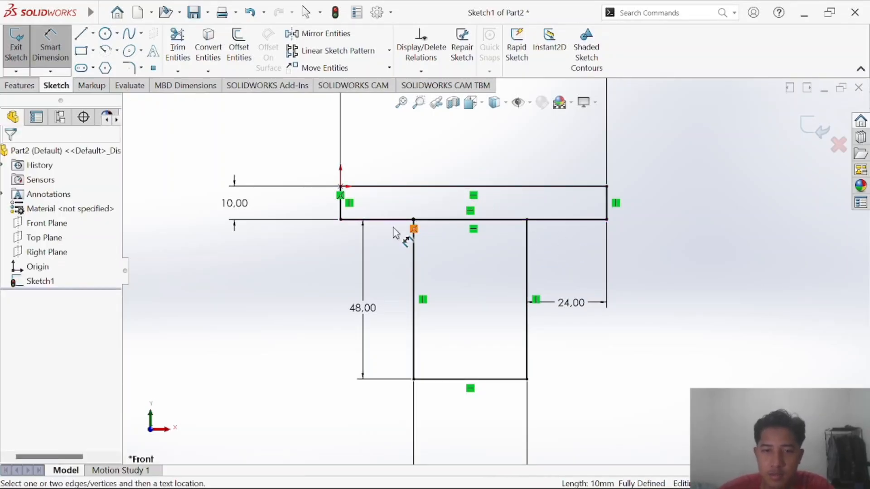
# Check the horizontal distance between the plate's lower-left corner and the stem's upper-left corner without placing a dimension.
pyautogui.click(379, 224)
pyautogui.press('Escape')
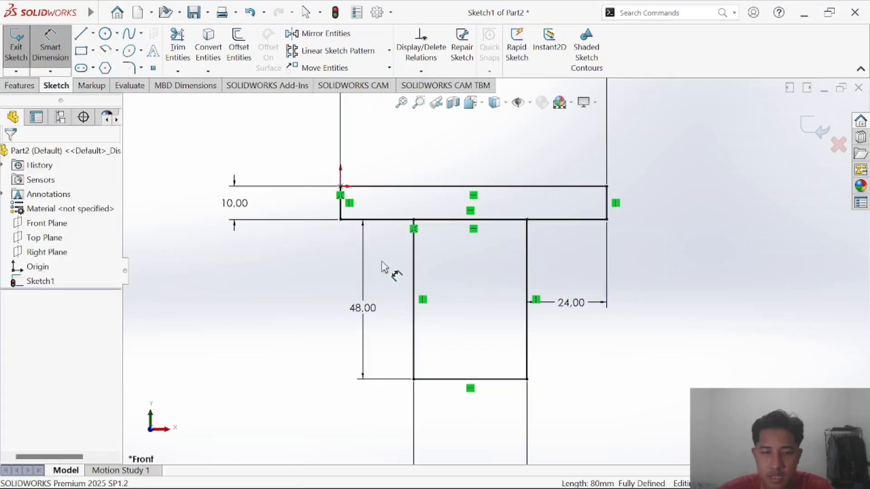
pyautogui.click(341, 220)
pyautogui.click(414, 220)
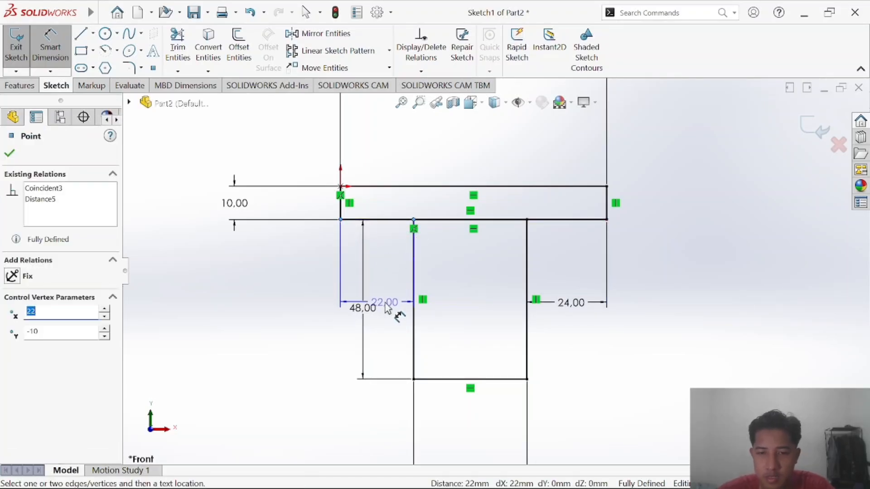
pyautogui.hotkey('alt', 'Tab')
pyautogui.hotkey('alt', 'Tab')
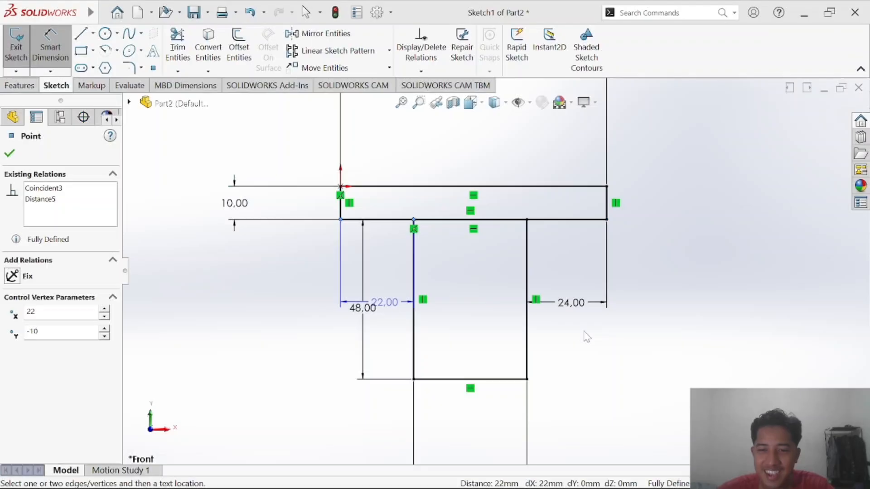
pyautogui.press('Escape')
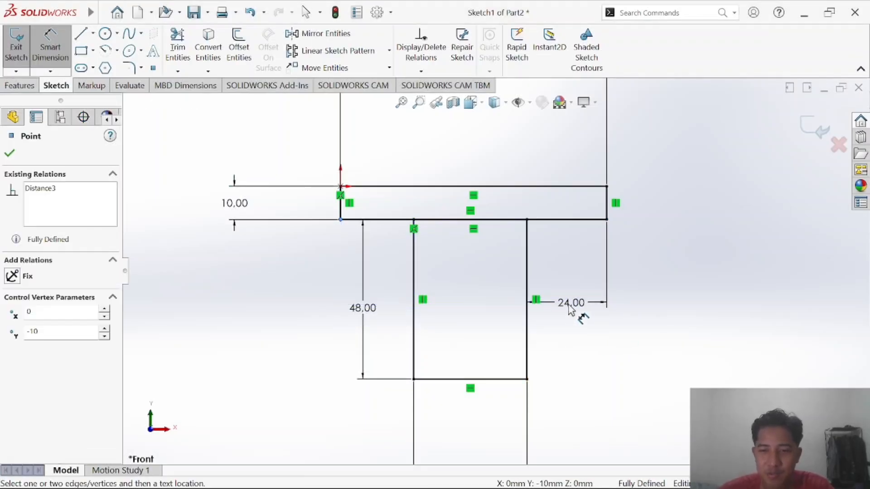
pyautogui.press('Escape')
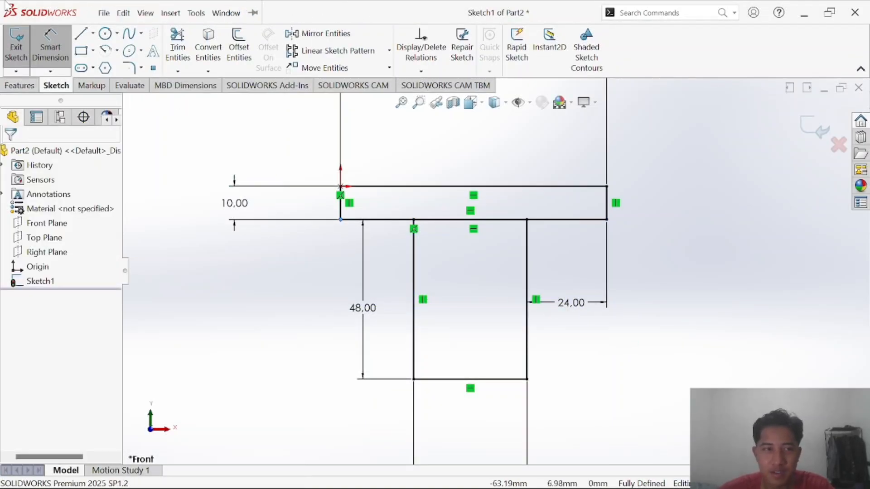
pyautogui.press('Escape')
# Set the horizontal distance from the stem's right side to the plate's right end to 23 mm.
pyautogui.doubleClick(586, 304)
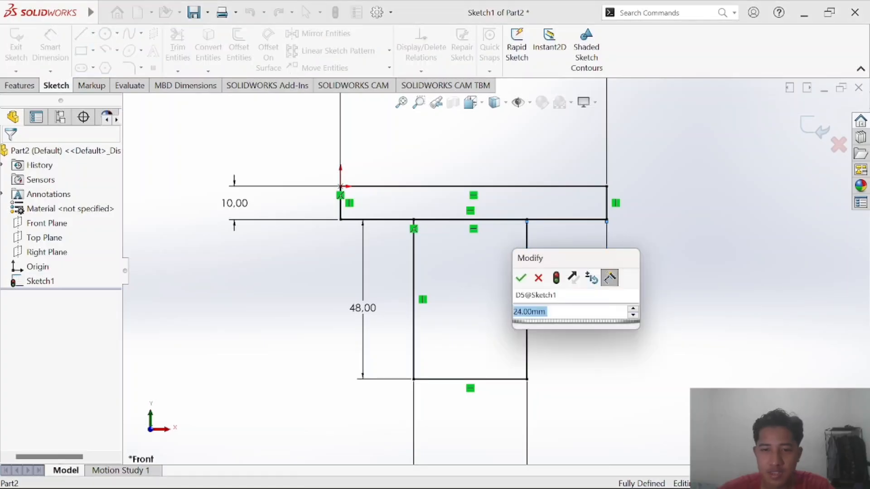
pyautogui.write('23')
pyautogui.press('Return')
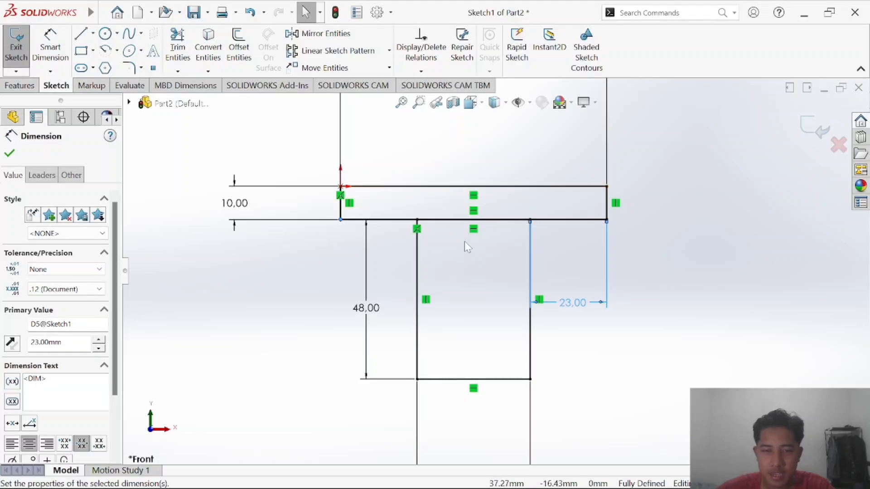
# Compare the sketch with figure b) in the PDF and power-trim the plate's and stem's overlapping edges between the two stem sides.
pyautogui.hotkey('alt', 'Tab')
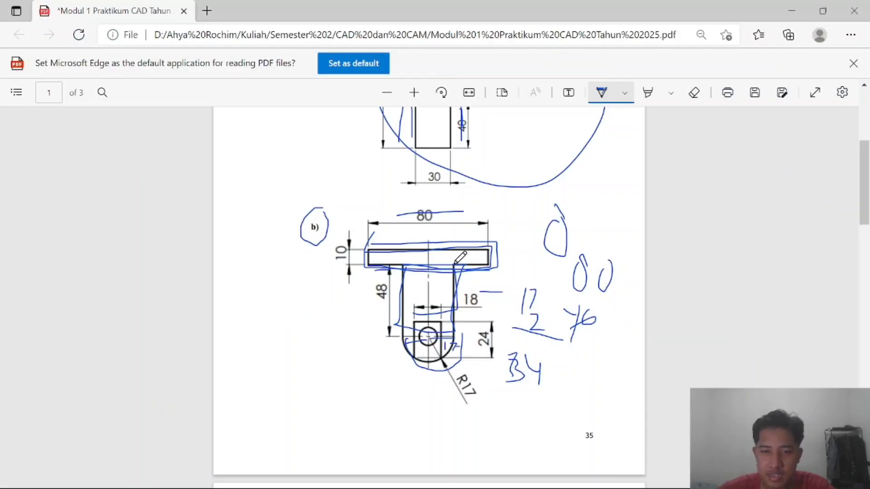
pyautogui.hotkey('alt', 'Tab')
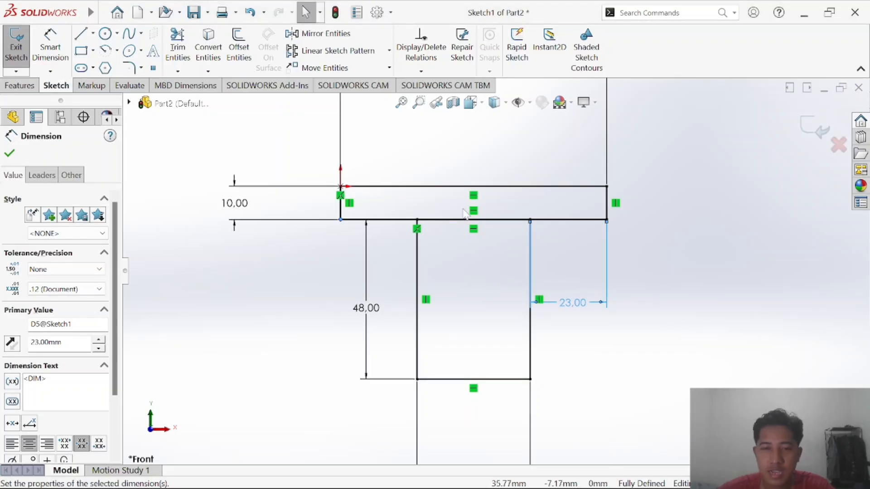
pyautogui.click(180, 50)
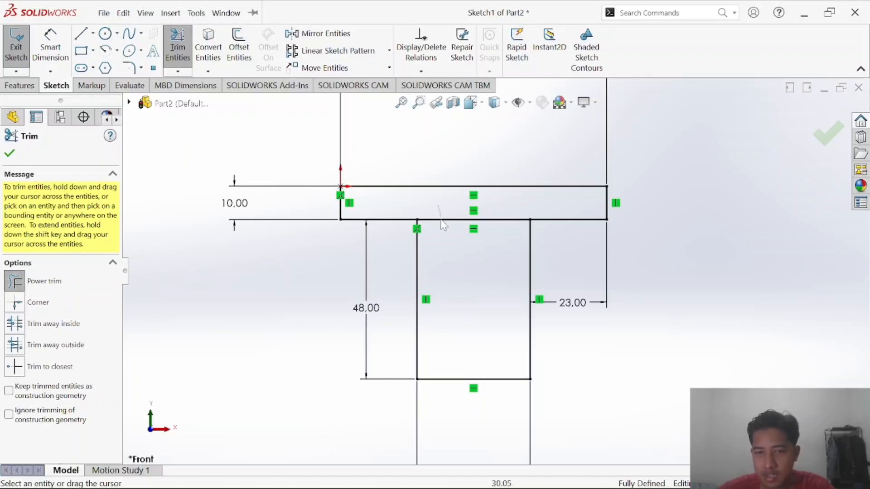
pyautogui.moveTo(440, 221); pyautogui.dragTo(452, 245)
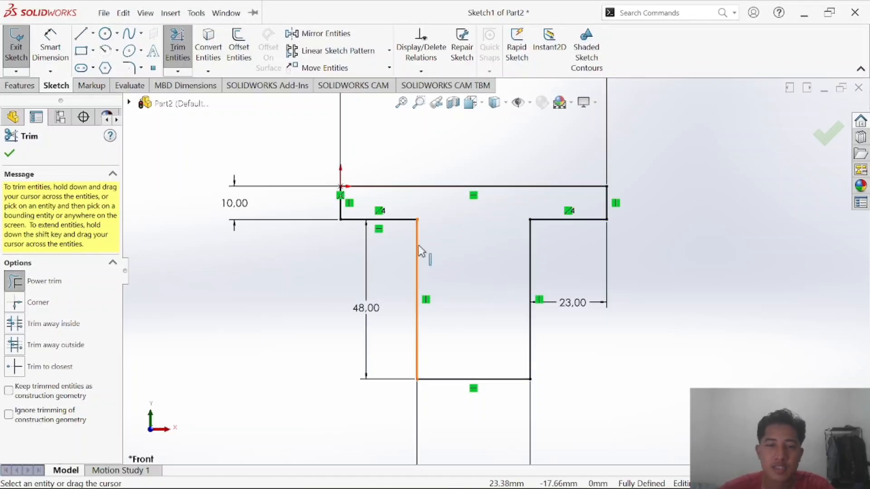
pyautogui.scroll(-2, 463, 248)
pyautogui.scroll(2, 465, 245)
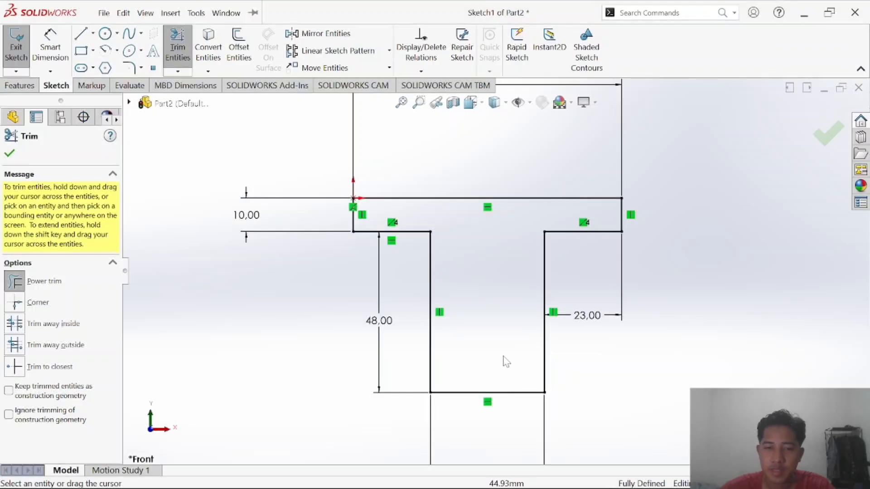
pyautogui.scroll(-1, 499, 365)
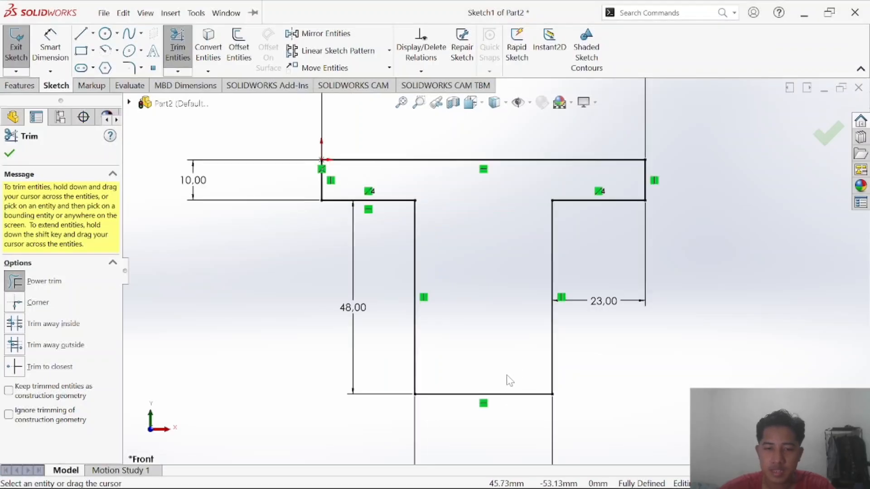
pyautogui.scroll(1, 479, 371)
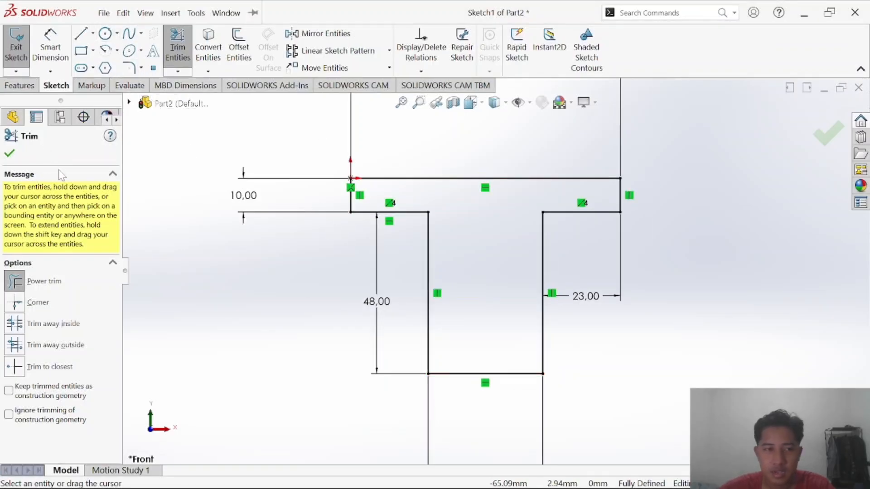
pyautogui.click(9, 155)
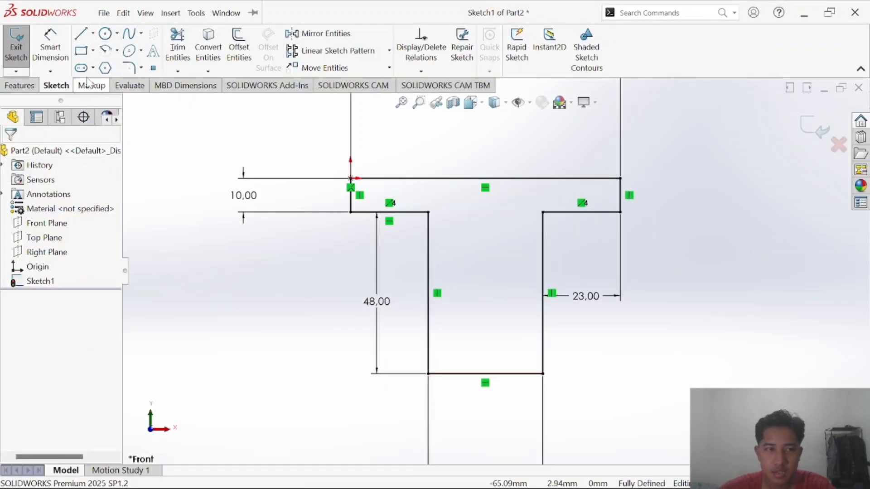
# Sketch a circle of about 14.8 mm radius centered on the midpoint of the stem's bottom edge.
pyautogui.click(105, 35)
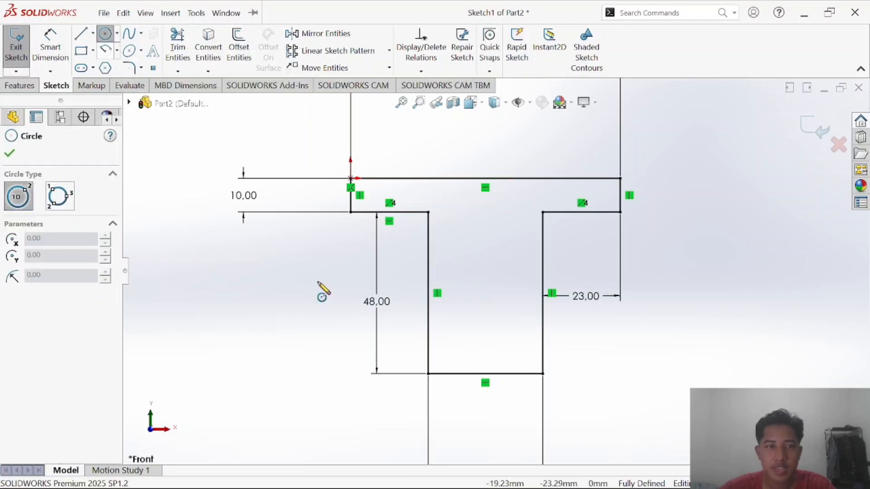
pyautogui.click(485, 374)
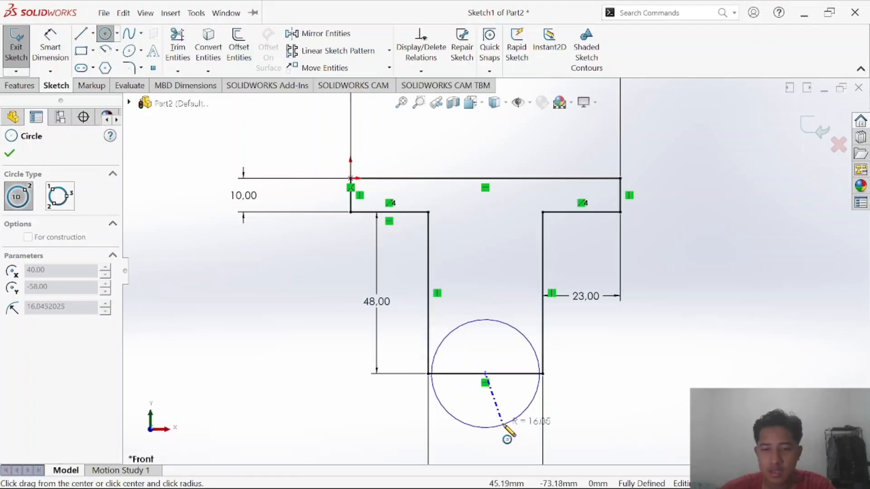
pyautogui.click(508, 419)
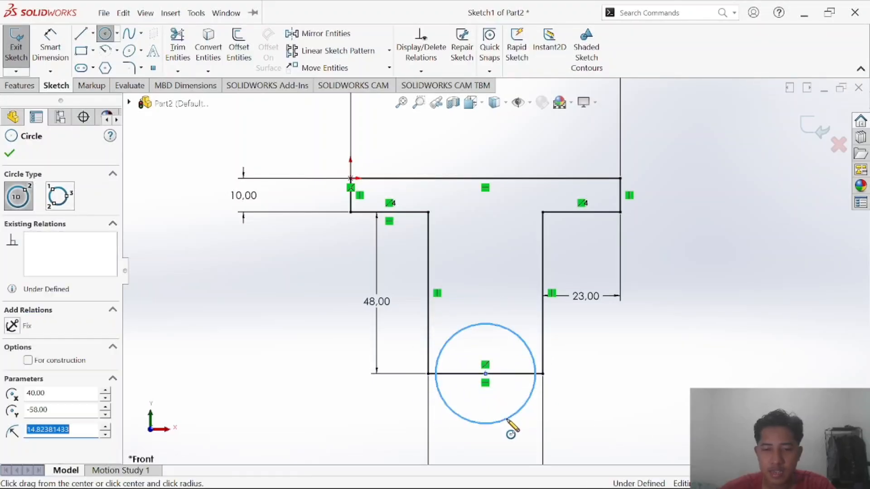
# Check figure b) in the PDF and set the diameter of the circle at the stem's bottom edge to 34 mm.
pyautogui.click(48, 43)
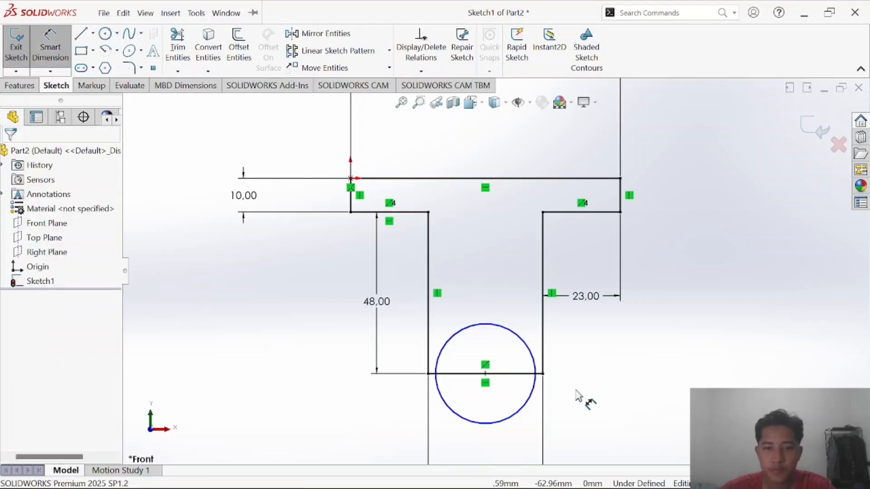
pyautogui.click(532, 403)
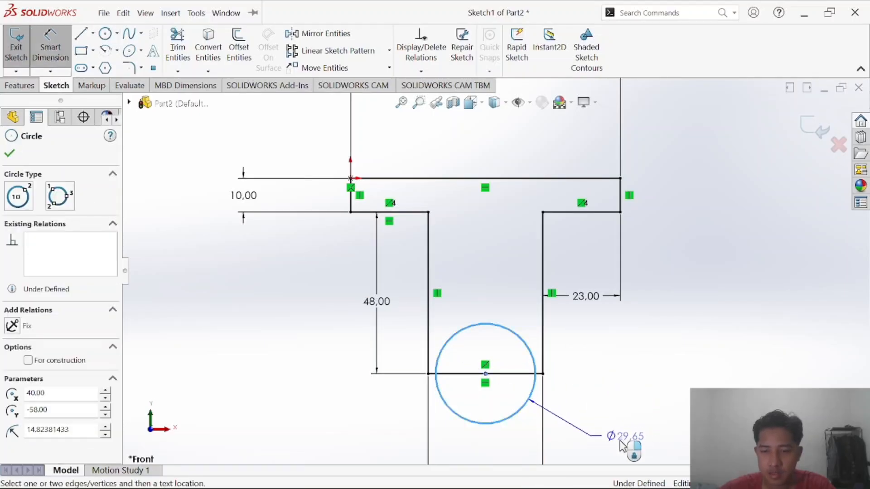
pyautogui.click(623, 452)
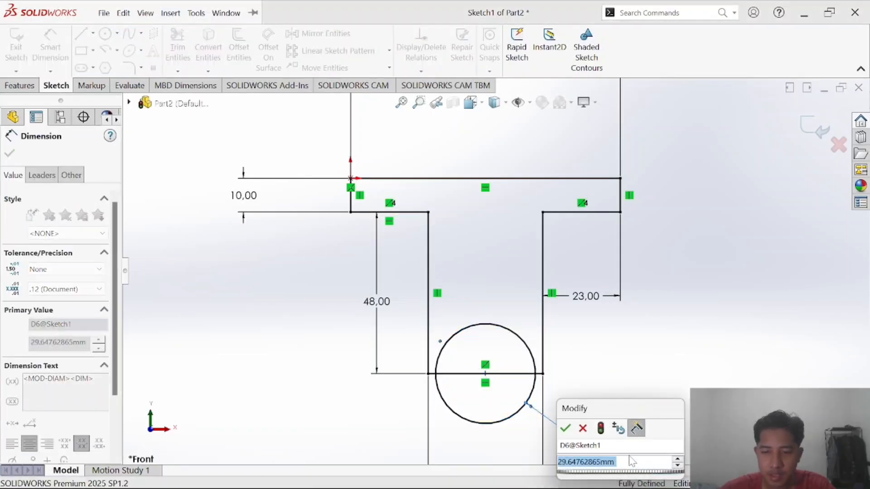
pyautogui.hotkey('alt', 'Tab')
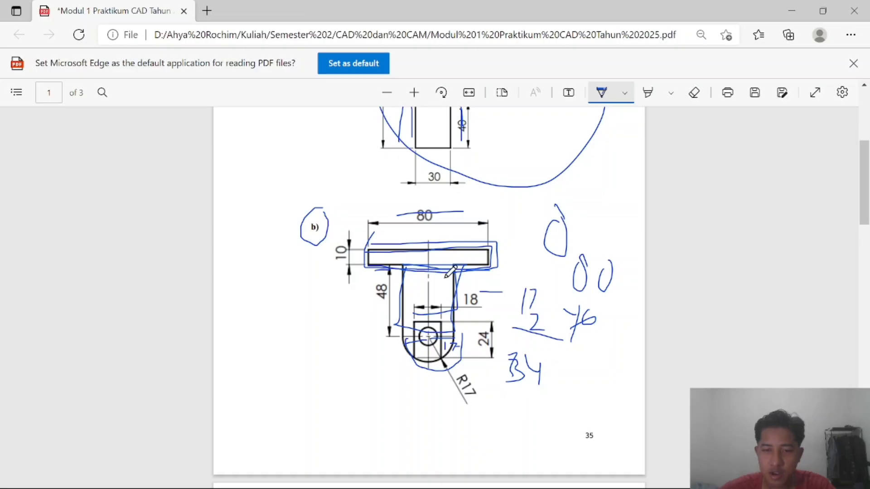
pyautogui.hotkey('alt', 'Tab')
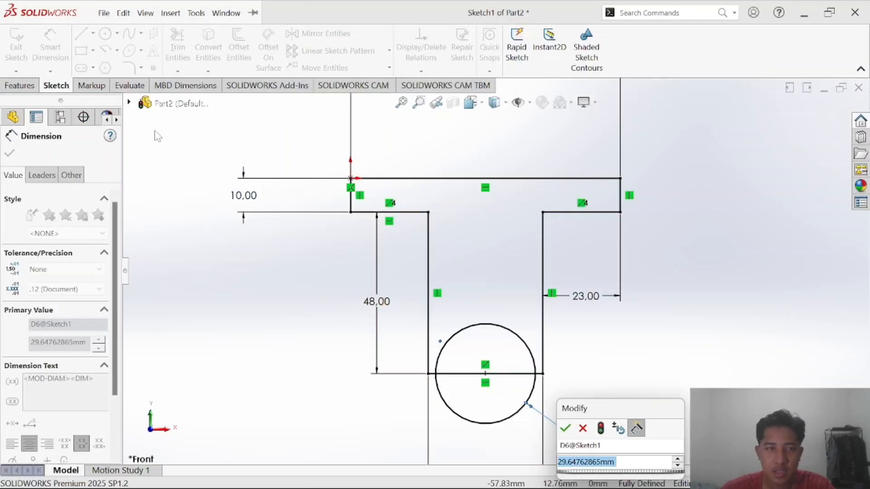
pyautogui.hotkey('alt', 'Tab')
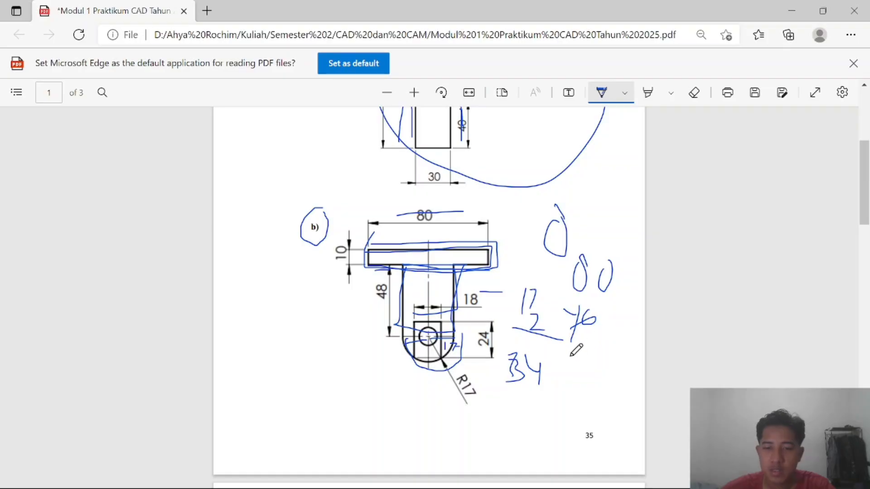
pyautogui.hotkey('alt', 'Tab')
pyautogui.write('34')
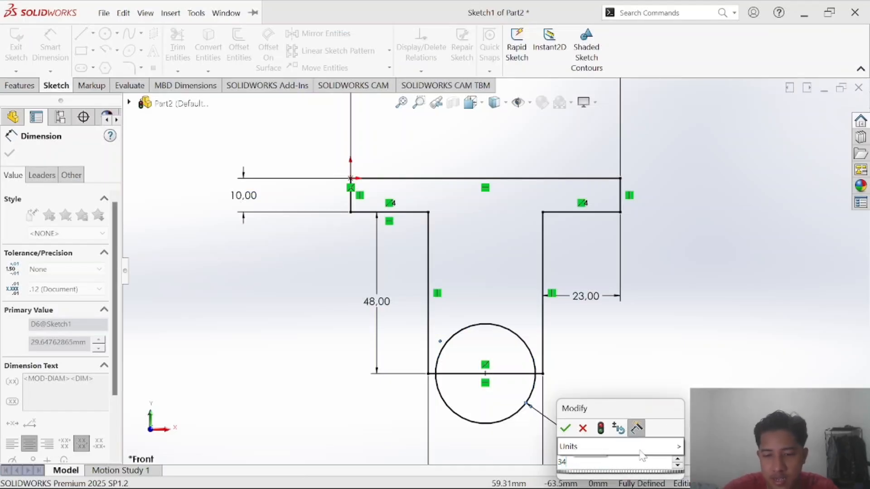
pyautogui.press('Return')
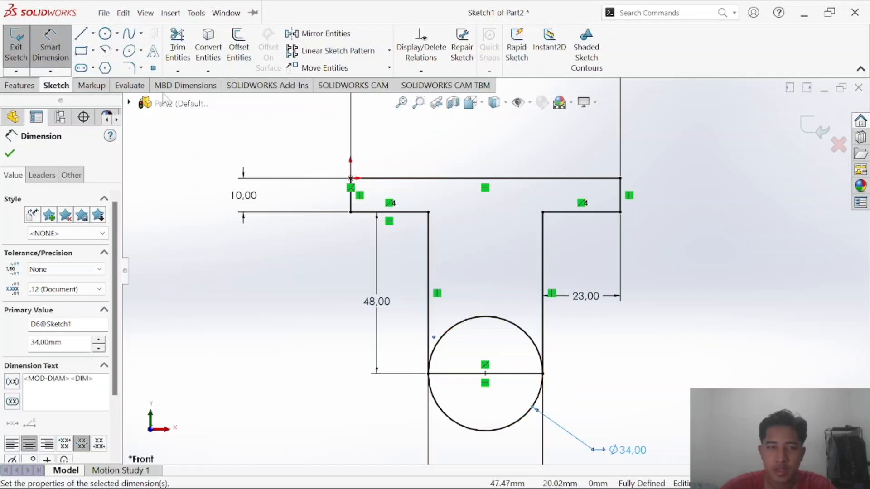
# Power-trim the circle's upper half and the stem's bottom edge, leaving the lower semicircle as the rounded end.
pyautogui.click(177, 47)
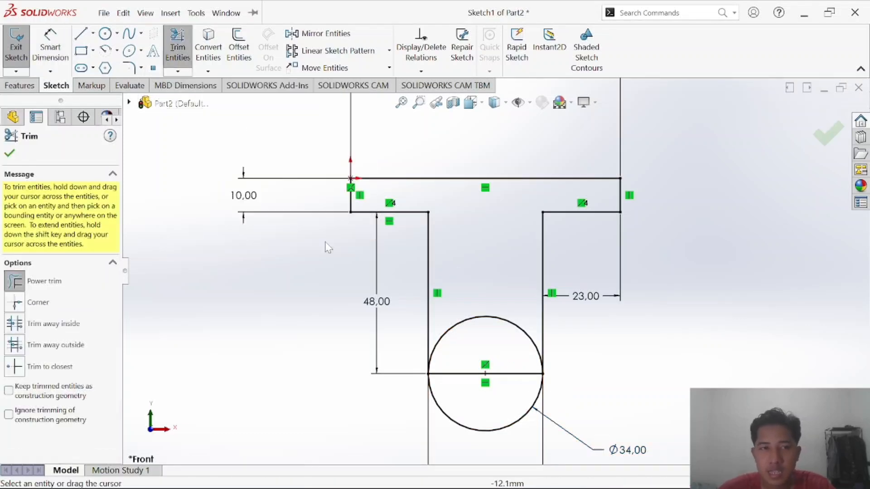
pyautogui.hotkey('alt', 'Tab')
pyautogui.hotkey('alt', 'Tab')
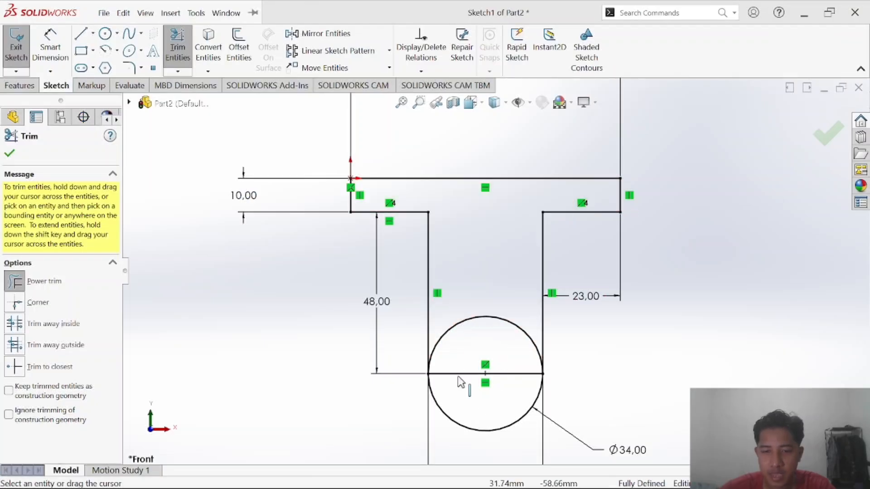
pyautogui.moveTo(471, 363); pyautogui.dragTo(469, 393)
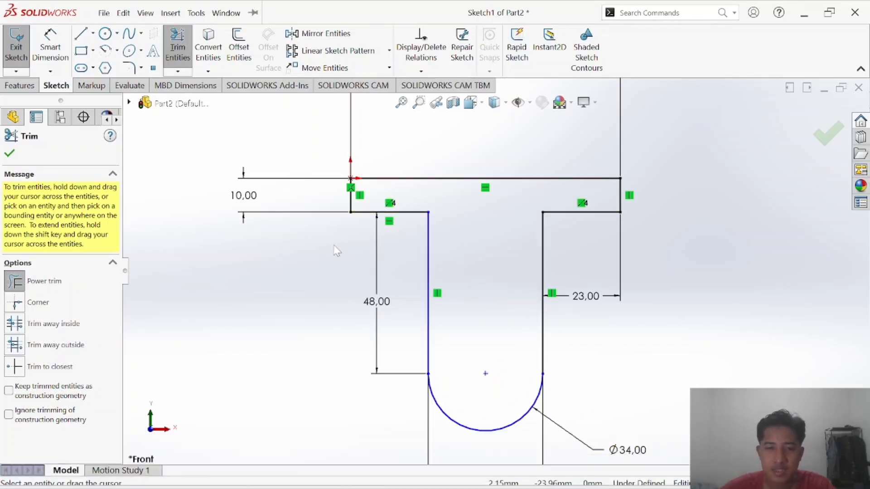
# Draw a vertical centerline from the midpoint of the plate's top edge to the lowest point of the rounded end.
pyautogui.click(92, 35)
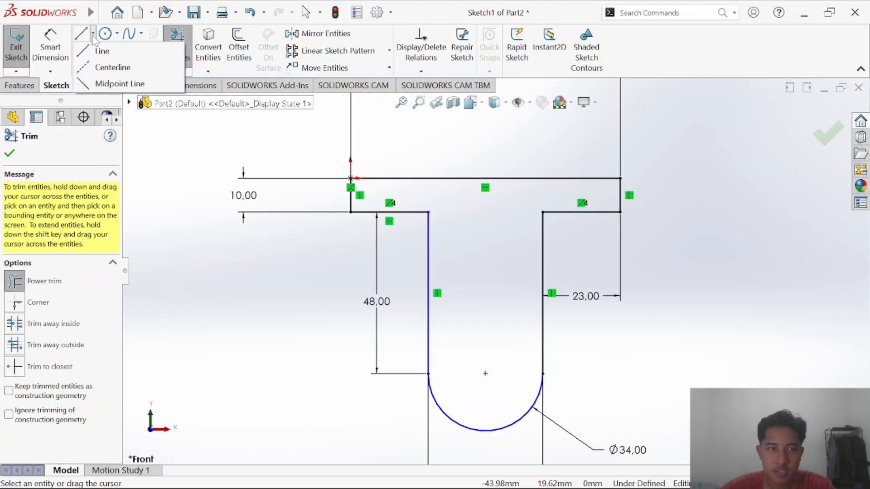
pyautogui.click(113, 67)
pyautogui.hotkey('alt', 'Tab')
pyautogui.hotkey('alt', 'Tab')
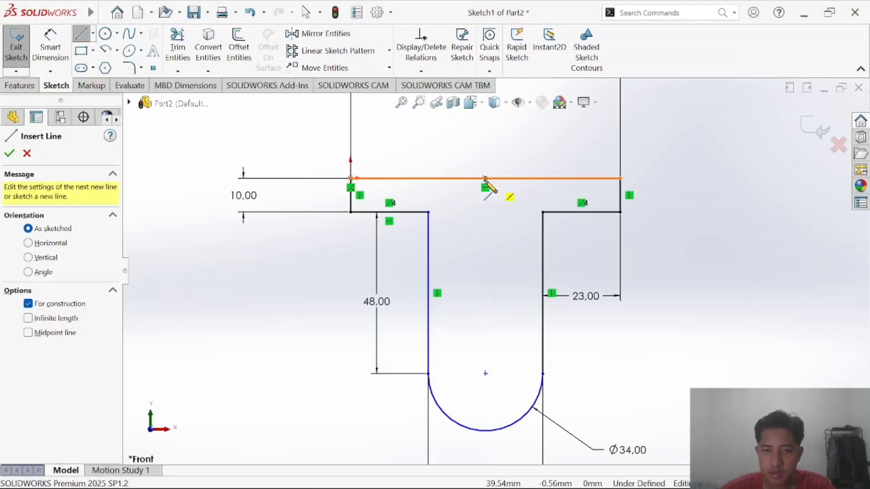
pyautogui.click(486, 179)
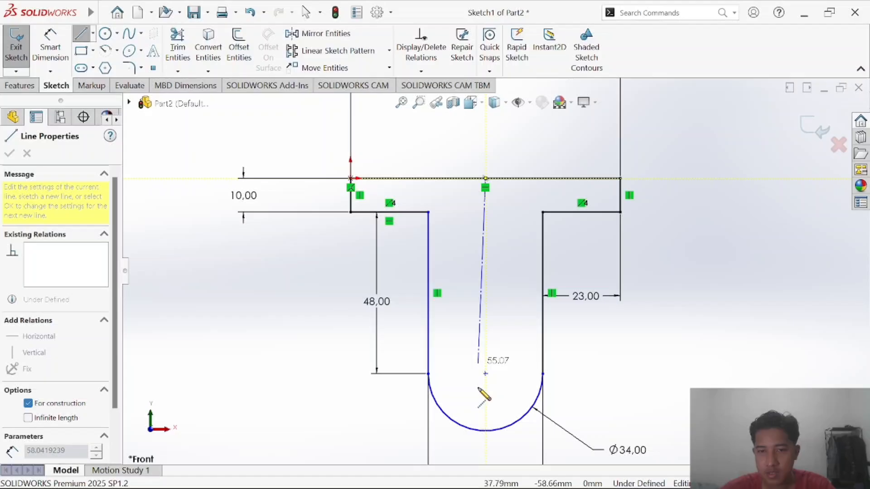
pyautogui.click(486, 431)
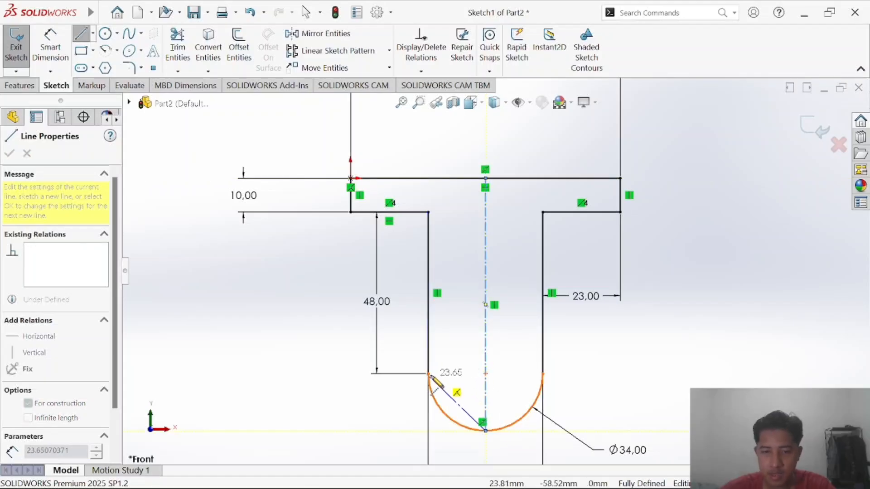
pyautogui.press('Escape')
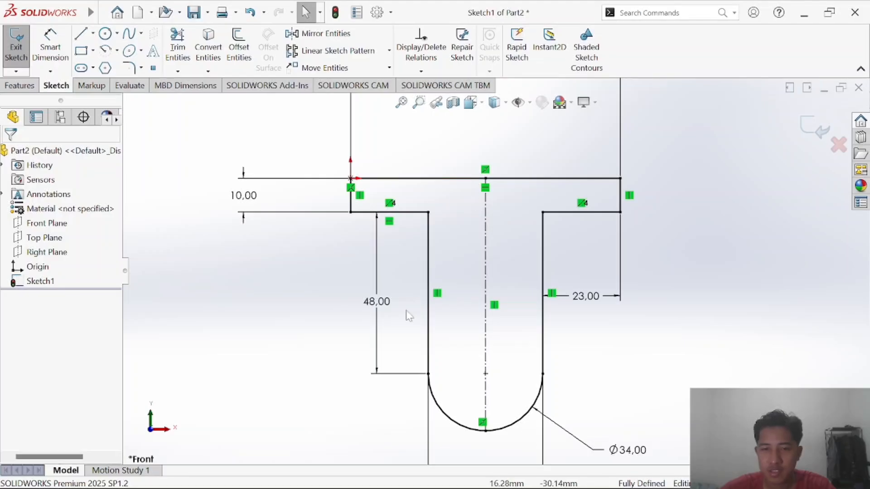
# Draw a horizontal centerline between the two lower ends of the stem sides, across the top of the rounded end.
pyautogui.click(92, 33)
pyautogui.click(105, 66)
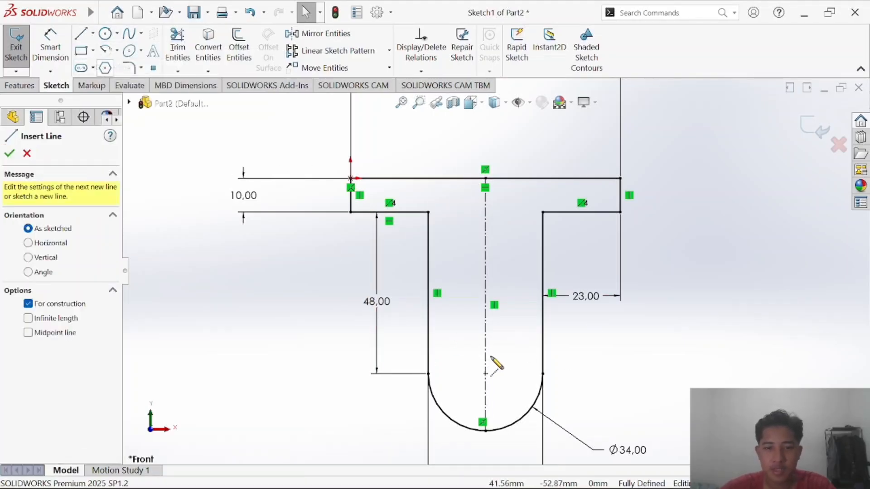
pyautogui.click(428, 374)
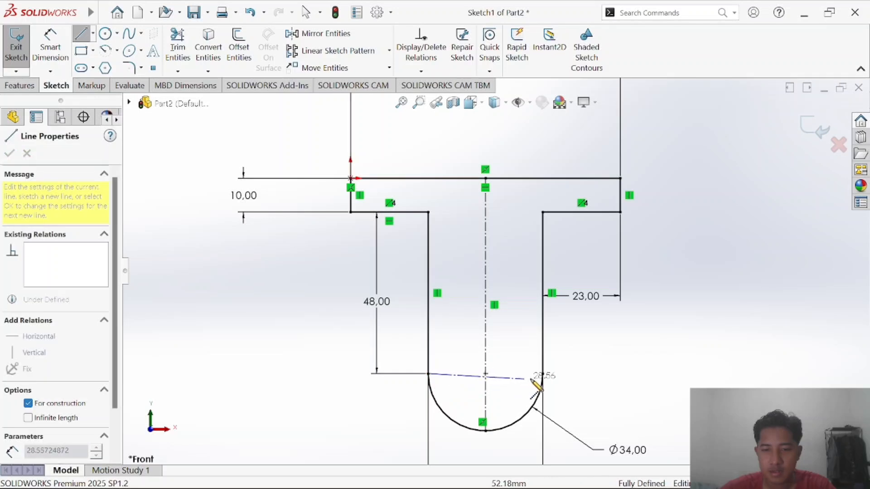
pyautogui.click(542, 374)
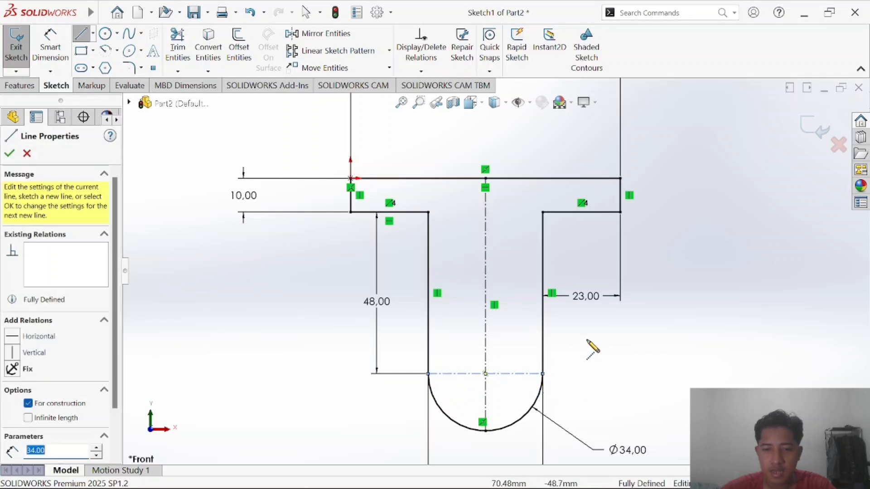
pyautogui.press('Escape')
pyautogui.press('Escape')
# Following figure b) in the PDF, sketch a three-sided rectangular outline rising from the rounded end's arc, about 15.4 mm wide with the left side about 21.6 mm tall.
pyautogui.hotkey('alt', 'Tab')
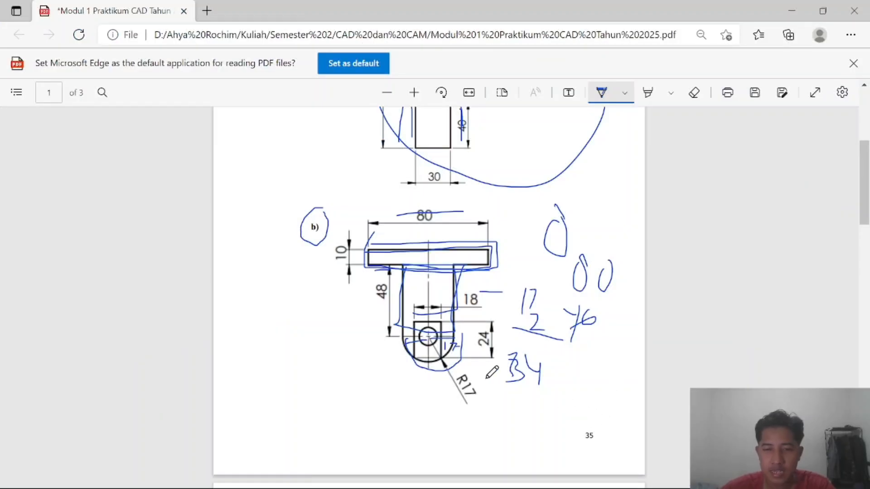
pyautogui.click(414, 93)
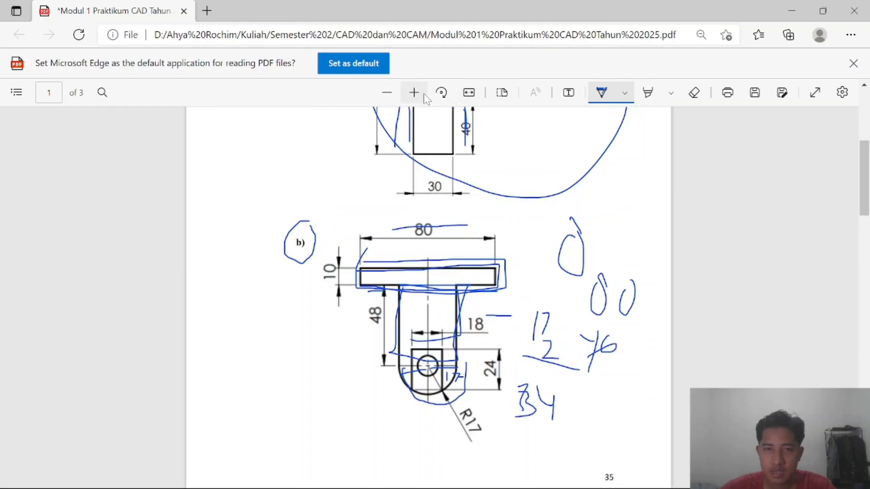
pyautogui.click(414, 92)
pyautogui.scroll(-3, 430, 325)
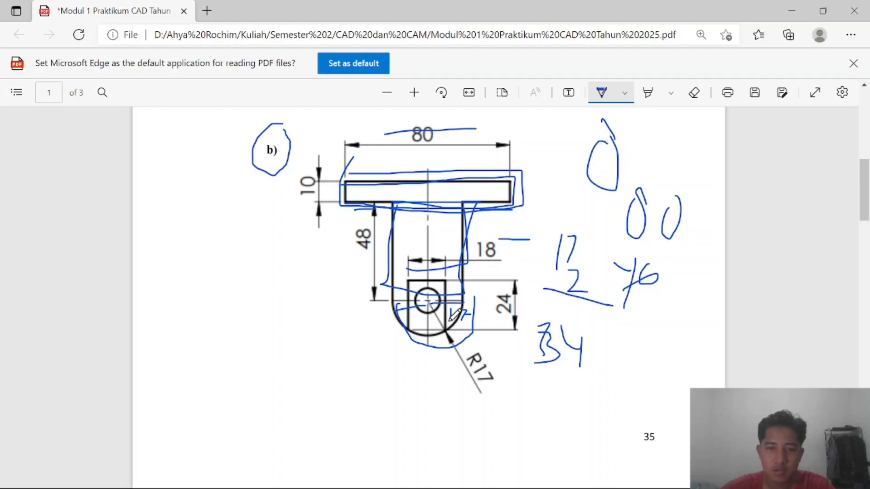
pyautogui.hotkey('alt', 'Tab')
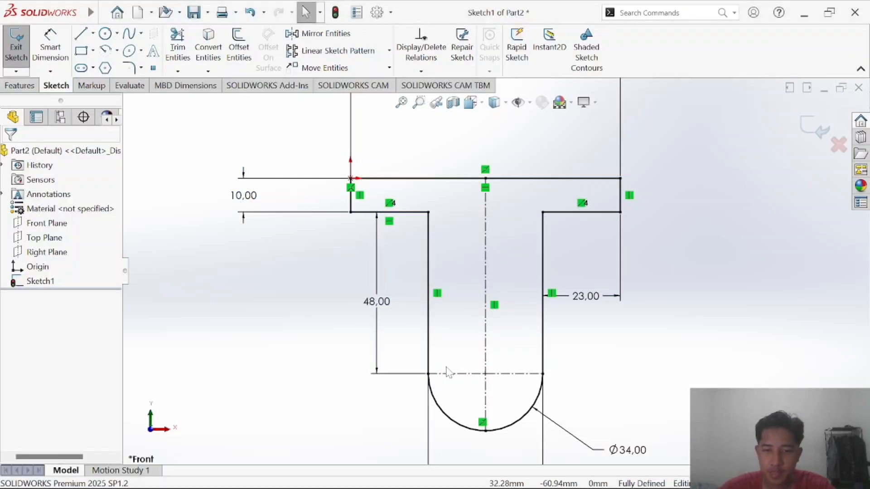
pyautogui.click(82, 37)
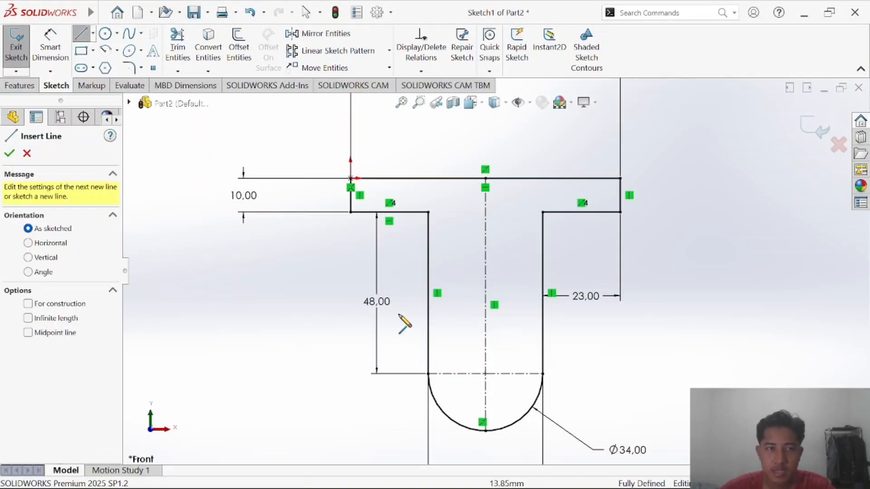
pyautogui.hotkey('alt', 'Tab')
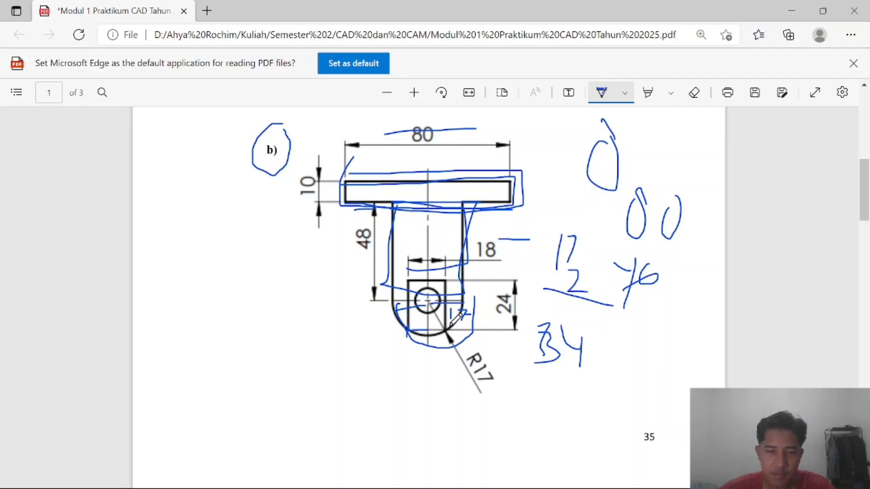
pyautogui.hotkey('alt', 'Tab')
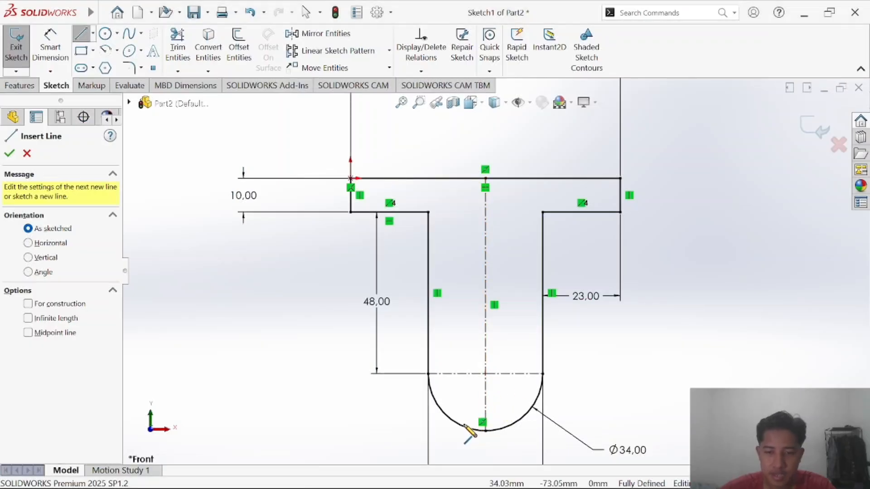
pyautogui.click(461, 426)
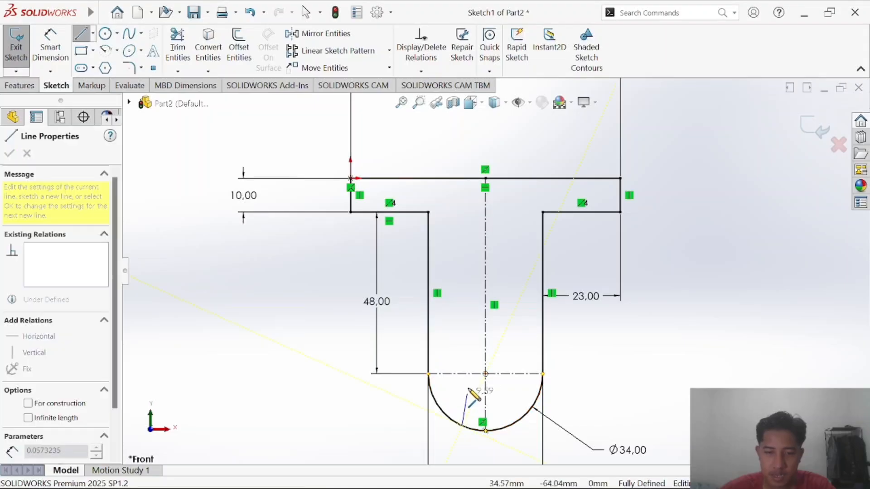
pyautogui.click(462, 354)
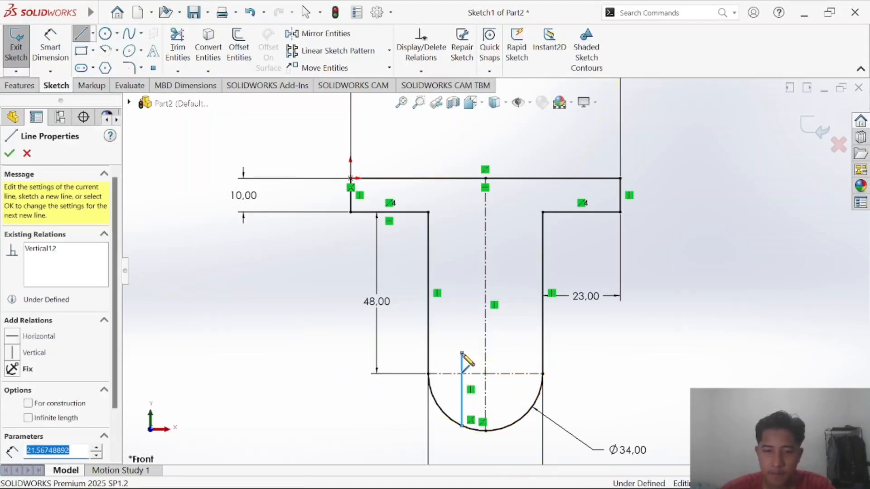
pyautogui.click(514, 353)
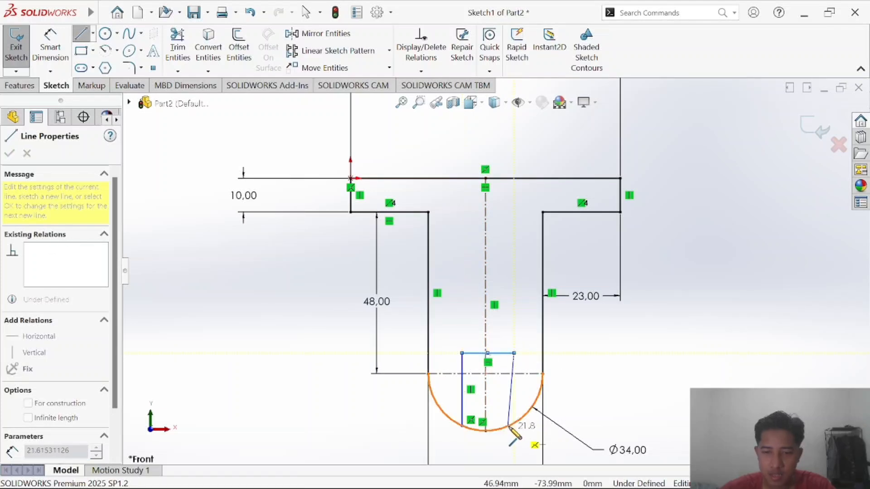
pyautogui.click(513, 423)
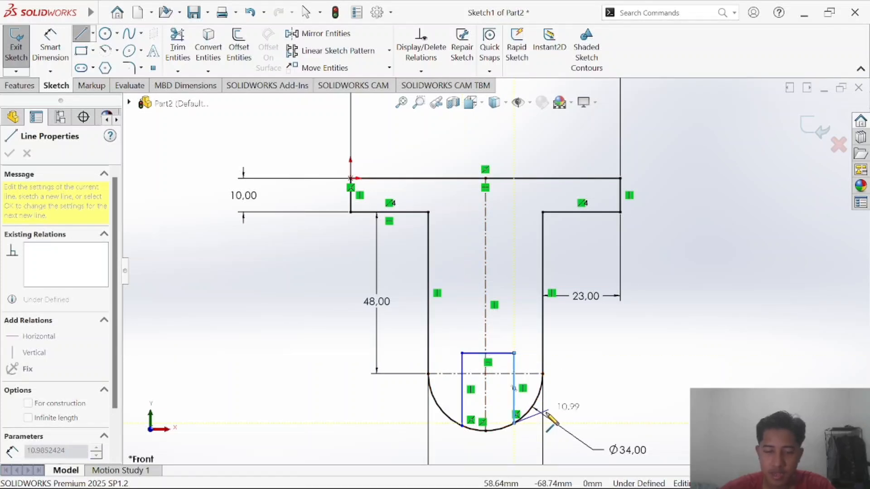
pyautogui.press('Escape')
# Following figure b) in the PDF, dimension the inner rectangle's top edge and set its width to 18 mm.
pyautogui.hotkey('alt', 'Tab')
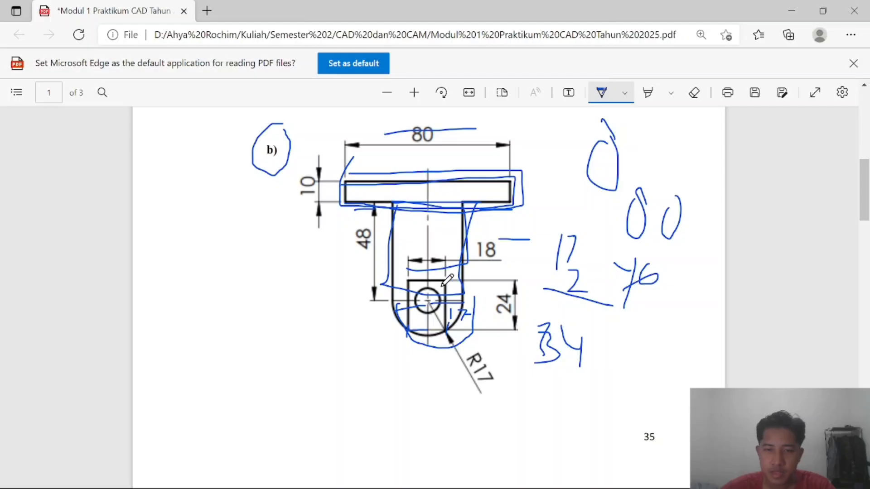
pyautogui.hotkey('alt', 'Tab')
pyautogui.click(50, 46)
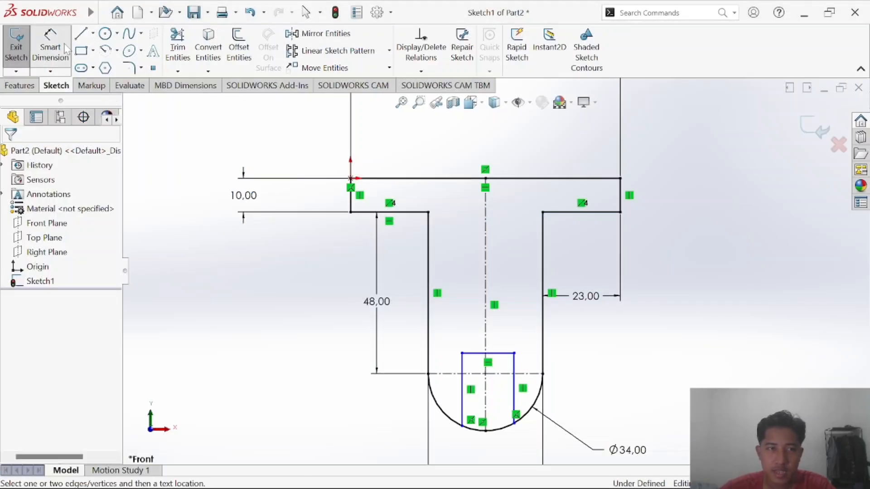
pyautogui.click(498, 354)
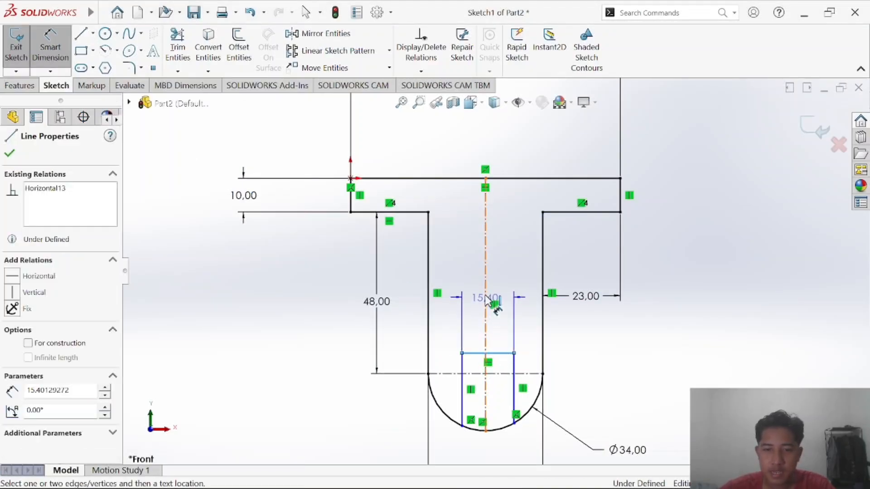
pyautogui.click(486, 284)
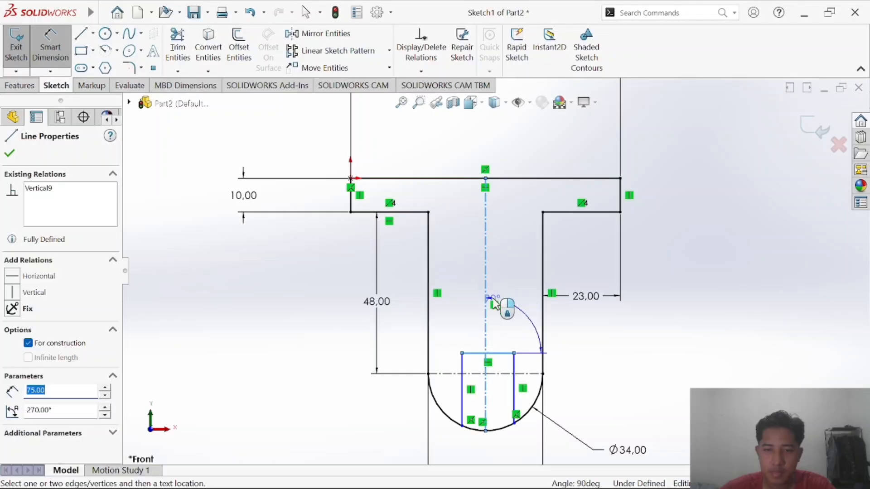
pyautogui.press('Escape')
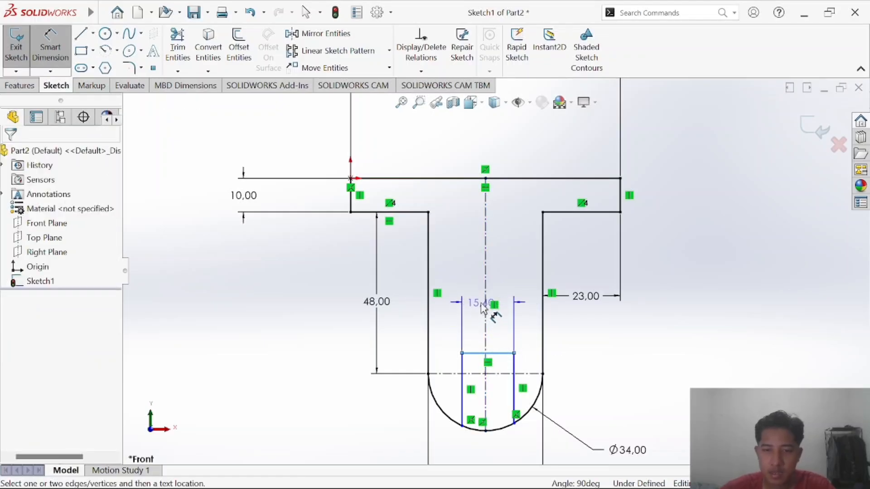
pyautogui.click(483, 309)
pyautogui.write('18')
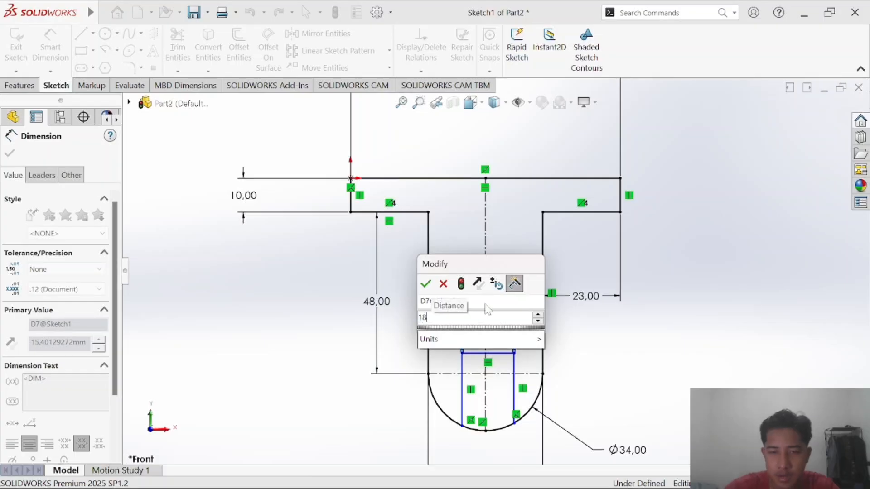
pyautogui.press('Return')
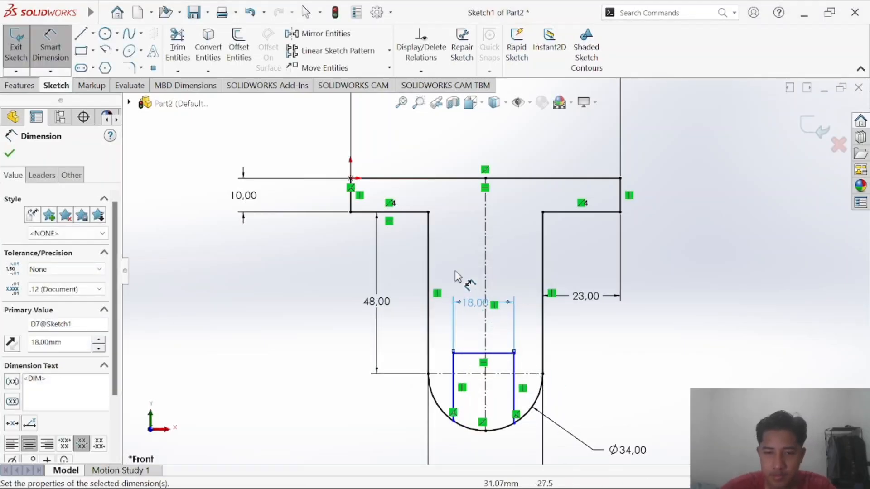
# Dimension the right side of the inner rectangle and set its height to 24 mm.
pyautogui.hotkey('alt', 'Tab')
pyautogui.hotkey('alt', 'Tab')
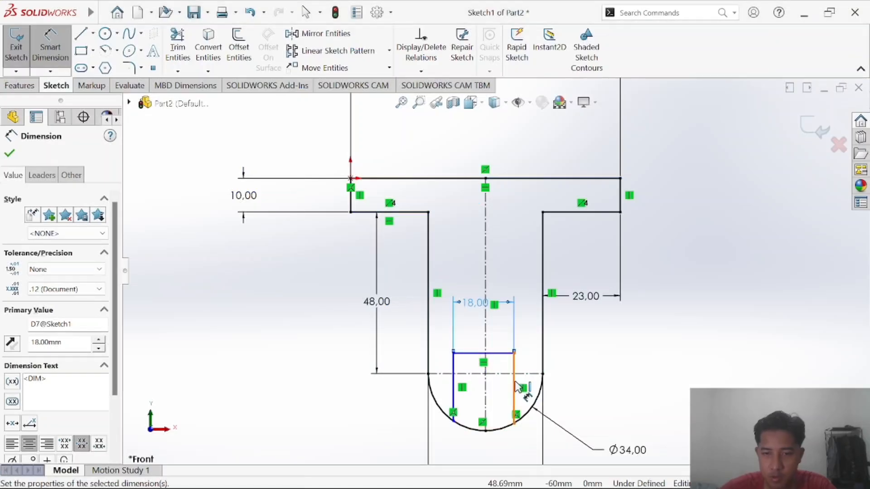
pyautogui.click(518, 388)
pyautogui.click(630, 385)
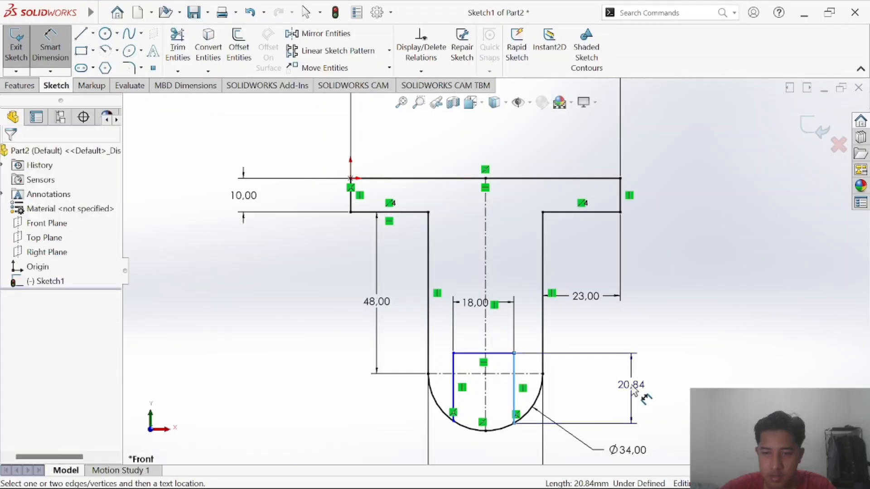
pyautogui.write('24')
pyautogui.press('Return')
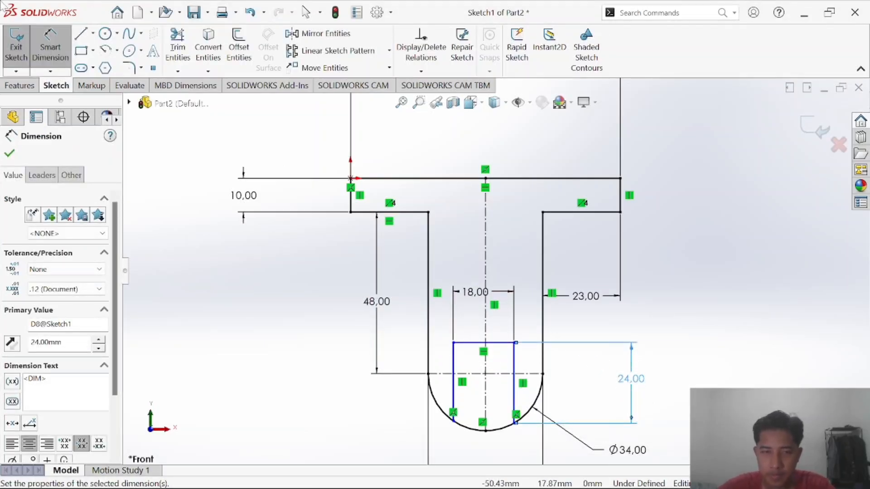
pyautogui.click(65, 45)
pyautogui.click(55, 43)
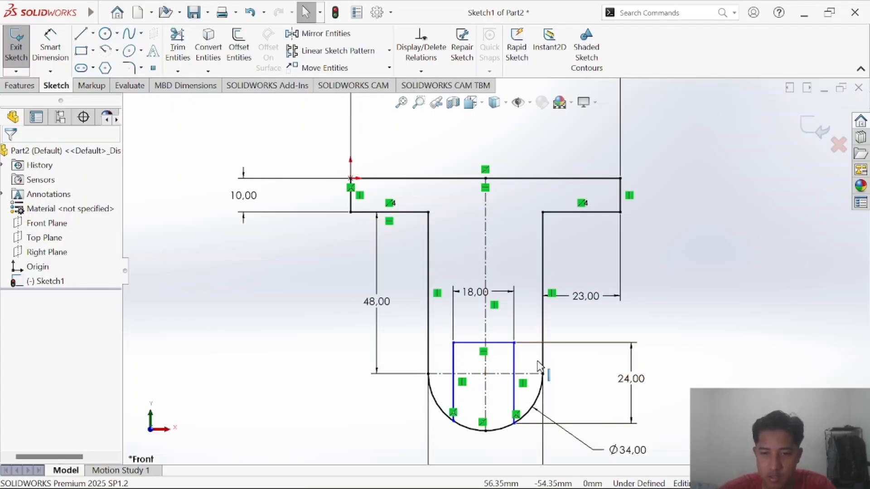
# Try a Perpendicular relation between the inner rectangle's top edge and the vertical centerline, and undo it.
pyautogui.click(498, 346)
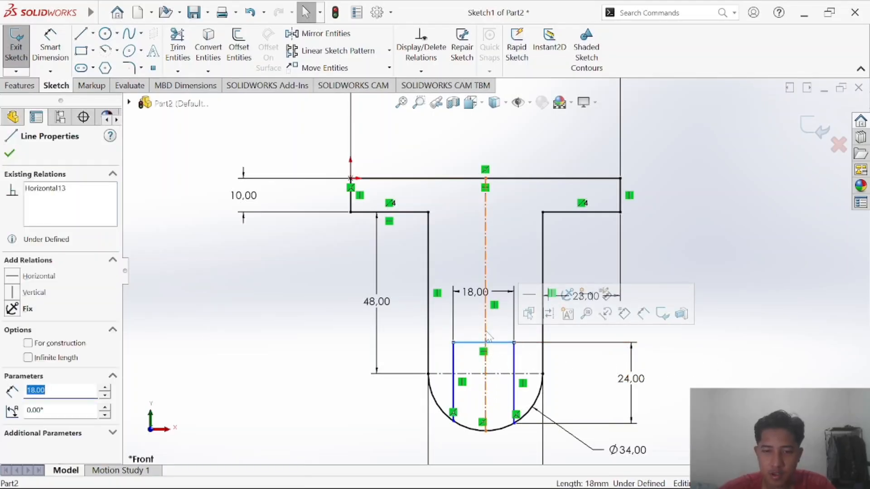
pyautogui.keyDown('ctrl'); pyautogui.click(485, 336); pyautogui.keyUp('ctrl')
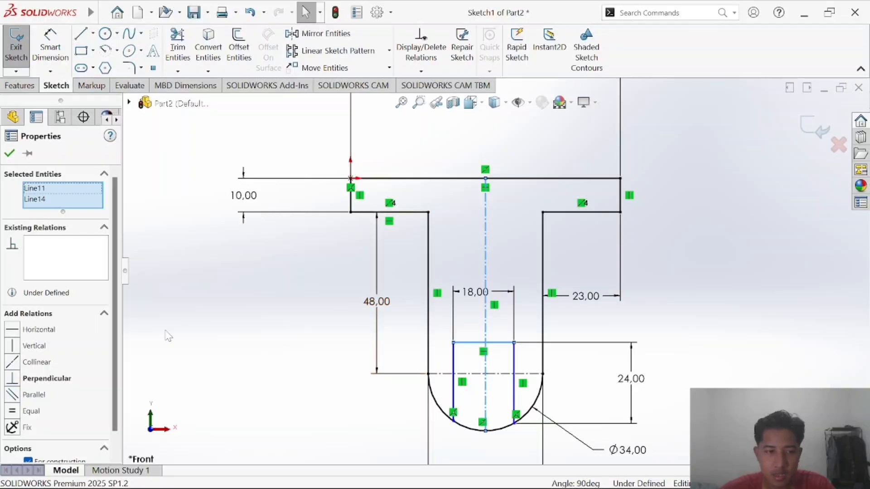
pyautogui.click(12, 380)
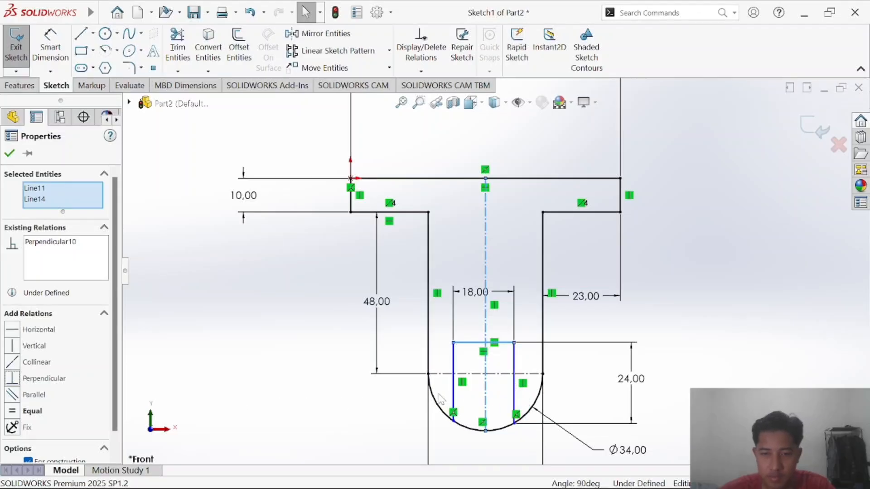
pyautogui.click(531, 409)
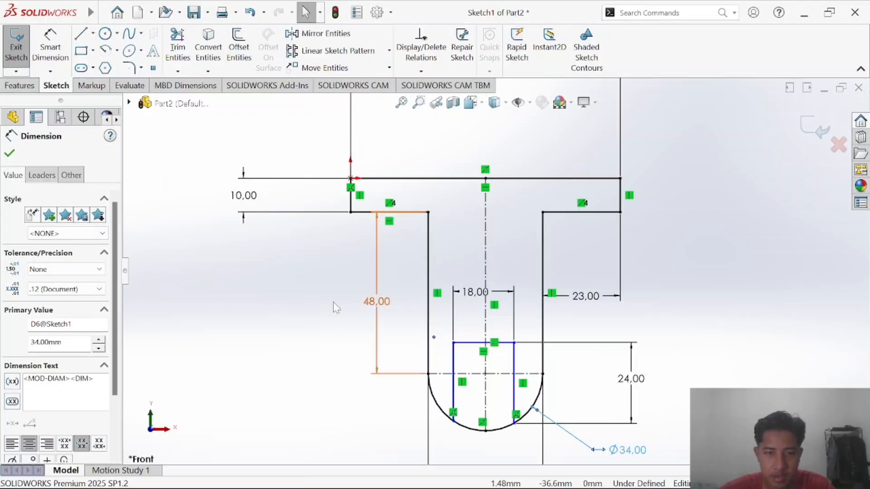
pyautogui.click(261, 308)
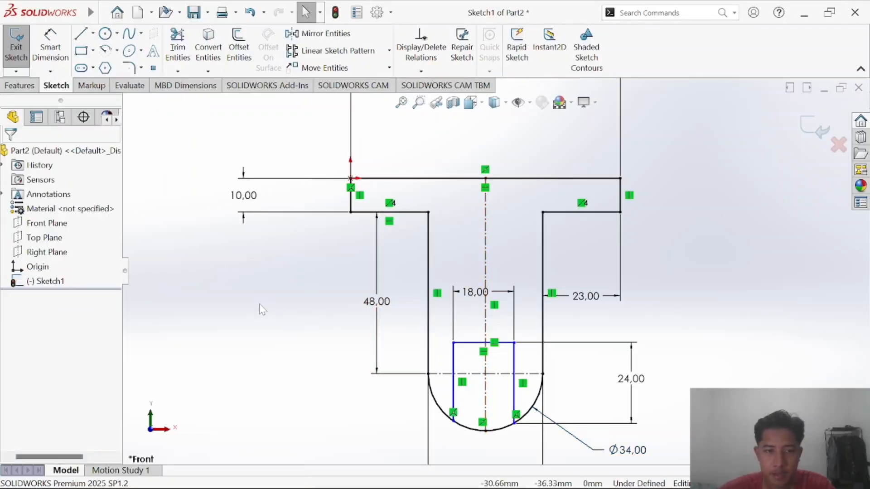
pyautogui.hotkey('ctrl', 'z')
pyautogui.click(652, 343)
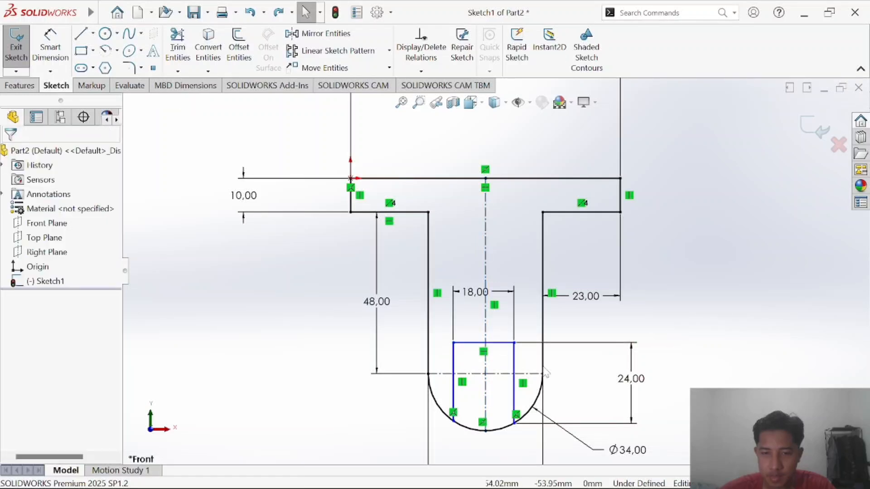
# Relate the midpoint of the inner rectangle's top edge to the vertical centerline, trying Midpoint, undoing it and applying Coincident instead.
pyautogui.click(484, 343)
pyautogui.keyDown('ctrl'); pyautogui.click(484, 340); pyautogui.keyUp('ctrl')
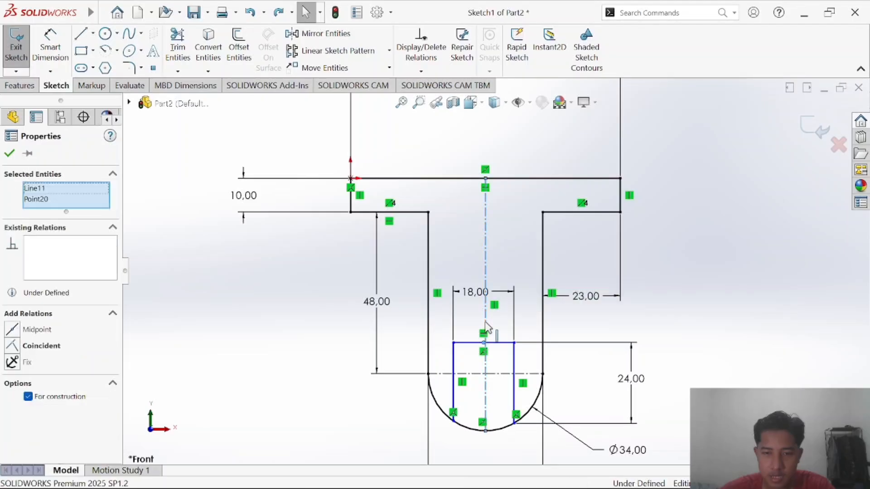
pyautogui.click(13, 337)
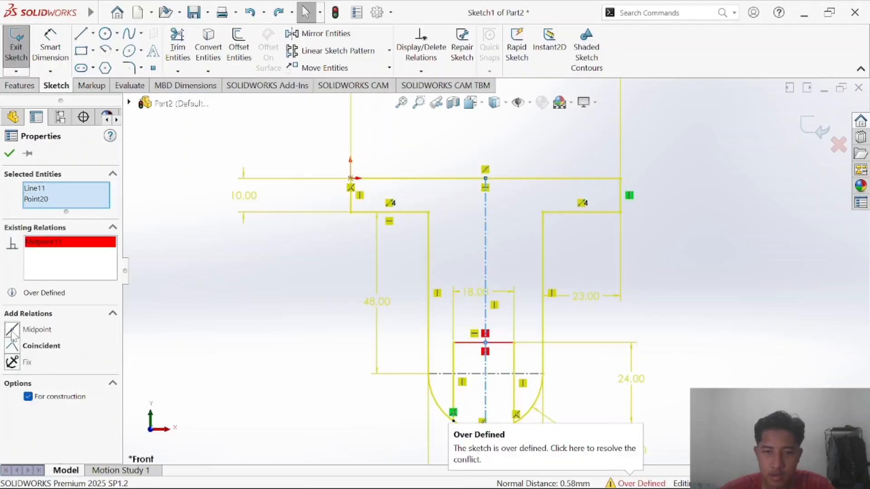
pyautogui.hotkey('ctrl', 'z')
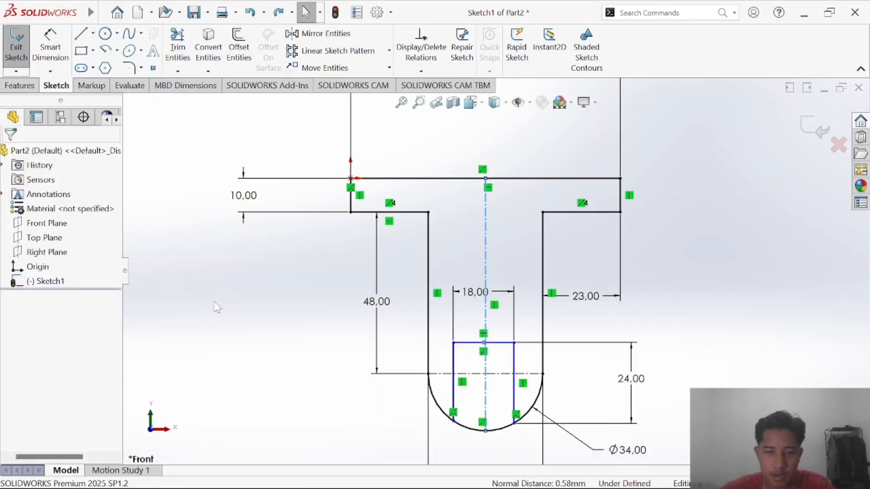
pyautogui.click(19, 347)
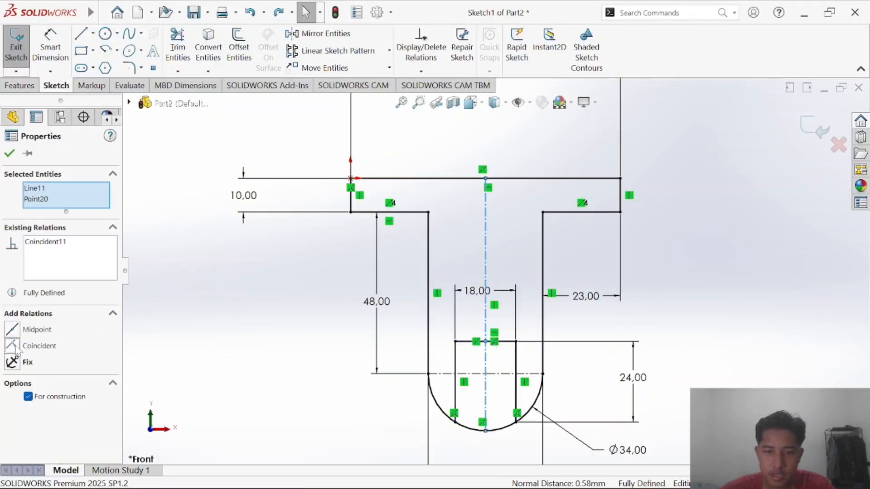
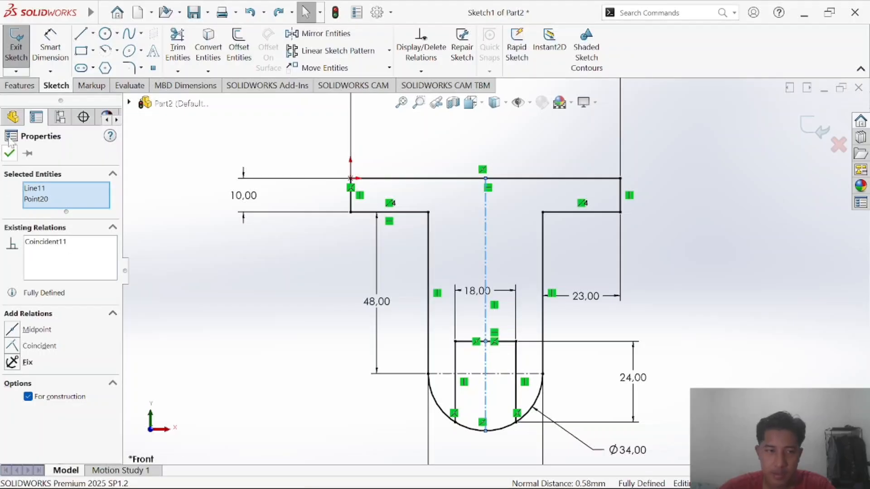
pyautogui.click(9, 153)
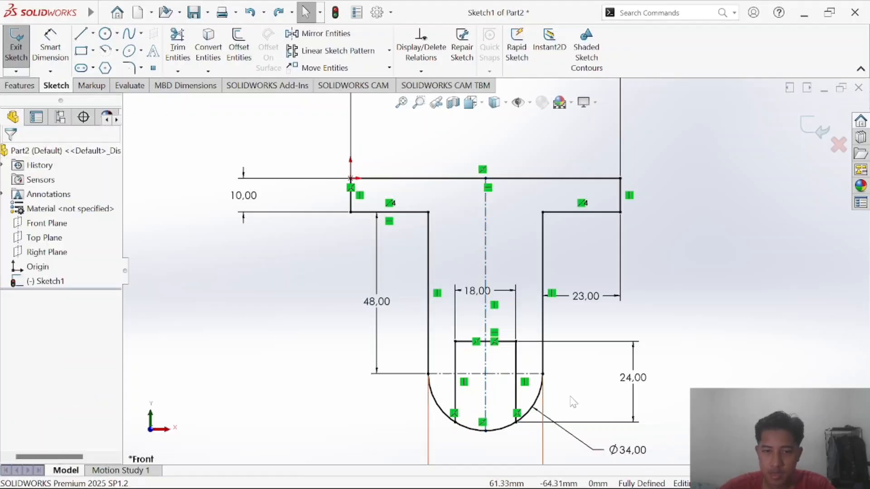
# In the PDF, mark figure b)'s small circle with the pen and annotate it with the size 13, then return to the sketch.
pyautogui.scroll(-1, 741, 385)
pyautogui.scroll(1, 735, 399)
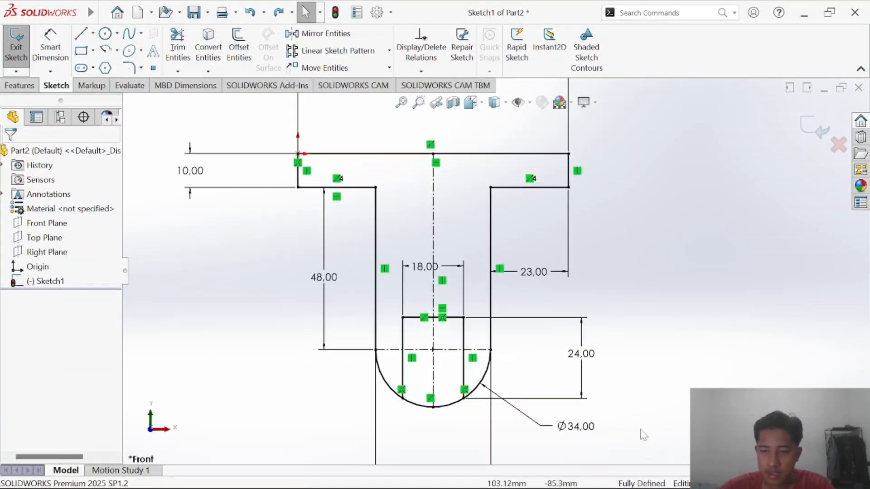
pyautogui.hotkey('alt', 'Tab')
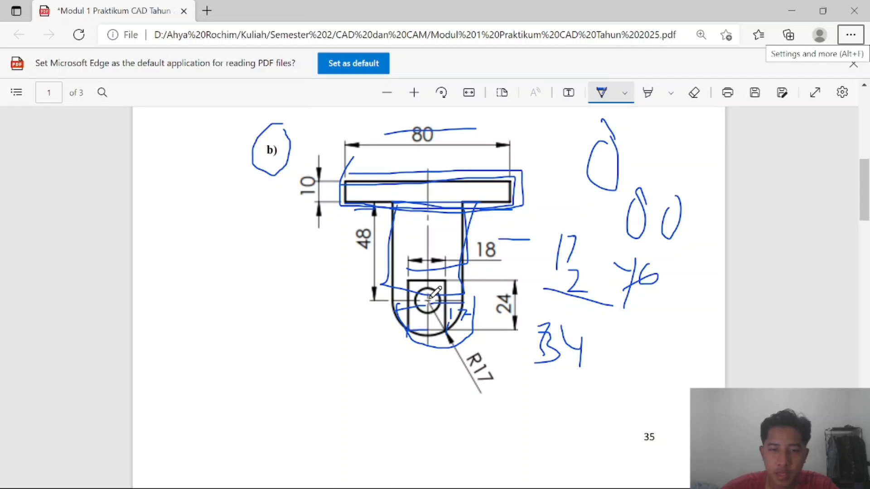
pyautogui.moveTo(417, 283)
pyautogui.mouseDown()
pyautogui.moveTo(422, 309)
pyautogui.moveTo(453, 303)
pyautogui.moveTo(433, 294)
pyautogui.mouseUp()
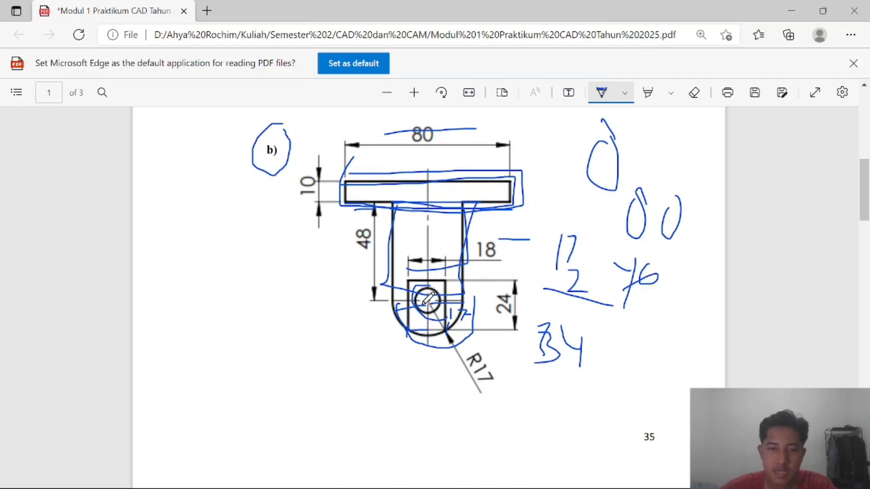
pyautogui.moveTo(425, 299)
pyautogui.mouseDown()
pyautogui.moveTo(375, 344)
pyautogui.moveTo(363, 369)
pyautogui.moveTo(383, 363)
pyautogui.moveTo(376, 375)
pyautogui.mouseUp()
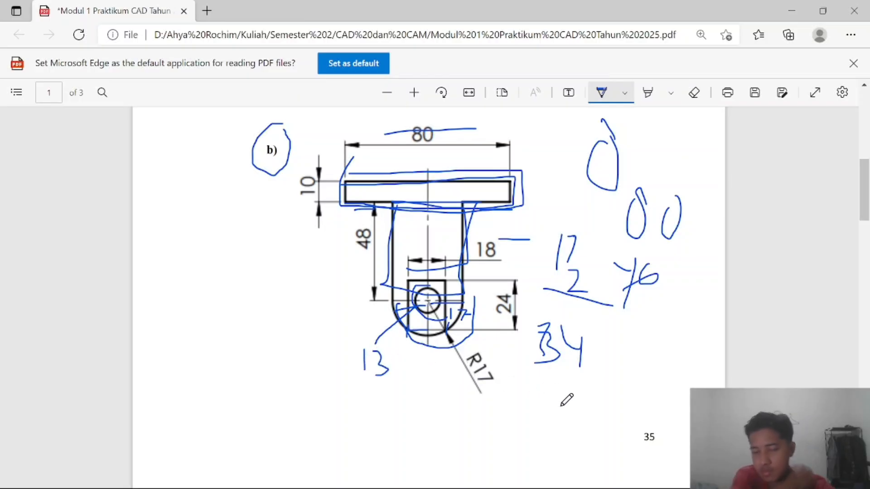
pyautogui.hotkey('alt', 'Tab')
pyautogui.hotkey('alt', 'Tab')
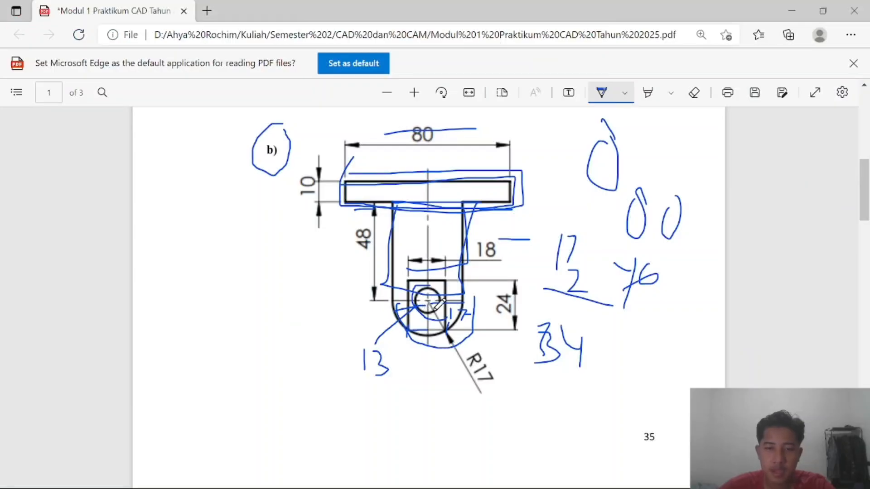
pyautogui.hotkey('alt', 'Tab')
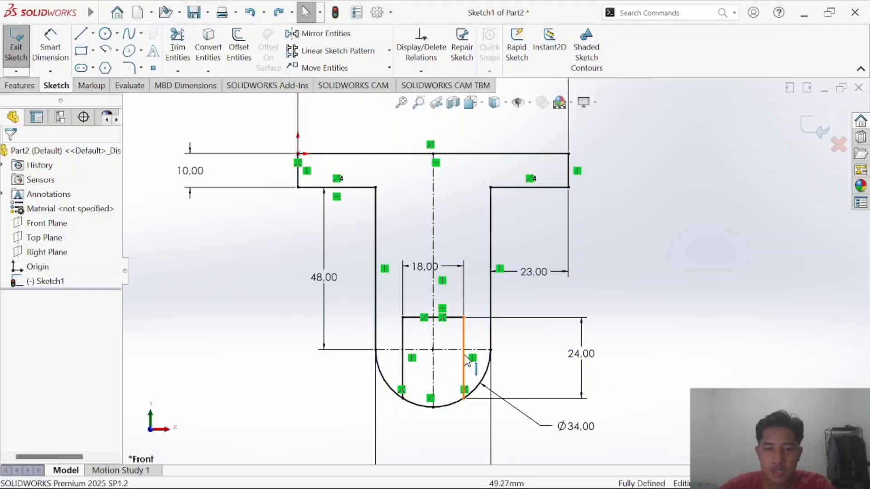
# Draw a circle about 12.1 mm in diameter inside the inner rectangle, centred on the intersection of the two centerlines.
pyautogui.click(103, 35)
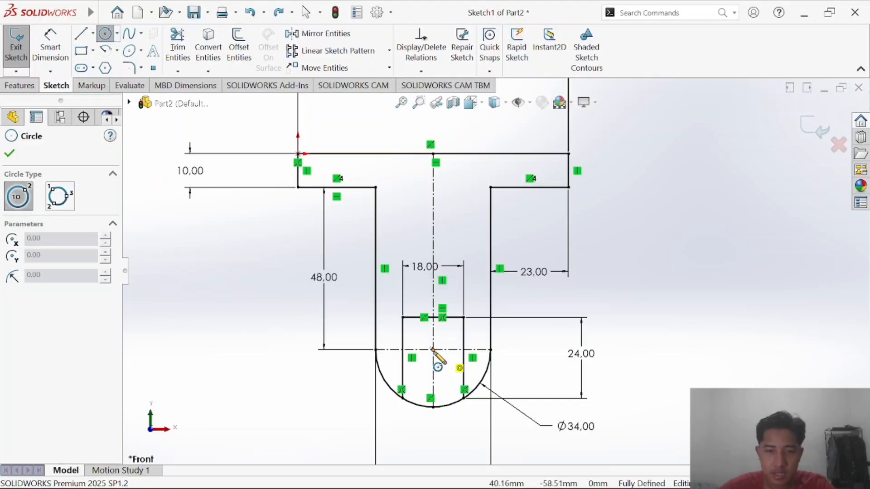
pyautogui.click(432, 350)
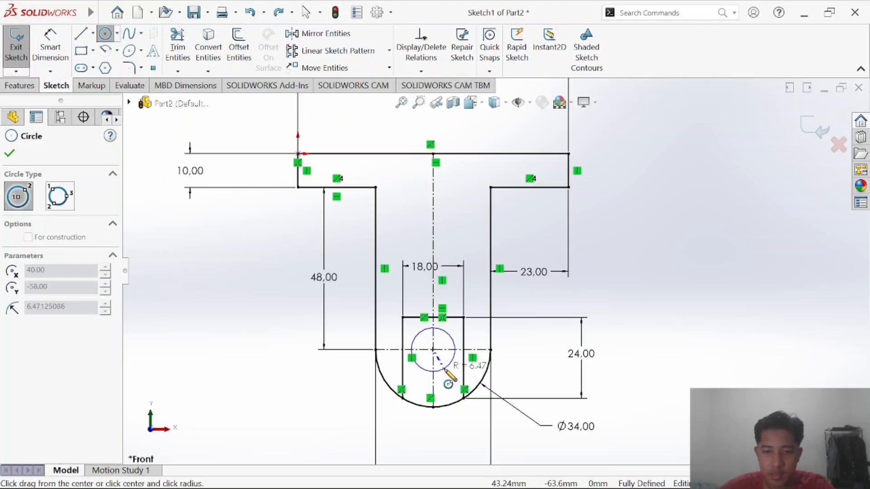
pyautogui.click(444, 368)
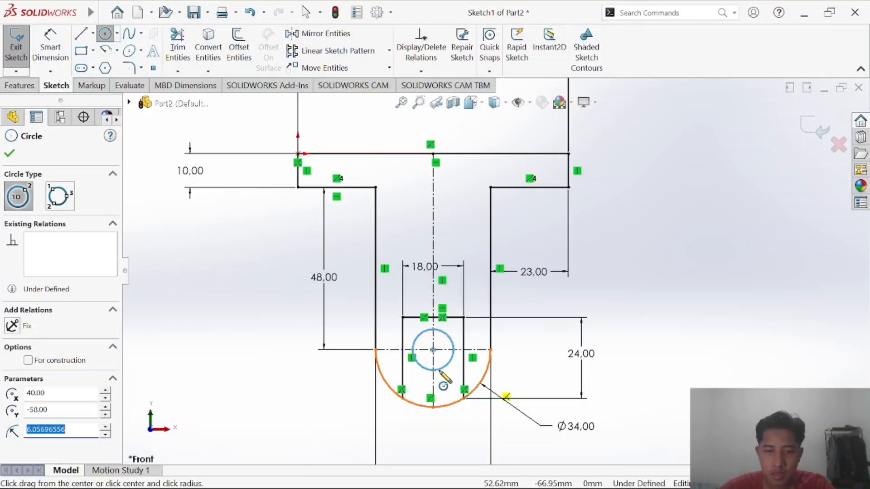
# Dimension the diameter of the small circle inside the inner rectangle as 13 mm.
pyautogui.click(41, 29)
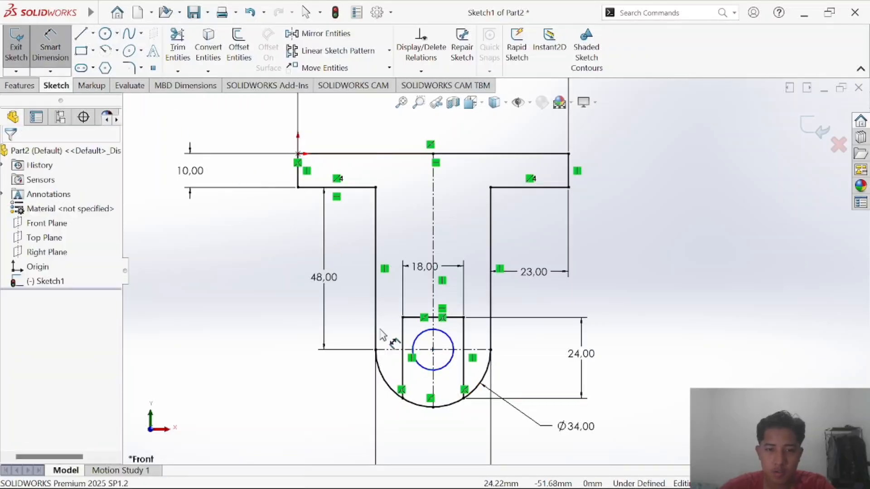
pyautogui.click(448, 367)
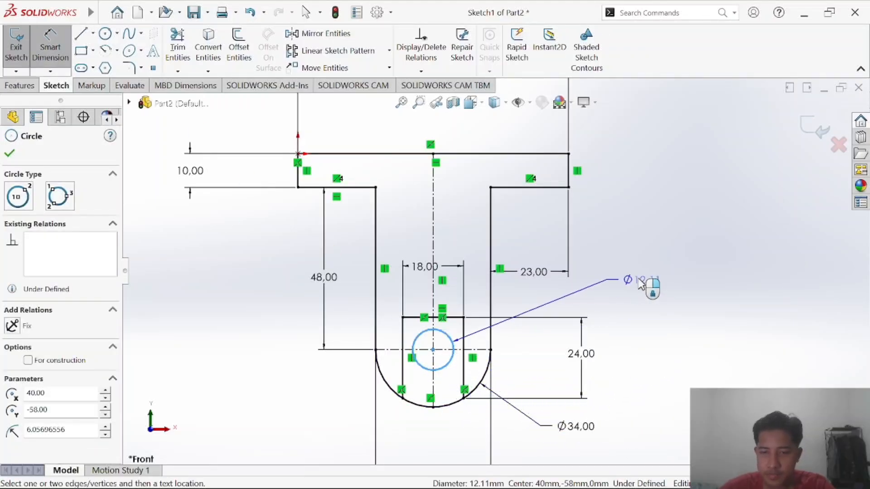
pyautogui.click(618, 302)
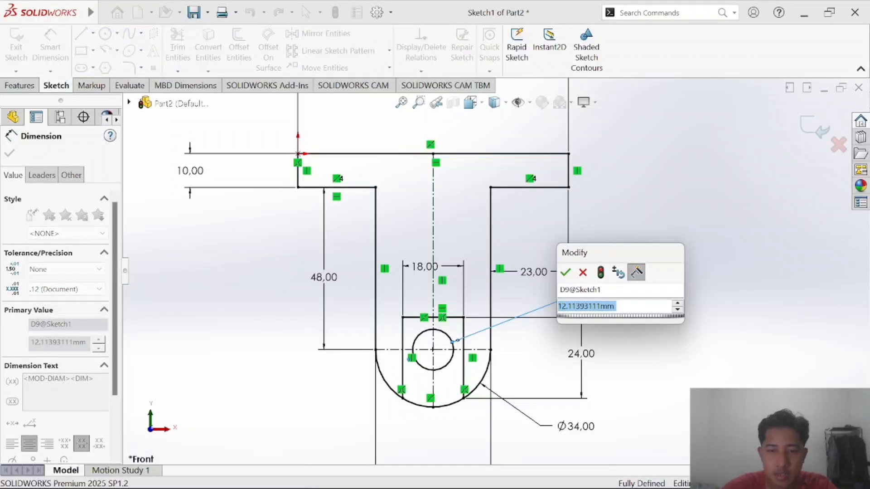
pyautogui.write('13')
pyautogui.press('Return')
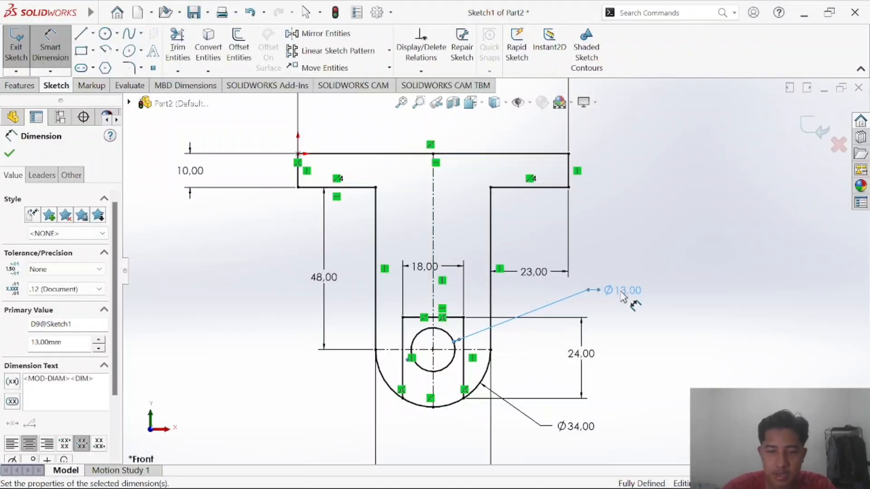
pyautogui.hotkey('alt', 'Tab')
pyautogui.hotkey('alt', 'Tab')
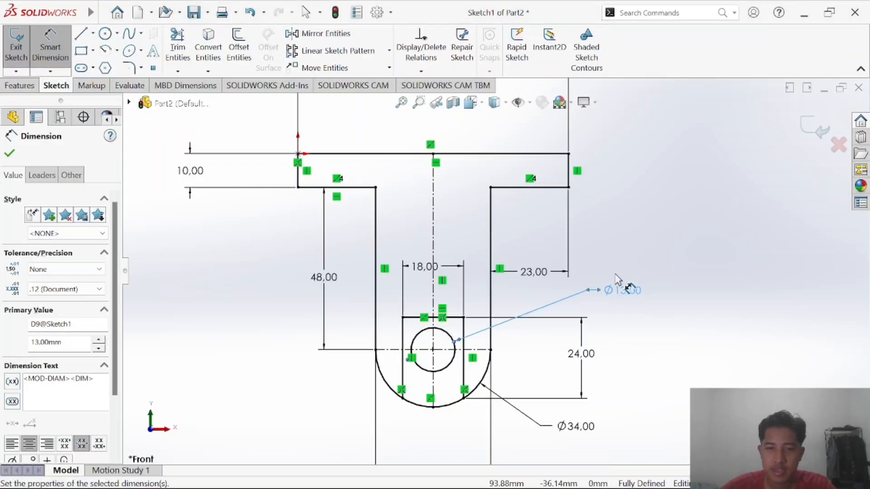
pyautogui.click(684, 241)
pyautogui.scroll(-1, 479, 244)
pyautogui.scroll(1, 479, 245)
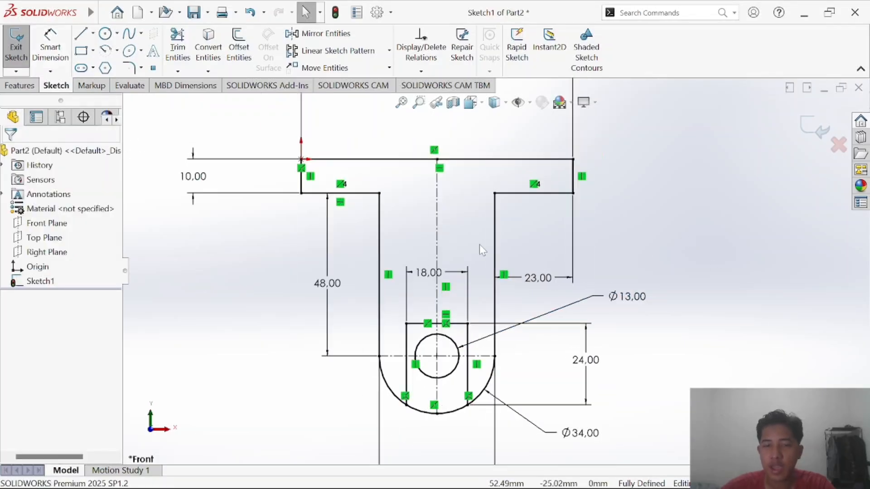
# Review figures a) and b) in the PDF, then return to the sketch and look over its geometry and dimensions.
pyautogui.hotkey('alt', 'Tab')
pyautogui.scroll(5, 357, 136)
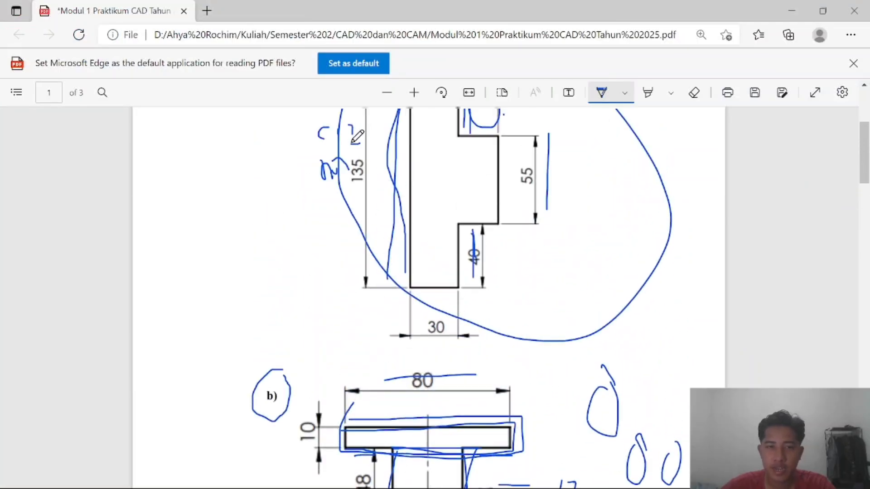
pyautogui.keyDown('ctrl'); pyautogui.scroll(-2, 419, 278); pyautogui.keyUp('ctrl')
pyautogui.scroll(3, 418, 278)
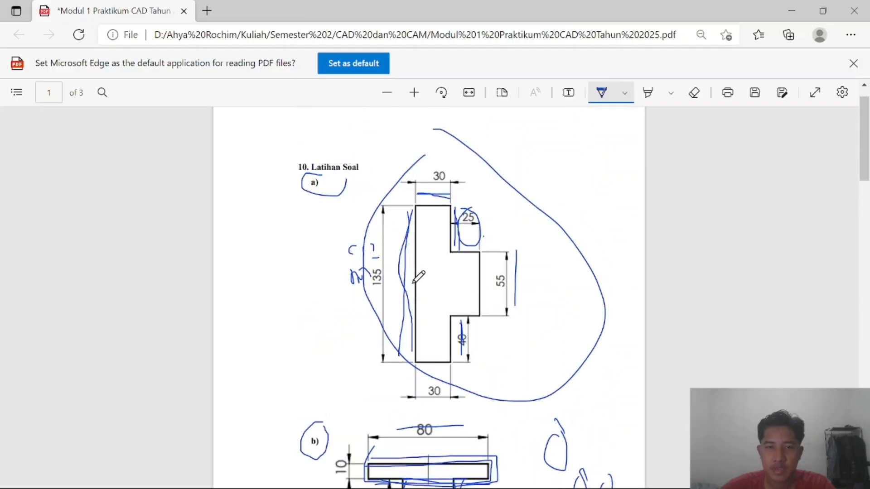
pyautogui.scroll(-3, 417, 277)
pyautogui.scroll(1, 417, 277)
pyautogui.hotkey('alt', 'Tab')
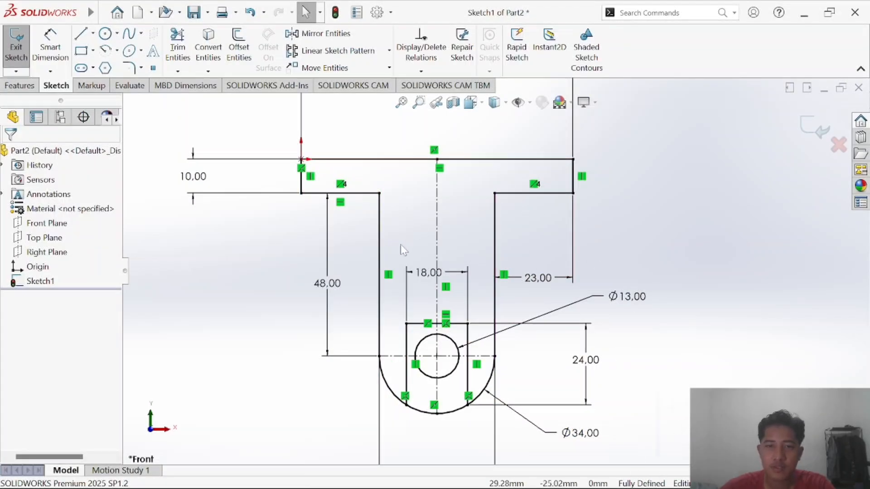
pyautogui.scroll(-2, 355, 261)
pyautogui.scroll(3, 496, 270)
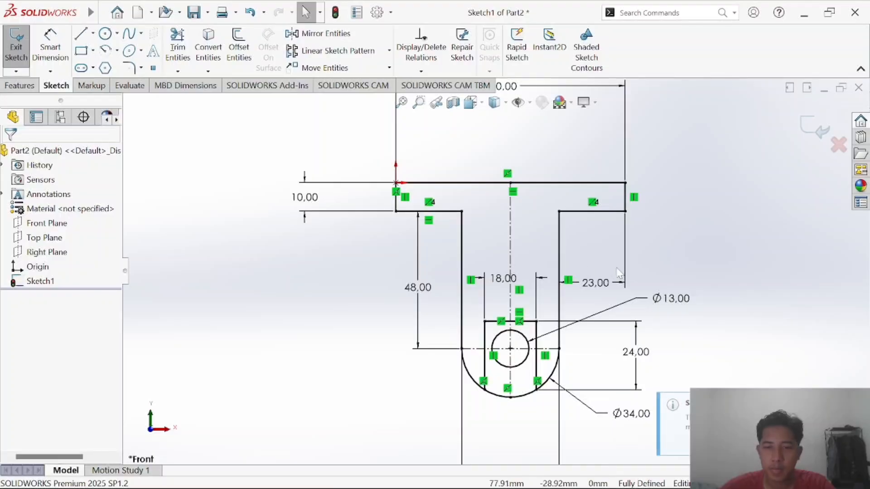
# Switch to the PDF, look through figures c) and d), and circle figure c)'s label with the pen.
pyautogui.hotkey('alt', 'Tab')
pyautogui.scroll(-5, 458, 314)
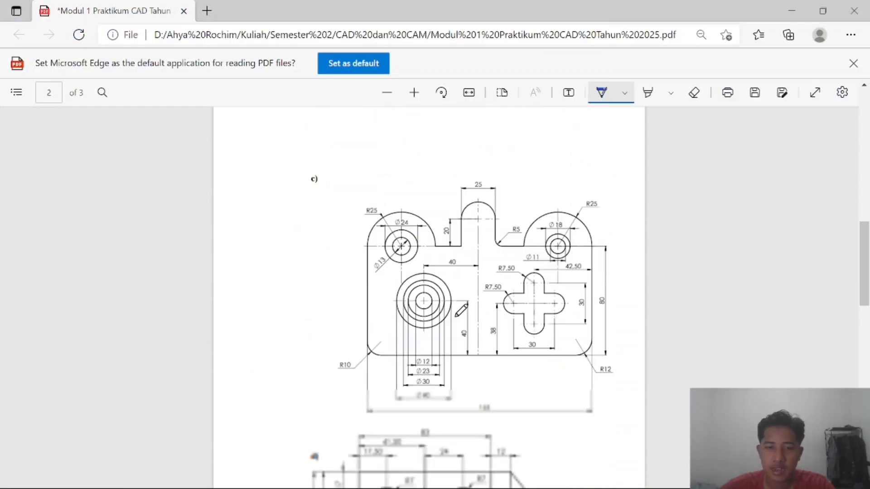
pyautogui.scroll(-10, 462, 310)
pyautogui.scroll(6, 367, 293)
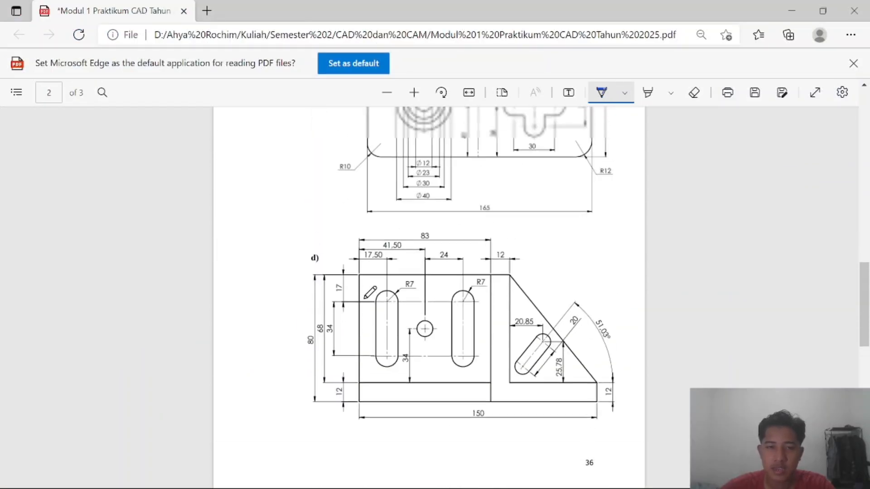
pyautogui.scroll(7, 369, 293)
pyautogui.moveTo(313, 347); pyautogui.dragTo(329, 370)
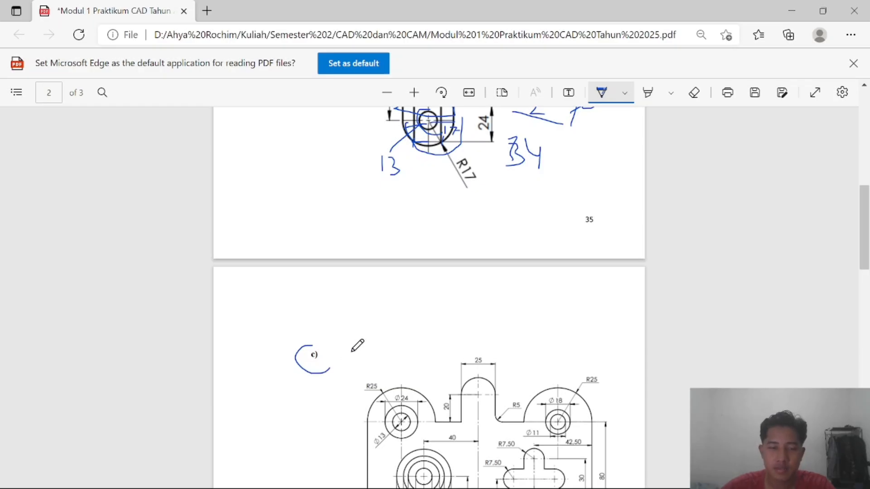
pyautogui.scroll(-5, 382, 342)
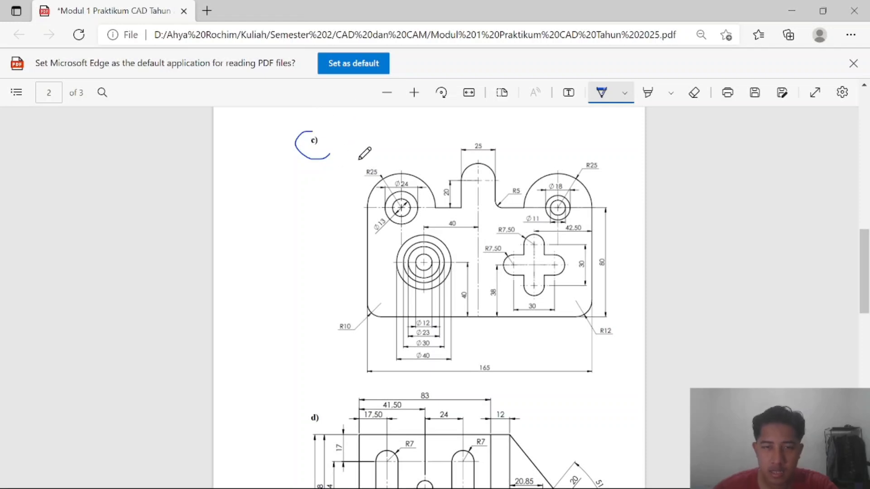
pyautogui.scroll(6, 356, 189)
pyautogui.scroll(-6, 342, 332)
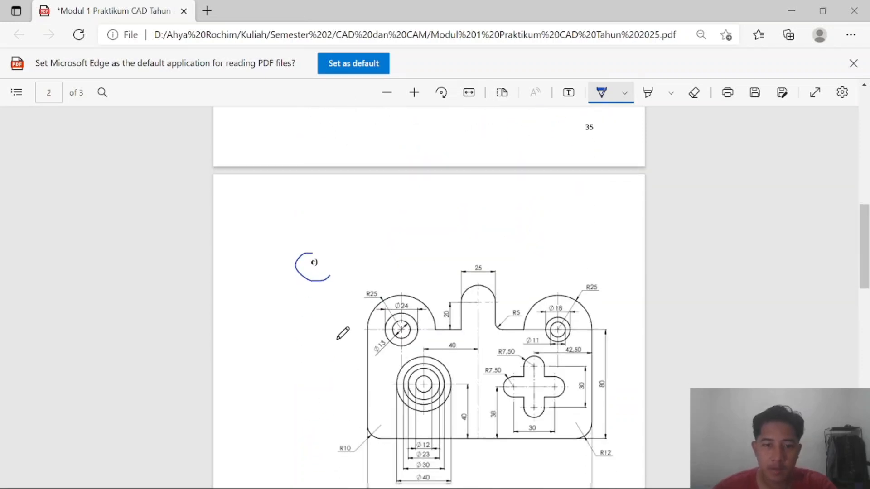
pyautogui.scroll(1, 435, 261)
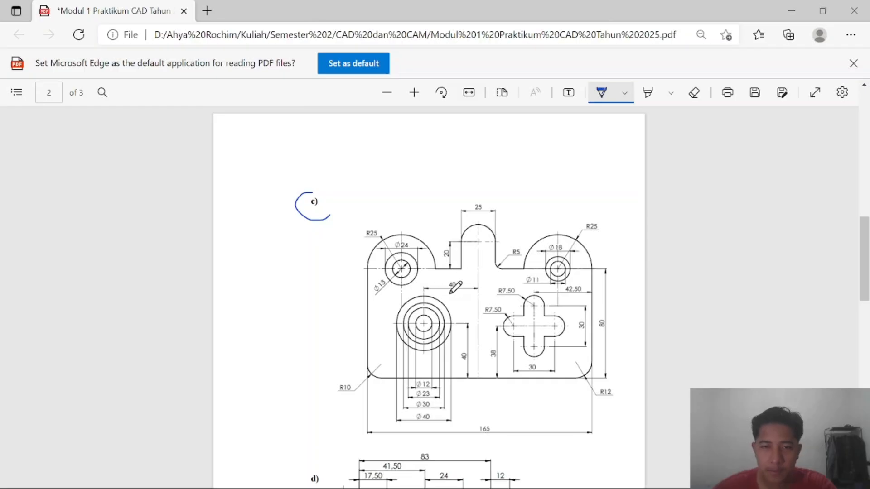
# Switch to the empty Part1 document in SOLIDWORKS, orient the view normal to the Front Plane and start a sketch on it.
pyautogui.hotkey('alt', 'Tab')
pyautogui.hotkey('alt', 'Tab')
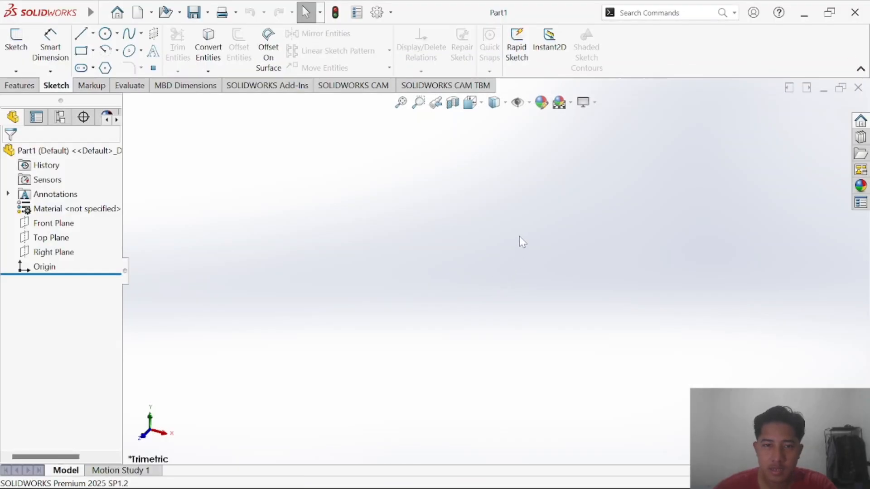
pyautogui.moveTo(59, 5)
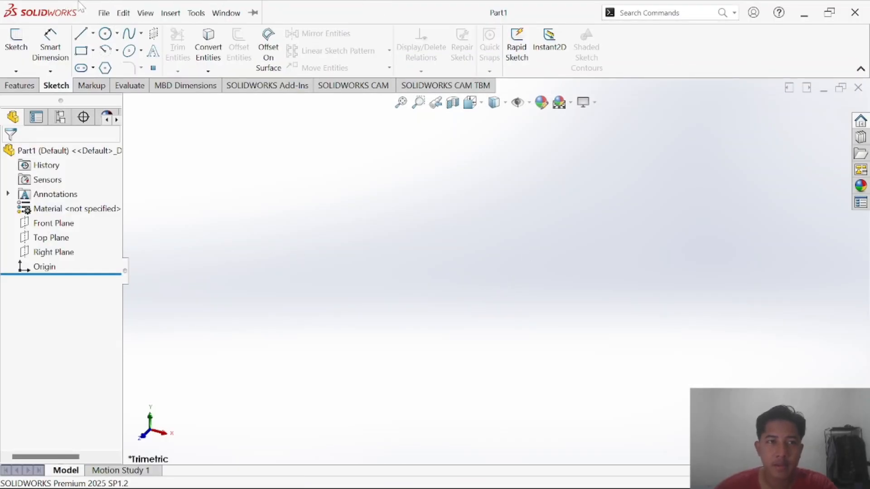
pyautogui.click(103, 13)
pyautogui.click(449, 275)
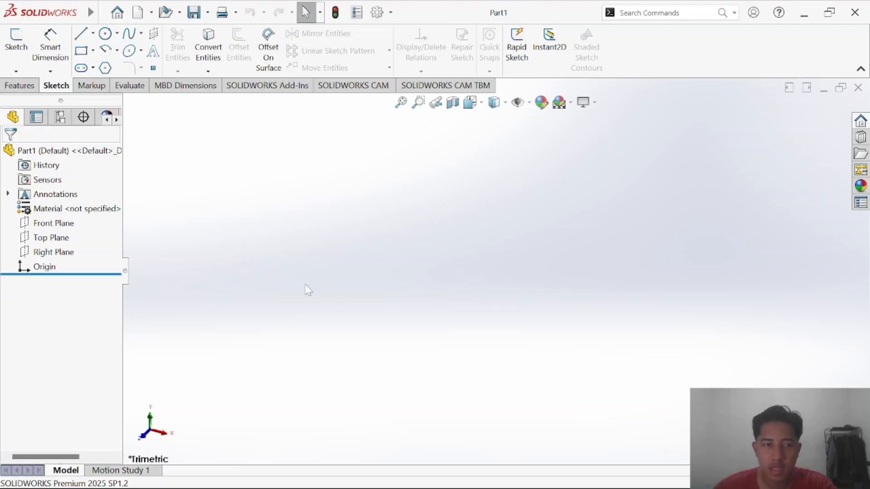
pyautogui.click(56, 225)
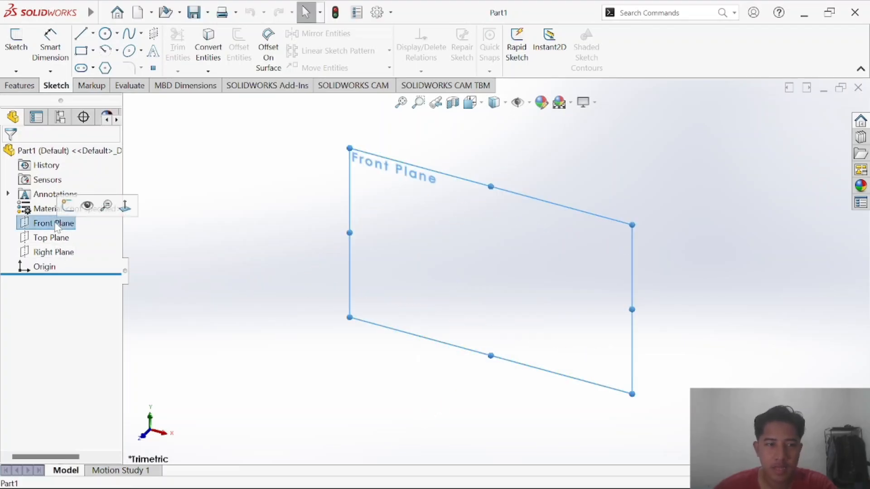
pyautogui.click(125, 207)
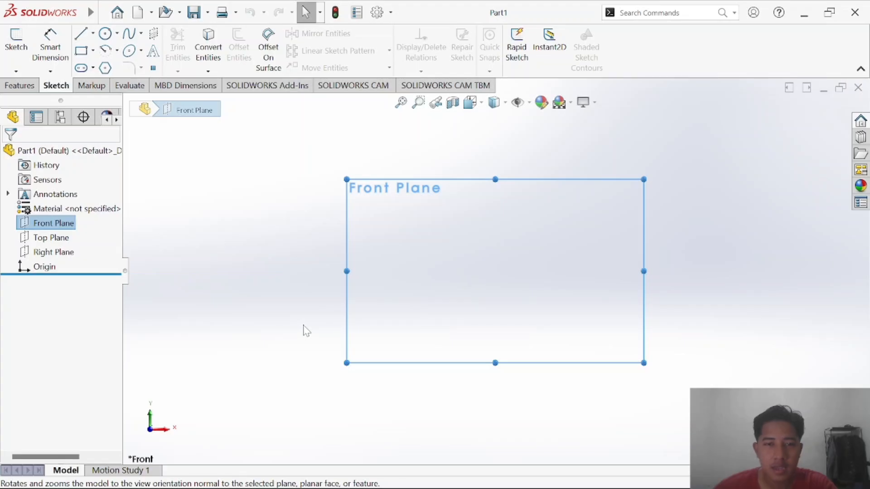
pyautogui.click(16, 45)
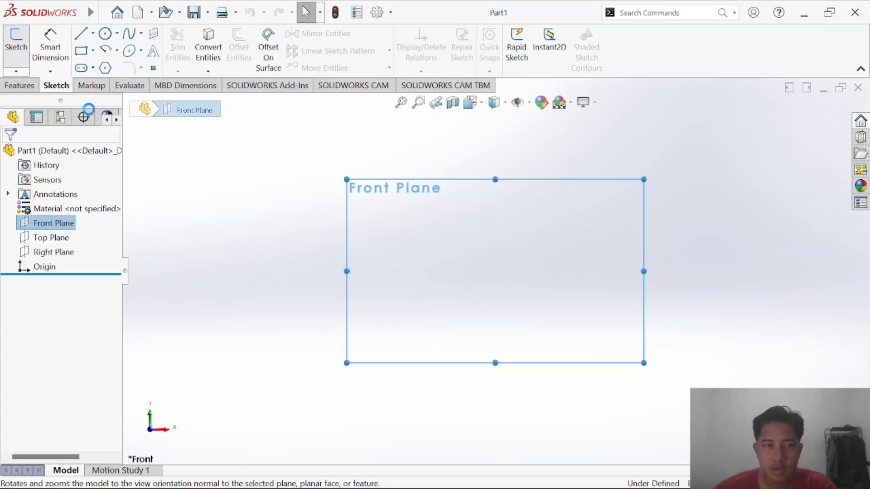
# Switch to the PDF and draw a short pen stroke across the upper-left corner of figure c)'s body.
pyautogui.hotkey('alt', 'Tab')
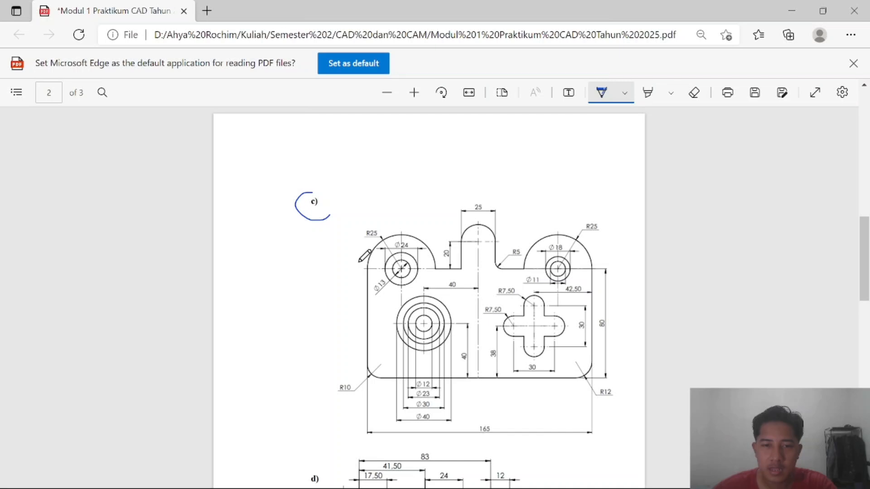
pyautogui.moveTo(359, 262); pyautogui.dragTo(384, 262)
pyautogui.click(441, 94)
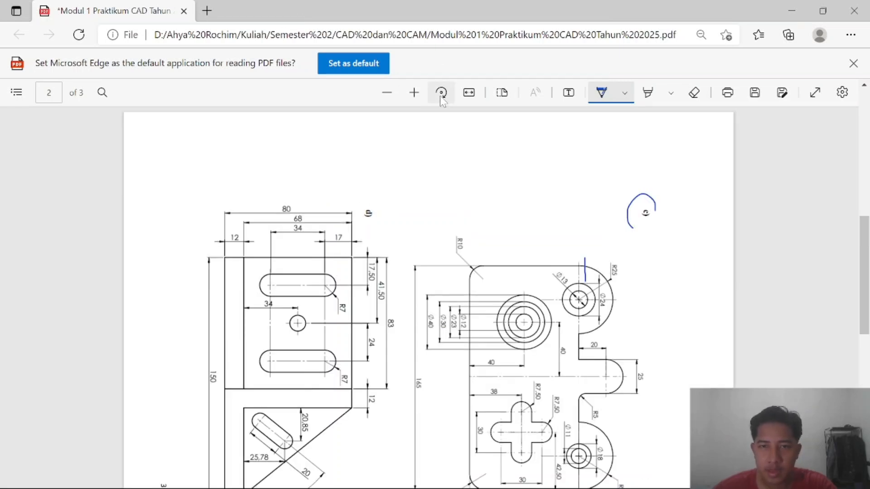
pyautogui.click(441, 93)
pyautogui.click(441, 94)
pyautogui.click(441, 94)
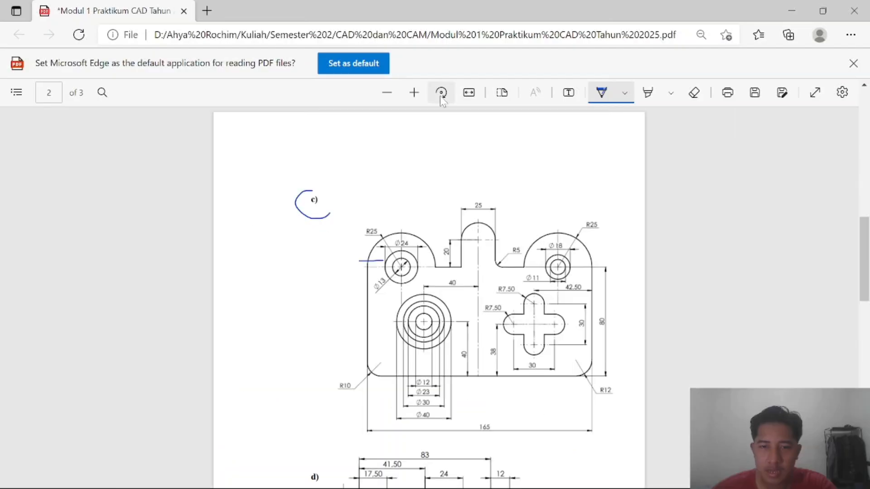
pyautogui.scroll(-3, 399, 254)
pyautogui.scroll(3, 394, 259)
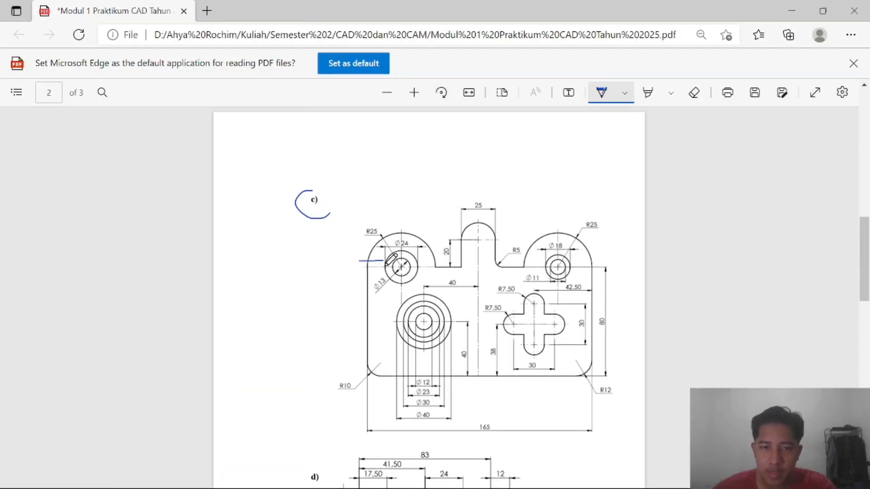
# With the pen, trace figure c)'s rectangular body, its left R25 arc and the central round-topped tab.
pyautogui.moveTo(361, 265)
pyautogui.mouseDown()
pyautogui.moveTo(346, 383)
pyautogui.moveTo(394, 392)
pyautogui.moveTo(554, 393)
pyautogui.moveTo(609, 386)
pyautogui.moveTo(619, 264)
pyautogui.mouseUp()
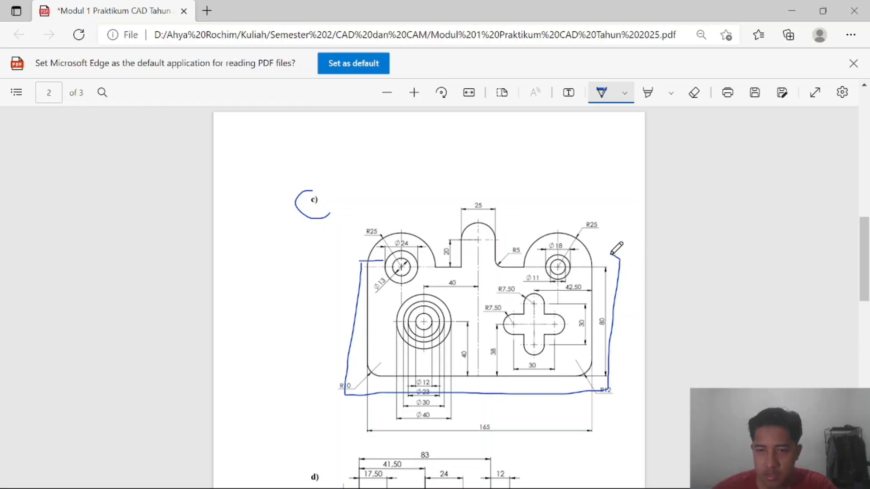
pyautogui.moveTo(385, 260); pyautogui.dragTo(619, 251)
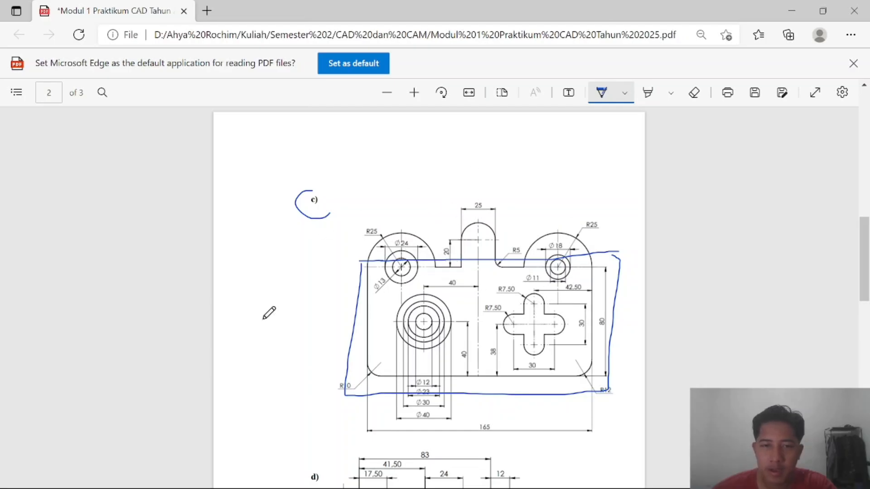
pyautogui.moveTo(369, 262)
pyautogui.mouseDown()
pyautogui.moveTo(408, 236)
pyautogui.moveTo(435, 266)
pyautogui.mouseUp()
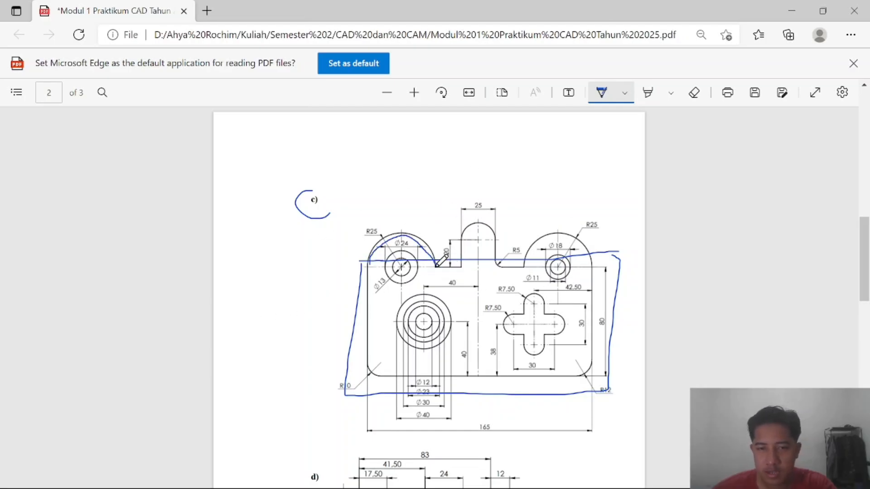
pyautogui.moveTo(463, 237)
pyautogui.mouseDown()
pyautogui.moveTo(464, 267)
pyautogui.moveTo(499, 240)
pyautogui.moveTo(499, 261)
pyautogui.moveTo(463, 263)
pyautogui.mouseUp()
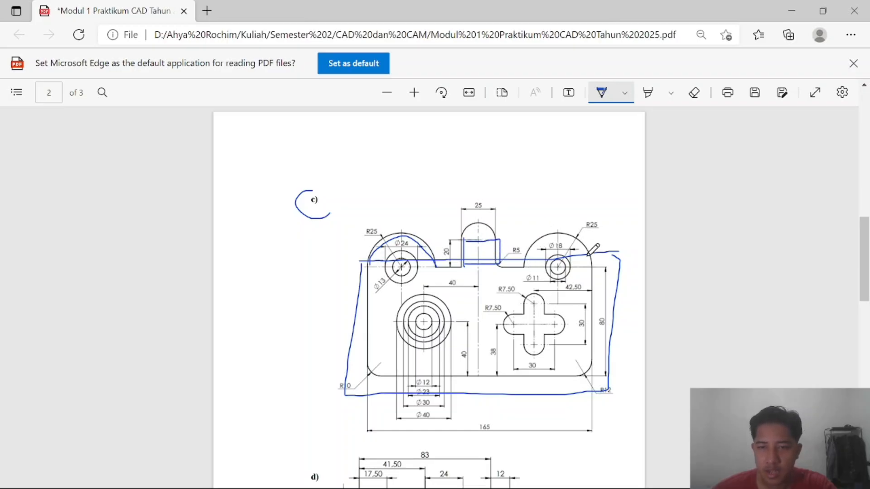
pyautogui.moveTo(457, 230)
pyautogui.mouseDown()
pyautogui.moveTo(486, 210)
pyautogui.moveTo(499, 231)
pyautogui.mouseUp()
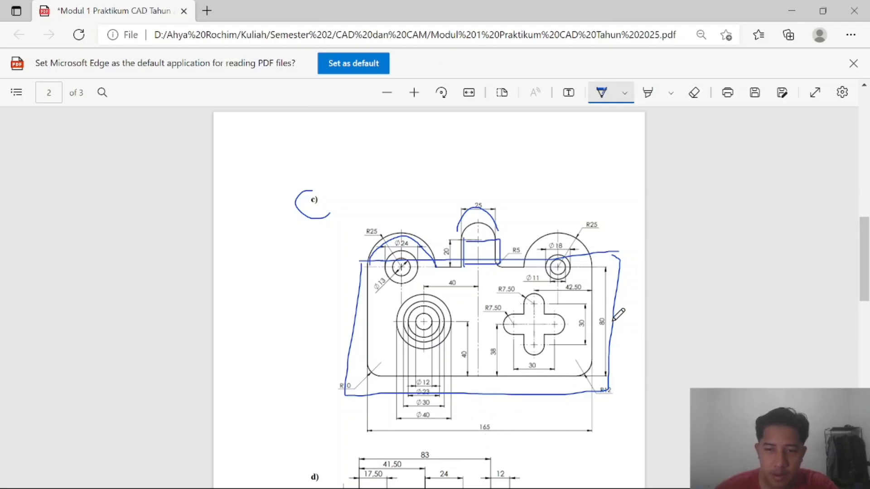
# Switch to SOLIDWORKS and sketch a corner rectangle about 108 by 48 mm, extending down and right from the origin.
pyautogui.hotkey('alt', 'Tab')
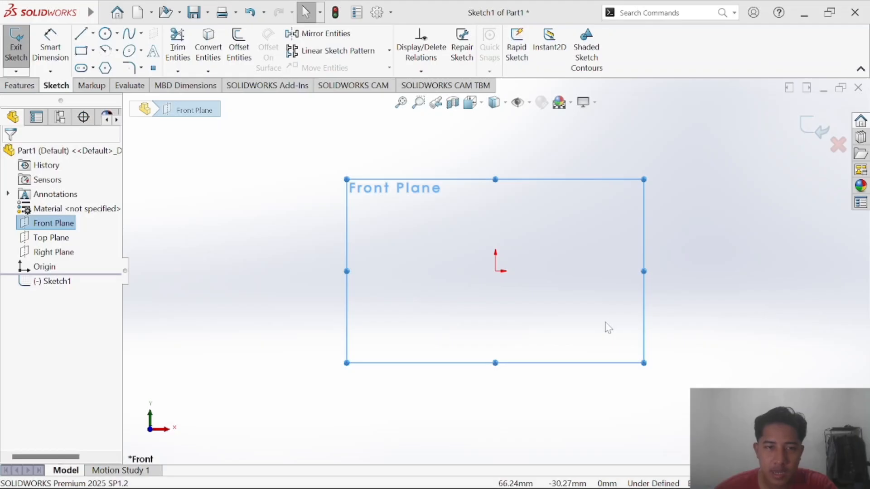
pyautogui.click(83, 51)
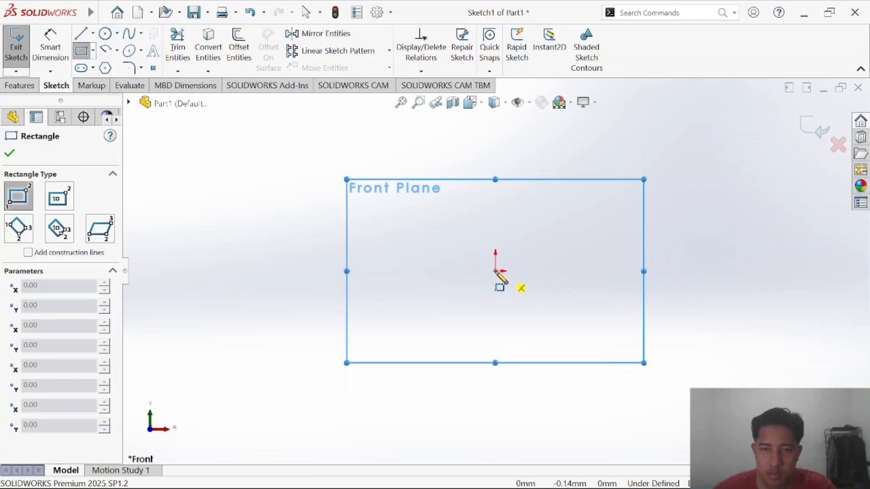
pyautogui.hotkey('alt', 'Tab')
pyautogui.hotkey('alt', 'Tab')
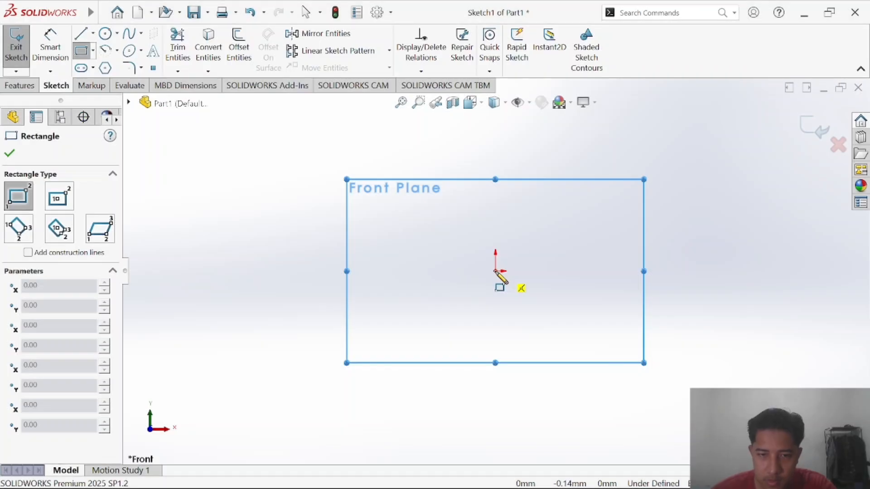
pyautogui.click(538, 290)
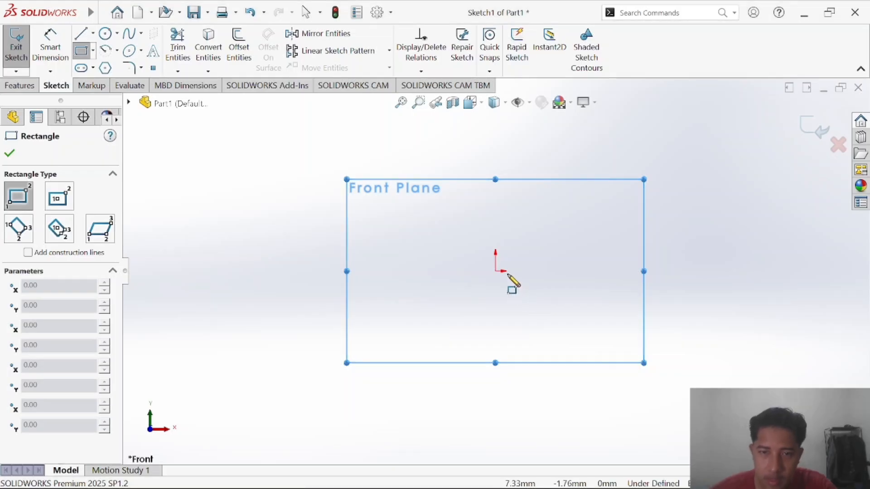
pyautogui.click(495, 272)
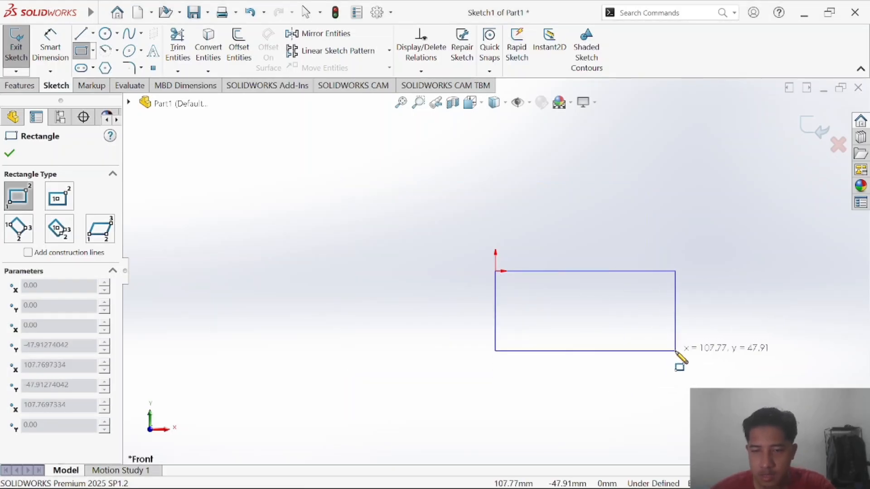
pyautogui.click(675, 351)
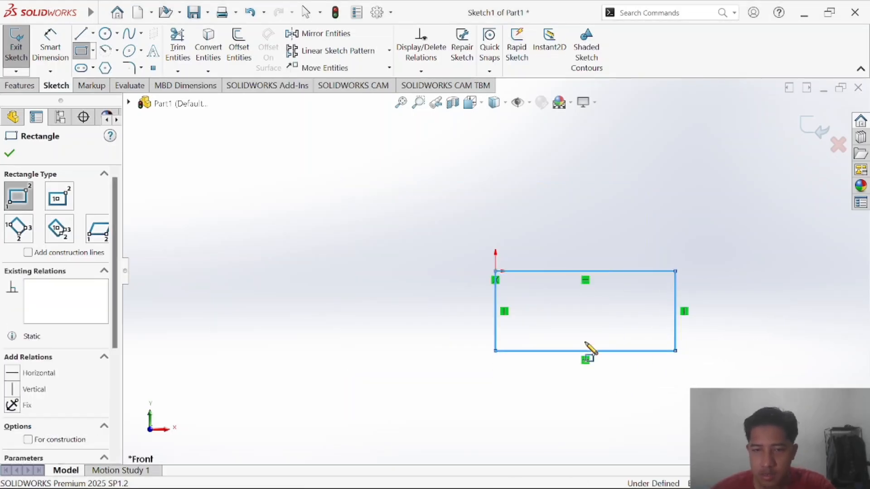
# Dimension the rectangle's bottom edge to 165 mm.
pyautogui.click(57, 40)
pyautogui.click(594, 352)
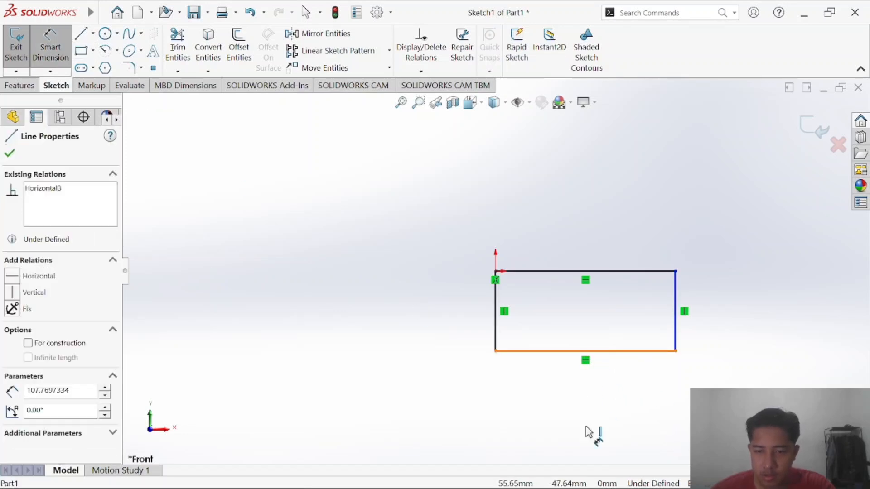
pyautogui.click(598, 458)
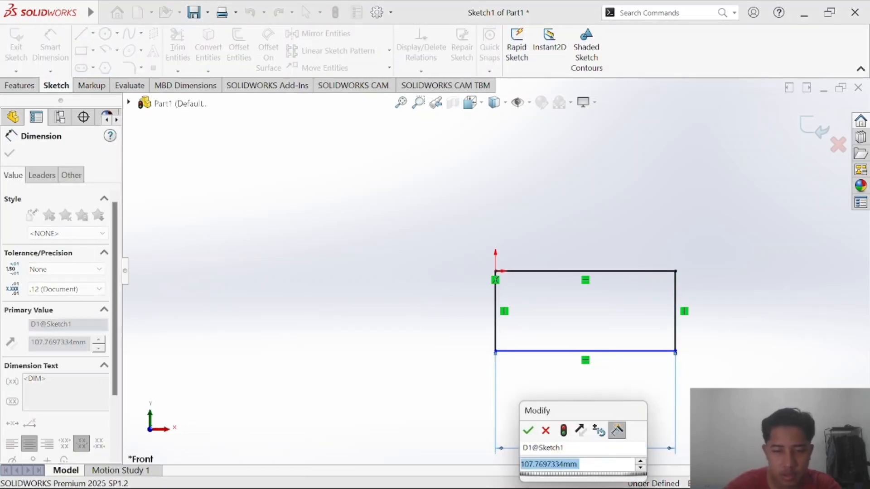
pyautogui.write('165')
pyautogui.press('Return')
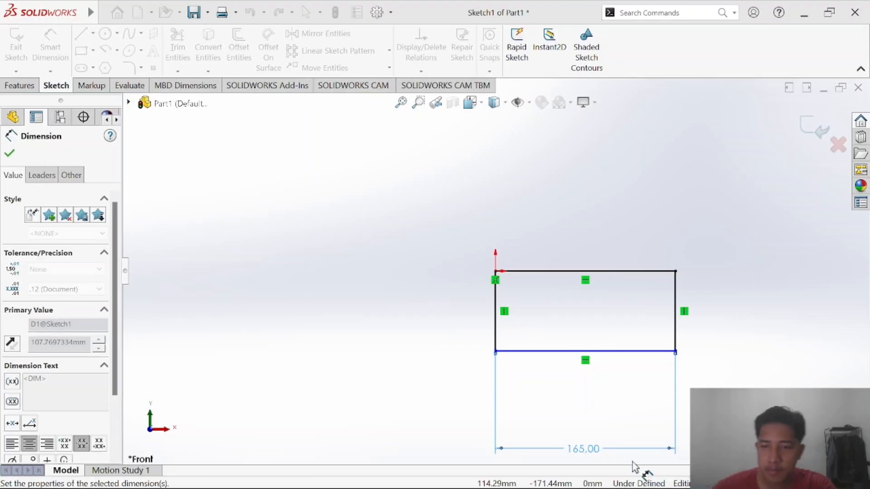
# Check figure c)'s height in the PDF and dimension the rectangle's right edge to 80 mm in SOLIDWORKS.
pyautogui.hotkey('alt', 'Tab')
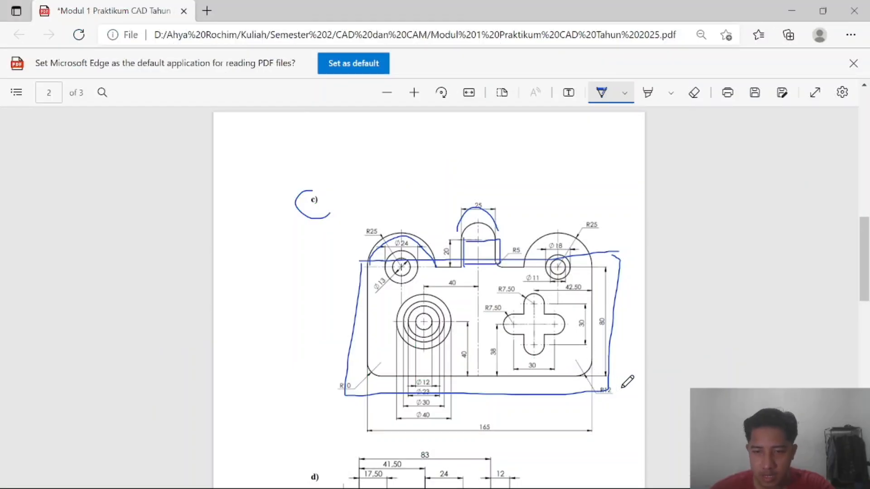
pyautogui.hotkey('alt', 'Tab')
pyautogui.click(676, 324)
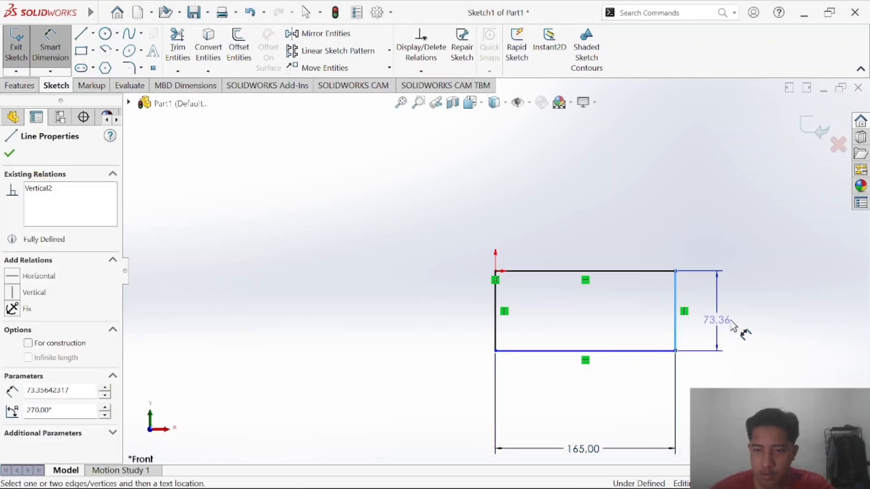
pyautogui.click(734, 326)
pyautogui.write('80')
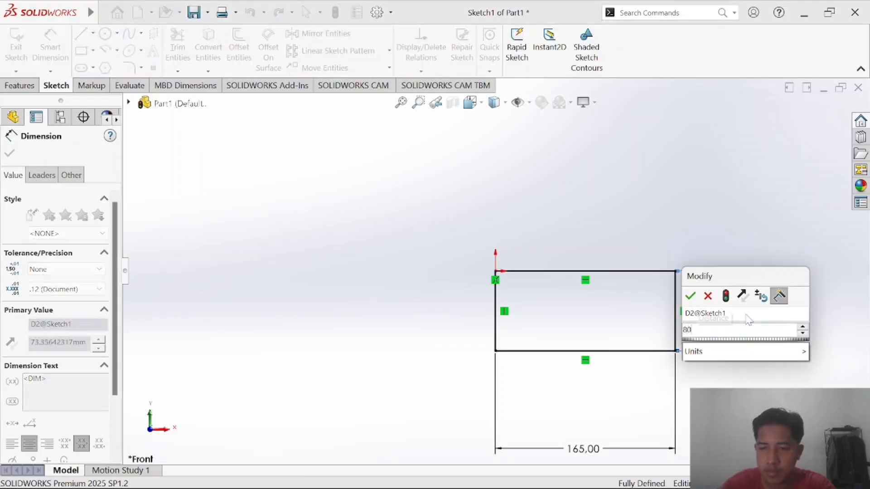
pyautogui.press('Return')
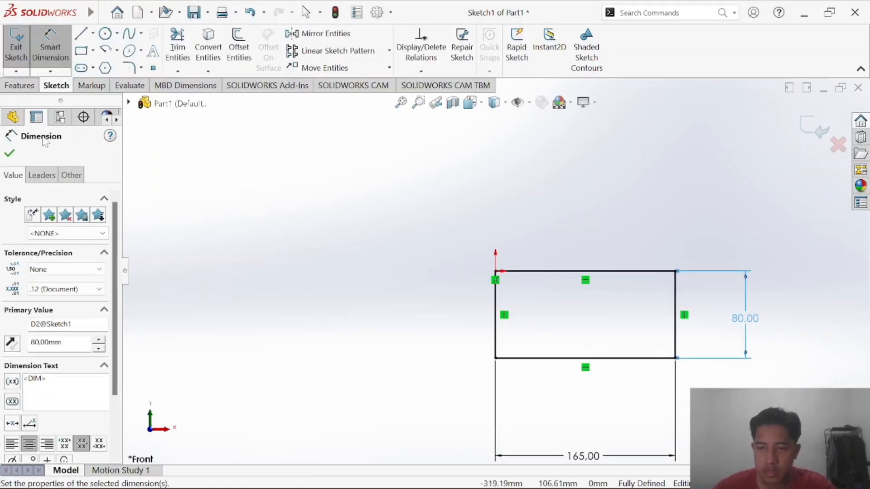
pyautogui.click(50, 45)
pyautogui.scroll(-2, 621, 371)
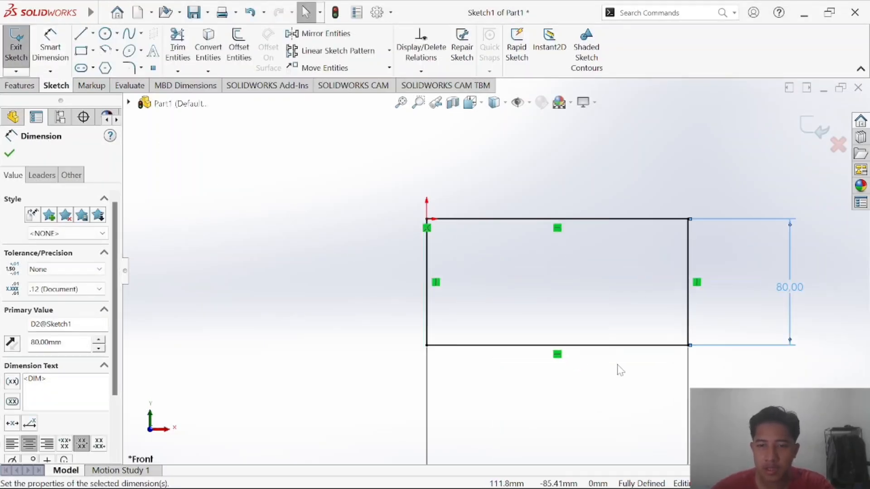
pyautogui.scroll(1, 625, 371)
# Switch to the PDF, enlarge figure c) and trace its lower-left R10 corner with the pen.
pyautogui.hotkey('alt', 'Tab')
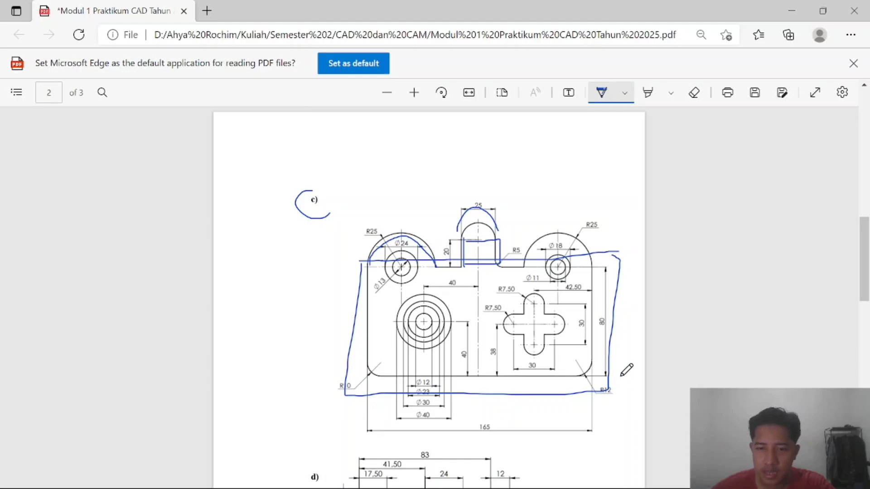
pyautogui.click(414, 92)
pyautogui.scroll(-1, 695, 317)
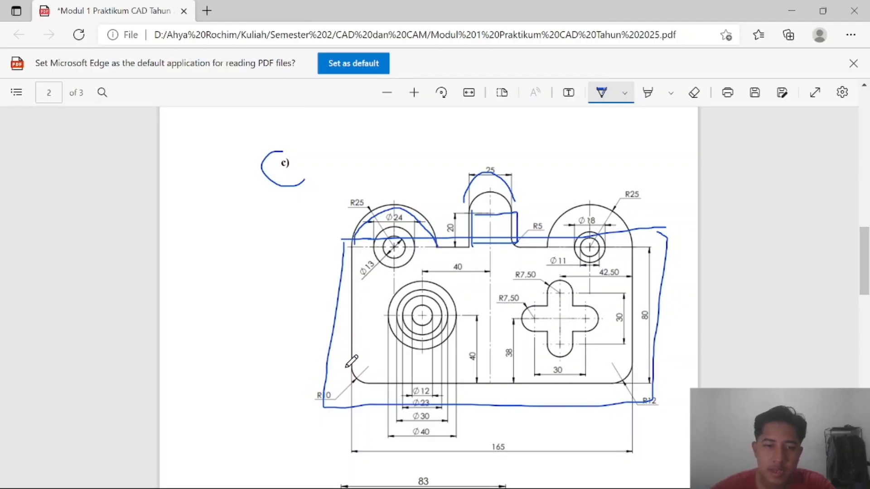
pyautogui.moveTo(343, 382); pyautogui.dragTo(372, 393)
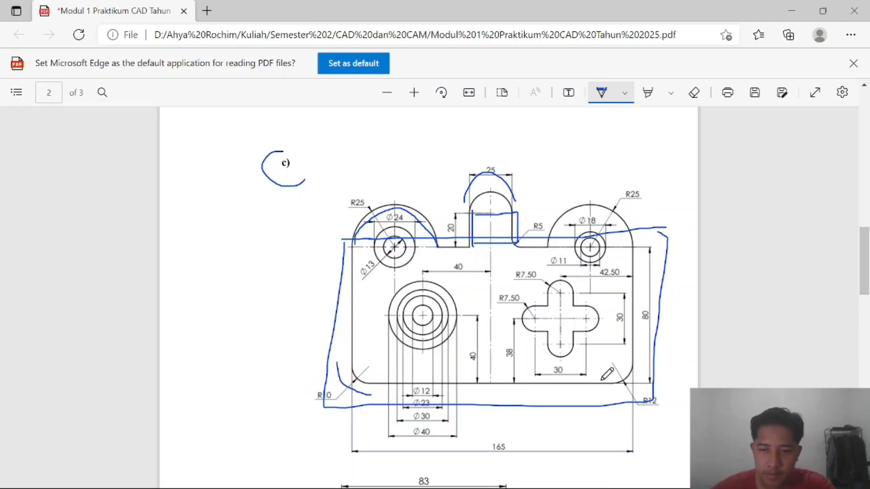
# Switch to SOLIDWORKS, fillet the rectangle's lower-left corner with a 10 mm radius and move its radius dimension outside the outline.
pyautogui.hotkey('alt', 'Tab')
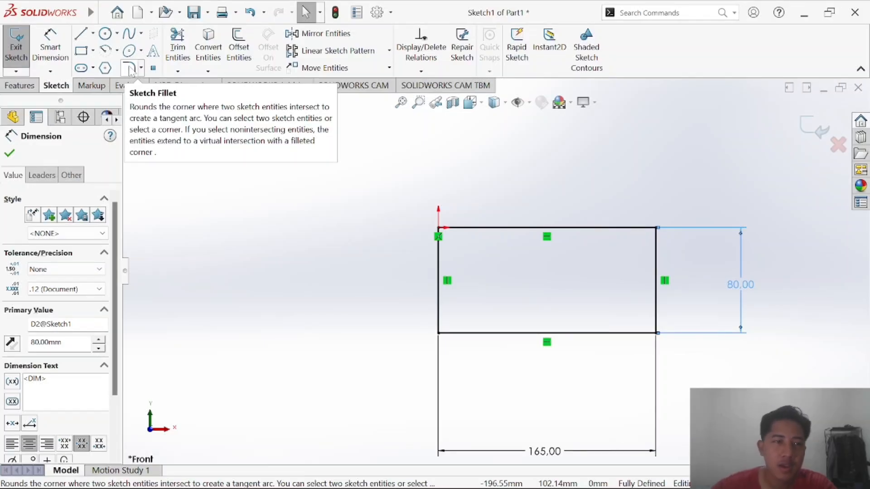
pyautogui.click(130, 68)
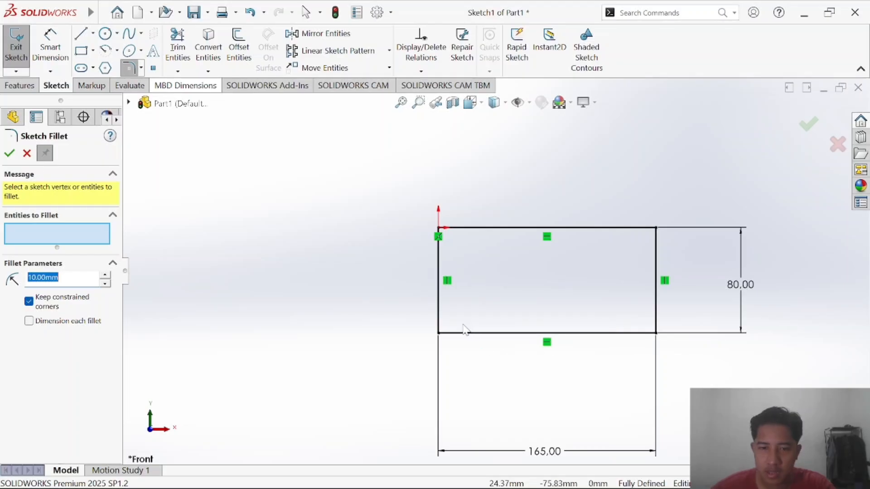
pyautogui.scroll(-4, 453, 333)
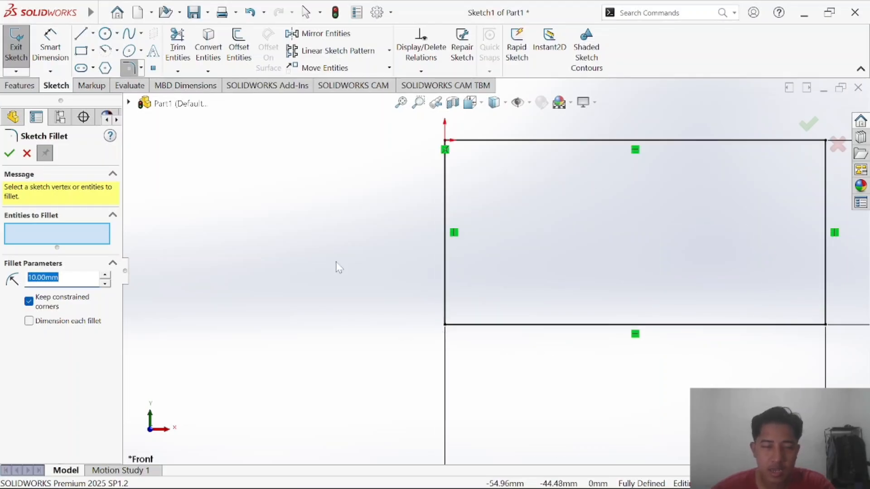
pyautogui.scroll(-1, 340, 268)
pyautogui.click(469, 338)
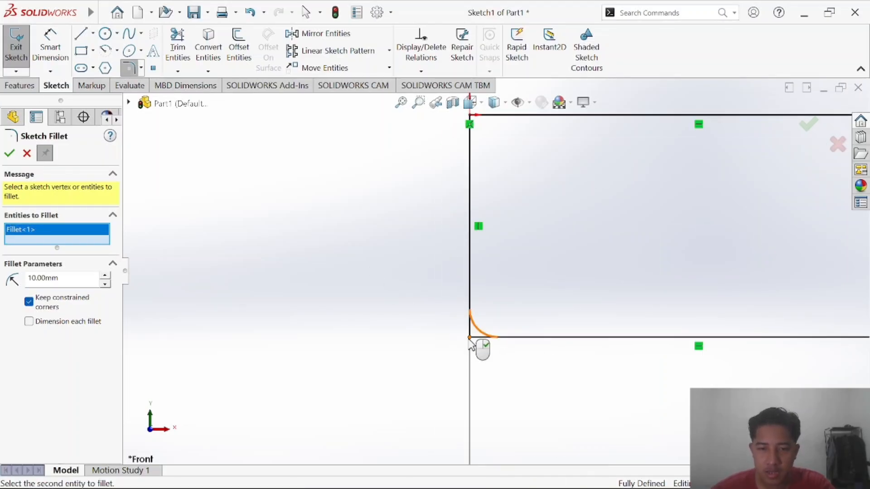
pyautogui.rightClick(470, 345)
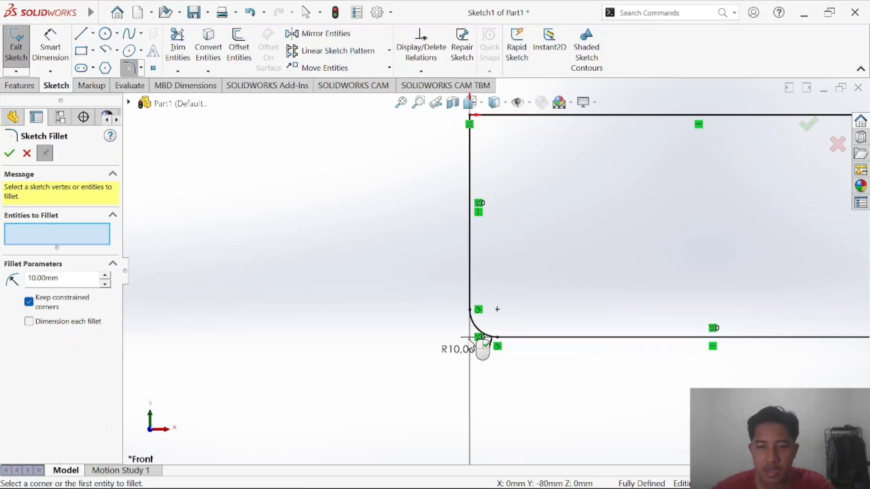
pyautogui.press('Escape')
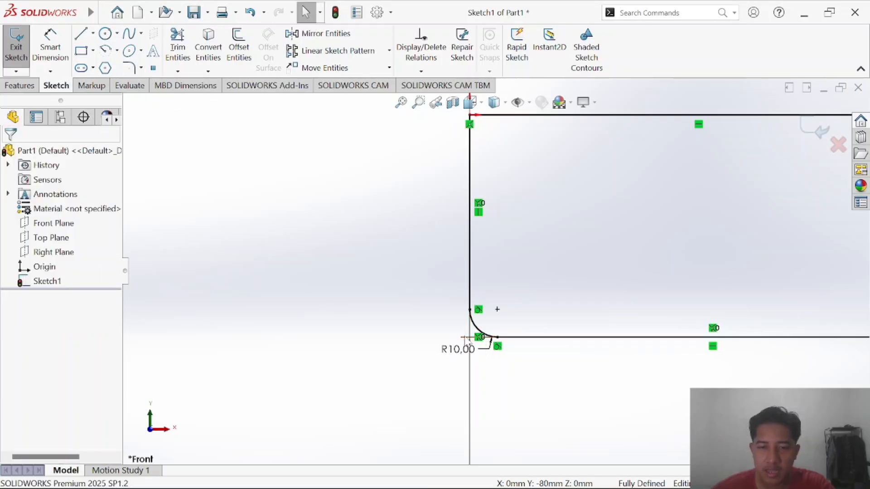
pyautogui.moveTo(471, 353); pyautogui.dragTo(417, 361)
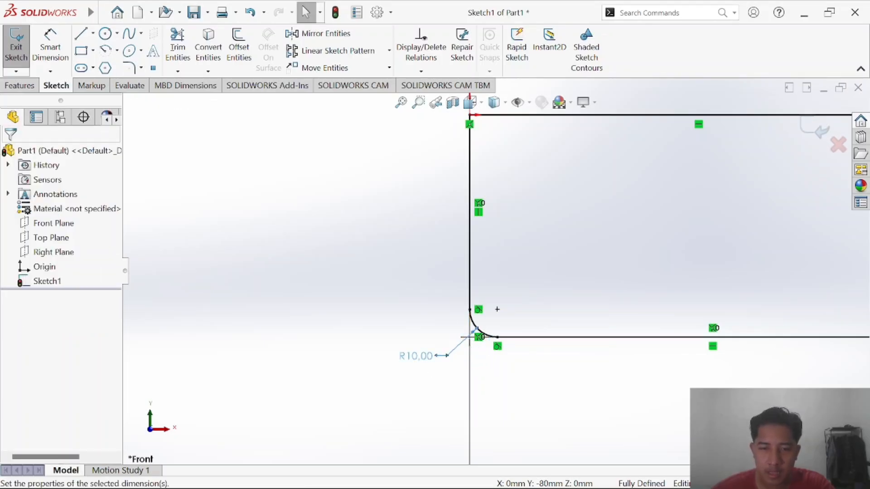
# After checking the PDF, apply a sketch fillet to the rectangle's lower-right corner and set its radius to 12 mm.
pyautogui.hotkey('alt', 'Tab')
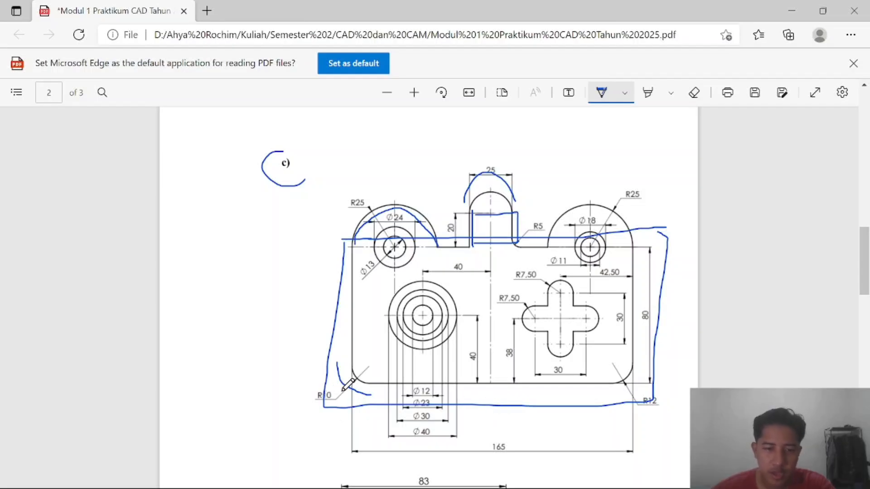
pyautogui.hotkey('alt', 'Tab')
pyautogui.scroll(3, 804, 252)
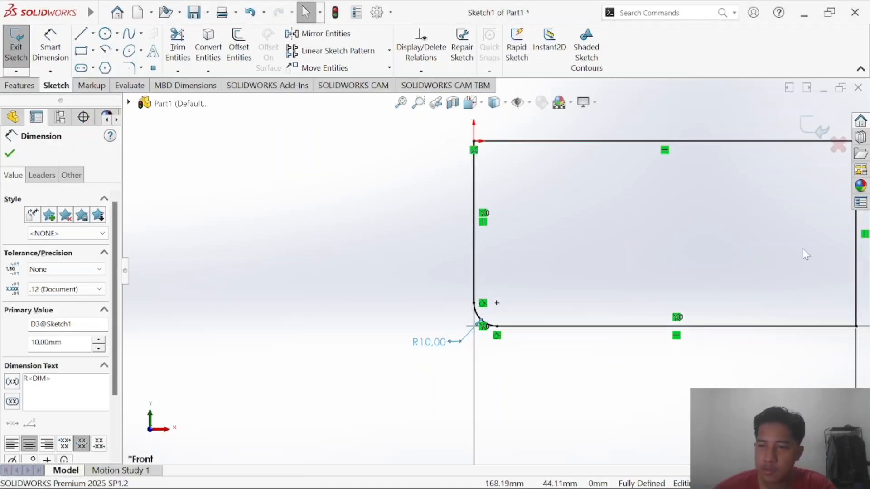
pyautogui.scroll(-5, 617, 291)
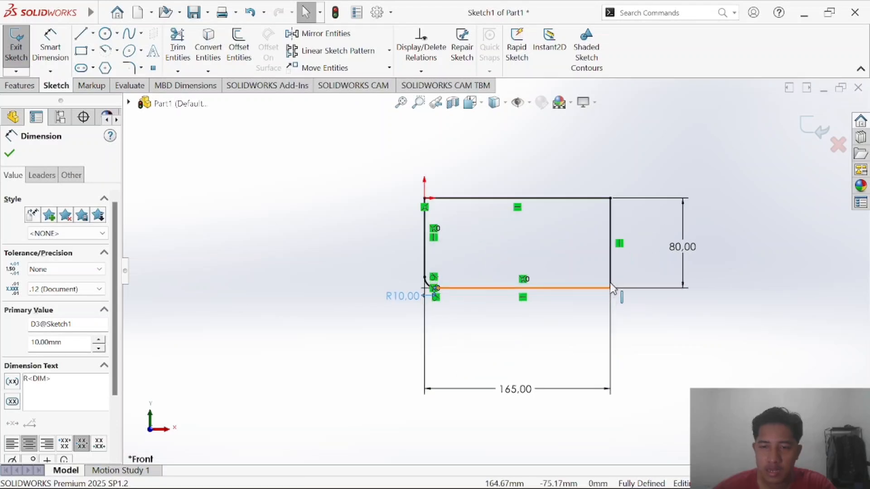
pyautogui.click(129, 69)
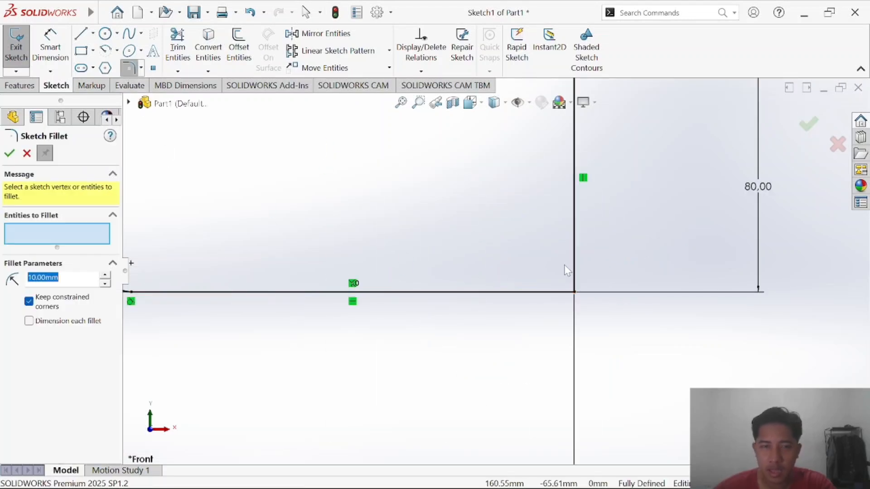
pyautogui.click(575, 298)
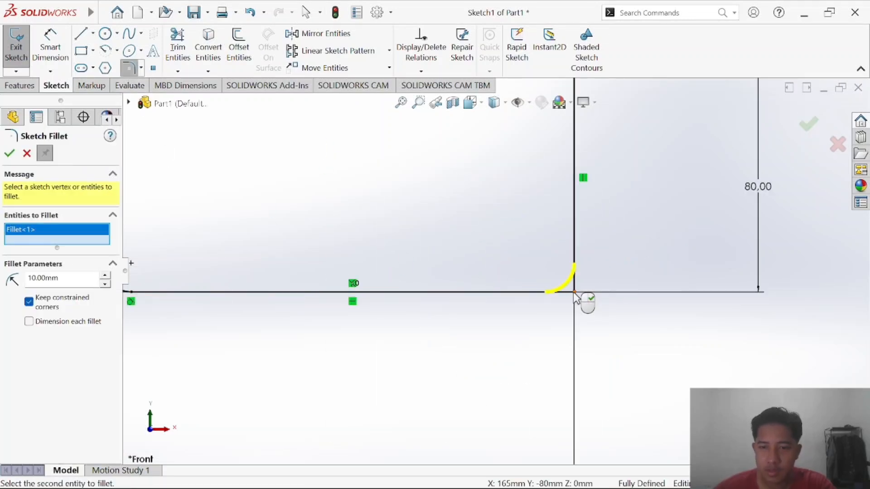
pyautogui.press('Return')
pyautogui.press('Escape')
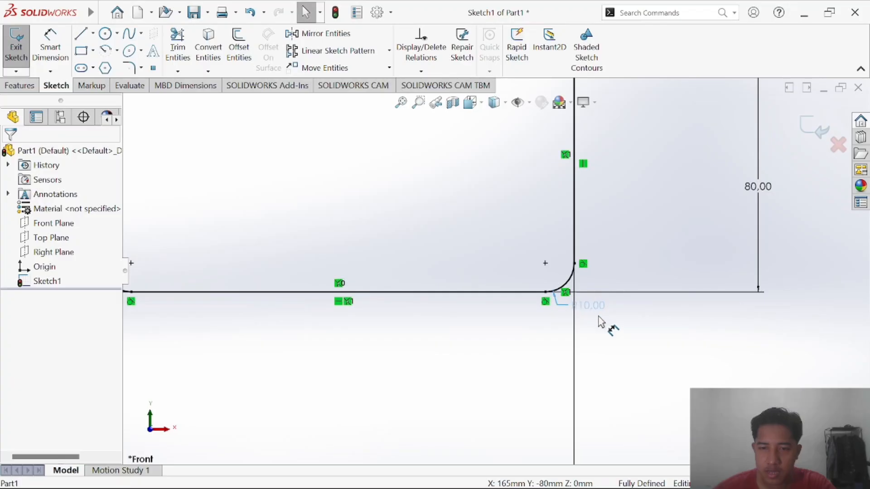
pyautogui.doubleClick(589, 306)
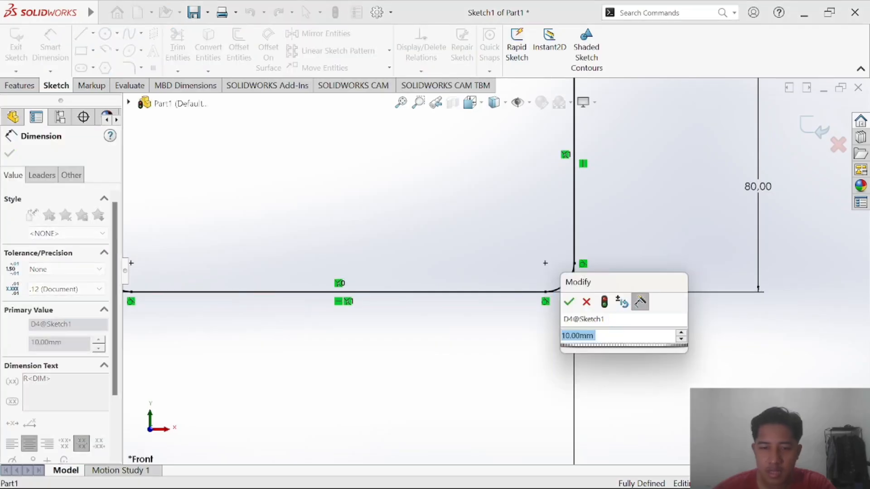
pyautogui.write('12')
pyautogui.press('Return')
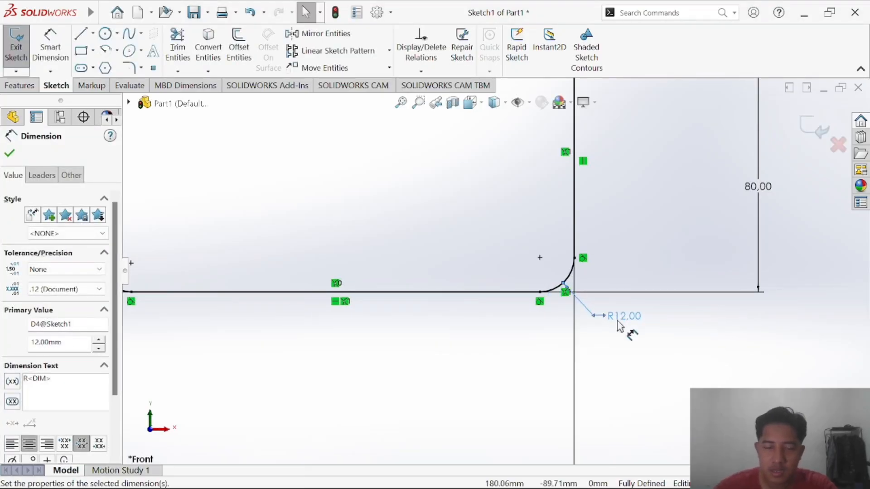
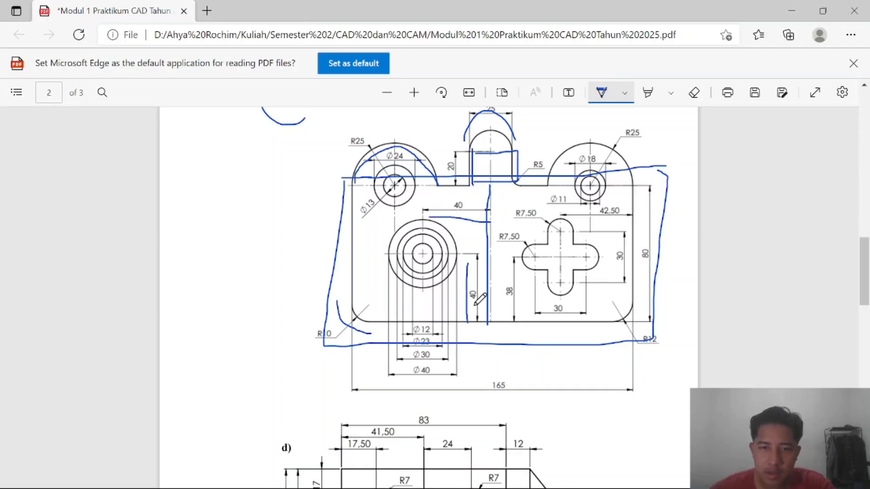
# Switch to SOLIDWORKS and, checking figure c) in the PDF, dimension the 12 mm circle's horizontal distance to the centerline as 40 mm.
pyautogui.hotkey('alt', 'Tab')
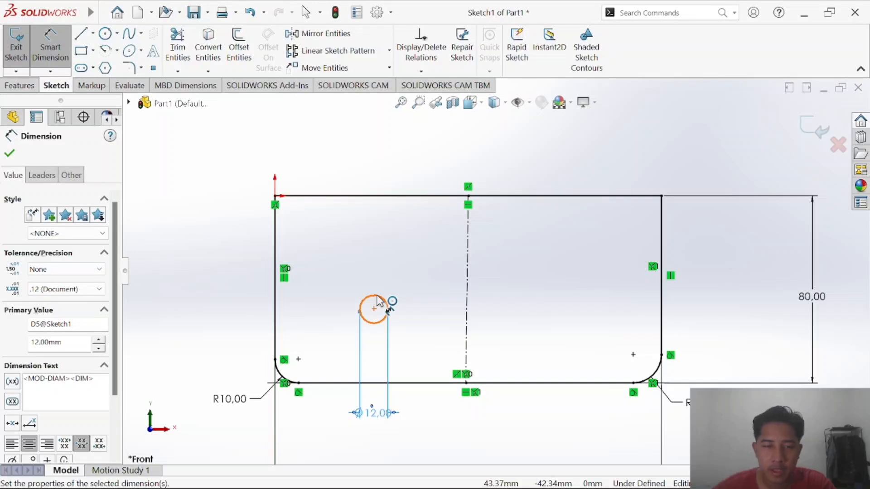
pyautogui.click(378, 300)
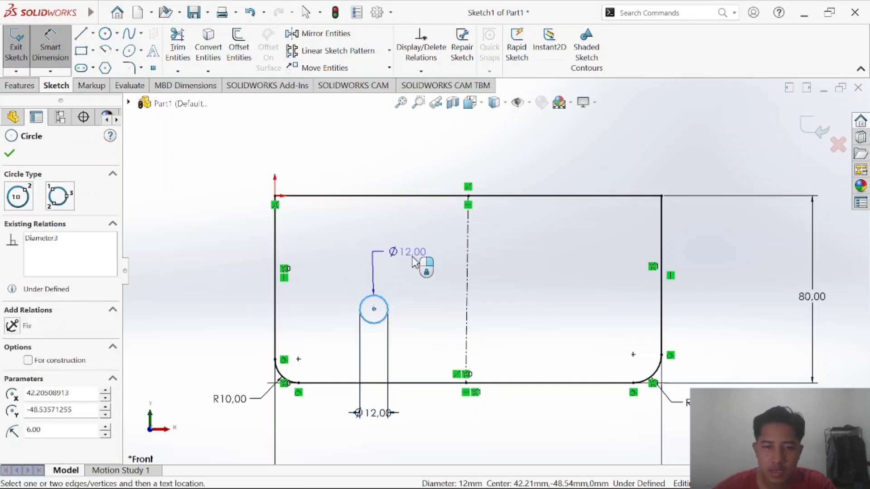
pyautogui.click(468, 271)
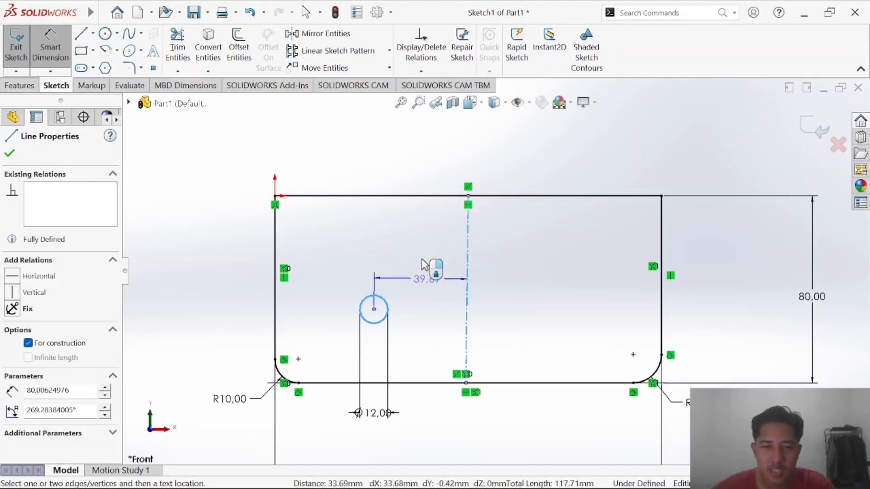
pyautogui.hotkey('alt', 'Tab')
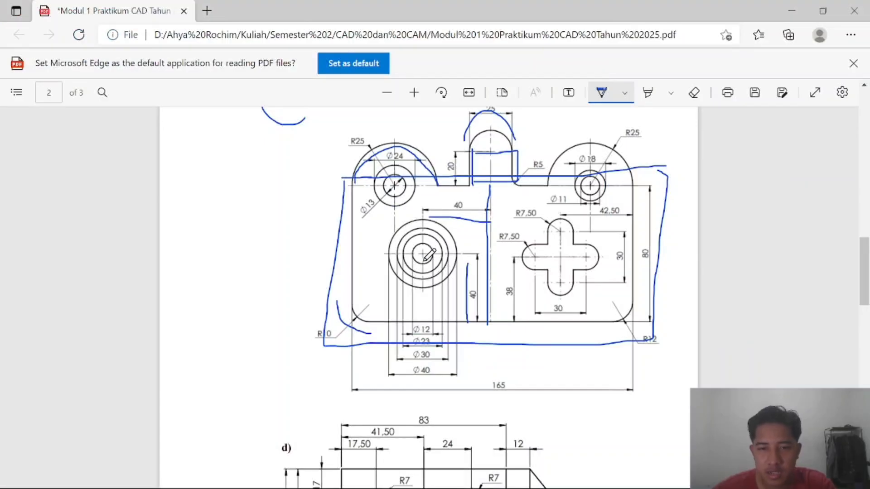
pyautogui.hotkey('alt', 'Tab')
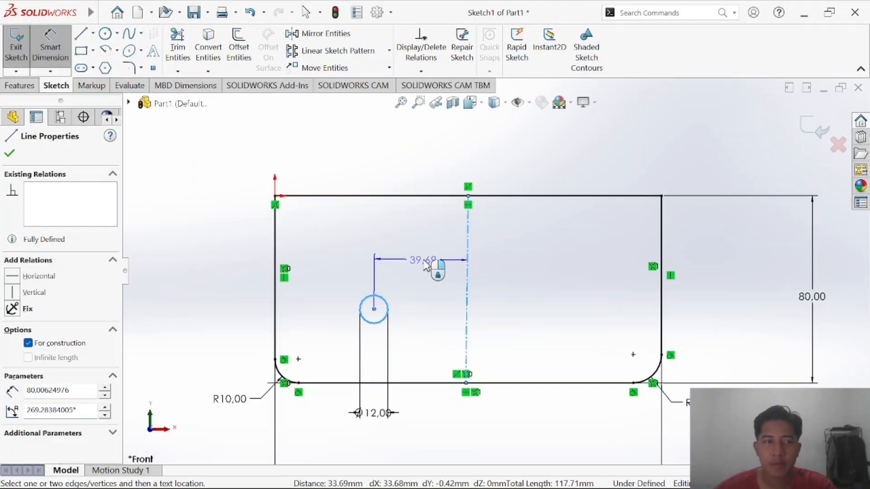
pyautogui.click(426, 266)
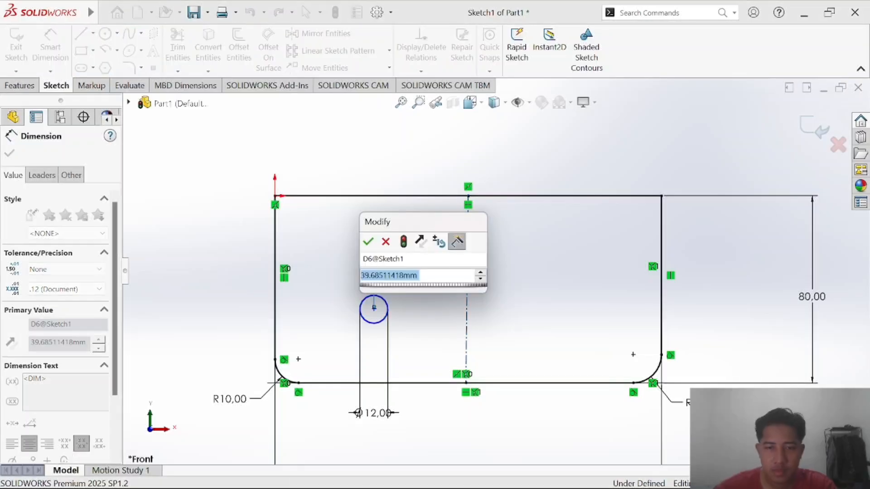
pyautogui.hotkey('alt', 'Tab')
pyautogui.hotkey('alt', 'Tab')
pyautogui.write('40')
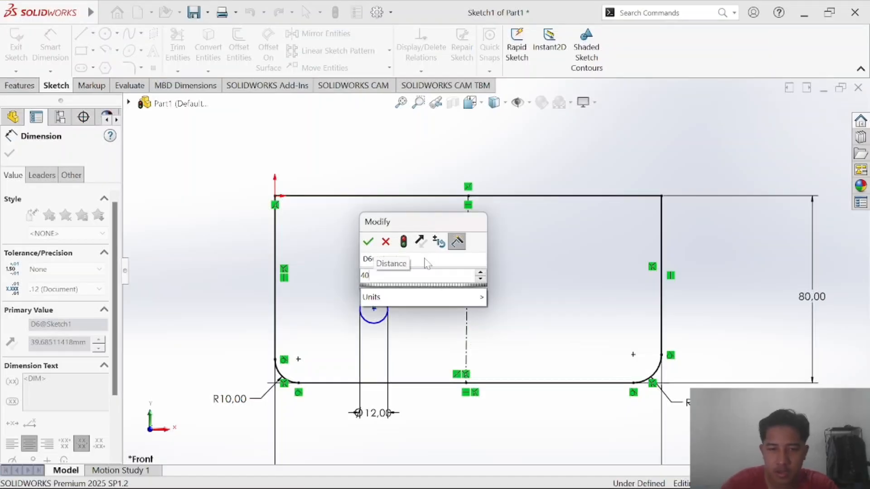
pyautogui.press('Return')
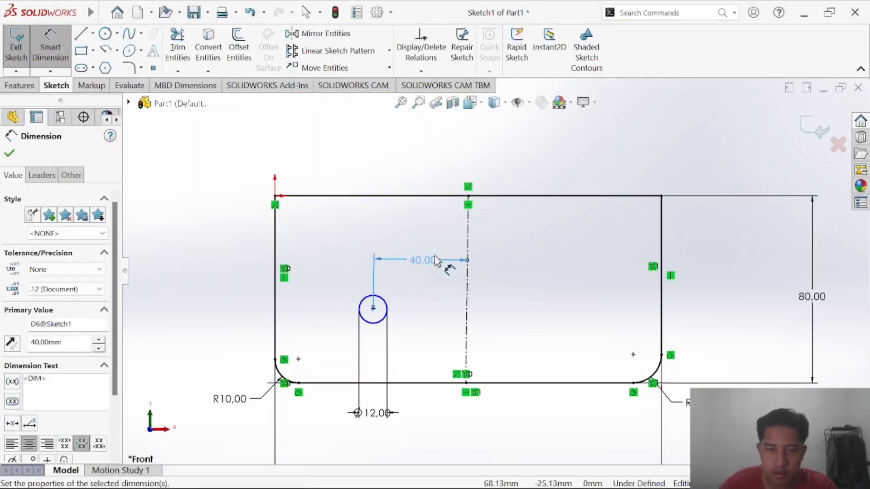
# Dimension the 12 mm circle's centre 40 mm above the rectangle's lower edge.
pyautogui.click(385, 320)
pyautogui.click(436, 383)
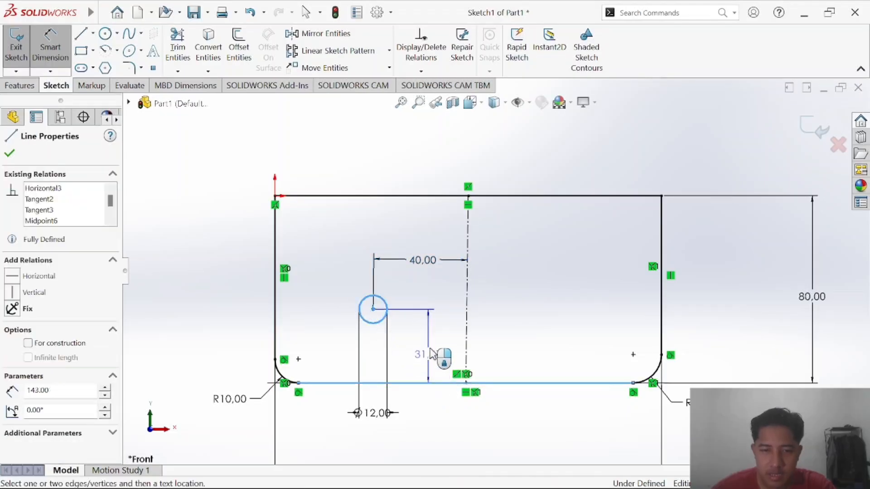
pyautogui.click(447, 345)
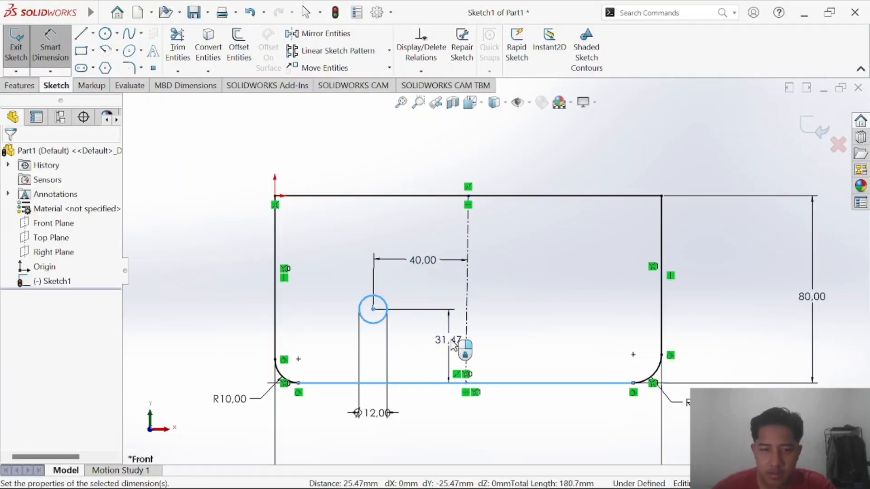
pyautogui.write('40')
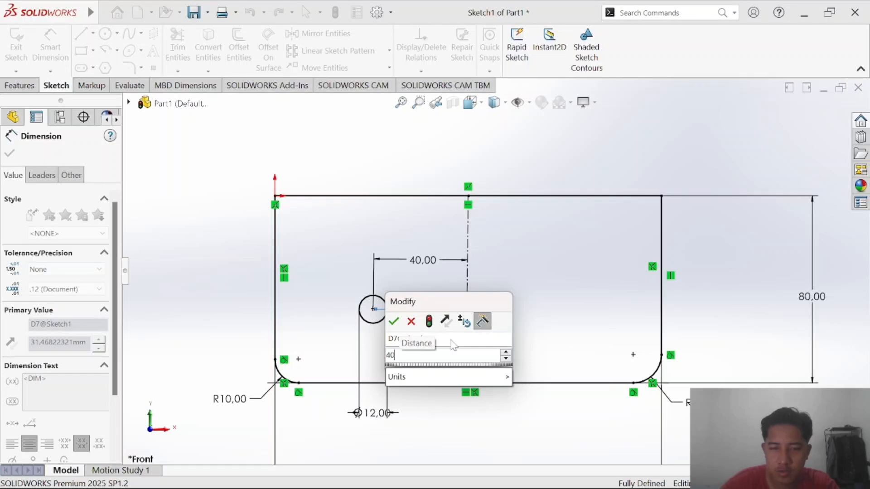
pyautogui.press('Return')
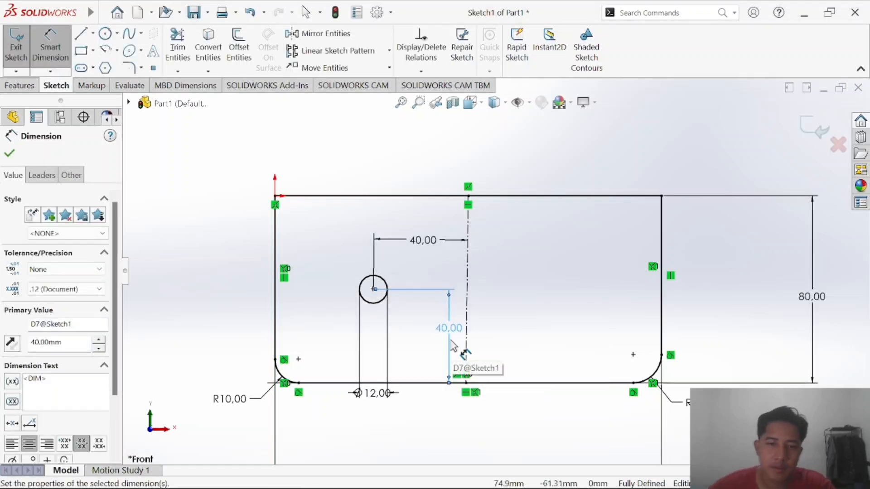
# Check the concentric circles in the PDF and sketch a circle of about 11 mm radius around the 12 mm circle in SOLIDWORKS.
pyautogui.hotkey('alt', 'Tab')
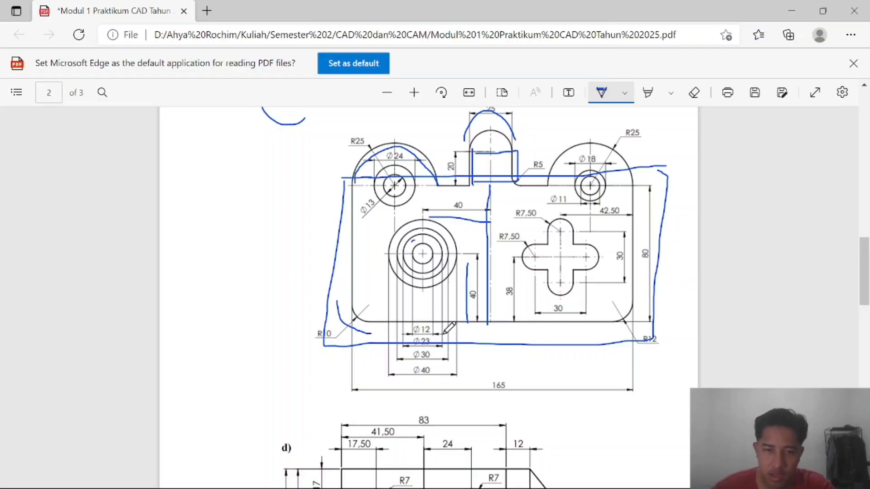
pyautogui.hotkey('alt', 'Tab')
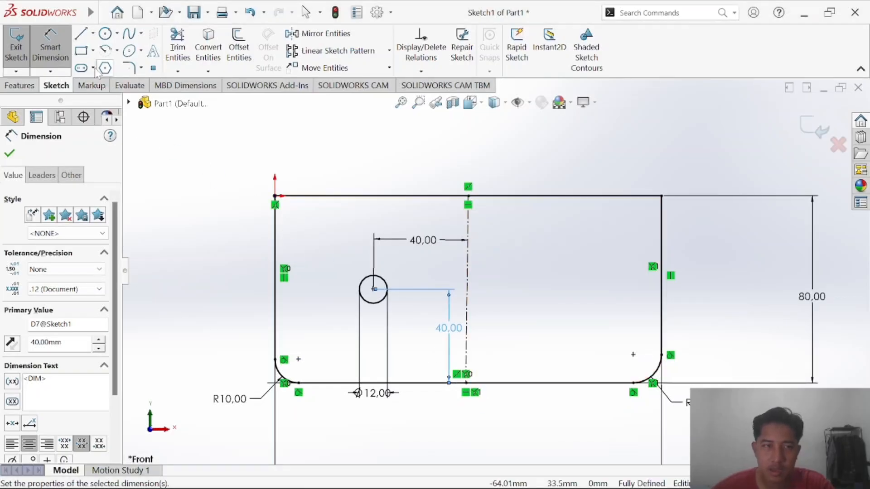
pyautogui.click(105, 34)
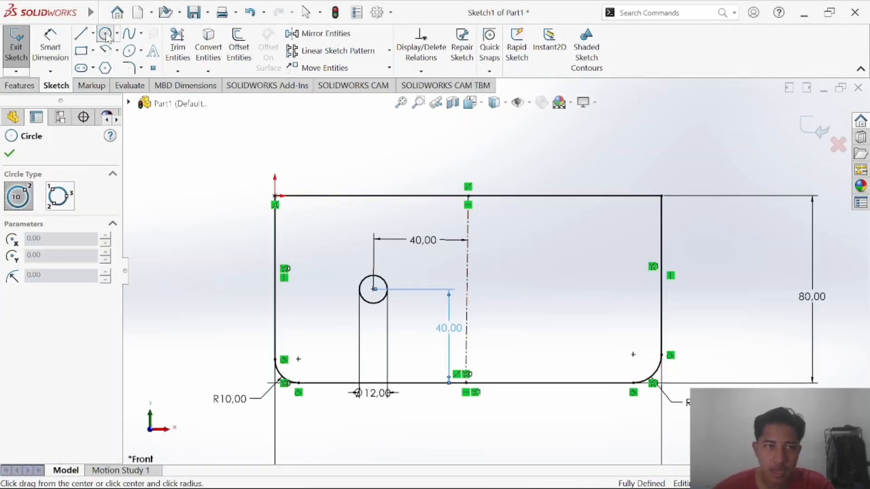
pyautogui.hotkey('alt', 'Tab')
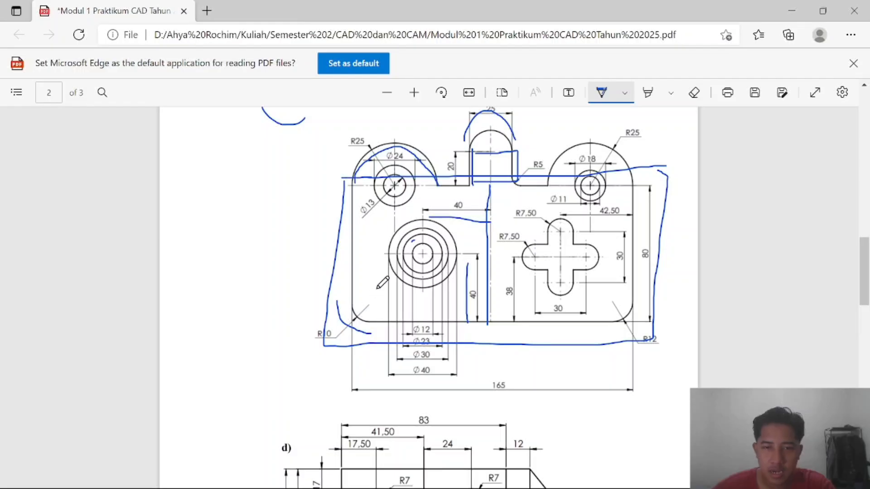
pyautogui.hotkey('alt', 'Tab')
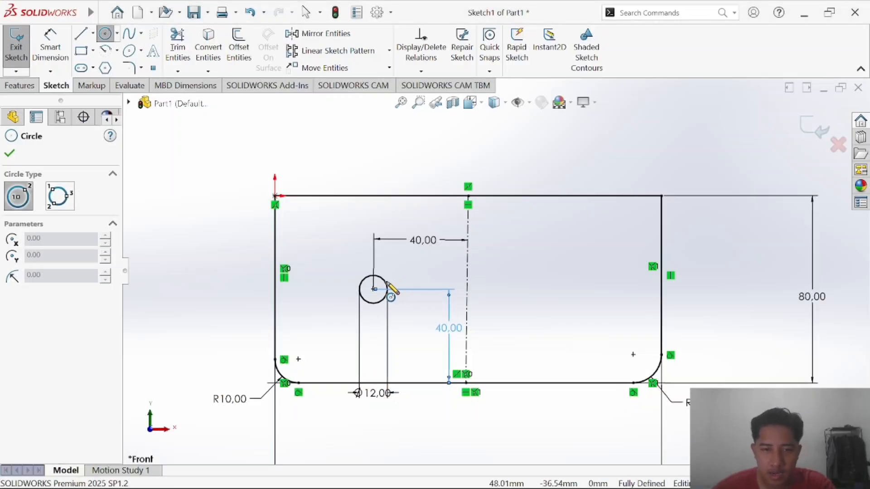
pyautogui.scroll(-4, 388, 291)
pyautogui.scroll(-2, 387, 299)
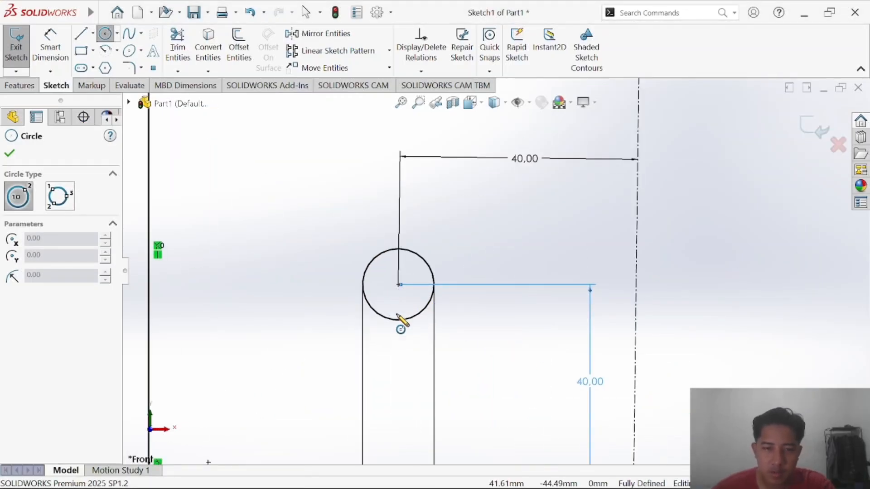
pyautogui.click(398, 285)
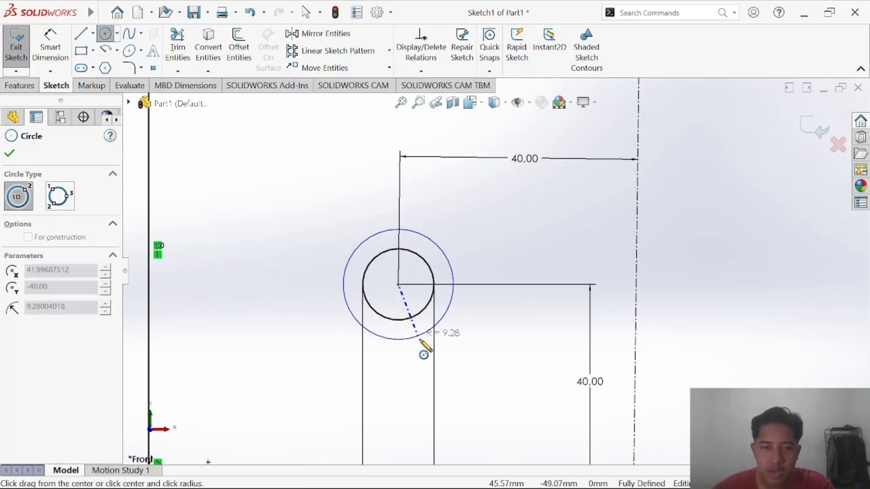
pyautogui.click(426, 358)
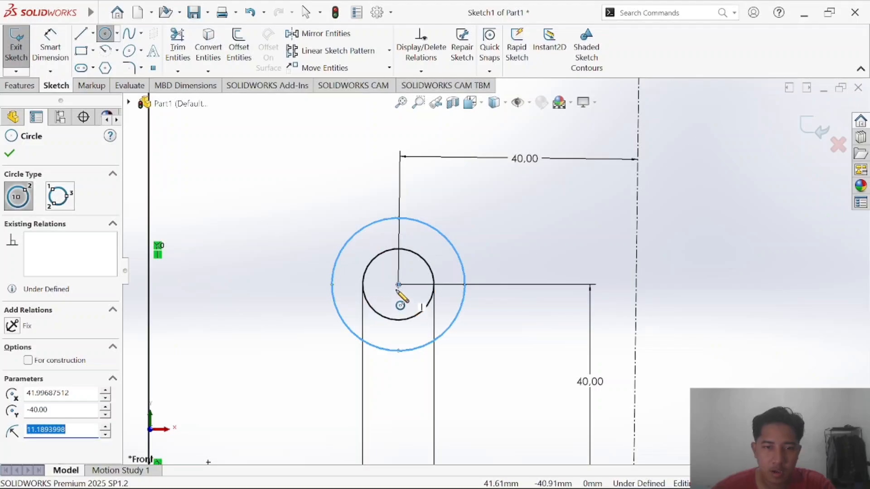
# Sketch two more circles on the same centre, with radii of about 16 mm and 23 mm.
pyautogui.hotkey('alt', 'Tab')
pyautogui.hotkey('alt', 'Tab')
pyautogui.scroll(-2, 406, 297)
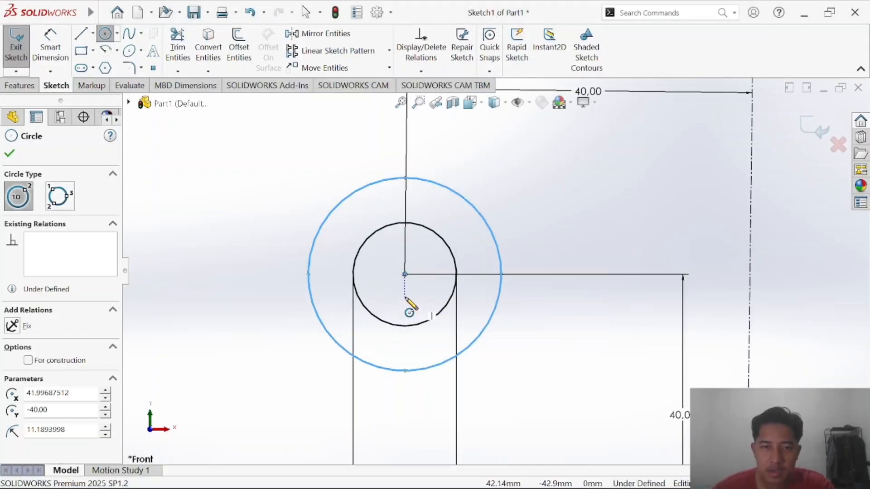
pyautogui.scroll(6, 405, 295)
pyautogui.scroll(-1, 450, 292)
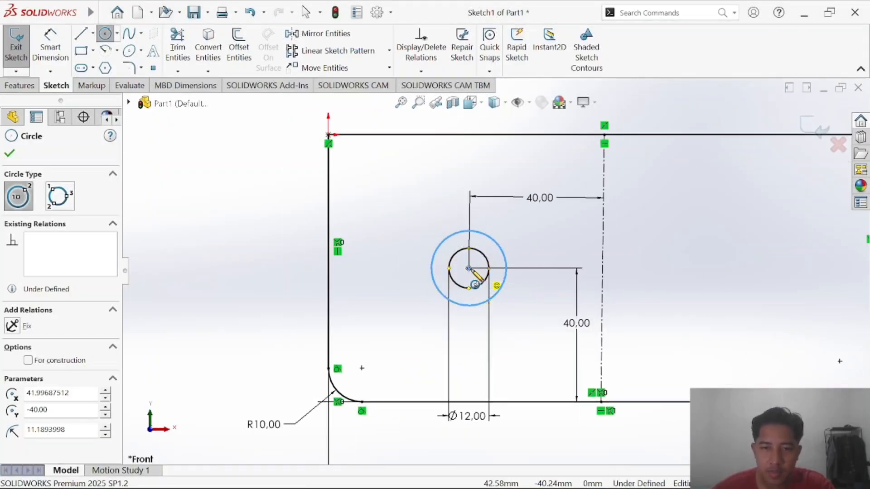
pyautogui.click(469, 269)
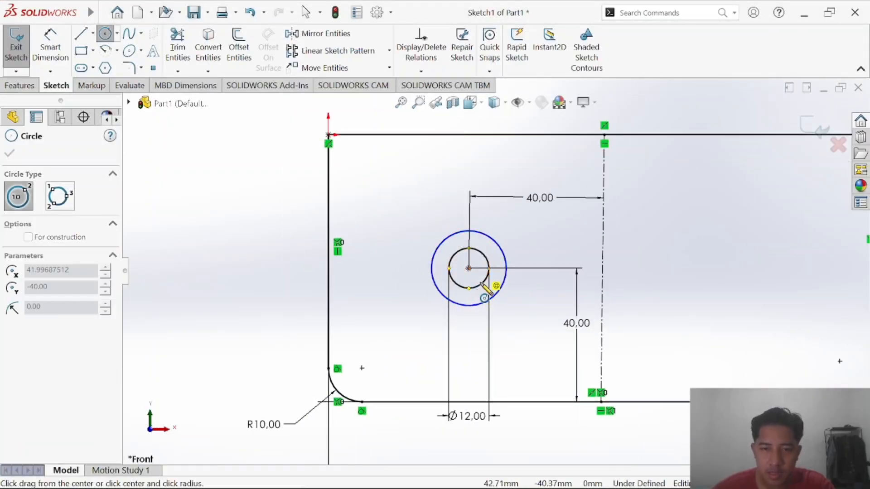
pyautogui.click(491, 316)
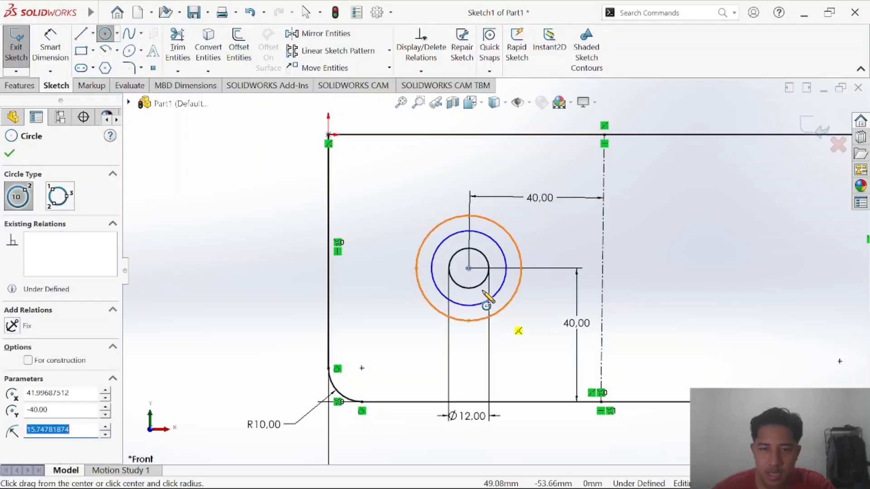
pyautogui.click(469, 269)
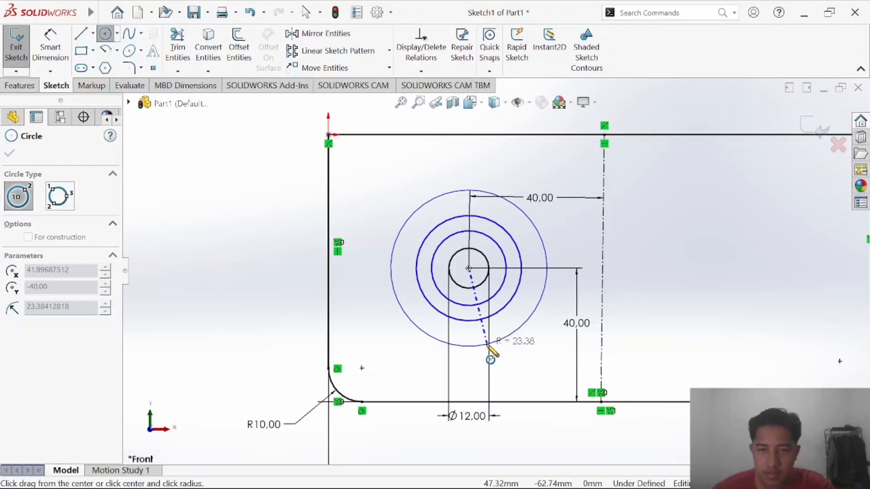
pyautogui.click(485, 345)
# Dimension the second-smallest concentric circle to a 23 mm diameter, placing the dimension below the 12 mm one.
pyautogui.click(50, 47)
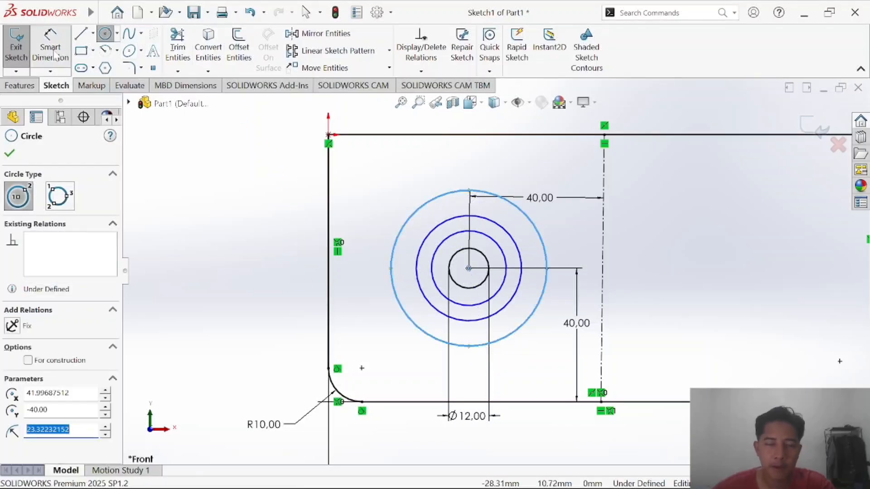
pyautogui.click(480, 306)
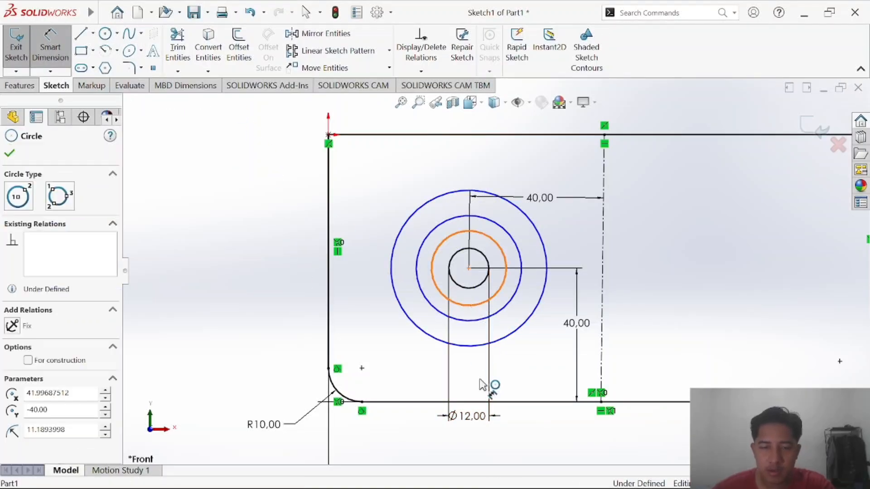
pyautogui.click(472, 445)
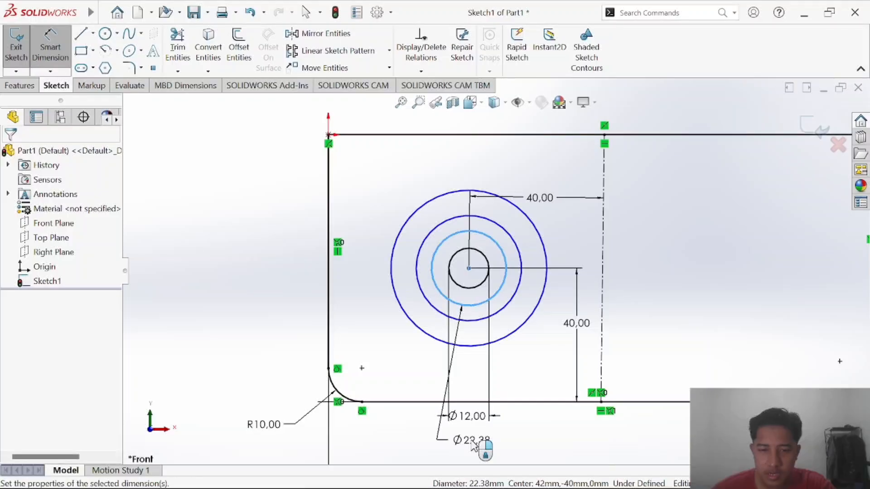
pyautogui.write('23')
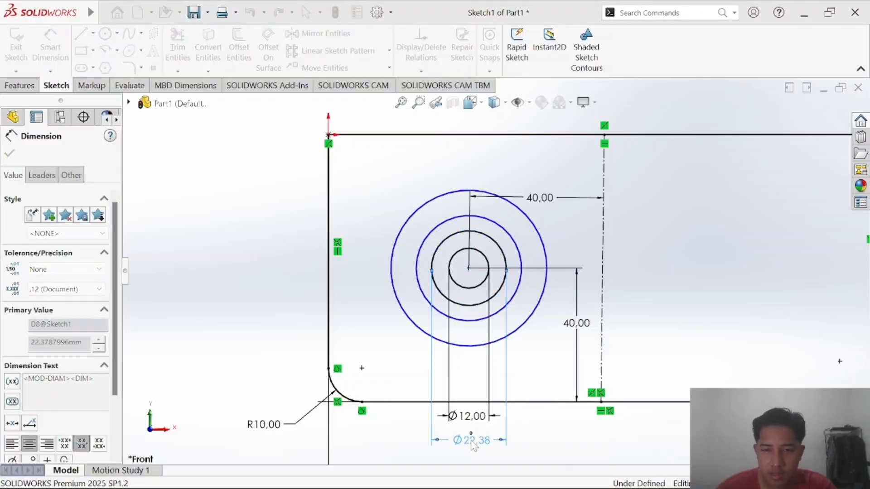
pyautogui.press('Return')
# Check the next diameter in the PDF and dimension the third concentric circle to 30 mm in SOLIDWORKS, below the 23 mm dimension.
pyautogui.hotkey('alt', 'Tab')
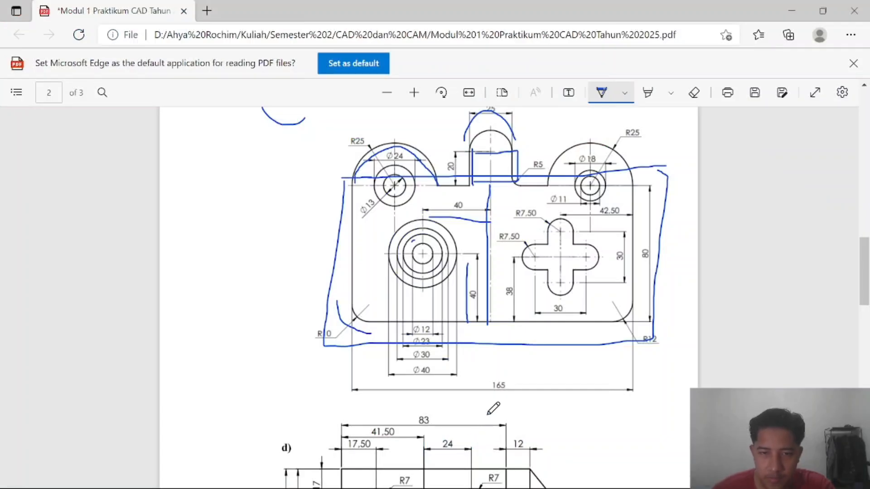
pyautogui.hotkey('alt', 'Tab')
pyautogui.hotkey('alt', 'Tab')
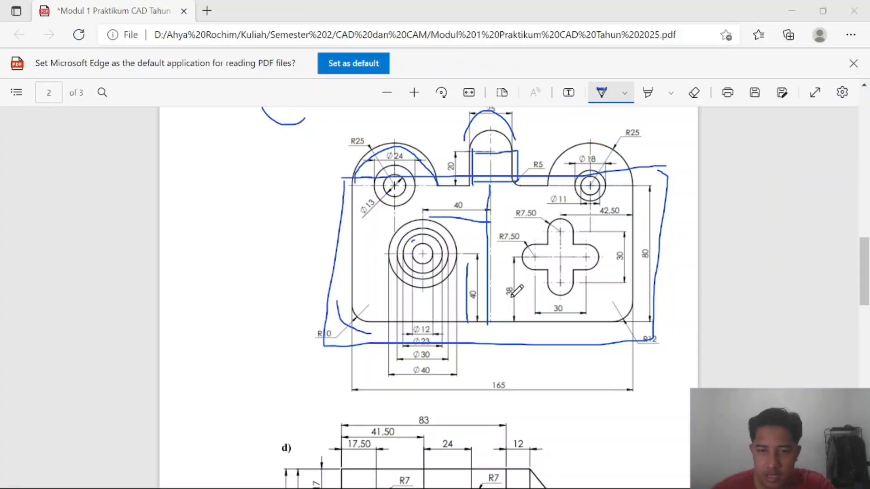
pyautogui.hotkey('alt', 'Tab')
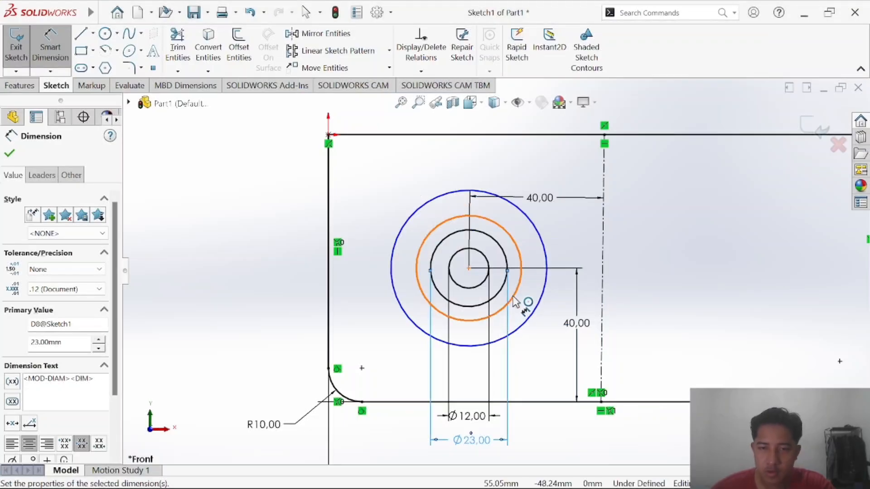
pyautogui.click(514, 300)
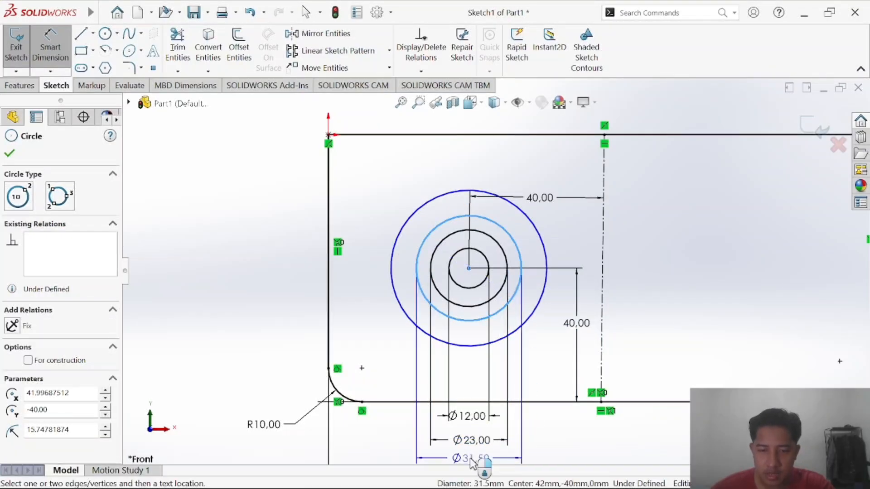
pyautogui.click(472, 463)
pyautogui.write('30')
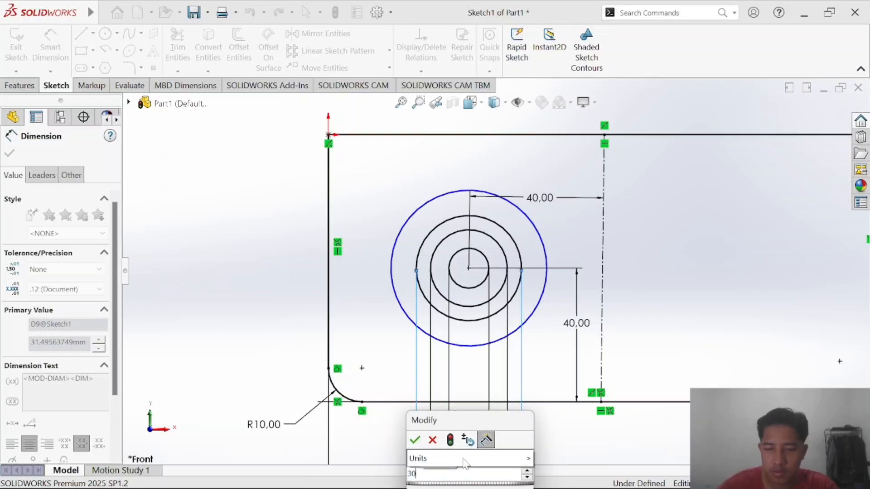
pyautogui.press('Return')
# Check the largest circle's diameter in the PDF and dimension the outermost concentric circle to 40 mm in SOLIDWORKS, below the 30 mm dimension.
pyautogui.hotkey('alt', 'Tab')
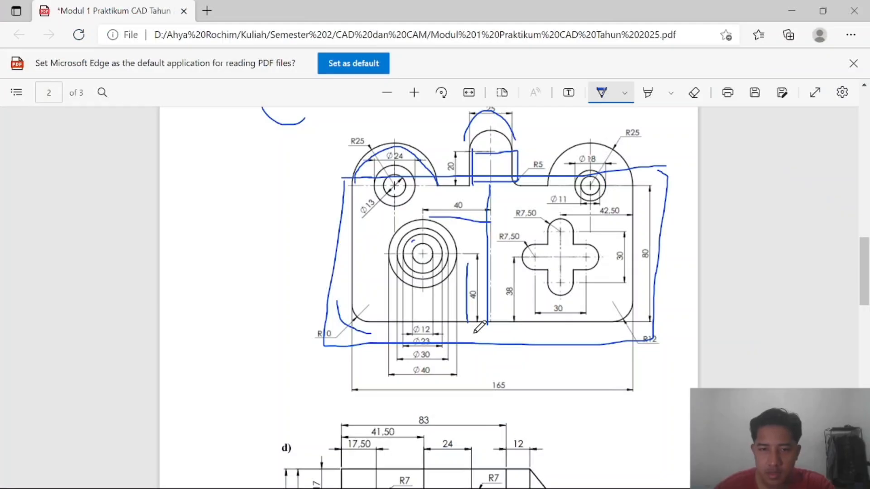
pyautogui.hotkey('alt', 'Tab')
pyautogui.scroll(-2, 431, 377)
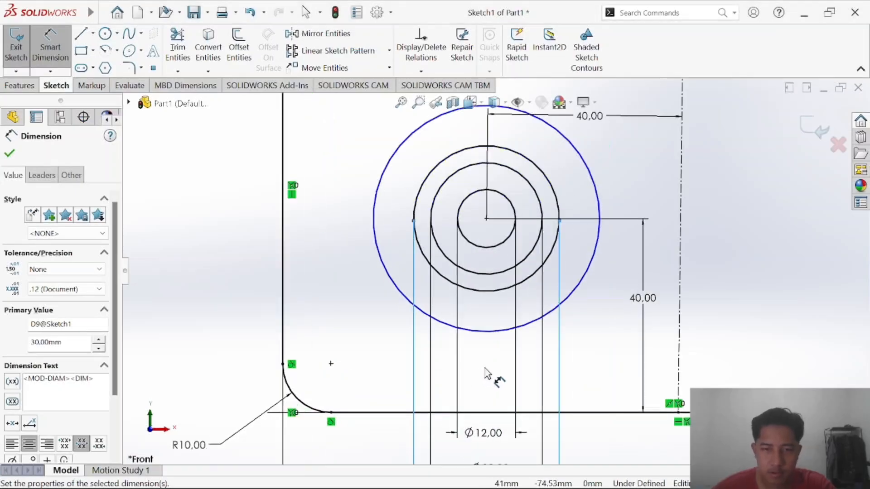
pyautogui.scroll(3, 488, 363)
pyautogui.click(544, 292)
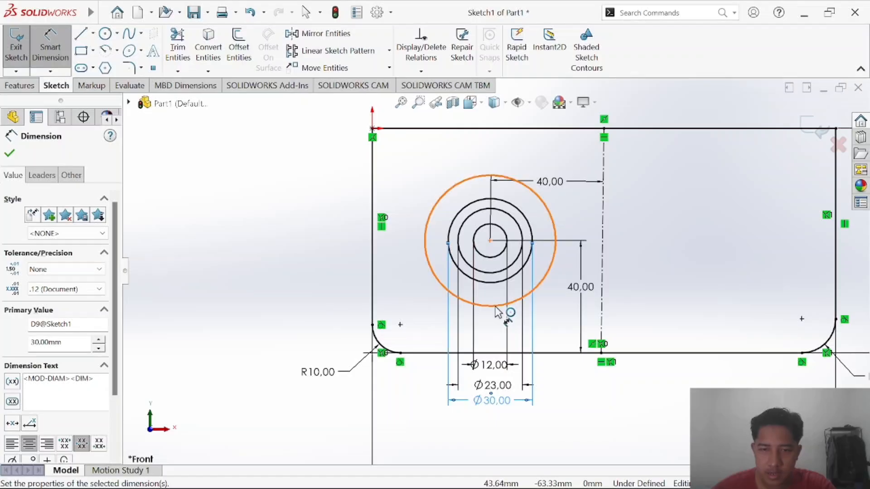
pyautogui.click(495, 420)
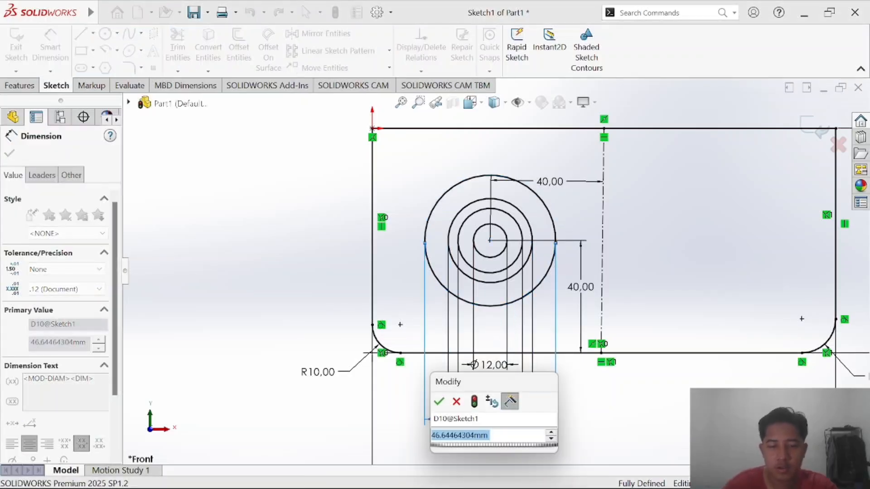
pyautogui.write('40')
pyautogui.press('Return')
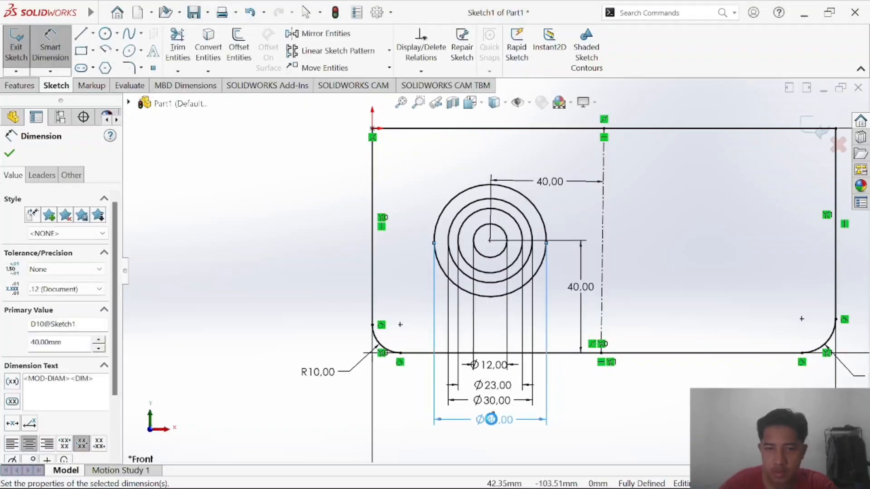
# In the PDF, ink around the concentric circles and the cross-shaped cutout, and outline the cutout as two crossing rectangles.
pyautogui.hotkey('alt', 'Tab')
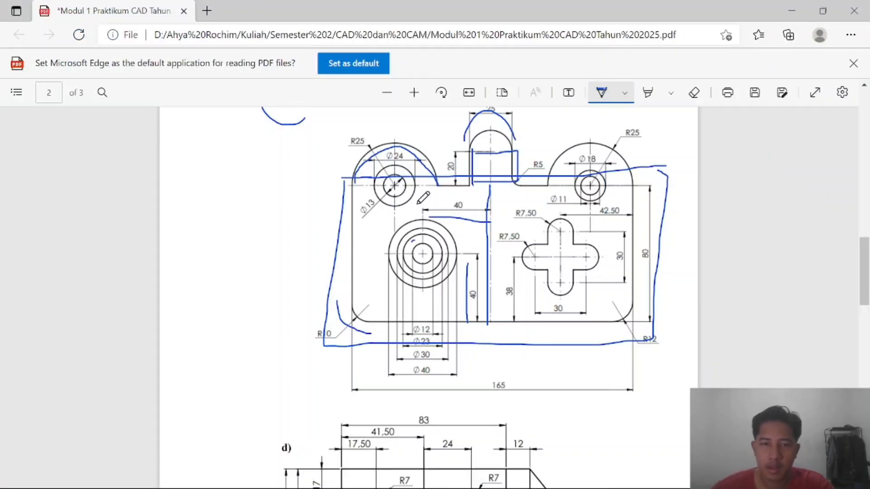
pyautogui.moveTo(447, 282); pyautogui.dragTo(419, 212)
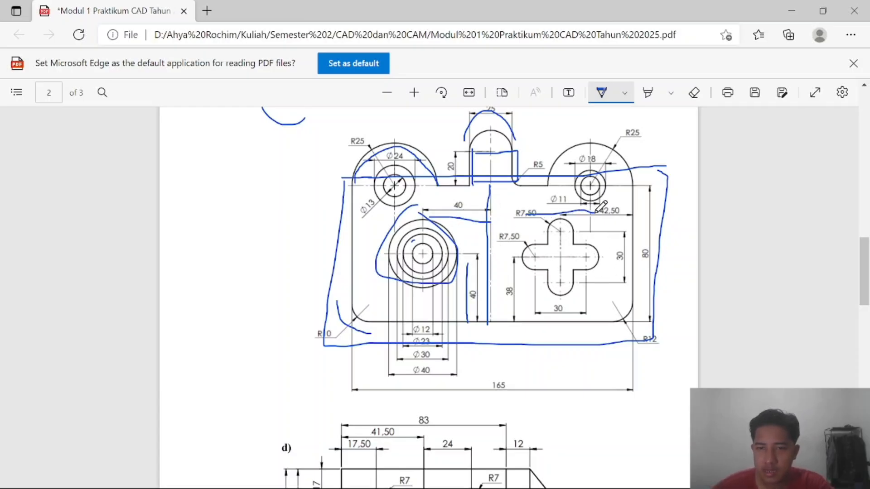
pyautogui.moveTo(596, 213); pyautogui.dragTo(588, 280)
pyautogui.moveTo(527, 218); pyautogui.dragTo(530, 214)
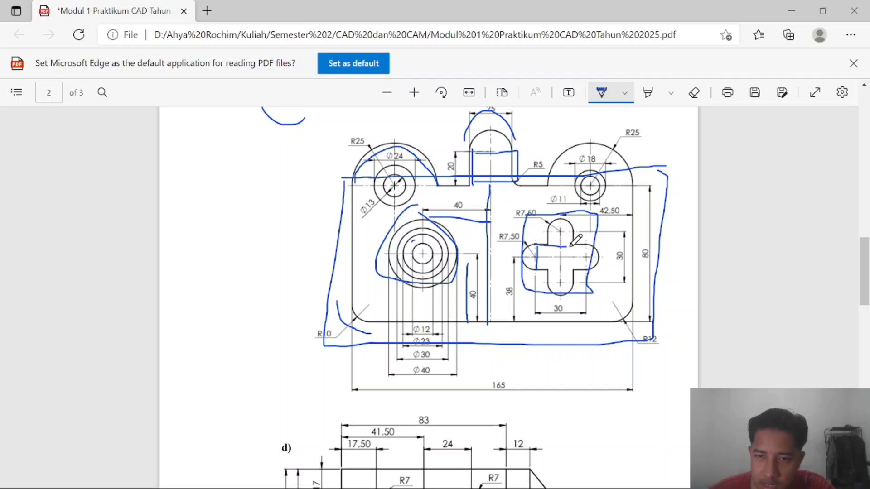
pyautogui.moveTo(589, 267); pyautogui.dragTo(590, 272)
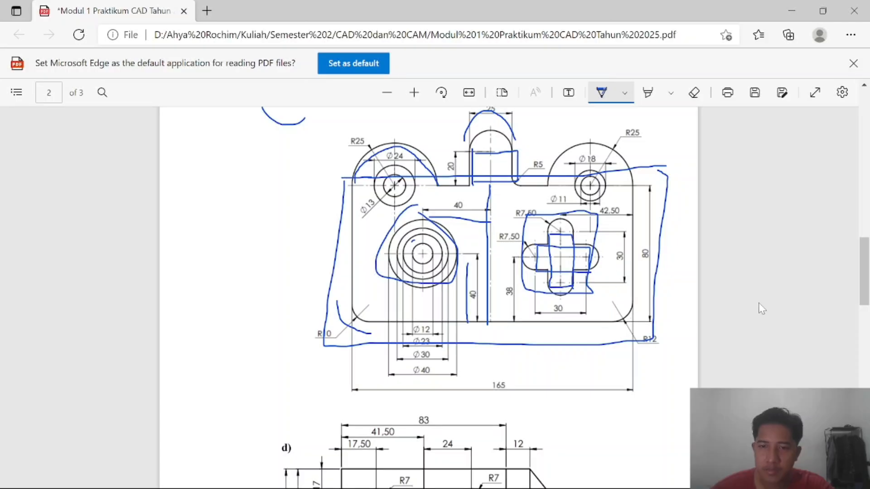
pyautogui.hotkey('alt', 'Tab')
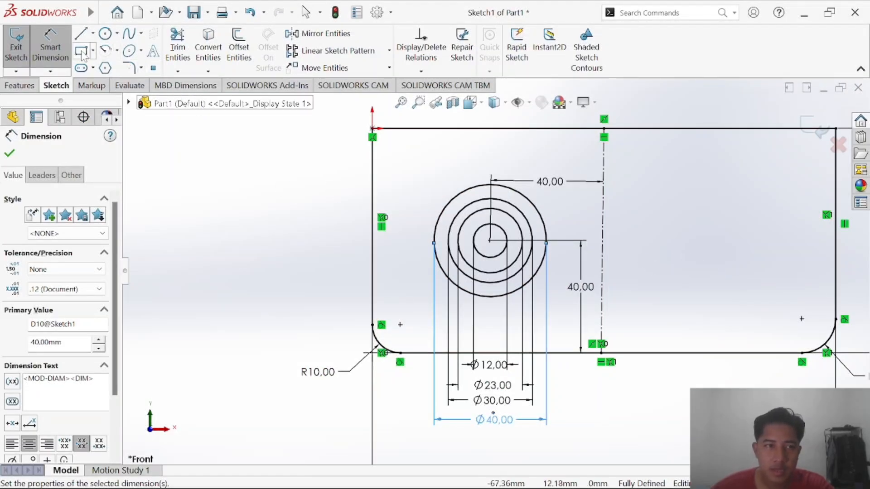
pyautogui.click(82, 51)
pyautogui.scroll(1, 752, 258)
pyautogui.scroll(-2, 784, 258)
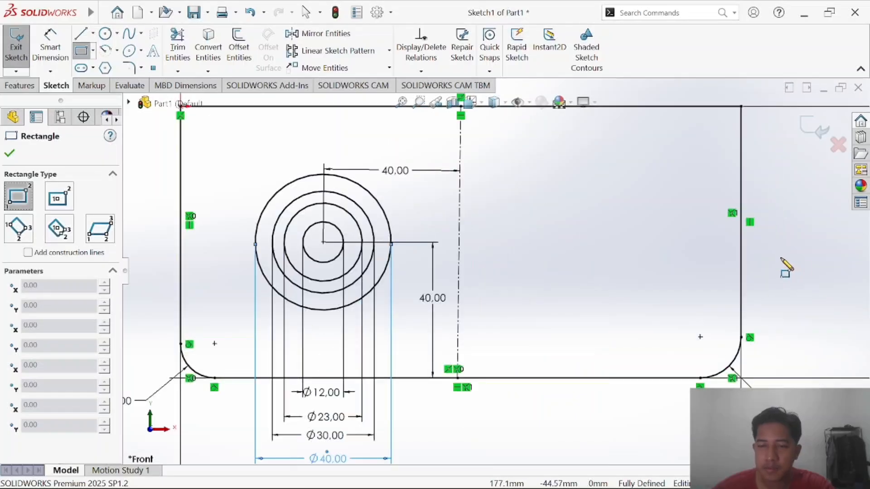
pyautogui.click(610, 234)
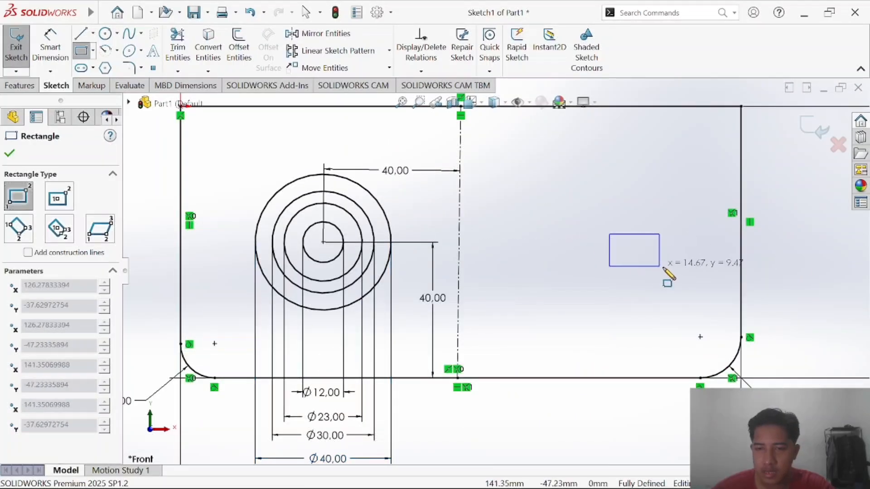
pyautogui.click(697, 271)
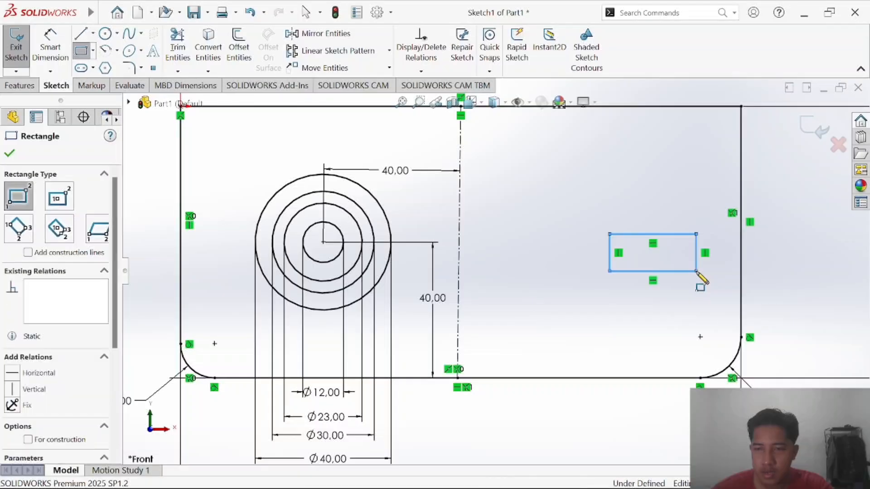
pyautogui.click(93, 52)
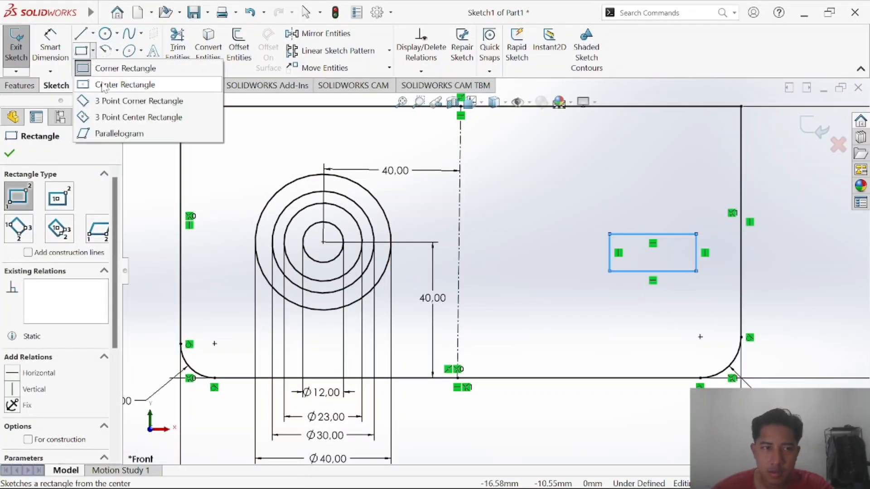
pyautogui.click(86, 70)
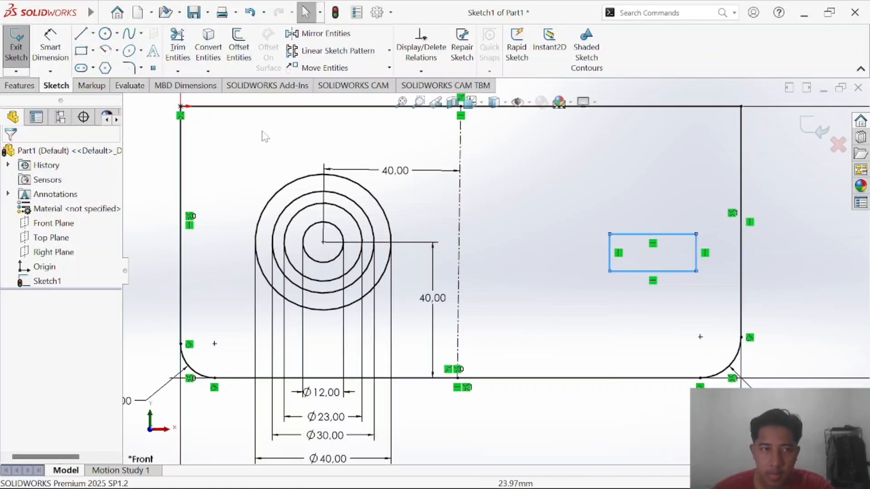
pyautogui.hotkey('ctrl', 'z')
# Check the cross cutout in the PDF and sketch two crossing center rectangles on one centre in SOLIDWORKS, about 32.5 mm wide and 34 mm tall.
pyautogui.hotkey('alt', 'Tab')
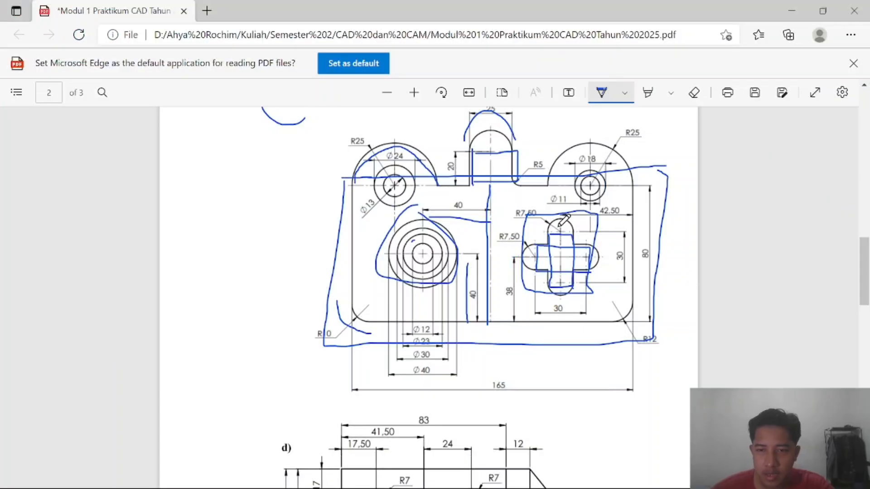
pyautogui.hotkey('alt', 'Tab')
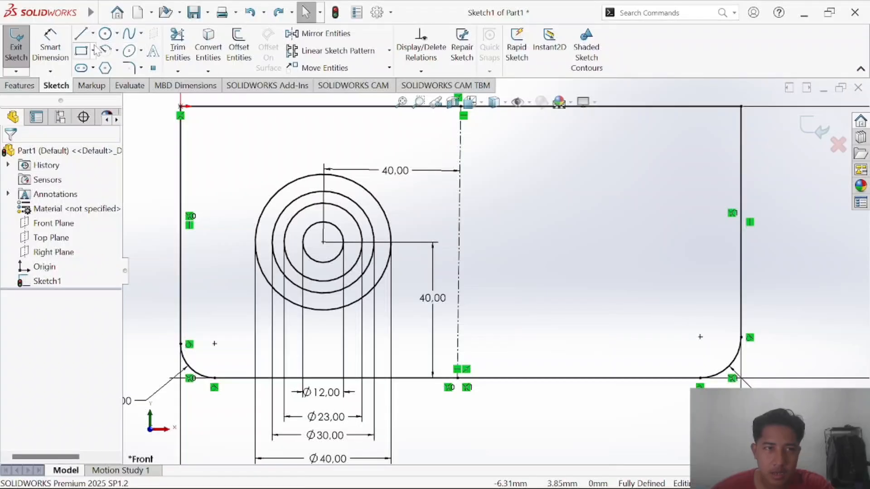
pyautogui.click(94, 47)
pyautogui.moveTo(93, 49)
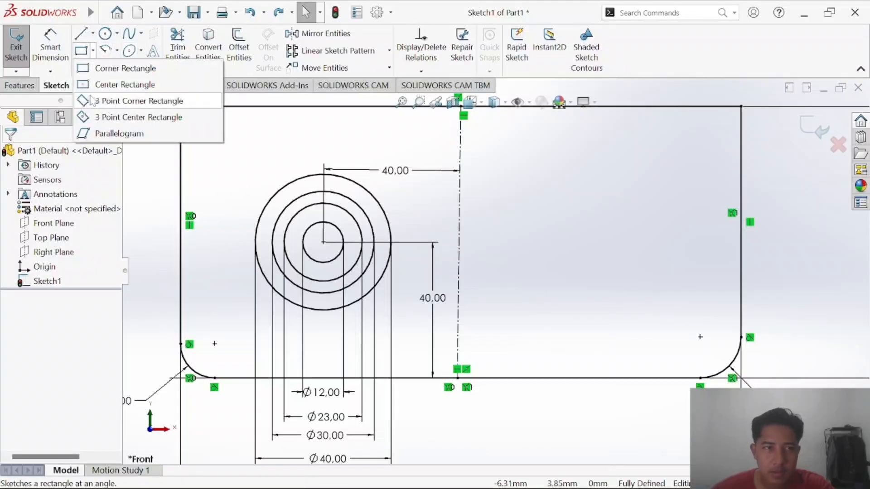
pyautogui.click(99, 86)
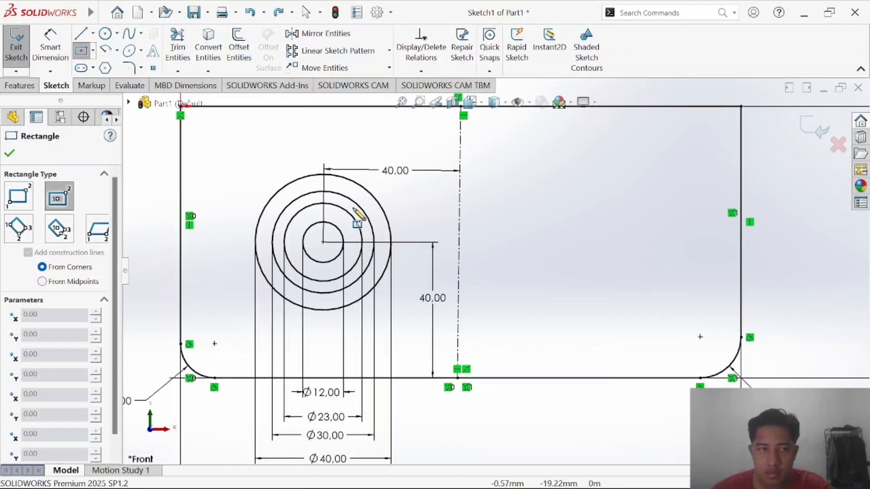
pyautogui.click(625, 255)
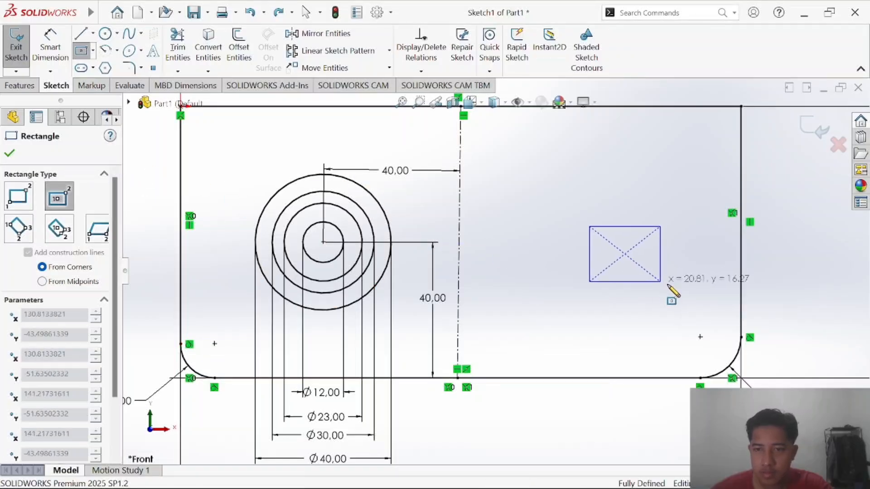
pyautogui.click(684, 284)
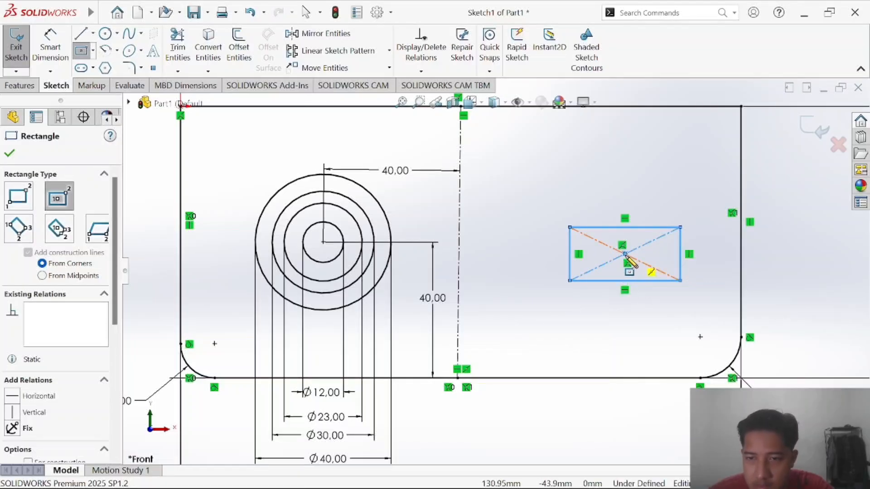
pyautogui.click(625, 255)
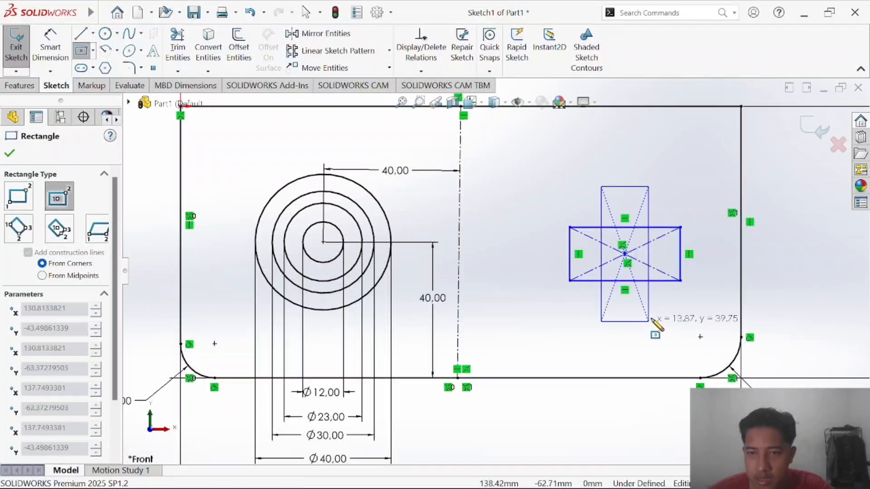
pyautogui.click(647, 312)
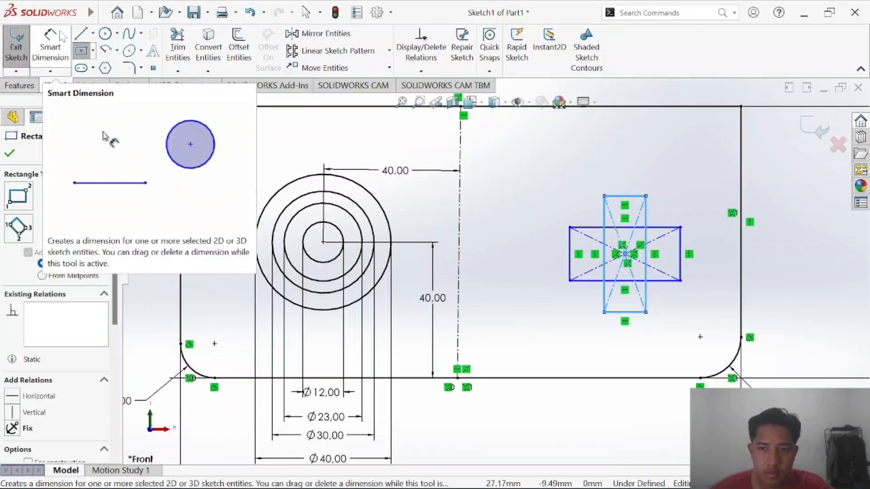
# Check the cross cutout's dimensions in the PDF and dimension the upright rectangle's height to 30 mm in SOLIDWORKS, placed beside its right edge.
pyautogui.hotkey('alt', 'Tab')
pyautogui.hotkey('alt', 'Tab')
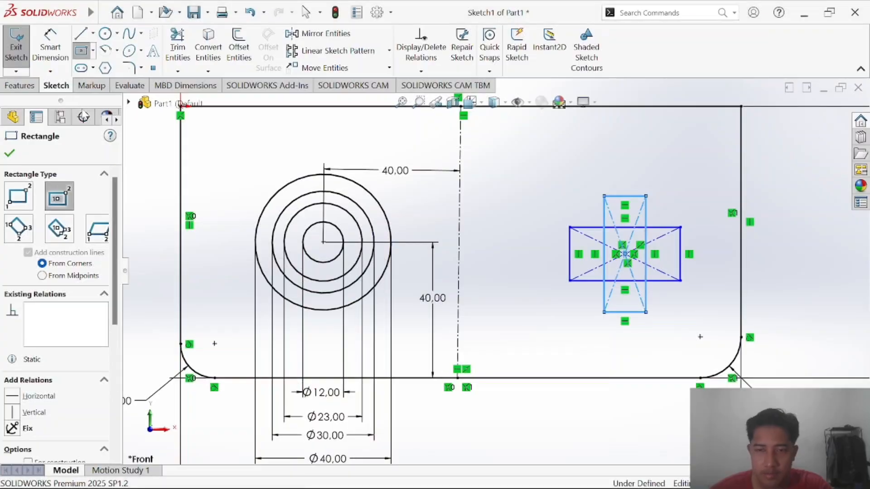
pyautogui.click(50, 45)
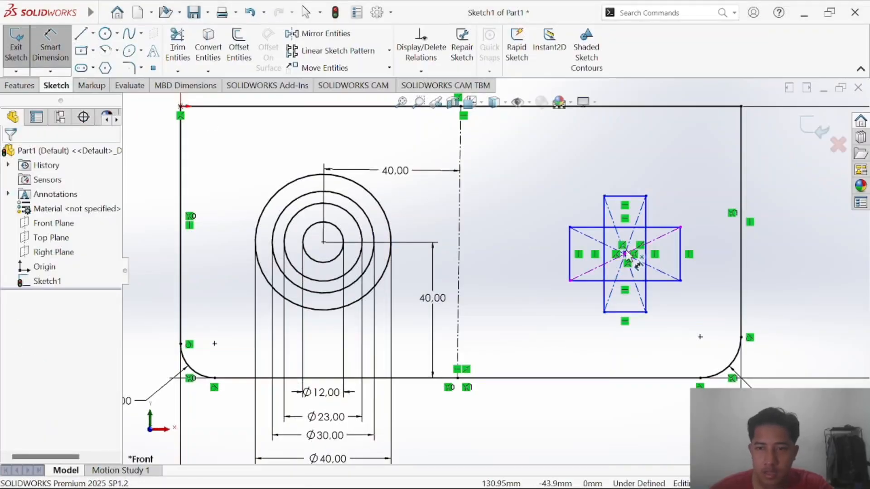
pyautogui.hotkey('alt', 'Tab')
pyautogui.hotkey('alt', 'Tab')
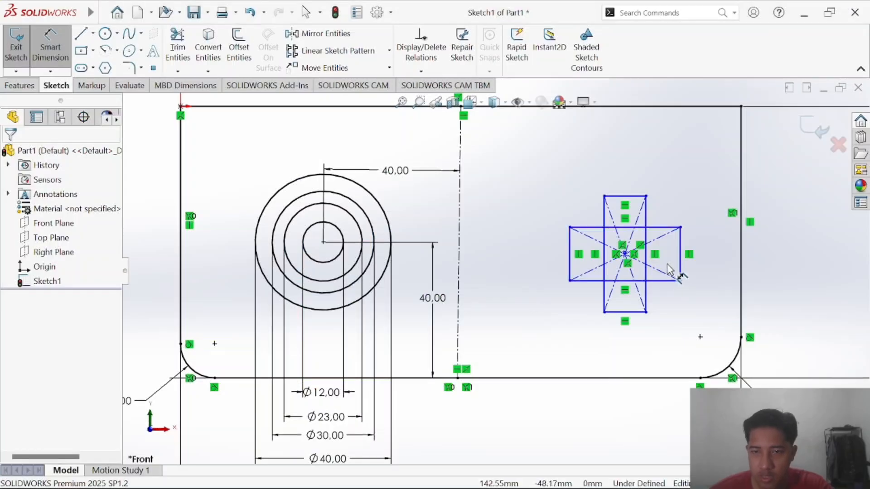
pyautogui.hotkey('alt', 'Tab')
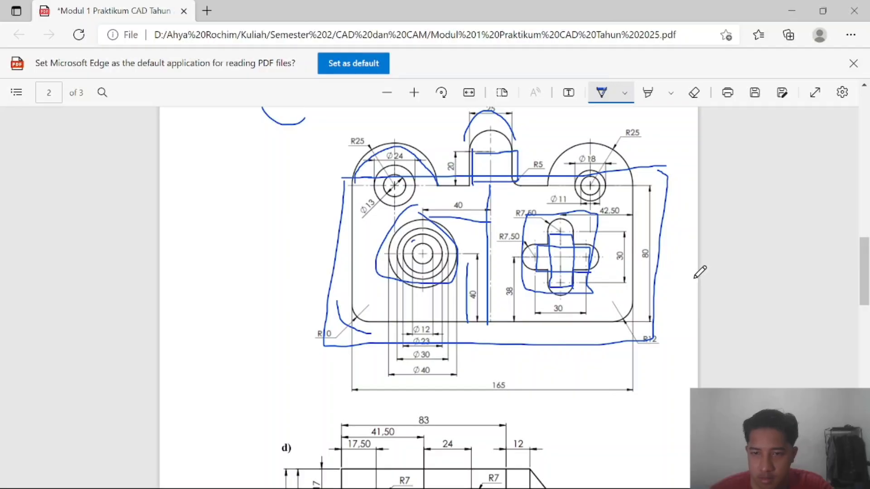
pyautogui.hotkey('alt', 'Tab')
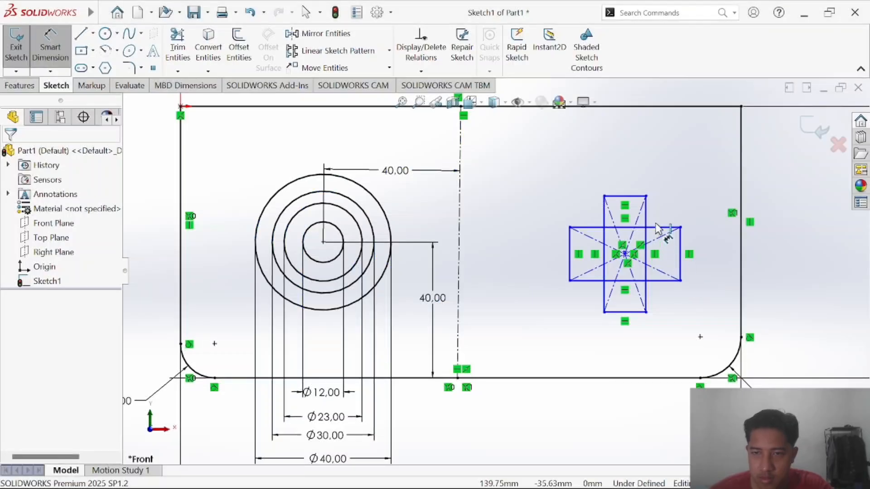
pyautogui.click(646, 247)
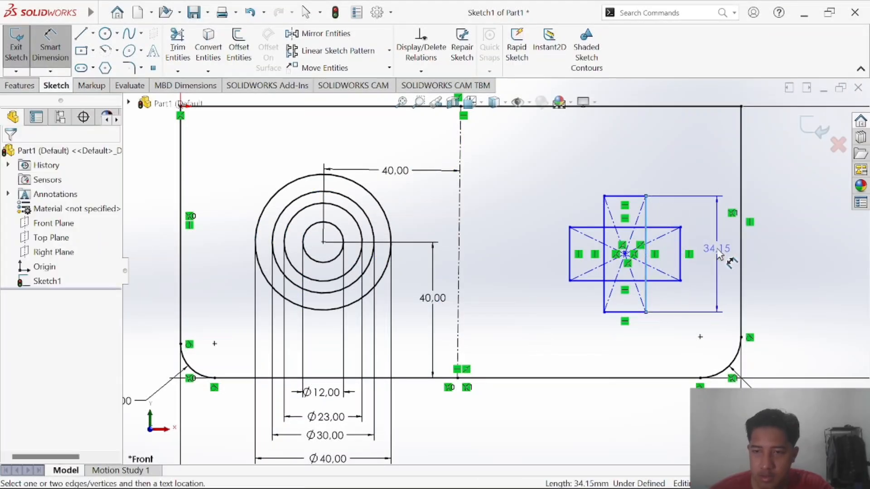
pyautogui.click(721, 255)
pyautogui.write('30')
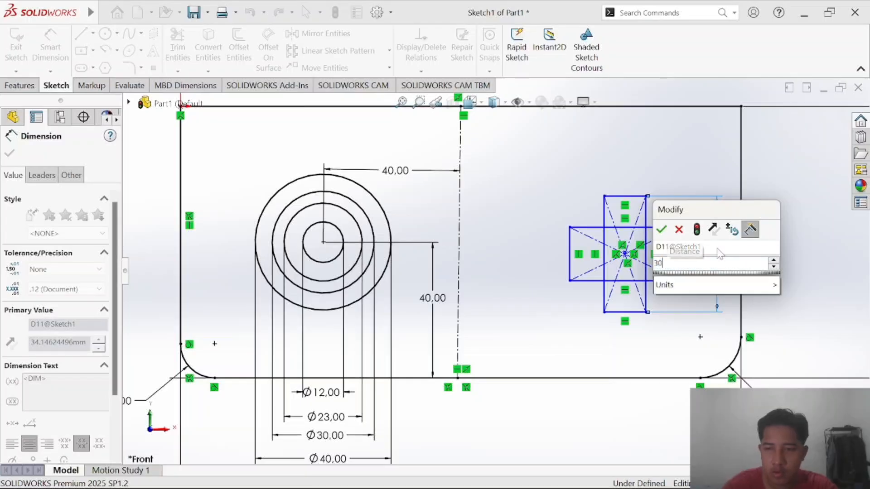
pyautogui.press('Return')
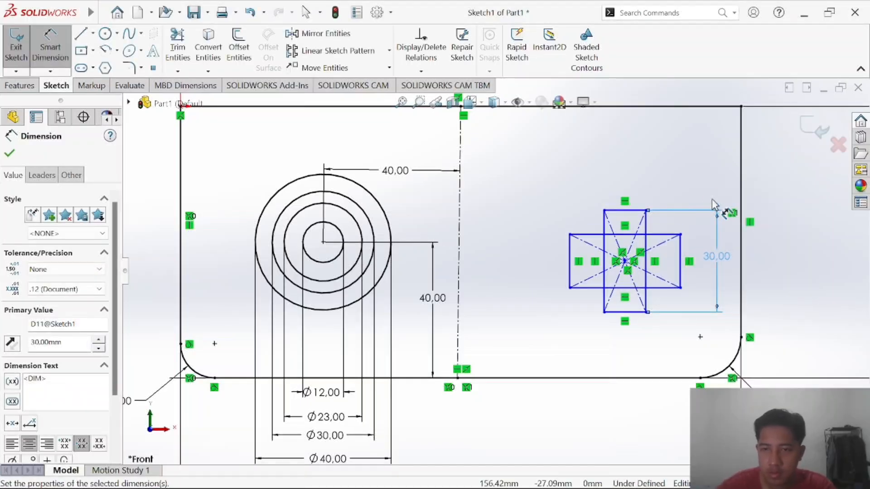
# Check the cutout's width in the PDF and dimension the horizontal rectangle's width to 30 mm in SOLIDWORKS, placed below the cross.
pyautogui.hotkey('alt', 'Tab')
pyautogui.hotkey('alt', 'Tab')
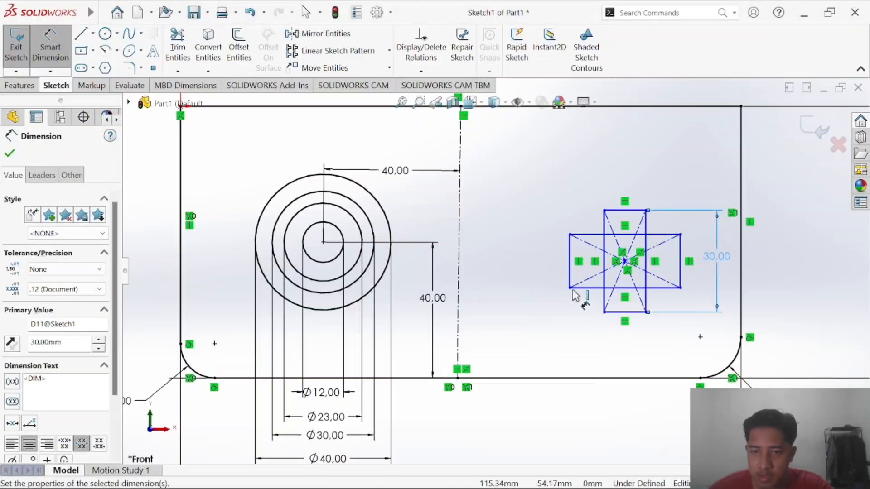
pyautogui.click(599, 288)
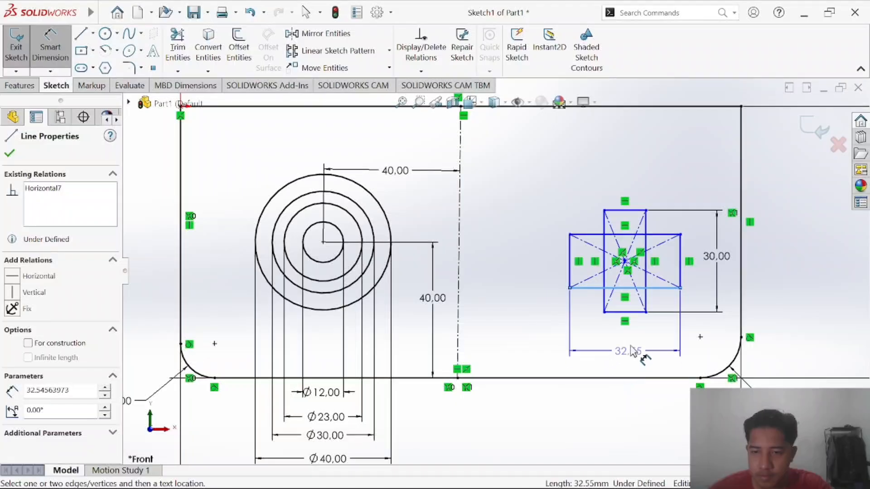
pyautogui.click(643, 355)
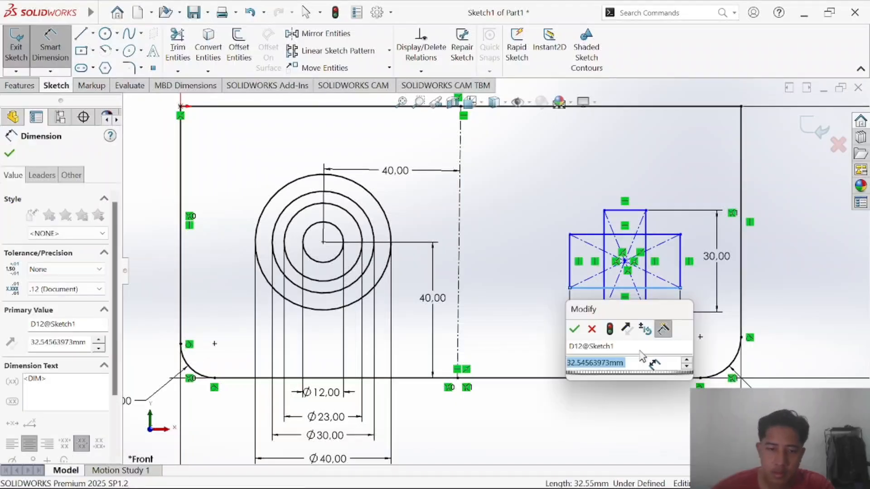
pyautogui.write('30')
pyautogui.press('Return')
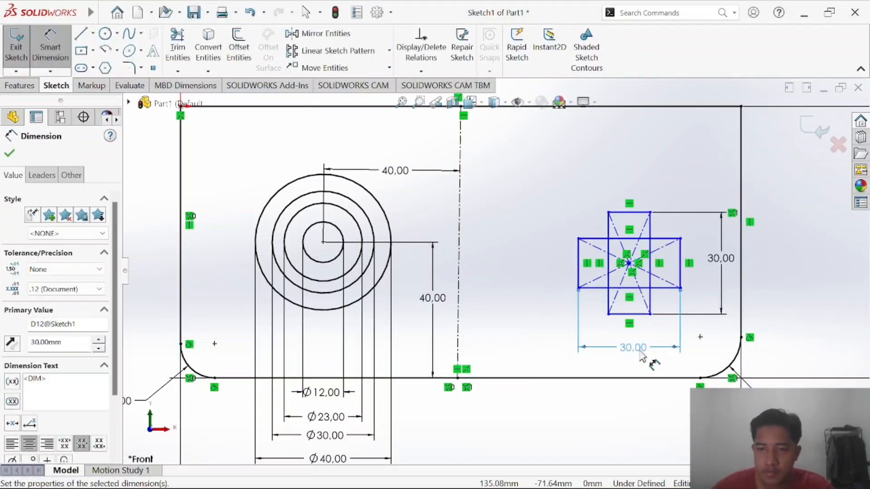
# Check the cross cutout's end radii in the PDF and dimension the horizontal rectangle's height in SOLIDWORKS, placed beside its right edge.
pyautogui.hotkey('alt', 'Tab')
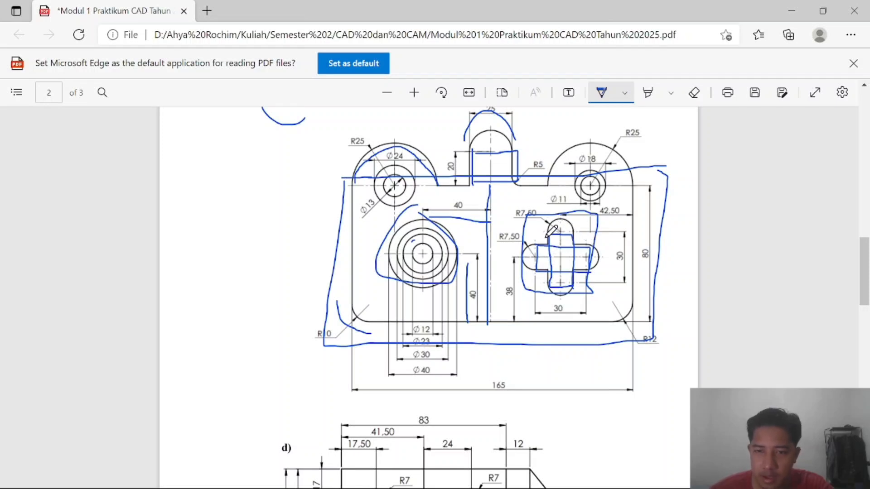
pyautogui.scroll(-3, 550, 245)
pyautogui.scroll(3, 564, 247)
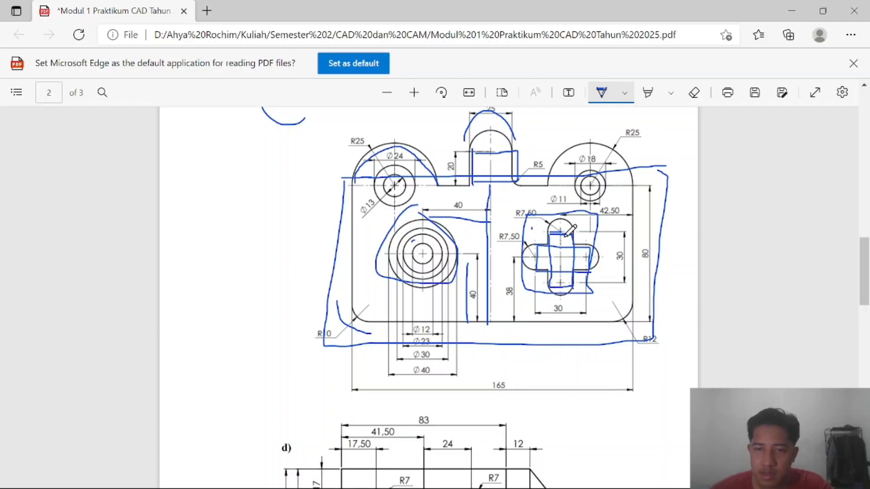
pyautogui.hotkey('alt', 'Tab')
pyautogui.rightClick(540, 240)
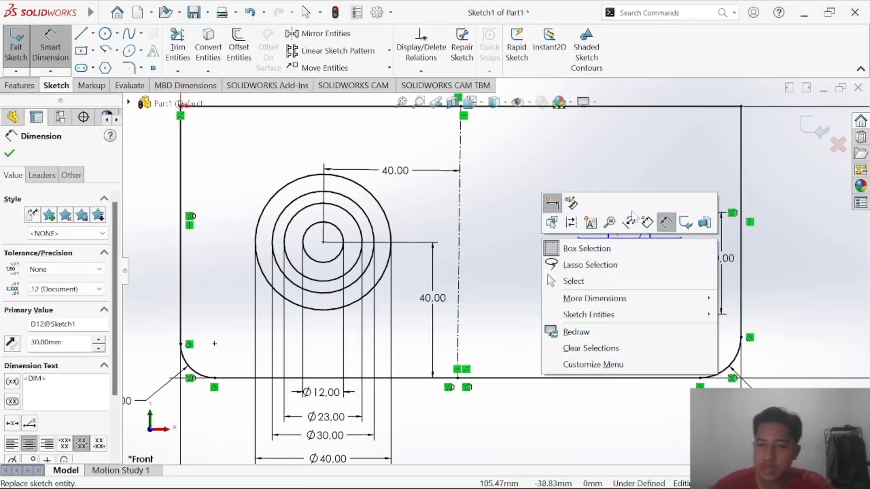
pyautogui.click(556, 171)
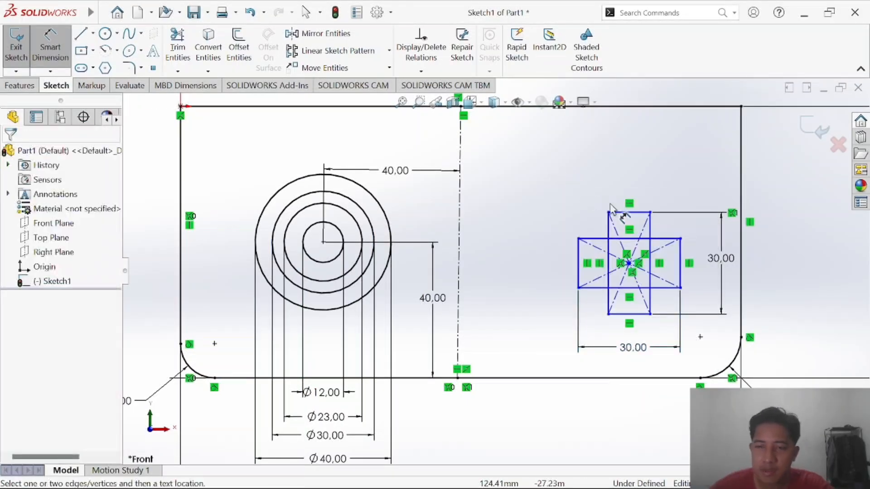
pyautogui.click(684, 271)
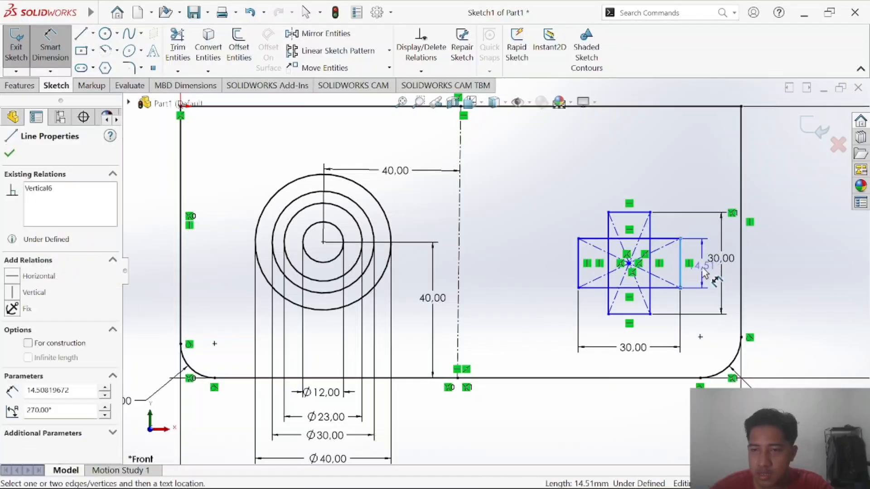
pyautogui.click(734, 295)
pyautogui.write('1')
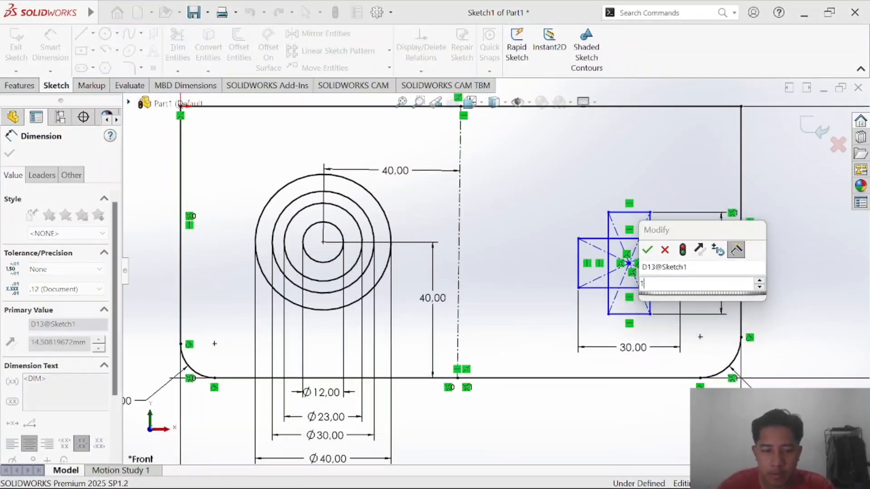
# Dimension the horizontal rectangle's height and the vertical rectangle's width in the cross at 15 mm each.
pyautogui.write('5')
pyautogui.press('Return')
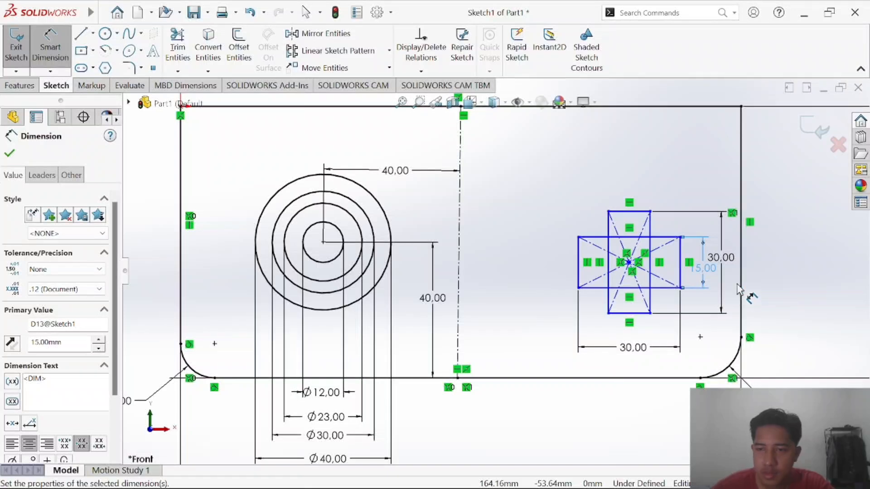
pyautogui.click(632, 313)
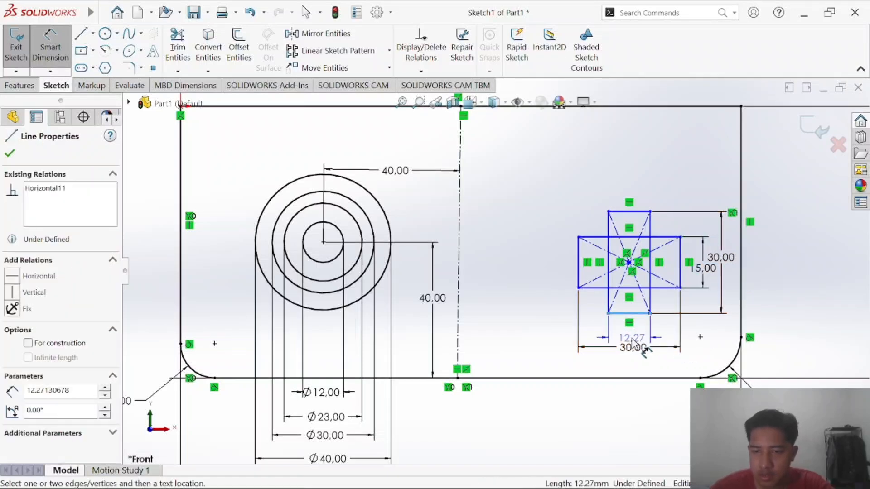
pyautogui.click(635, 345)
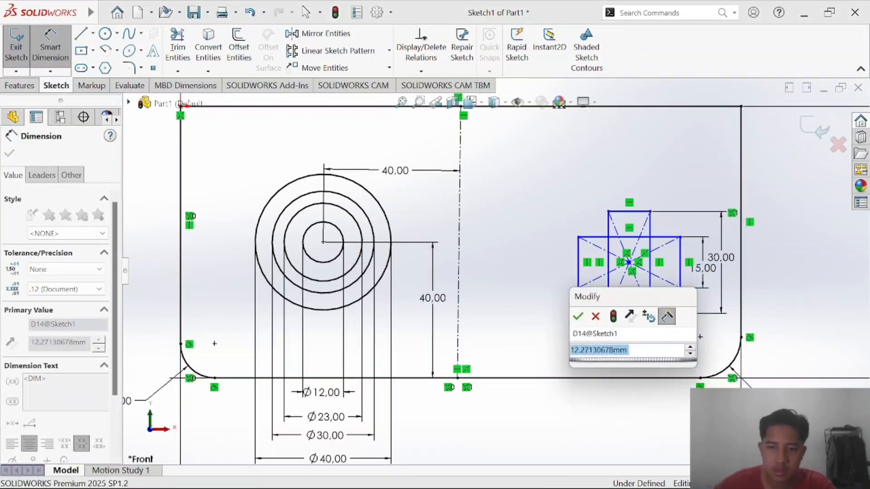
pyautogui.write('15')
pyautogui.press('Return')
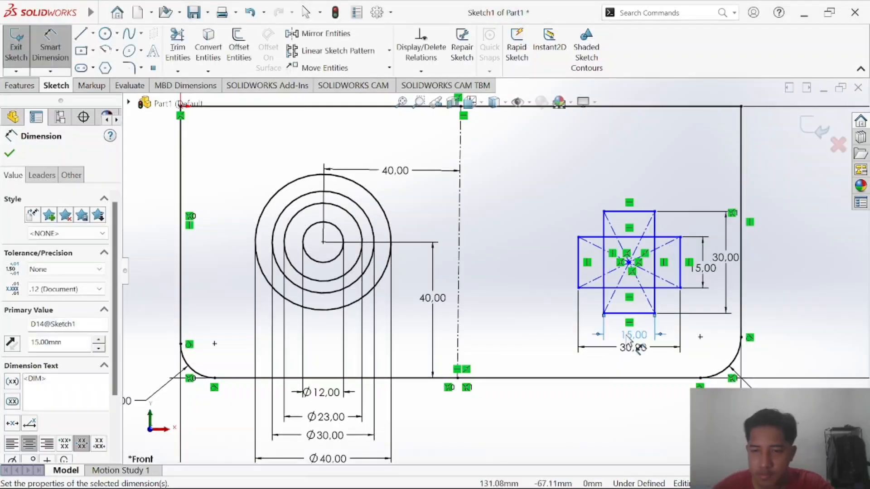
# Check the PDF drawing and dimension the vertical rectangle's upper-edge midpoint 42.5 mm from the plate's right edge.
pyautogui.hotkey('alt', 'Tab')
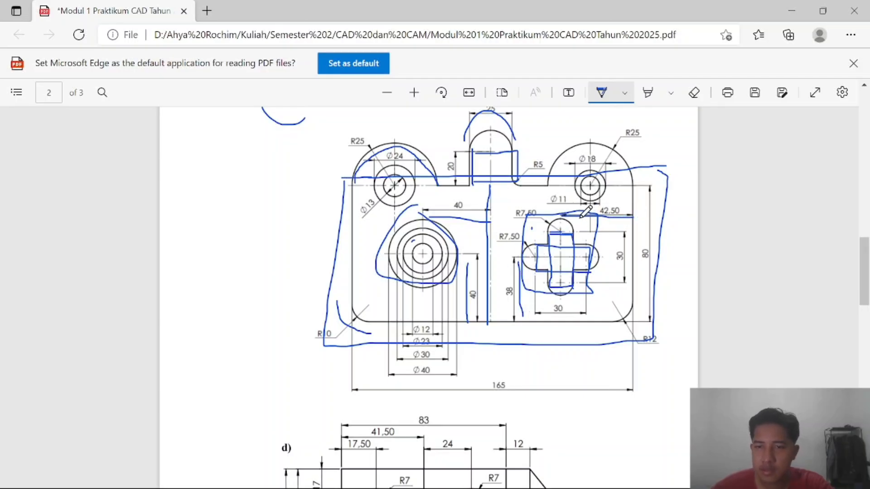
pyautogui.hotkey('alt', 'Tab')
pyautogui.scroll(2, 639, 247)
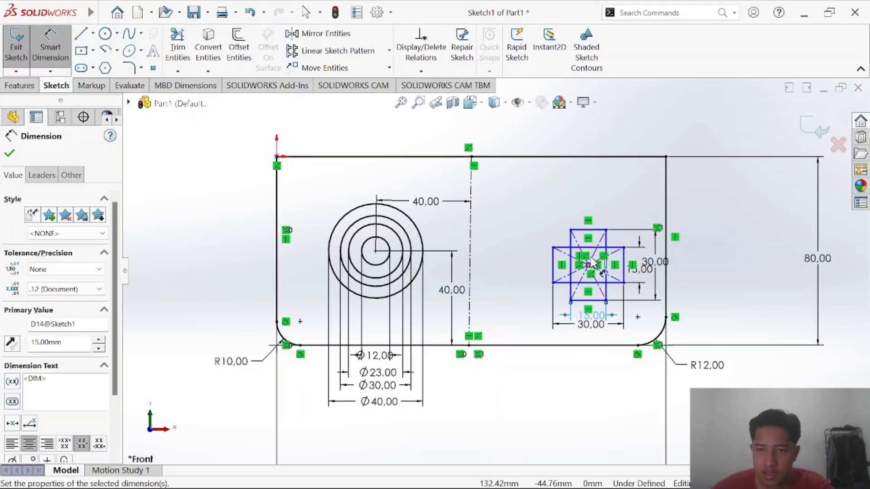
pyautogui.click(589, 231)
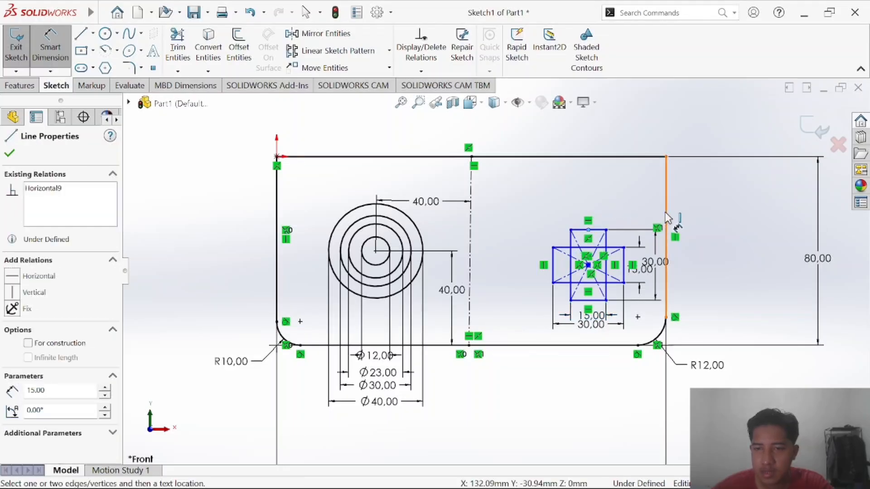
pyautogui.click(666, 219)
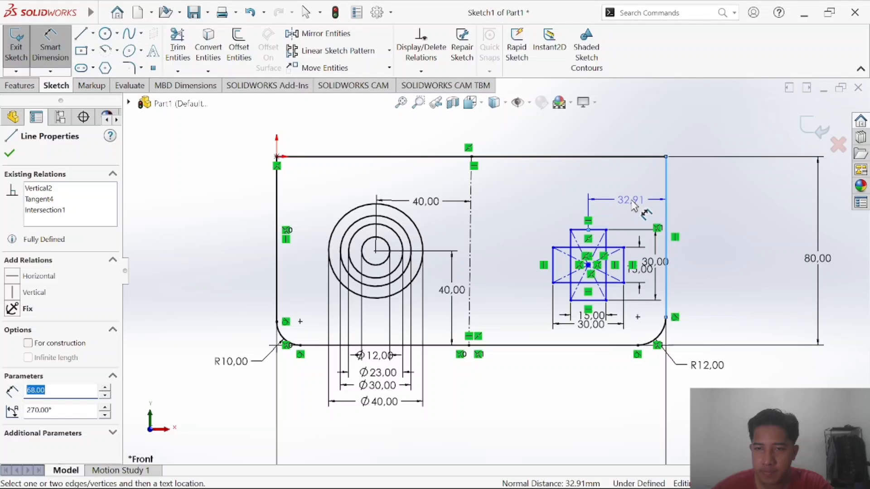
pyautogui.click(634, 205)
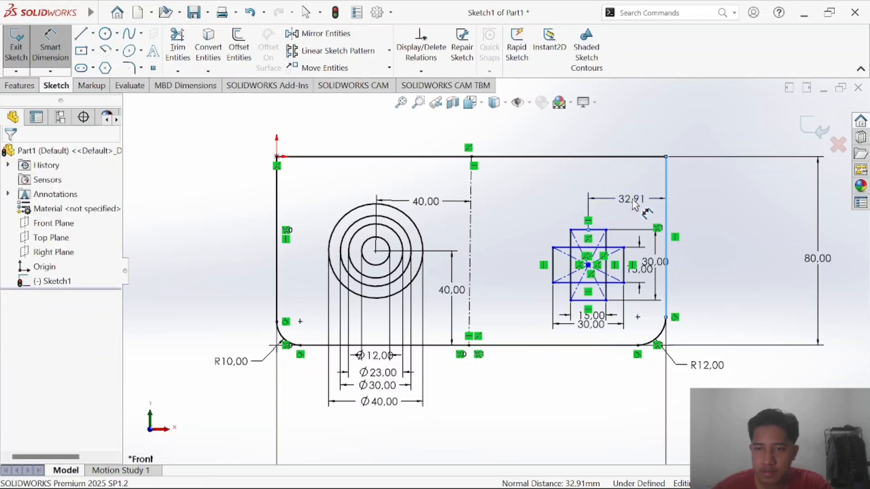
pyautogui.hotkey('alt', 'Tab')
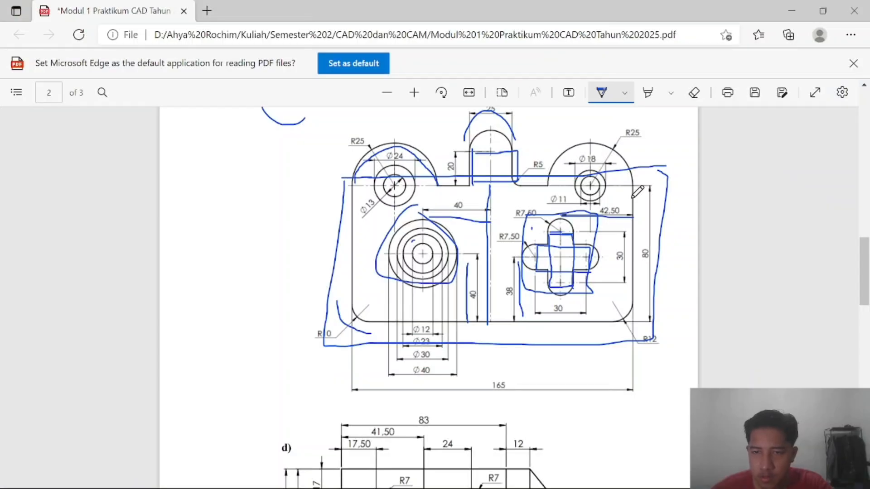
pyautogui.hotkey('alt', 'Tab')
pyautogui.write('42.5')
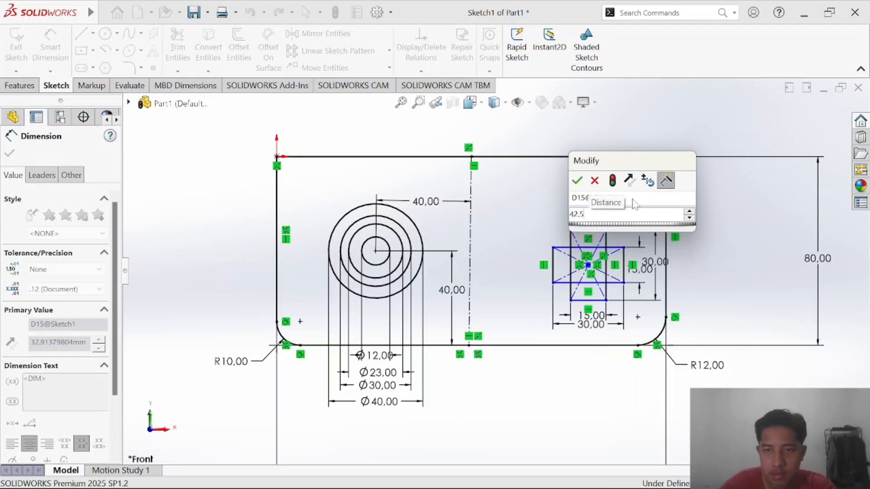
pyautogui.press('Return')
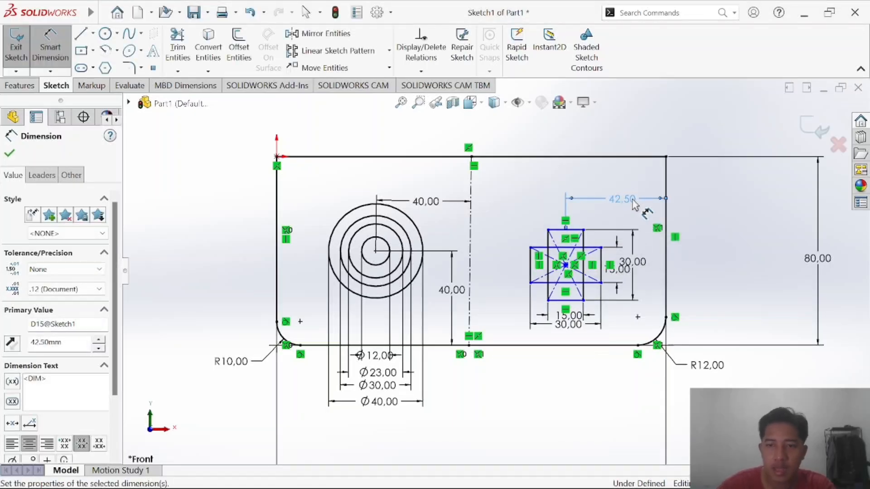
# Check the PDF drawing and dimension the horizontal rectangle's left-edge midpoint 38 mm above the plate's bottom edge.
pyautogui.hotkey('alt', 'Tab')
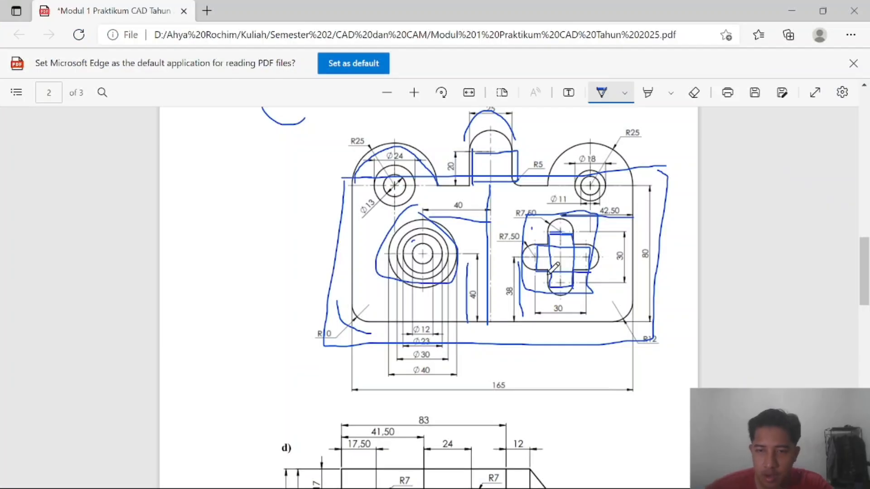
pyautogui.hotkey('alt', 'Tab')
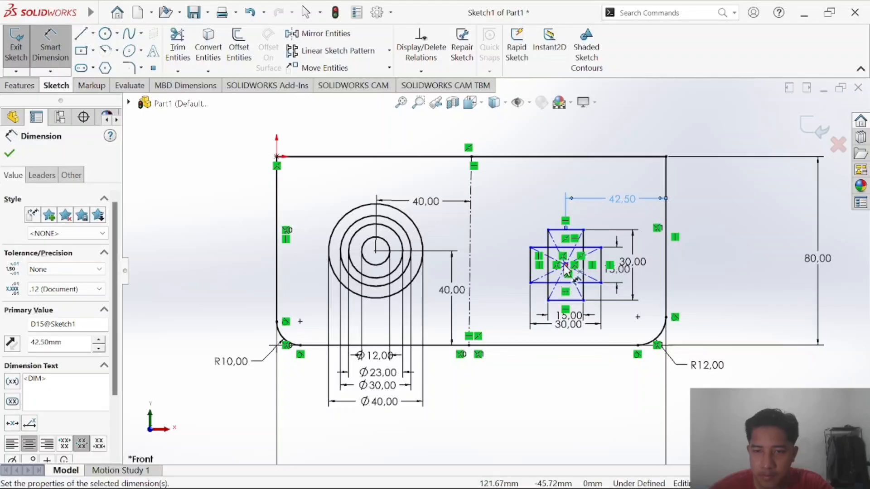
pyautogui.click(531, 272)
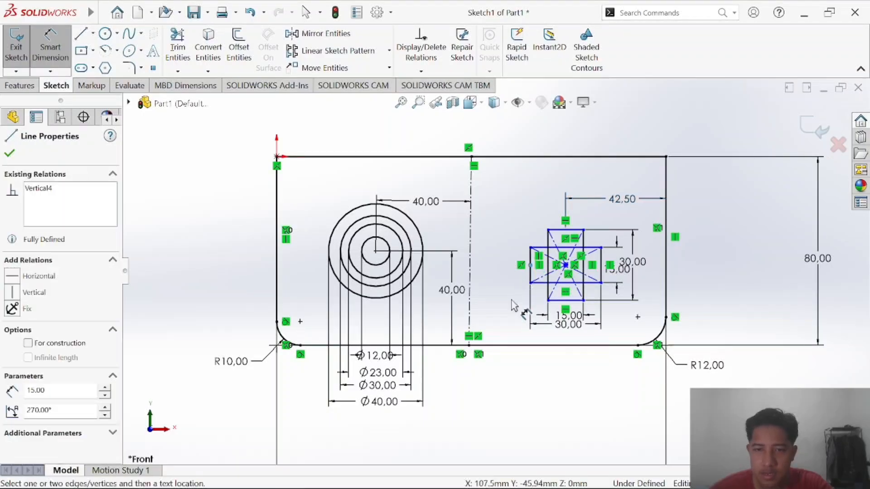
pyautogui.click(501, 346)
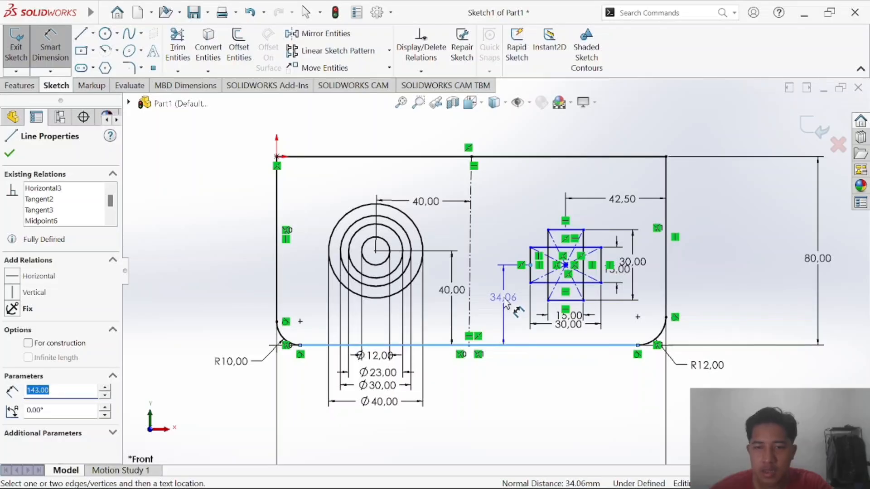
pyautogui.click(504, 298)
pyautogui.click(507, 305)
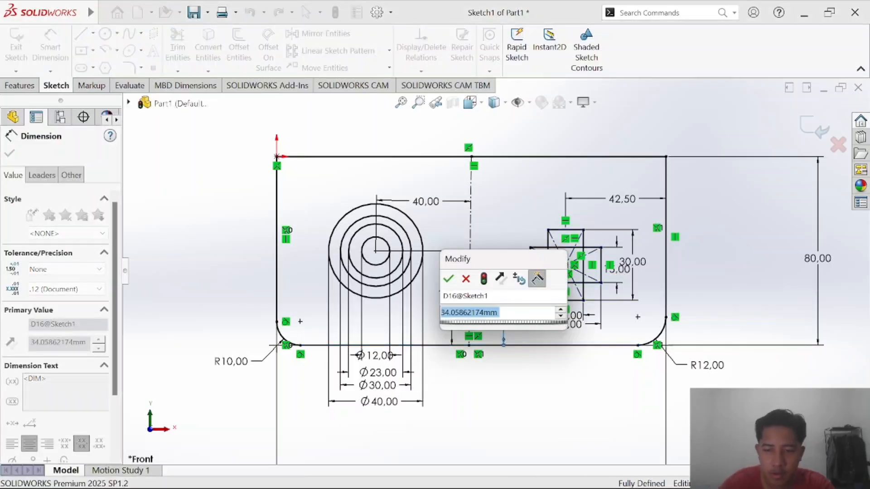
pyautogui.write('38')
pyautogui.press('Return')
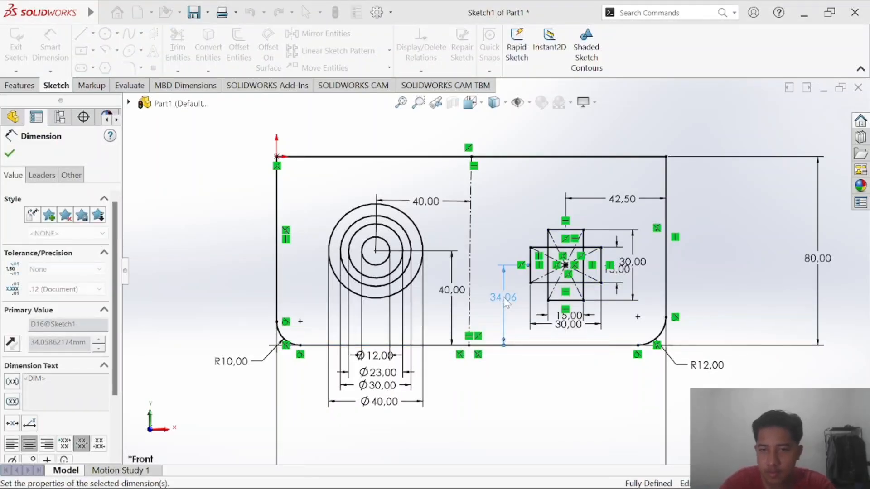
# Check the cross's rounded ends in the PDF drawing and sketch a circle about 13 mm in diameter centred on the vertical rectangle's upper-edge midpoint.
pyautogui.hotkey('alt', 'Tab')
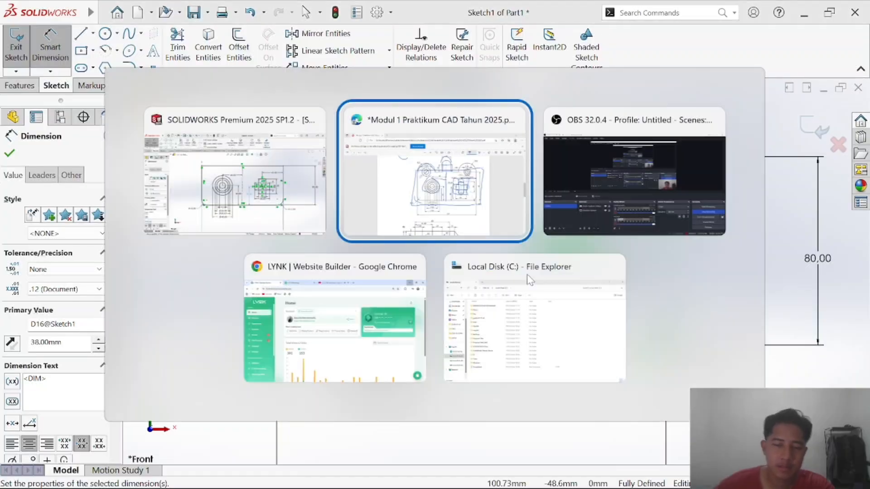
pyautogui.hotkey('alt', 'Tab')
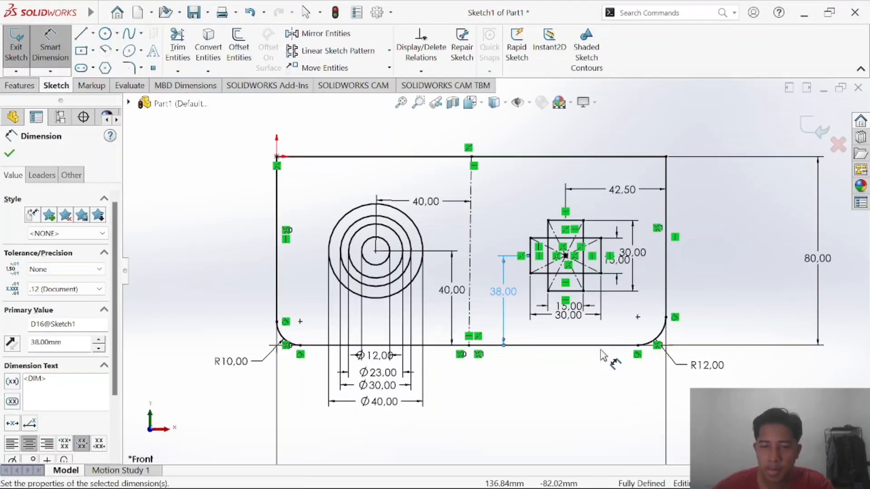
pyautogui.hotkey('alt', 'Tab')
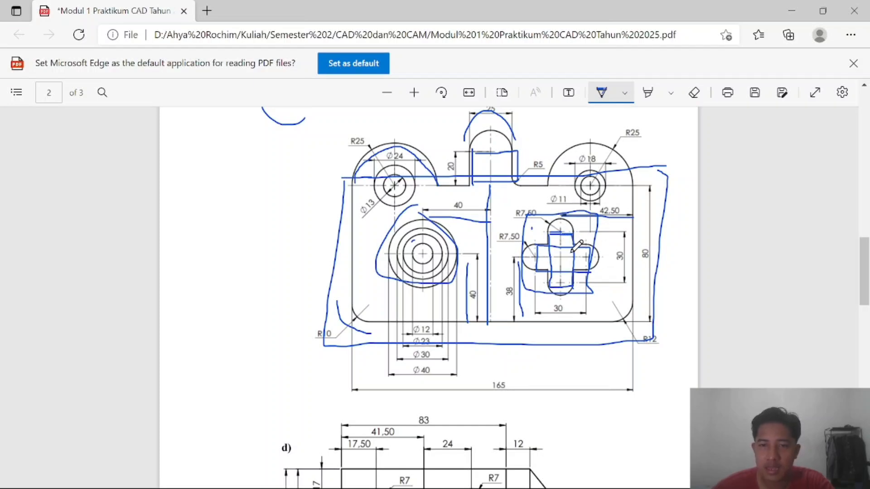
pyautogui.hotkey('alt', 'Tab')
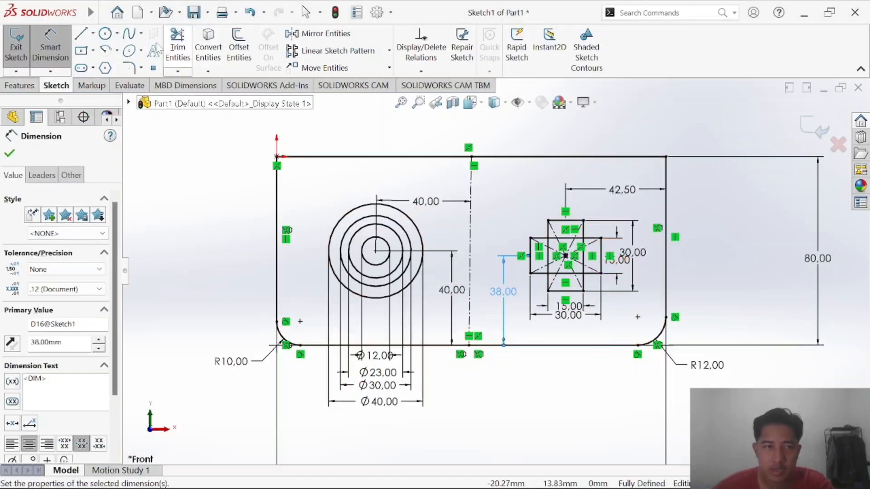
pyautogui.click(108, 39)
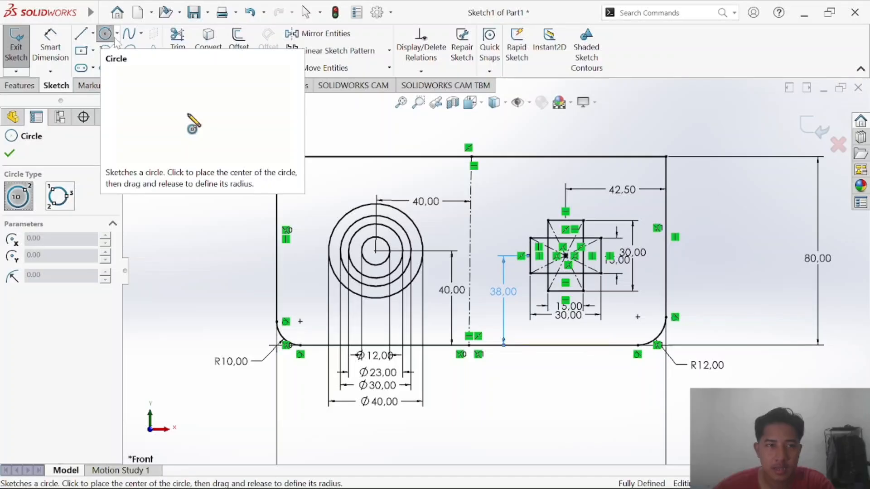
pyautogui.scroll(-5, 524, 243)
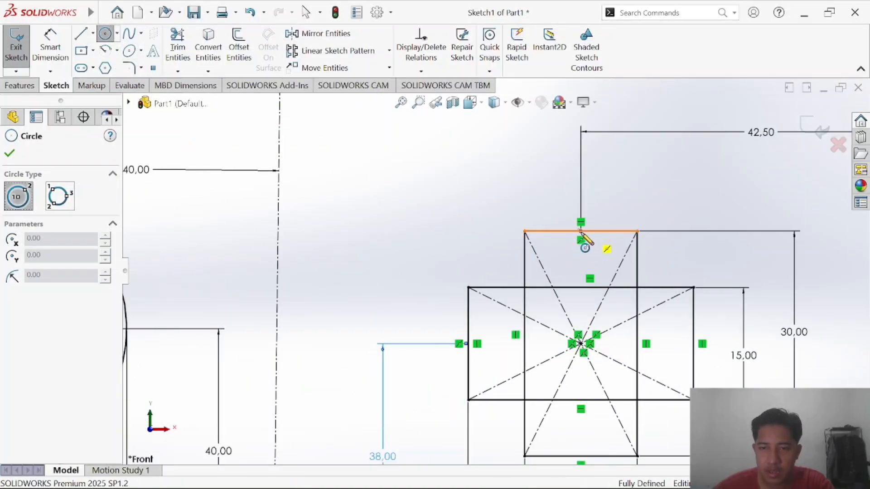
pyautogui.click(581, 231)
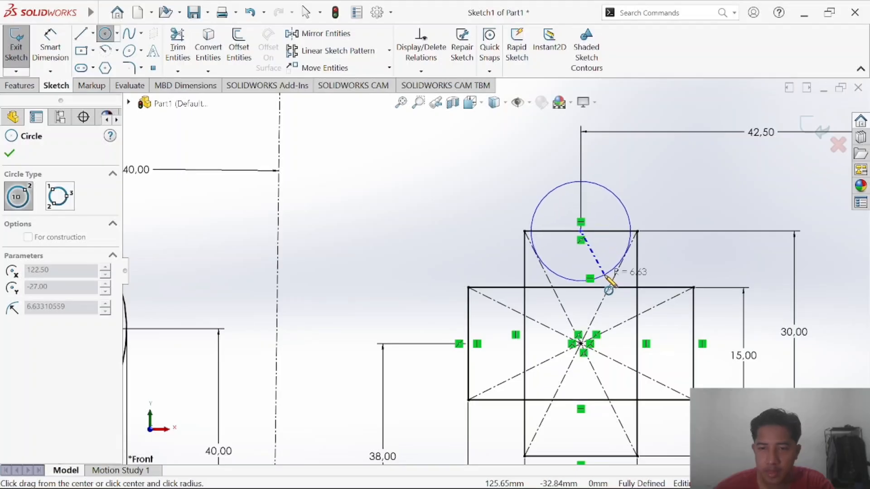
pyautogui.click(607, 275)
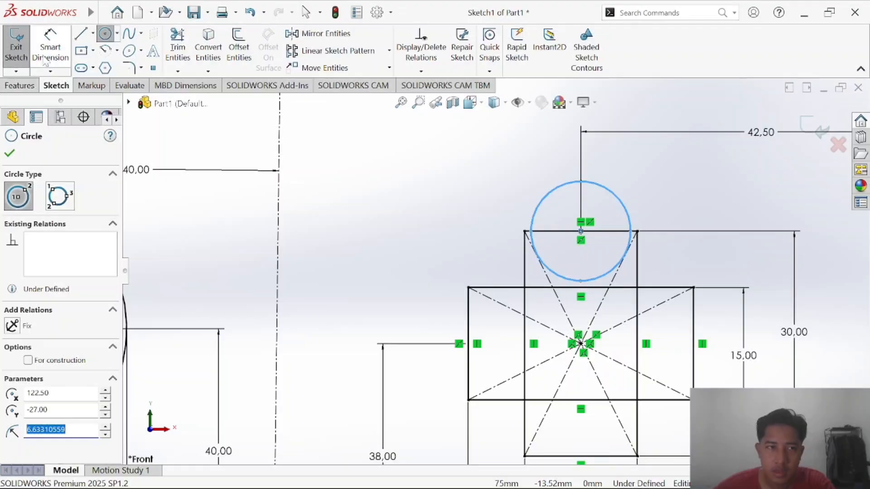
# Check the end radius in the PDF drawing and dimension the new circle's diameter at 15 mm.
pyautogui.click(50, 47)
pyautogui.click(629, 213)
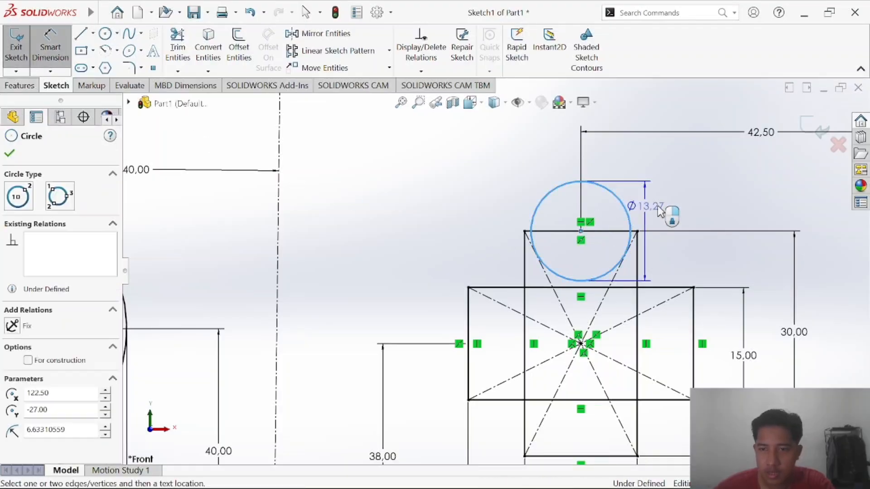
pyautogui.hotkey('alt', 'Tab')
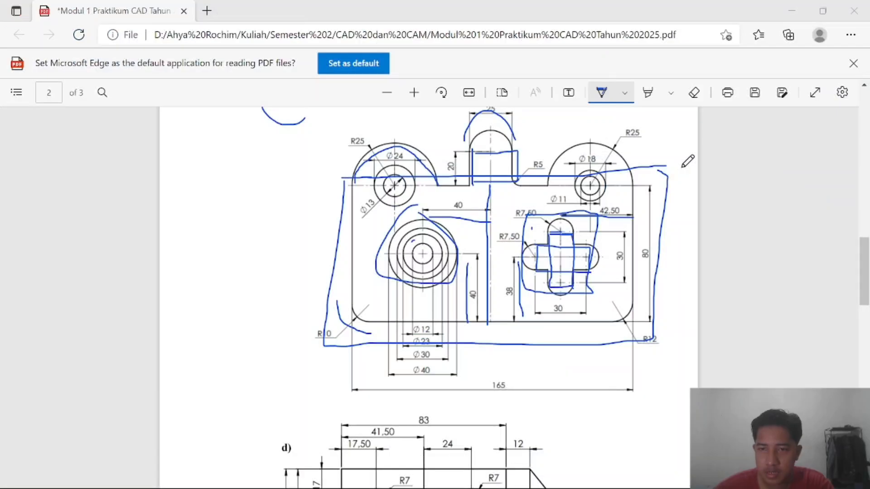
pyautogui.hotkey('alt', 'Tab')
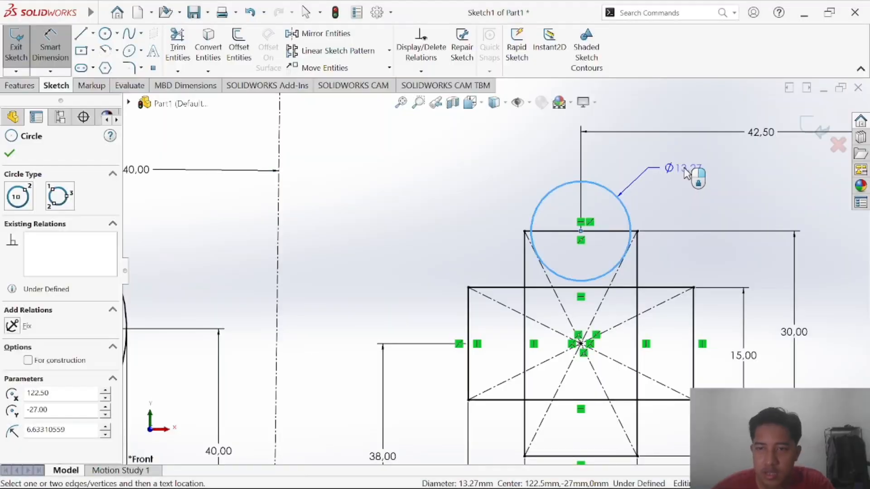
pyautogui.click(688, 176)
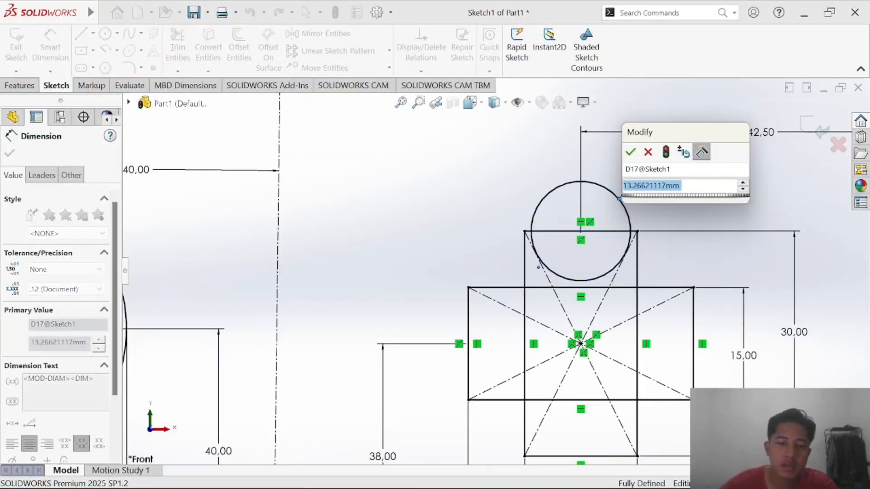
pyautogui.write('15')
pyautogui.press('Return')
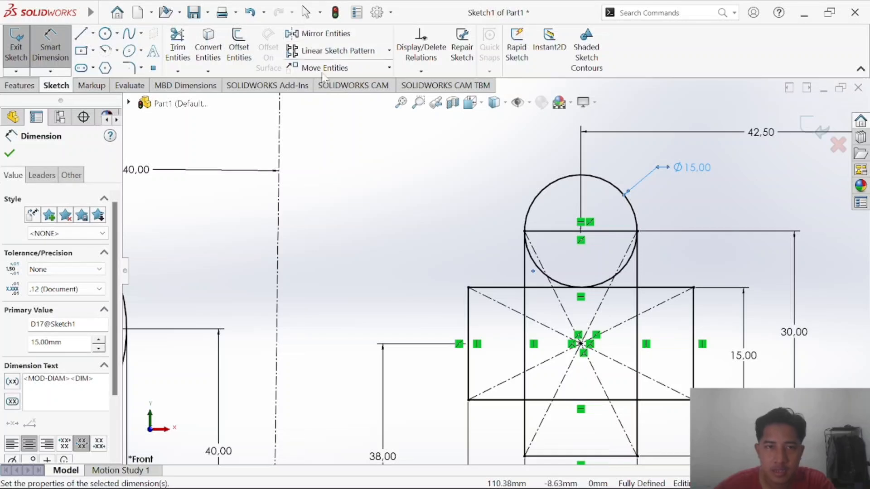
pyautogui.click(389, 51)
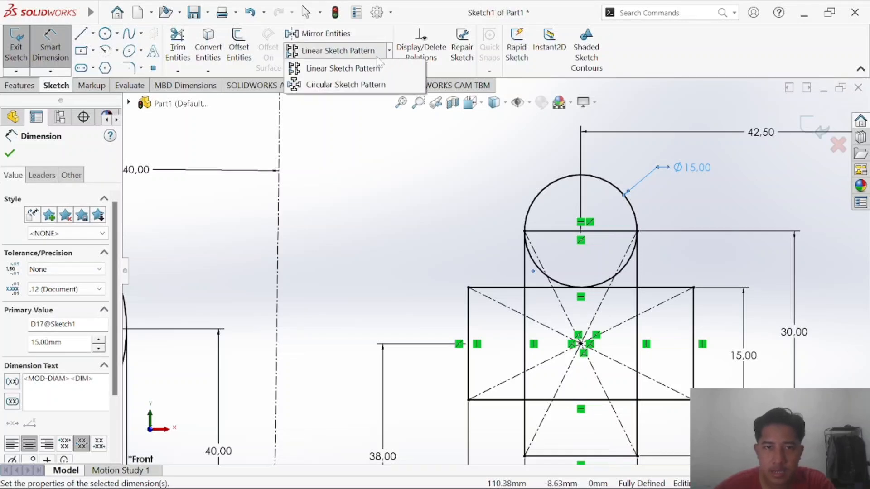
pyautogui.click(344, 85)
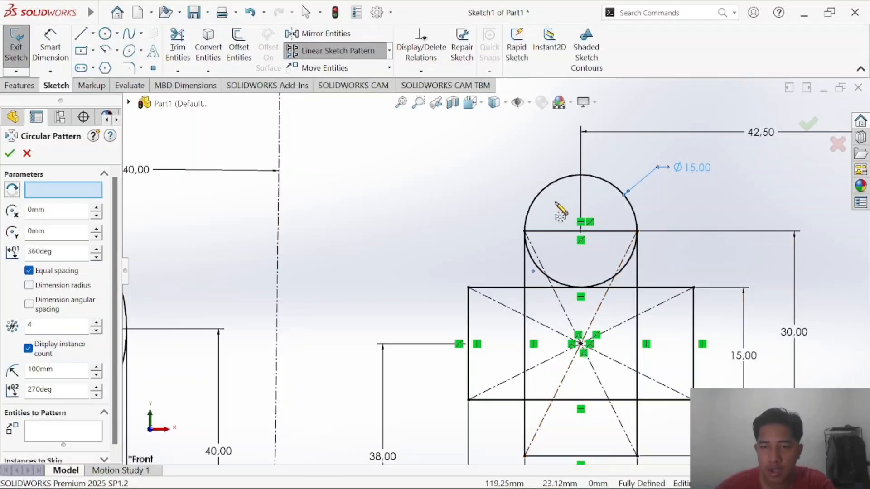
pyautogui.click(541, 199)
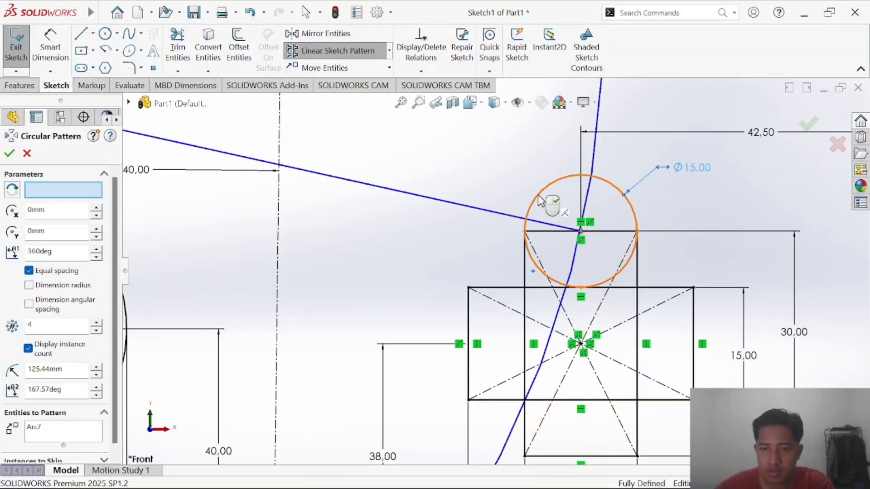
pyautogui.scroll(6, 541, 204)
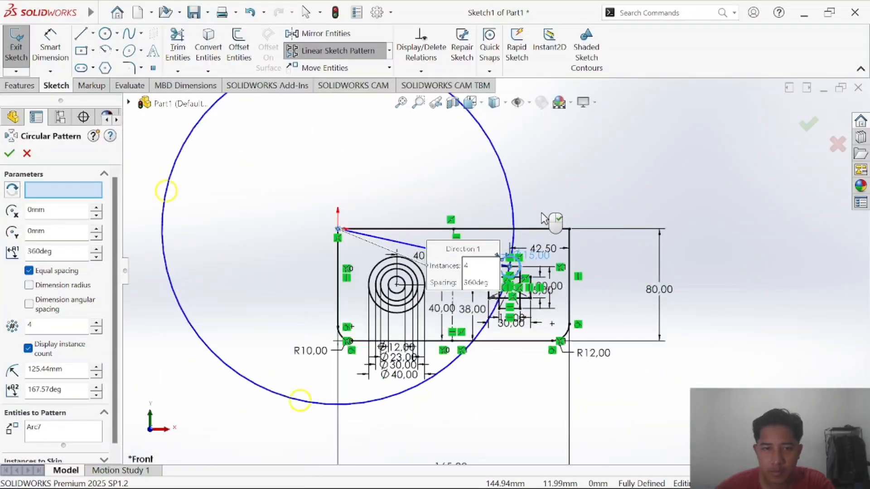
pyautogui.scroll(-4, 546, 222)
pyautogui.scroll(-2, 472, 317)
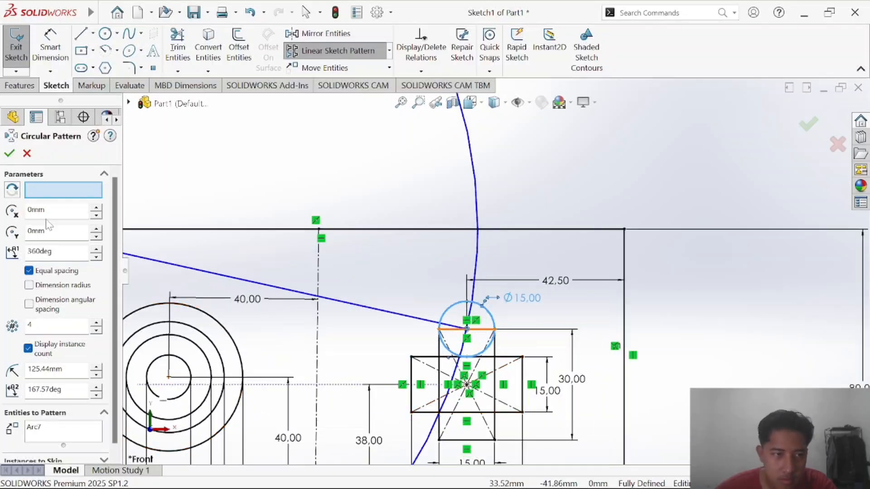
pyautogui.scroll(-1, 31, 394)
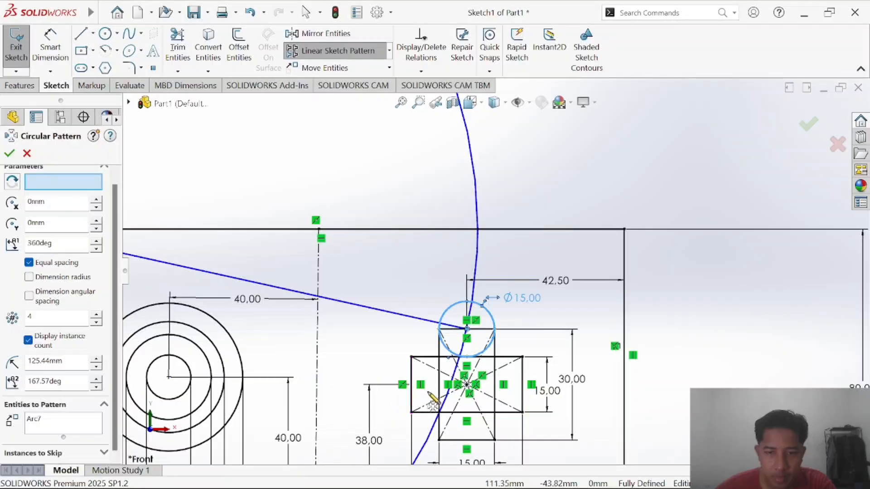
pyautogui.press('Escape')
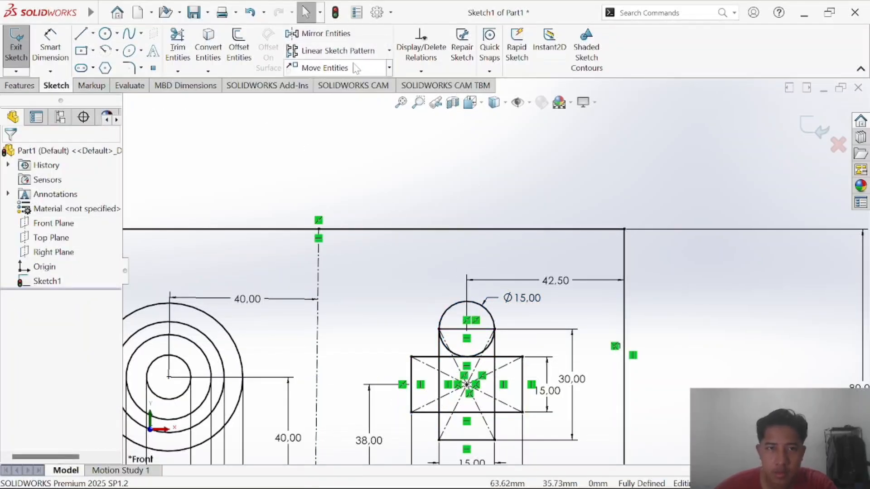
pyautogui.click(389, 51)
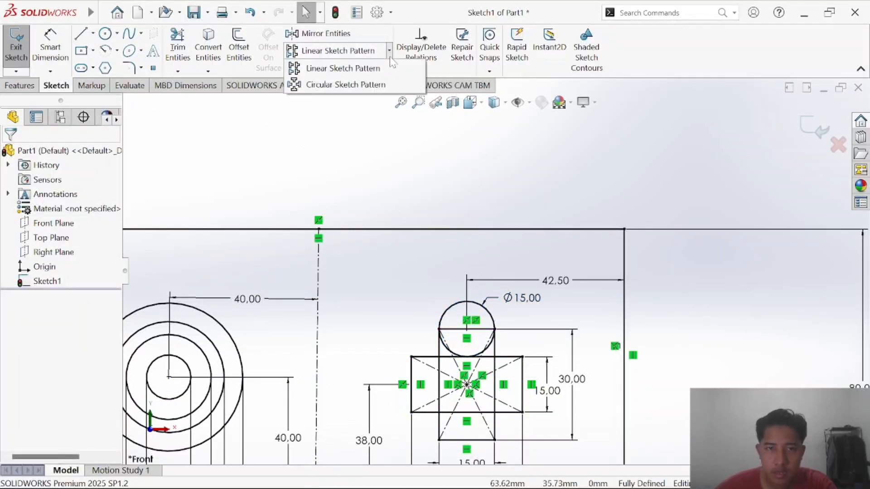
pyautogui.click(343, 86)
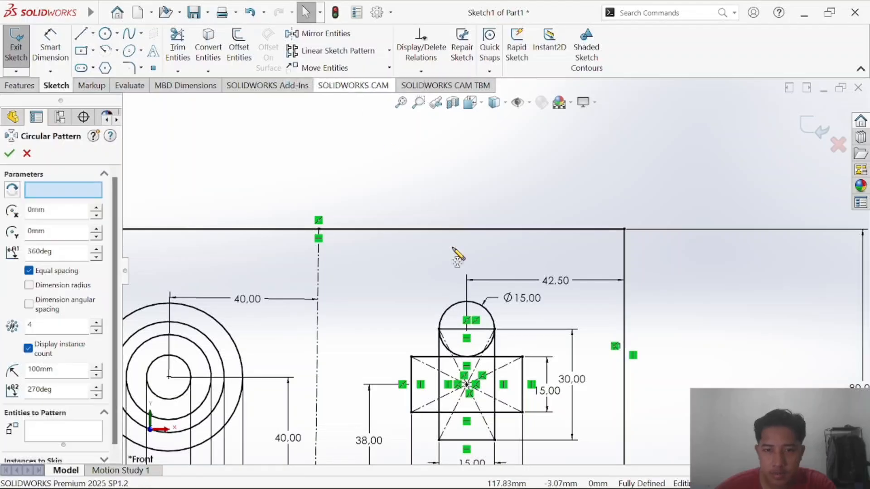
pyautogui.click(450, 311)
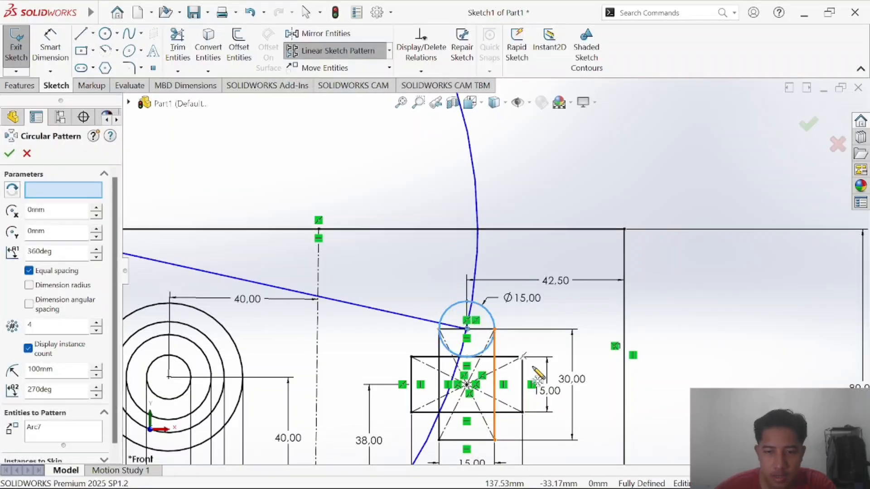
pyautogui.click(29, 286)
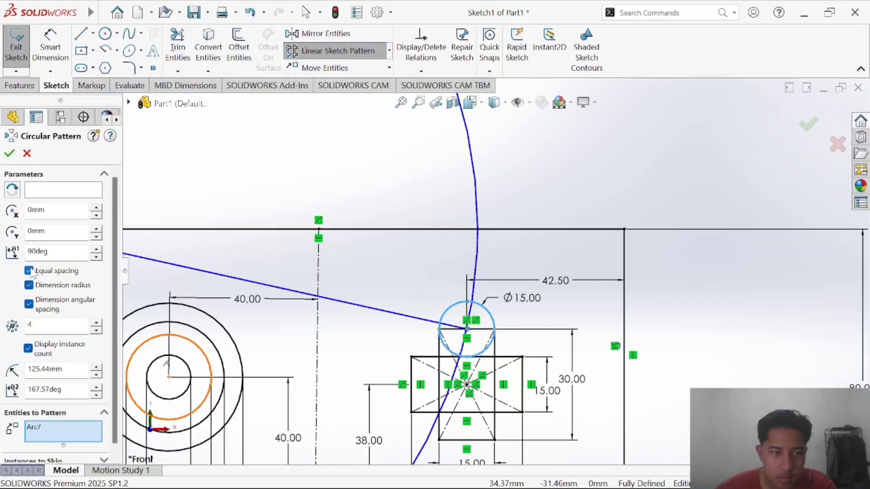
pyautogui.scroll(-1, 51, 347)
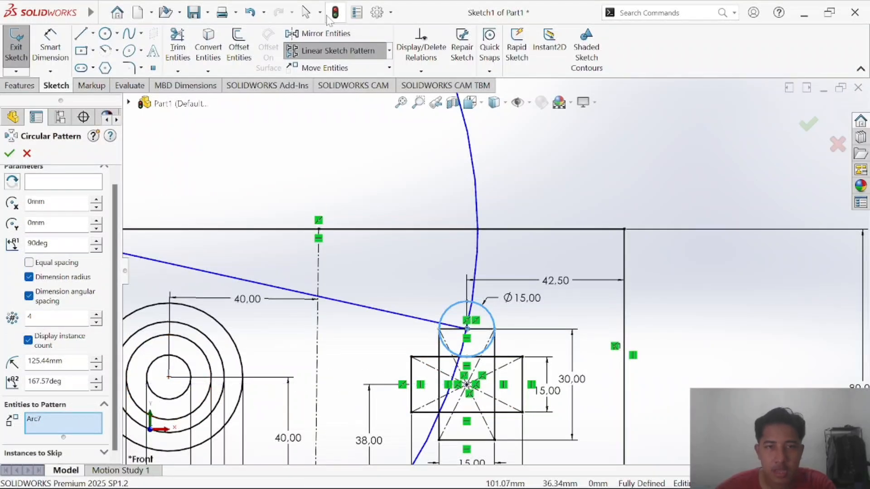
pyautogui.click(333, 50)
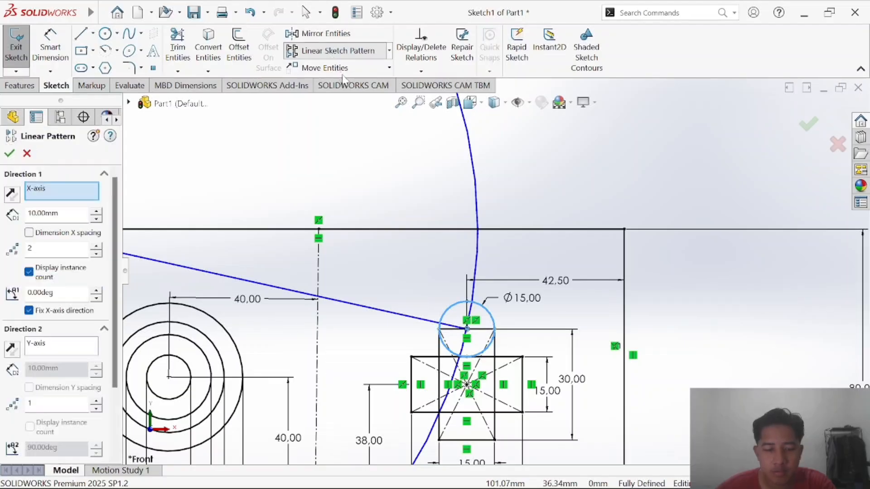
pyautogui.click(334, 50)
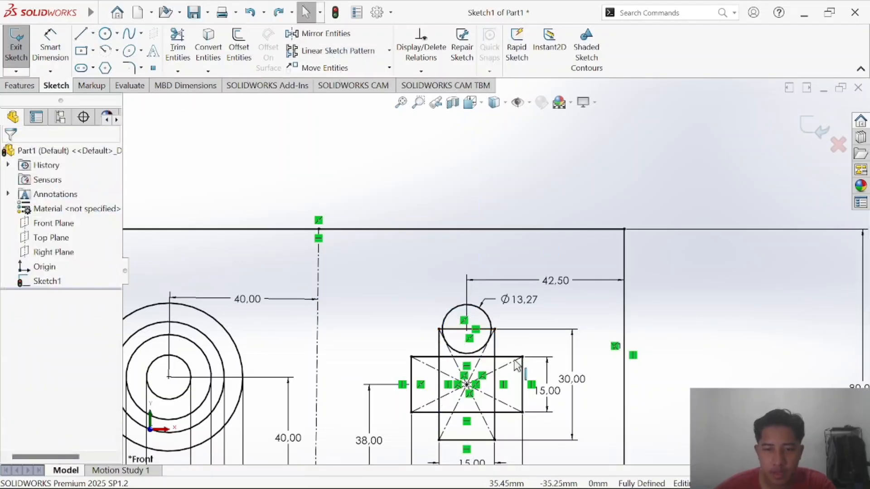
# Set the diameter of the circle at the cross's upper end to 15 mm.
pyautogui.scroll(-4, 515, 368)
pyautogui.doubleClick(528, 212)
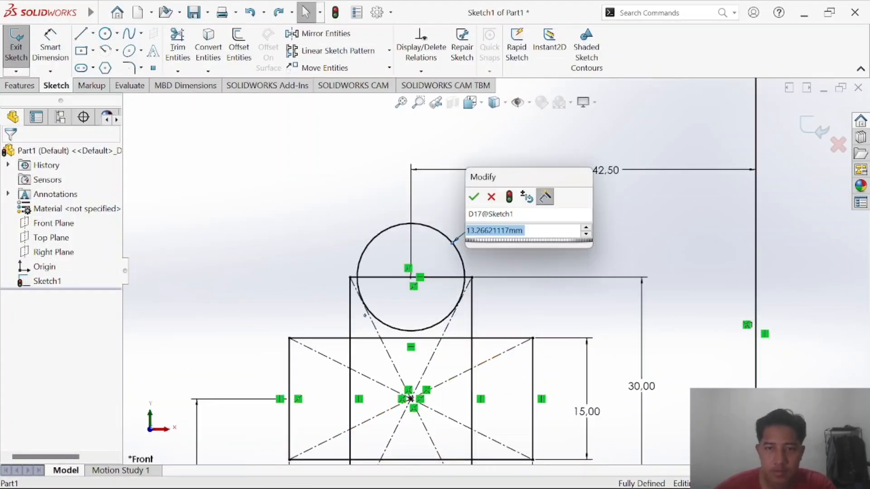
pyautogui.write('15')
pyautogui.press('Return')
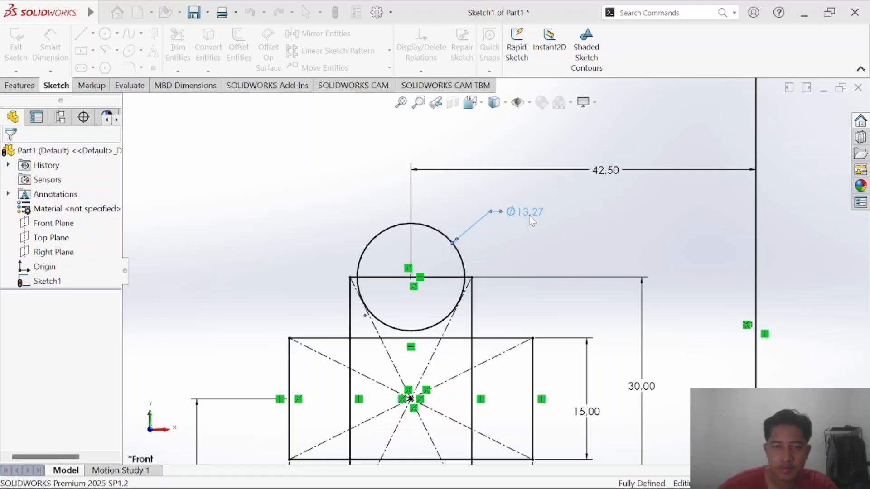
# Sketch circles about 12.5, 13.1 and 13.2 mm in diameter centred on the midpoints of the cross's left, right and lower end edges.
pyautogui.scroll(2, 497, 269)
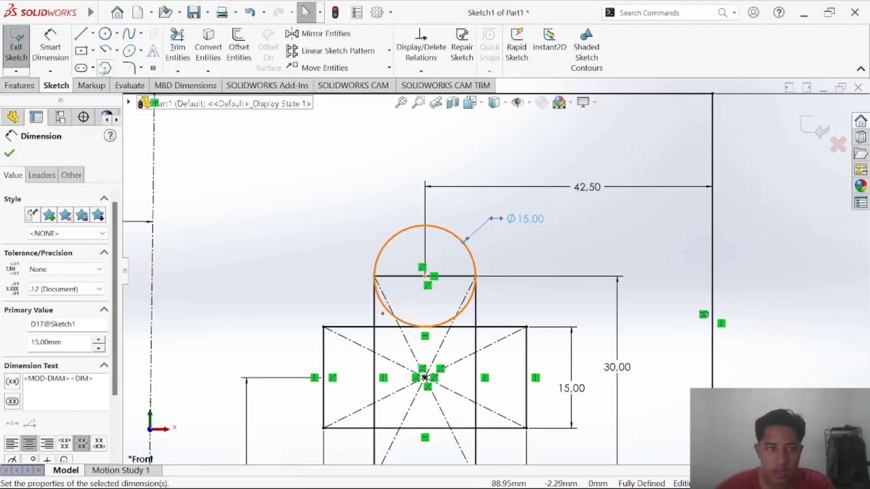
pyautogui.click(105, 34)
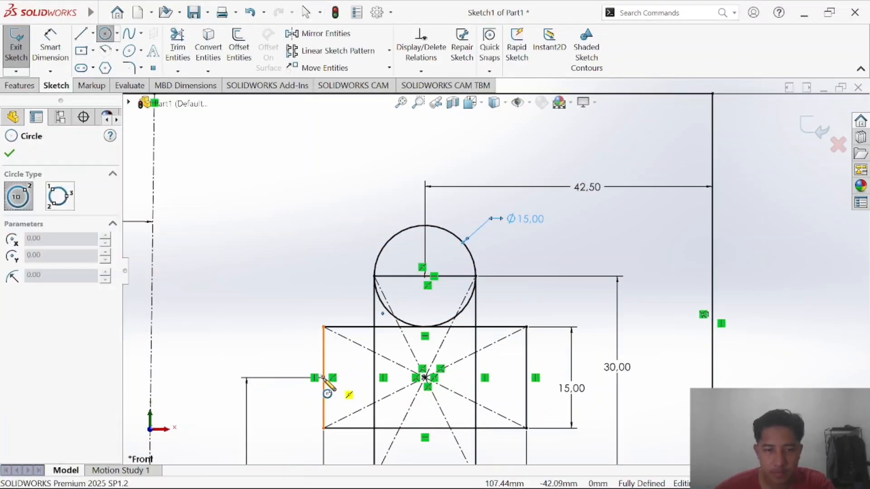
pyautogui.click(354, 407)
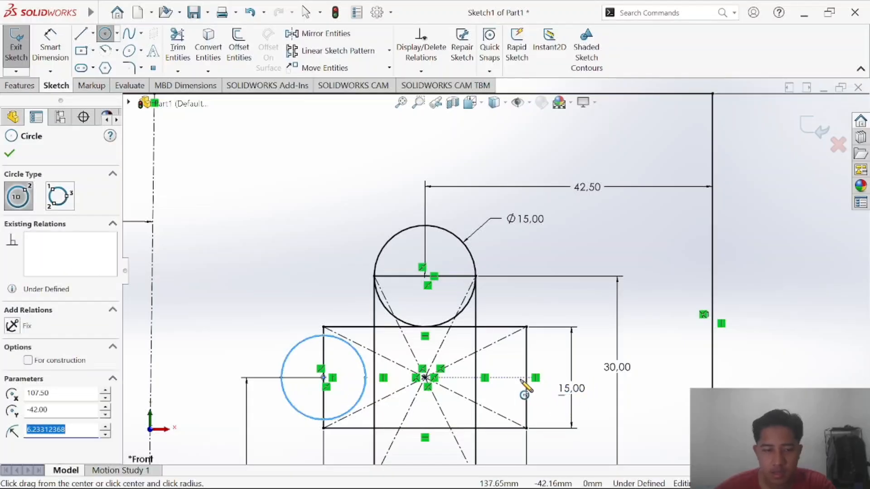
pyautogui.click(558, 414)
pyautogui.scroll(-2, 428, 445)
pyautogui.scroll(3, 432, 449)
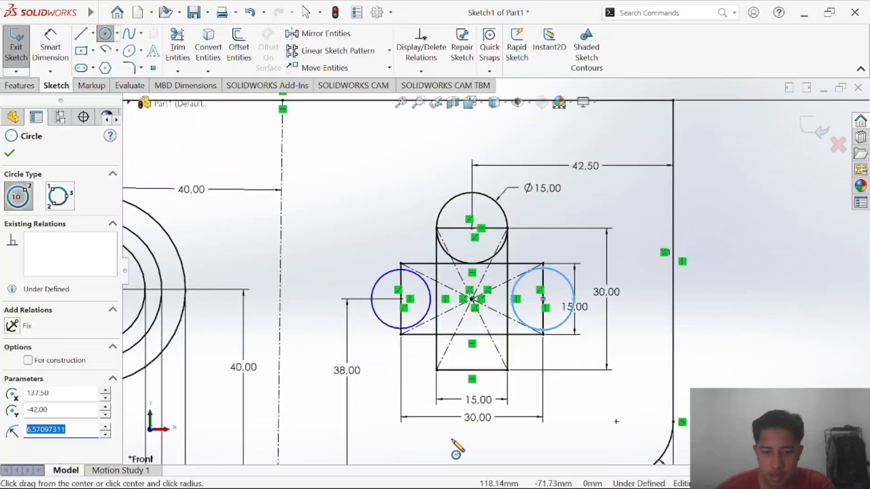
pyautogui.click(472, 371)
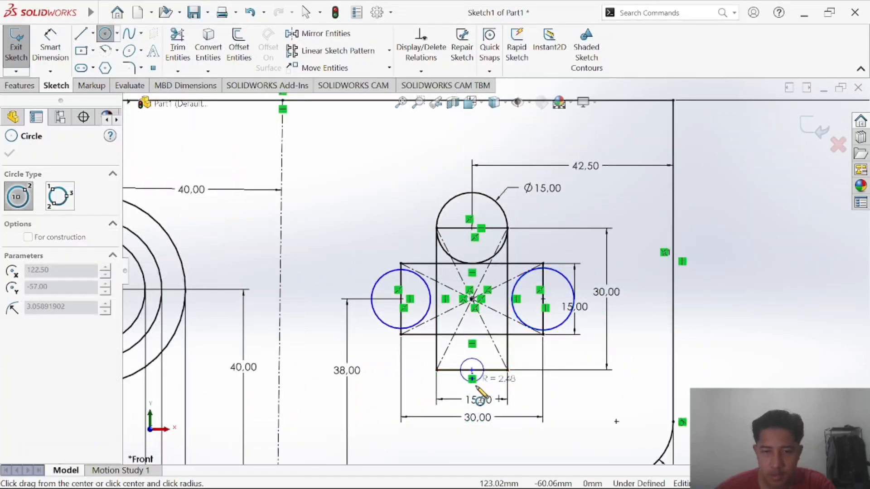
pyautogui.click(489, 407)
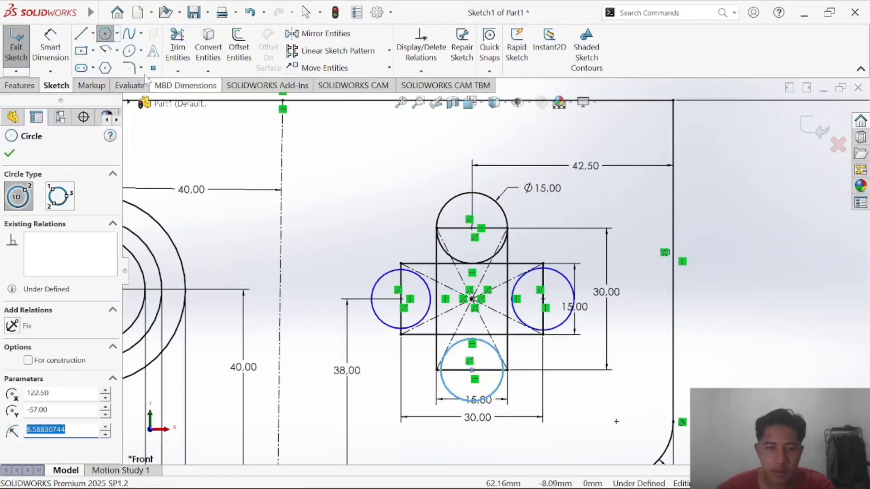
# Dimension the diameter of the circle at the cross's right end at 15 mm.
pyautogui.click(50, 45)
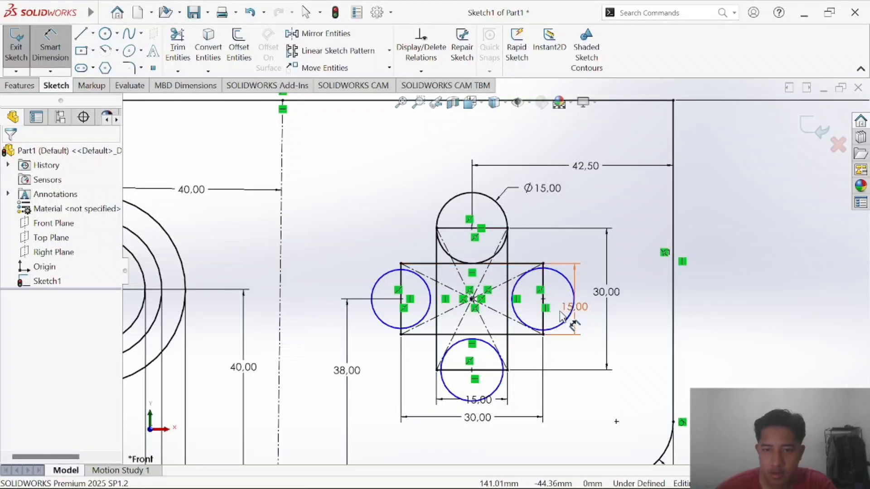
pyautogui.click(563, 326)
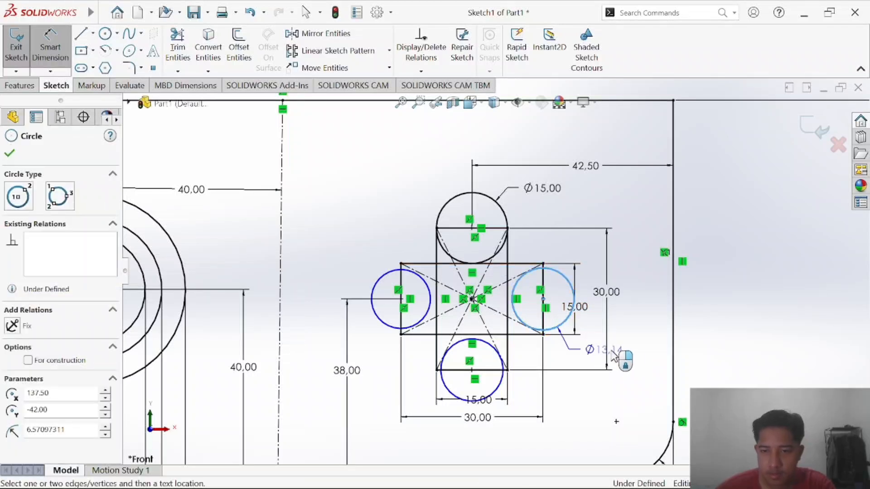
pyautogui.click(647, 362)
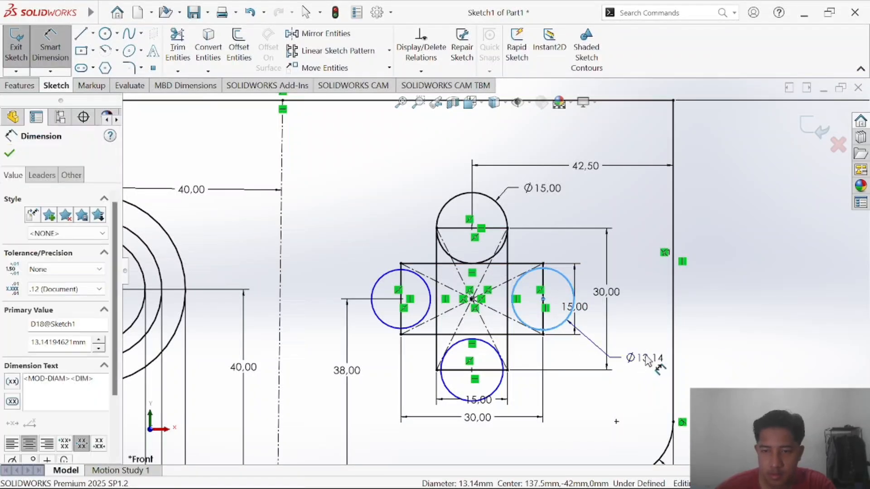
pyautogui.write('15')
pyautogui.press('Return')
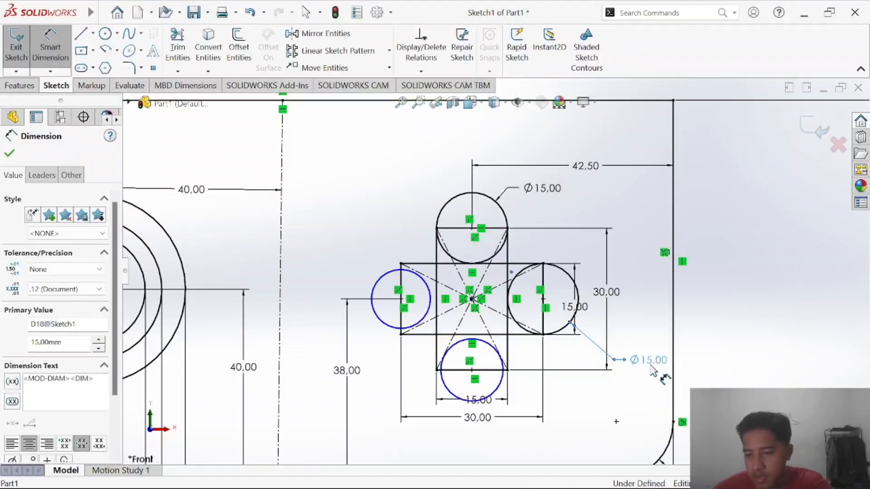
pyautogui.press('Delete')
pyautogui.hotkey('ctrl', 'z')
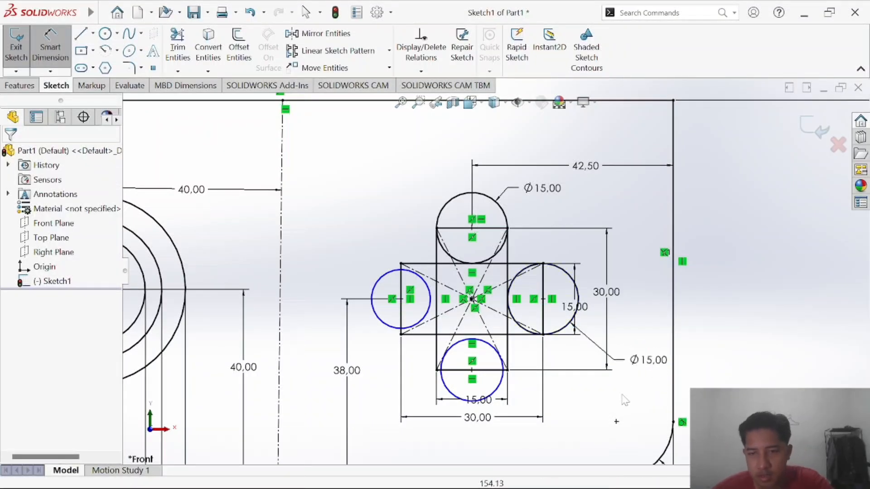
pyautogui.press('Escape')
# Dimension the diameter of the circle at the cross's lower end at 15 mm.
pyautogui.click(499, 395)
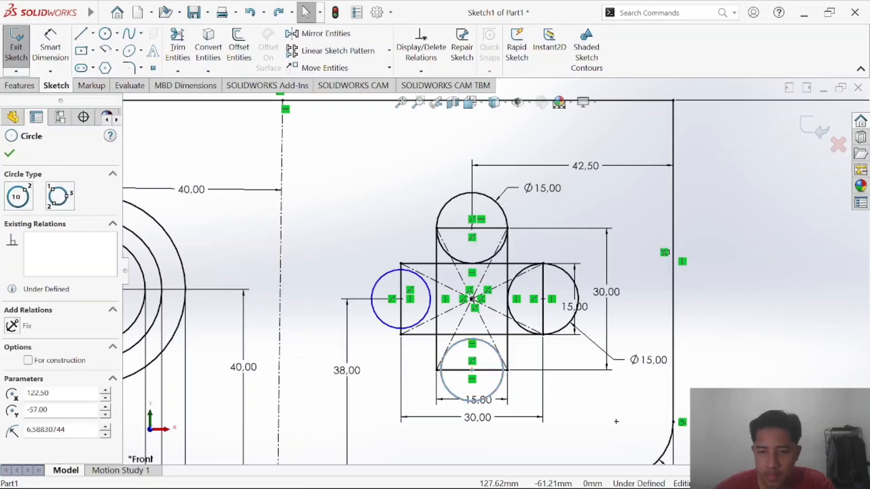
pyautogui.click(50, 48)
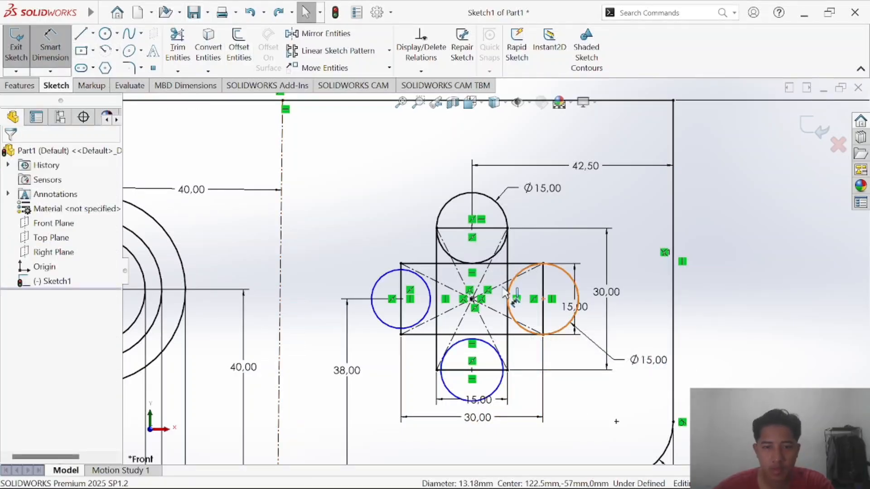
pyautogui.click(502, 385)
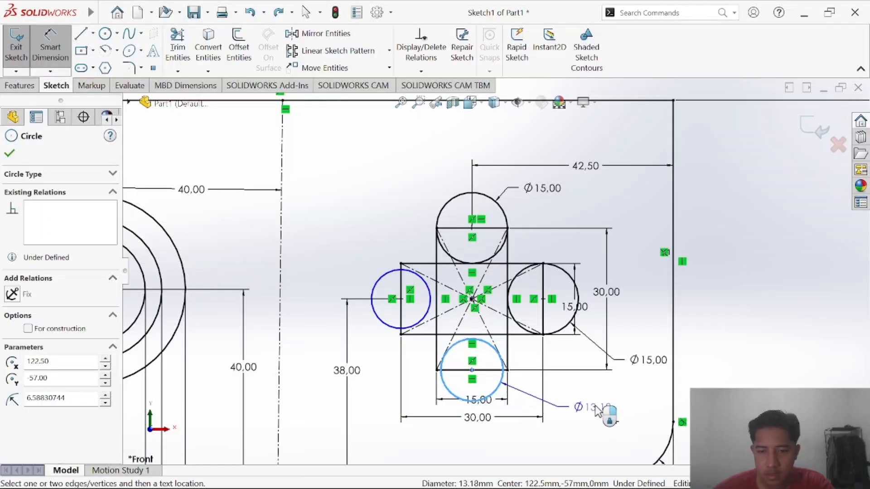
pyautogui.click(582, 426)
pyautogui.write('15')
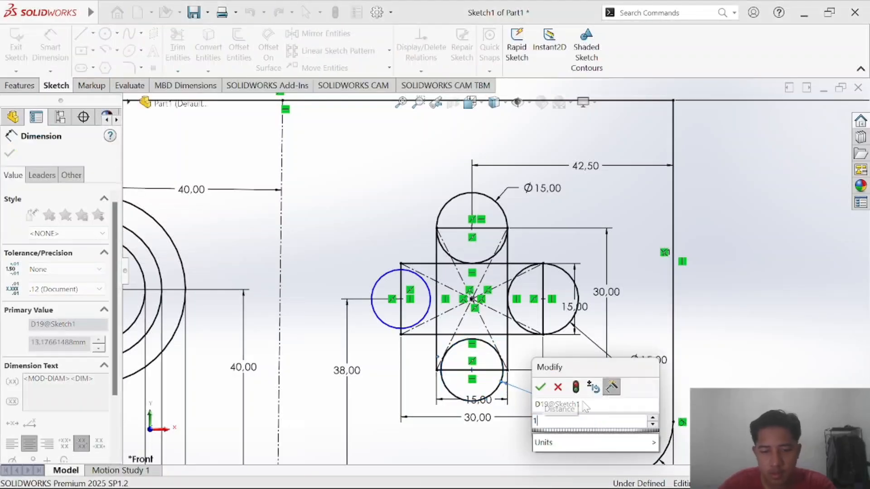
pyautogui.press('Return')
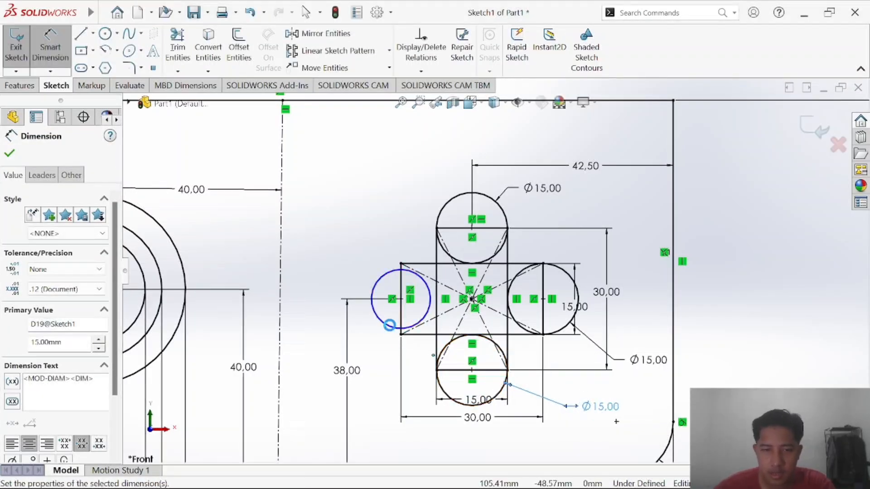
# Dimension the diameter of the circle at the cross's left end at 15 mm.
pyautogui.click(391, 331)
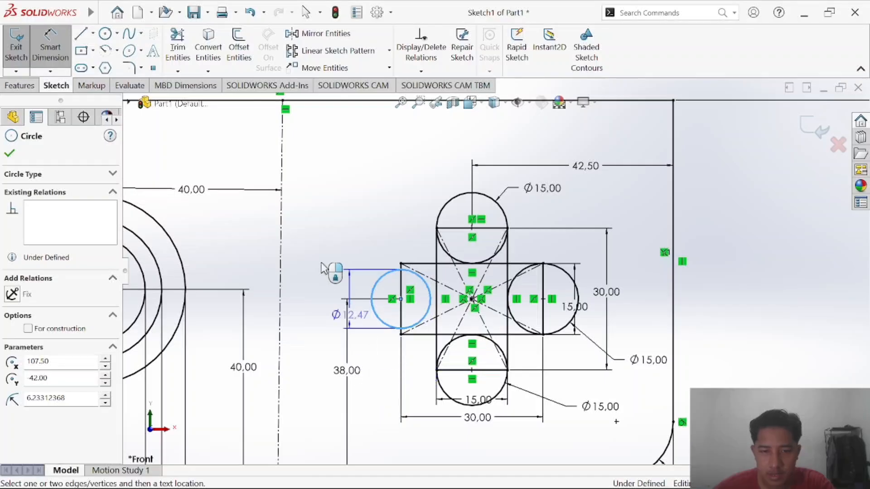
pyautogui.click(340, 258)
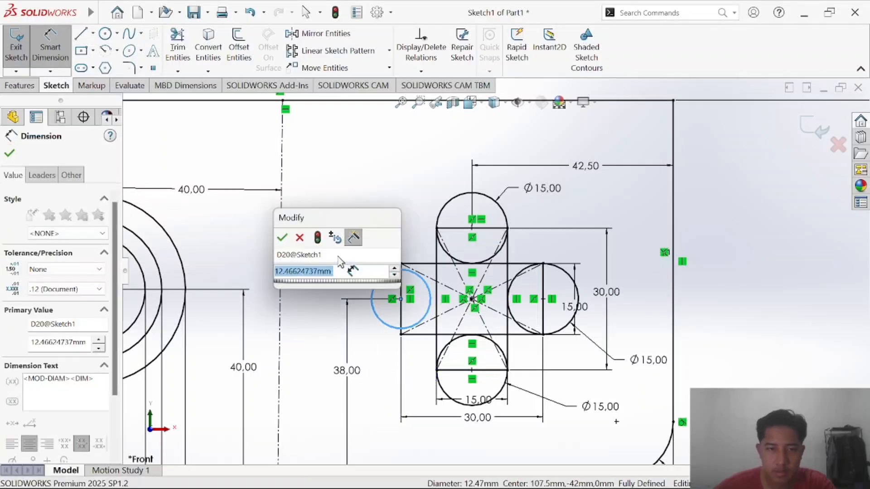
pyautogui.write('15')
pyautogui.press('Return')
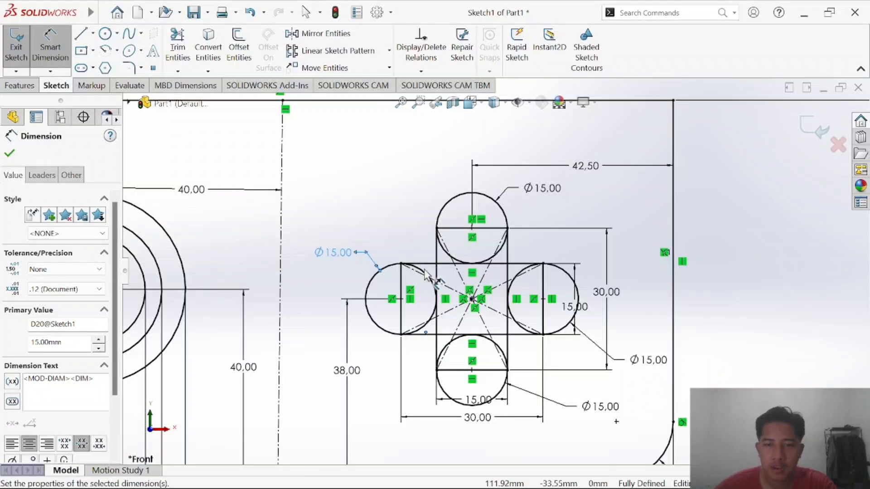
# Switch to the PDF practice drawing, check the rounded cross cutout, and return to the SOLIDWORKS sketch.
pyautogui.scroll(3, 494, 272)
pyautogui.scroll(-4, 467, 307)
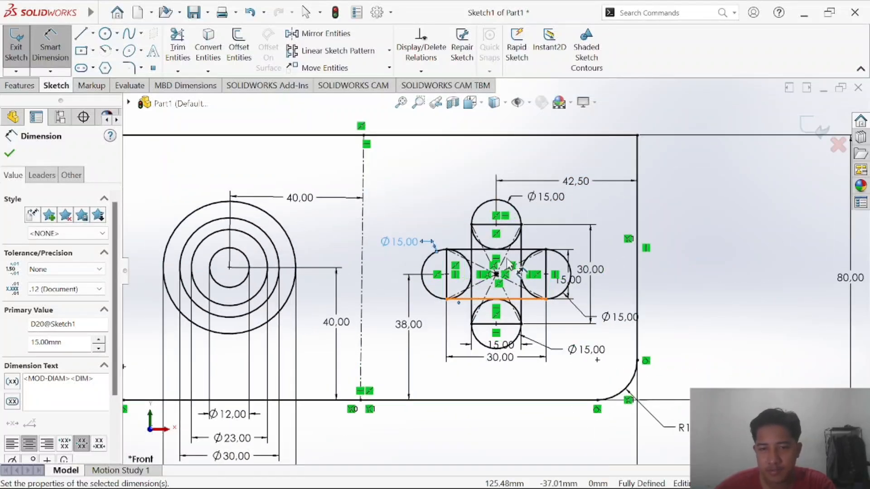
pyautogui.hotkey('alt', 'Tab')
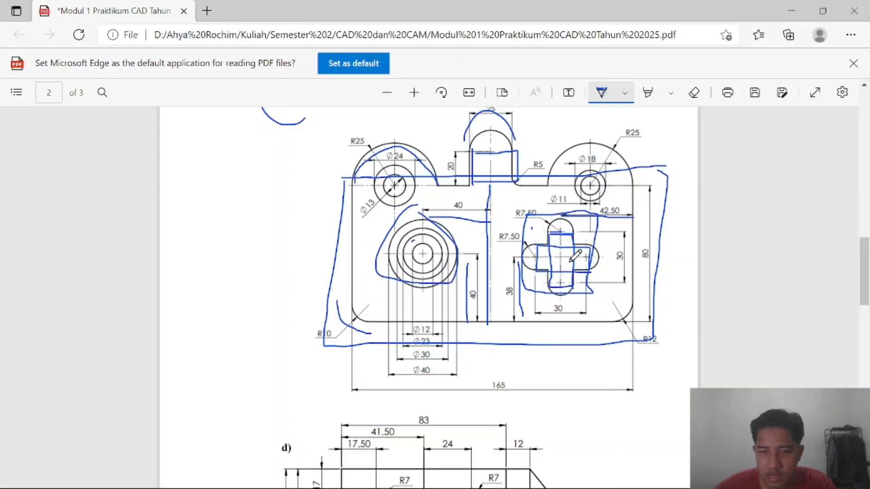
pyautogui.scroll(-3, 568, 253)
pyautogui.scroll(4, 569, 253)
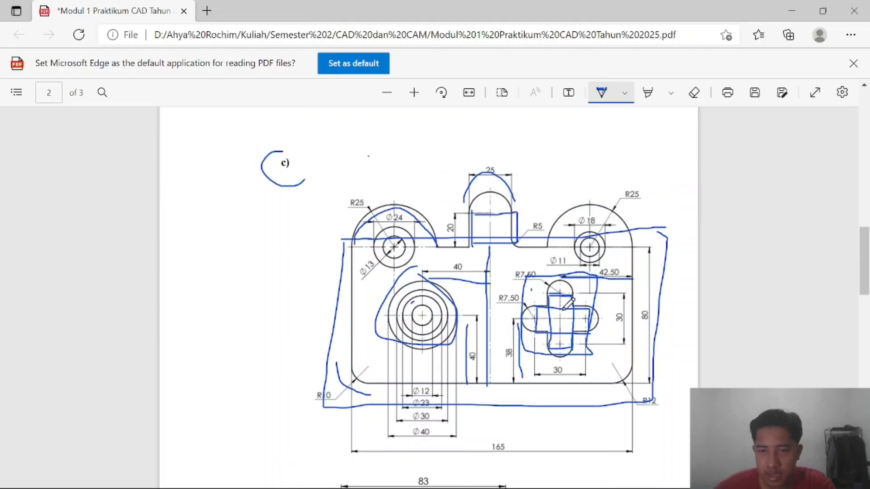
pyautogui.hotkey('alt', 'Tab')
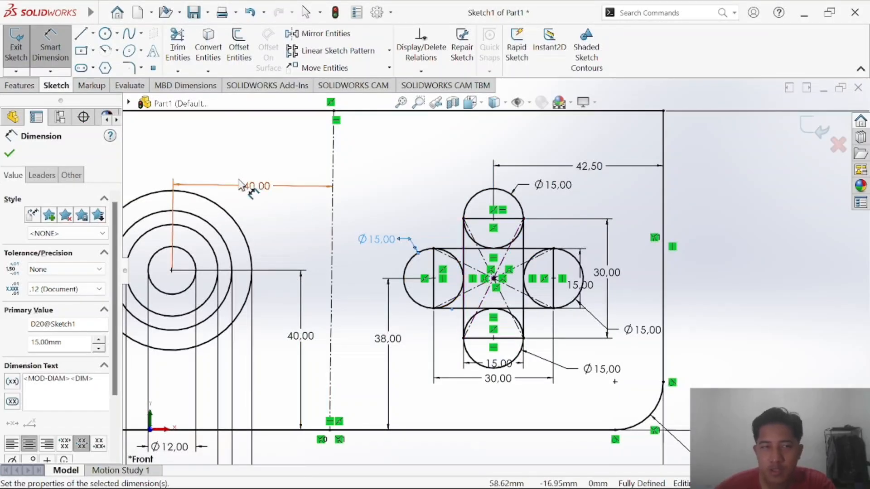
# Trim away the cross's upper end edge, the inner half of the upper circle and the horizontal rectangle's upper edge inside the cross.
pyautogui.click(179, 47)
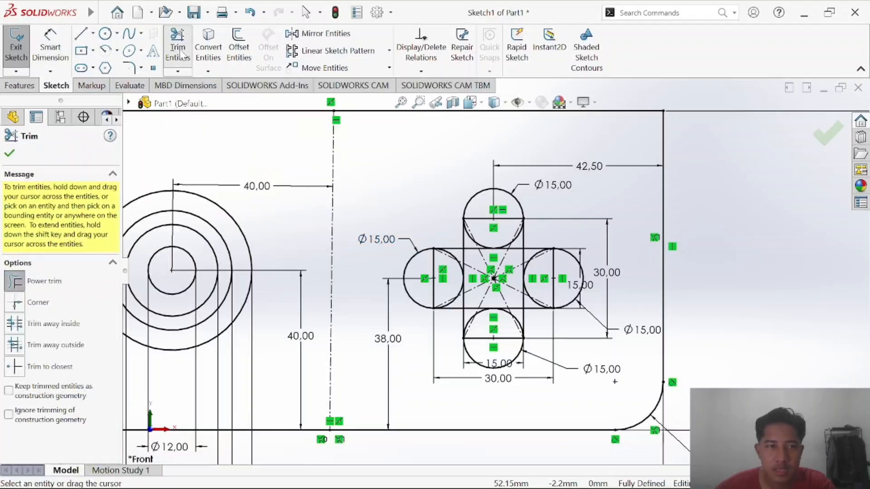
pyautogui.scroll(-3, 565, 265)
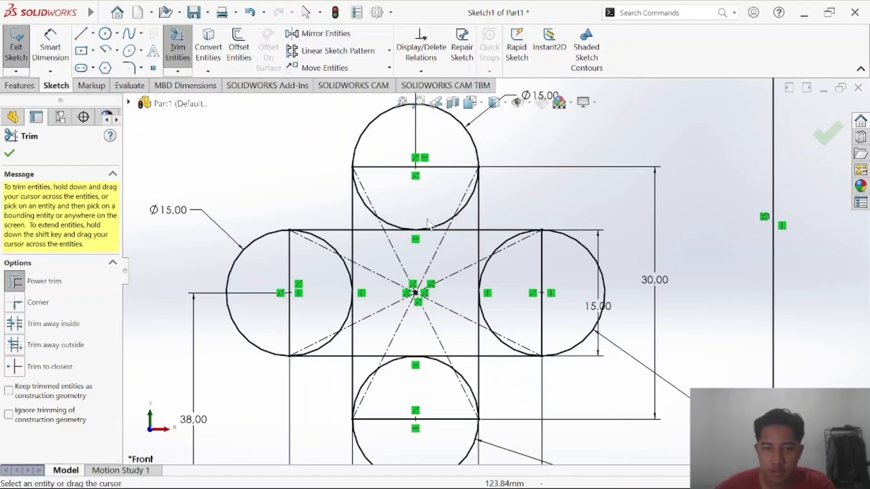
pyautogui.moveTo(390, 189); pyautogui.dragTo(441, 218)
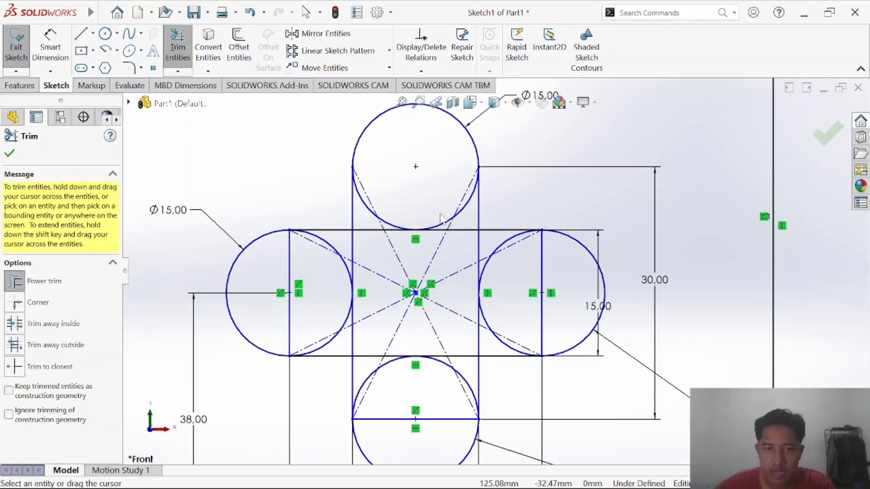
pyautogui.scroll(-3, 426, 208)
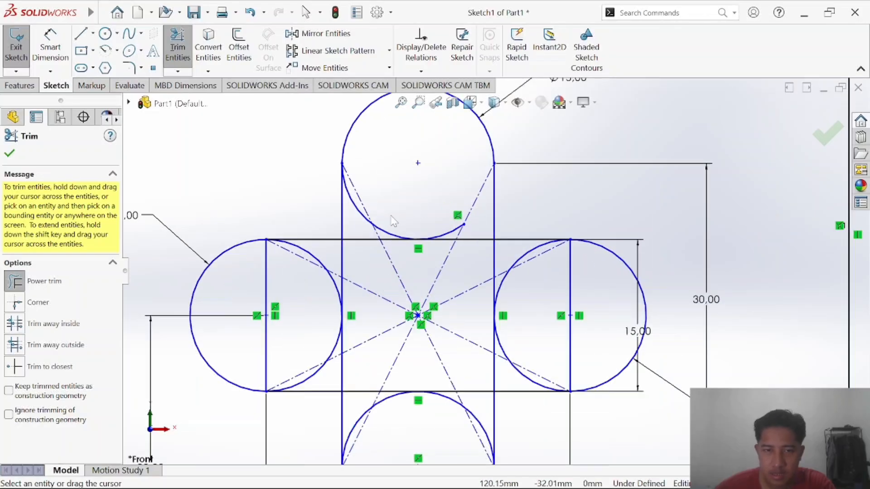
pyautogui.moveTo(408, 245); pyautogui.dragTo(422, 273)
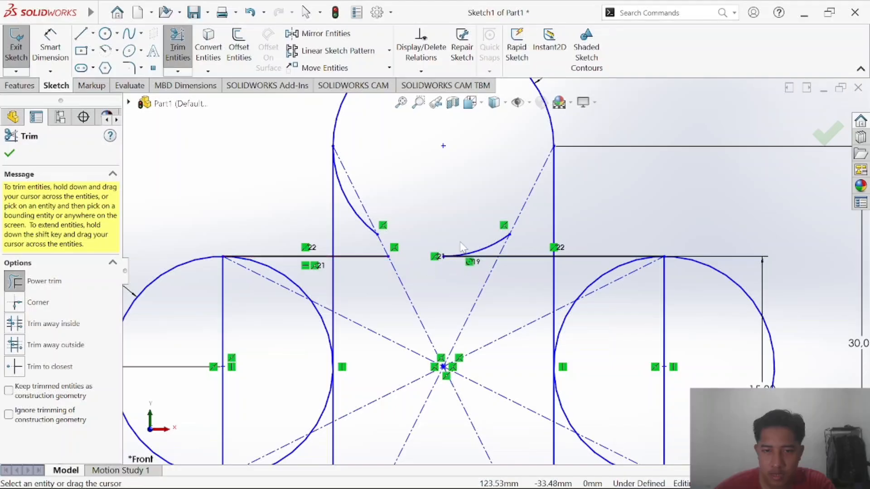
pyautogui.click(356, 214)
pyautogui.click(357, 226)
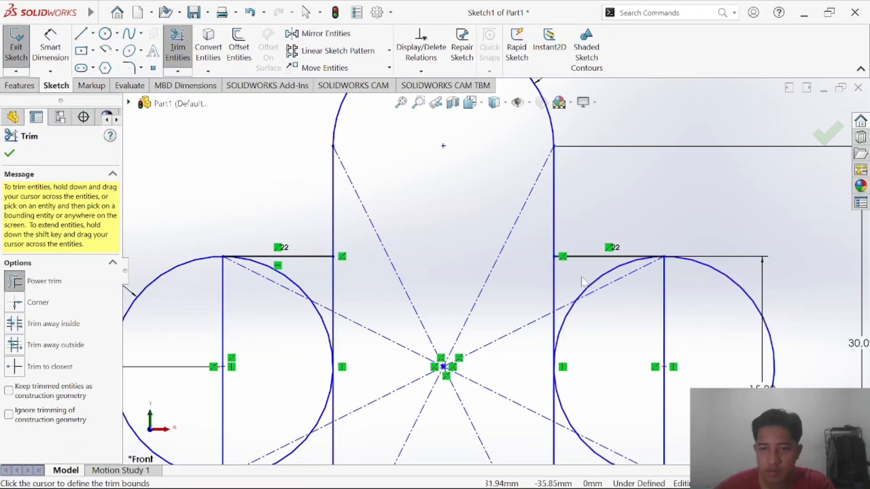
# Trim away the inner half of the right circle and the vertical rectangle's right edge inside the cross.
pyautogui.moveTo(562, 278); pyautogui.dragTo(603, 279)
pyautogui.moveTo(549, 348); pyautogui.dragTo(559, 348)
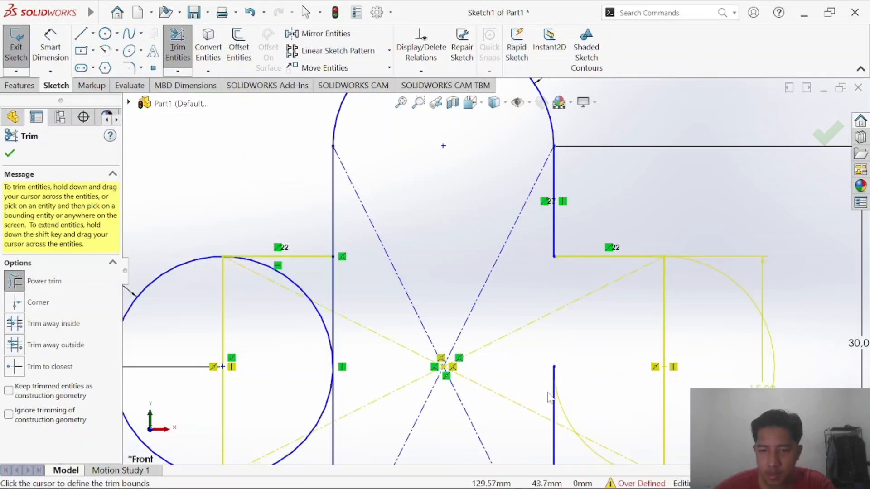
pyautogui.moveTo(547, 393)
pyautogui.mouseDown()
pyautogui.moveTo(574, 395)
pyautogui.moveTo(552, 413)
pyautogui.moveTo(592, 420)
pyautogui.moveTo(505, 412)
pyautogui.moveTo(544, 417)
pyautogui.mouseUp()
pyautogui.scroll(-1, 562, 408)
pyautogui.scroll(1, 561, 411)
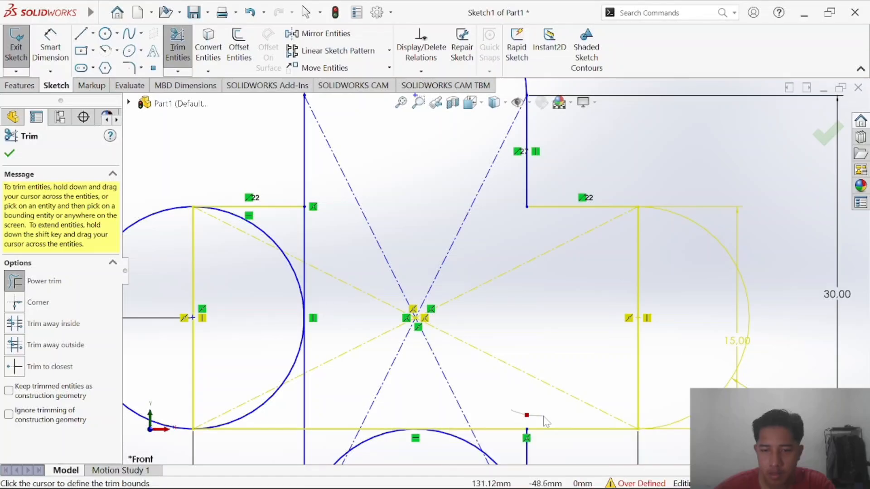
# Trim away the left circle's inner half, the vertical rectangle's left edge inside the cross, and the left and right end edges.
pyautogui.scroll(3, 486, 390)
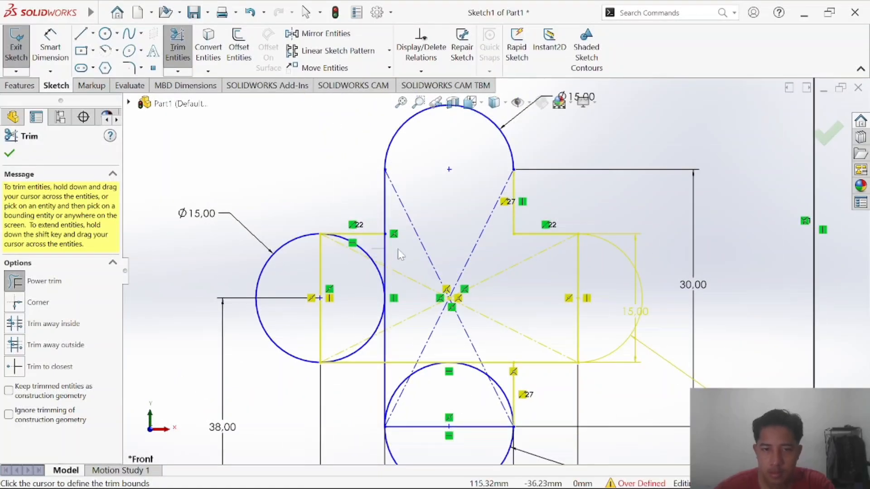
pyautogui.moveTo(398, 250); pyautogui.dragTo(388, 253)
pyautogui.moveTo(394, 298); pyautogui.dragTo(367, 299)
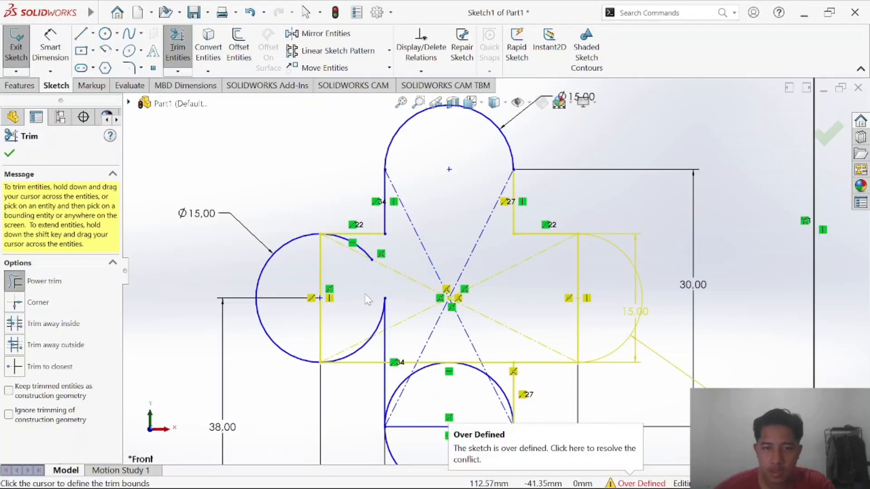
pyautogui.scroll(-2, 365, 244)
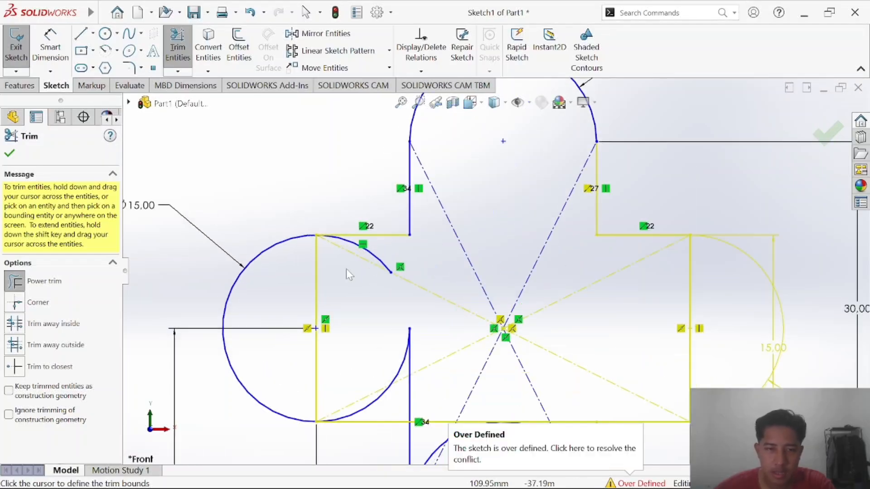
pyautogui.moveTo(303, 278)
pyautogui.mouseDown()
pyautogui.moveTo(340, 290)
pyautogui.moveTo(386, 276)
pyautogui.moveTo(398, 249)
pyautogui.moveTo(366, 258)
pyautogui.mouseUp()
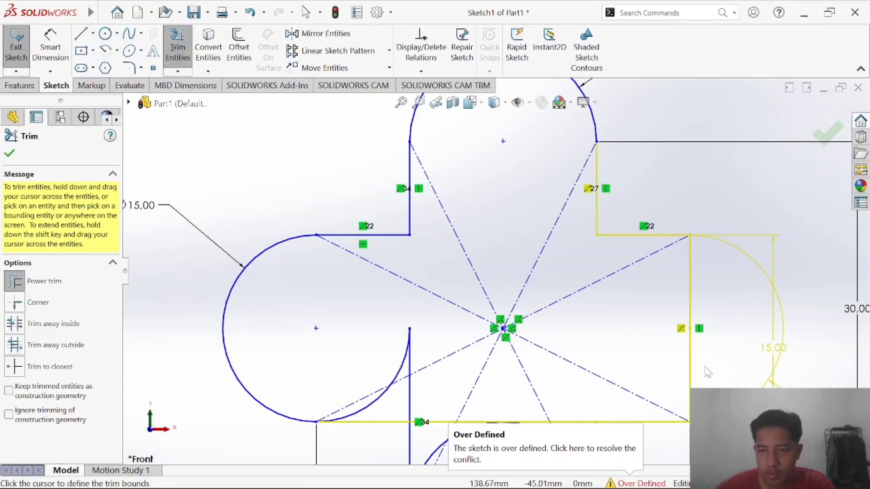
pyautogui.moveTo(714, 368); pyautogui.dragTo(685, 361)
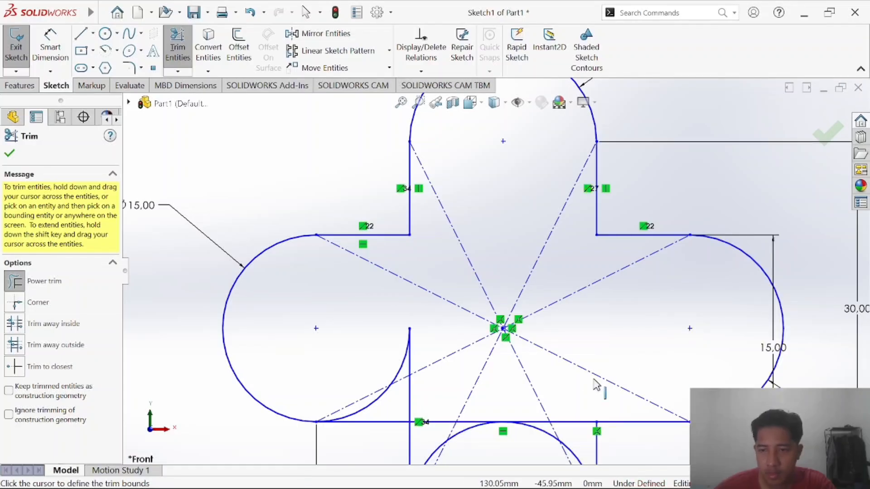
pyautogui.scroll(-2, 519, 413)
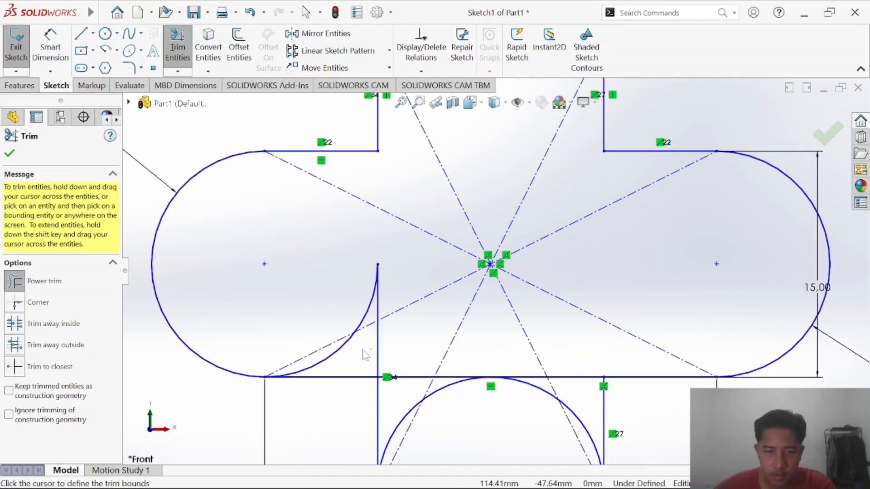
pyautogui.moveTo(334, 354)
pyautogui.mouseDown()
pyautogui.moveTo(390, 345)
pyautogui.moveTo(391, 304)
pyautogui.moveTo(340, 295)
pyautogui.mouseUp()
# Trim away the horizontal rectangle's lower edge inside the cross, the lower circle's inner half and the lower end edge.
pyautogui.scroll(-2, 564, 439)
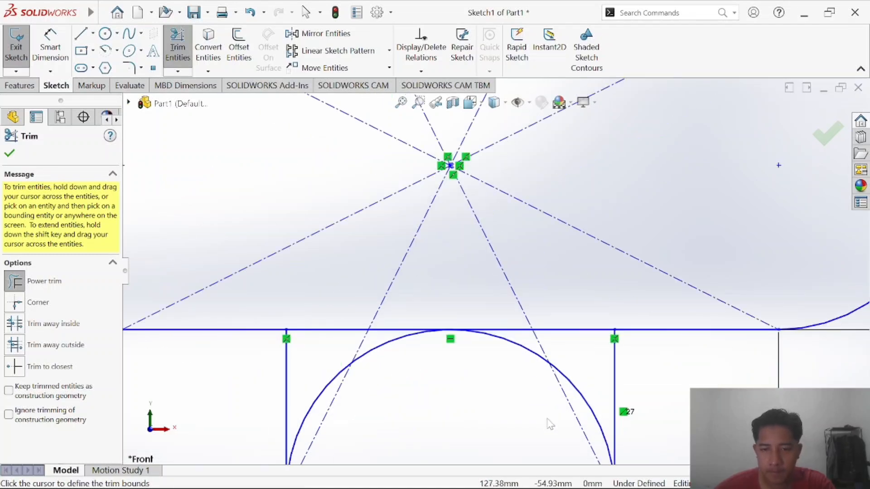
pyautogui.scroll(1, 547, 418)
pyautogui.scroll(1, 363, 310)
pyautogui.moveTo(355, 327); pyautogui.dragTo(361, 310)
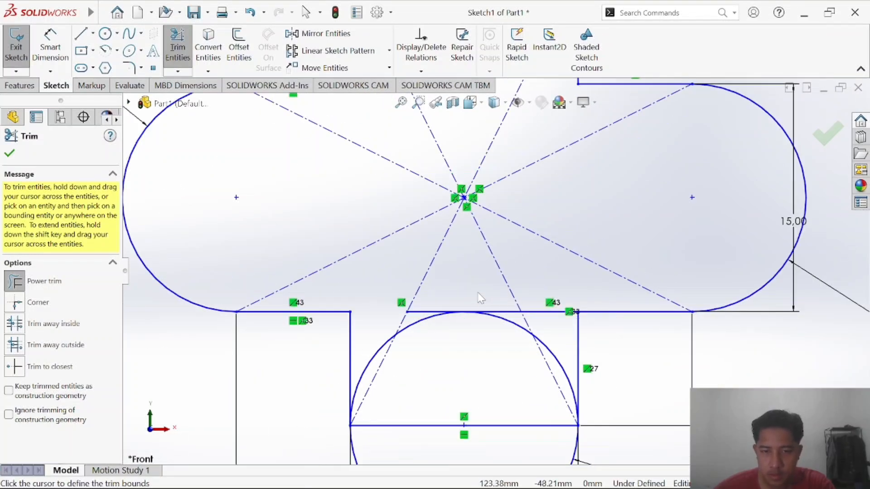
pyautogui.moveTo(480, 298)
pyautogui.mouseDown()
pyautogui.moveTo(472, 363)
pyautogui.moveTo(558, 313)
pyautogui.mouseUp()
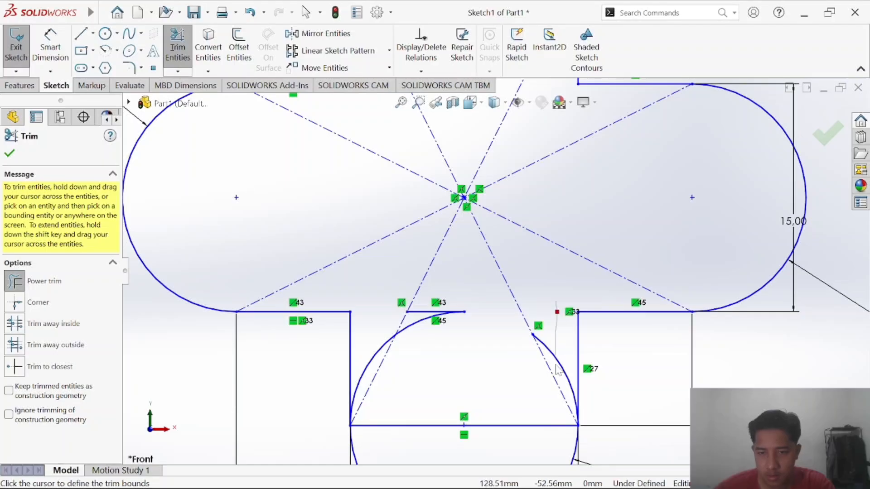
pyautogui.moveTo(556, 366); pyautogui.dragTo(557, 375)
pyautogui.moveTo(448, 305)
pyautogui.mouseDown()
pyautogui.moveTo(447, 327)
pyautogui.moveTo(402, 332)
pyautogui.mouseUp()
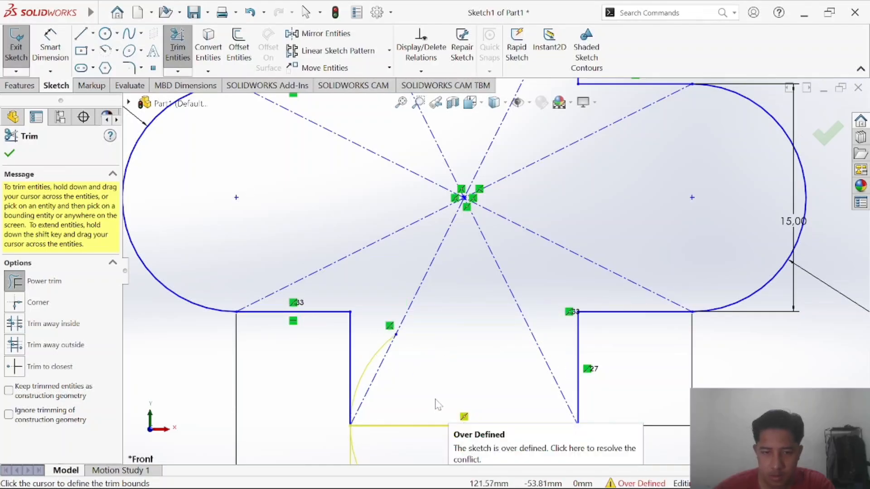
pyautogui.moveTo(436, 404); pyautogui.dragTo(432, 429)
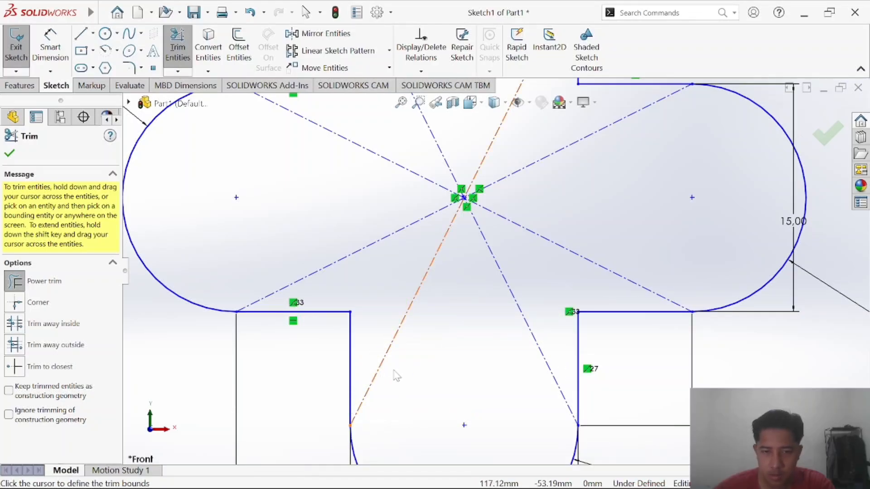
pyautogui.scroll(6, 488, 399)
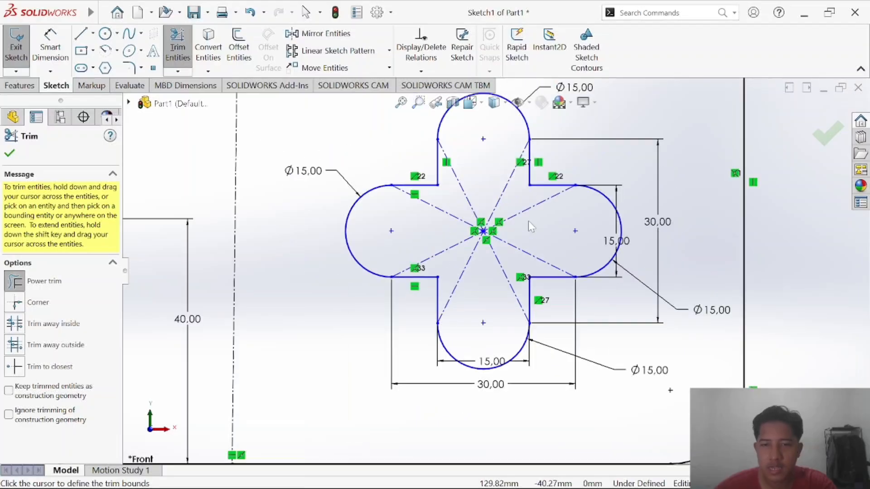
pyautogui.scroll(-1, 524, 255)
pyautogui.scroll(-1, 557, 285)
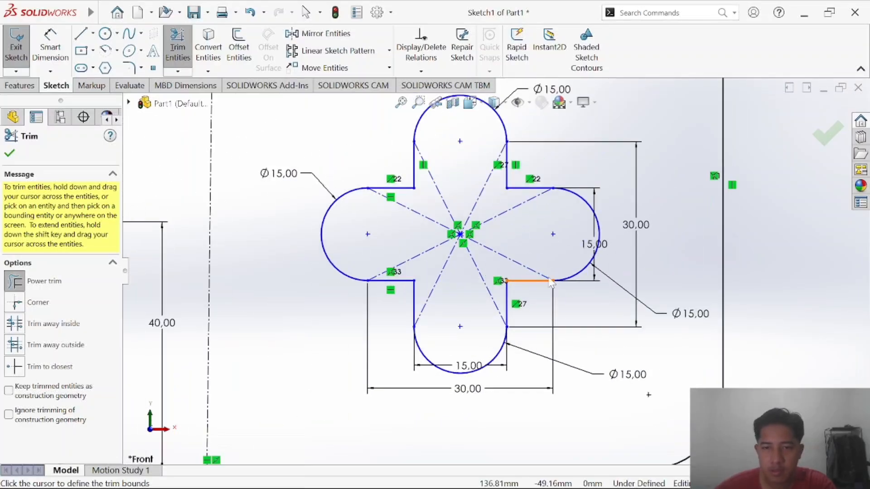
# Draw a vertical centerline through the cross from the top of the upper arc to the bottom of the lower arc.
pyautogui.hotkey('alt', 'Tab')
pyautogui.hotkey('alt', 'Tab')
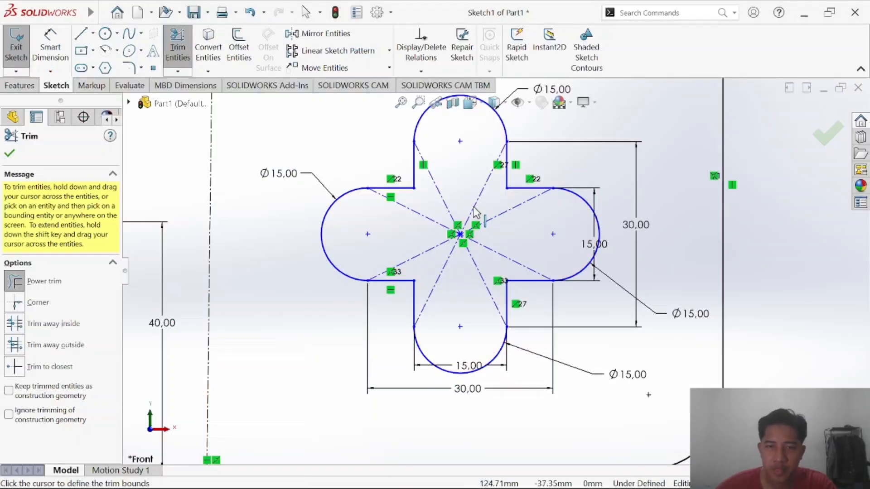
pyautogui.click(93, 34)
pyautogui.click(150, 68)
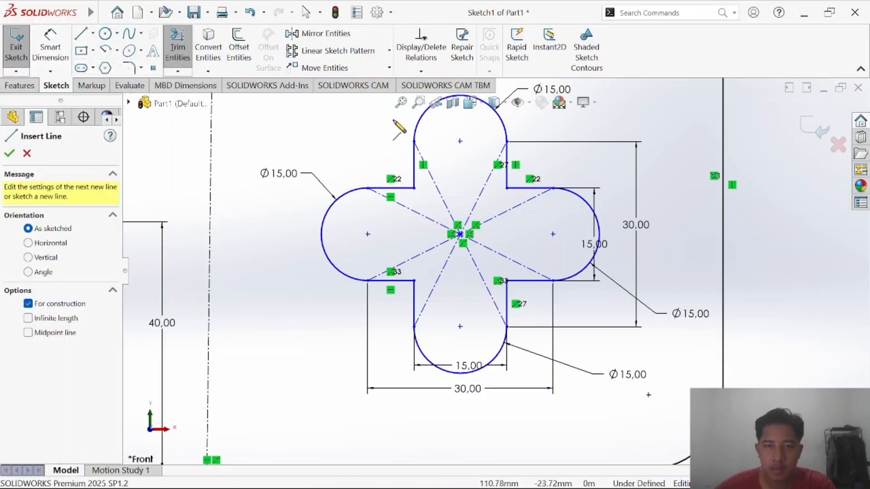
pyautogui.scroll(1, 494, 271)
pyautogui.scroll(1, 476, 164)
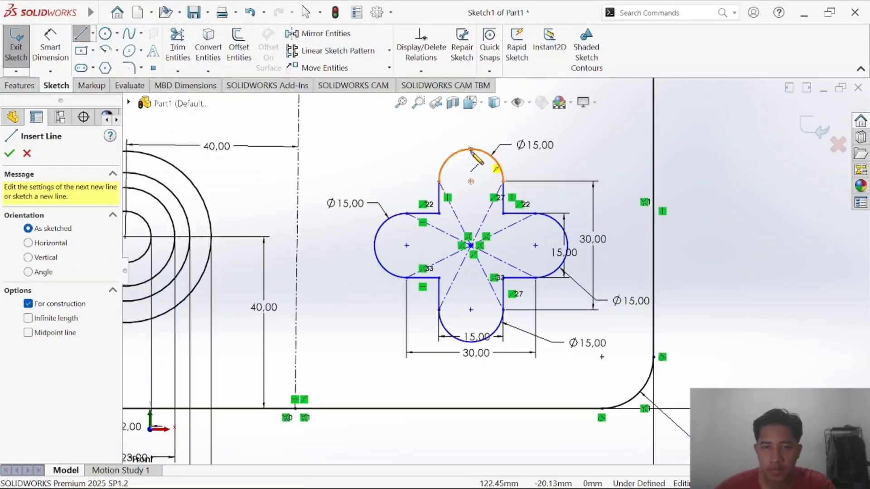
pyautogui.click(470, 149)
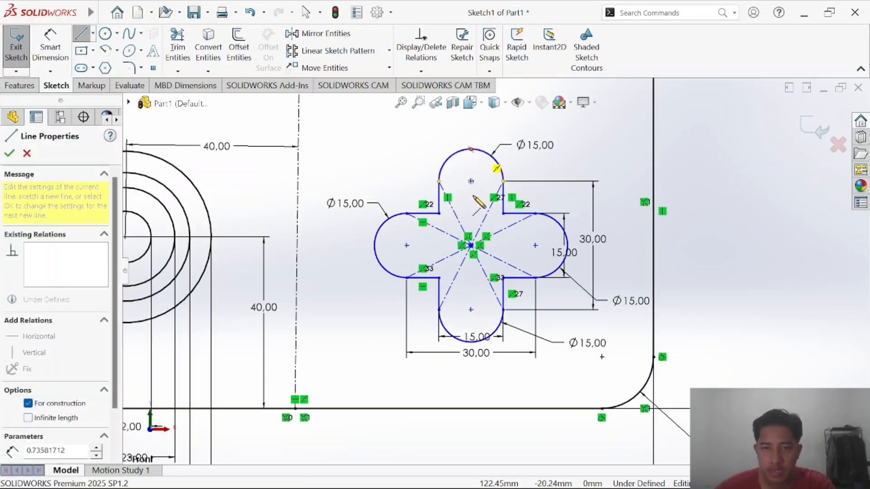
pyautogui.doubleClick(470, 340)
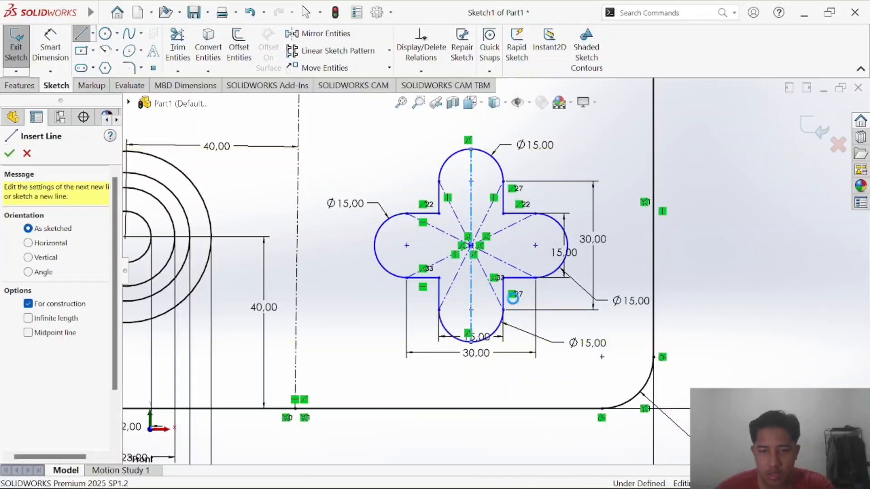
pyautogui.press('Escape')
# Draw a horizontal centerline across the cross from the left arc to the right arc, and compare the cutout with the PDF drawing.
pyautogui.click(93, 33)
pyautogui.click(109, 68)
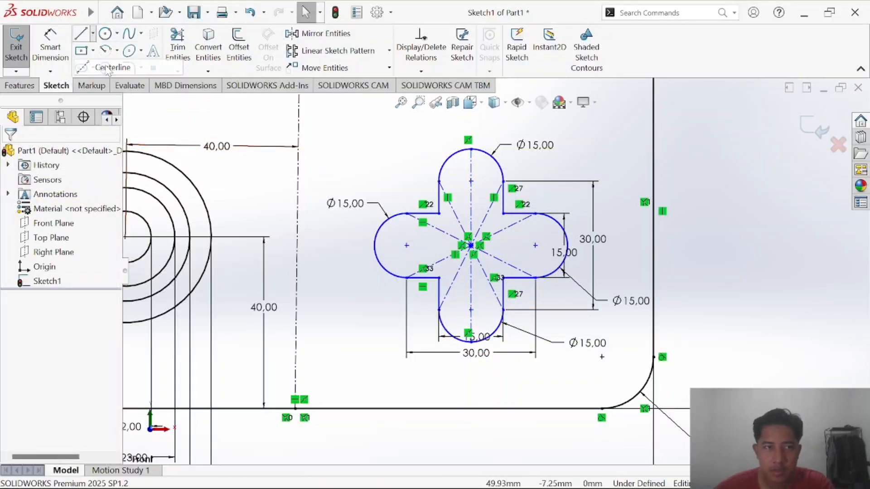
pyautogui.click(375, 245)
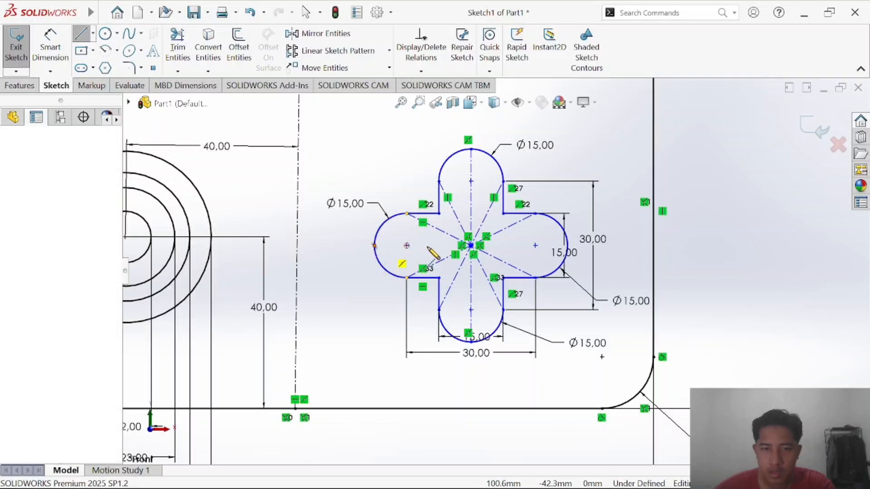
pyautogui.click(566, 246)
pyautogui.press('Escape')
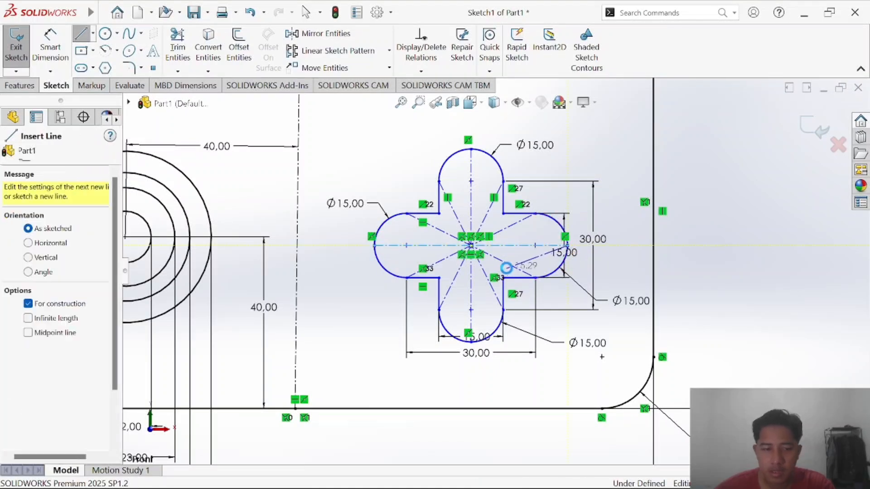
pyautogui.press('Escape')
pyautogui.hotkey('alt', 'Tab')
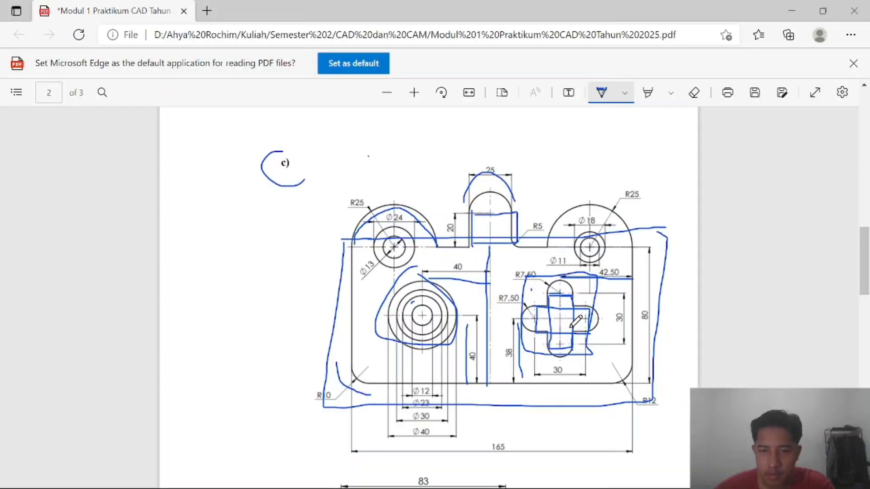
pyautogui.hotkey('alt', 'Tab')
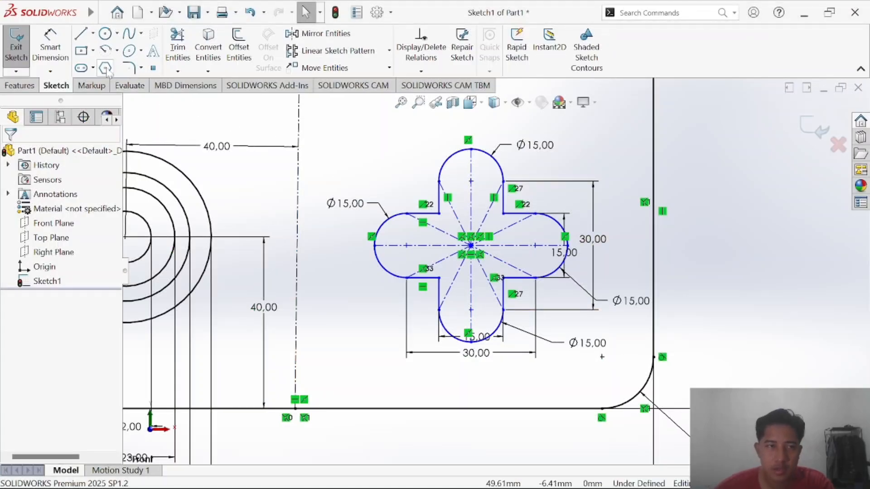
# Draw construction lines joining the ends of the cross's upper arc and the ends of its right arc.
pyautogui.click(92, 33)
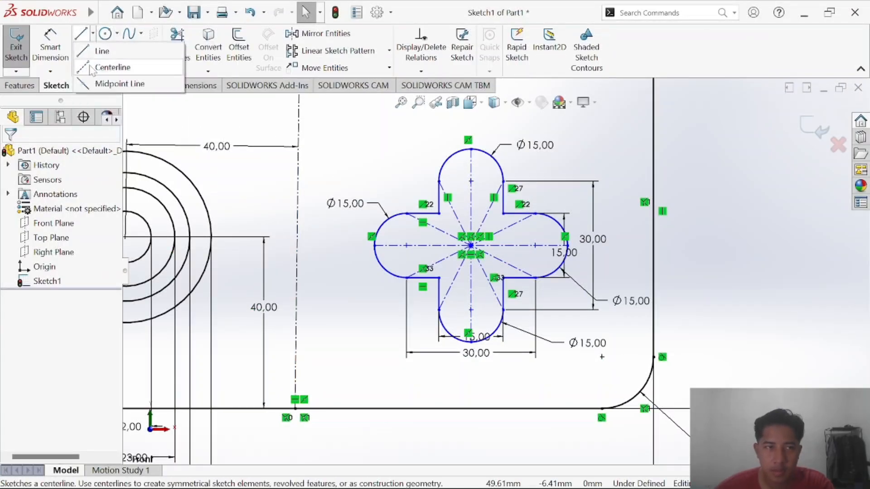
pyautogui.click(109, 66)
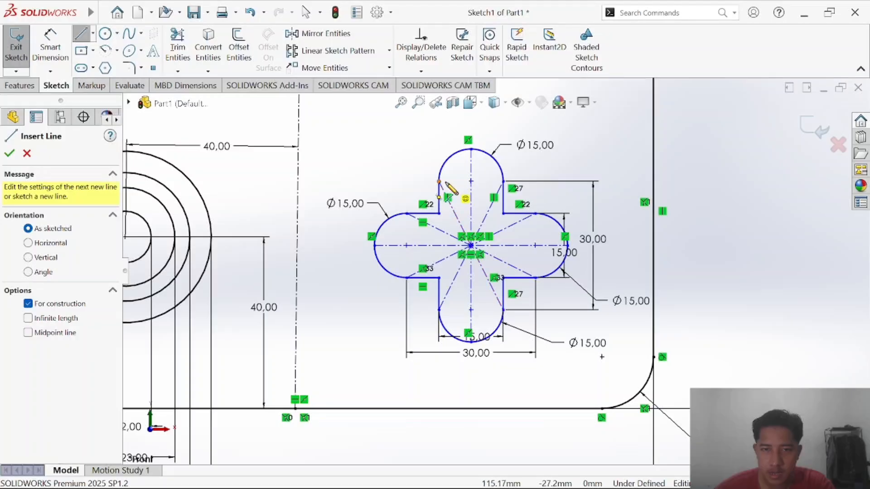
pyautogui.click(440, 182)
pyautogui.click(503, 182)
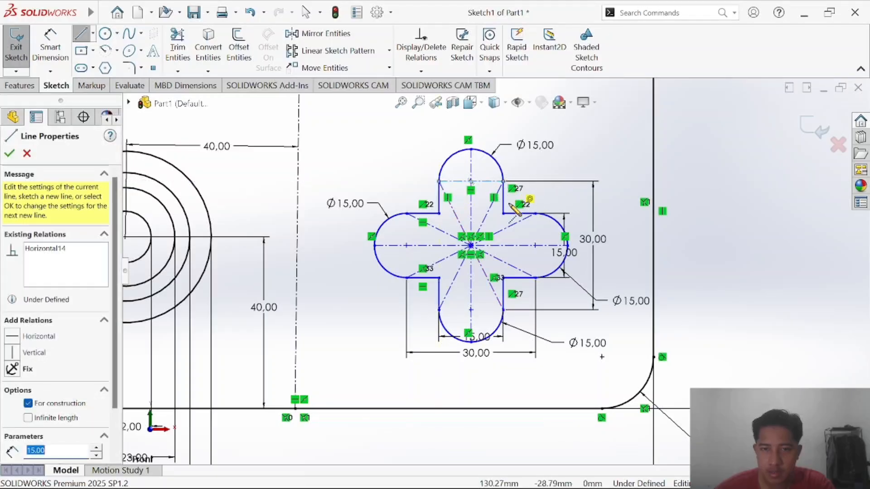
pyautogui.click(535, 213)
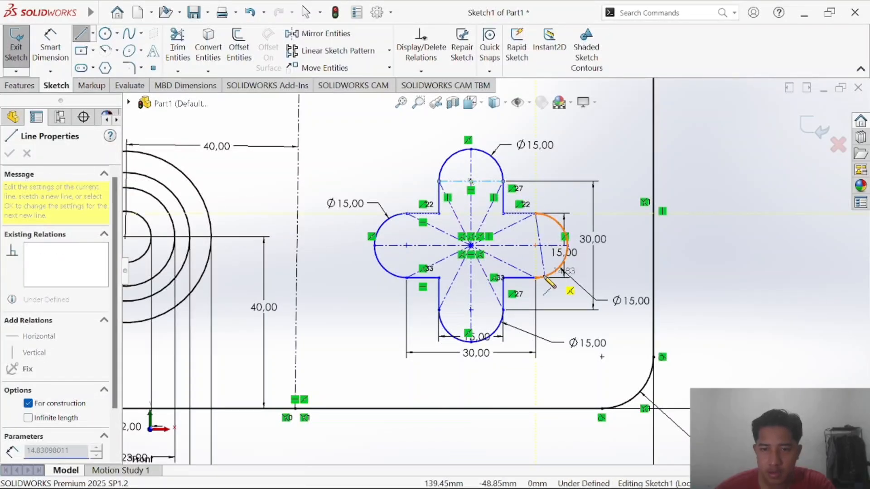
pyautogui.click(535, 278)
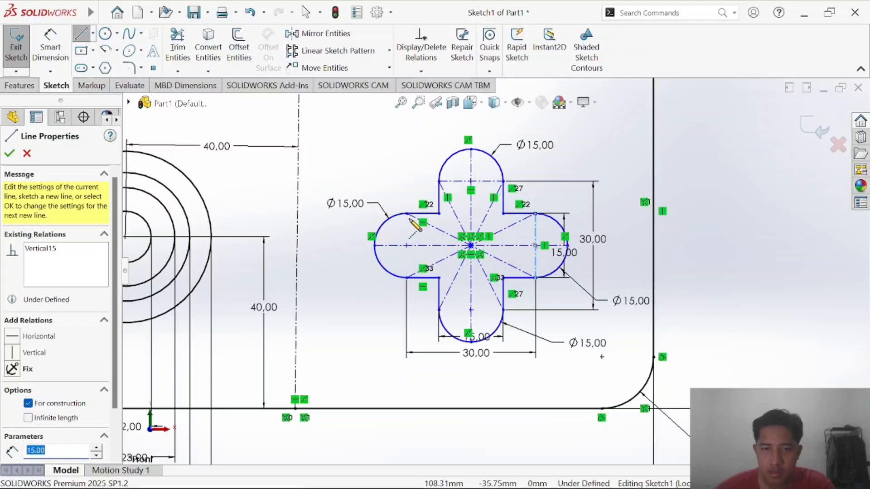
# Draw construction lines joining the ends of the cross's left arc and the ends of its lower arc.
pyautogui.click(407, 213)
pyautogui.click(407, 277)
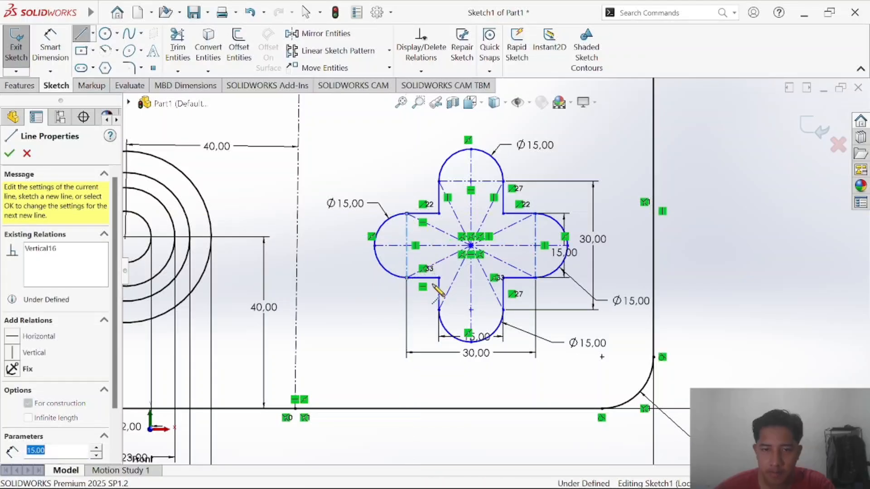
pyautogui.click(471, 339)
pyautogui.click(438, 310)
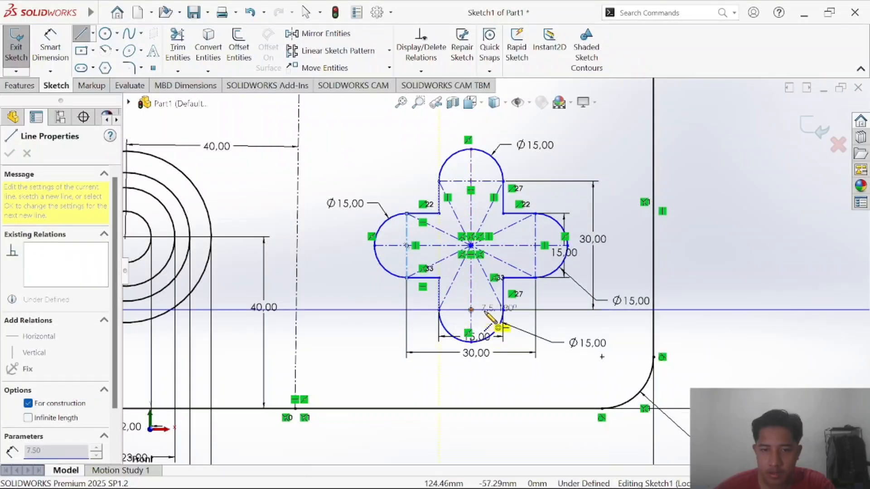
pyautogui.click(503, 310)
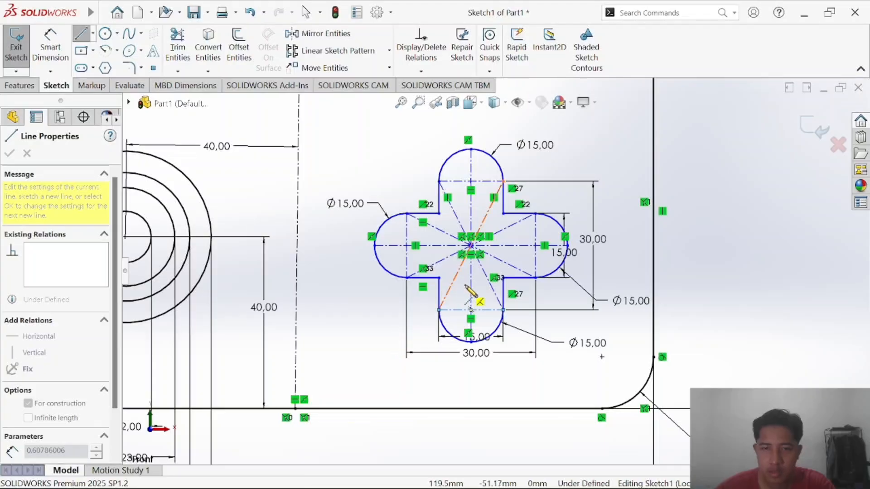
# Compare the cross cutout with the PDF practice drawing, and leave the line command.
pyautogui.hotkey('alt', 'Tab')
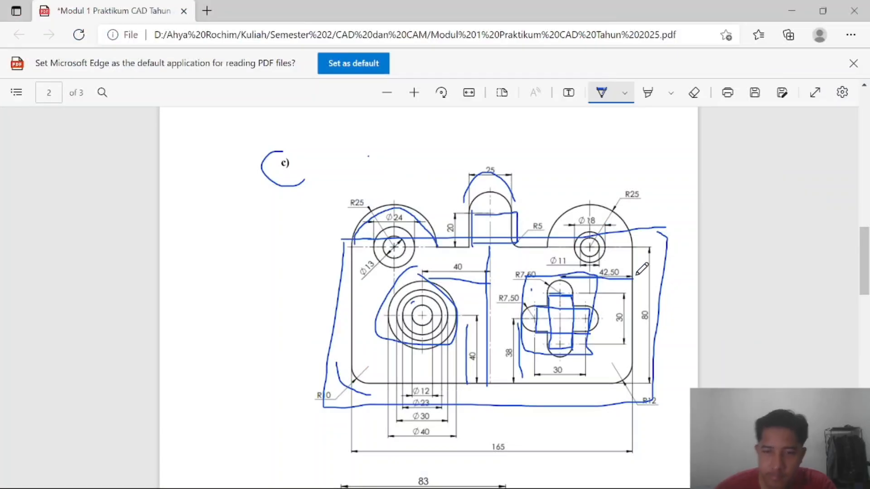
pyautogui.hotkey('alt', 'Tab')
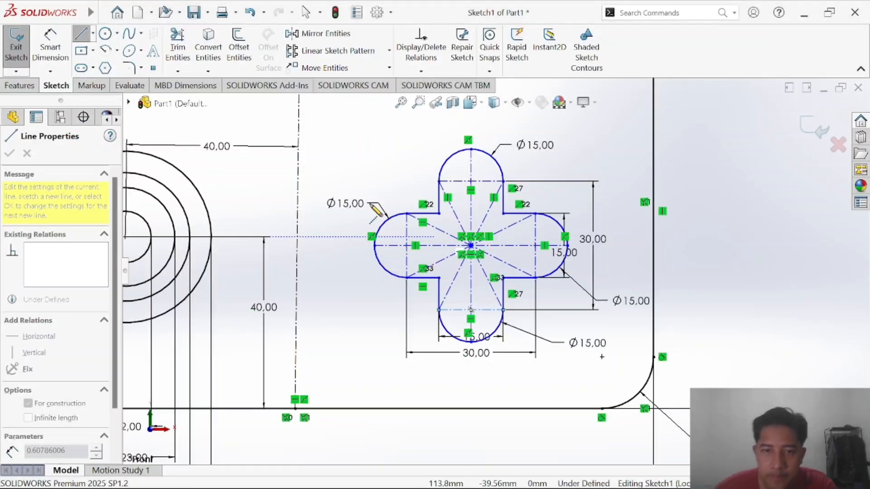
pyautogui.click(84, 38)
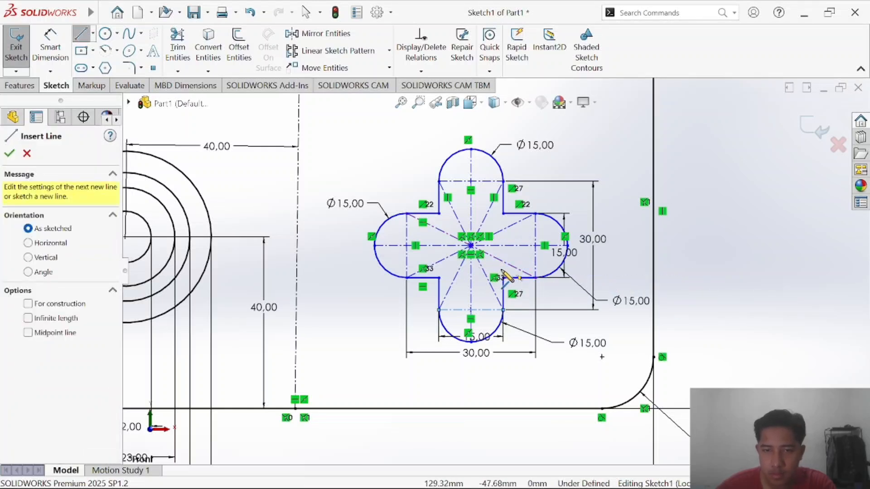
pyautogui.press('Escape')
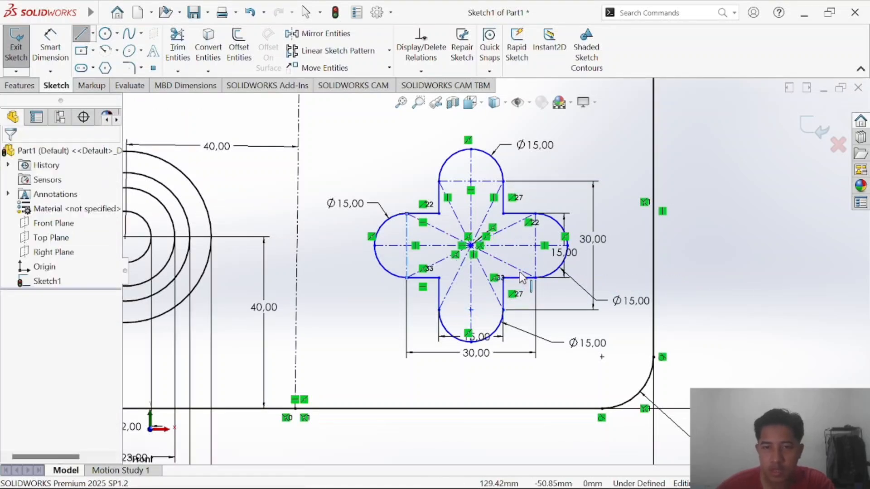
# Undo the construction lines drawn between the ends of the cross's four arcs.
pyautogui.hotkey('ctrl', 'z')
pyautogui.hotkey('ctrl', 'z')
pyautogui.hotkey('ctrl', 'z')
pyautogui.hotkey('ctrl', 'z')
pyautogui.hotkey('ctrl', 'z')
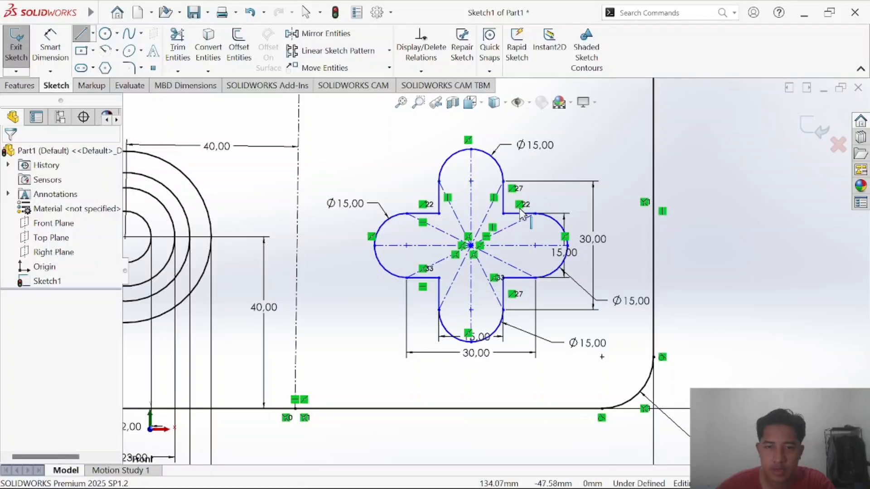
# Undo the cross's two centerlines and all its trims, back to the full circles and rectangles.
pyautogui.hotkey('ctrl', 'z')
pyautogui.hotkey('ctrl', 'z')
pyautogui.hotkey('ctrl', 'z')
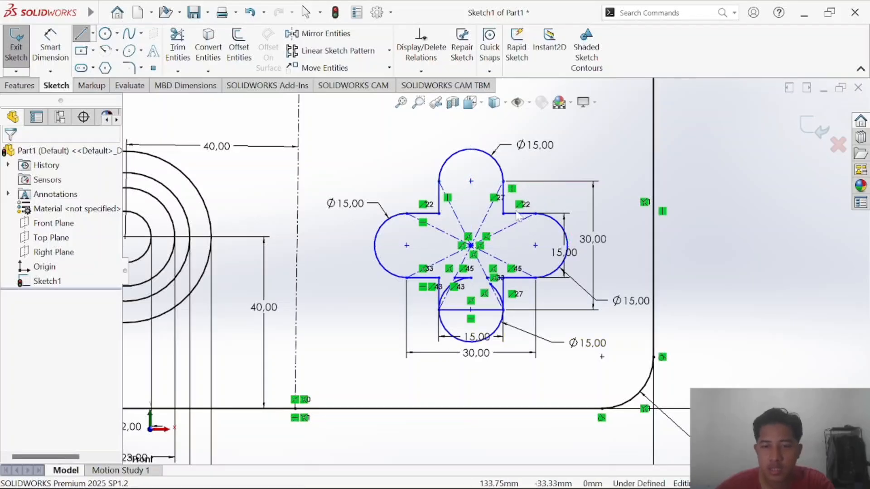
pyautogui.hotkey('ctrl', 'z')
pyautogui.hotkey('ctrl', 'z')
pyautogui.hotkey('ctrl', 'z')
pyautogui.hotkey('ctrl', 'z')
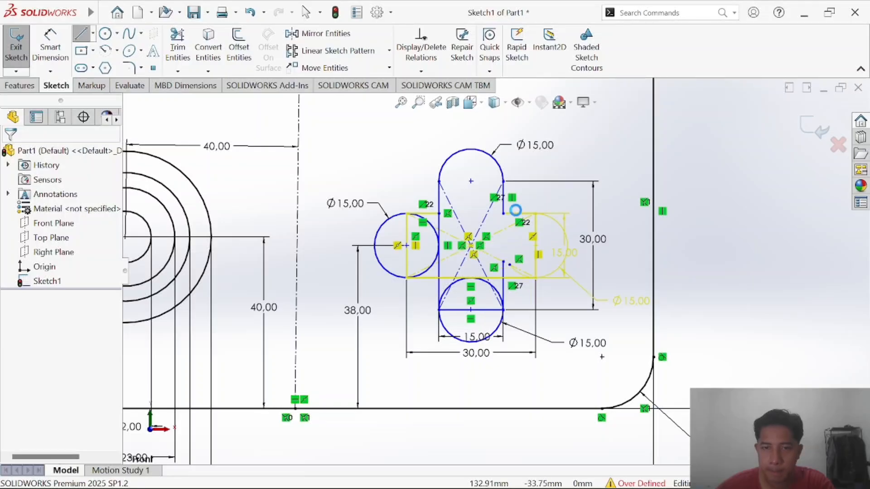
pyautogui.hotkey('ctrl', 'z')
pyautogui.hotkey('ctrl', 'z')
pyautogui.hotkey('ctrl', 'z')
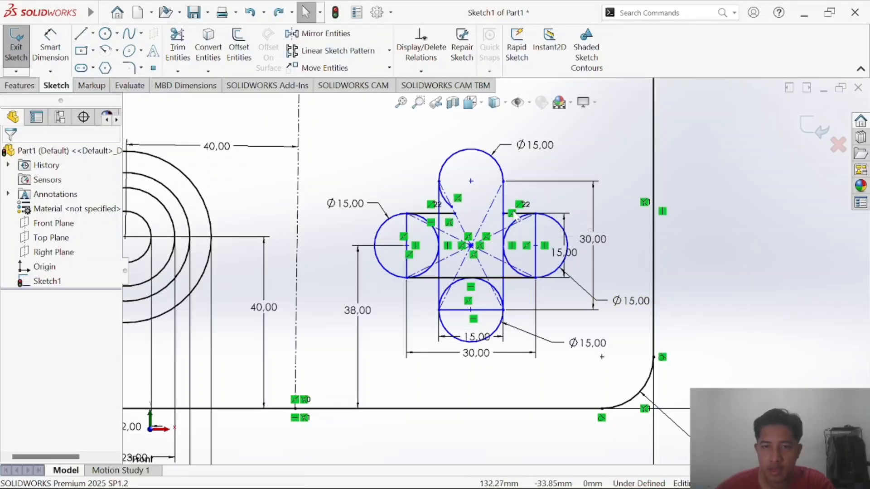
pyautogui.hotkey('ctrl', 'z')
pyautogui.hotkey('ctrl', 'z')
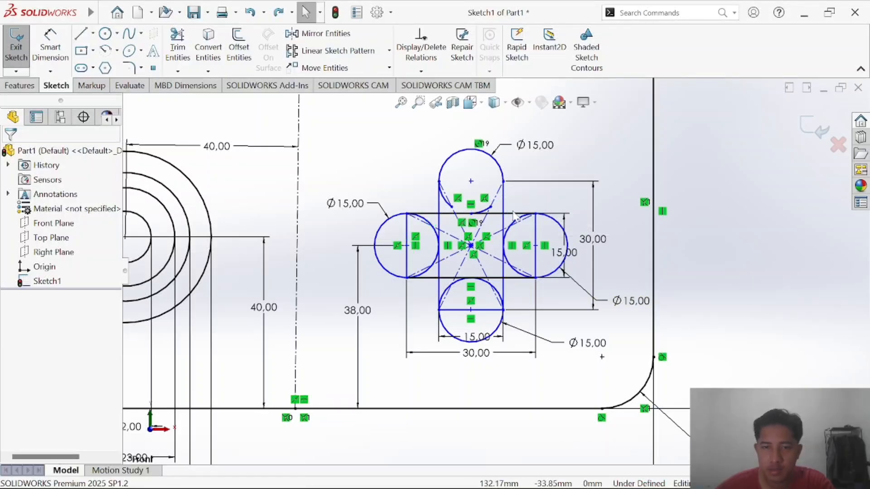
pyautogui.hotkey('ctrl', 'z')
pyautogui.hotkey('ctrl', 'z')
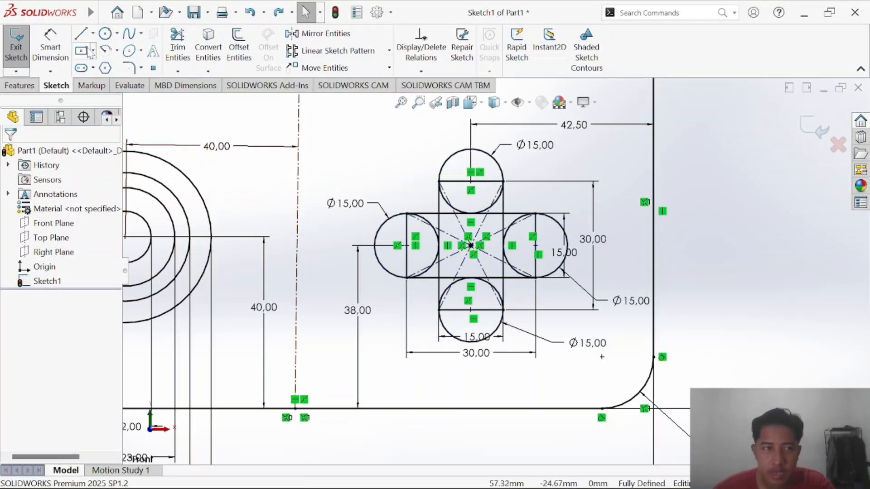
# Draw a vertical centerline from the top of the cross's upper circle to the bottom of its lower circle.
pyautogui.click(92, 34)
pyautogui.click(111, 64)
pyautogui.scroll(-3, 381, 135)
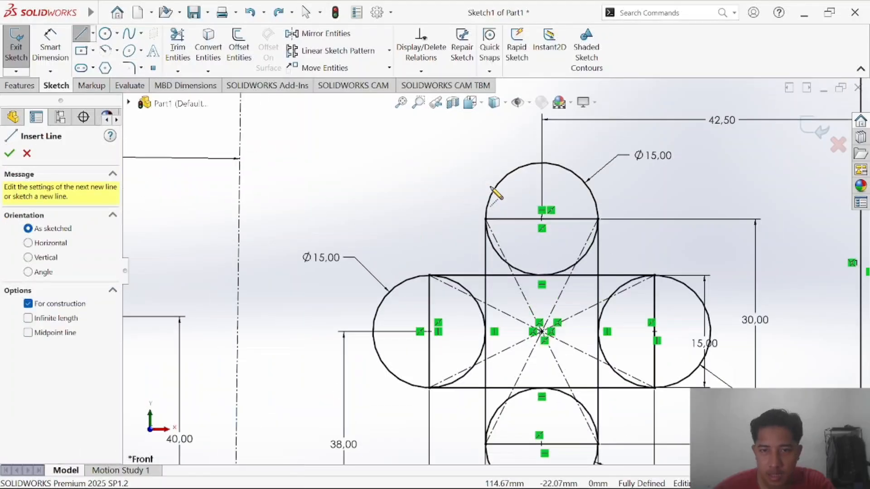
pyautogui.scroll(2, 578, 236)
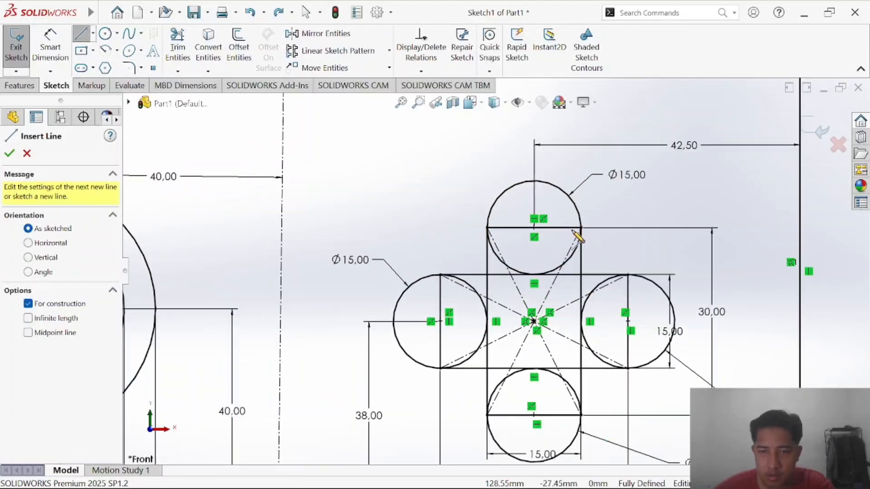
pyautogui.click(535, 181)
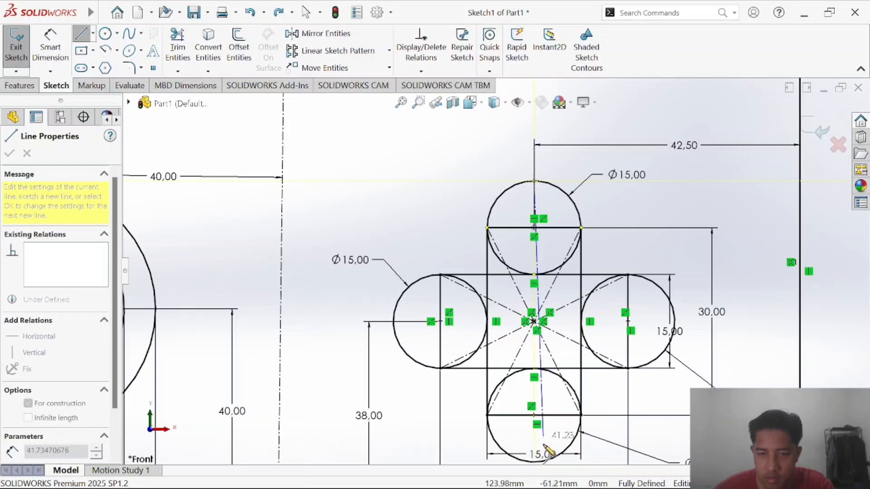
pyautogui.click(535, 462)
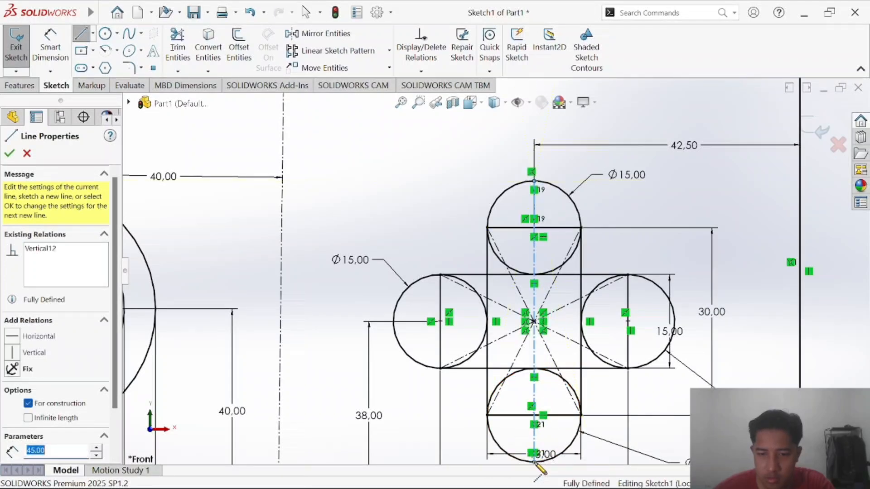
pyautogui.press('Escape')
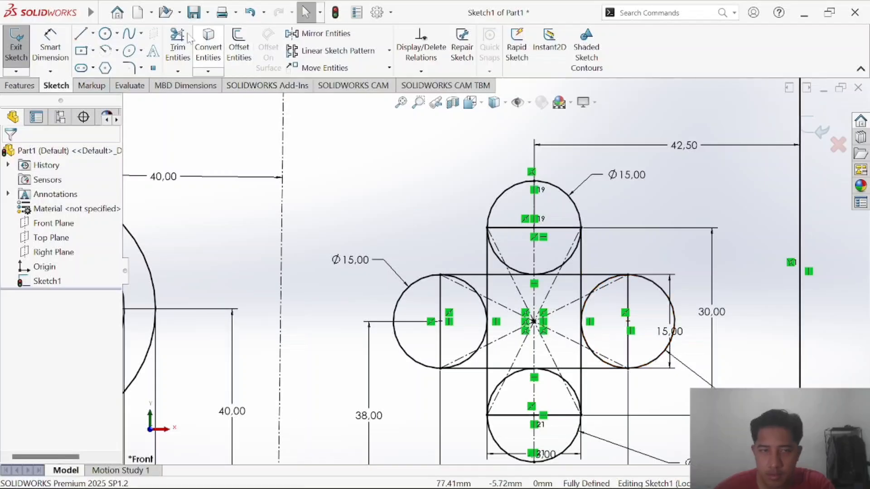
# Draw a horizontal centerline from the outer point of the cross's left circle to the outer point of its right circle.
pyautogui.click(93, 33)
pyautogui.click(113, 67)
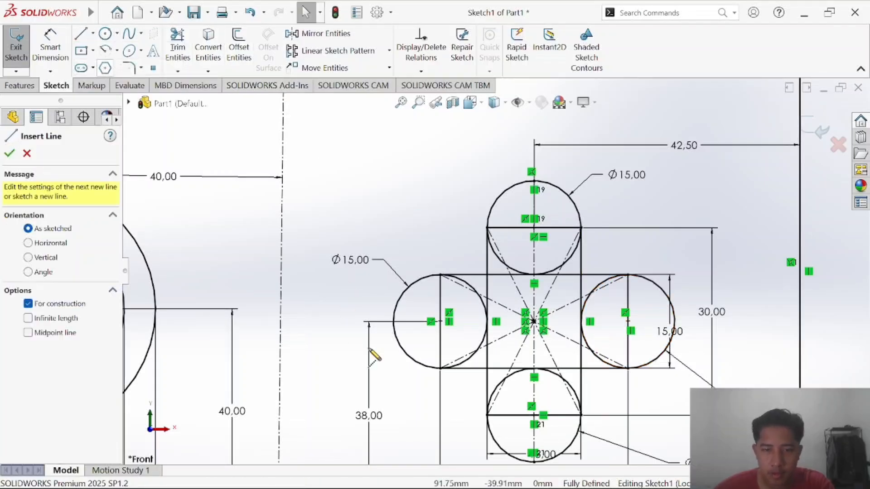
pyautogui.click(394, 322)
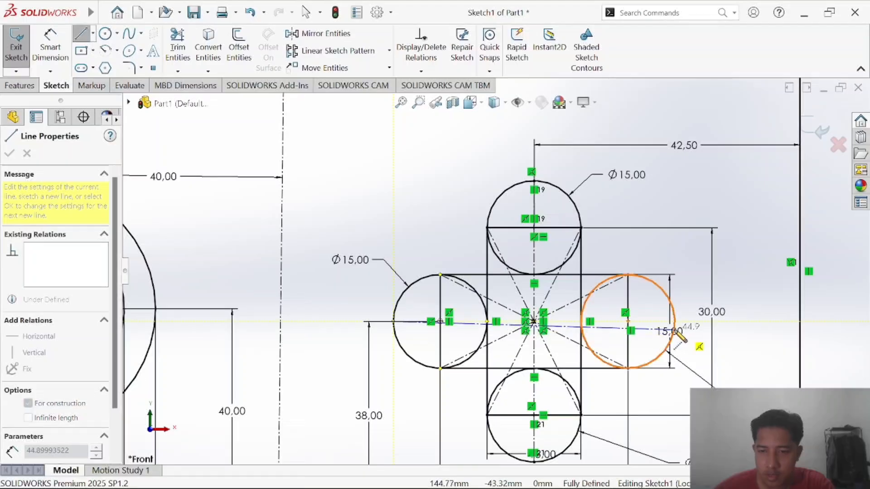
pyautogui.click(673, 322)
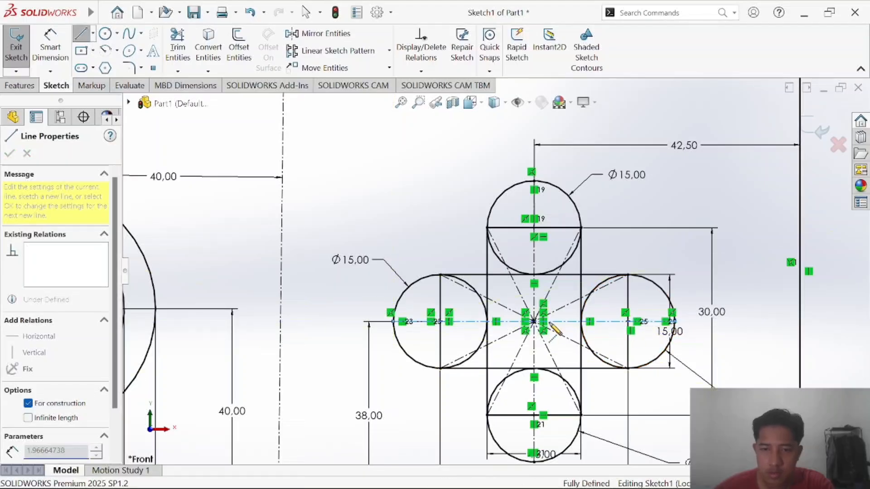
pyautogui.press('Escape')
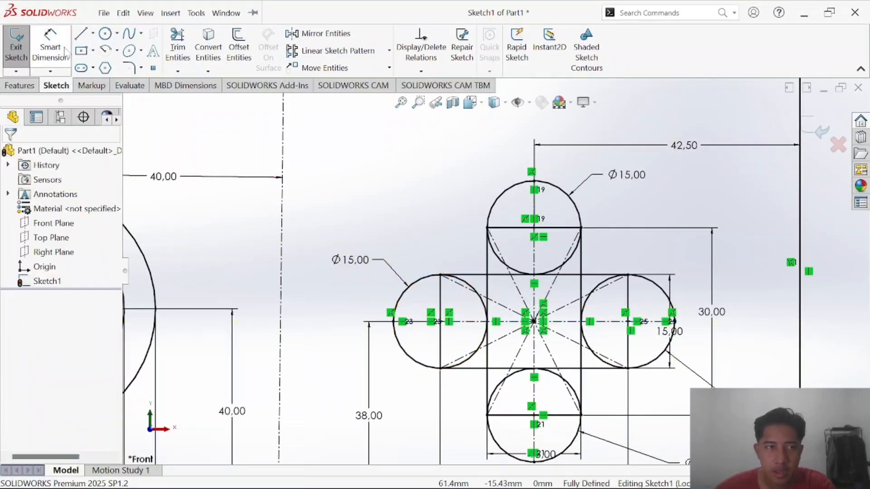
# Power-trim the inner half of the cross's upper circle, leaving a short piece beside the vertical centerline.
pyautogui.click(49, 45)
pyautogui.click(184, 42)
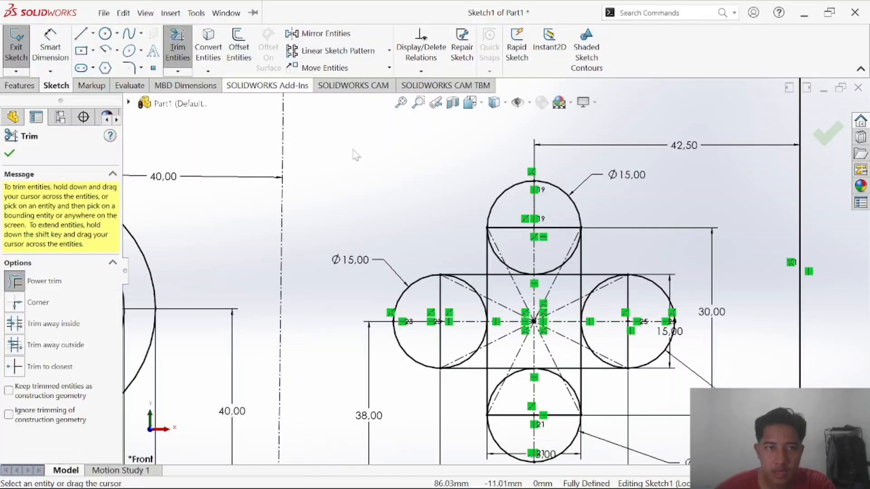
pyautogui.scroll(-2, 544, 281)
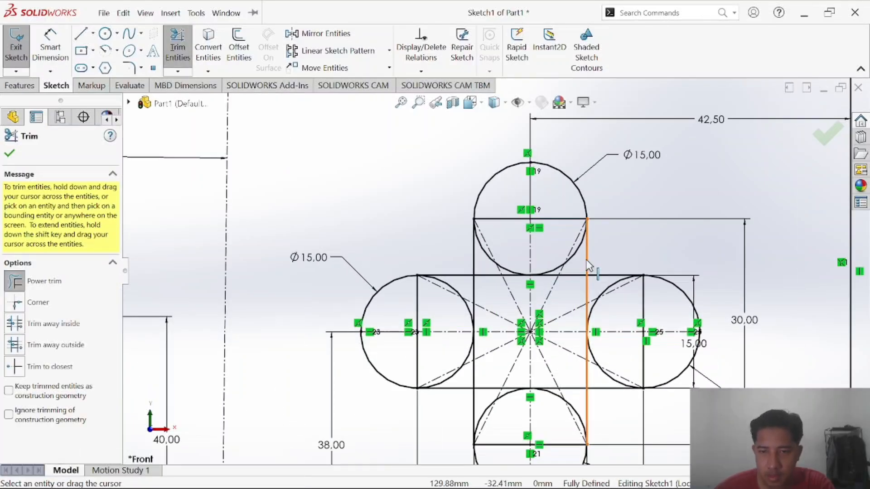
pyautogui.moveTo(577, 257); pyautogui.dragTo(577, 247)
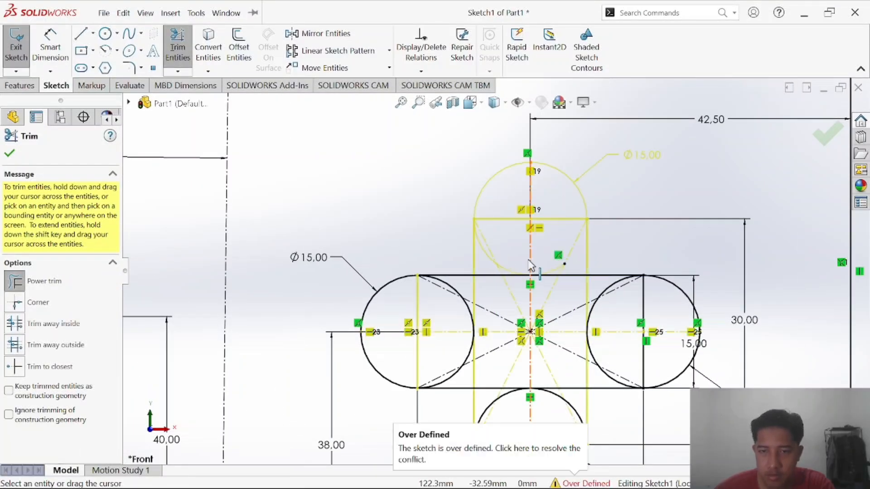
pyautogui.moveTo(484, 259)
pyautogui.mouseDown()
pyautogui.moveTo(483, 249)
pyautogui.moveTo(514, 272)
pyautogui.moveTo(560, 269)
pyautogui.mouseUp()
pyautogui.scroll(-2, 559, 275)
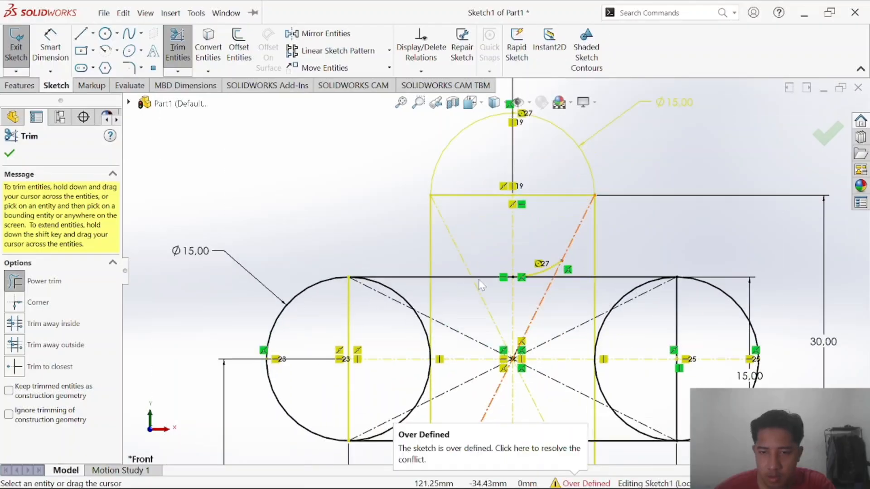
# Trim away the horizontal rectangle's upper edge inside the cross, the leftover piece of the upper circle's inner arc and the upper end edge.
pyautogui.moveTo(492, 268)
pyautogui.mouseDown()
pyautogui.moveTo(485, 278)
pyautogui.moveTo(457, 268)
pyautogui.moveTo(453, 303)
pyautogui.moveTo(455, 270)
pyautogui.mouseUp()
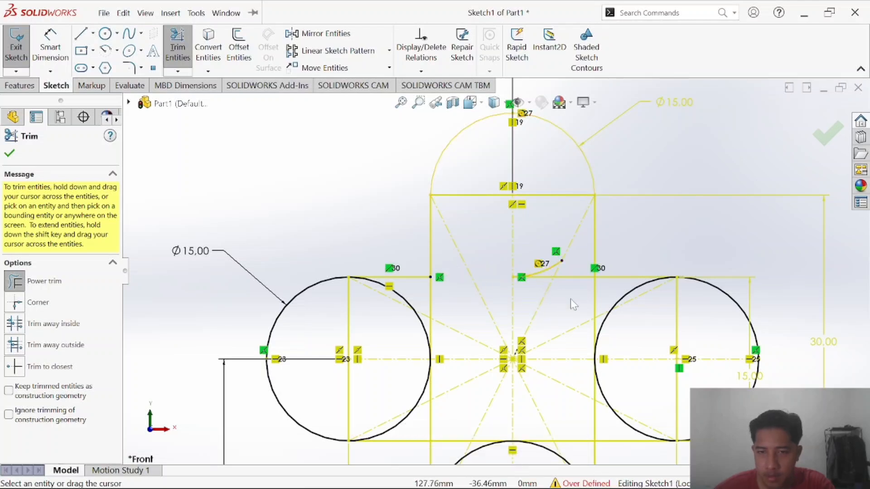
pyautogui.moveTo(570, 302)
pyautogui.mouseDown()
pyautogui.moveTo(576, 268)
pyautogui.moveTo(541, 293)
pyautogui.moveTo(533, 255)
pyautogui.mouseUp()
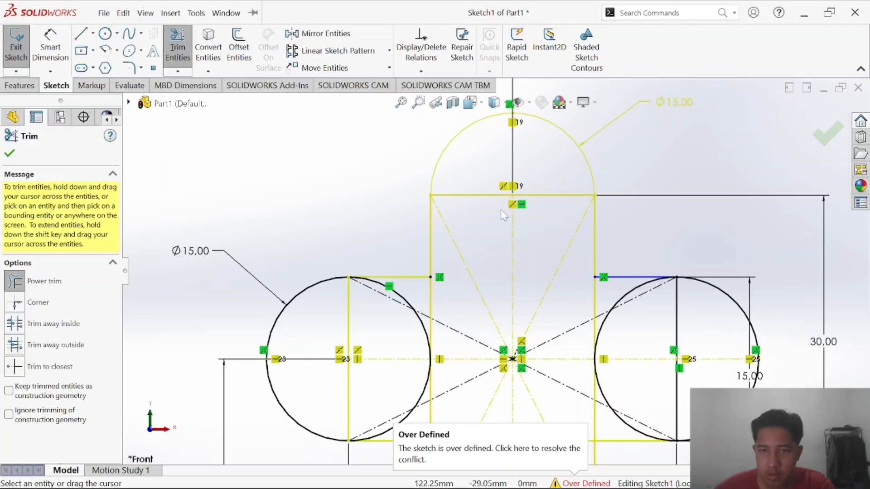
pyautogui.moveTo(477, 186); pyautogui.dragTo(477, 211)
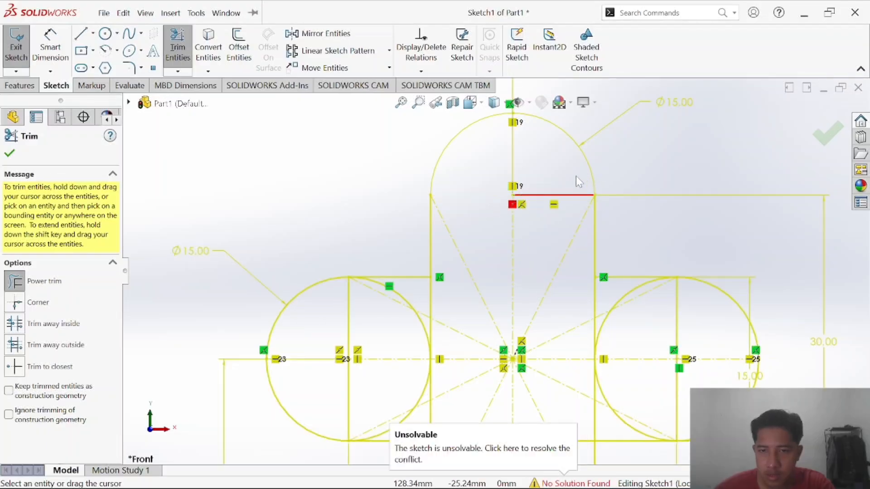
pyautogui.moveTo(576, 181); pyautogui.dragTo(567, 220)
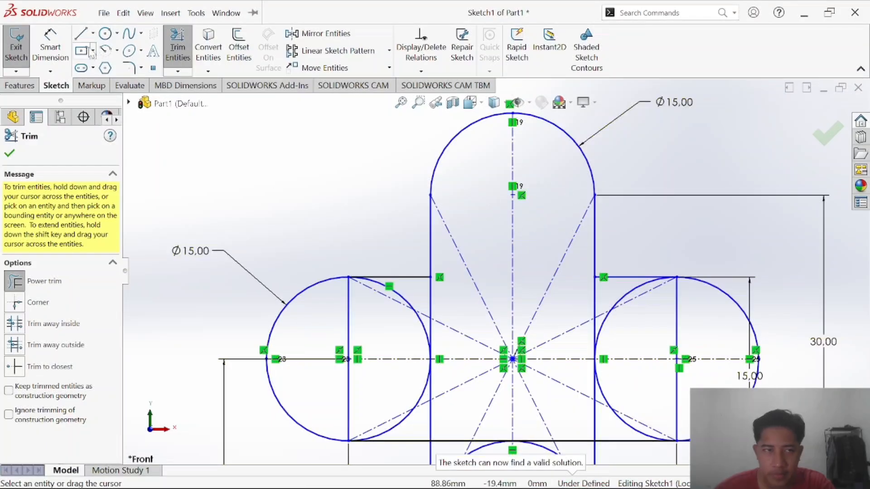
# Draw a 15 mm horizontal centerline between the endpoints of the cross's upper arc.
pyautogui.click(93, 33)
pyautogui.click(135, 68)
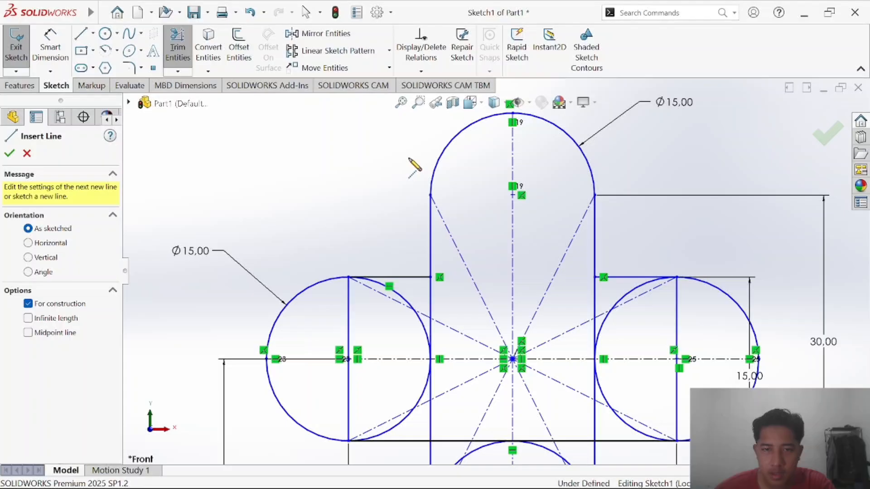
pyautogui.click(430, 195)
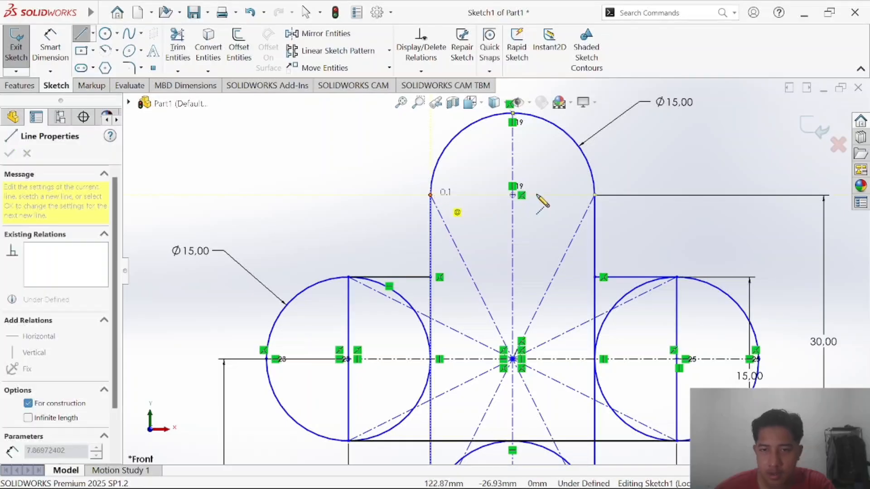
pyautogui.click(596, 203)
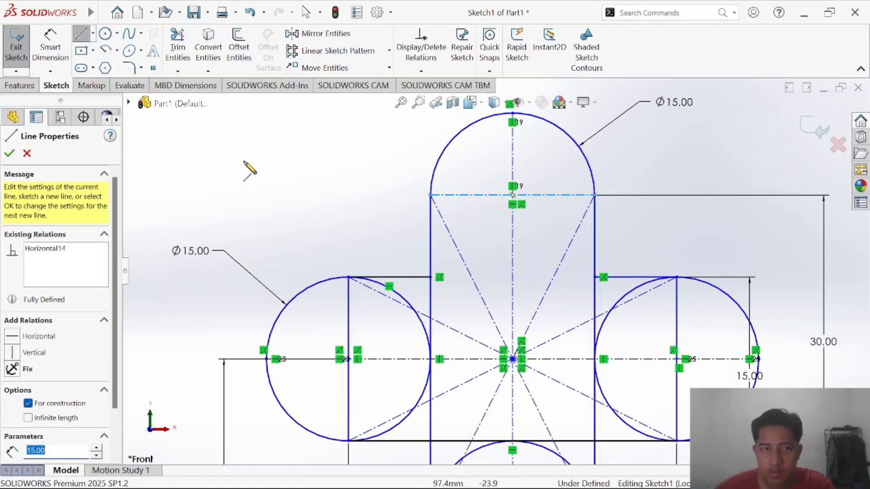
pyautogui.press('Escape')
pyautogui.scroll(-1, 571, 311)
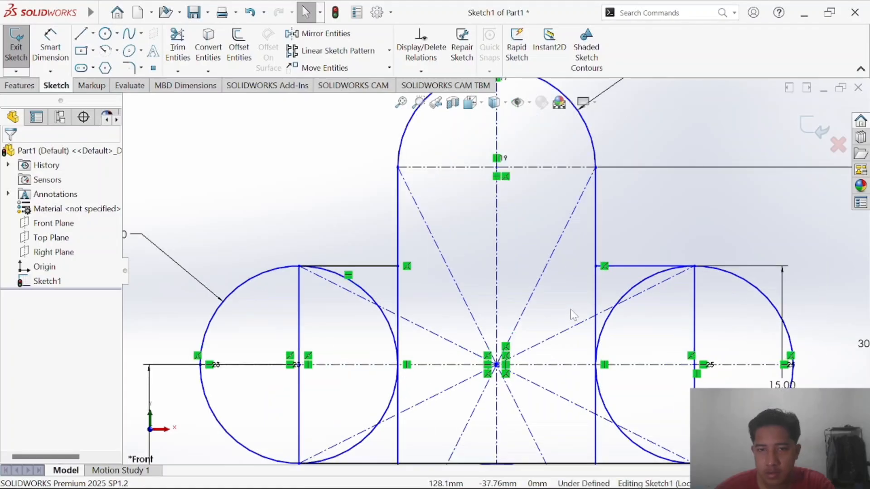
pyautogui.scroll(2, 571, 310)
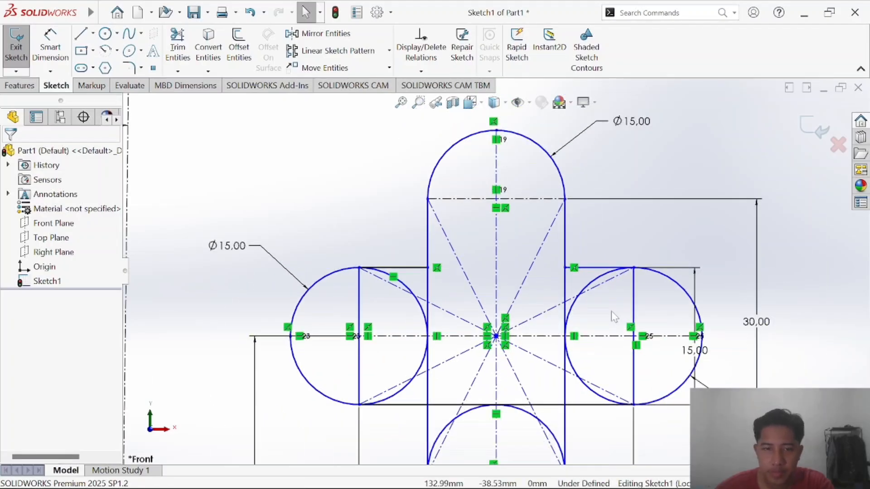
# Switch to the PDF drawing in Edge, erase the pen strokes covering the cross cutout in figure c, and return to SOLIDWORKS.
pyautogui.hotkey('alt', 'Tab')
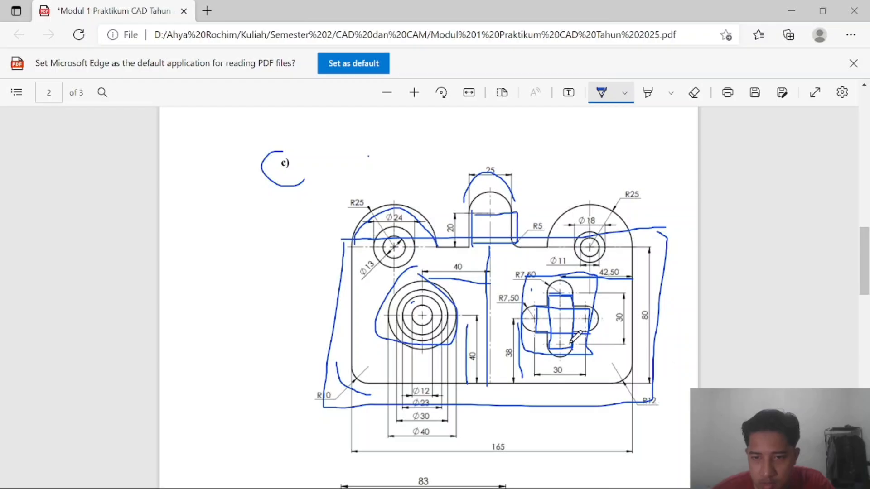
pyautogui.scroll(-1, 571, 342)
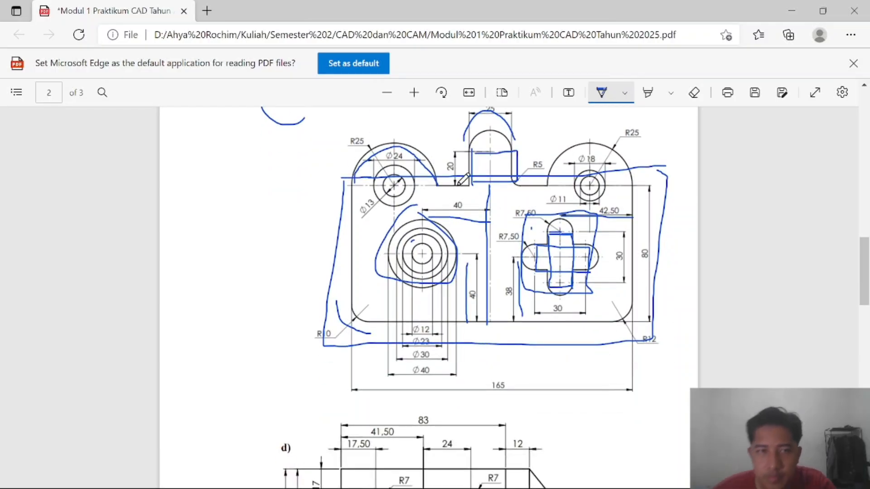
pyautogui.click(694, 93)
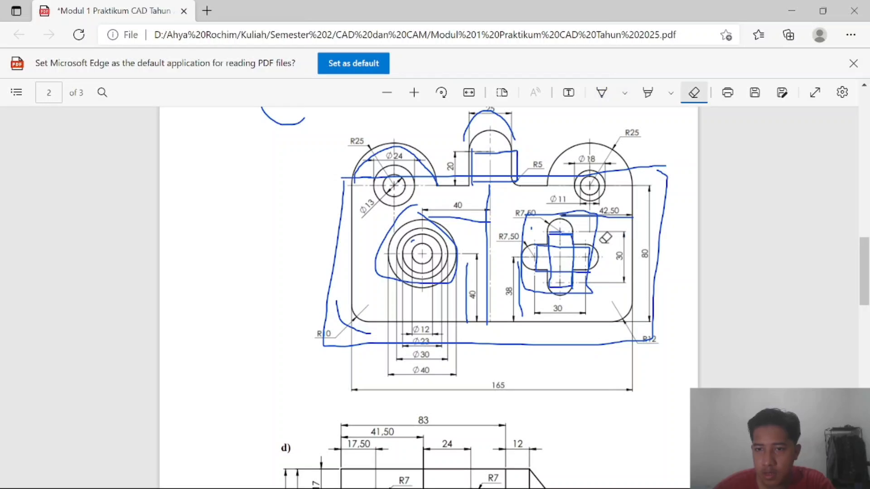
pyautogui.moveTo(605, 238)
pyautogui.mouseDown()
pyautogui.moveTo(590, 251)
pyautogui.moveTo(539, 251)
pyautogui.mouseUp()
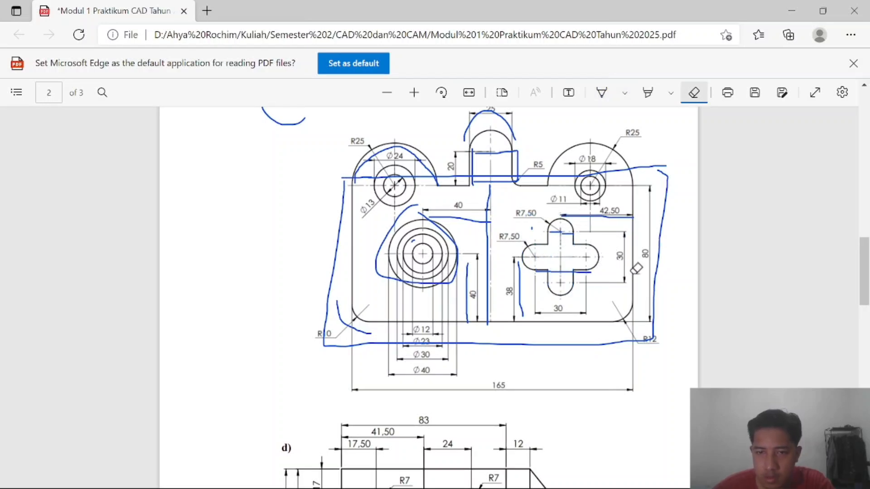
pyautogui.hotkey('alt', 'Tab')
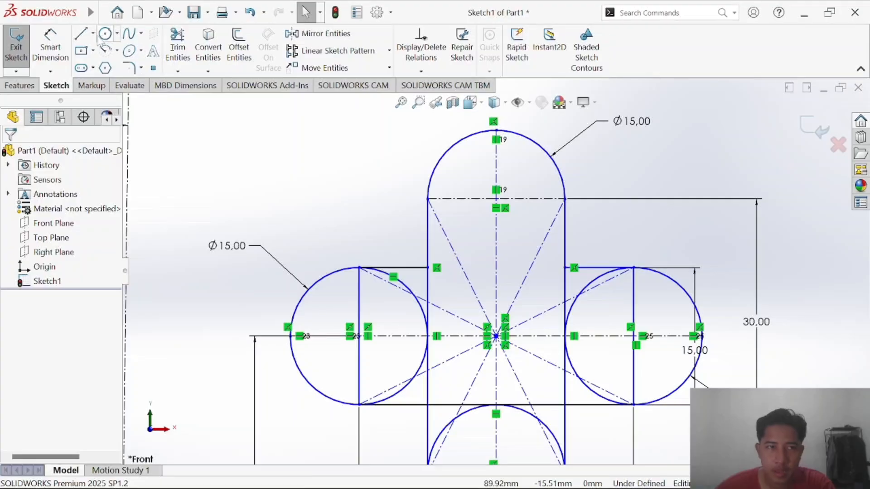
# Power-trim the upper half of the vertical rectangle's right edge inside the cross and the adjoining piece of the right circle's inner arc.
pyautogui.click(176, 45)
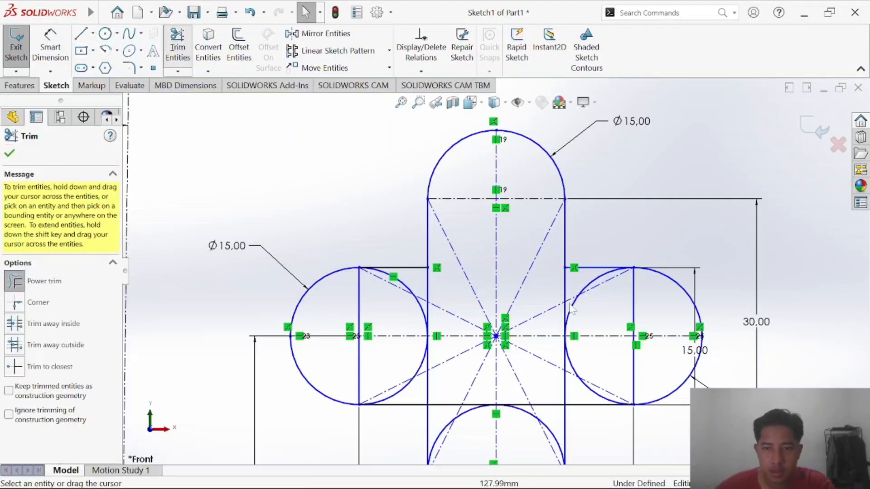
pyautogui.scroll(-5, 606, 315)
pyautogui.scroll(1, 585, 302)
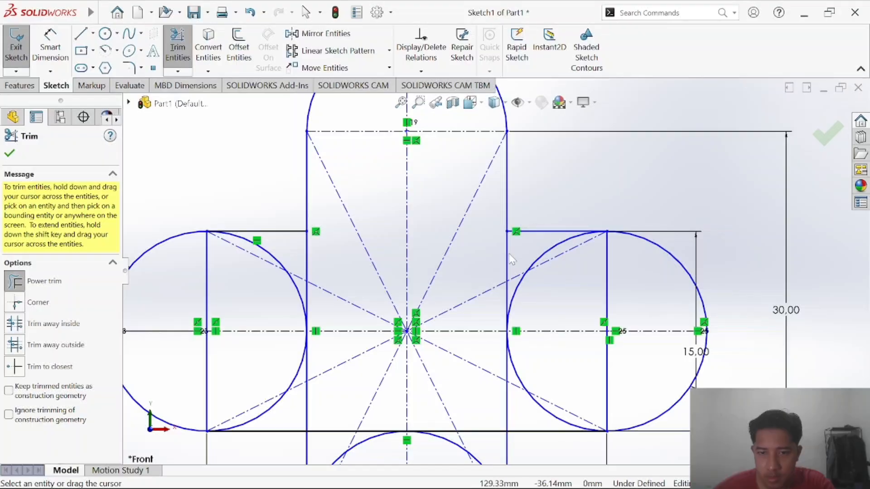
pyautogui.moveTo(501, 255); pyautogui.dragTo(522, 260)
pyautogui.moveTo(484, 309); pyautogui.dragTo(521, 310)
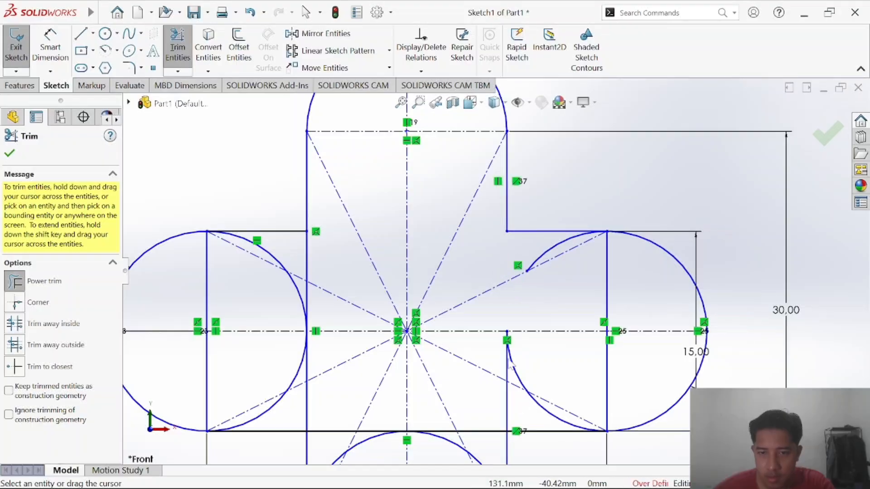
# Trim away the vertical rectangle's remaining right edge inside the cross, the rest of the right circle's inner arc and the right end edge.
pyautogui.click(499, 376)
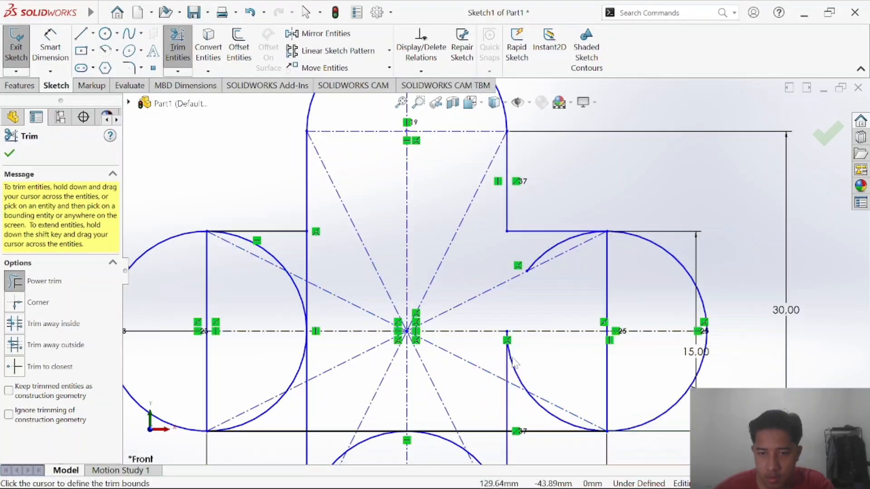
pyautogui.moveTo(515, 360)
pyautogui.mouseDown()
pyautogui.moveTo(517, 393)
pyautogui.moveTo(553, 416)
pyautogui.moveTo(564, 281)
pyautogui.mouseUp()
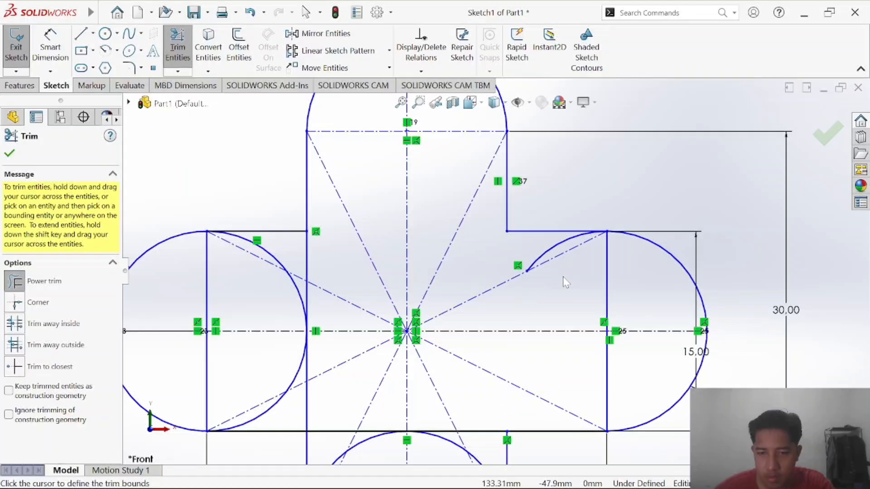
pyautogui.moveTo(544, 249); pyautogui.dragTo(566, 270)
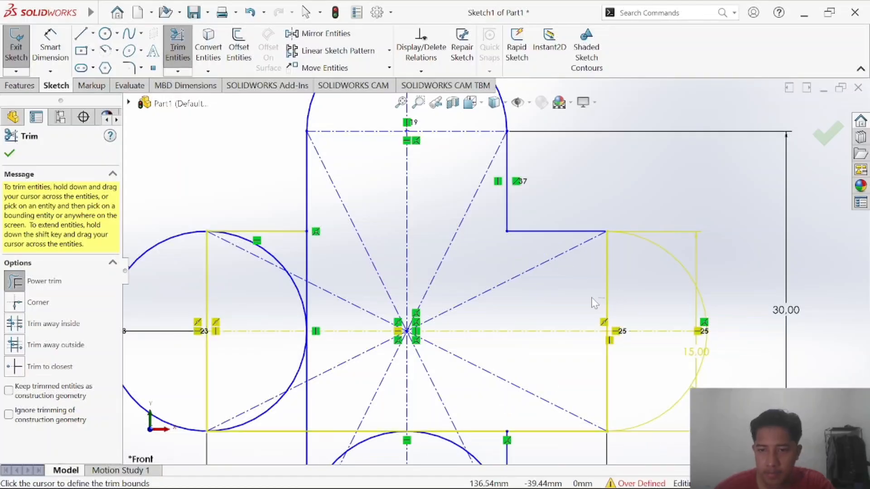
pyautogui.moveTo(619, 402)
pyautogui.mouseDown()
pyautogui.moveTo(598, 399)
pyautogui.moveTo(649, 251)
pyautogui.moveTo(595, 271)
pyautogui.moveTo(612, 268)
pyautogui.mouseUp()
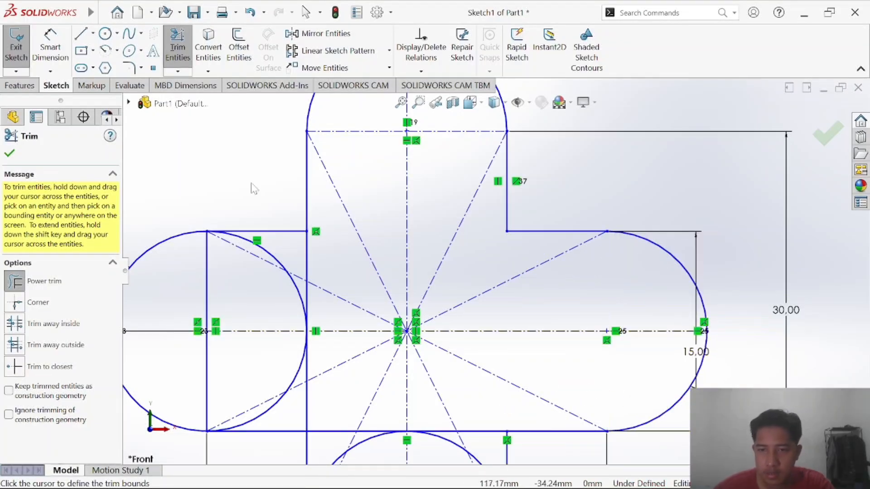
# Draw a 15 mm vertical centerline between the endpoints of the cross's right arc.
pyautogui.click(93, 33)
pyautogui.click(113, 68)
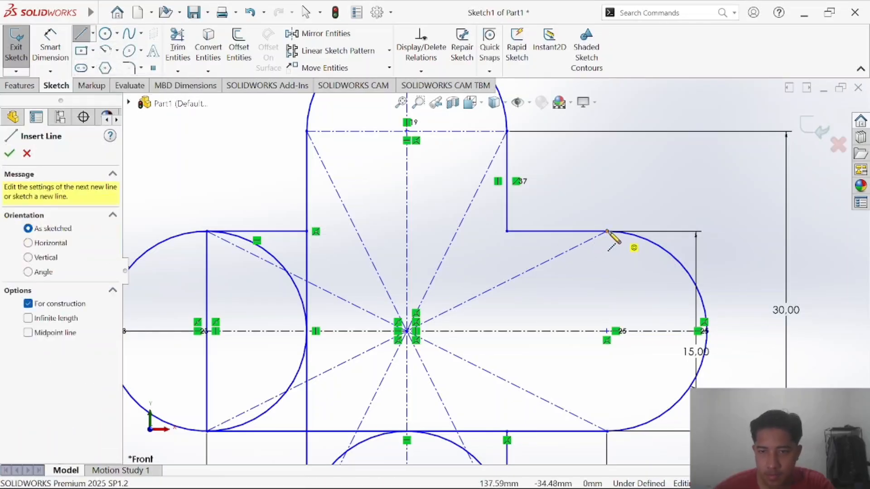
pyautogui.moveTo(607, 231); pyautogui.dragTo(607, 431)
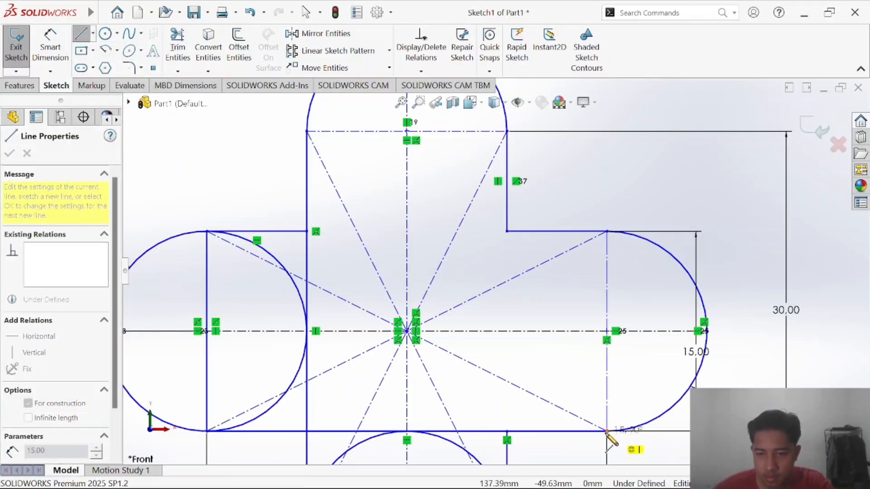
pyautogui.press('Escape')
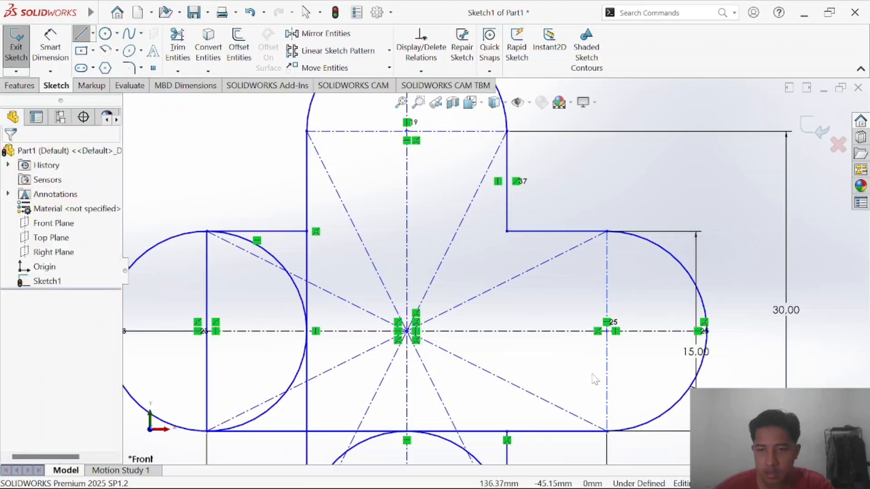
pyautogui.scroll(-3, 484, 300)
pyautogui.scroll(3, 483, 300)
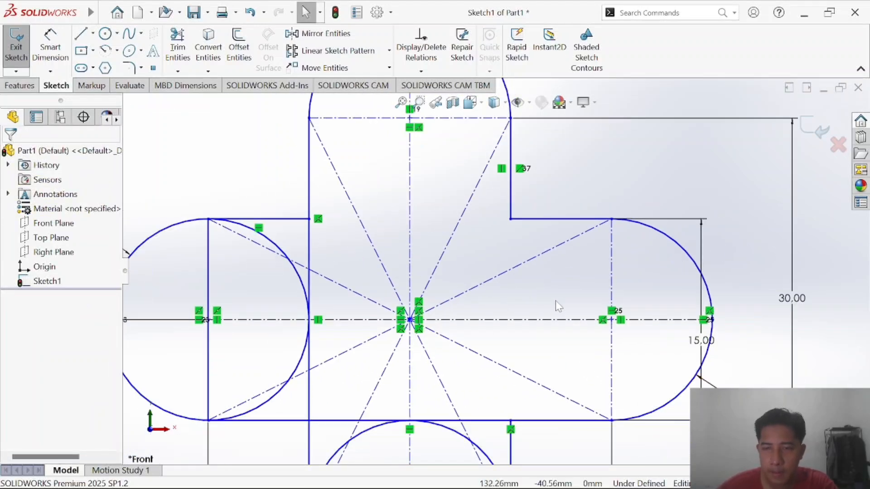
pyautogui.scroll(2, 556, 301)
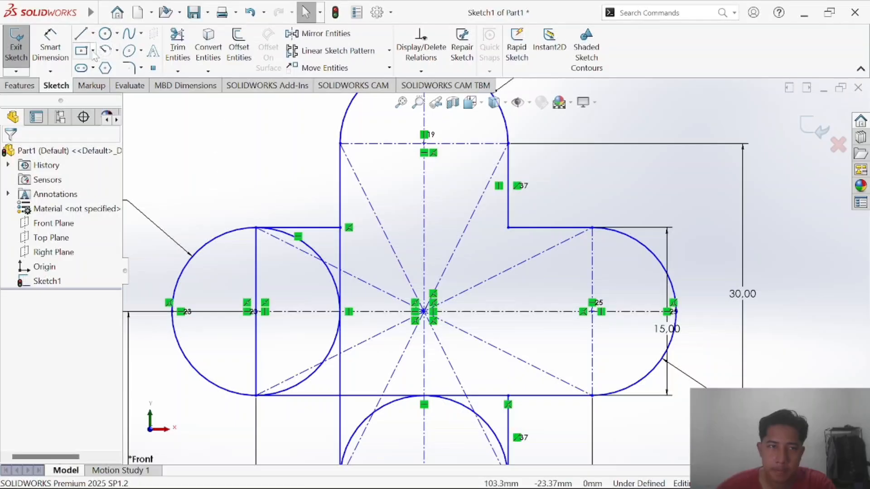
# Try trimming the vertical rectangle's diagonal construction line from the cross's center to its upper-right corner, and undo the trim.
pyautogui.click(177, 47)
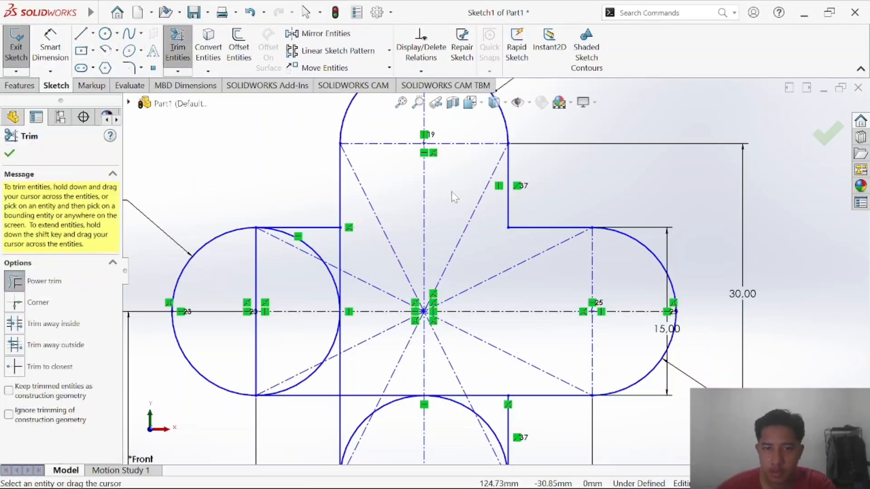
pyautogui.moveTo(477, 223); pyautogui.dragTo(483, 229)
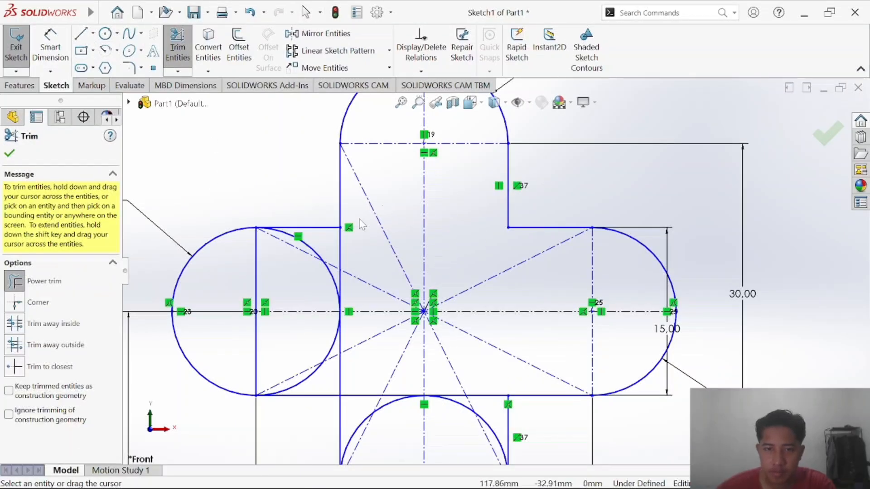
pyautogui.press('Escape')
pyautogui.hotkey('ctrl', 'z')
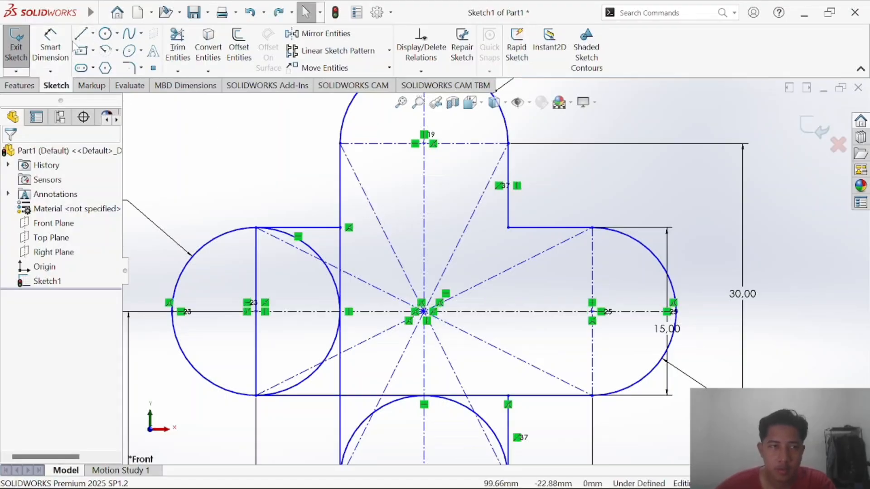
# Power-trim the horizontal rectangle's lower edge inside the cross and the inner half of the lower circle.
pyautogui.scroll(-1, 267, 301)
pyautogui.scroll(1, 489, 272)
pyautogui.scroll(-1, 300, 312)
pyautogui.scroll(1, 589, 268)
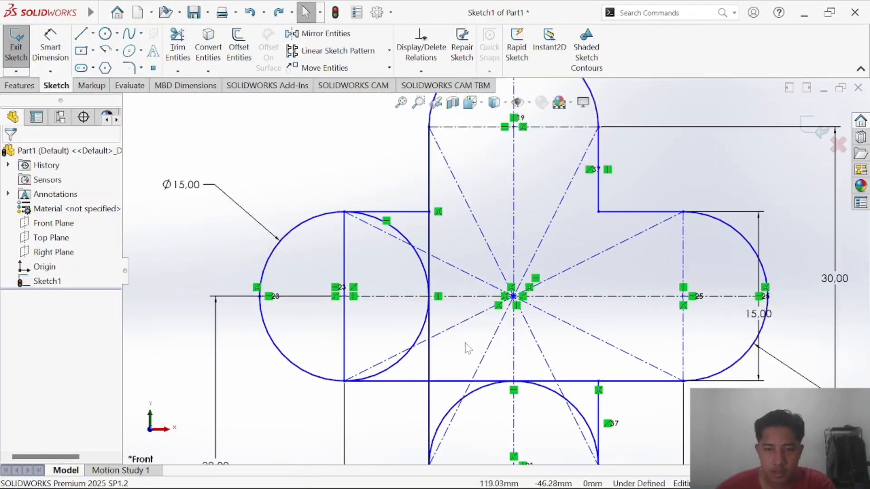
pyautogui.click(178, 46)
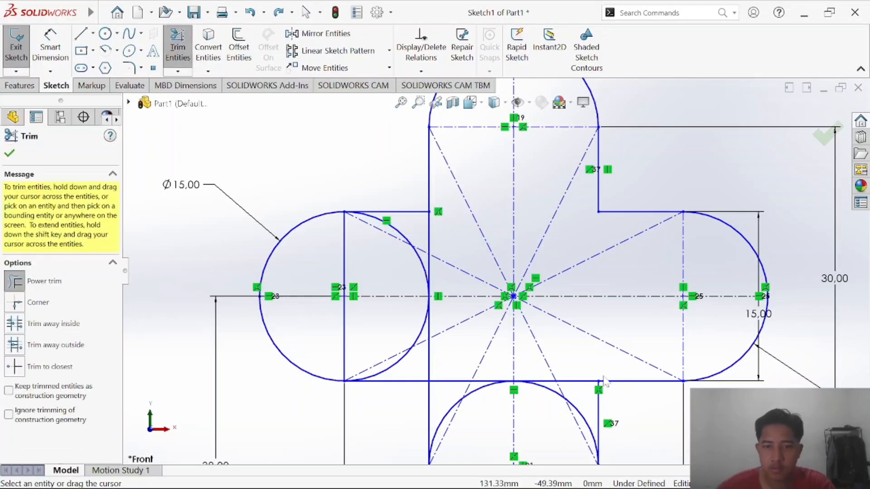
pyautogui.scroll(1, 589, 318)
pyautogui.scroll(-1, 521, 345)
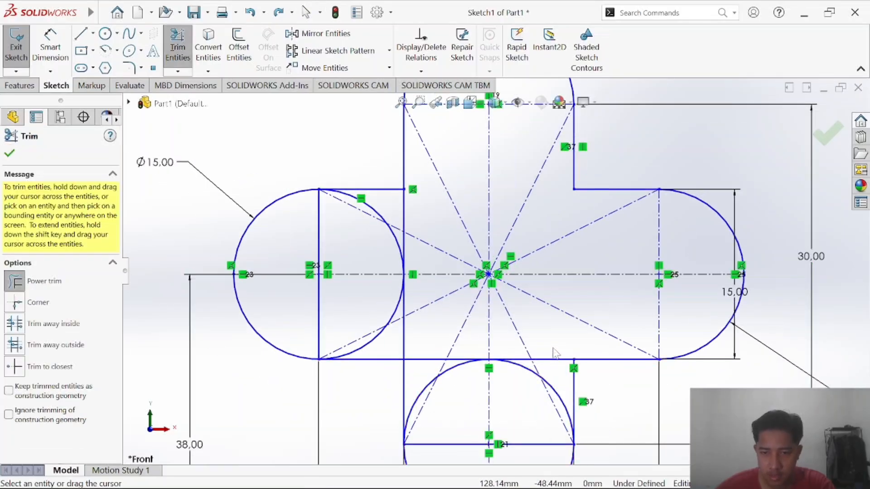
pyautogui.moveTo(554, 369); pyautogui.dragTo(555, 353)
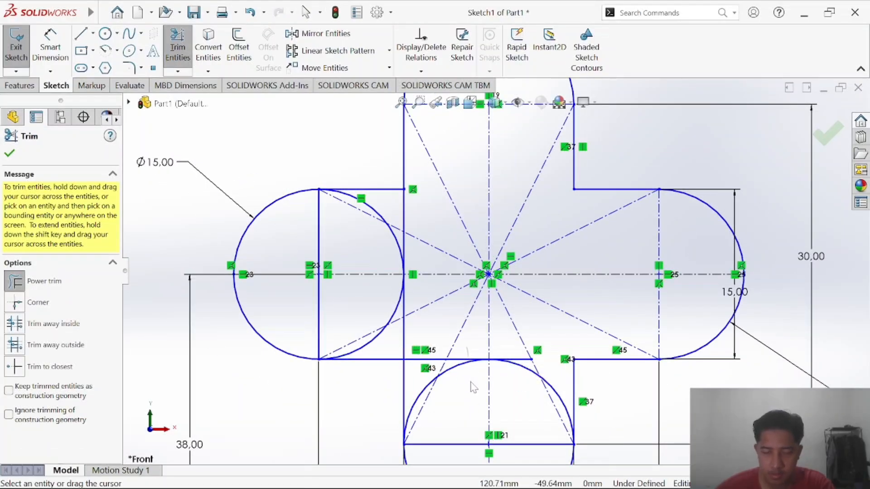
pyautogui.moveTo(473, 388)
pyautogui.mouseDown()
pyautogui.moveTo(516, 369)
pyautogui.moveTo(508, 394)
pyautogui.mouseUp()
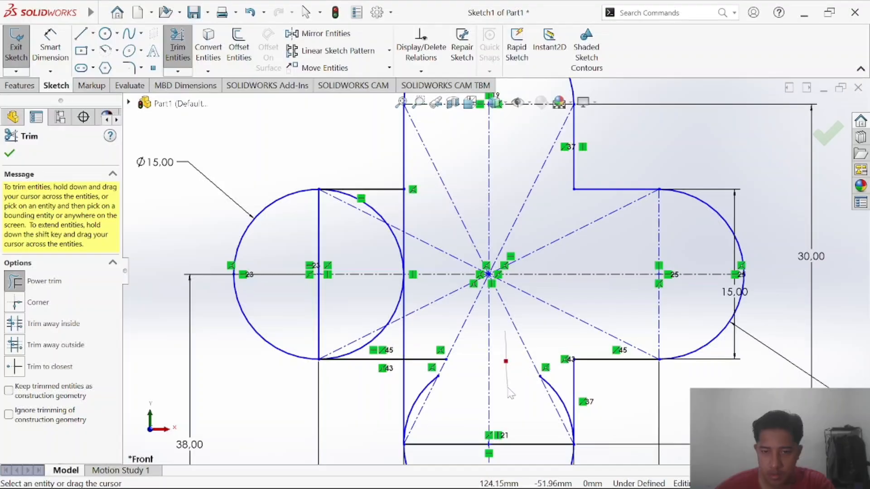
pyautogui.moveTo(413, 350)
pyautogui.mouseDown()
pyautogui.moveTo(414, 376)
pyautogui.moveTo(560, 402)
pyautogui.mouseUp()
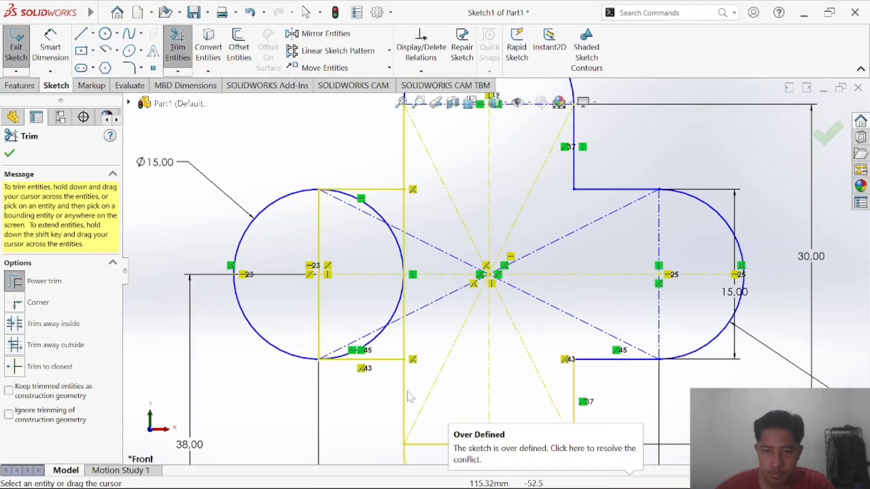
# Trim away the vertical rectangle's lower end edge across the cross's lower arc.
pyautogui.scroll(-1, 469, 407)
pyautogui.scroll(2, 473, 407)
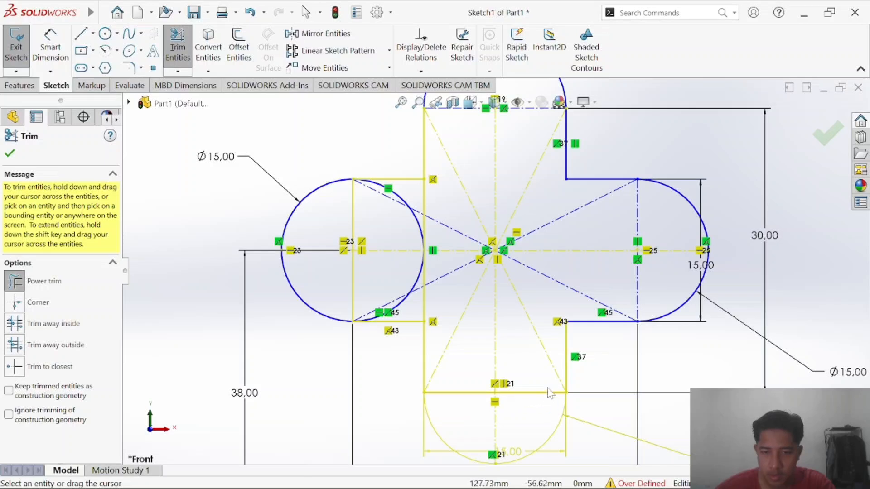
pyautogui.moveTo(548, 421); pyautogui.dragTo(470, 383)
pyautogui.moveTo(469, 430); pyautogui.dragTo(470, 378)
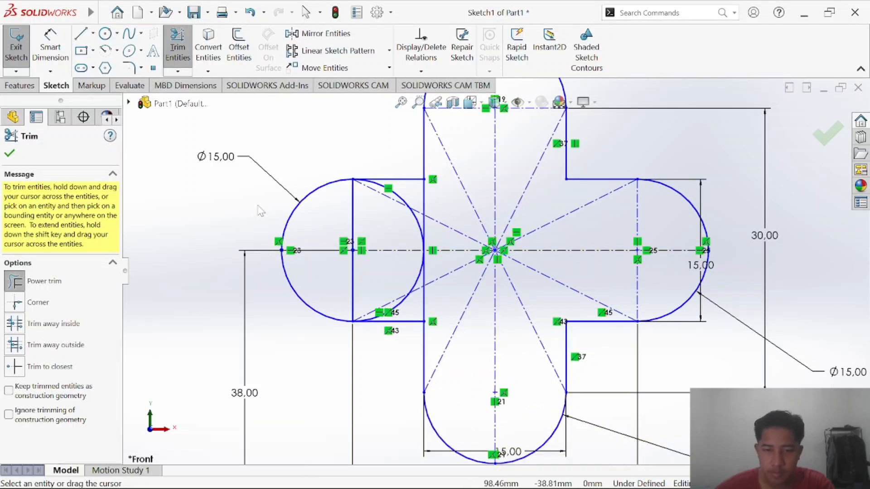
# Draw a 15 mm horizontal centerline between the endpoints of the cross's lower arc.
pyautogui.click(92, 33)
pyautogui.click(109, 68)
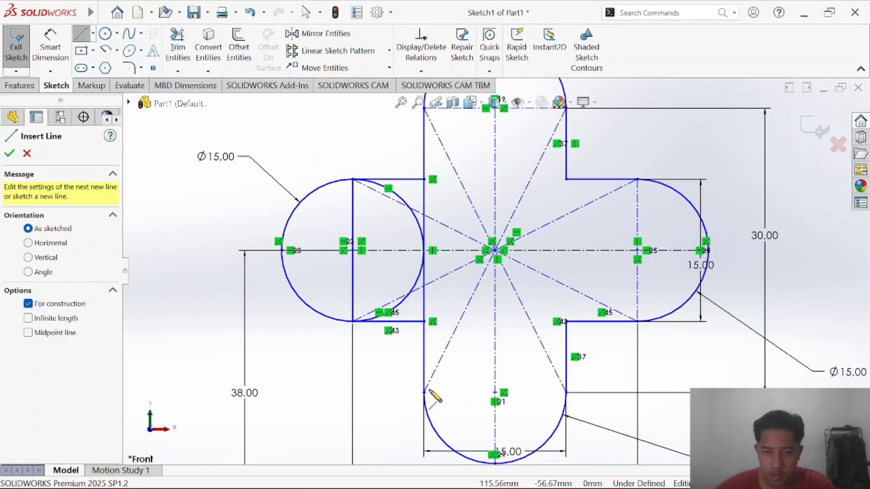
pyautogui.moveTo(424, 393); pyautogui.dragTo(566, 393)
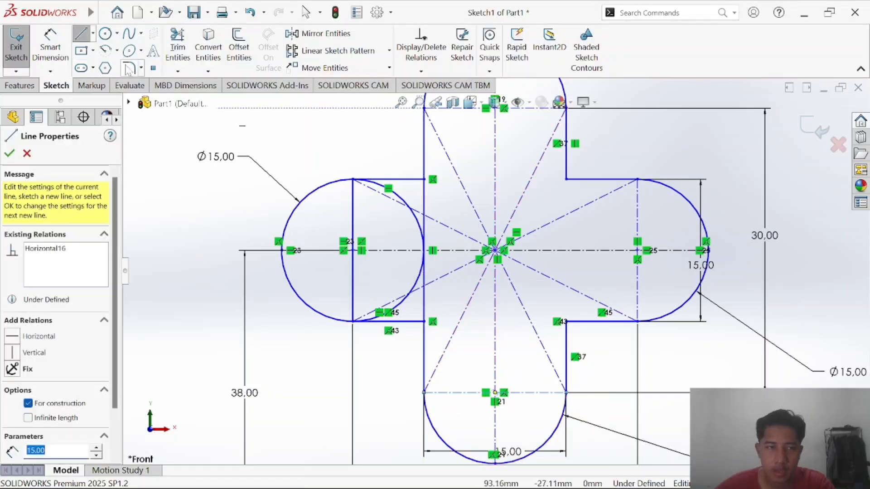
# Power-trim the vertical rectangle's left edge inside the cross, the left circle's inner half and the horizontal rectangle's left end edge.
pyautogui.click(174, 41)
pyautogui.moveTo(433, 203); pyautogui.dragTo(399, 202)
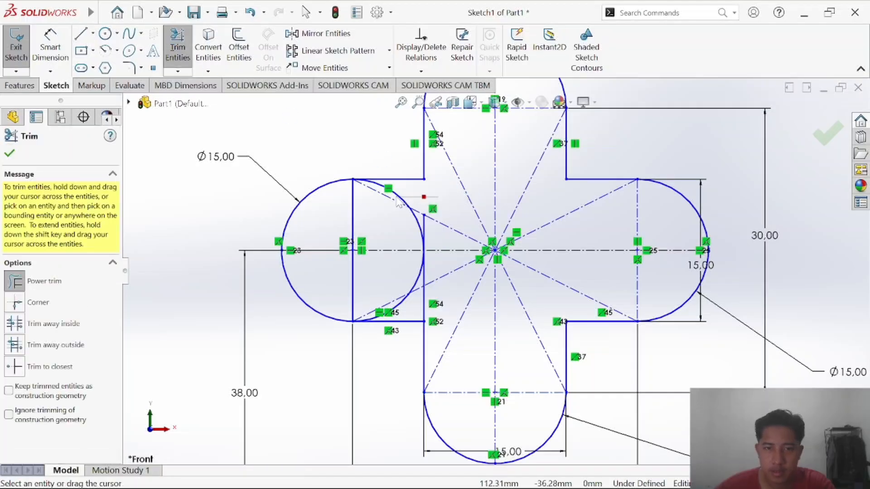
pyautogui.moveTo(431, 241); pyautogui.dragTo(409, 241)
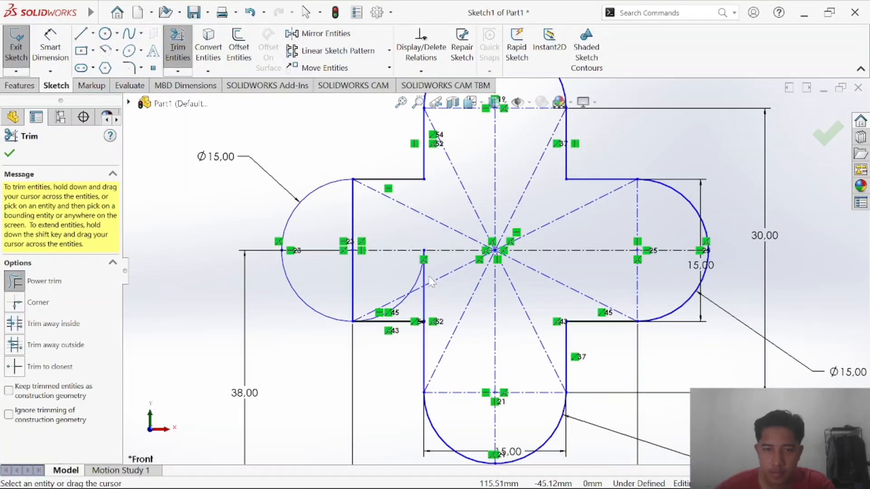
pyautogui.moveTo(425, 275)
pyautogui.mouseDown()
pyautogui.moveTo(438, 307)
pyautogui.moveTo(402, 312)
pyautogui.mouseUp()
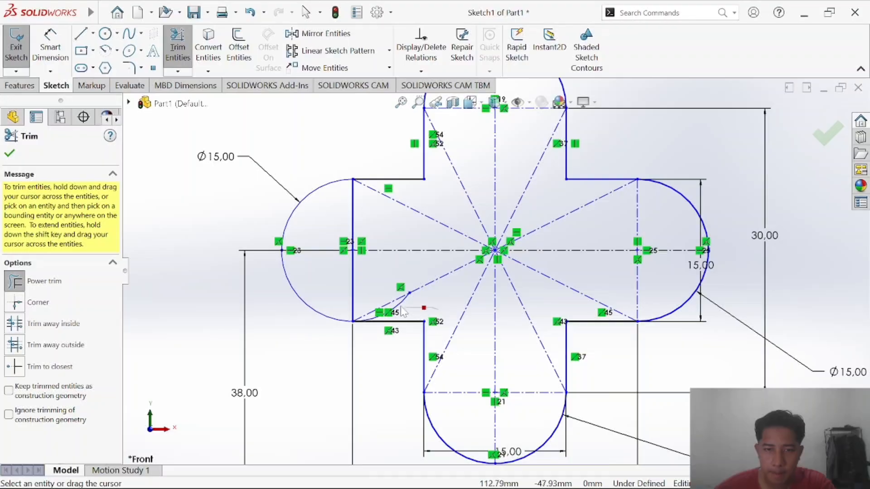
pyautogui.moveTo(346, 272); pyautogui.dragTo(361, 236)
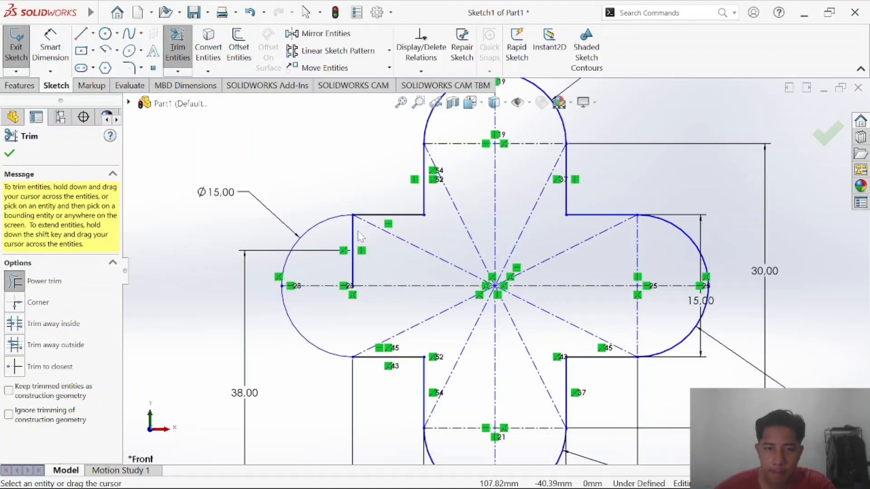
pyautogui.moveTo(375, 270); pyautogui.dragTo(349, 264)
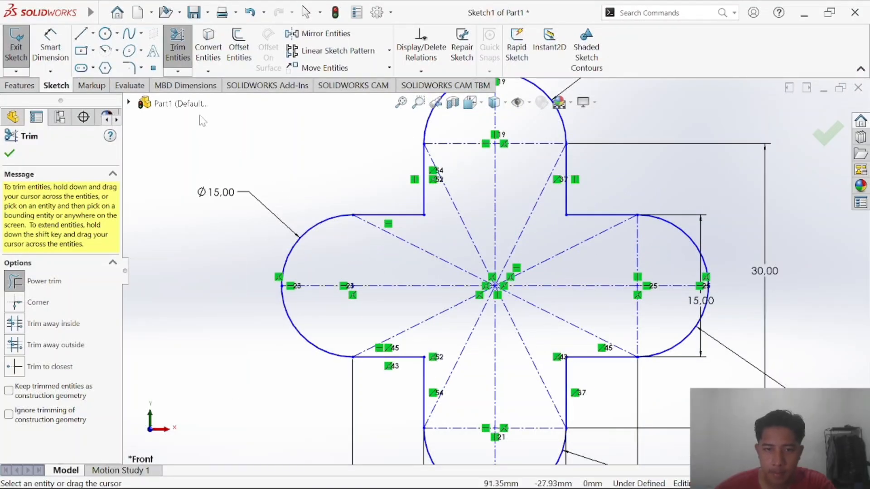
# Draw a 15 mm vertical centerline between the endpoints of the cross's left arc.
pyautogui.click(93, 34)
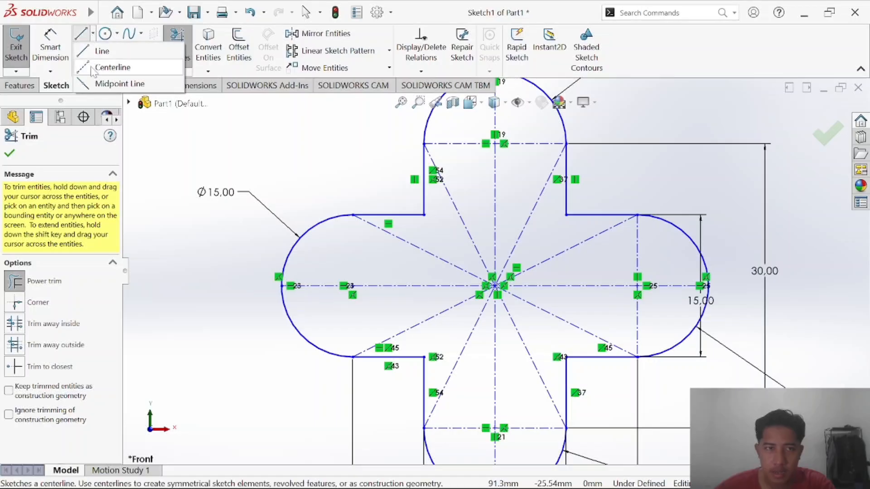
pyautogui.click(105, 68)
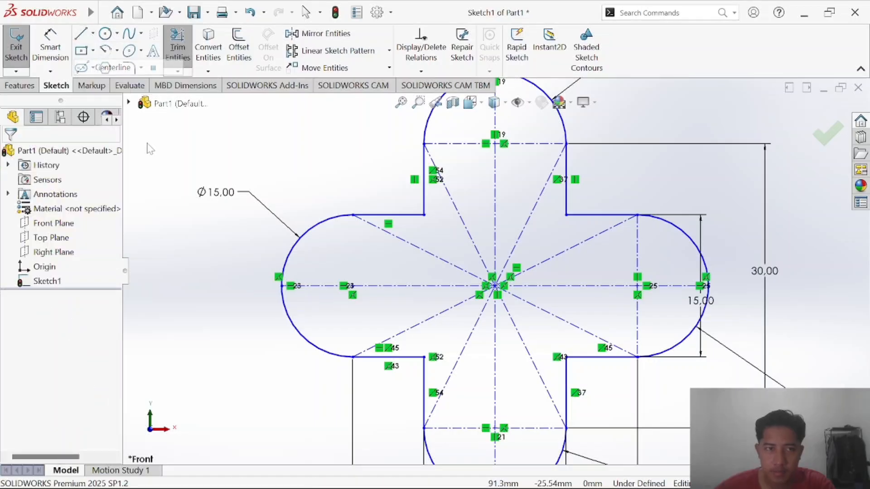
pyautogui.click(353, 215)
pyautogui.click(353, 357)
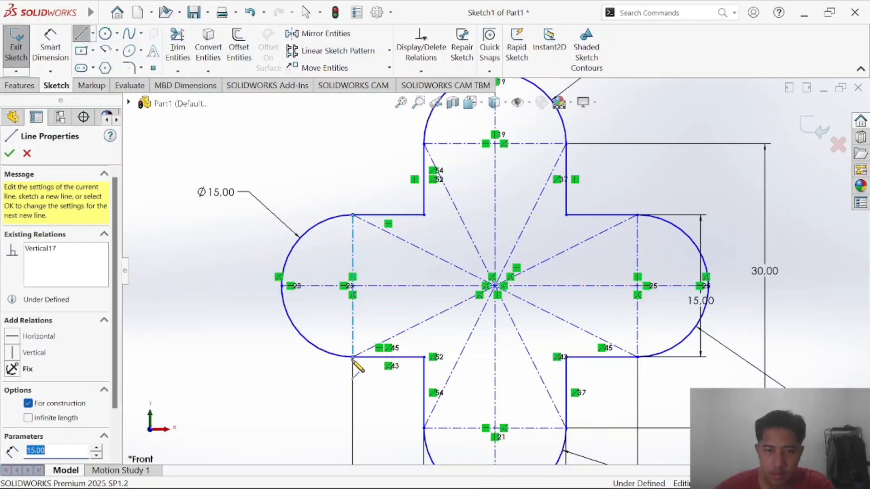
pyautogui.press('Escape')
pyautogui.scroll(-1, 630, 342)
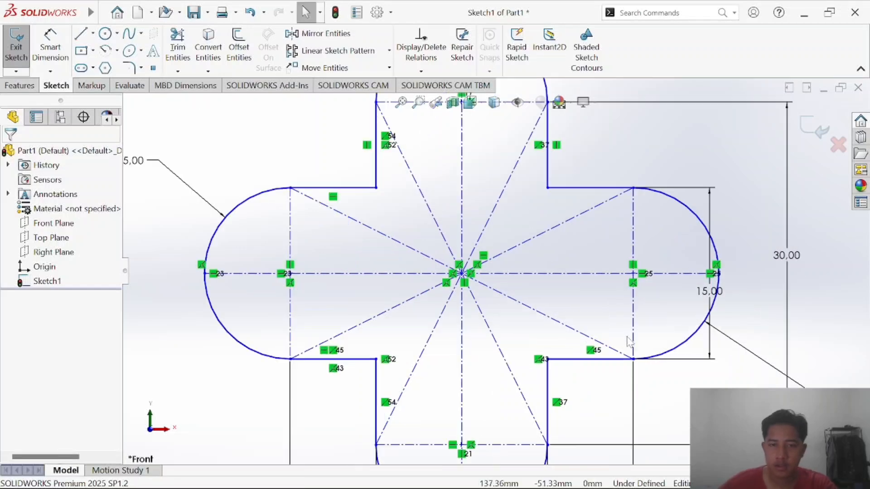
# Compare the sketched cross cutout and its position on the plate with the practice drawing in the PDF.
pyautogui.scroll(3, 630, 343)
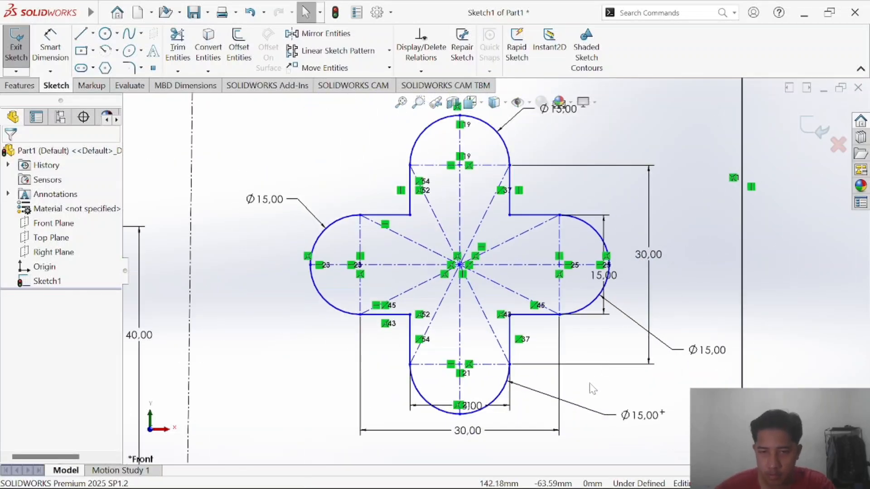
pyautogui.hotkey('alt', 'Tab')
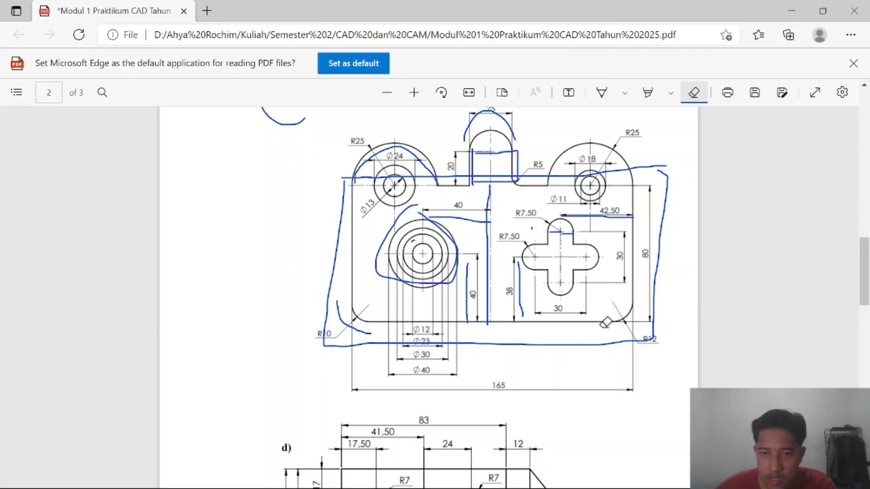
pyautogui.hotkey('alt', 'Tab')
pyautogui.hotkey('alt', 'Tab')
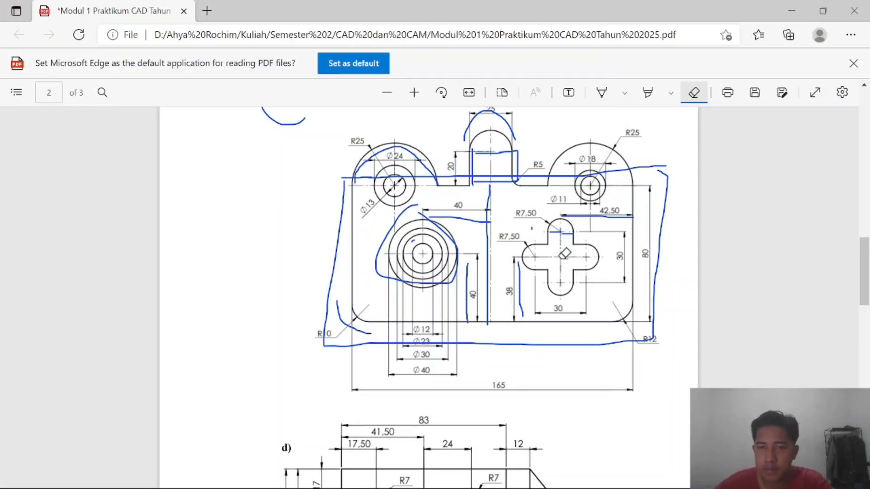
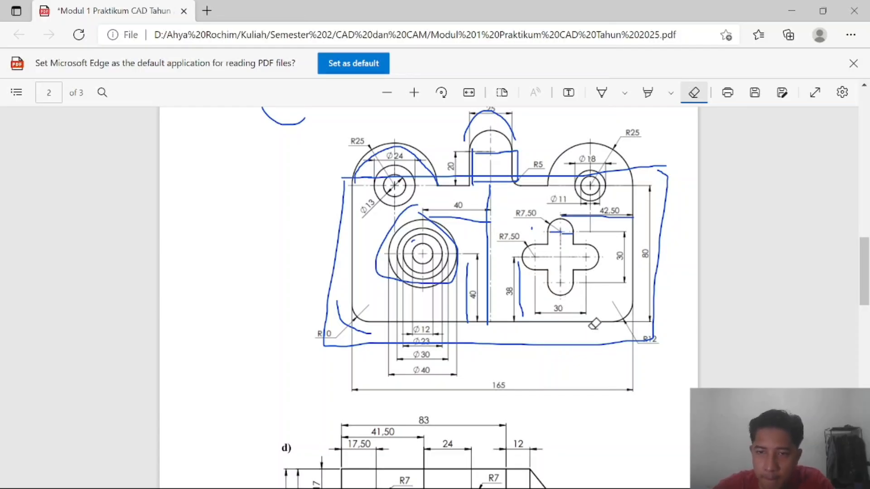
pyautogui.hotkey('alt', 'Tab')
pyautogui.scroll(6, 462, 287)
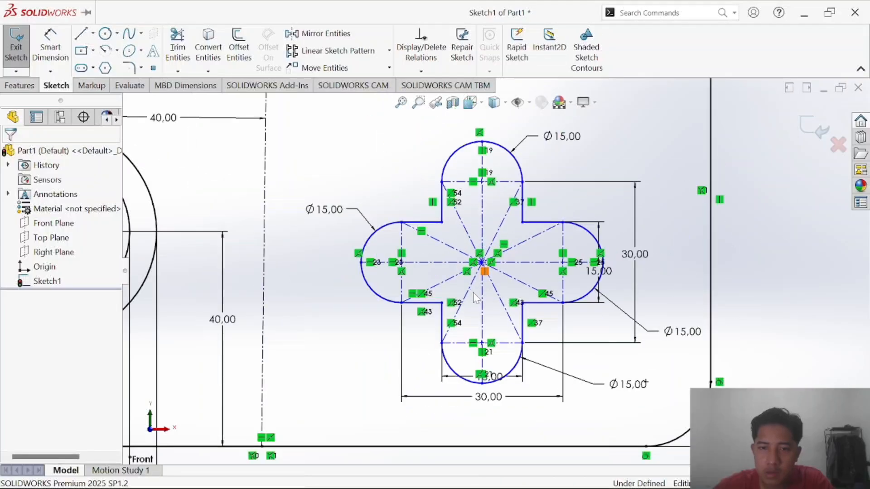
pyautogui.scroll(-2, 416, 227)
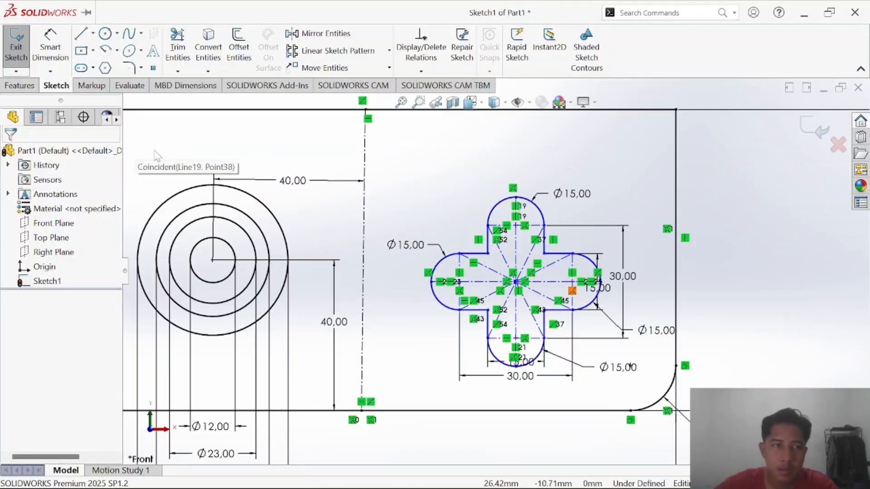
pyautogui.click(93, 68)
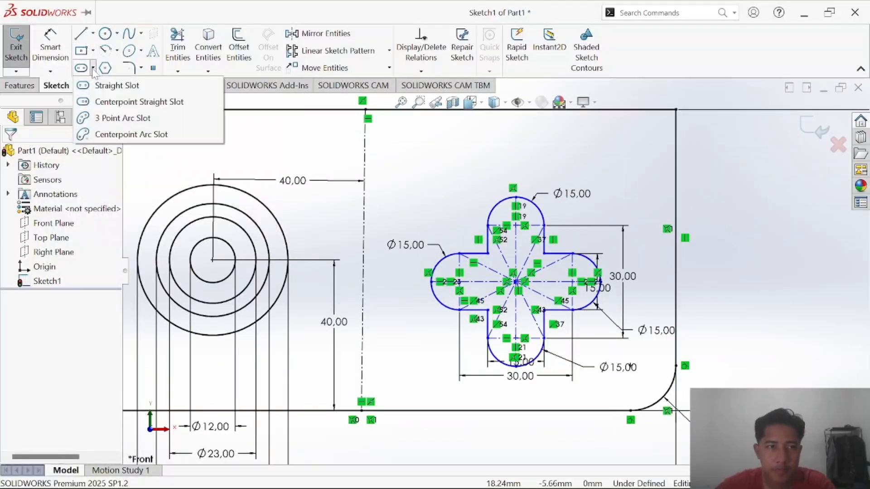
pyautogui.hotkey('alt', 'Tab')
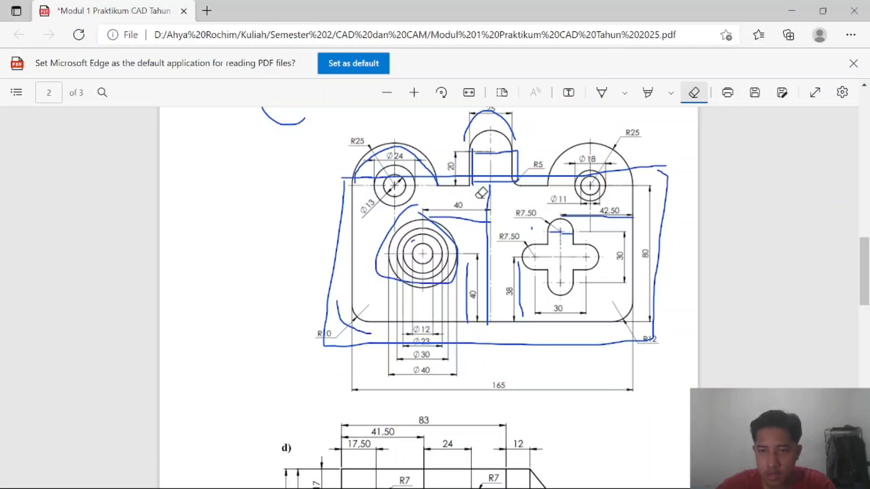
pyautogui.hotkey('alt', 'Tab')
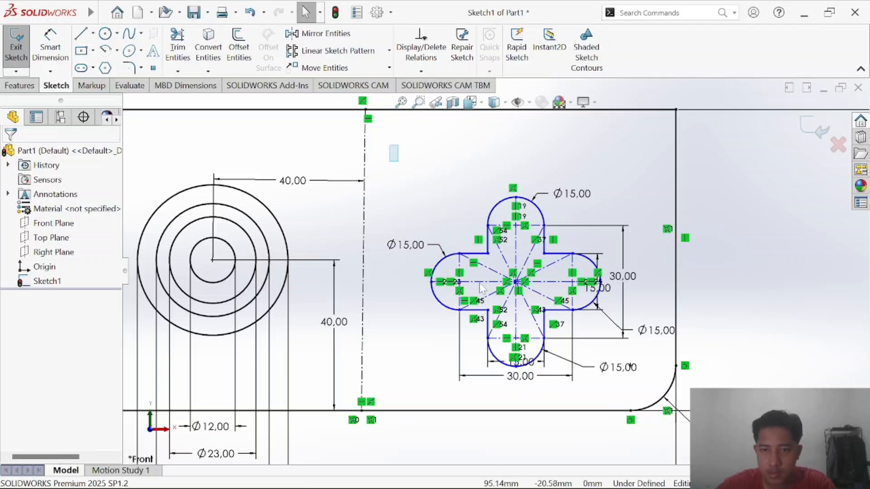
# Try moving the entire cross cutout beyond the plate's right edge and deleting it, and undo the deletion and the move.
pyautogui.moveTo(482, 289)
pyautogui.mouseDown()
pyautogui.moveTo(577, 375)
pyautogui.moveTo(627, 407)
pyautogui.moveTo(651, 405)
pyautogui.mouseUp()
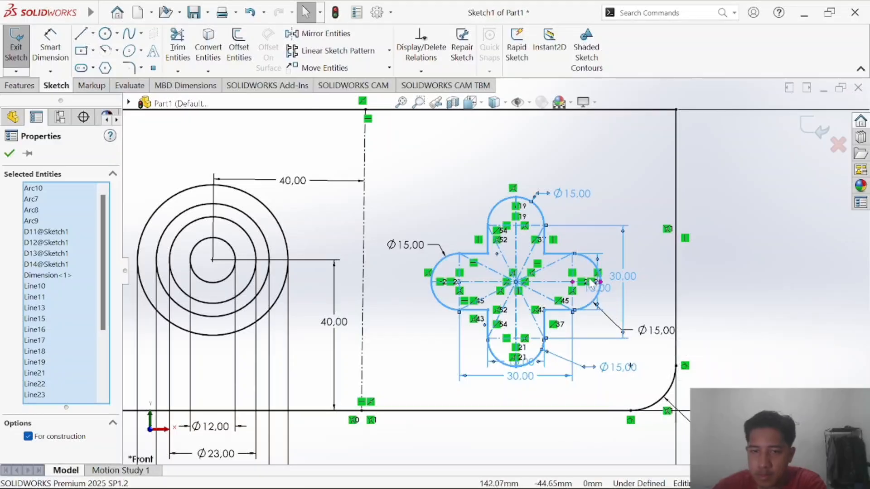
pyautogui.moveTo(559, 290)
pyautogui.mouseDown()
pyautogui.moveTo(839, 311)
pyautogui.moveTo(854, 279)
pyautogui.mouseUp()
pyautogui.press('Delete')
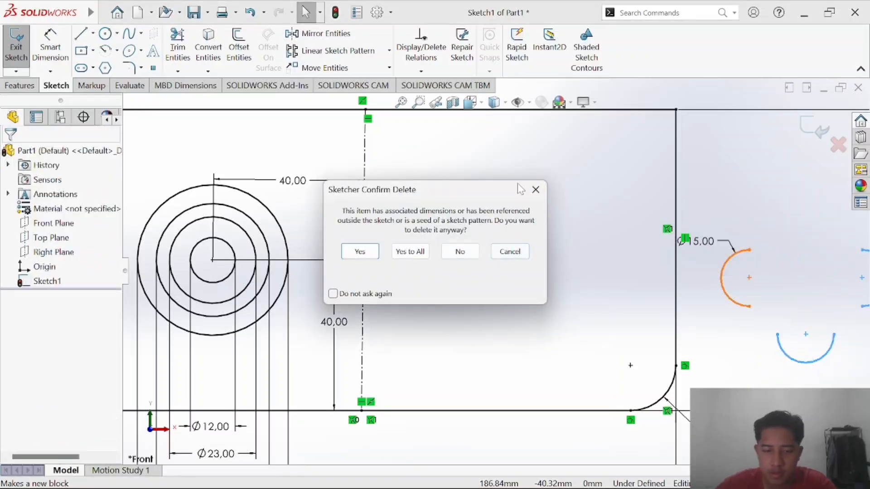
pyautogui.click(536, 190)
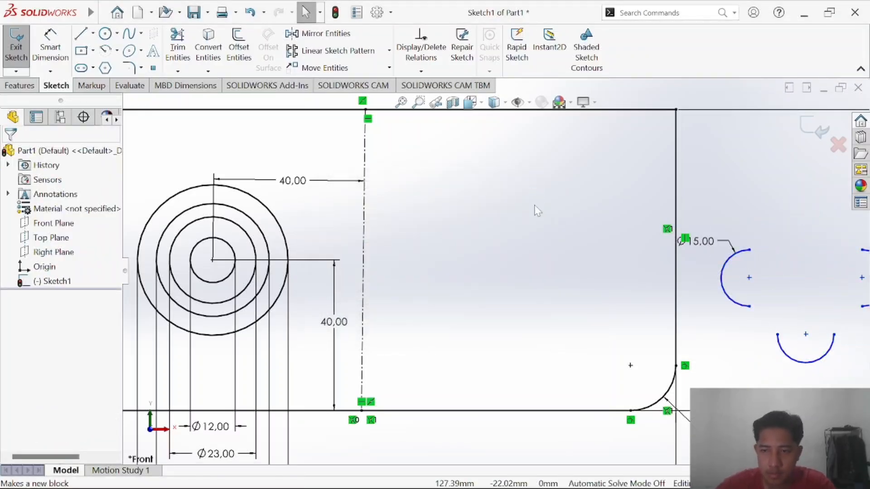
pyautogui.hotkey('ctrl', 'z')
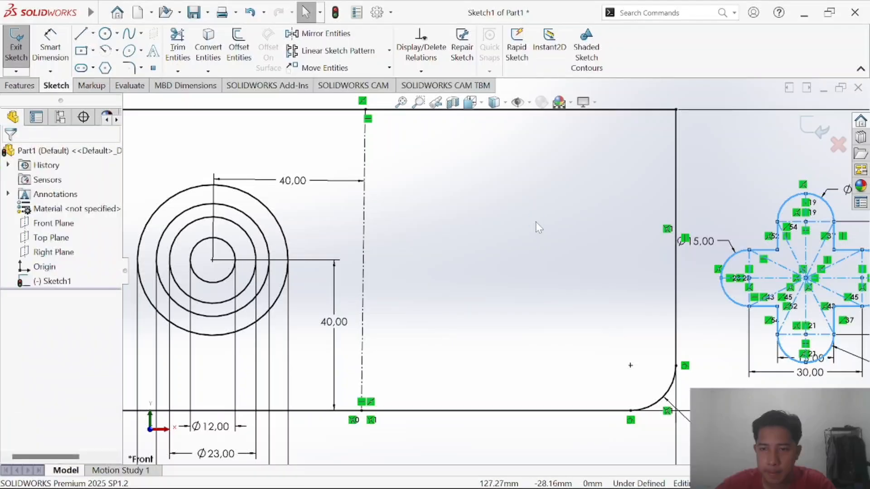
pyautogui.hotkey('ctrl', 'z')
# Delete the entire cross cutout with its arcs, construction lines and dimensions from the plate sketch.
pyautogui.moveTo(389, 161)
pyautogui.mouseDown()
pyautogui.moveTo(650, 376)
pyautogui.moveTo(655, 401)
pyautogui.mouseUp()
pyautogui.press('Delete')
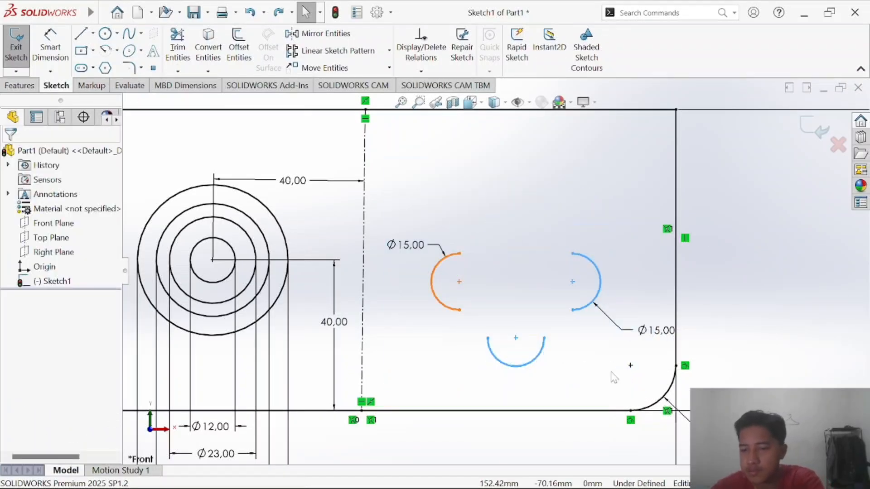
pyautogui.click(375, 254)
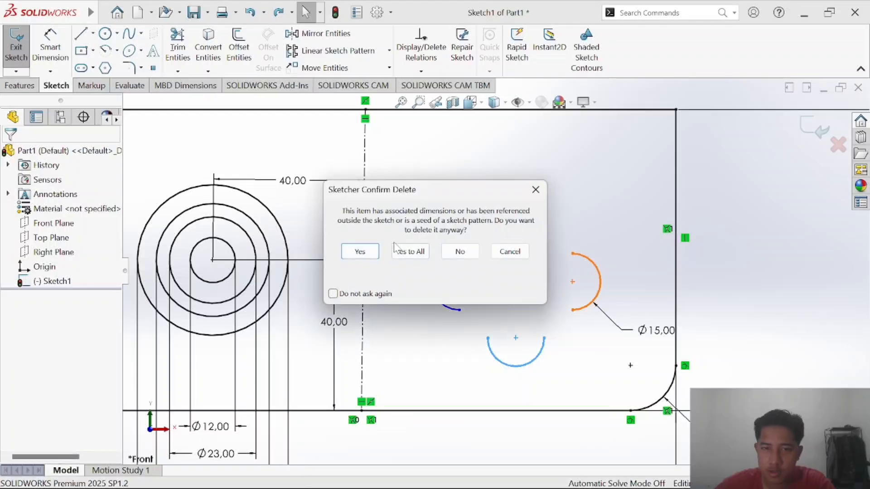
pyautogui.click(374, 253)
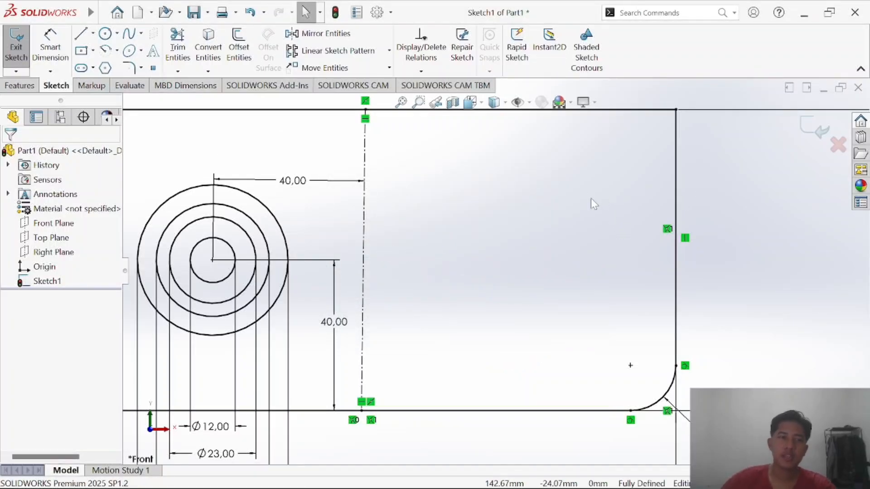
# Switch to the PDF drawing in Edge and mark the cross cutout's arms with freehand pen strokes.
pyautogui.hotkey('alt', 'Tab')
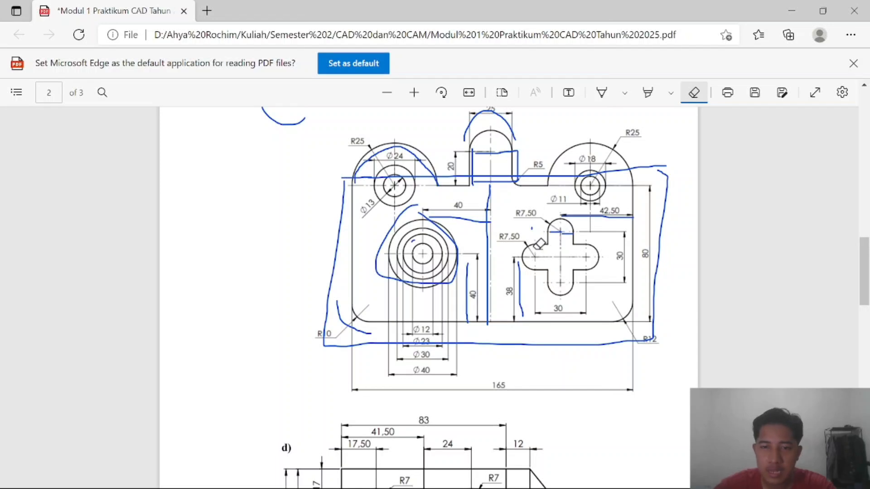
pyautogui.click(602, 93)
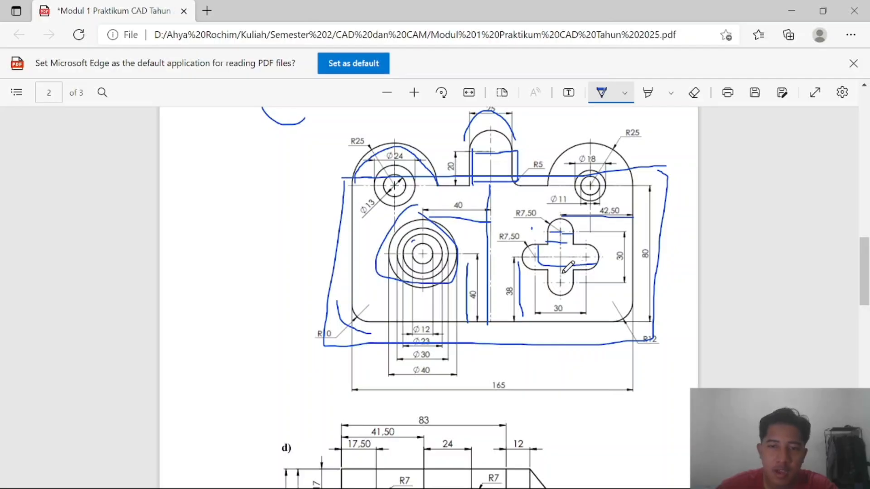
pyautogui.hotkey('alt', 'Tab')
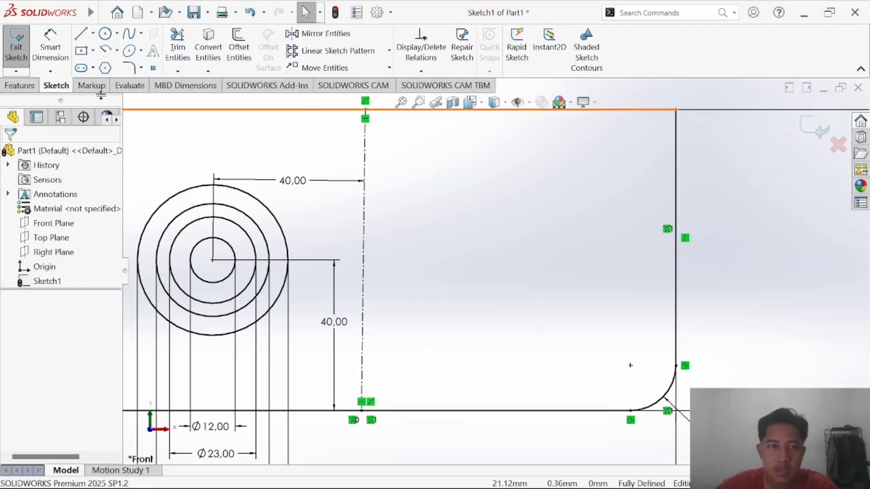
# Sketch a vertical straight slot in the plate's right half, about 22 mm between arc centers and about 10.6 mm wide.
pyautogui.click(93, 69)
pyautogui.click(104, 85)
pyautogui.hotkey('alt', 'Tab')
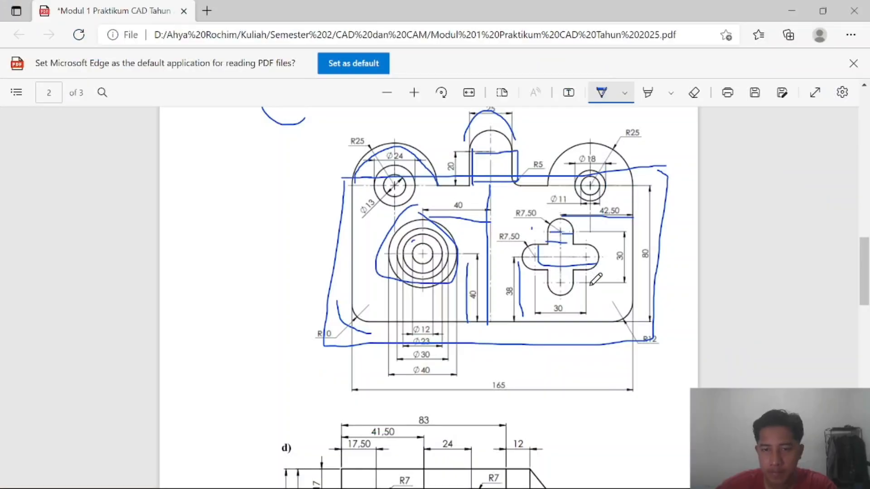
pyautogui.hotkey('alt', 'Tab')
pyautogui.click(547, 233)
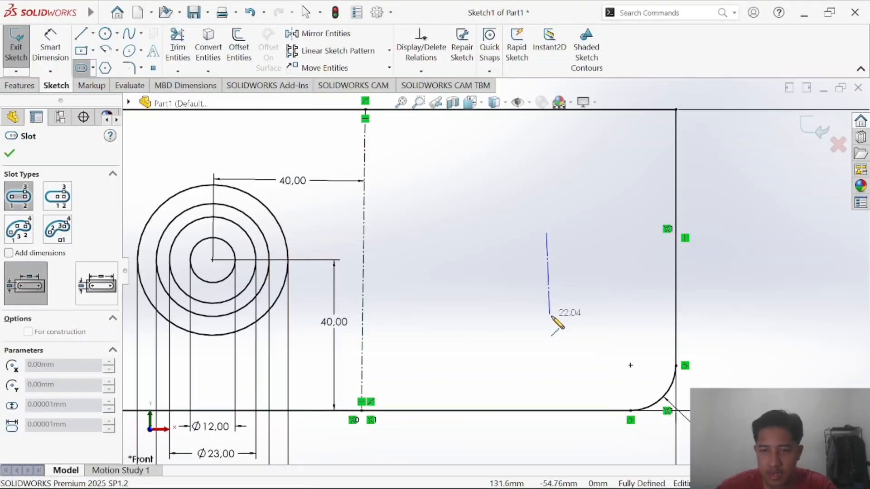
pyautogui.click(547, 316)
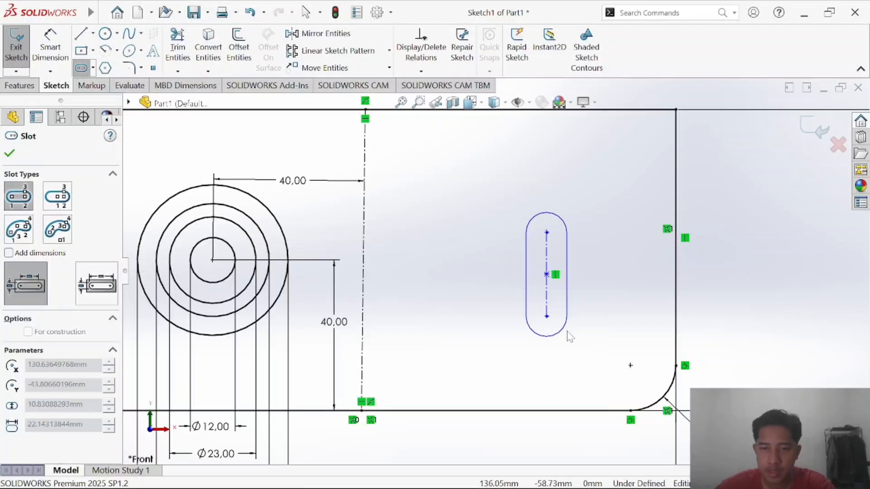
pyautogui.click(570, 336)
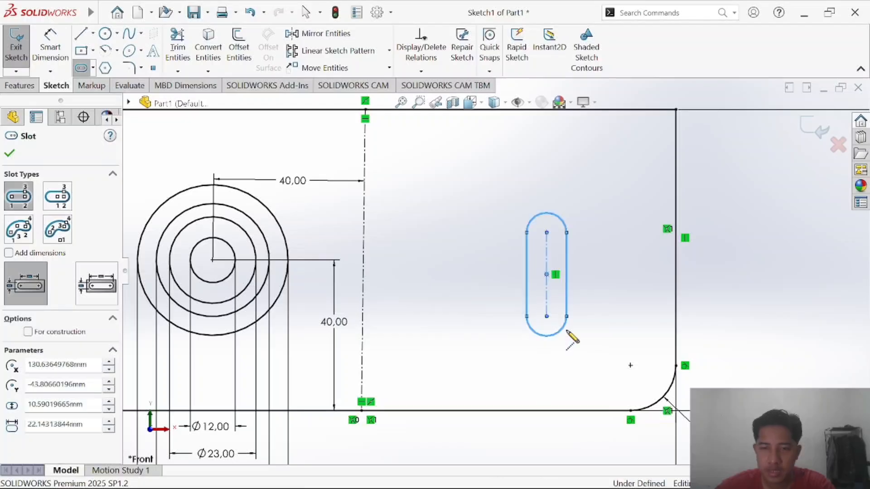
# Sketch a horizontal straight slot crossing the vertical one at its center, about 28.3 mm between arc centers and about 10.6 mm wide.
pyautogui.click(547, 275)
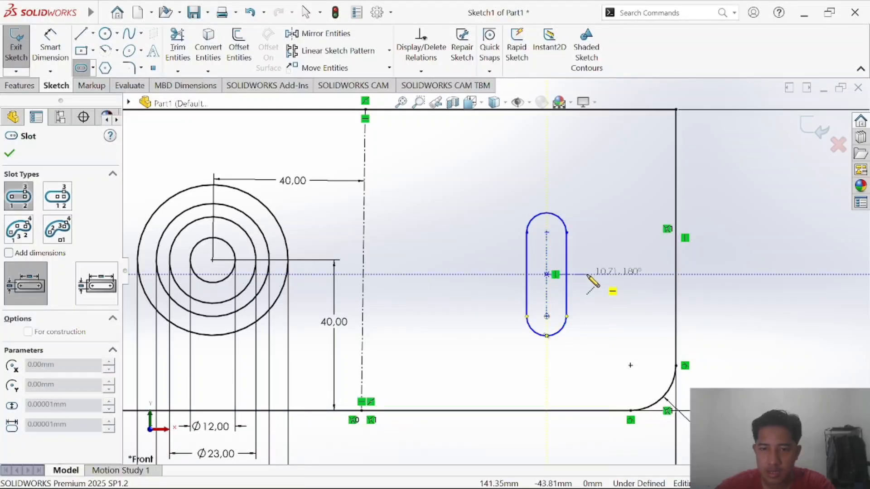
pyautogui.press('Escape')
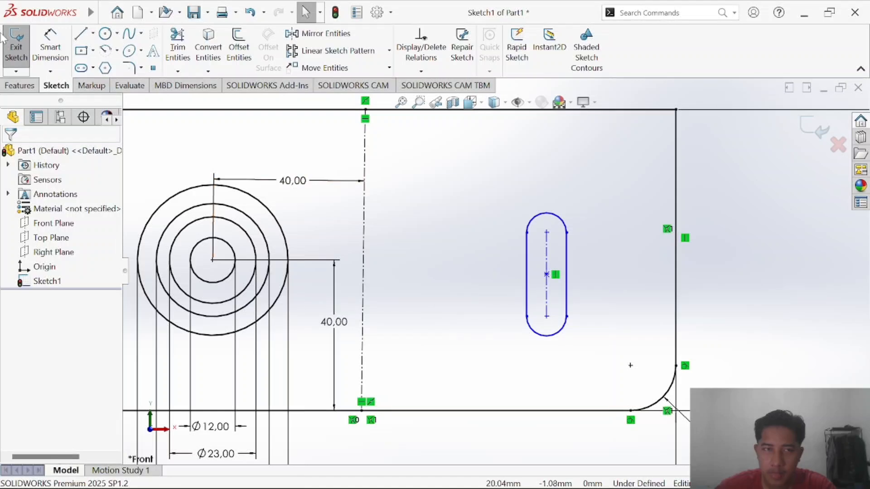
pyautogui.click(81, 68)
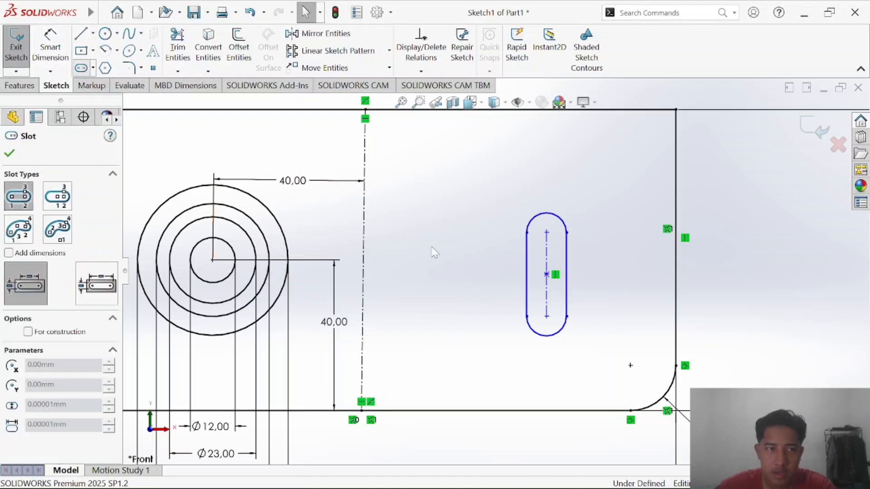
pyautogui.click(489, 275)
pyautogui.click(597, 274)
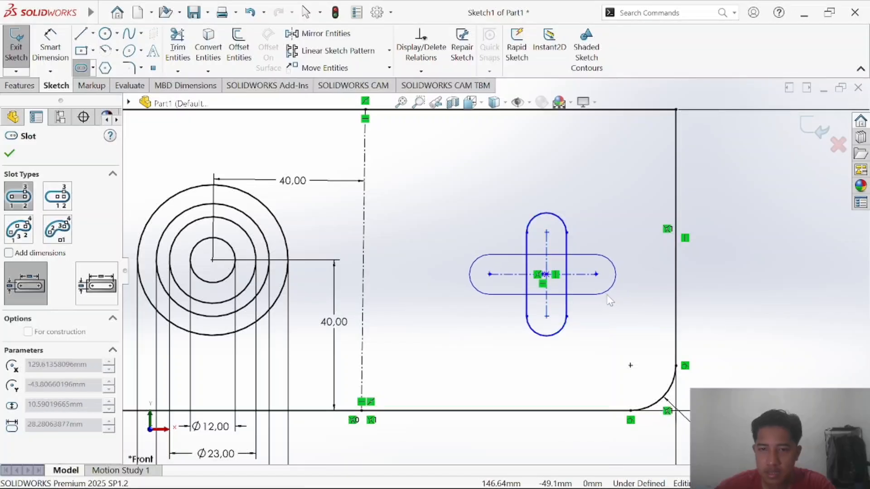
pyautogui.click(610, 301)
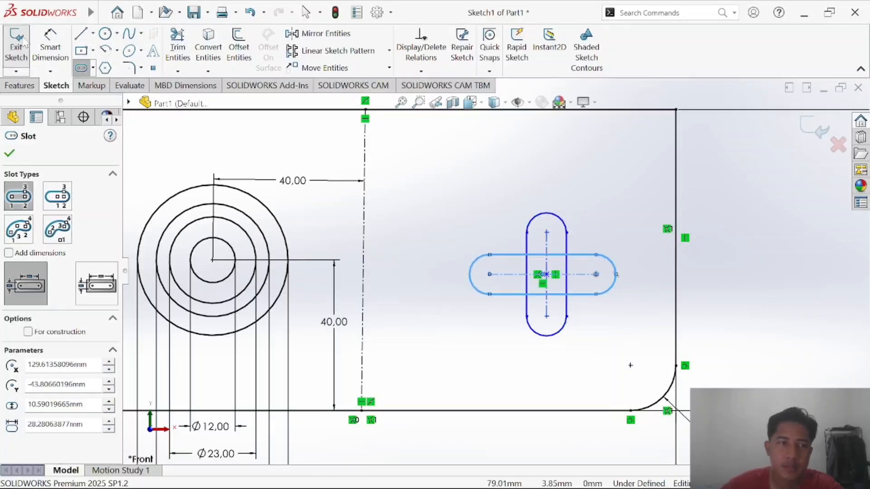
pyautogui.press('Escape')
# Check the PDF drawing and dimension the horizontal slot's center-to-center length as 30 mm.
pyautogui.hotkey('alt', 'Tab')
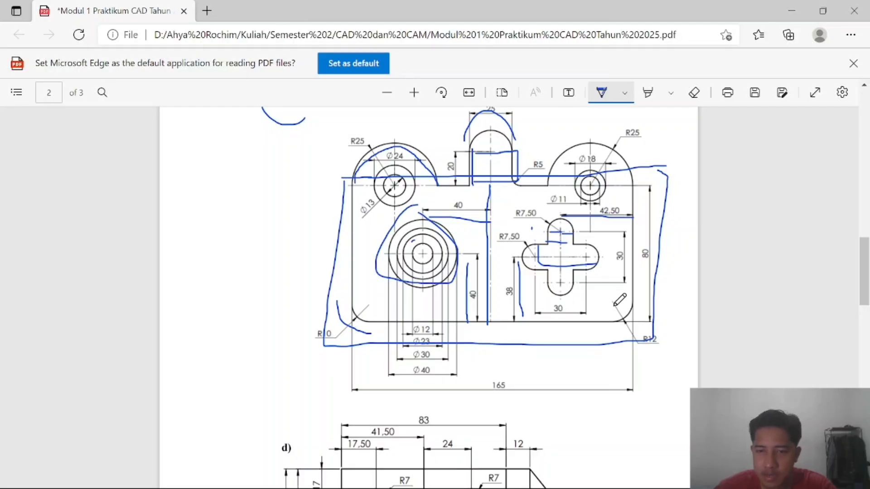
pyautogui.hotkey('alt', 'Tab')
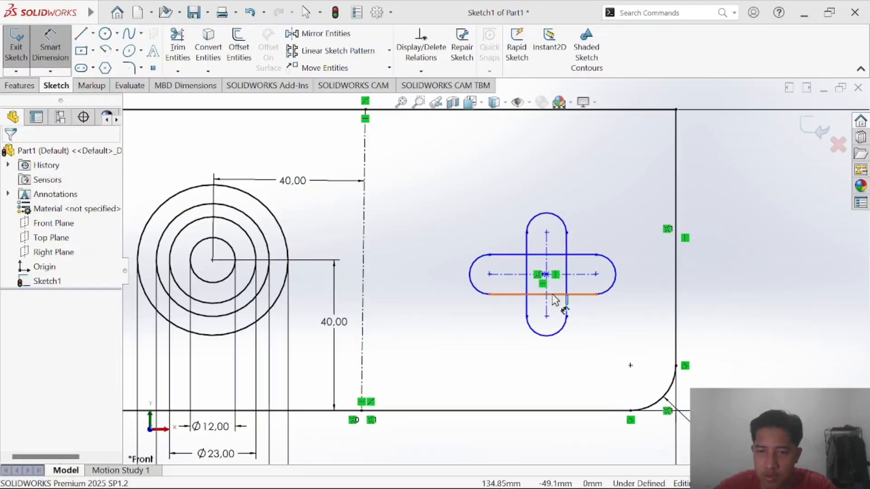
pyautogui.click(505, 296)
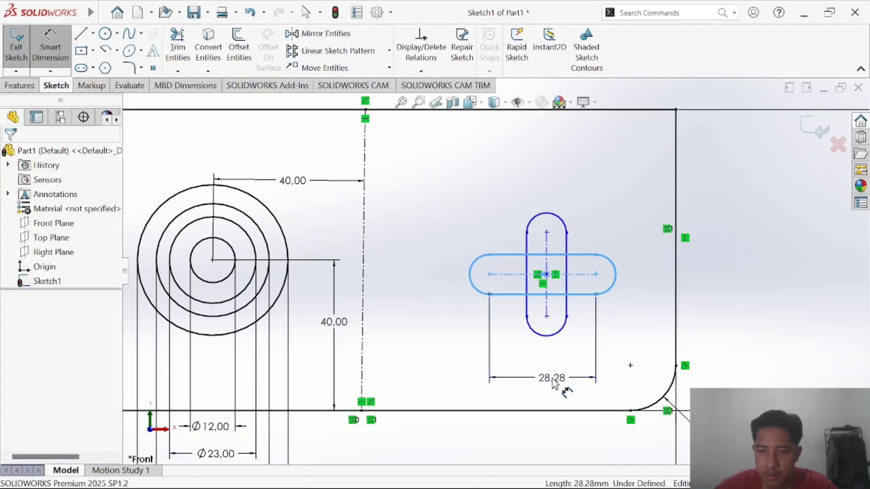
pyautogui.click(553, 382)
pyautogui.write('30')
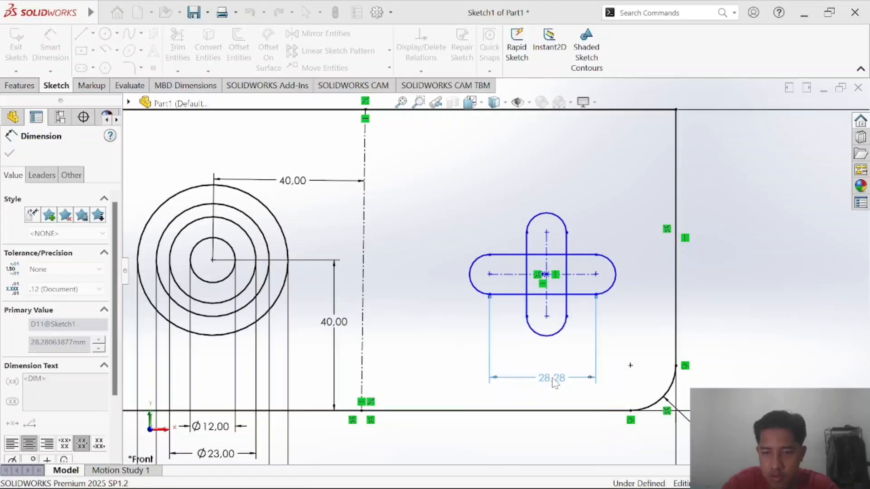
pyautogui.press('Return')
# Dimension the vertical slot's center-to-center length as 30 mm.
pyautogui.hotkey('alt', 'Tab')
pyautogui.hotkey('alt', 'Tab')
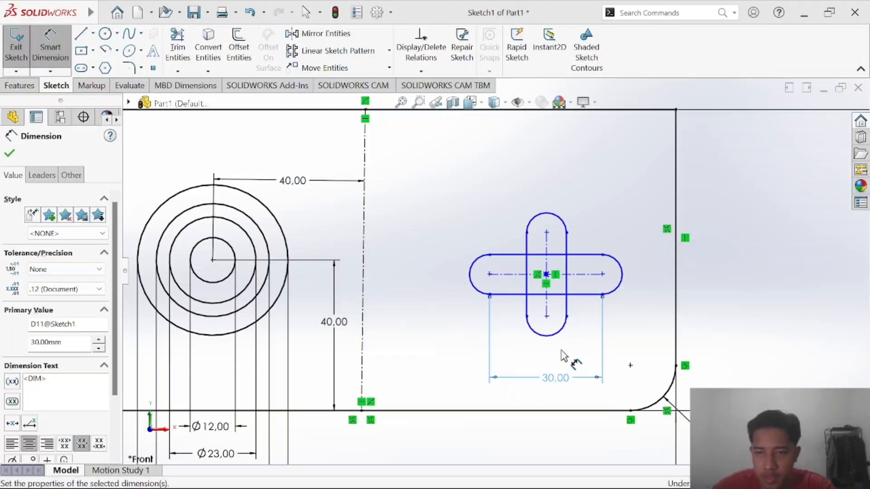
pyautogui.click(567, 250)
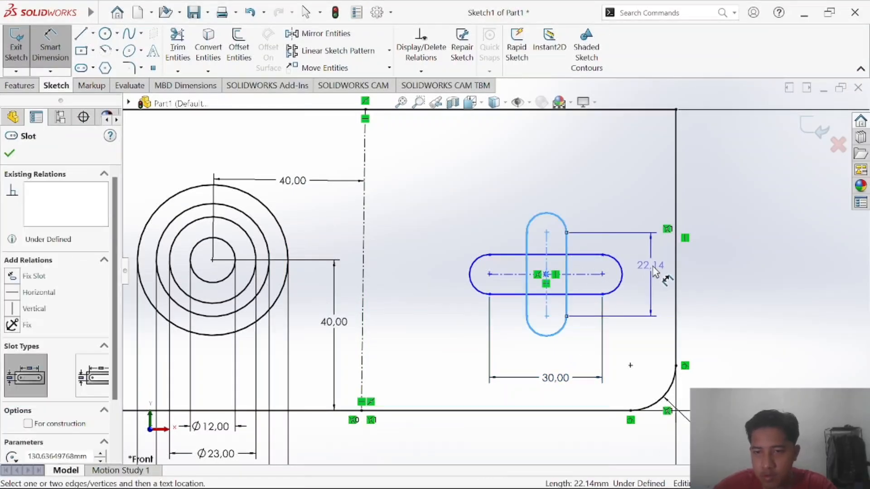
pyautogui.click(653, 273)
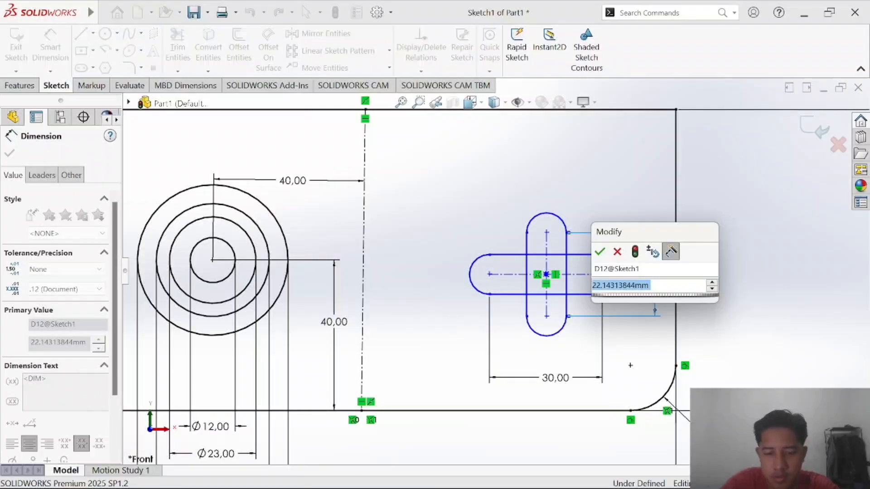
pyautogui.write('30')
pyautogui.press('Return')
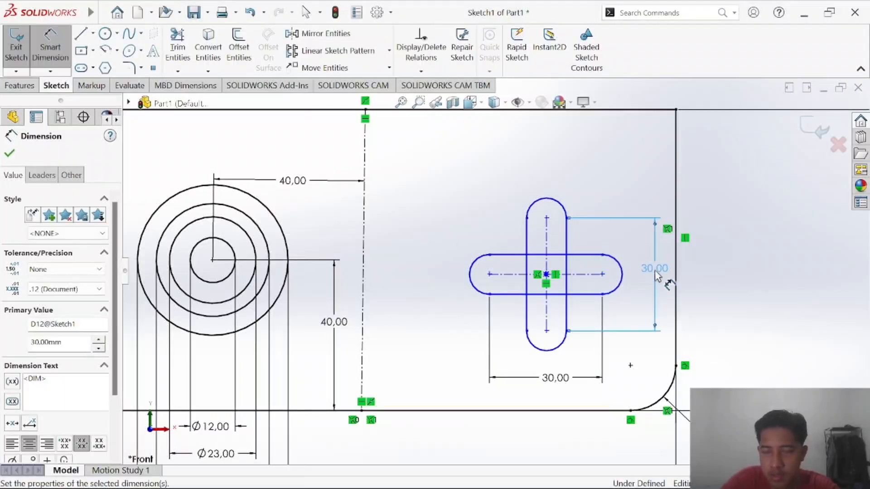
pyautogui.hotkey('alt', 'Tab')
pyautogui.hotkey('alt', 'Tab')
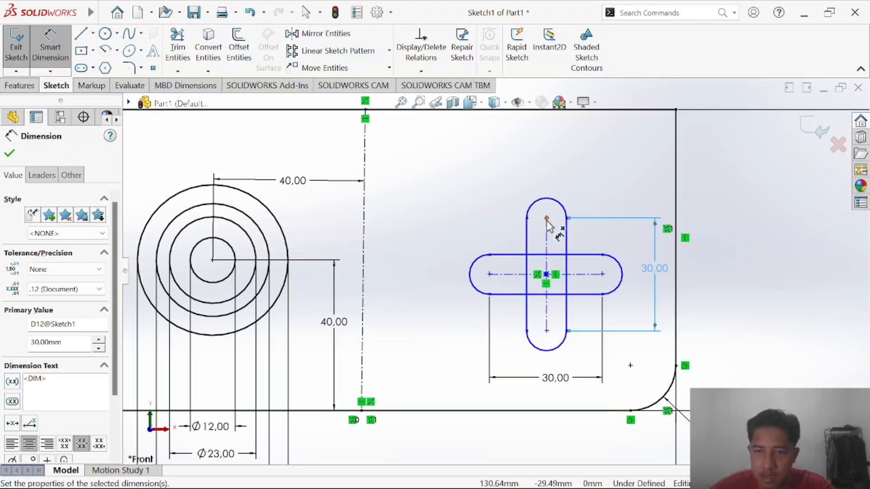
pyautogui.hotkey('alt', 'Tab')
pyautogui.hotkey('alt', 'Tab')
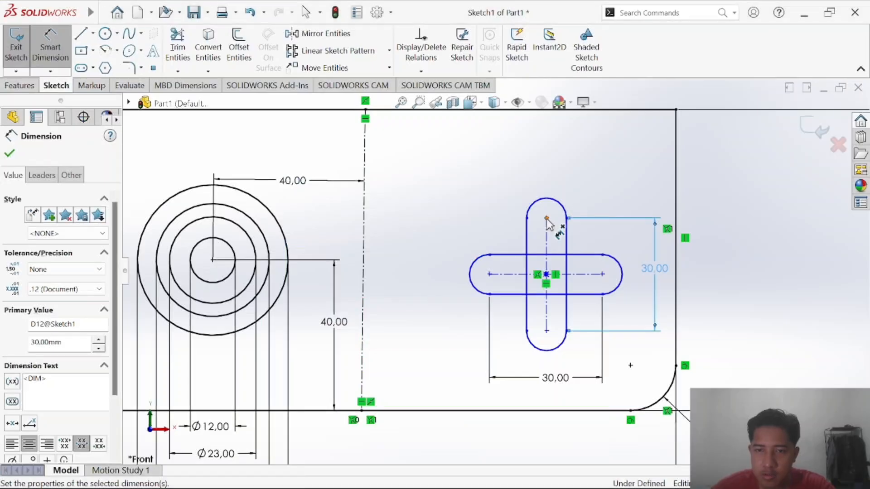
pyautogui.click(547, 218)
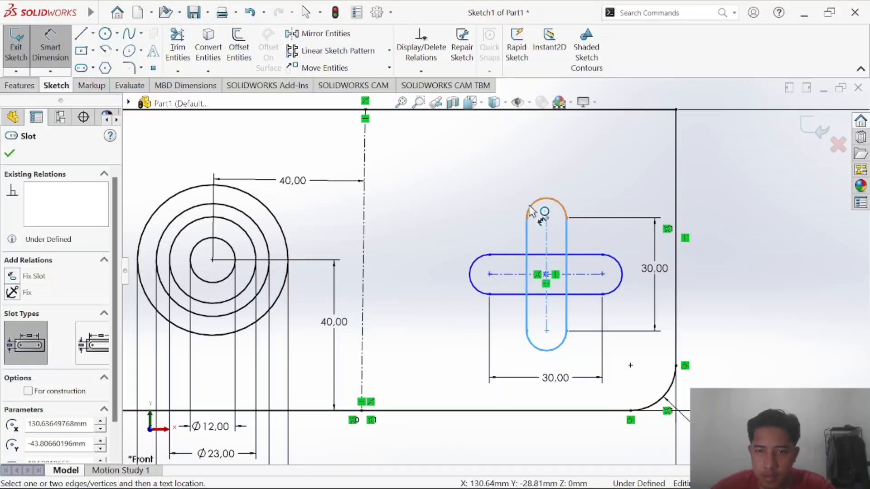
pyautogui.click(509, 214)
pyautogui.click(51, 51)
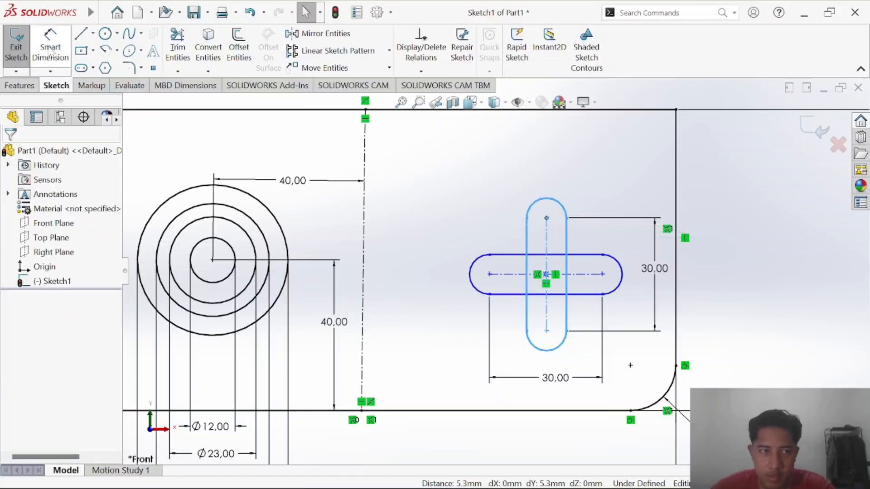
# Dimension the vertical slot's upper end arc with a radius of 7.5 mm.
pyautogui.click(51, 54)
pyautogui.click(532, 215)
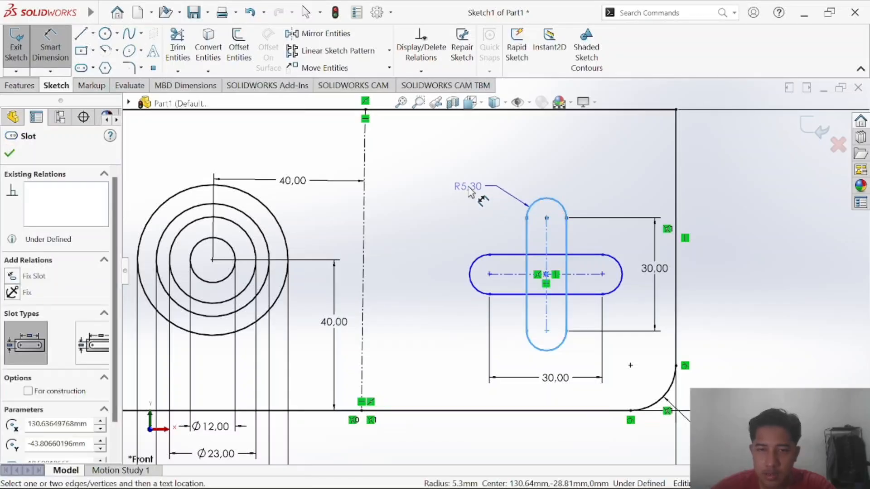
pyautogui.click(469, 192)
pyautogui.write('7.')
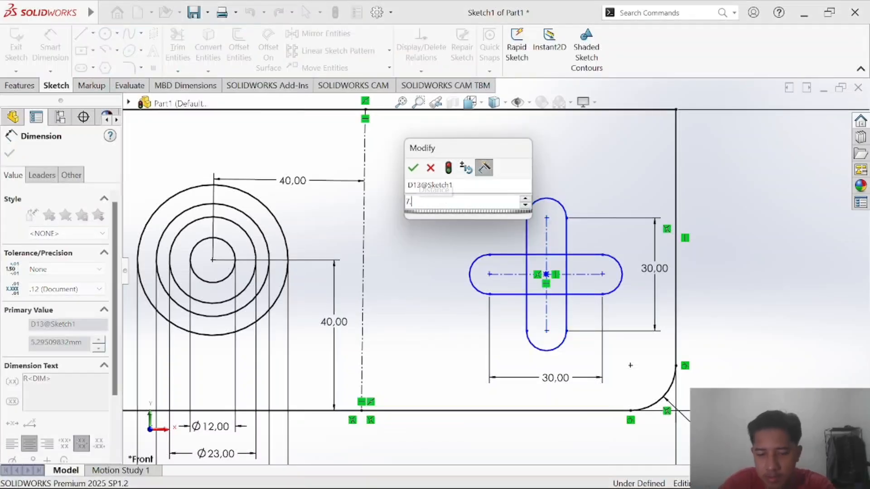
pyautogui.write('5')
pyautogui.press('Return')
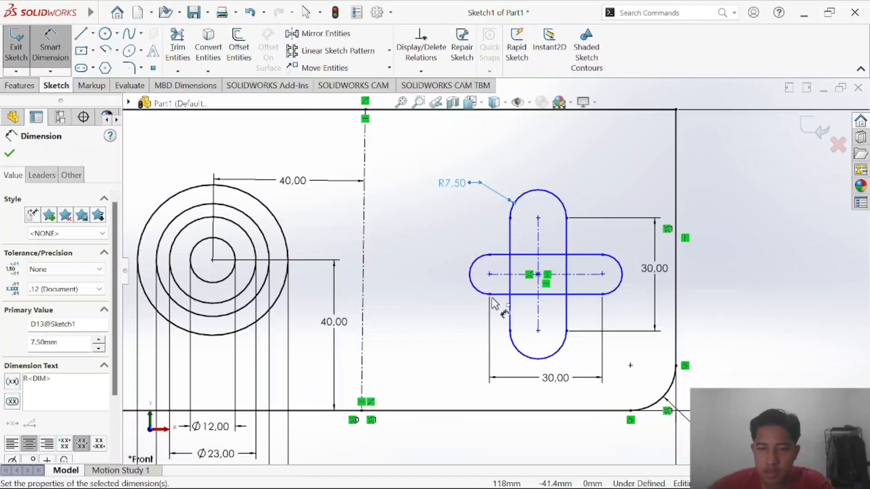
# Dimension the horizontal slot's left end arc with a radius of 7.5 mm.
pyautogui.click(481, 265)
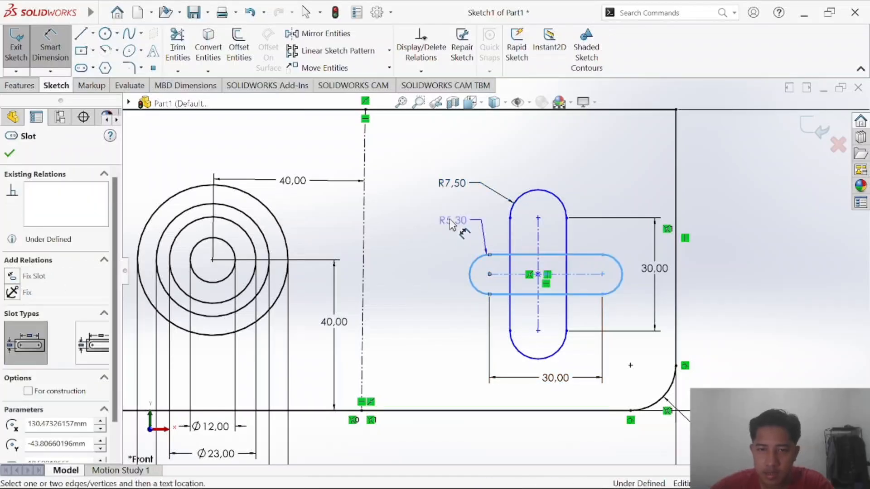
pyautogui.click(430, 210)
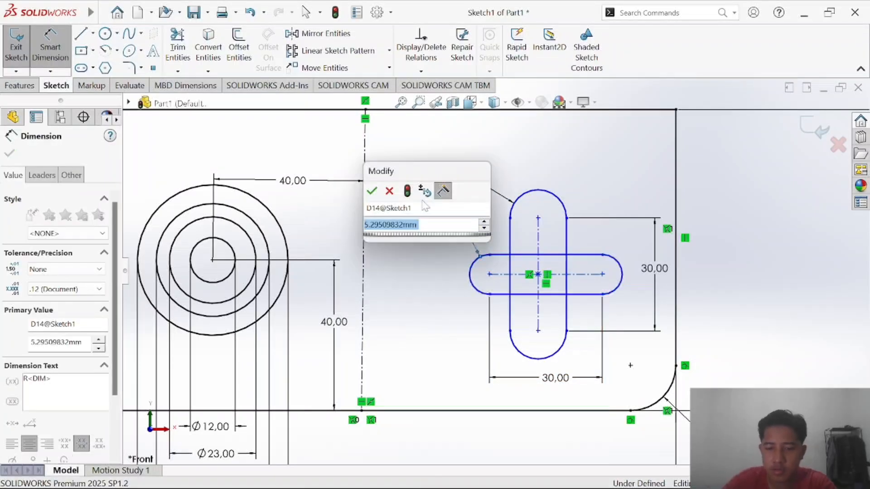
pyautogui.write('7.5')
pyautogui.press('Return')
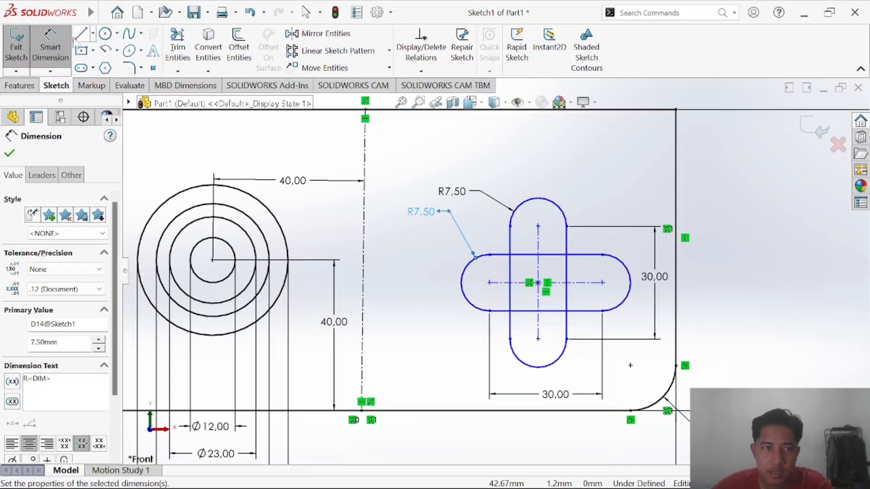
pyautogui.click(62, 45)
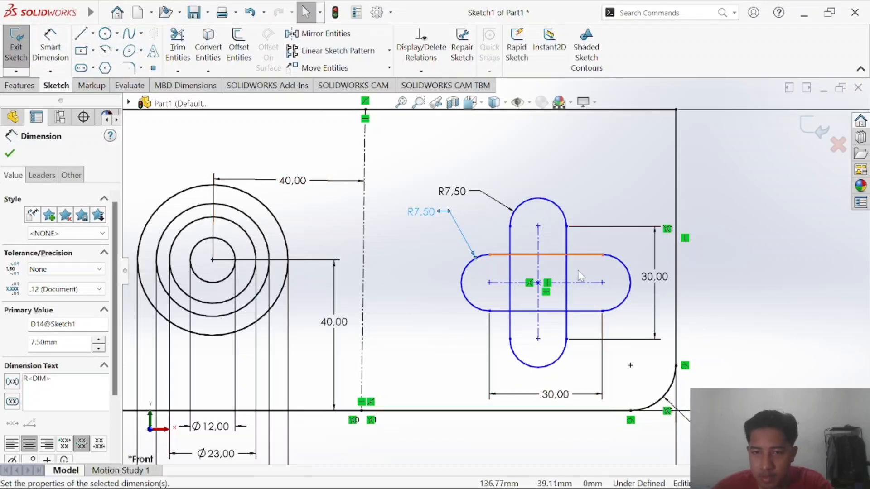
pyautogui.hotkey('alt', 'Tab')
pyautogui.hotkey('alt', 'Tab')
pyautogui.hotkey('alt', 'Tab')
pyautogui.hotkey('alt', 'Tab')
pyautogui.hotkey('alt', 'Tab')
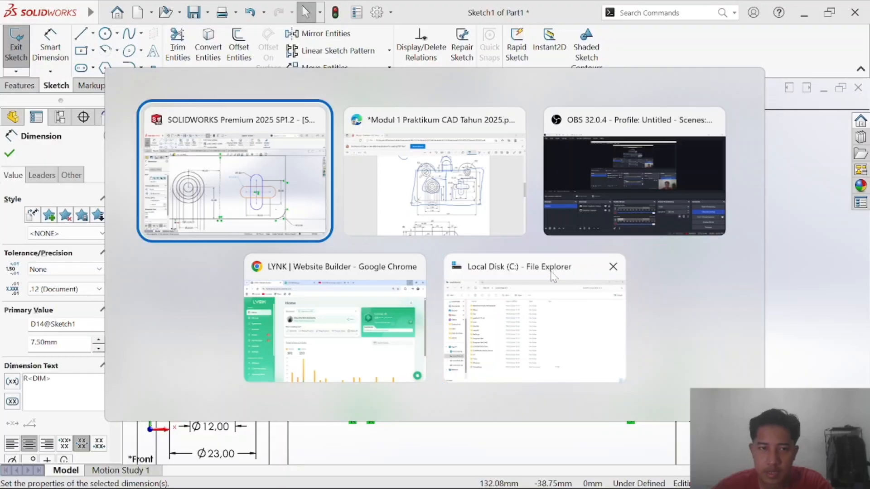
pyautogui.hotkey('alt', 'Tab')
pyautogui.hotkey('alt', 'Tab')
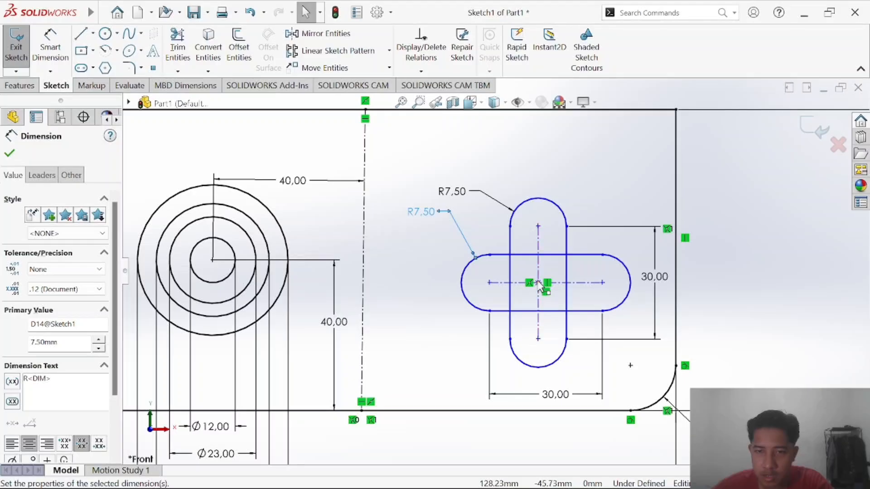
pyautogui.click(539, 260)
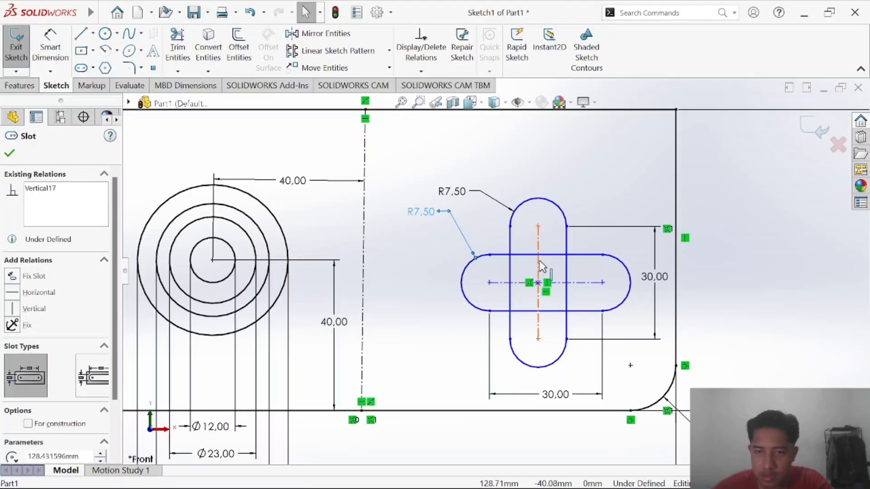
pyautogui.click(561, 283)
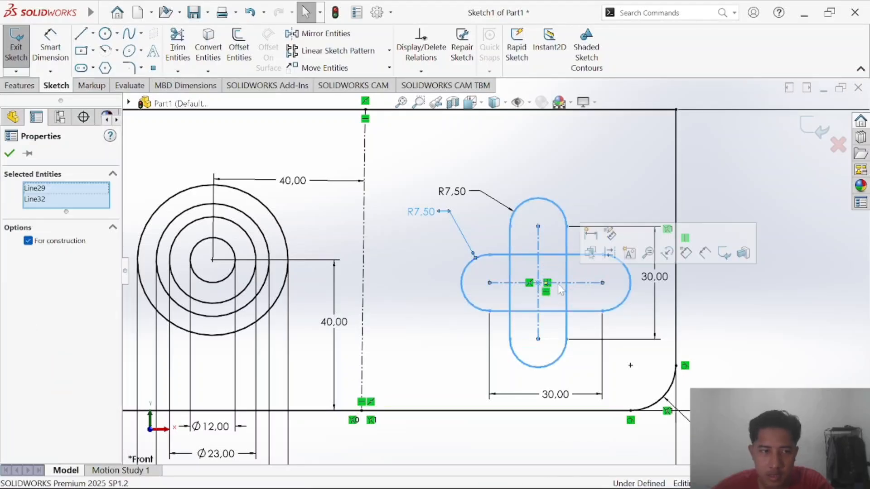
pyautogui.click(471, 271)
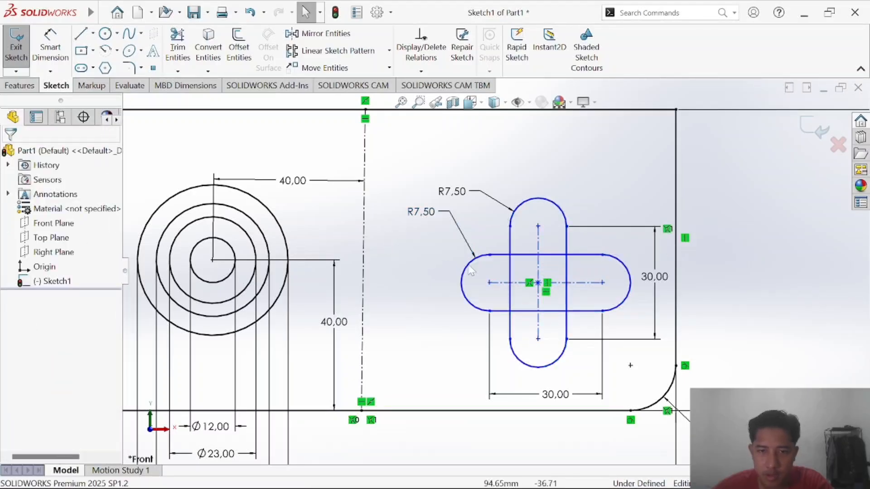
pyautogui.click(540, 245)
pyautogui.click(570, 300)
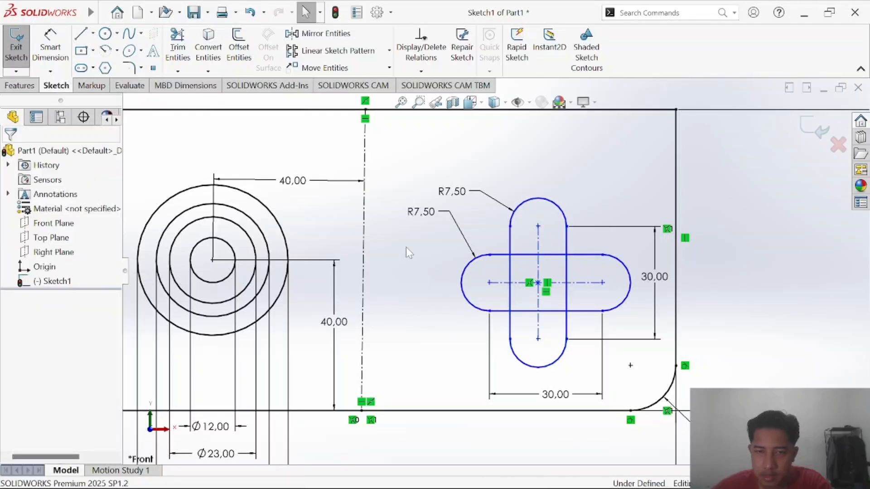
# Add a Midpoint relation between the horizontal slot's centerline and the vertical slot's center point.
pyautogui.click(586, 284)
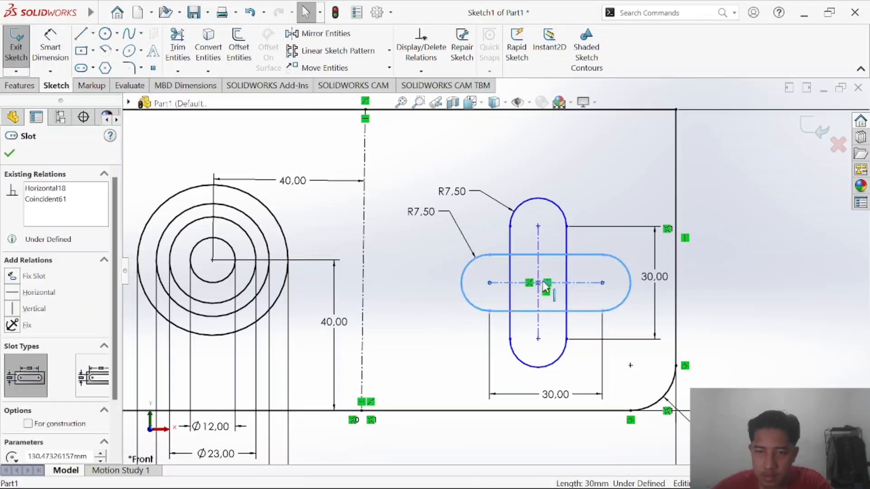
pyautogui.keyDown('ctrl'); pyautogui.click(539, 284); pyautogui.keyUp('ctrl')
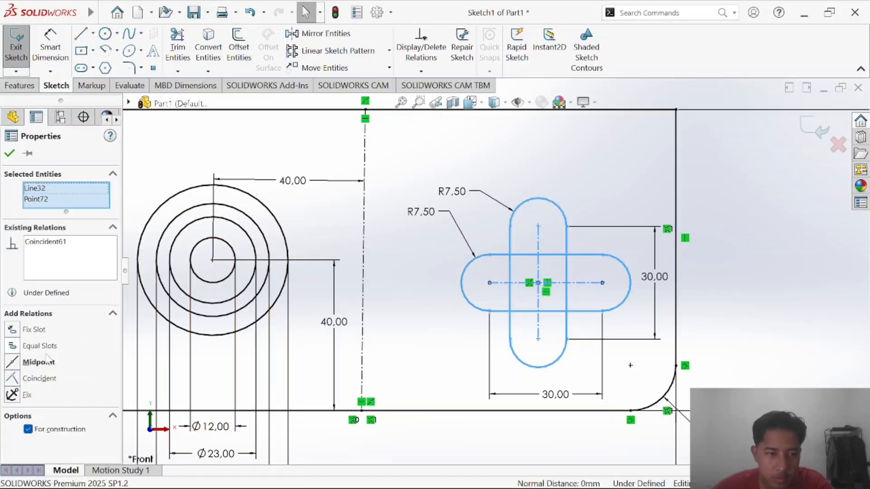
pyautogui.click(14, 368)
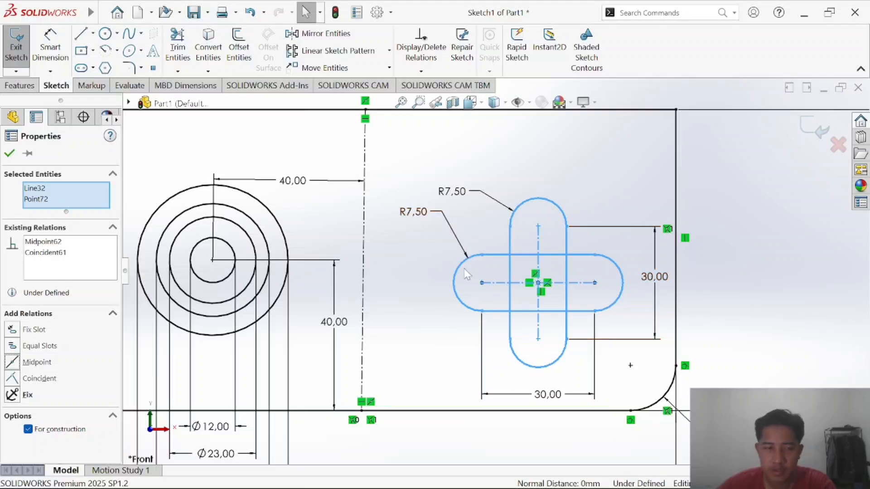
pyautogui.click(707, 295)
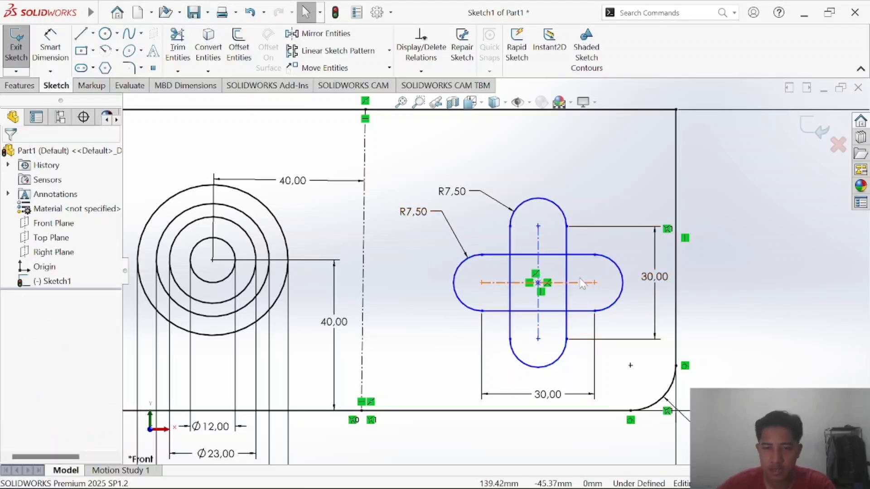
# Reapply the Midpoint relation between the horizontal slot's centerline and the vertical slot's center point.
pyautogui.scroll(2, 583, 285)
pyautogui.press('space')
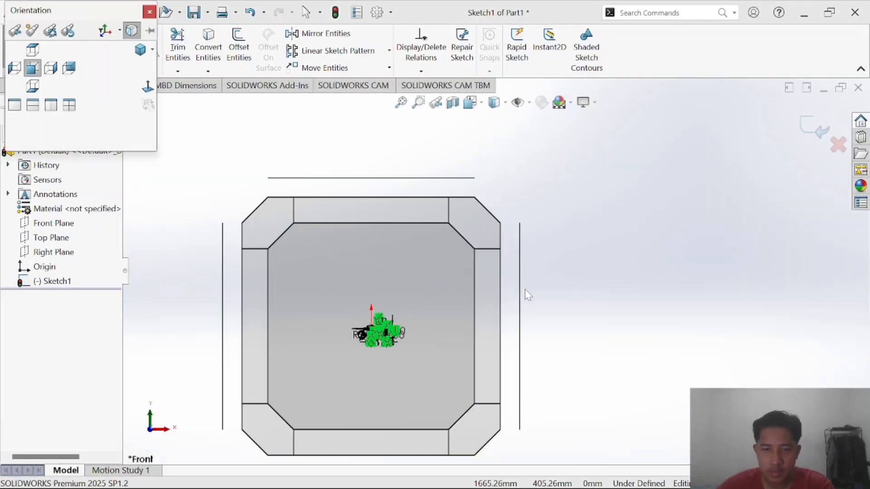
pyautogui.click(148, 12)
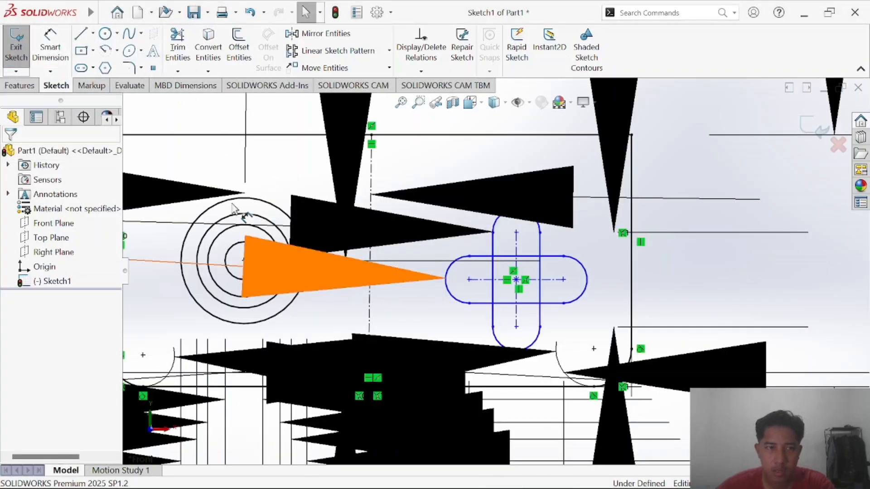
pyautogui.click(507, 277)
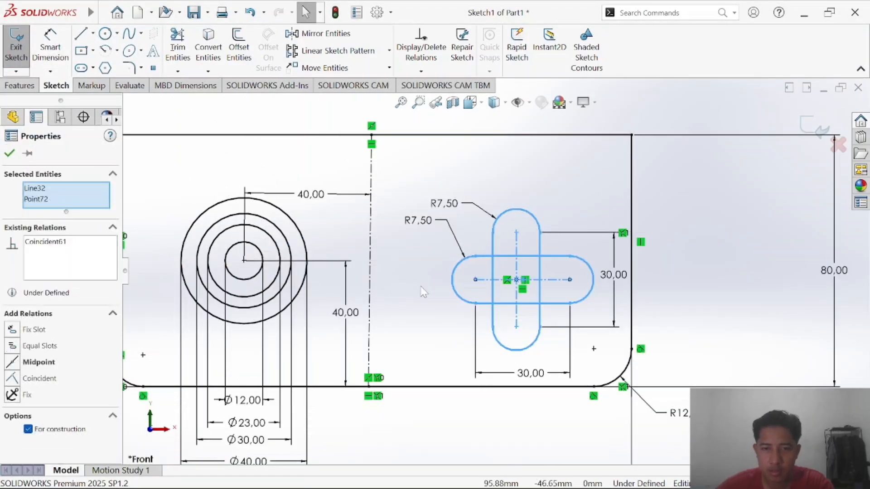
pyautogui.click(527, 295)
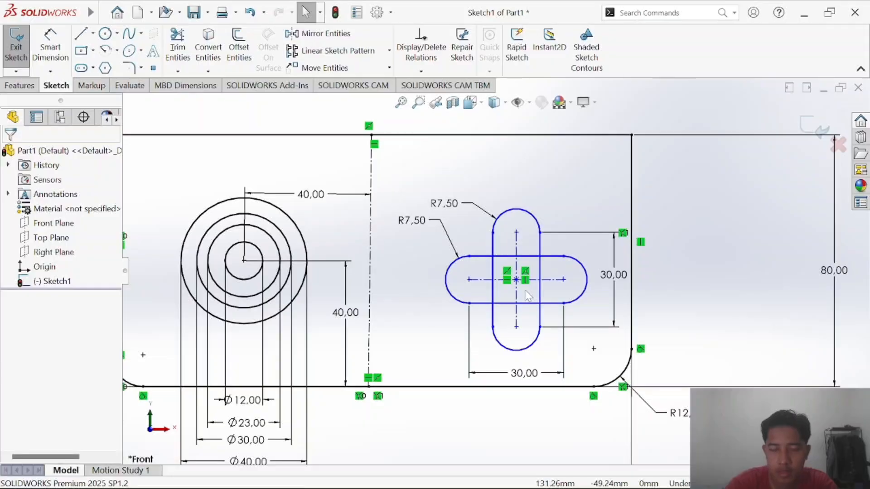
# Dimension the horizontal distance from the vertical slot's upper arc center to the plate's right edge as 42.5 mm.
pyautogui.hotkey('alt', 'Tab')
pyautogui.hotkey('alt', 'Tab')
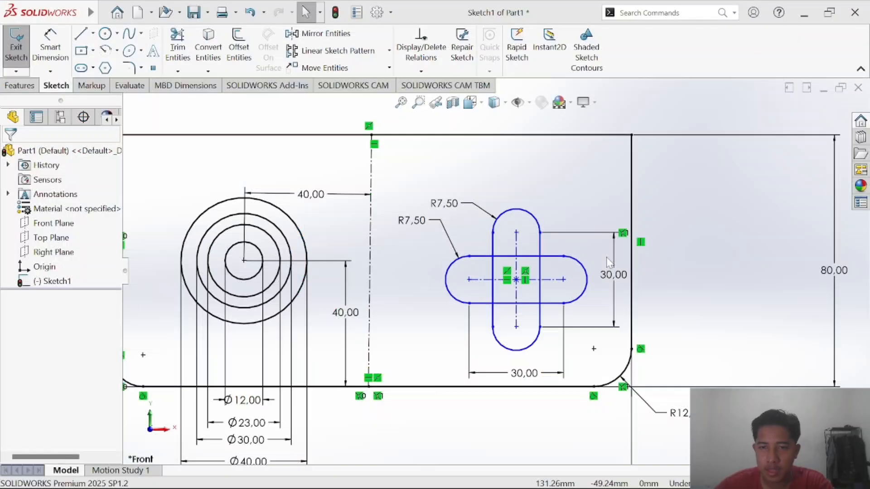
pyautogui.click(38, 63)
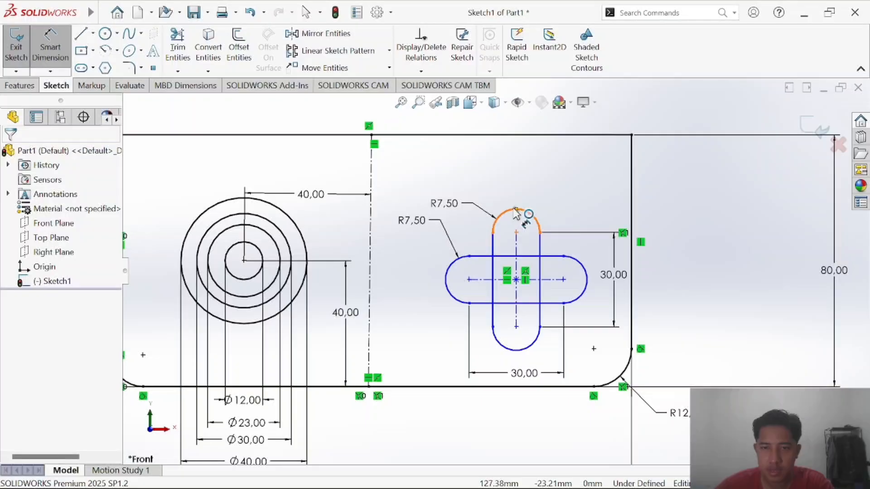
pyautogui.hotkey('alt', 'Tab')
pyautogui.hotkey('alt', 'Tab')
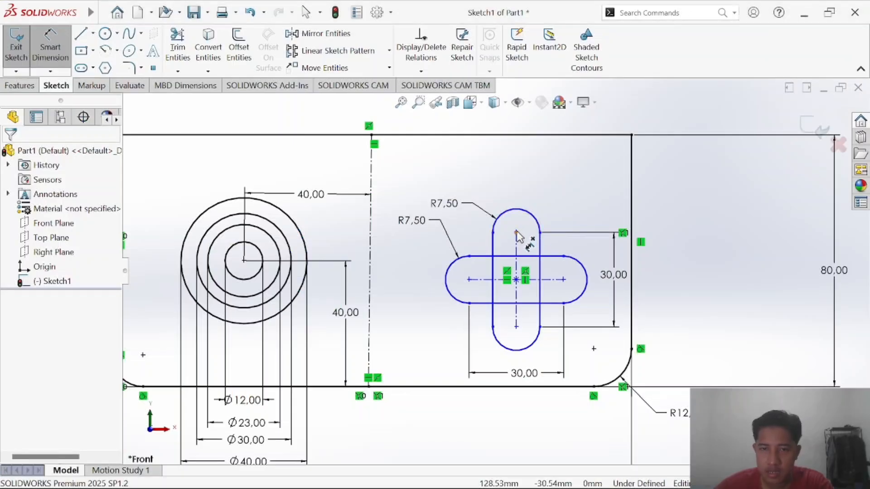
pyautogui.click(517, 233)
pyautogui.click(632, 194)
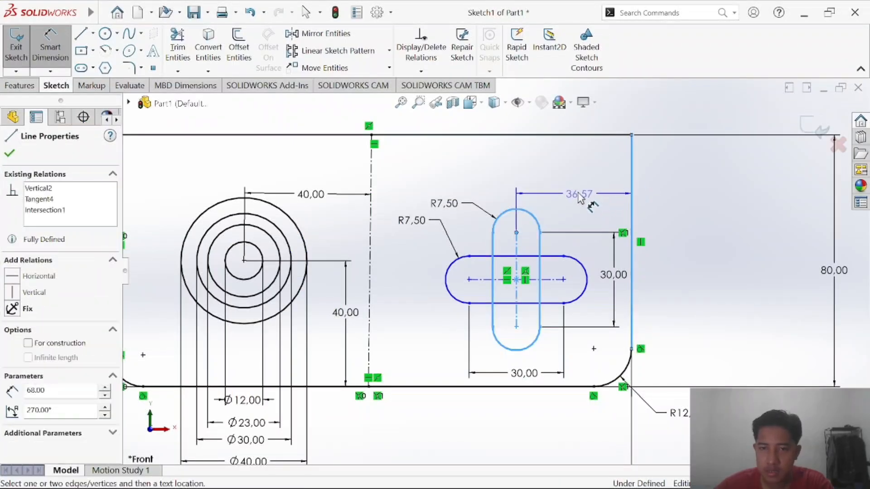
pyautogui.click(581, 190)
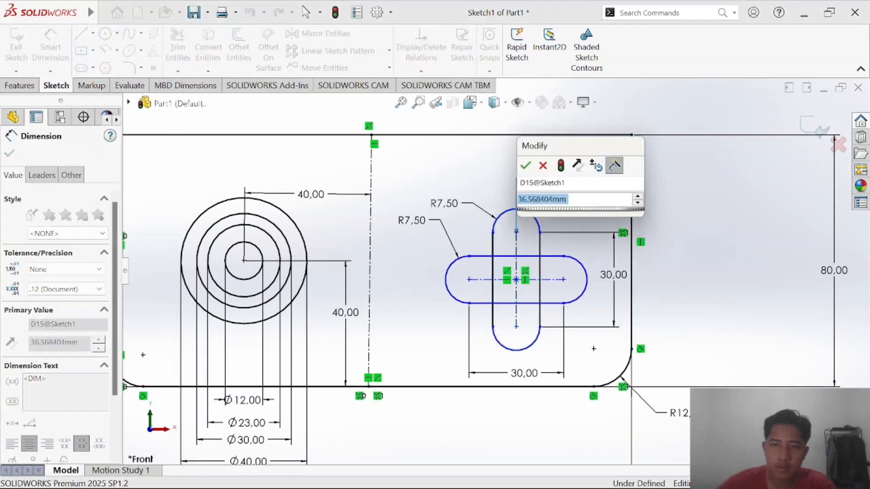
pyautogui.write('42.5')
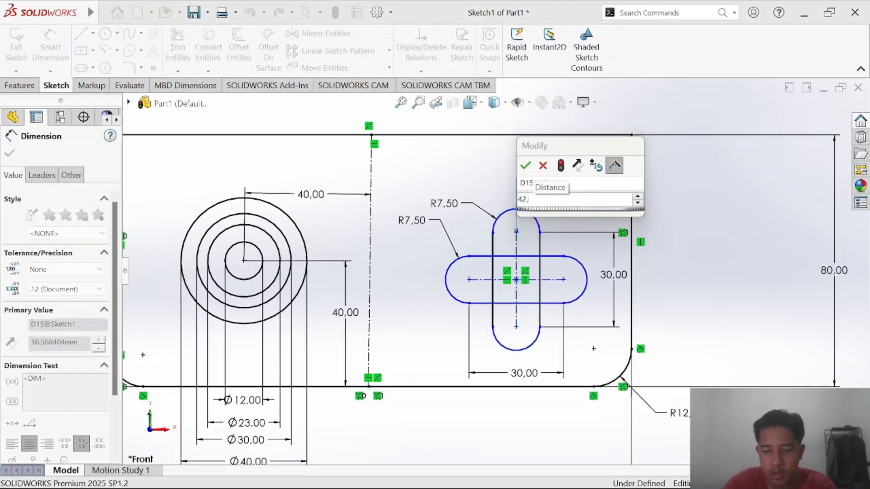
pyautogui.press('Return')
# Check the PDF drawing and dimension the horizontal slot's left arc center at 38 mm above the plate's bottom edge.
pyautogui.hotkey('alt', 'Tab')
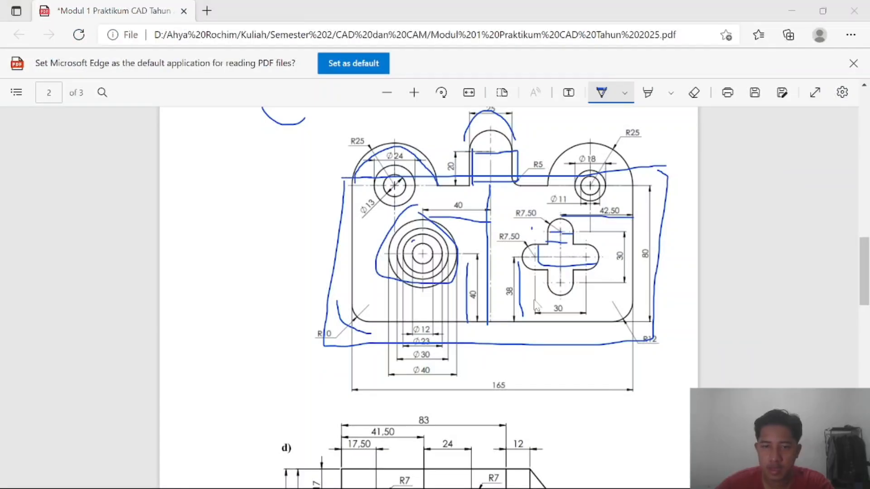
pyautogui.hotkey('alt', 'Tab')
pyautogui.click(451, 281)
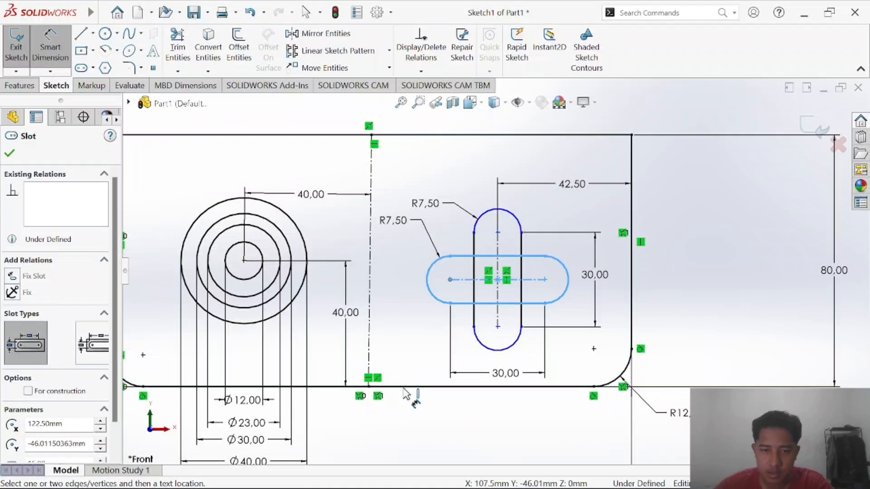
pyautogui.click(406, 388)
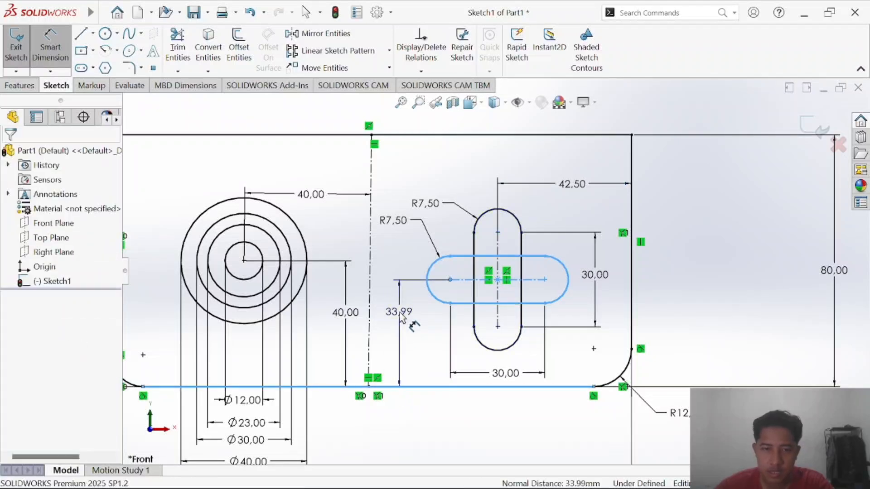
pyautogui.click(398, 311)
pyautogui.write('38')
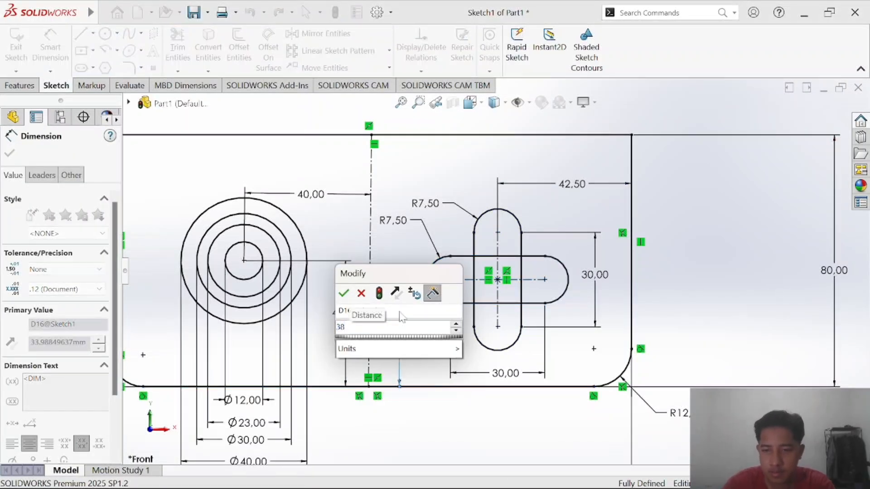
pyautogui.press('Return')
# Trim the horizontal slot's upper line where it crosses the vertical slot, accepting the loss of the slot entity.
pyautogui.hotkey('alt', 'Tab')
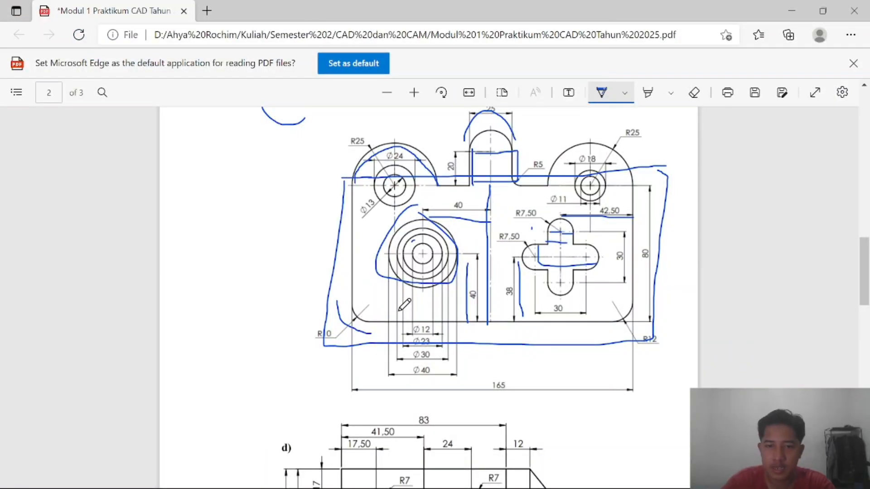
pyautogui.hotkey('alt', 'Tab')
pyautogui.scroll(3, 539, 254)
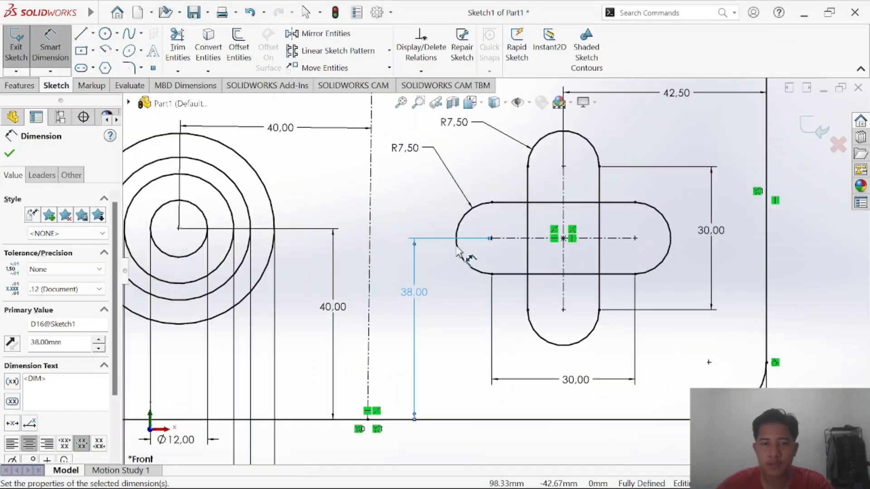
pyautogui.scroll(2, 539, 254)
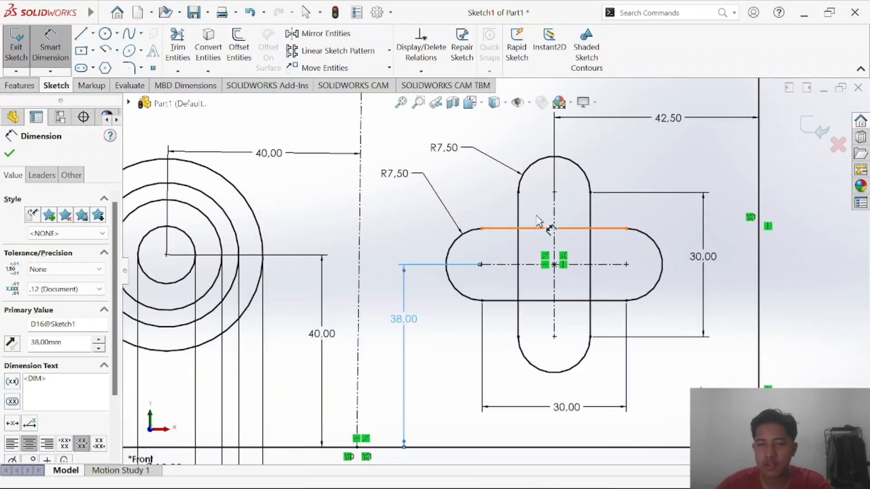
pyautogui.click(170, 58)
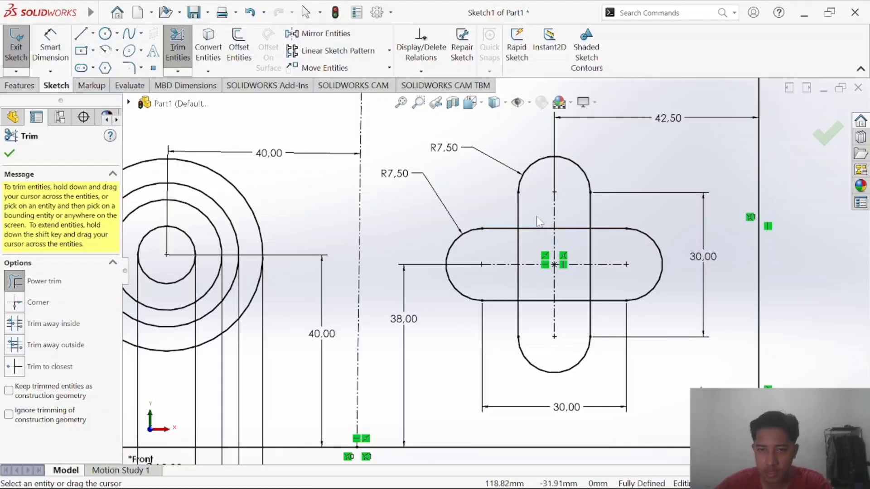
pyautogui.moveTo(537, 217); pyautogui.dragTo(537, 238)
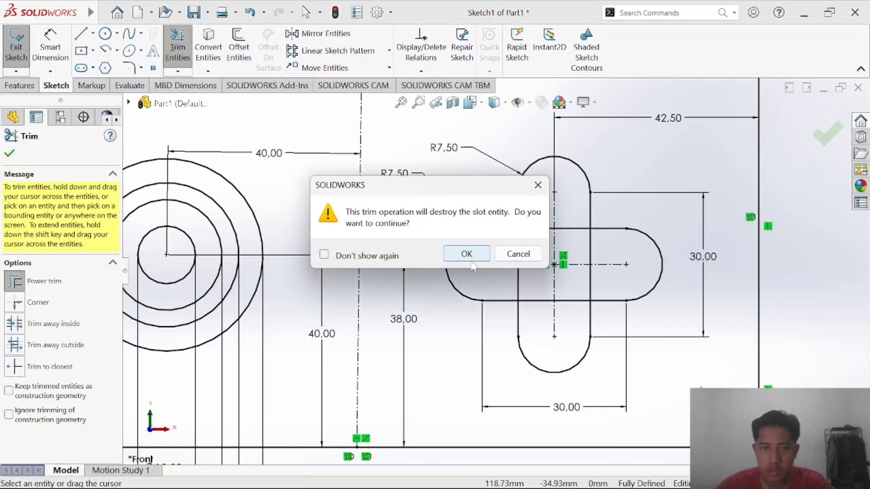
pyautogui.click(459, 256)
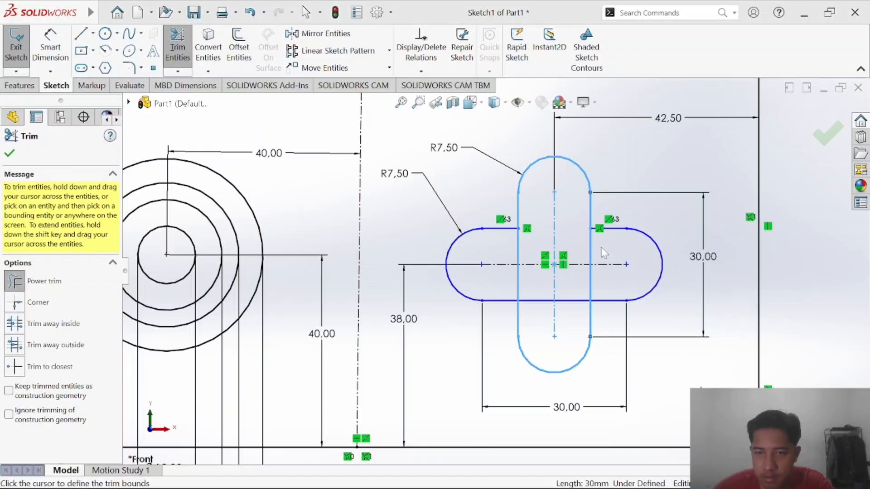
# Try to trim the vertical slot's right side inside the crossing, and undo that trim.
pyautogui.moveTo(602, 249); pyautogui.dragTo(553, 238)
pyautogui.click(467, 254)
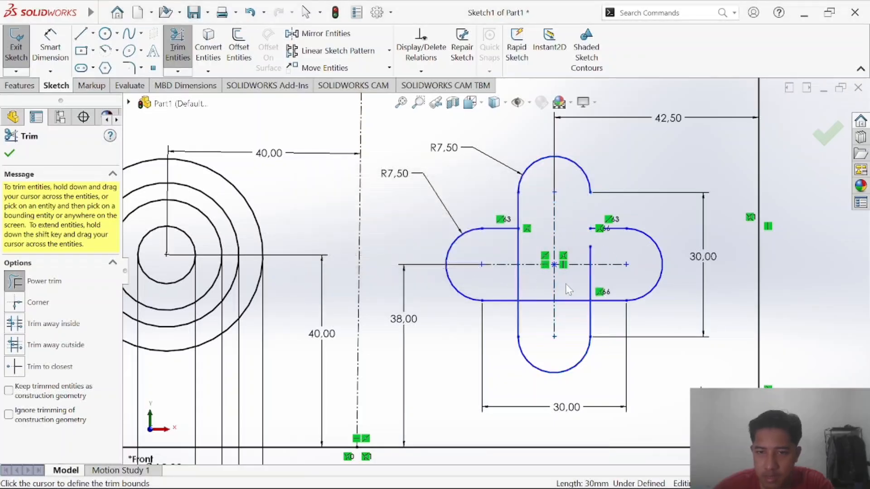
pyautogui.hotkey('ctrl', 'z')
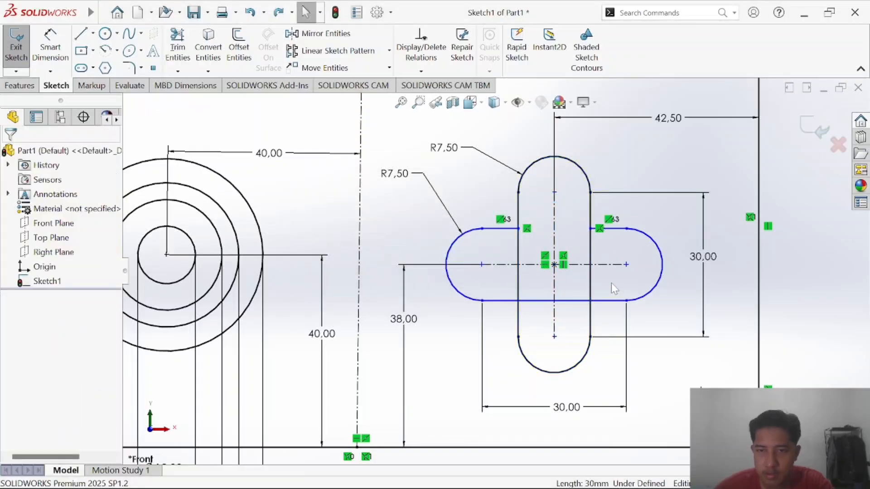
# Trim the remaining slot segments inside the crossing so that only the outer cross outline is left.
pyautogui.click(177, 45)
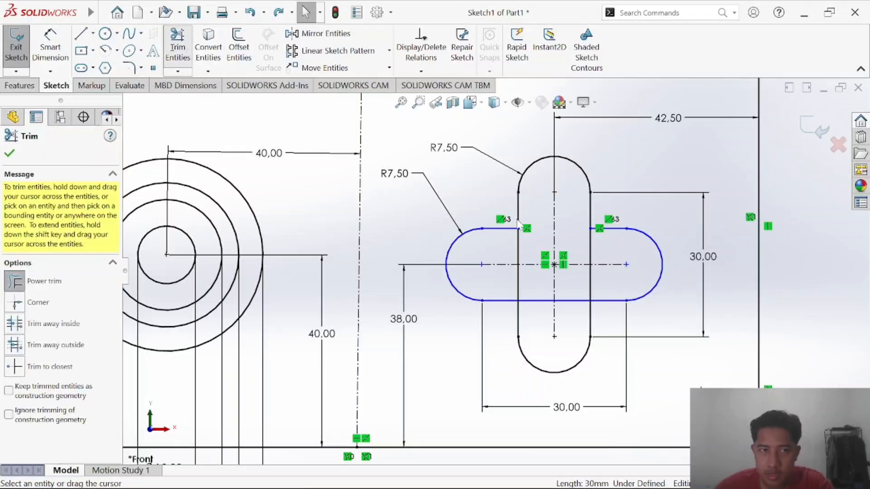
pyautogui.moveTo(572, 243); pyautogui.dragTo(574, 265)
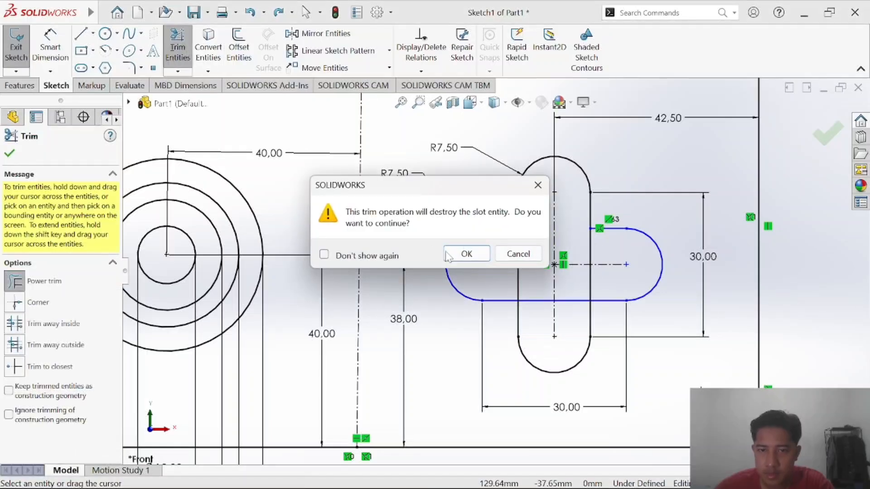
pyautogui.click(466, 254)
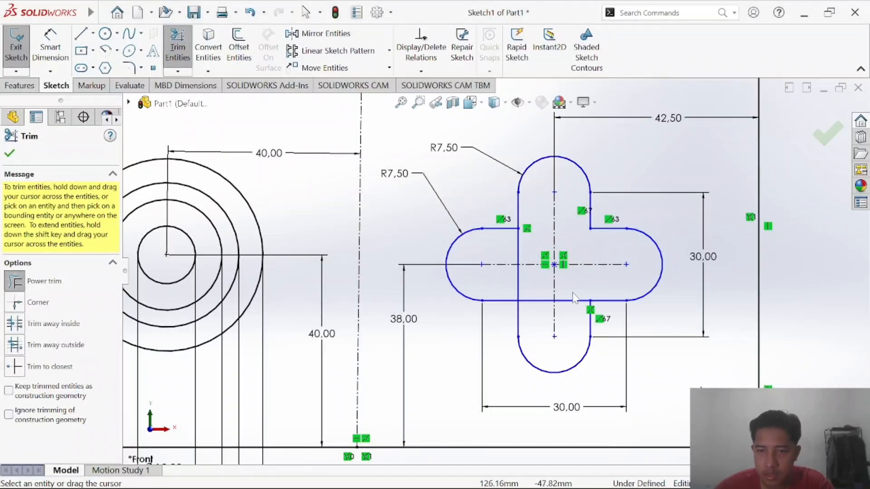
pyautogui.moveTo(574, 297)
pyautogui.mouseDown()
pyautogui.moveTo(578, 318)
pyautogui.moveTo(528, 273)
pyautogui.moveTo(510, 272)
pyautogui.mouseUp()
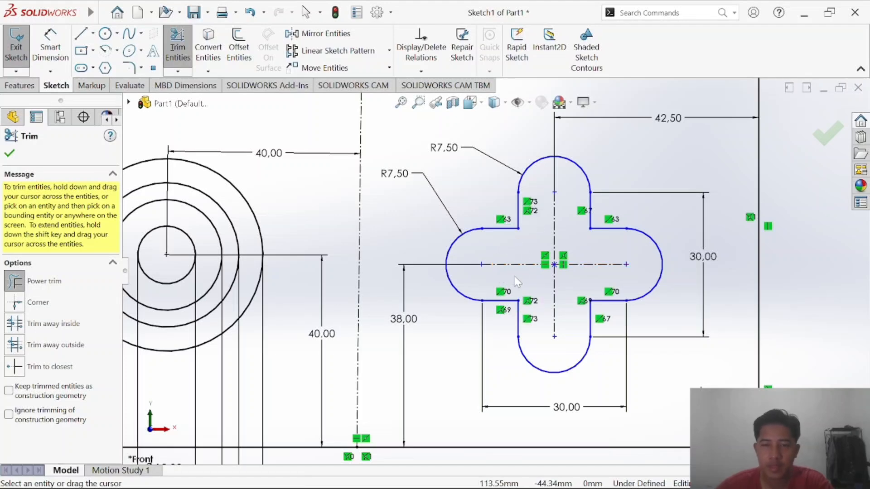
# Draw a horizontal centerline between the two ends of the trimmed cross's upper arc.
pyautogui.hotkey('alt', 'Tab')
pyautogui.hotkey('alt', 'Tab')
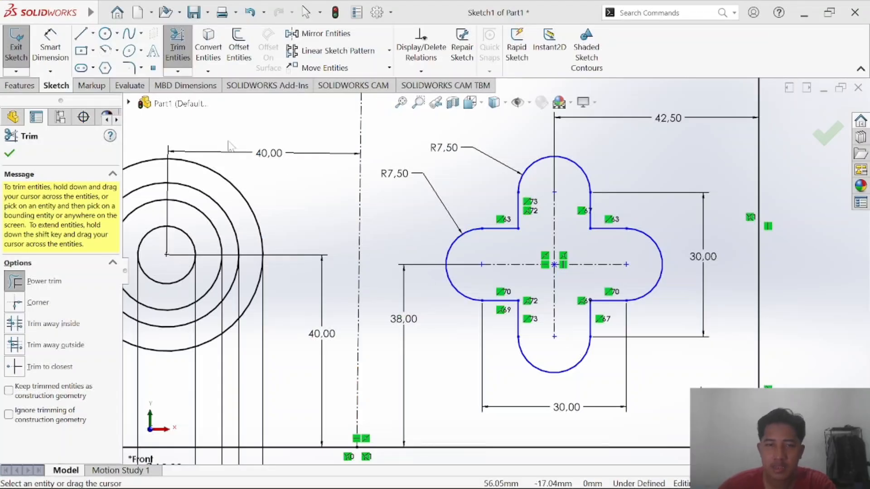
pyautogui.click(93, 34)
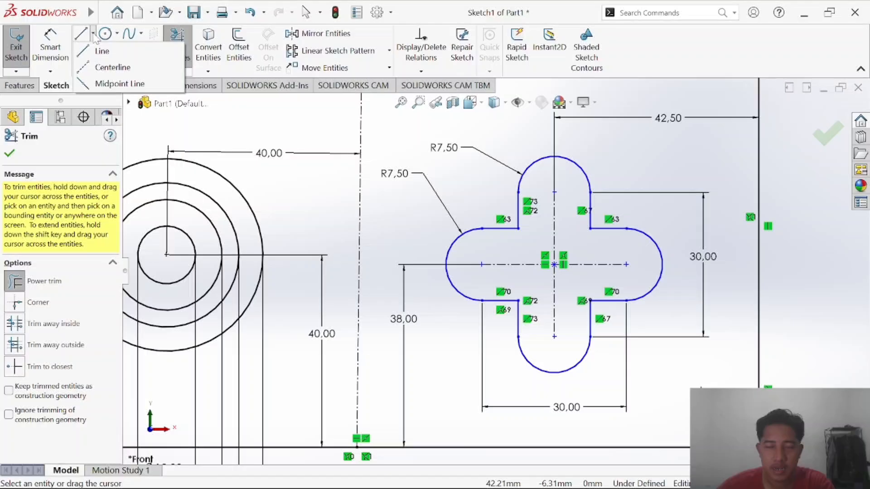
pyautogui.click(101, 68)
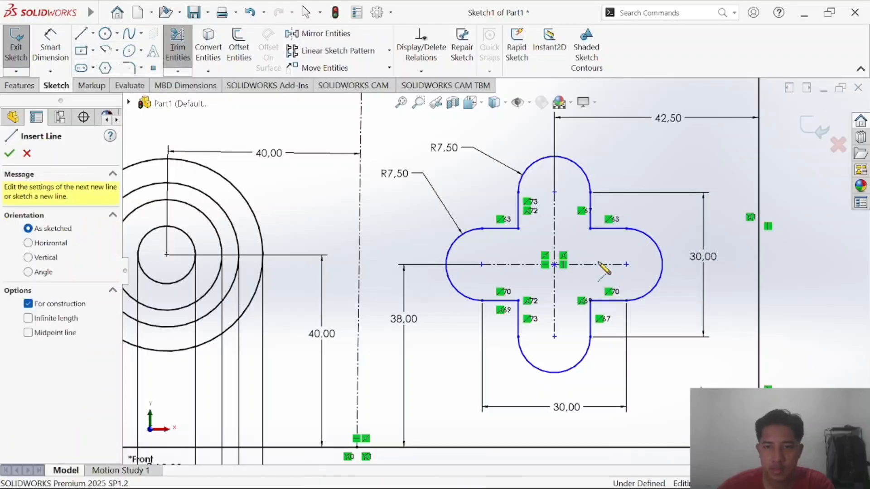
pyautogui.click(518, 192)
pyautogui.click(590, 192)
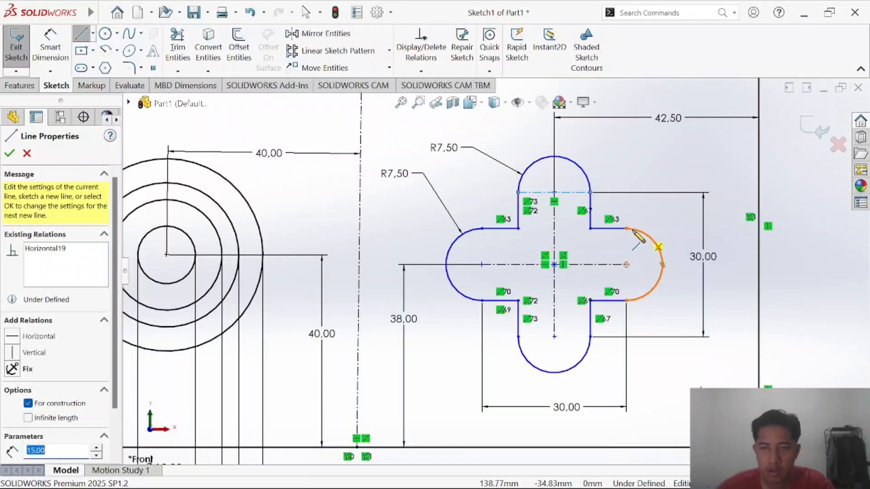
# Undo the centerline and all the trims, back to the two complete crossing slots.
pyautogui.hotkey('ctrl', 'z')
pyautogui.hotkey('ctrl', 'z')
pyautogui.hotkey('ctrl', 'z')
pyautogui.hotkey('ctrl', 'z')
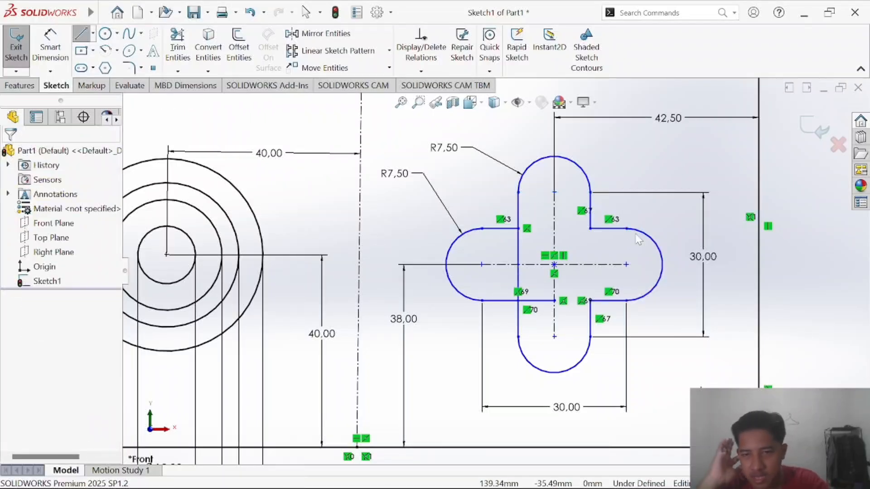
pyautogui.hotkey('ctrl', 'z')
pyautogui.hotkey('ctrl', 'z')
pyautogui.hotkey('ctrl', 'z')
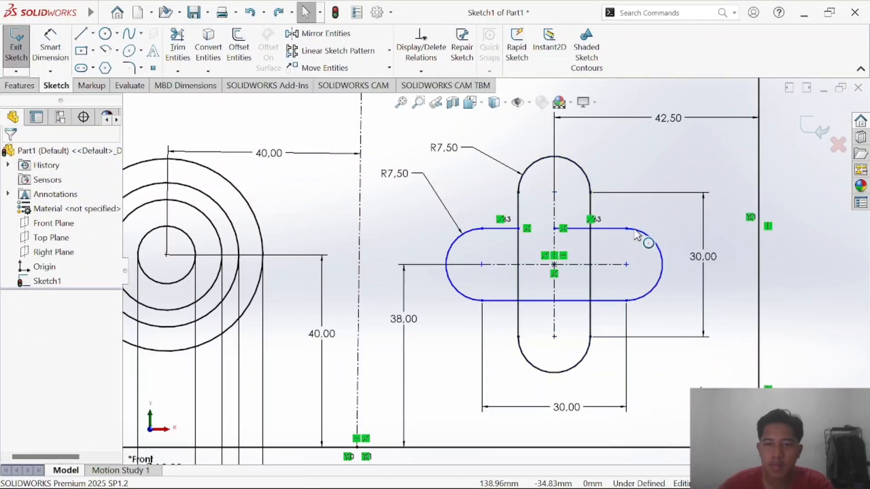
pyautogui.hotkey('ctrl', 'z')
# Draw a 15 mm horizontal centerline across the untrimmed vertical slot, joining the two ends of its upper arc.
pyautogui.click(92, 33)
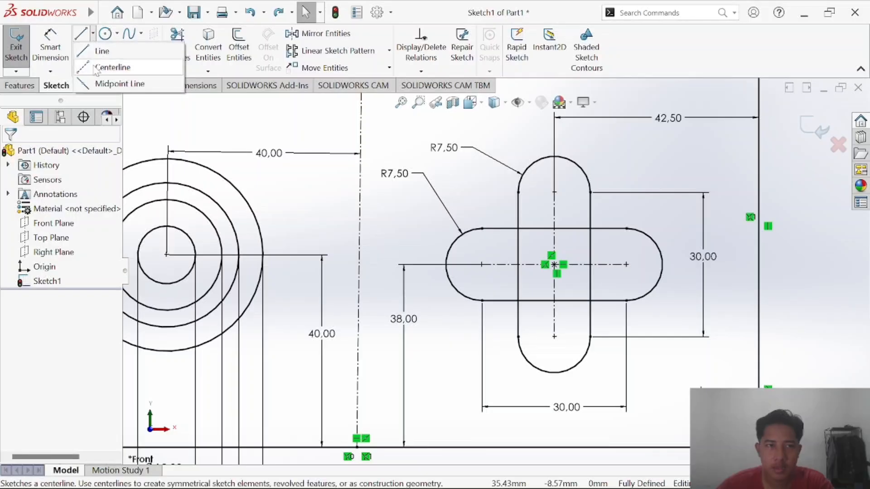
pyautogui.click(108, 67)
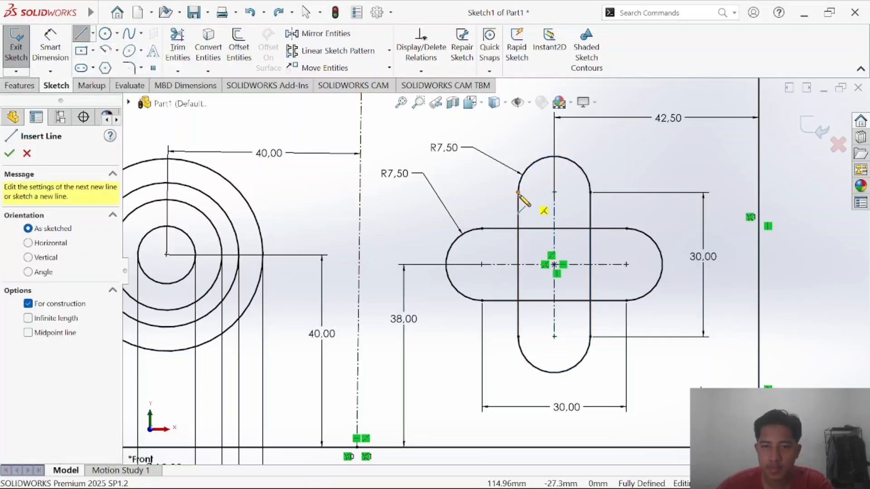
pyautogui.click(518, 193)
pyautogui.click(590, 193)
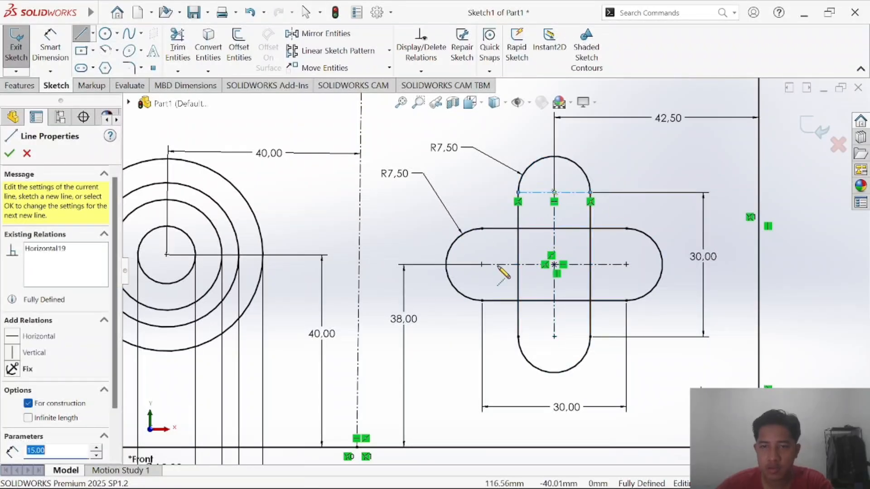
# Draw centerlines joining the arc ends at the cross's left, lower and right arms: vertical at both sides, 15 mm horizontal below.
pyautogui.click(482, 229)
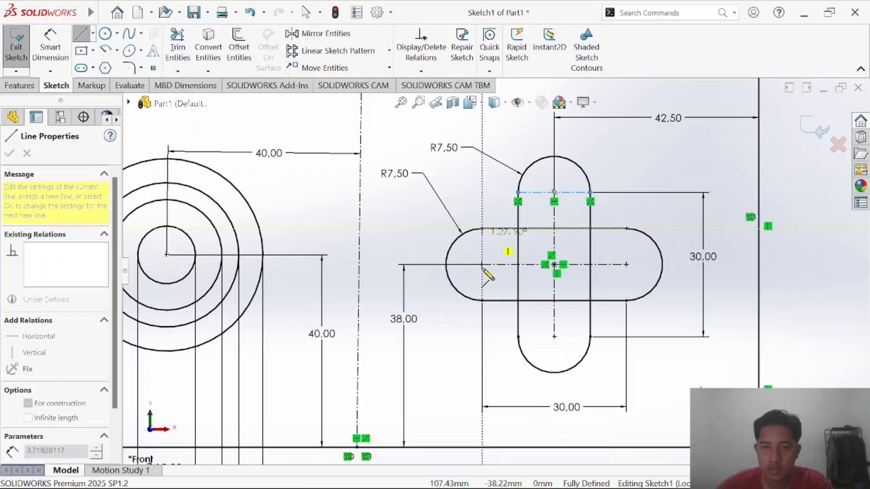
pyautogui.click(482, 300)
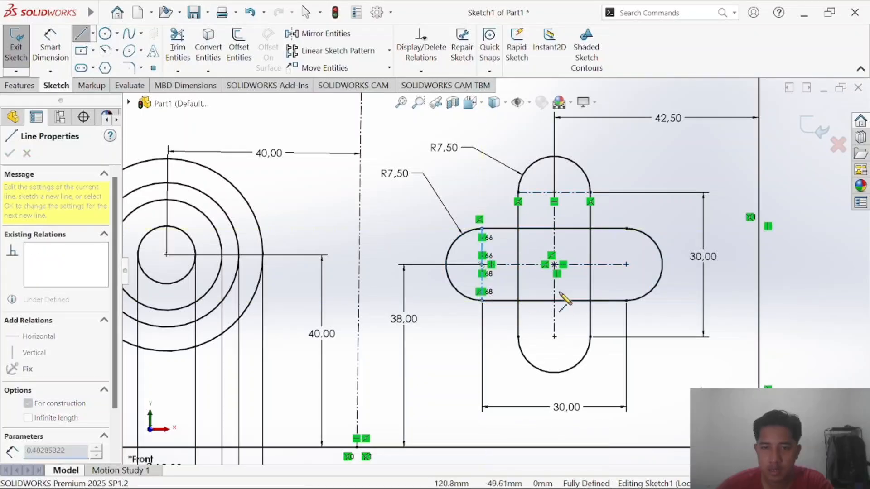
pyautogui.click(518, 337)
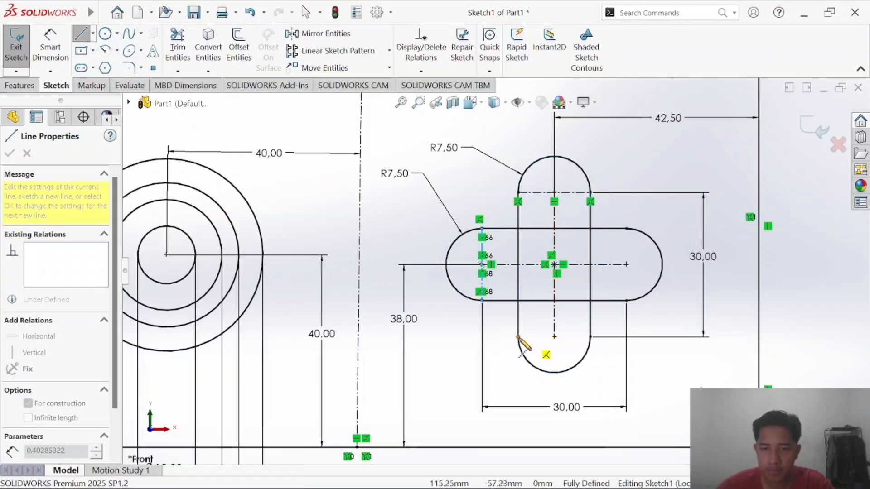
pyautogui.click(590, 336)
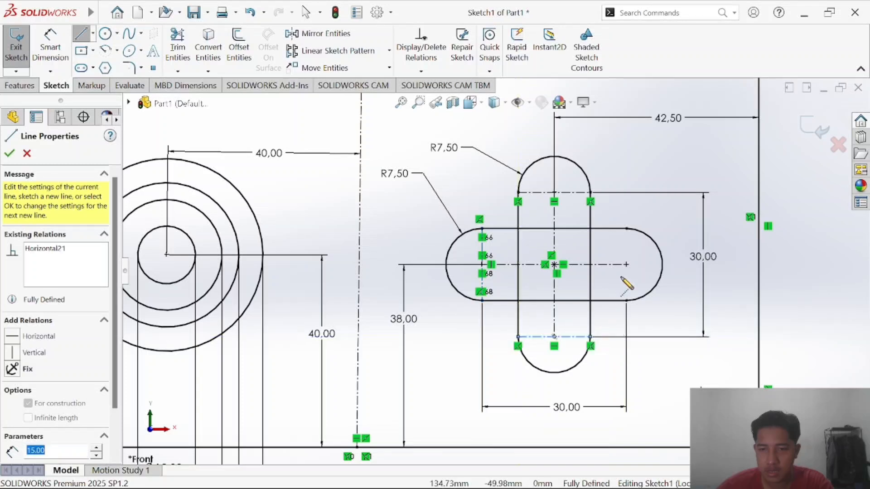
pyautogui.click(627, 229)
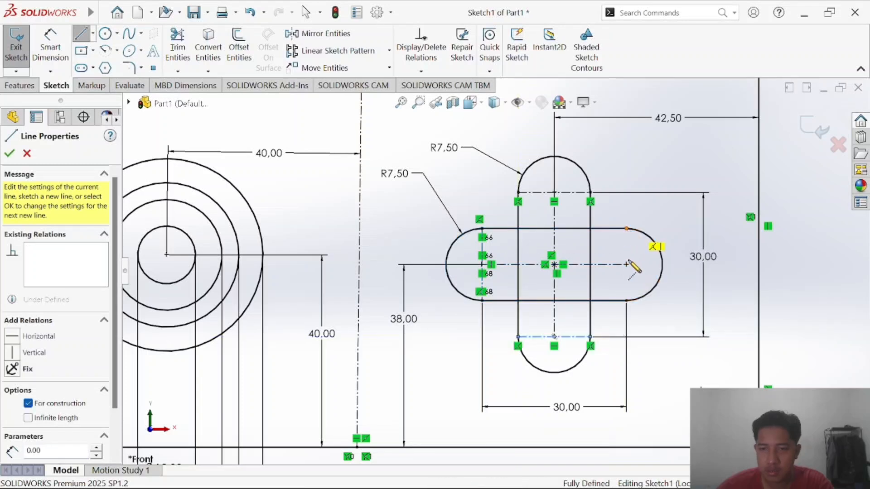
pyautogui.click(627, 301)
pyautogui.press('Escape')
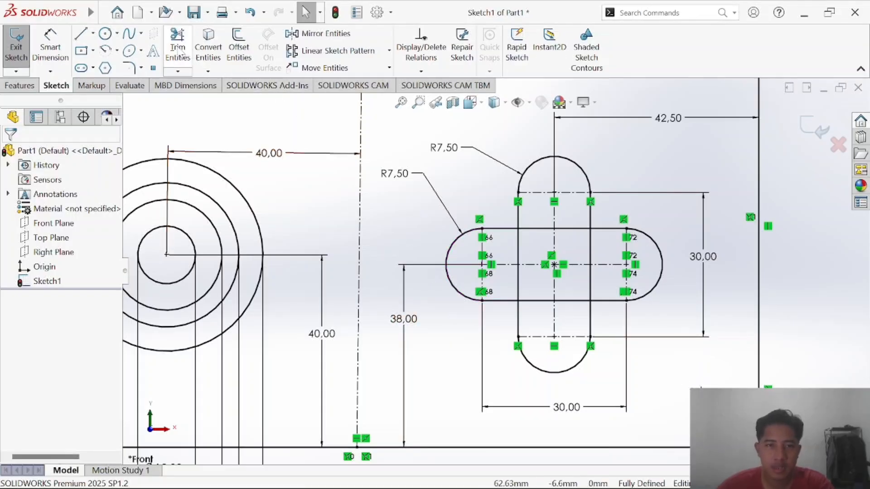
# Trim all slot segments inside the crossing so that only the outer cross outline is left.
pyautogui.click(177, 47)
pyautogui.scroll(-2, 575, 249)
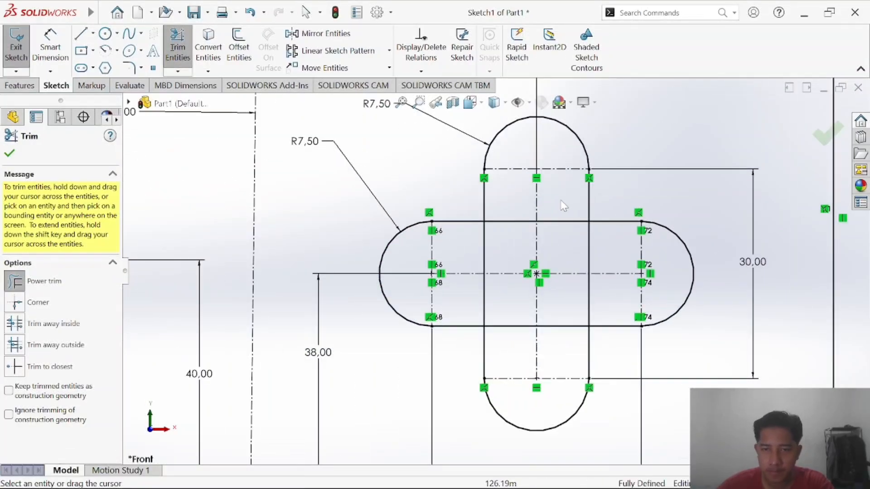
pyautogui.click(562, 221)
pyautogui.click(468, 252)
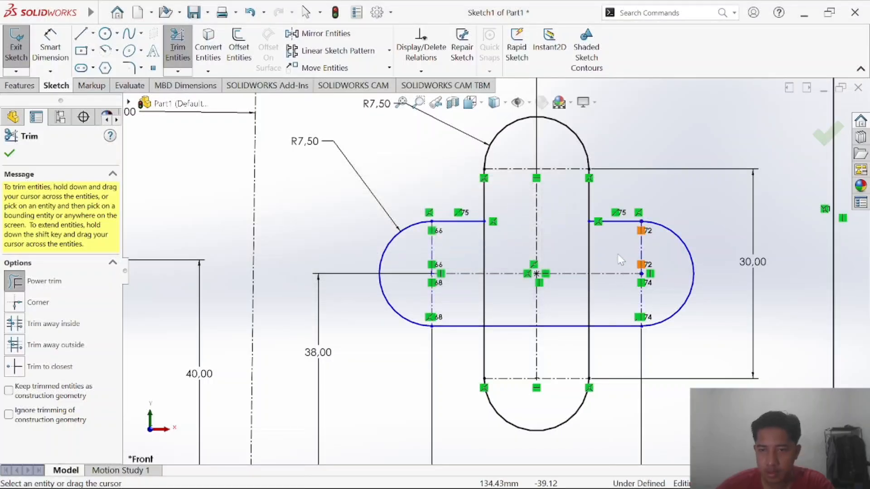
pyautogui.click(467, 254)
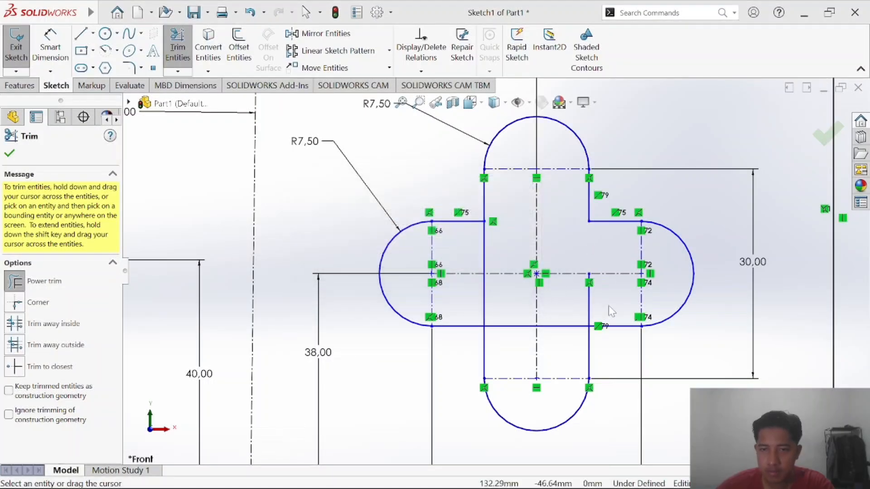
pyautogui.moveTo(567, 348)
pyautogui.mouseDown()
pyautogui.moveTo(518, 353)
pyautogui.moveTo(483, 267)
pyautogui.mouseUp()
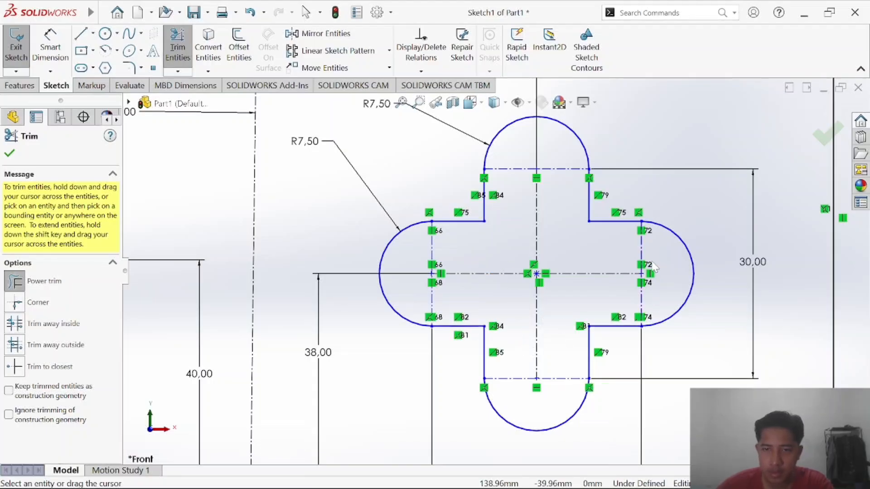
pyautogui.hotkey('alt', 'Tab')
pyautogui.hotkey('alt', 'Tab')
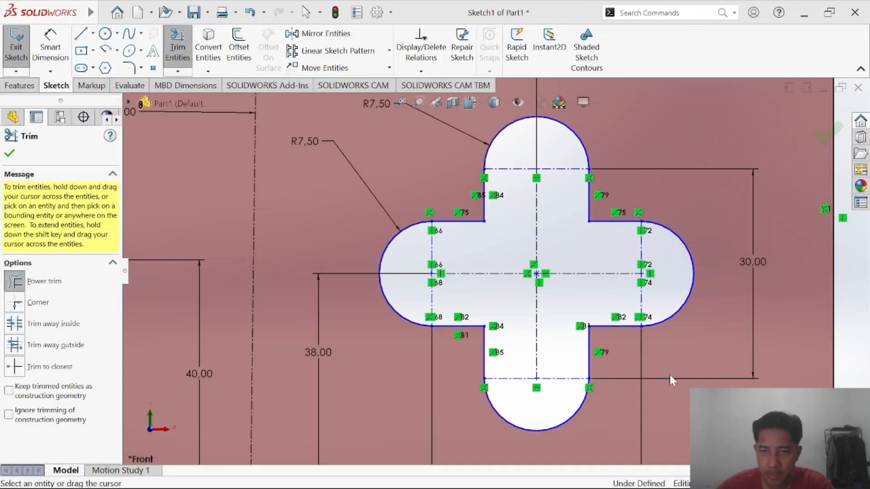
pyautogui.click(536, 119)
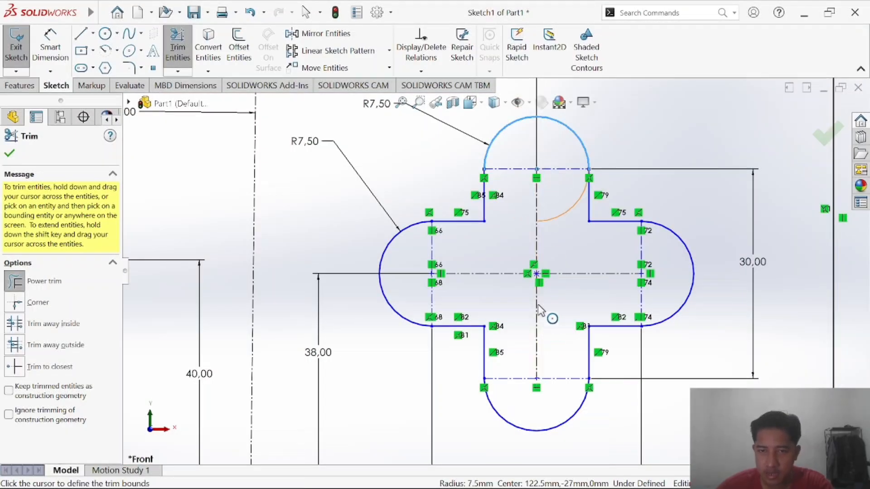
pyautogui.press('Escape')
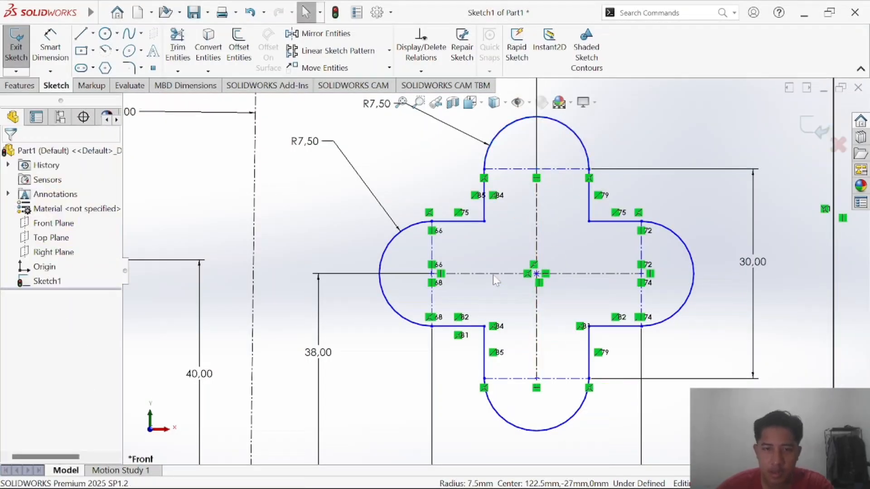
# Draw a vertical centerline about 8 mm long from the top of the upper arc down to the centerline across its ends.
pyautogui.click(92, 33)
pyautogui.click(114, 66)
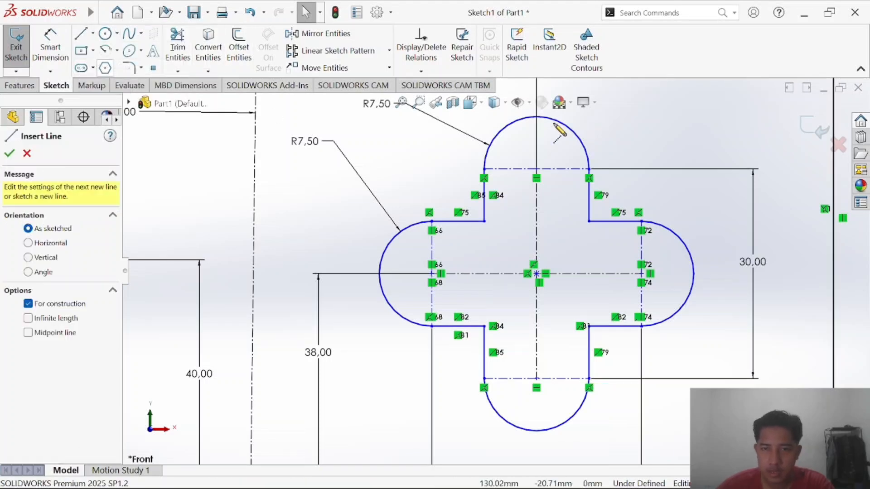
pyautogui.click(538, 118)
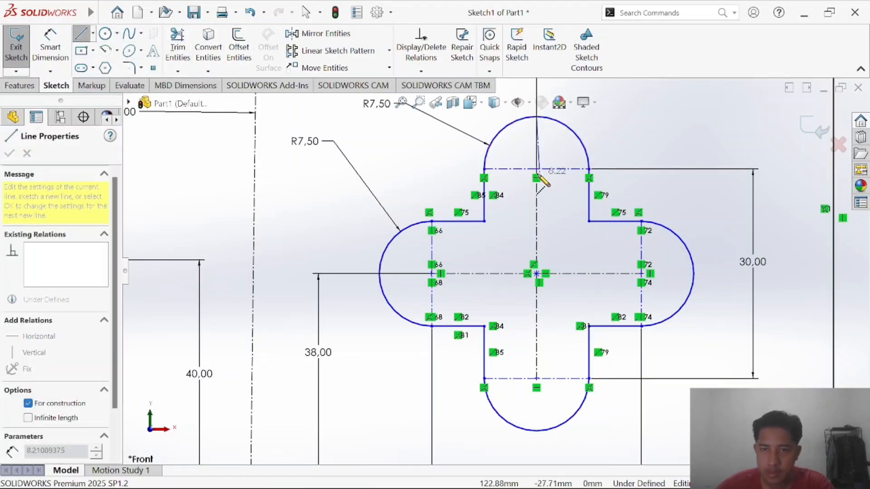
pyautogui.click(538, 175)
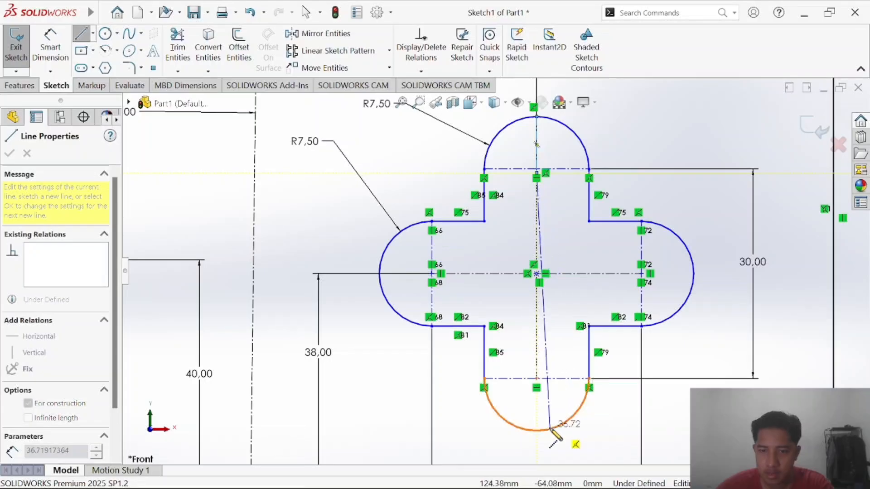
pyautogui.doubleClick(537, 378)
pyautogui.press('Escape')
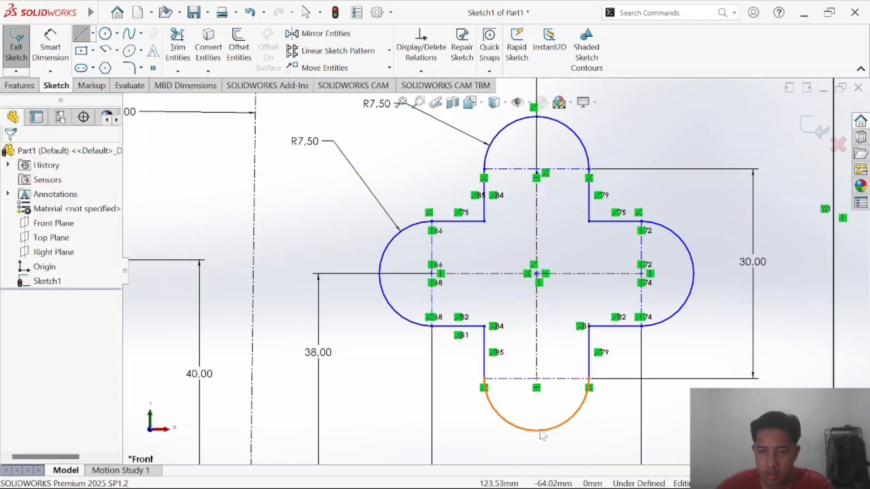
# Draw a 7.5 mm vertical centerline from the lowest point of the lower arc up to its center.
pyautogui.click(92, 33)
pyautogui.click(109, 68)
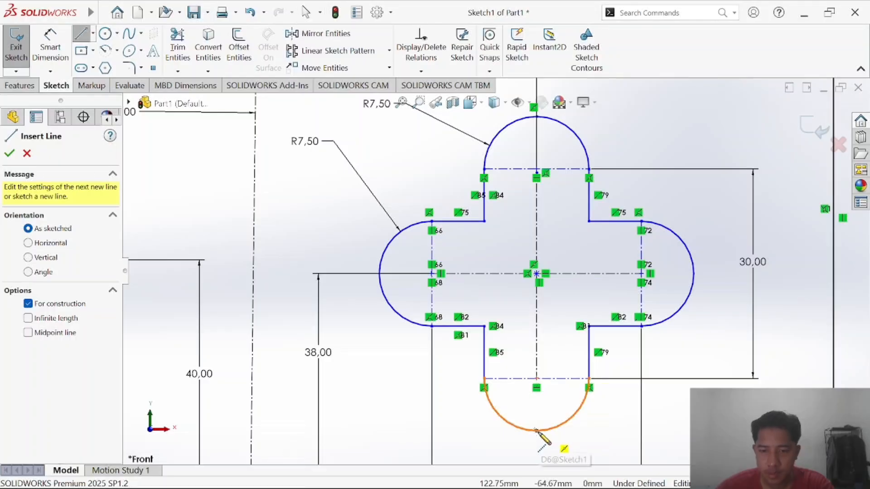
pyautogui.click(536, 429)
pyautogui.click(536, 379)
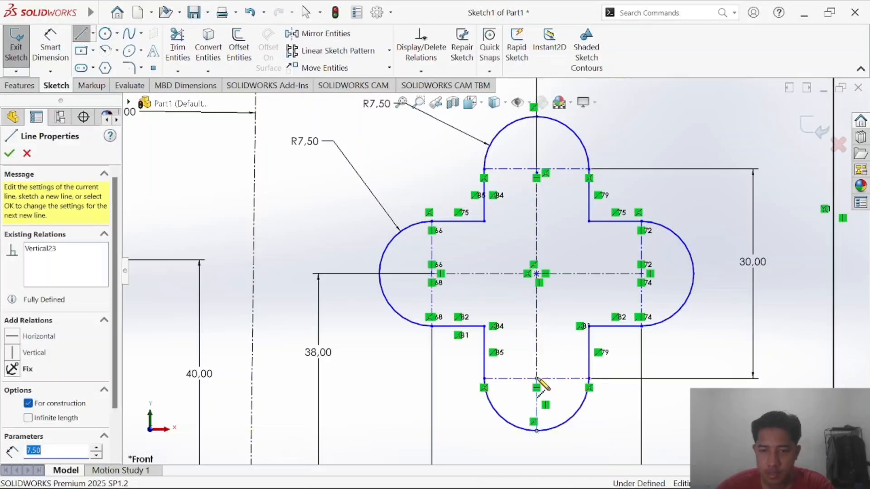
pyautogui.press('Escape')
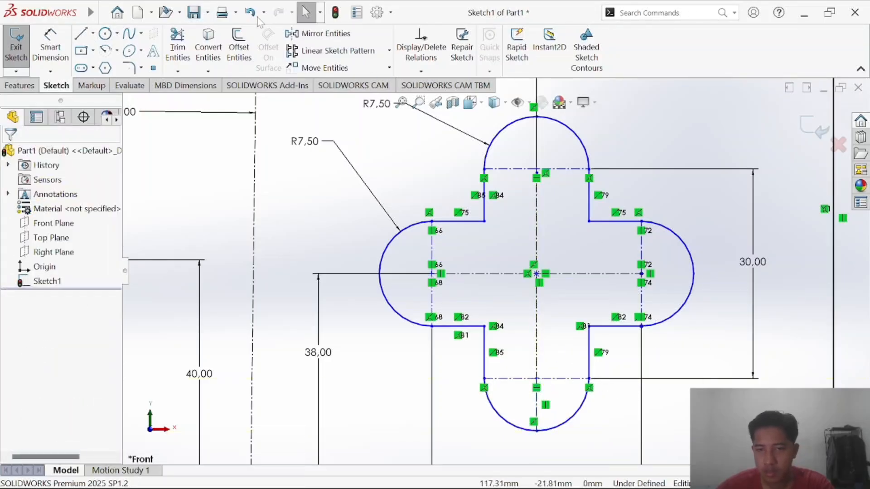
# Draw a horizontal centerline from the outermost point of the left arc to its center.
pyautogui.moveTo(82, 25)
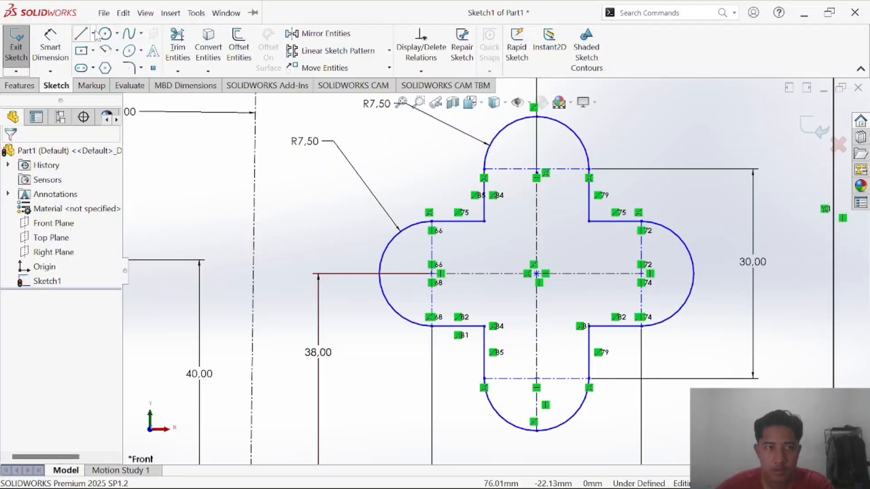
pyautogui.click(117, 34)
pyautogui.click(93, 51)
pyautogui.click(93, 34)
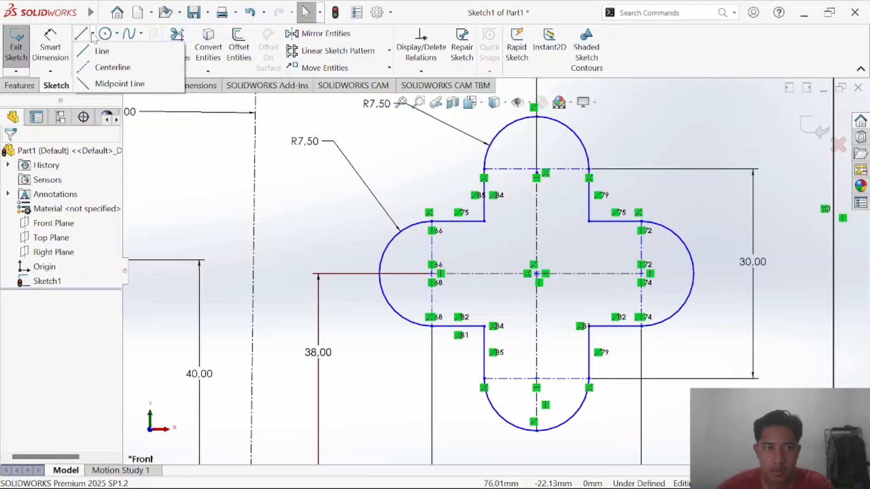
pyautogui.click(113, 67)
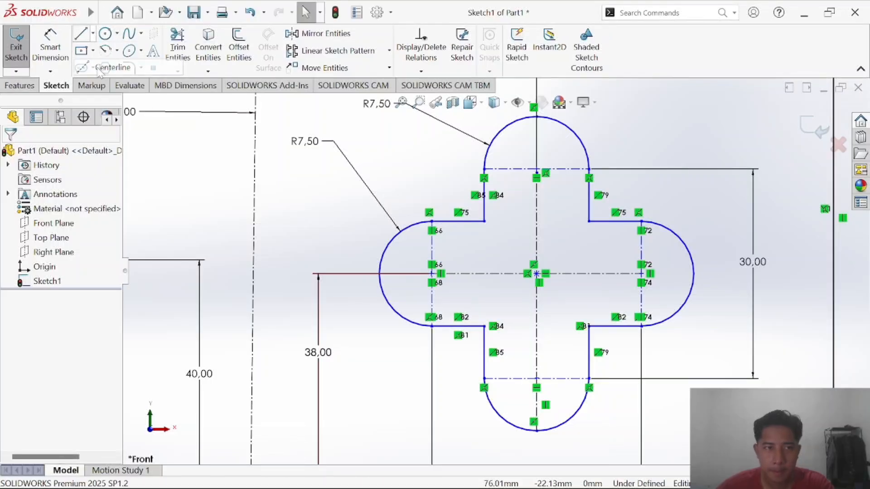
pyautogui.click(379, 274)
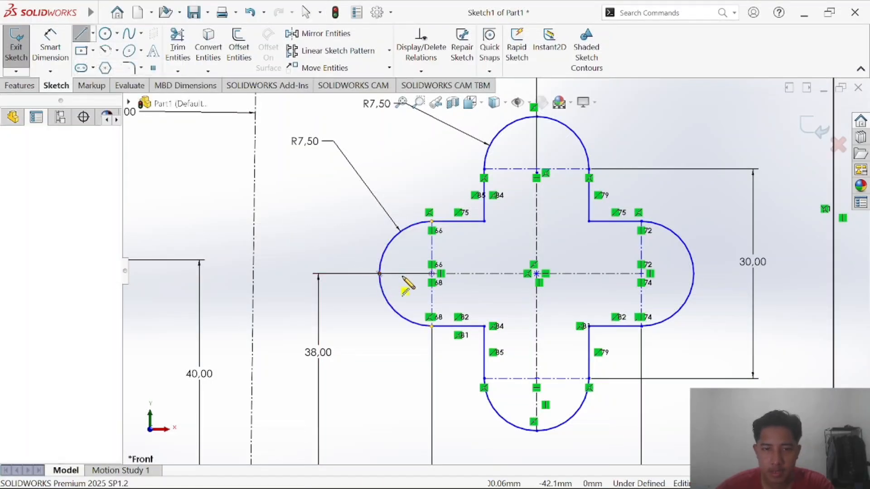
pyautogui.click(432, 274)
pyautogui.press('Escape')
pyautogui.press('Escape')
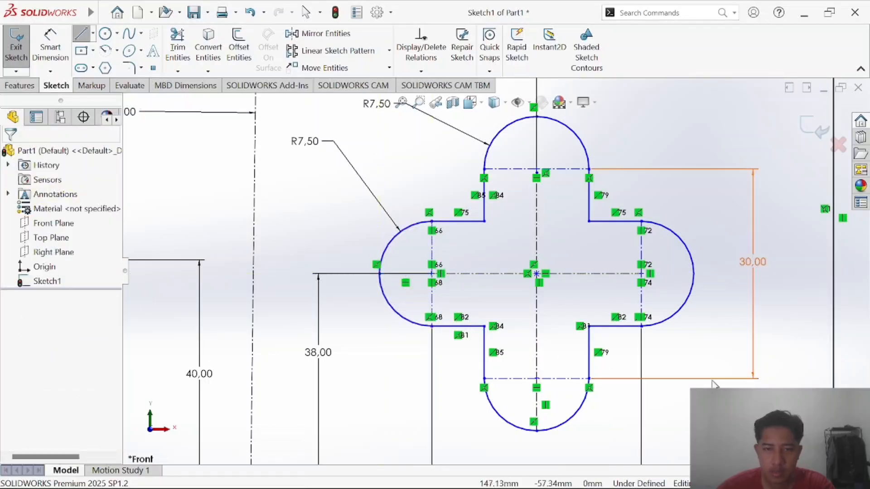
# Draw a horizontal centerline from the center of the right arc to its outermost point.
pyautogui.click(93, 33)
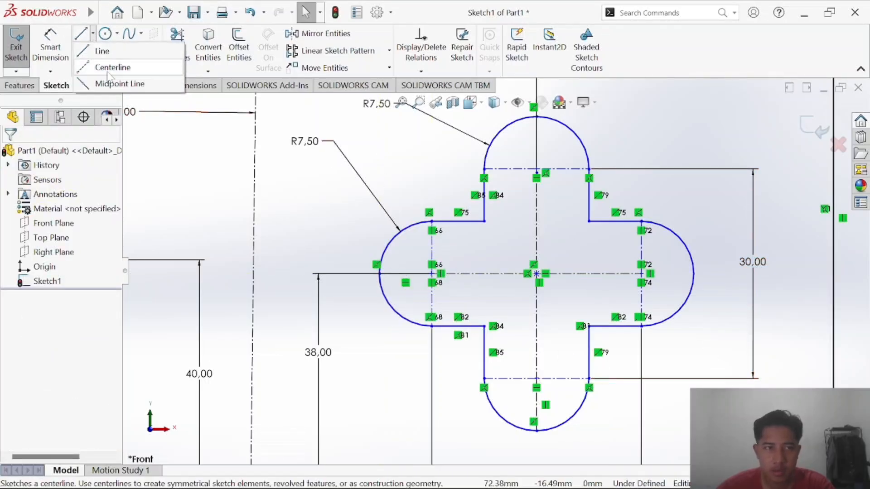
pyautogui.click(112, 67)
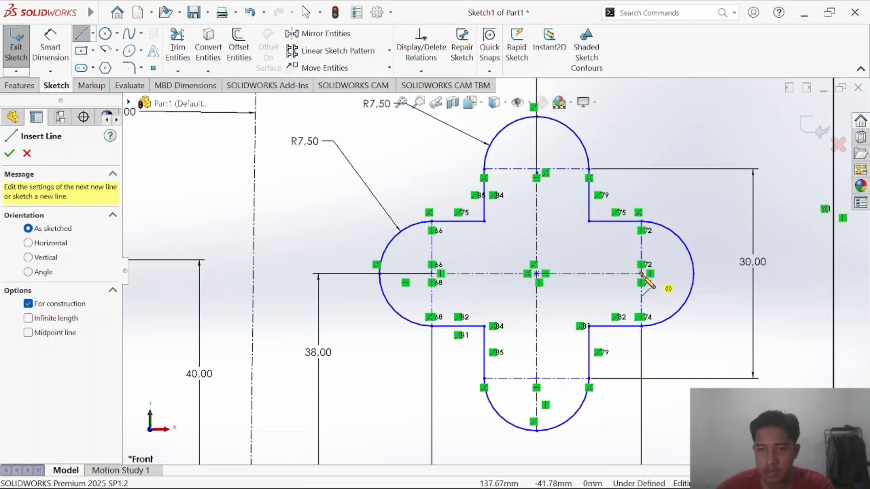
pyautogui.click(642, 274)
pyautogui.click(693, 273)
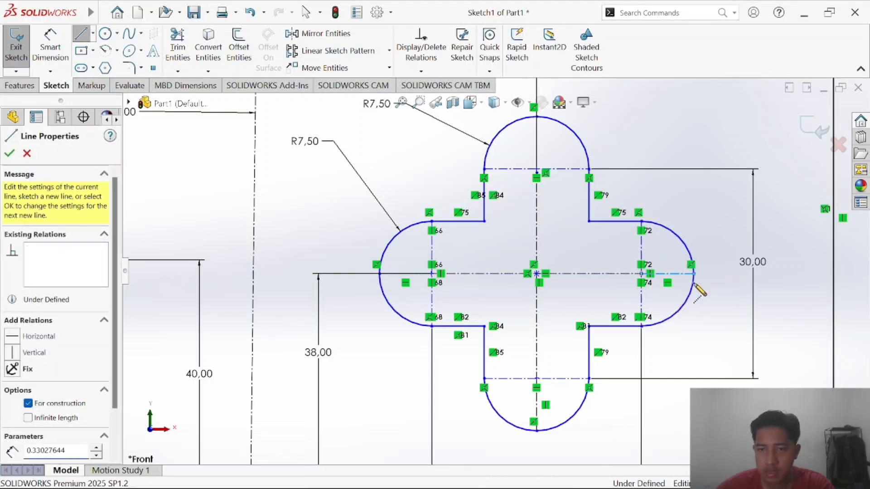
pyautogui.press('Escape')
# Compare the cross cutout and the plate sketch with the shapes and dimensions in the PDF practice drawing.
pyautogui.scroll(-3, 517, 324)
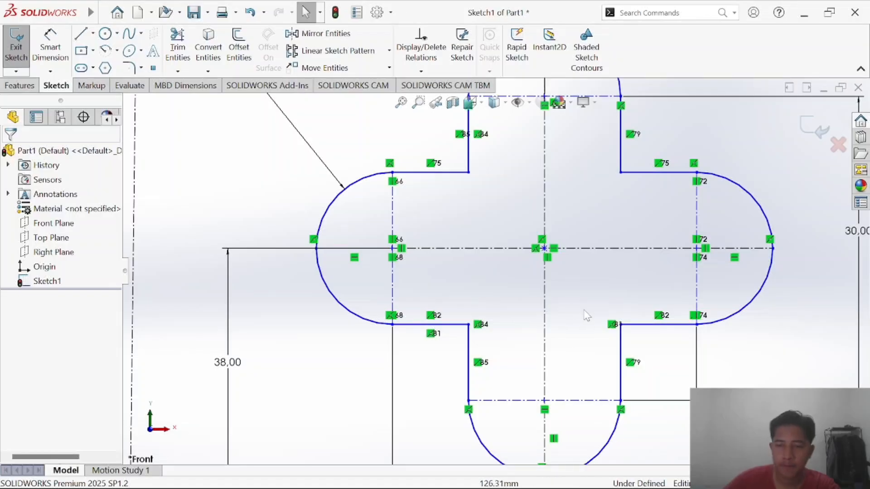
pyautogui.scroll(4, 584, 316)
pyautogui.hotkey('alt', 'Tab')
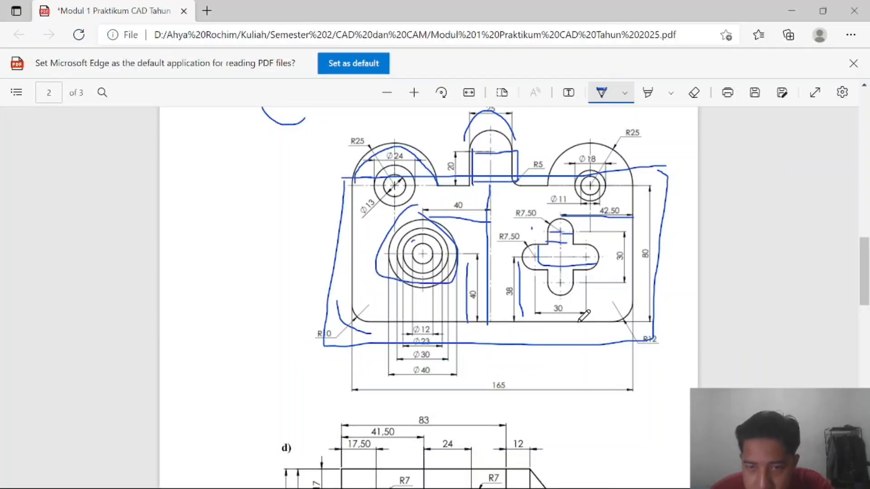
pyautogui.hotkey('alt', 'Tab')
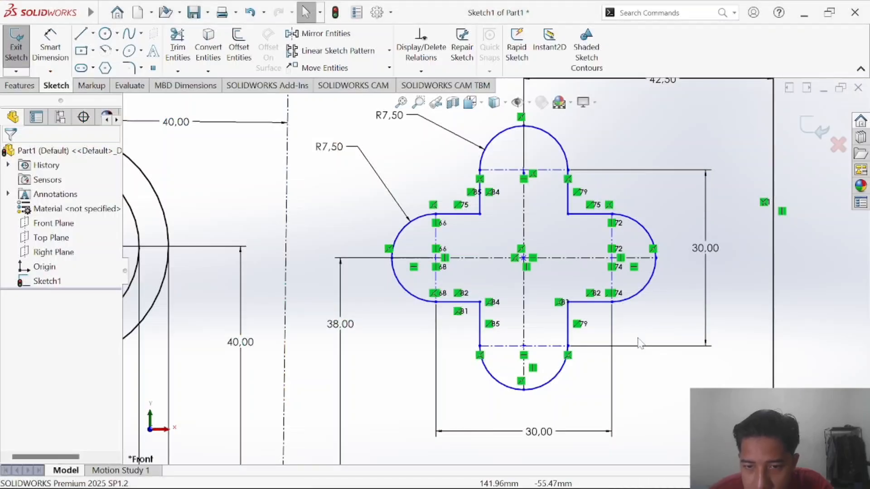
pyautogui.scroll(2, 627, 321)
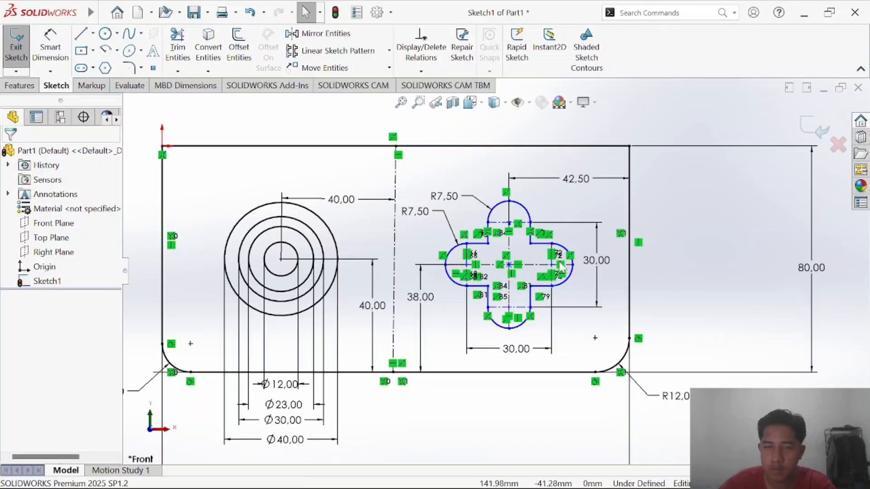
pyautogui.scroll(-2, 561, 267)
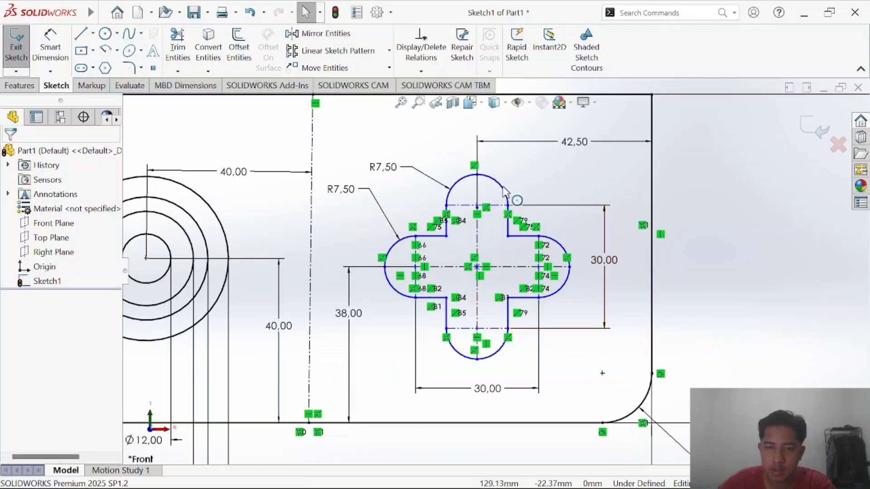
pyautogui.hotkey('alt', 'Tab')
pyautogui.scroll(-2, 530, 207)
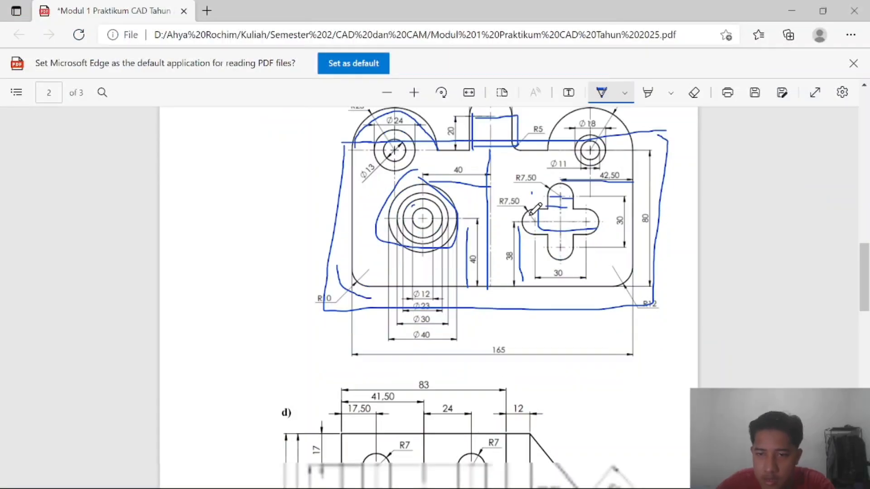
pyautogui.scroll(2, 544, 211)
pyautogui.hotkey('alt', 'Tab')
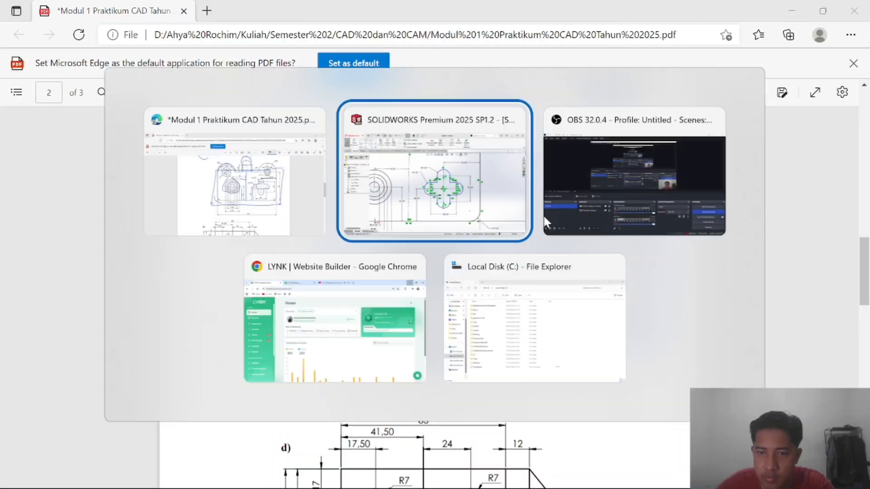
# Try joining the upper and lower pairs of the cross's inner corners with 15 mm horizontal lines, and undo these lines and the right arc's centerline.
pyautogui.scroll(-4, 510, 240)
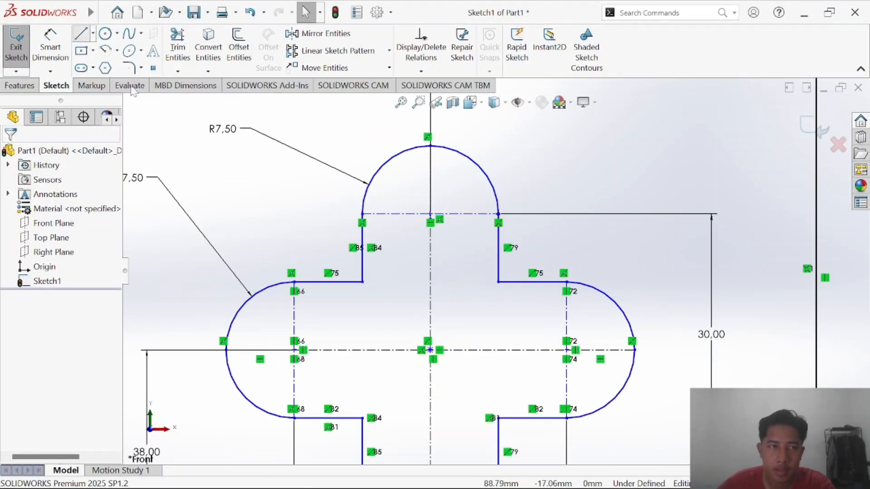
pyautogui.press('l')
pyautogui.moveTo(362, 282)
pyautogui.mouseDown()
pyautogui.moveTo(496, 289)
pyautogui.moveTo(499, 282)
pyautogui.mouseUp()
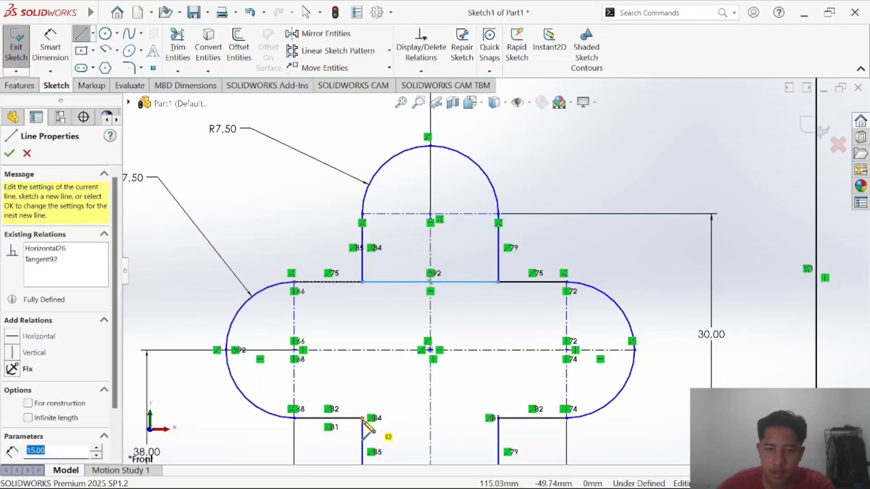
pyautogui.moveTo(362, 418); pyautogui.dragTo(499, 418)
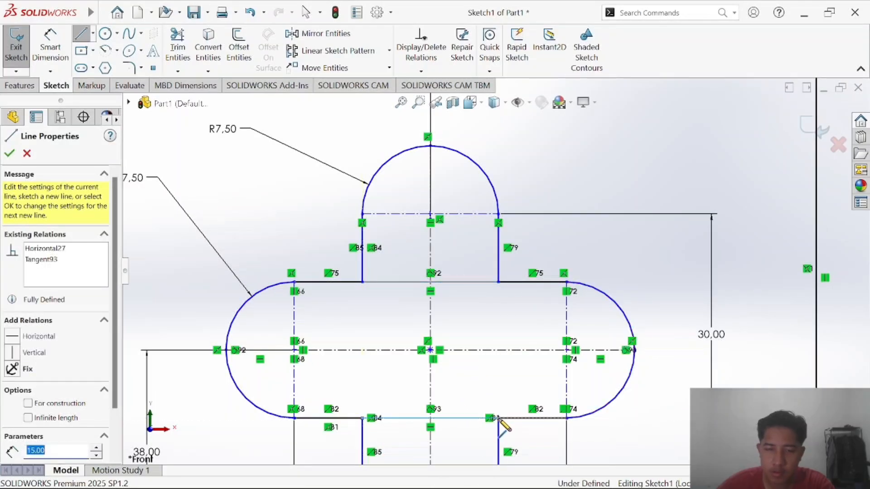
pyautogui.hotkey('ctrl', 'z')
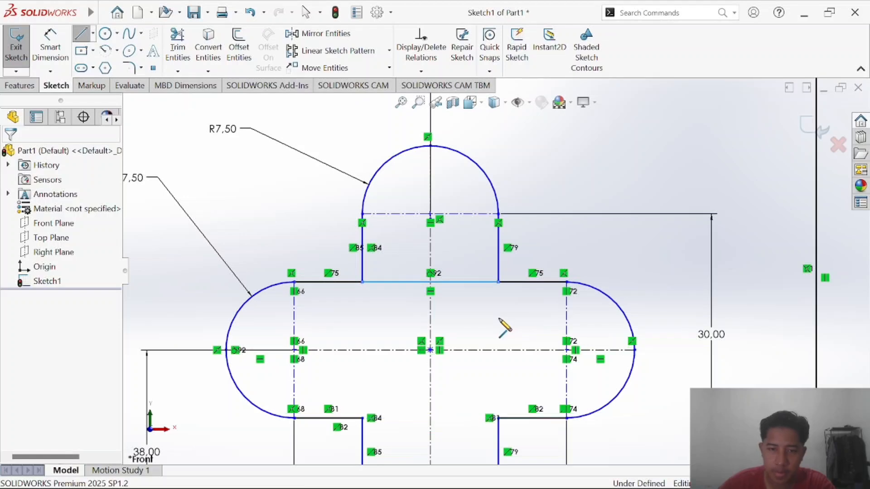
pyautogui.hotkey('ctrl', 'z')
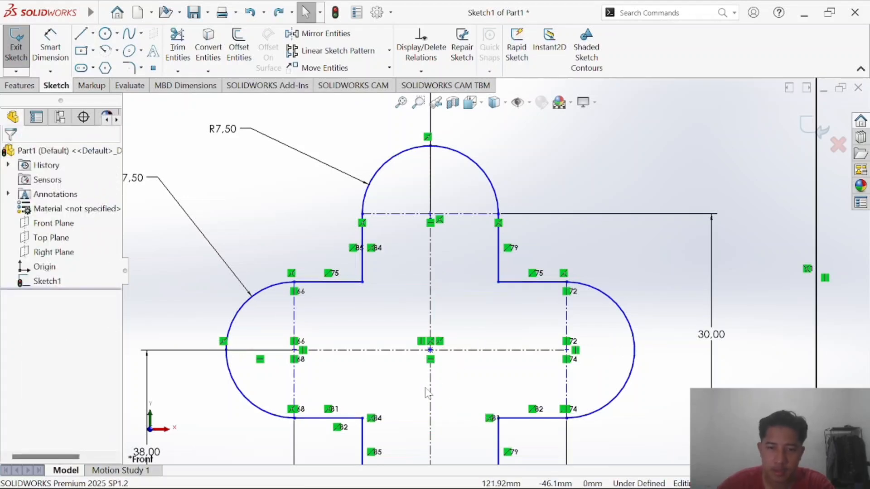
# Try to apply an Equal relation between the horizontal and vertical lines meeting at the cross's lower-left inner corner.
pyautogui.scroll(-2, 427, 393)
pyautogui.scroll(2, 414, 437)
pyautogui.scroll(-5, 402, 418)
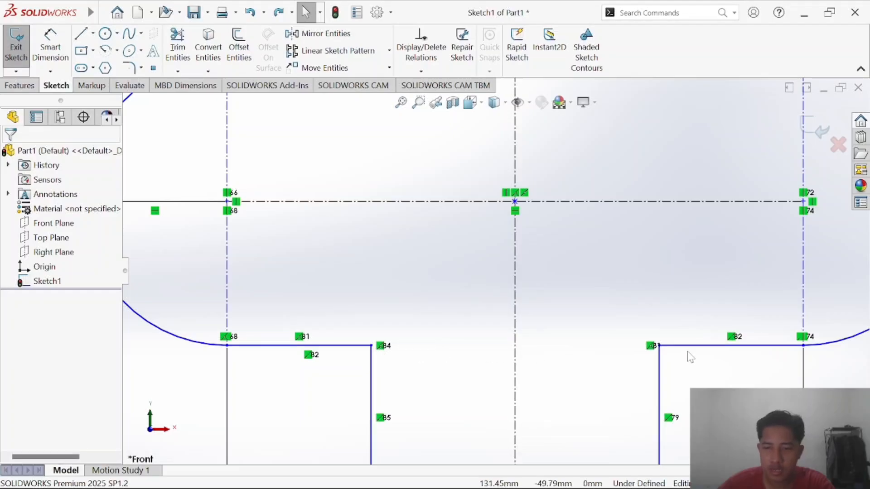
pyautogui.click(354, 346)
pyautogui.keyDown('ctrl'); pyautogui.click(372, 365); pyautogui.keyUp('ctrl')
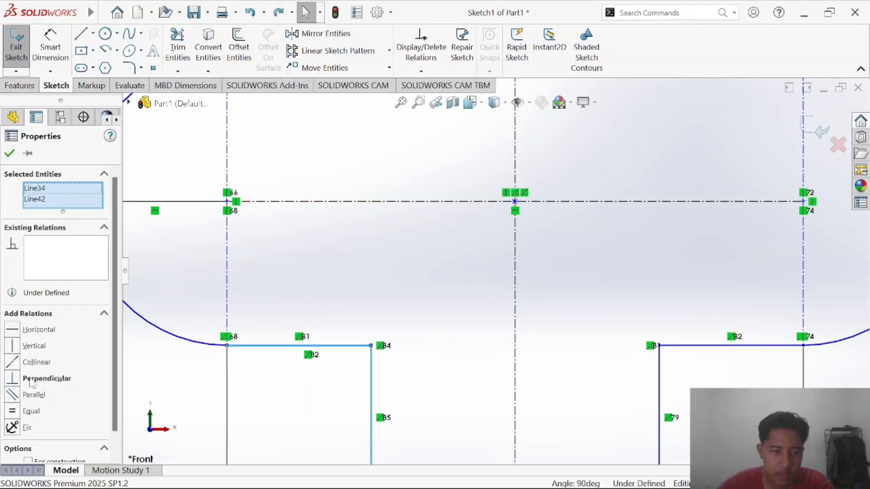
pyautogui.click(18, 413)
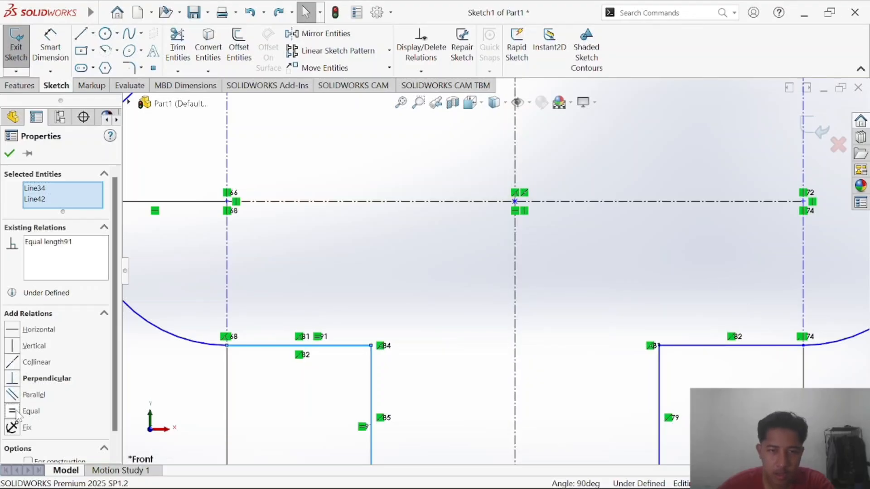
pyautogui.scroll(5, 389, 327)
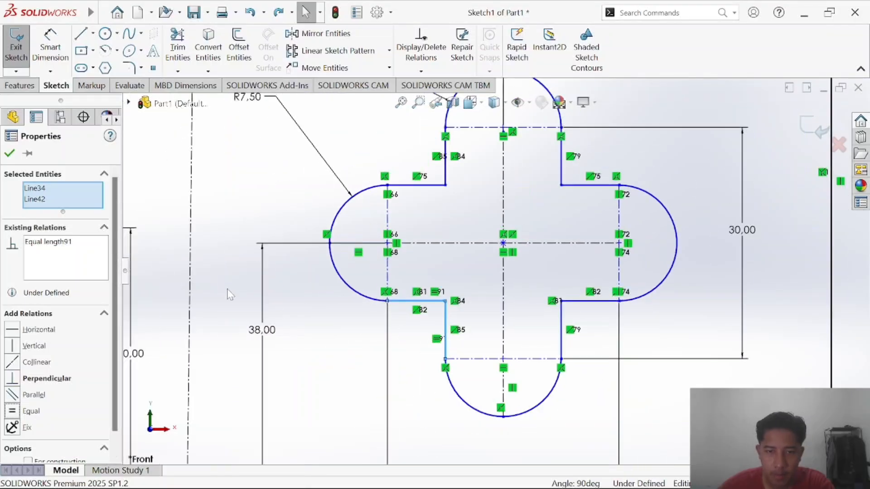
pyautogui.click(9, 153)
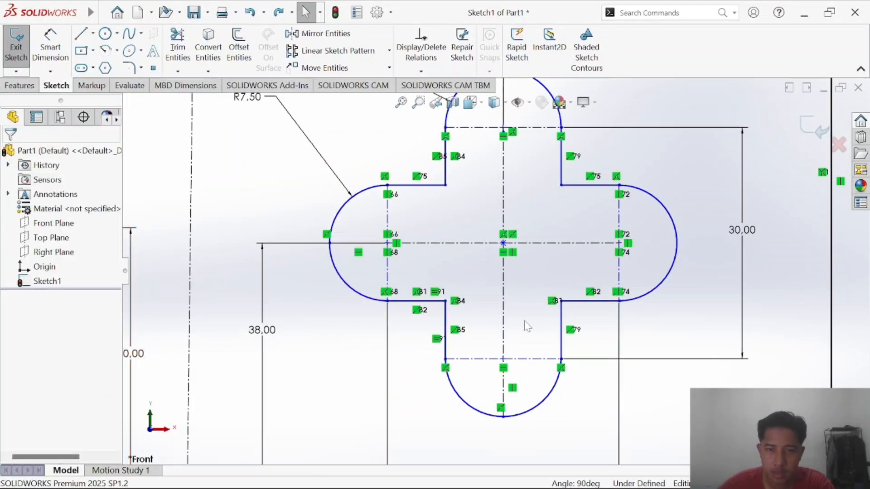
# Try an Equal relation on the two lines at the lower-right inner corner, and undo it together with the lower-left one.
pyautogui.click(561, 323)
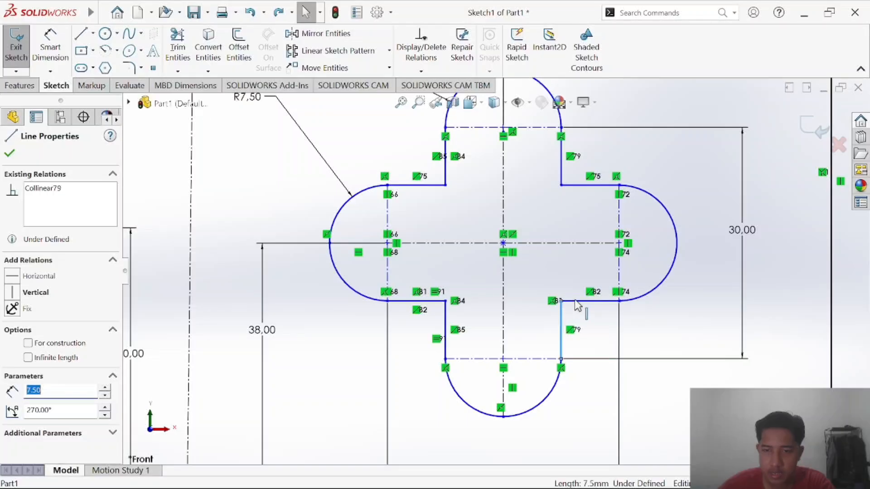
pyautogui.keyDown('ctrl'); pyautogui.click(576, 301); pyautogui.keyUp('ctrl')
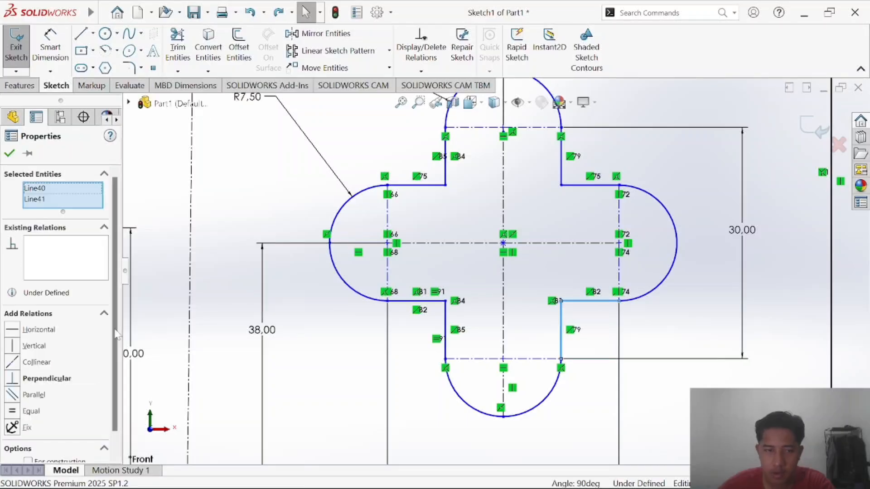
pyautogui.click(13, 411)
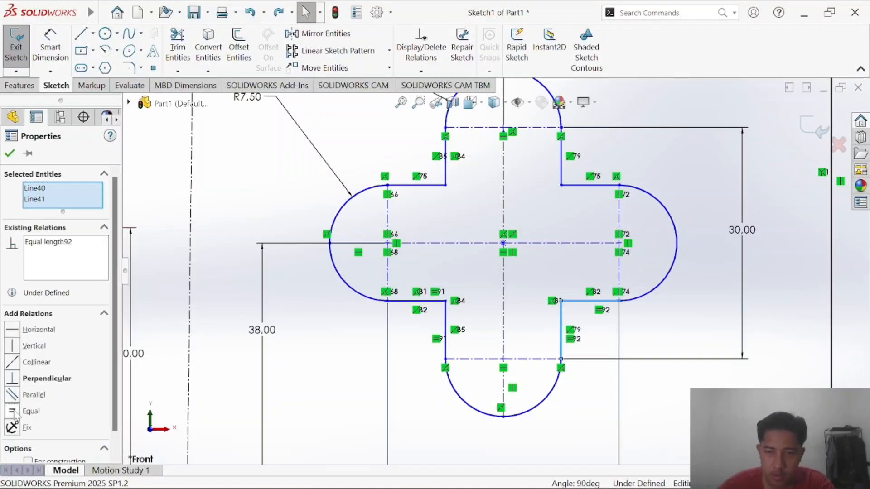
pyautogui.hotkey('ctrl', 'z')
pyautogui.hotkey('ctrl', 'z')
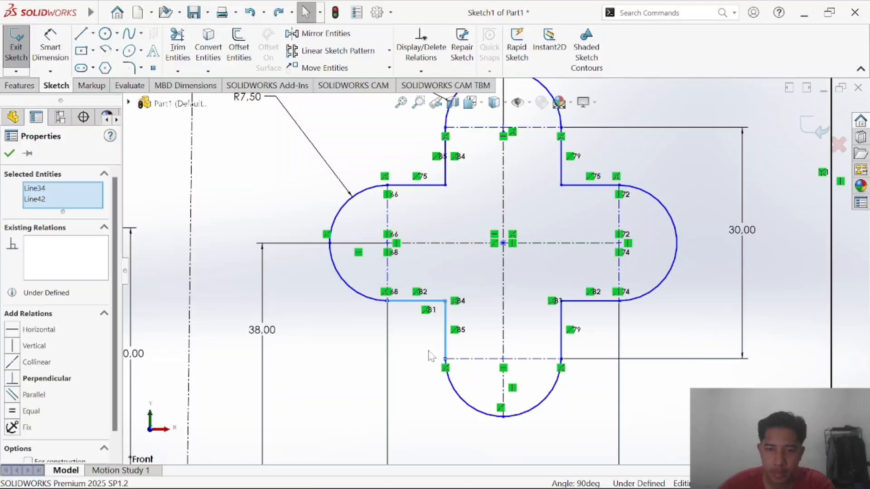
# Examine the vertical line at the cross's lower-left inner corner and its existing relations.
pyautogui.click(429, 350)
pyautogui.scroll(3, 434, 331)
pyautogui.scroll(-5, 434, 331)
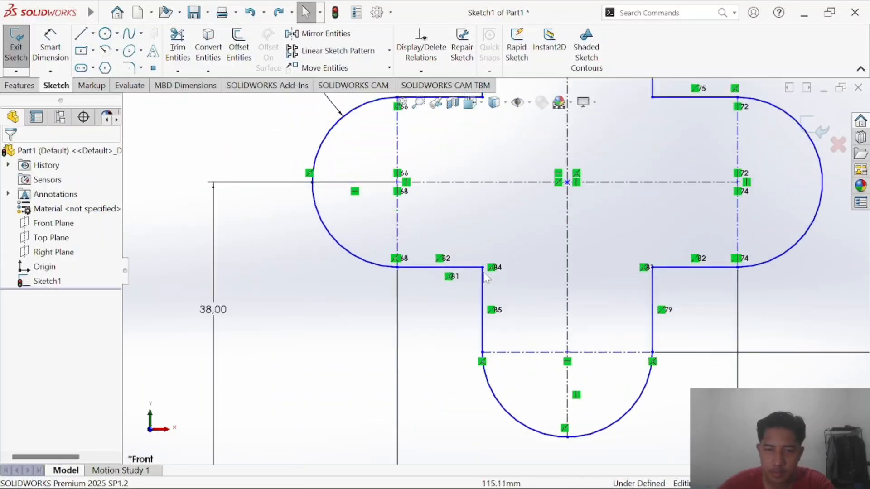
pyautogui.scroll(-3, 484, 282)
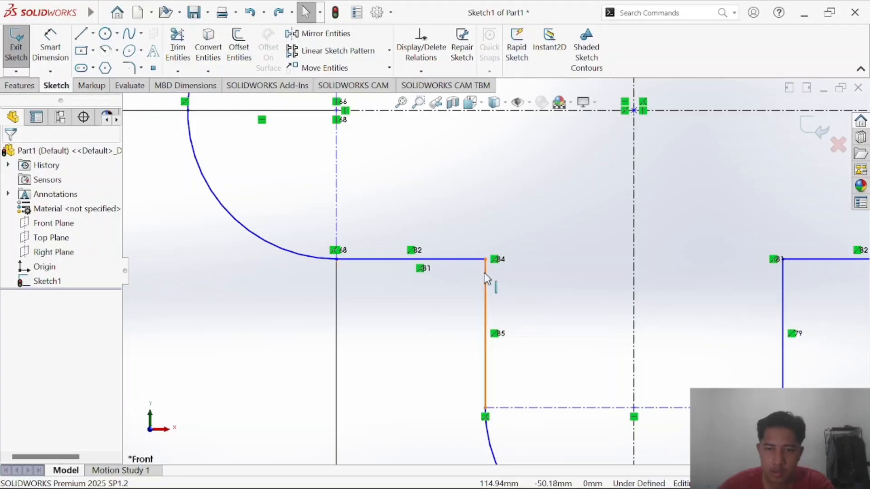
pyautogui.click(488, 303)
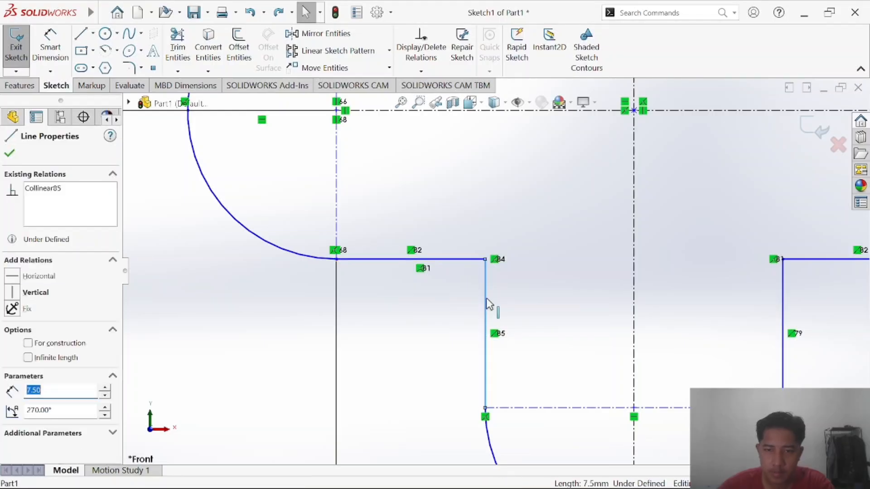
pyautogui.keyDown('ctrl'); pyautogui.click(485, 259); pyautogui.keyUp('ctrl')
pyautogui.click(426, 313)
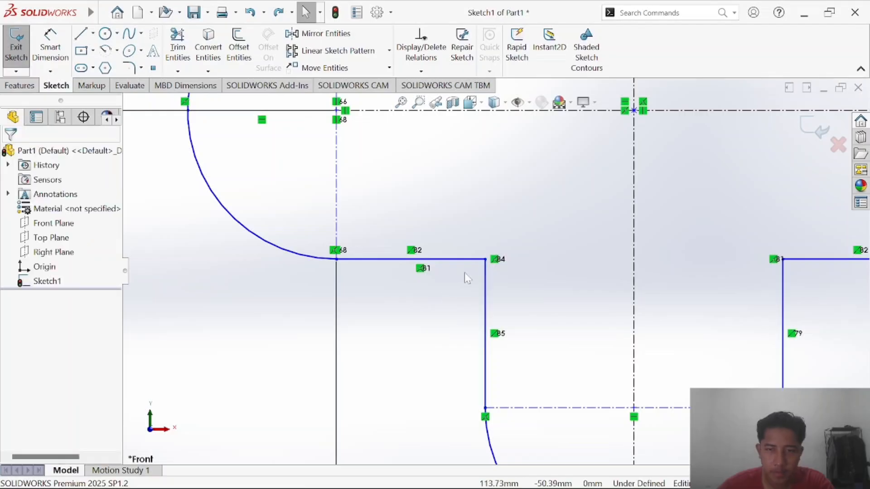
pyautogui.scroll(5, 435, 263)
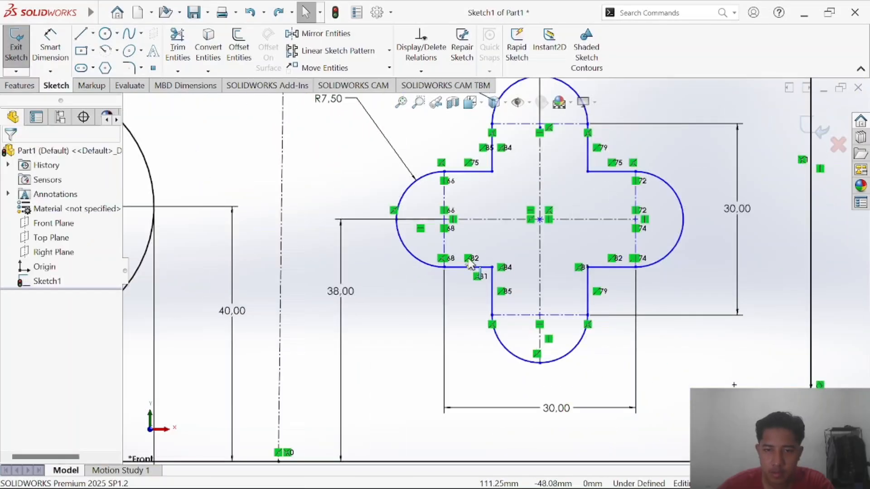
# Examine the relations between the horizontal and vertical lines at the lower-left inner corner without adding any.
pyautogui.scroll(-6, 472, 266)
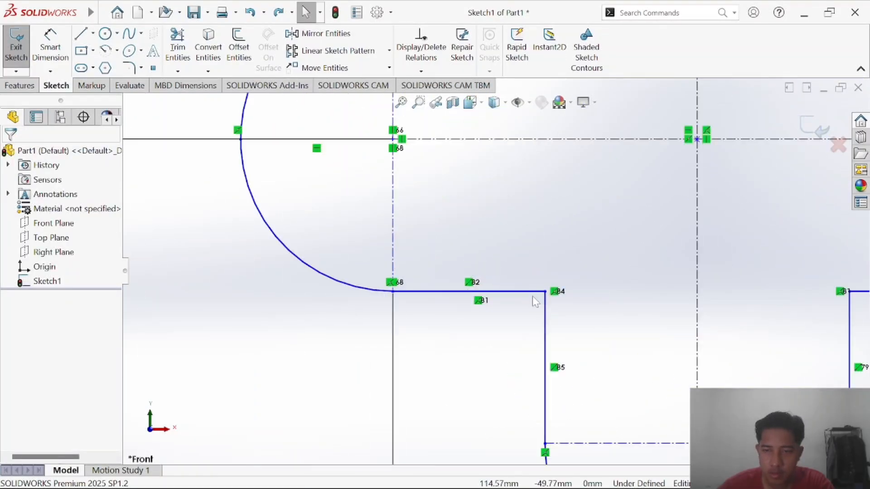
pyautogui.scroll(-5, 532, 295)
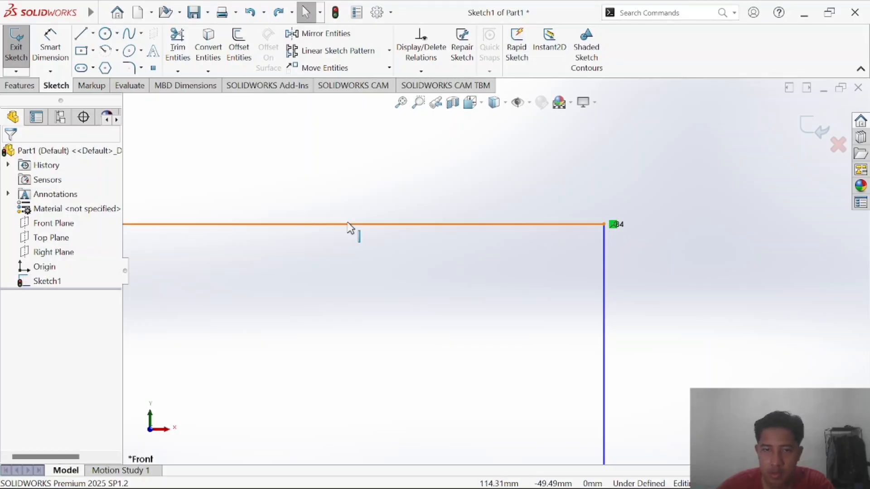
pyautogui.click(227, 225)
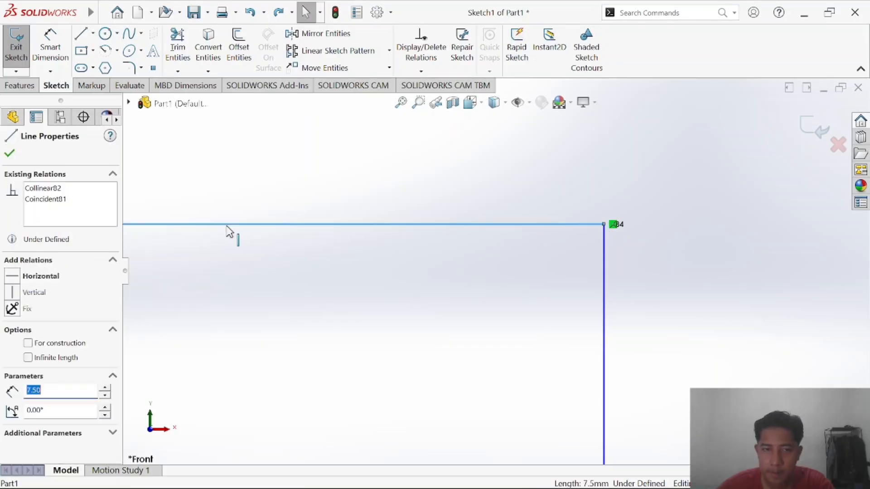
pyautogui.keyDown('ctrl'); pyautogui.click(606, 401); pyautogui.keyUp('ctrl')
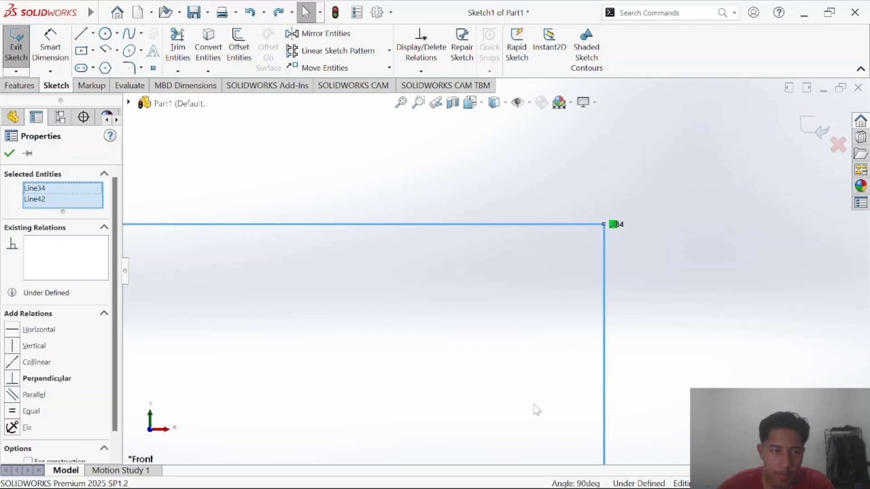
pyautogui.scroll(-1, 35, 389)
pyautogui.scroll(1, 37, 385)
pyautogui.scroll(-1, 38, 384)
pyautogui.scroll(1, 68, 381)
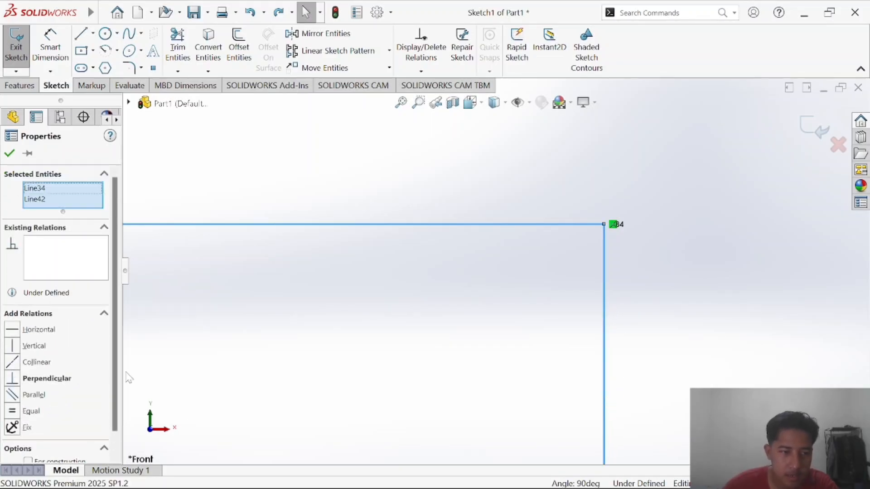
pyautogui.scroll(1, 127, 378)
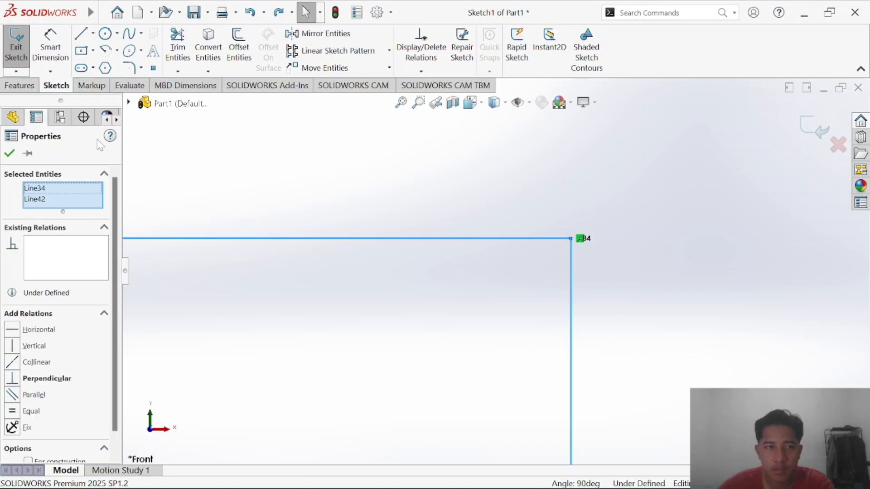
pyautogui.scroll(12, 608, 241)
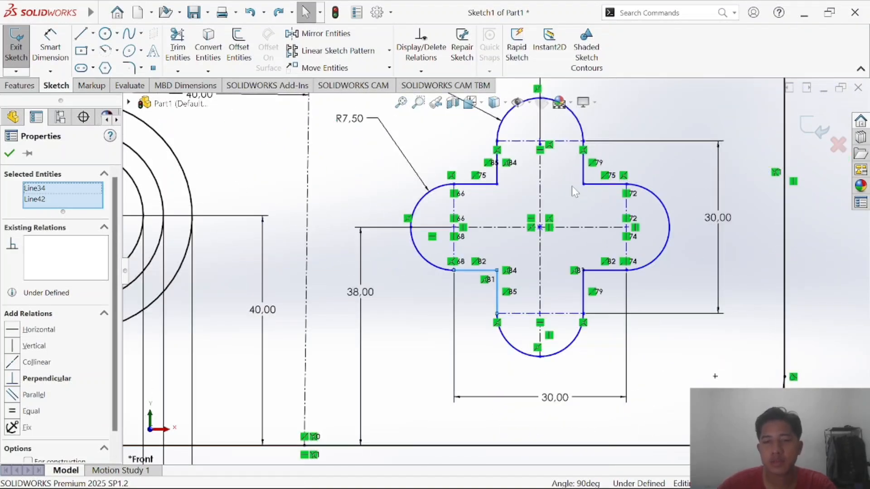
pyautogui.scroll(-2, 572, 186)
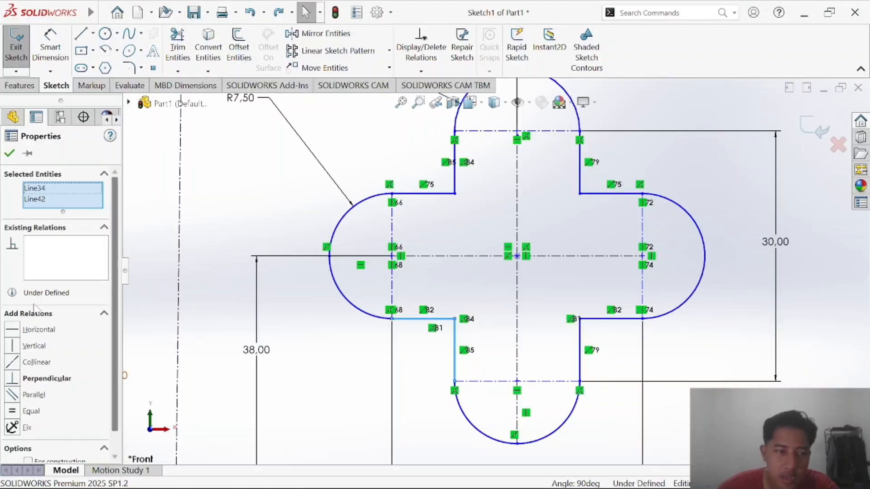
pyautogui.click(10, 154)
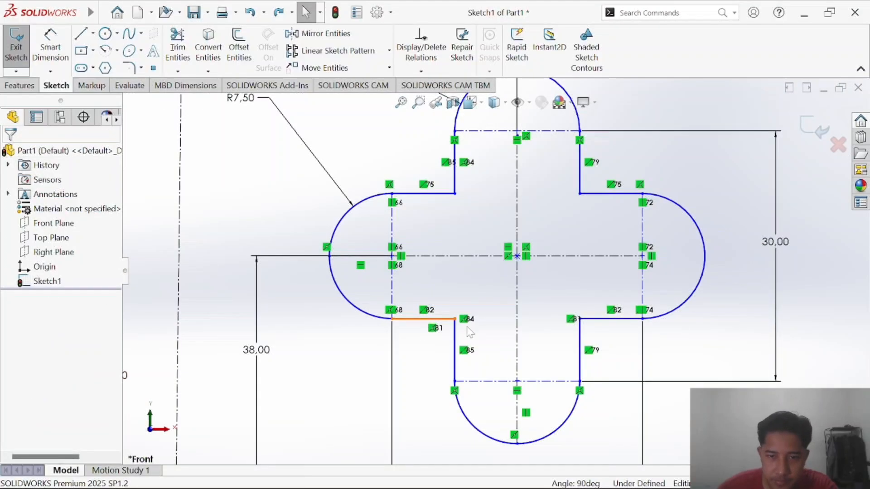
# Try connecting the lower and upper pairs of inner corners with 15 mm horizontal centerlines, and undo both.
pyautogui.click(81, 34)
pyautogui.click(92, 34)
pyautogui.click(107, 68)
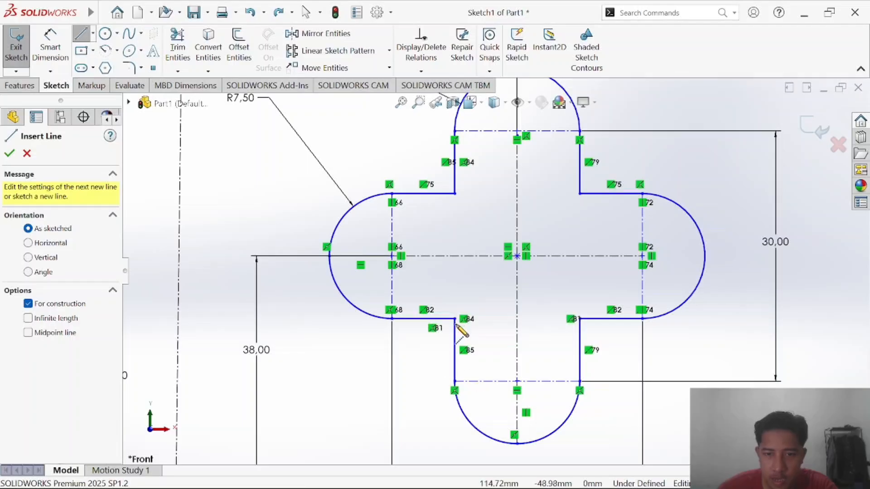
pyautogui.moveTo(455, 319); pyautogui.dragTo(580, 319)
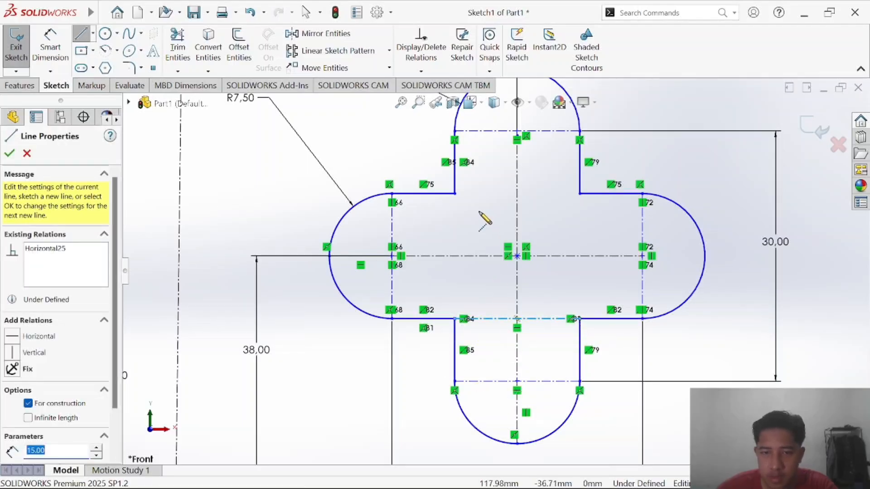
pyautogui.moveTo(456, 194); pyautogui.dragTo(580, 194)
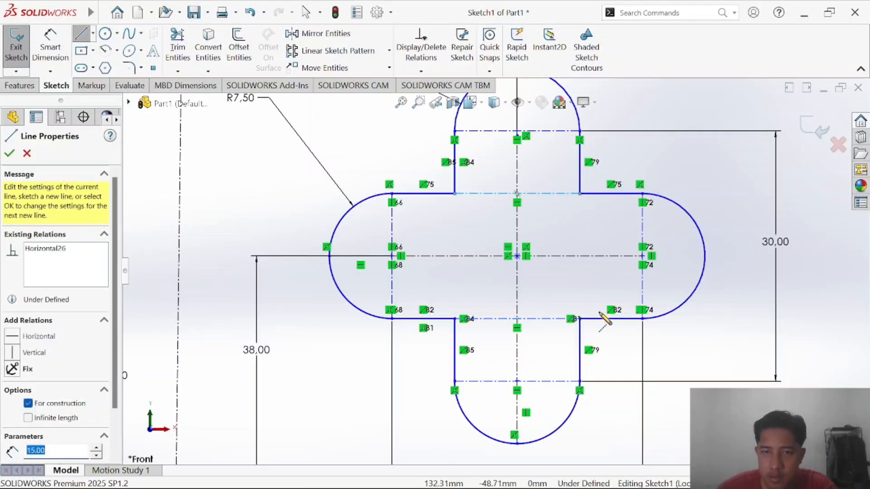
pyautogui.press('Escape')
pyautogui.press('Escape')
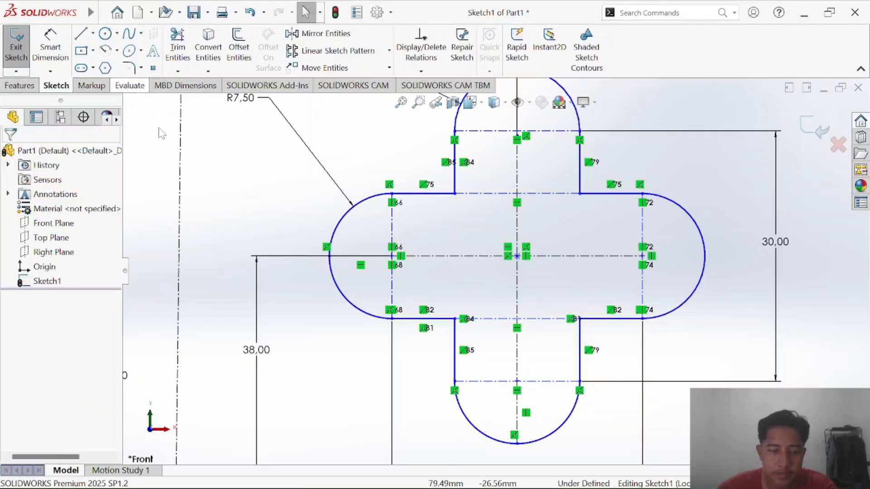
pyautogui.hotkey('ctrl', 'z')
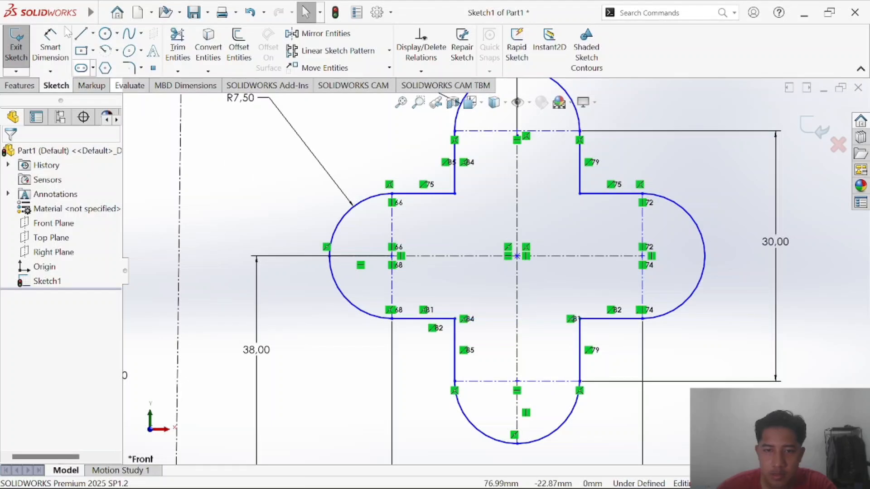
# Draw a solid 15 mm horizontal line between the two lower inner corners of the cross cutout.
pyautogui.click(82, 33)
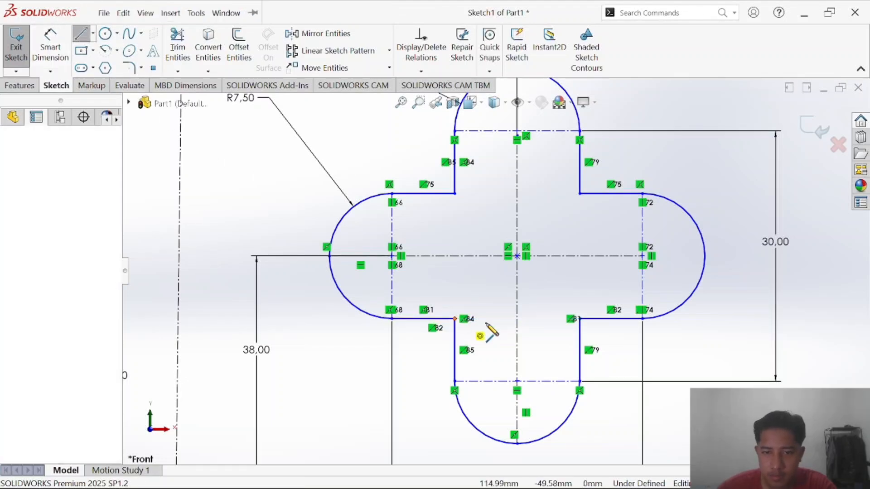
pyautogui.click(580, 319)
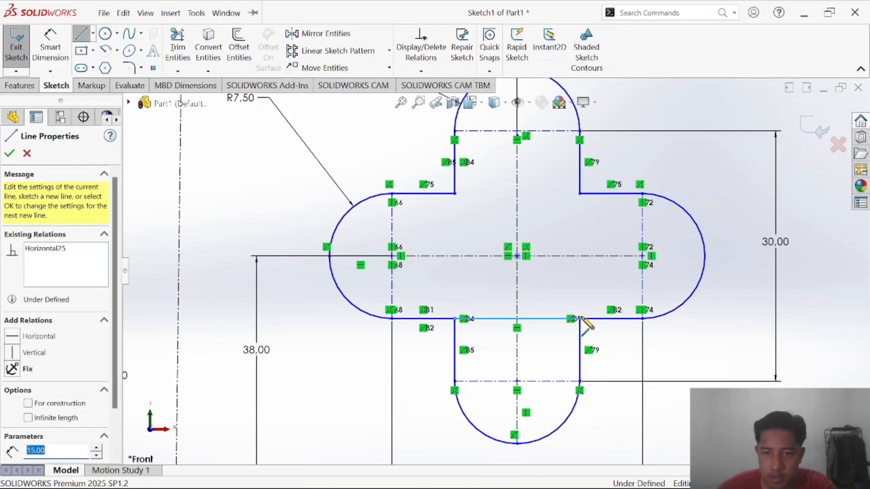
# Draw solid 15 mm lines joining the cross cutout's two upper inner corners and the left and right pairs of inner corners.
pyautogui.click(455, 194)
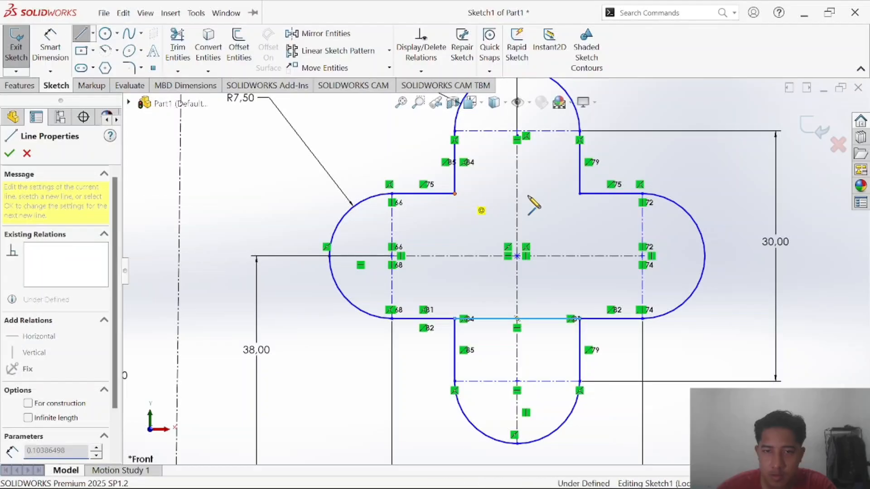
pyautogui.click(579, 194)
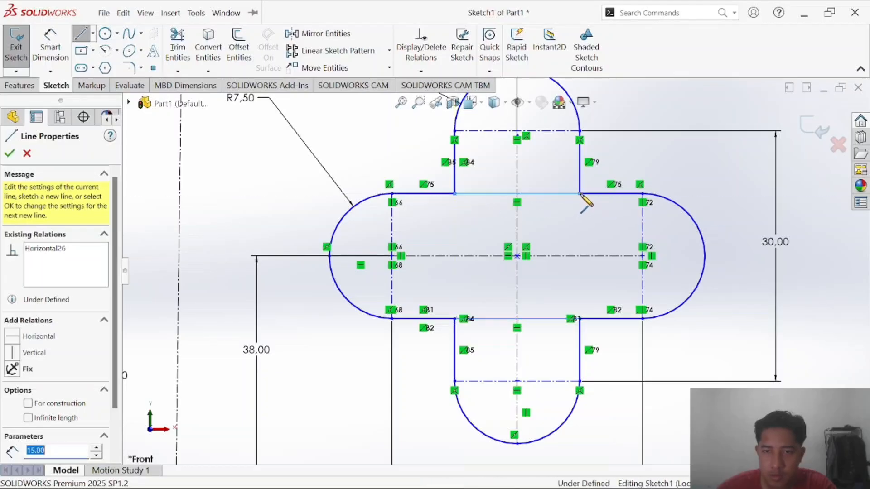
pyautogui.click(455, 195)
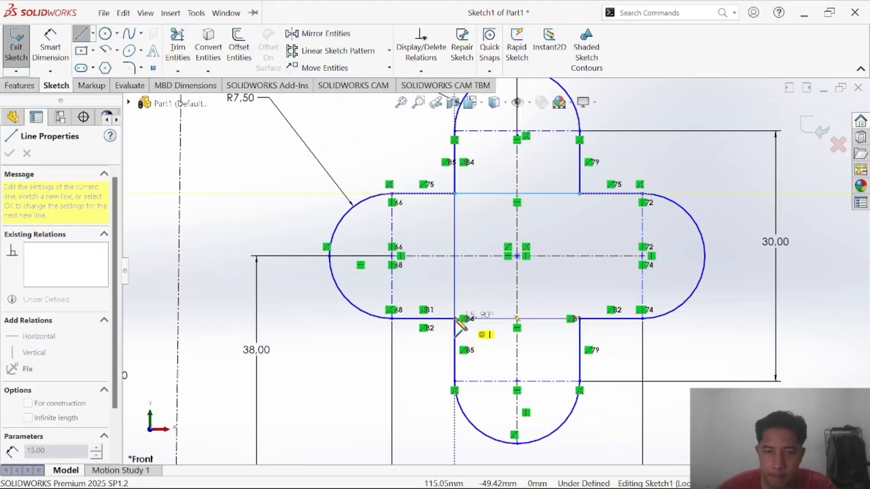
pyautogui.doubleClick(455, 318)
pyautogui.click(580, 195)
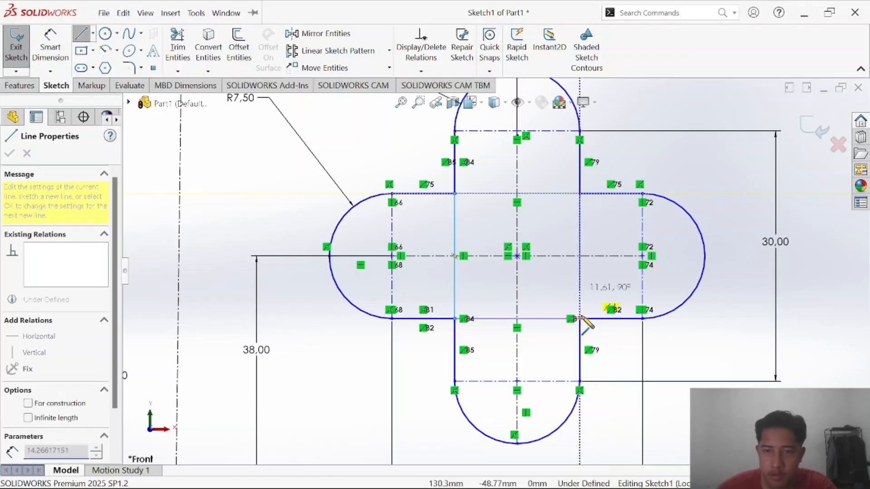
pyautogui.doubleClick(580, 318)
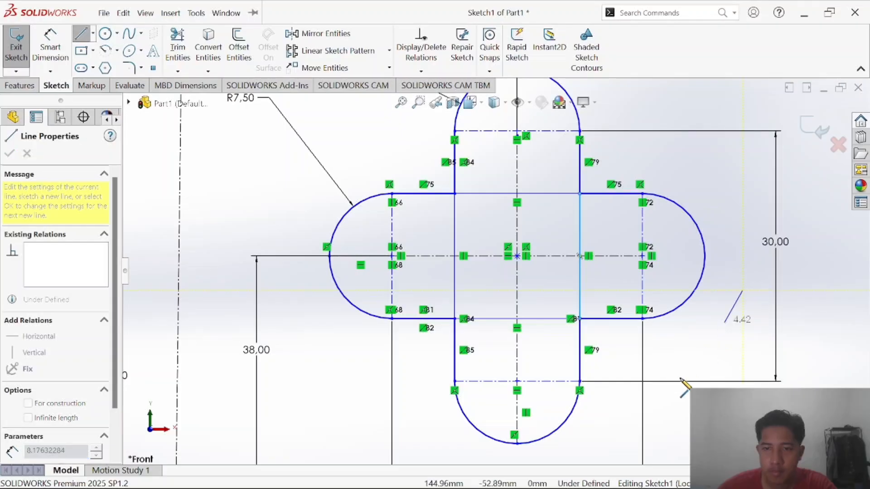
pyautogui.press('Escape')
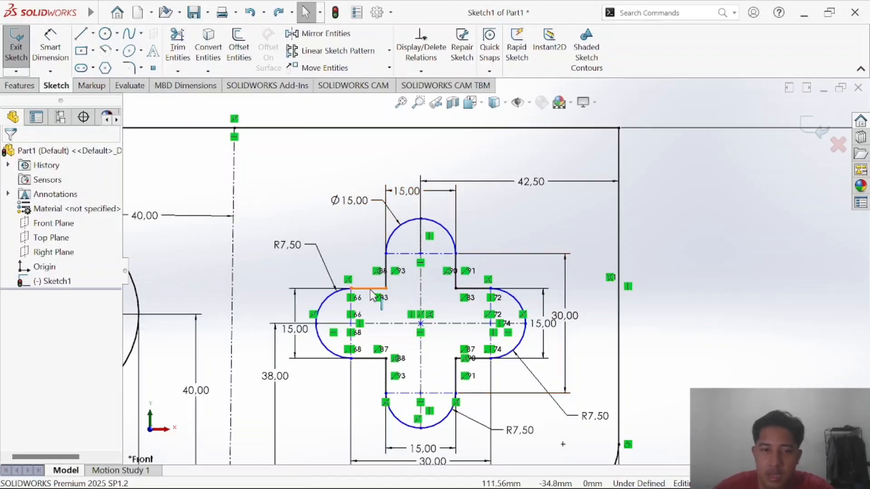
# Examine the cross cutout's straight edges, end arcs and relations to find what still needs defining.
pyautogui.scroll(-3, 371, 296)
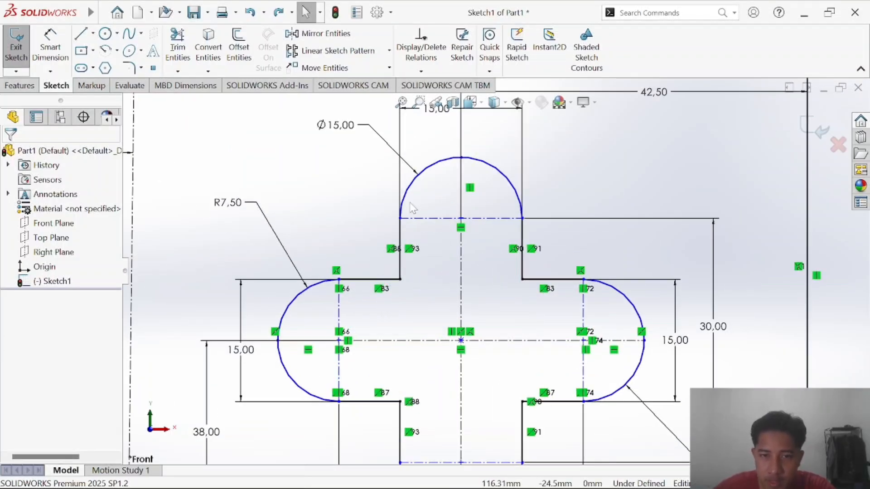
pyautogui.scroll(2, 499, 354)
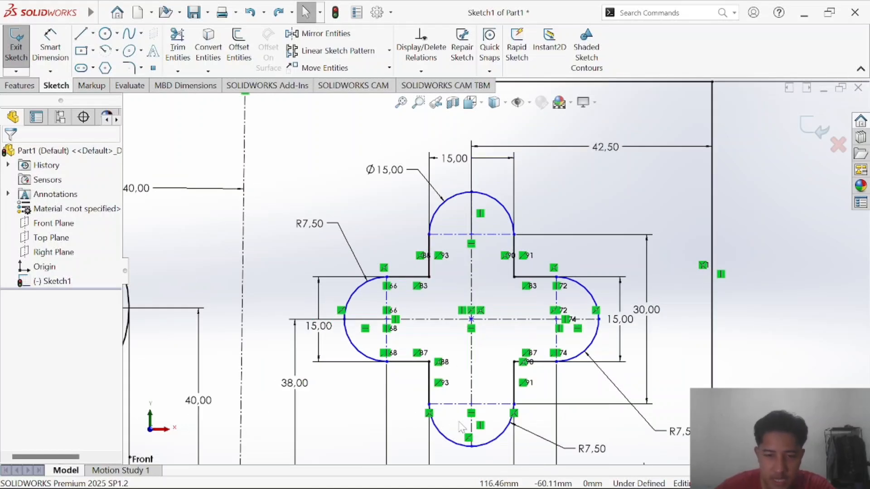
pyautogui.scroll(1, 504, 405)
pyautogui.scroll(-1, 502, 407)
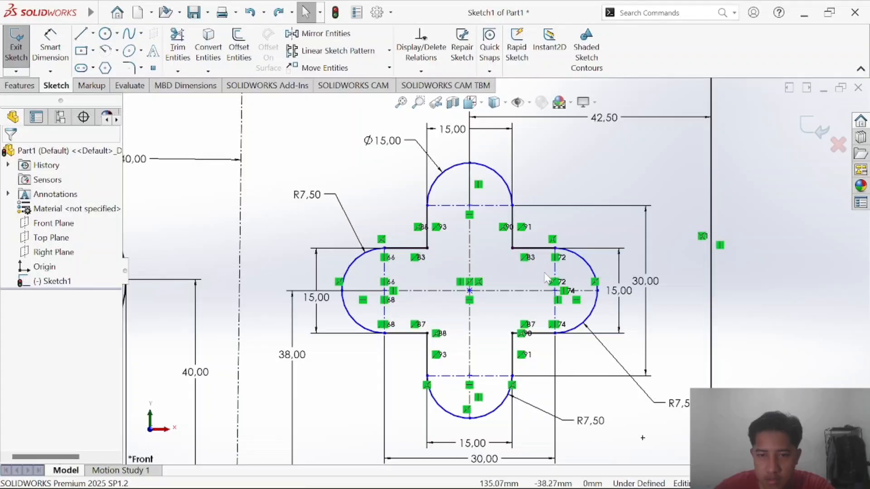
pyautogui.scroll(2, 545, 277)
pyautogui.scroll(-2, 558, 296)
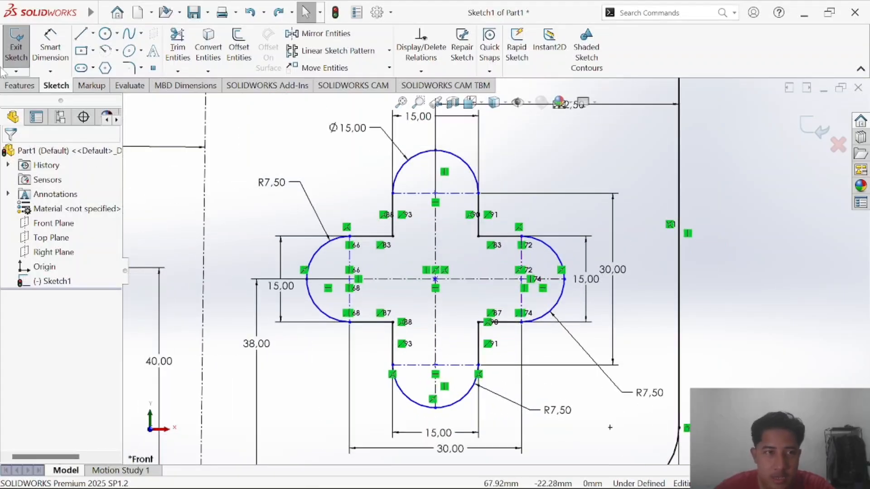
# Dimension the horizontal distance from the cross's right arc centre point to the plate's right edge.
pyautogui.click(54, 47)
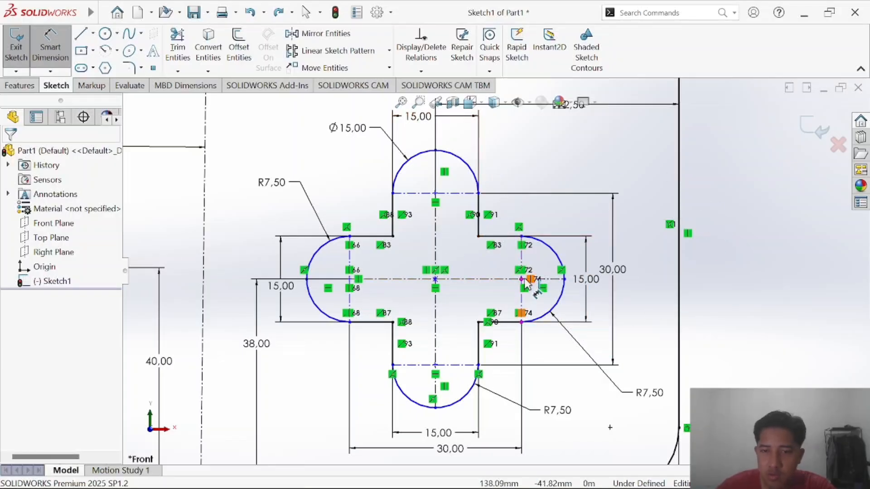
pyautogui.scroll(3, 467, 190)
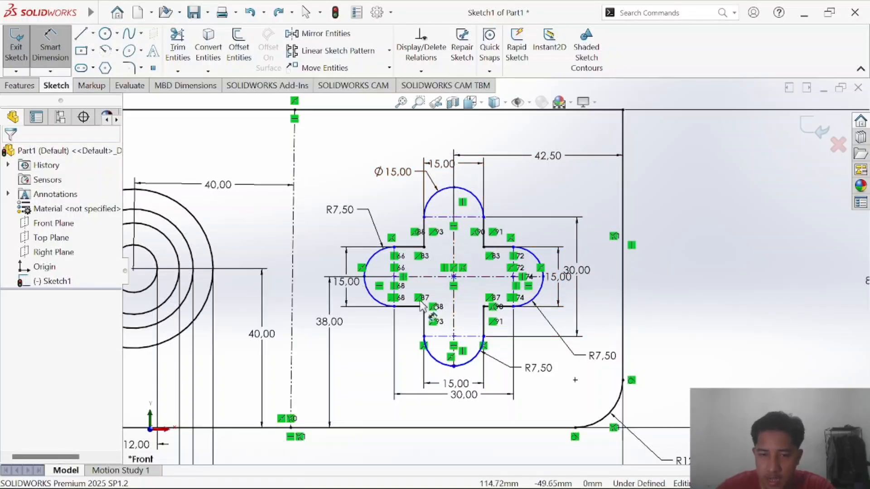
pyautogui.scroll(5, 457, 208)
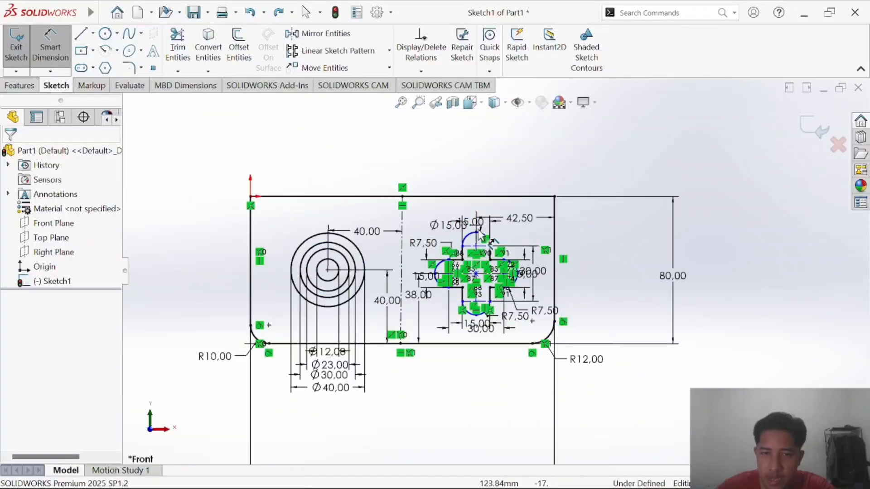
pyautogui.scroll(-6, 503, 281)
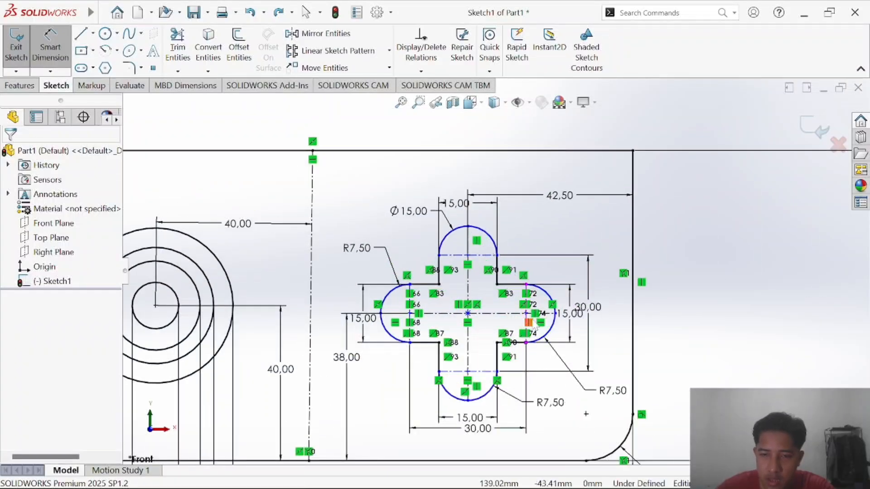
pyautogui.scroll(-3, 515, 326)
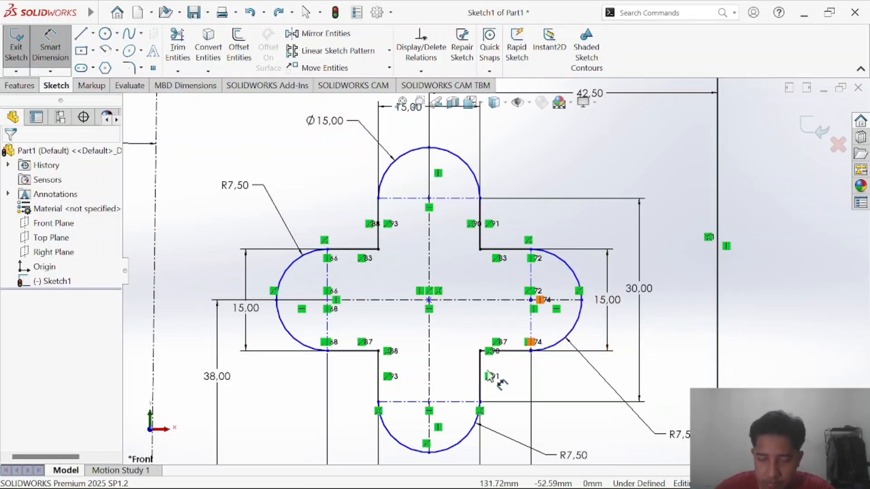
pyautogui.click(531, 301)
pyautogui.click(717, 312)
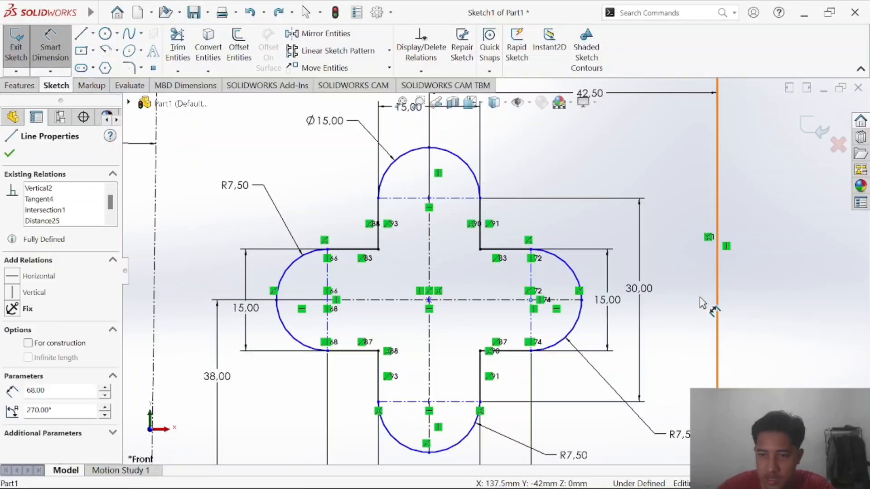
pyautogui.click(639, 160)
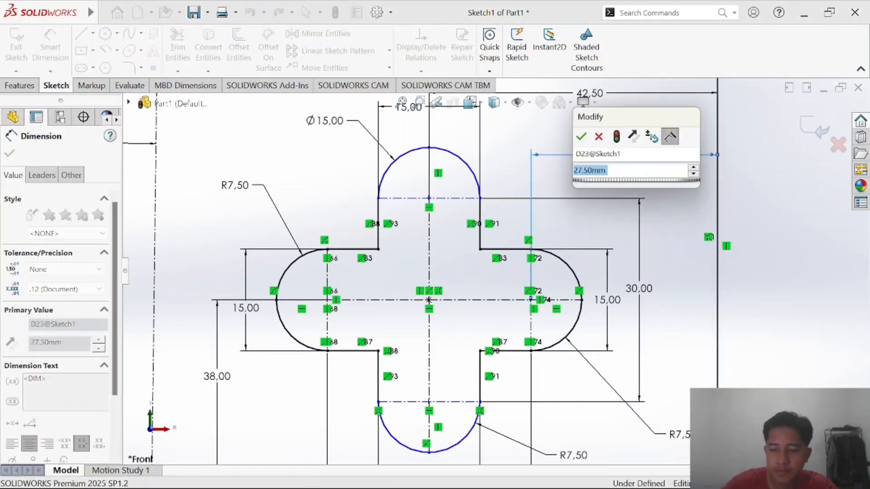
pyautogui.press('Return')
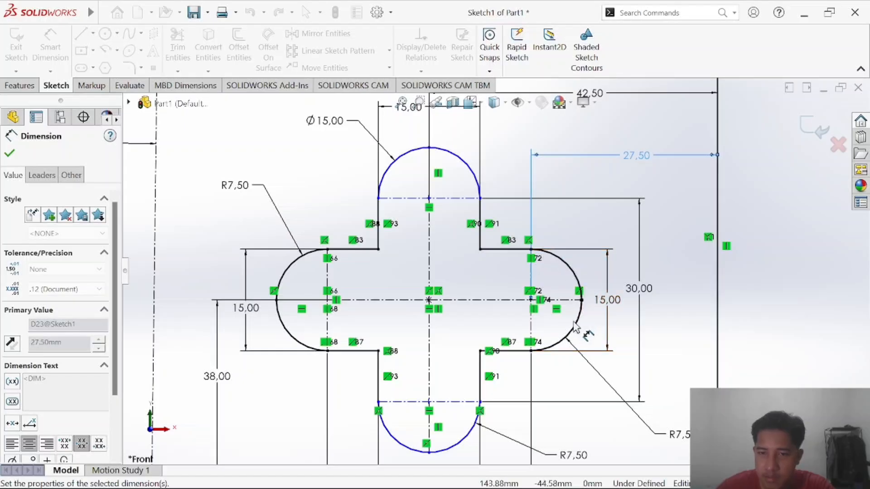
pyautogui.click(580, 201)
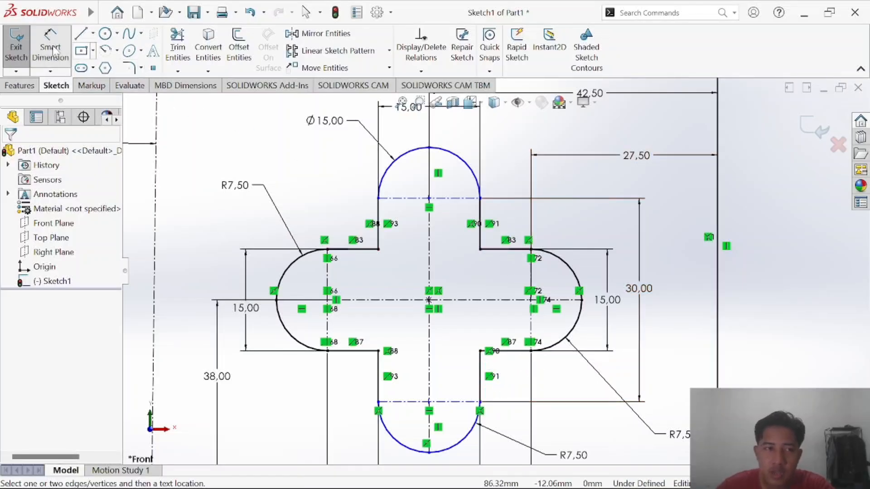
# Dimension the vertical distance from the cross's bottom arc centre point to the plate's lower edge.
pyautogui.scroll(2, 475, 220)
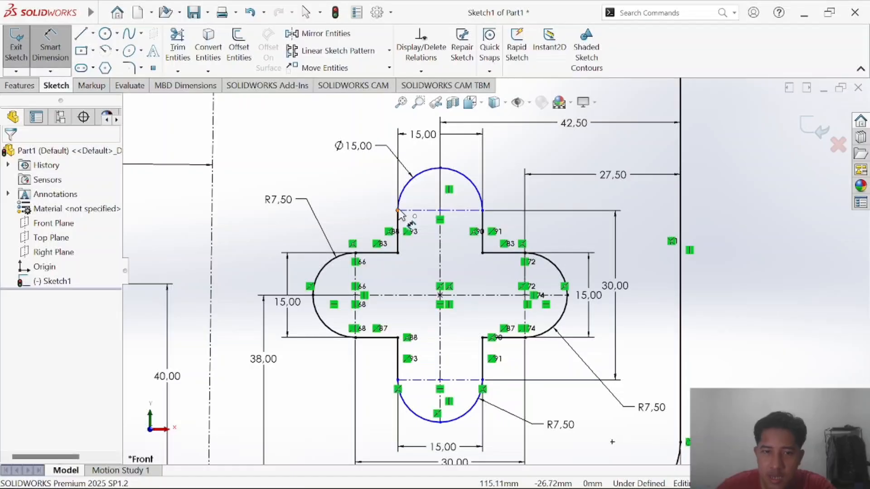
pyautogui.click(440, 138)
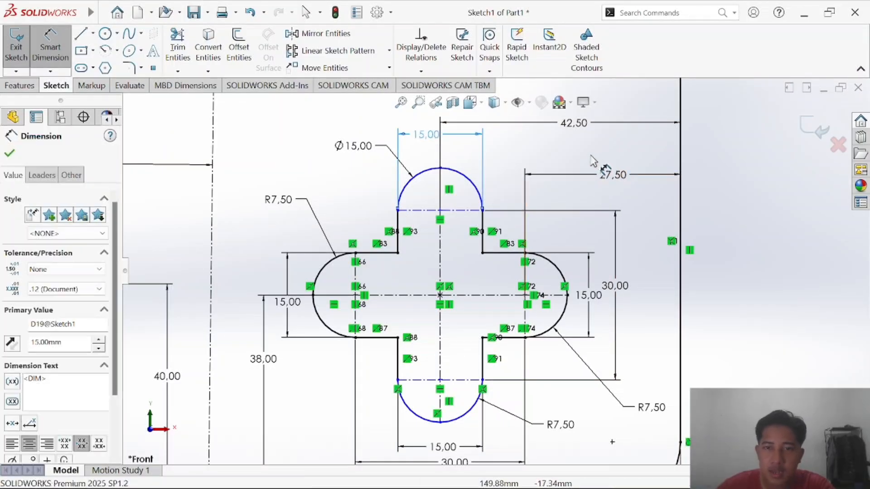
pyautogui.click(488, 155)
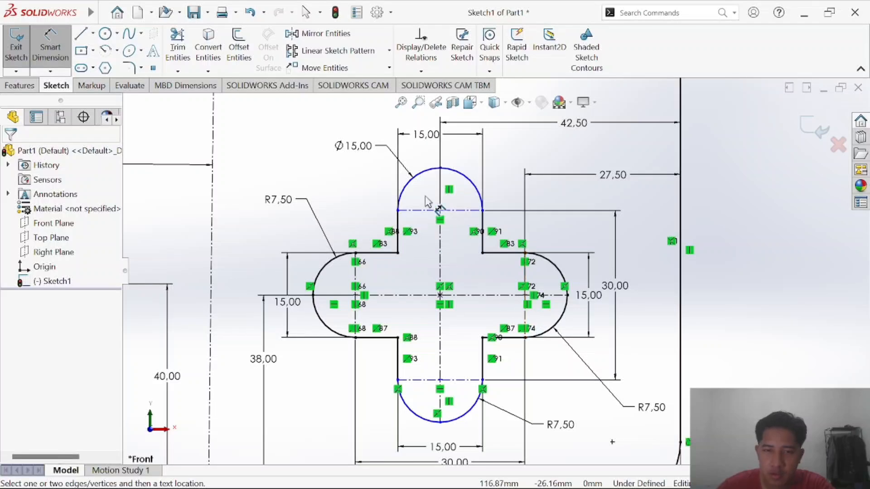
pyautogui.scroll(-3, 442, 429)
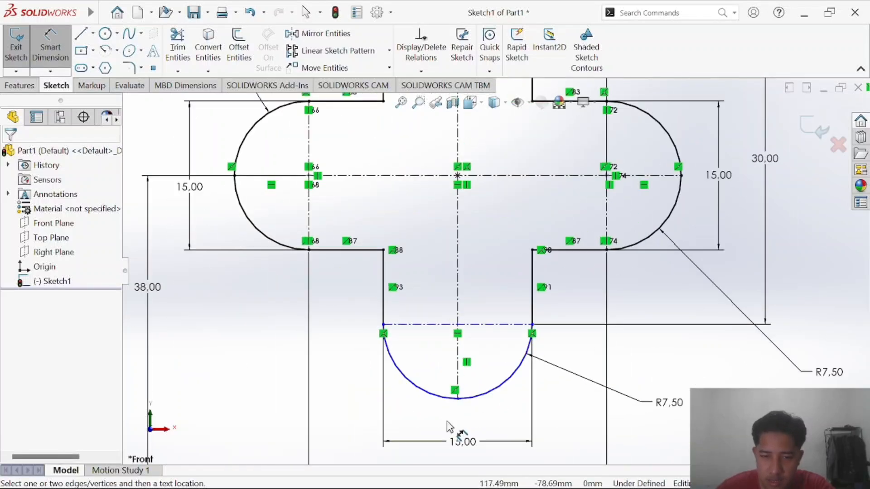
pyautogui.scroll(5, 487, 323)
pyautogui.click(480, 293)
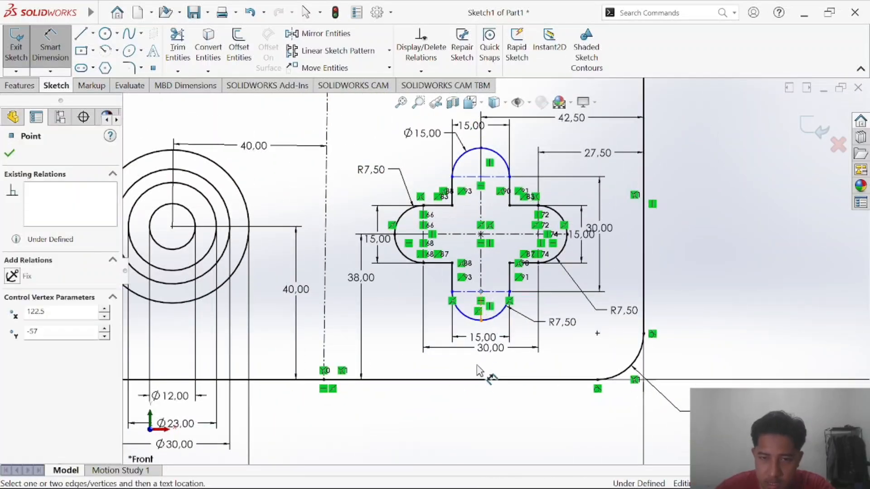
pyautogui.click(479, 379)
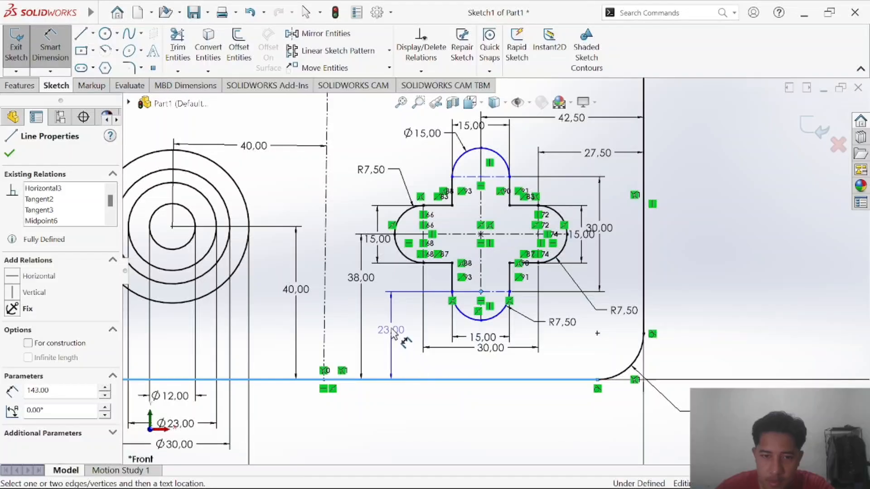
pyautogui.click(397, 334)
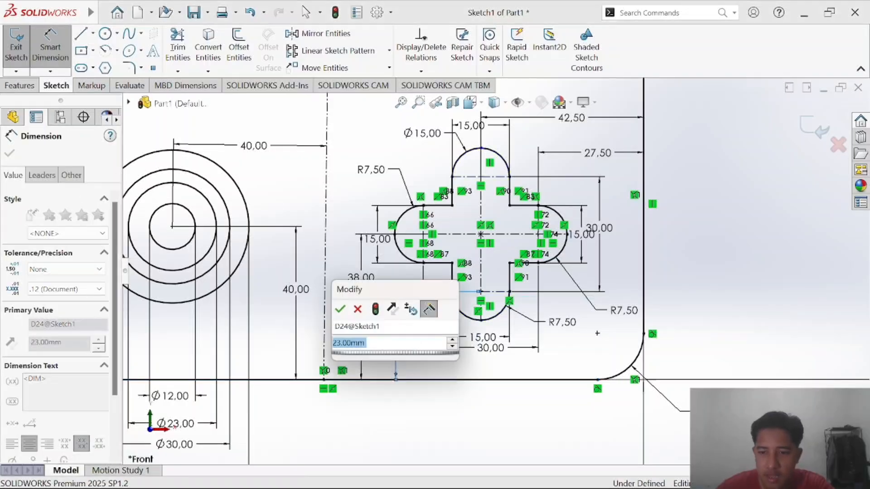
pyautogui.press('Return')
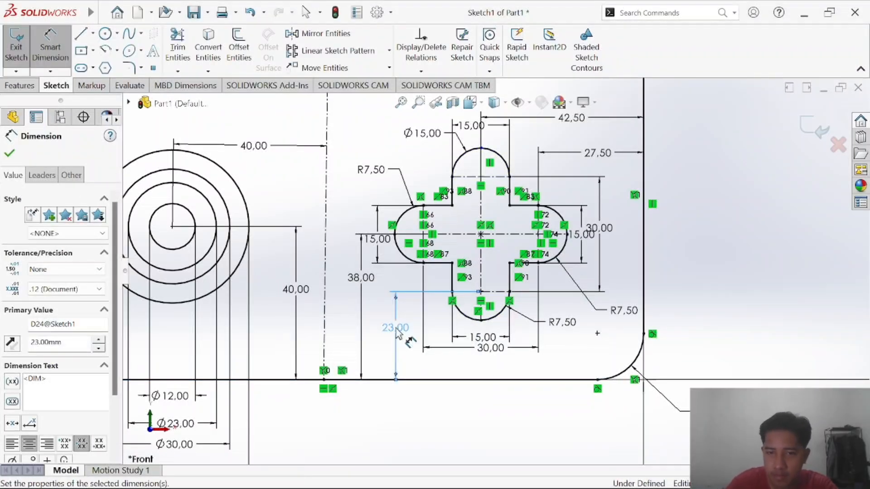
pyautogui.press('Escape')
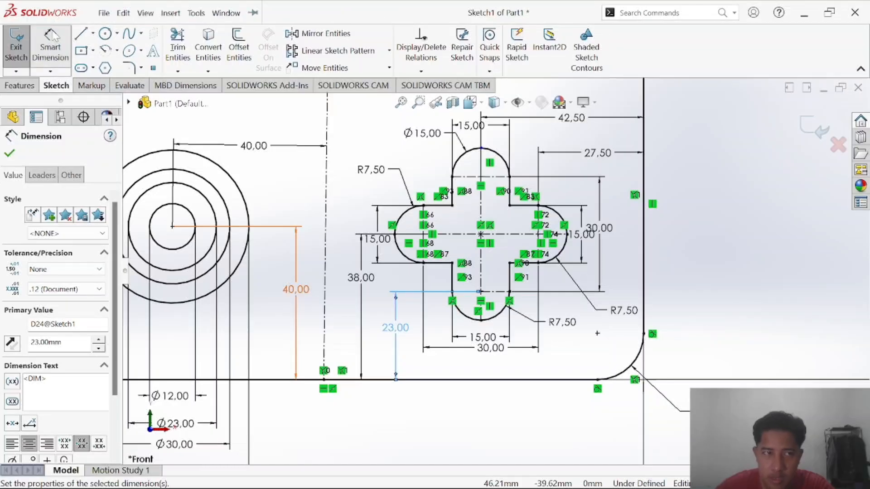
# Examine the plate sketch and the cross cutout's geometry and relations for anything still under-defined.
pyautogui.click(517, 279)
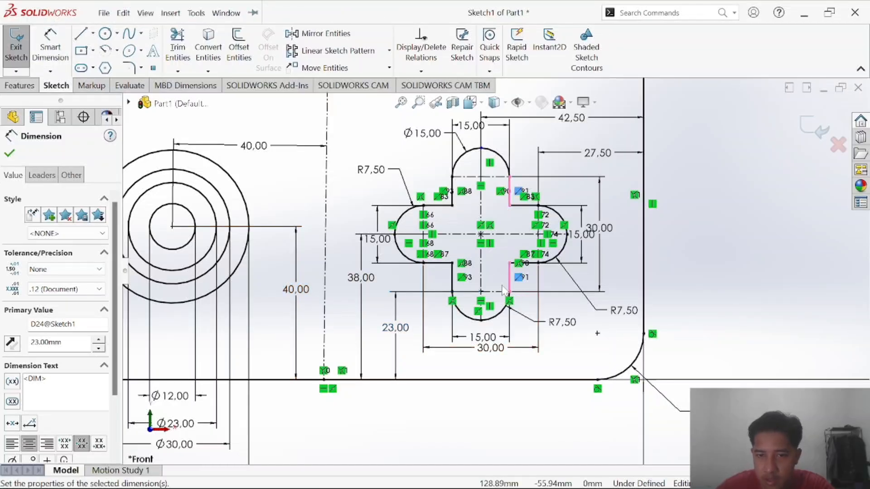
pyautogui.click(493, 271)
pyautogui.scroll(6, 494, 270)
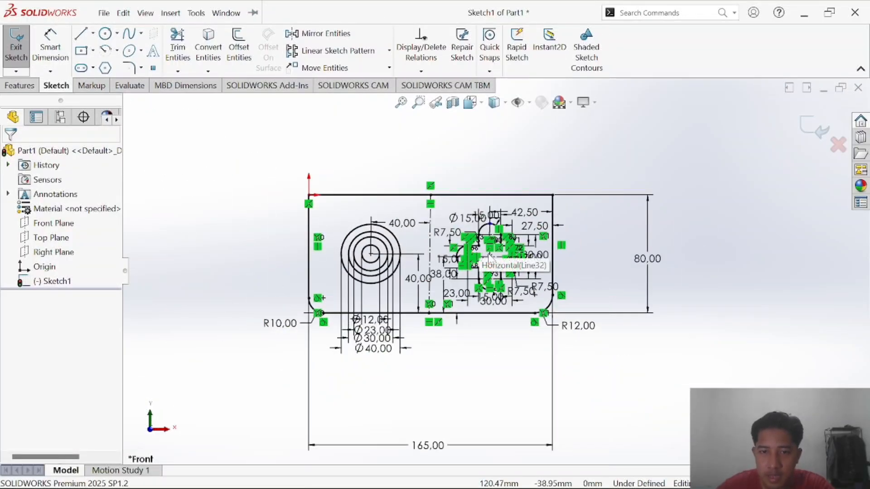
pyautogui.scroll(-6, 489, 257)
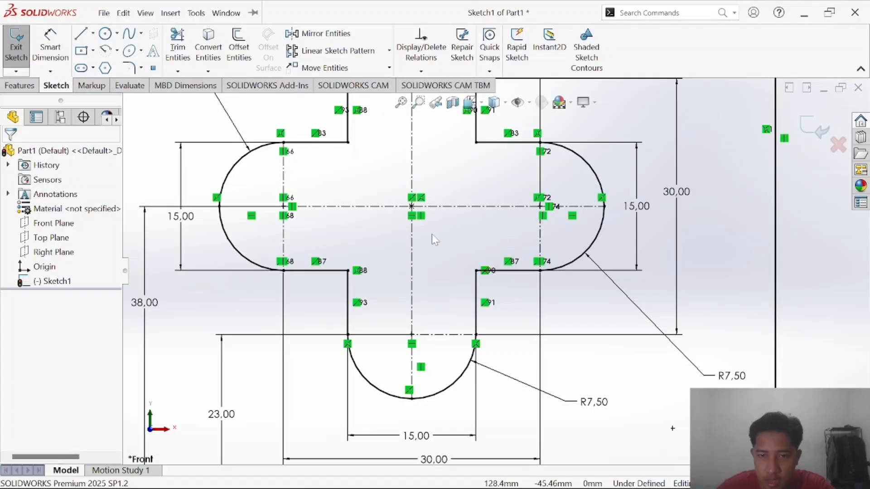
pyautogui.scroll(-3, 350, 222)
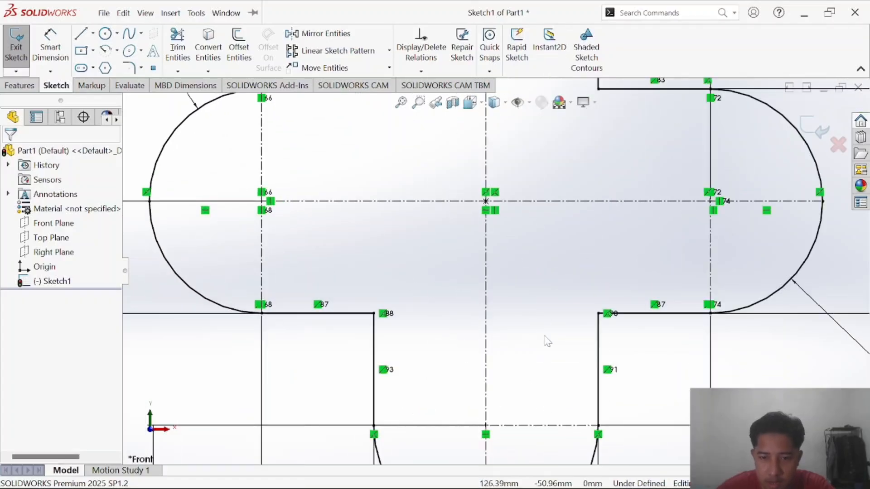
pyautogui.scroll(2, 545, 340)
pyautogui.scroll(2, 528, 271)
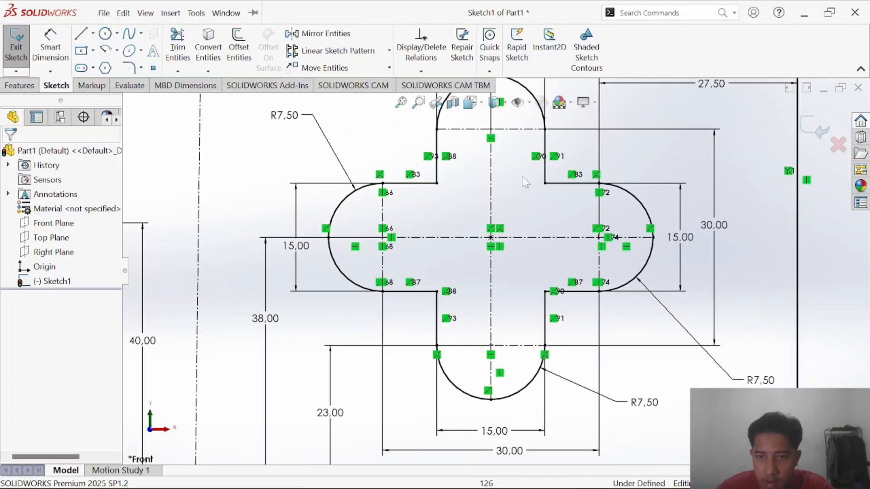
pyautogui.scroll(-2, 515, 152)
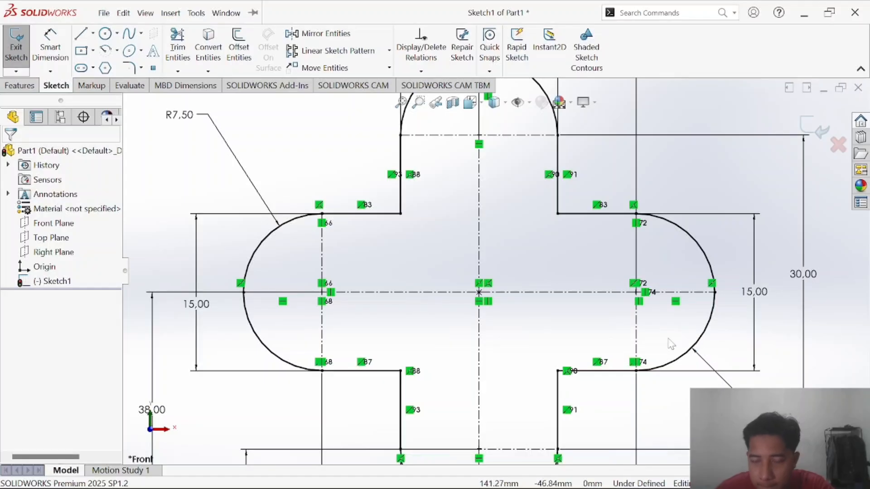
pyautogui.scroll(2, 496, 270)
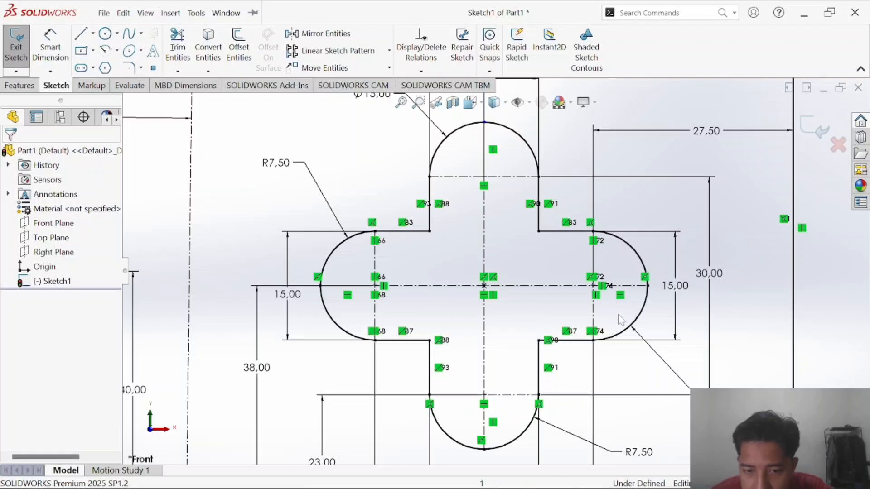
# Try to delete the under-defined endpoint at the top of the cross cutout's upper arc.
pyautogui.scroll(-4, 613, 289)
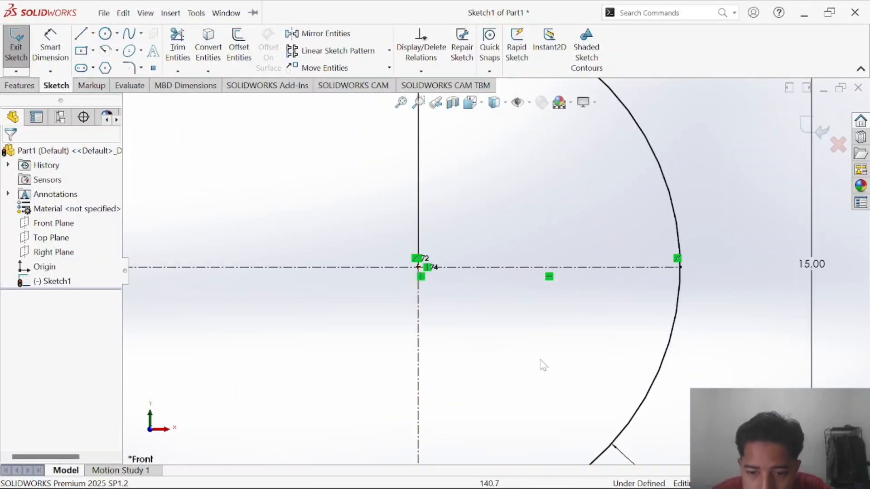
pyautogui.scroll(5, 544, 348)
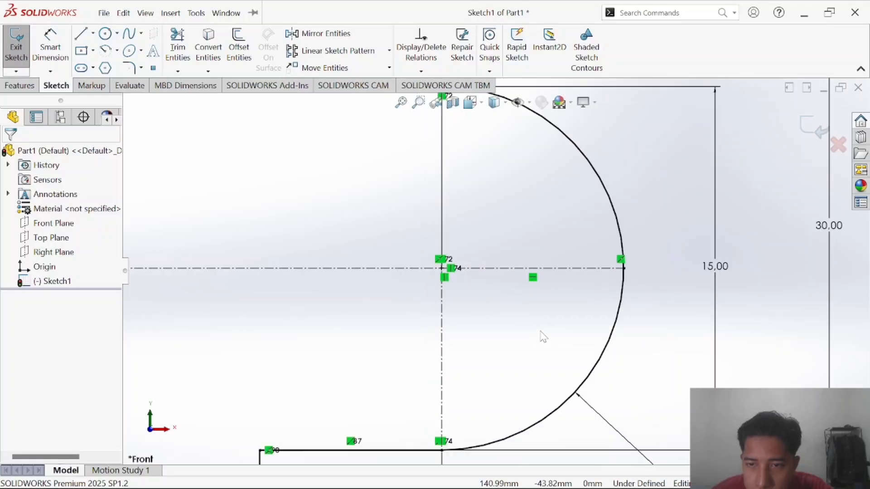
pyautogui.scroll(2, 328, 211)
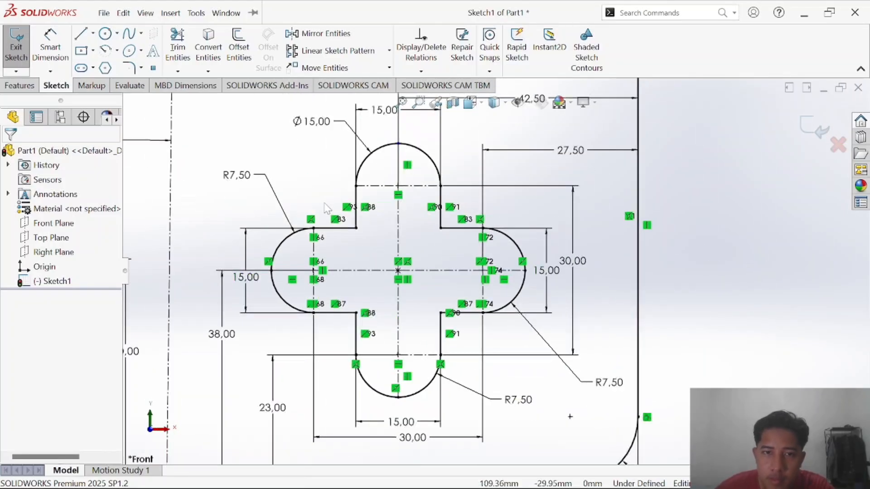
pyautogui.scroll(-1, 399, 150)
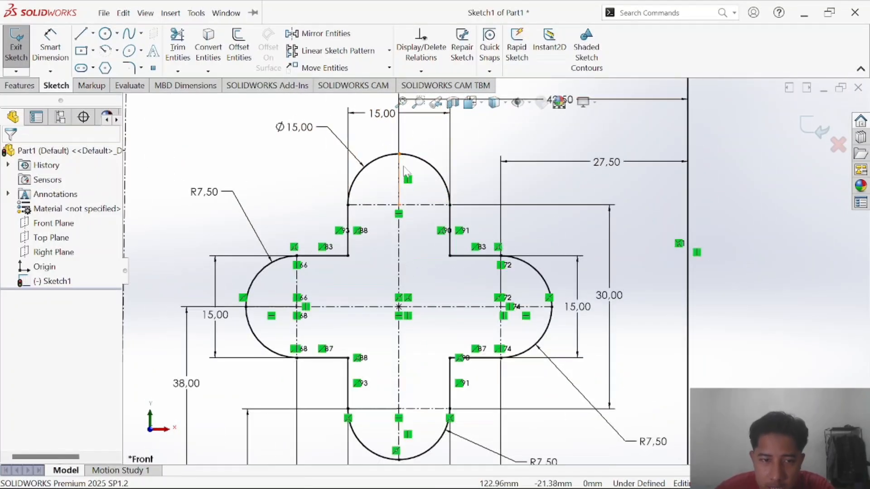
pyautogui.scroll(-3, 403, 172)
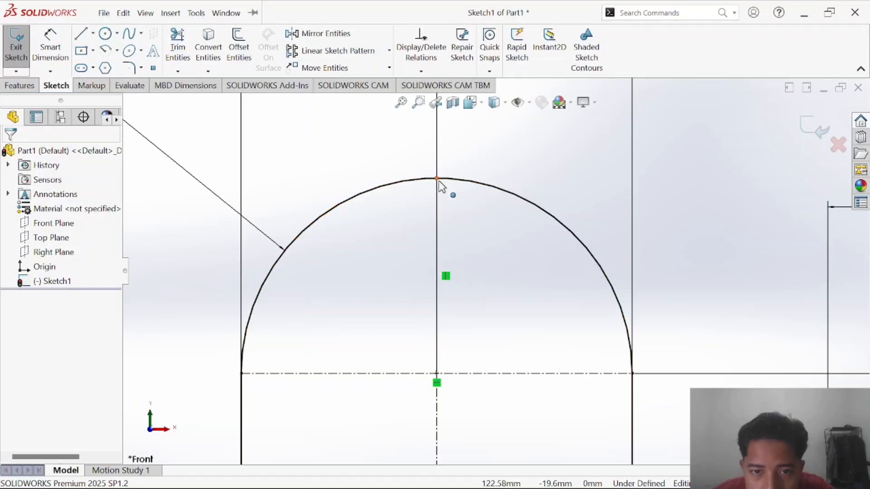
pyautogui.click(438, 179)
pyautogui.press('Delete')
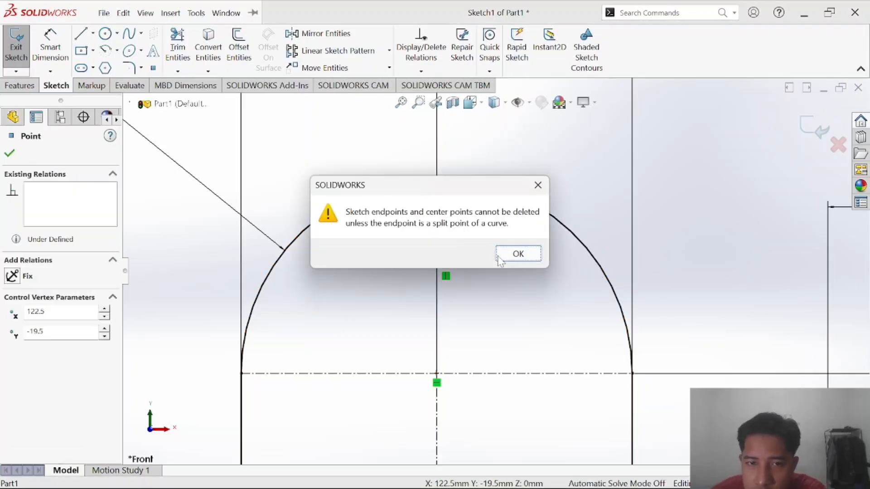
pyautogui.click(518, 254)
pyautogui.click(488, 246)
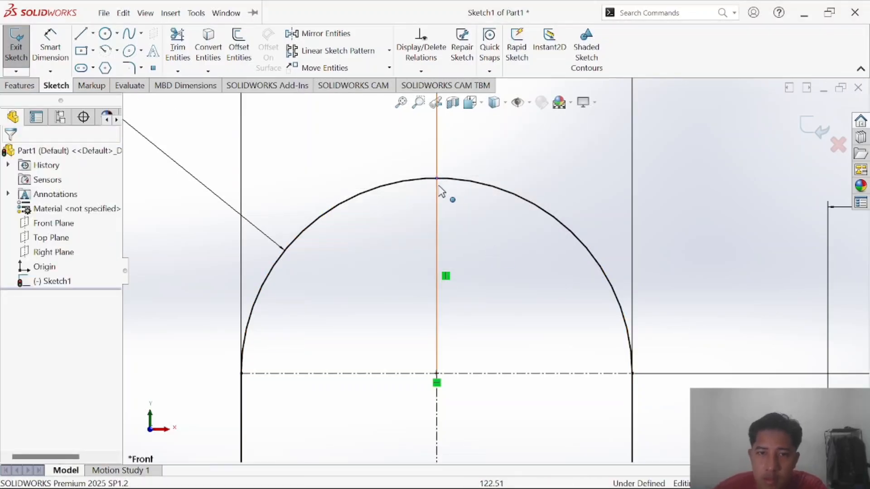
# Delete the 42.50 dimension from the cross's vertical centreline to the plate's right edge and try to delete the upper arc's top endpoint.
pyautogui.scroll(2, 460, 239)
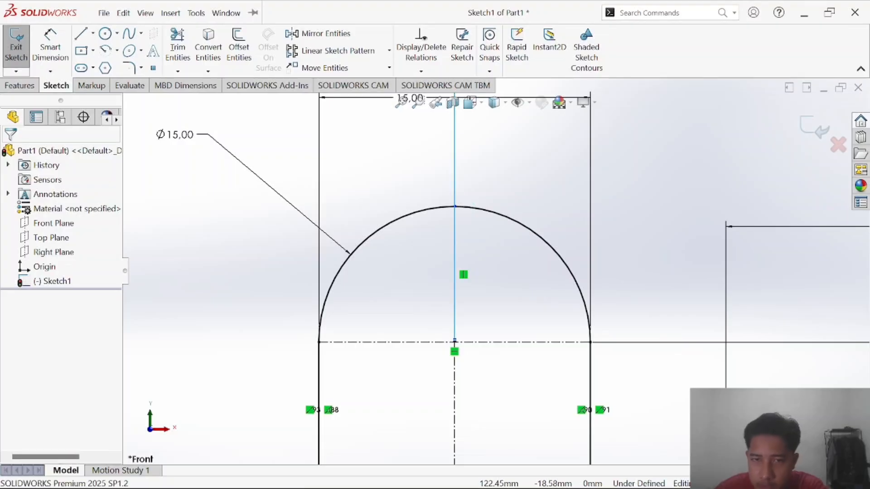
pyautogui.click(456, 192)
pyautogui.press('Delete')
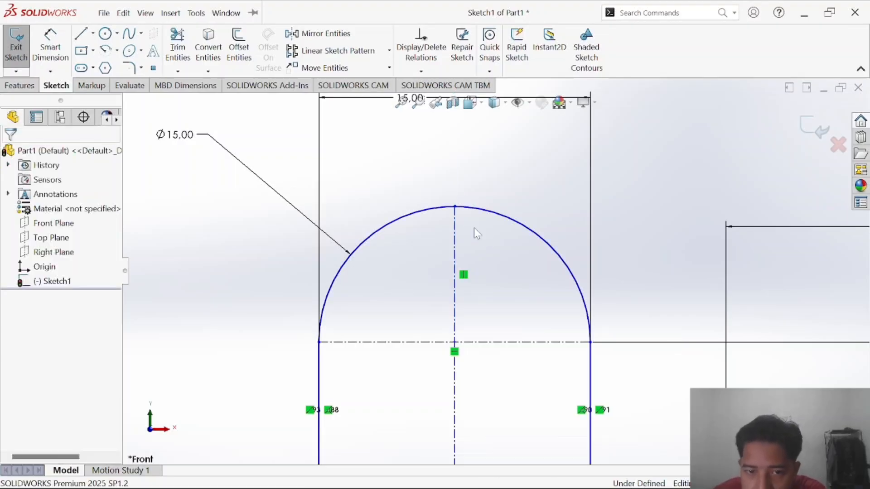
pyautogui.click(456, 209)
pyautogui.press('Delete')
pyautogui.click(504, 259)
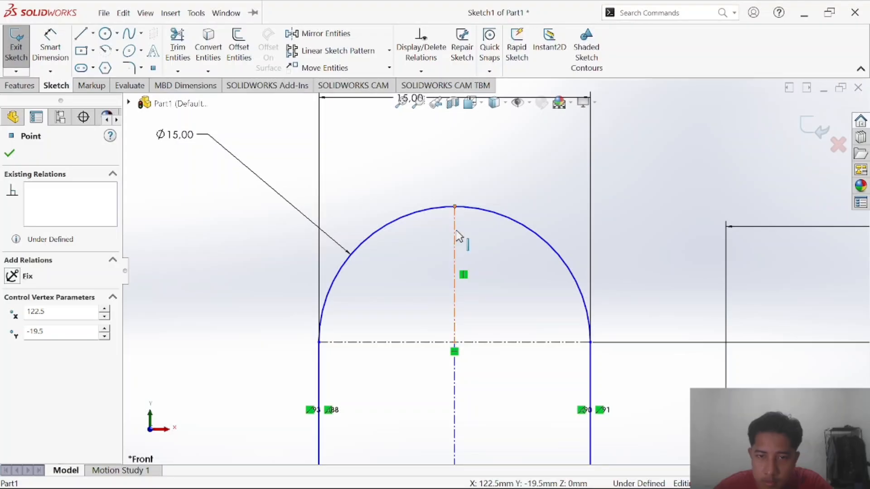
# Delete the vertical construction line inside the upper arc, and undo that deletion together with the 42.50 dimension's deletion.
pyautogui.click(457, 236)
pyautogui.press('Delete')
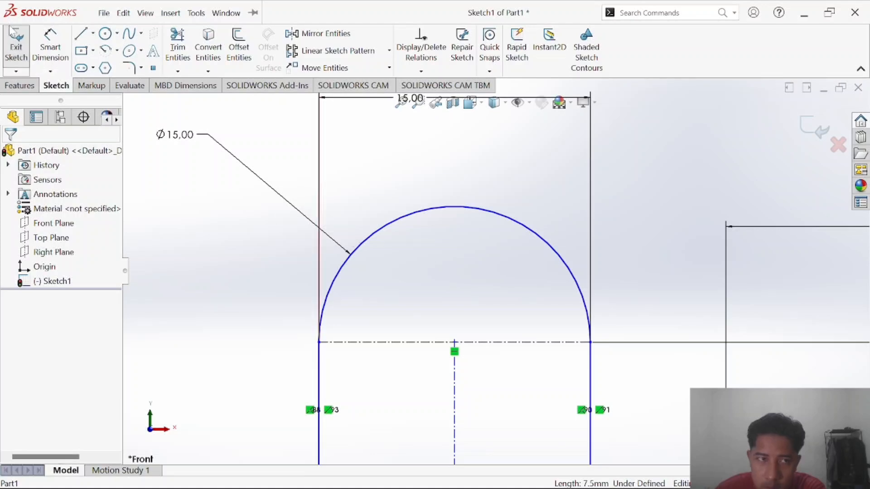
pyautogui.click(92, 33)
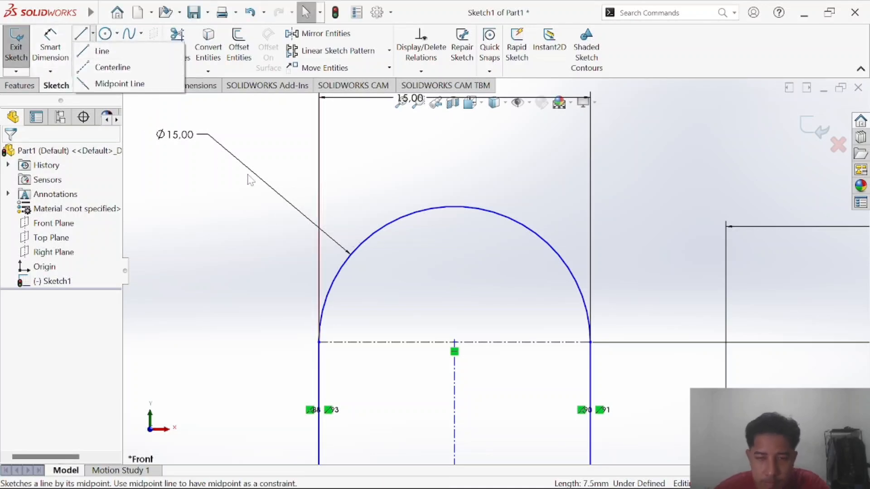
pyautogui.click(425, 254)
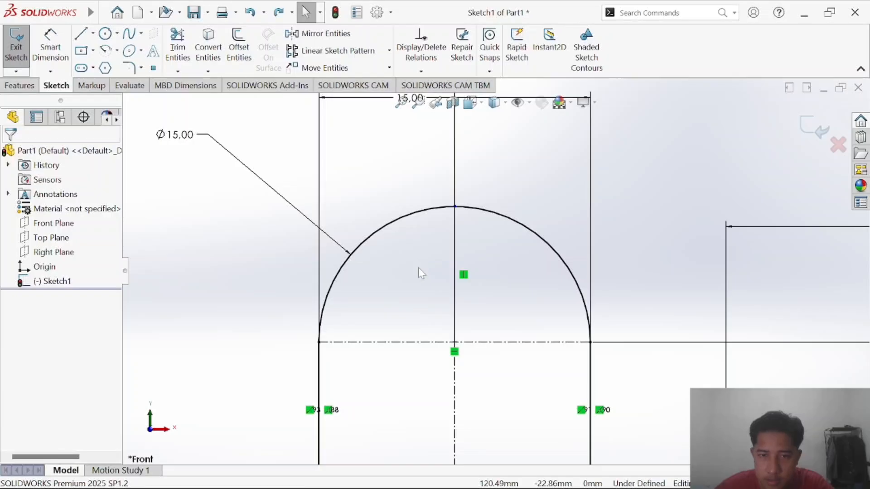
# Delete only the short vertical construction line between the upper arc's centre and its top, keeping the 42.50 dimension.
pyautogui.click(455, 244)
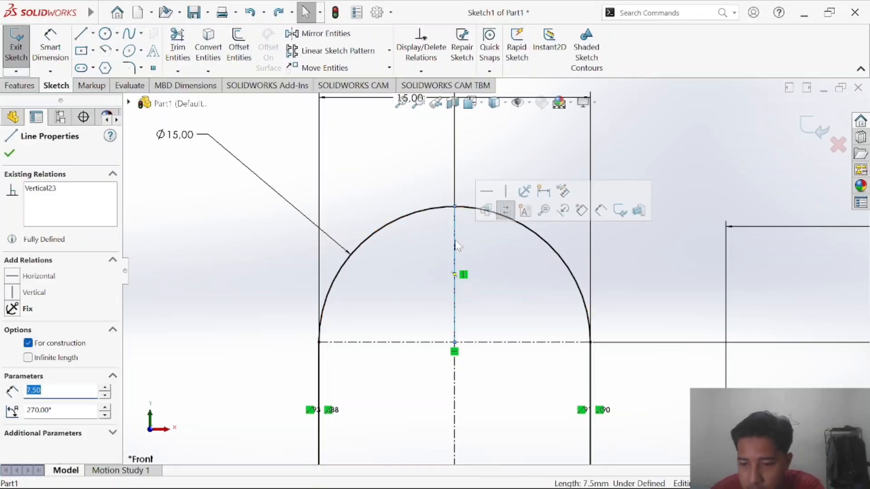
pyautogui.click(464, 165)
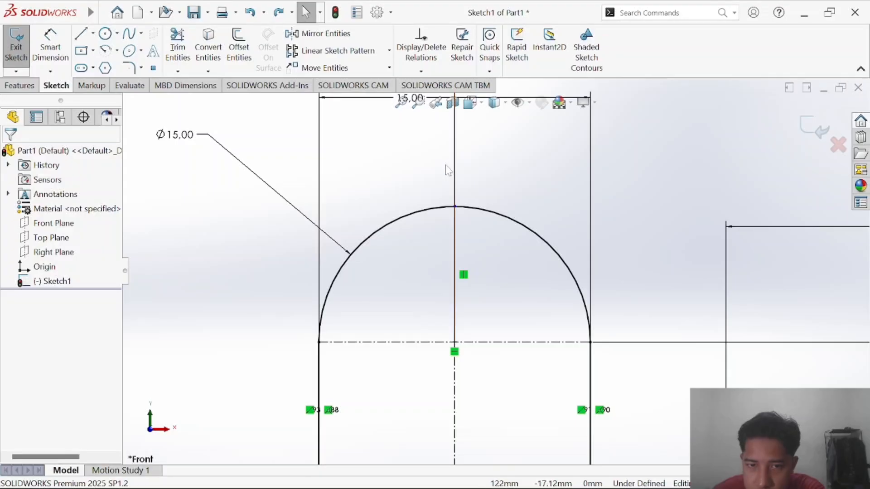
pyautogui.click(455, 261)
pyautogui.press('Delete')
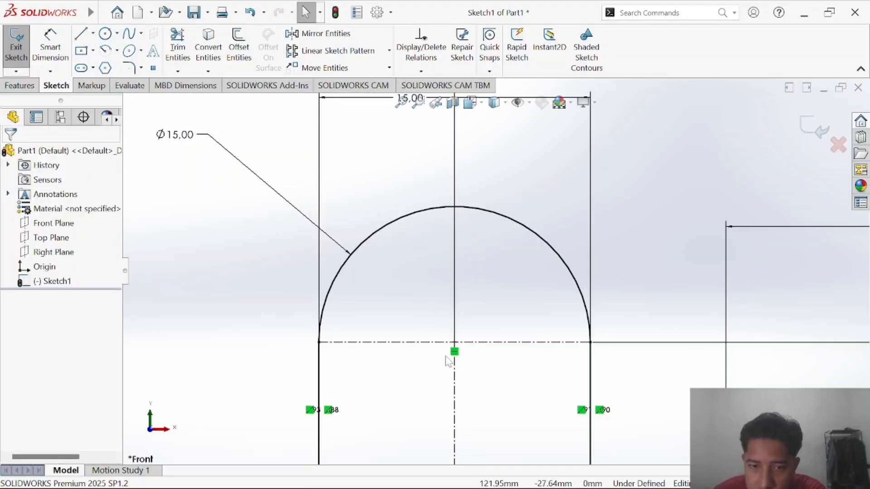
# Delete the dimension attached to the centre point of the cross-shaped cutout's upper arc.
pyautogui.scroll(-3, 457, 358)
pyautogui.scroll(-2, 460, 365)
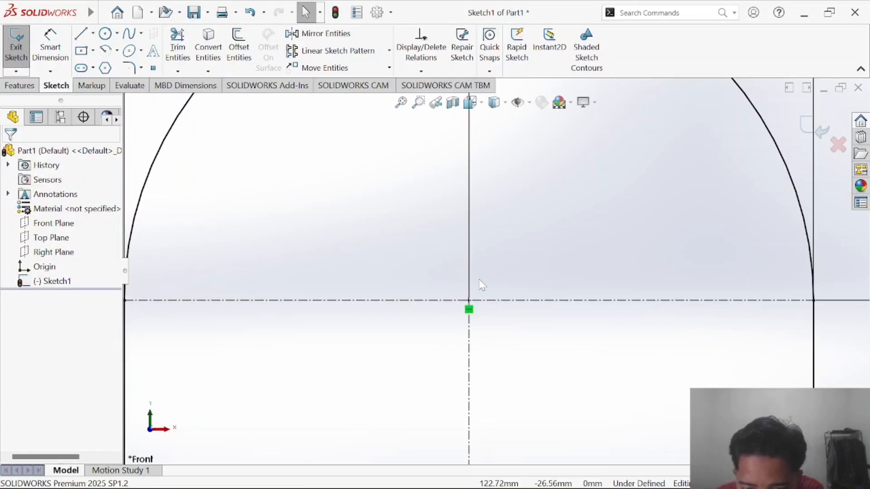
pyautogui.press('Delete')
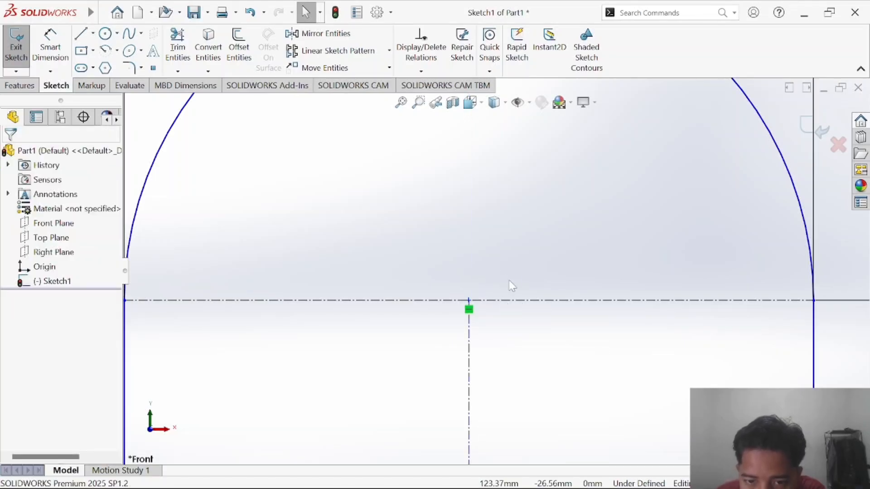
# Add a horizontal dimension between the plate's right vertical edge and the upper arc of the cross-shaped cutout.
pyautogui.scroll(3, 517, 280)
pyautogui.scroll(3, 516, 278)
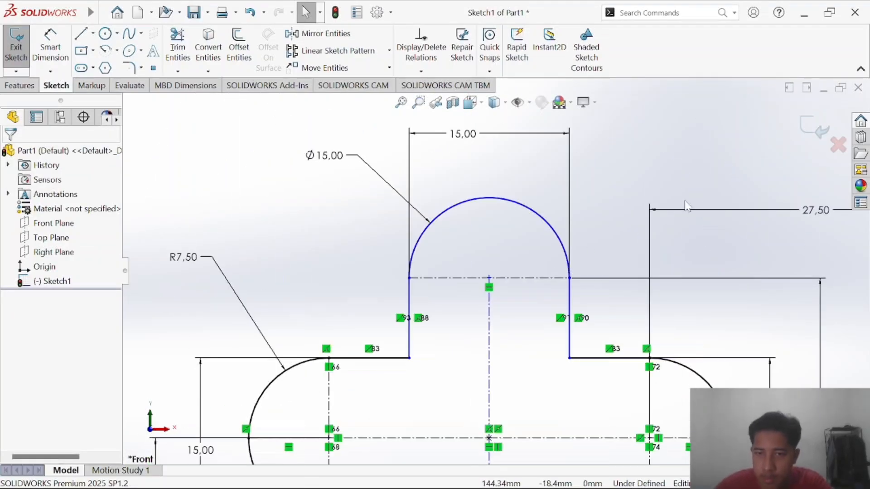
pyautogui.scroll(2, 499, 297)
pyautogui.click(52, 52)
pyautogui.scroll(2, 494, 271)
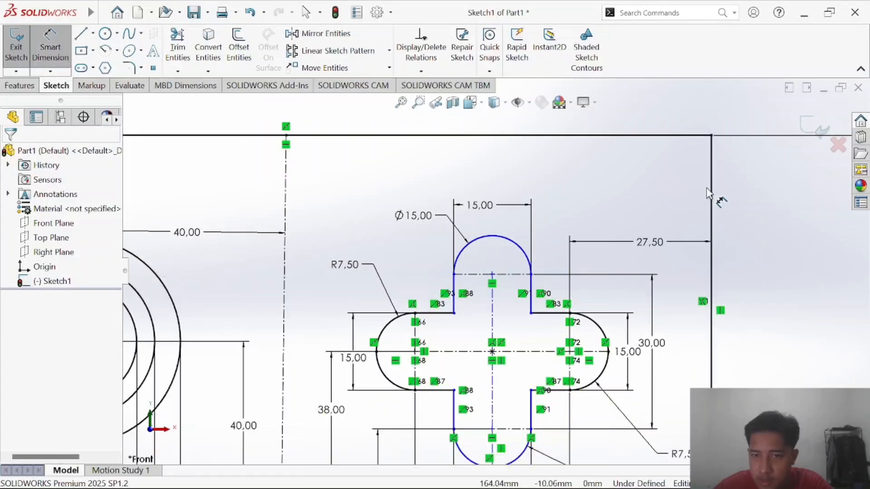
pyautogui.click(710, 198)
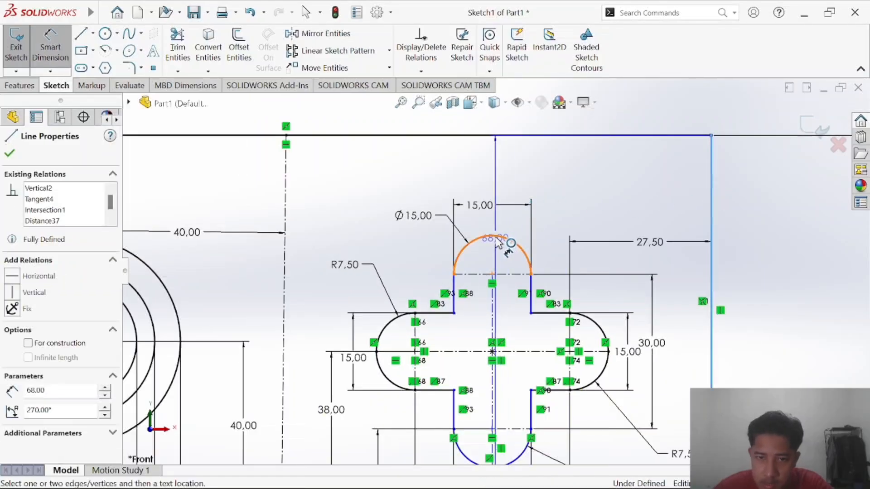
pyautogui.click(493, 237)
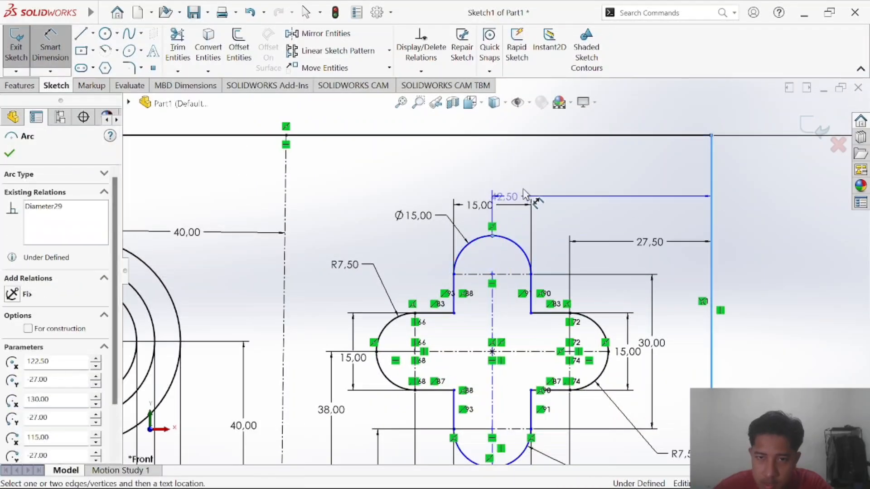
pyautogui.click(633, 201)
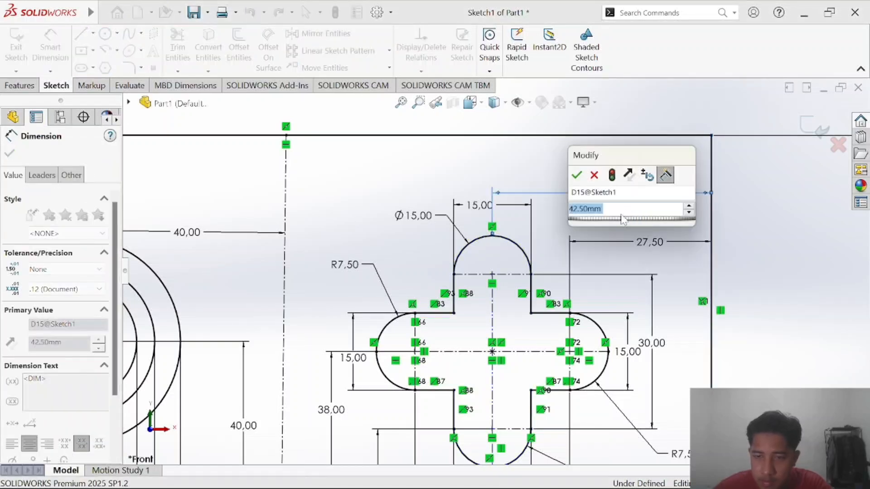
pyautogui.press('Return')
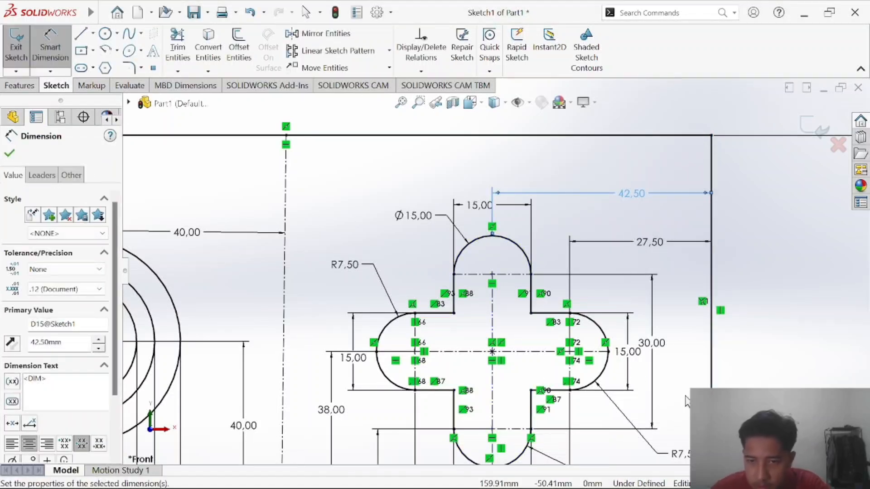
pyautogui.press('Escape')
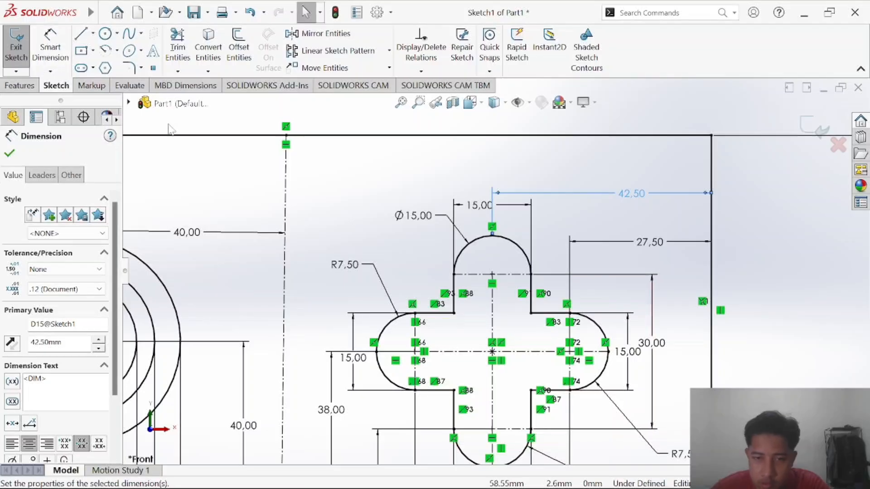
pyautogui.click(386, 186)
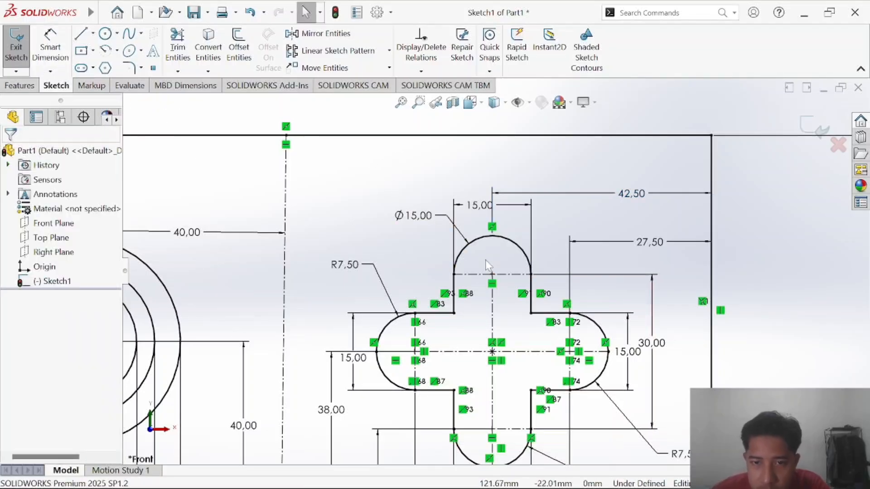
# Examine the relations and dimensions on the left, right and lower arcs of the cross-shaped cutout.
pyautogui.scroll(2, 497, 262)
pyautogui.scroll(-2, 497, 368)
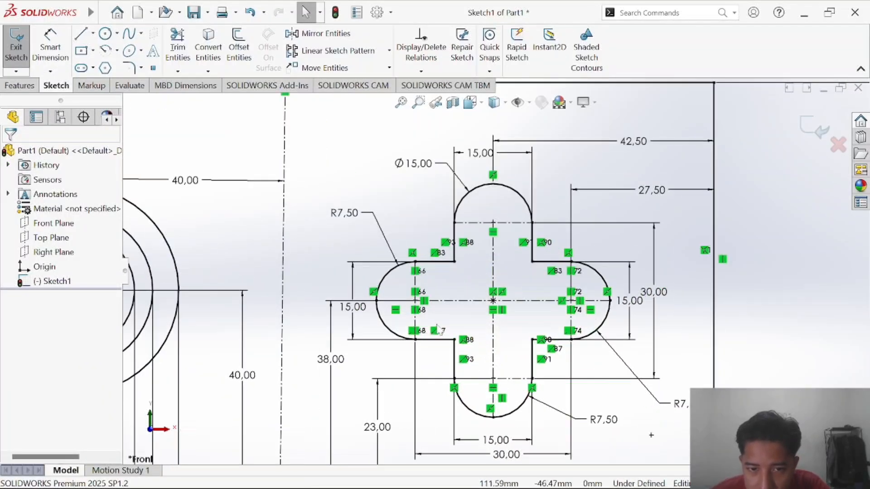
pyautogui.scroll(-2, 438, 328)
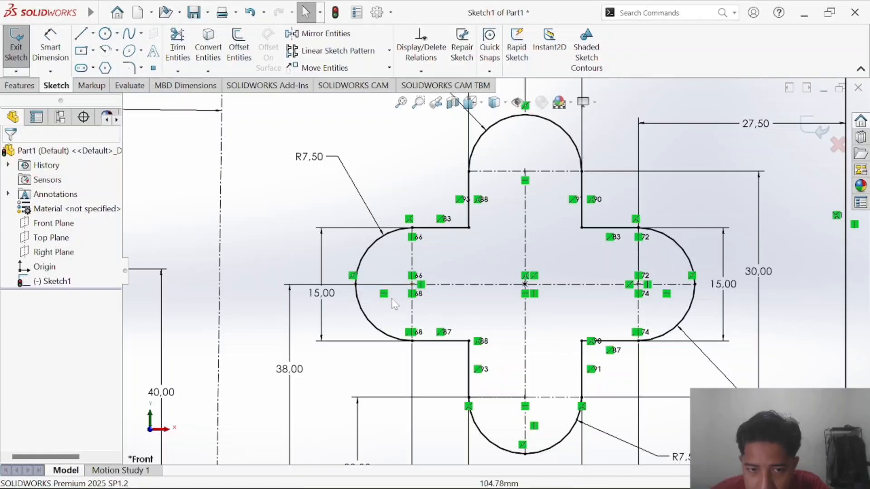
pyautogui.scroll(-5, 355, 284)
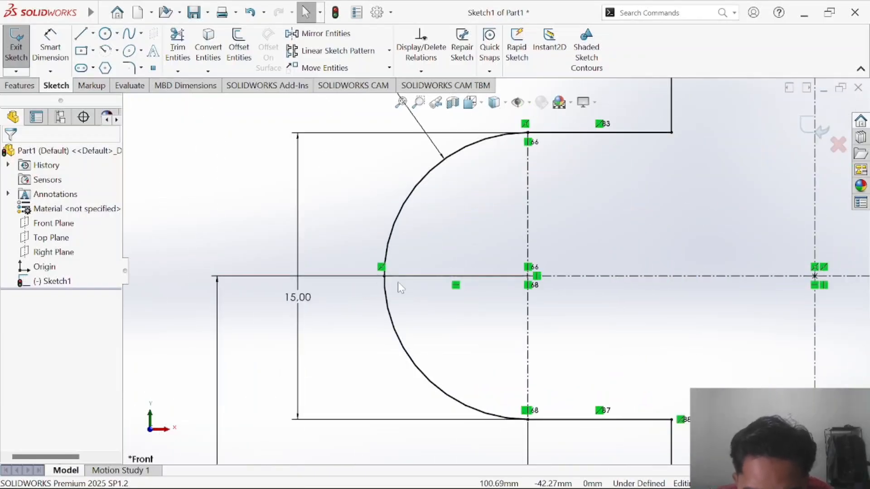
pyautogui.scroll(4, 554, 327)
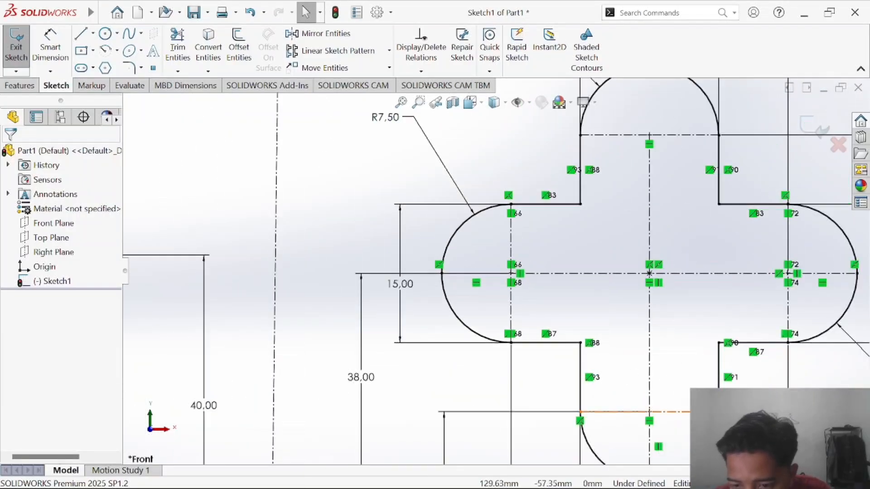
pyautogui.scroll(3, 639, 449)
pyautogui.scroll(-4, 598, 434)
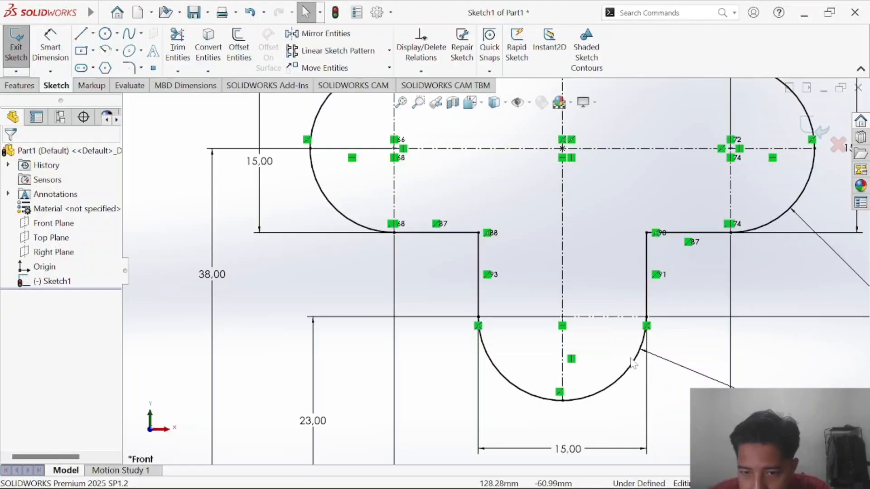
pyautogui.scroll(1, 810, 160)
pyautogui.scroll(3, 765, 127)
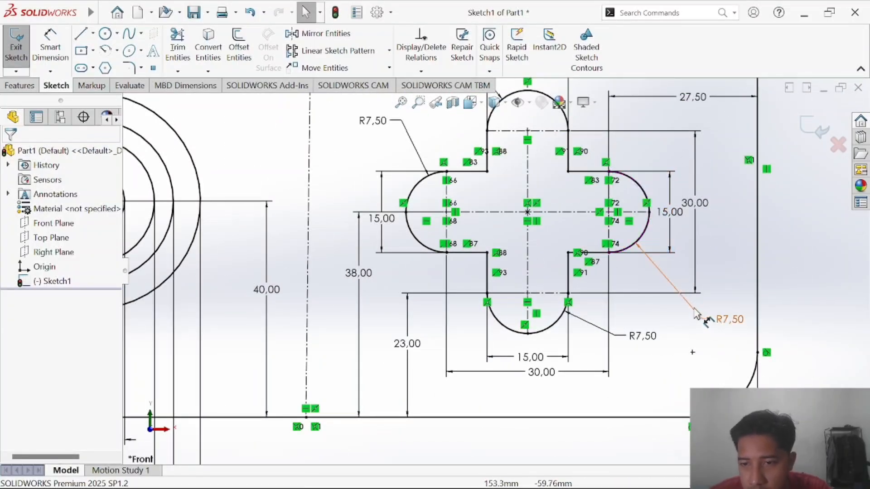
# Try deleting the radius dimension of the cross-shaped cutout's right arc, and undo the deletion.
pyautogui.click(727, 320)
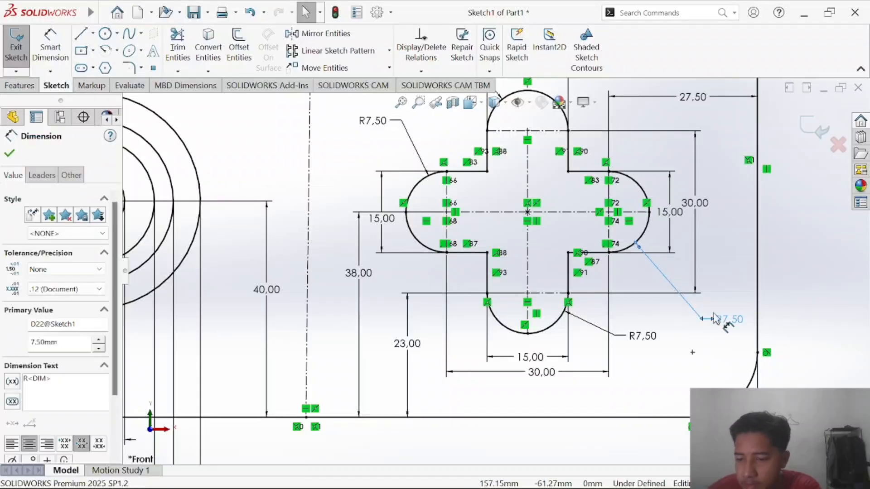
pyautogui.press('Delete')
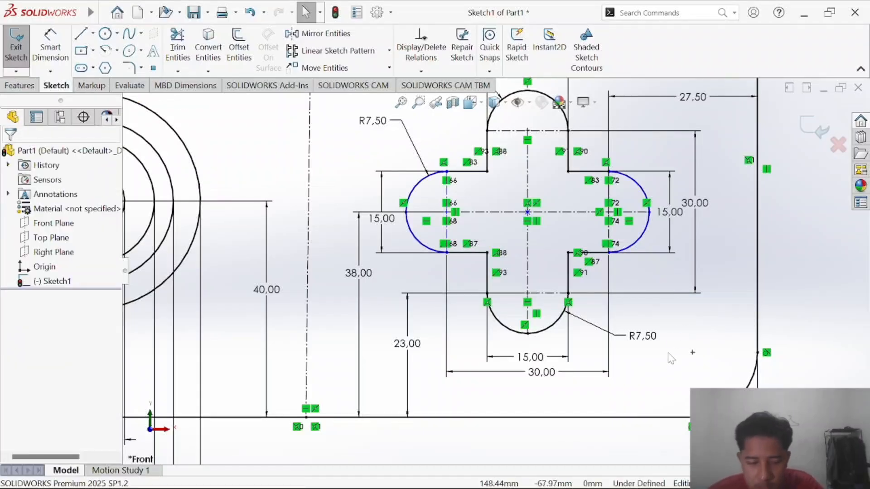
pyautogui.hotkey('ctrl', 'z')
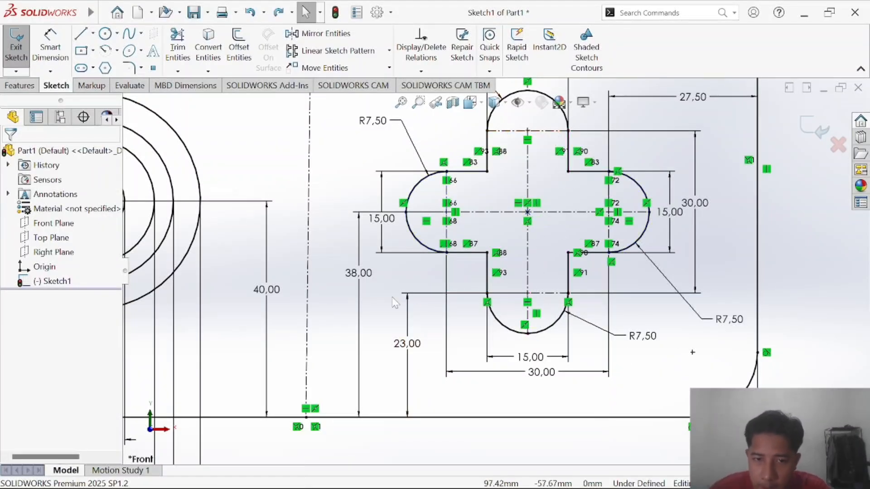
# Check the whole plate sketch and the cross-shaped cutout's corners, arcs and centrelines for missing constraints.
pyautogui.press('f')
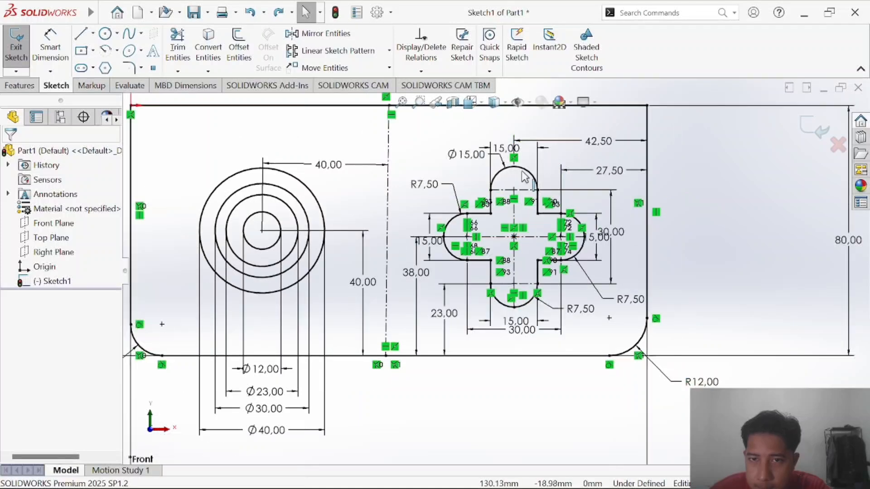
pyautogui.scroll(2, 282, 179)
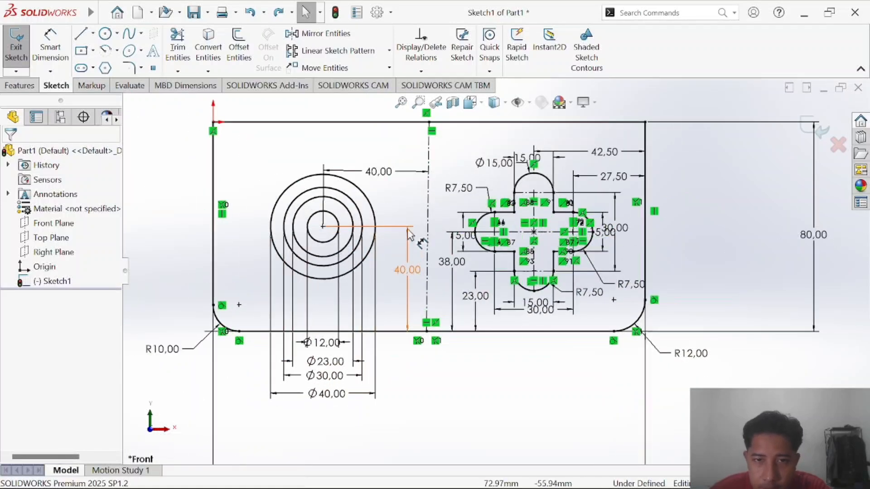
pyautogui.scroll(-3, 406, 319)
pyautogui.scroll(2, 503, 279)
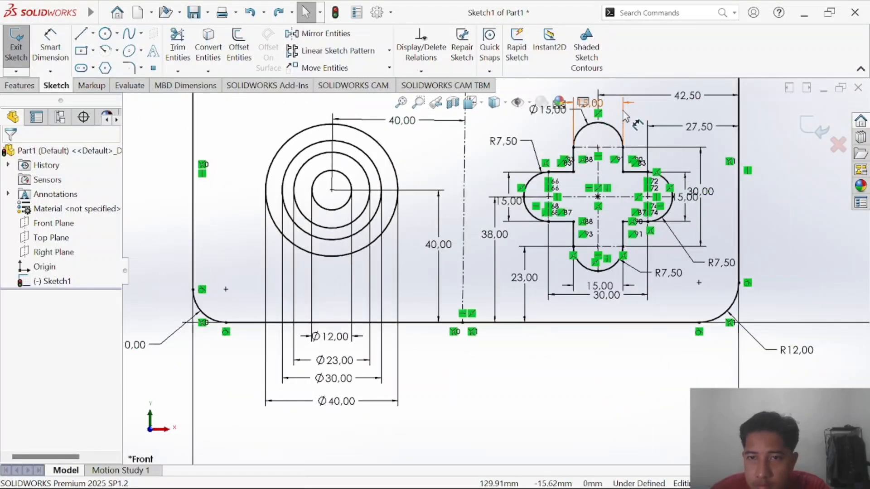
pyautogui.scroll(3, 626, 149)
pyautogui.scroll(-3, 602, 225)
pyautogui.scroll(-3, 580, 326)
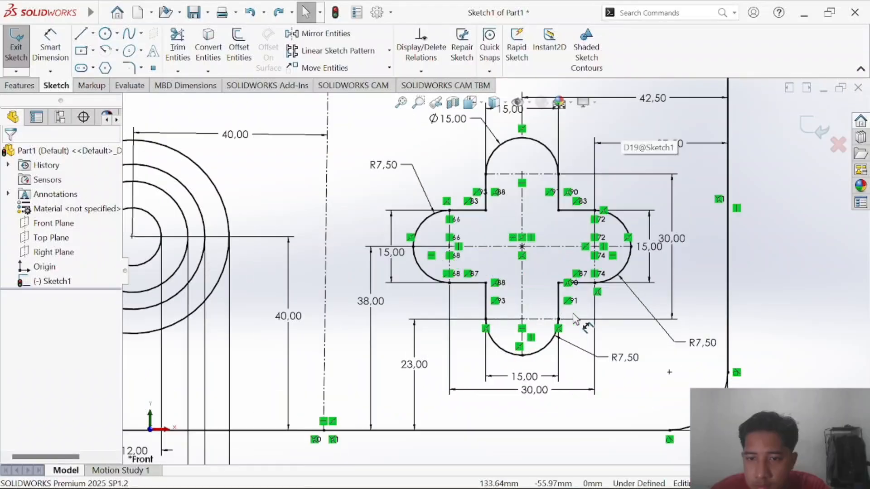
pyautogui.scroll(-3, 627, 254)
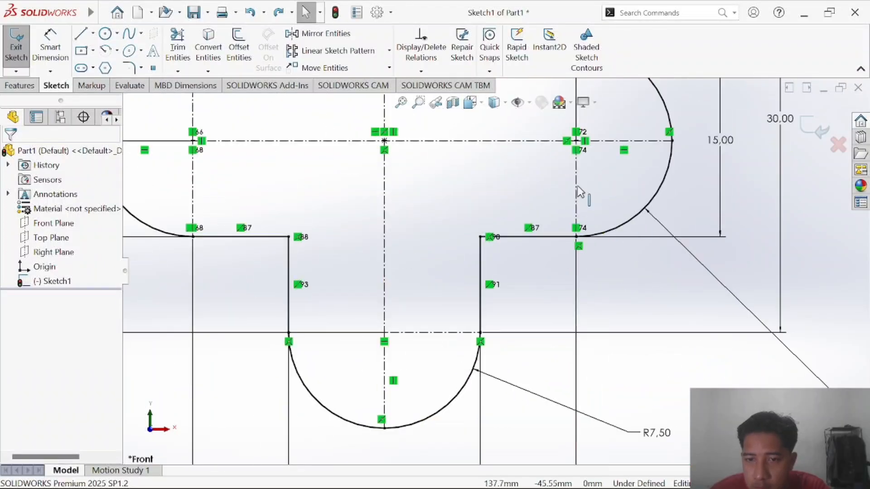
pyautogui.scroll(-2, 486, 191)
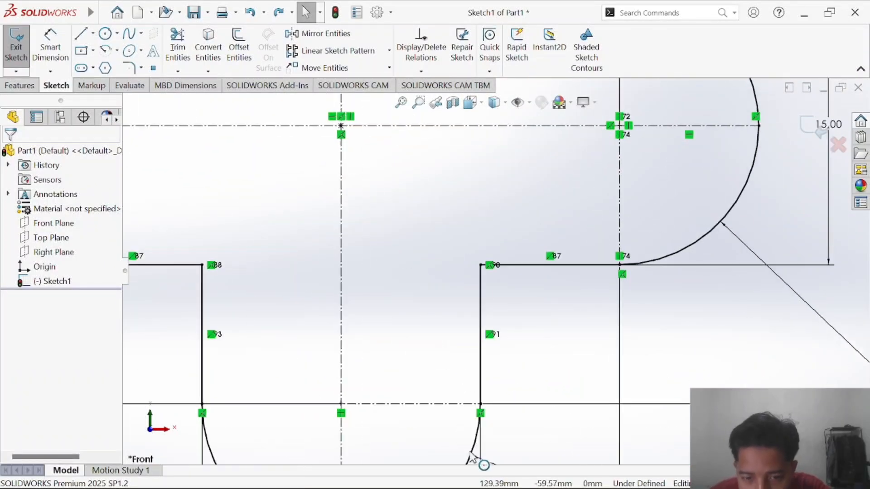
pyautogui.scroll(2, 644, 190)
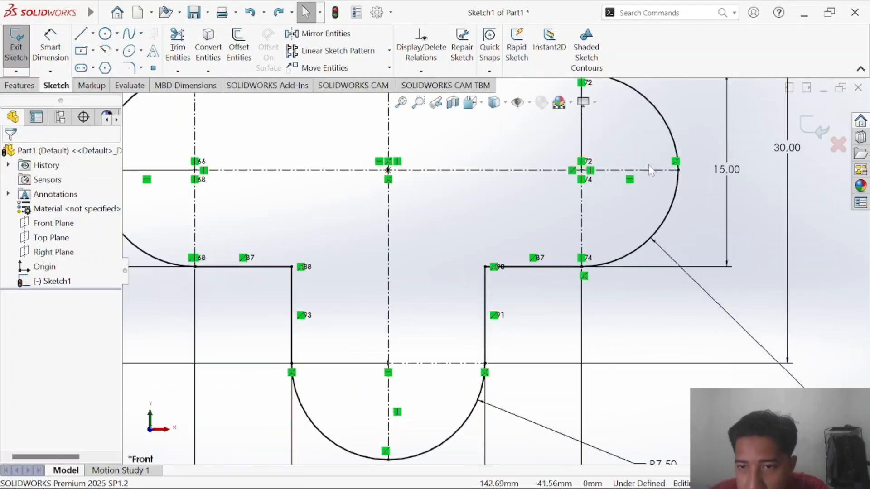
pyautogui.scroll(2, 511, 137)
pyautogui.scroll(-1, 414, 148)
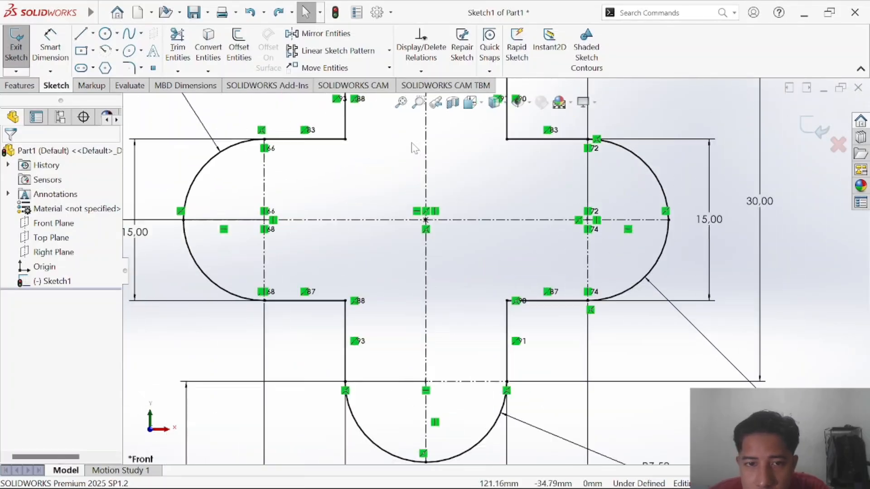
pyautogui.scroll(3, 393, 157)
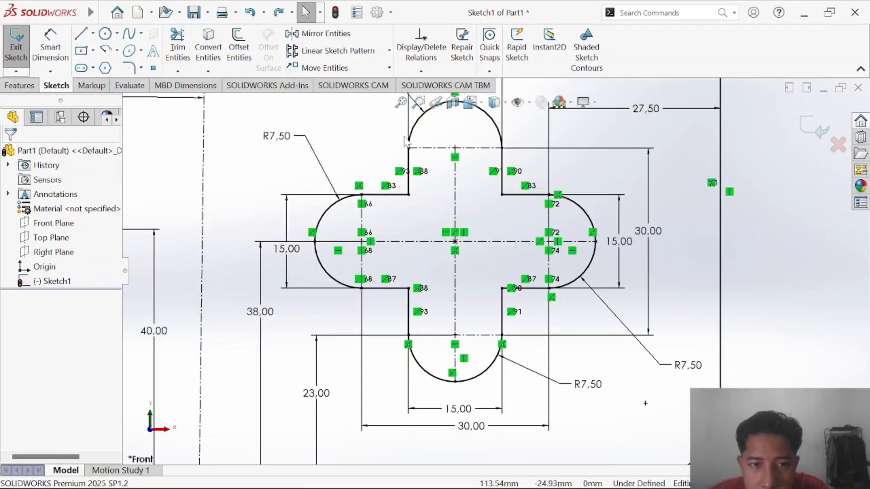
pyautogui.scroll(-3, 472, 176)
pyautogui.scroll(-1, 471, 177)
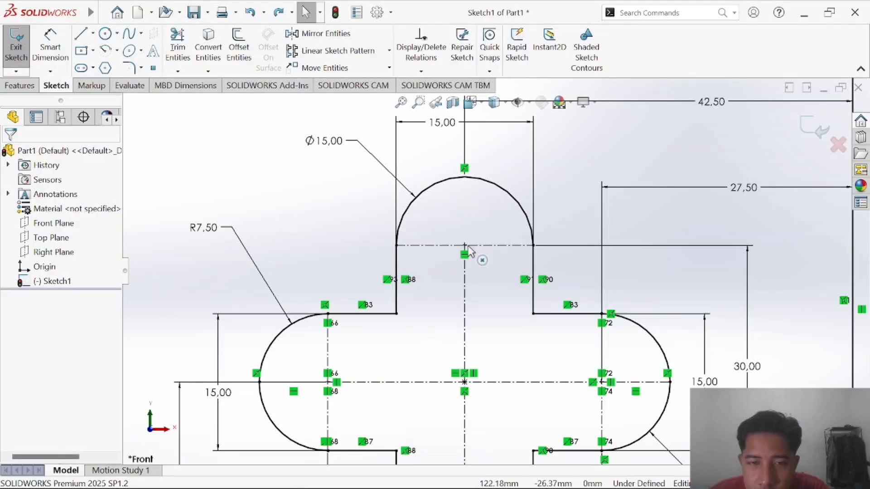
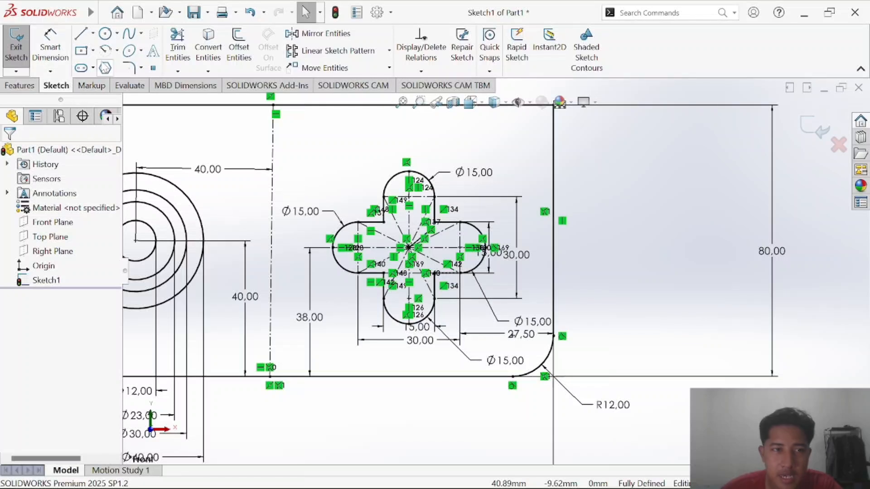
pyautogui.click(92, 69)
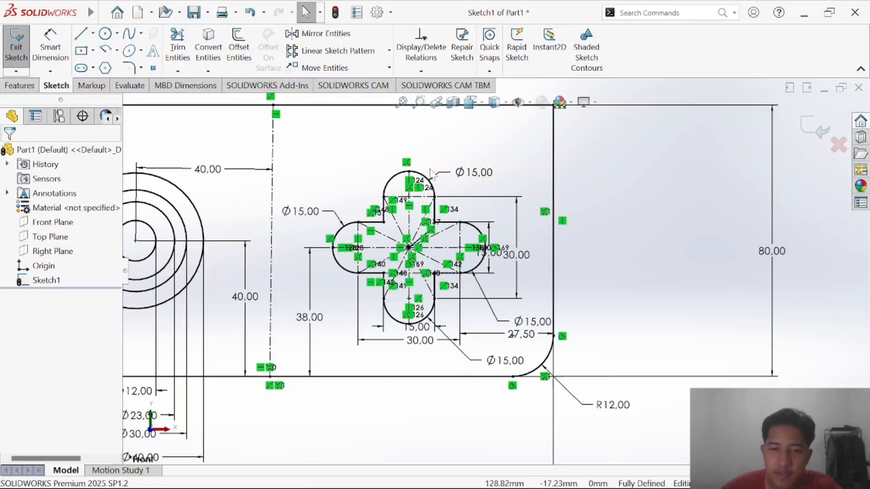
pyautogui.scroll(-4, 361, 241)
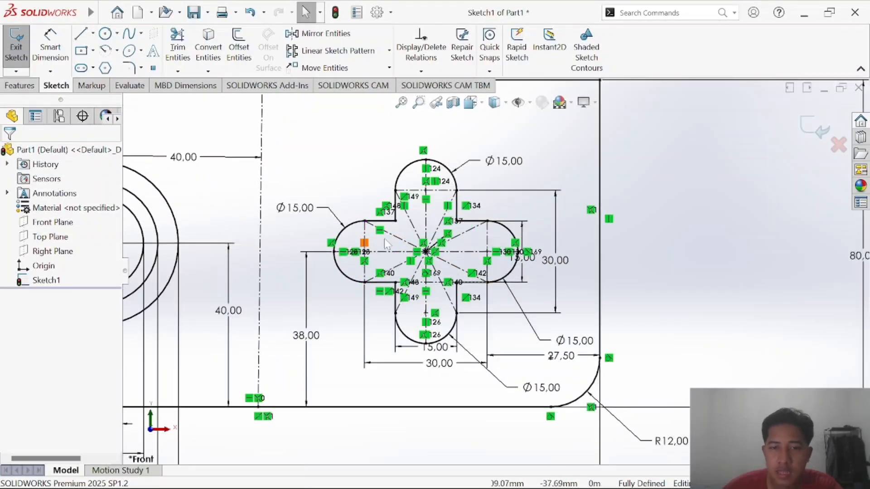
pyautogui.scroll(1, 569, 252)
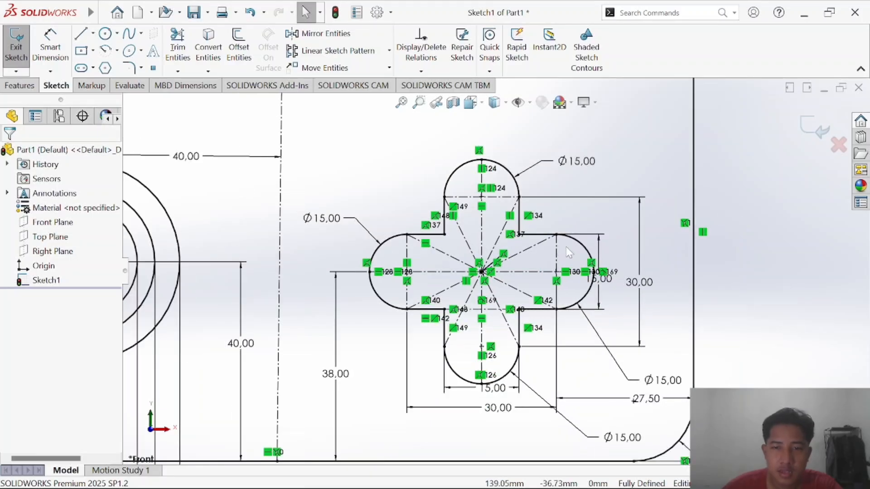
pyautogui.click(93, 51)
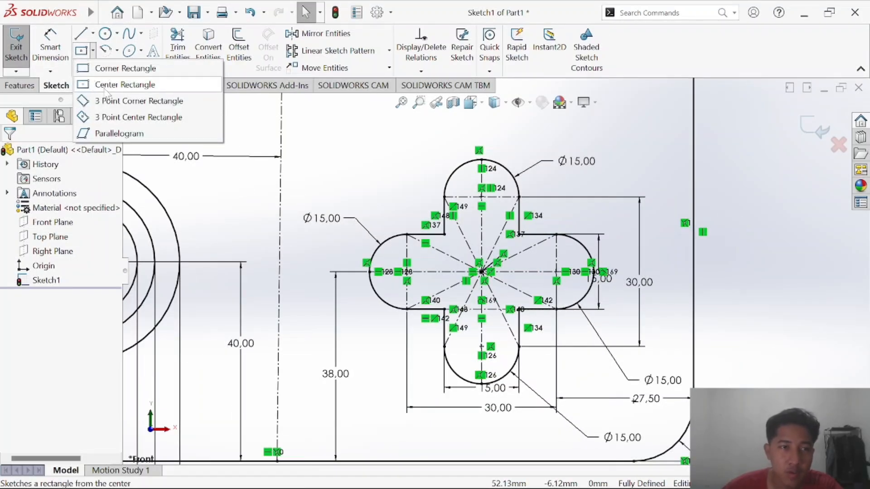
pyautogui.click(313, 155)
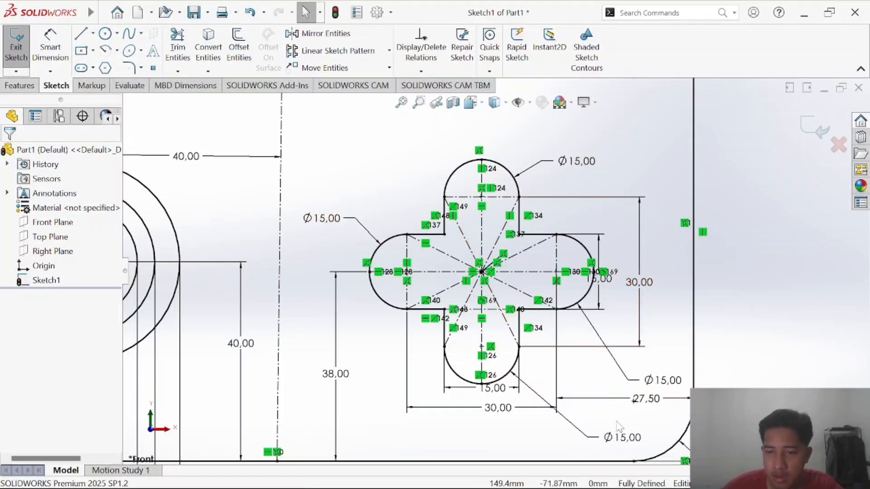
# Move the diameter dimension of the cross-shaped cutout's right arc closer to the arc.
pyautogui.scroll(-2, 615, 359)
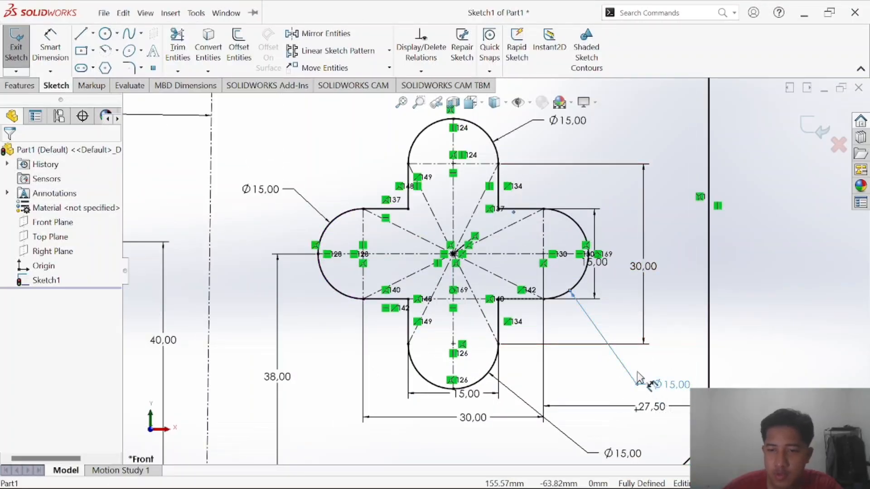
pyautogui.moveTo(639, 377); pyautogui.dragTo(632, 344)
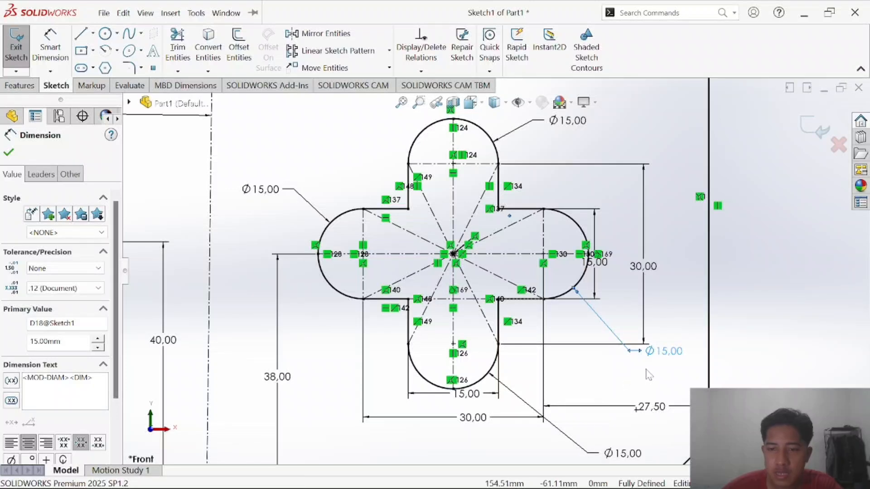
pyautogui.click(607, 377)
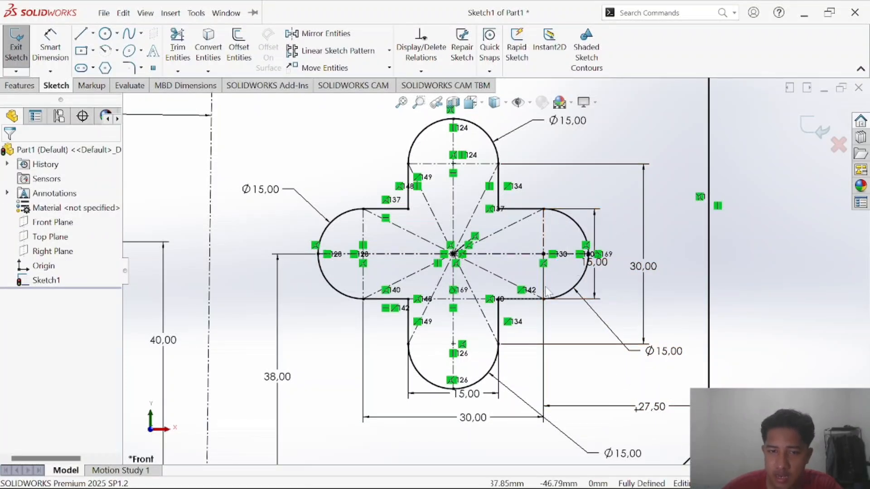
# Add a driven horizontal dimension between the top of the cutout's upper arc and the plate's right vertical edge.
pyautogui.scroll(-2, 576, 358)
pyautogui.scroll(2, 498, 290)
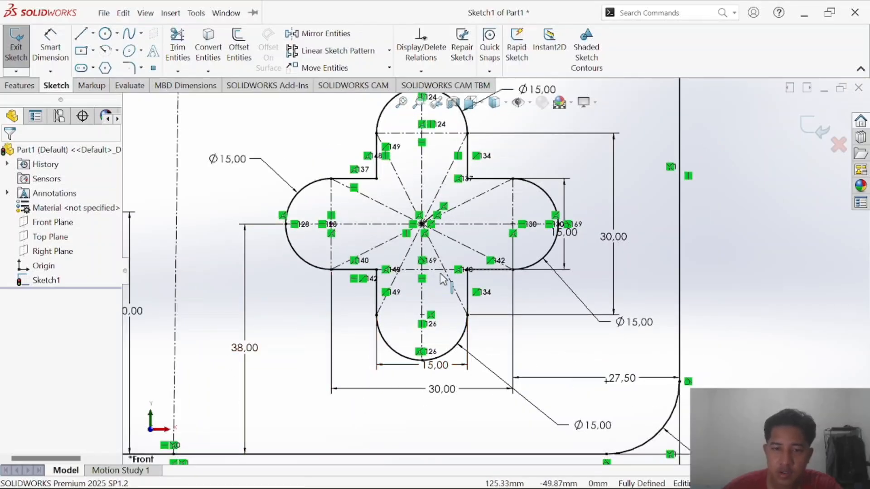
pyautogui.scroll(2, 472, 290)
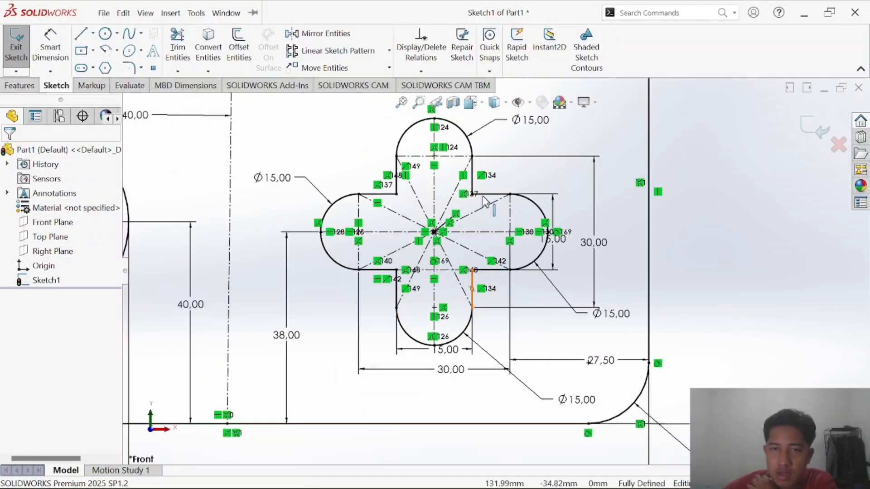
pyautogui.scroll(4, 489, 196)
pyautogui.scroll(-5, 455, 186)
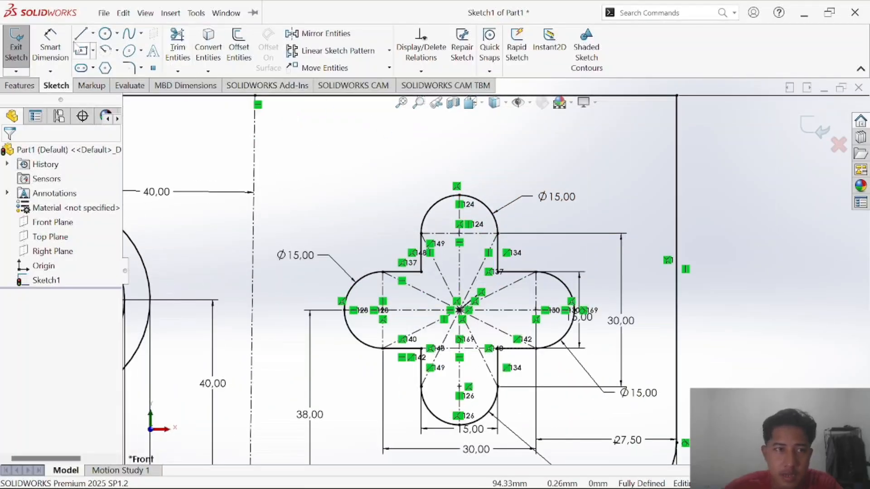
pyautogui.click(50, 45)
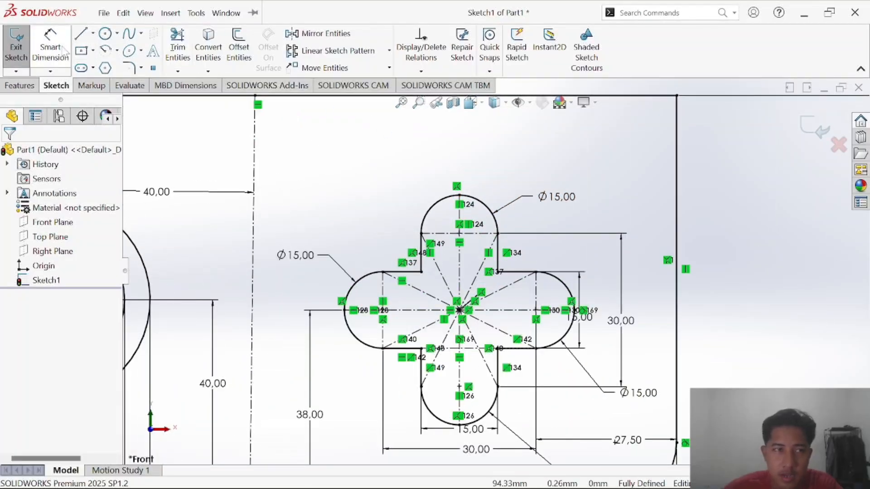
pyautogui.click(460, 196)
pyautogui.click(676, 189)
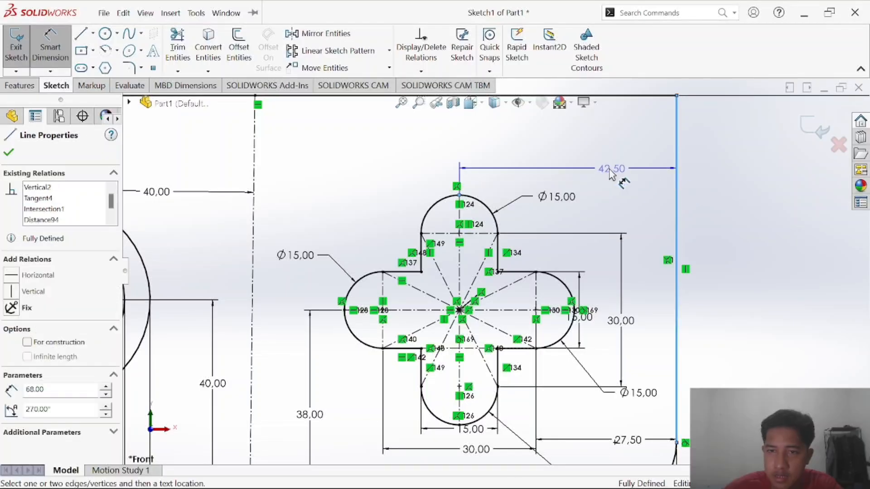
pyautogui.click(603, 179)
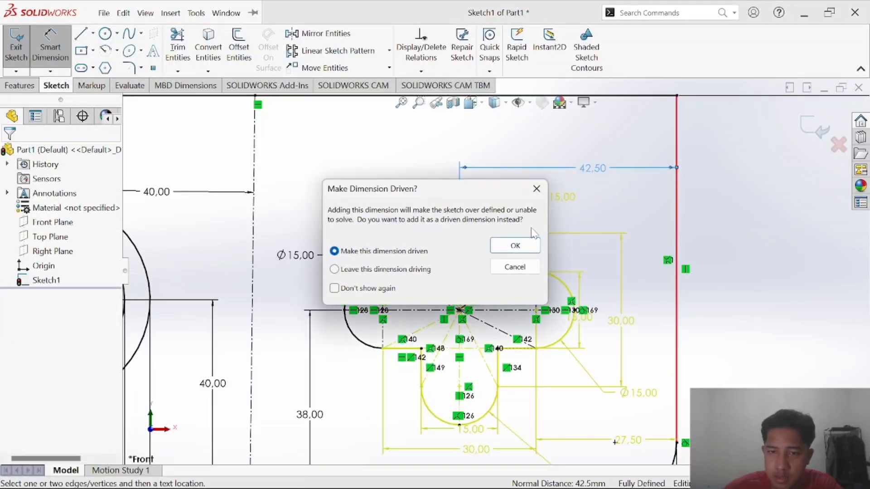
pyautogui.click(516, 245)
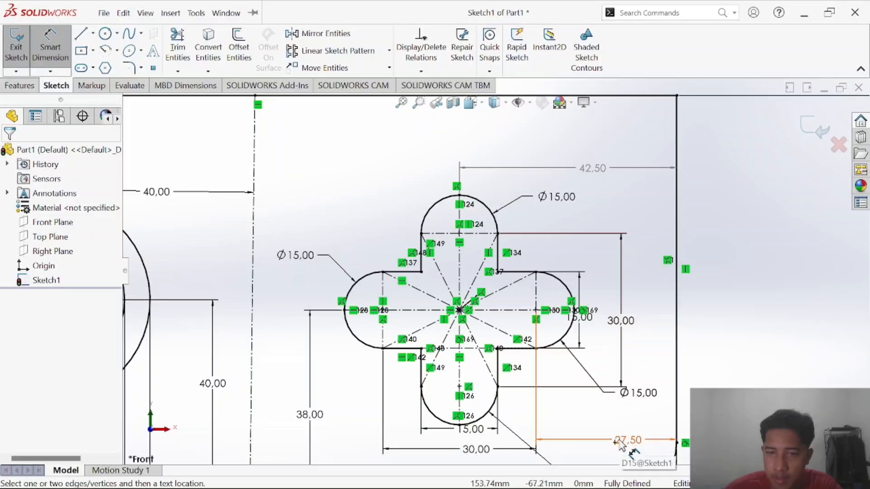
# Try deleting the 27.50 dimension between the cutout's right arm and the plate's right edge, and undo the deletion.
pyautogui.press('Delete')
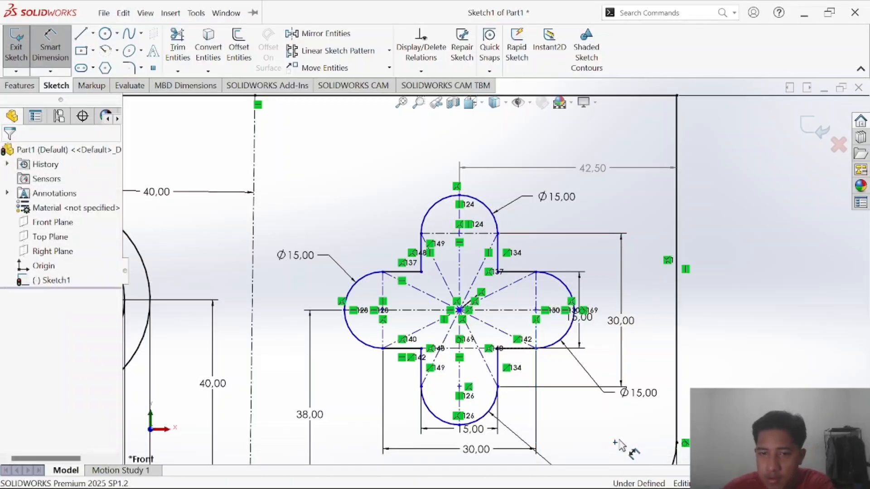
pyautogui.hotkey('ctrl', 'z')
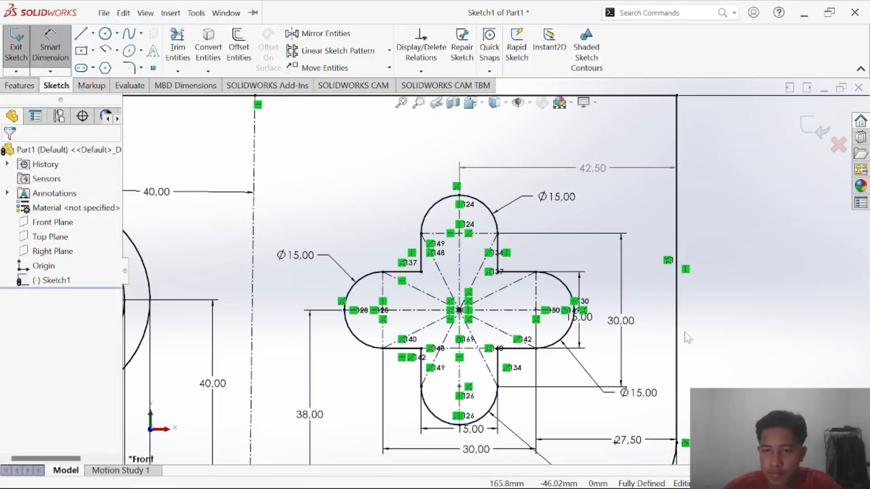
pyautogui.press('Escape')
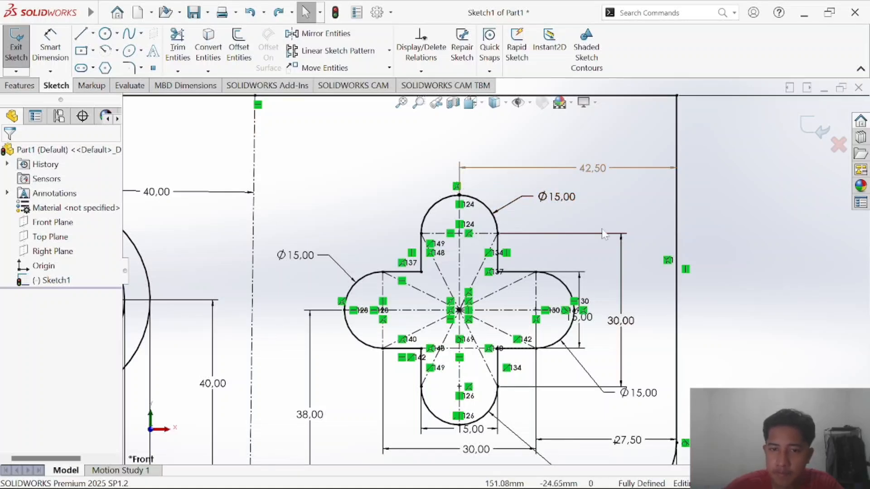
# Compare the cross-shaped cutout's dimensions with the reference drawing in the PDF in Microsoft Edge, and return to SOLIDWORKS.
pyautogui.scroll(-2, 497, 354)
pyautogui.scroll(4, 498, 355)
pyautogui.scroll(-2, 540, 358)
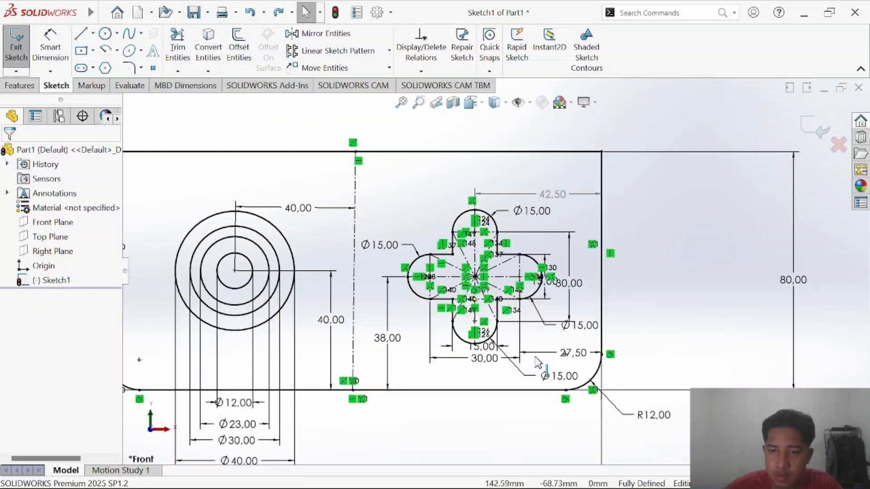
pyautogui.hotkey('alt', 'Tab')
pyautogui.hotkey('alt', 'Tab')
pyautogui.hotkey('alt', 'Tab')
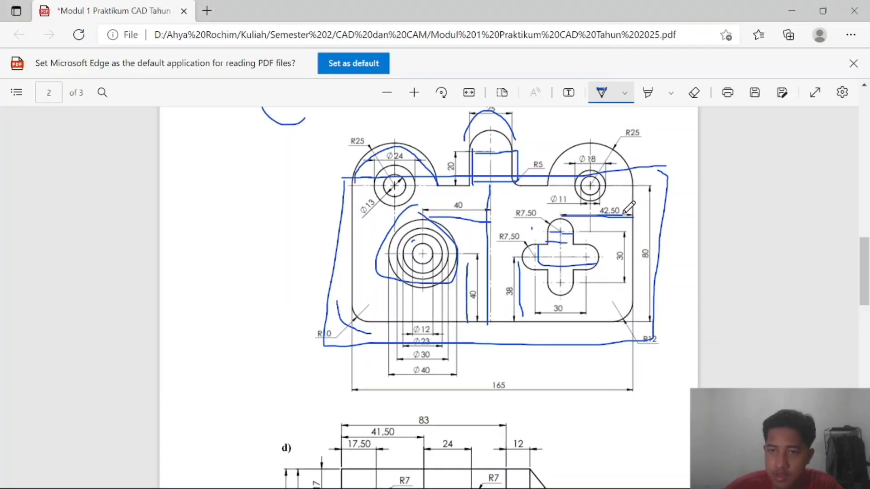
pyautogui.hotkey('alt', 'Tab')
pyautogui.scroll(4, 498, 270)
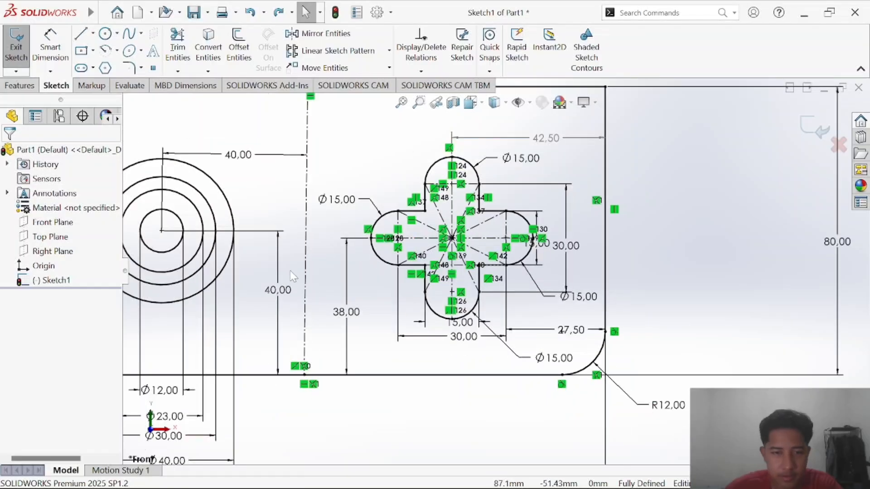
# Switch to the PDF drawing in Microsoft Edge, trace the two R25 lobes and the central rounded tab in pen, and return to SOLIDWORKS.
pyautogui.hotkey('alt', 'Tab')
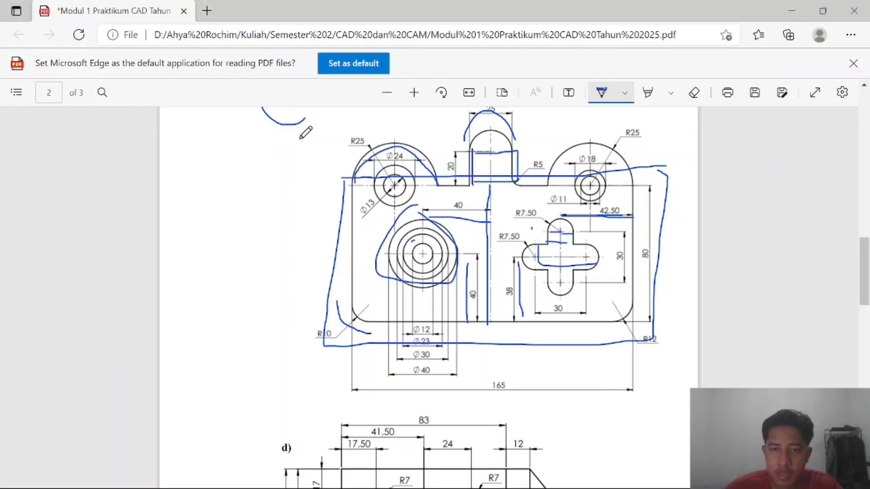
pyautogui.moveTo(351, 150); pyautogui.dragTo(336, 197)
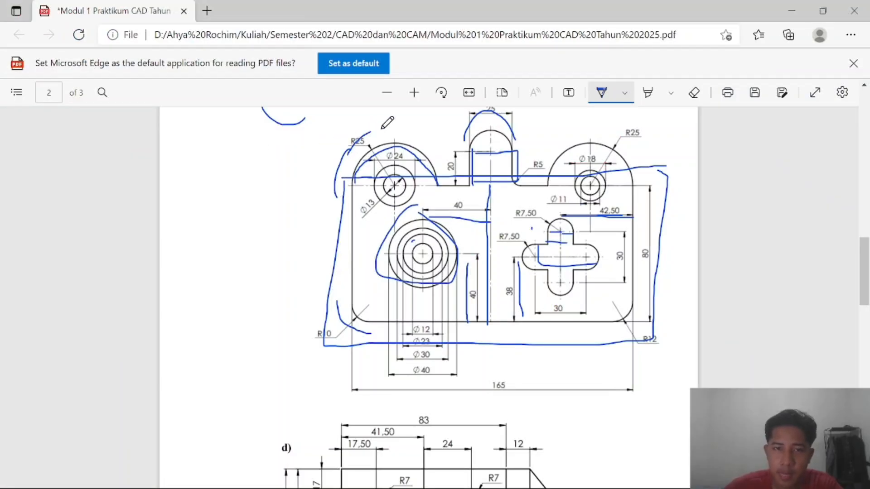
pyautogui.moveTo(382, 128)
pyautogui.mouseDown()
pyautogui.moveTo(438, 166)
pyautogui.moveTo(438, 179)
pyautogui.moveTo(527, 169)
pyautogui.moveTo(529, 185)
pyautogui.moveTo(559, 129)
pyautogui.mouseUp()
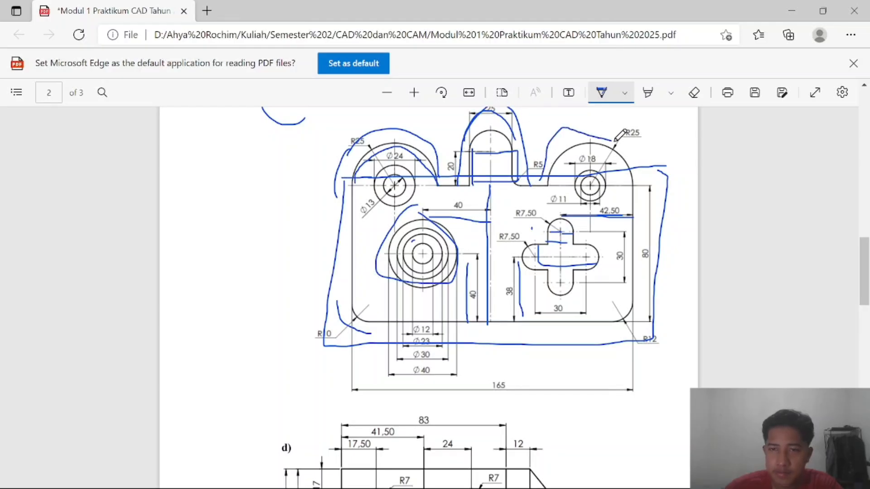
pyautogui.hotkey('alt', 'Tab')
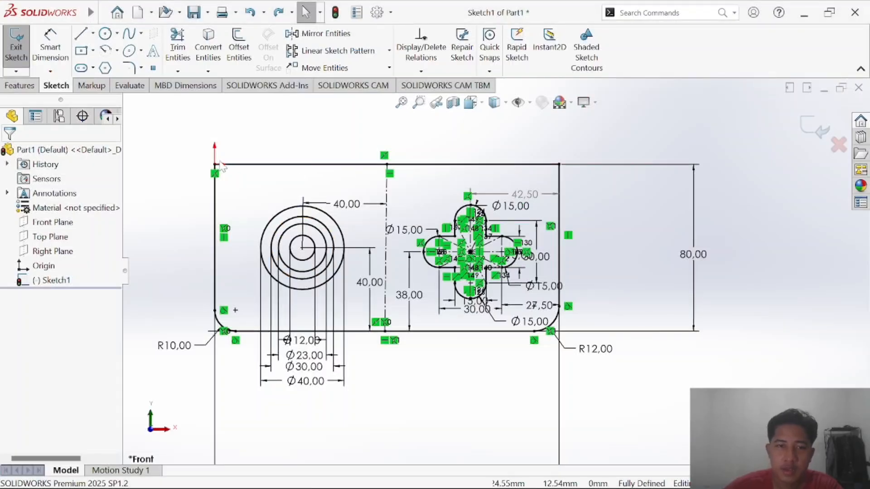
# Sketch a circle about 30 mm in diameter centred on the plate's top edge near its upper-left corner.
pyautogui.scroll(2, 252, 208)
pyautogui.scroll(-3, 301, 169)
pyautogui.scroll(1, 492, 235)
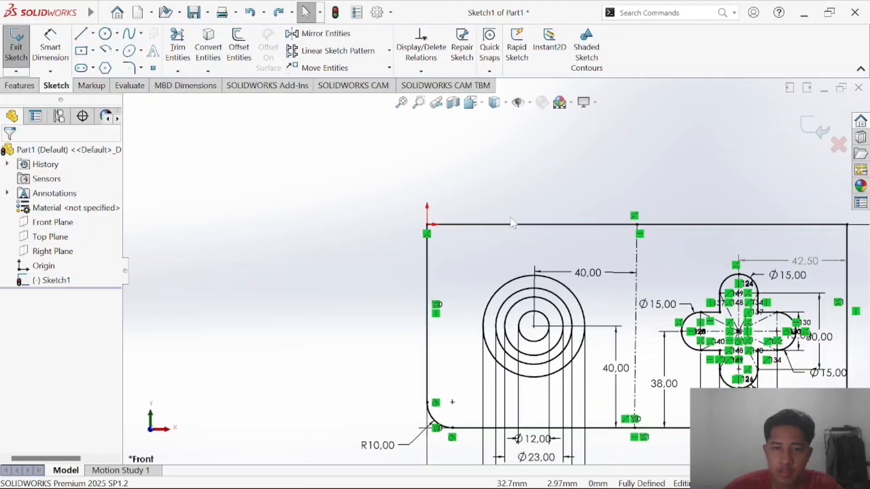
pyautogui.hotkey('alt', 'Tab')
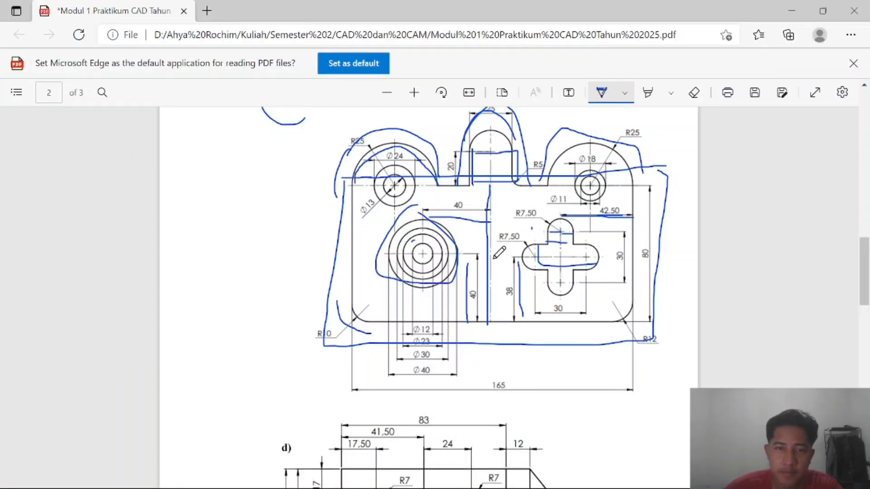
pyautogui.hotkey('alt', 'Tab')
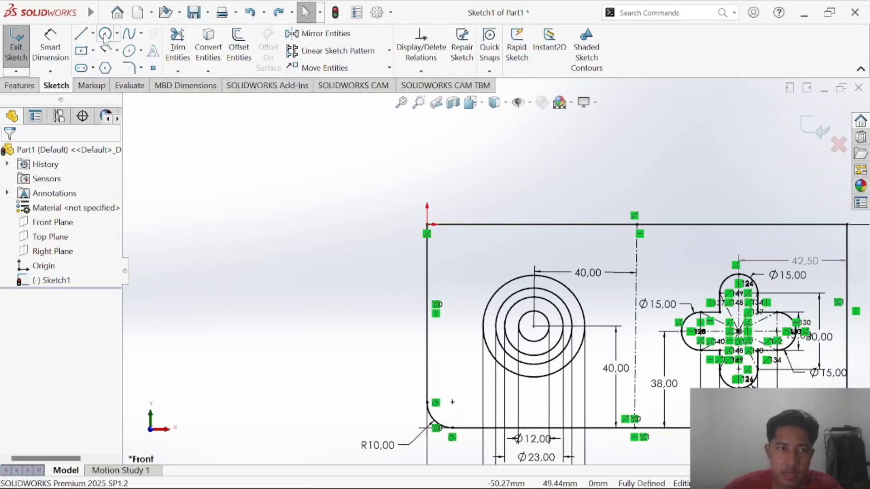
pyautogui.click(105, 35)
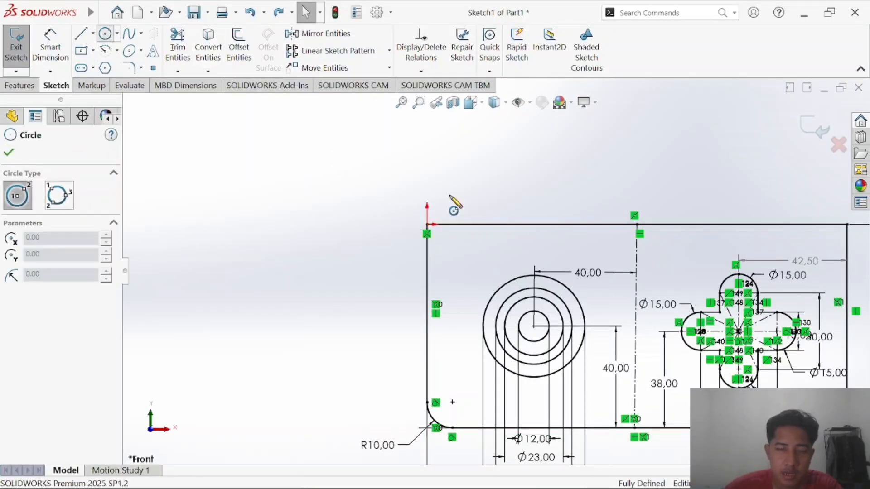
pyautogui.click(488, 224)
pyautogui.click(503, 262)
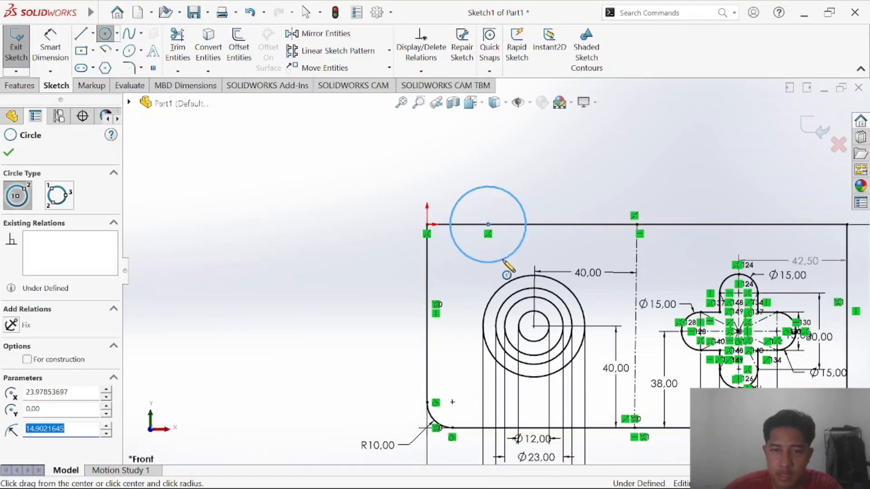
# Check the upper-left lobe in the PDF drawing and dimension the new circle's diameter as 24 mm.
pyautogui.click(60, 46)
pyautogui.hotkey('alt', 'Tab')
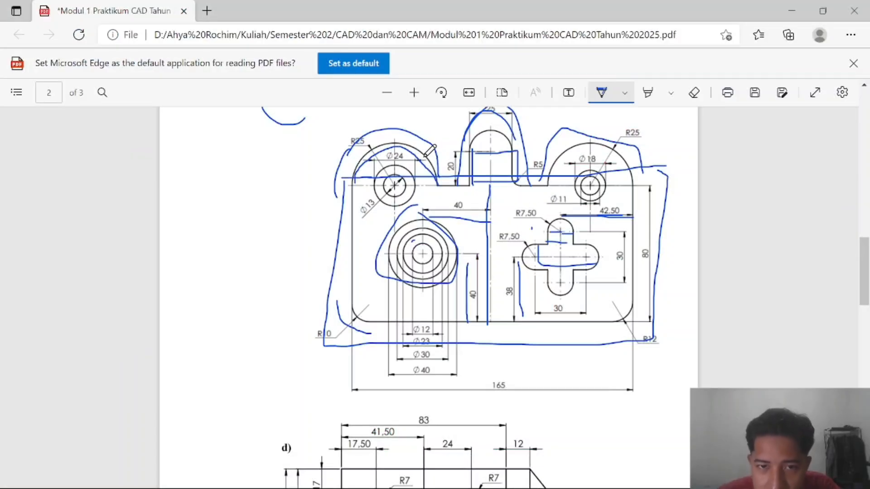
pyautogui.hotkey('alt', 'Tab')
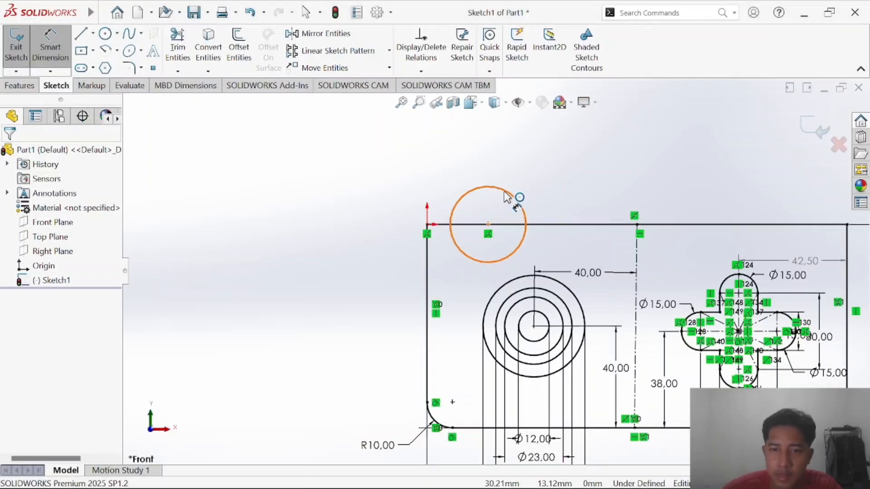
pyautogui.click(511, 196)
pyautogui.click(589, 150)
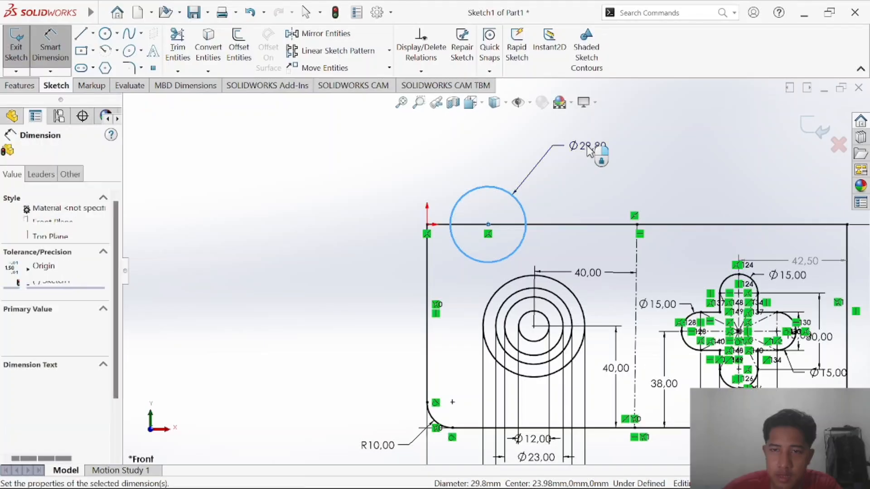
pyautogui.write('24')
pyautogui.press('Return')
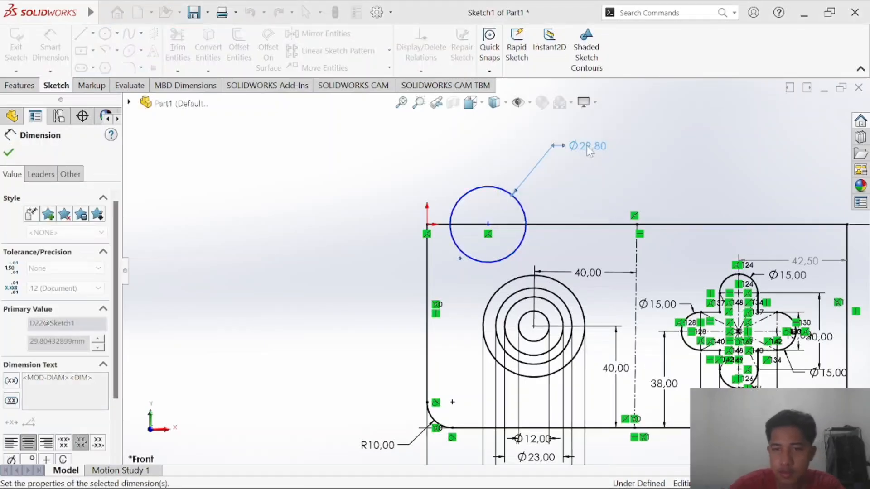
# Recheck the upper-left R25 arc in the PDF drawing and set the new circle's diameter to 50 mm.
pyautogui.hotkey('alt', 'Tab')
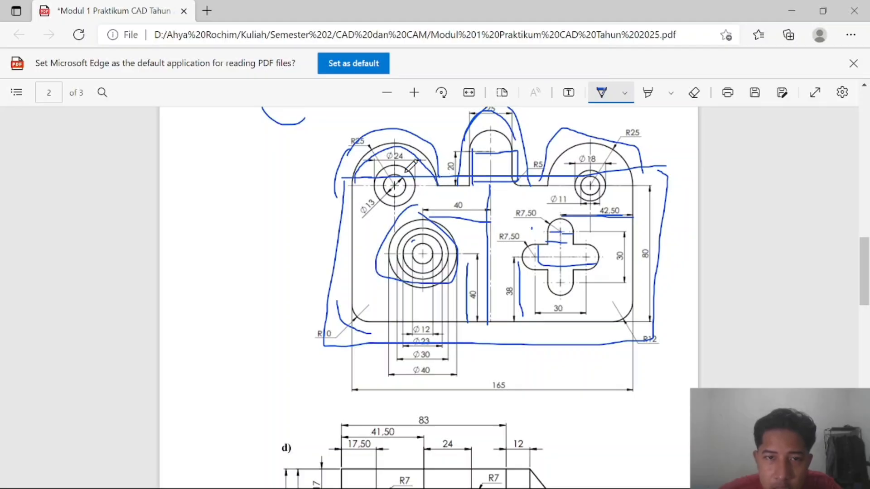
pyautogui.hotkey('alt', 'Tab')
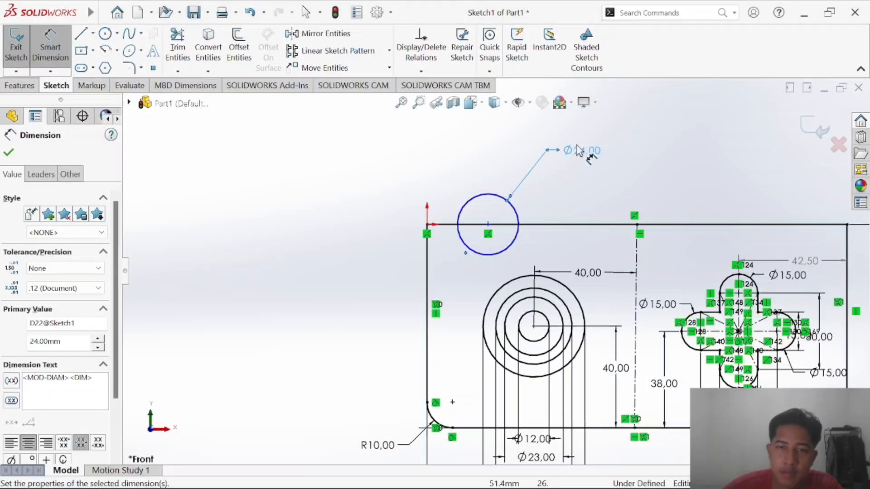
pyautogui.doubleClick(597, 152)
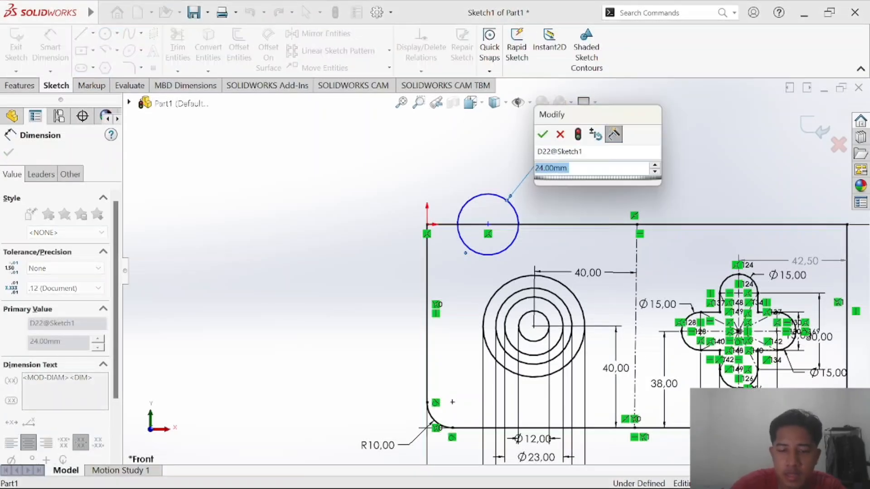
pyautogui.write('50')
pyautogui.press('Return')
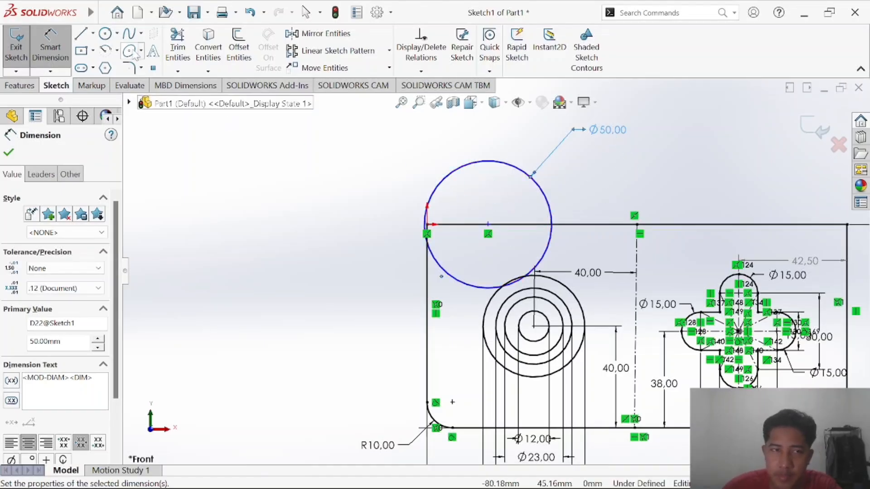
pyautogui.press('Escape')
pyautogui.scroll(3, 473, 203)
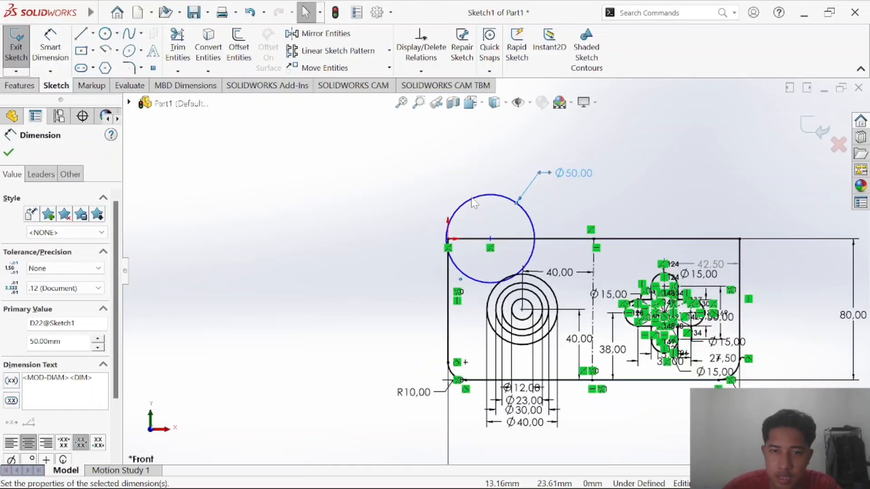
pyautogui.scroll(-6, 474, 203)
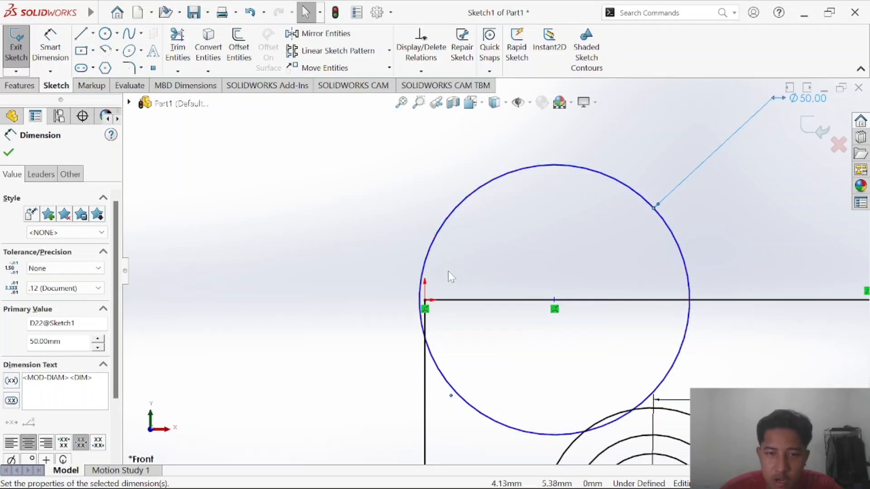
pyautogui.scroll(-3, 447, 271)
pyautogui.click(405, 267)
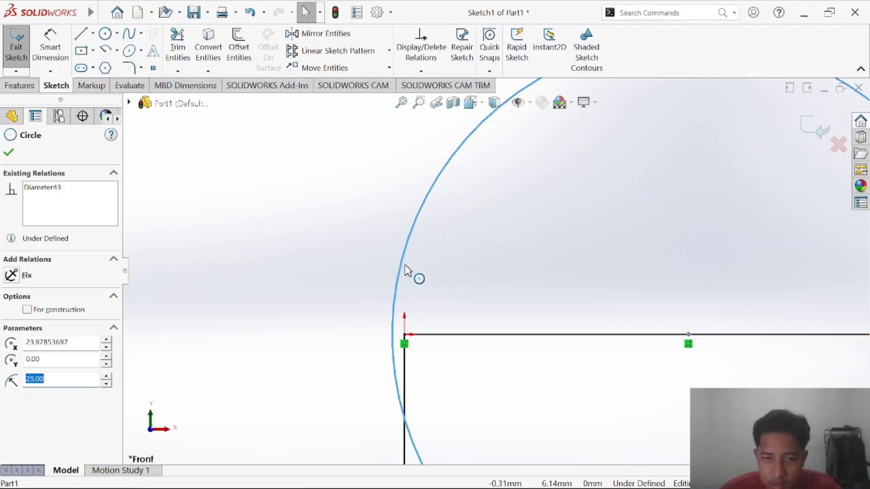
pyautogui.keyDown('ctrl'); pyautogui.click(405, 338); pyautogui.keyUp('ctrl')
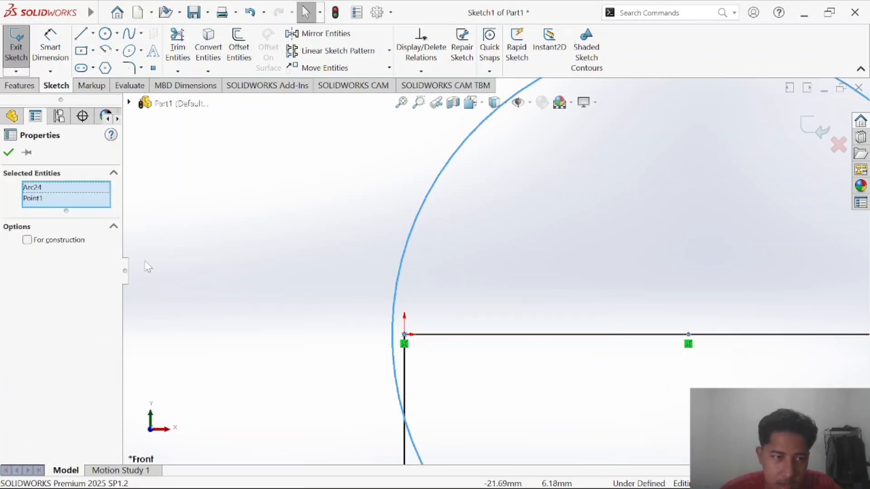
pyautogui.press('Escape')
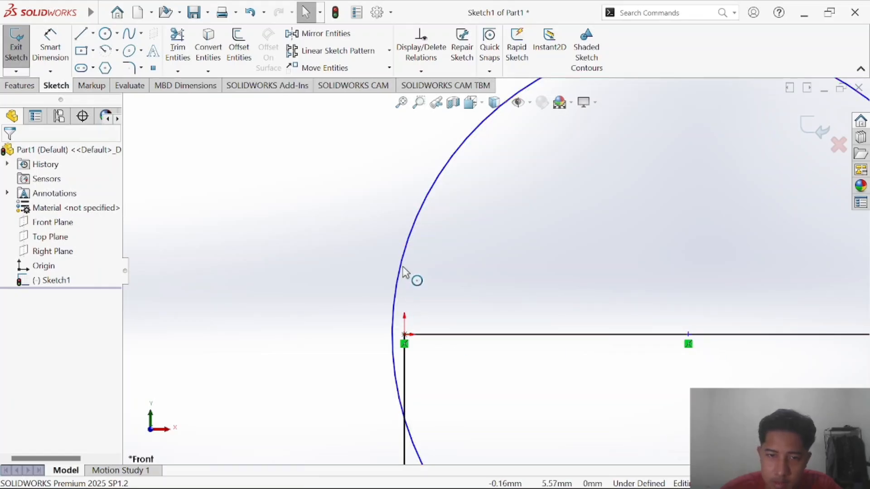
# Move the 50 mm circle outside the plate's upper-left corner and make its edge coincident with the origin.
pyautogui.scroll(5, 405, 272)
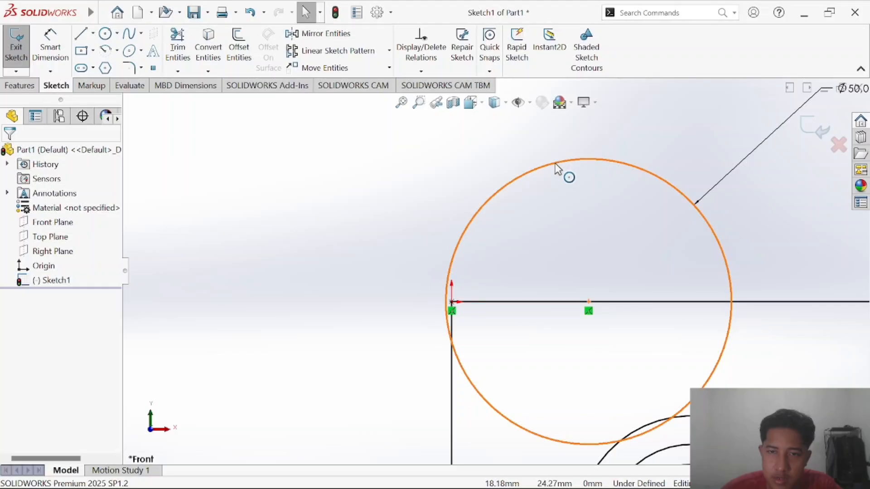
pyautogui.click(556, 164)
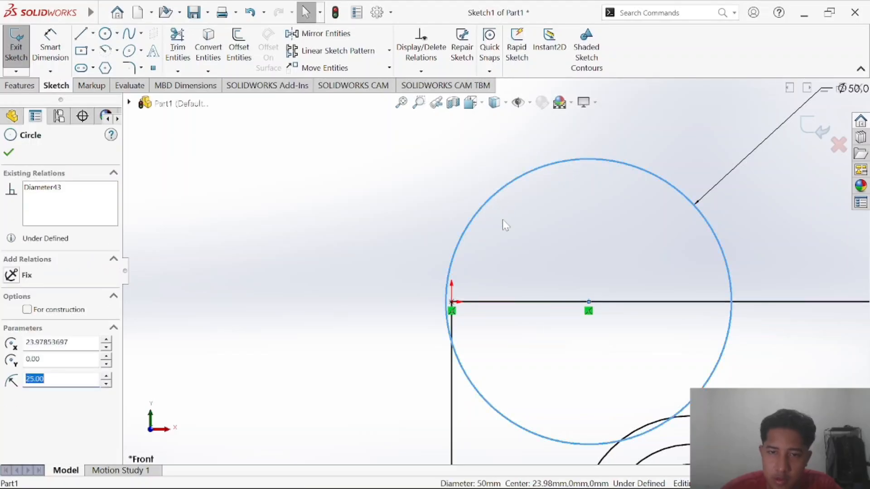
pyautogui.moveTo(589, 302); pyautogui.dragTo(258, 211)
pyautogui.click(438, 239)
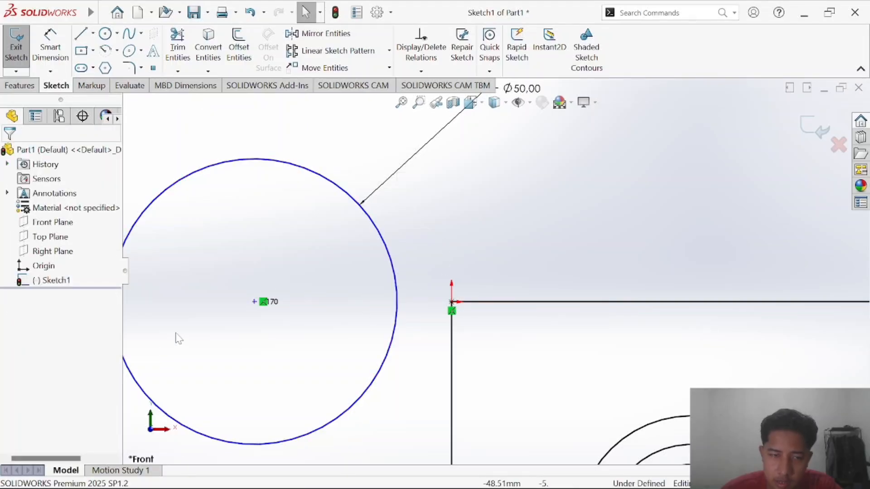
pyautogui.click(171, 206)
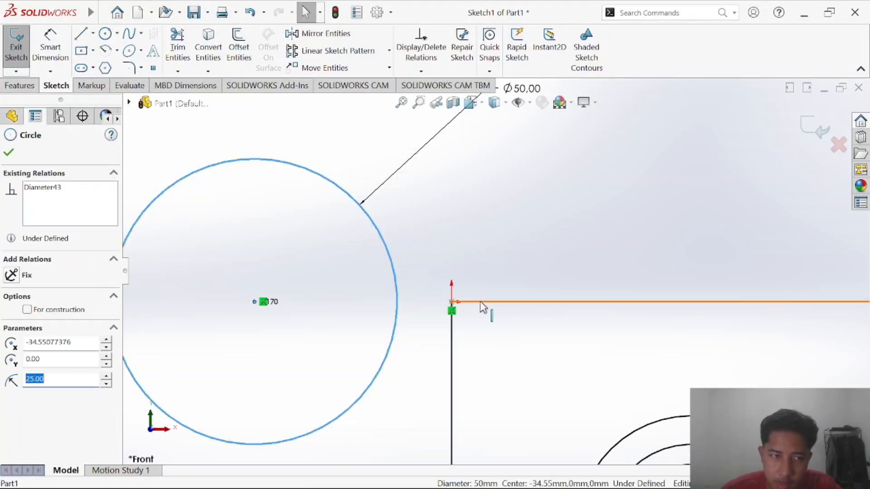
pyautogui.keyDown('ctrl'); pyautogui.click(452, 302); pyautogui.keyUp('ctrl')
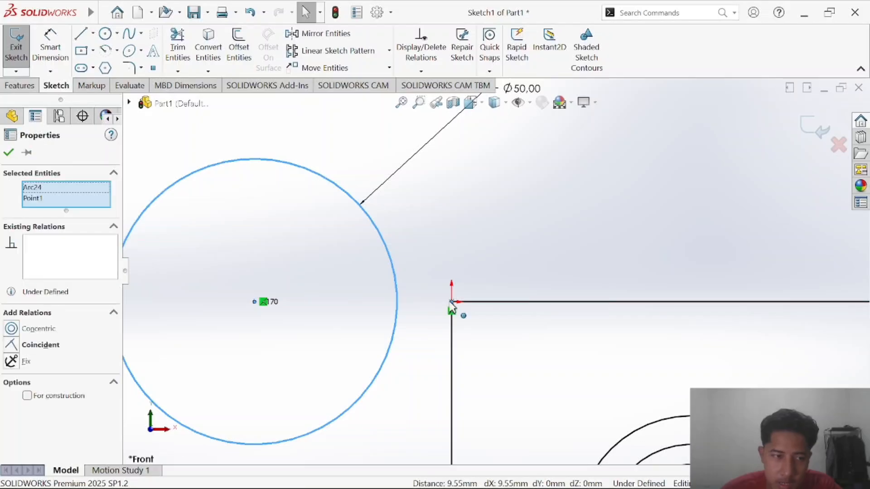
pyautogui.click(8, 349)
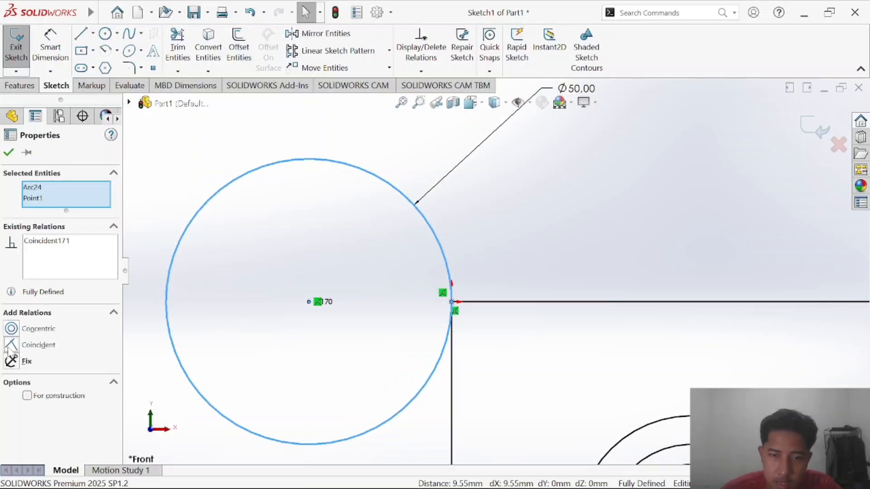
pyautogui.click(221, 336)
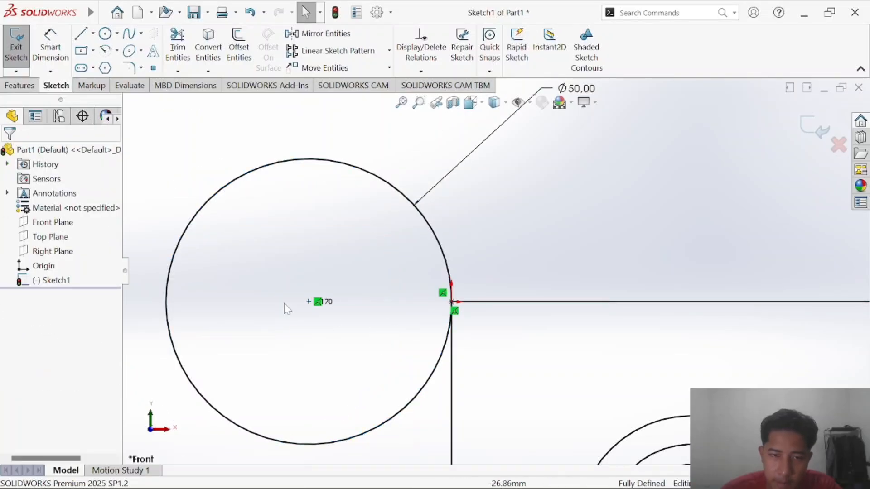
# Try to mirror the 50 mm circle about the plate's top edge.
pyautogui.click(168, 303)
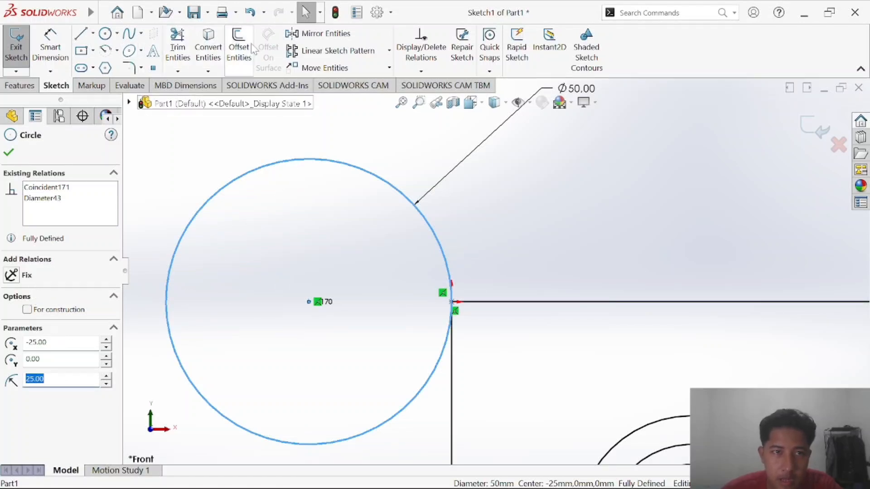
pyautogui.click(325, 34)
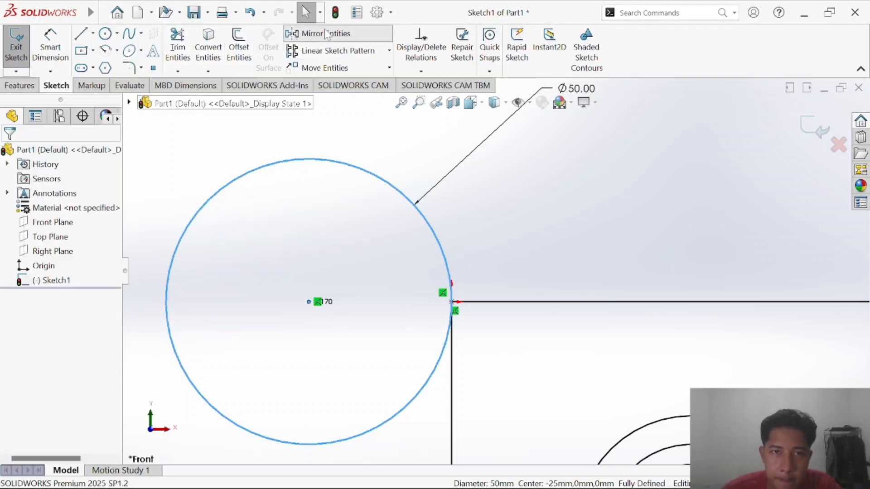
pyautogui.click(452, 302)
pyautogui.rightClick(454, 307)
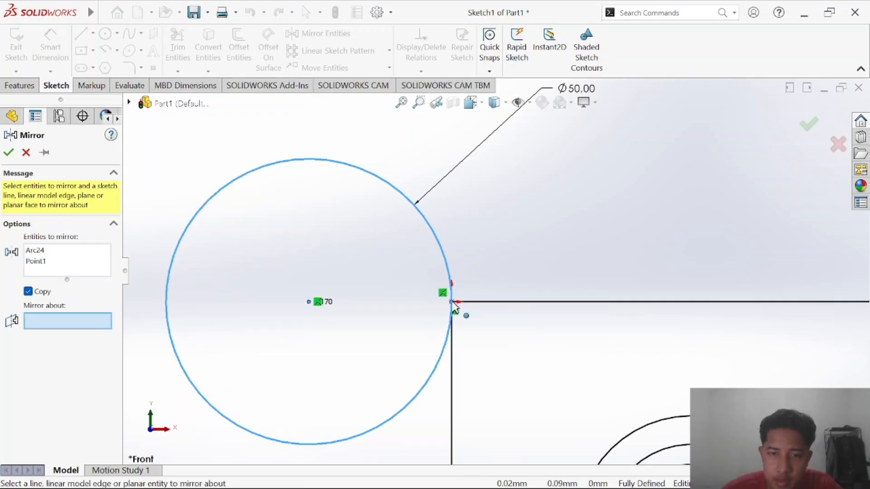
pyautogui.click(454, 306)
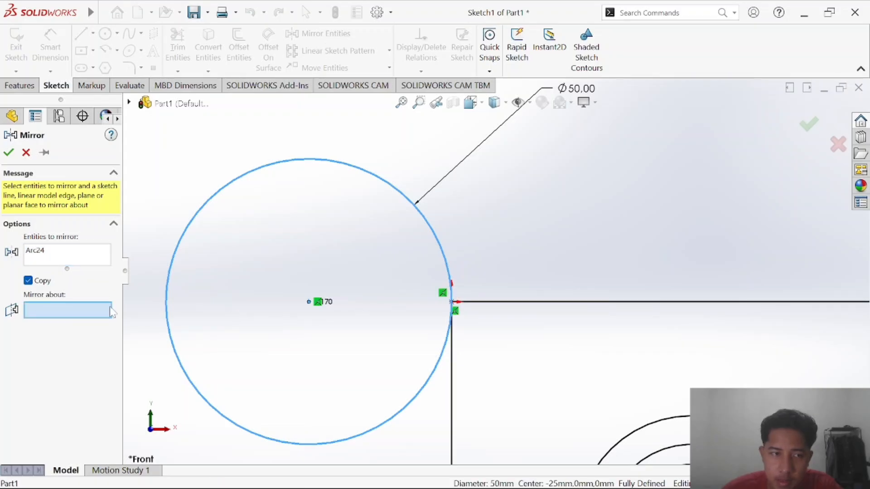
pyautogui.click(51, 257)
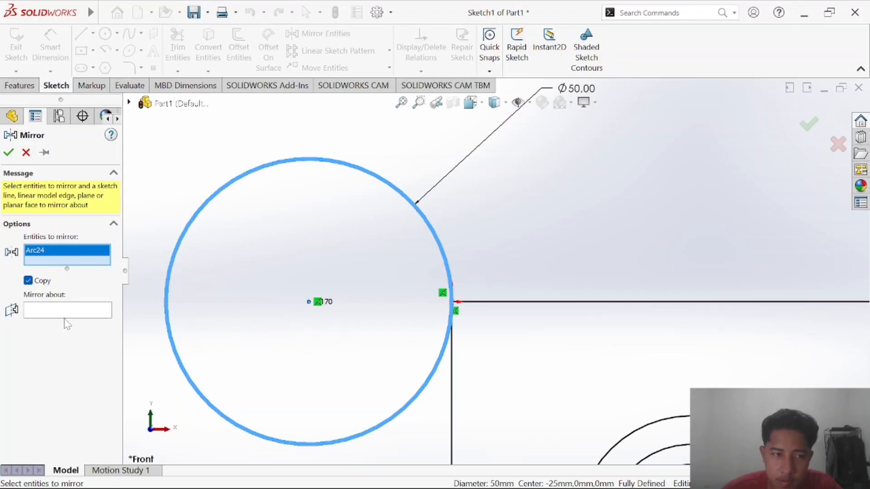
pyautogui.click(429, 382)
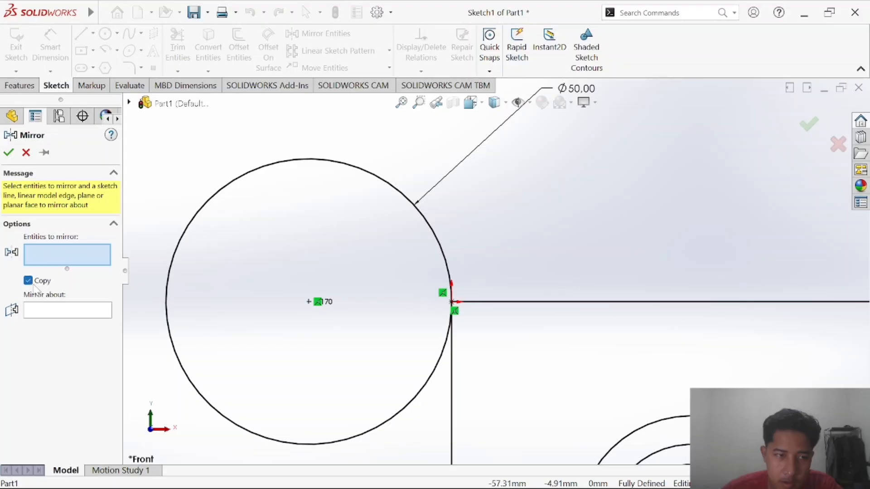
pyautogui.click(403, 413)
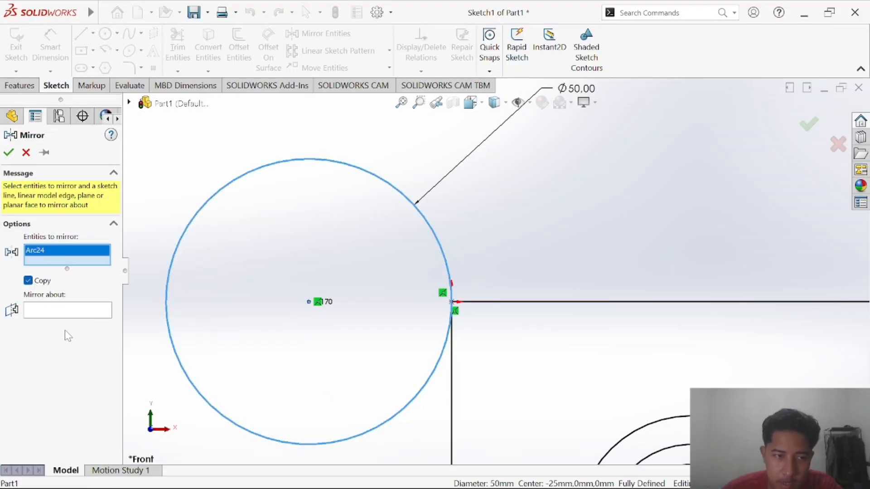
pyautogui.click(64, 311)
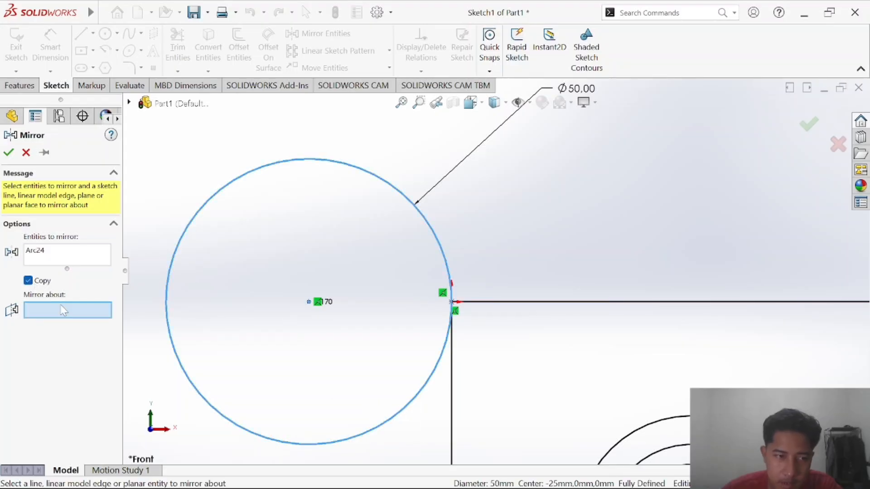
pyautogui.click(473, 304)
pyautogui.rightClick(475, 309)
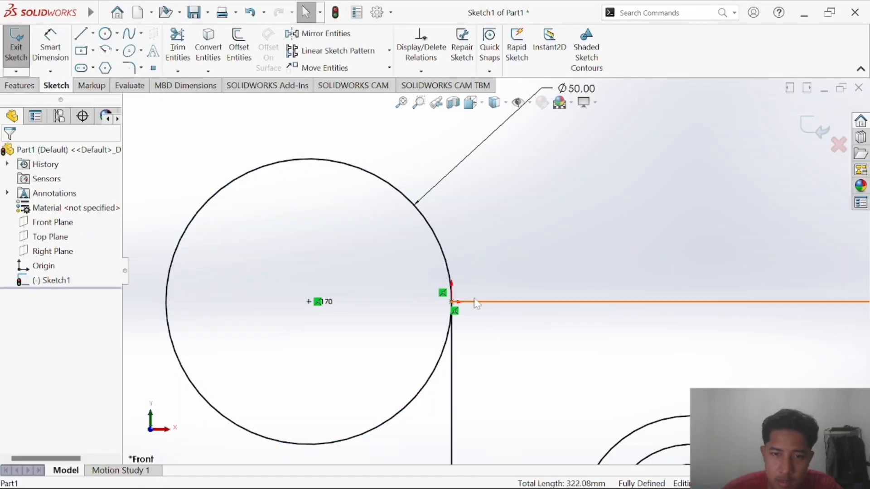
# Undo the circle's mirroring and clear the selection.
pyautogui.press('f')
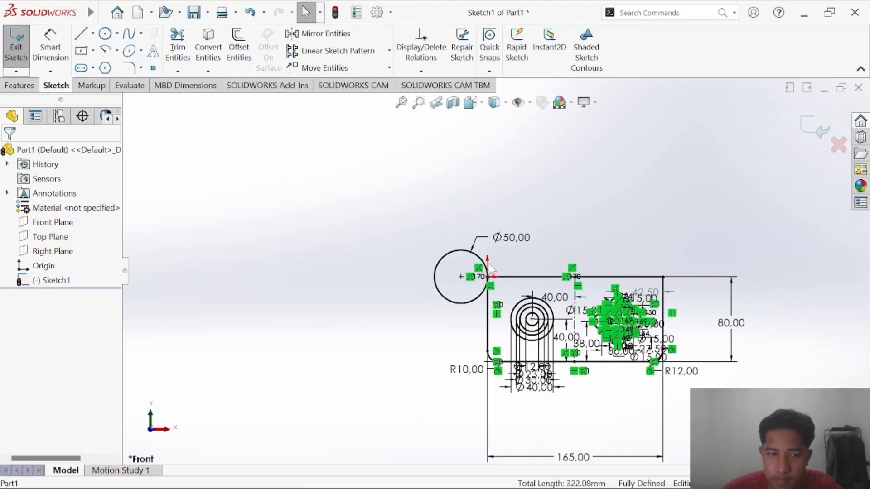
pyautogui.scroll(3, 489, 265)
pyautogui.hotkey('ctrl', 'z')
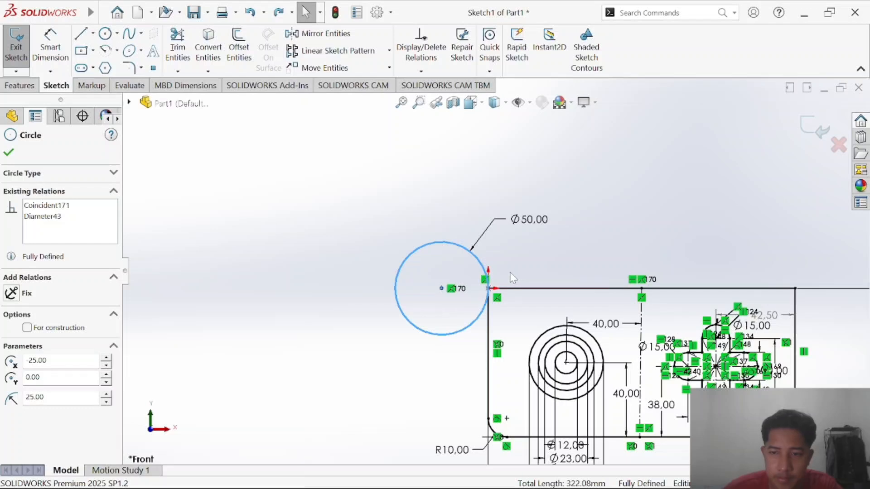
pyautogui.click(521, 261)
# Delete the 50 mm circle beside the plate's upper-left corner.
pyautogui.scroll(4, 510, 264)
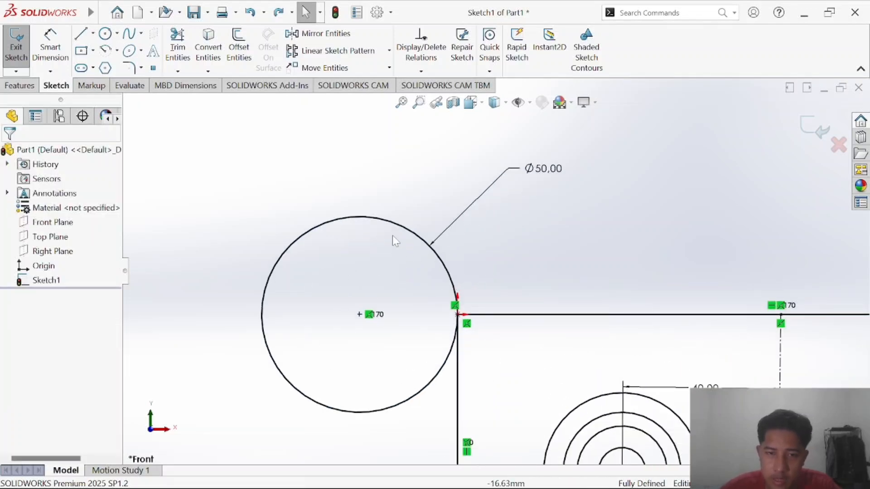
pyautogui.click(394, 228)
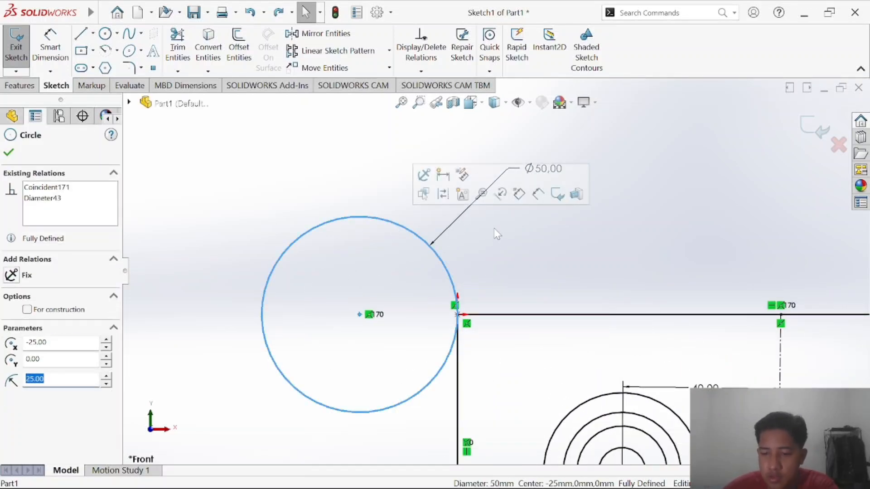
pyautogui.press('Delete')
pyautogui.click(359, 253)
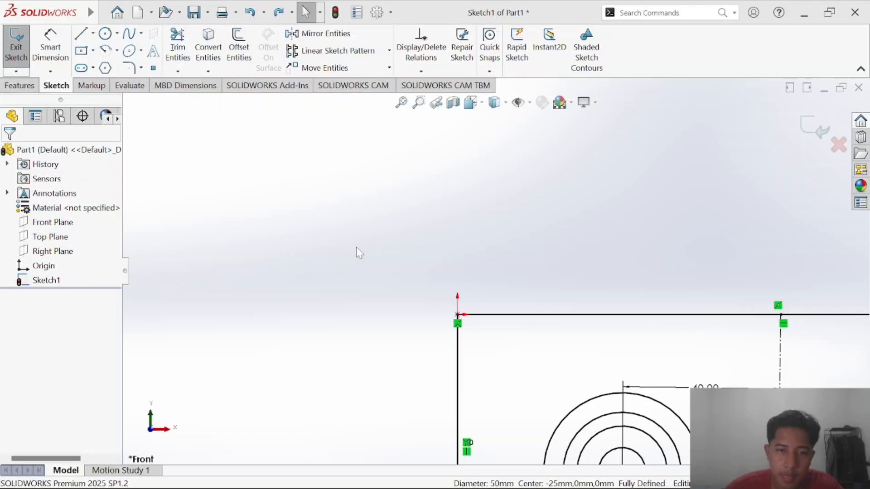
# Sketch a circle about 45 mm in diameter in the free space above the plate's upper-left corner.
pyautogui.click(104, 13)
pyautogui.click(105, 34)
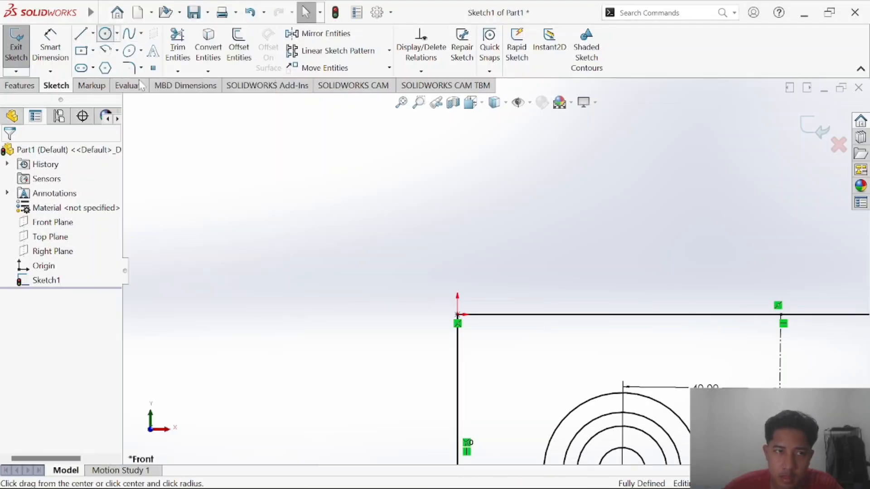
pyautogui.click(515, 182)
pyautogui.click(583, 240)
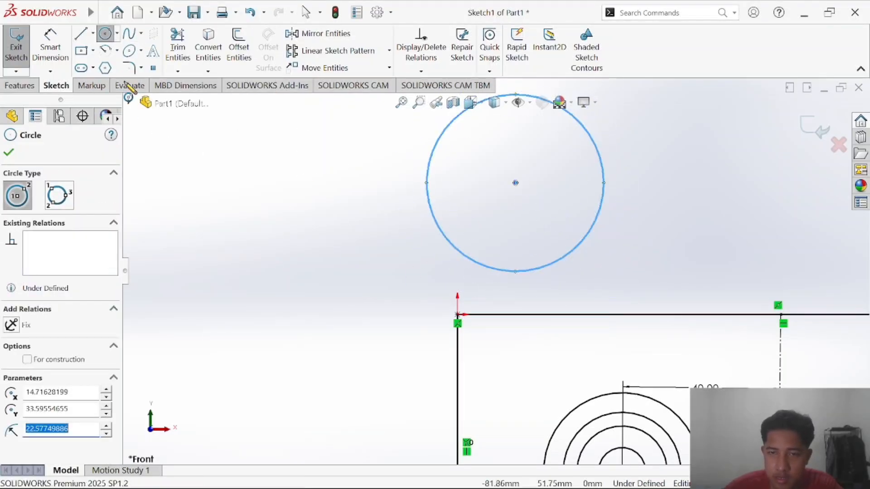
# Dimension the new circle's diameter as 50 mm.
pyautogui.click(53, 50)
pyautogui.click(574, 253)
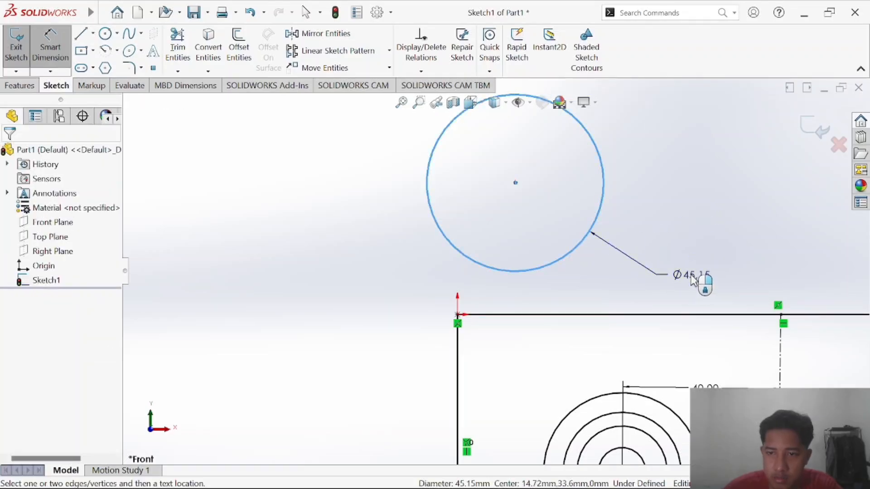
pyautogui.click(693, 289)
pyautogui.write('50')
pyautogui.press('Return')
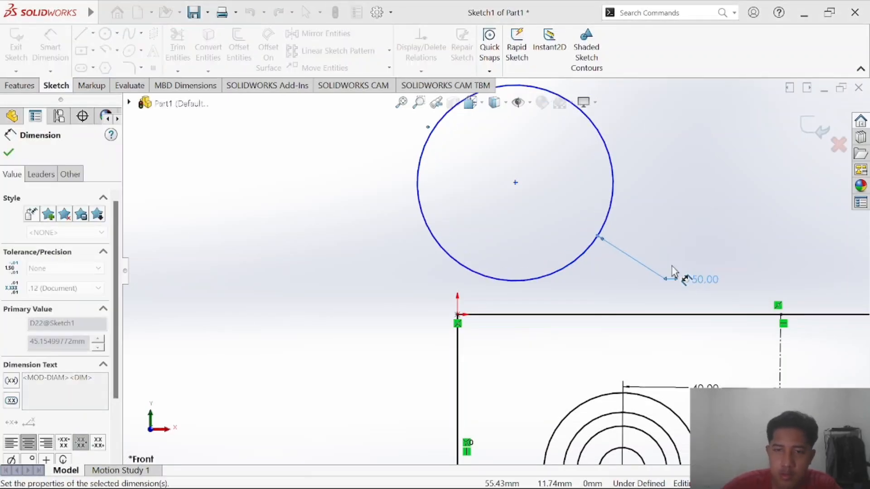
pyautogui.click(361, 235)
pyautogui.press('Escape')
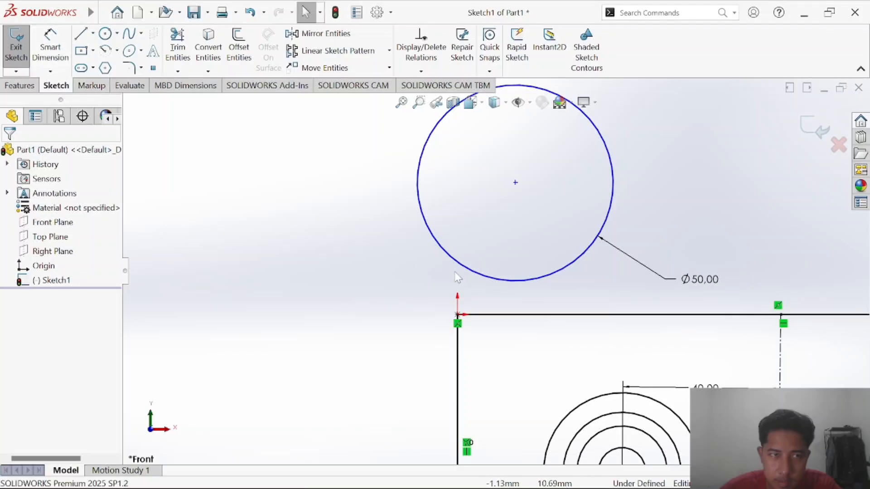
# Try a coincident relation between the new circle's edge and the origin, and undo it.
pyautogui.click(420, 204)
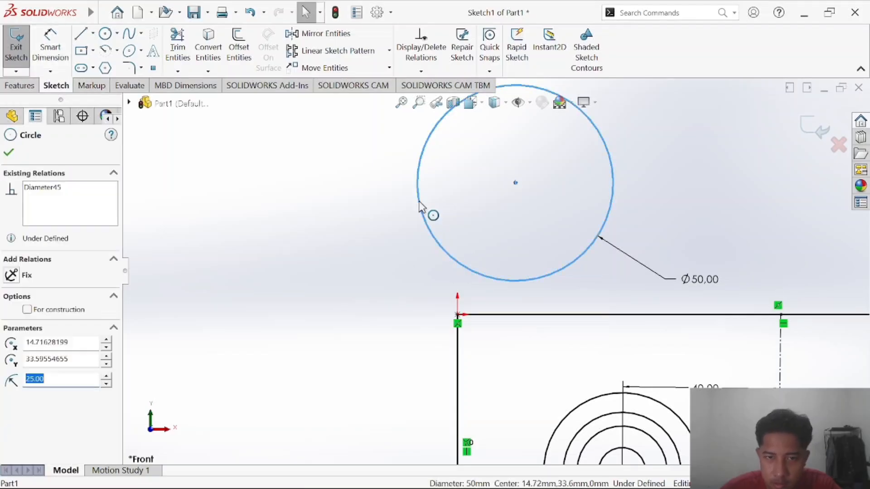
pyautogui.keyDown('ctrl'); pyautogui.click(458, 315); pyautogui.keyUp('ctrl')
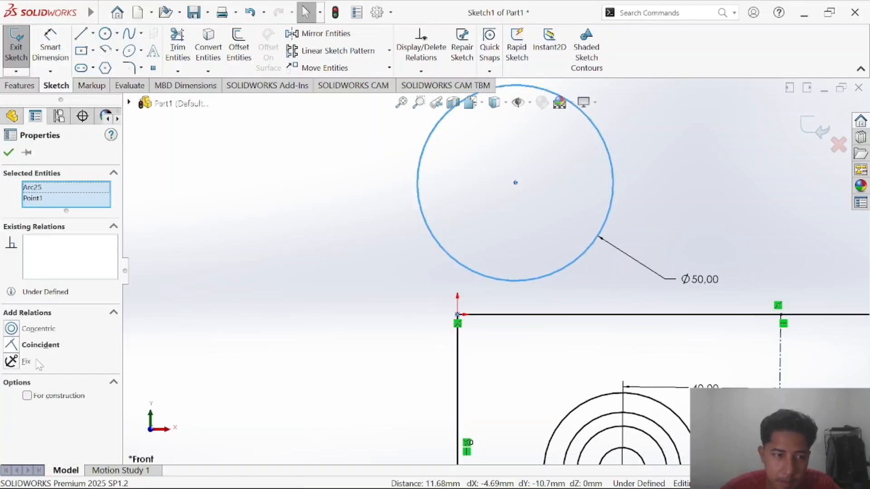
pyautogui.click(12, 347)
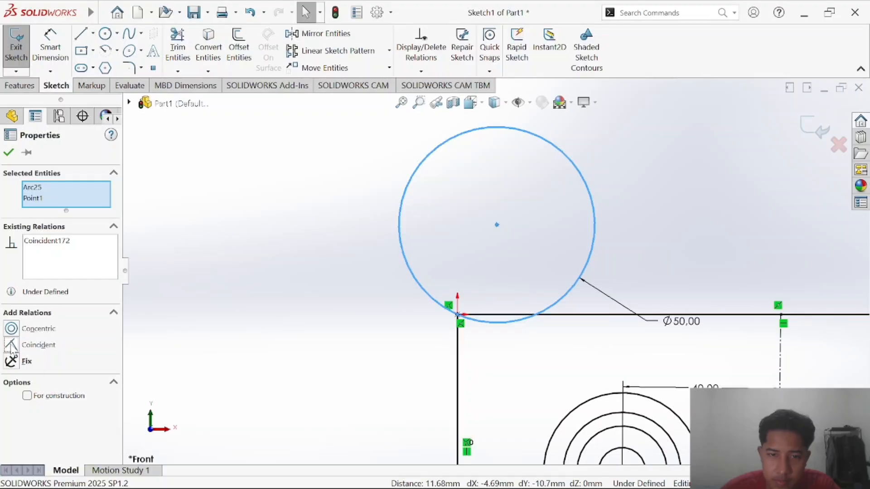
pyautogui.press('Escape')
pyautogui.hotkey('ctrl', 'z')
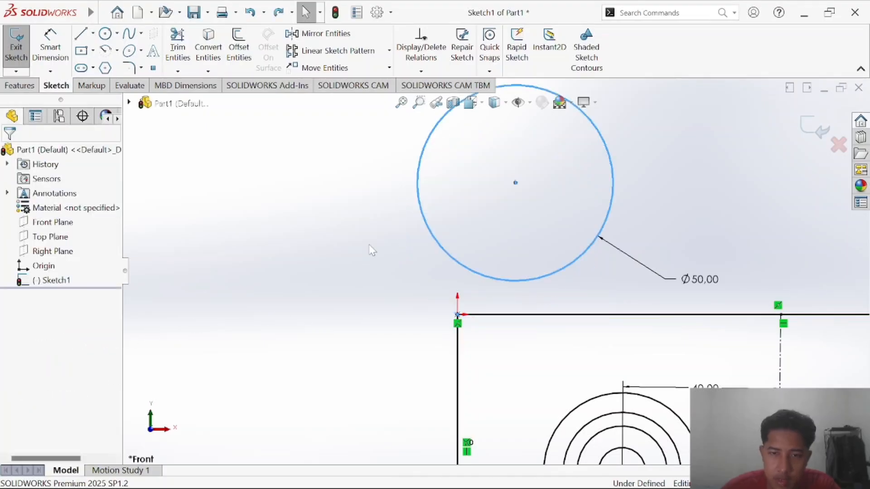
# Make the 50 mm circle's edge coincident with the origin at the plate's upper-left corner.
pyautogui.click(420, 183)
pyautogui.keyDown('ctrl'); pyautogui.click(456, 316); pyautogui.keyUp('ctrl')
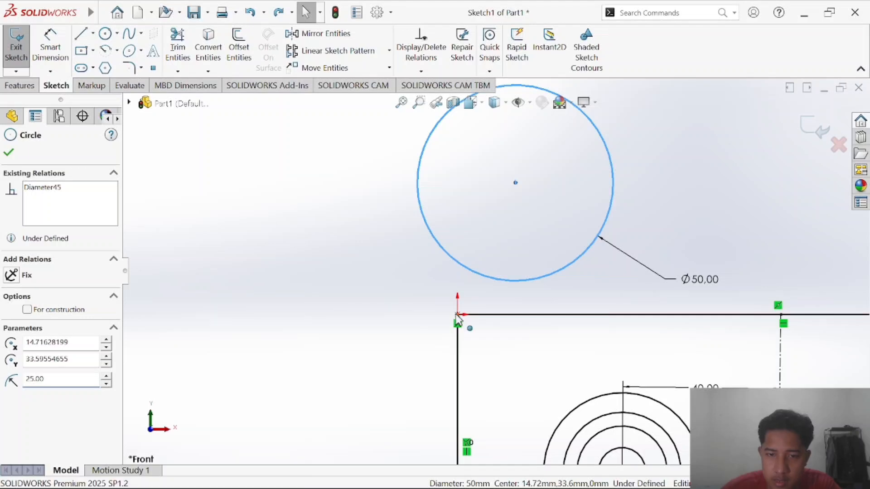
pyautogui.click(11, 346)
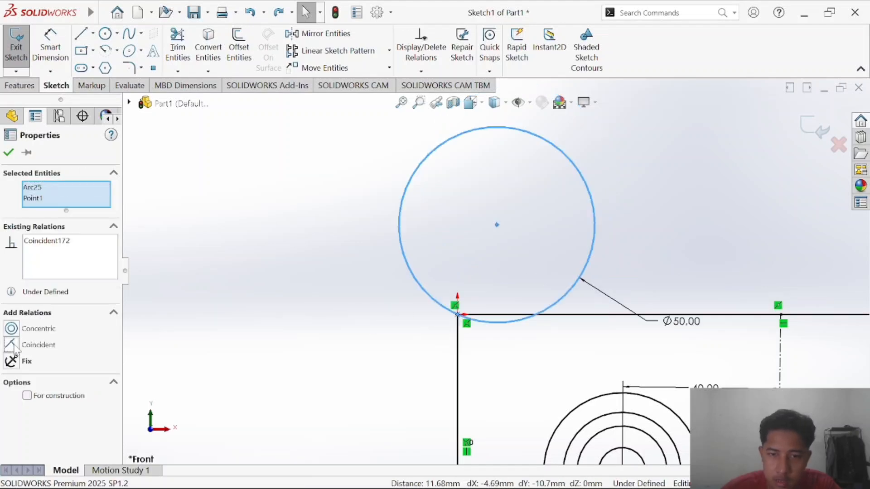
# Undo the circle's coincident relation with the origin and move the 50 mm circle further right above the plate's top edge.
pyautogui.click(357, 337)
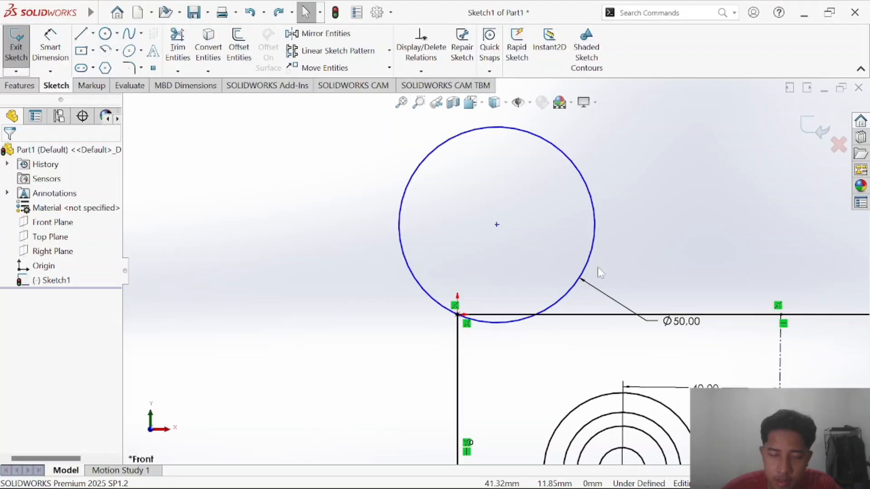
pyautogui.hotkey('ctrl', 'z')
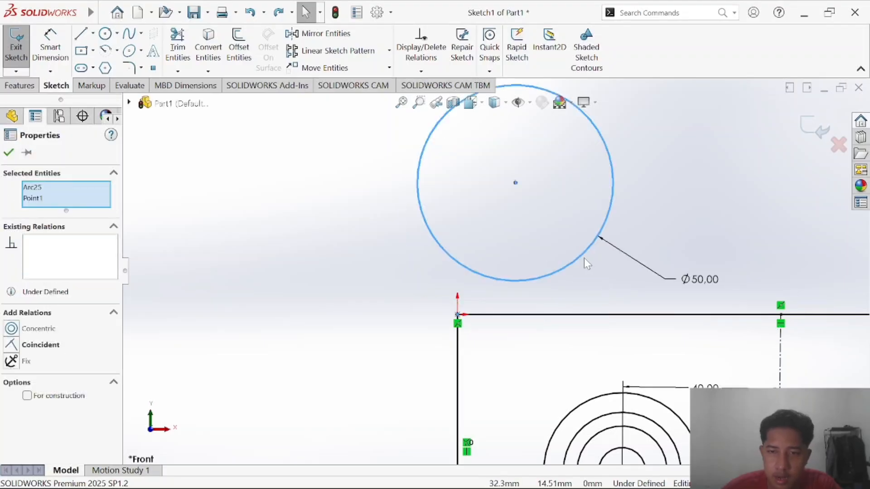
pyautogui.moveTo(582, 254); pyautogui.dragTo(640, 254)
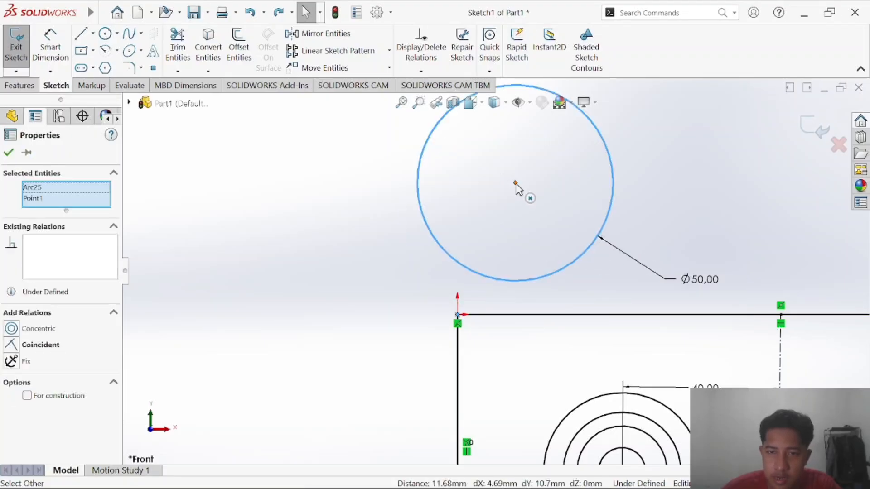
pyautogui.moveTo(515, 183); pyautogui.dragTo(590, 210)
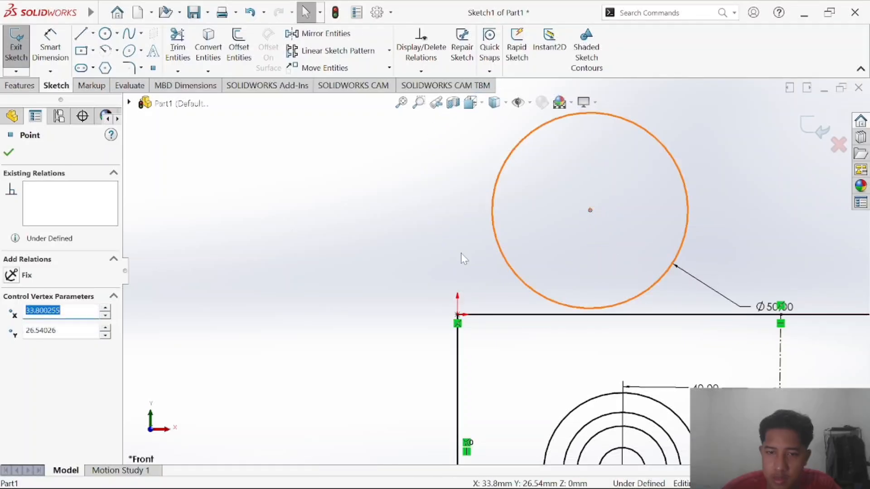
# Add a coincident relation between the moved 50 mm circle's edge and the origin at the plate's upper-left corner.
pyautogui.click(463, 258)
pyautogui.click(493, 209)
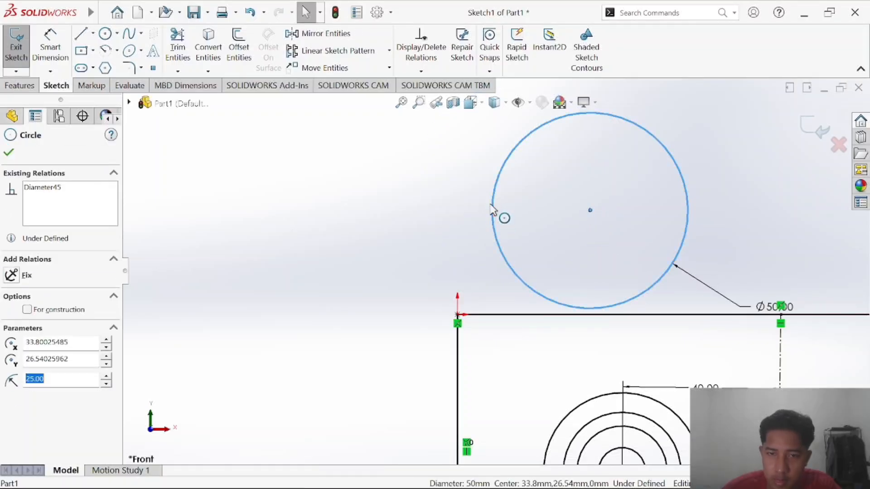
pyautogui.keyDown('ctrl'); pyautogui.click(461, 317); pyautogui.keyUp('ctrl')
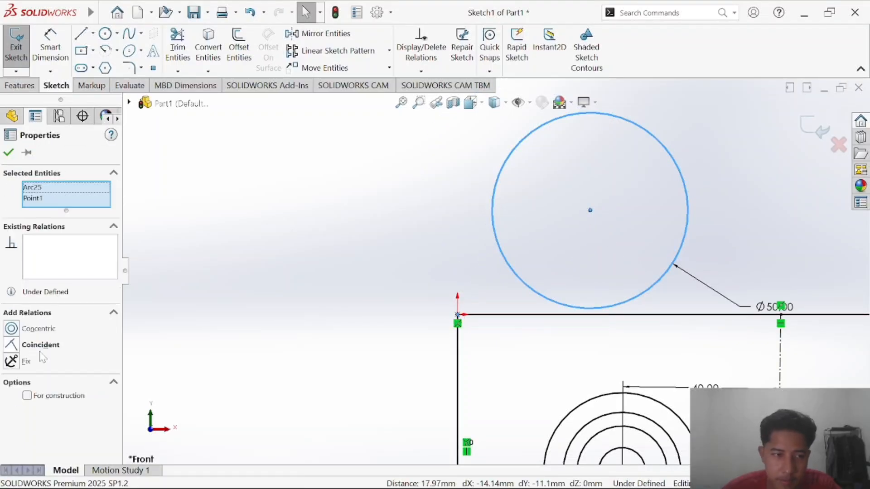
pyautogui.click(13, 346)
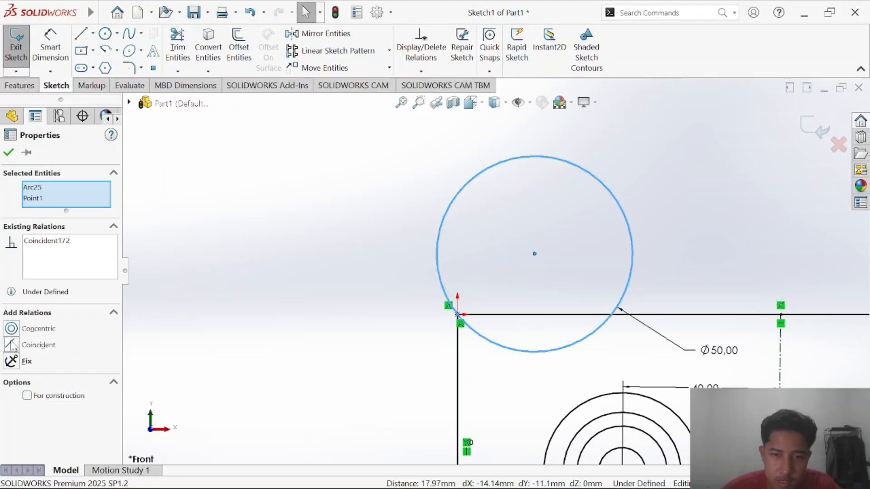
pyautogui.click(308, 330)
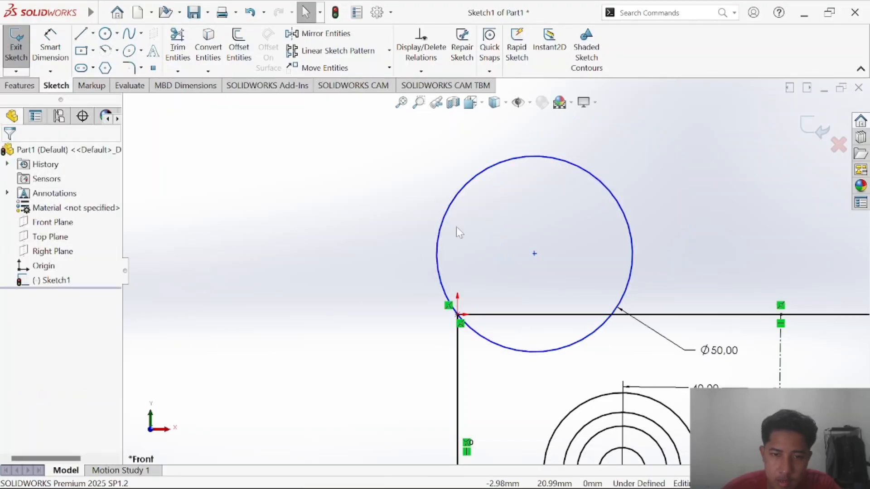
# Make the 50 mm circle's center coincident with the plate's top edge line.
pyautogui.click(535, 254)
pyautogui.click(535, 256)
pyautogui.click(535, 256)
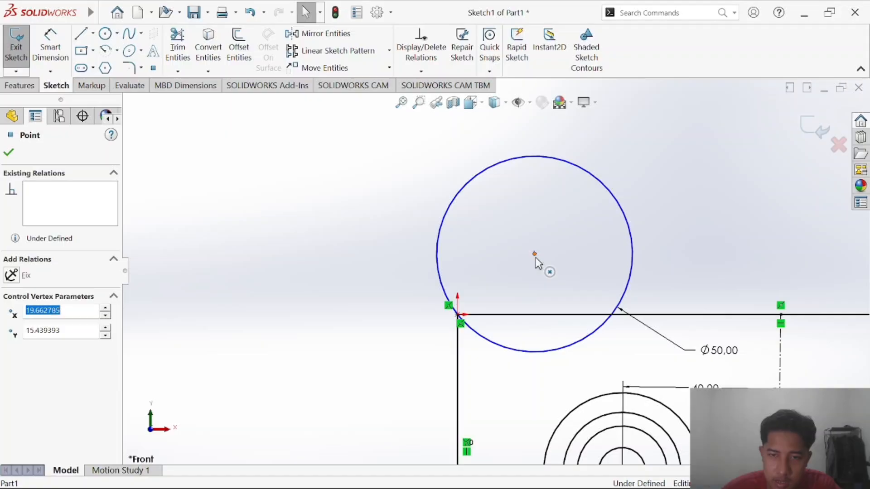
pyautogui.keyDown('ctrl'); pyautogui.click(528, 316); pyautogui.keyUp('ctrl')
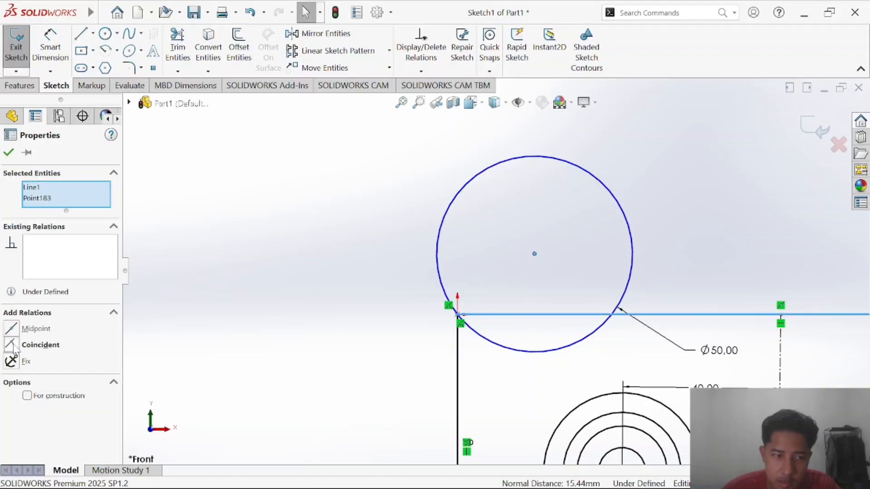
pyautogui.click(12, 345)
pyautogui.click(412, 234)
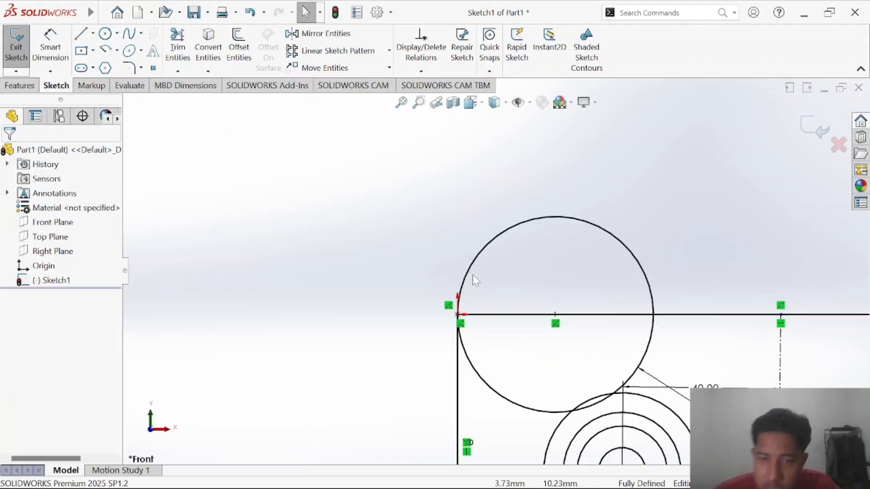
pyautogui.scroll(-5, 473, 276)
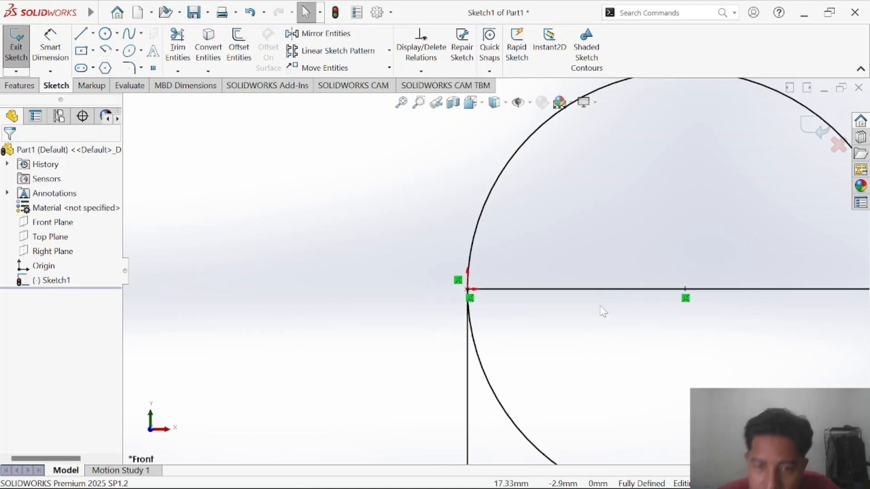
pyautogui.scroll(6, 642, 234)
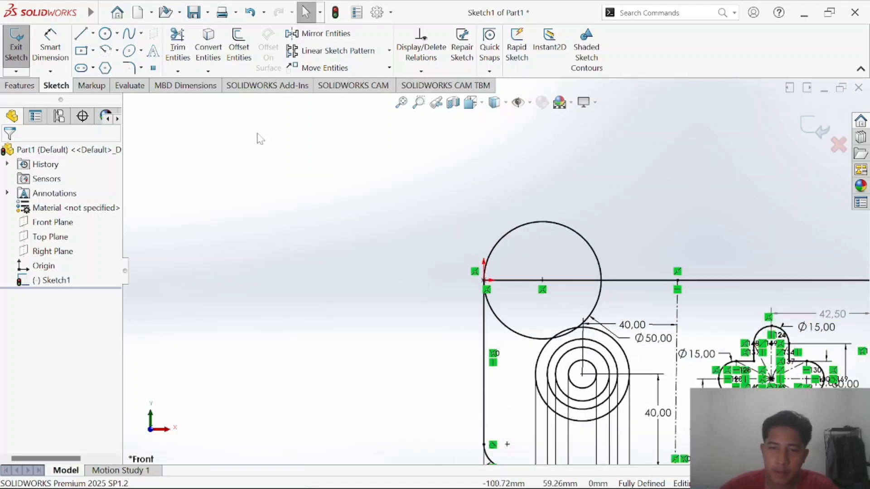
# Try to trim the part of the plate's top edge inside the 50 mm circle, and undo it.
pyautogui.hotkey('alt', 'Tab')
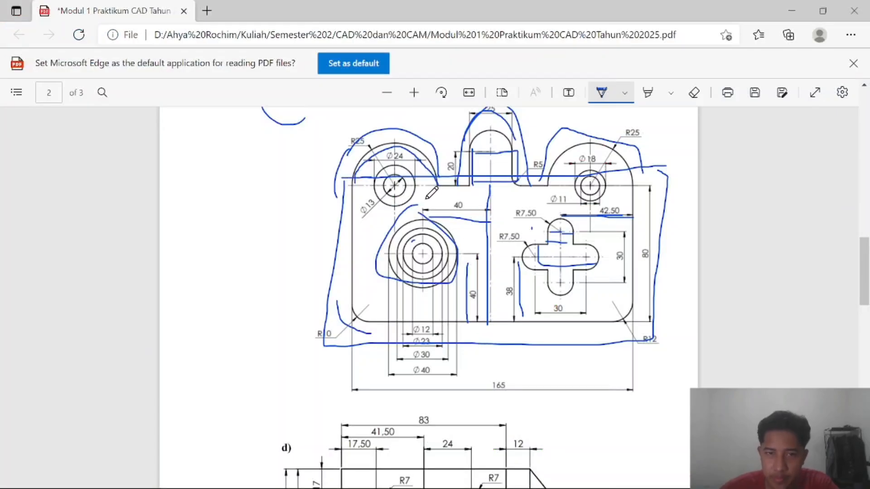
pyautogui.hotkey('alt', 'Tab')
pyautogui.click(177, 46)
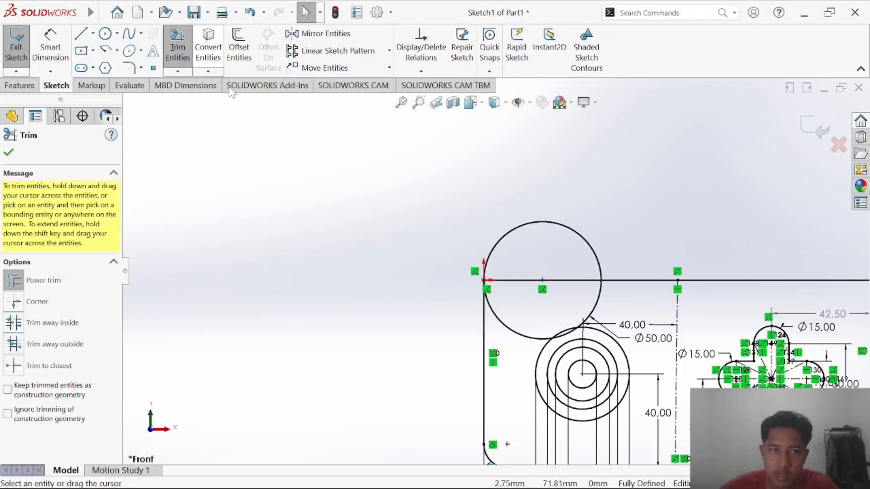
pyautogui.moveTo(552, 292); pyautogui.dragTo(552, 305)
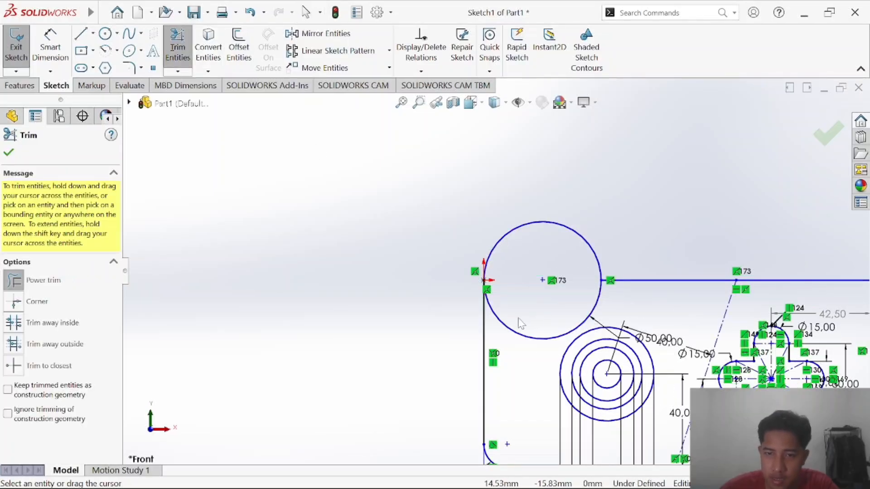
pyautogui.hotkey('ctrl', 'z')
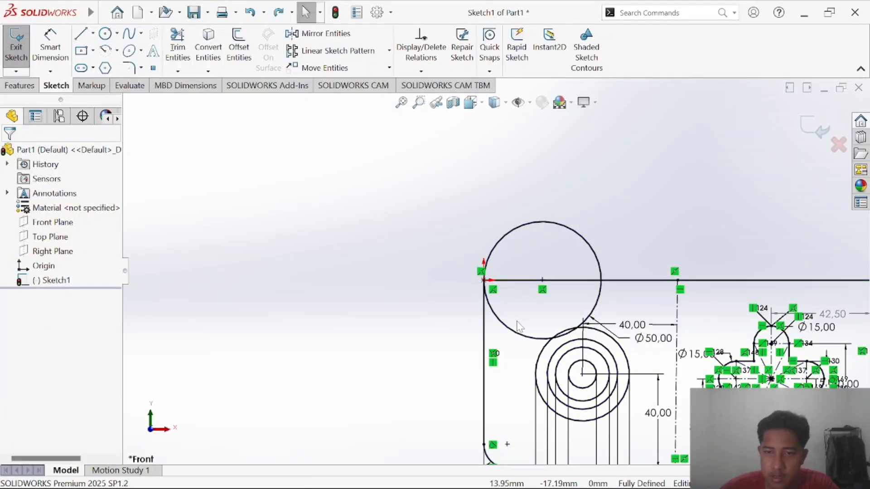
# Sketch a vertical construction centerline through the 50 mm circle from its top quadrant to its bottom quadrant.
pyautogui.click(92, 33)
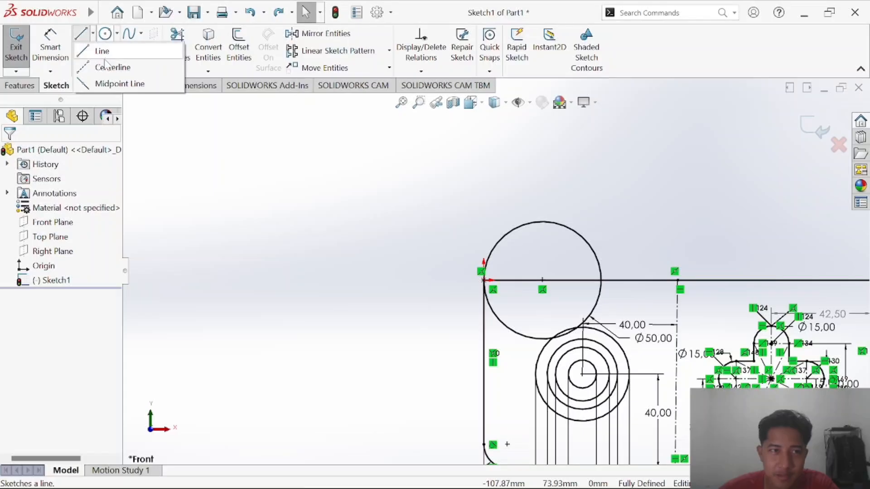
pyautogui.click(122, 65)
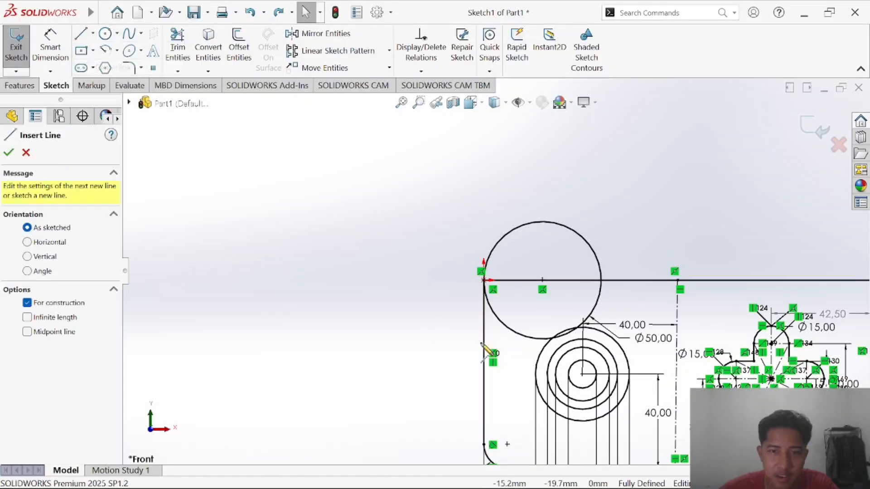
pyautogui.click(544, 222)
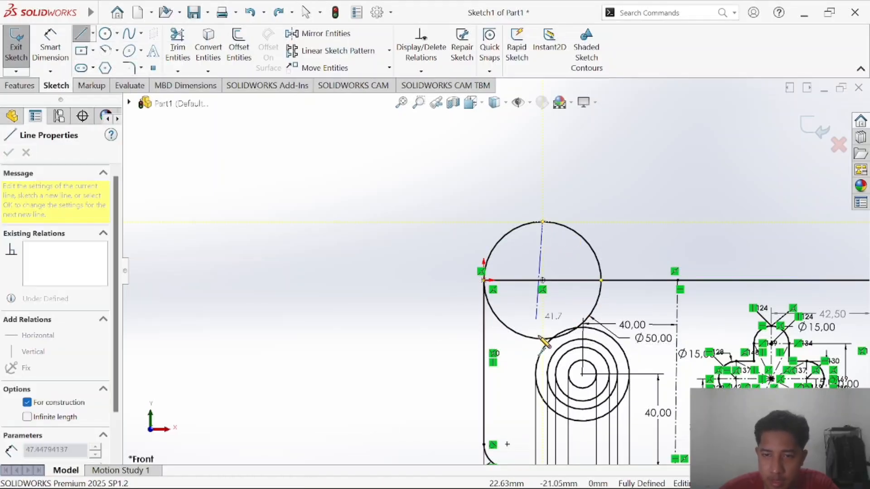
pyautogui.click(542, 337)
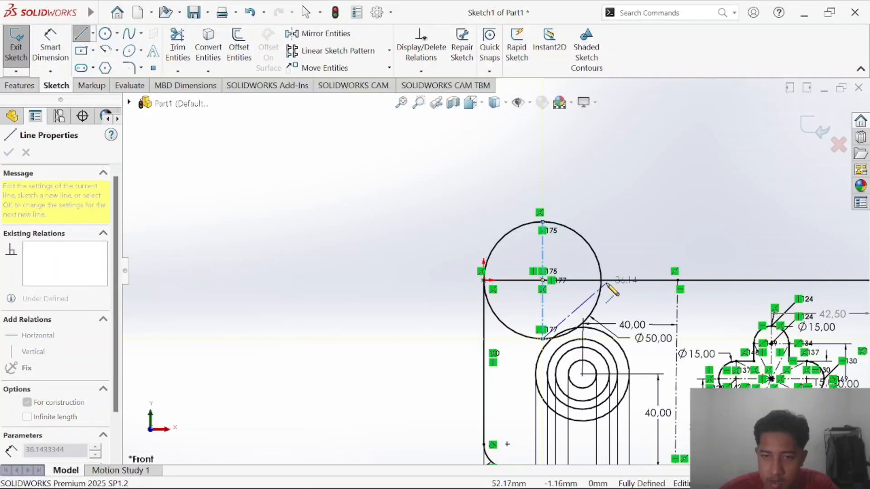
pyautogui.press('Escape')
pyautogui.press('Escape')
# Check the lobe in the PDF drawing, and sketch a 25 mm horizontal centerline from the circle's center to its right quadrant.
pyautogui.hotkey('alt', 'Tab')
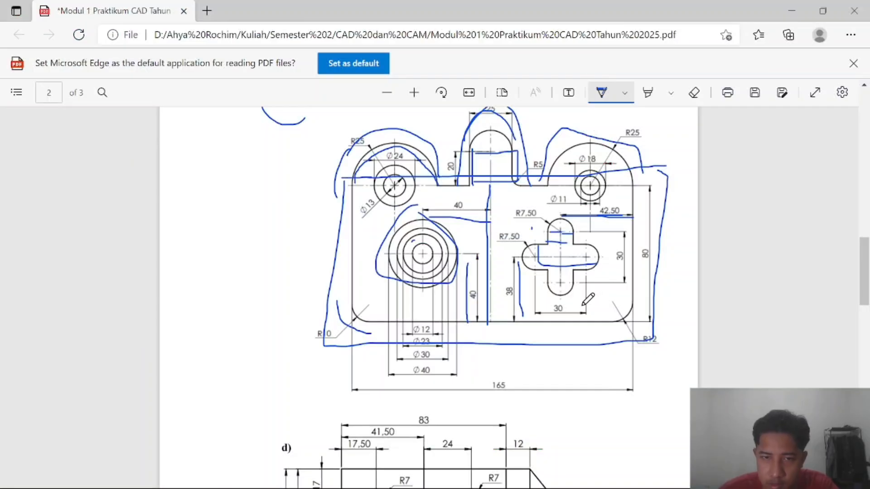
pyautogui.hotkey('alt', 'Tab')
pyautogui.click(45, 44)
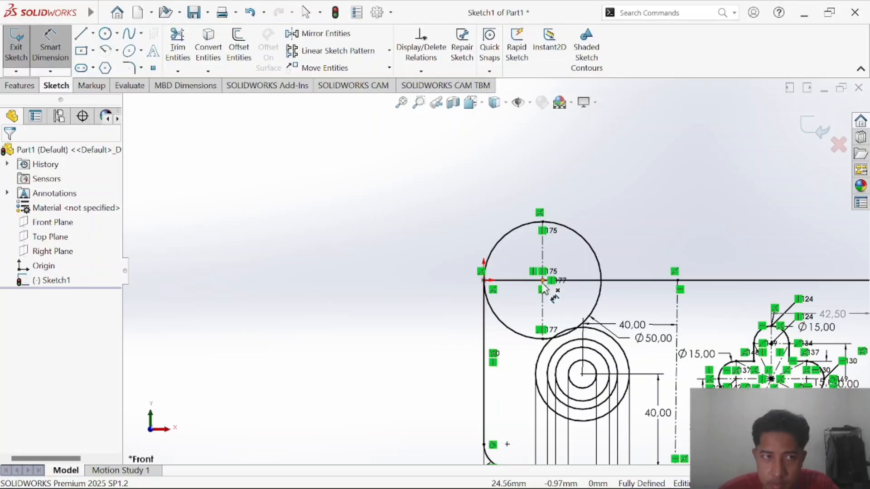
pyautogui.click(93, 33)
pyautogui.click(115, 66)
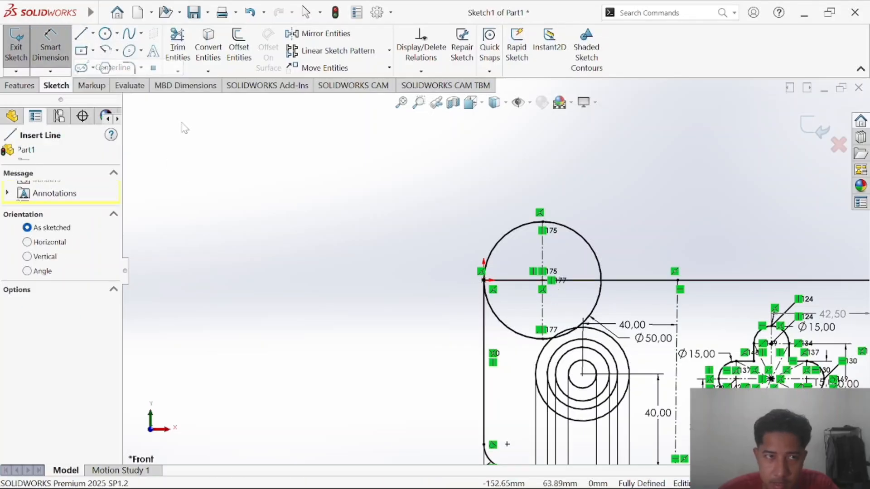
pyautogui.click(542, 281)
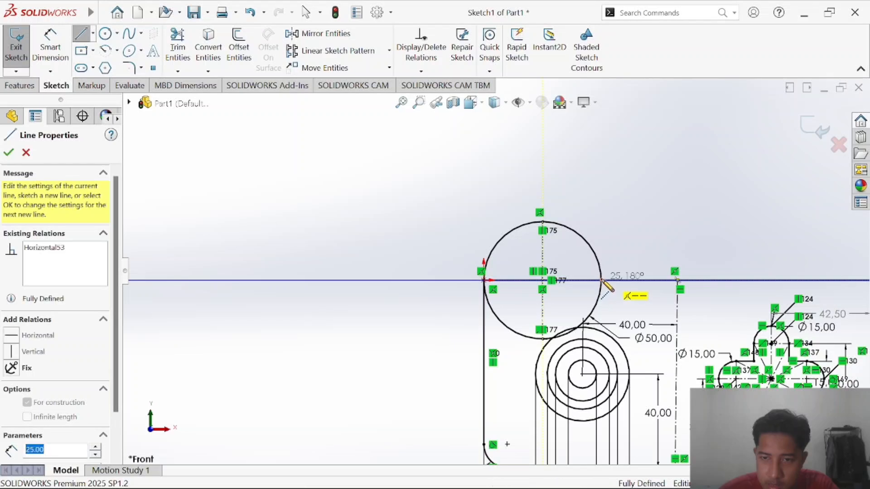
pyautogui.press('Escape')
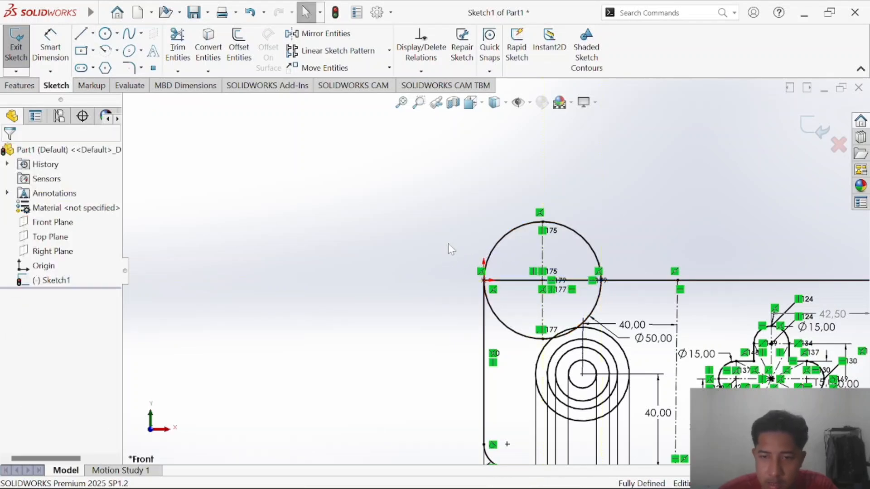
# Trim the circle's lower-left quarter and the plate's top edge between the origin and the circle's center.
pyautogui.click(178, 45)
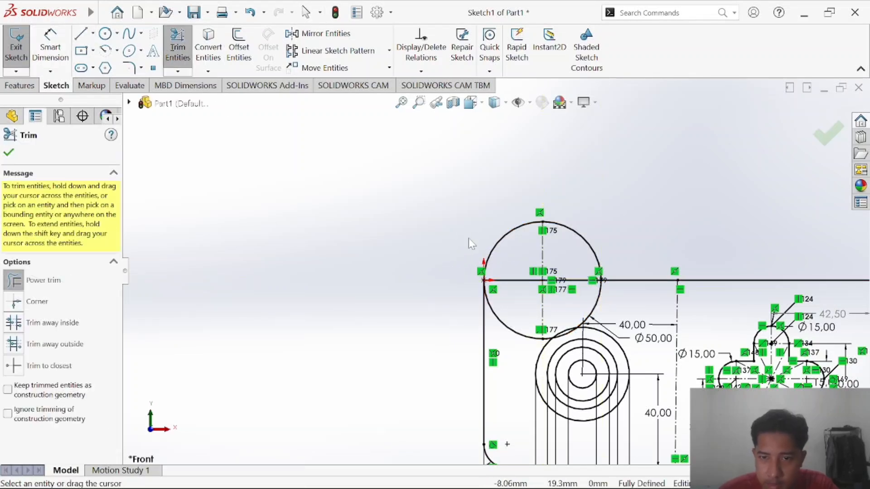
pyautogui.moveTo(520, 326)
pyautogui.mouseDown()
pyautogui.moveTo(509, 335)
pyautogui.moveTo(515, 278)
pyautogui.moveTo(516, 295)
pyautogui.mouseUp()
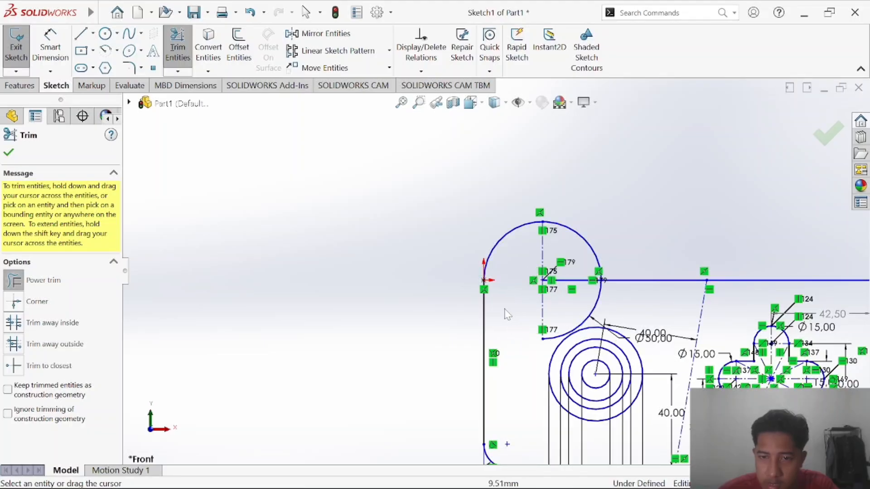
# Try a construction centerline from the origin to the circle's center, and undo it together with the top-edge trim.
pyautogui.click(93, 33)
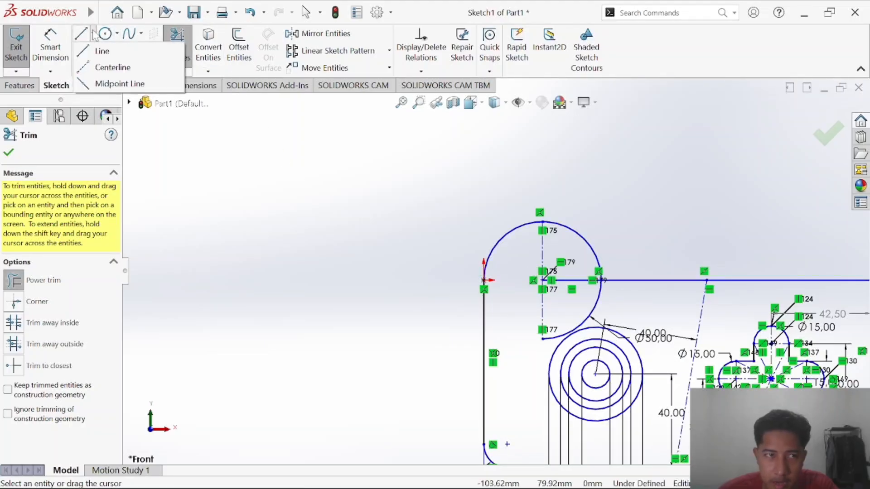
pyautogui.click(111, 67)
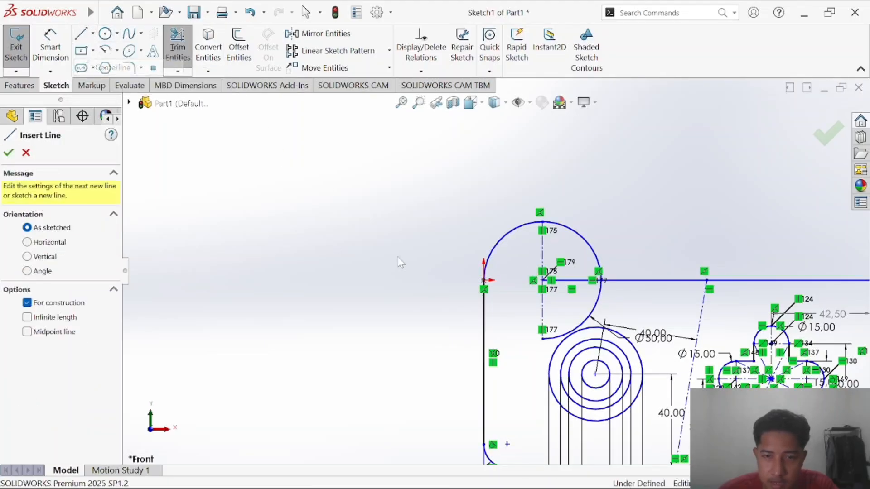
pyautogui.click(484, 280)
pyautogui.click(542, 280)
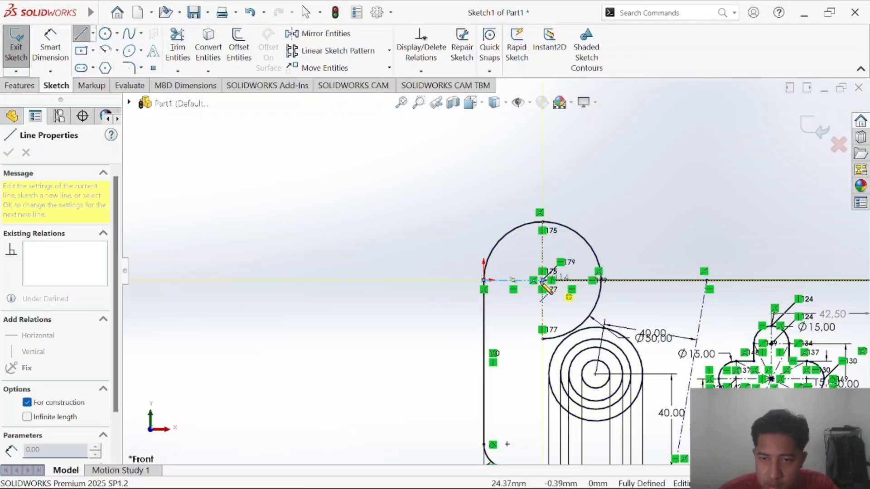
pyautogui.click(543, 337)
pyautogui.press('Escape')
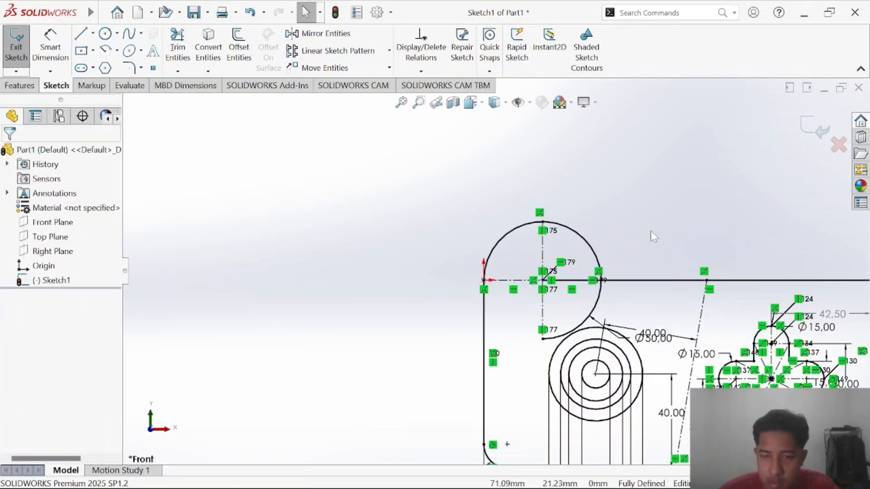
pyautogui.hotkey('ctrl', 'z')
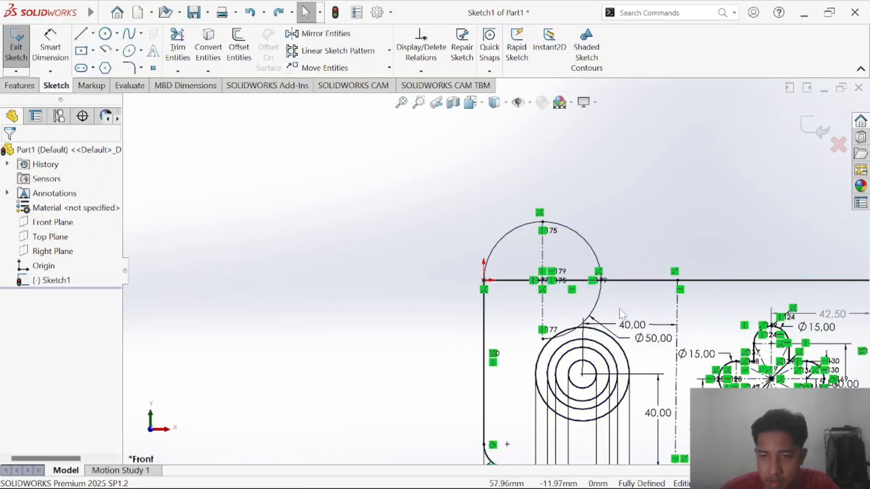
pyautogui.click(93, 34)
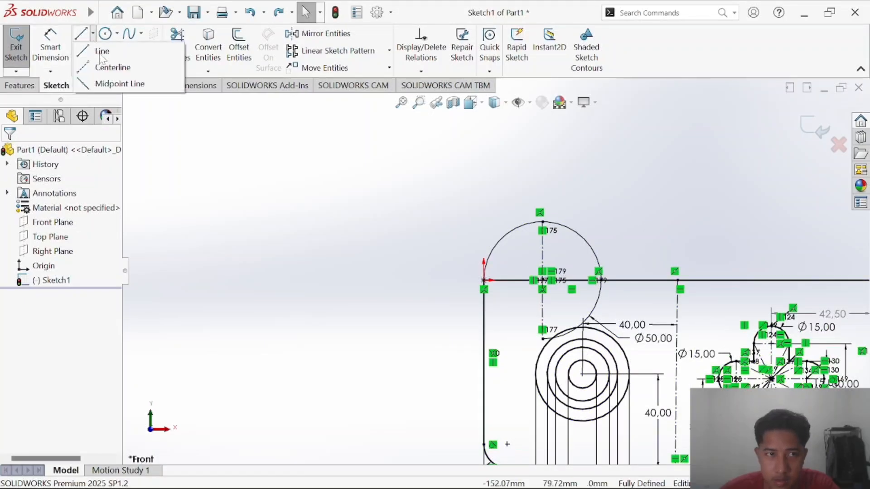
pyautogui.click(105, 68)
pyautogui.scroll(-4, 577, 291)
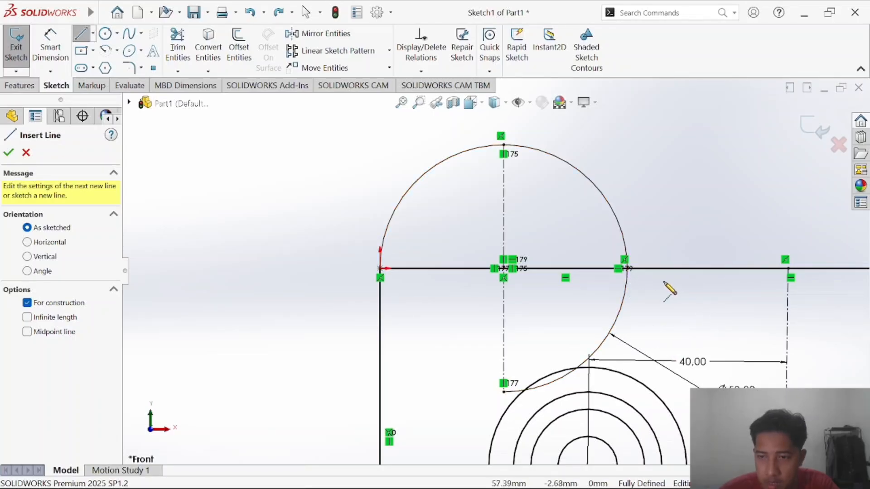
pyautogui.scroll(3, 687, 349)
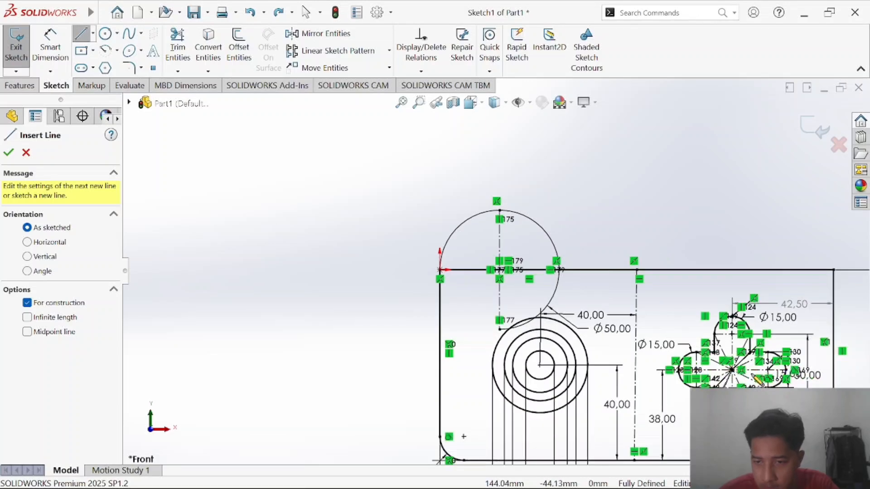
pyautogui.scroll(3, 698, 363)
pyautogui.scroll(-1, 656, 401)
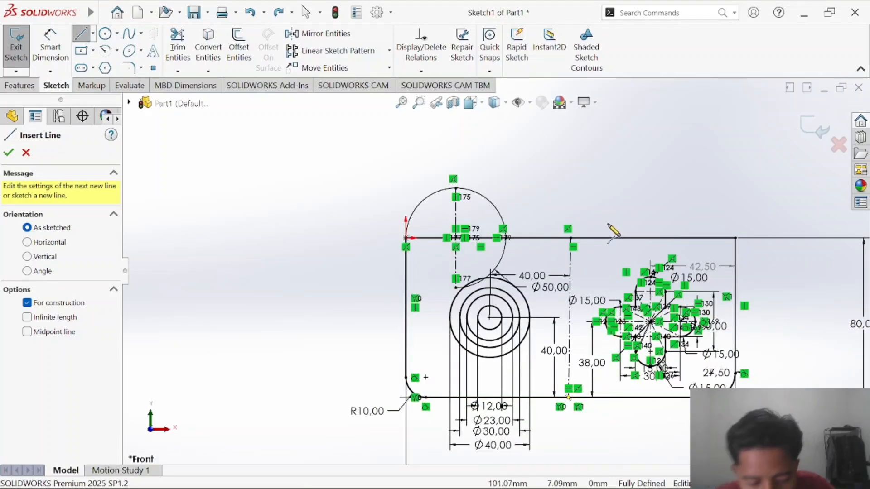
pyautogui.press('Escape')
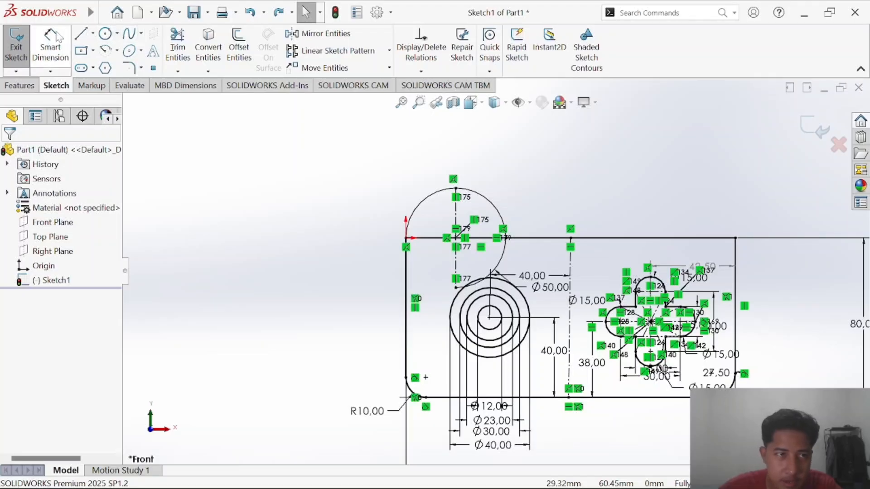
# Try a driven vertical dimension between the concentric circles' center and the plate's top edge, and remove it.
pyautogui.click(50, 45)
pyautogui.scroll(2, 496, 271)
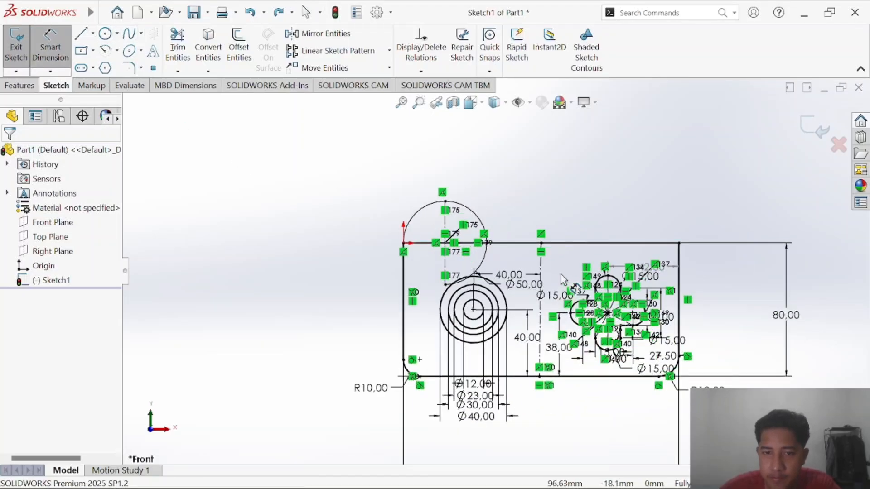
pyautogui.scroll(-4, 565, 277)
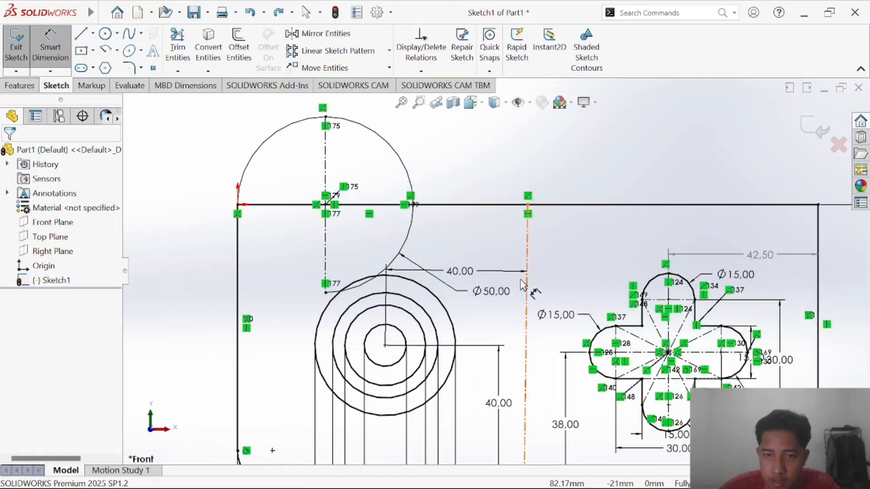
pyautogui.click(384, 345)
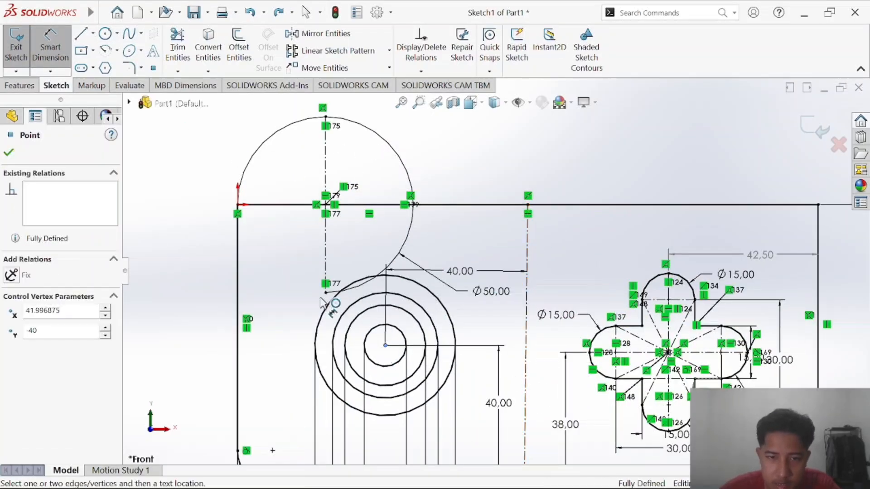
pyautogui.click(437, 206)
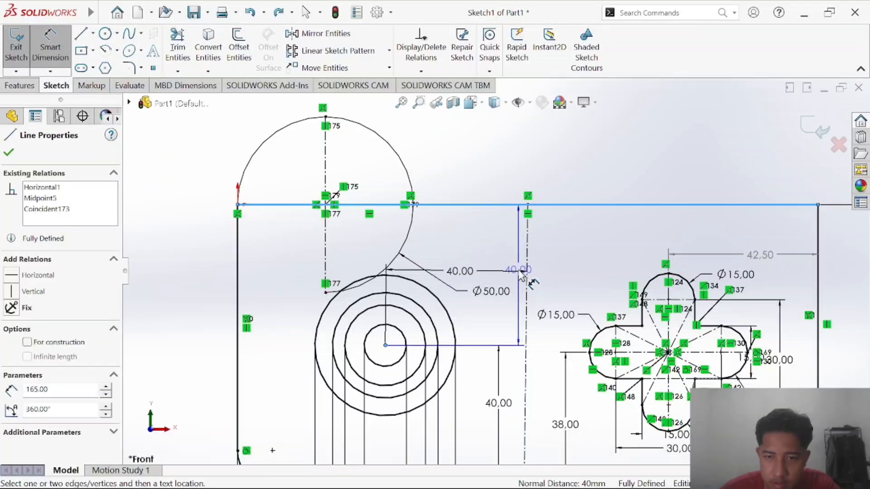
pyautogui.click(521, 272)
pyautogui.click(516, 247)
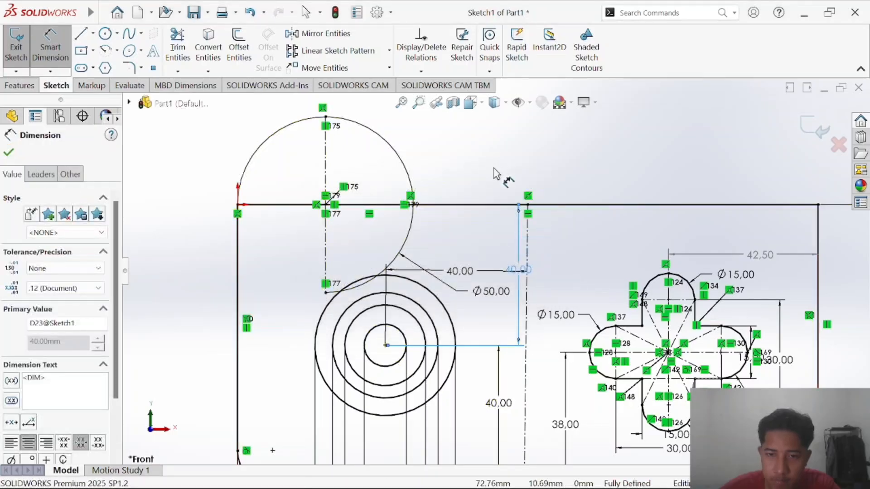
pyautogui.scroll(3, 520, 272)
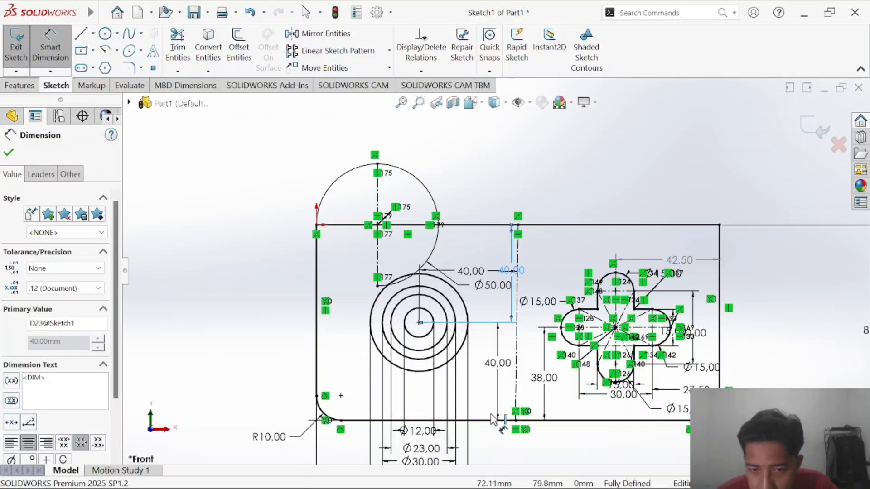
pyautogui.press('Delete')
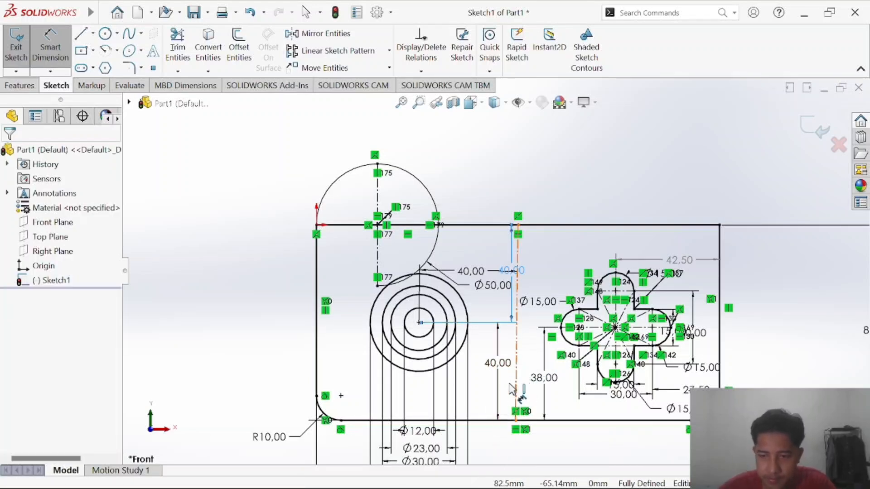
pyautogui.hotkey('ctrl', 'z')
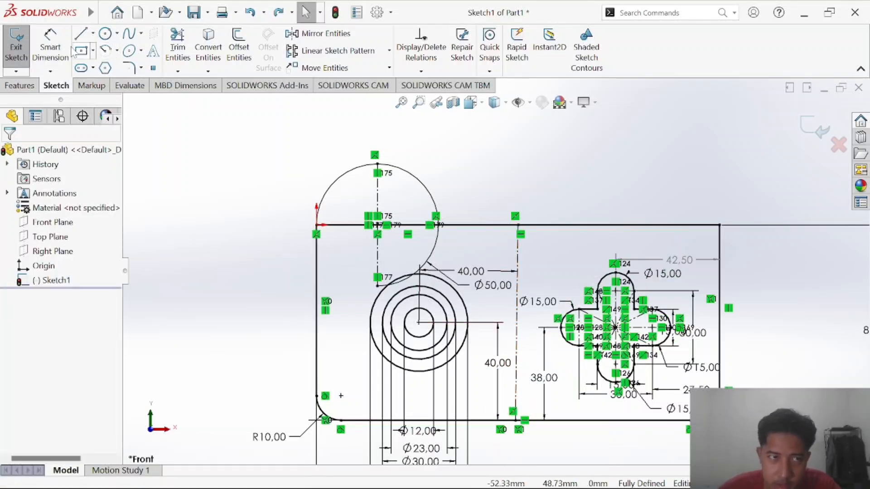
# Try a driven angle dimension between the plate's left edge and the middle centerline, and delete it.
pyautogui.click(317, 301)
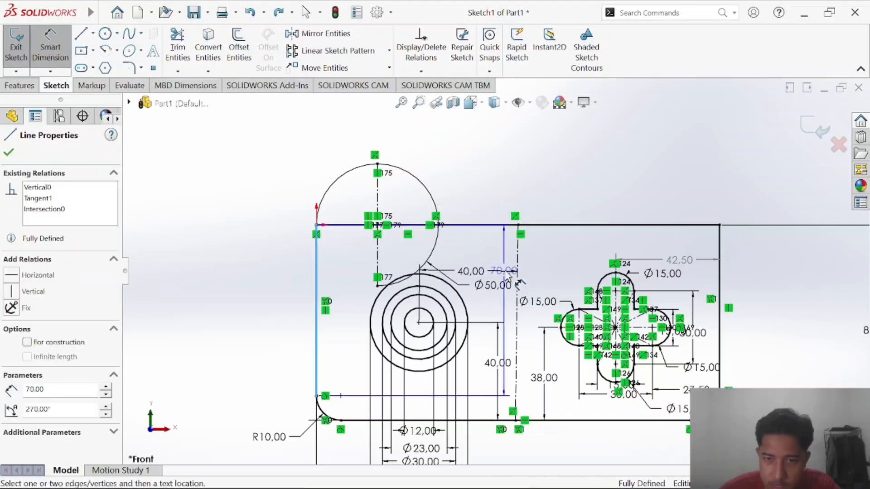
pyautogui.click(516, 272)
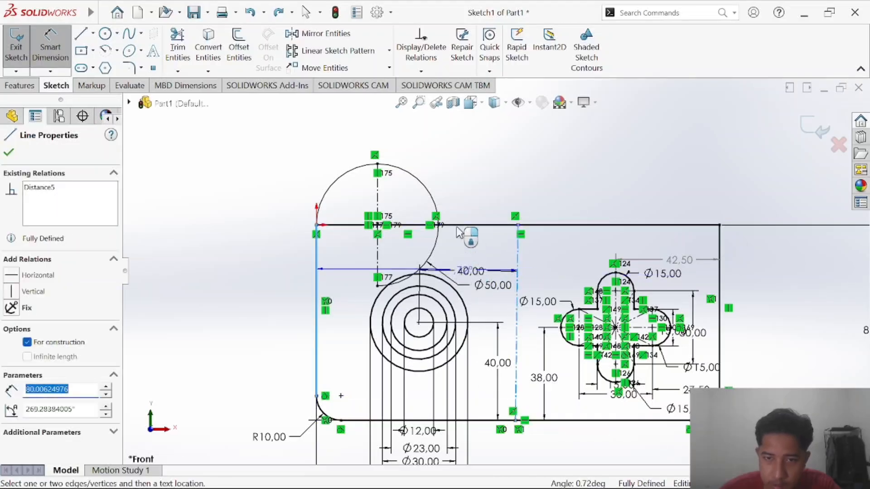
pyautogui.click(442, 131)
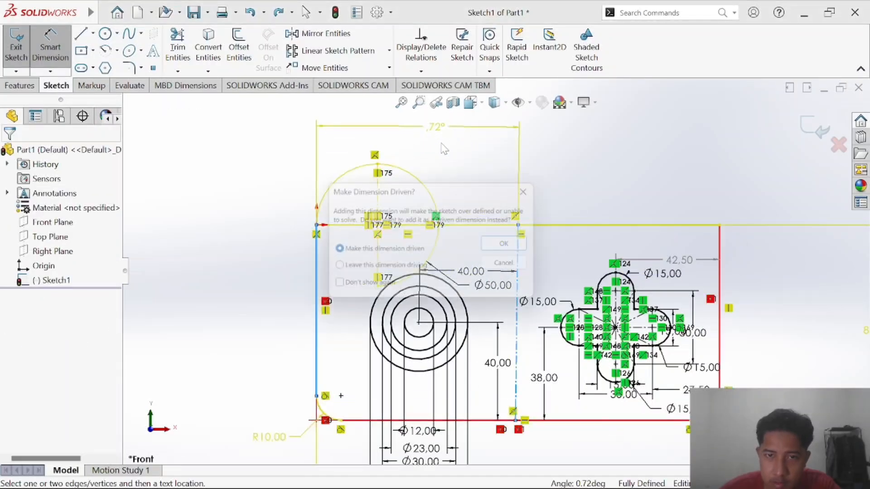
pyautogui.click(508, 253)
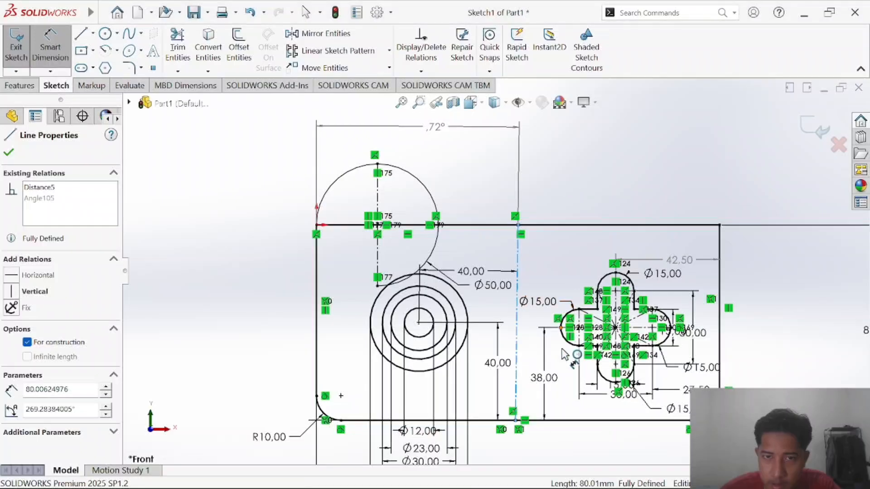
pyautogui.click(438, 137)
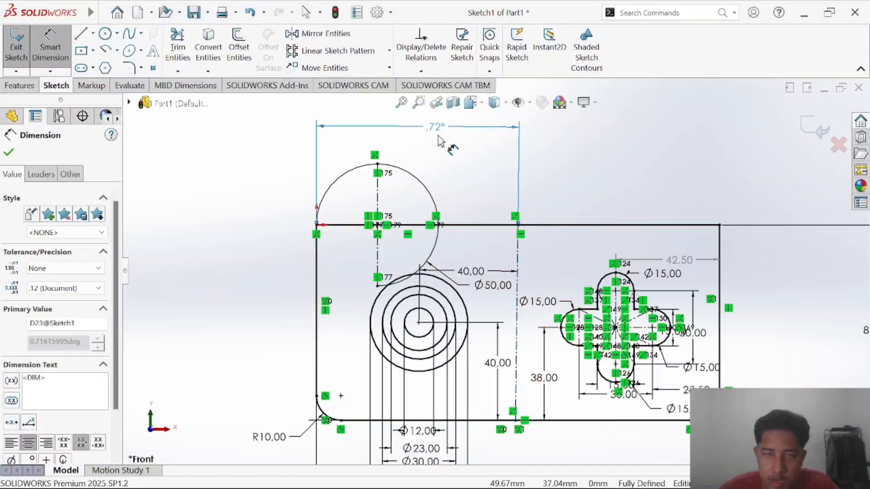
pyautogui.press('Delete')
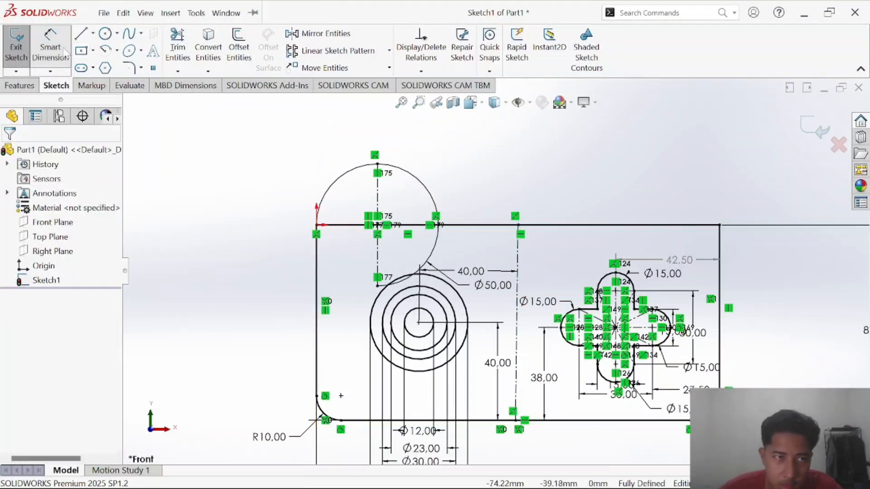
pyautogui.click(51, 47)
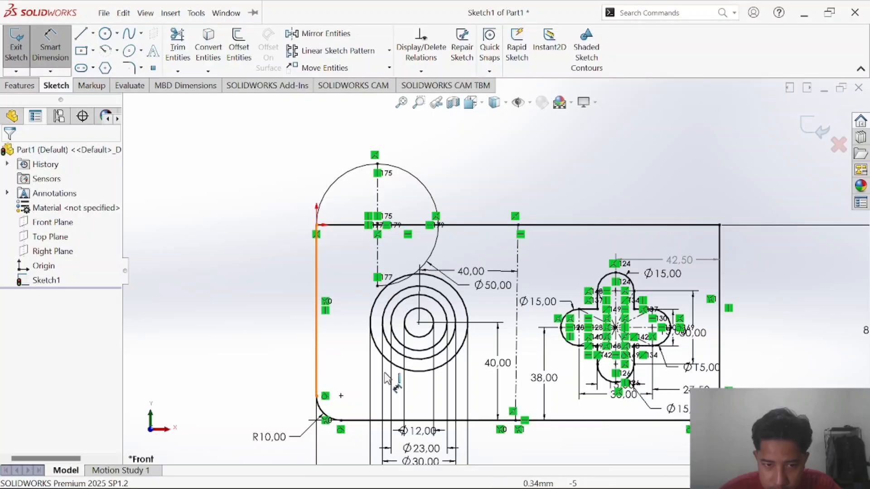
pyautogui.click(318, 358)
pyautogui.click(517, 342)
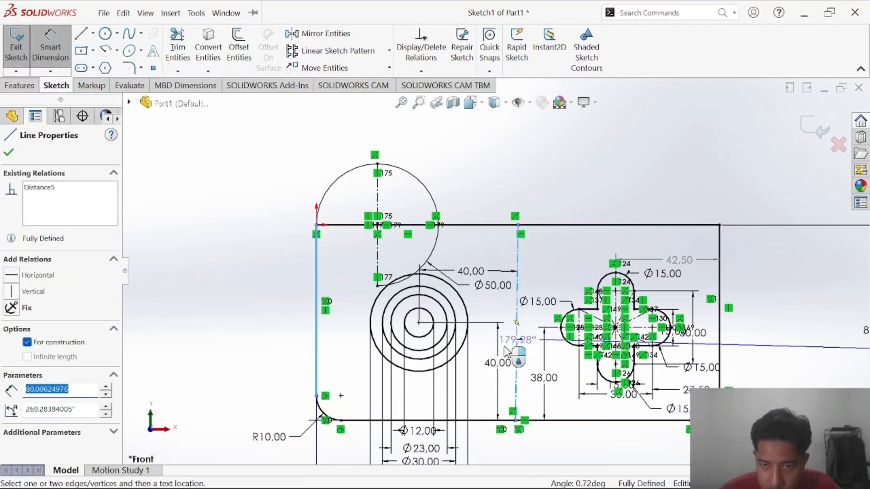
pyautogui.press('Escape')
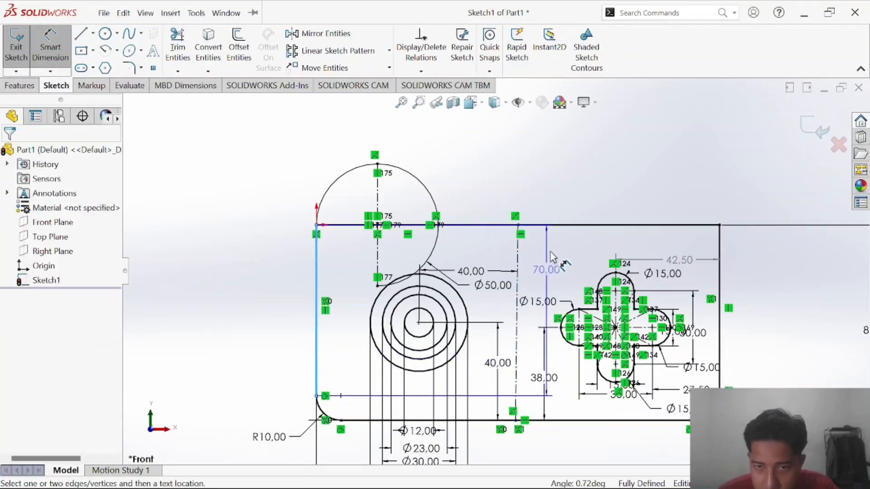
pyautogui.press('Escape')
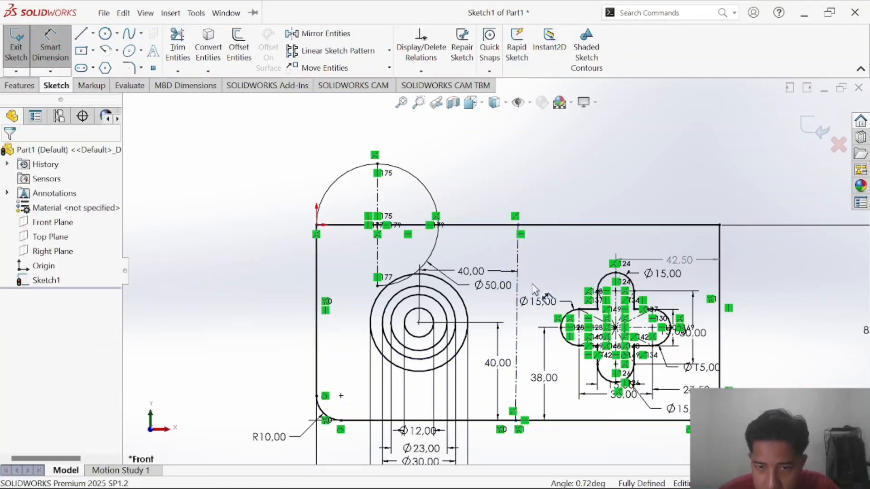
pyautogui.click(518, 226)
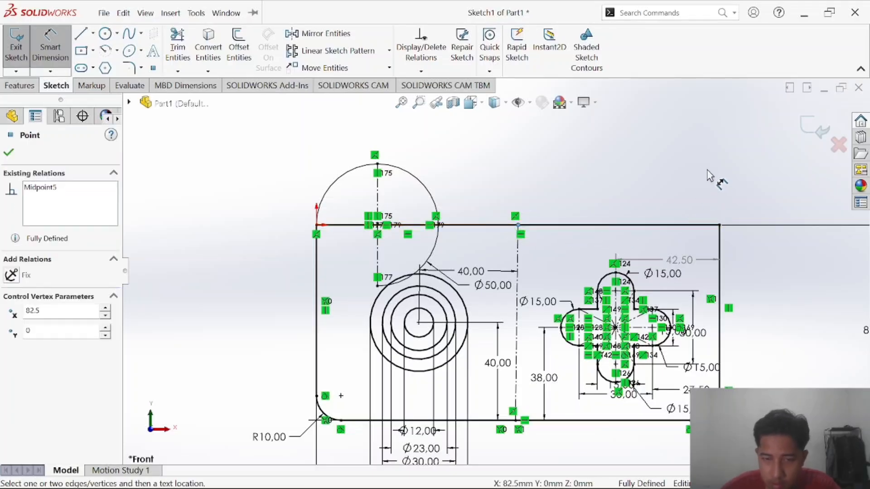
pyautogui.press('Escape')
# Undo the 50 mm circle's trim, its centerlines and its placement relations, back to the free circle above the plate.
pyautogui.hotkey('ctrl', 'z')
pyautogui.hotkey('ctrl', 'z')
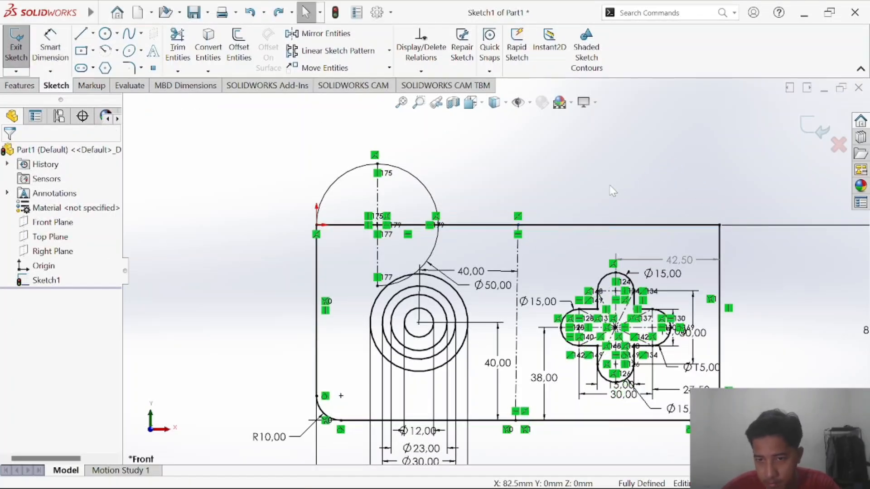
pyautogui.hotkey('ctrl', 'z')
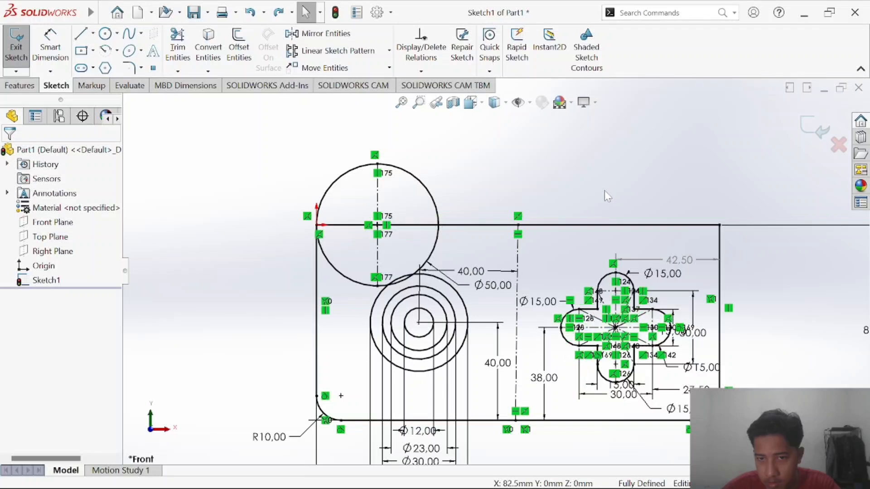
pyautogui.hotkey('ctrl', 'z')
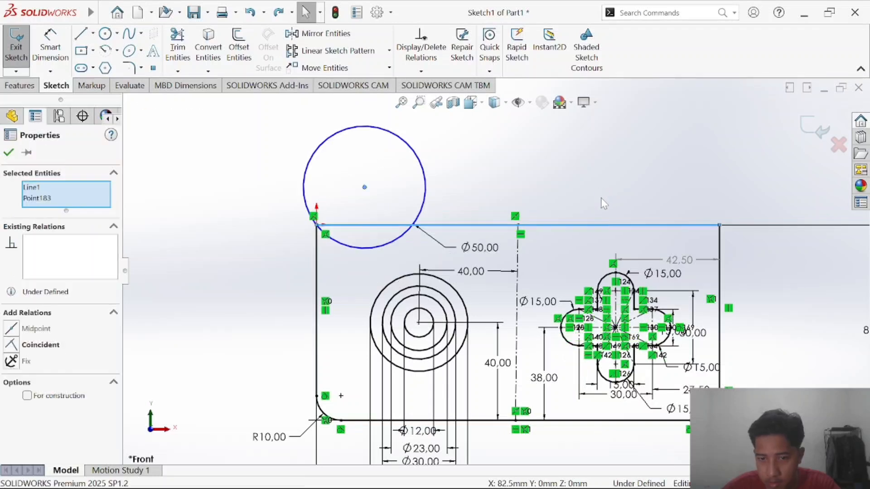
pyautogui.hotkey('ctrl', 'z')
pyautogui.hotkey('ctrl', 'z')
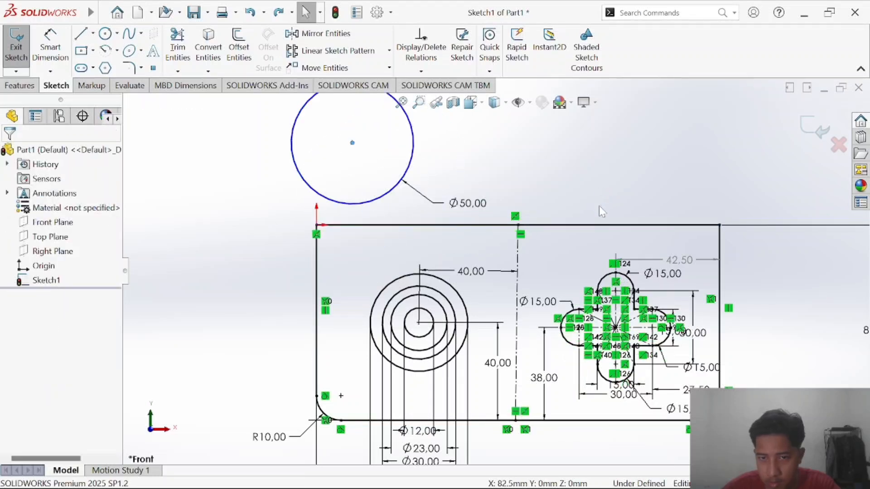
pyautogui.scroll(-3, 569, 442)
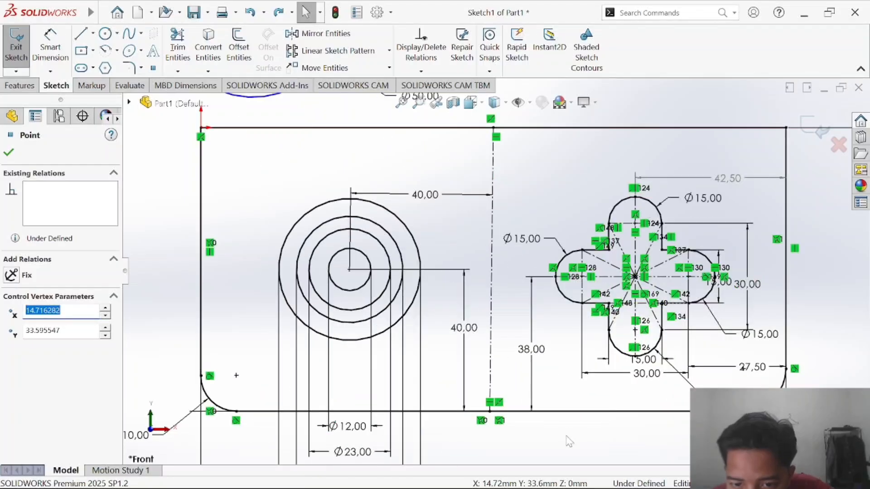
pyautogui.click(493, 128)
pyautogui.keyDown('ctrl'); pyautogui.click(493, 127); pyautogui.keyUp('ctrl')
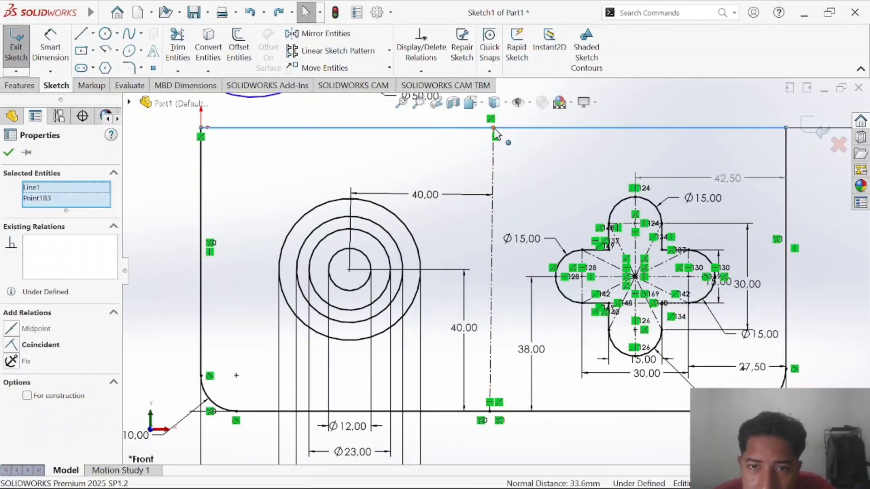
pyautogui.keyDown('ctrl'); pyautogui.click(494, 129); pyautogui.keyUp('ctrl')
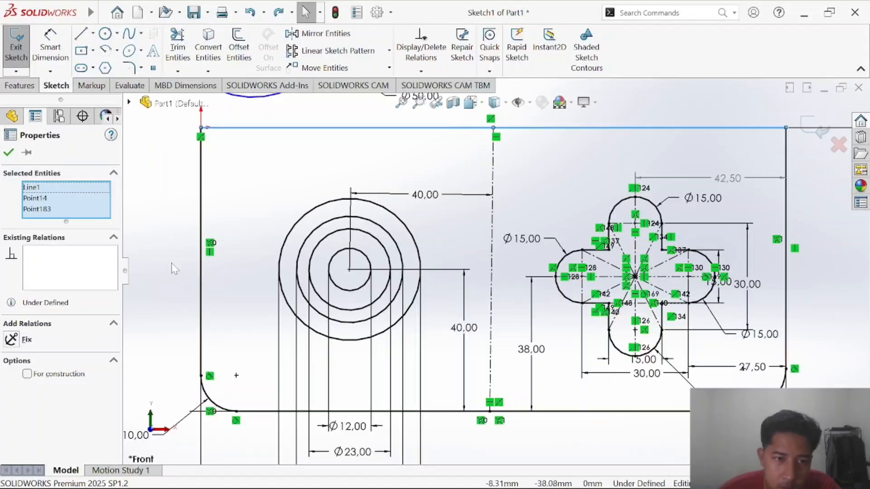
pyautogui.press('Escape')
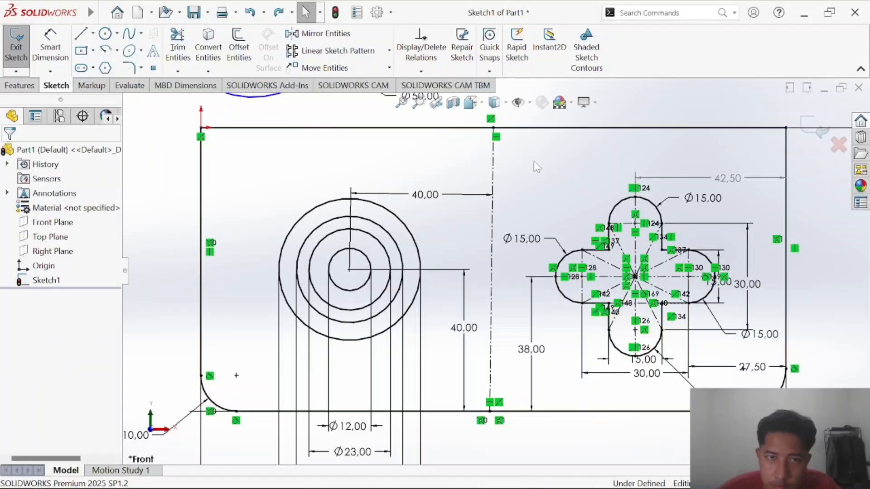
# Check the angle and available relations between the plate's top edge and the middle centerline.
pyautogui.scroll(3, 534, 166)
pyautogui.scroll(-2, 501, 170)
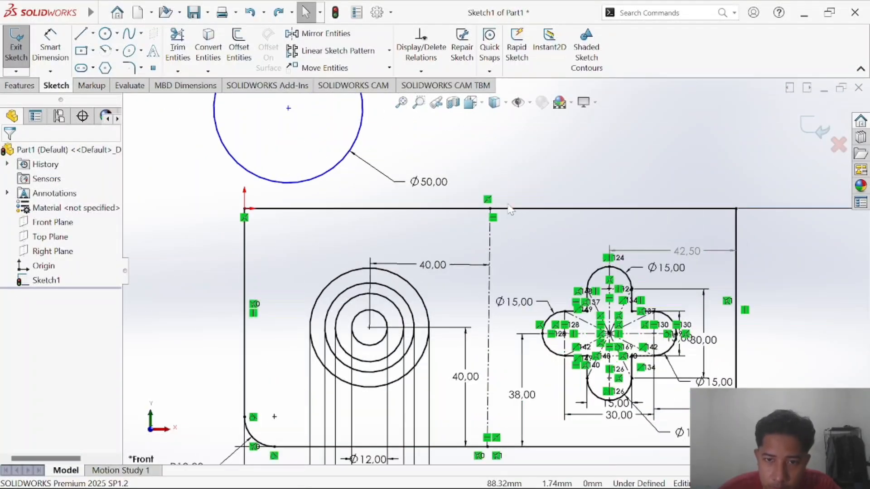
pyautogui.click(509, 209)
pyautogui.keyDown('ctrl'); pyautogui.click(490, 244); pyautogui.keyUp('ctrl')
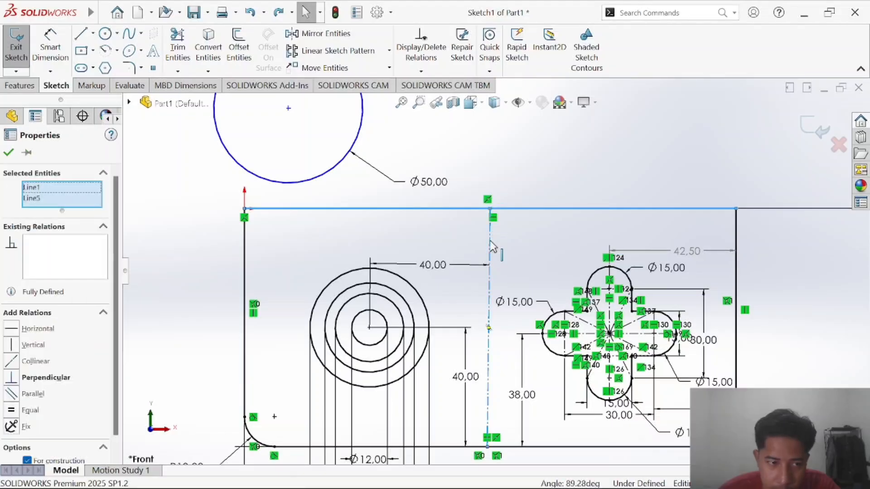
pyautogui.click(519, 234)
pyautogui.scroll(-2, 503, 217)
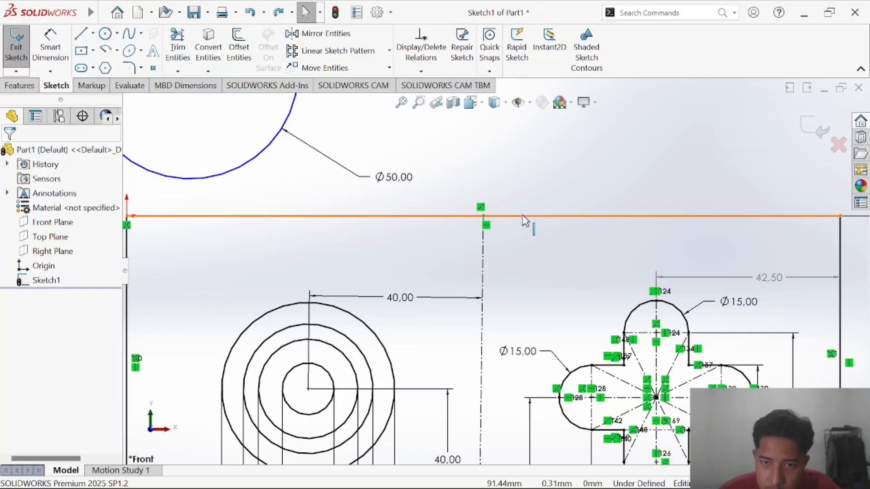
# Check the existing and available relations between the plate's top edge and the middle centerline's upper endpoint.
pyautogui.click(498, 217)
pyautogui.keyDown('ctrl'); pyautogui.click(483, 217); pyautogui.keyUp('ctrl')
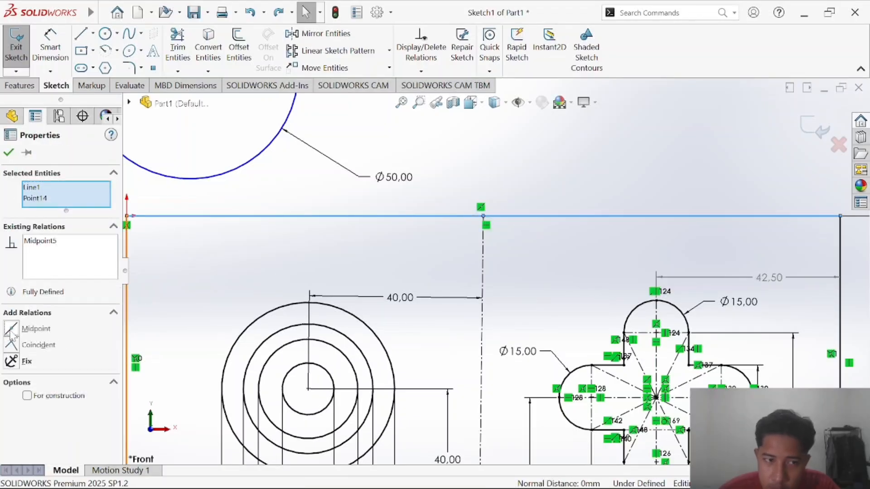
pyautogui.click(545, 180)
pyautogui.scroll(4, 545, 213)
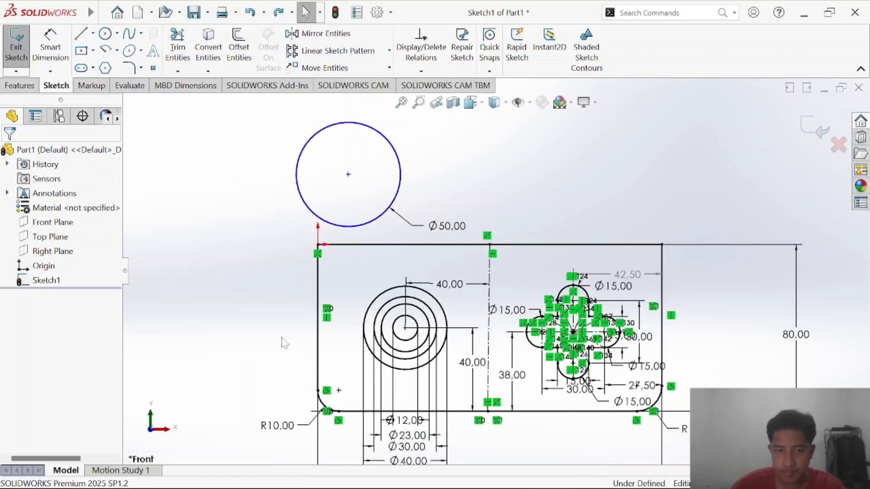
pyautogui.scroll(1, 572, 336)
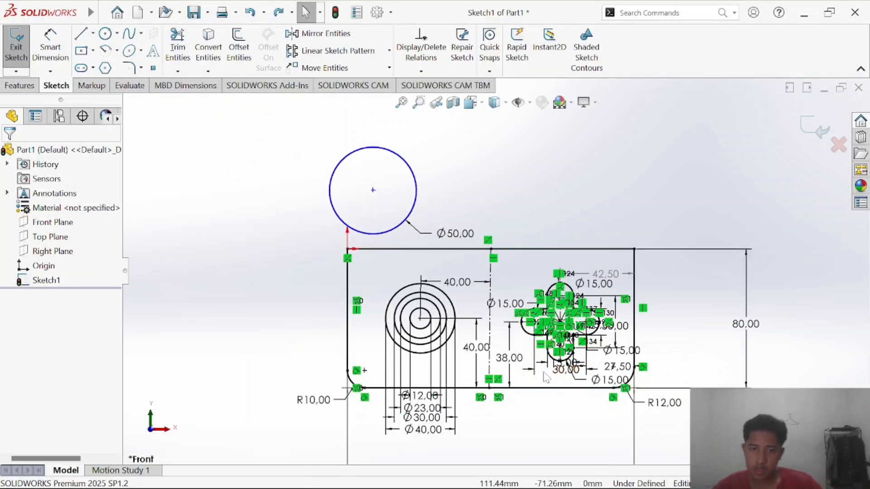
pyautogui.scroll(-2, 544, 358)
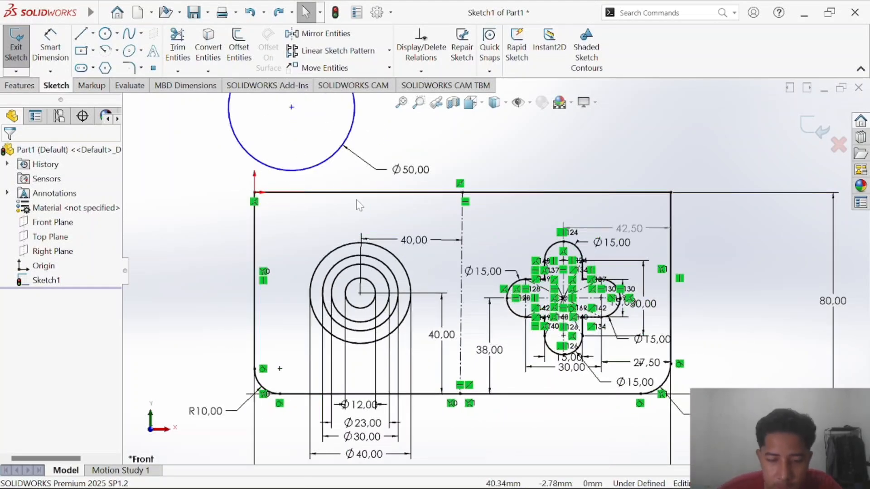
# Step through the edit history to restore the 50 mm circle centered on the plate's top edge, and compare it with the PDF drawing.
pyautogui.hotkey('ctrl', 'z')
pyautogui.hotkey('ctrl', 'z')
pyautogui.hotkey('ctrl', 'z')
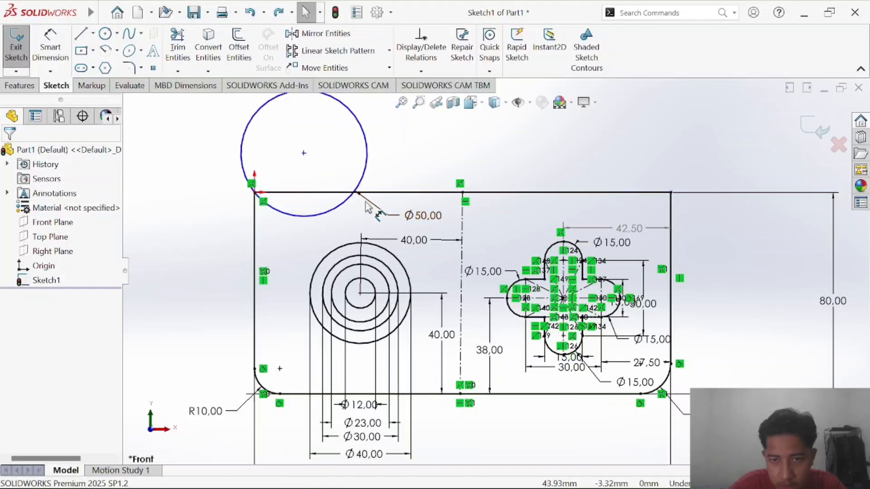
pyautogui.hotkey('ctrl', 'z')
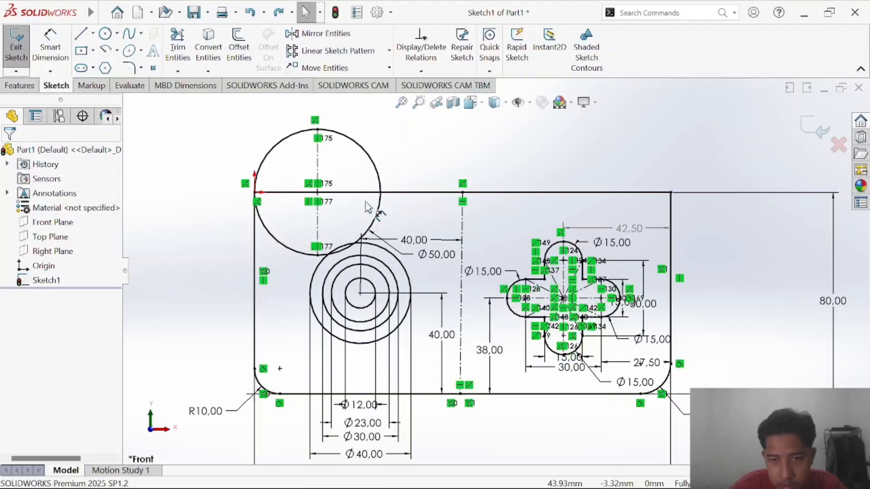
pyautogui.hotkey('ctrl', 'y')
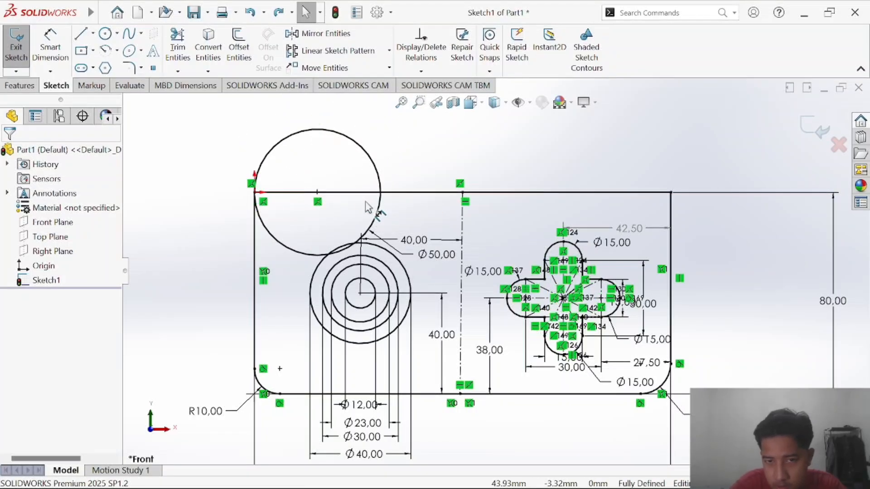
pyautogui.hotkey('ctrl', 'z')
pyautogui.hotkey('ctrl', 'y')
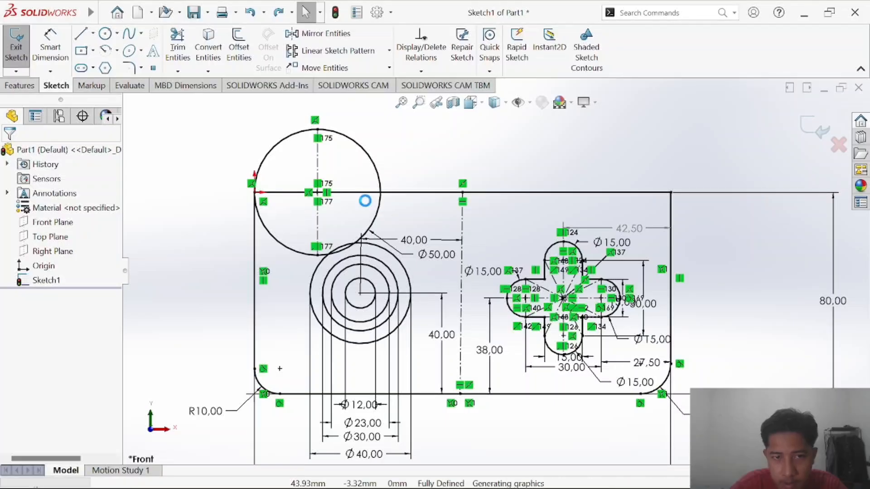
pyautogui.hotkey('ctrl', 'y')
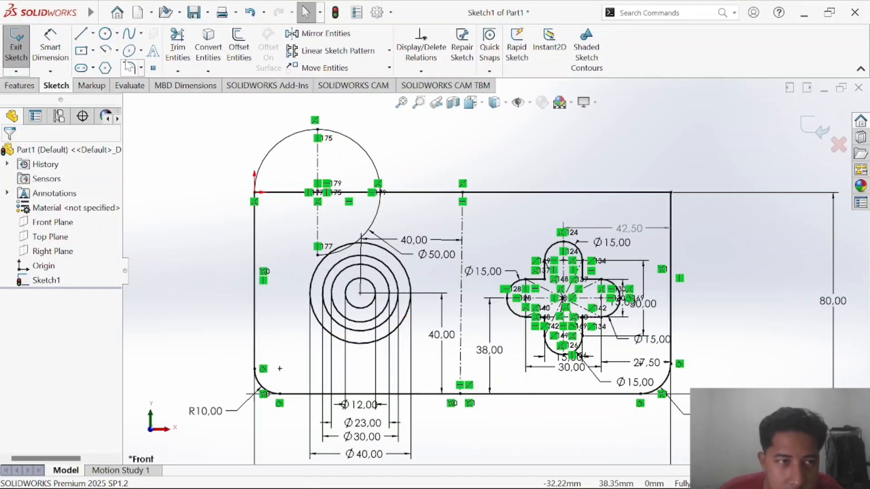
pyautogui.hotkey('alt', 'Tab')
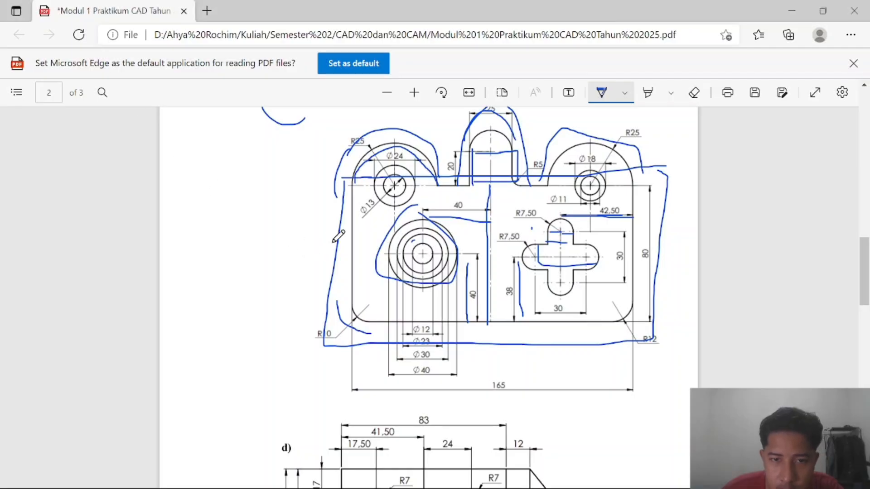
pyautogui.hotkey('alt', 'Tab')
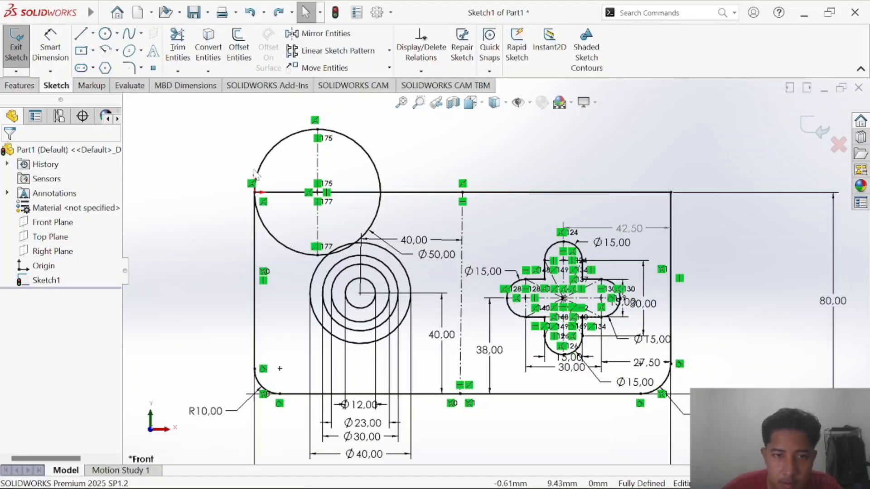
# Sketch a vertical centerline about 52 mm long downward from the top of the 50 mm circle through its center.
pyautogui.click(92, 33)
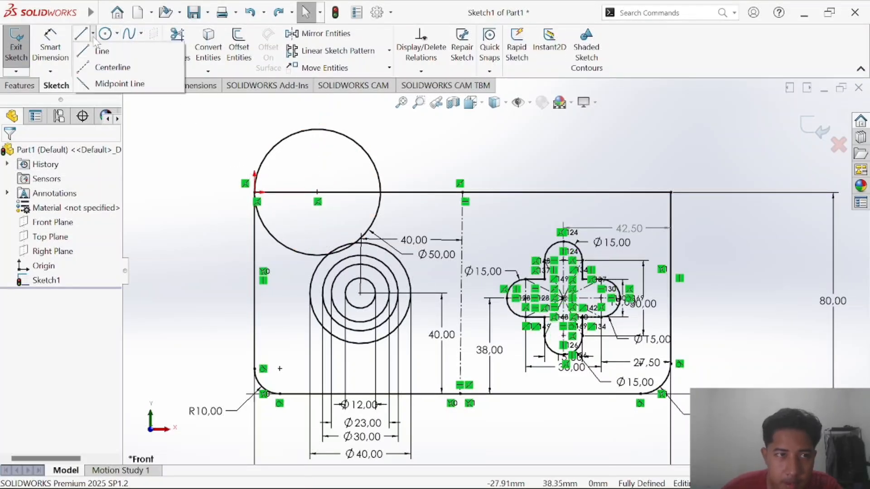
pyautogui.click(107, 72)
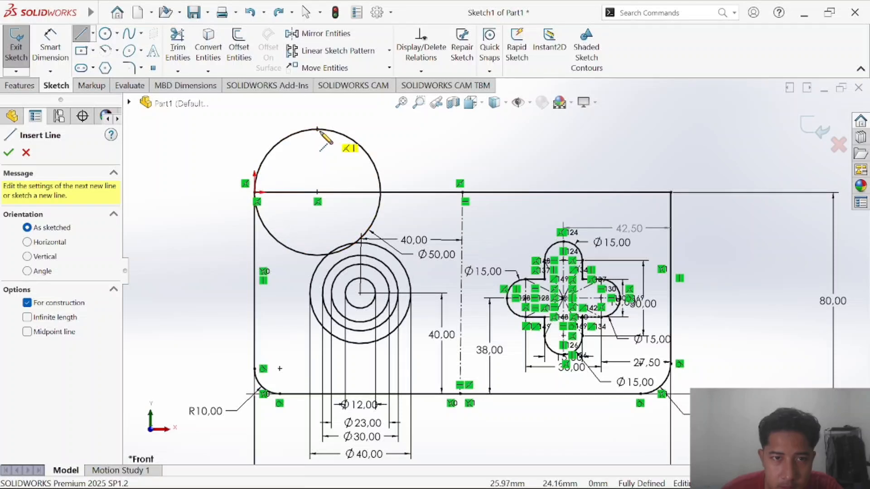
pyautogui.click(318, 130)
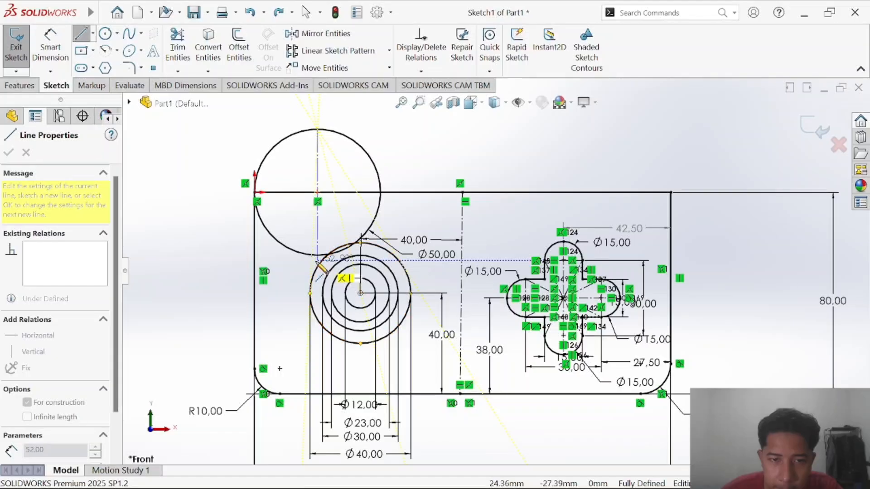
pyautogui.click(317, 261)
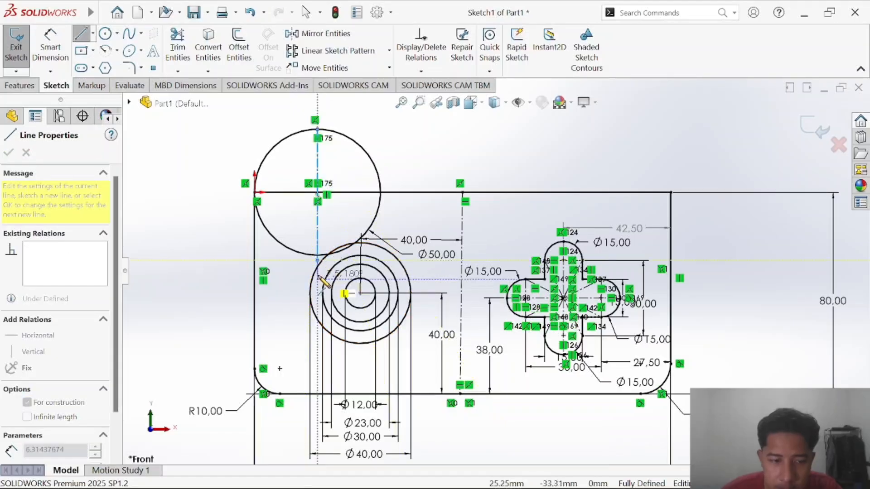
pyautogui.press('Escape')
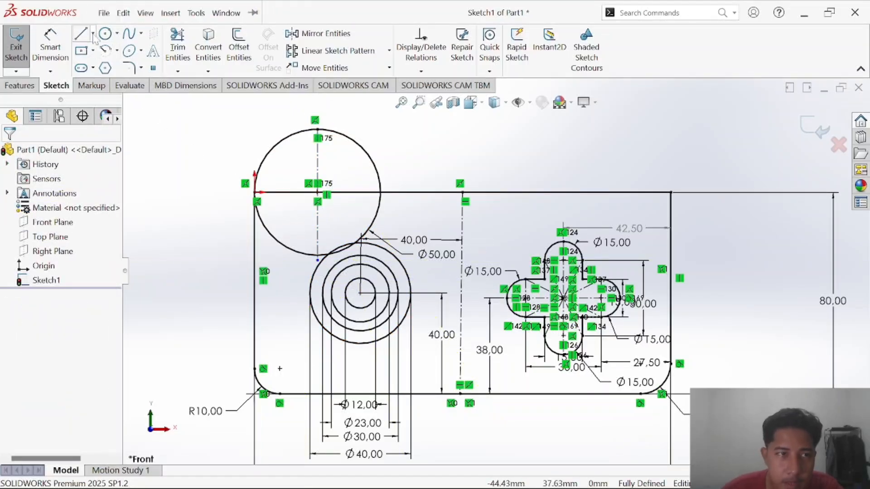
# Undo the vertical centerline through the 50 mm circle and keep the circle's placement on the plate's top edge.
pyautogui.click(92, 33)
pyautogui.click(108, 68)
pyautogui.hotkey('ctrl', 'z')
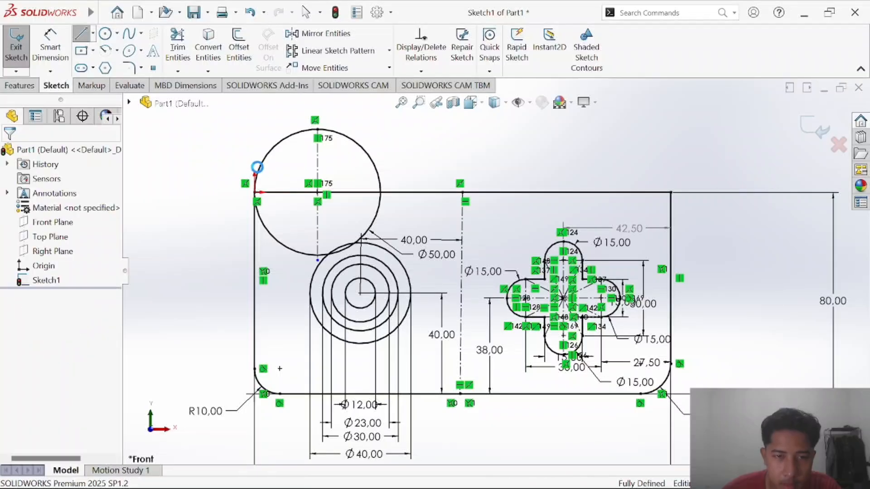
pyautogui.hotkey('ctrl', 'z')
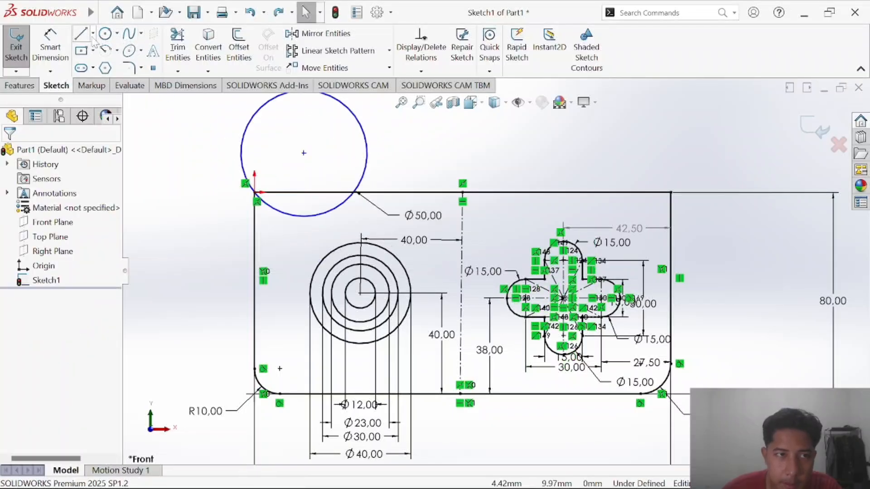
pyautogui.click(92, 34)
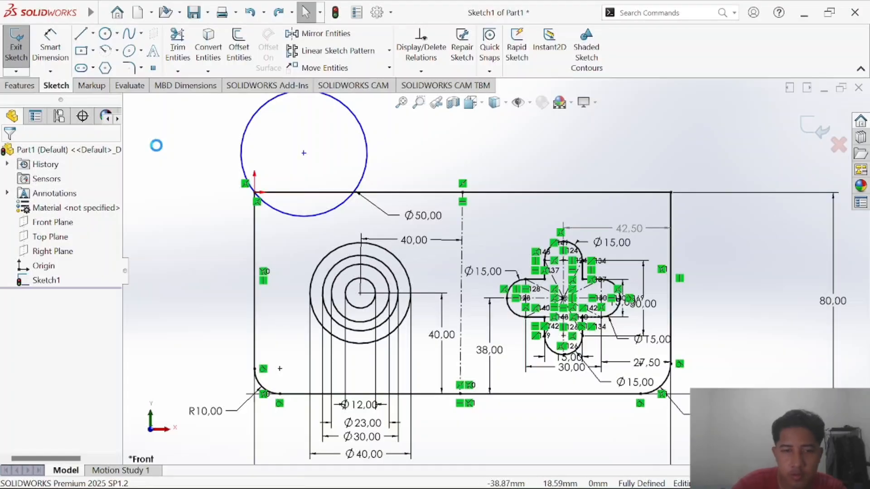
pyautogui.hotkey('ctrl', 'y')
# Sketch a vertical centerline about 54 mm long from the top of the 50 mm circle down to the 40 mm circle.
pyautogui.click(100, 16)
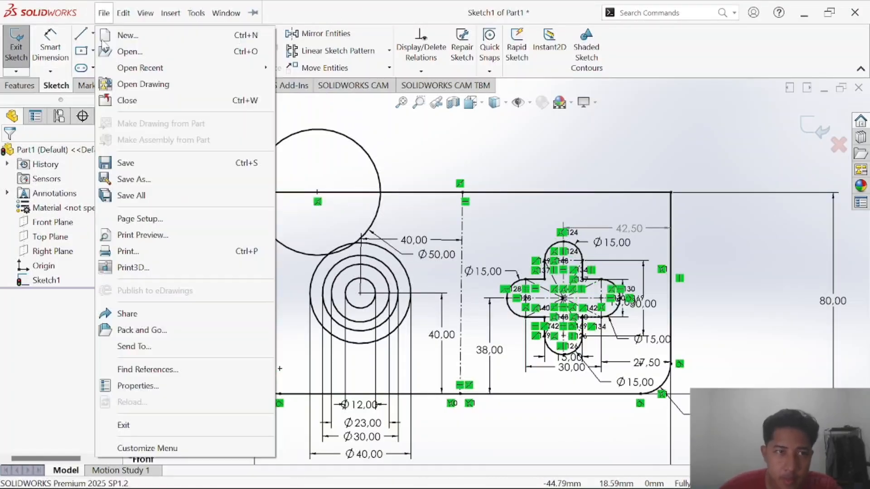
pyautogui.click(93, 35)
pyautogui.click(104, 67)
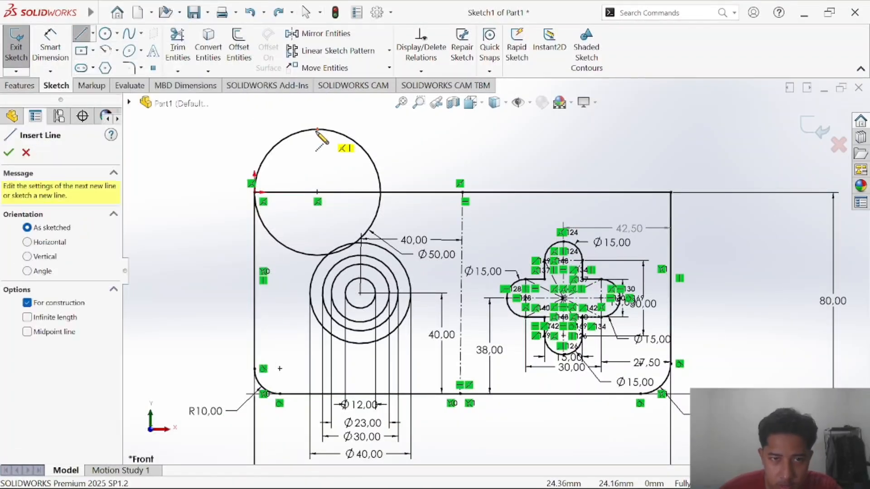
pyautogui.click(318, 131)
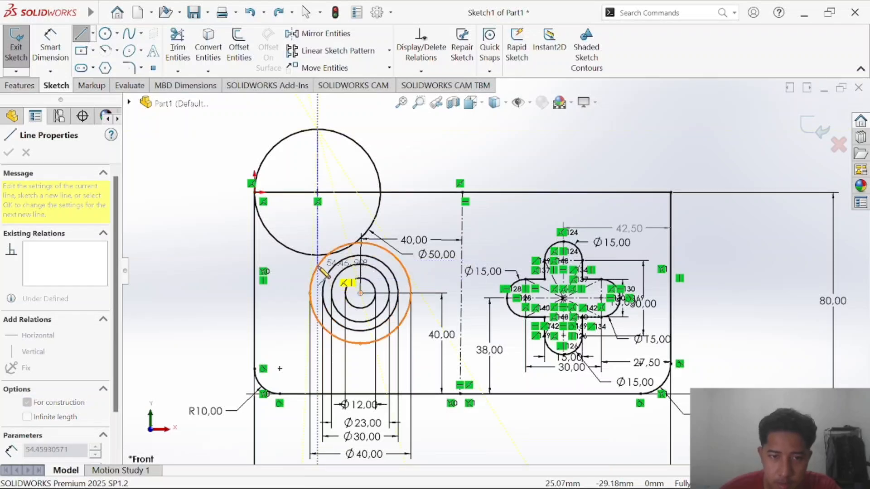
pyautogui.click(318, 268)
pyautogui.press('Escape')
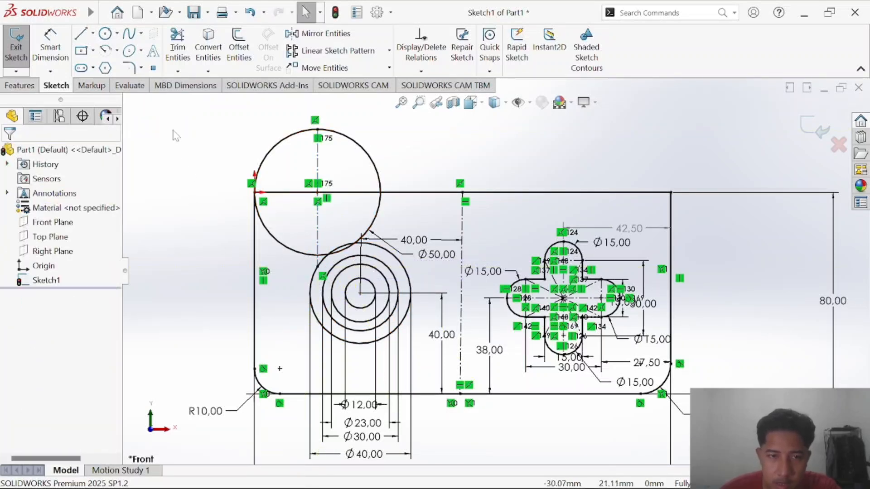
# Trim the 50 mm circle's lower half and the plate's top edge inside it to leave the upper lobe arc.
pyautogui.click(178, 45)
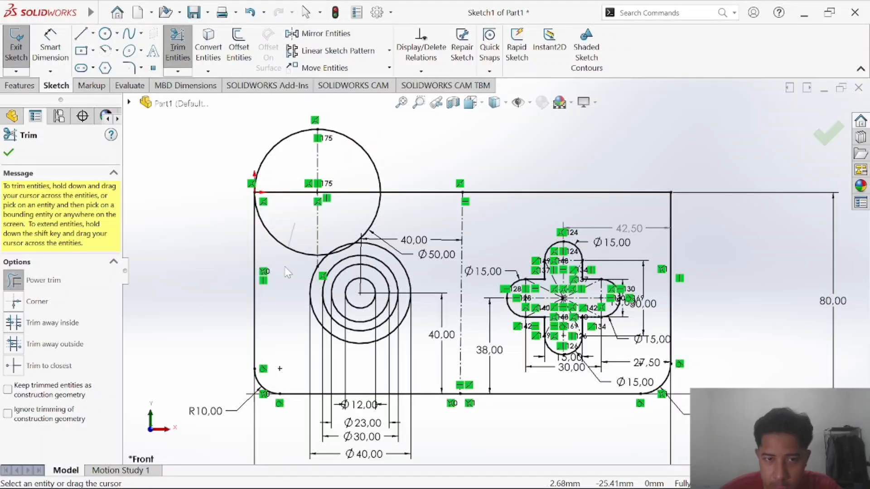
pyautogui.moveTo(287, 273); pyautogui.dragTo(337, 226)
pyautogui.moveTo(354, 198)
pyautogui.mouseDown()
pyautogui.moveTo(354, 218)
pyautogui.moveTo(307, 186)
pyautogui.mouseUp()
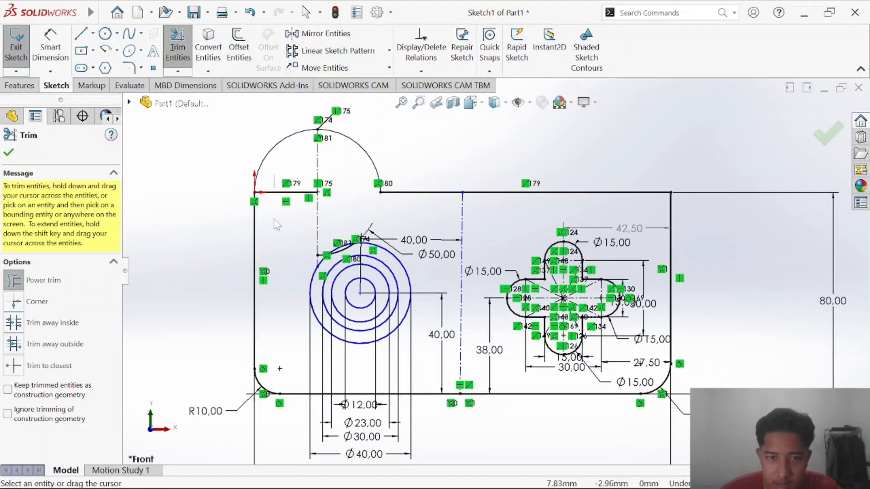
pyautogui.scroll(-2, 311, 252)
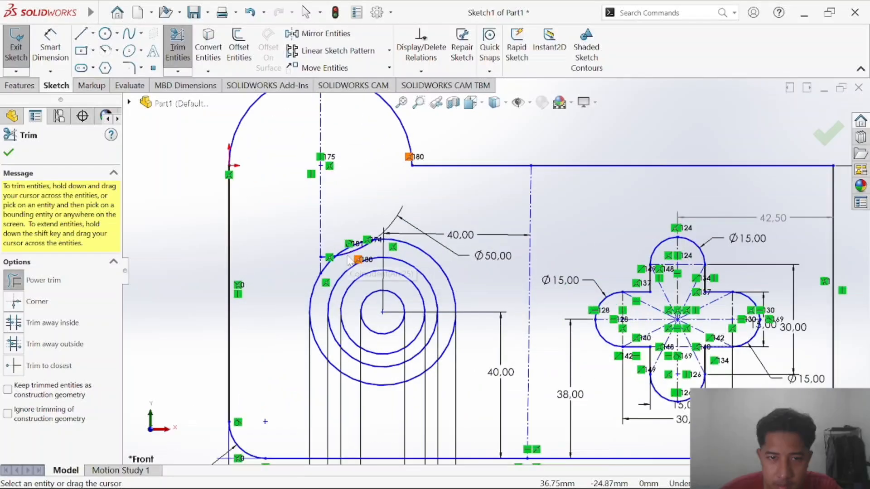
pyautogui.scroll(-2, 314, 251)
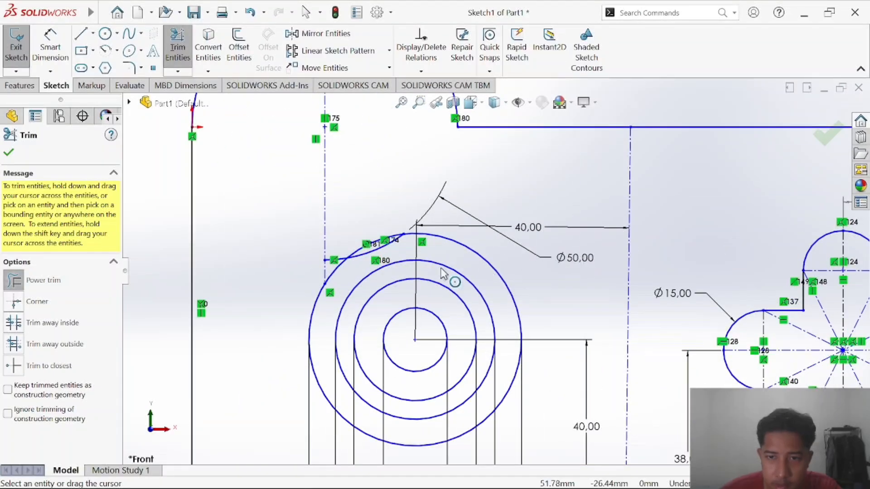
pyautogui.moveTo(363, 262); pyautogui.dragTo(363, 253)
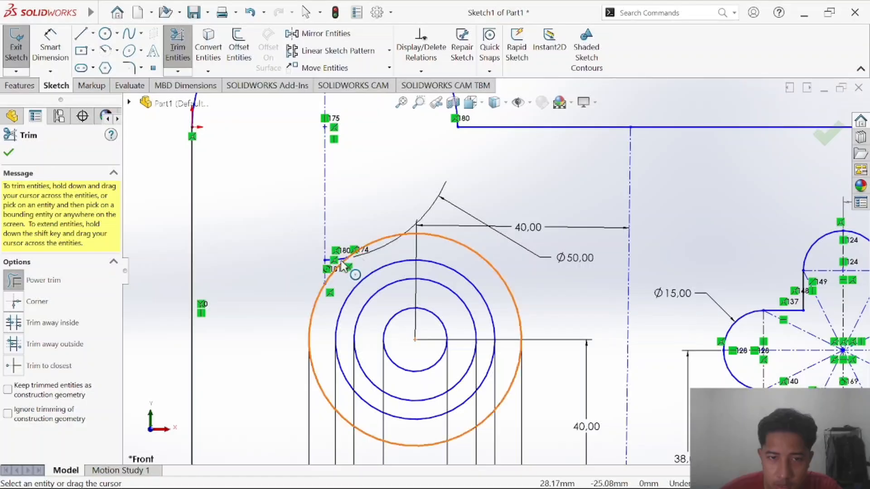
pyautogui.scroll(4, 356, 256)
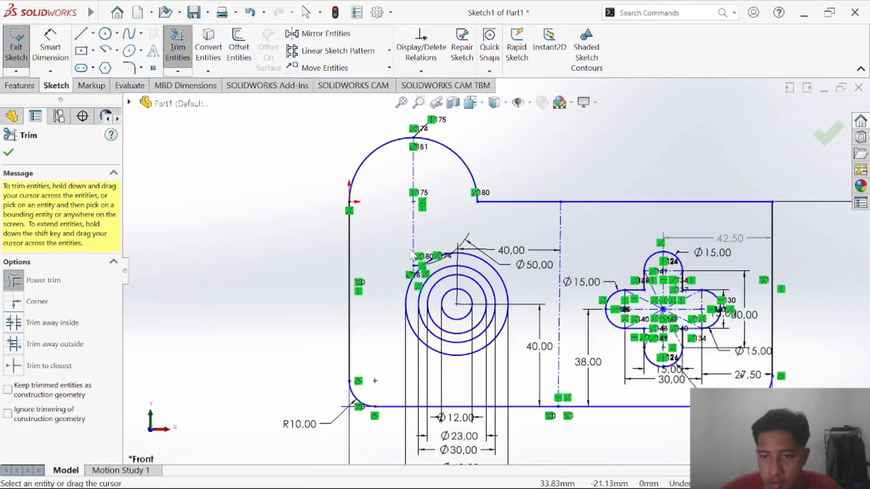
pyautogui.press('Escape')
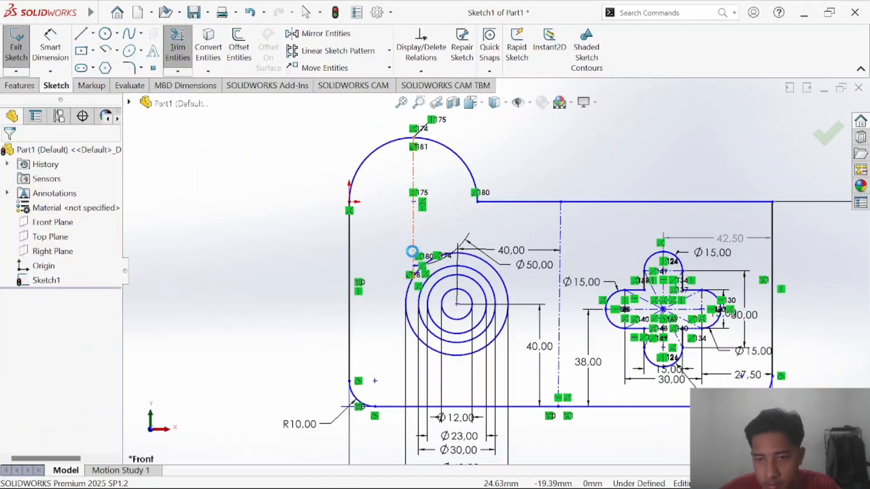
# Trim away the short arc left over from the 50 mm circle's lower half, between its centerline and the 40 mm circle.
pyautogui.hotkey('ctrl', 'z')
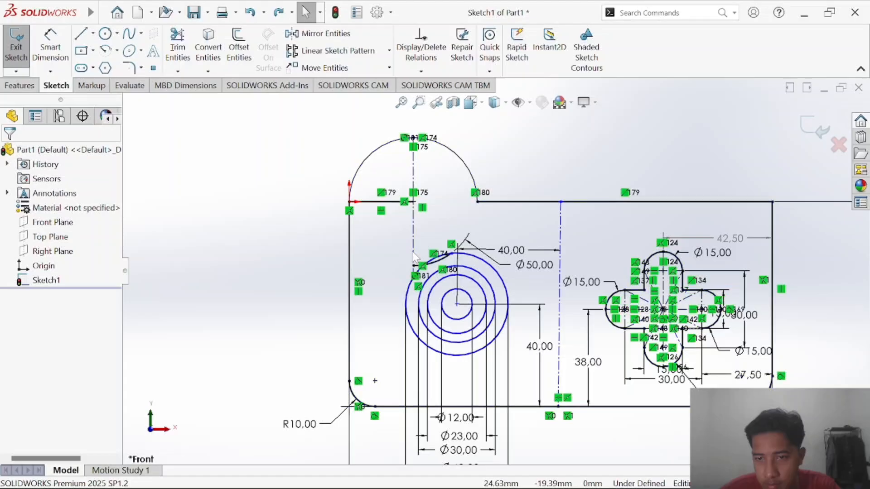
pyautogui.hotkey('ctrl', 'y')
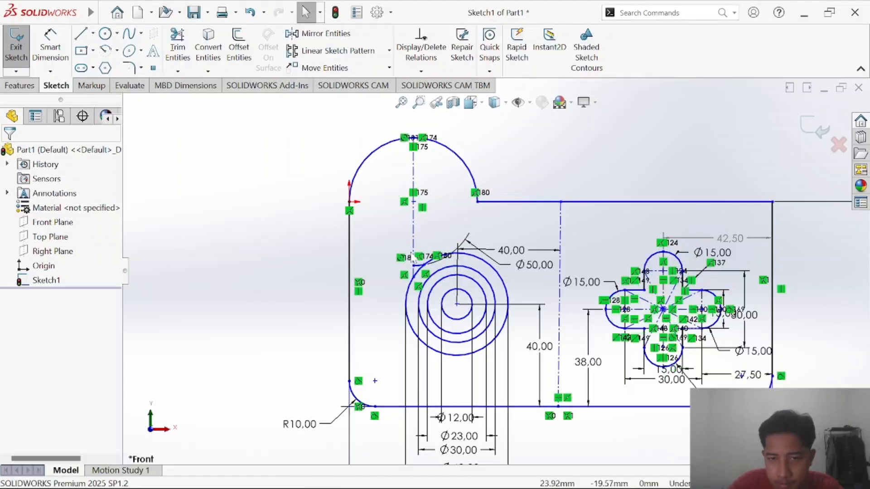
pyautogui.scroll(-5, 407, 288)
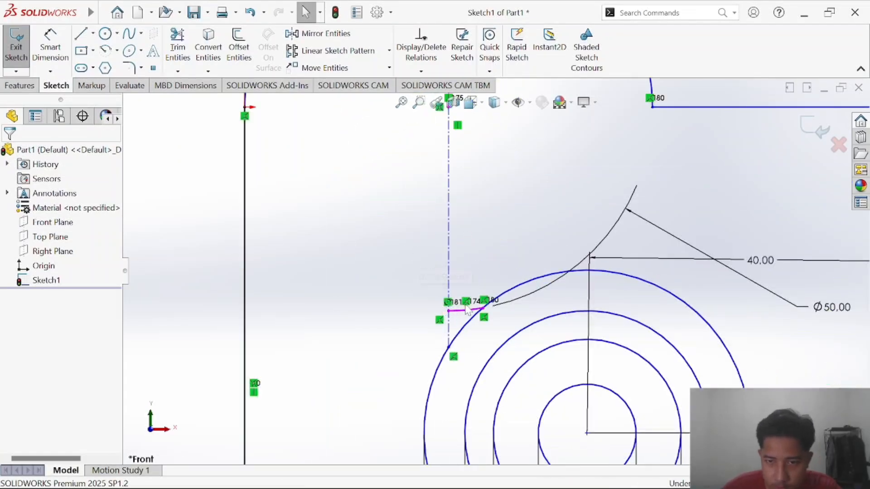
pyautogui.click(458, 319)
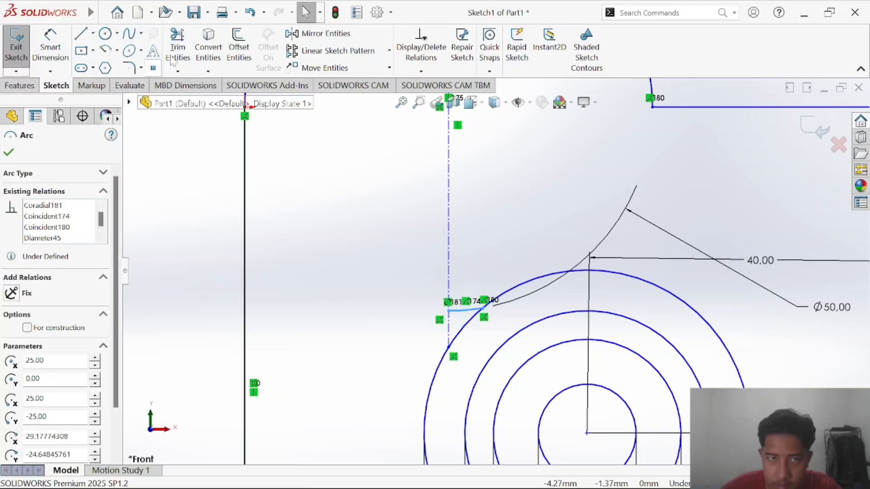
pyautogui.click(177, 47)
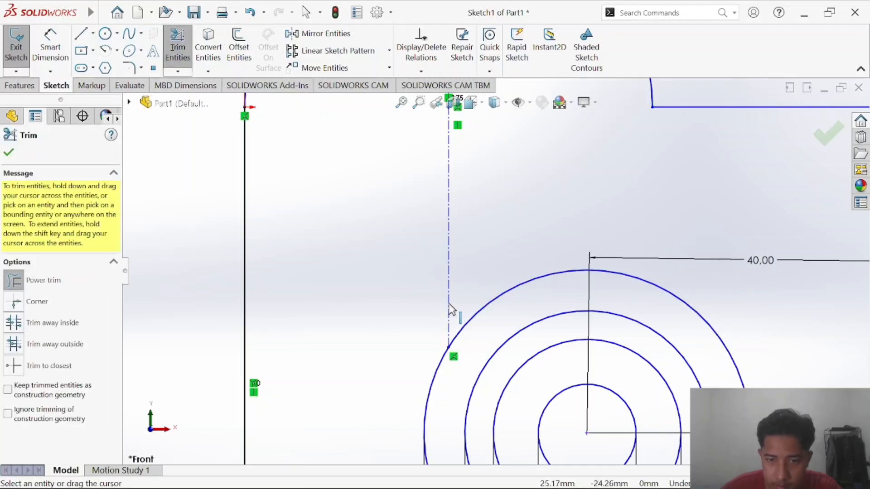
# Sketch a horizontal construction centerline across the lobe's base, from the origin to the arc's right end.
pyautogui.scroll(5, 404, 241)
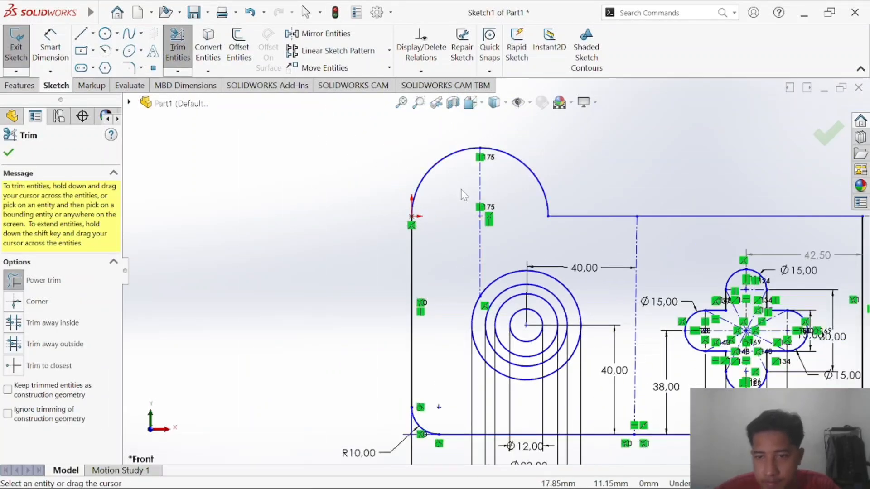
pyautogui.click(92, 34)
pyautogui.click(110, 66)
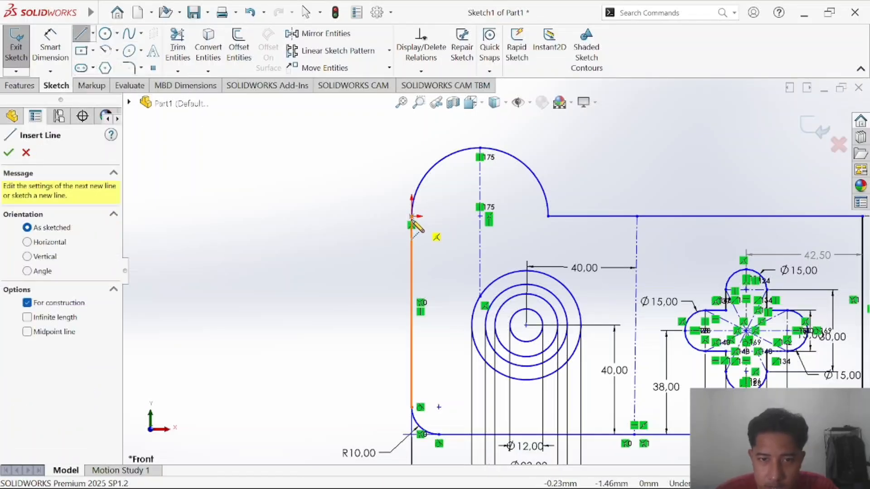
pyautogui.click(411, 217)
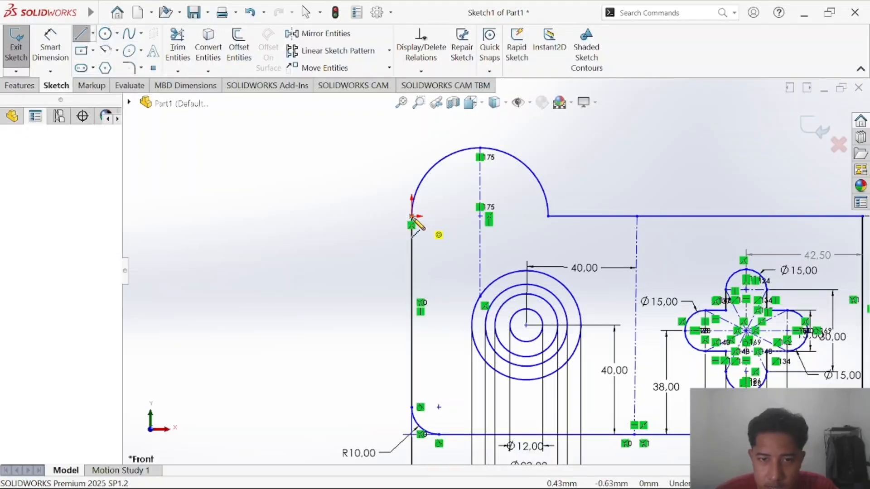
pyautogui.click(548, 216)
pyautogui.press('Escape')
pyautogui.press('f')
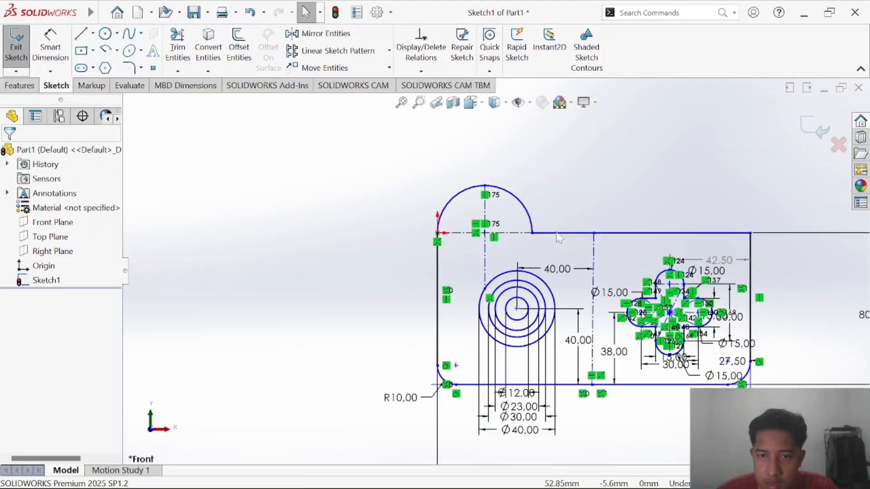
# Check the lobe in the PDF drawing and dimension the lobe arc with a 25 mm radius.
pyautogui.scroll(-1, 559, 238)
pyautogui.hotkey('alt', 'Tab')
pyautogui.hotkey('alt', 'Tab')
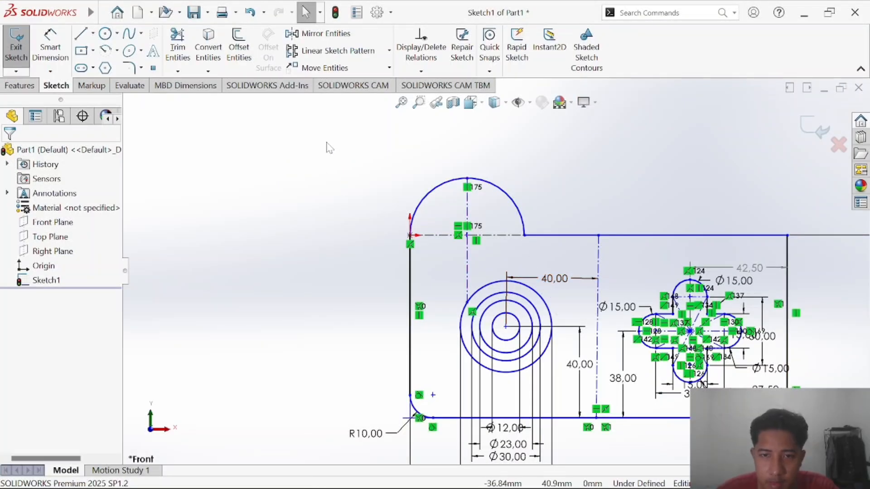
pyautogui.click(50, 45)
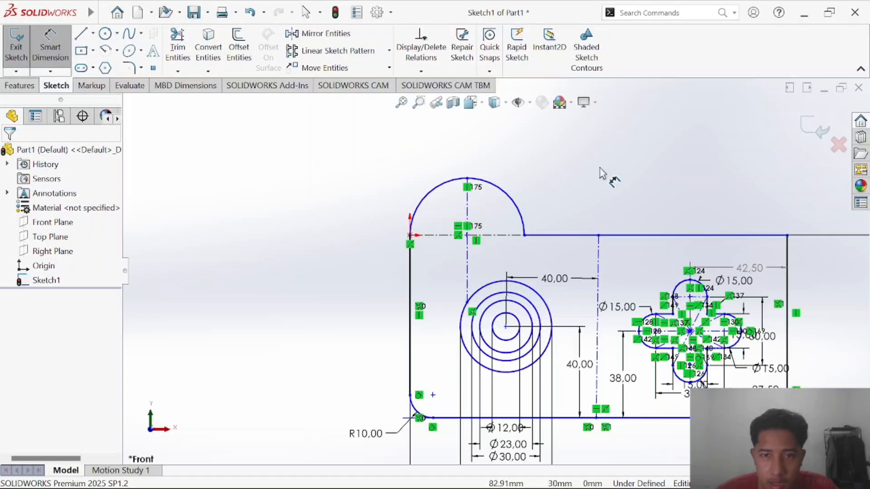
pyautogui.click(518, 203)
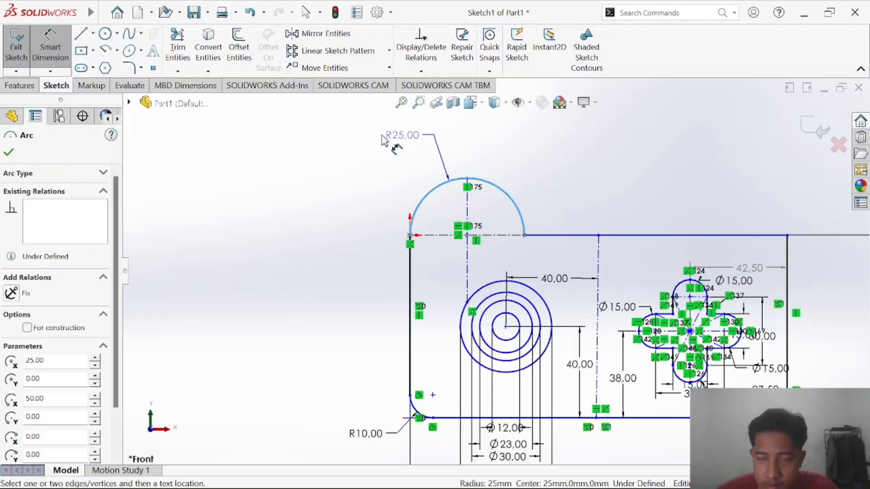
pyautogui.click(338, 176)
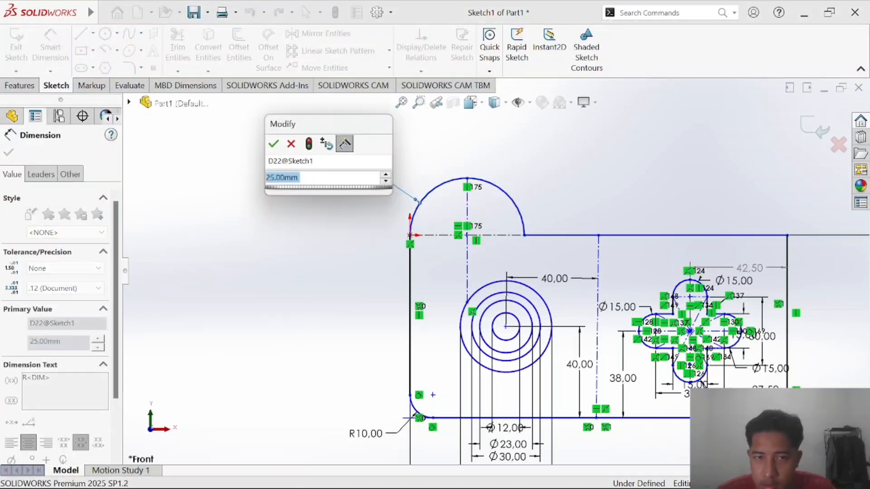
pyautogui.press('Return')
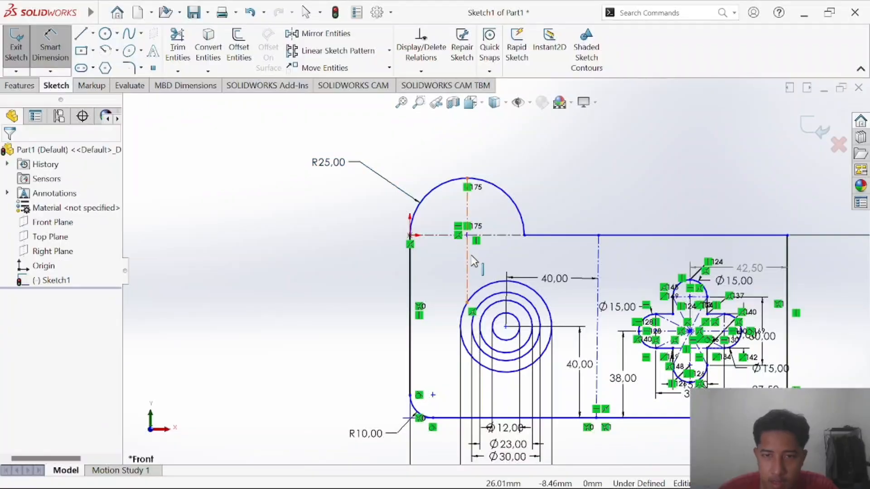
# Compare the sketch with the PDF drawing and try to dimension the lobe center's horizontal distance from the origin.
pyautogui.hotkey('alt', 'Tab')
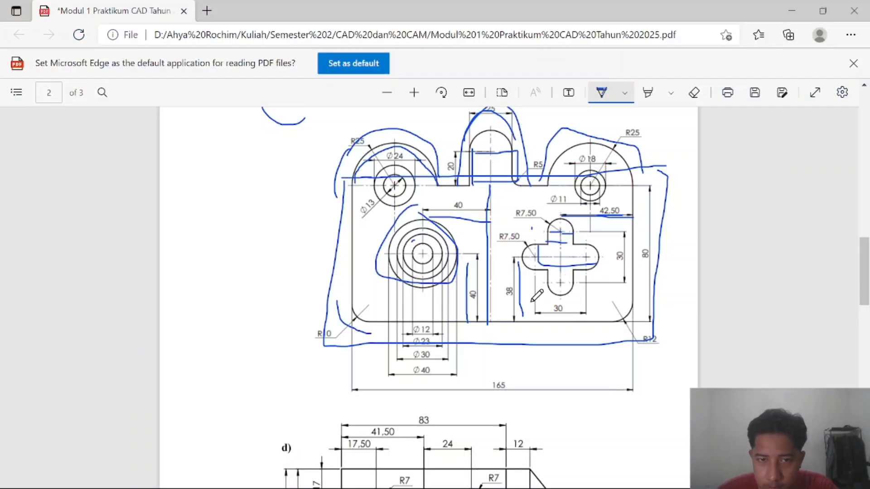
pyautogui.hotkey('alt', 'Tab')
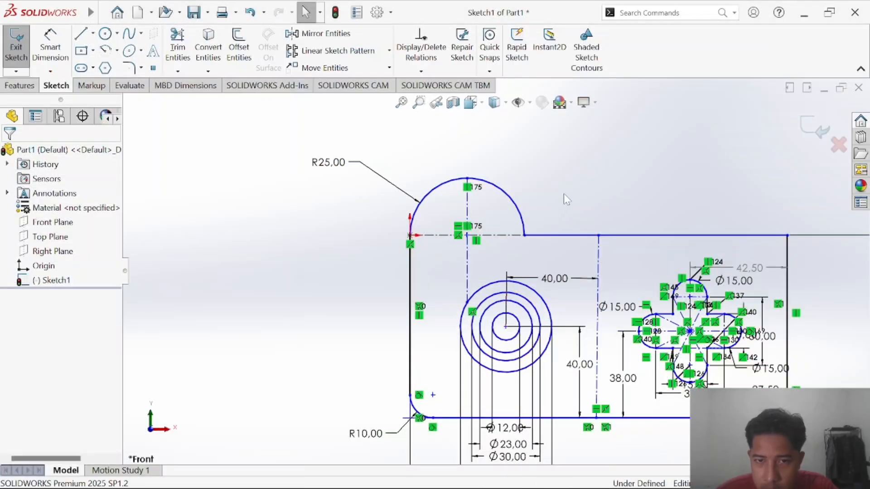
pyautogui.hotkey('alt', 'Tab')
pyautogui.hotkey('alt', 'Tab')
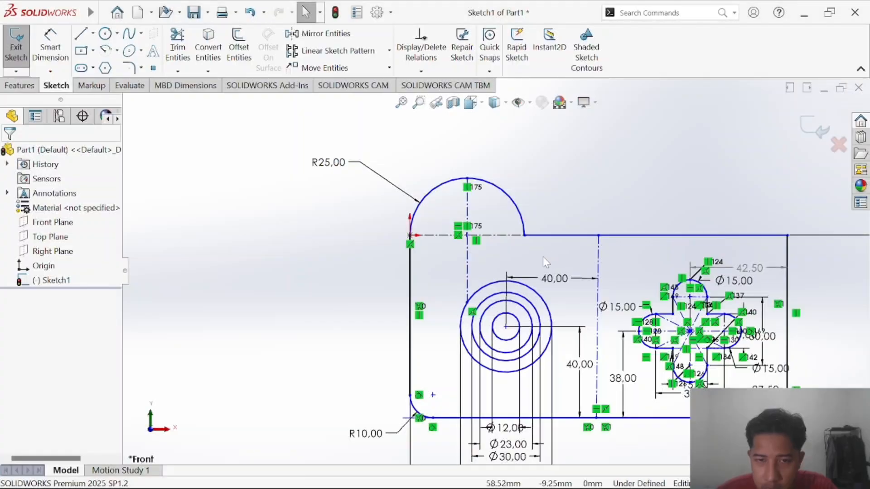
pyautogui.click(50, 45)
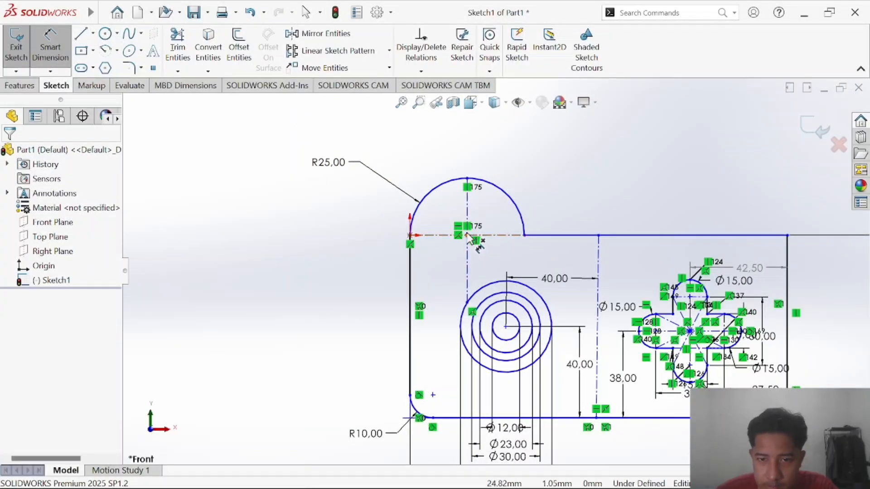
pyautogui.click(468, 235)
pyautogui.click(410, 236)
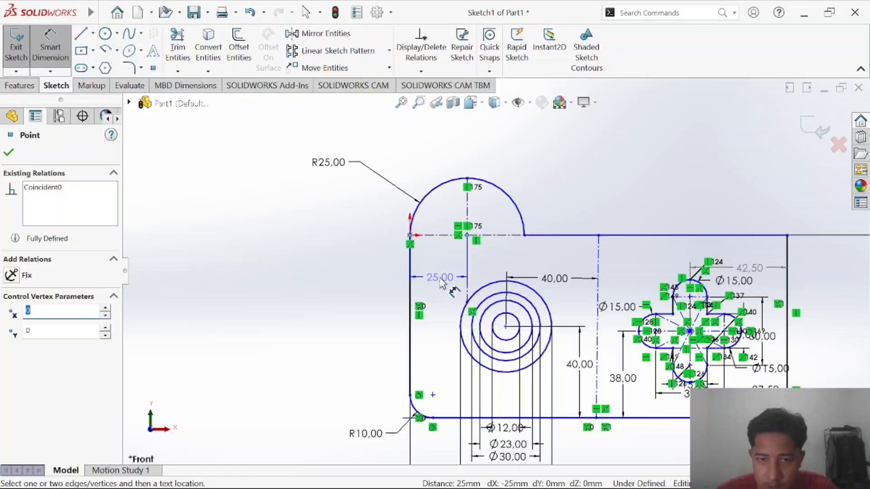
pyautogui.click(436, 277)
pyautogui.click(514, 266)
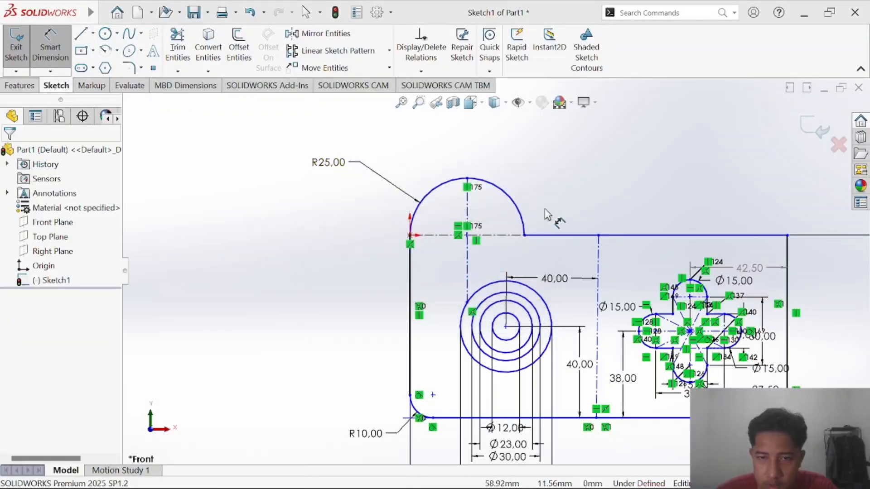
# Dimension the lobe's base width between the arc's two endpoints as 50 mm.
pyautogui.click(525, 236)
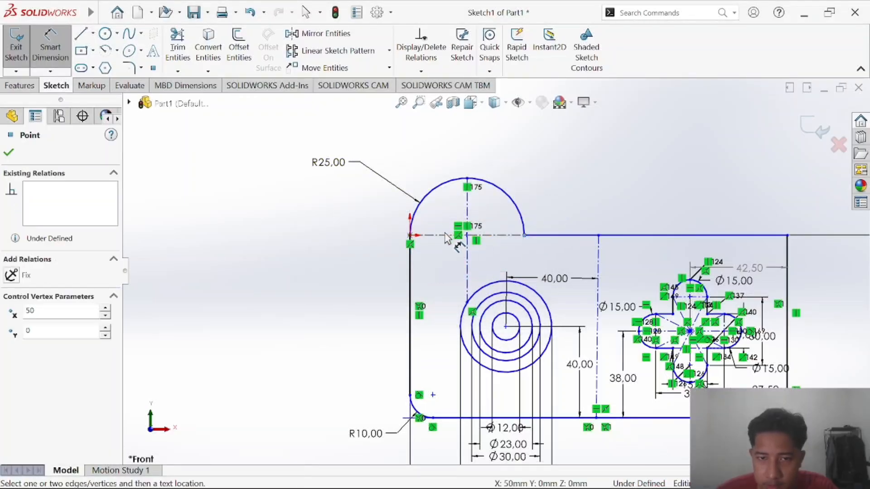
pyautogui.click(410, 236)
pyautogui.click(499, 146)
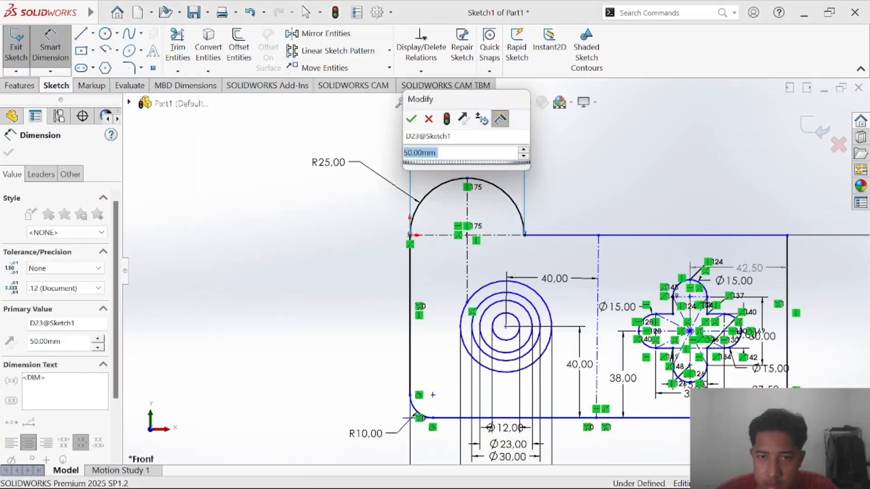
pyautogui.press('Return')
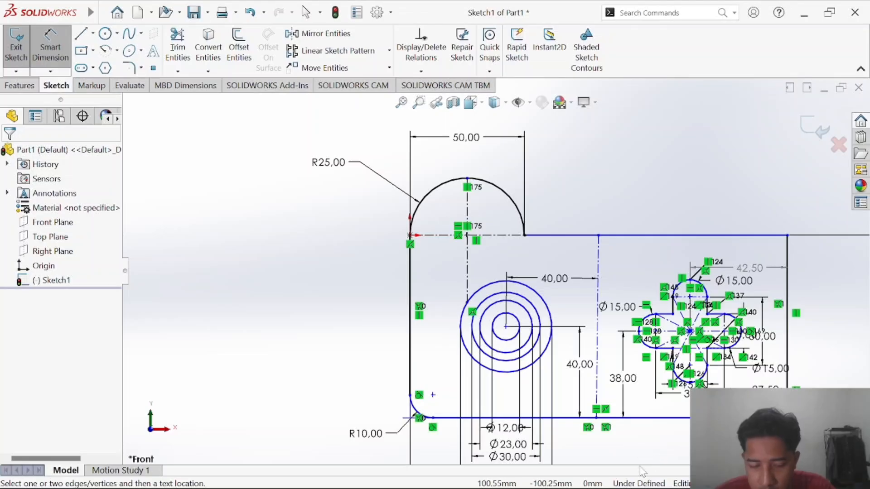
pyautogui.hotkey('ctrl', 'z')
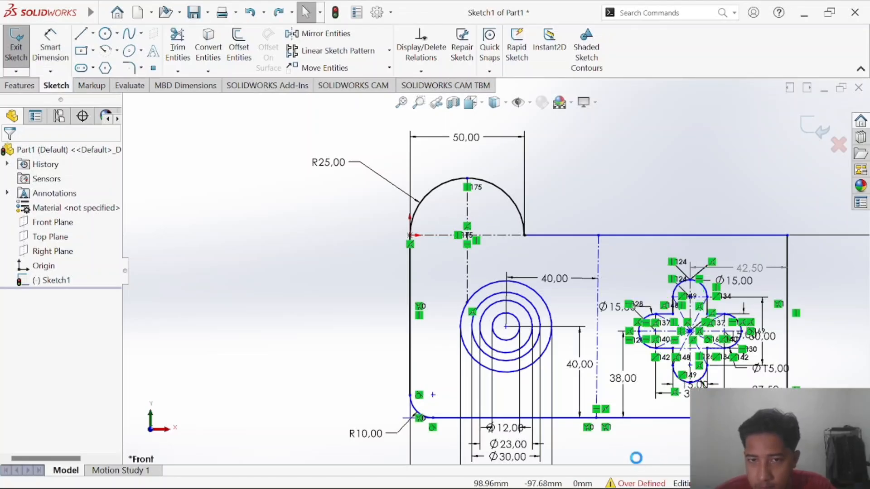
pyautogui.hotkey('ctrl', 'y')
pyautogui.hotkey('ctrl', 'z')
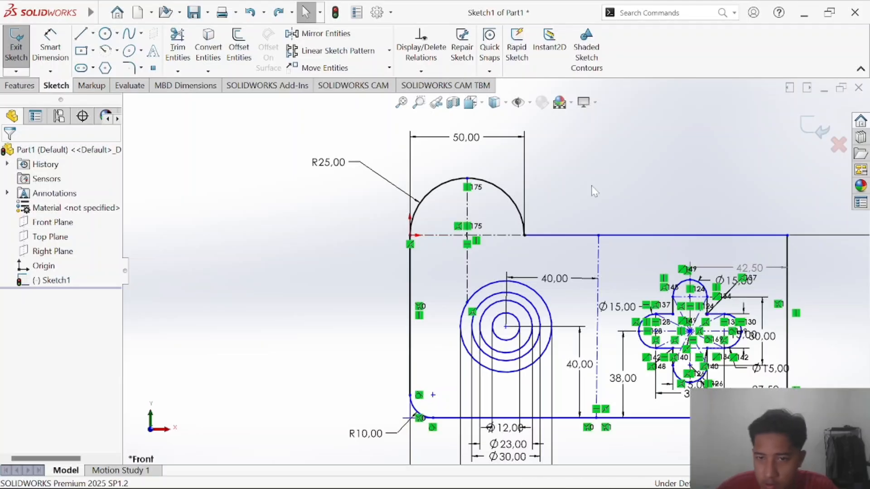
# Examine the junction where the lobe arc's right end meets the plate's top edge, checking the arc, the line and their shared point.
pyautogui.scroll(3, 594, 192)
pyautogui.scroll(-6, 489, 259)
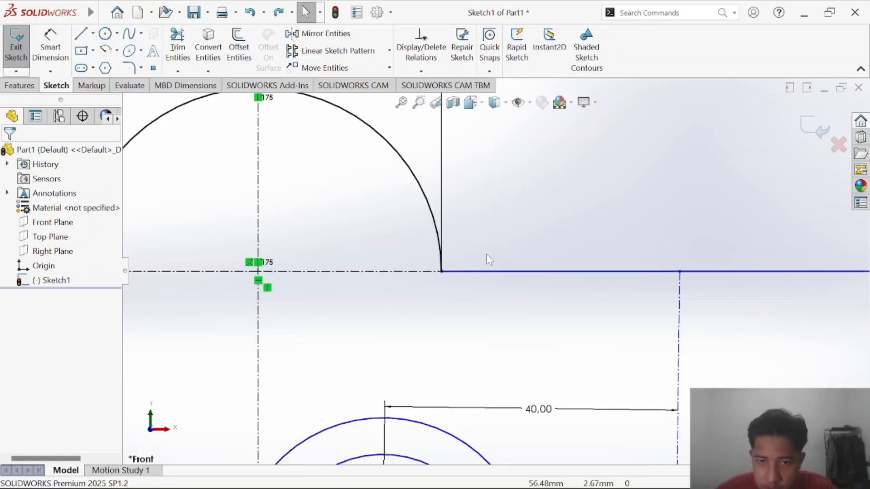
pyautogui.click(442, 259)
pyautogui.keyDown('ctrl'); pyautogui.click(442, 272); pyautogui.keyUp('ctrl')
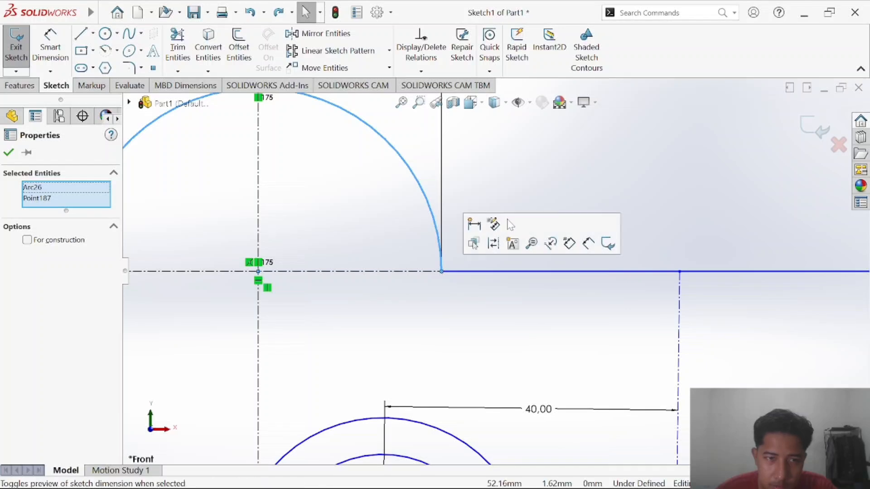
pyautogui.click(569, 178)
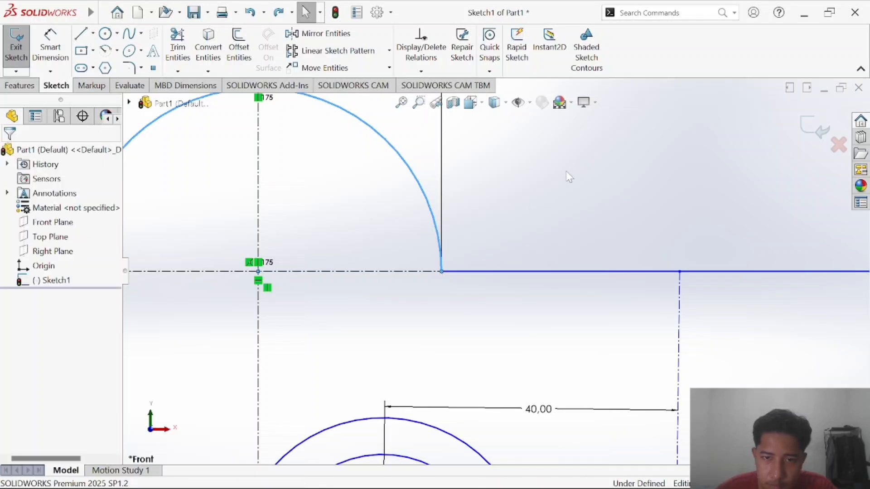
pyautogui.click(488, 272)
pyautogui.keyDown('ctrl'); pyautogui.click(442, 272); pyautogui.keyUp('ctrl')
pyautogui.click(524, 196)
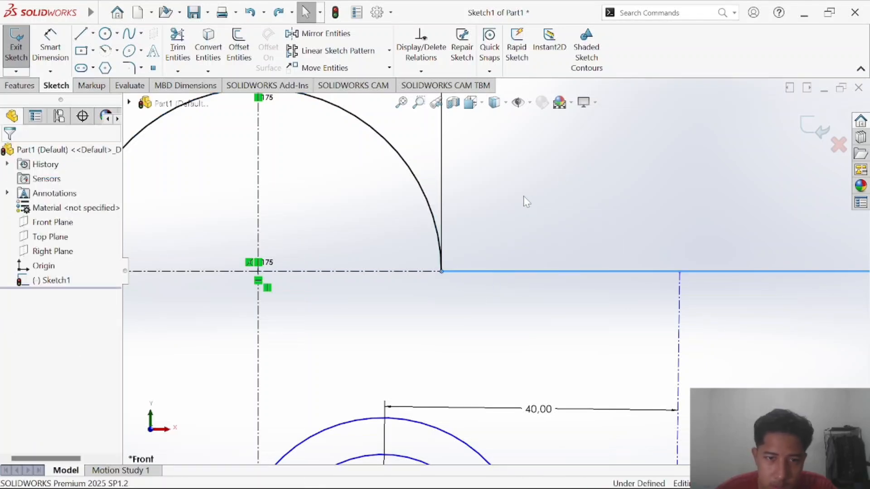
pyautogui.scroll(6, 522, 195)
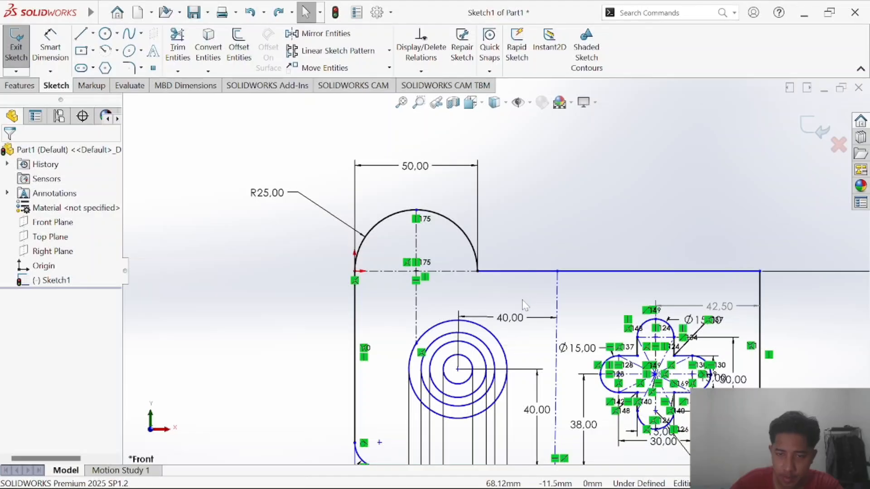
pyautogui.scroll(2, 497, 272)
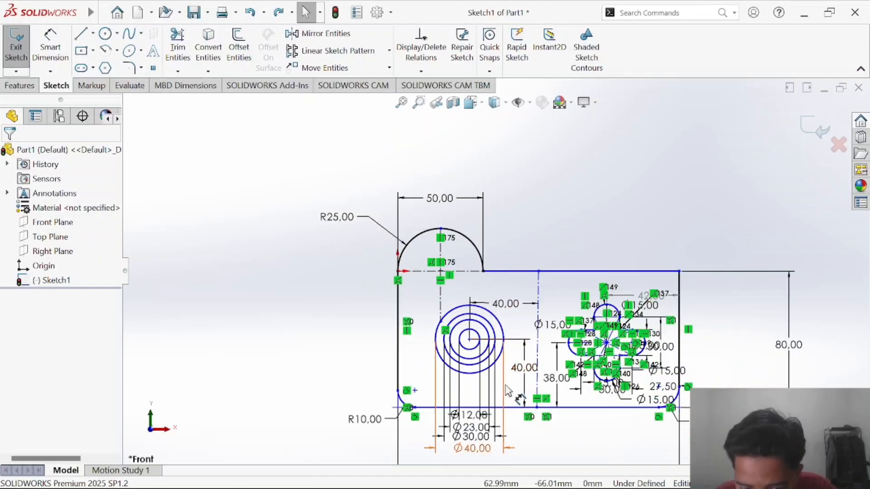
# Dimension the horizontal distance from the plate's left edge to the center of the concentric circles.
pyautogui.scroll(-2, 507, 399)
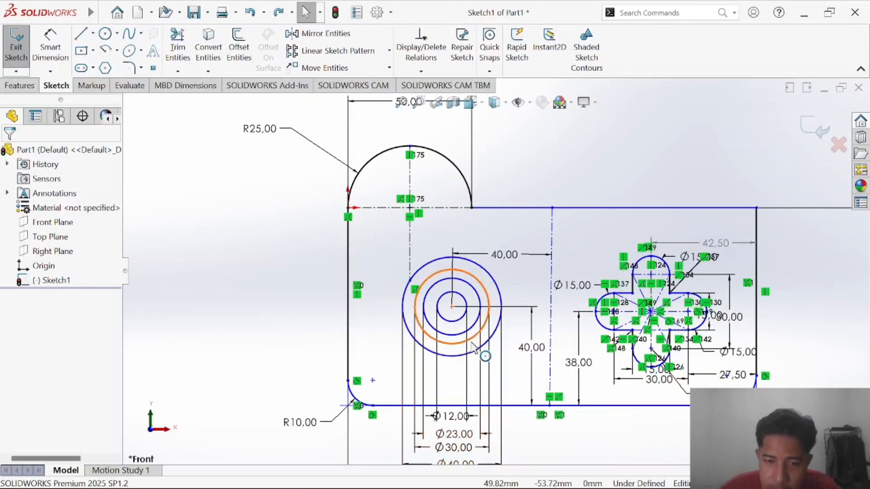
pyautogui.click(49, 47)
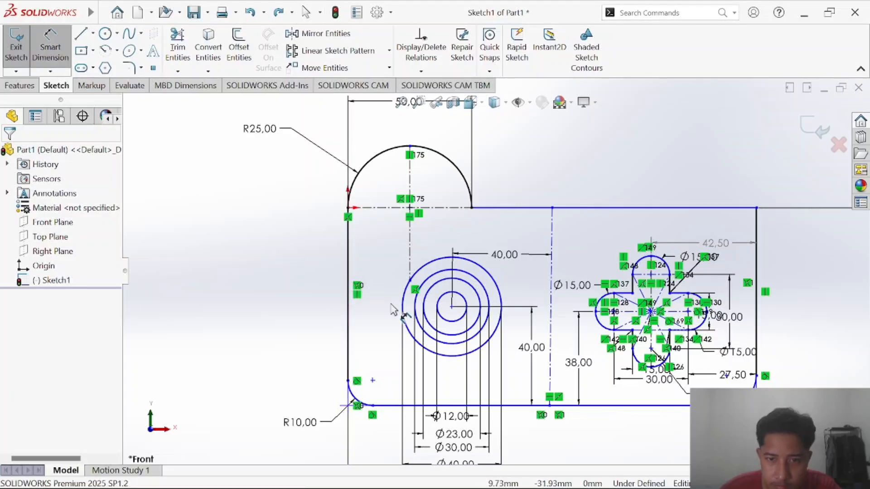
pyautogui.click(452, 307)
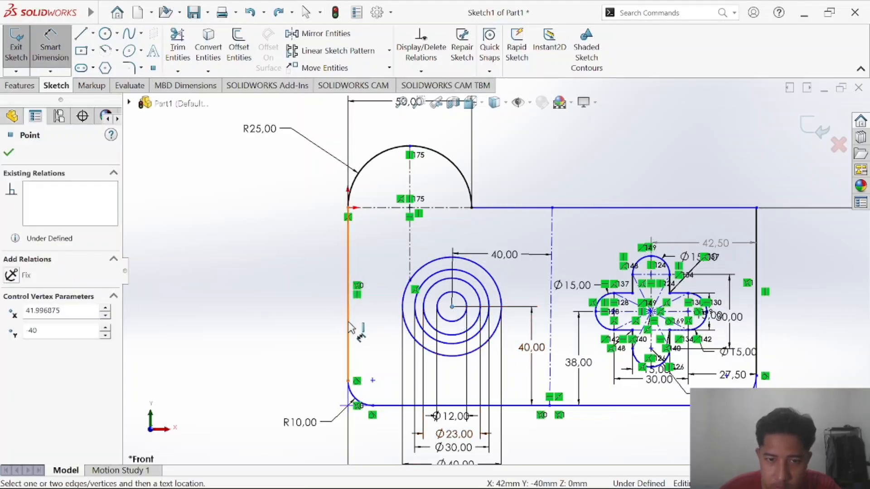
pyautogui.click(348, 327)
pyautogui.click(384, 448)
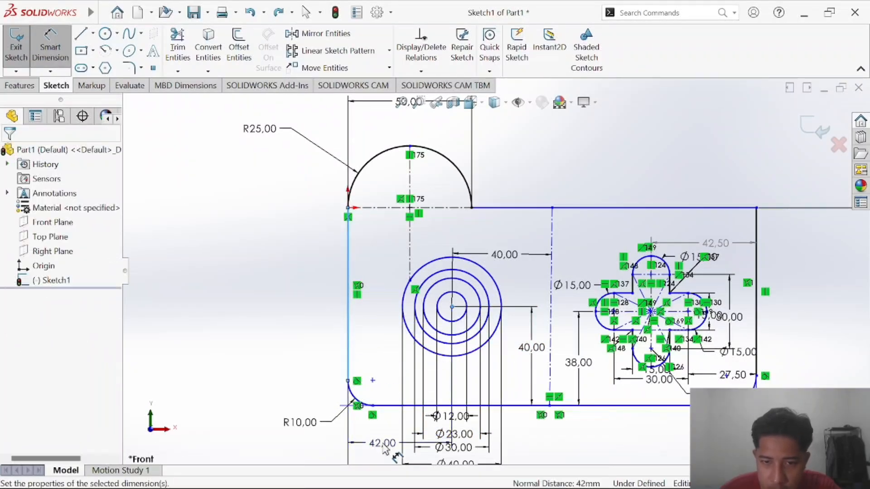
pyautogui.press('Return')
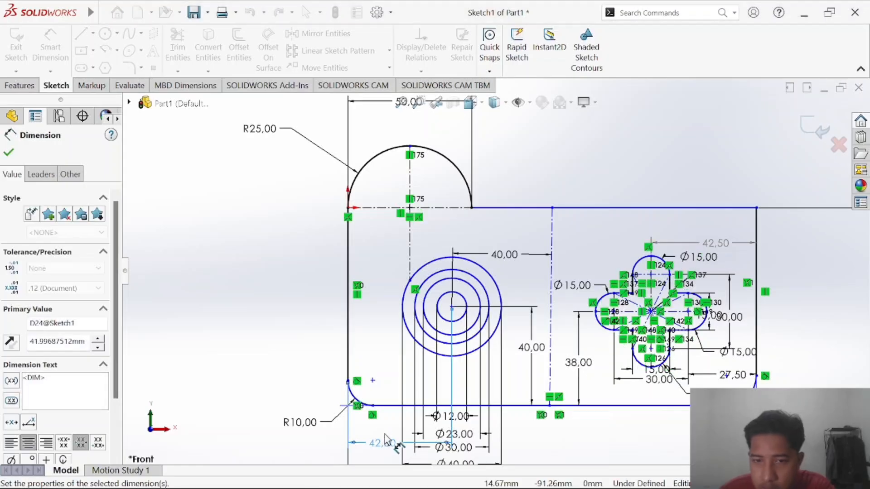
pyautogui.click(593, 459)
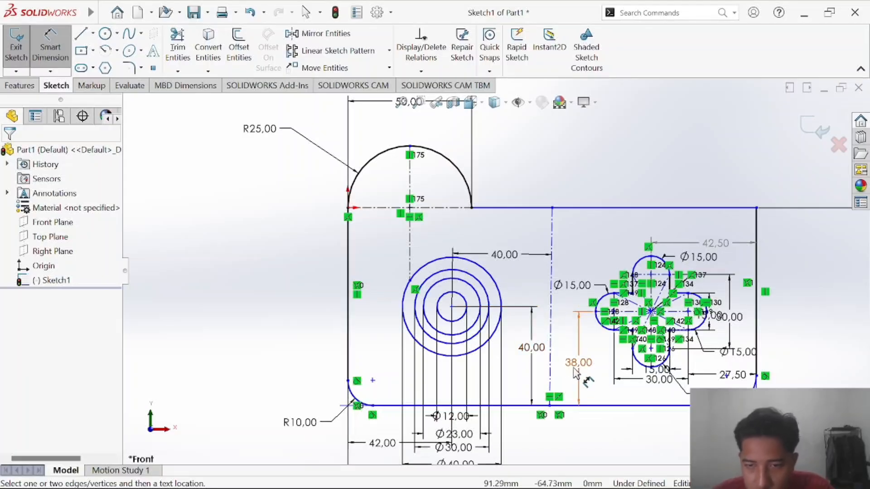
# Dimension the plate's top edge from the lobe's end to the right corner as 115 mm and move that dimension slightly higher.
pyautogui.scroll(3, 589, 382)
pyautogui.press('z')
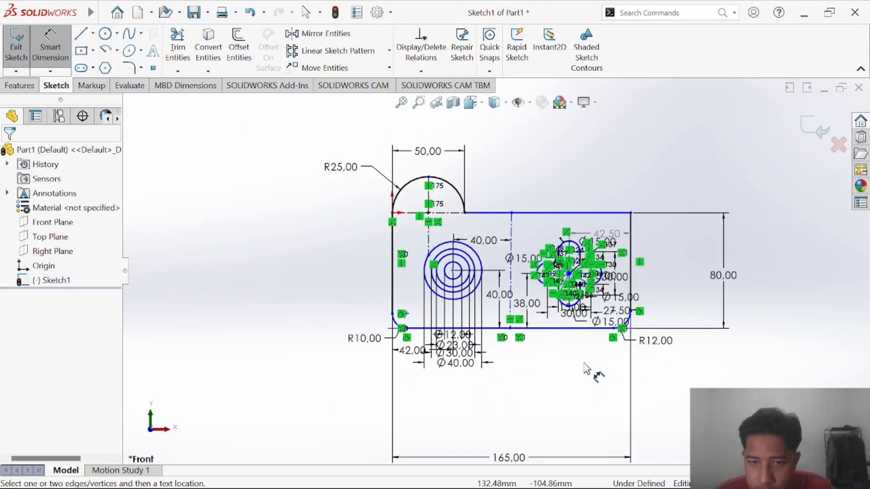
pyautogui.click(465, 212)
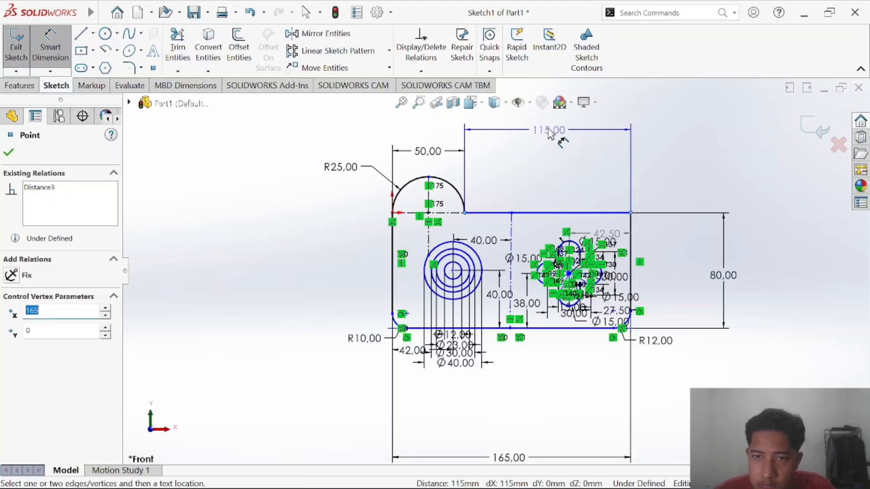
pyautogui.click(560, 131)
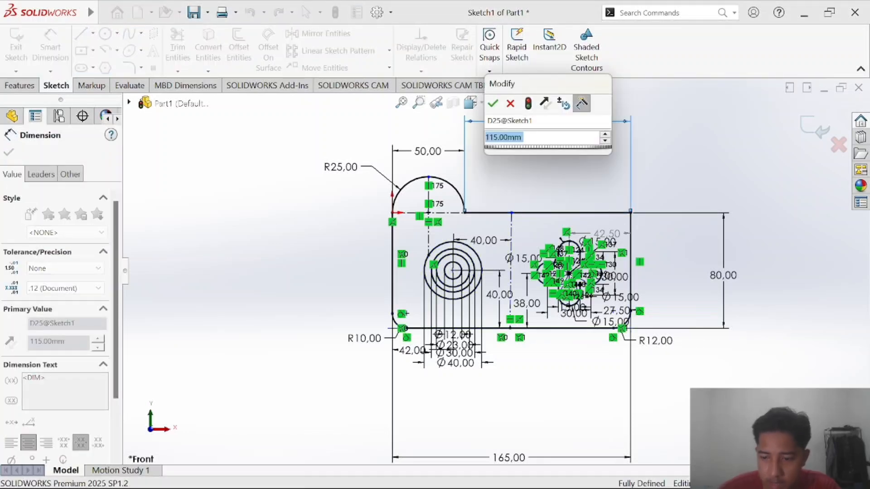
pyautogui.press('Return')
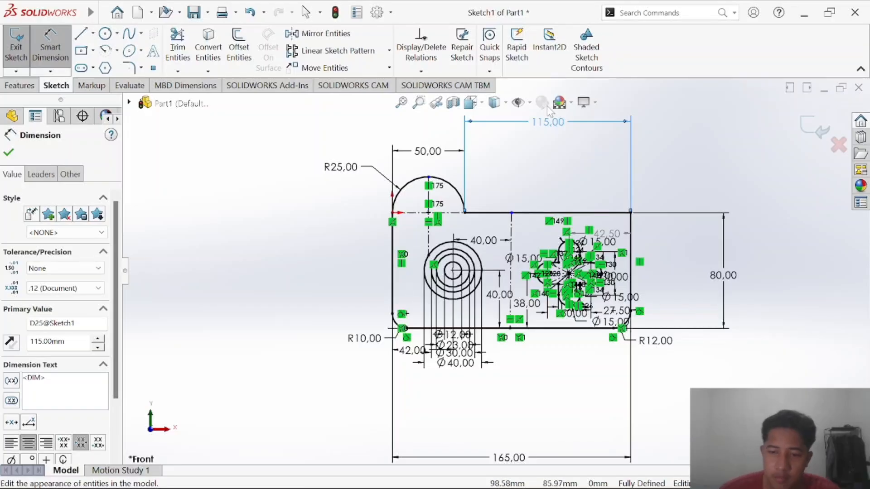
pyautogui.scroll(-2, 527, 184)
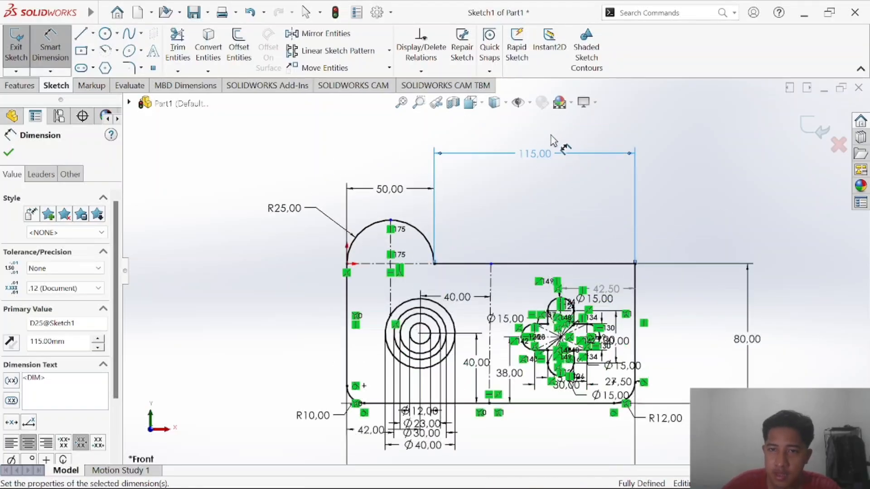
pyautogui.hotkey('alt', 'Tab')
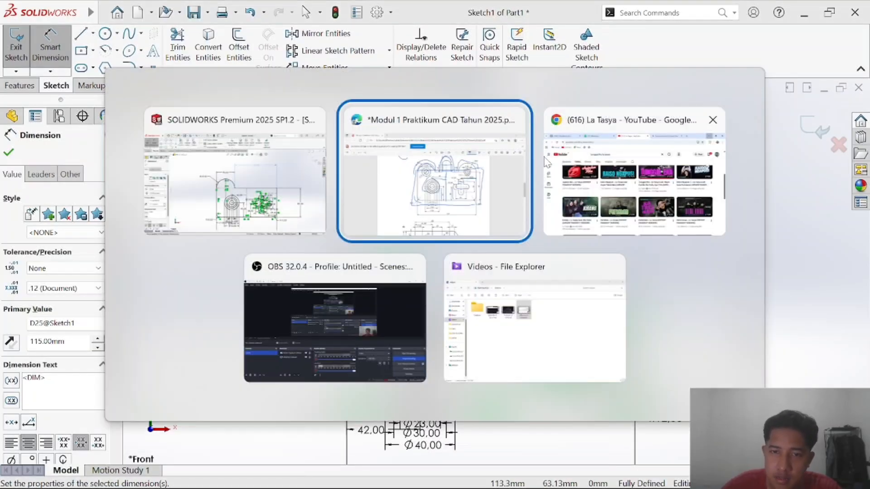
pyautogui.hotkey('alt', 'Tab')
pyautogui.moveTo(541, 151); pyautogui.dragTo(538, 139)
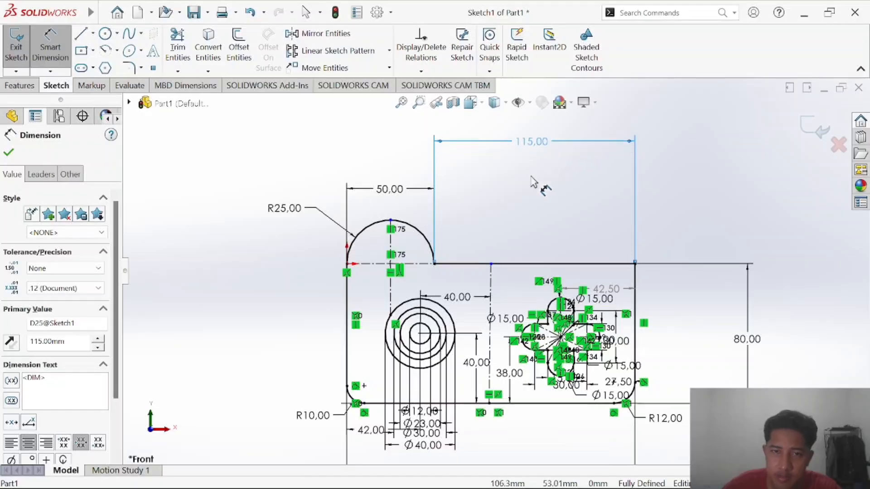
# Try removing the 50 mm base width dimension above the lobe and undo the deletion.
pyautogui.click(380, 190)
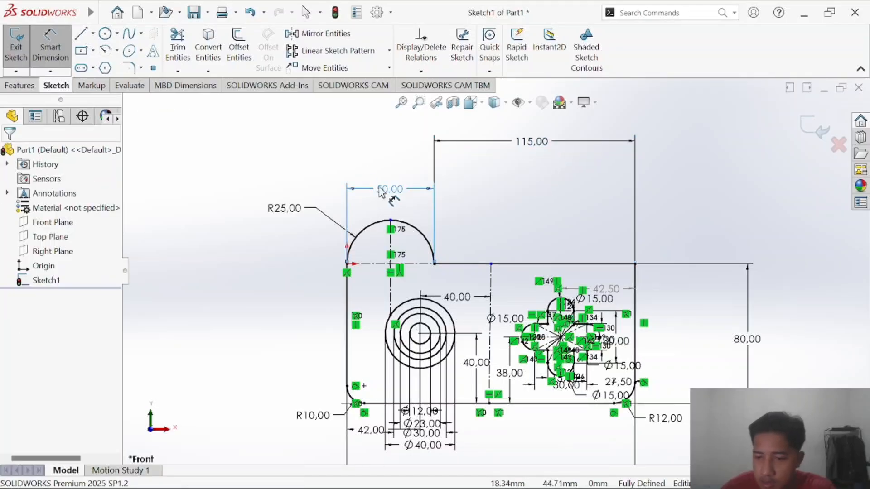
pyautogui.press('Delete')
pyautogui.hotkey('ctrl', 'z')
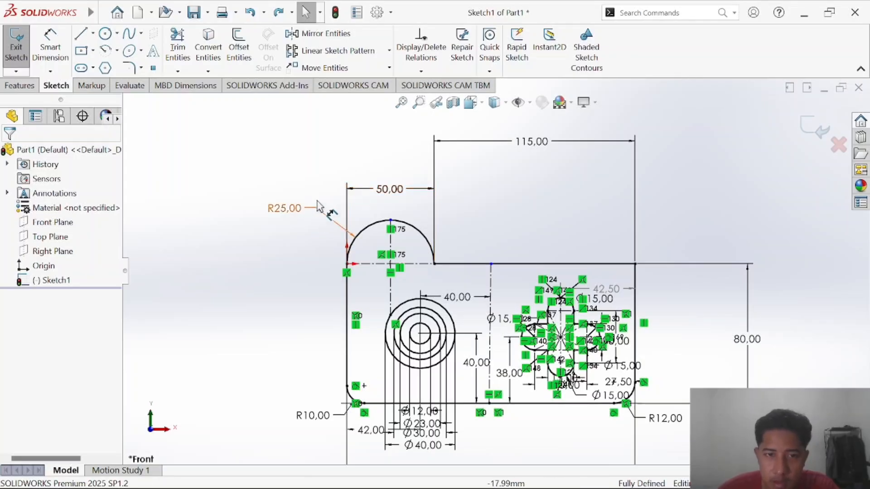
# Check the lobe in the PDF drawing and try to delete the point at the top of the lobe's arc.
pyautogui.hotkey('alt', 'Tab')
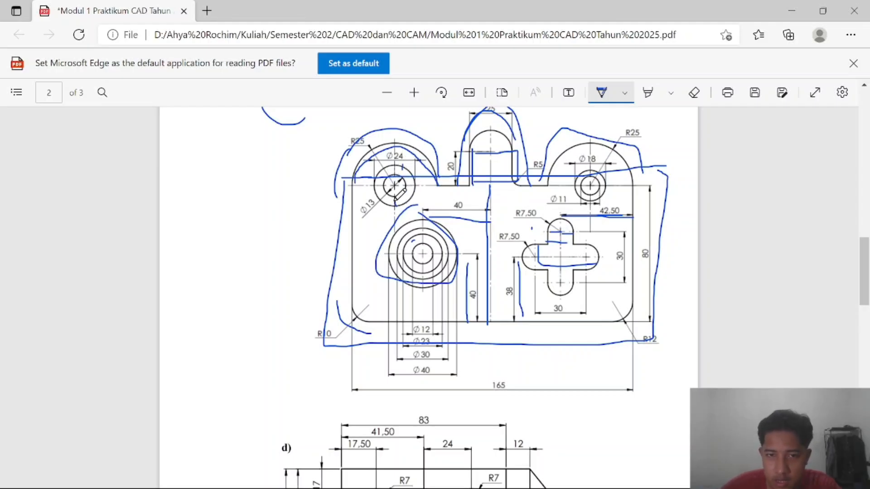
pyautogui.hotkey('alt', 'Tab')
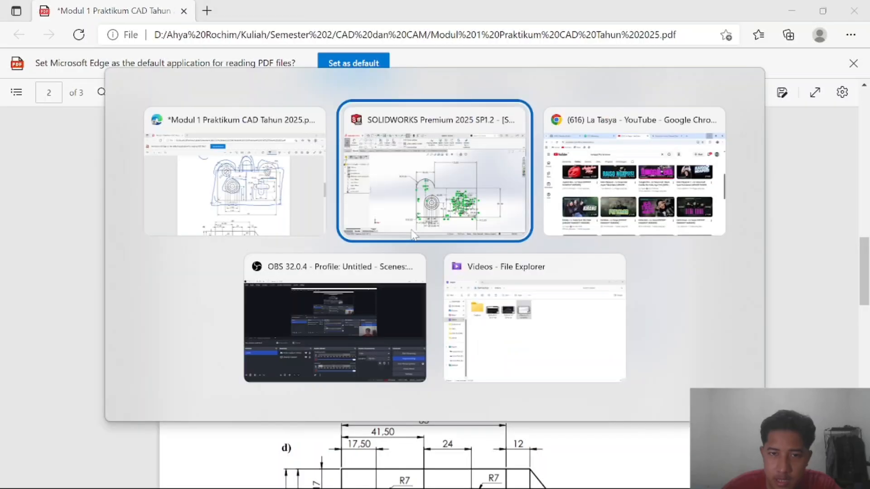
pyautogui.scroll(-5, 445, 260)
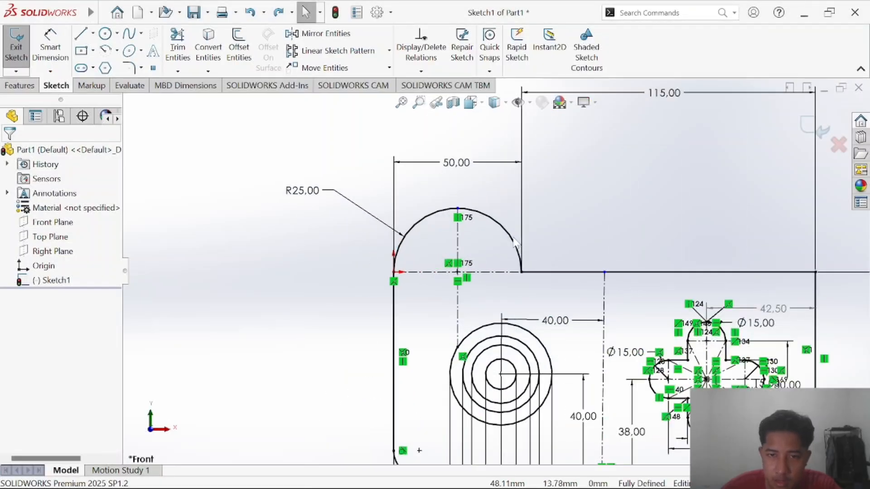
pyautogui.scroll(-2, 494, 240)
pyautogui.click(441, 198)
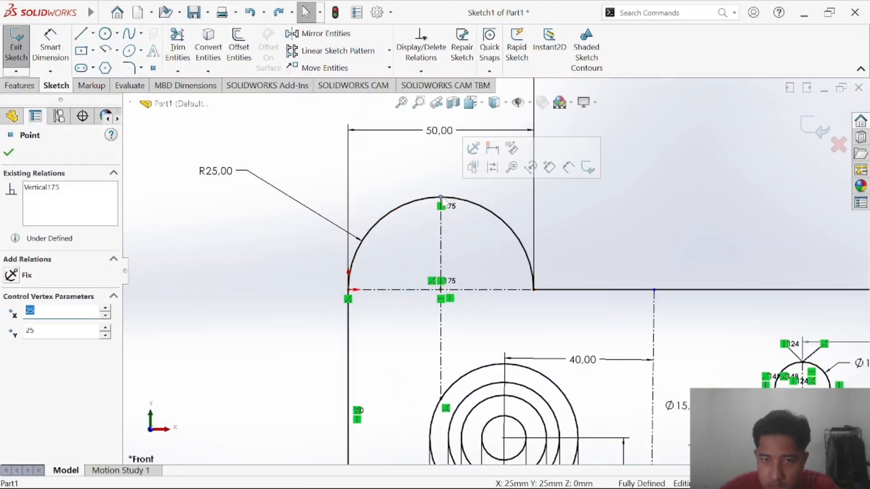
pyautogui.press('Delete')
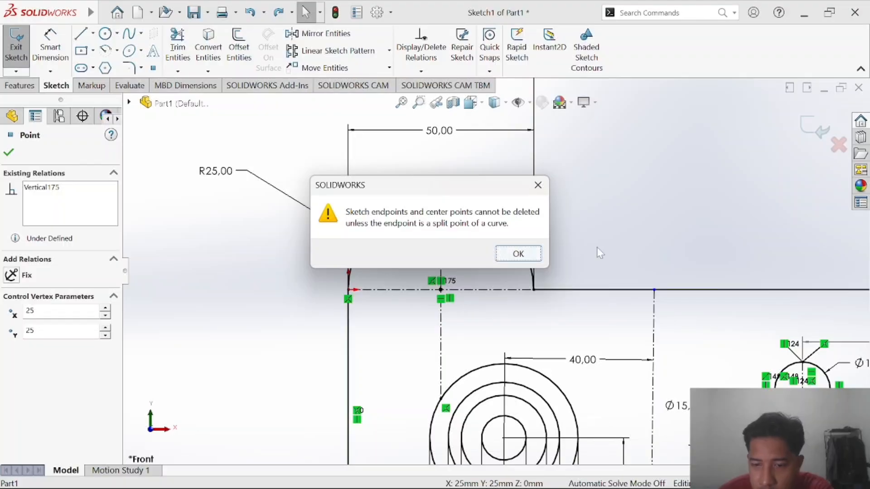
pyautogui.press('Return')
pyautogui.click(616, 246)
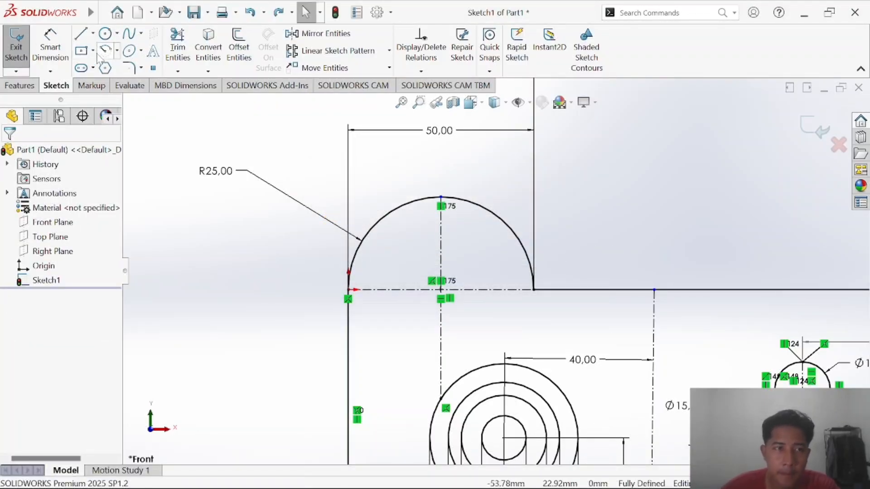
# Draw two concentric circles about 28 mm and 15 mm in diameter at the lobe arc's center.
pyautogui.click(105, 34)
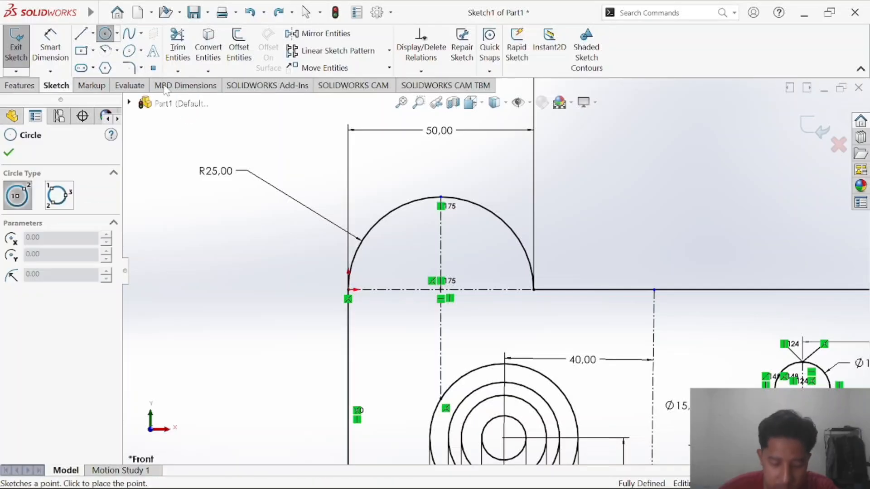
pyautogui.click(440, 290)
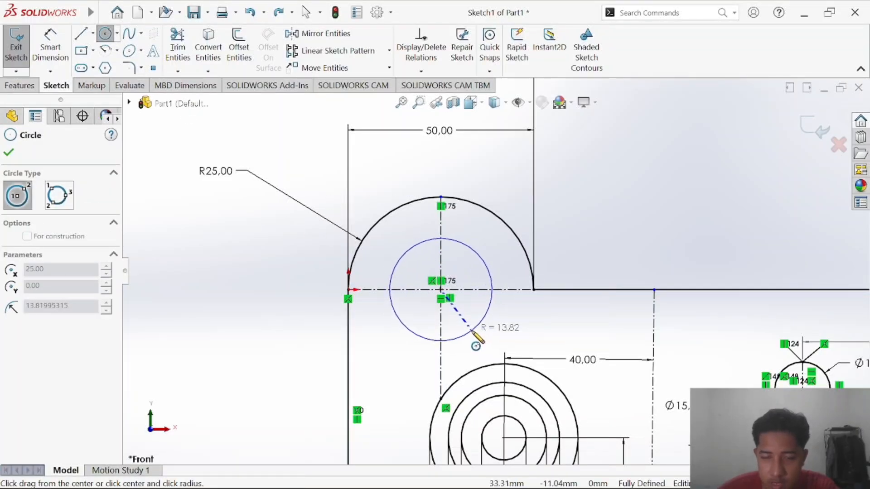
pyautogui.click(470, 331)
pyautogui.click(440, 290)
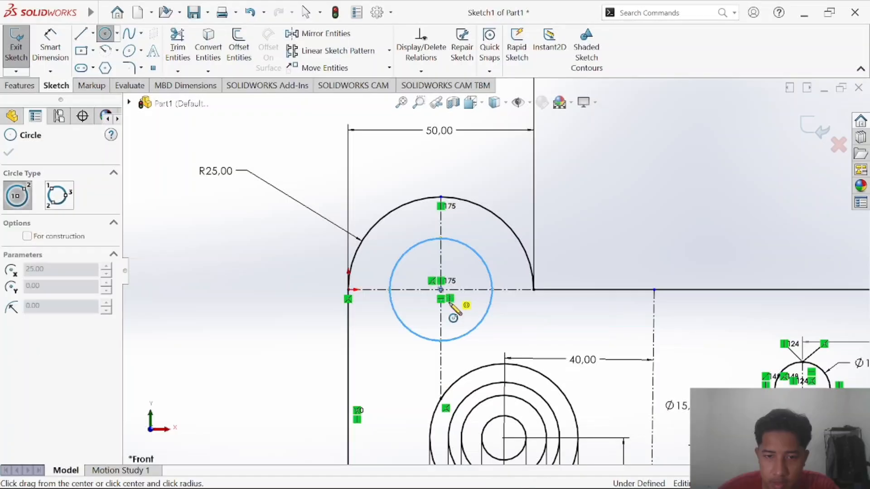
pyautogui.click(459, 311)
pyautogui.press('Escape')
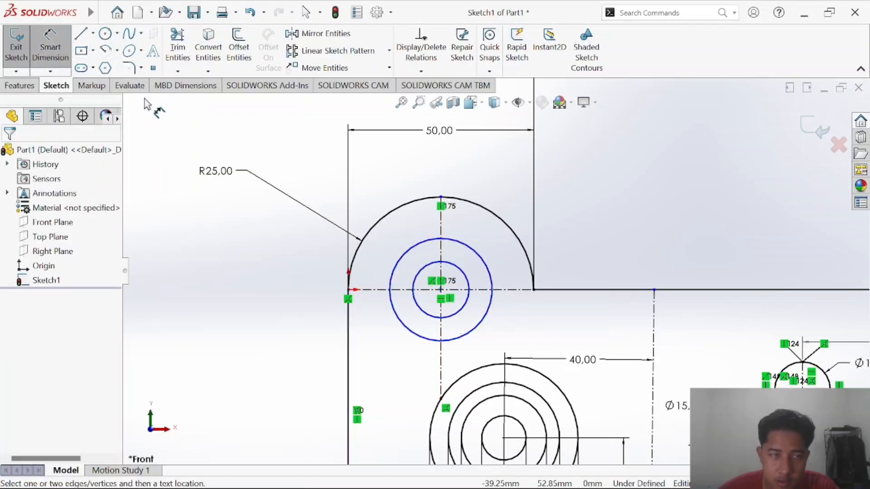
# Check the lobe's hole sizes in the PDF drawing and dimension its inner circle to a diameter of 13 mm.
pyautogui.hotkey('alt', 'Tab')
pyautogui.hotkey('alt', 'Tab')
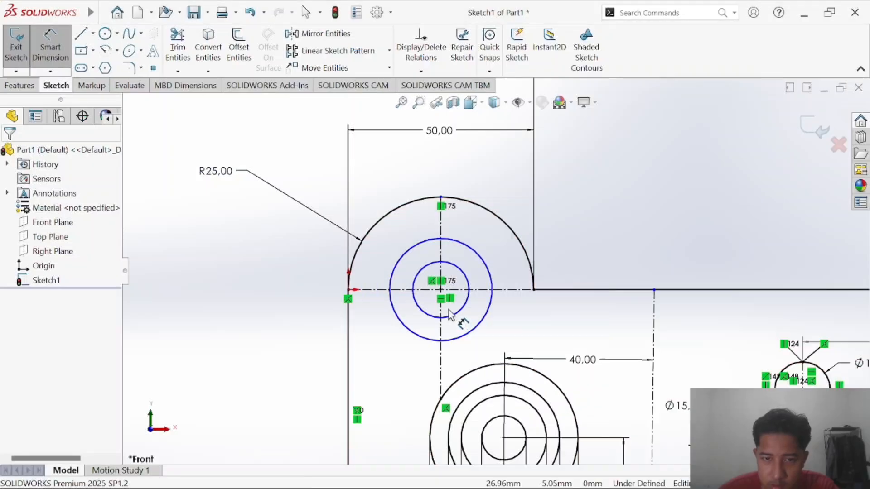
pyautogui.click(458, 313)
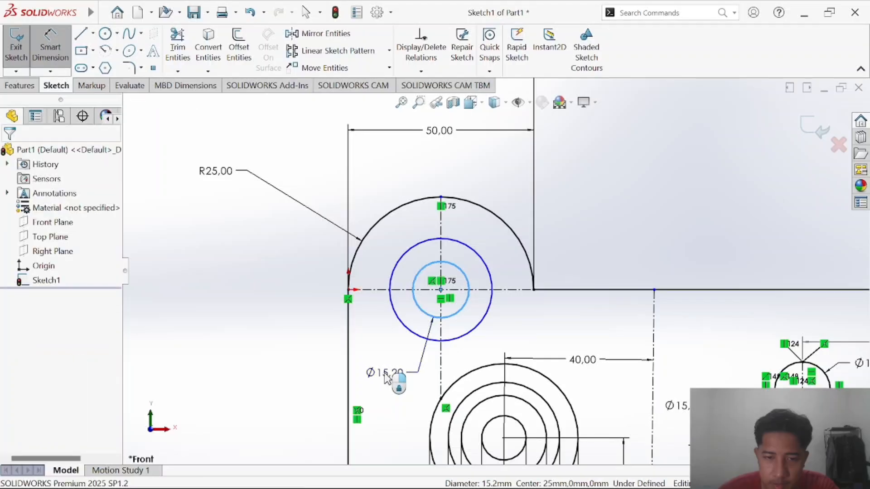
pyautogui.click(398, 382)
pyautogui.write('13')
pyautogui.press('Return')
# Check the PDF drawing again and dimension the lobe's outer circle to a diameter of 24 mm.
pyautogui.hotkey('alt', 'Tab')
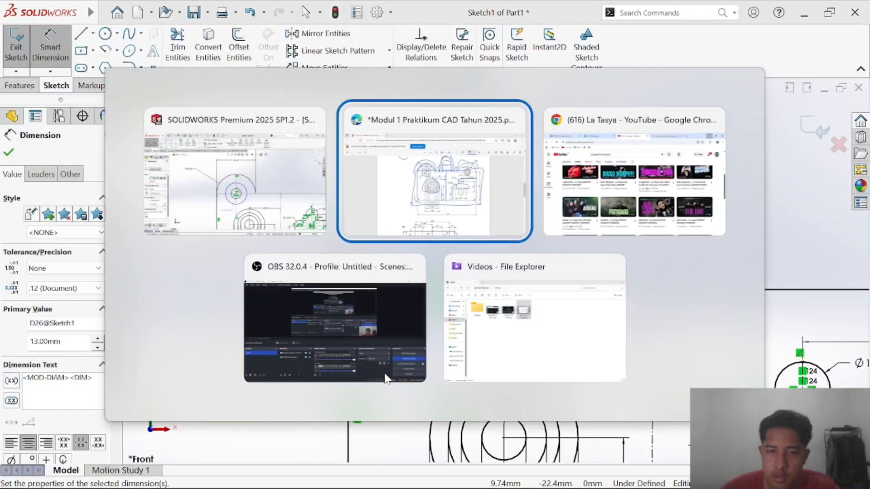
pyautogui.hotkey('alt', 'Tab')
pyautogui.hotkey('alt', 'Tab')
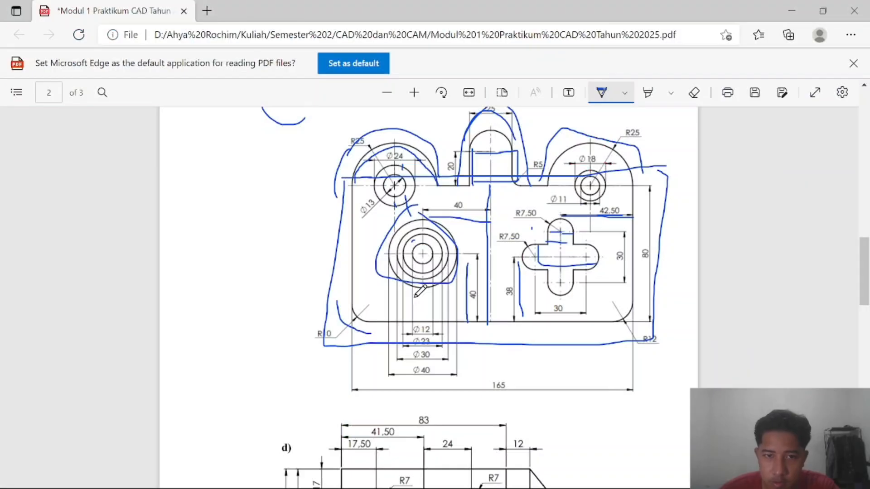
pyautogui.hotkey('alt', 'Tab')
pyautogui.click(407, 327)
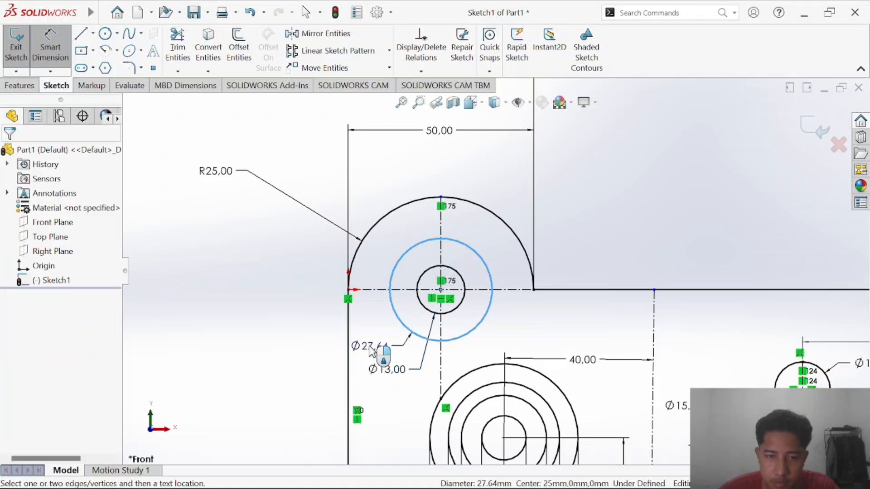
pyautogui.click(372, 351)
pyautogui.write('24')
pyautogui.press('Return')
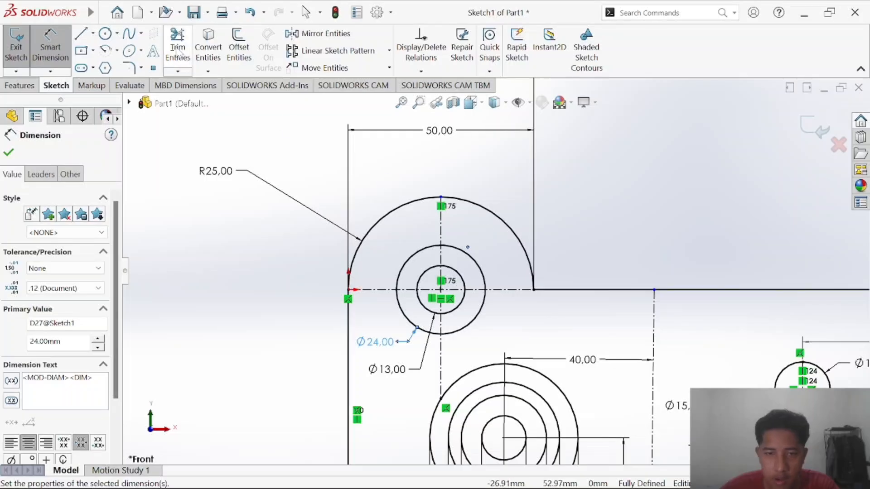
# Try removing the 42 mm dimension between the plate's left edge and the four concentric circles, and undo the deletion.
pyautogui.click(58, 43)
pyautogui.scroll(-2, 391, 316)
pyautogui.scroll(5, 438, 392)
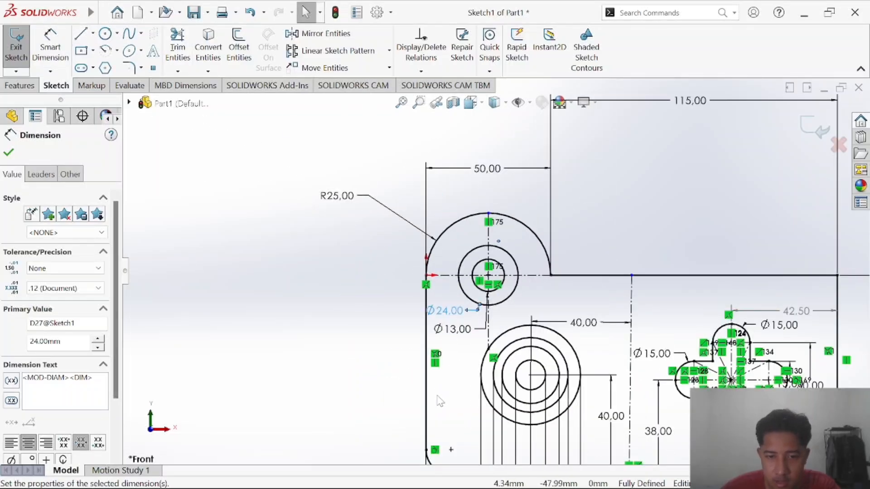
pyautogui.click(404, 341)
pyautogui.scroll(2, 491, 453)
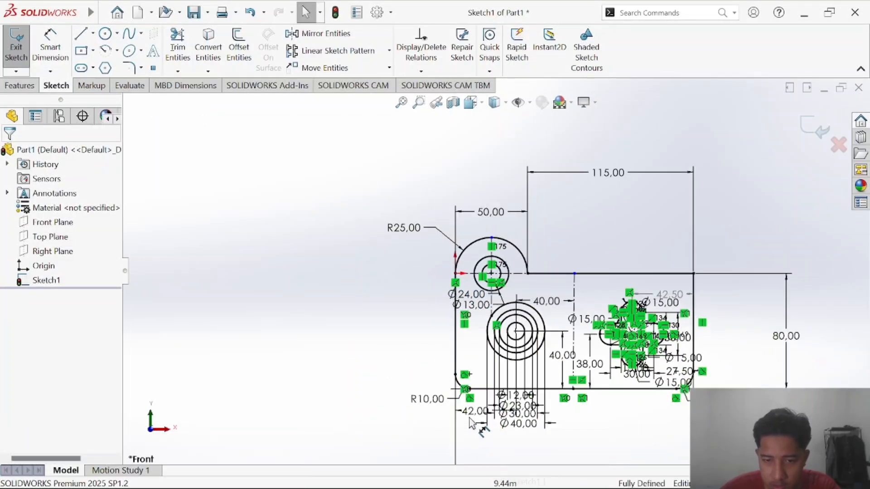
pyautogui.click(469, 418)
pyautogui.press('Delete')
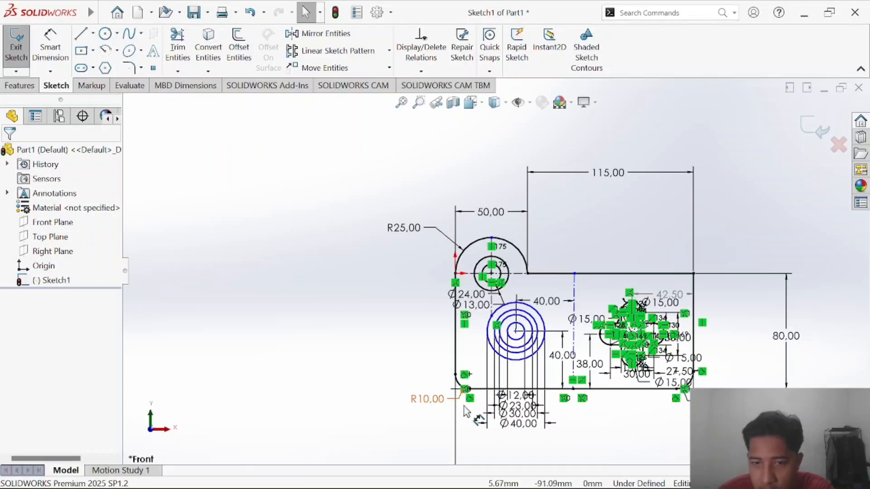
pyautogui.hotkey('ctrl', 'z')
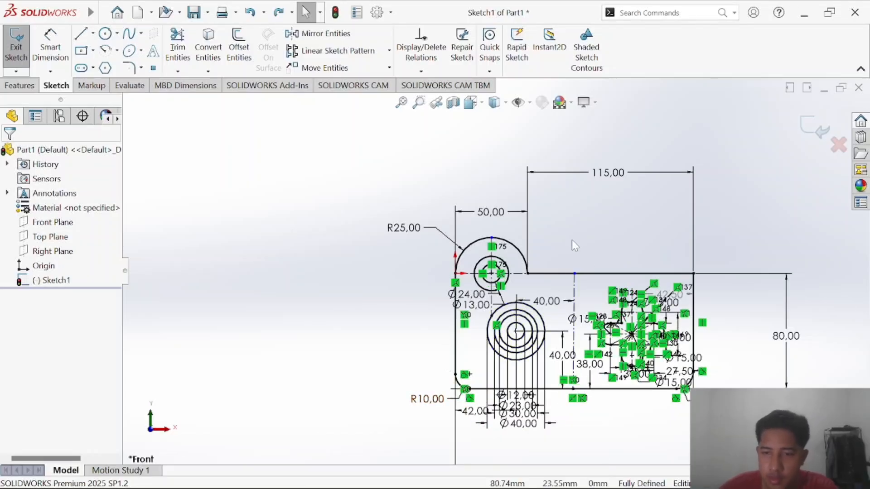
# Undo the last diameter change on the lobe's outer circle and inspect the plate's features.
pyautogui.scroll(5, 612, 281)
pyautogui.scroll(-4, 548, 273)
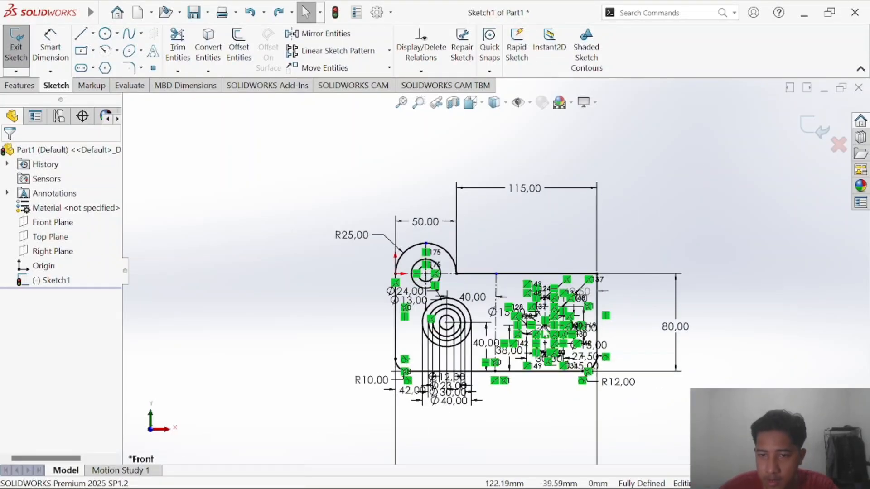
pyautogui.scroll(-4, 539, 362)
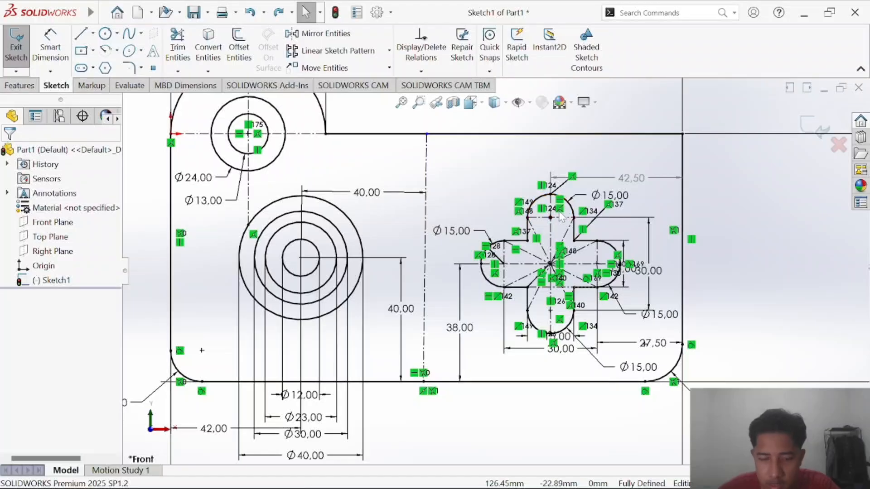
pyautogui.hotkey('ctrl', 'z')
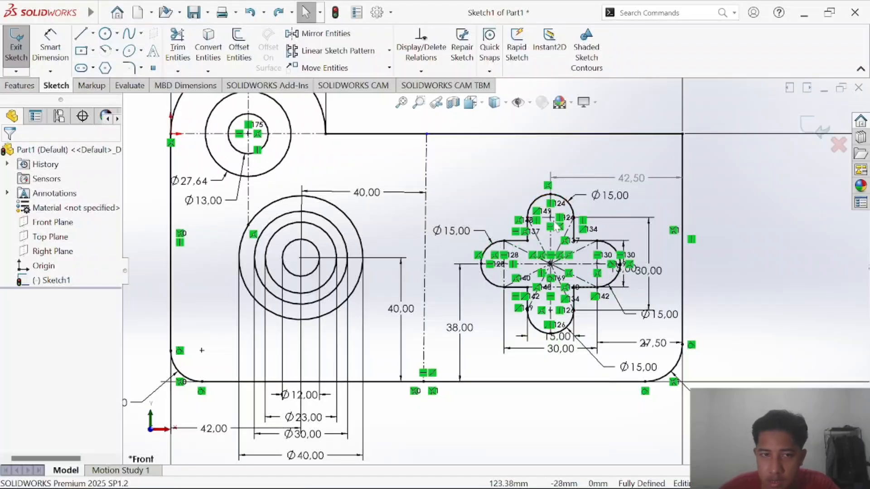
pyautogui.press('f')
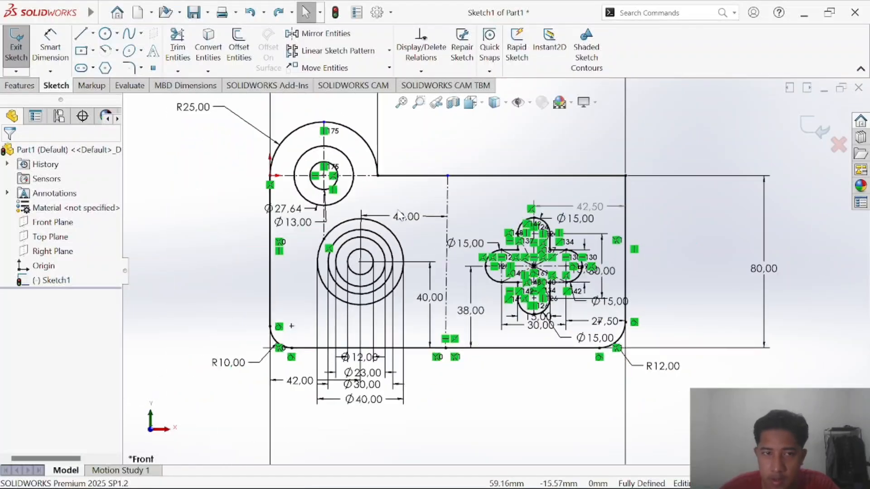
pyautogui.scroll(-3, 471, 206)
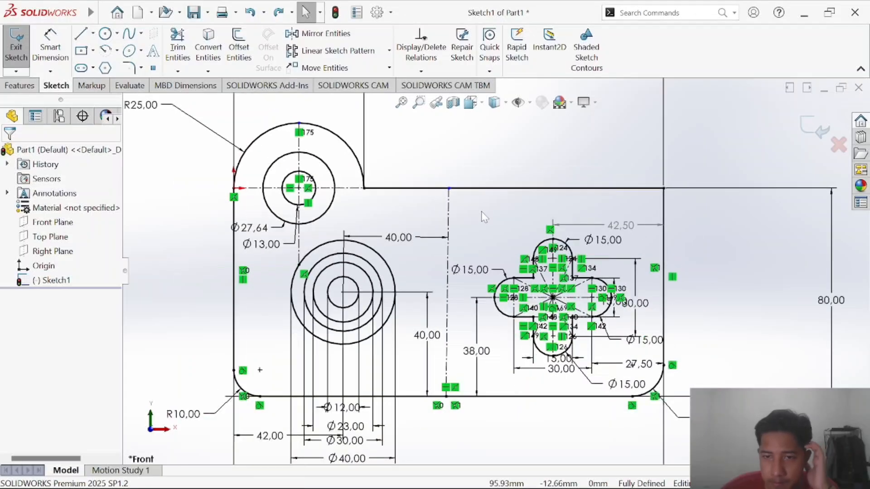
pyautogui.scroll(-3, 484, 217)
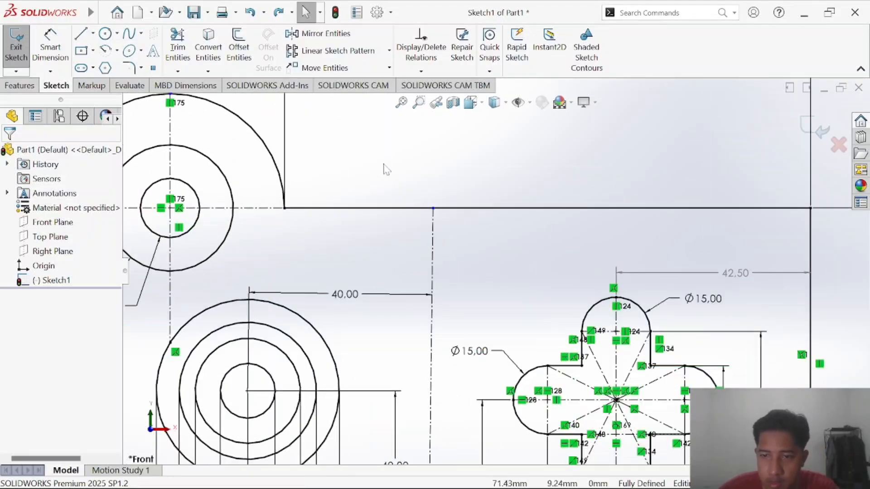
# Check the middle tab in the PDF drawing and sketch a corner rectangle about 12 mm wide and 18 mm high above the plate's upper edge.
pyautogui.scroll(3, 386, 168)
pyautogui.hotkey('alt', 'Tab')
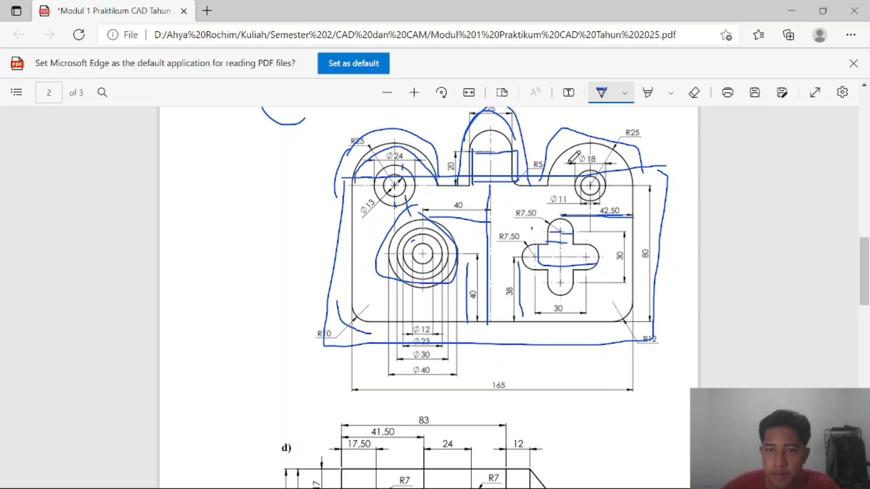
pyautogui.hotkey('alt', 'Tab')
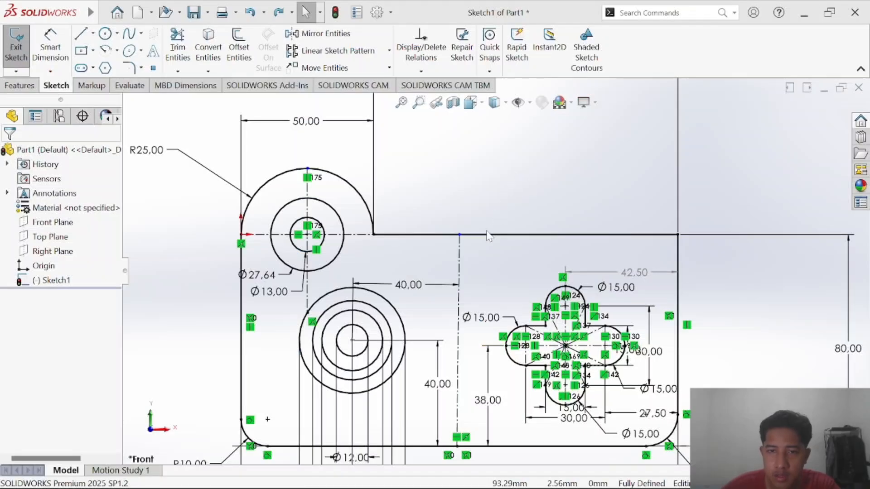
pyautogui.click(93, 51)
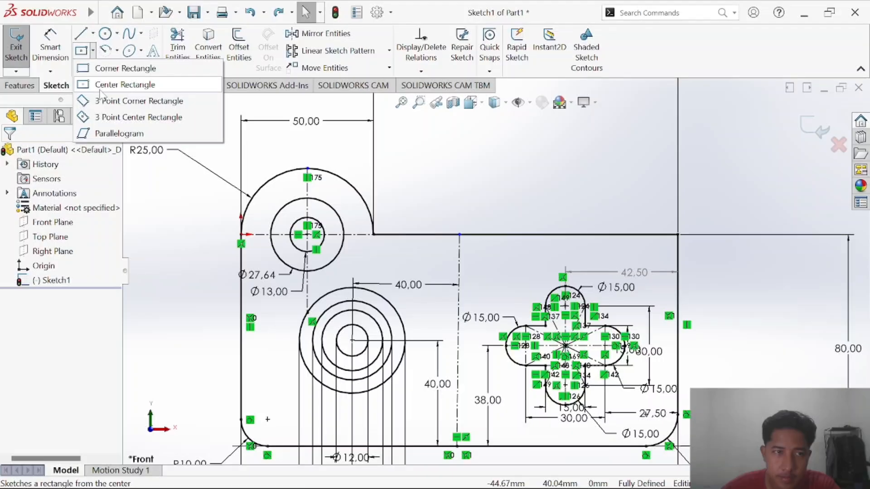
pyautogui.hotkey('alt', 'Tab')
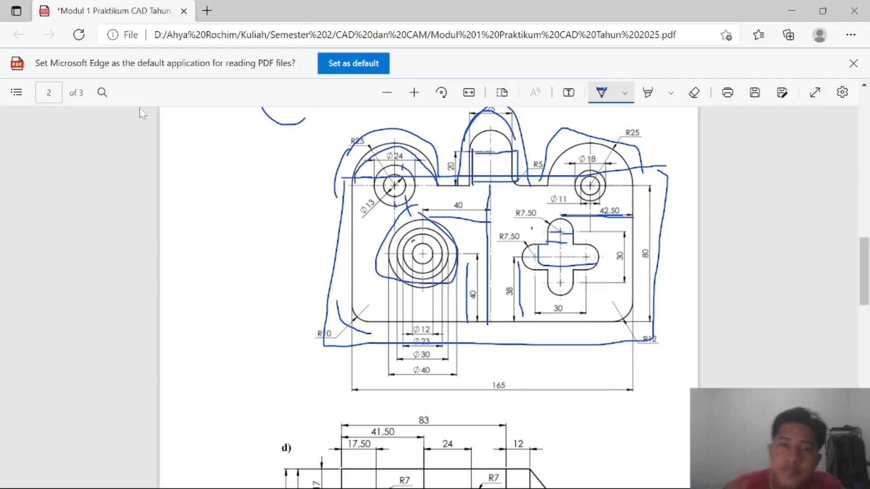
pyautogui.hotkey('alt', 'Tab')
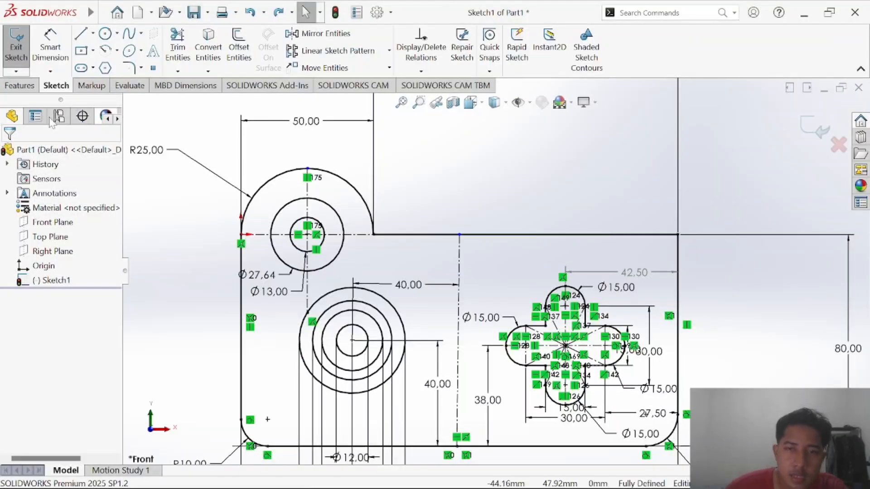
pyautogui.click(87, 54)
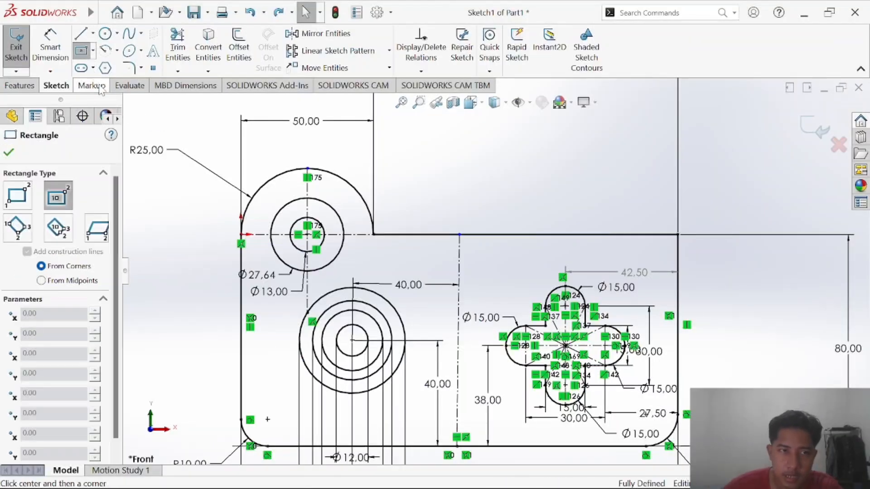
pyautogui.click(93, 51)
pyautogui.click(109, 67)
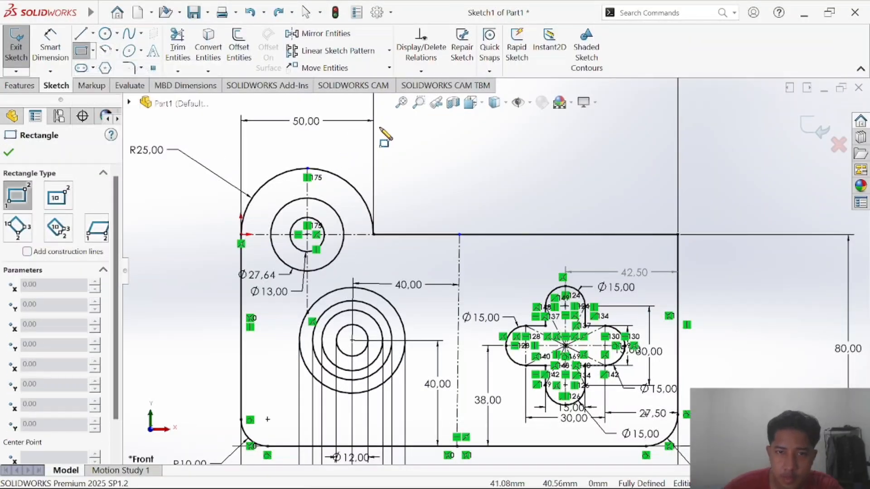
pyautogui.click(436, 143)
pyautogui.click(469, 193)
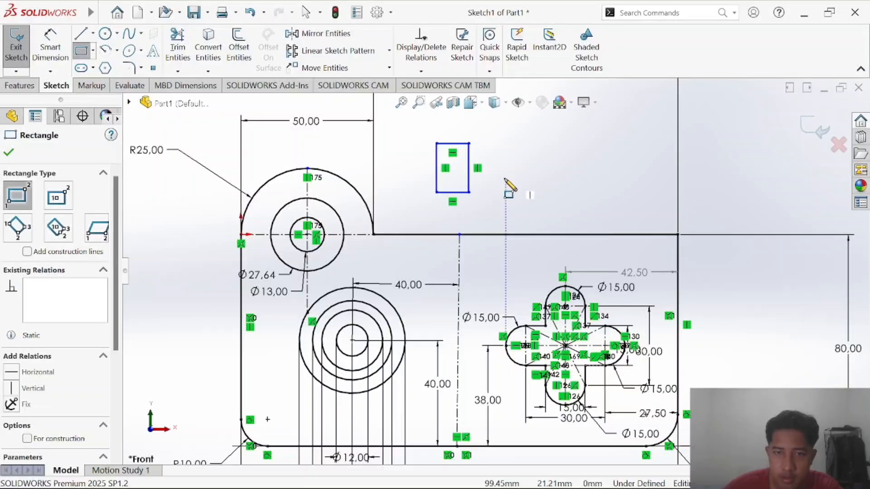
pyautogui.press('Escape')
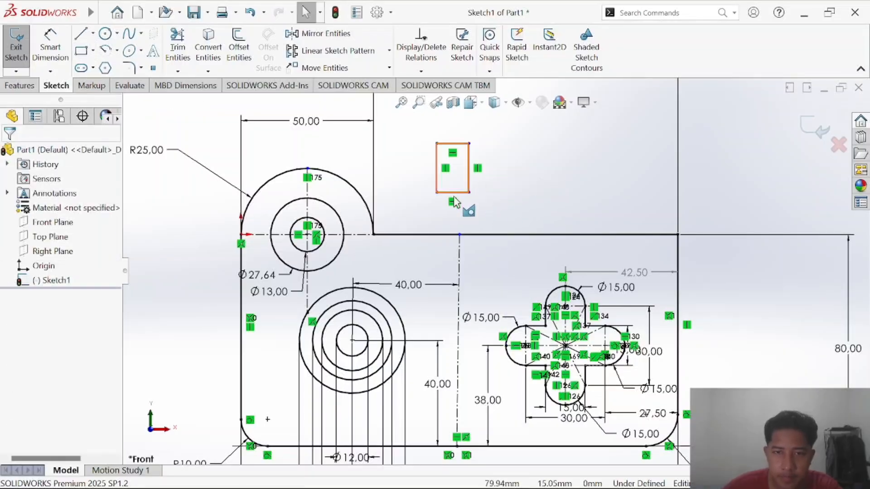
# Check the tab's dimensions in the PDF drawing and dimension the new rectangle's height to 20 mm.
pyautogui.hotkey('alt', 'Tab')
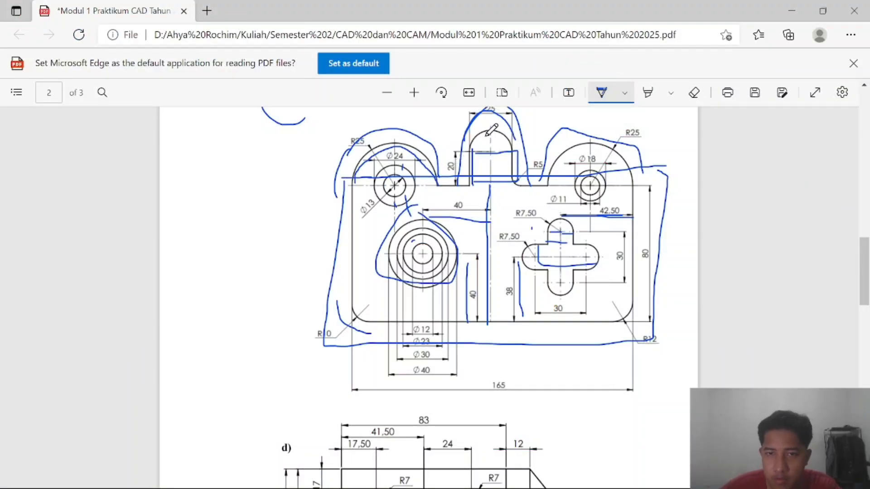
pyautogui.hotkey('alt', 'Tab')
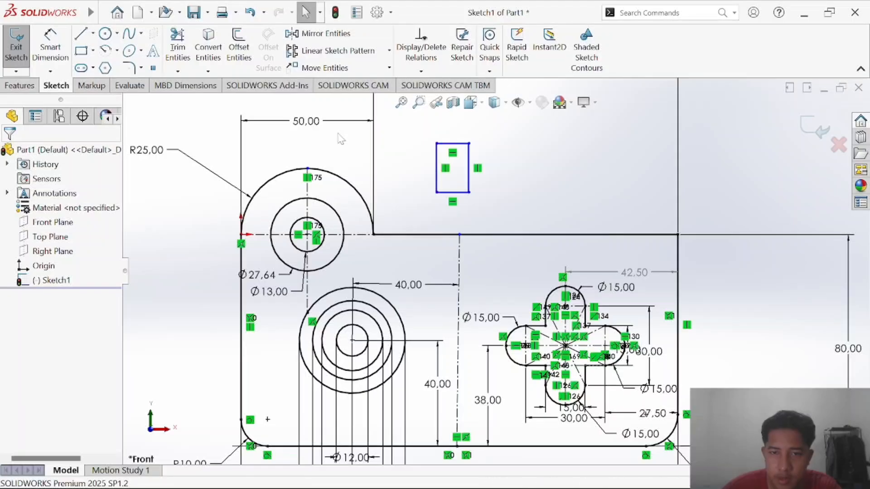
pyautogui.click(438, 181)
pyautogui.click(407, 175)
pyautogui.write('20')
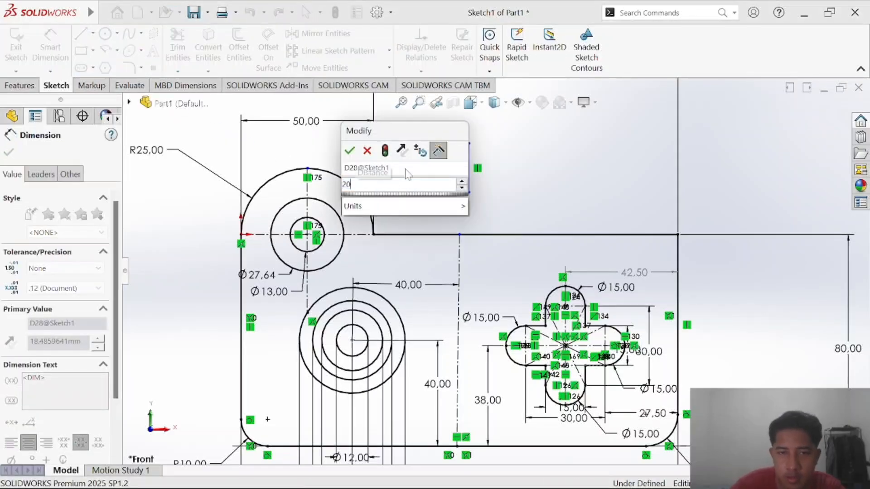
pyautogui.press('Return')
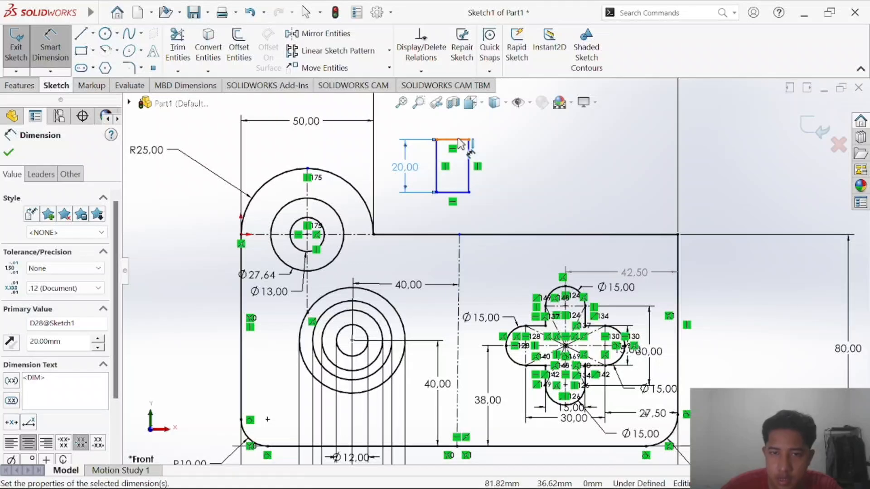
# Dimension the width of the rectangle above the plate to 25 mm.
pyautogui.scroll(2, 460, 144)
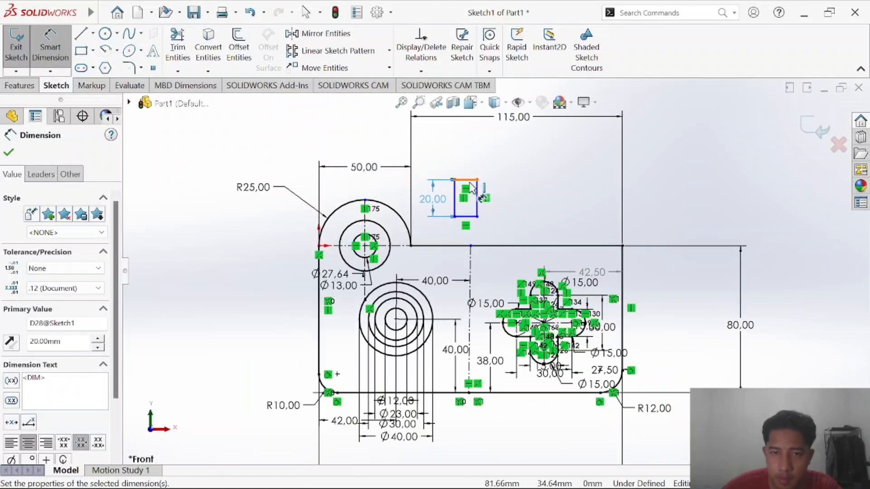
pyautogui.click(467, 180)
pyautogui.click(470, 154)
pyautogui.write('25')
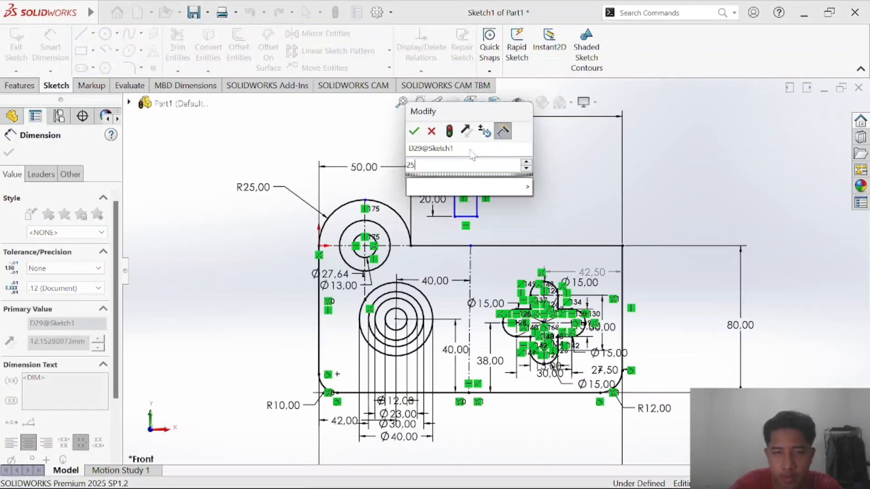
pyautogui.press('Return')
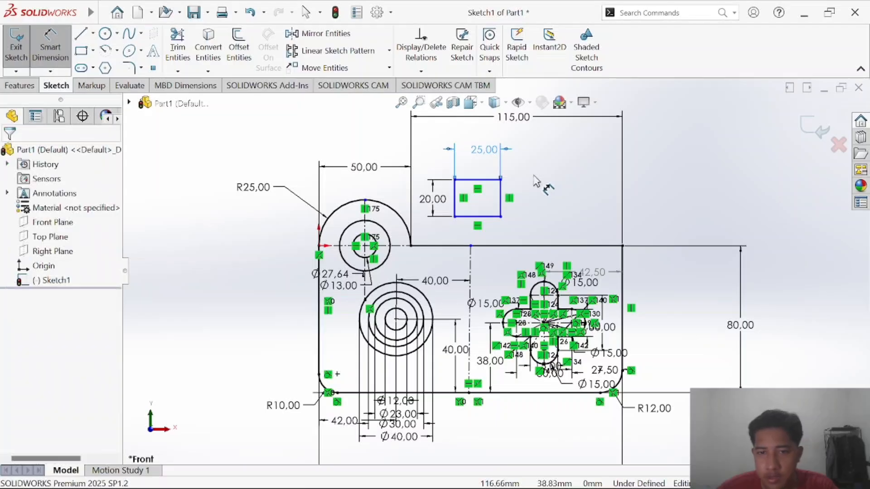
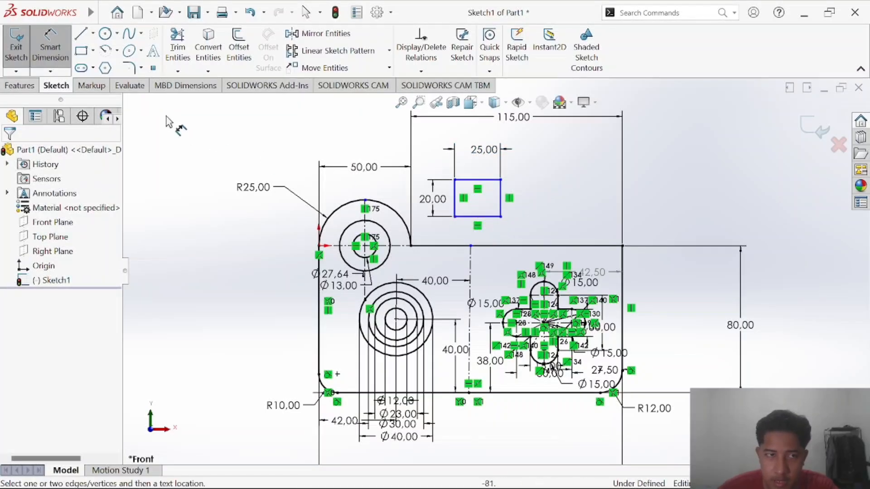
pyautogui.click(56, 50)
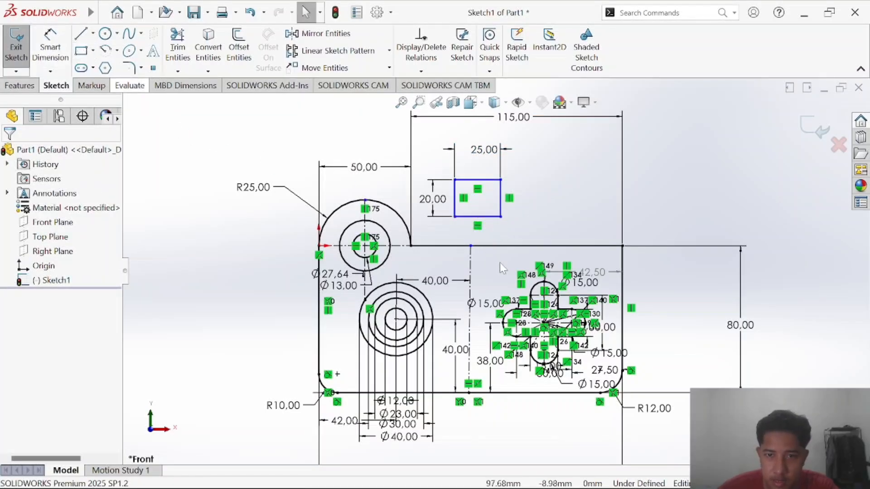
# Make the midpoint of the rectangle's lower edge coincident with the vertical centerline's upper endpoint on the plate's upper edge.
pyautogui.click(478, 218)
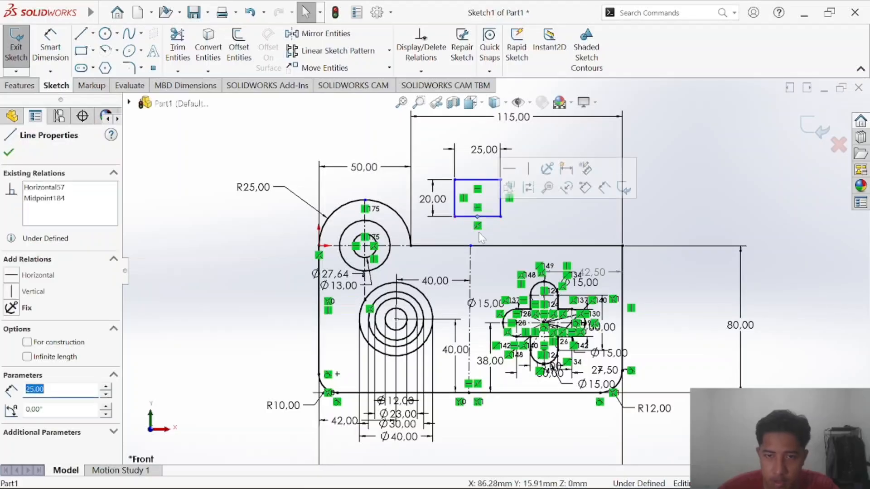
pyautogui.keyDown('ctrl'); pyautogui.click(470, 247); pyautogui.keyUp('ctrl')
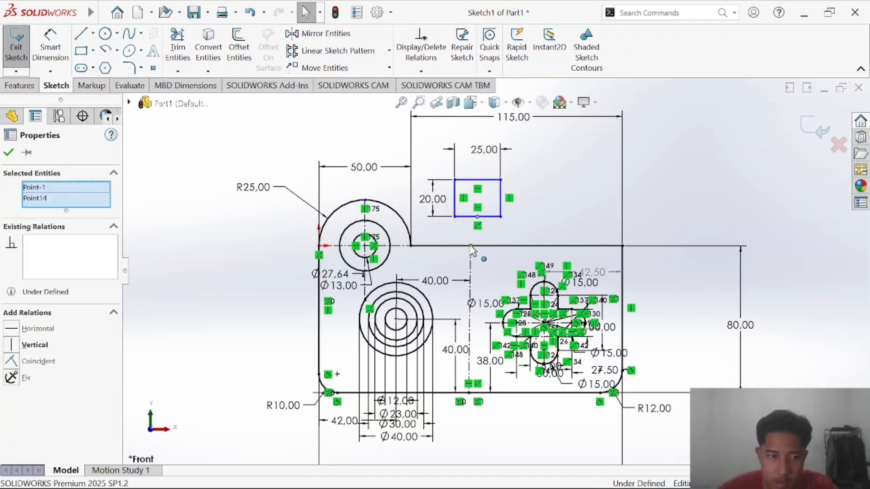
pyautogui.click(12, 365)
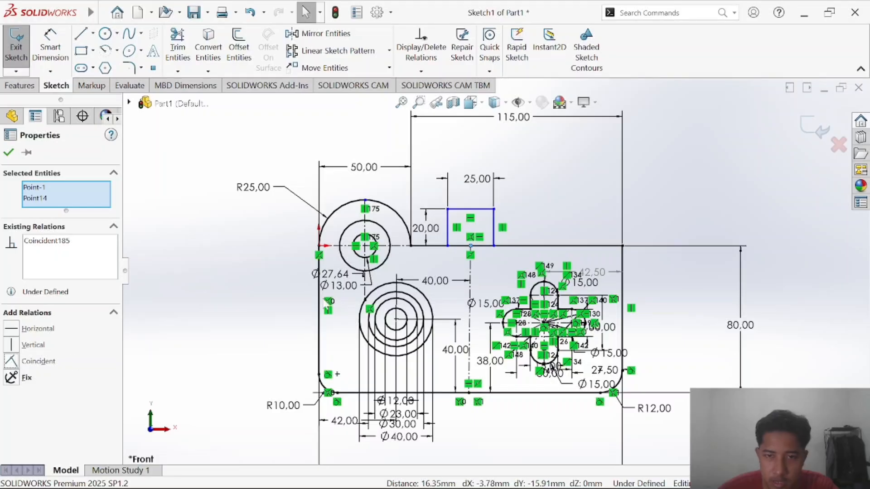
pyautogui.click(572, 207)
pyautogui.scroll(1, 531, 228)
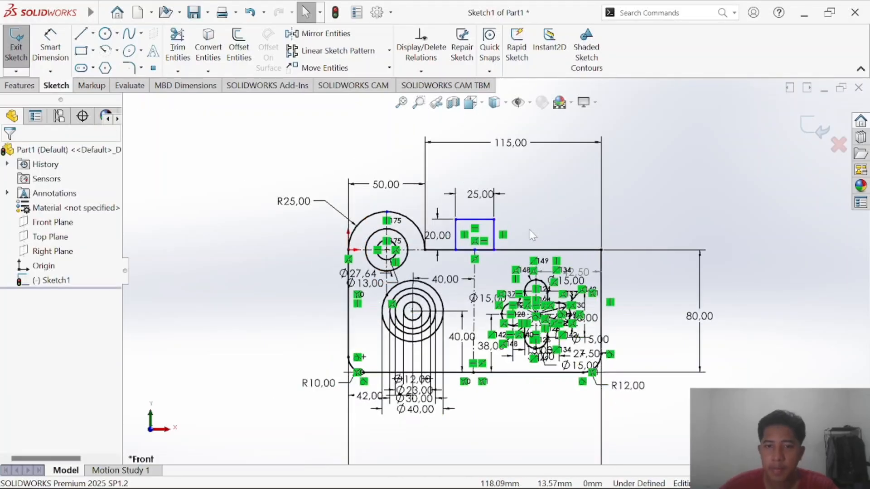
pyautogui.scroll(-1, 531, 238)
# Check the tab's rounded end in the PDF and sketch a circle about 21 mm in diameter centred on the midpoint of the rectangle's upper edge.
pyautogui.hotkey('alt', 'Tab')
pyautogui.hotkey('alt', 'Tab')
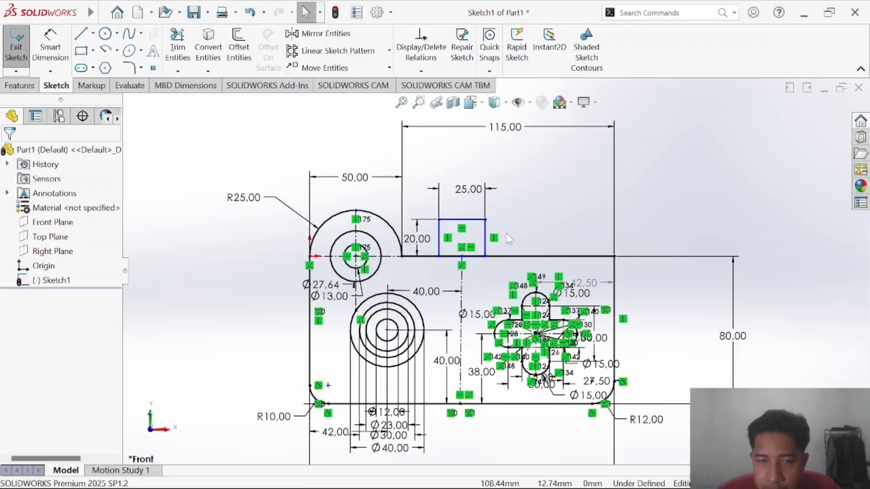
pyautogui.hotkey('alt', 'Tab')
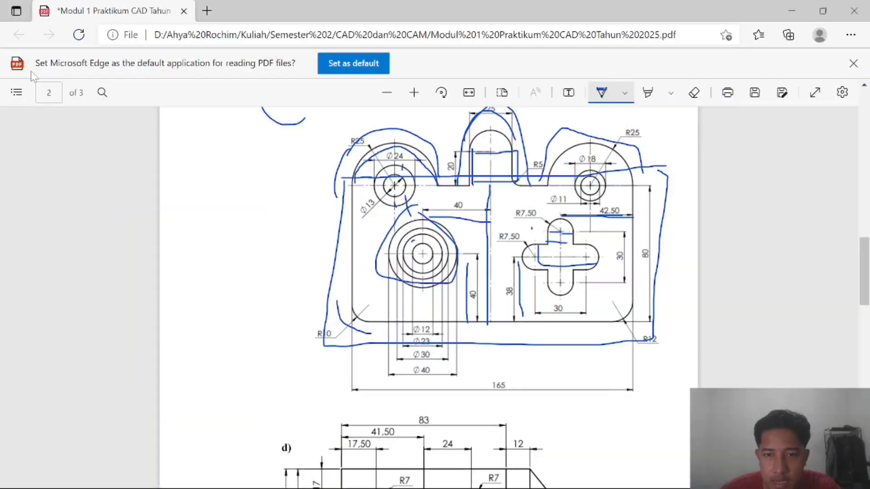
pyautogui.hotkey('alt', 'Tab')
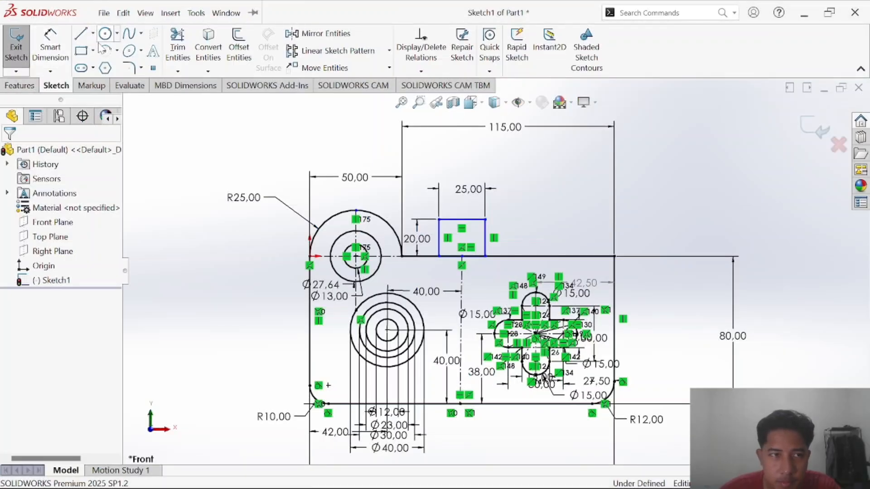
pyautogui.click(107, 35)
pyautogui.scroll(-2, 505, 191)
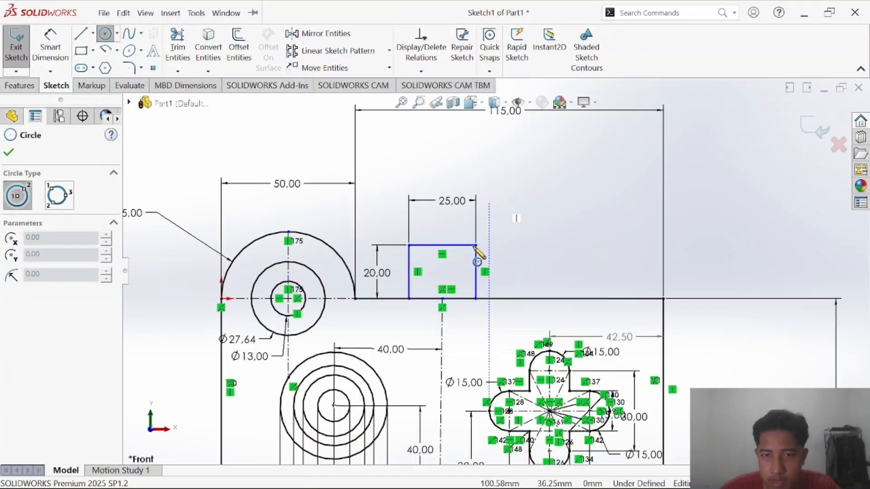
pyautogui.click(442, 246)
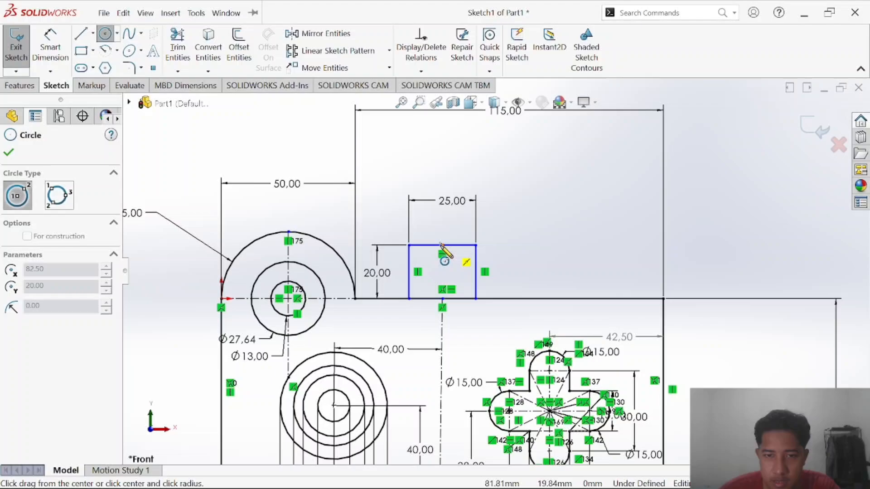
pyautogui.click(455, 271)
pyautogui.hotkey('alt', 'Tab')
pyautogui.hotkey('alt', 'Tab')
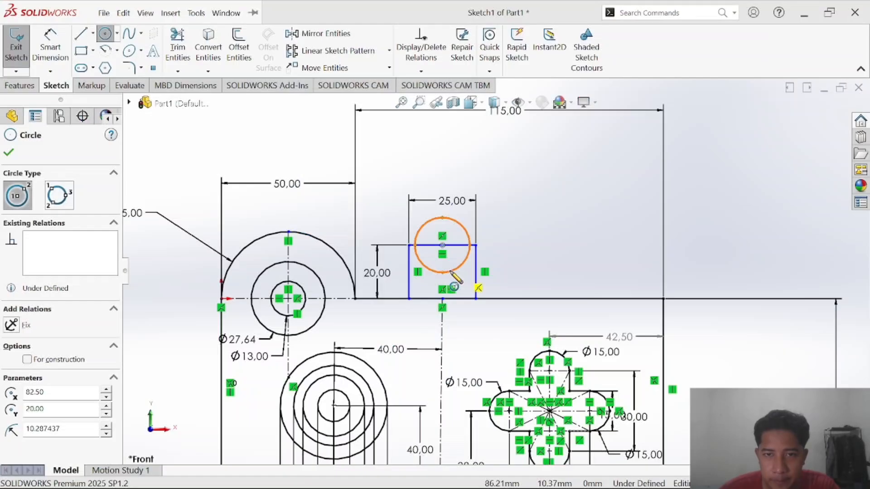
# Dimension the circle on the rectangle's upper edge to a diameter of 25 mm.
pyautogui.click(50, 45)
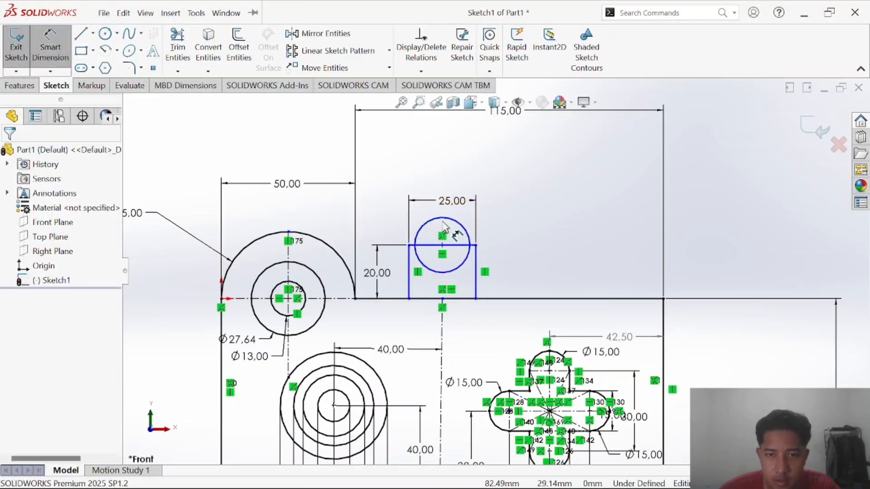
pyautogui.click(467, 232)
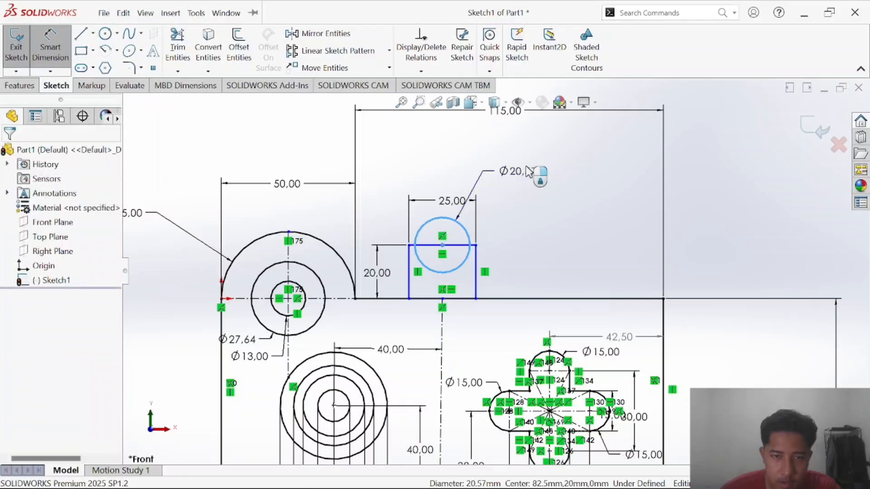
pyautogui.click(521, 177)
pyautogui.write('25')
pyautogui.press('Return')
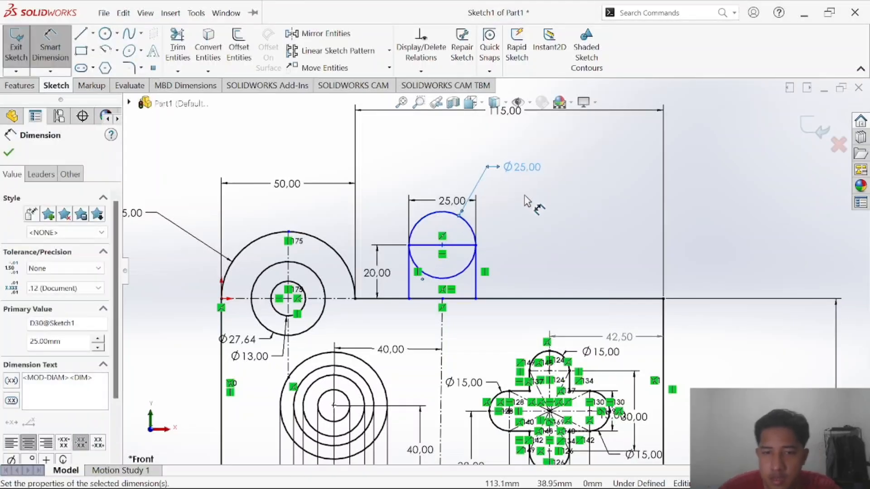
# Compare with the PDF drawing and trim the circle's lower half and the rectangle's inner lines, leaving an open round-topped tab outline.
pyautogui.hotkey('alt', 'Tab')
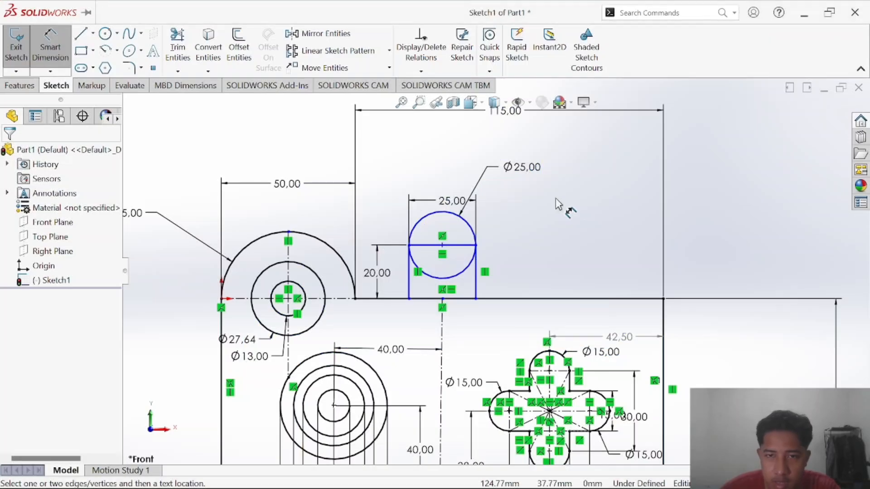
pyautogui.hotkey('alt', 'Tab')
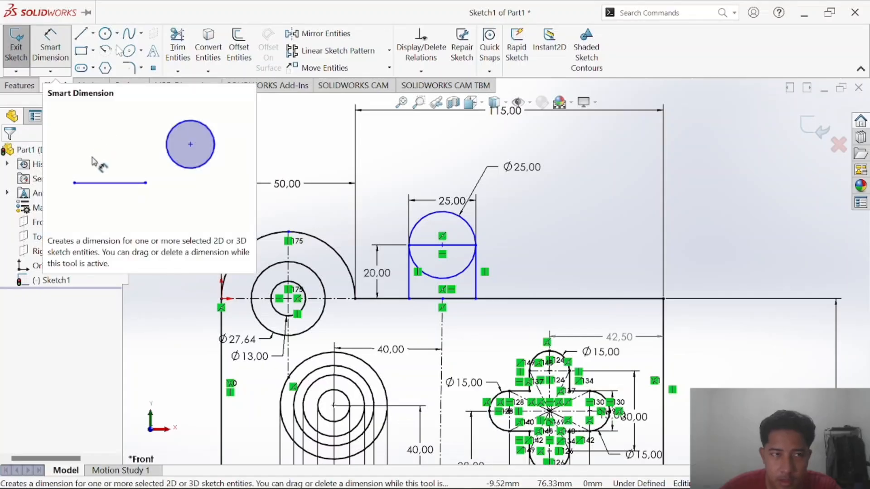
pyautogui.click(178, 48)
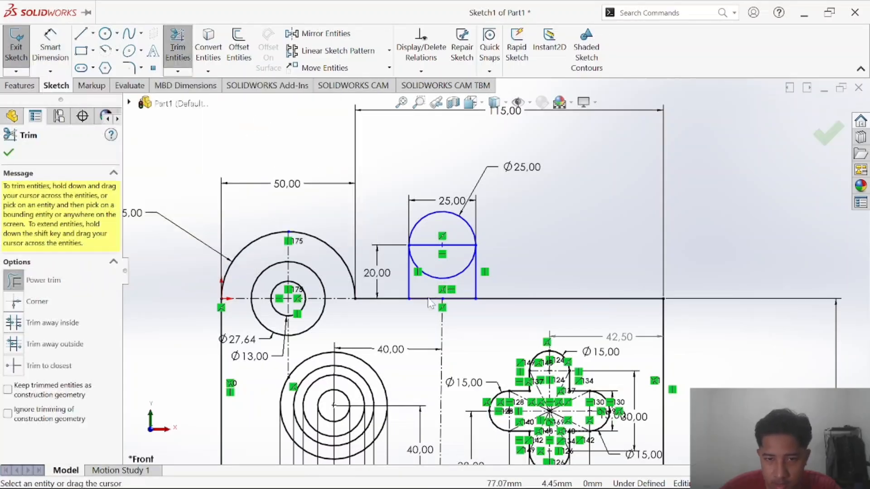
pyautogui.moveTo(428, 288)
pyautogui.mouseDown()
pyautogui.moveTo(428, 305)
pyautogui.moveTo(462, 306)
pyautogui.moveTo(455, 261)
pyautogui.mouseUp()
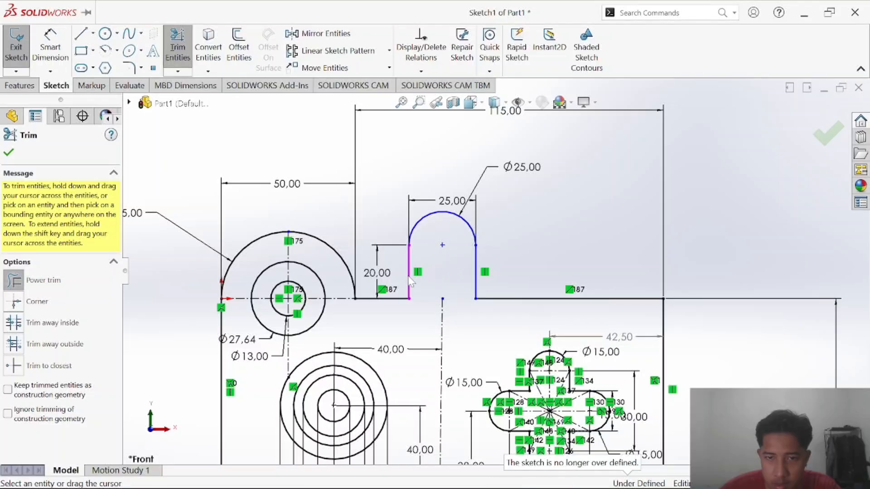
# Draw a vertical centerline from the midpoint of the tab's open base up to the top of its arc, checking the PDF drawing.
pyautogui.click(92, 33)
pyautogui.click(116, 68)
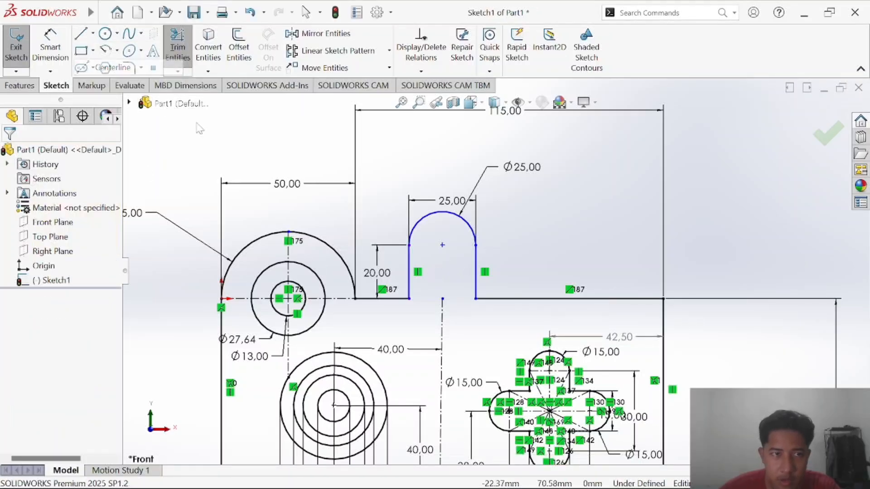
pyautogui.click(442, 299)
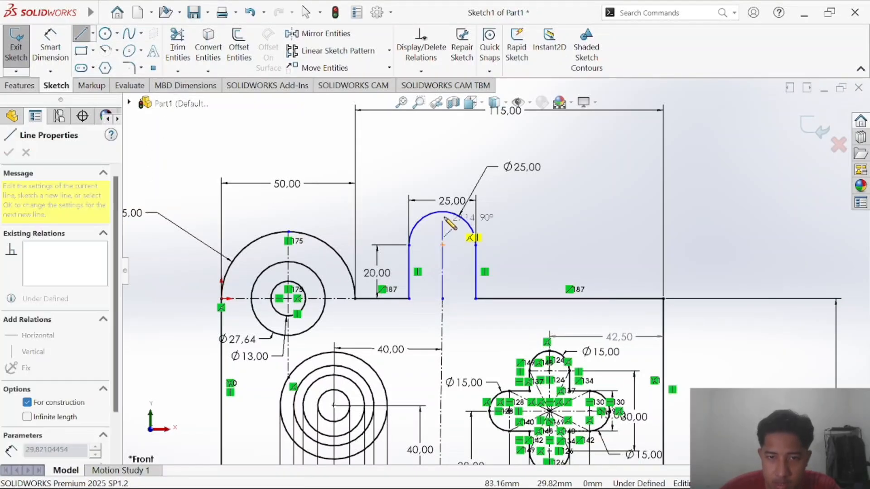
pyautogui.click(442, 212)
pyautogui.hotkey('alt', 'Tab')
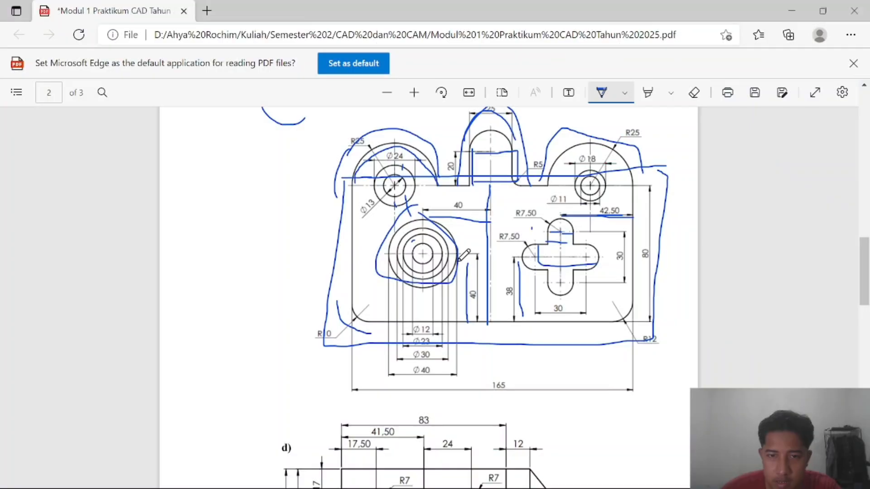
pyautogui.hotkey('alt', 'Tab')
pyautogui.press('Escape')
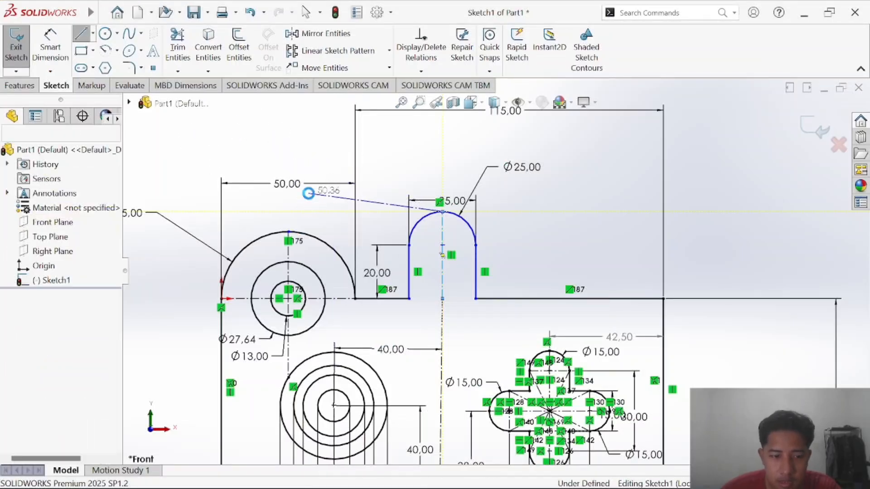
# Draw a horizontal 25 mm centerline across the tab between the two endpoints of its arc.
pyautogui.click(117, 34)
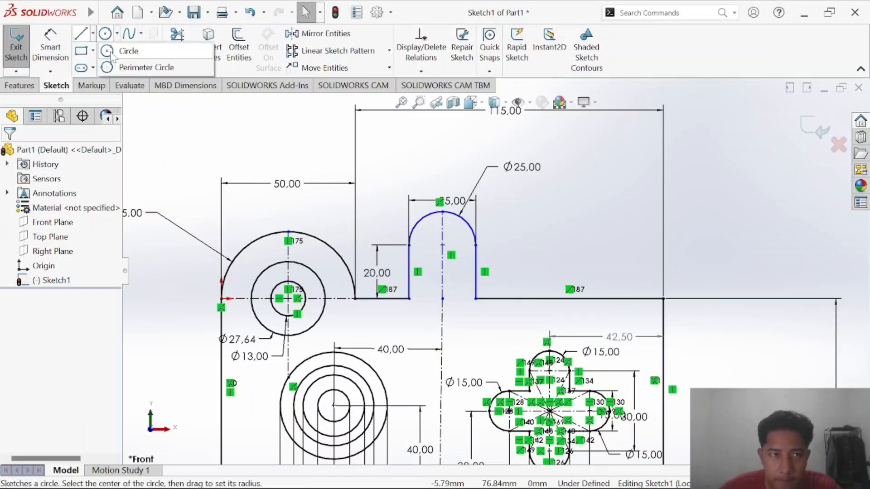
pyautogui.click(93, 34)
pyautogui.click(99, 65)
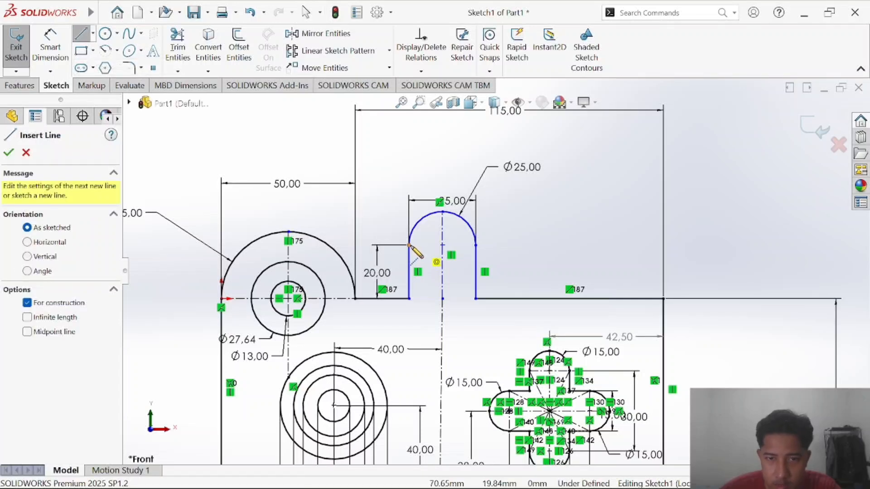
pyautogui.click(409, 245)
pyautogui.click(490, 253)
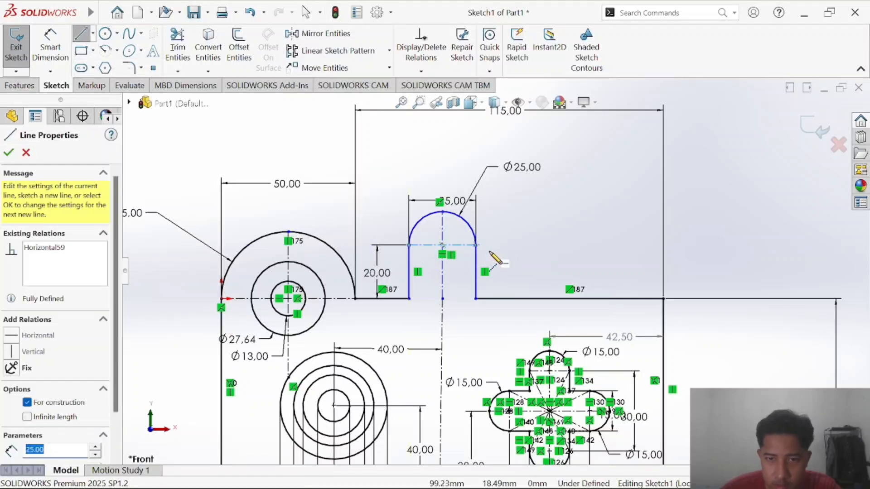
# Try a horizontal centerline across the tab's open base between its two lower corners, and undo it.
pyautogui.click(410, 299)
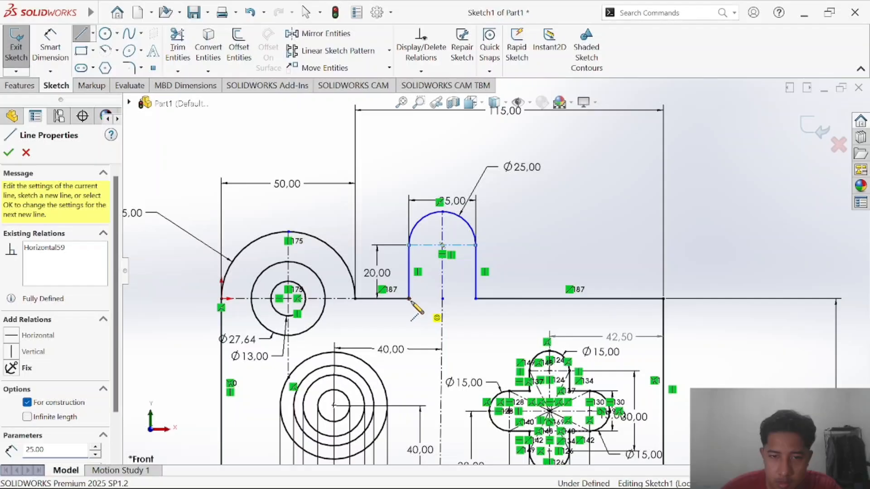
pyautogui.click(476, 299)
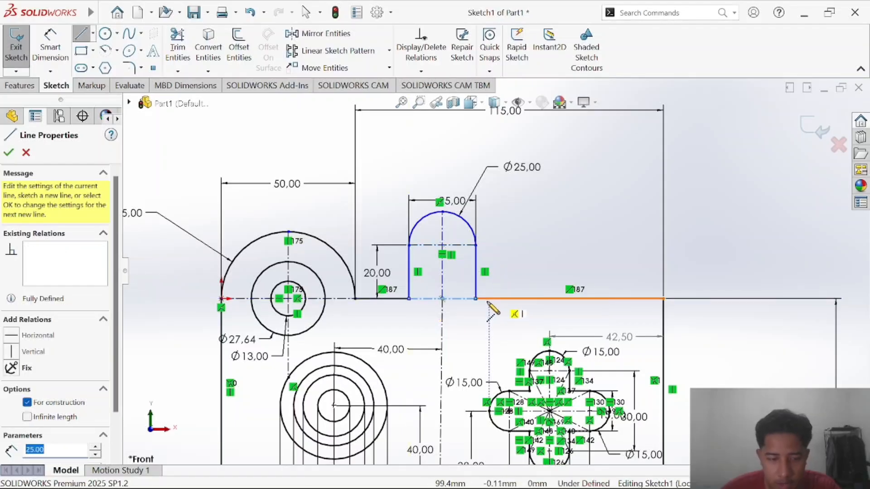
pyautogui.hotkey('ctrl', 'z')
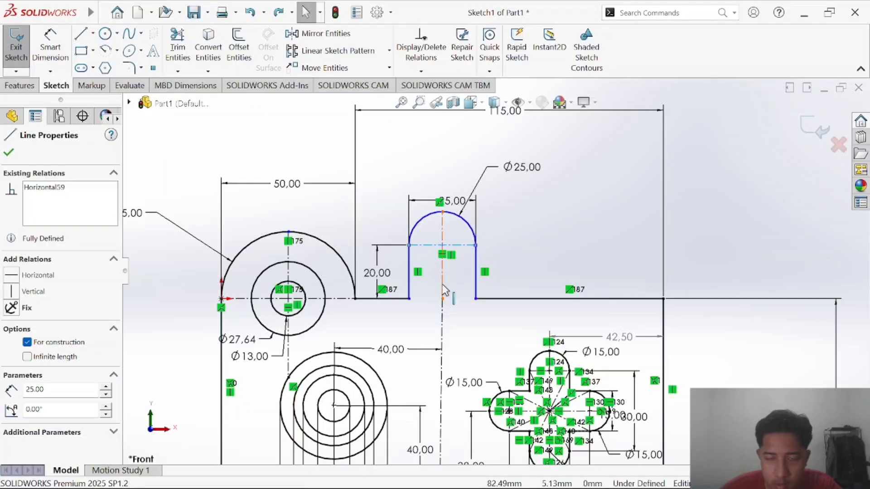
# Try a perpendicular relation between the tab's left side and the adjoining upper edge of the plate, and undo it.
pyautogui.click(418, 282)
pyautogui.scroll(-3, 418, 281)
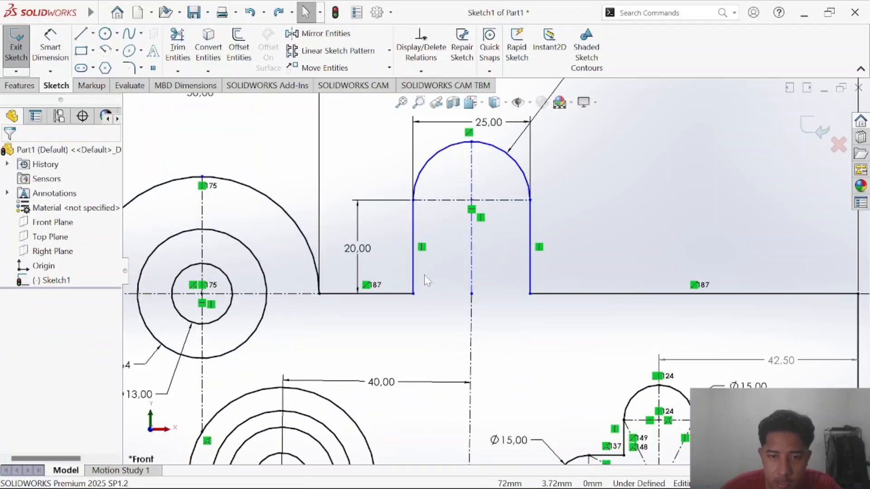
pyautogui.click(414, 277)
pyautogui.keyDown('ctrl'); pyautogui.click(402, 296); pyautogui.keyUp('ctrl')
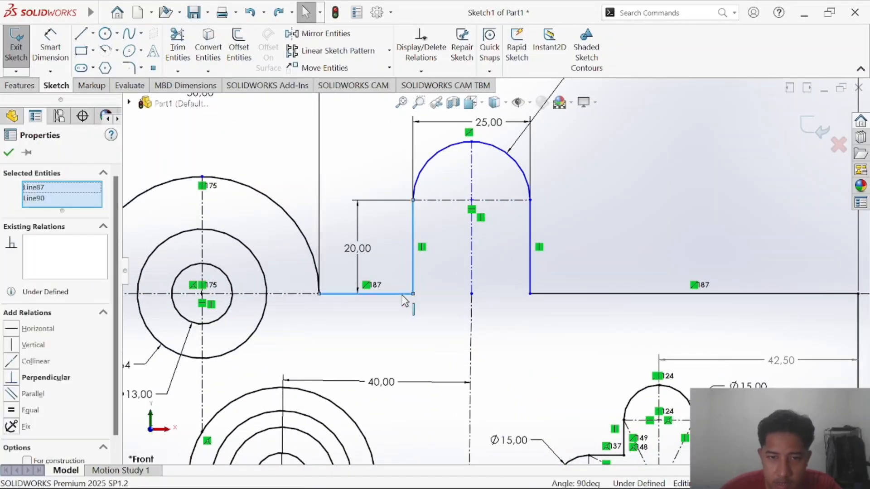
pyautogui.click(41, 378)
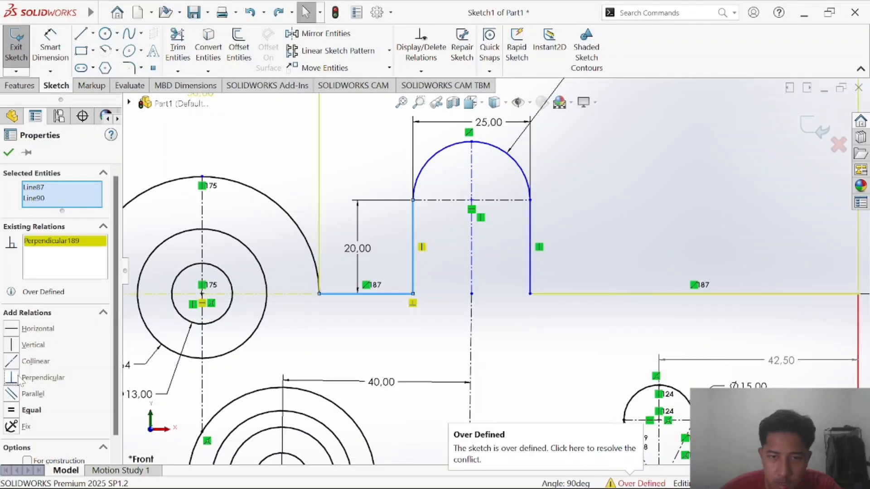
pyautogui.hotkey('ctrl', 'z')
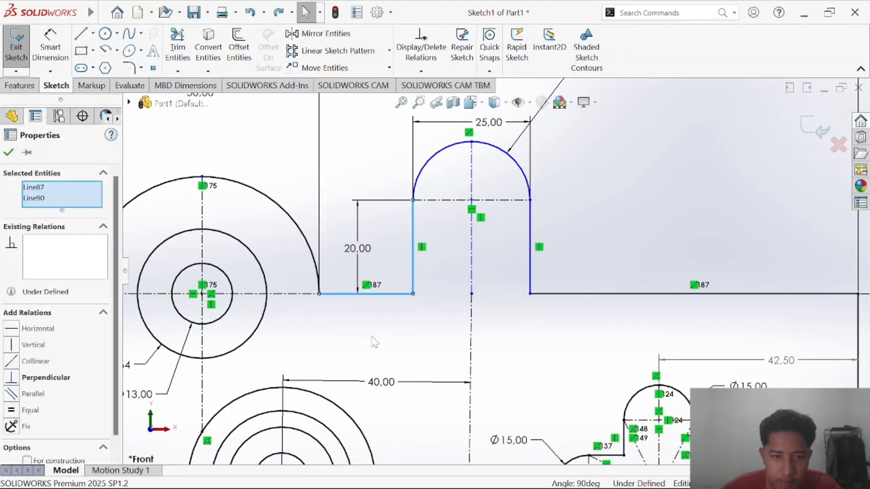
pyautogui.click(396, 315)
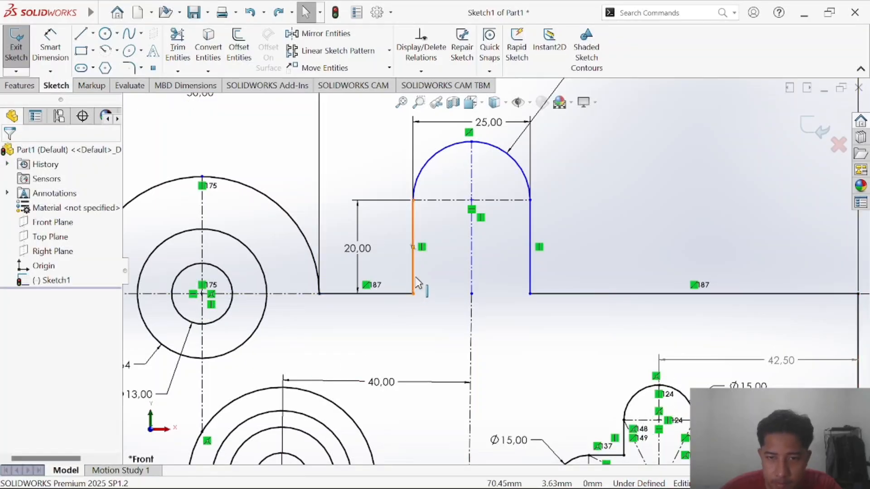
# Try a vertical relation on the tab's vertical centerline and the plate's vertical centerline together, and undo it.
pyautogui.click(471, 276)
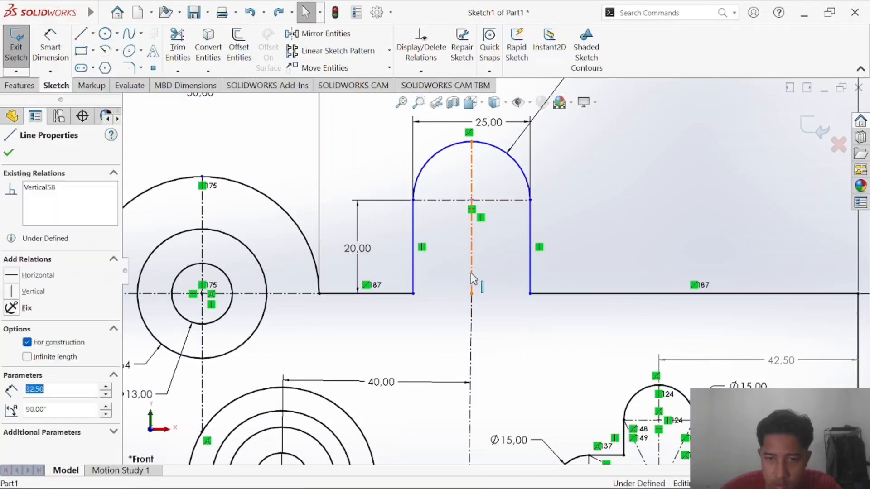
pyautogui.keyDown('ctrl'); pyautogui.click(471, 293); pyautogui.keyUp('ctrl')
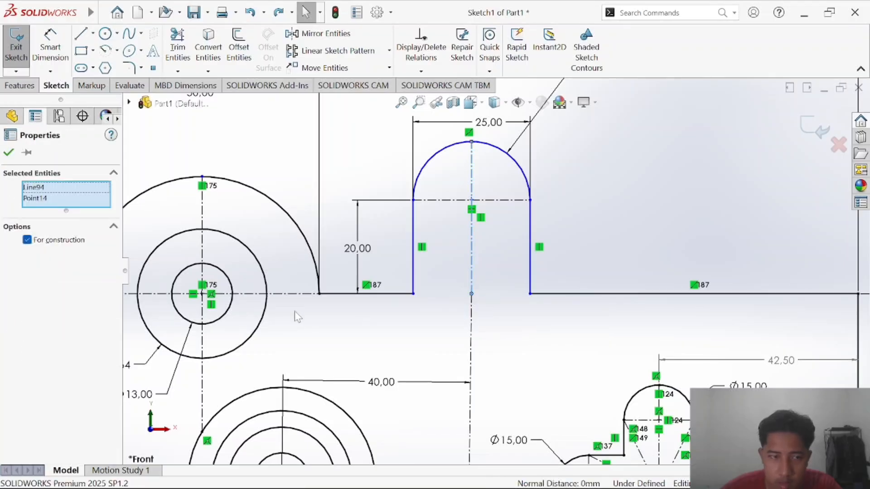
pyautogui.click(384, 322)
pyautogui.click(472, 294)
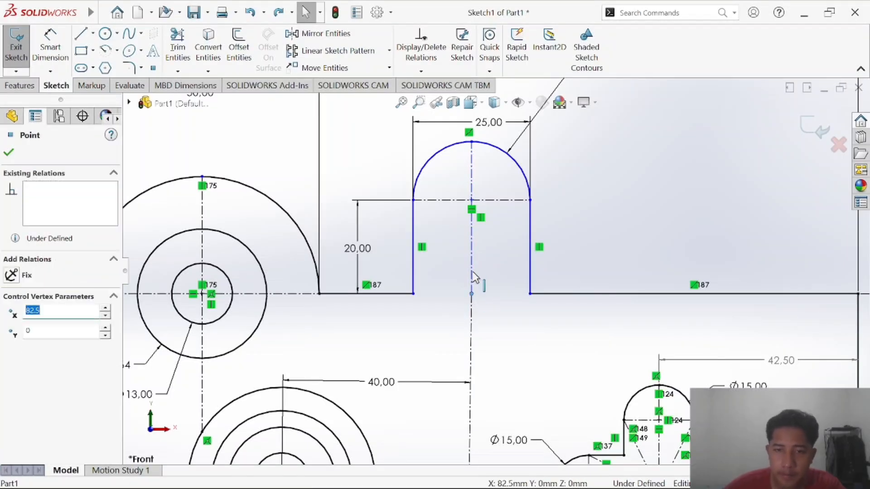
pyautogui.keyDown('ctrl'); pyautogui.click(471, 276); pyautogui.keyUp('ctrl')
pyautogui.click(450, 323)
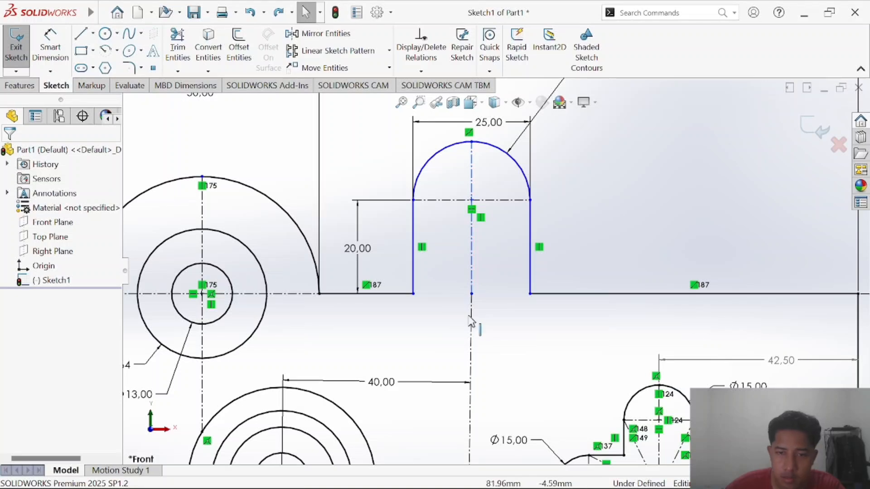
pyautogui.click(471, 317)
pyautogui.keyDown('ctrl'); pyautogui.click(471, 271); pyautogui.keyUp('ctrl')
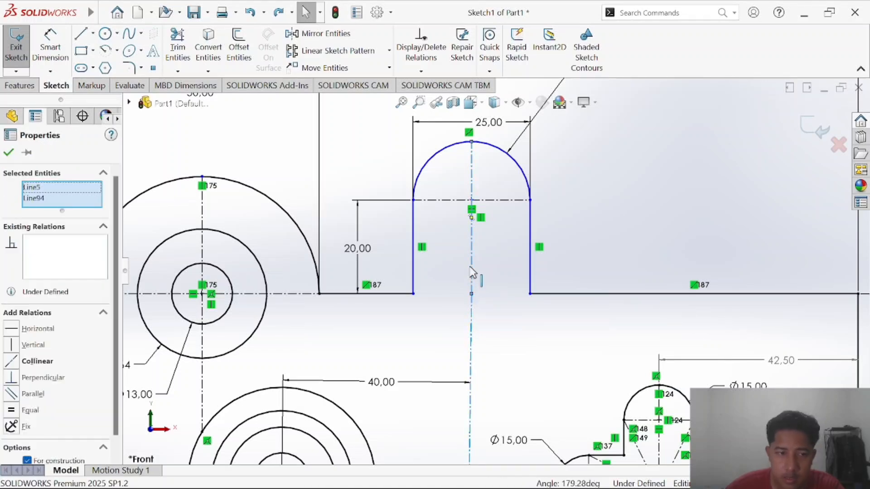
pyautogui.click(15, 347)
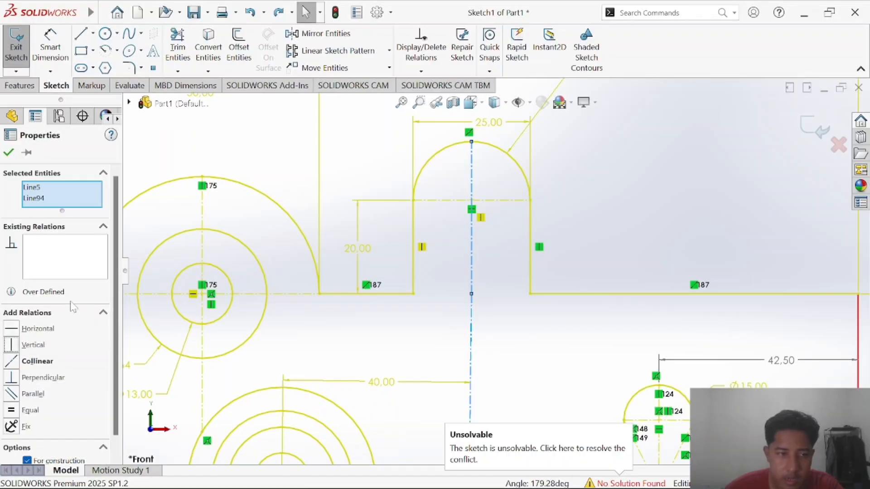
pyautogui.hotkey('ctrl', 'z')
pyautogui.click(456, 287)
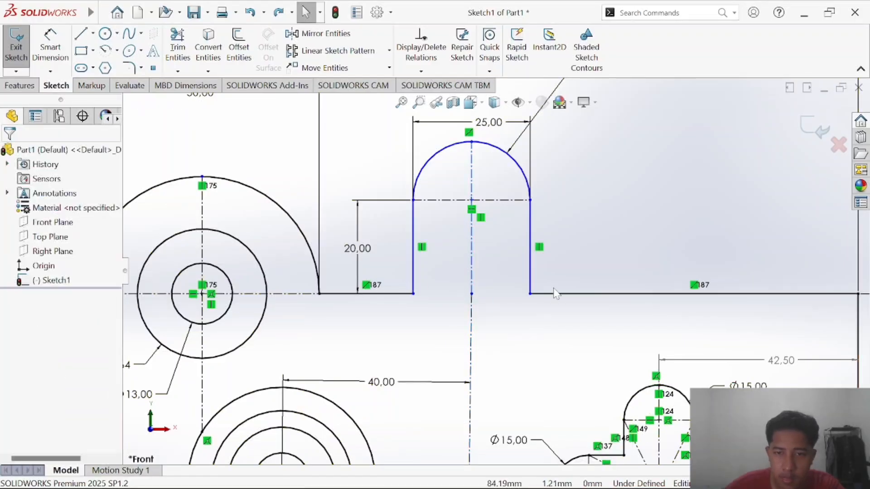
# Check the corner in the PDF drawing and add a 10 mm sketch fillet where the tab's right side meets the plate's upper edge.
pyautogui.hotkey('alt', 'Tab')
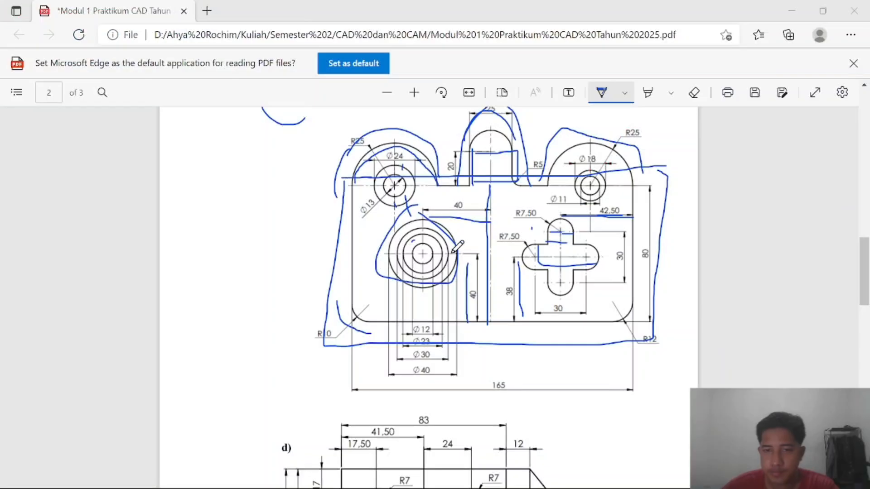
pyautogui.hotkey('alt', 'Tab')
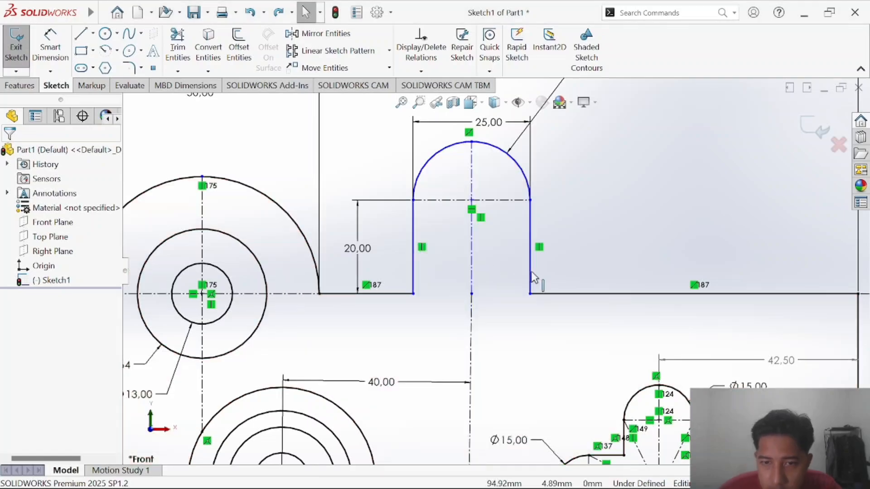
pyautogui.click(531, 285)
pyautogui.press('Escape')
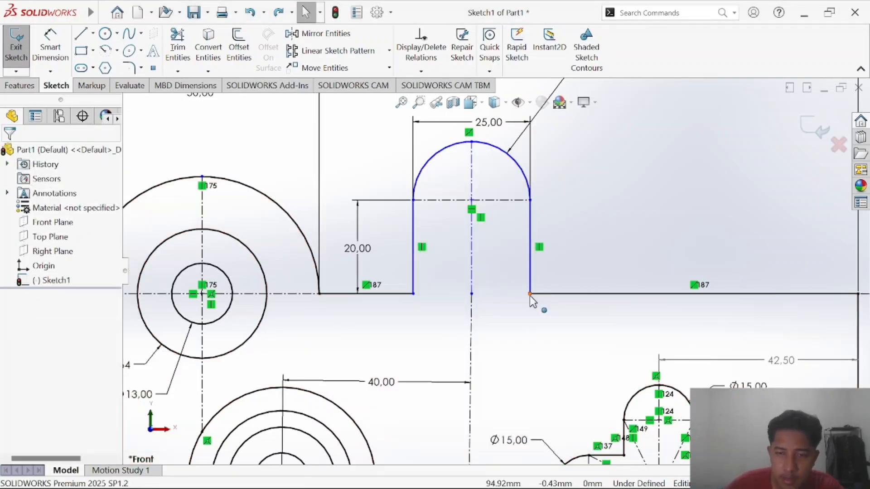
pyautogui.click(128, 68)
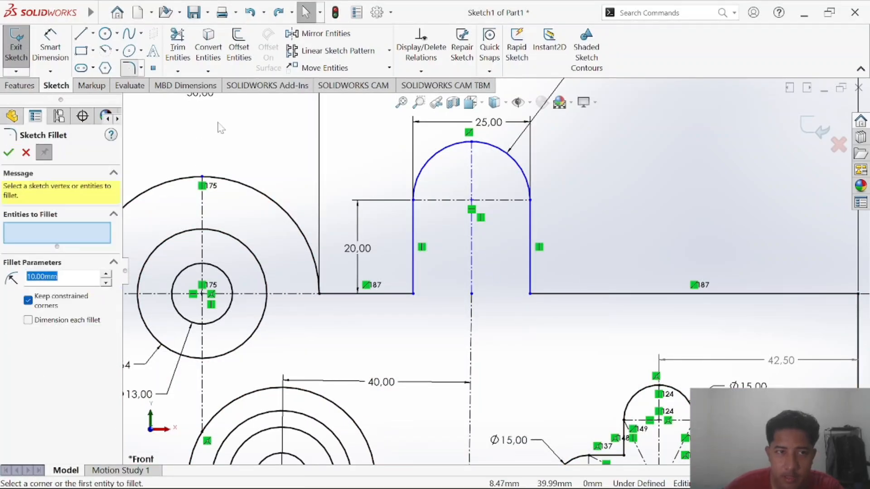
pyautogui.hotkey('alt', 'Tab')
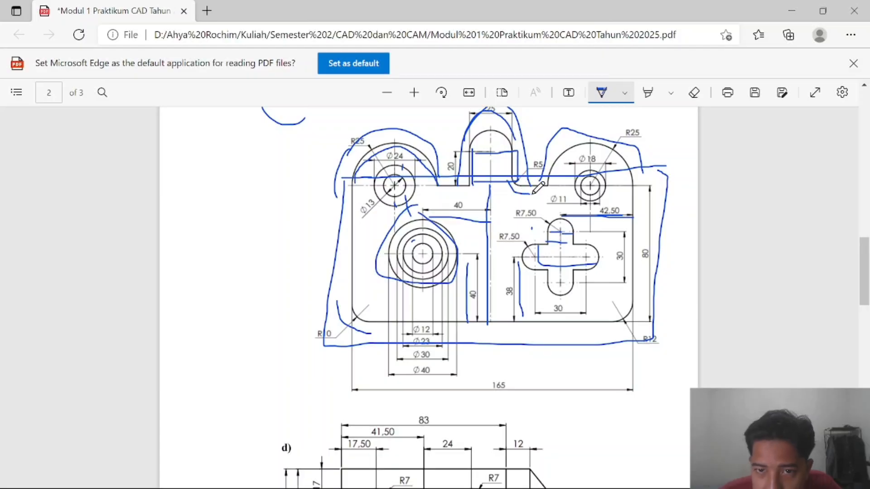
pyautogui.hotkey('alt', 'Tab')
pyautogui.click(531, 294)
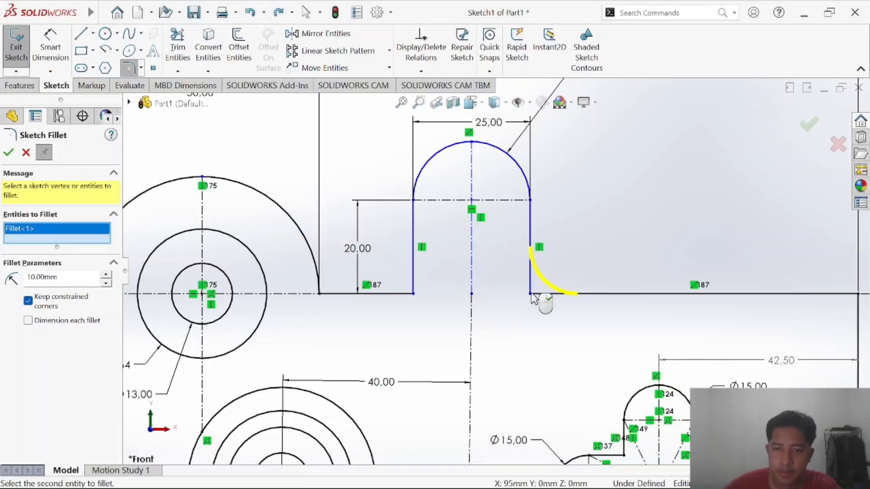
pyautogui.press('Return')
pyautogui.press('Escape')
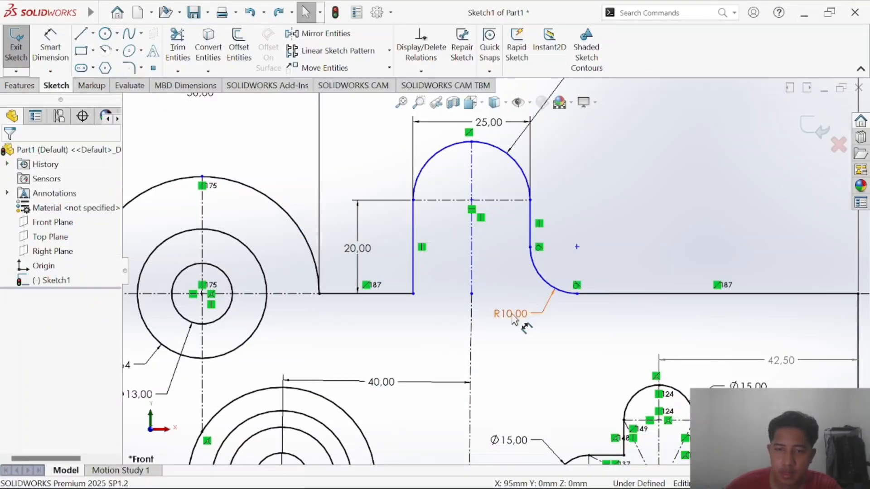
# Set the radius of the fillet at the tab's lower right corner to 5 mm.
pyautogui.doubleClick(514, 319)
pyautogui.write('5')
pyautogui.press('Return')
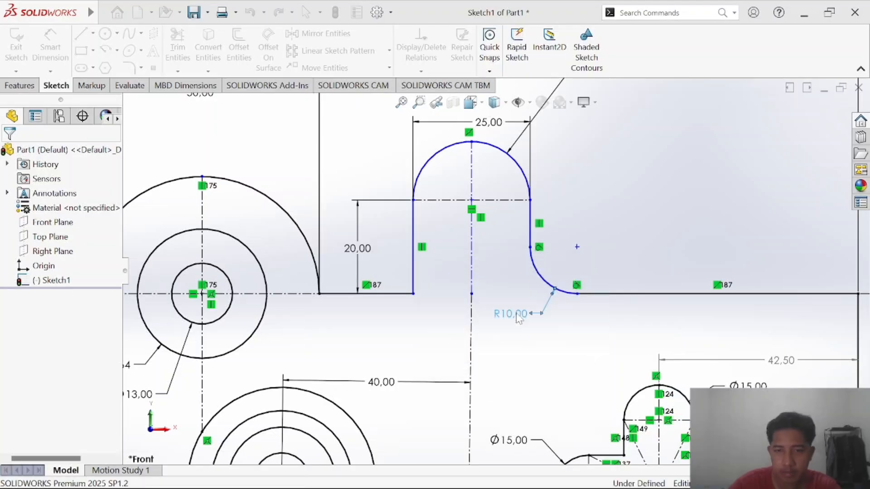
pyautogui.click(590, 239)
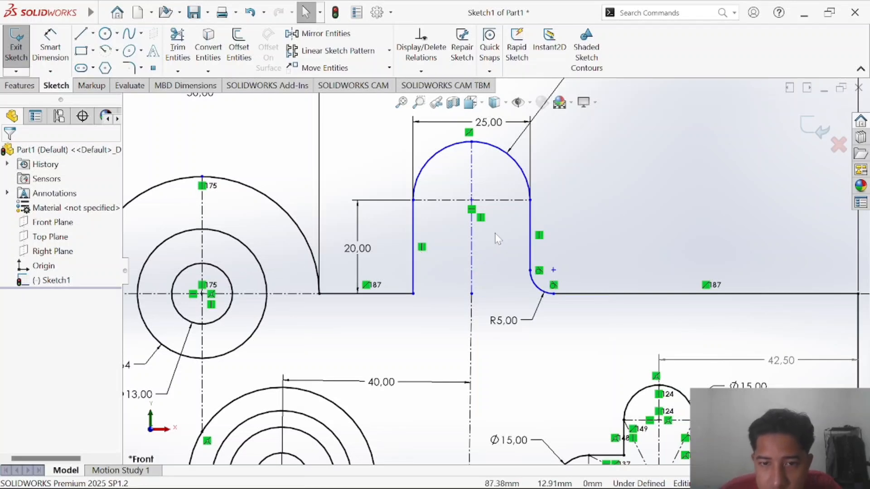
# Check the tab in the PDF drawing and try to dimension the distance from its lower left corner to the fillet's end on the upper edge.
pyautogui.scroll(1, 498, 239)
pyautogui.scroll(1, 509, 240)
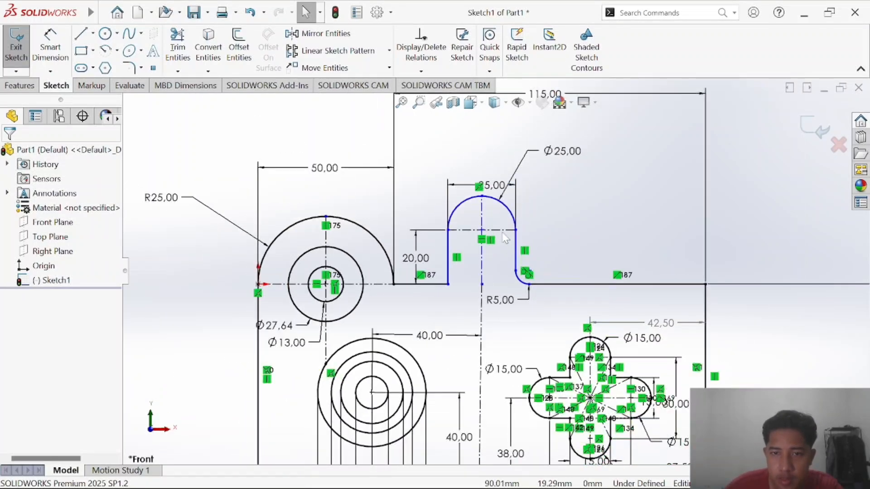
pyautogui.scroll(-1, 508, 241)
pyautogui.hotkey('alt', 'Tab')
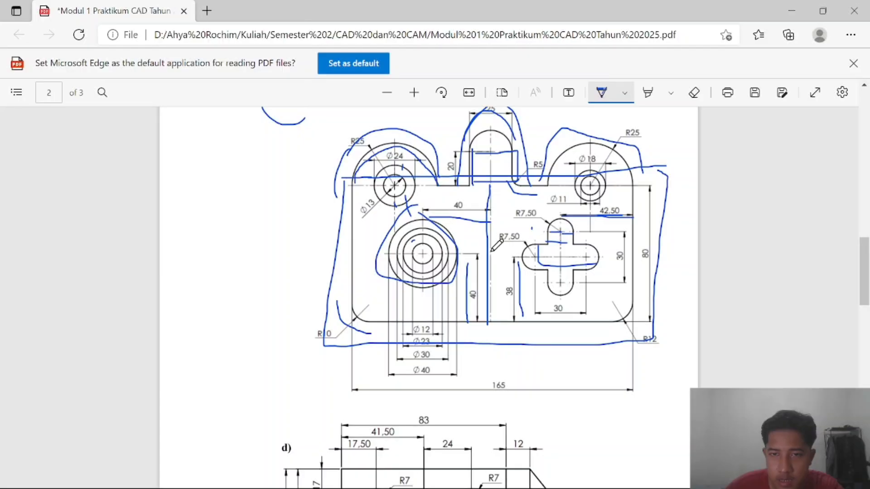
pyautogui.scroll(3, 497, 245)
pyautogui.hotkey('alt', 'Tab')
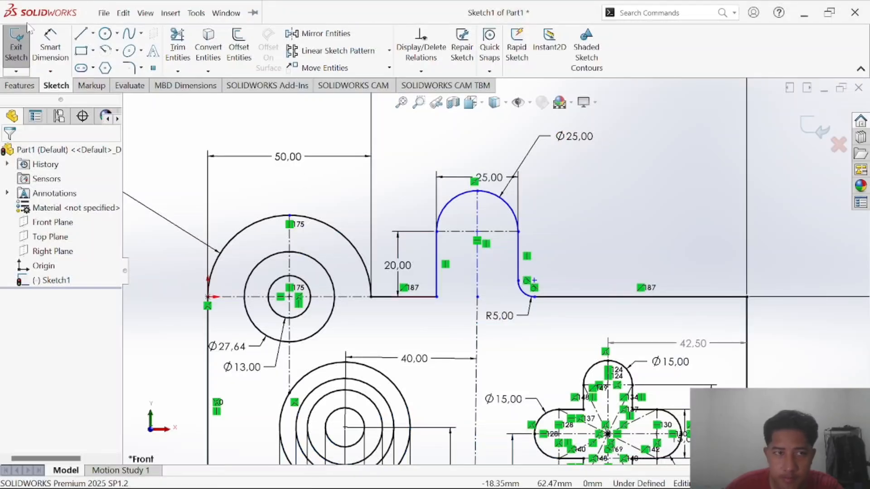
pyautogui.click(50, 48)
pyautogui.click(437, 297)
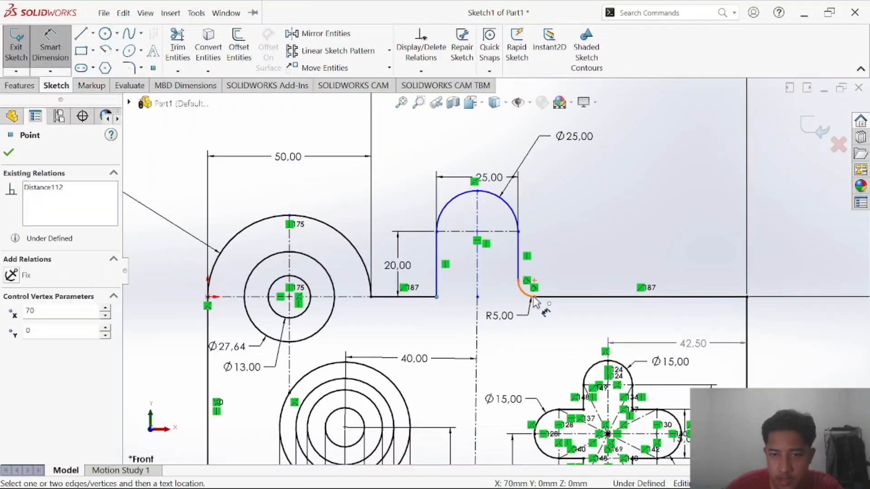
pyautogui.click(535, 297)
pyautogui.click(478, 136)
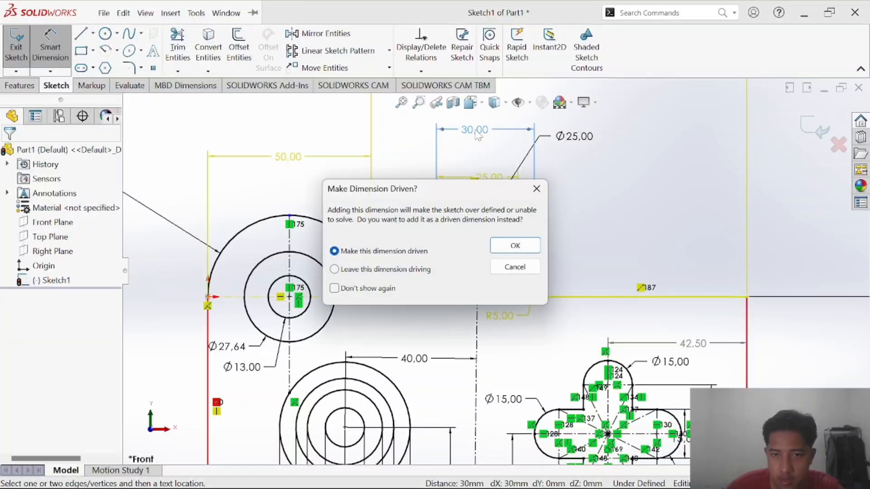
pyautogui.click(515, 267)
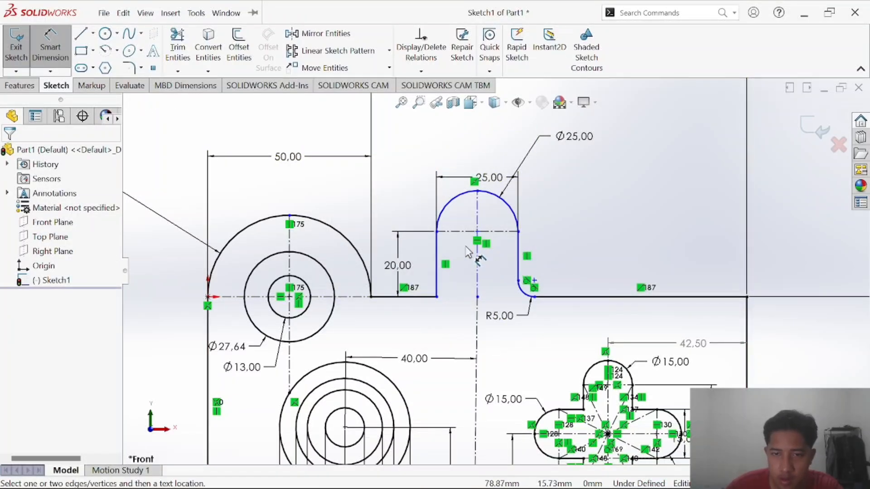
# Dimension the middle tab's overall height from its centerline's base to the top of its arc, and reposition that dimension.
pyautogui.click(478, 298)
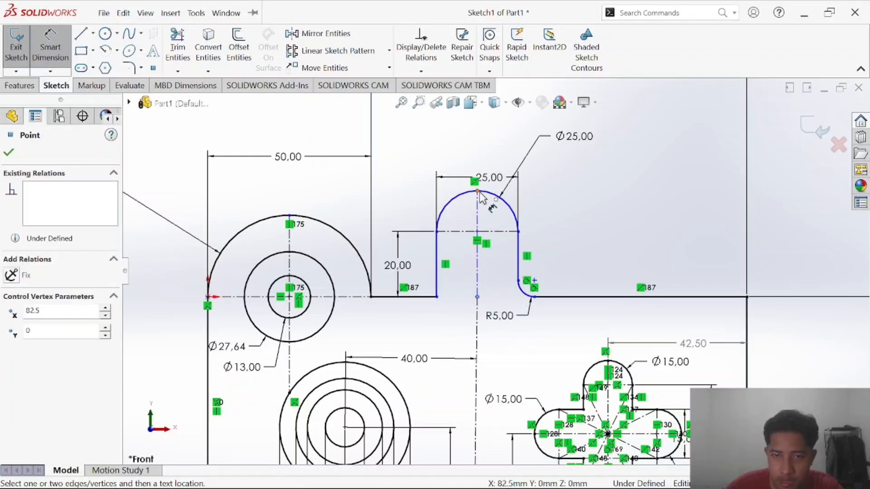
pyautogui.click(478, 192)
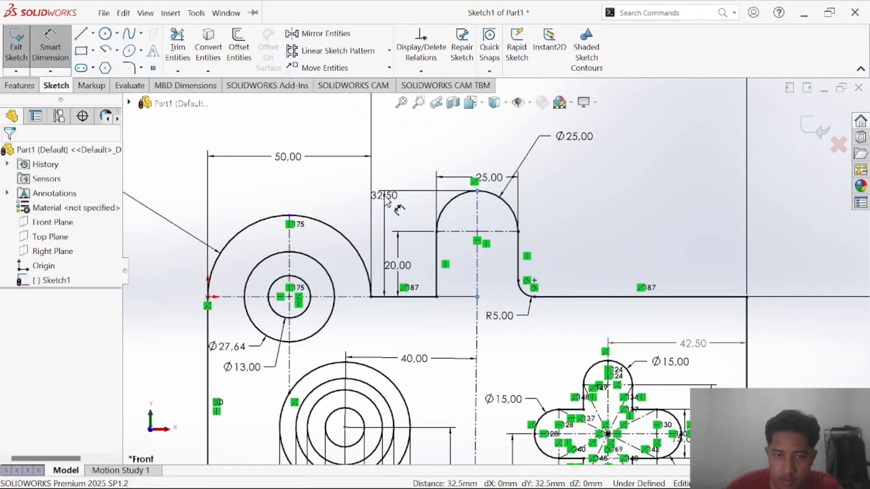
pyautogui.click(387, 199)
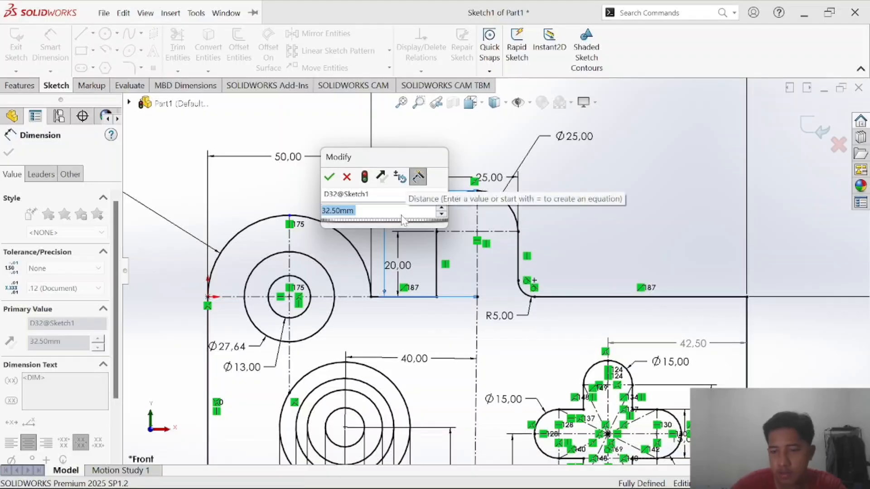
pyautogui.press('Return')
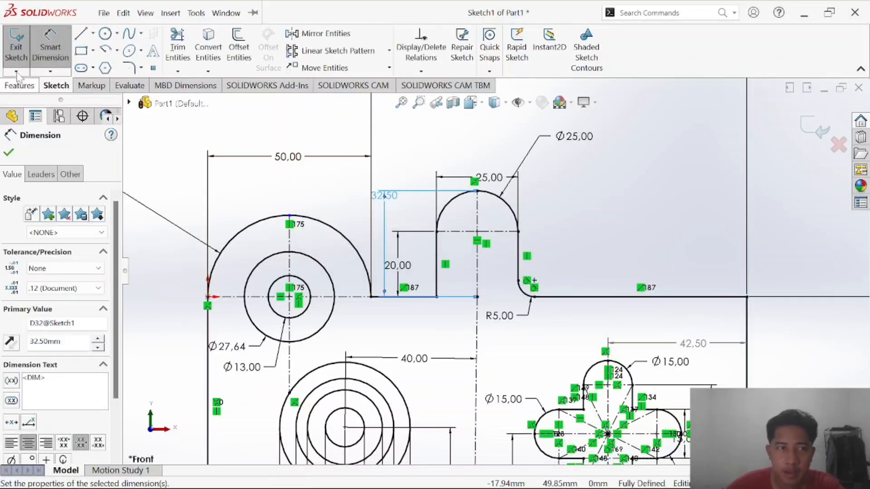
pyautogui.click(65, 44)
pyautogui.click(411, 164)
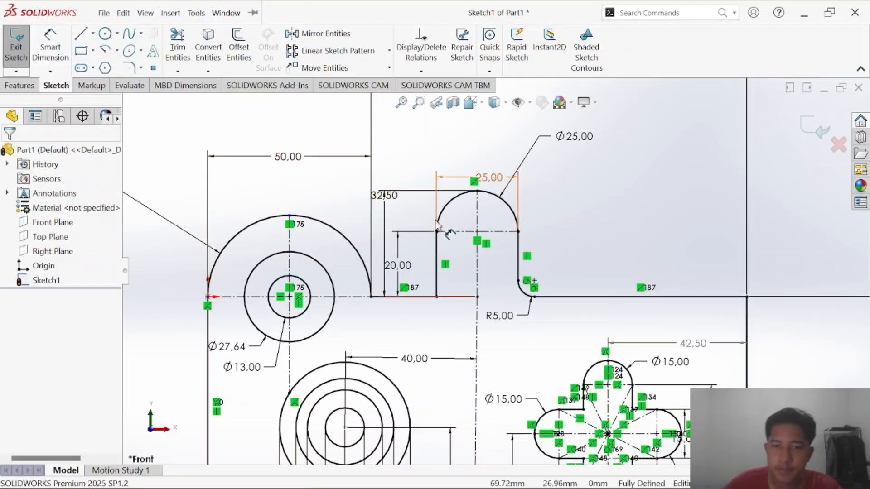
pyautogui.moveTo(389, 203); pyautogui.dragTo(392, 222)
pyautogui.click(597, 234)
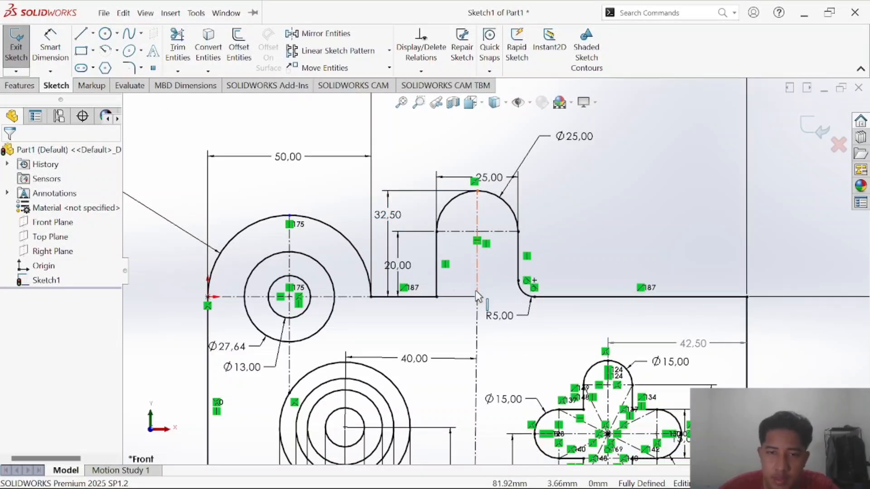
# Examine the whole plate sketch and compare it with the PDF drawing, looking at the rounded lobe at the plate's upper right corner.
pyautogui.scroll(5, 542, 313)
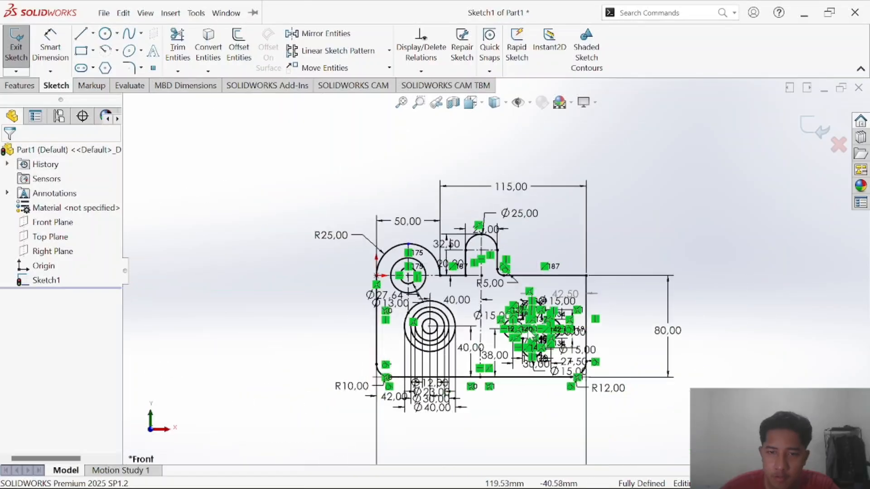
pyautogui.scroll(-2, 516, 353)
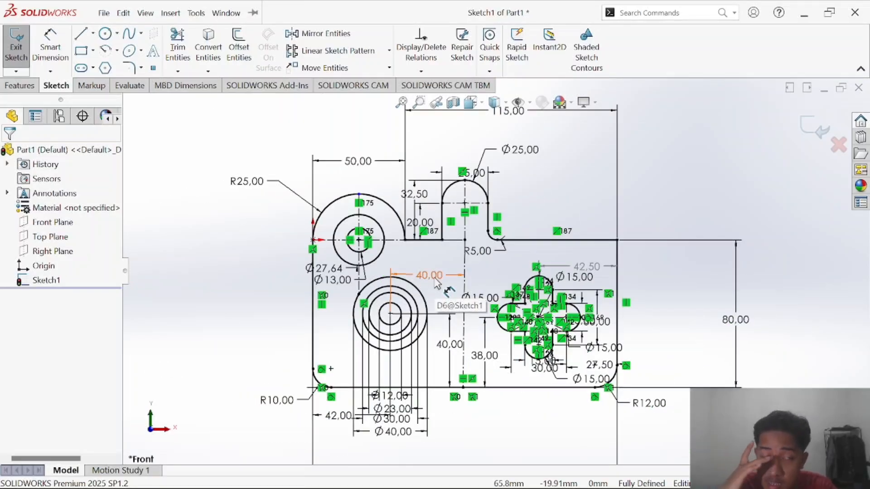
pyautogui.scroll(-4, 434, 279)
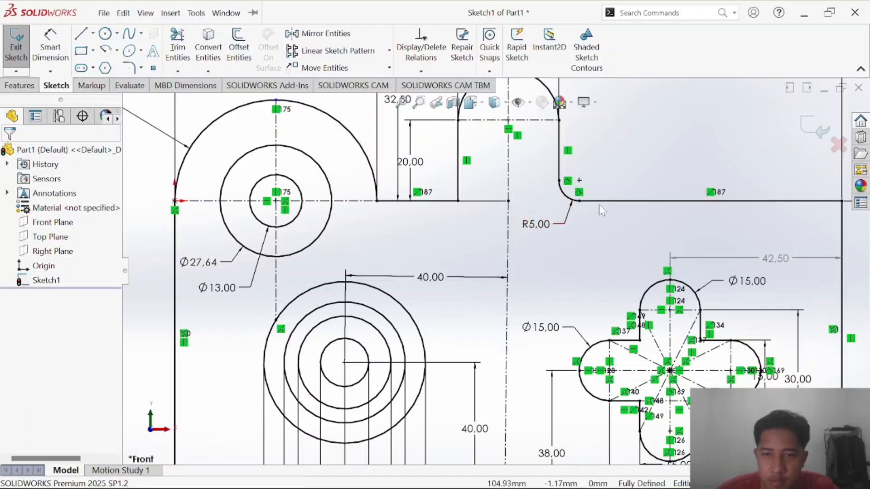
pyautogui.scroll(3, 605, 211)
pyautogui.scroll(-1, 626, 190)
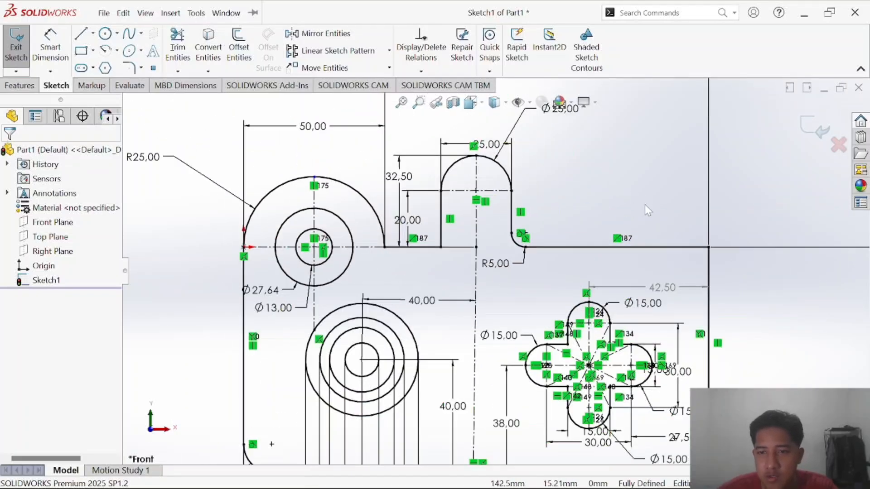
pyautogui.scroll(-4, 571, 240)
pyautogui.scroll(4, 567, 256)
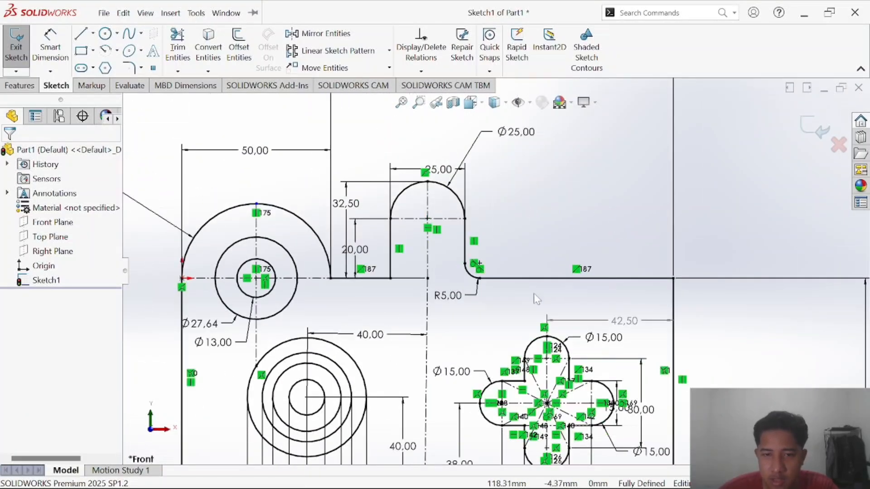
pyautogui.scroll(4, 483, 398)
pyautogui.hotkey('alt', 'Tab')
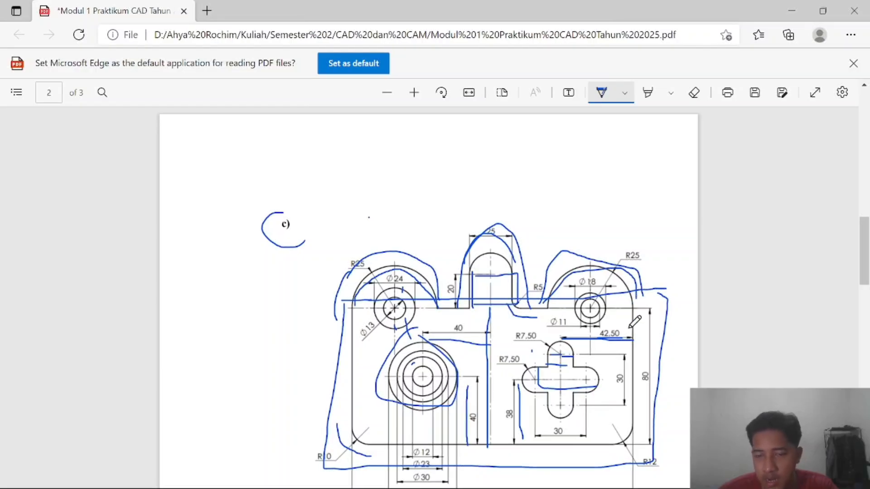
pyautogui.hotkey('alt', 'Tab')
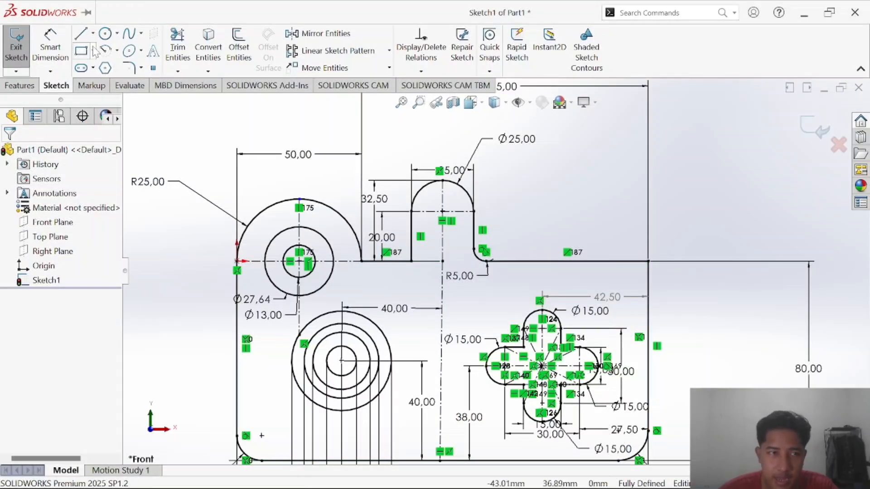
# Sketch a circle about 37 mm in diameter above the plate's upper edge, between the middle tab and the plate's right side.
pyautogui.click(104, 35)
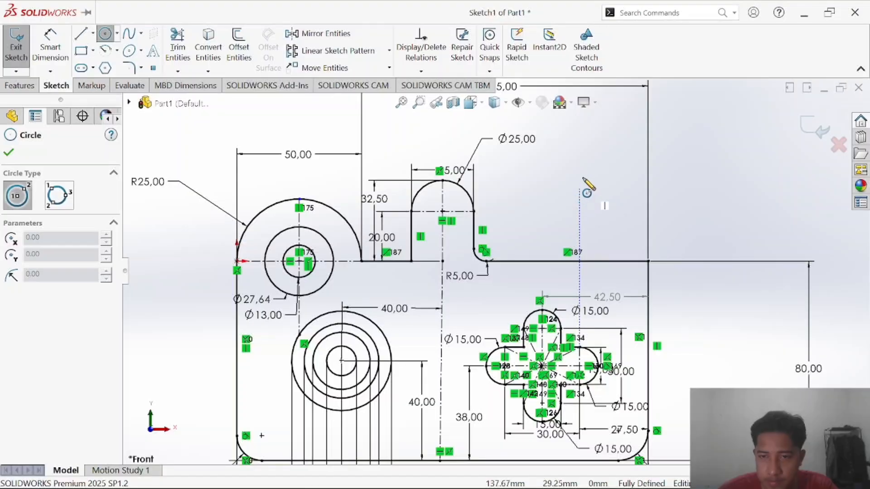
pyautogui.click(572, 174)
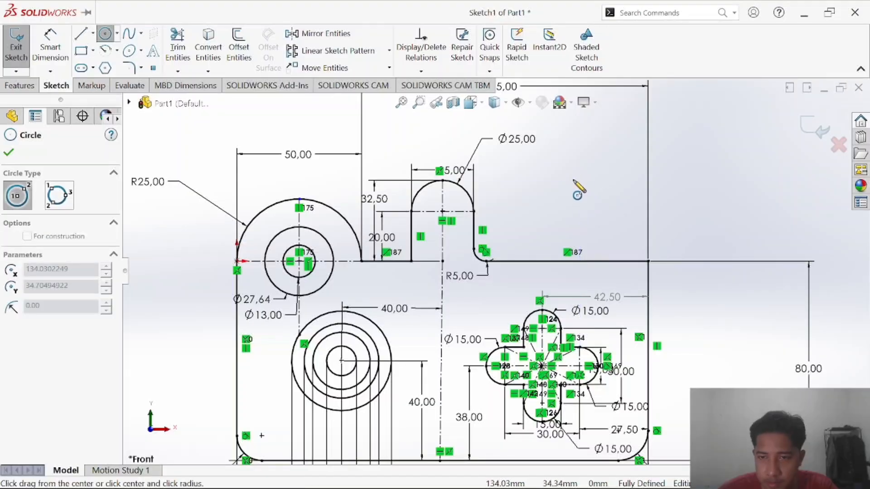
pyautogui.click(599, 211)
# Check the right lobe's radius in the PDF drawing and set the new circle's diameter to 50 mm.
pyautogui.click(49, 45)
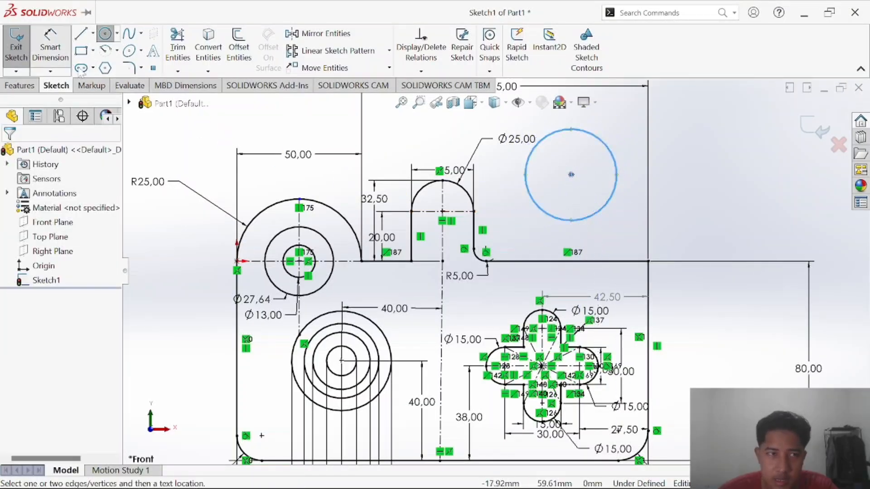
pyautogui.hotkey('alt', 'Tab')
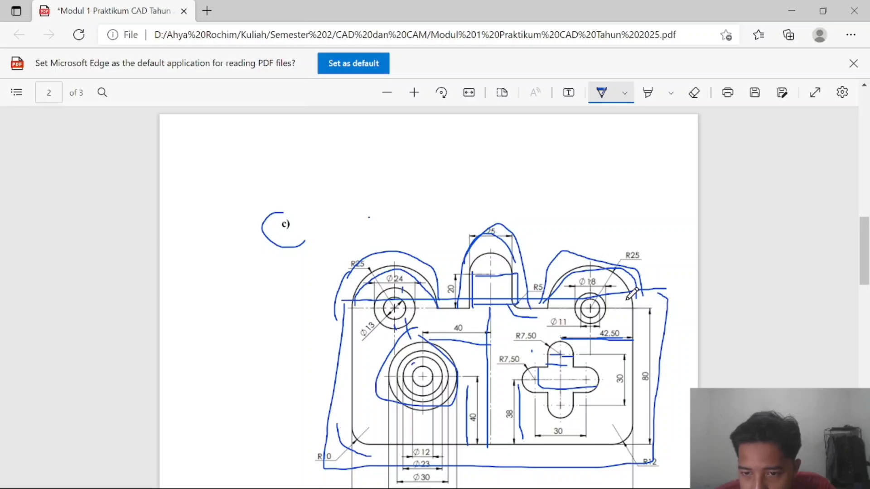
pyautogui.hotkey('alt', 'Tab')
pyautogui.click(605, 208)
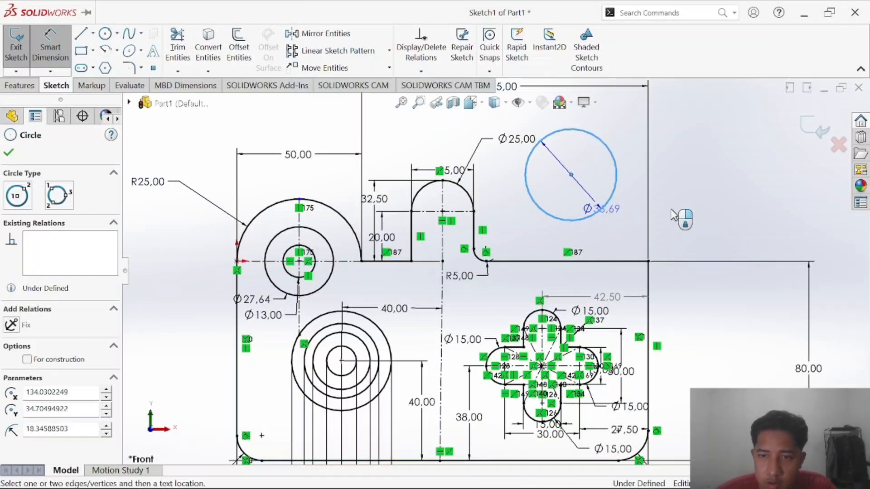
pyautogui.click(704, 240)
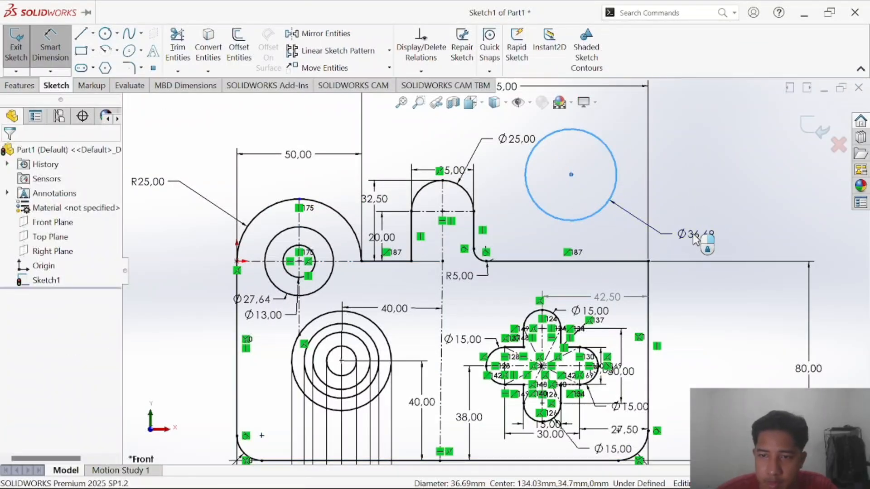
pyautogui.write('50')
pyautogui.press('Return')
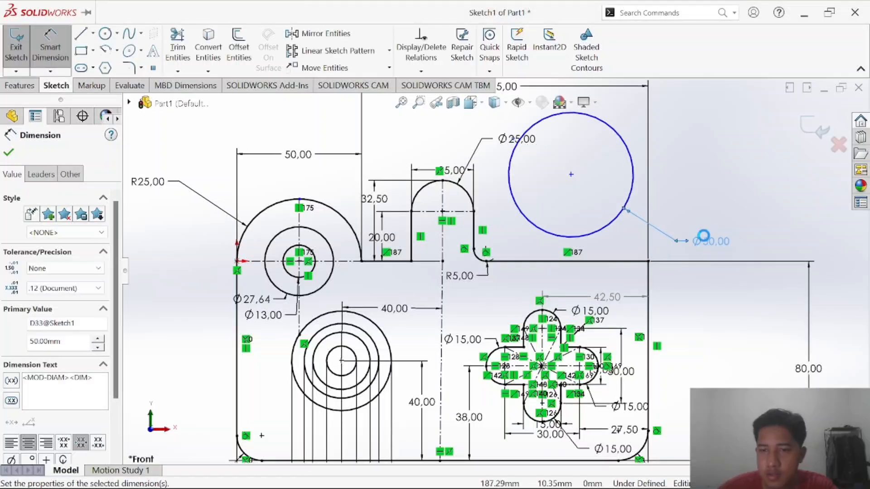
pyautogui.press('Escape')
pyautogui.press('Escape')
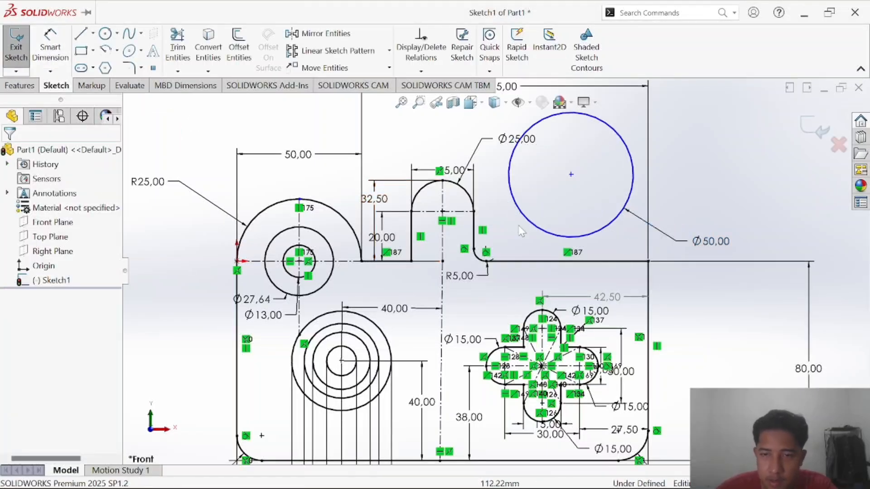
# Make the 50 mm circle coincident with the plate's upper right corner and its center coincident with the plate's upper edge.
pyautogui.click(618, 225)
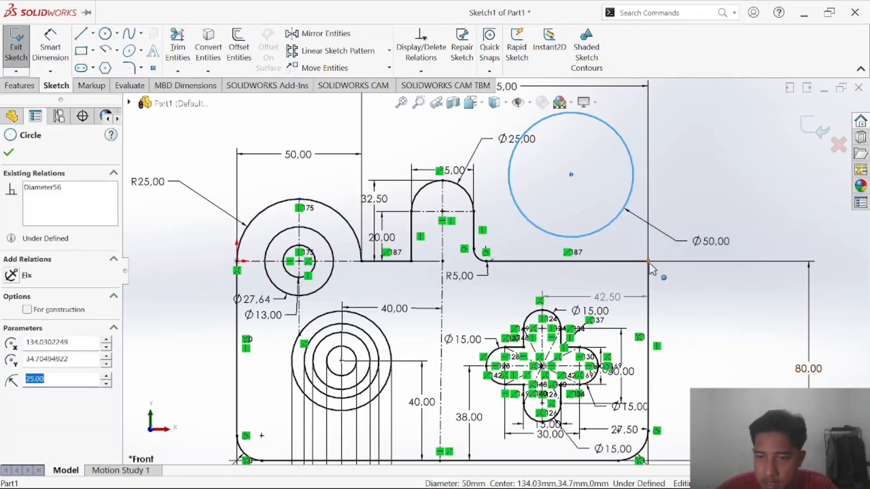
pyautogui.click(648, 262)
pyautogui.click(12, 346)
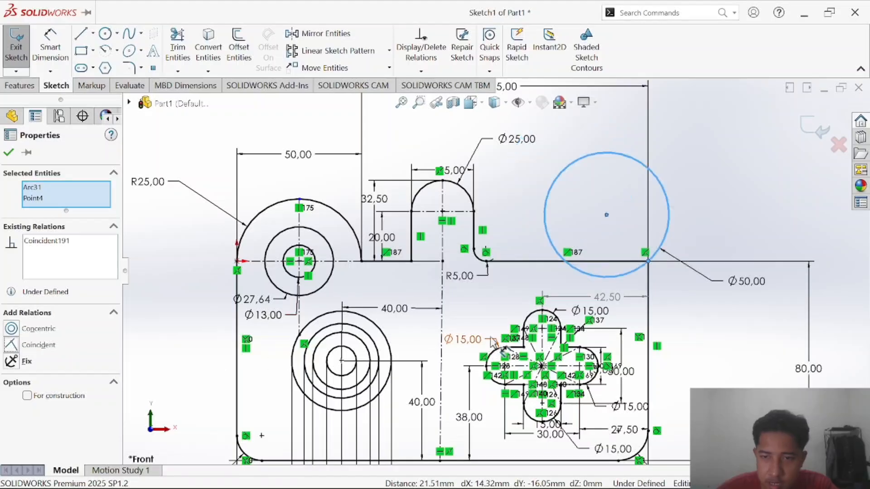
pyautogui.click(596, 226)
pyautogui.click(607, 215)
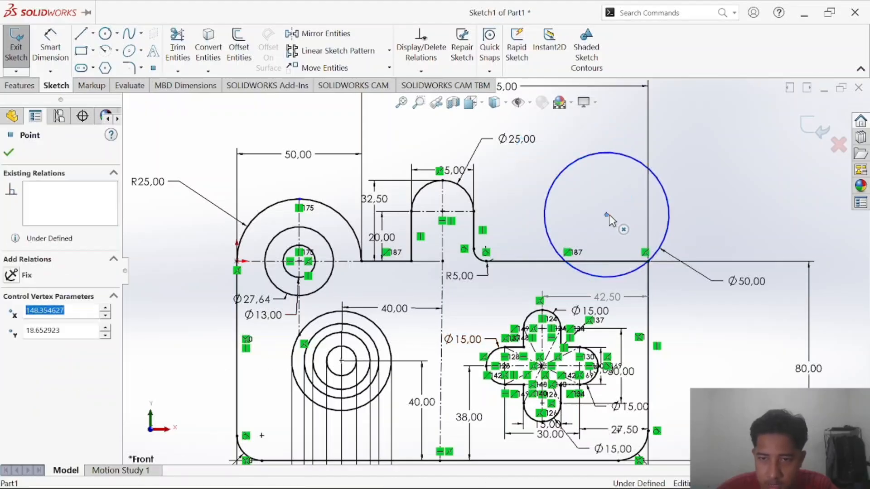
pyautogui.keyDown('ctrl'); pyautogui.click(615, 262); pyautogui.keyUp('ctrl')
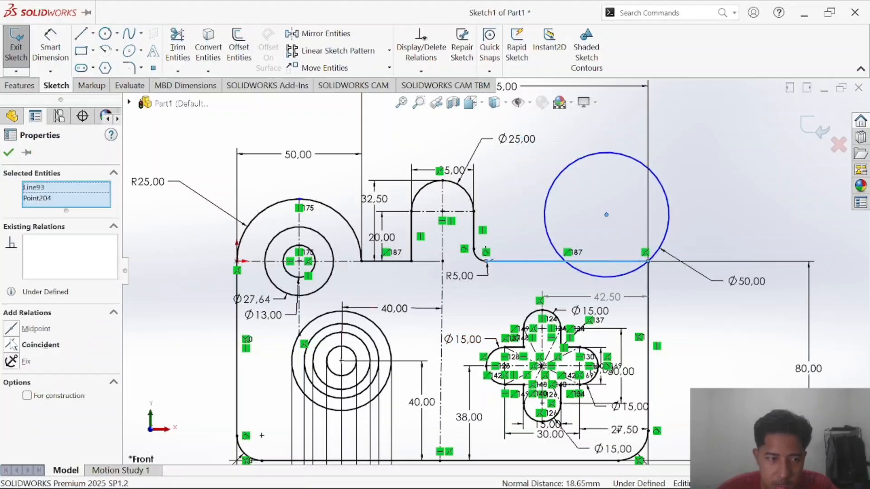
pyautogui.click(12, 347)
pyautogui.click(683, 234)
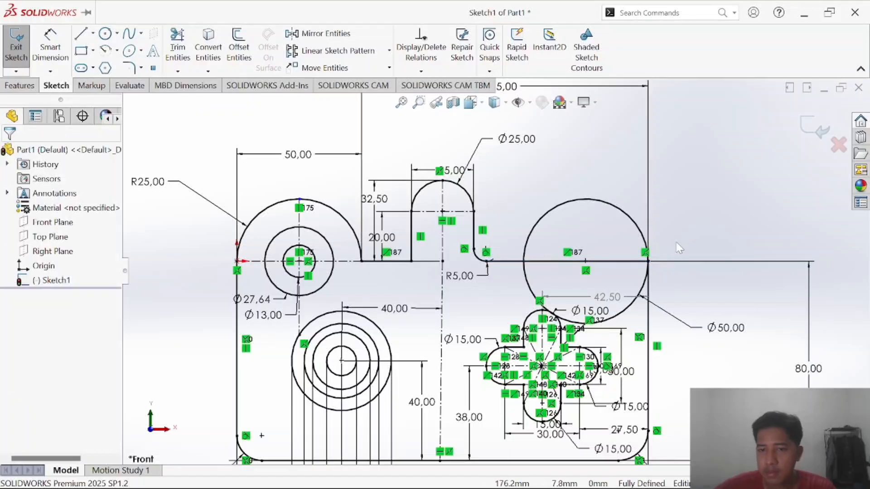
# Trim away the 50 mm circle's lower half and the plate's upper edge inside it, and place the diameter dimension above the lobe's outer side.
pyautogui.click(178, 48)
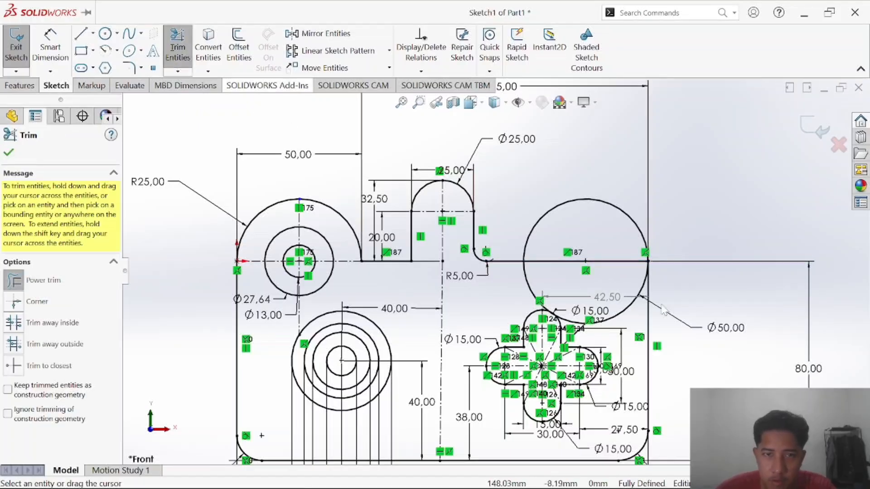
pyautogui.moveTo(554, 253); pyautogui.dragTo(589, 272)
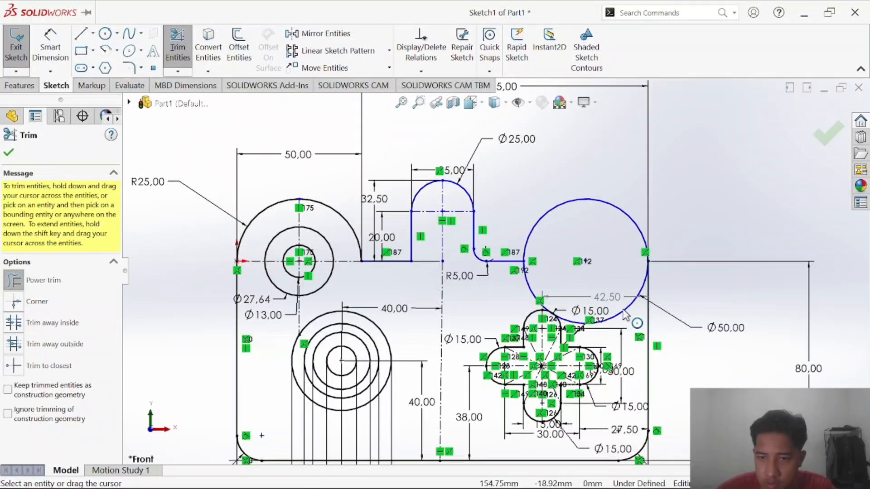
pyautogui.moveTo(636, 323); pyautogui.dragTo(575, 310)
pyautogui.moveTo(518, 288); pyautogui.dragTo(663, 295)
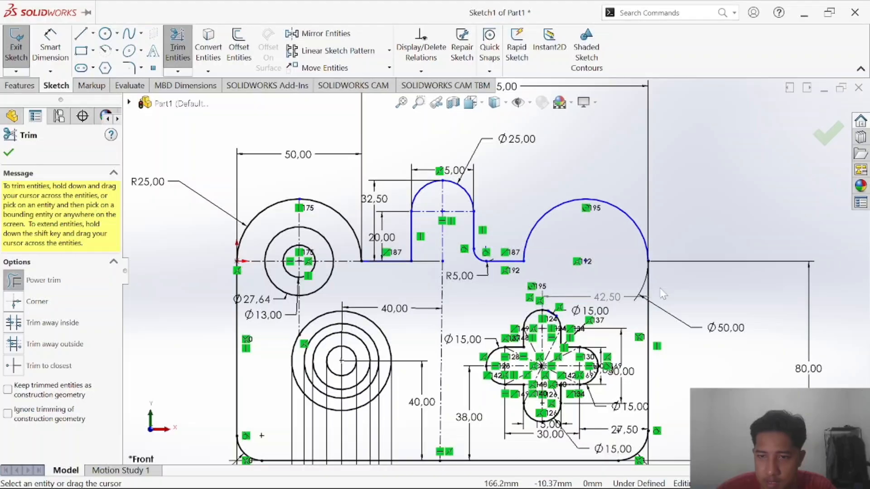
pyautogui.press('Escape')
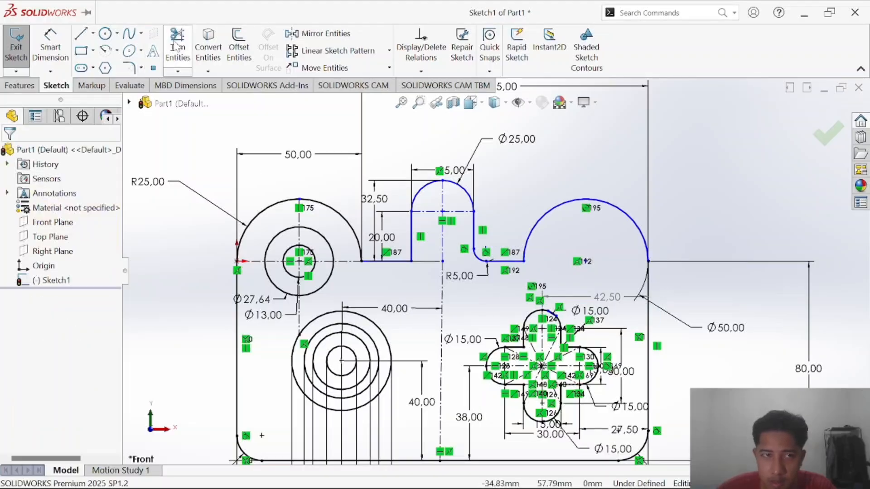
pyautogui.moveTo(725, 328); pyautogui.dragTo(699, 172)
pyautogui.click(704, 228)
# Check the right lobe in the PDF drawing and sketch a vertical centerline from the arc's topmost point through its center to below the plate's upper edge.
pyautogui.hotkey('alt', 'Tab')
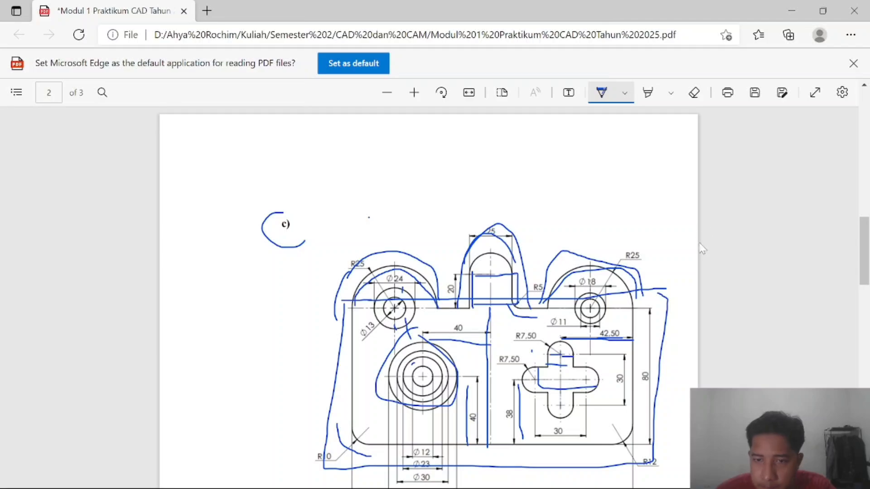
pyautogui.hotkey('alt', 'Tab')
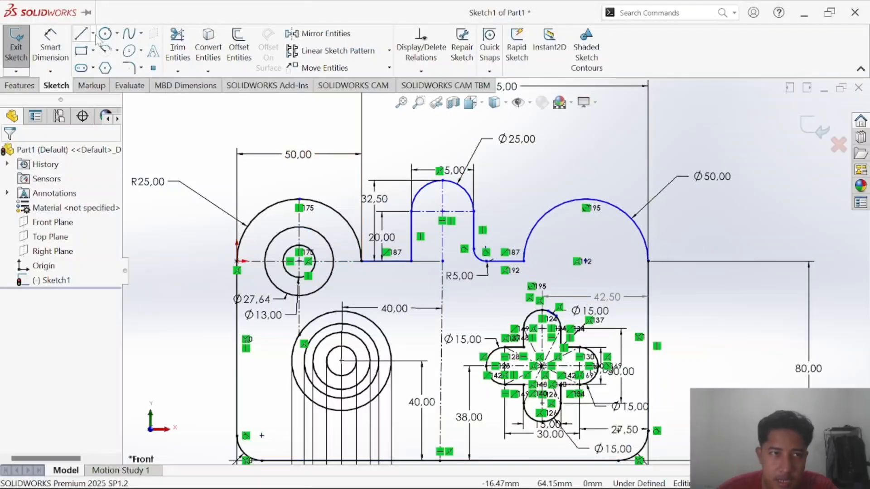
pyautogui.click(117, 33)
pyautogui.click(92, 33)
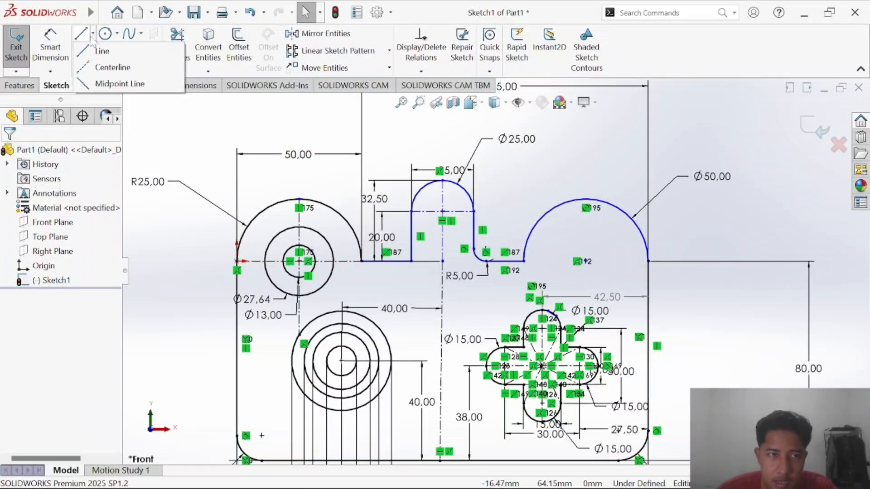
pyautogui.click(103, 67)
pyautogui.click(586, 199)
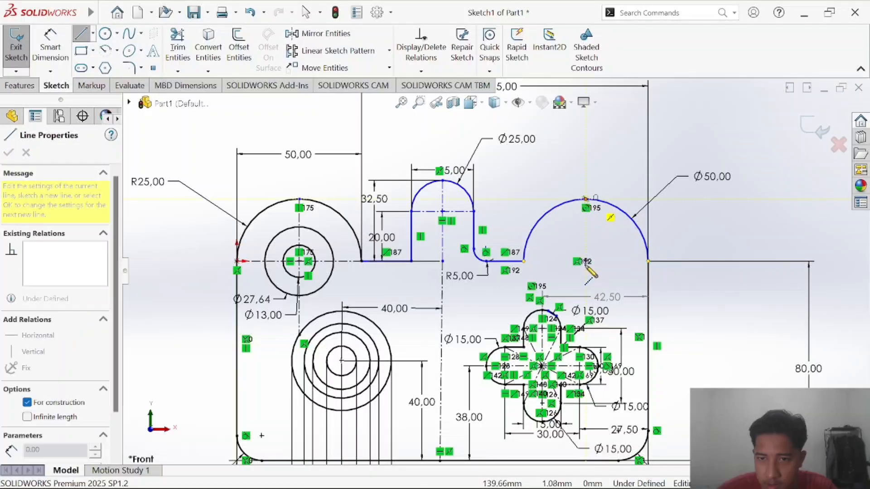
pyautogui.click(585, 304)
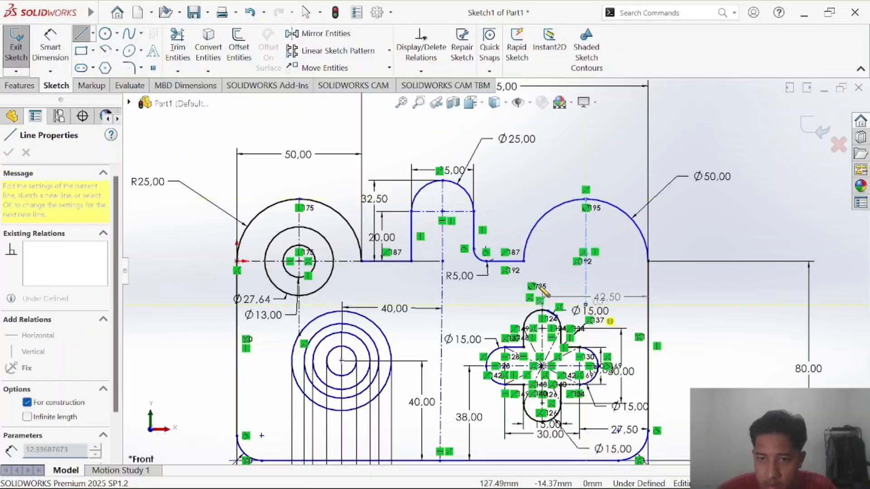
pyautogui.press('Escape')
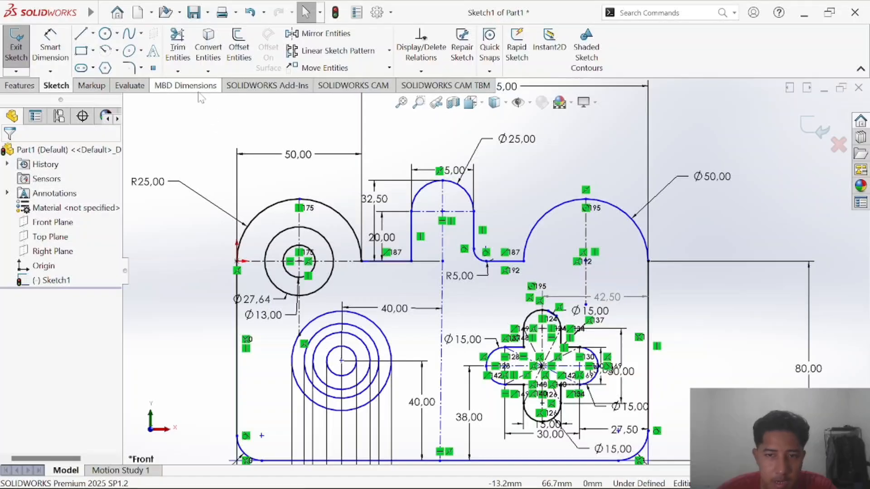
# Sketch a horizontal 50 mm centerline across the right lobe's base, joining the two ends of its arc.
pyautogui.click(94, 34)
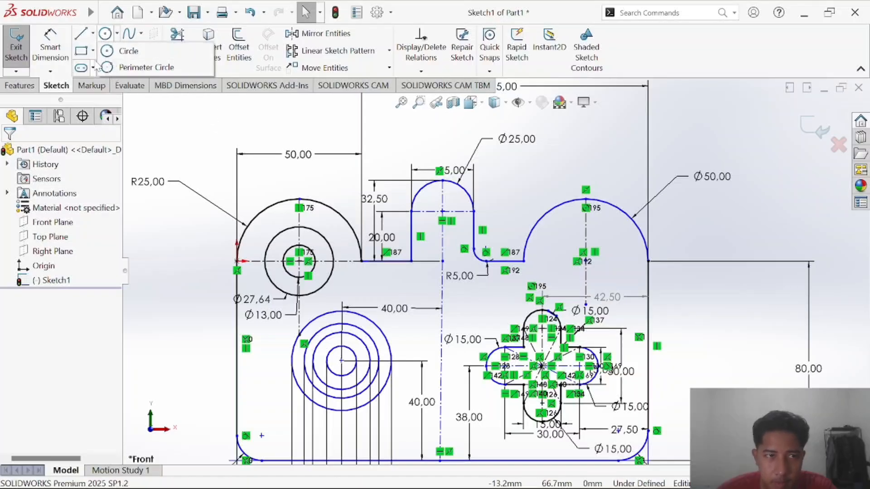
pyautogui.click(98, 68)
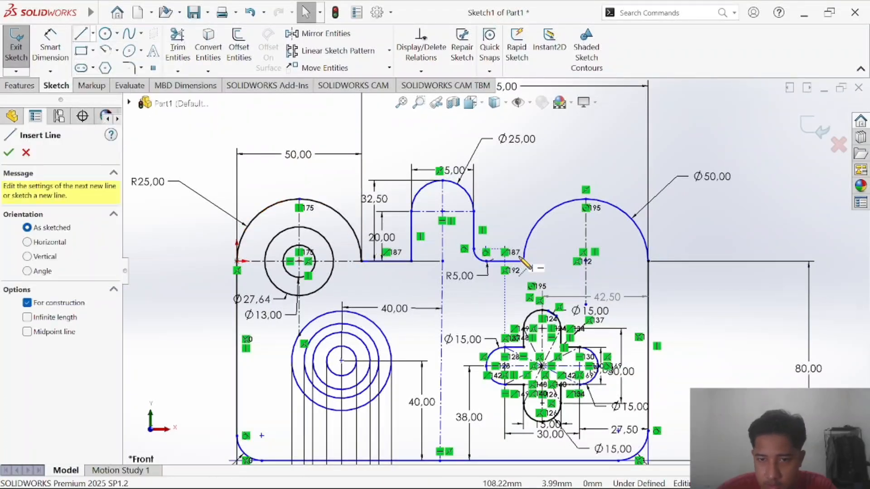
pyautogui.click(549, 278)
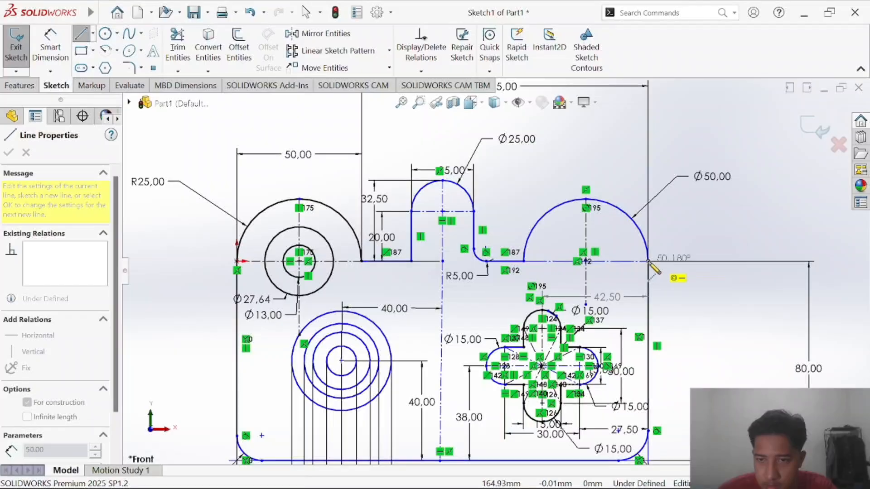
pyautogui.click(648, 261)
pyautogui.press('Escape')
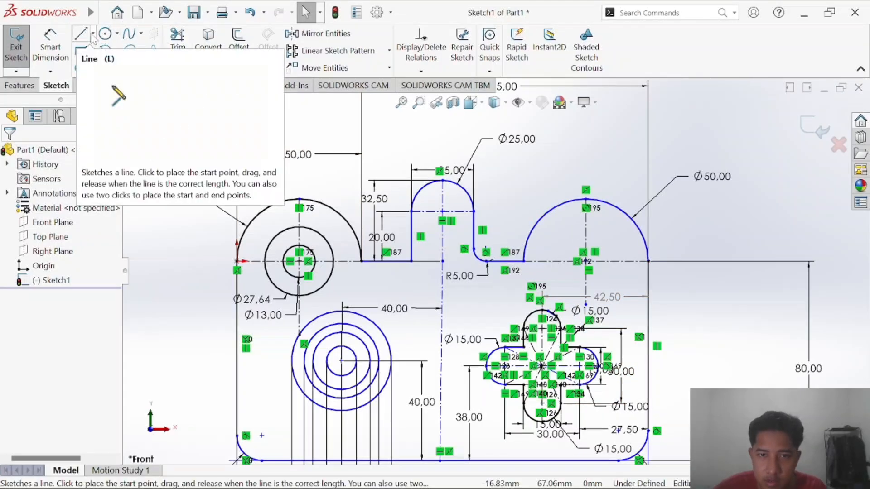
# Try a driven width dimension between the two ends of the right lobe's arc and remove it.
pyautogui.click(50, 47)
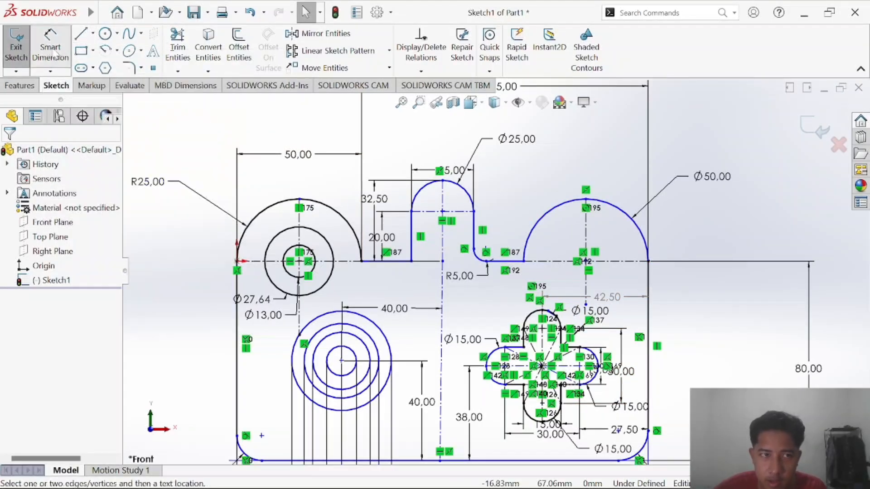
pyautogui.click(525, 263)
pyautogui.click(648, 262)
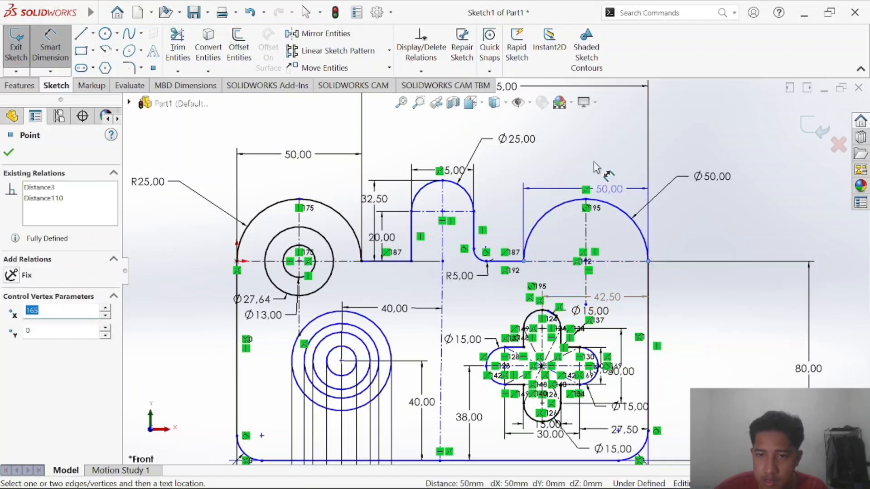
pyautogui.click(591, 155)
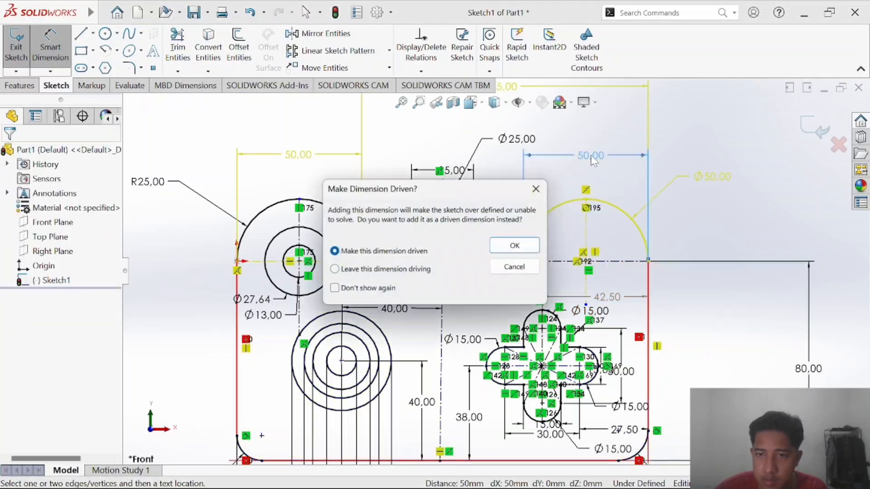
pyautogui.click(515, 247)
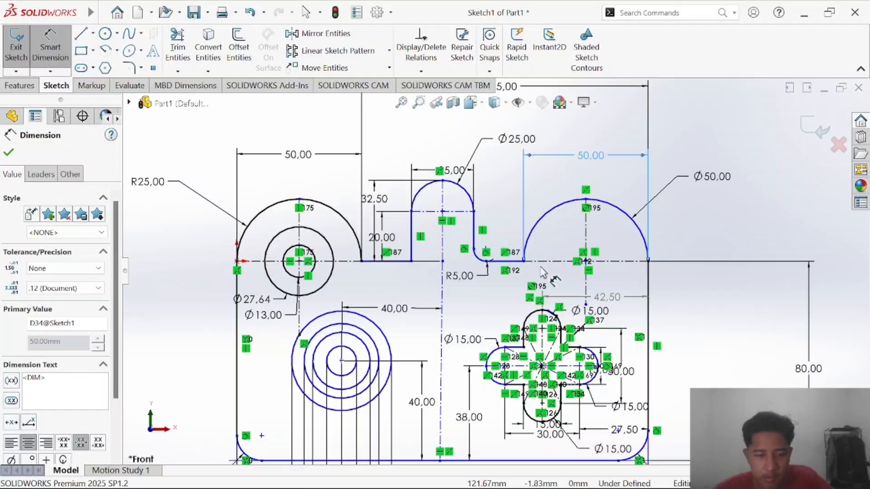
pyautogui.press('Delete')
pyautogui.press('Escape')
pyautogui.hotkey('alt', 'f')
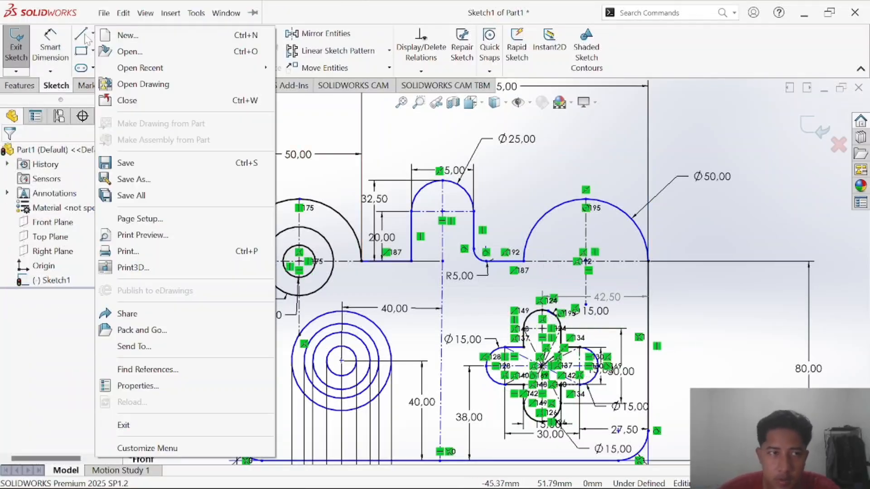
pyautogui.click(323, 162)
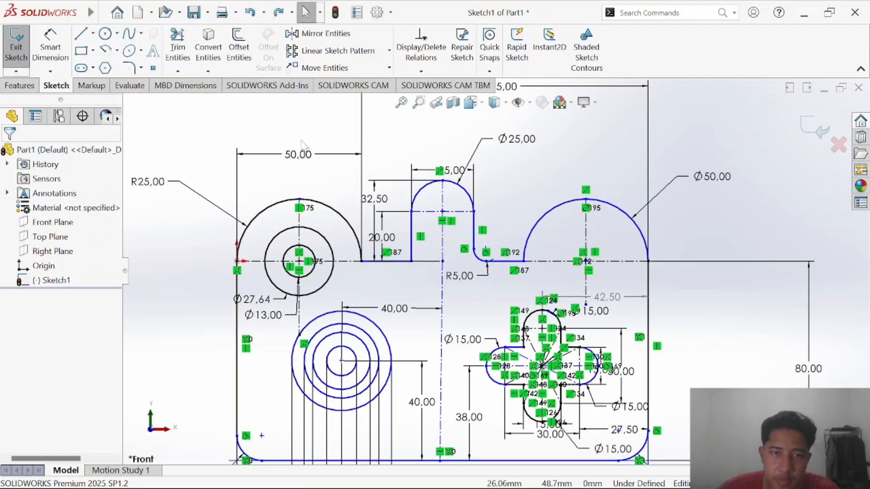
# Check the right lobe's concentric hole circles in the PDF drawing and begin a center-based circle for them.
pyautogui.click(105, 33)
pyautogui.hotkey('alt', 'Tab')
pyautogui.hotkey('alt', 'Tab')
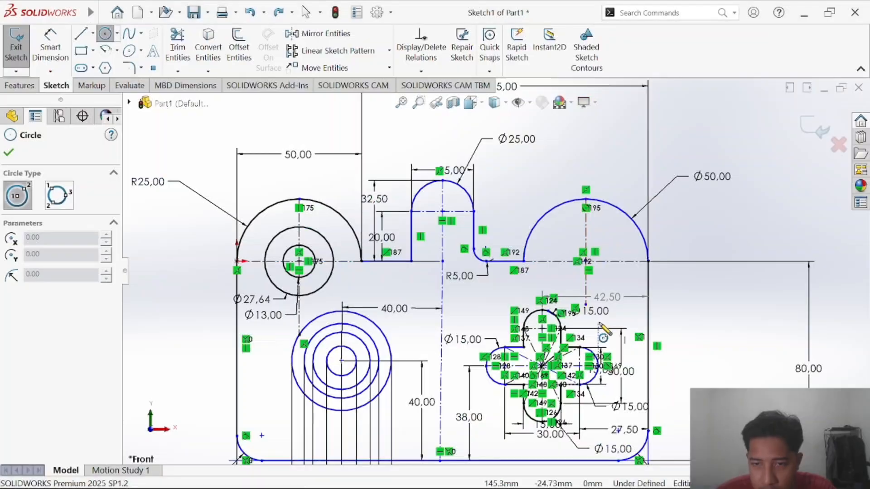
# Check the PDF reference drawing and sketch two concentric circles, about 22.7 mm and 11.3 mm in diameter, at the right lobe's center.
pyautogui.hotkey('alt', 'Tab')
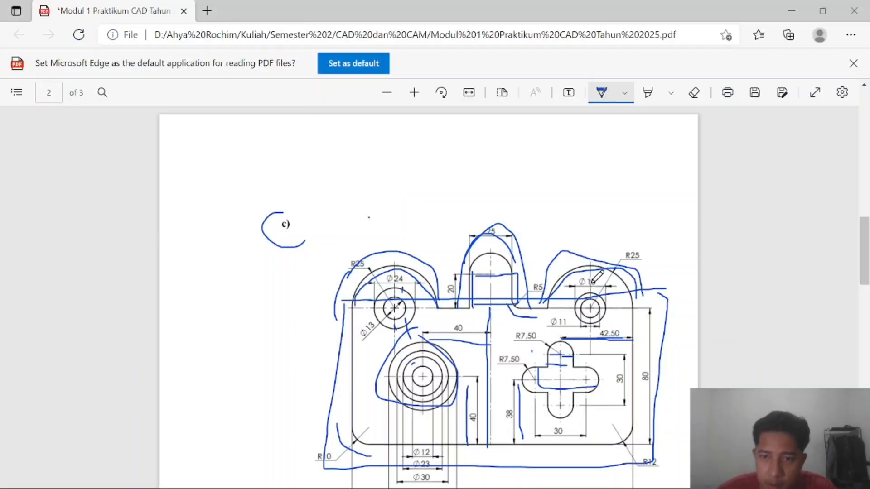
pyautogui.hotkey('alt', 'Tab')
pyautogui.click(586, 261)
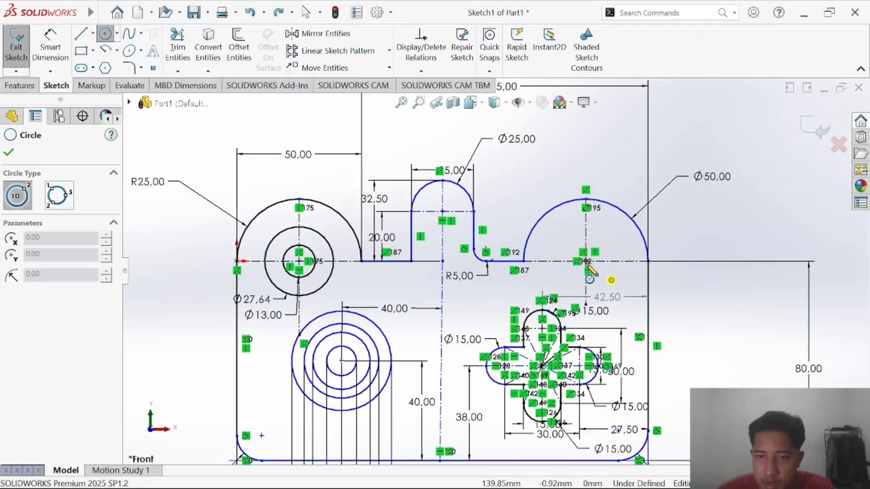
pyautogui.click(607, 281)
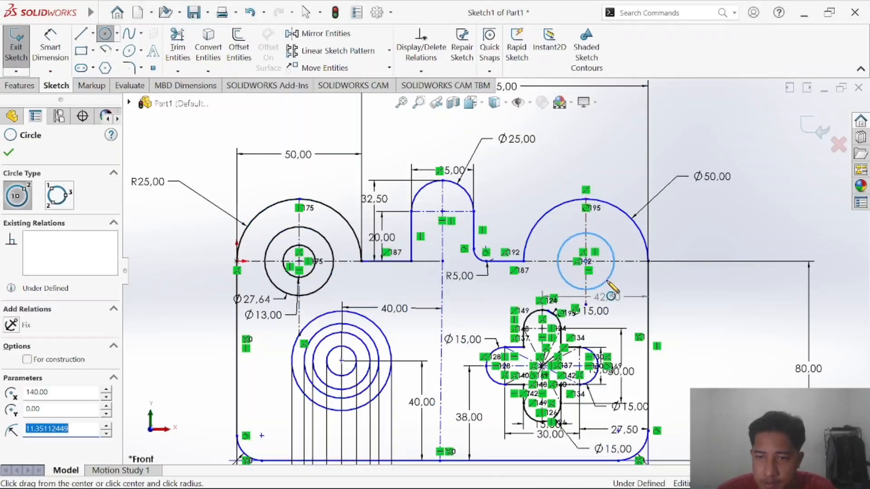
pyautogui.click(586, 263)
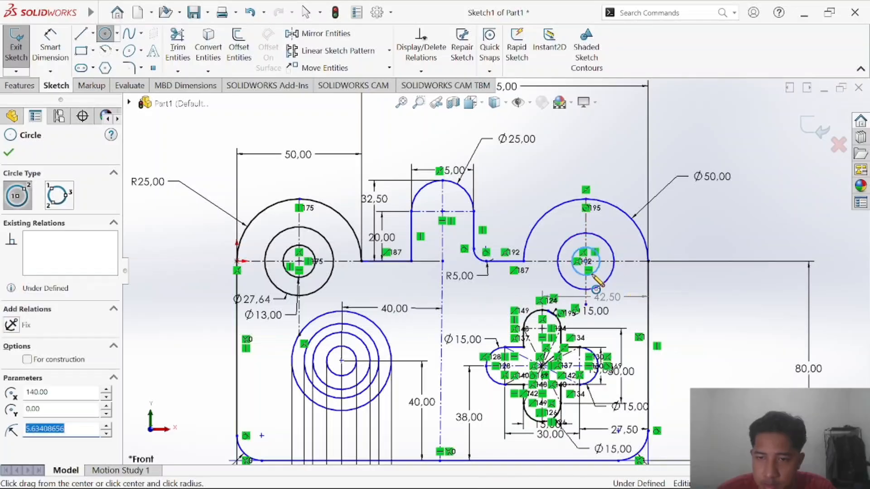
# Dimension the right lobe's outer circle to a diameter of 18 mm, consulting the PDF reference drawing.
pyautogui.click(59, 45)
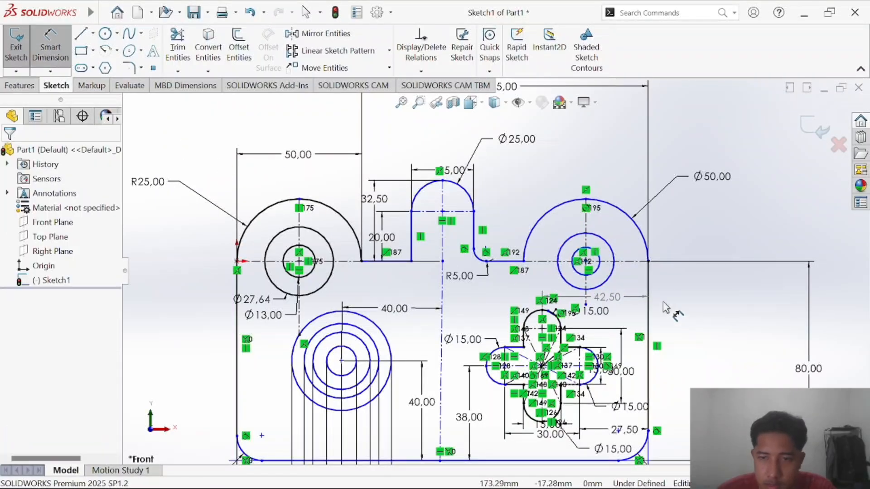
pyautogui.click(612, 273)
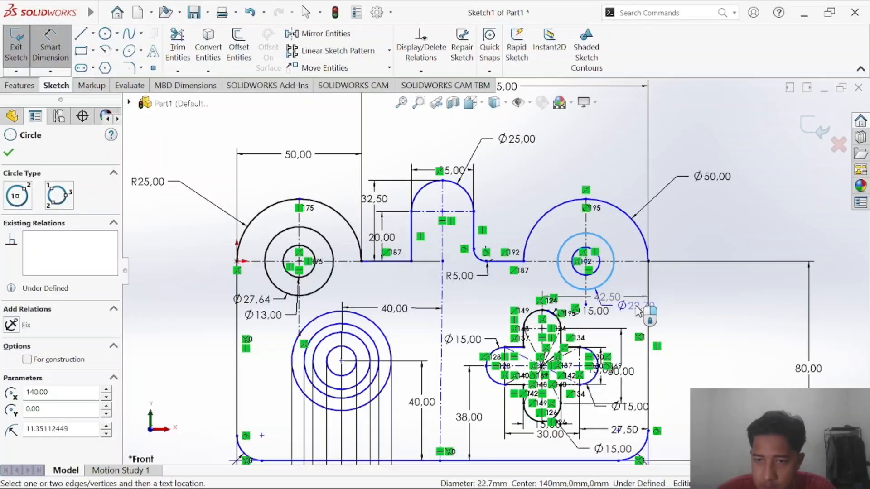
pyautogui.hotkey('alt', 'Tab')
pyautogui.hotkey('alt', 'Tab')
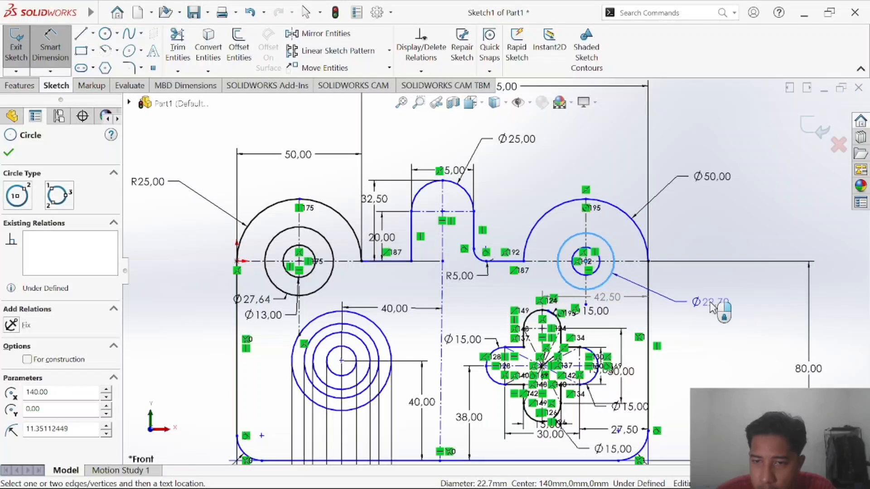
pyautogui.click(707, 309)
pyautogui.write('18')
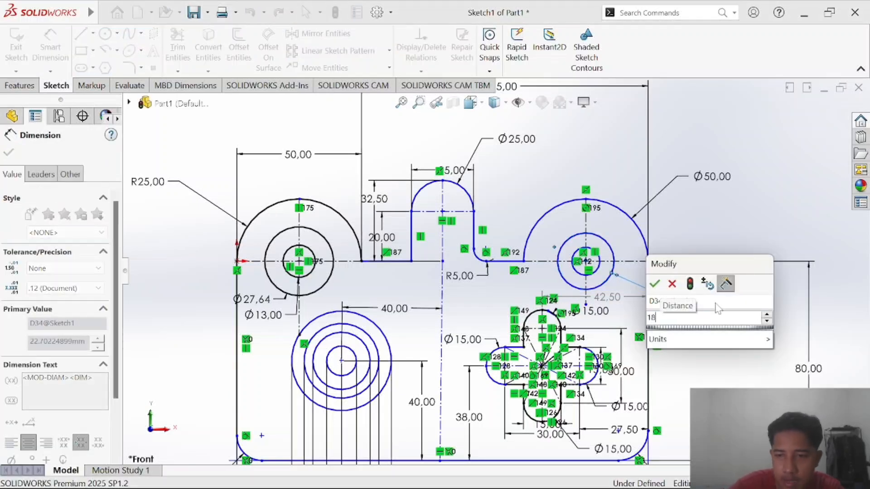
pyautogui.press('Return')
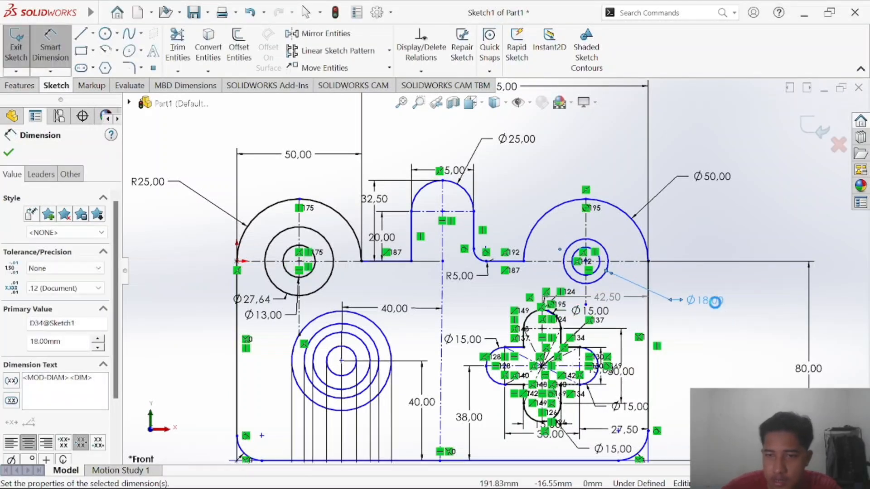
# Dimension the right lobe's inner circle to a diameter of 11 mm.
pyautogui.click(599, 264)
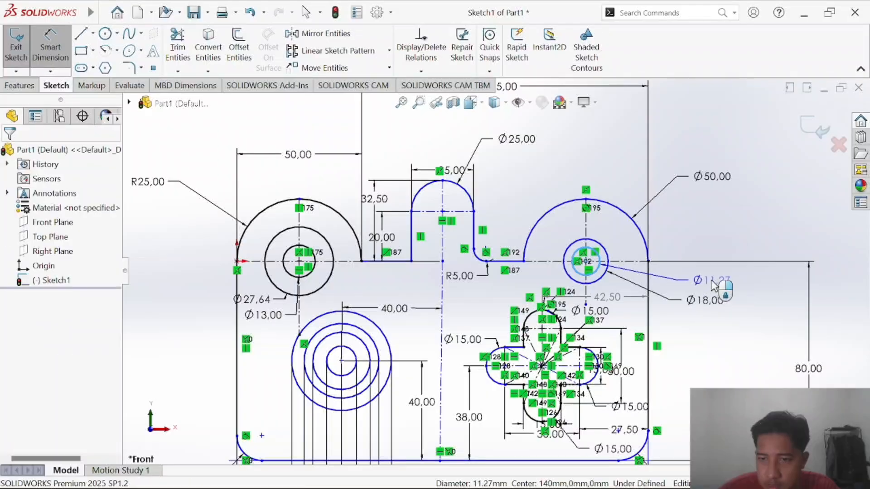
pyautogui.click(711, 283)
pyautogui.write('11')
pyautogui.press('Return')
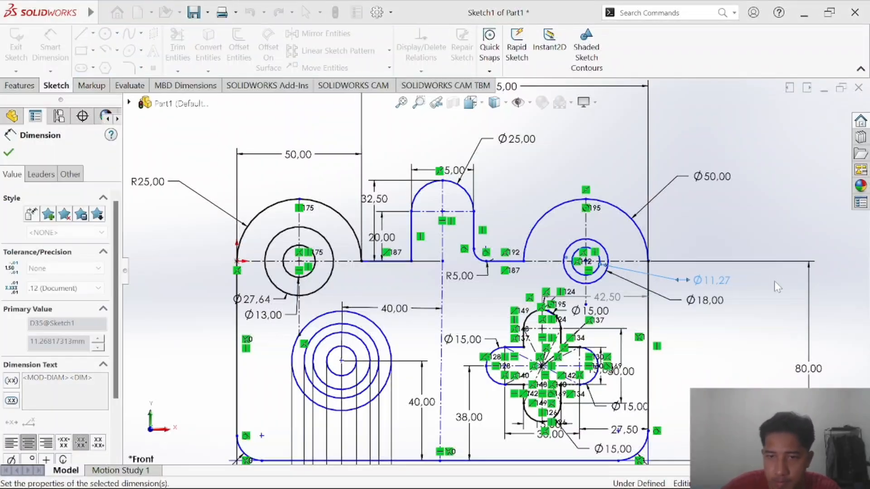
# Compare the sketch with the PDF drawing and try to dimension the height from the right lobe's center to its arc's top.
pyautogui.hotkey('alt', 'Tab')
pyautogui.hotkey('alt', 'Tab')
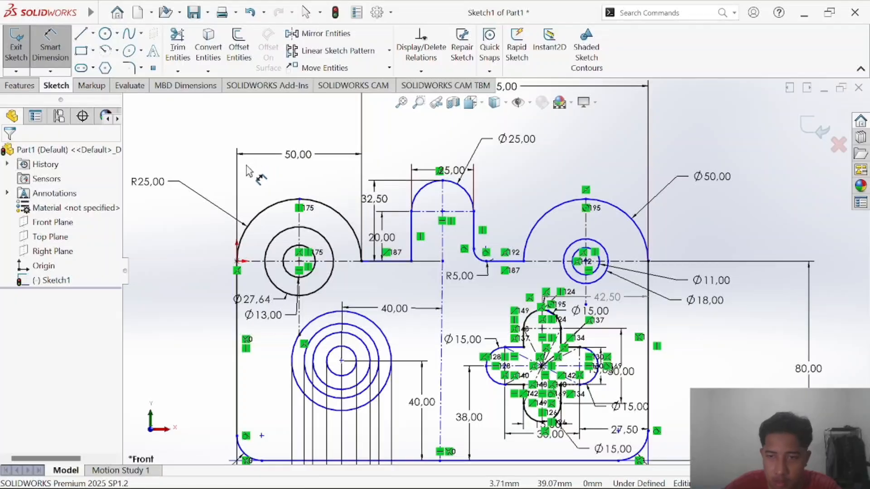
pyautogui.hotkey('alt', 'Tab')
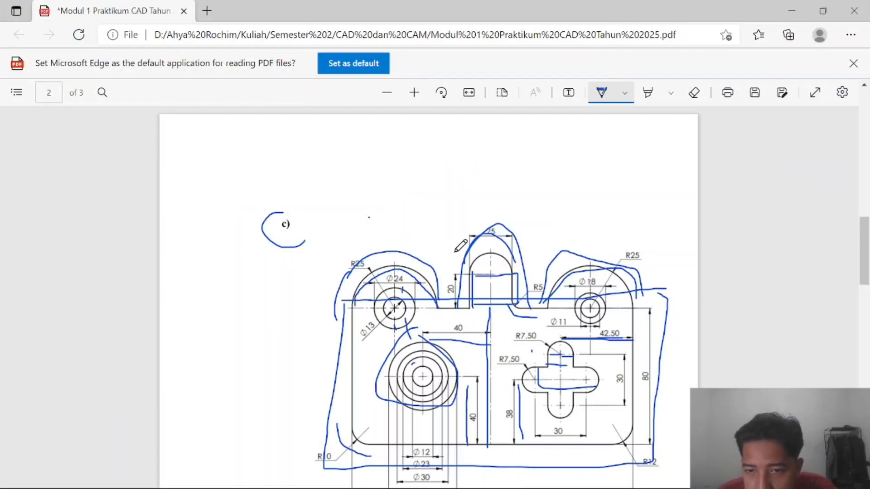
pyautogui.hotkey('alt', 'Tab')
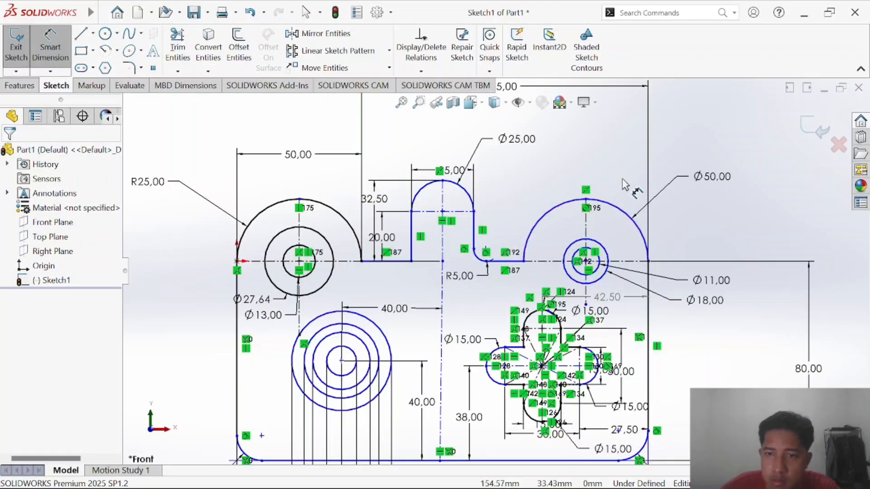
pyautogui.press('z')
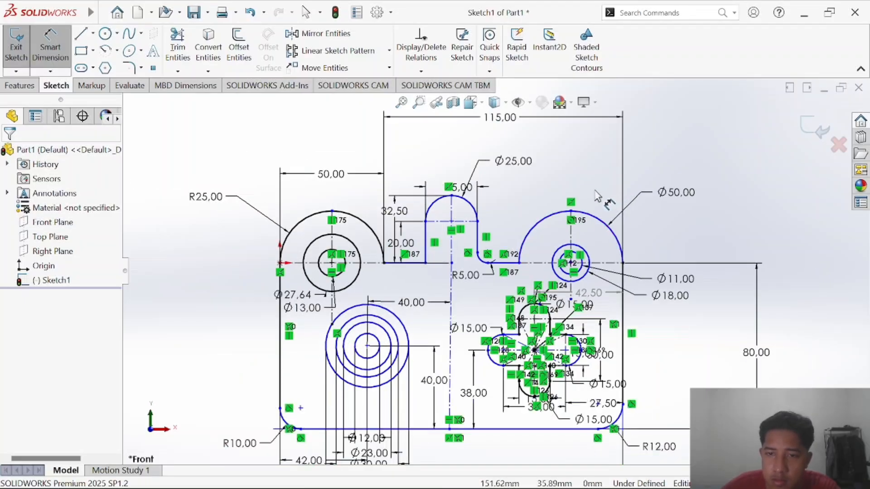
pyautogui.click(55, 54)
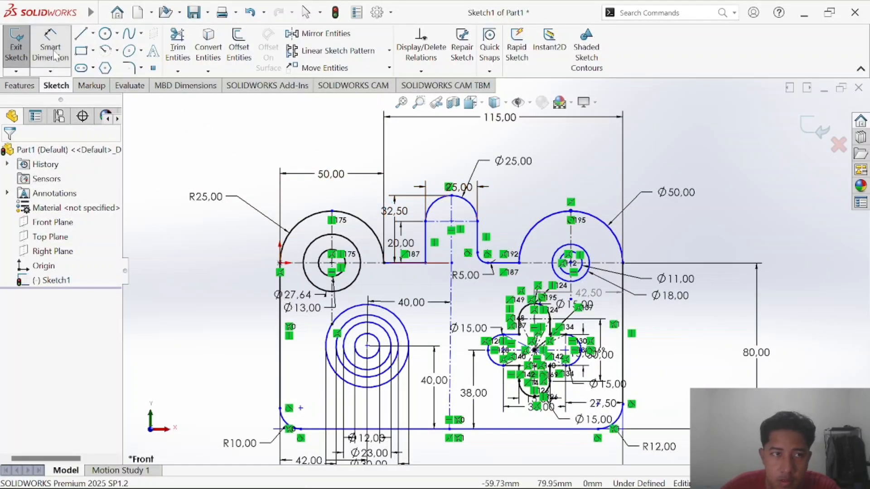
pyautogui.click(54, 54)
pyautogui.click(571, 263)
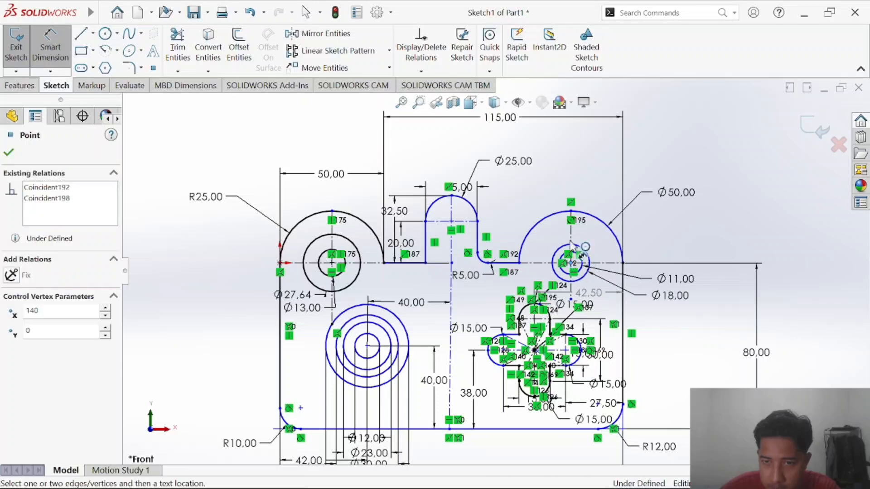
pyautogui.click(572, 211)
pyautogui.click(698, 229)
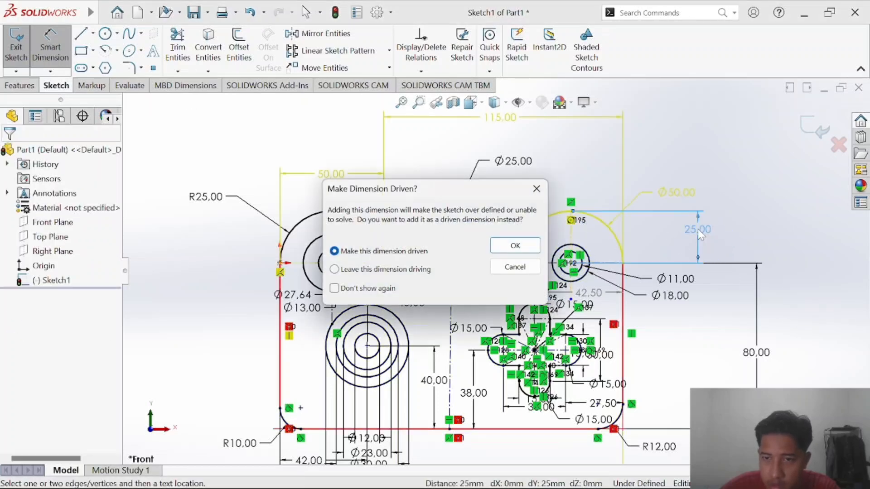
pyautogui.click(515, 267)
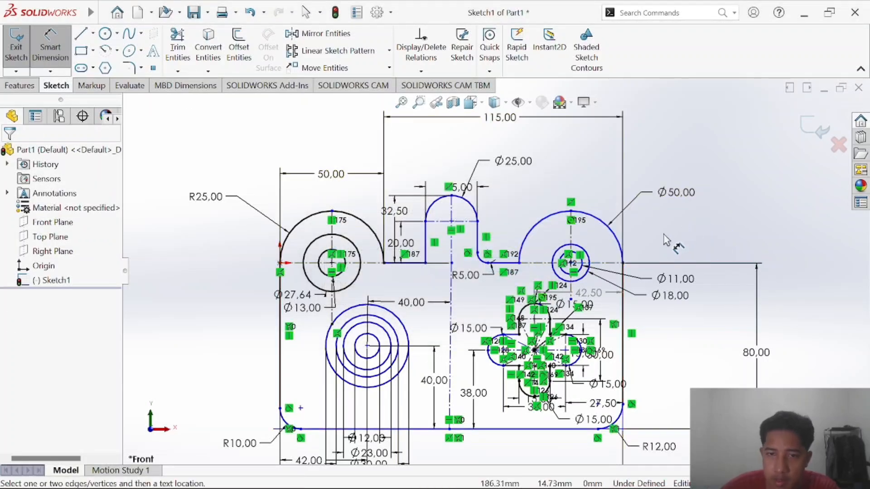
# Recheck the PDF drawing and try to dimension the horizontal distances from the plate's vertical centerline to the ends of the right lobe's arc.
pyautogui.hotkey('alt', 'Tab')
pyautogui.hotkey('alt', 'Tab')
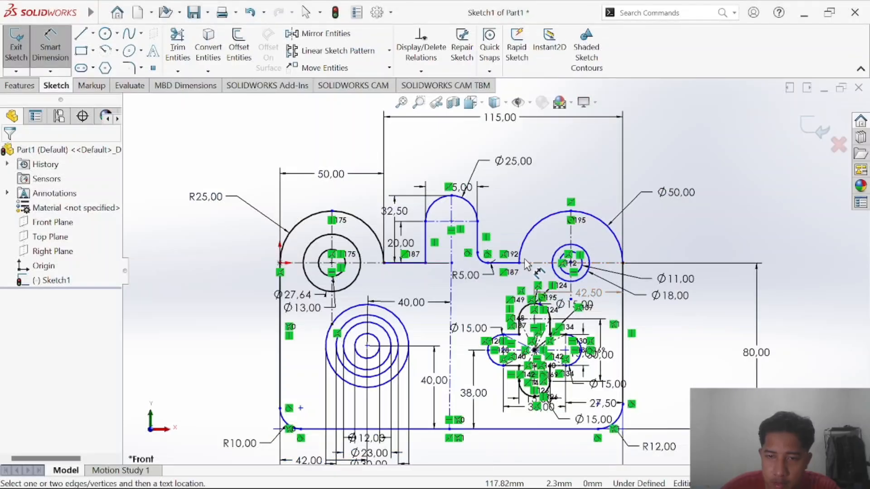
pyautogui.click(622, 264)
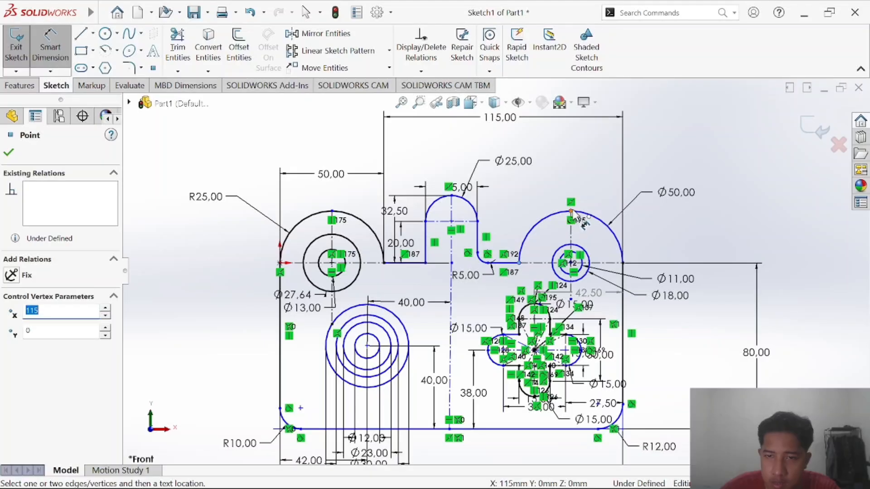
pyautogui.click(452, 263)
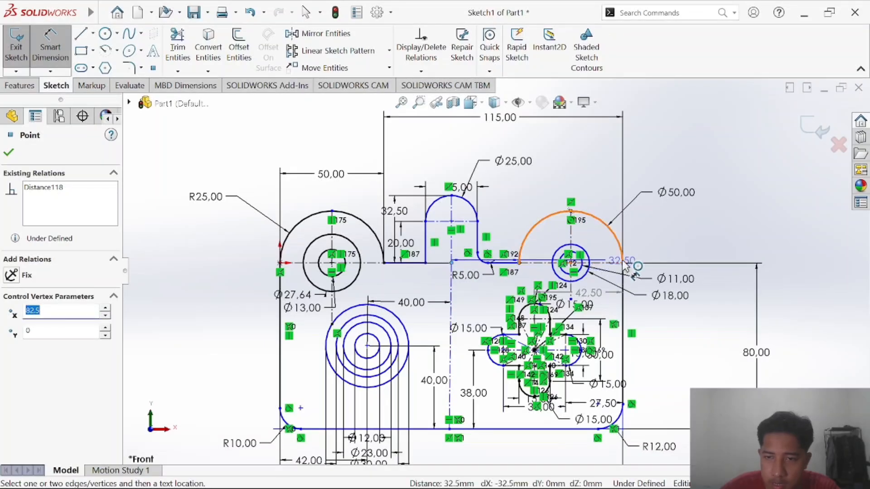
pyautogui.click(623, 263)
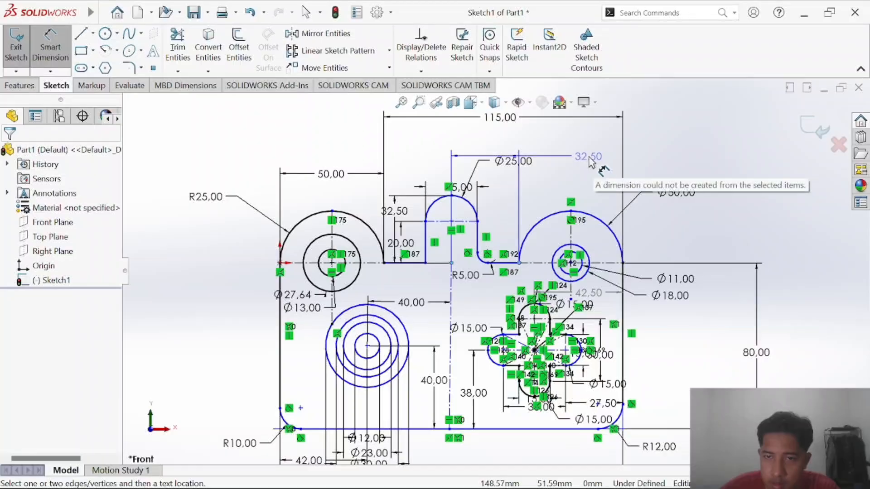
pyautogui.click(590, 163)
pyautogui.click(534, 266)
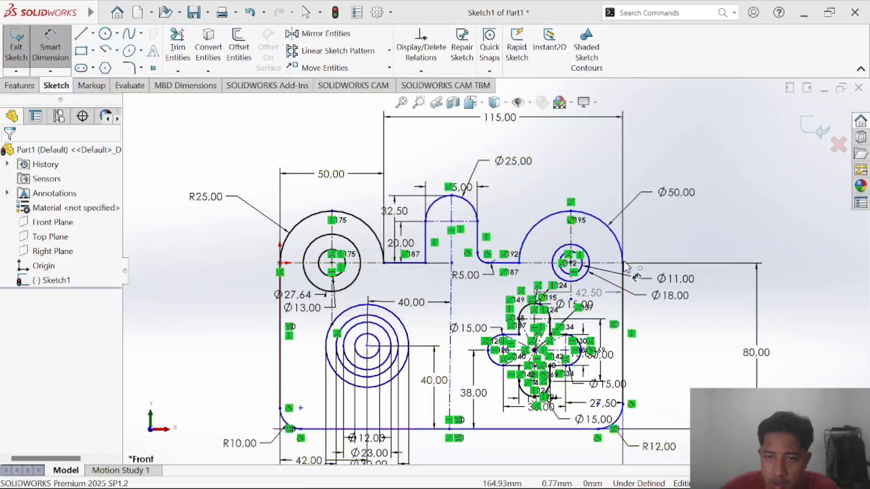
pyautogui.click(465, 262)
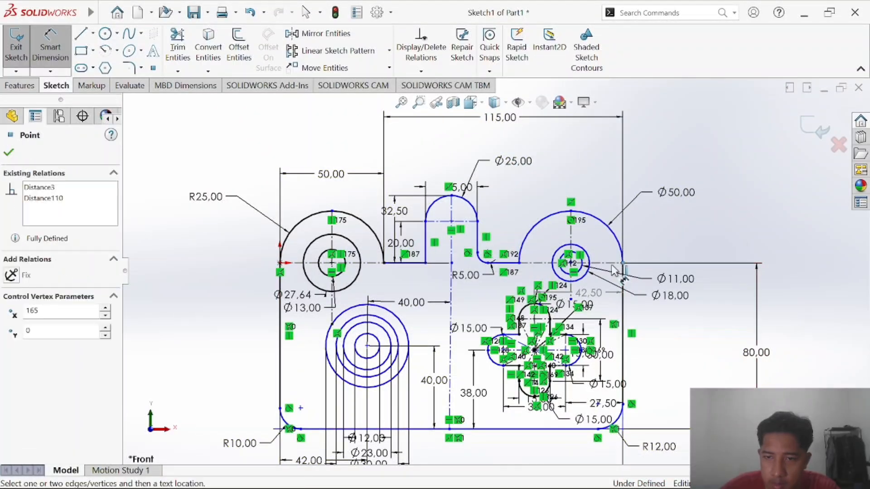
pyautogui.click(451, 263)
pyautogui.click(557, 134)
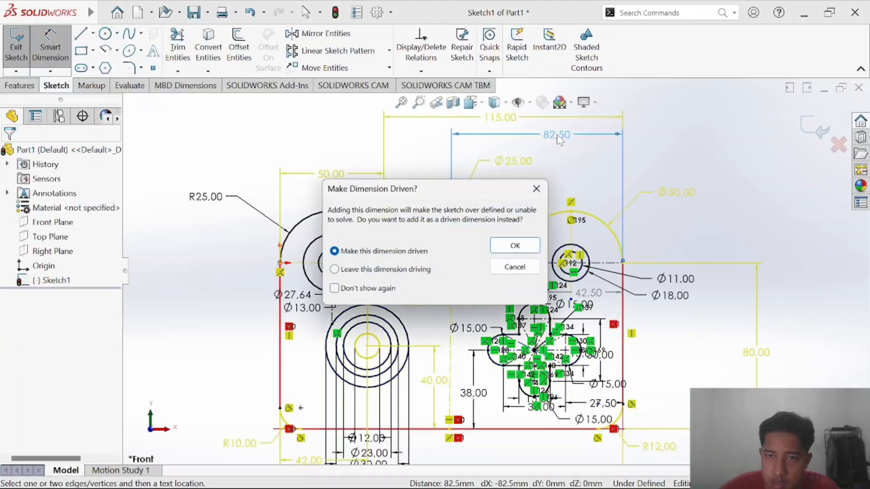
pyautogui.click(514, 267)
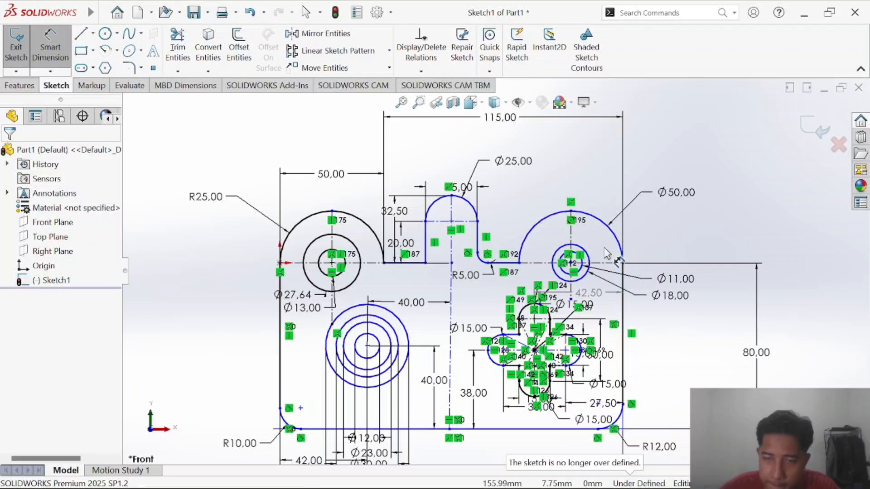
# Undo the recent dimensioning back to the two undimensioned concentric circles in the right lobe.
pyautogui.hotkey('ctrl', 'z')
pyautogui.hotkey('ctrl', 'z')
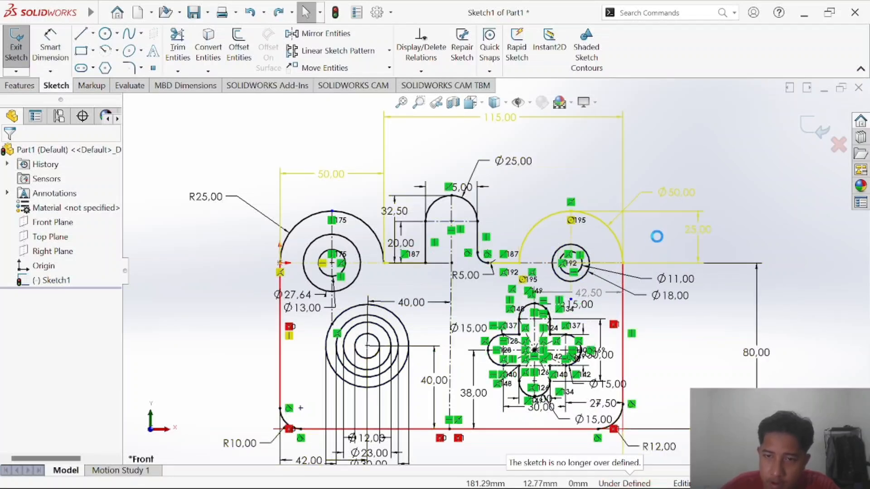
pyautogui.hotkey('ctrl', 'z')
pyautogui.hotkey('ctrl', 'y')
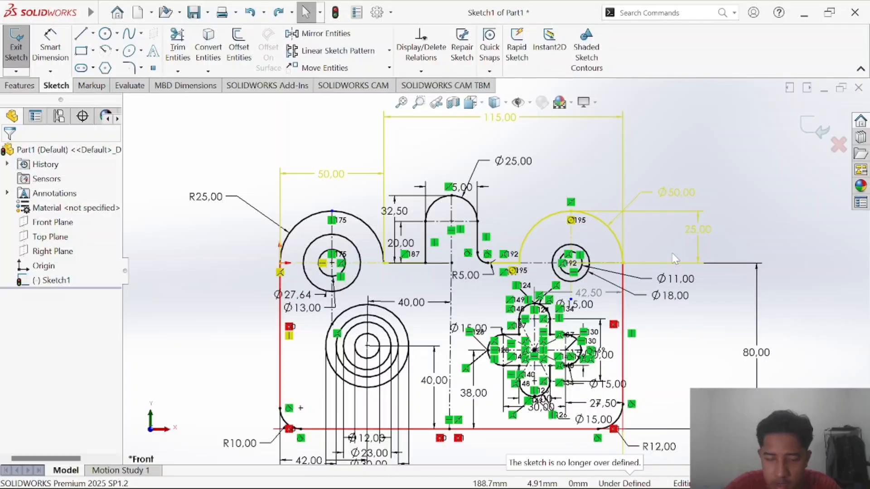
pyautogui.hotkey('ctrl', 'z')
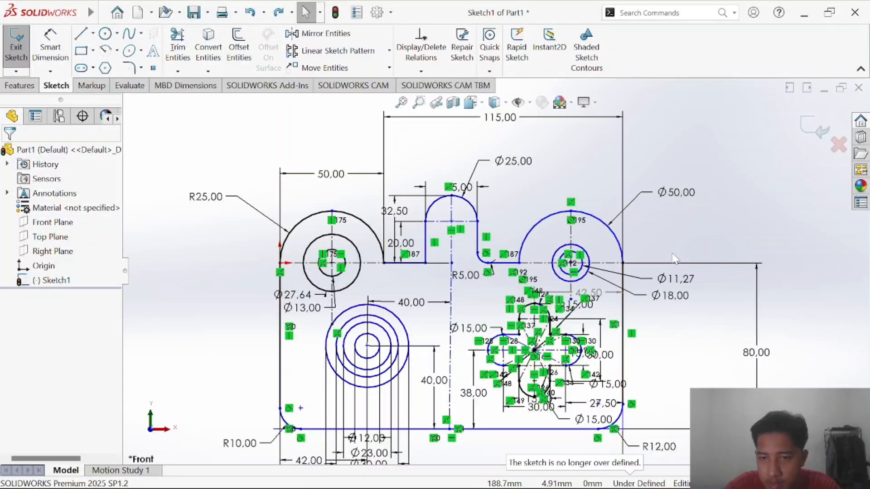
pyautogui.hotkey('ctrl', 'z')
pyautogui.hotkey('ctrl', 'z')
pyautogui.hotkey('ctrl', 'z')
pyautogui.hotkey('ctrl', 'z')
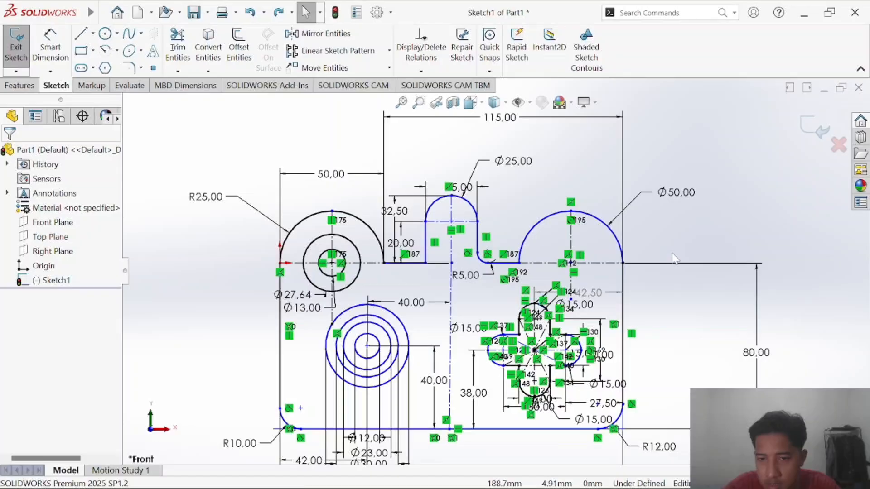
pyautogui.hotkey('ctrl', 'z')
pyautogui.hotkey('ctrl', 'z')
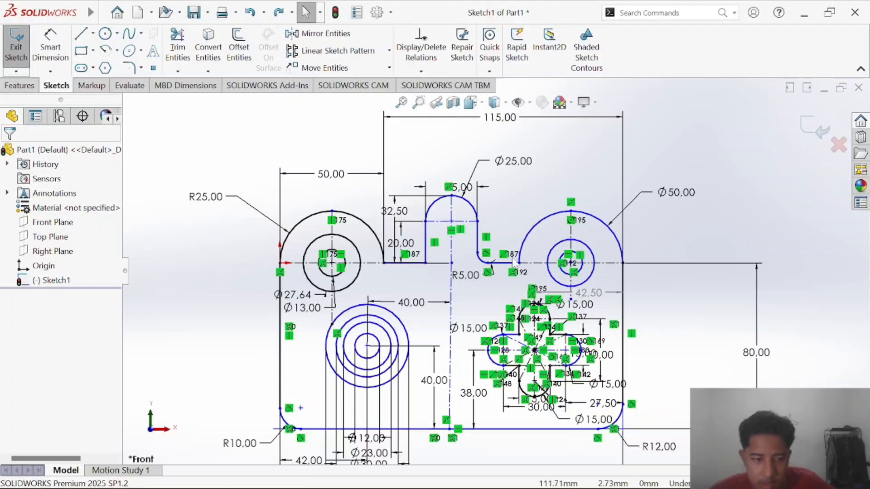
pyautogui.scroll(3, 520, 279)
pyautogui.scroll(-6, 397, 311)
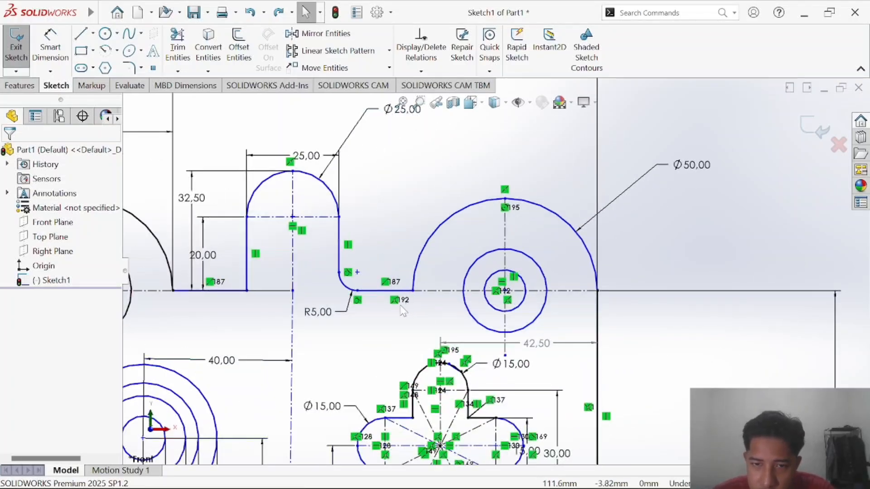
pyautogui.scroll(4, 459, 321)
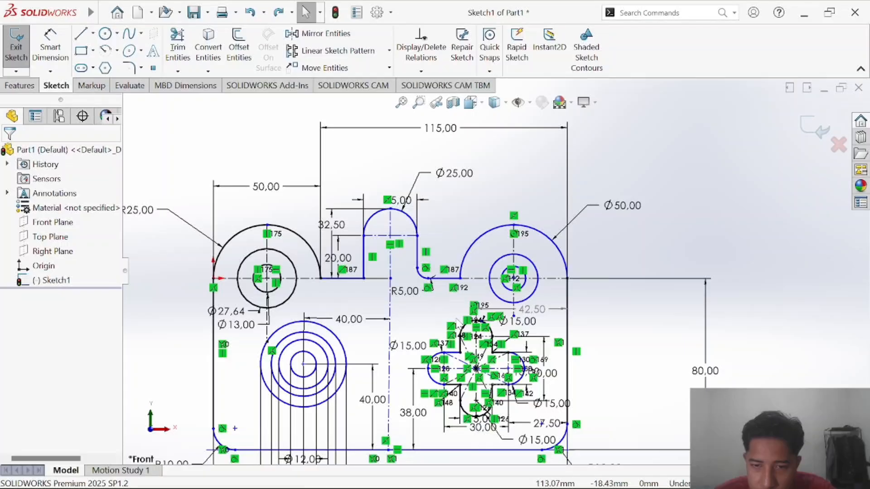
pyautogui.scroll(1, 460, 325)
pyautogui.scroll(-4, 459, 325)
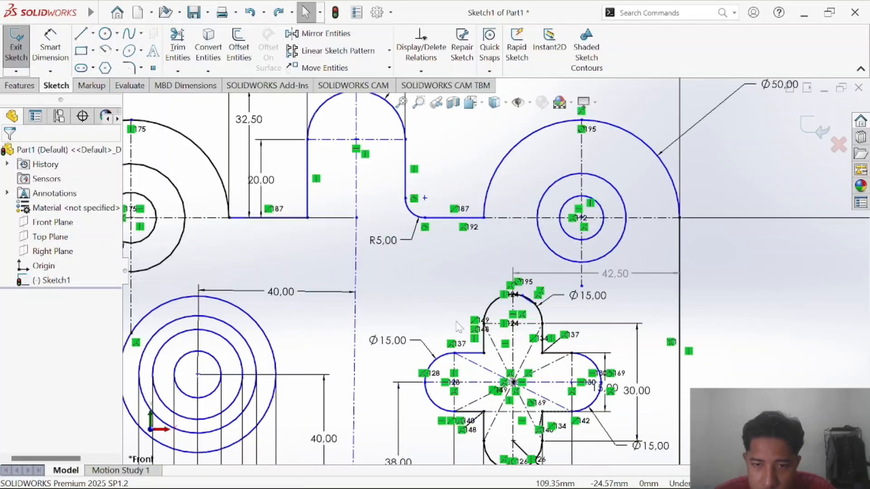
# Try to make the right lobe's arc tangent to the horizontal edge at its inner end.
pyautogui.click(461, 222)
pyautogui.keyDown('ctrl'); pyautogui.click(485, 208); pyautogui.keyUp('ctrl')
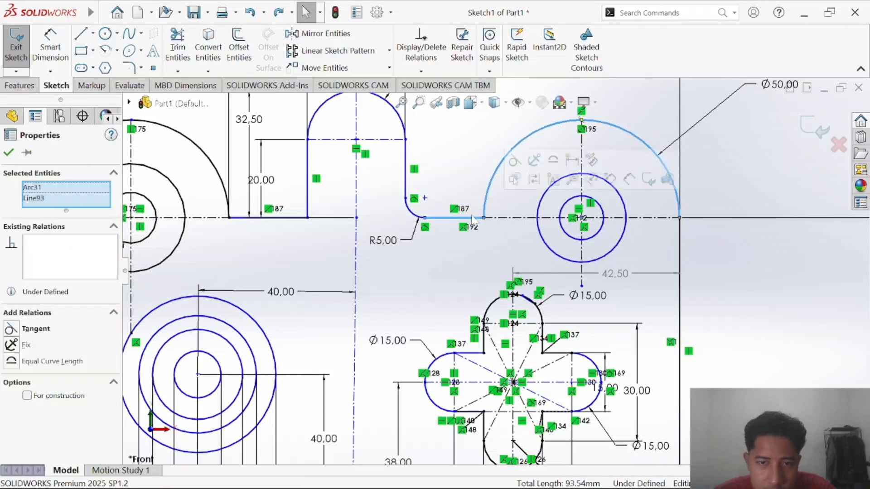
pyautogui.click(12, 330)
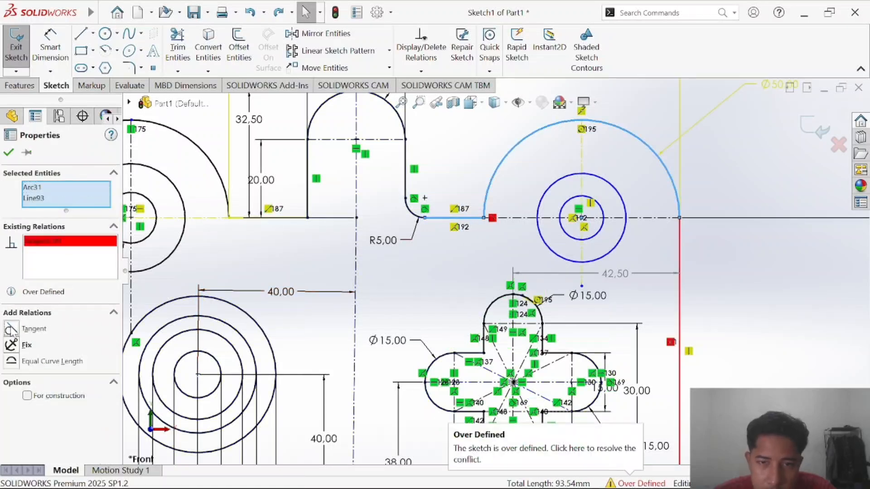
pyautogui.hotkey('ctrl', 'z')
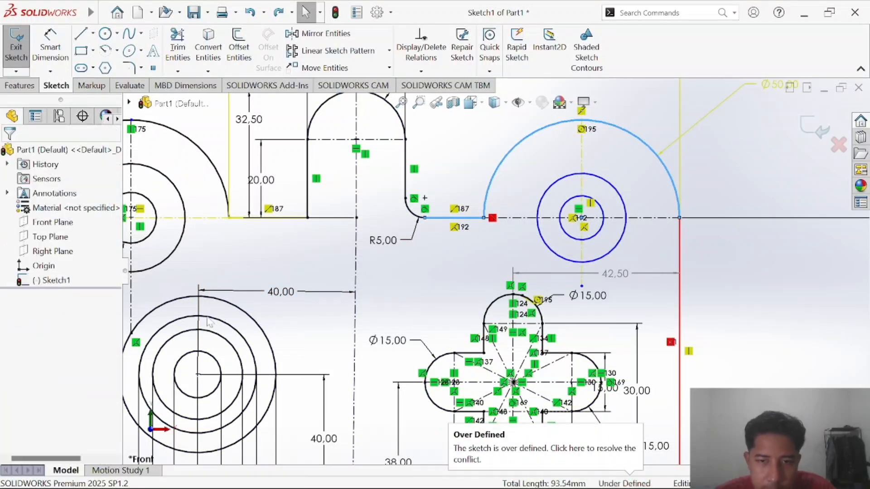
pyautogui.click(429, 293)
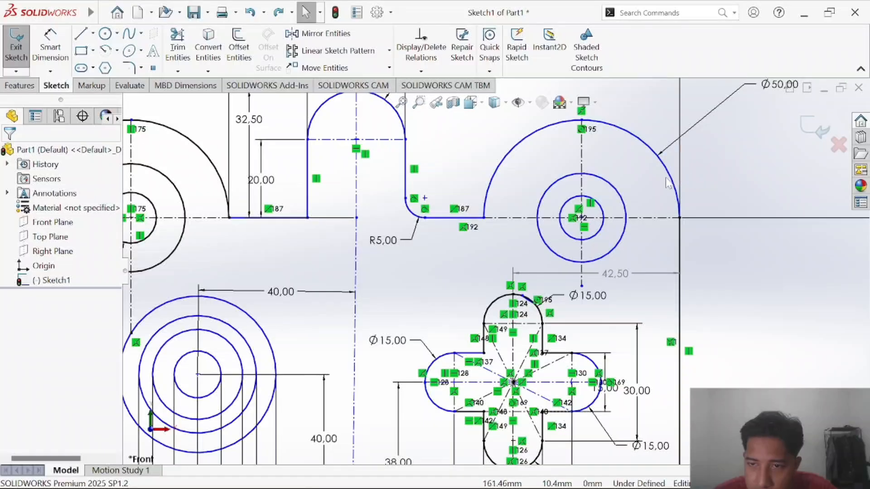
# Try to make the right lobe's arc tangent to the plate's right vertical edge.
pyautogui.click(675, 188)
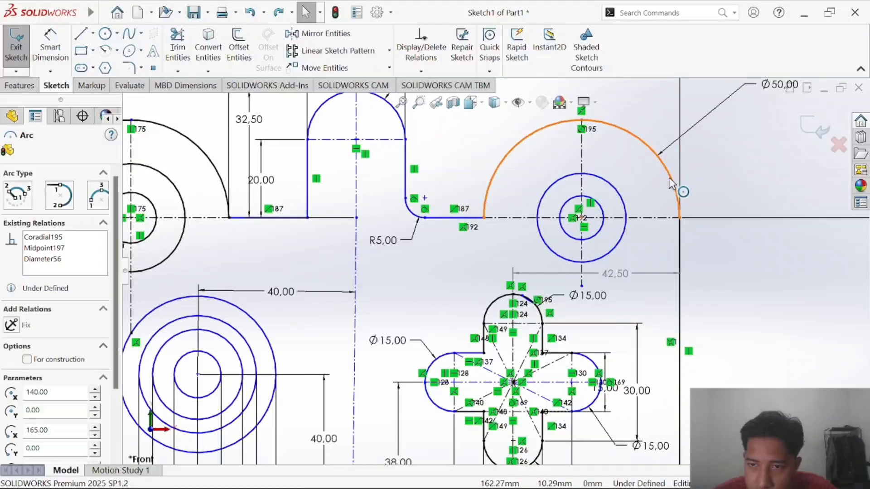
pyautogui.click(681, 232)
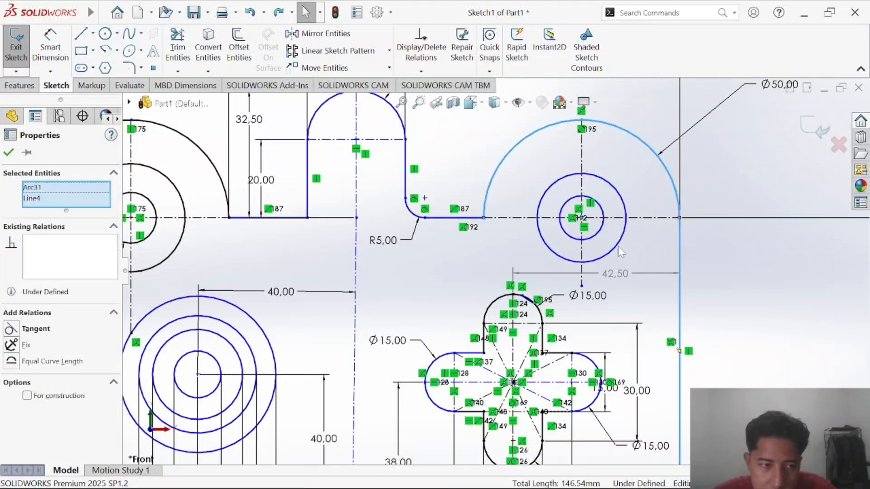
pyautogui.click(11, 330)
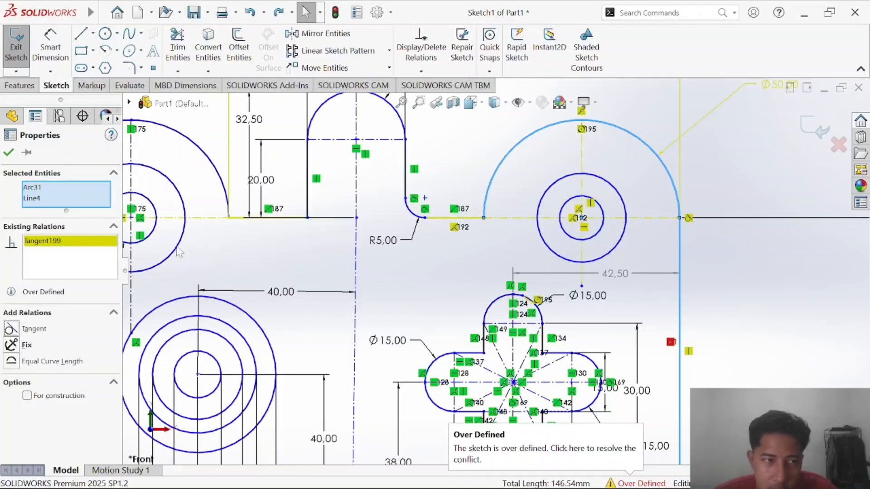
pyautogui.hotkey('ctrl', 'z')
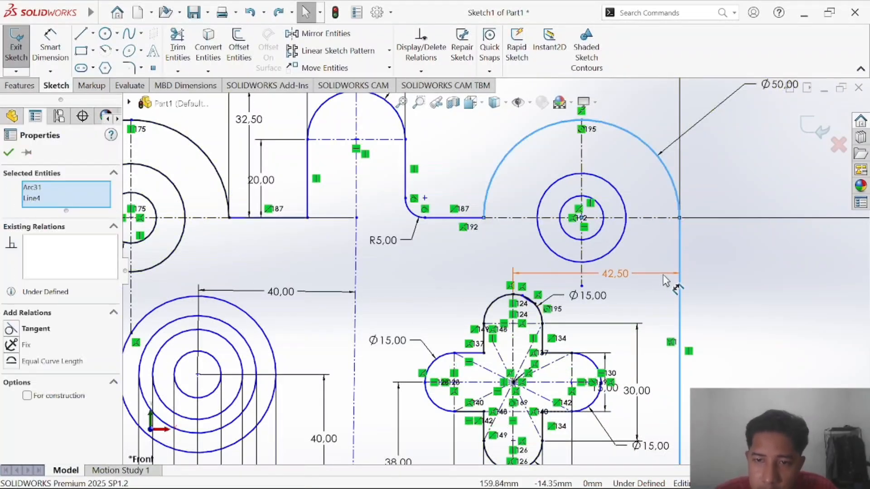
pyautogui.click(708, 266)
pyautogui.scroll(1, 654, 186)
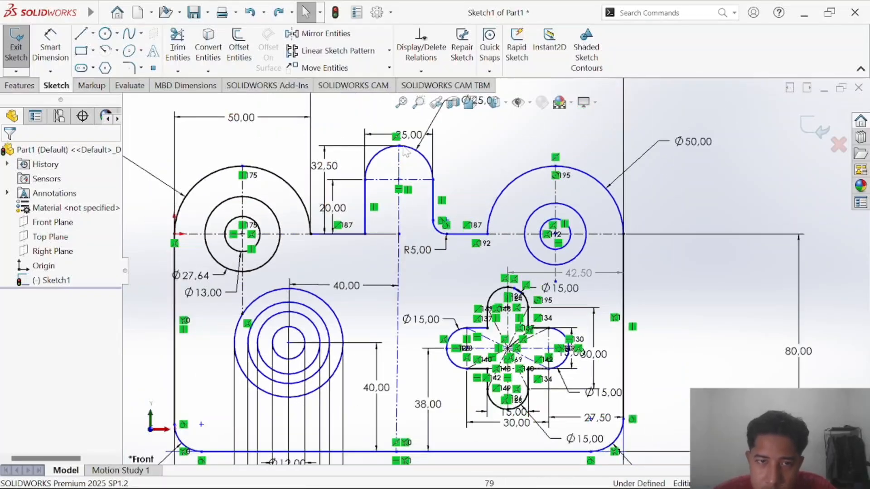
pyautogui.scroll(2, 496, 273)
pyautogui.scroll(-3, 578, 194)
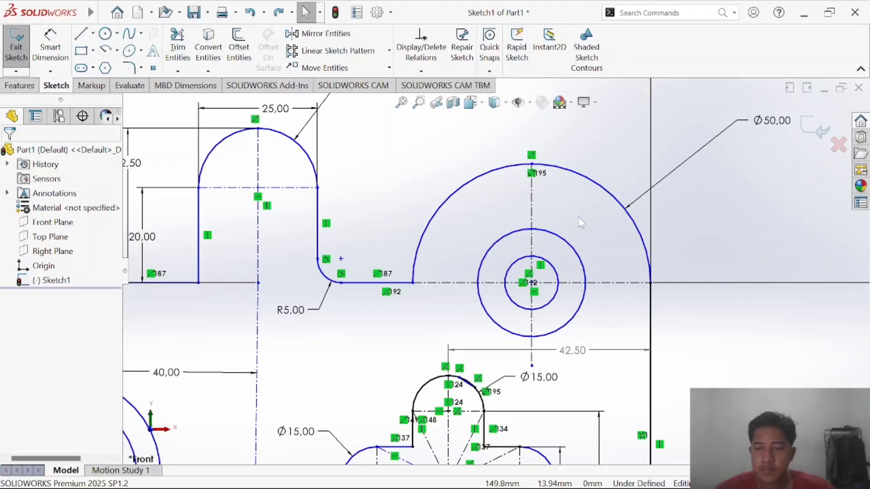
# Add a coincident relation between the right lobe's arc and the upper endpoint of its vertical centerline.
pyautogui.click(566, 171)
pyautogui.keyDown('ctrl'); pyautogui.click(532, 164); pyautogui.keyUp('ctrl')
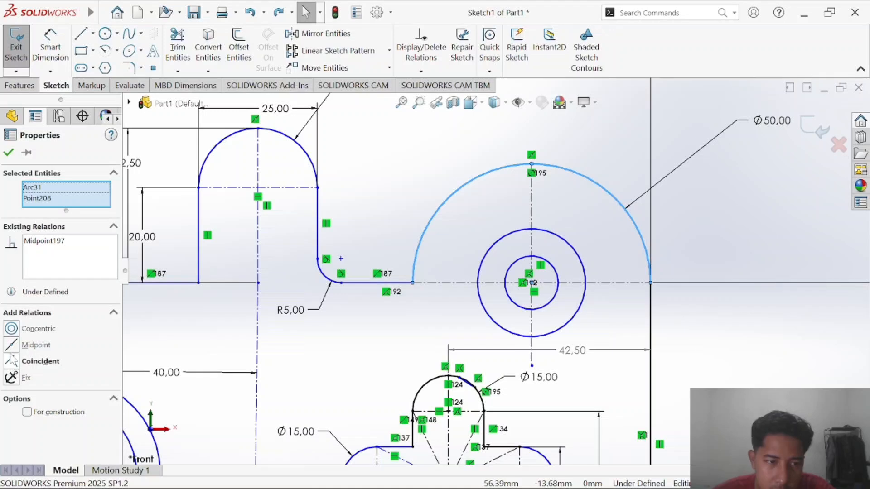
pyautogui.click(40, 361)
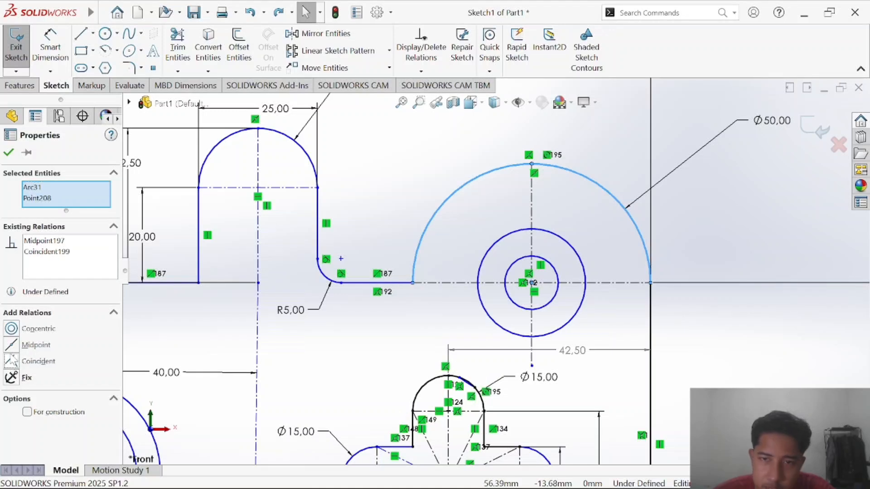
pyautogui.click(398, 327)
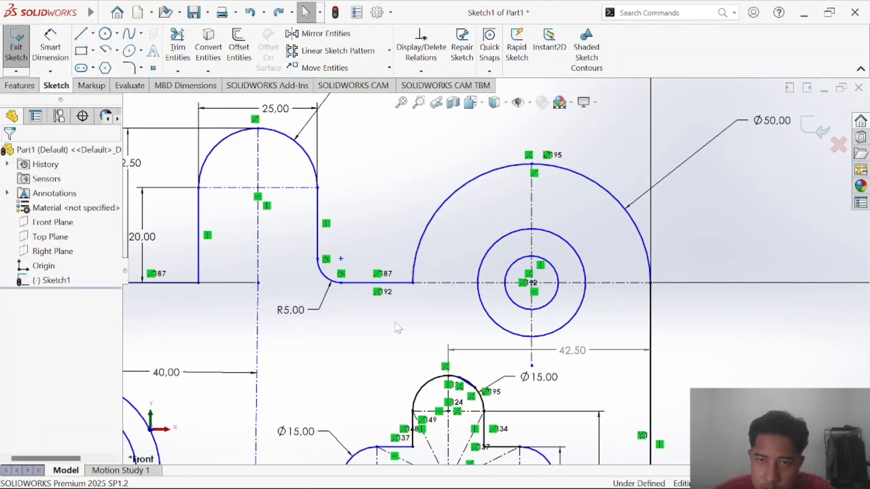
# Inspect the right lobe's arc, its outer endpoint and the adjoining vertical edge for missing constraints.
pyautogui.click(650, 284)
pyautogui.keyDown('ctrl'); pyautogui.click(647, 259); pyautogui.keyUp('ctrl')
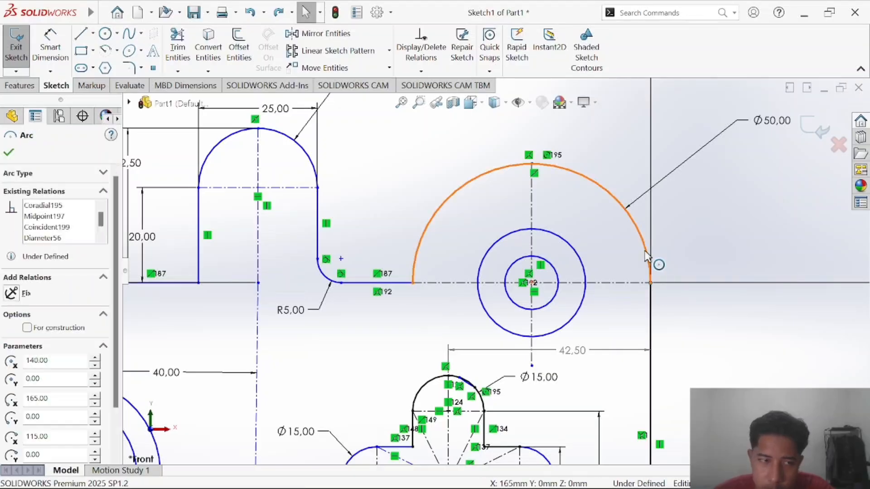
pyautogui.click(645, 314)
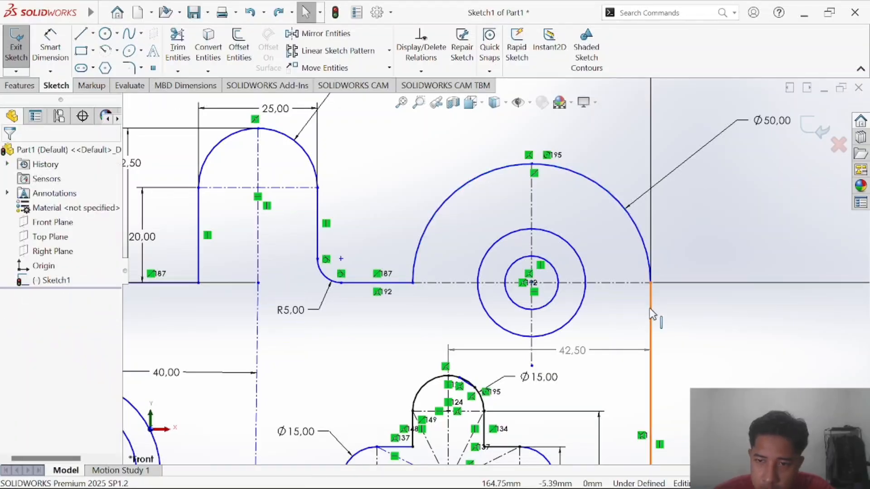
pyautogui.click(651, 315)
pyautogui.keyDown('ctrl'); pyautogui.click(651, 283); pyautogui.keyUp('ctrl')
pyautogui.click(616, 312)
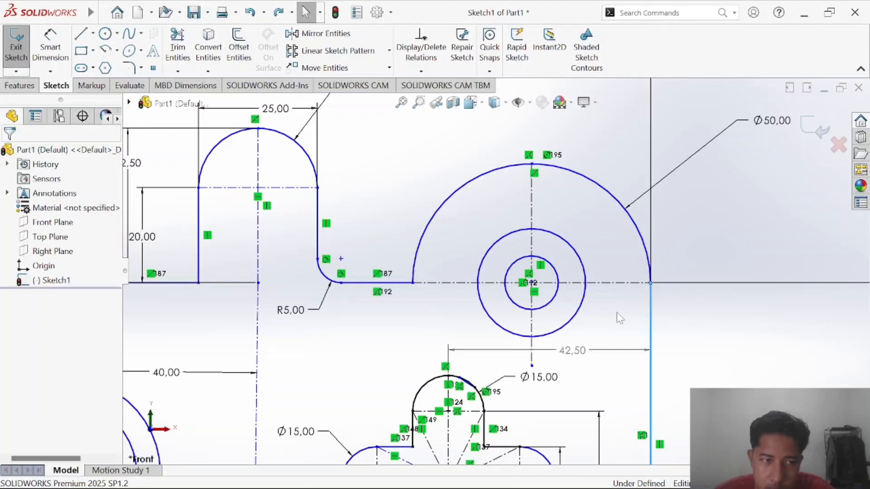
pyautogui.scroll(1, 600, 287)
pyautogui.scroll(5, 597, 290)
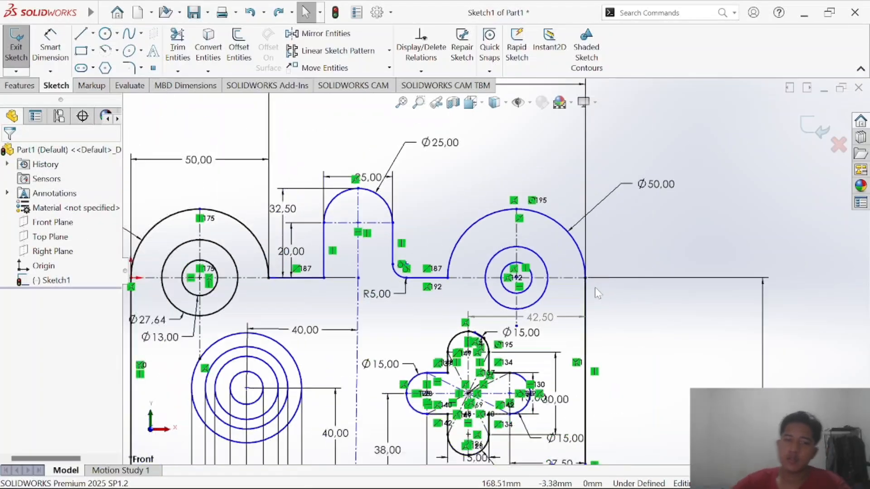
pyautogui.scroll(-4, 499, 337)
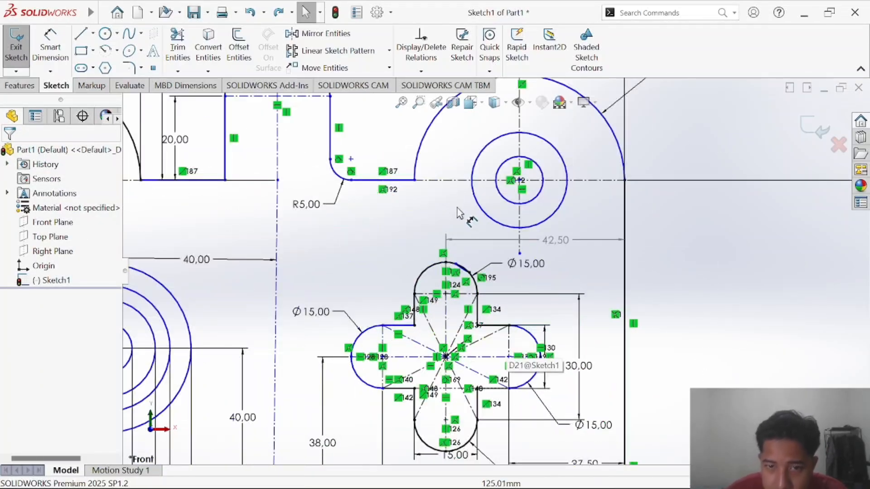
pyautogui.scroll(3, 439, 186)
pyautogui.scroll(-2, 449, 171)
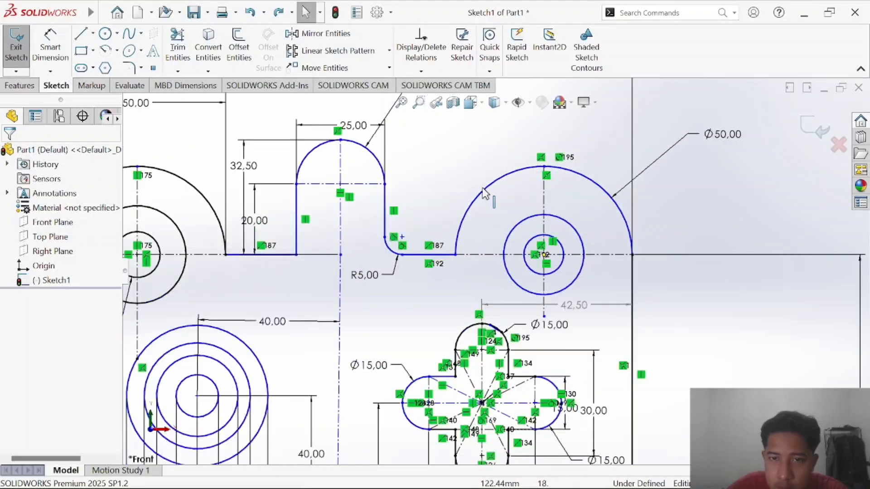
pyautogui.click(483, 193)
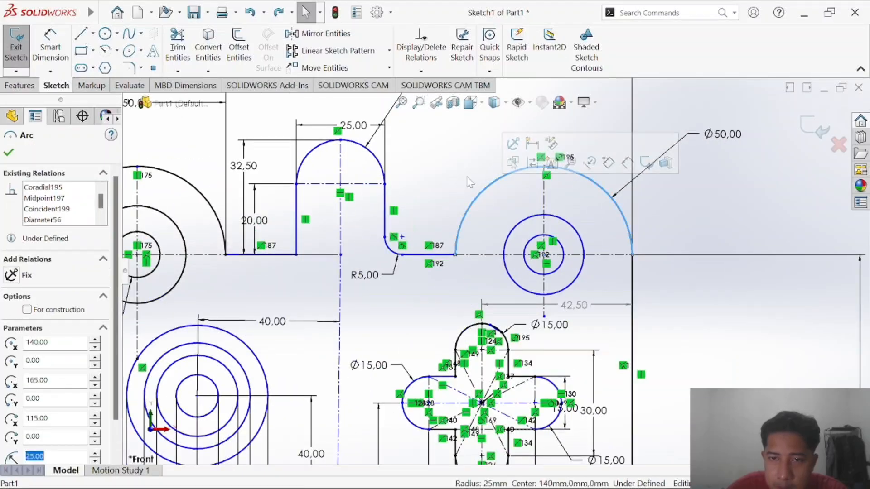
pyautogui.click(498, 238)
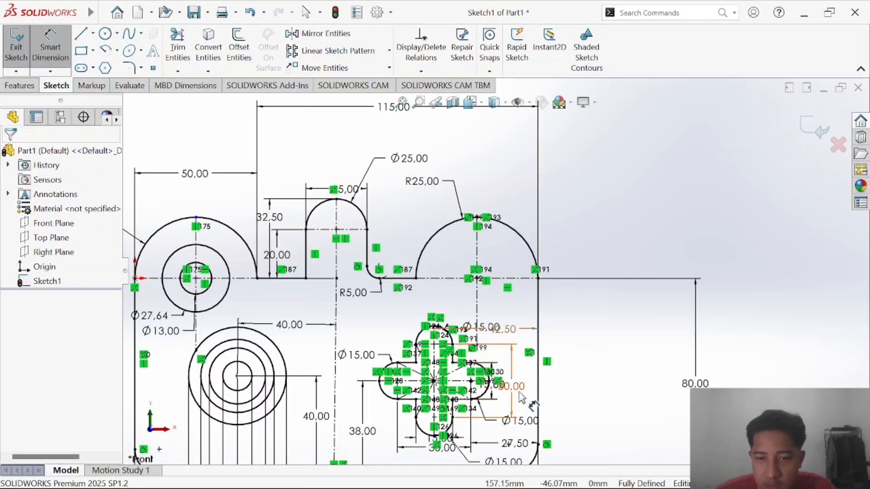
# Review the whole sketch and the empty right lobe, and check the lobe's circles in the PDF drawing in Microsoft Edge.
pyautogui.click(92, 33)
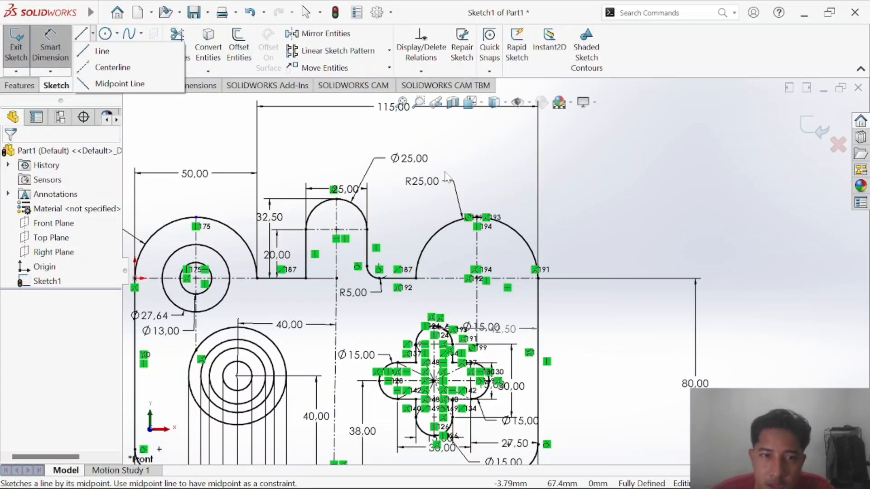
pyautogui.click(349, 119)
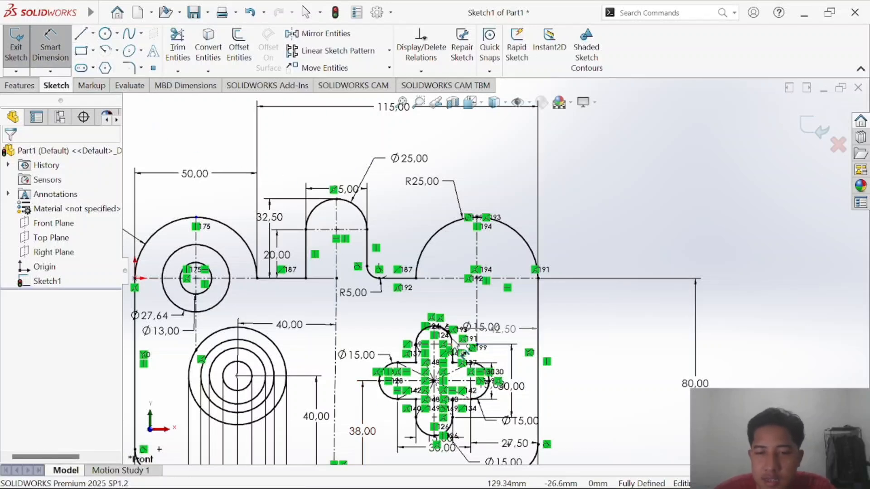
pyautogui.press('f')
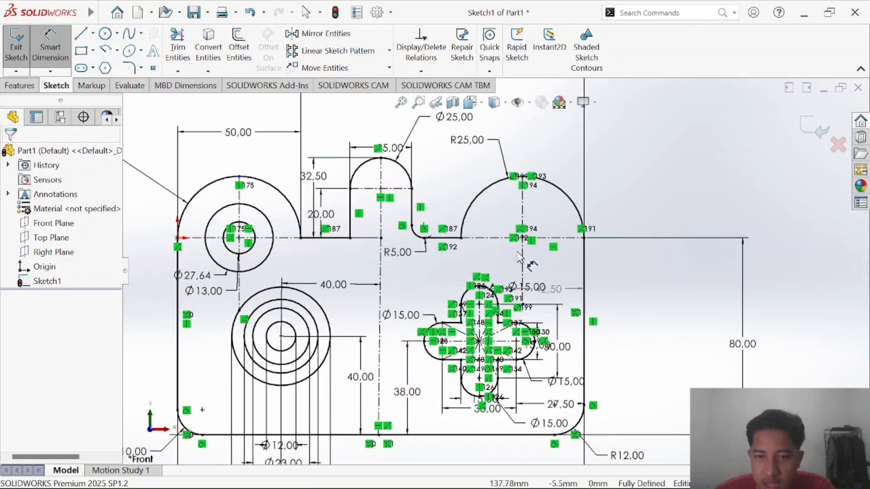
pyautogui.scroll(-5, 460, 290)
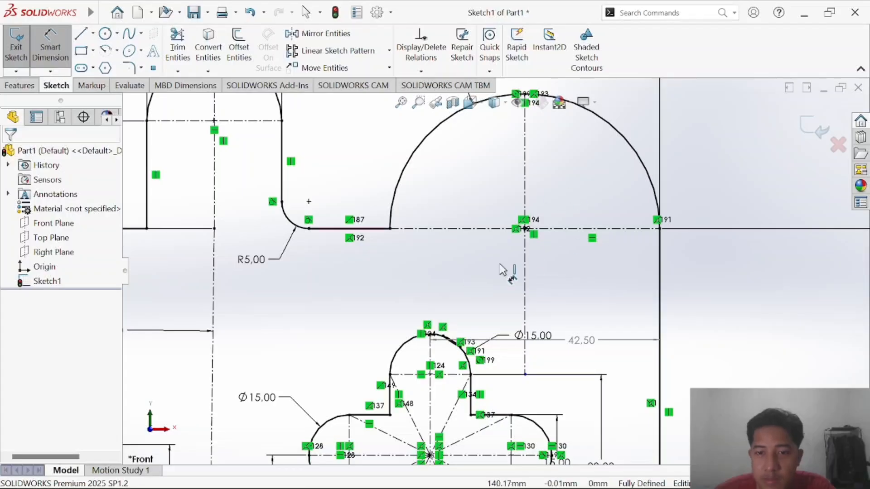
pyautogui.scroll(5, 512, 245)
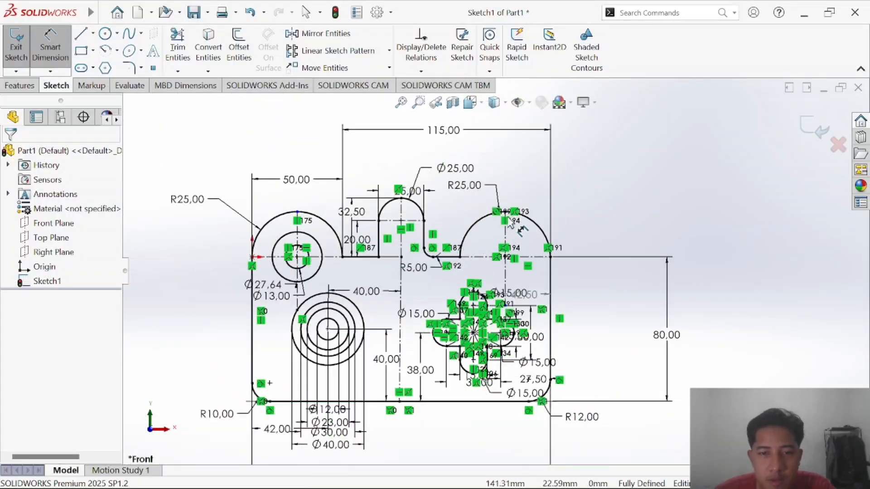
pyautogui.scroll(-5, 511, 221)
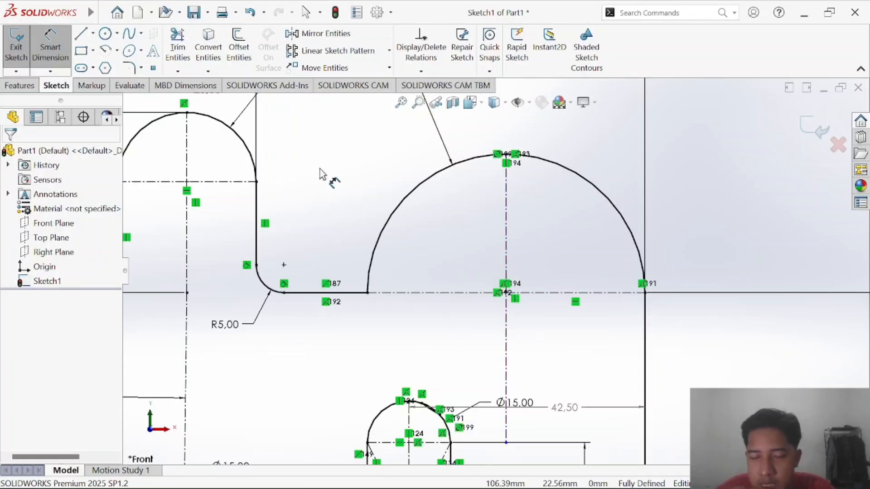
pyautogui.scroll(5, 495, 271)
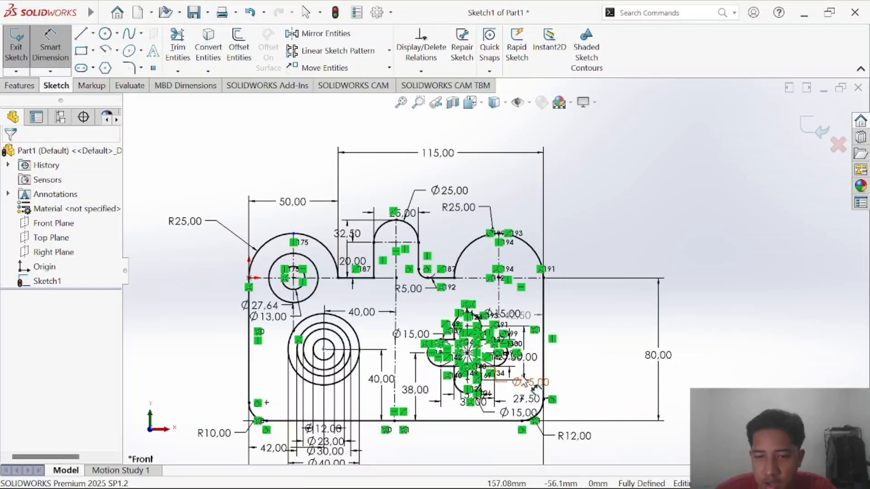
pyautogui.scroll(2, 494, 272)
pyautogui.scroll(-2, 508, 297)
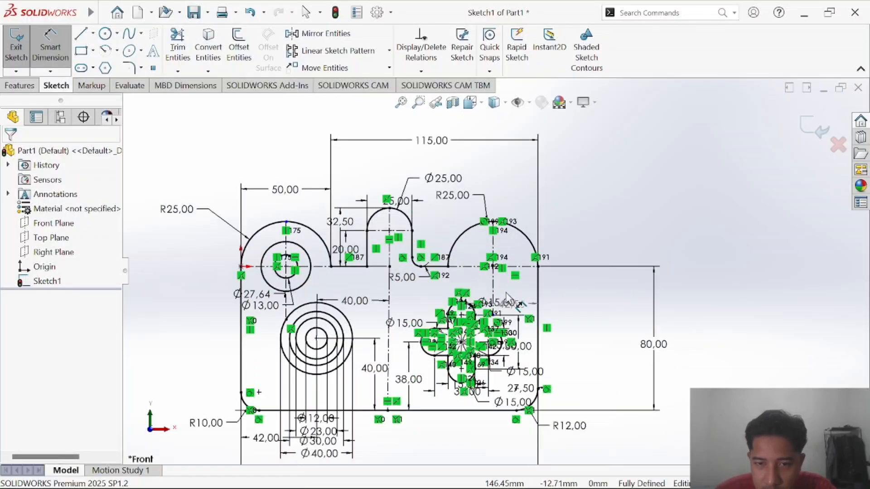
pyautogui.scroll(-2, 507, 297)
pyautogui.hotkey('alt', 'Tab')
pyautogui.press('Tab')
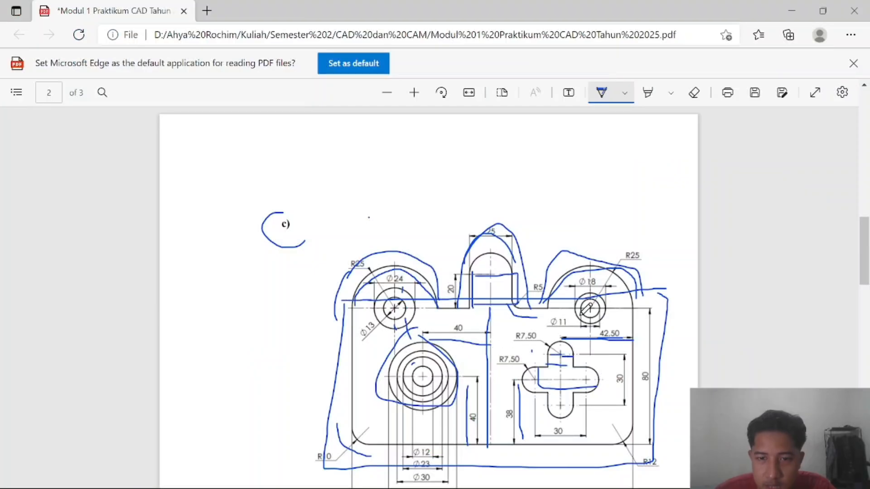
pyautogui.hotkey('alt', 'Tab')
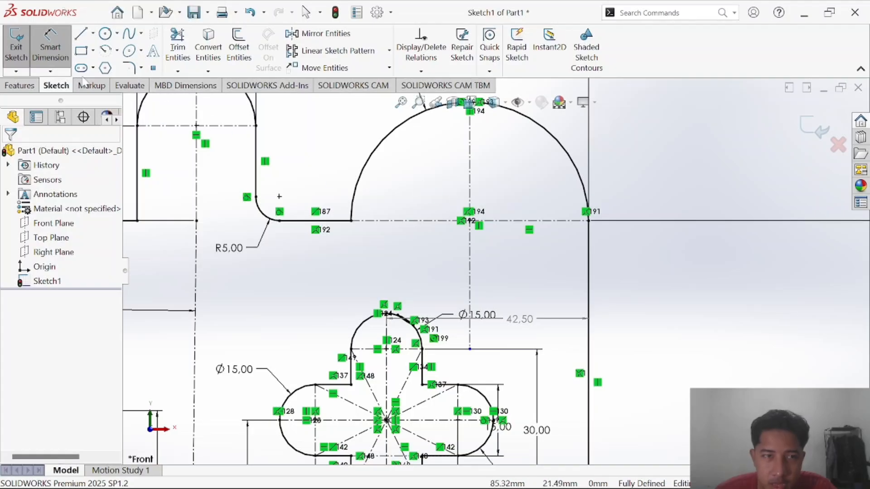
# Draw two concentric circles at the right lobe's center, the outer one with a radius of about 15 mm.
pyautogui.click(105, 35)
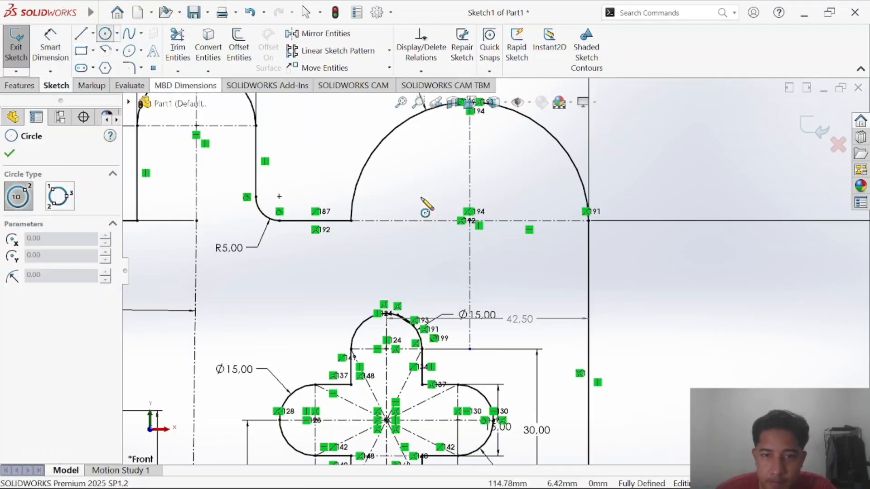
pyautogui.click(470, 221)
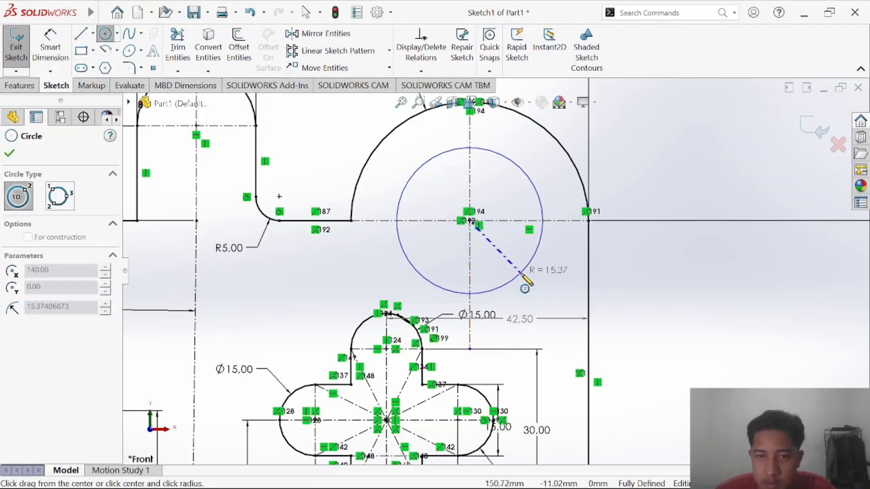
pyautogui.click(517, 274)
pyautogui.click(473, 224)
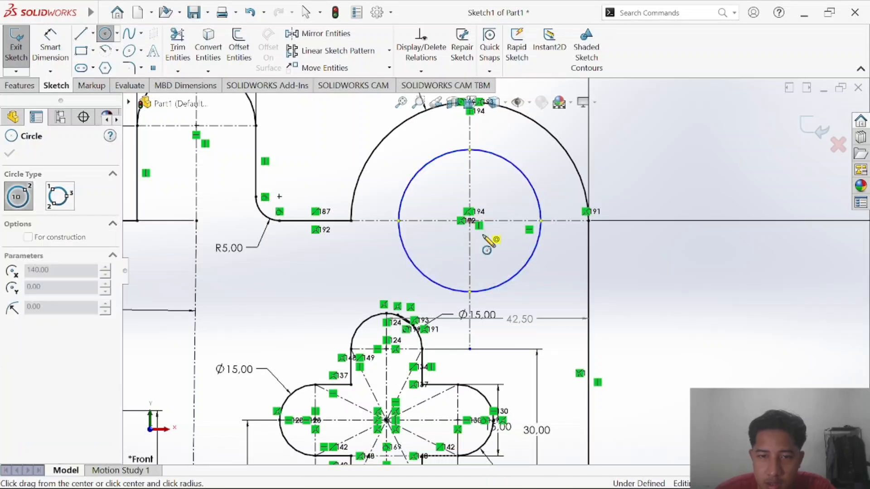
pyautogui.click(494, 246)
pyautogui.click(50, 45)
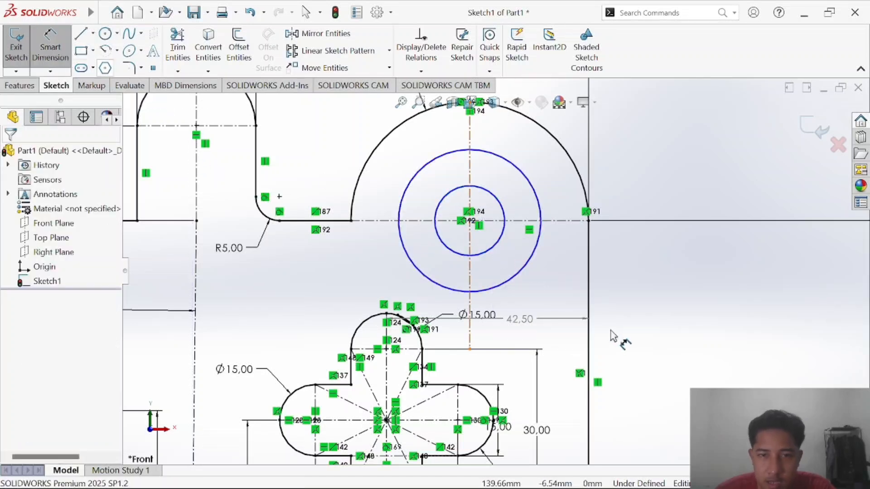
# Dimension the right lobe's inner circle at 11 mm diameter and its outer circle at 18 mm diameter.
pyautogui.click(504, 247)
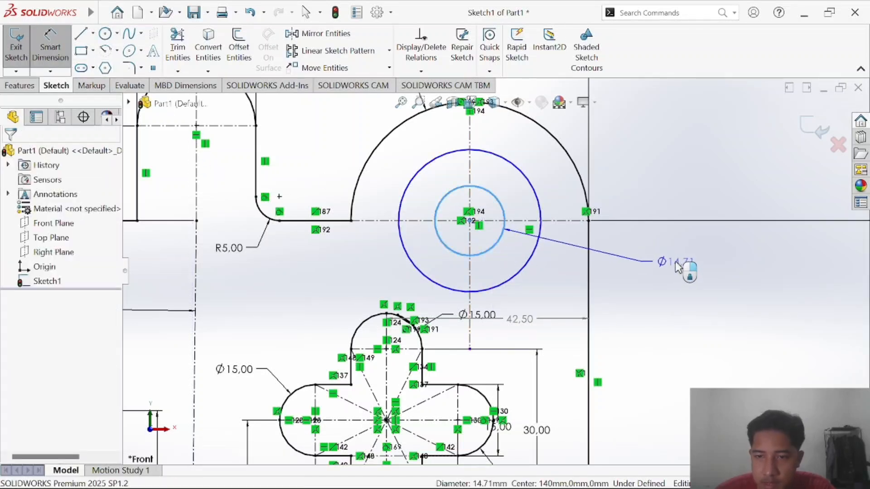
pyautogui.click(670, 262)
pyautogui.press('Return')
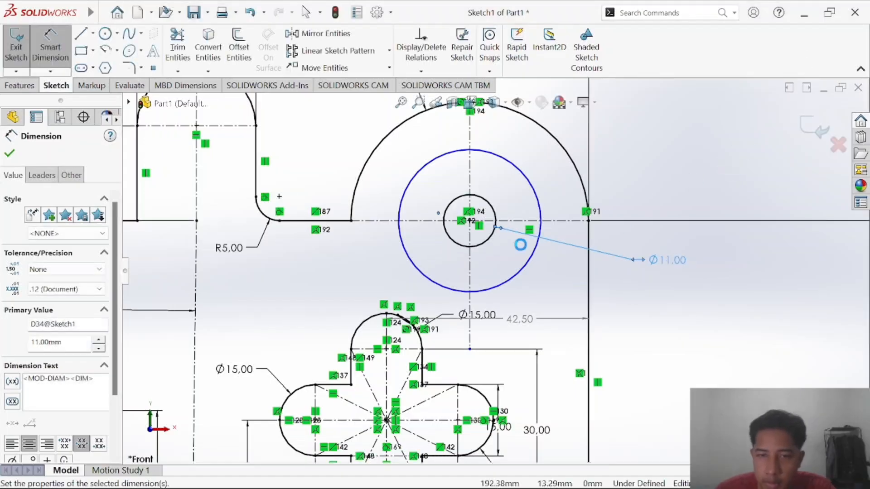
pyautogui.click(536, 253)
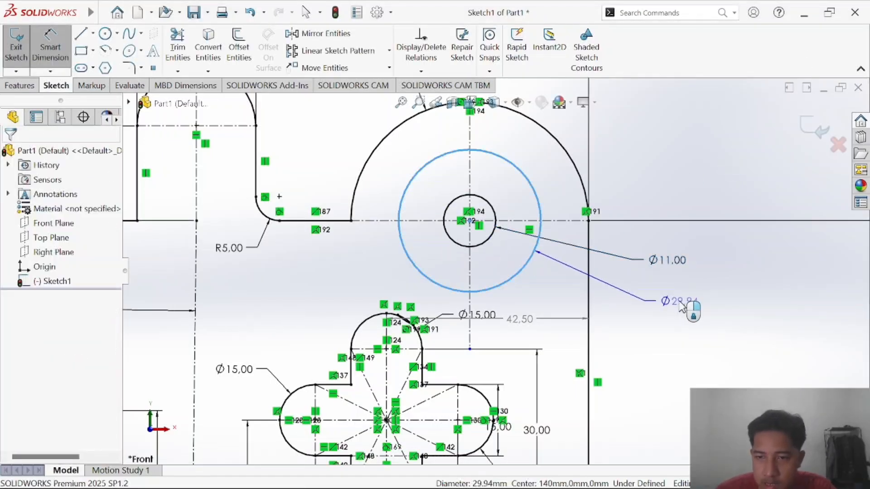
pyautogui.click(671, 302)
pyautogui.write('18')
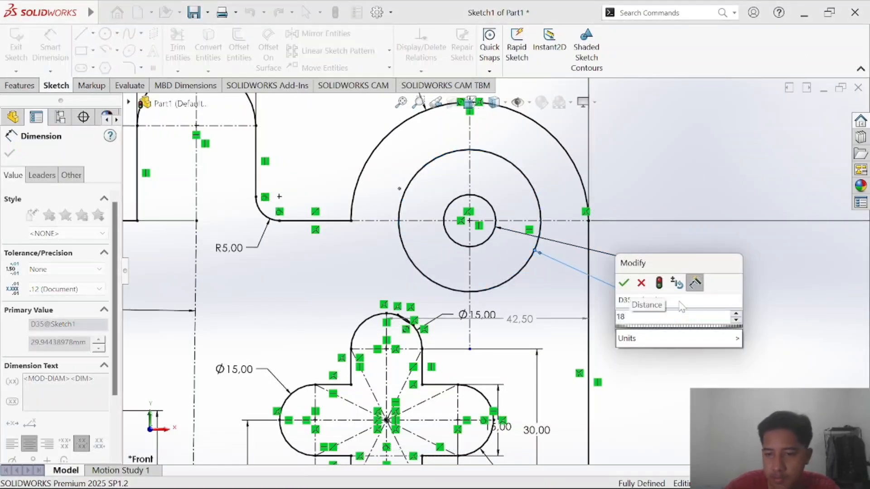
pyautogui.press('Return')
# Switch to the PDF in Microsoft Edge, circle the whole of drawing c) with the pen and add a check mark beside it.
pyautogui.hotkey('alt', 'Tab')
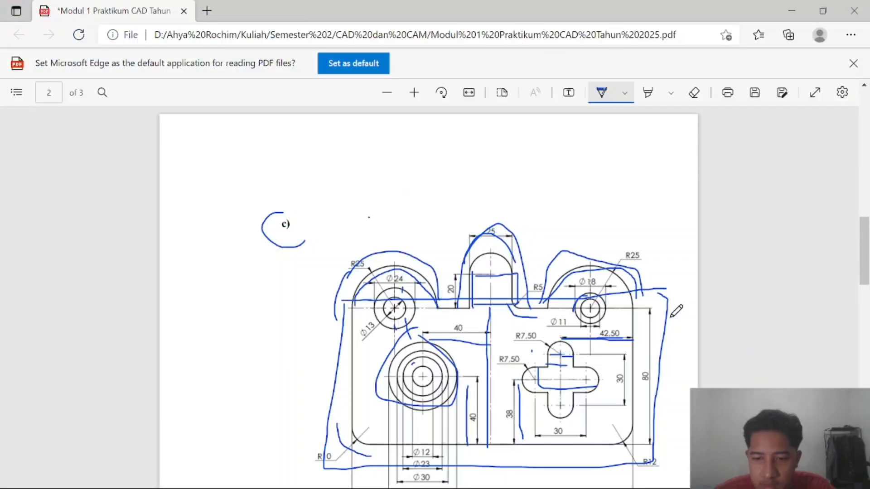
pyautogui.scroll(-2, 519, 246)
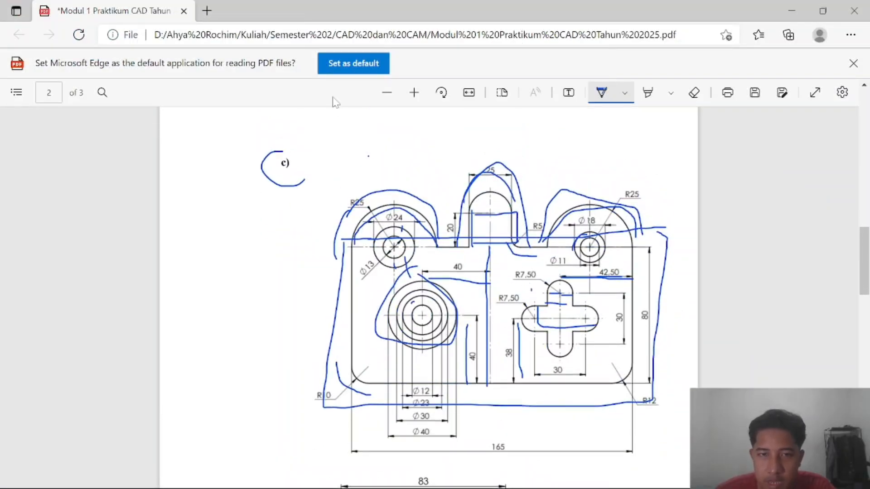
pyautogui.click(414, 93)
pyautogui.click(392, 96)
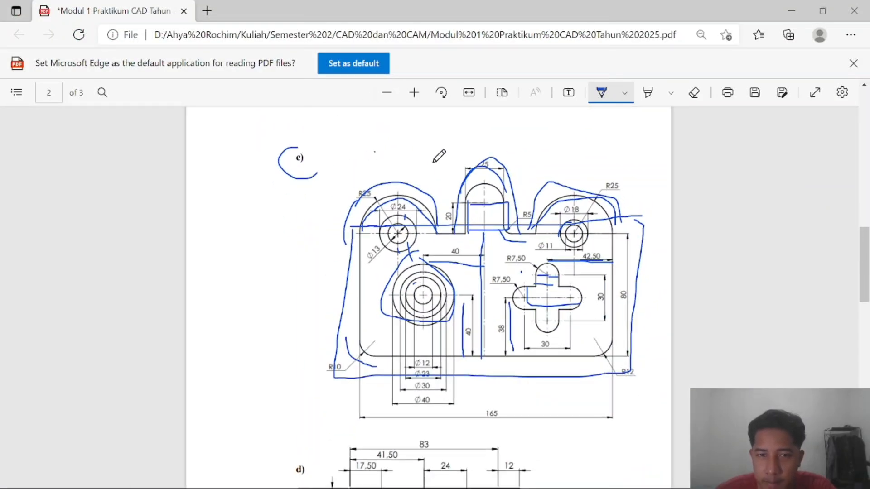
pyautogui.moveTo(484, 145)
pyautogui.mouseDown()
pyautogui.moveTo(309, 414)
pyautogui.moveTo(578, 140)
pyautogui.moveTo(543, 109)
pyautogui.mouseUp()
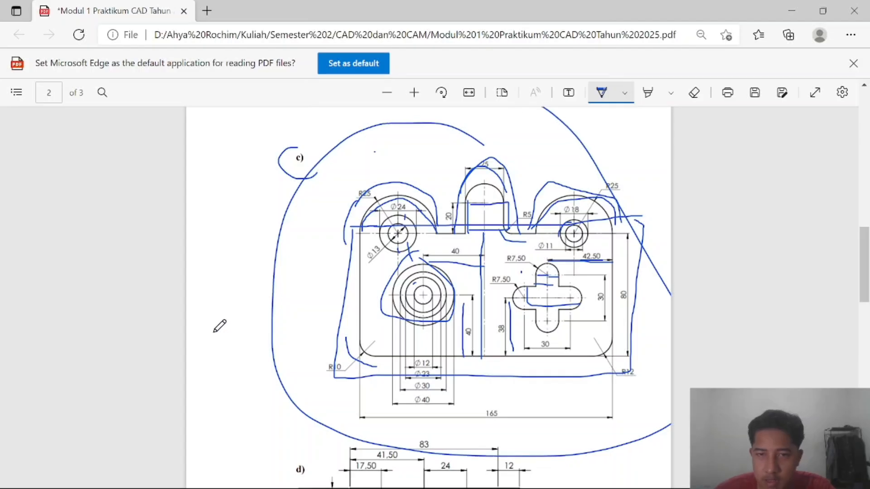
pyautogui.moveTo(223, 284); pyautogui.dragTo(252, 236)
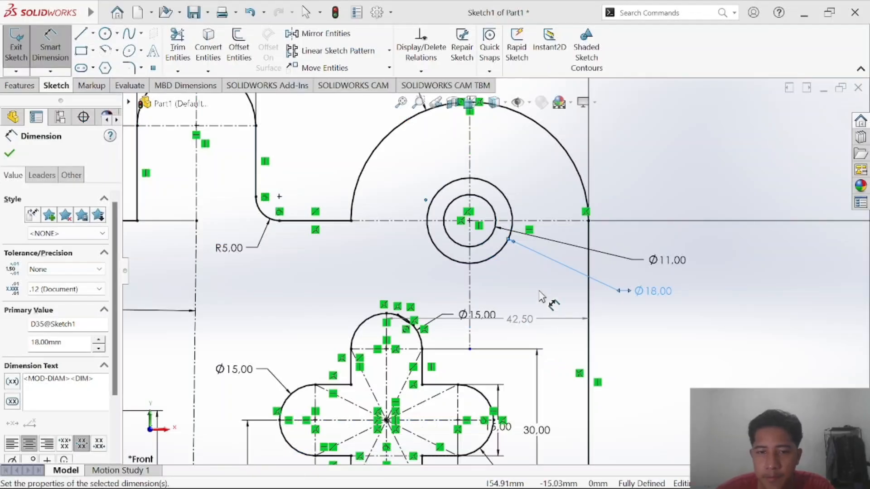
# End dimensioning and review the whole plate sketch.
pyautogui.press('f')
pyautogui.press('Escape')
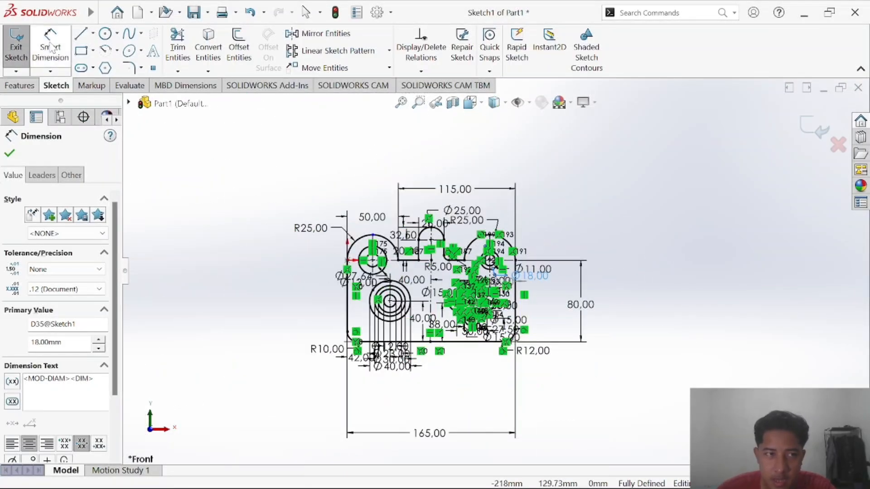
pyautogui.scroll(-6, 428, 283)
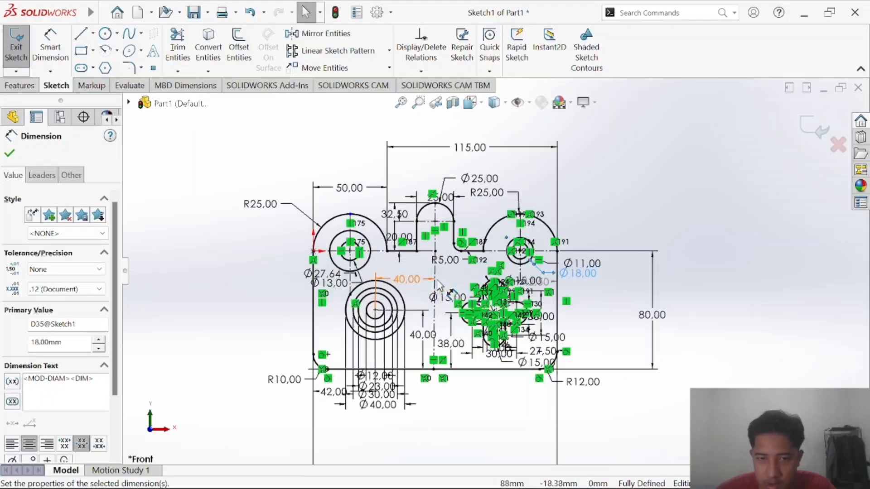
pyautogui.click(798, 329)
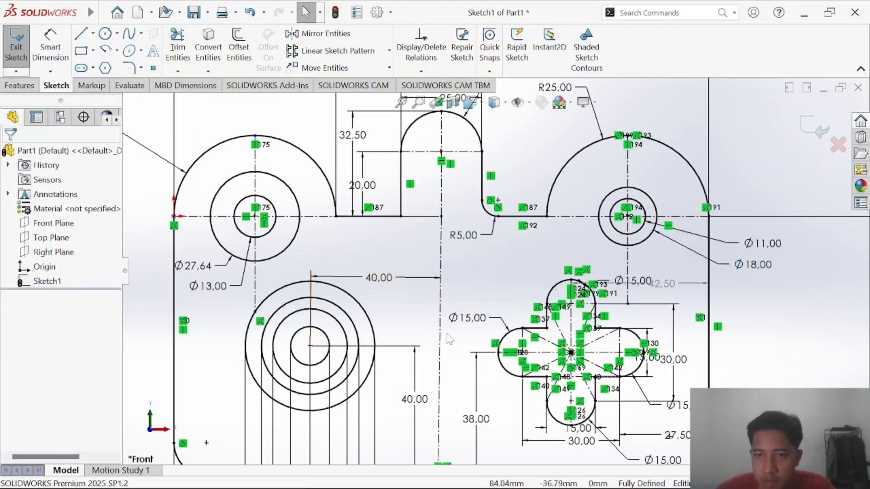
pyautogui.press('f')
# Circle the label of drawing d) with the pen in the PDF in Microsoft Edge.
pyautogui.hotkey('alt', 'Tab')
pyautogui.scroll(-4, 367, 390)
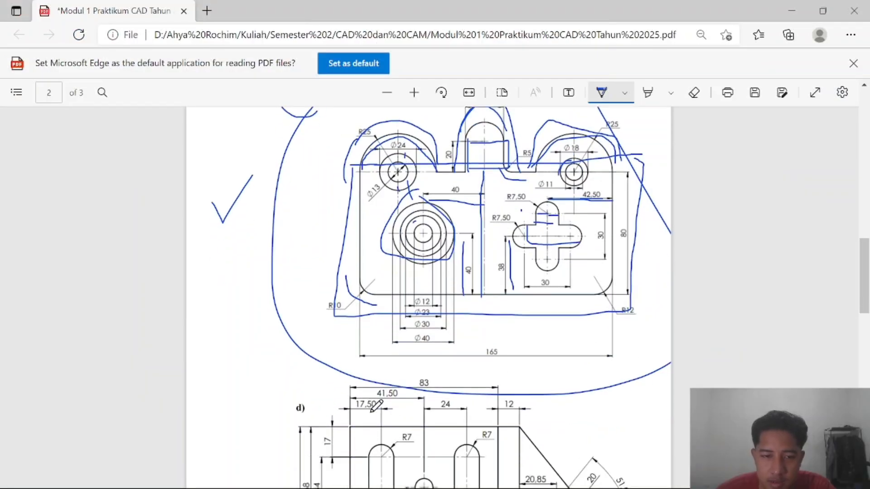
pyautogui.moveTo(306, 303); pyautogui.dragTo(317, 265)
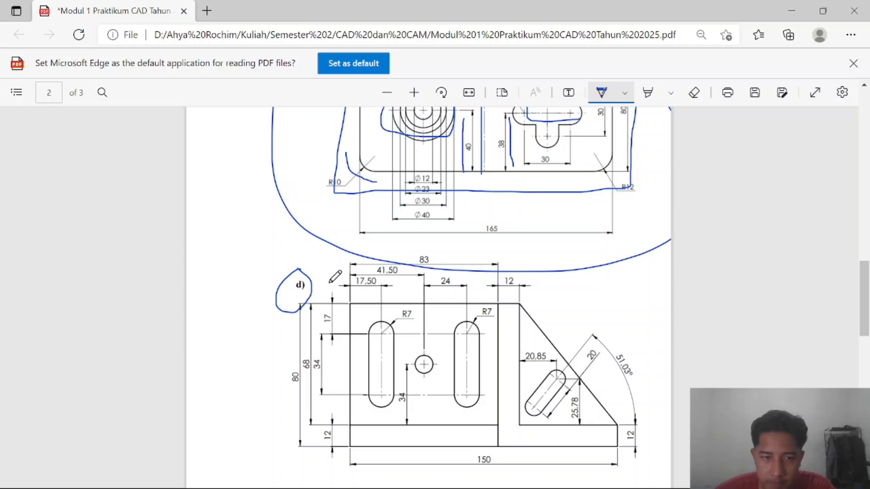
# Return to SOLIDWORKS and save the part as Tugas C in the Latihan folder.
pyautogui.hotkey('alt', 'Tab')
pyautogui.scroll(-3, 319, 328)
pyautogui.scroll(2, 418, 294)
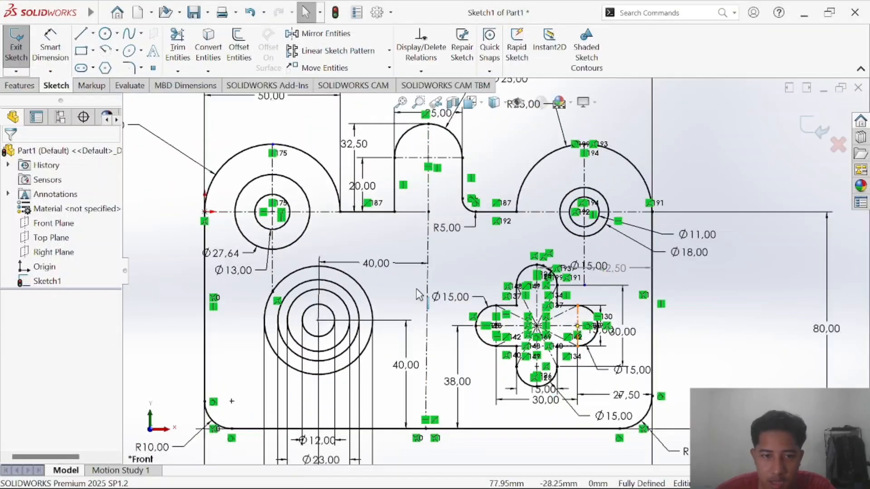
pyautogui.hotkey('ctrl', 's')
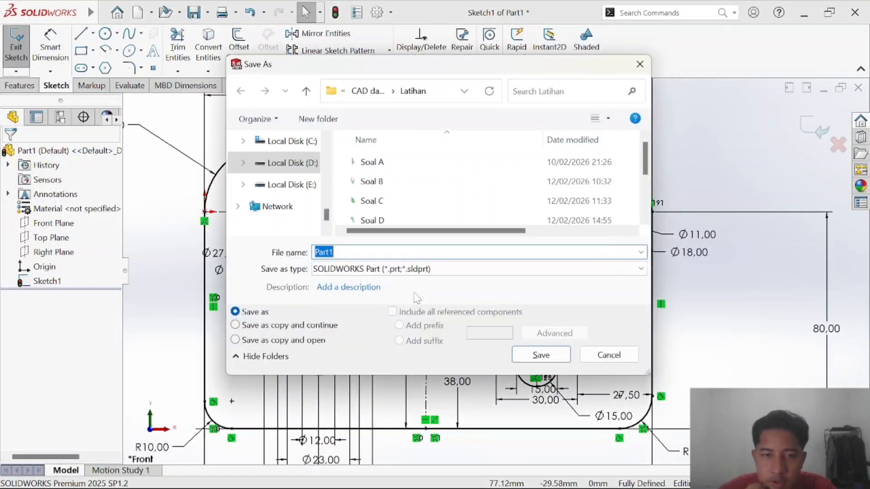
pyautogui.write('Tugas')
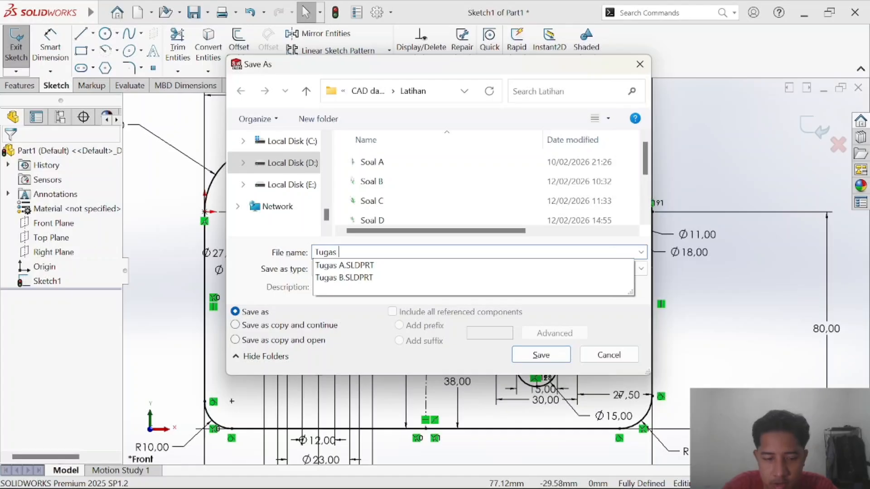
pyautogui.write(' C')
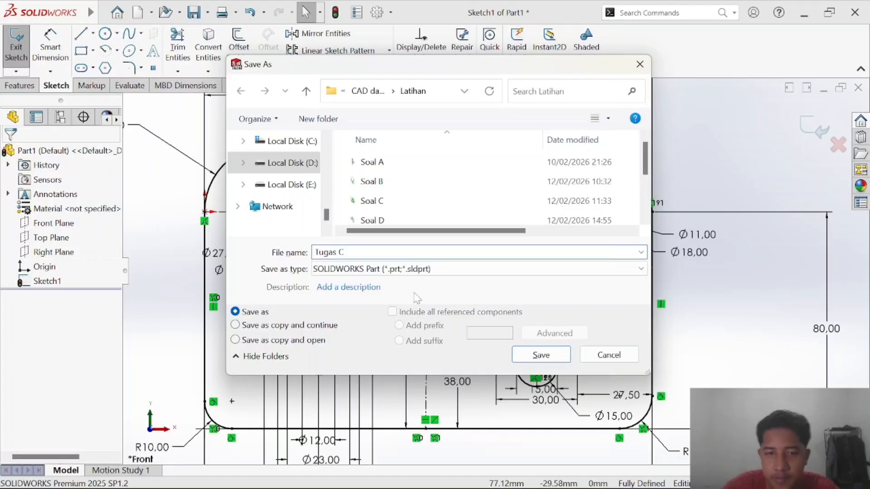
pyautogui.press('Return')
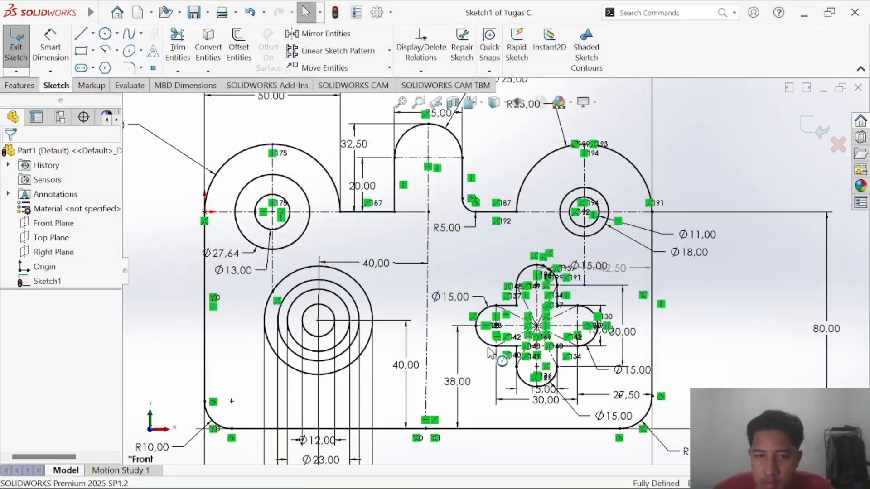
pyautogui.scroll(-2, 710, 295)
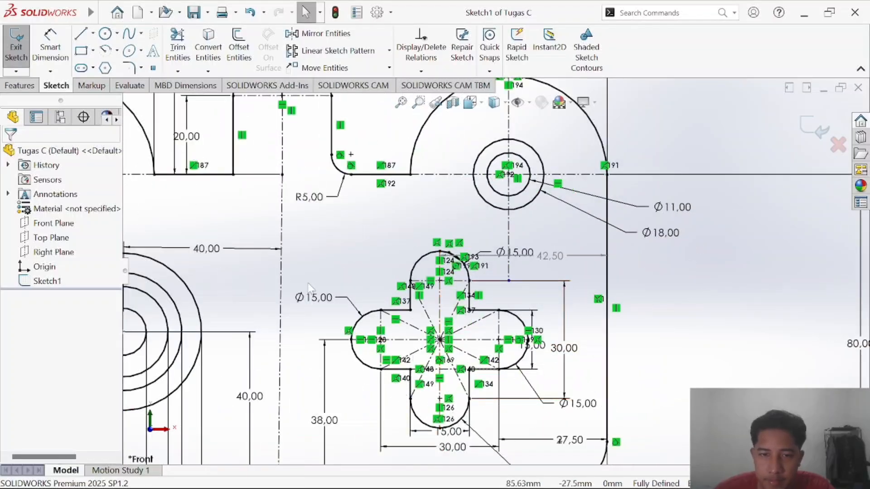
pyautogui.scroll(3, 310, 288)
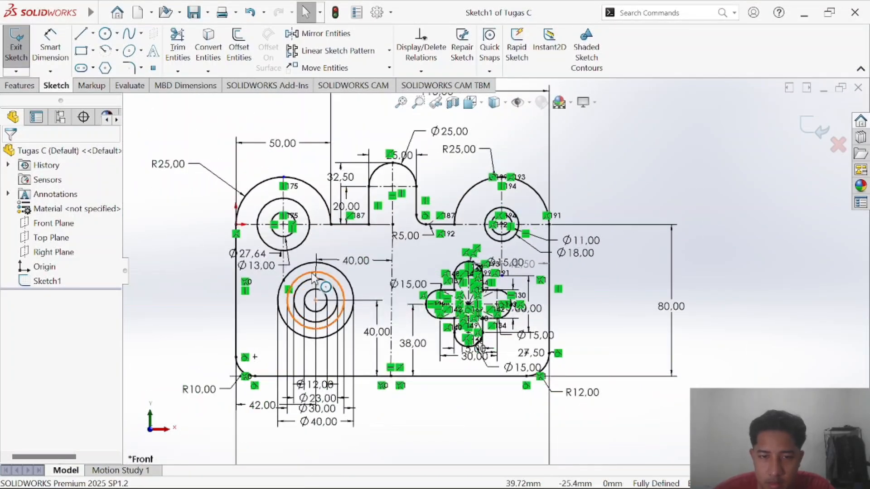
pyautogui.hotkey('alt', 'Tab')
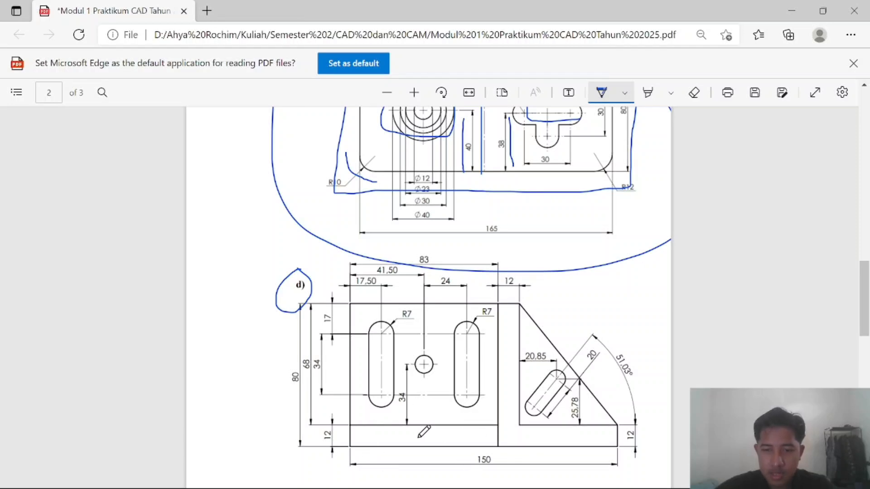
pyautogui.hotkey('alt', 'Tab')
pyautogui.press('Tab')
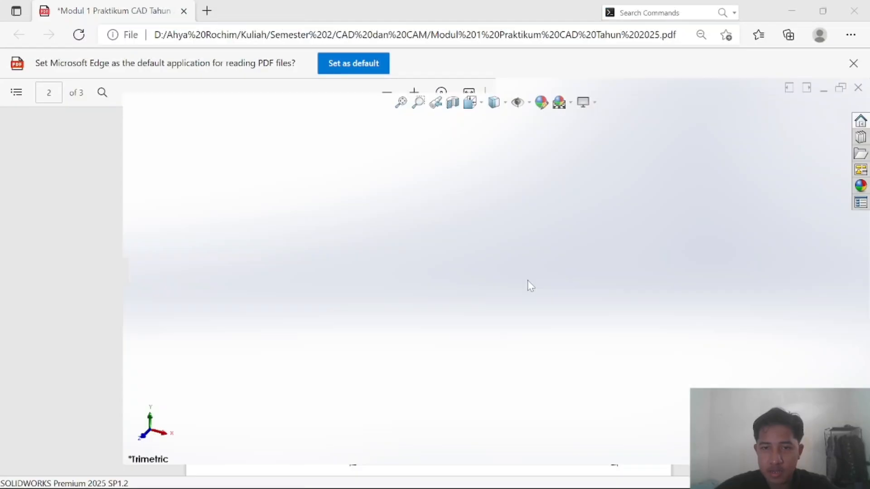
# In the PDF in Microsoft Edge, trace pen lines around drawing d) along its outer sides and beside its slanted edge.
pyautogui.hotkey('alt', 'Tab')
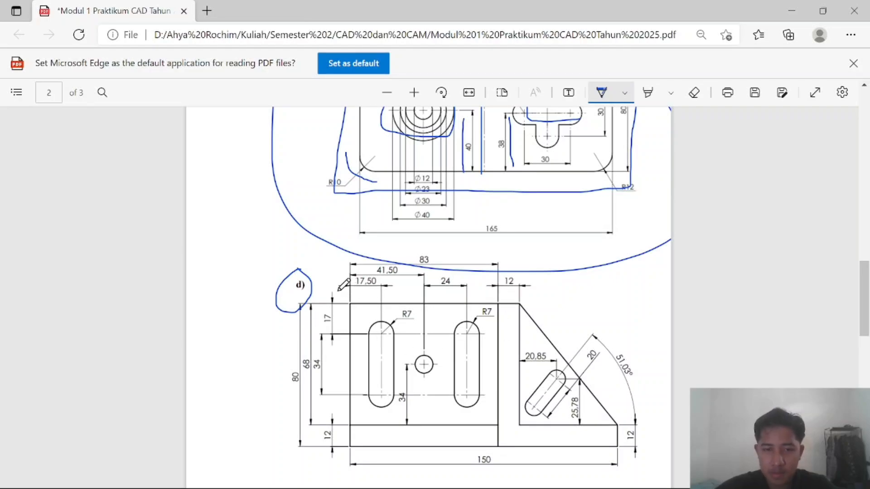
pyautogui.moveTo(338, 291)
pyautogui.mouseDown()
pyautogui.moveTo(629, 289)
pyautogui.moveTo(634, 418)
pyautogui.mouseUp()
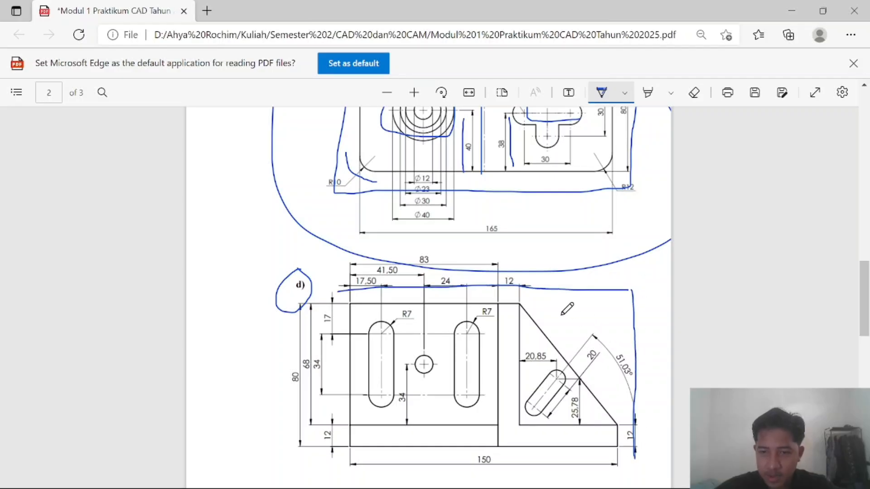
pyautogui.moveTo(537, 302); pyautogui.dragTo(580, 350)
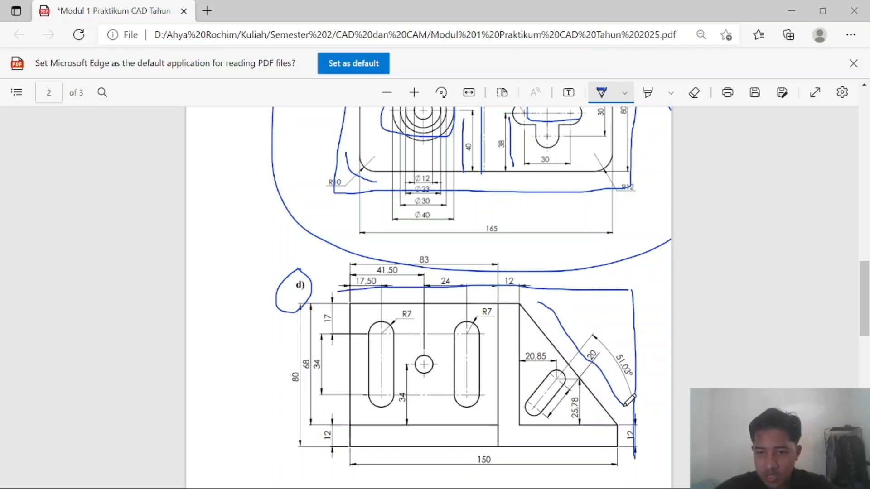
pyautogui.moveTo(625, 407); pyautogui.dragTo(626, 410)
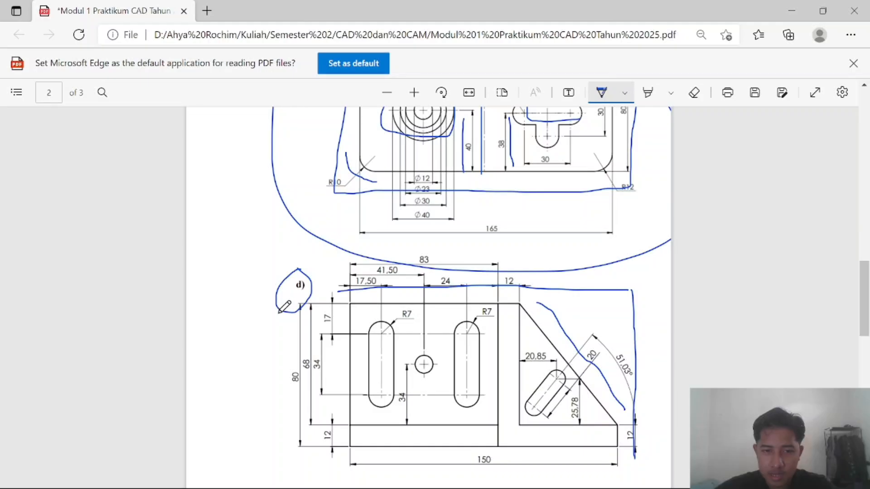
pyautogui.moveTo(280, 316); pyautogui.dragTo(279, 379)
pyautogui.moveTo(275, 456)
pyautogui.mouseDown()
pyautogui.moveTo(422, 482)
pyautogui.moveTo(622, 472)
pyautogui.mouseUp()
pyautogui.scroll(-1, 606, 385)
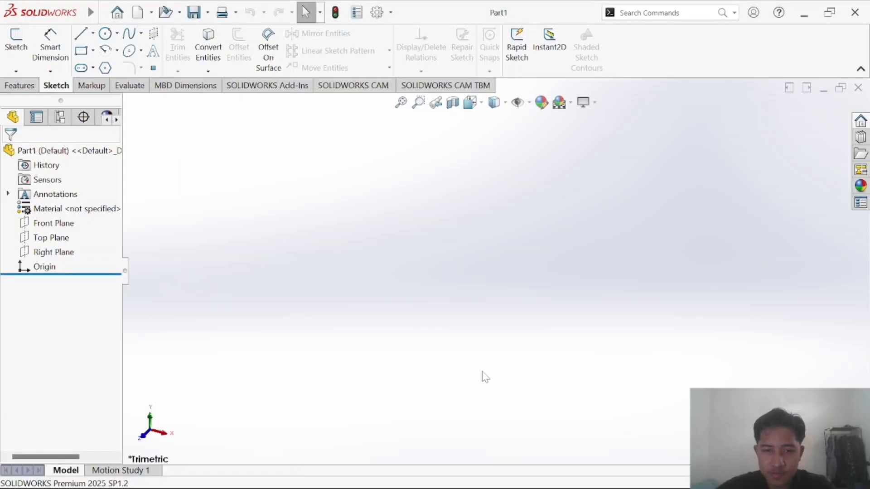
# In the new SOLIDWORKS part, start a sketch on the Front Plane and draw a corner rectangle from the origin down to the right.
pyautogui.click(55, 224)
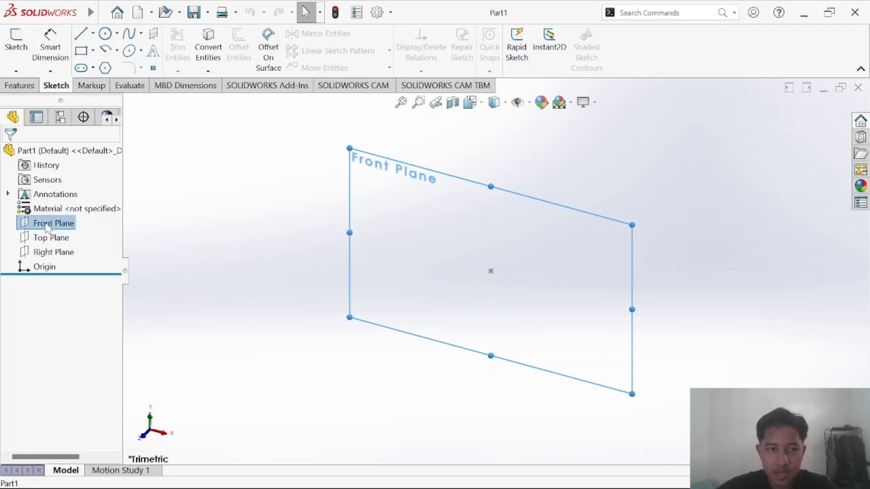
pyautogui.rightClick(66, 224)
pyautogui.click(116, 206)
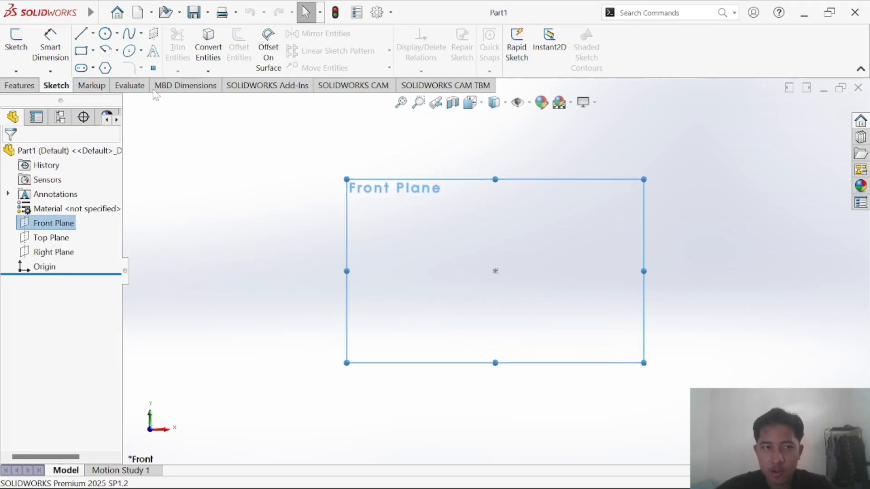
pyautogui.click(83, 54)
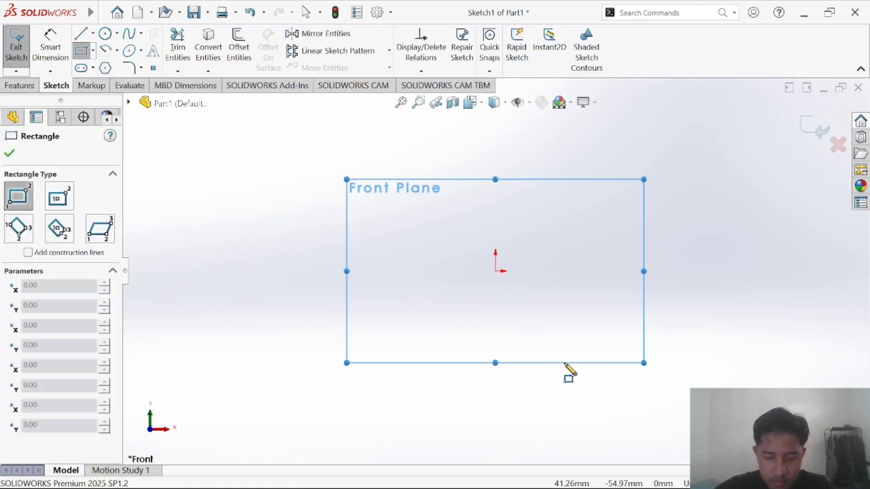
pyautogui.hotkey('alt', 'Tab')
pyautogui.hotkey('alt', 'Tab')
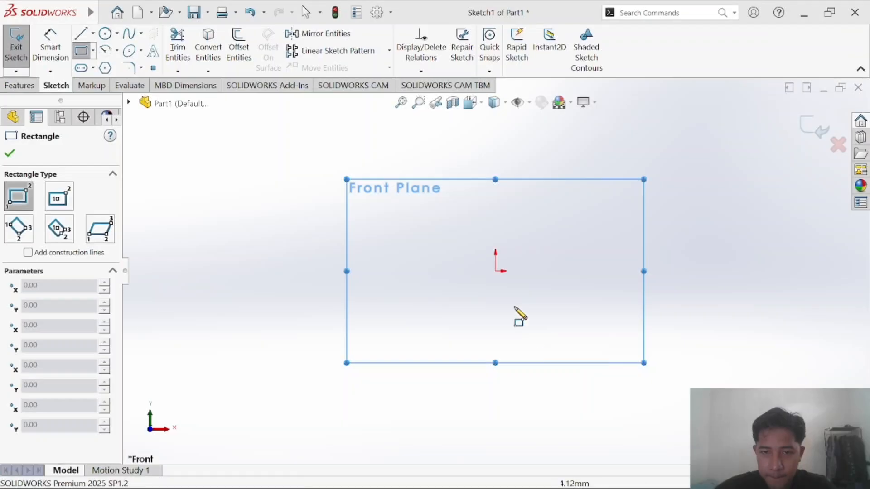
pyautogui.click(495, 271)
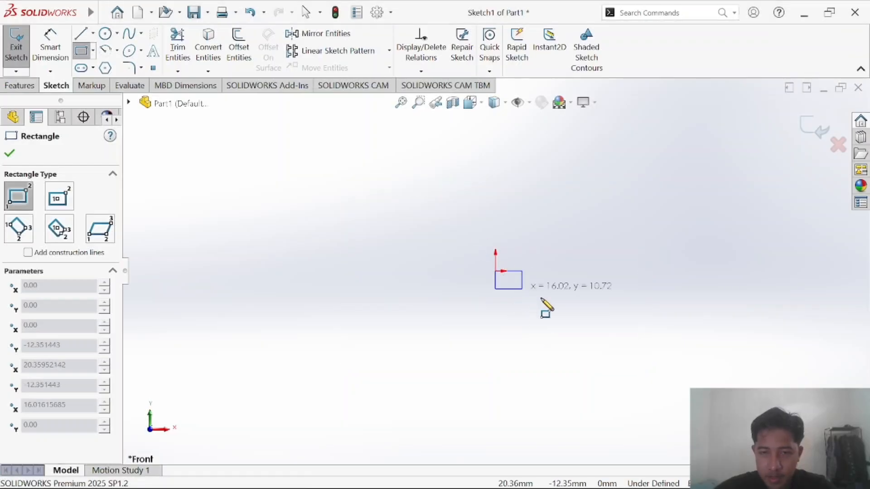
pyautogui.click(653, 346)
# Dimension the rectangle's bottom edge at 150 mm, checking the value against drawing d) in the PDF in Microsoft Edge.
pyautogui.click(58, 49)
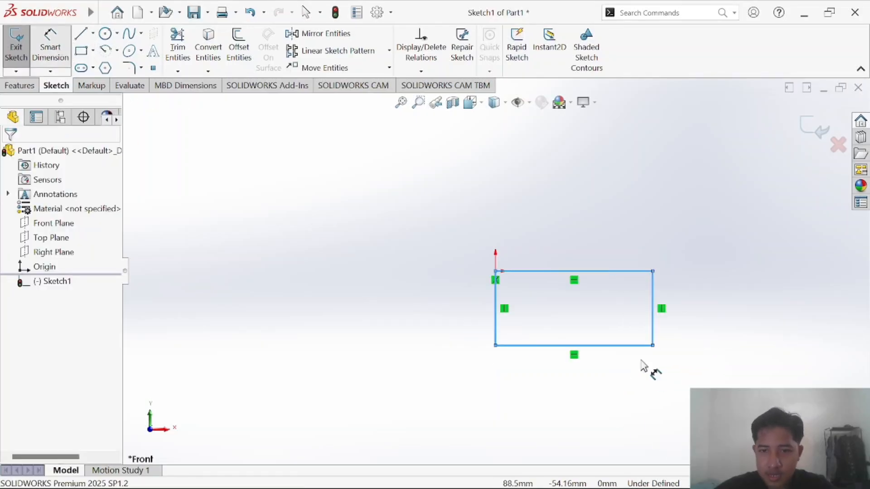
pyautogui.click(603, 347)
pyautogui.click(578, 435)
pyautogui.hotkey('alt', 'Tab')
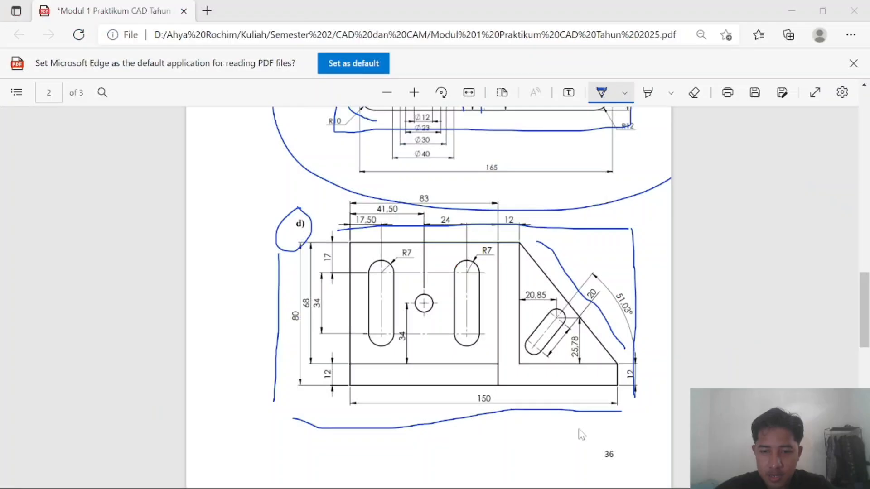
pyautogui.hotkey('alt', 'Tab')
pyautogui.write('150')
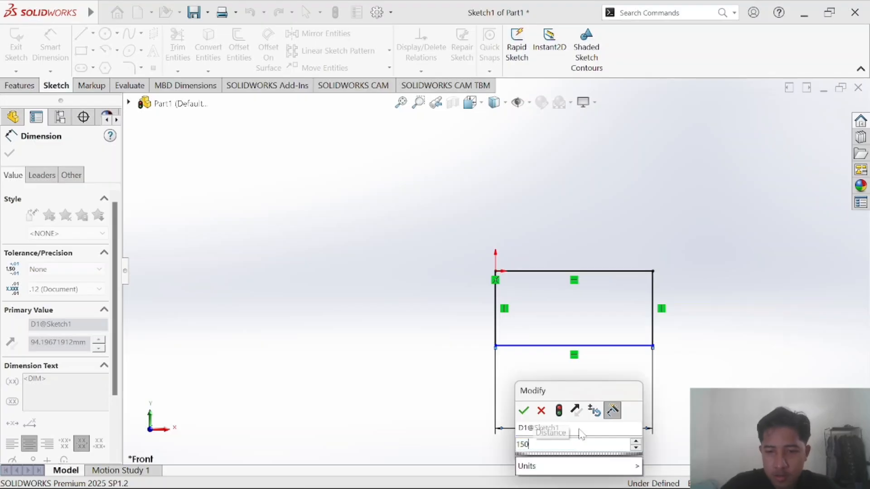
pyautogui.press('Return')
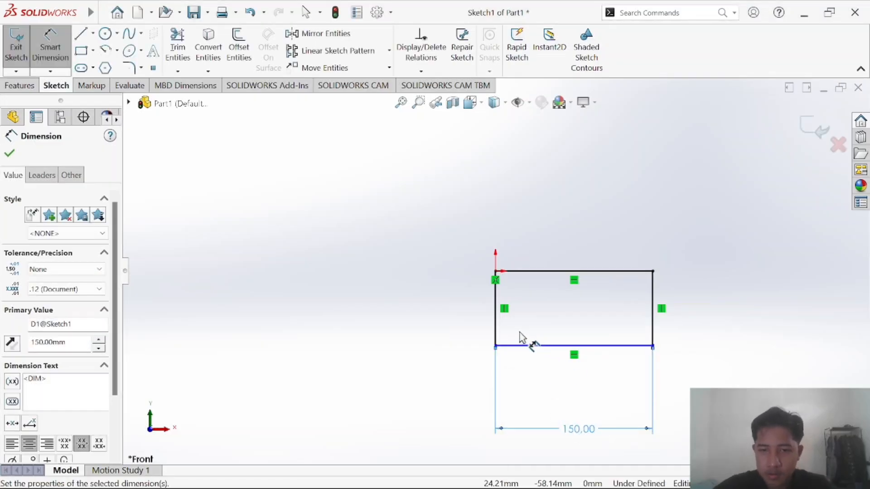
# Dimension the rectangle's left edge at 80 mm.
pyautogui.click(495, 330)
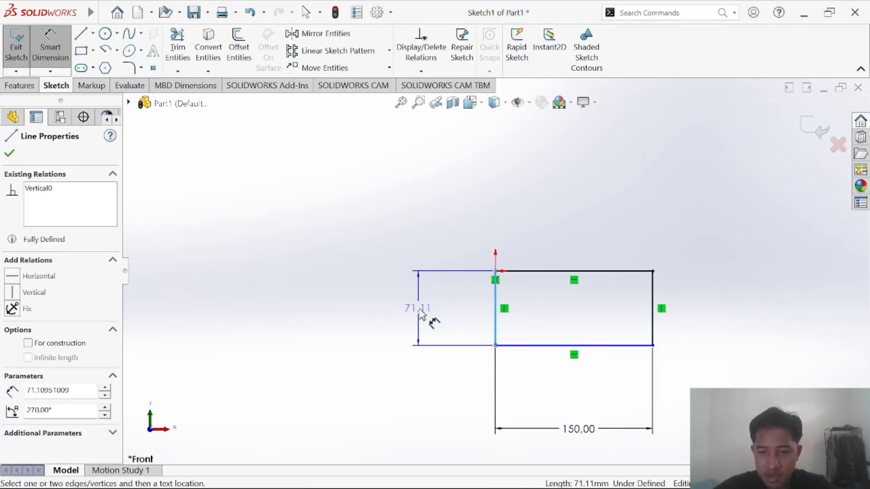
pyautogui.click(435, 320)
pyautogui.write('8')
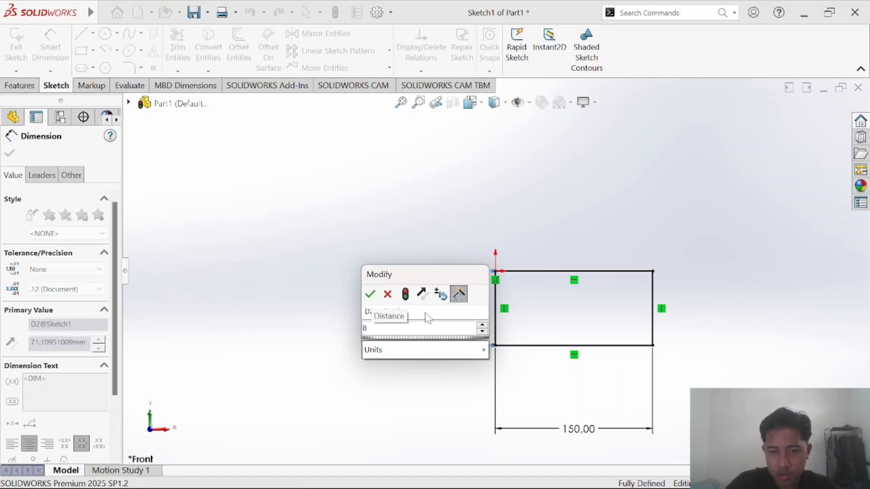
pyautogui.write('0')
pyautogui.press('Return')
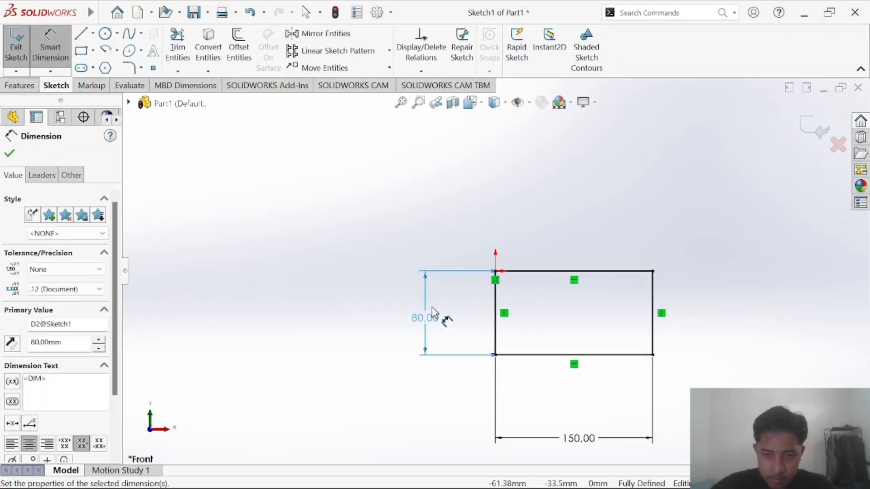
# In the PDF in Microsoft Edge, outline the lower-left strip of drawing d) with the pen and return to SOLIDWORKS.
pyautogui.hotkey('alt', 'Tab')
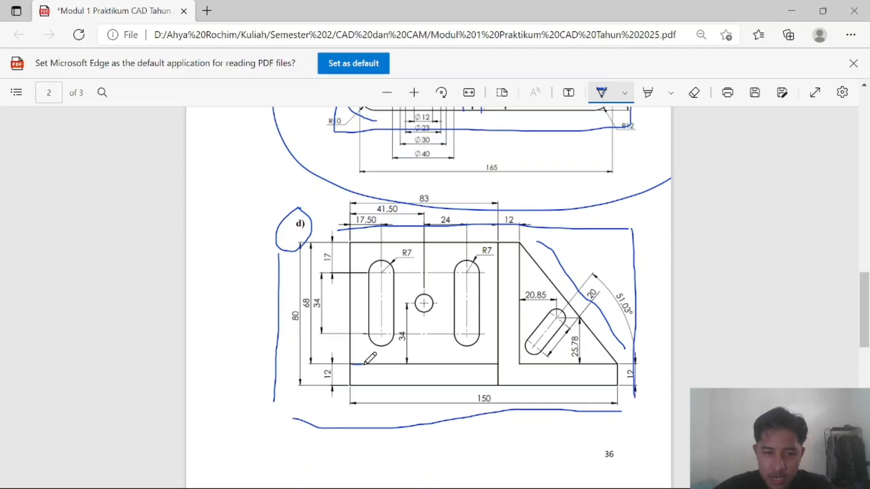
pyautogui.moveTo(364, 365); pyautogui.dragTo(446, 366)
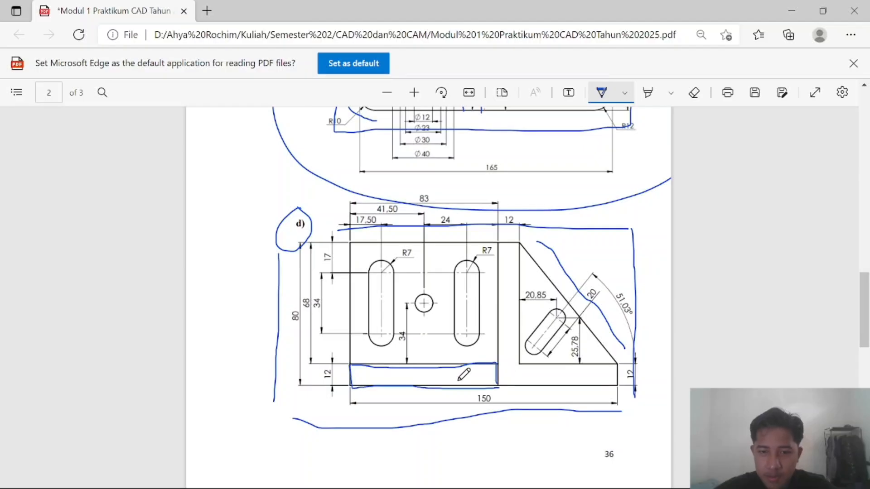
pyautogui.hotkey('alt', 'Tab')
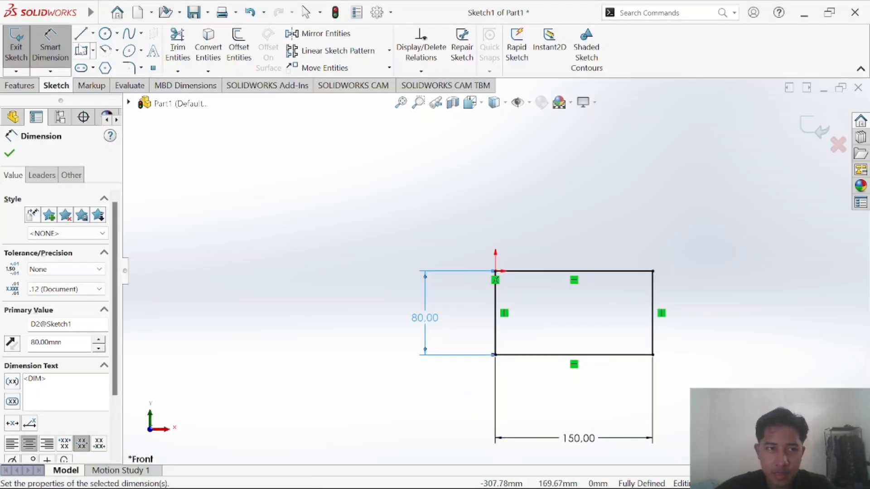
# Draw a corner rectangle about 91 by 9 mm inside the outline, starting at its lower-left corner.
pyautogui.click(82, 51)
pyautogui.scroll(-4, 528, 339)
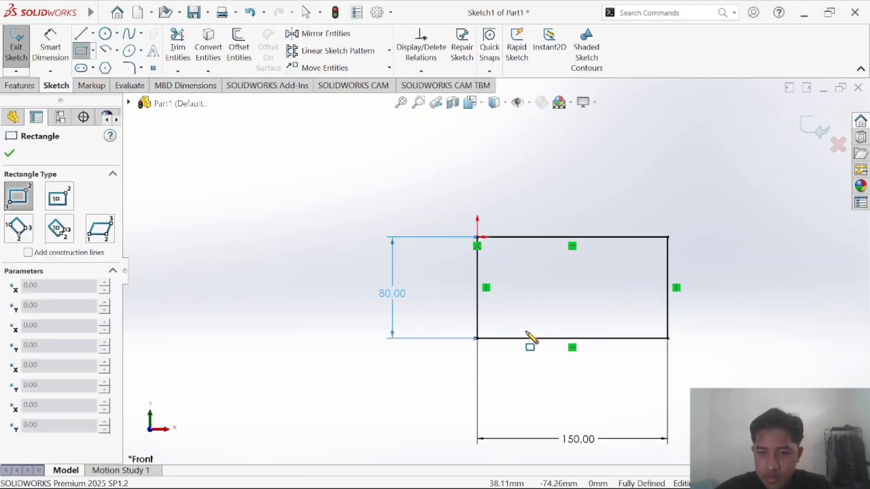
pyautogui.scroll(-1, 492, 271)
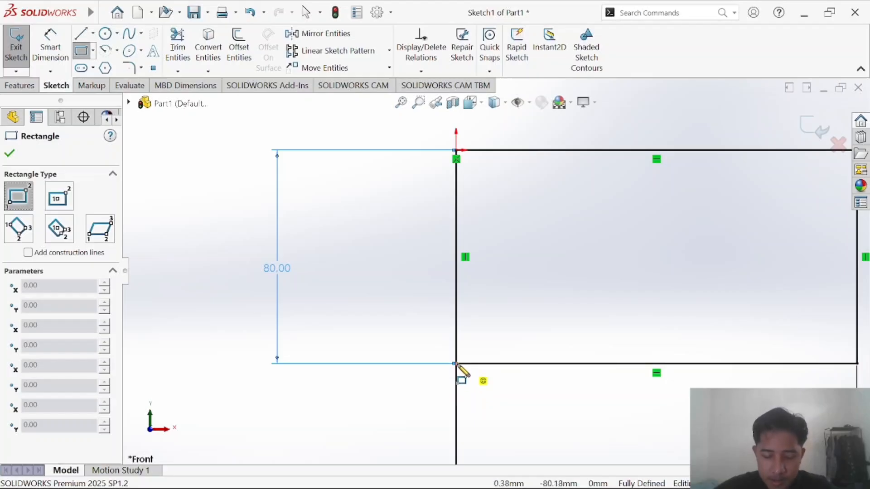
pyautogui.click(456, 364)
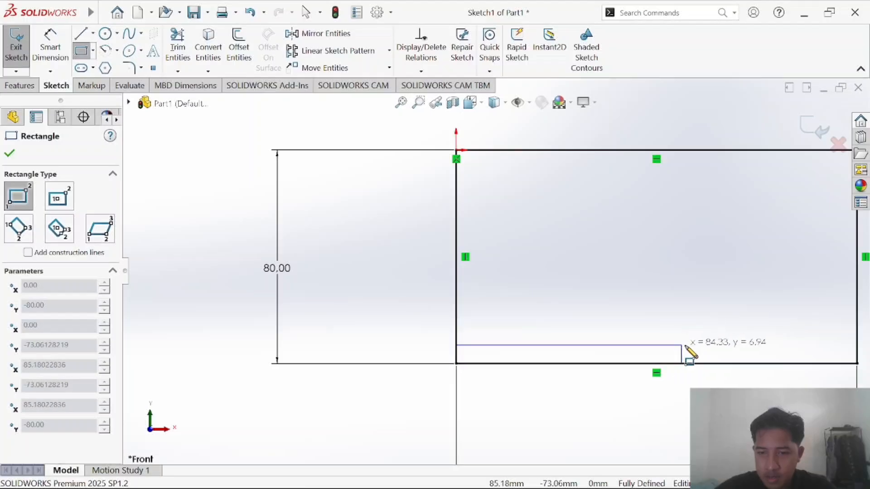
pyautogui.click(699, 340)
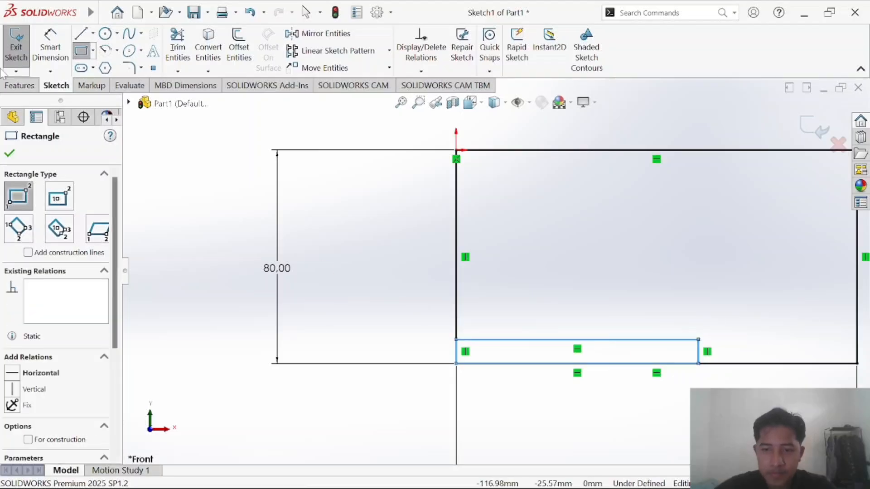
# Dimension the top edge of the lower strip at 83 mm above the outline, consulting drawing d) in the PDF.
pyautogui.click(51, 46)
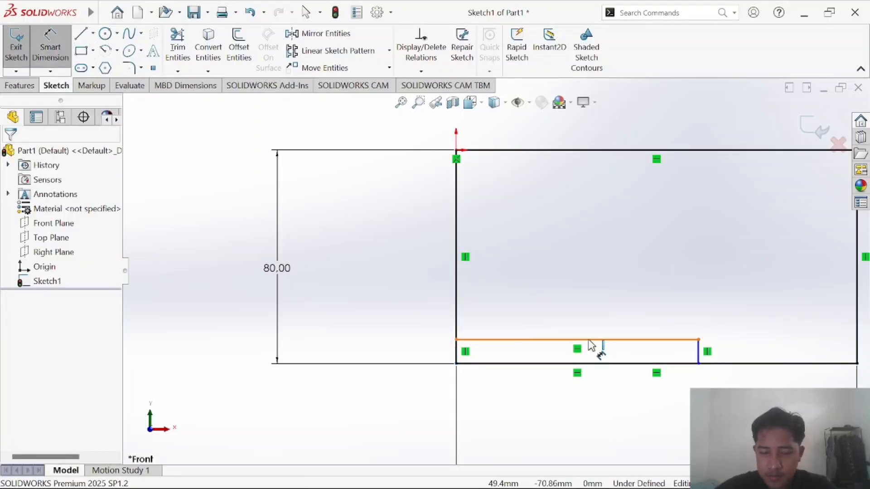
pyautogui.hotkey('alt', 'Tab')
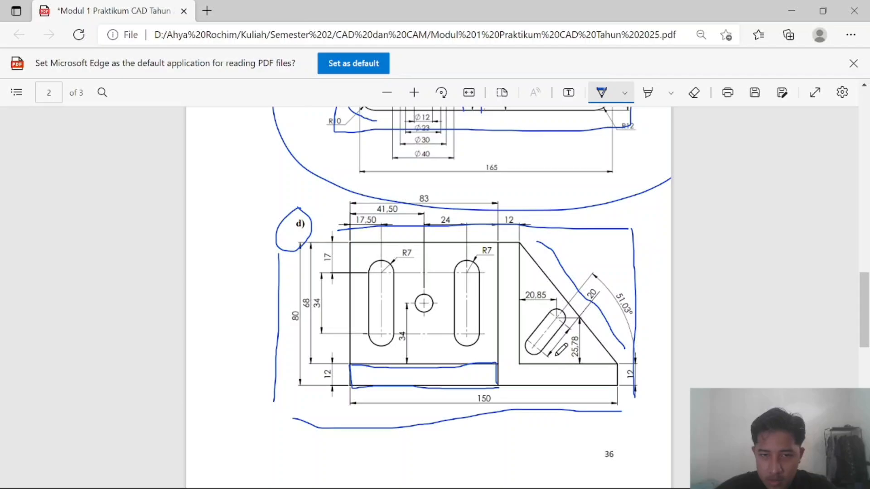
pyautogui.hotkey('alt', 'Tab')
pyautogui.click(604, 341)
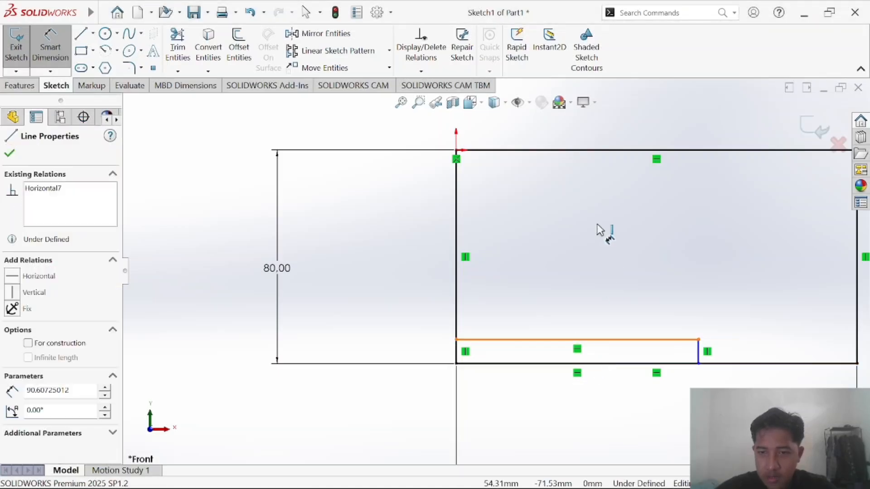
pyautogui.scroll(-3, 602, 150)
pyautogui.scroll(5, 603, 151)
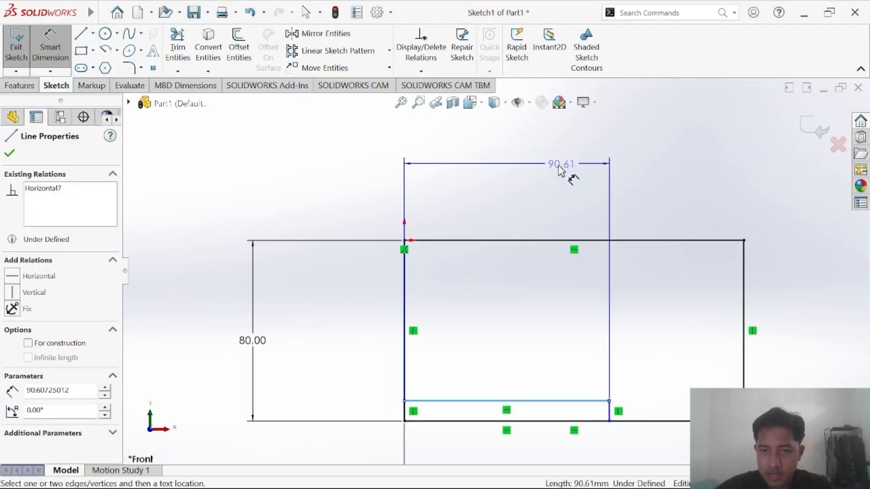
pyautogui.hotkey('alt', 'Tab')
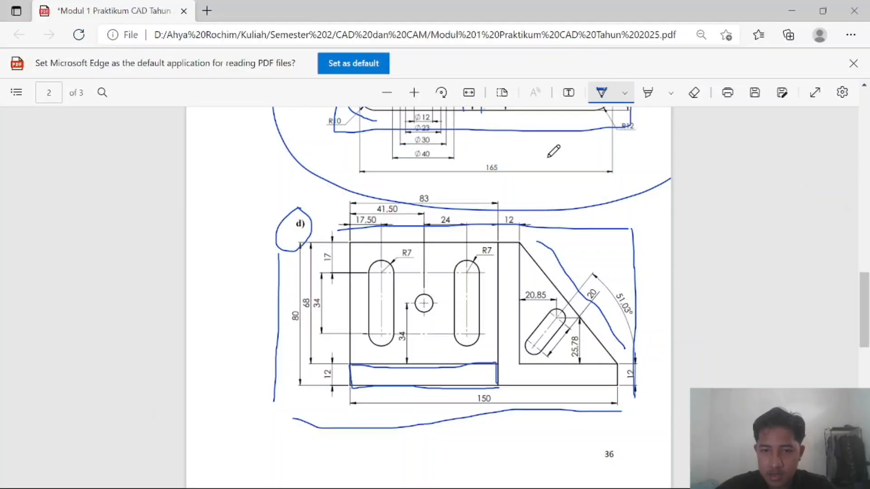
pyautogui.hotkey('alt', 'Tab')
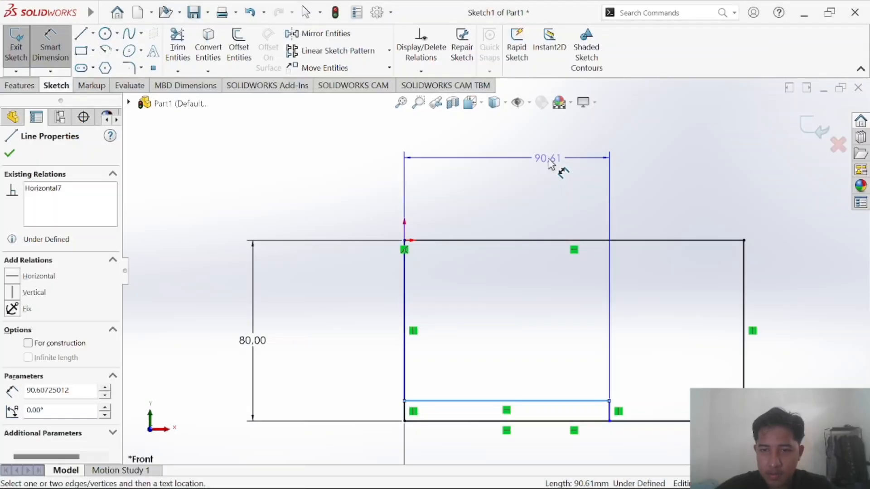
pyautogui.click(559, 171)
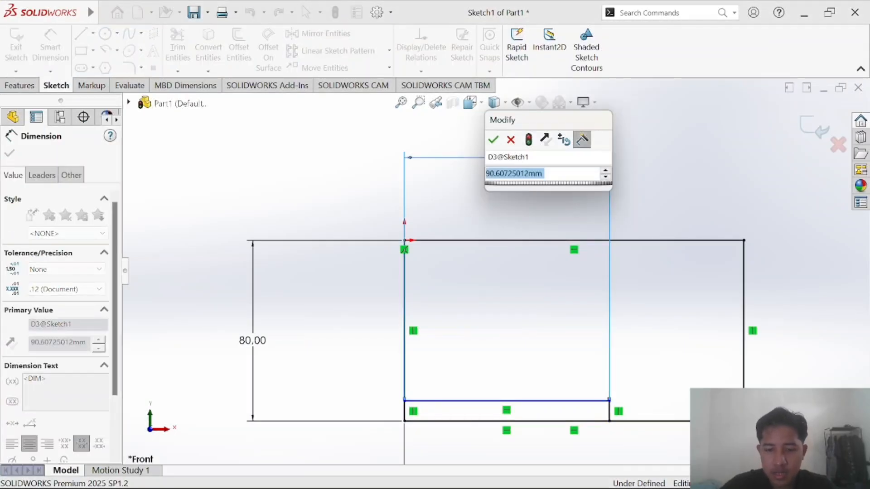
pyautogui.write('60')
pyautogui.press('Return')
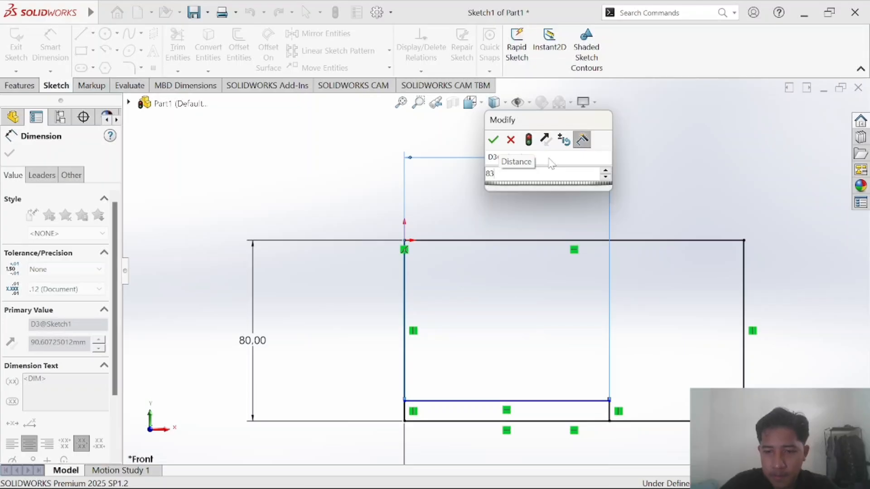
# Check the strip in the PDF drawing and dimension its height at 12 mm between its two left corners.
pyautogui.hotkey('alt', 'Tab')
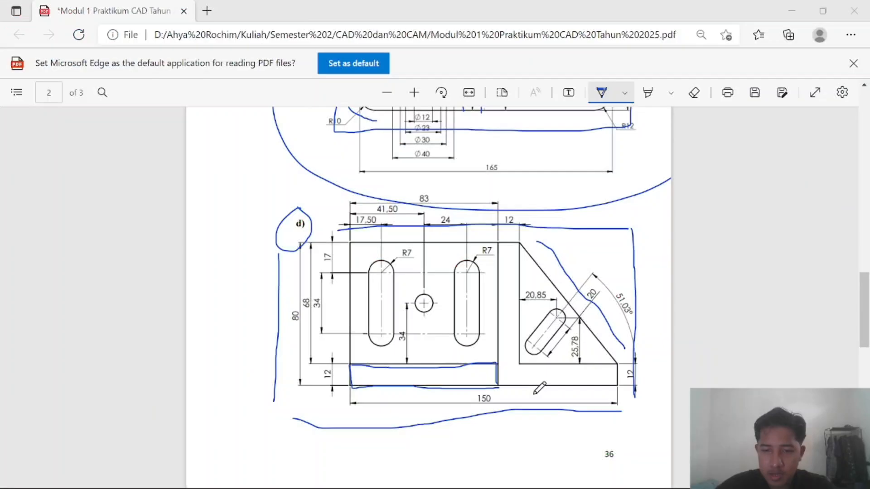
pyautogui.hotkey('alt', 'Tab')
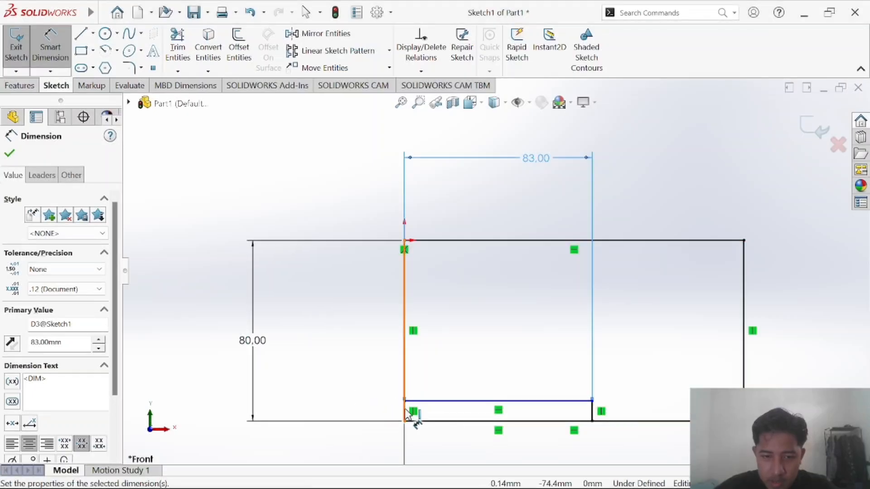
pyautogui.click(404, 414)
pyautogui.press('Escape')
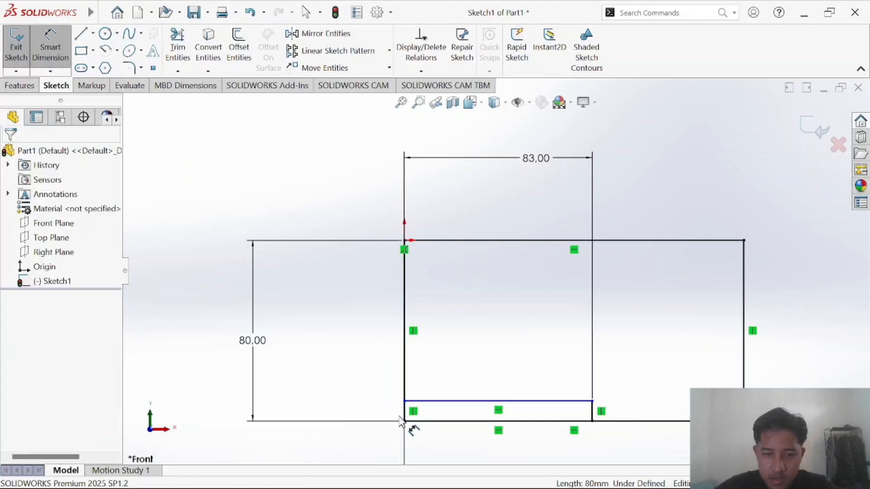
pyautogui.click(404, 402)
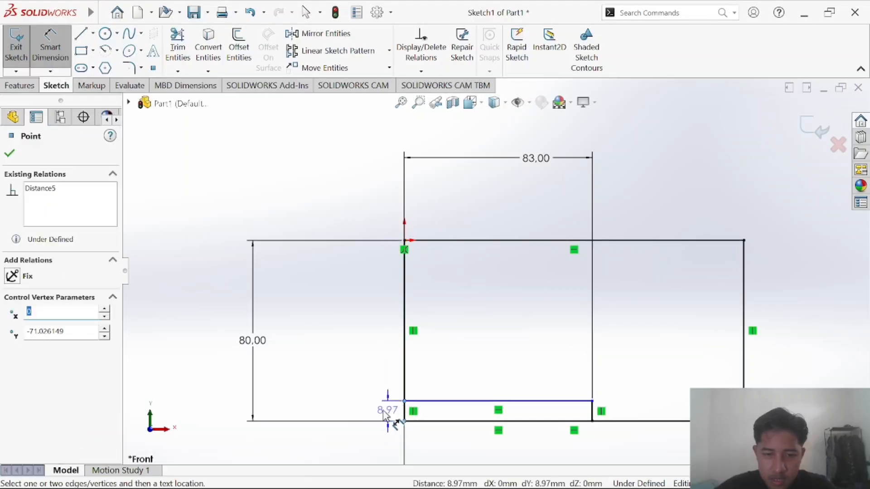
pyautogui.click(389, 421)
pyautogui.click(376, 411)
pyautogui.write('12')
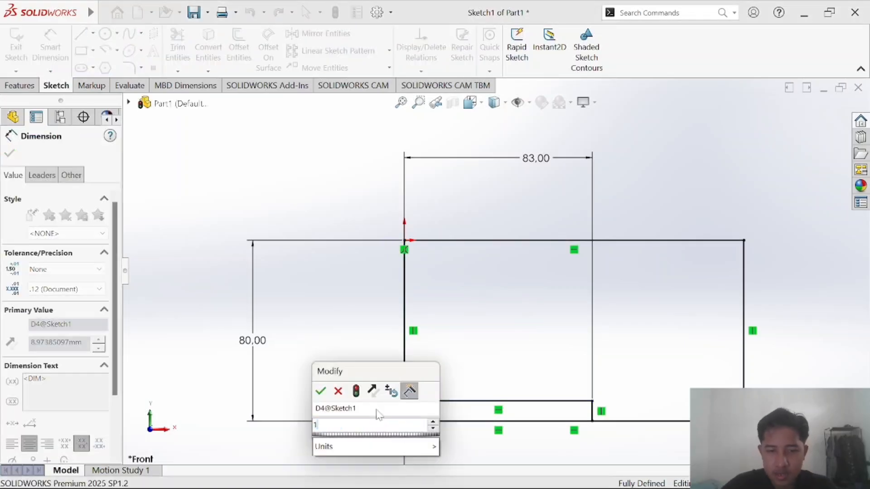
pyautogui.press('Return')
# In the PDF in Microsoft Edge, trace the full-height vertical line at the strip's right end with the pen and return to SOLIDWORKS.
pyautogui.hotkey('alt', 'Tab')
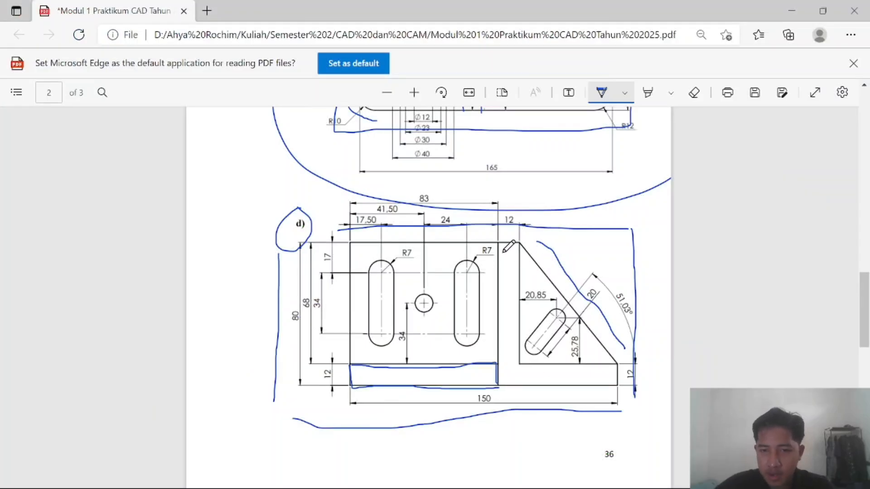
pyautogui.moveTo(497, 384); pyautogui.dragTo(496, 399)
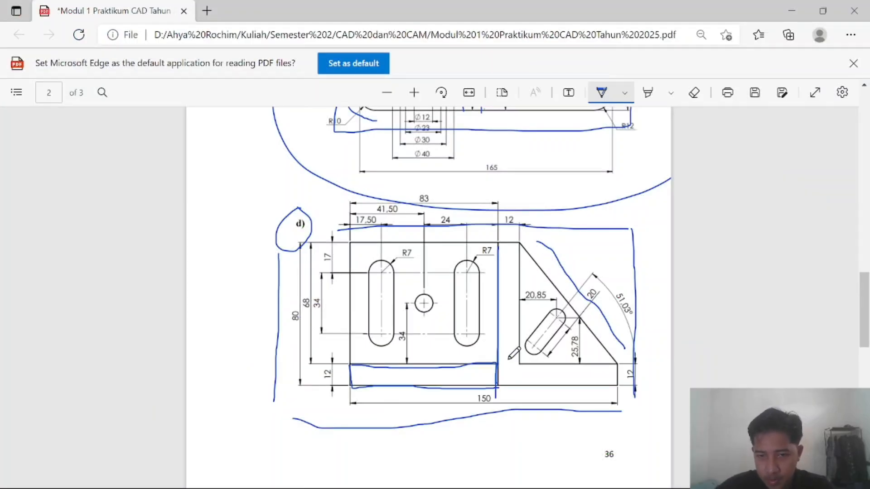
pyautogui.hotkey('alt', 'Tab')
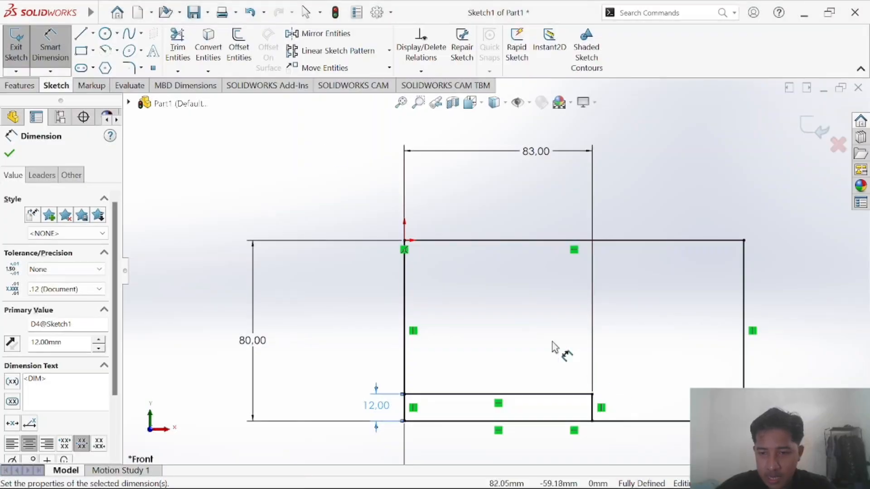
pyautogui.click(82, 36)
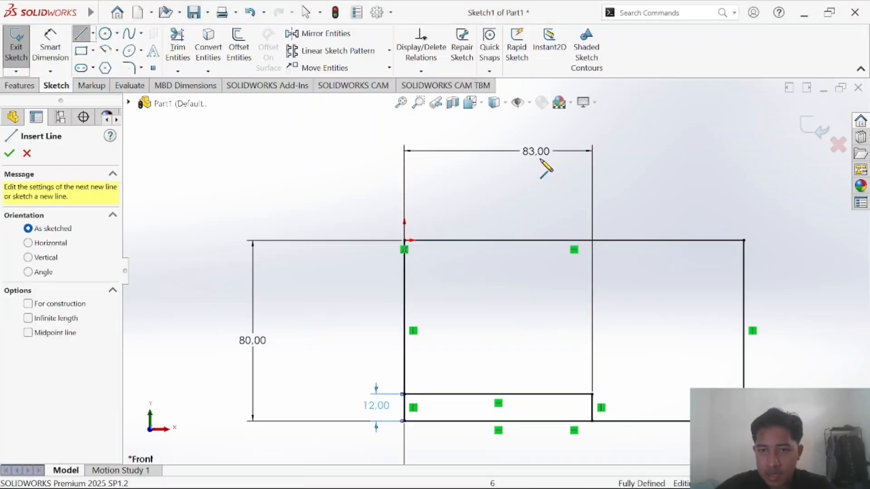
pyautogui.click(516, 168)
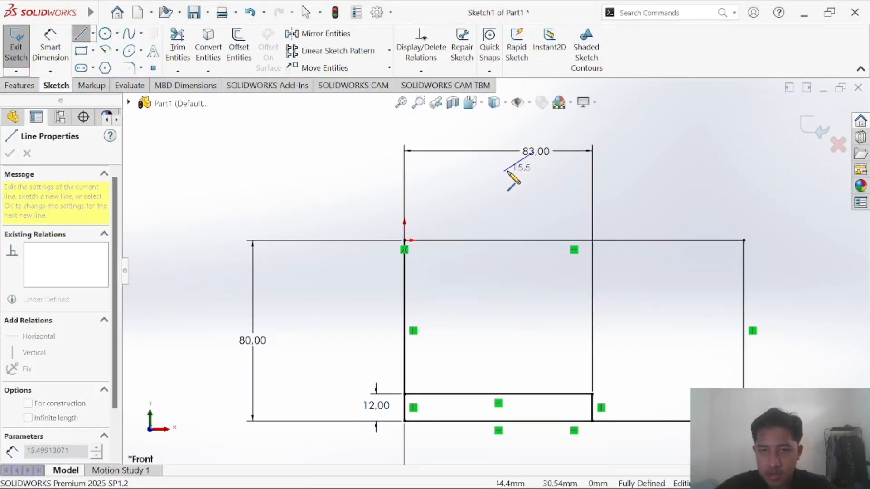
pyautogui.press('Escape')
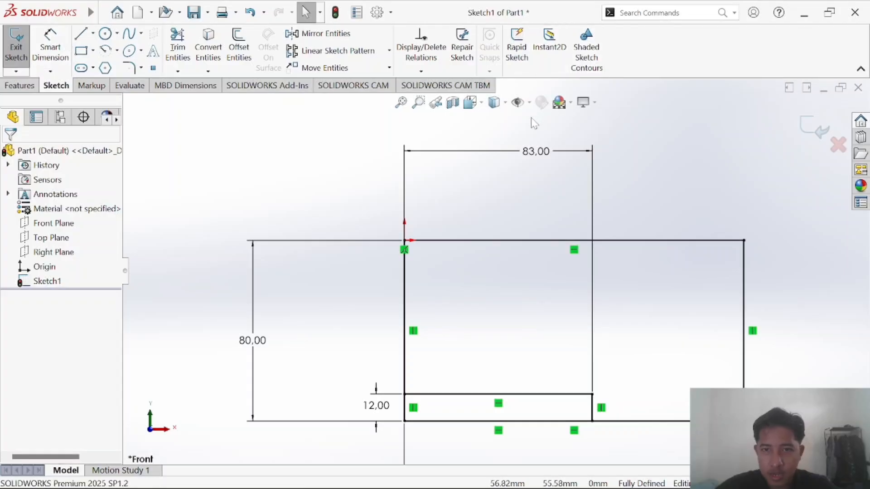
# Delete the 83 mm dimension and draw a 68 mm vertical line from the outline's top edge down to the strip's upper-right corner.
pyautogui.click(535, 156)
pyautogui.press('Delete')
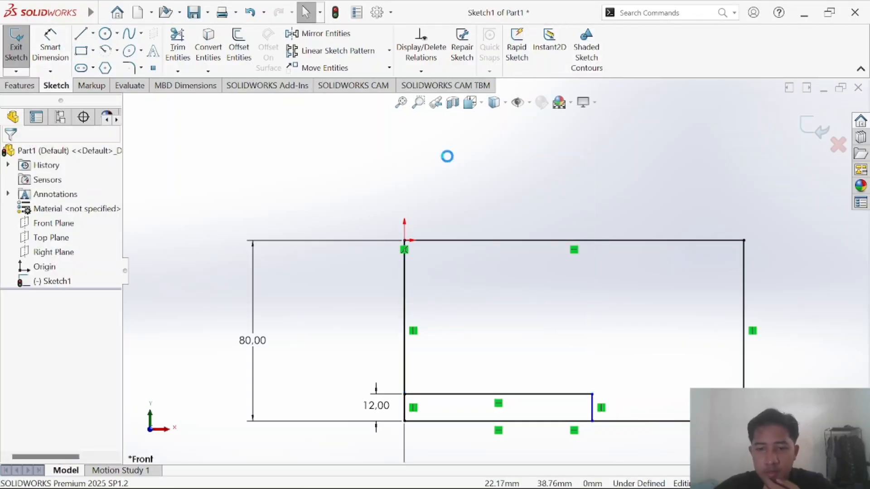
pyautogui.click(82, 33)
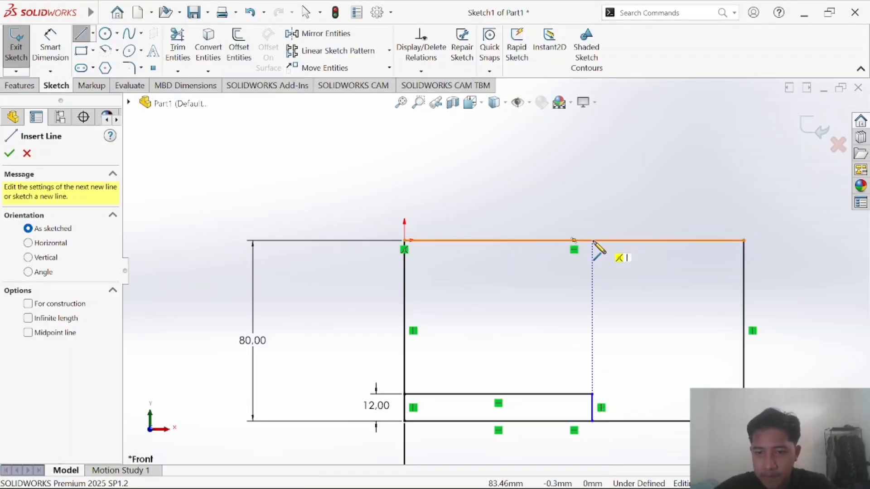
pyautogui.click(592, 241)
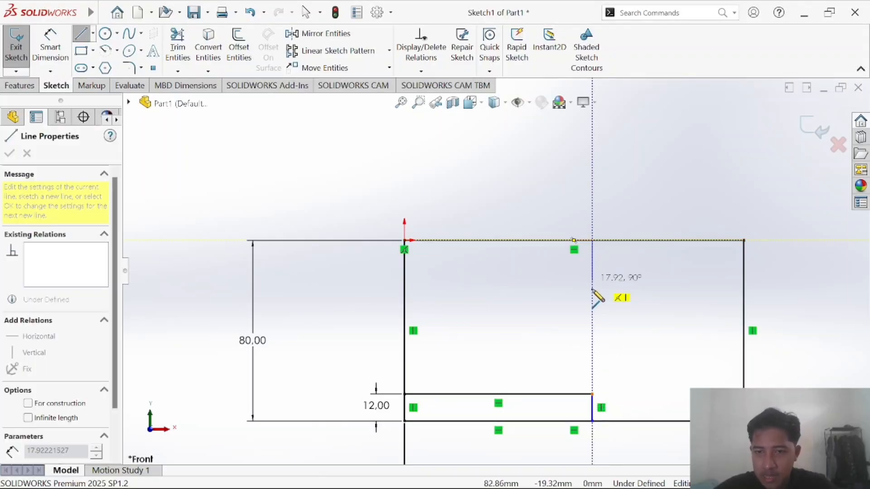
pyautogui.click(592, 421)
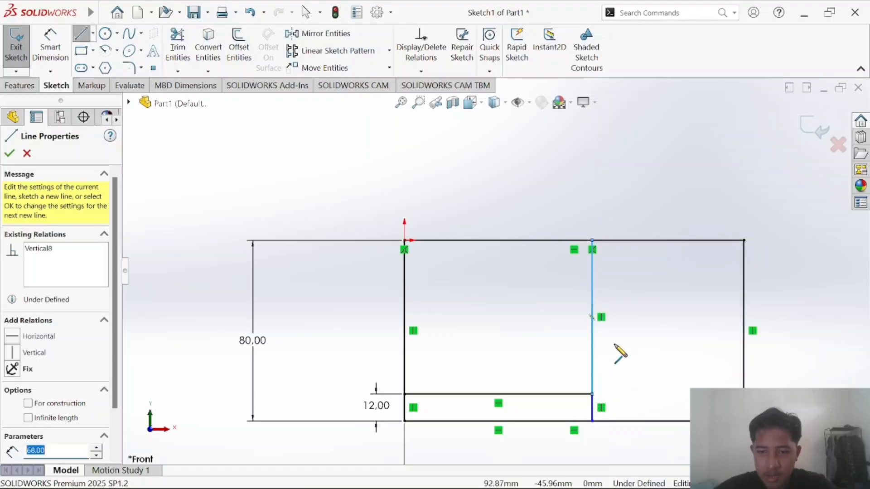
# Consult drawing d) and draw a second vertical line 68 mm down from the top edge, continuing horizontally about 57 mm to the outline's right edge.
pyautogui.hotkey('alt', 'Tab')
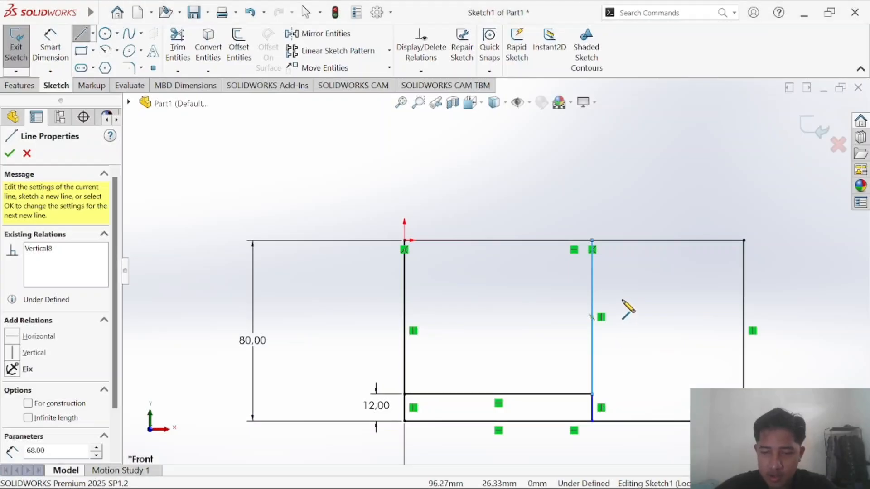
pyautogui.hotkey('alt', 'Tab')
pyautogui.hotkey('alt', 'Tab')
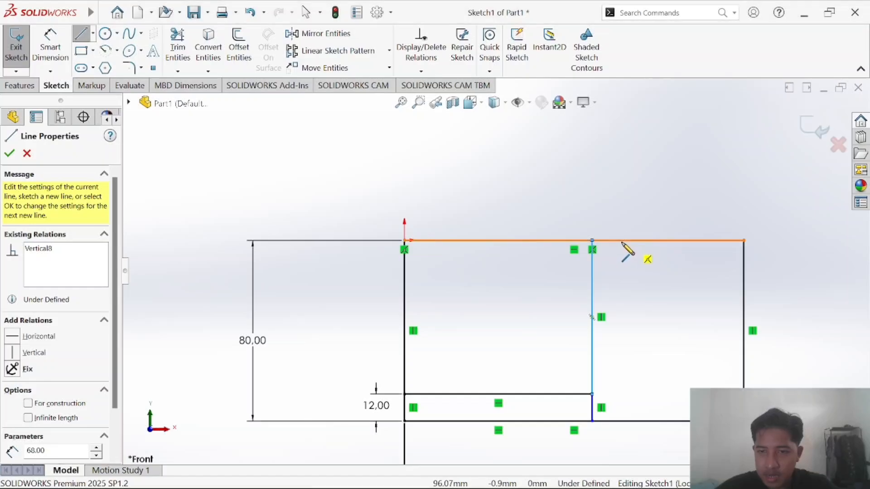
pyautogui.click(615, 241)
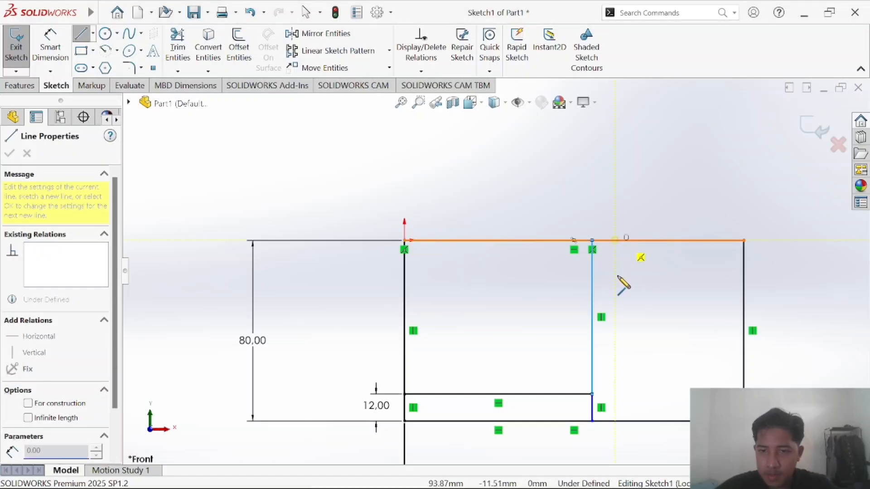
pyautogui.hotkey('alt', 'Tab')
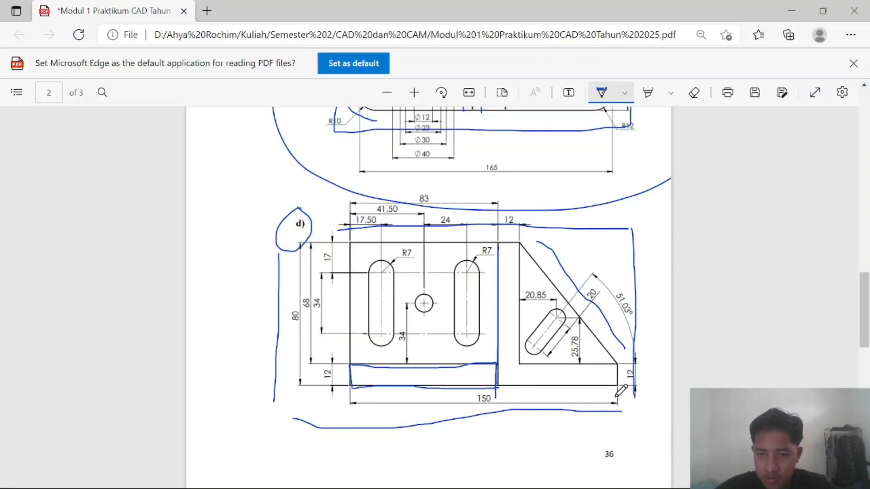
pyautogui.hotkey('alt', 'Tab')
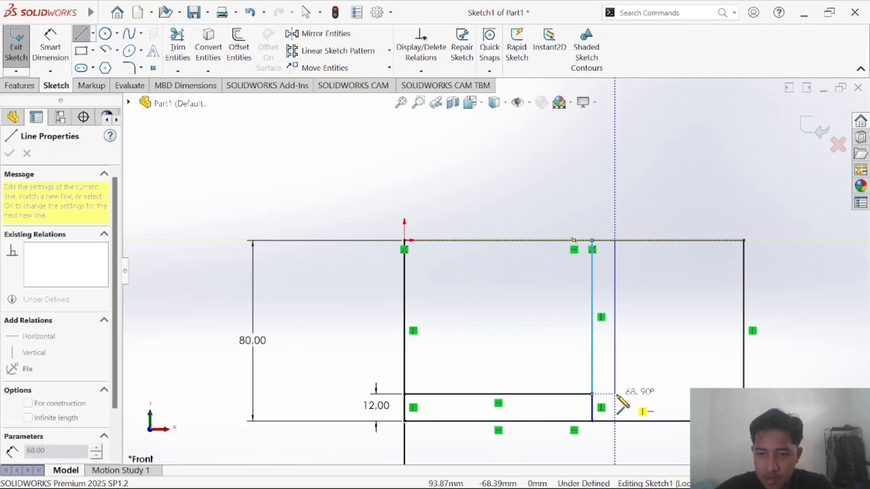
pyautogui.click(615, 394)
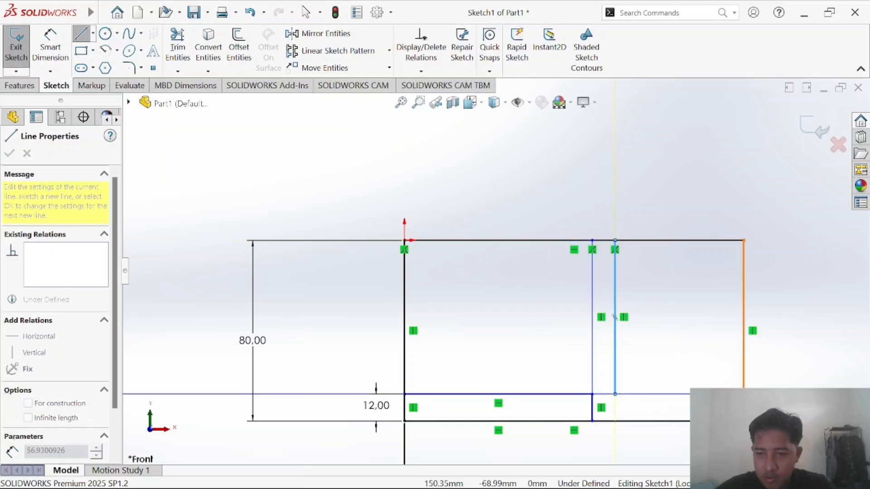
pyautogui.click(743, 331)
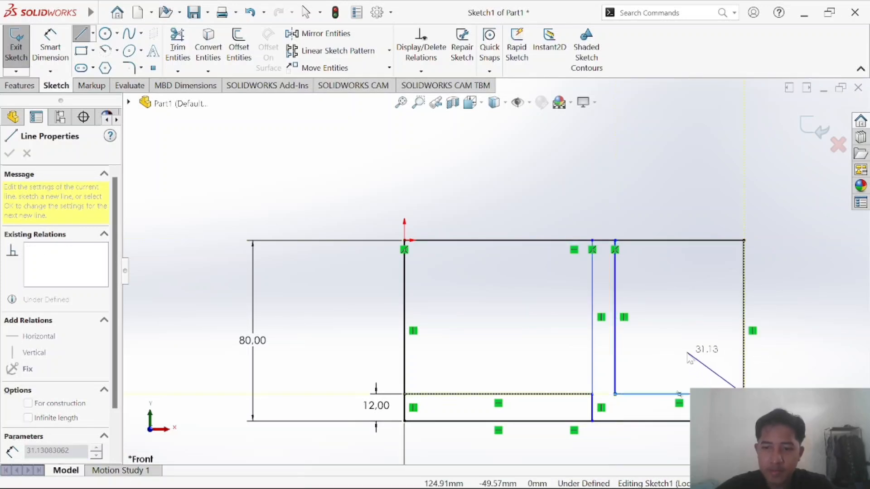
pyautogui.press('Escape')
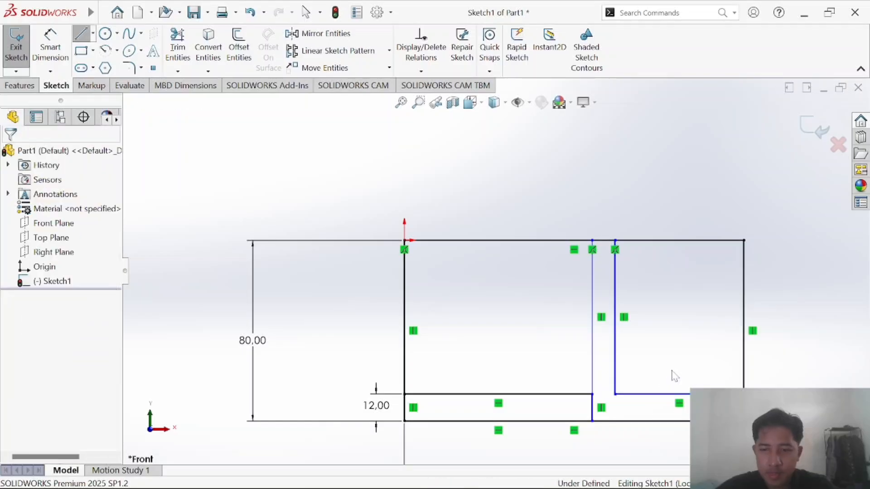
# Dimension the first vertical line at 83 mm from the outline's upper-left corner and check the adjacent spacing in the PDF drawing.
pyautogui.click(50, 48)
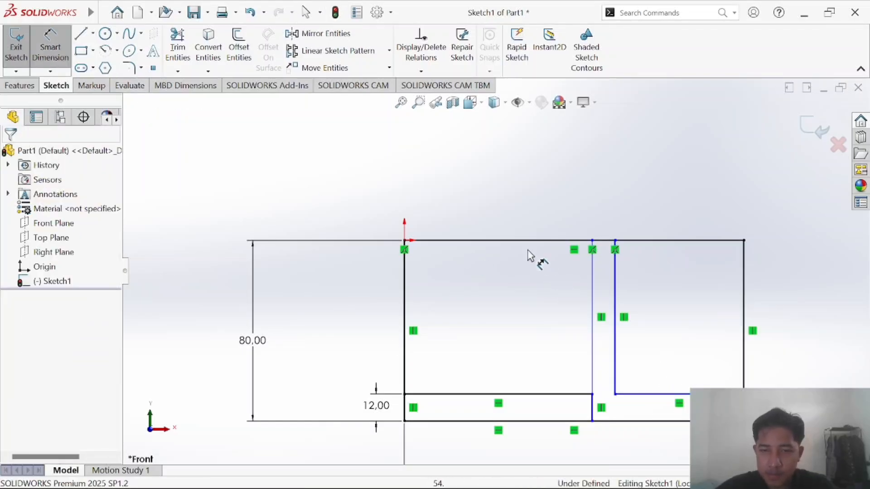
pyautogui.click(593, 240)
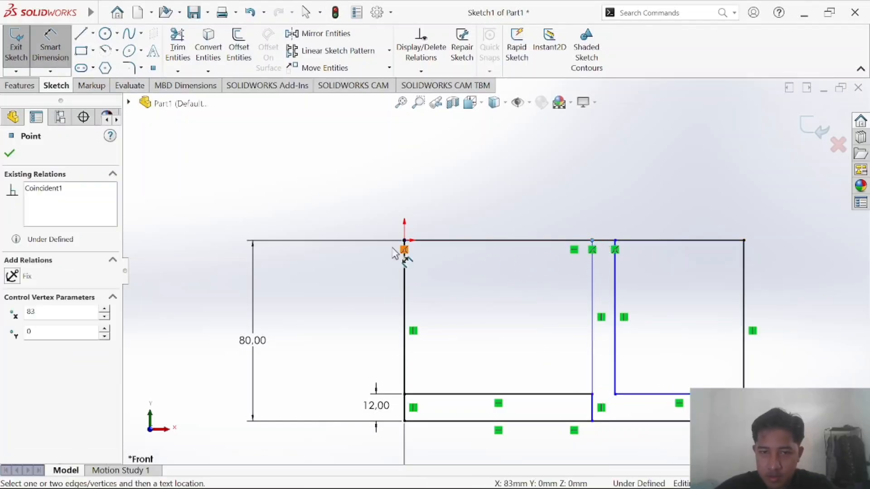
pyautogui.click(405, 243)
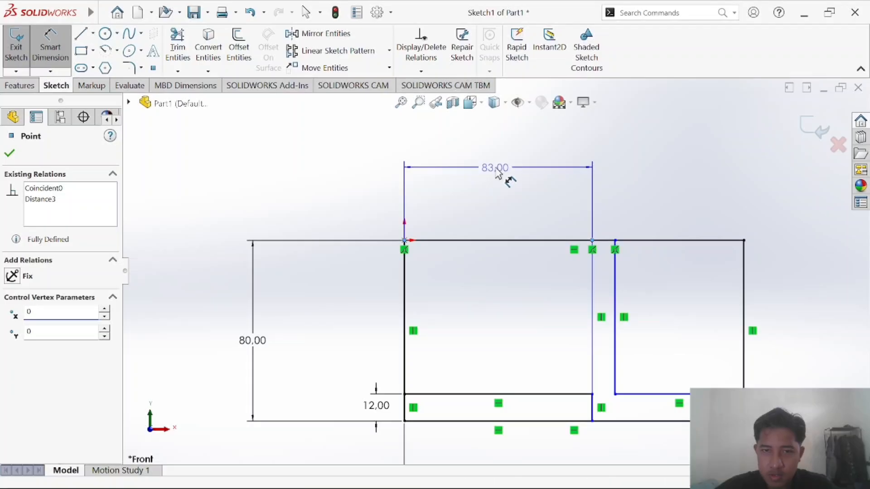
pyautogui.click(499, 175)
pyautogui.click(497, 168)
pyautogui.press('Return')
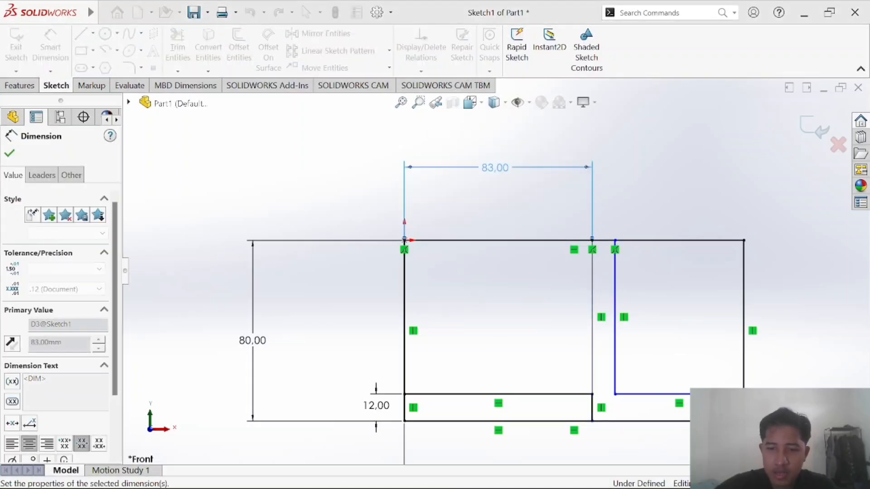
pyautogui.hotkey('alt', 'Tab')
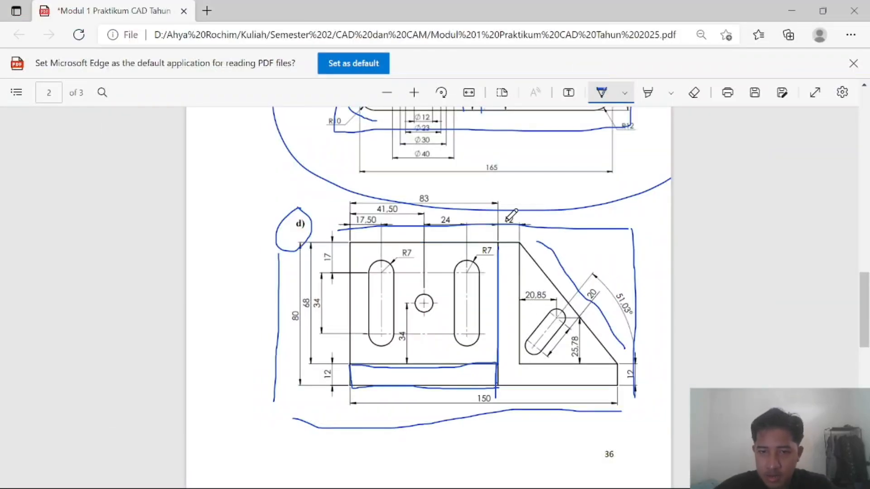
pyautogui.hotkey('alt', 'Tab')
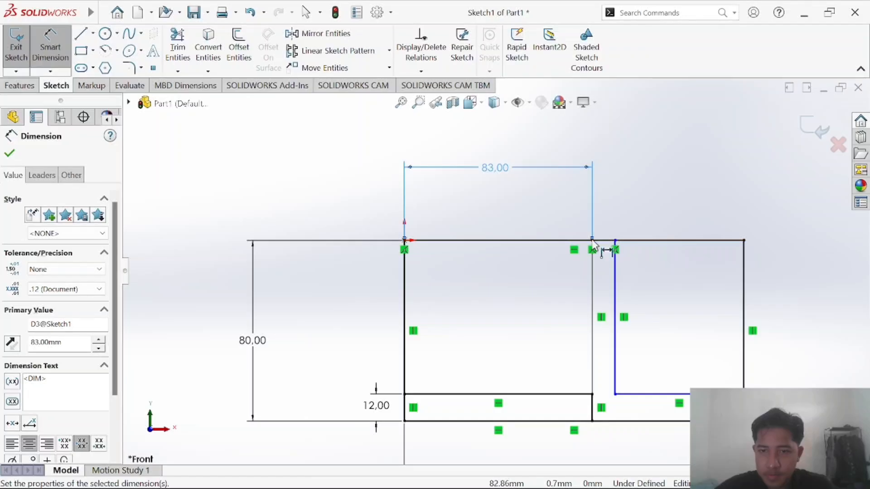
pyautogui.moveTo(592, 240); pyautogui.dragTo(614, 240)
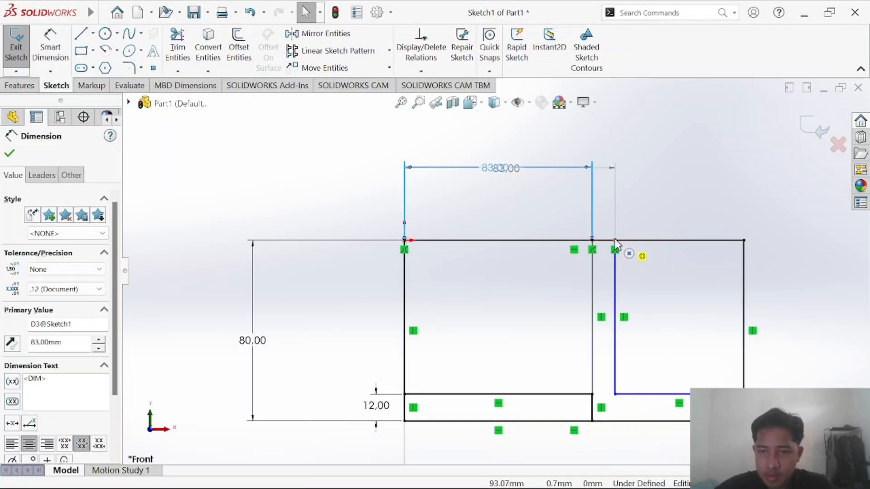
pyautogui.click(616, 241)
pyautogui.moveTo(623, 218); pyautogui.dragTo(622, 218)
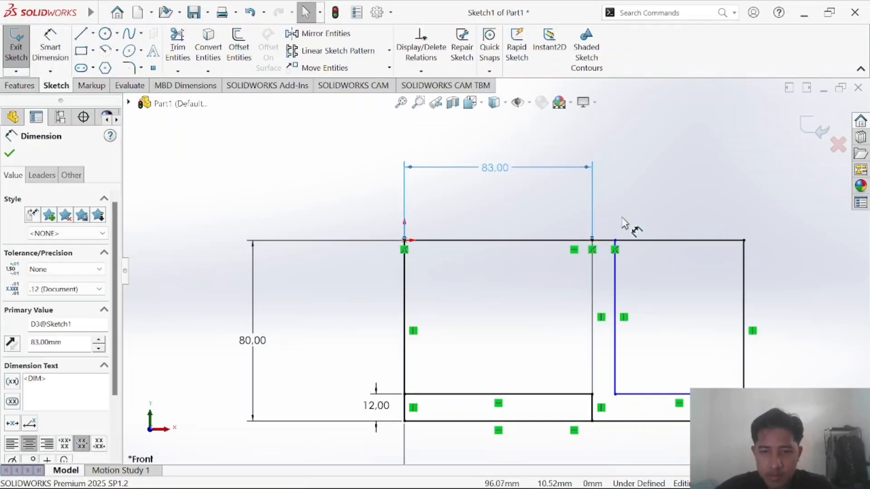
pyautogui.click(51, 46)
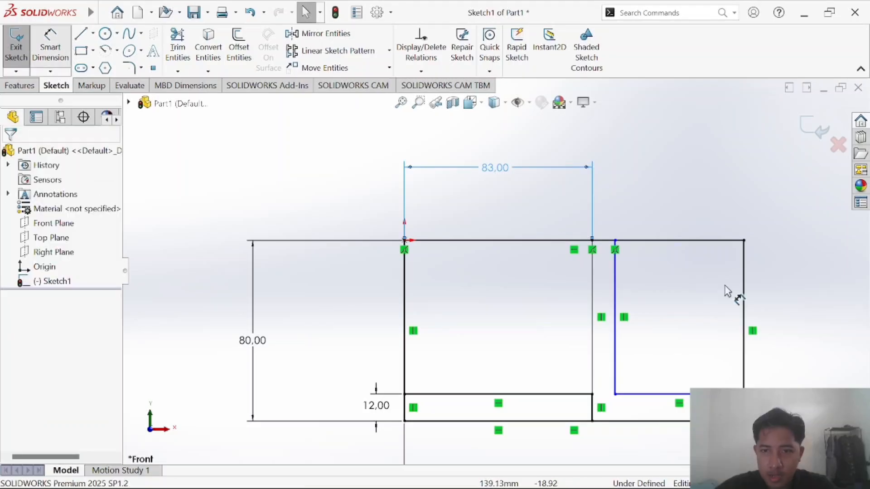
pyautogui.scroll(-3, 635, 240)
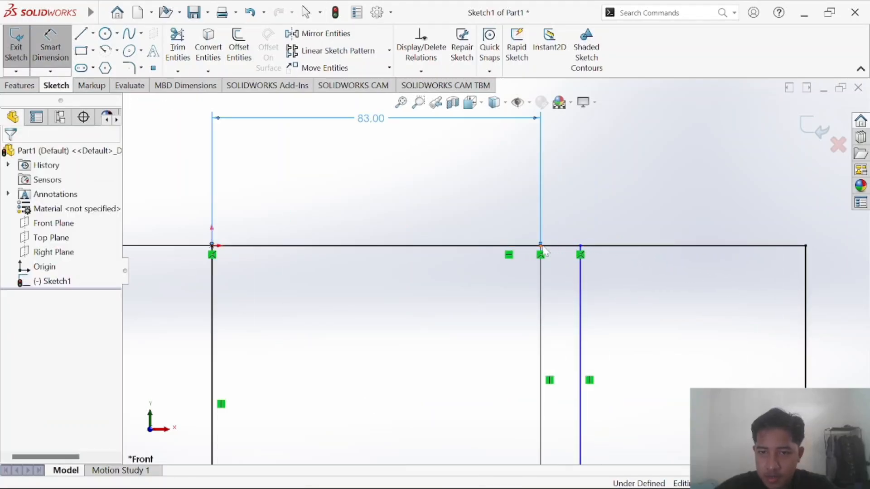
pyautogui.press('Escape')
pyautogui.click(580, 246)
pyautogui.moveTo(580, 246); pyautogui.dragTo(698, 294)
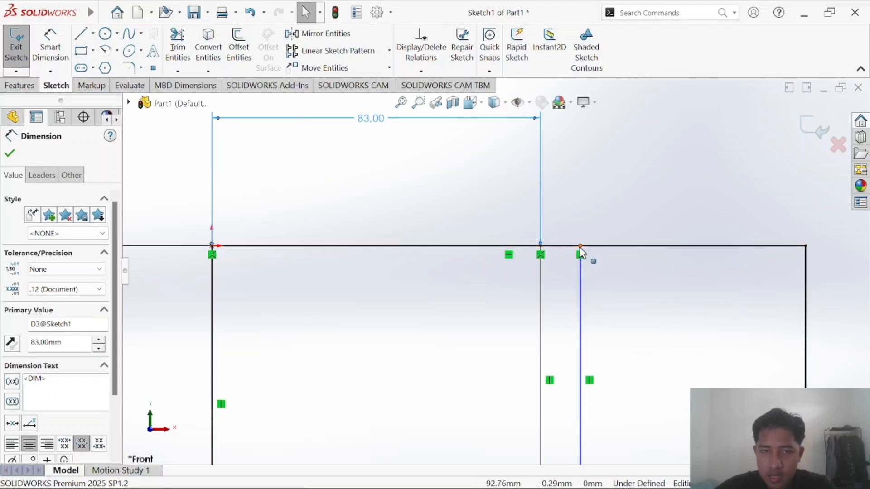
pyautogui.press('Escape')
# Dimension the spacing between the upper ends of the two vertical lines at 12 mm.
pyautogui.click(50, 46)
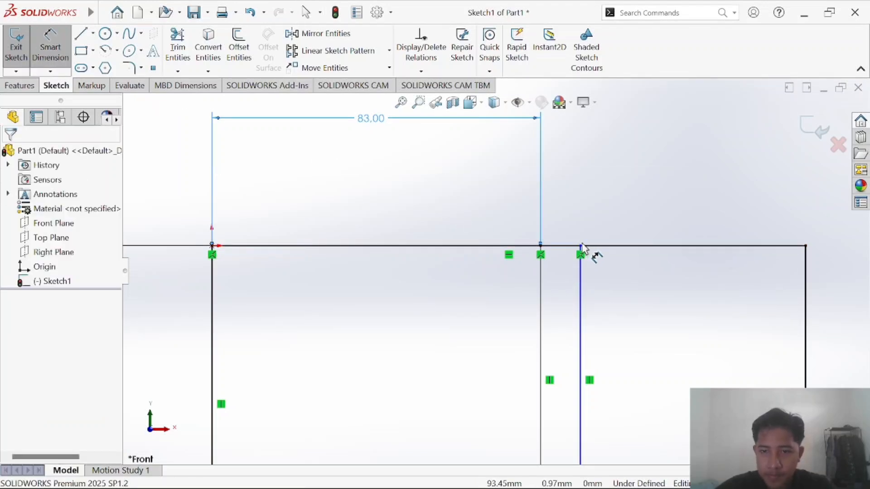
pyautogui.click(579, 246)
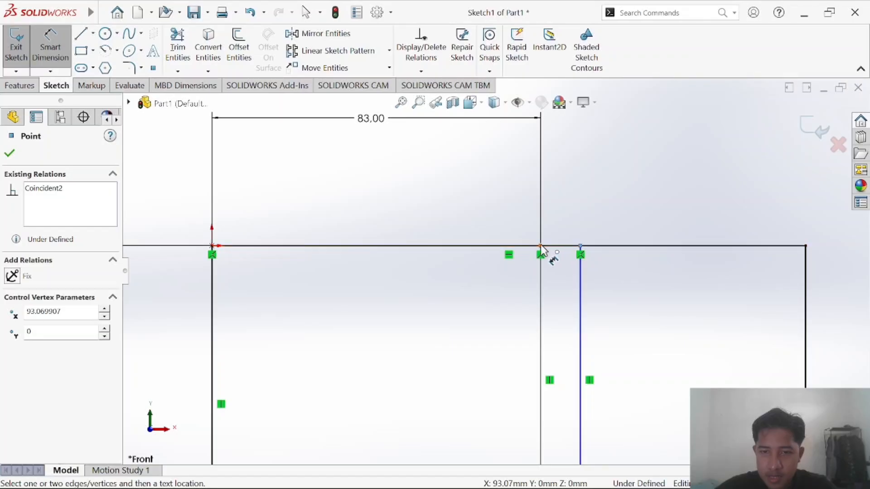
pyautogui.click(567, 193)
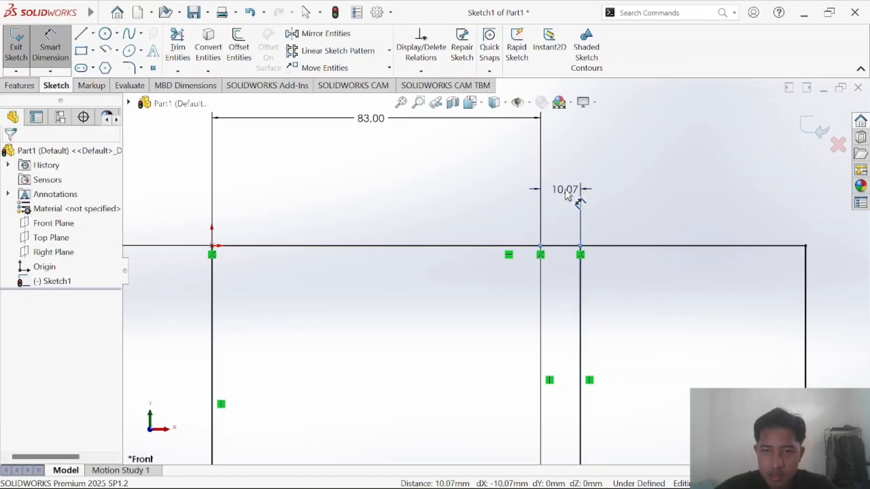
pyautogui.write('12')
pyautogui.press('Return')
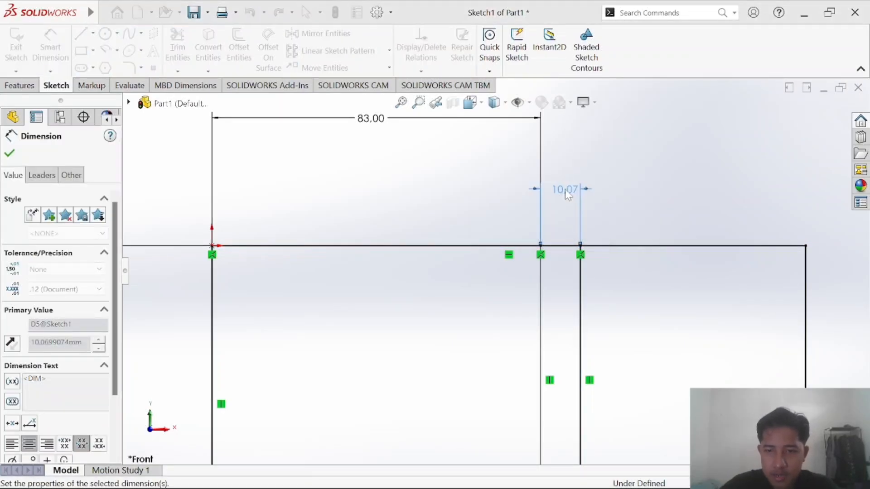
# Compare the sketch with drawing d) in the PDF to find the dimension still needed beside the inner horizontal line.
pyautogui.hotkey('alt', 'Tab')
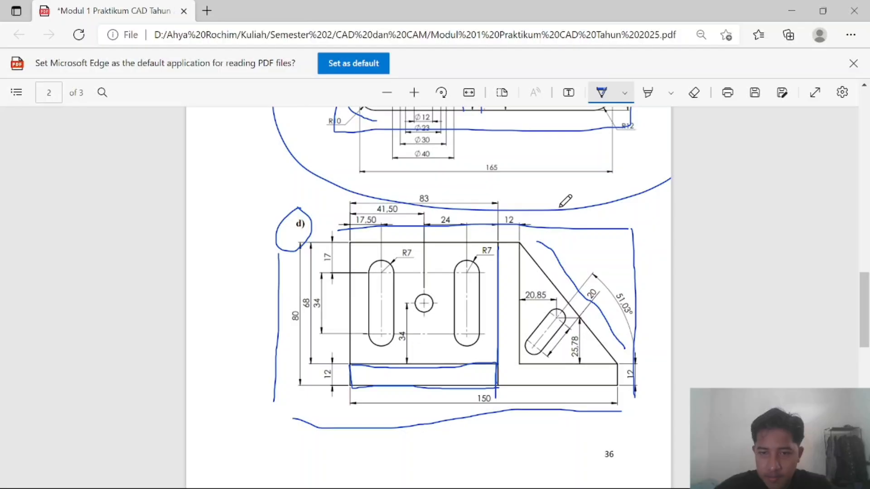
pyautogui.hotkey('alt', 'Tab')
pyautogui.scroll(5, 562, 276)
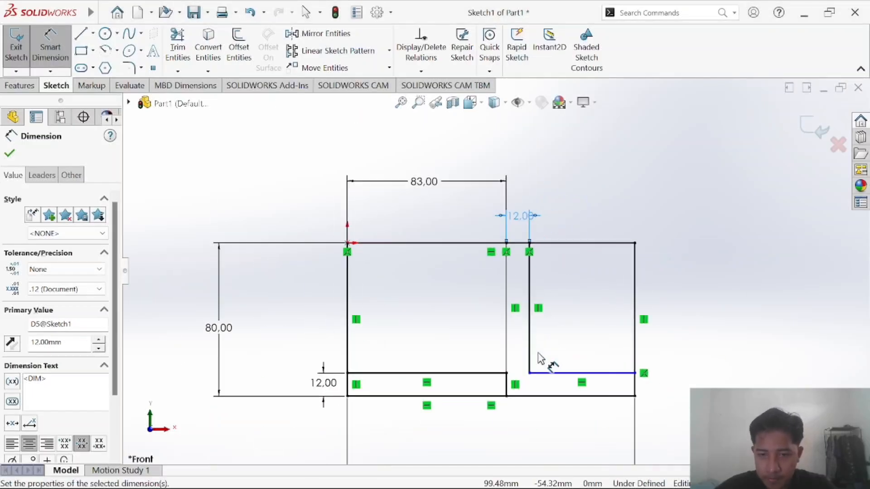
pyautogui.hotkey('alt', 'Tab')
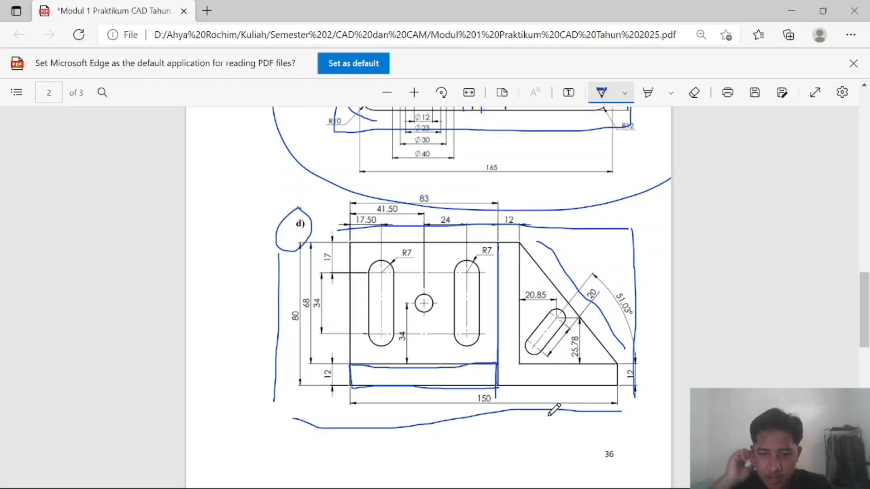
pyautogui.hotkey('alt', 'Tab')
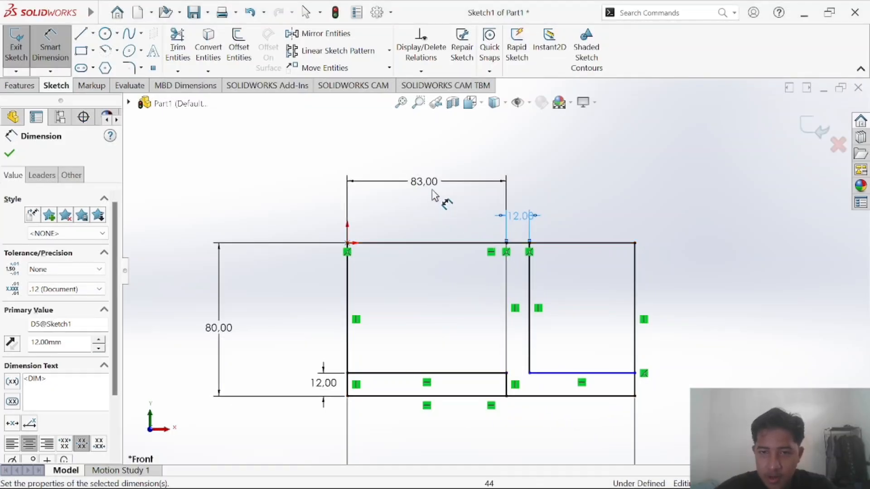
pyautogui.hotkey('alt', 'Tab')
pyautogui.hotkey('alt', 'Tab')
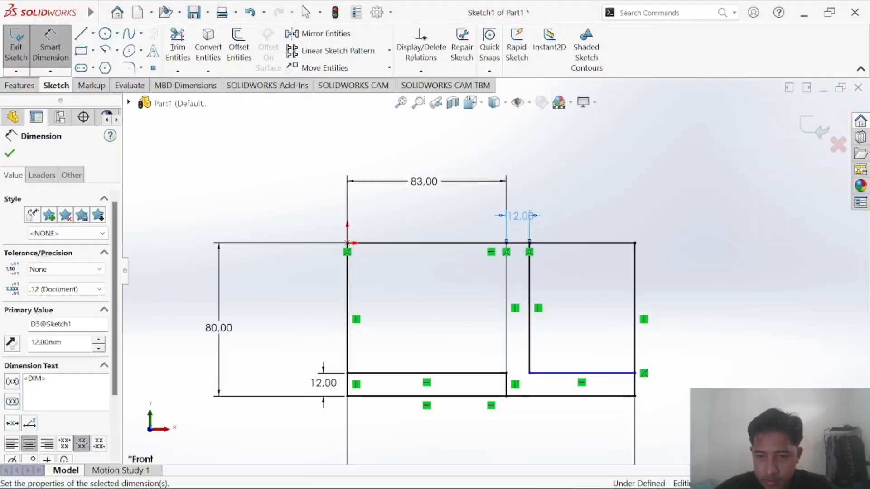
pyautogui.hotkey('alt', 'Tab')
pyautogui.hotkey('alt', 'Tab')
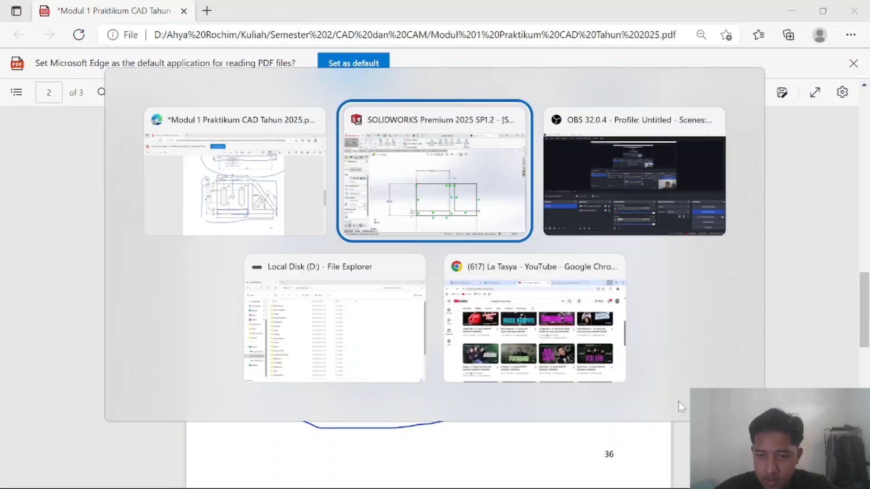
# Dimension the vertical distance between the inner horizontal line's right end and the outline's lower-right corner at 12 mm.
pyautogui.click(635, 375)
pyautogui.click(635, 397)
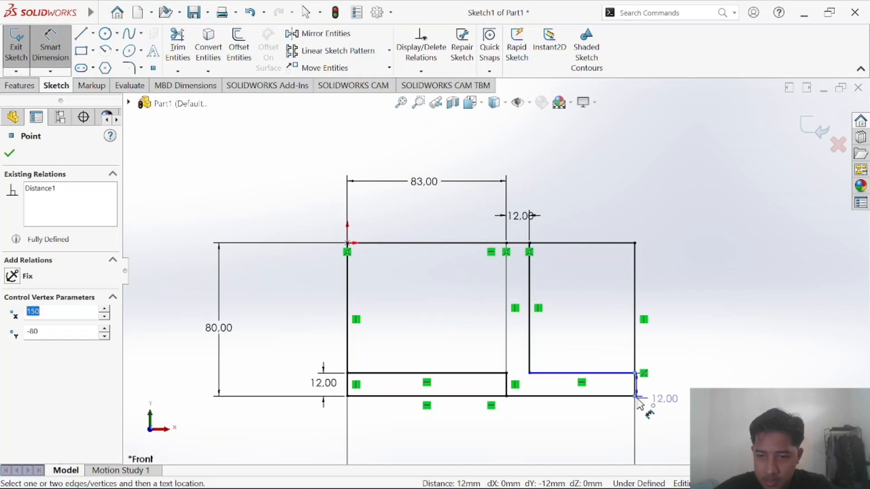
pyautogui.click(675, 389)
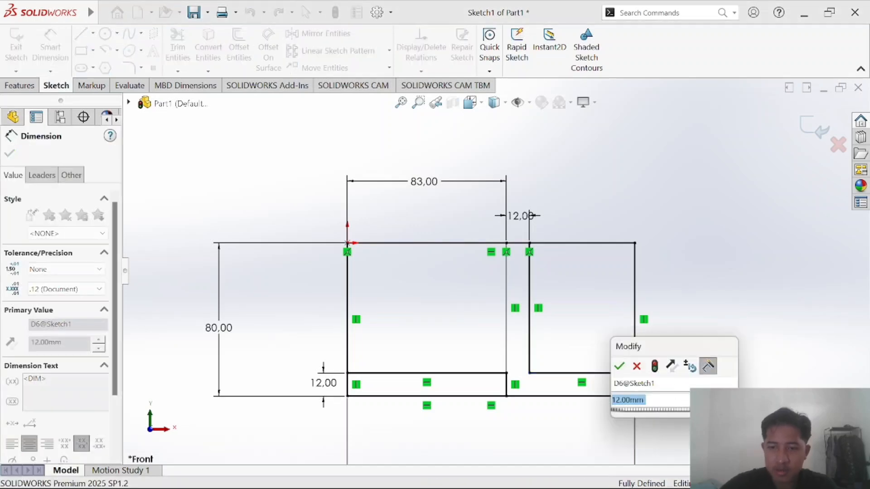
pyautogui.press('Return')
# Check drawing d) and draw a diagonal line about 87 mm long from the second vertical line's upper end to the inner horizontal line's right end.
pyautogui.hotkey('alt', 'Tab')
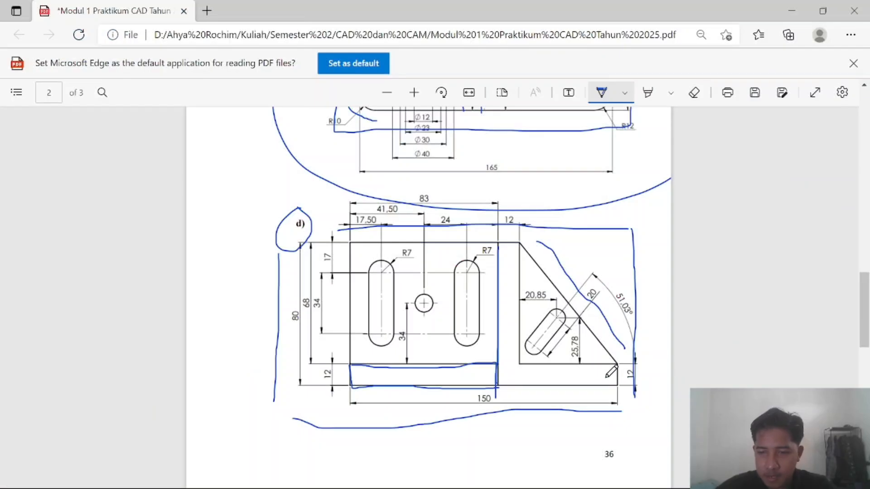
pyautogui.hotkey('alt', 'Tab')
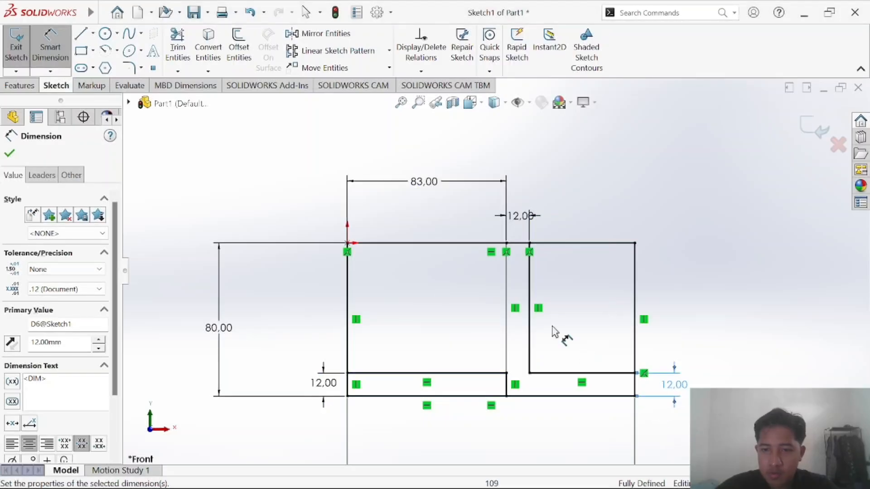
pyautogui.click(81, 36)
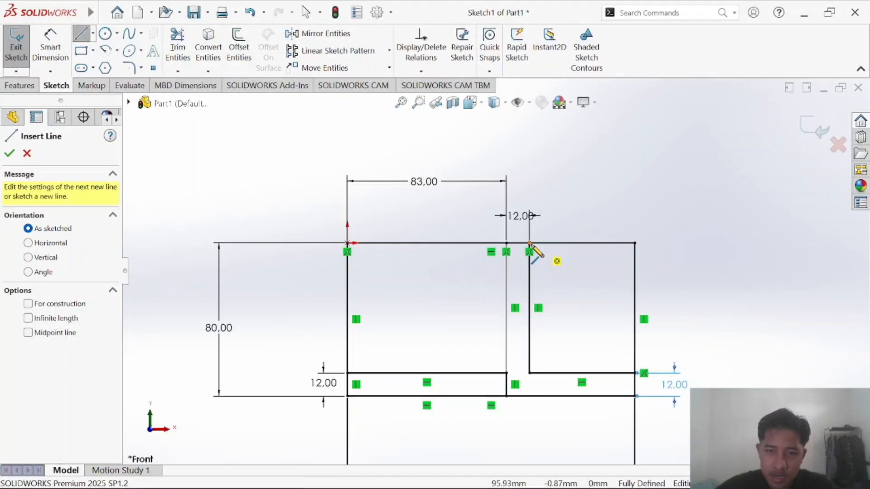
pyautogui.click(530, 244)
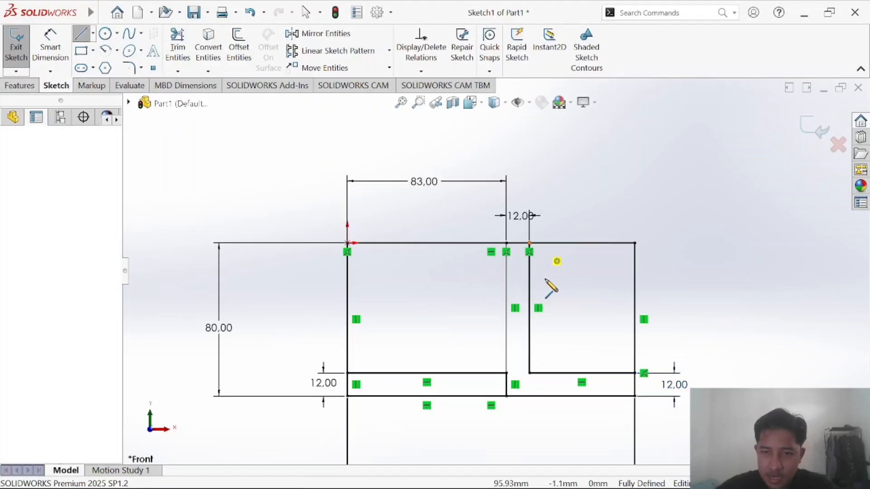
pyautogui.doubleClick(635, 373)
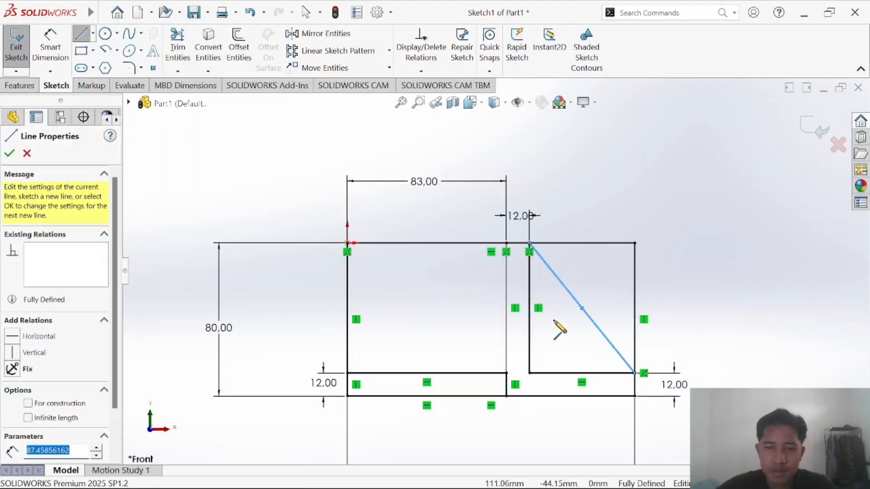
# Check drawing d) and trim away the outline's top and right edge portions that lie outside the diagonal line.
pyautogui.hotkey('alt', 'Tab')
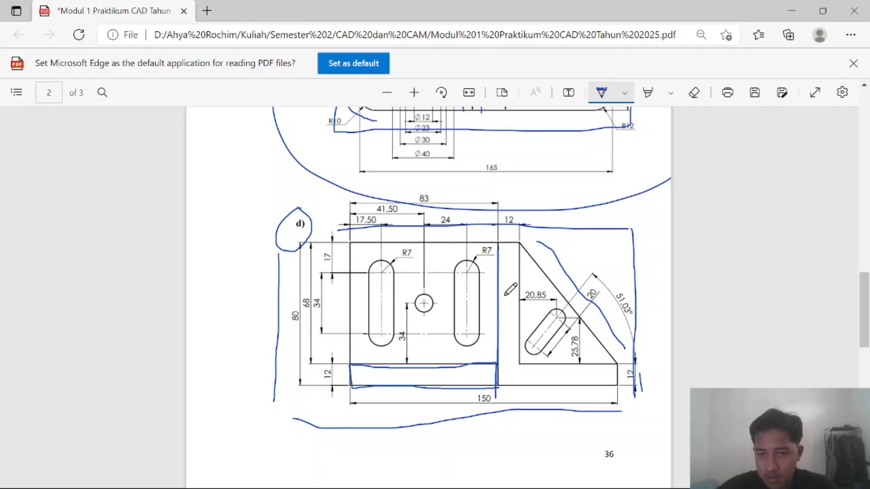
pyautogui.hotkey('alt', 'Tab')
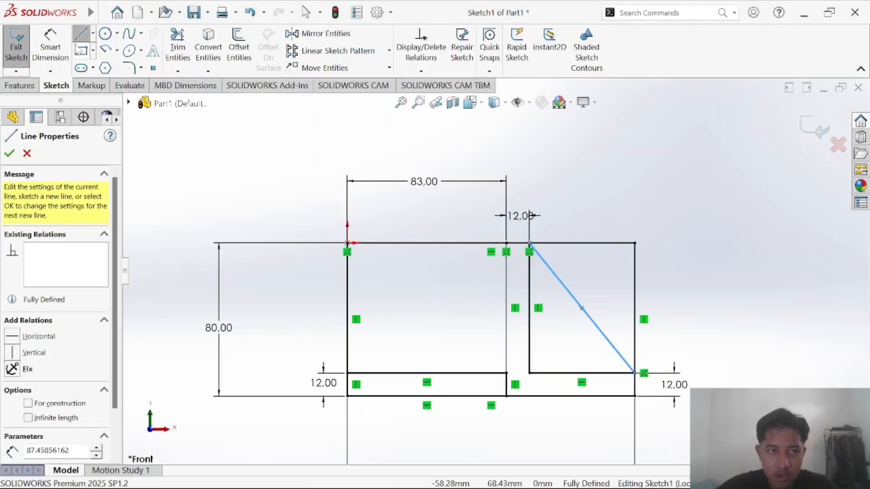
pyautogui.click(178, 47)
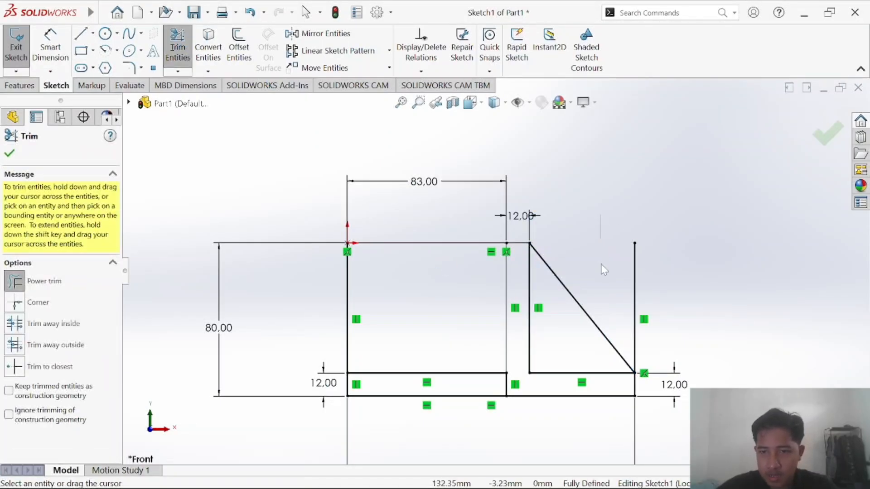
pyautogui.moveTo(656, 273); pyautogui.dragTo(616, 271)
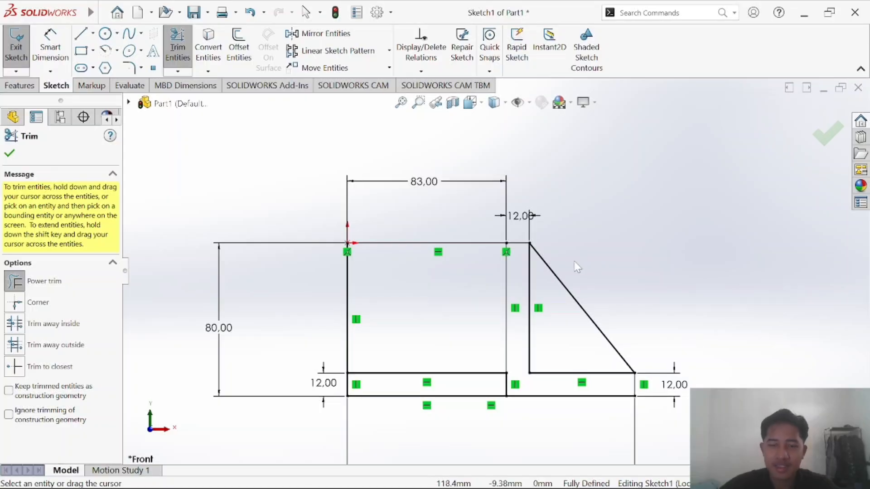
# Consult drawing d) and sketch a circle of about 5 mm radius near the middle of the large left rectangle.
pyautogui.hotkey('alt', 'Tab')
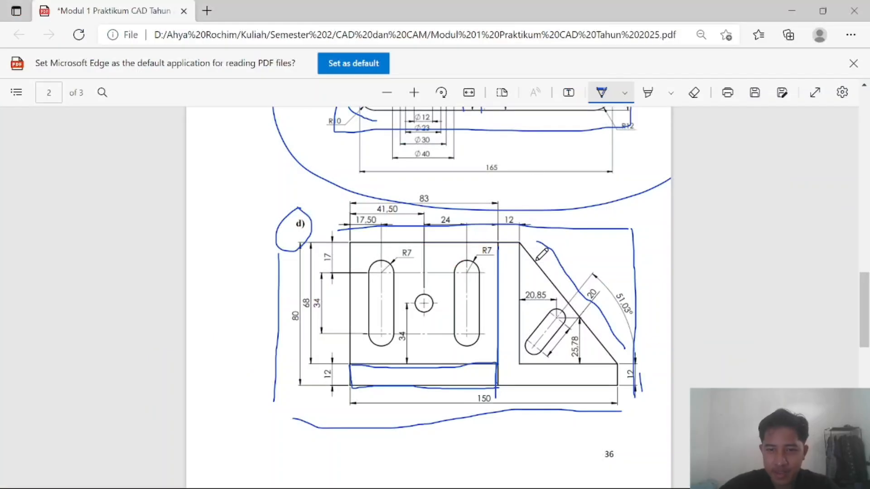
pyautogui.hotkey('alt', 'Tab')
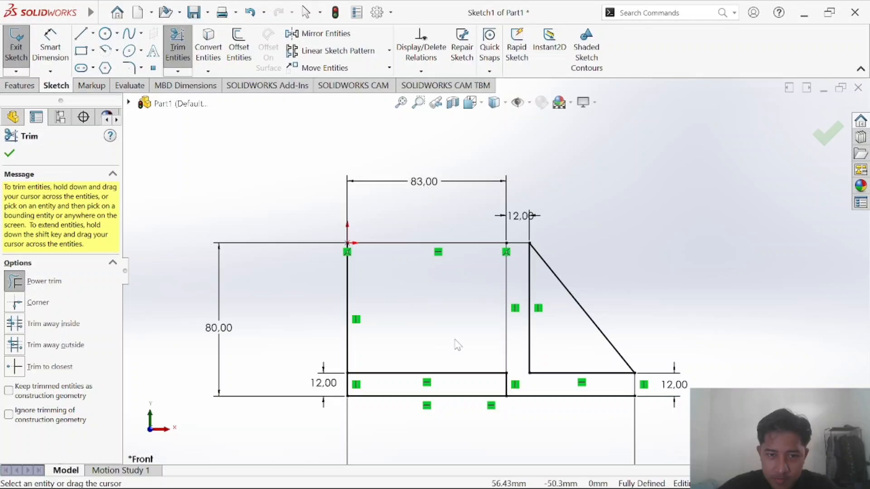
pyautogui.hotkey('alt', 'Tab')
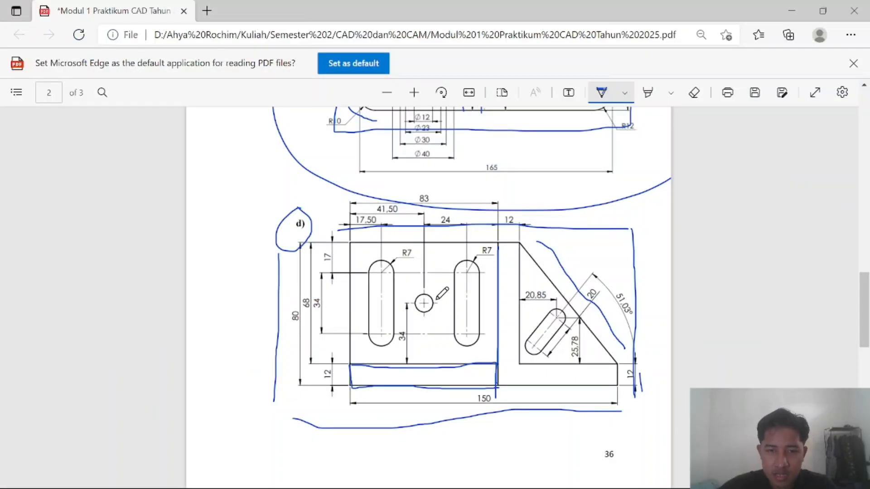
pyautogui.hotkey('alt', 'Tab')
pyautogui.click(105, 34)
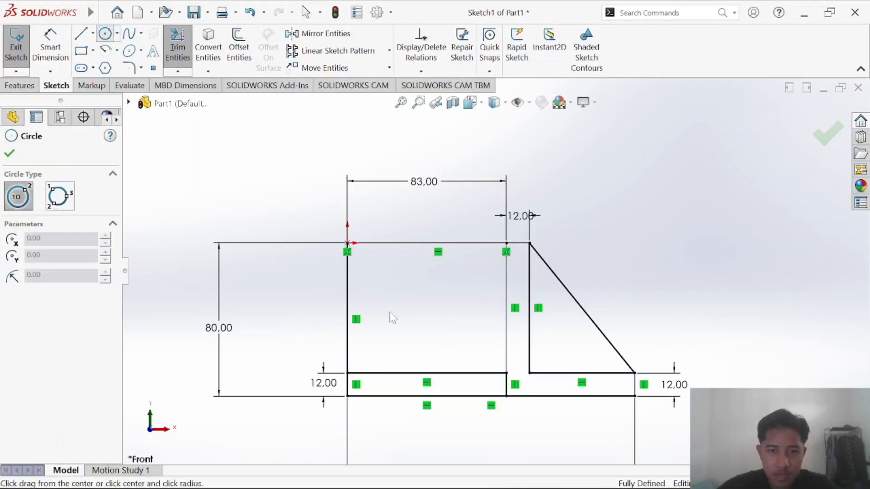
pyautogui.click(429, 309)
pyautogui.click(435, 318)
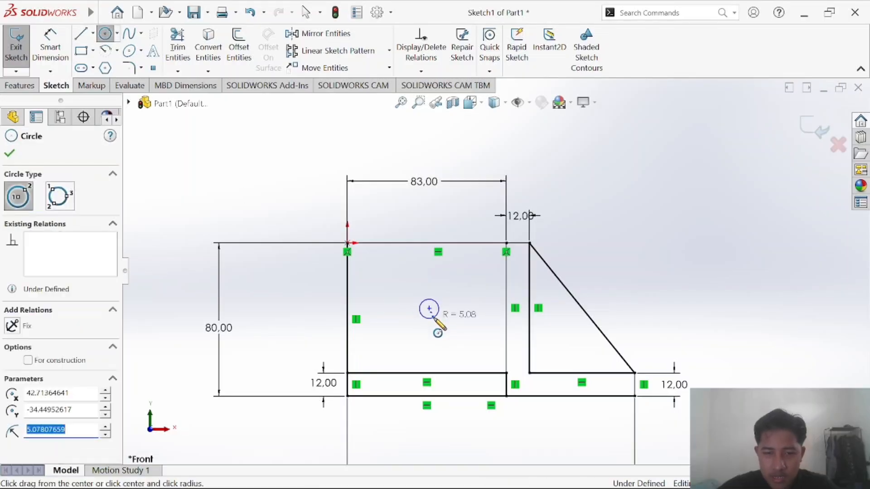
# Check the hole in drawing d) and dimension the sketched circle's diameter at 10 mm.
pyautogui.click(56, 45)
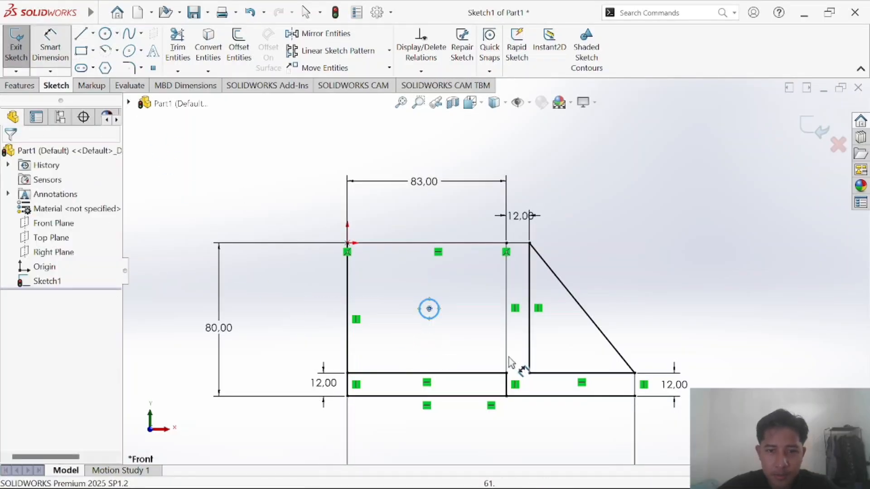
pyautogui.hotkey('alt', 'Tab')
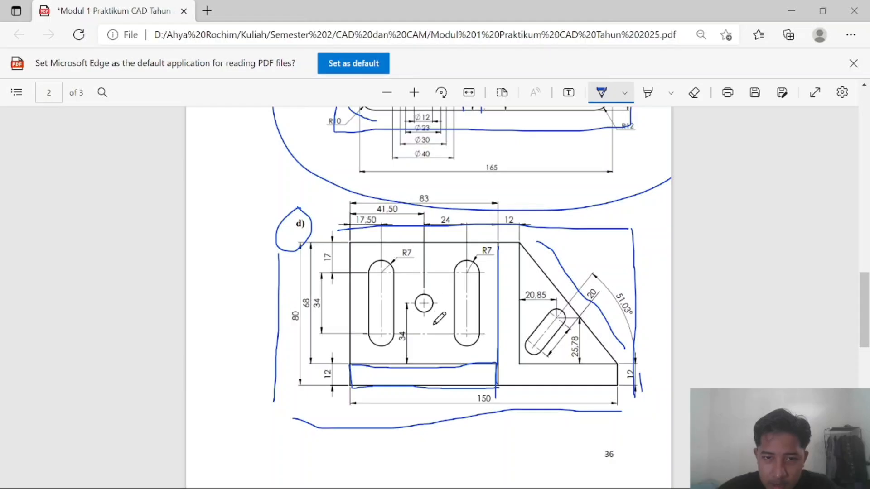
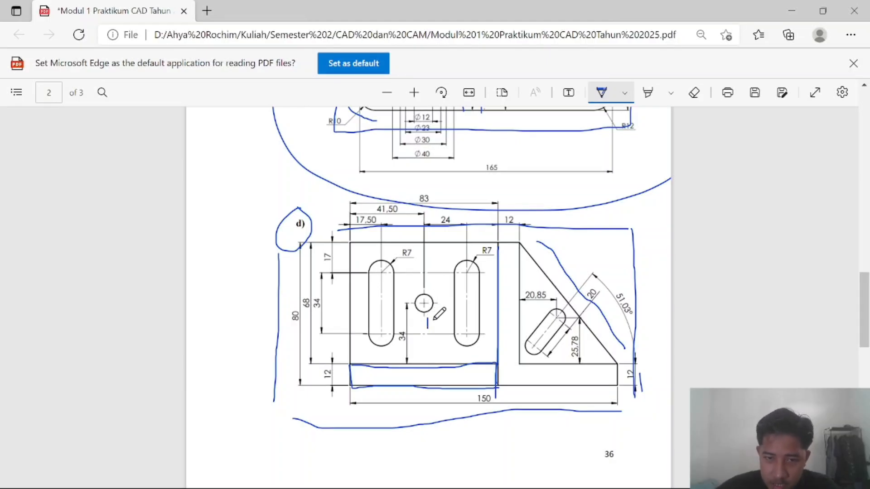
pyautogui.hotkey('alt', 'Tab')
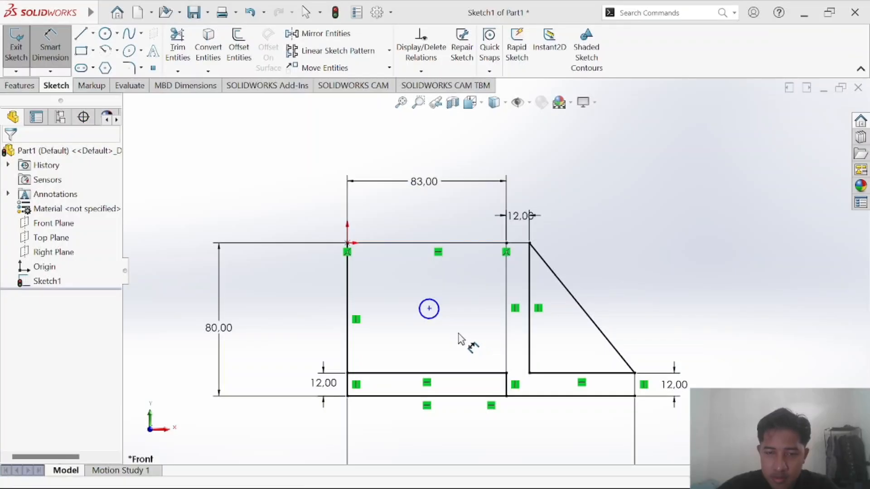
pyautogui.click(438, 308)
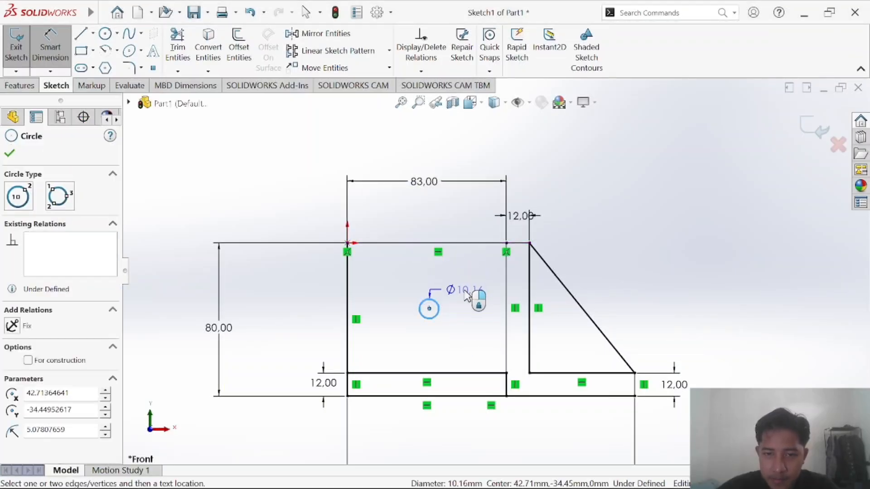
pyautogui.click(456, 361)
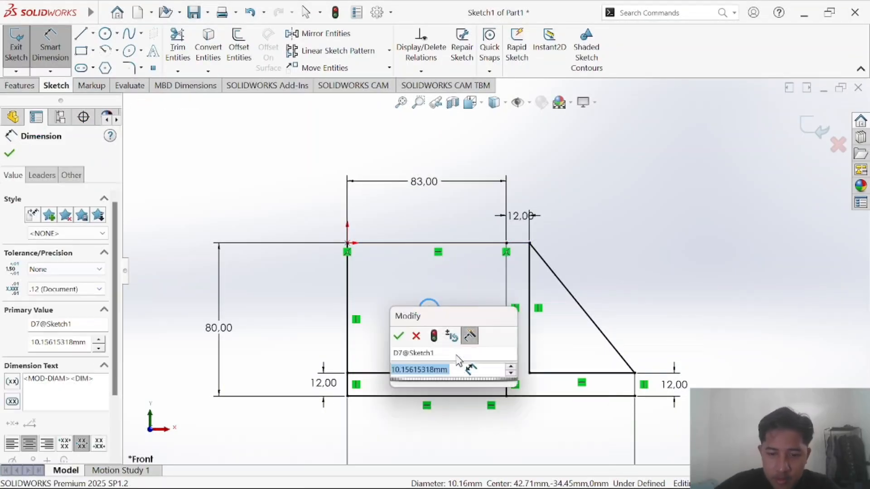
pyautogui.write('10')
pyautogui.press('Return')
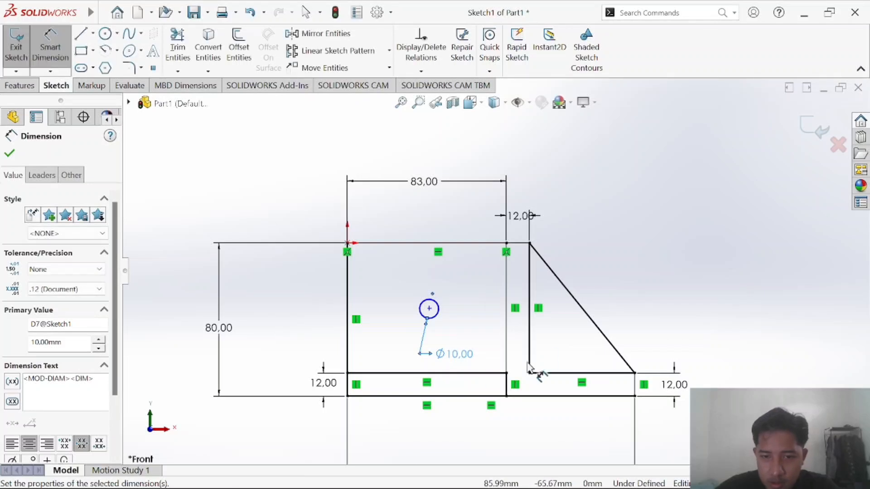
# Reposition the circle's diameter dimension text to the lower right of the circle.
pyautogui.click(50, 50)
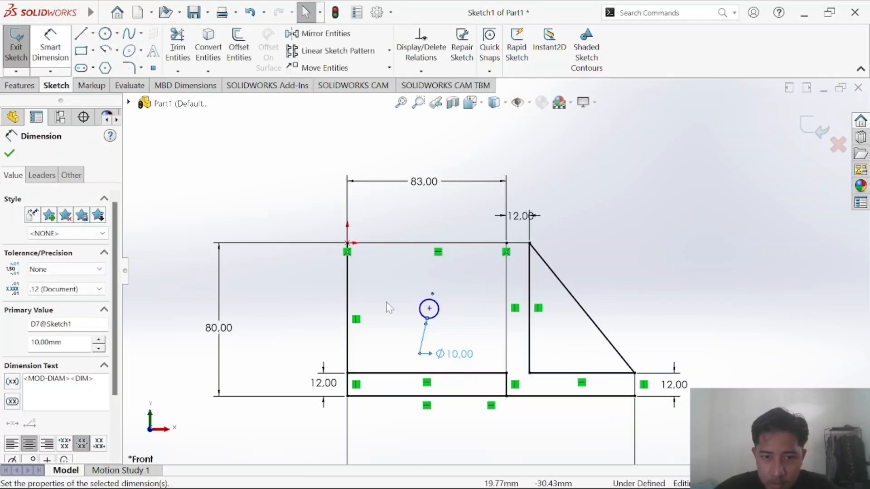
pyautogui.press('Escape')
pyautogui.moveTo(442, 356); pyautogui.dragTo(473, 351)
pyautogui.press('Escape')
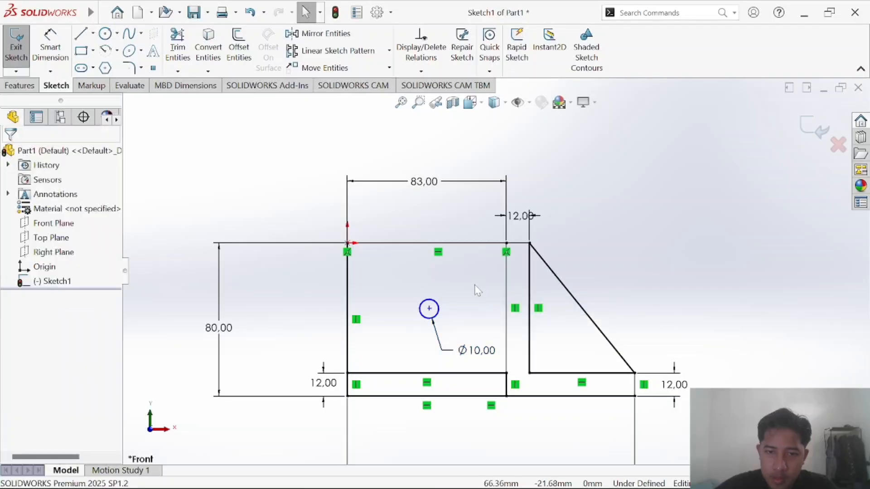
# Check drawing d) and dimension the circle centre's horizontal distance from the outline's left edge at 41.5 mm.
pyautogui.hotkey('alt', 'Tab')
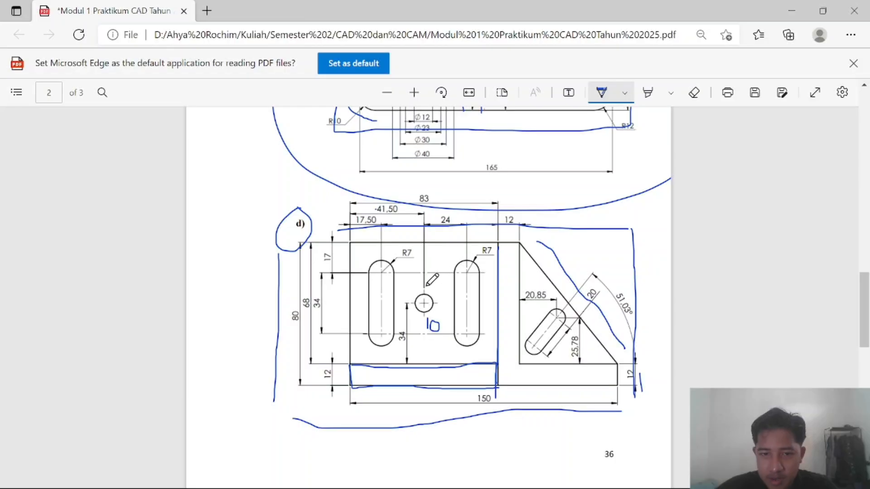
pyautogui.hotkey('alt', 'Tab')
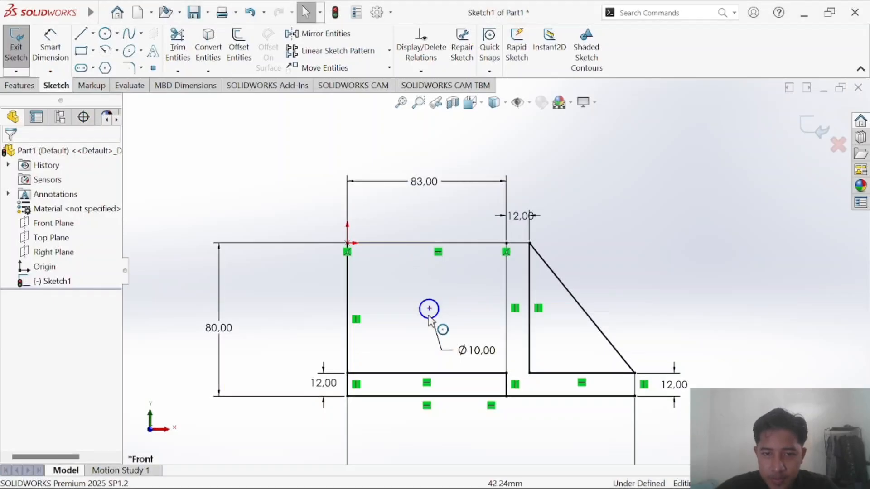
pyautogui.click(67, 60)
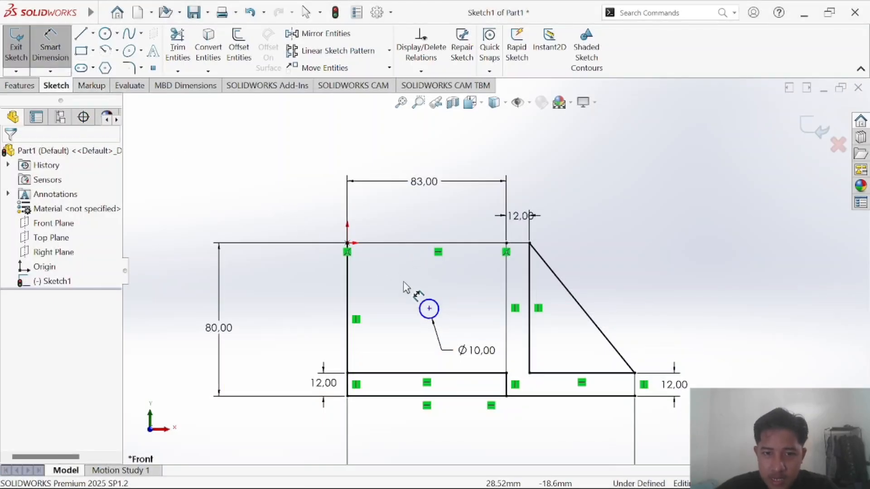
pyautogui.click(438, 306)
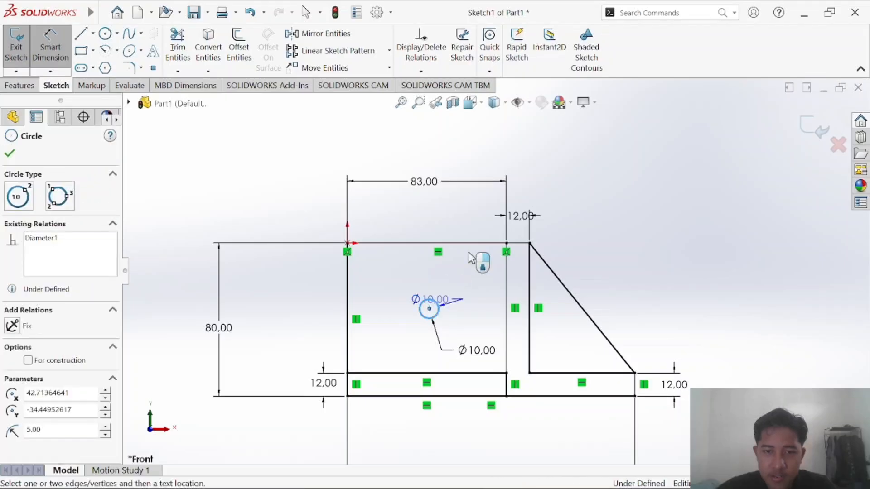
pyautogui.click(348, 268)
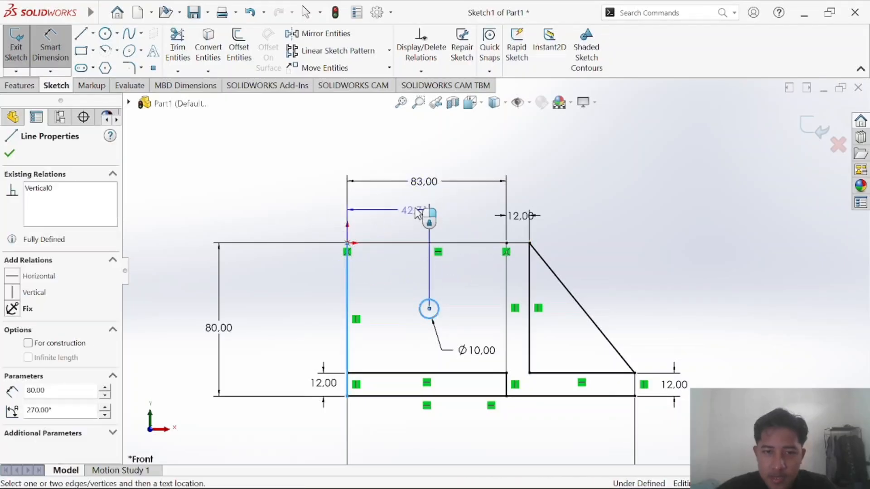
pyautogui.click(399, 208)
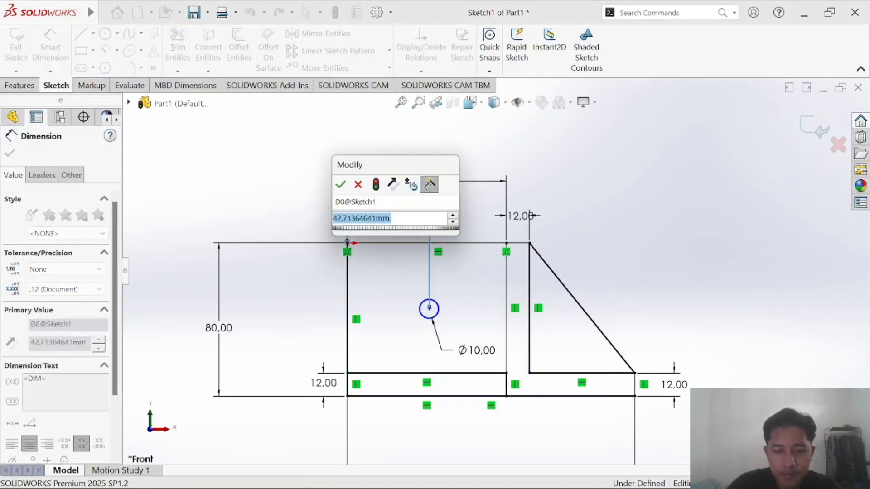
pyautogui.write('41.5')
pyautogui.press('Return')
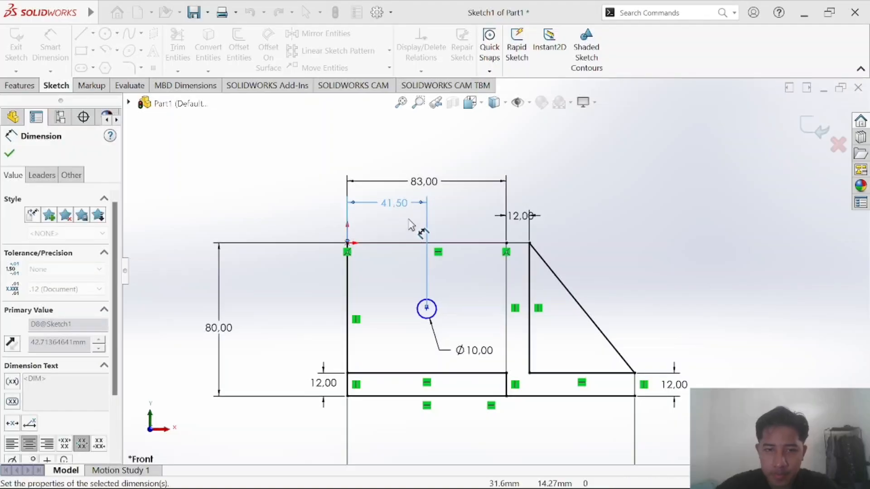
pyautogui.press('Escape')
# Check drawing d), dimension the circle centre's height above the bottom strip's upper line at 34 mm, and move that dimension closer to the circle.
pyautogui.hotkey('alt', 'Tab')
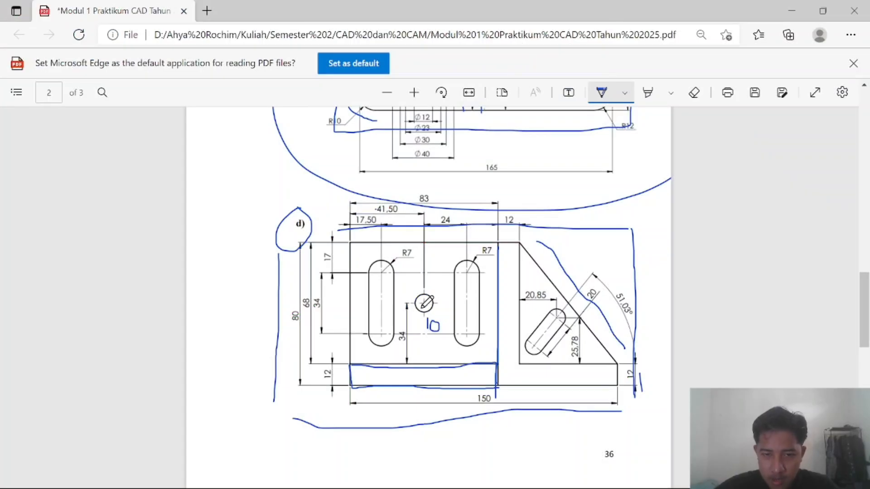
pyautogui.hotkey('alt', 'Tab')
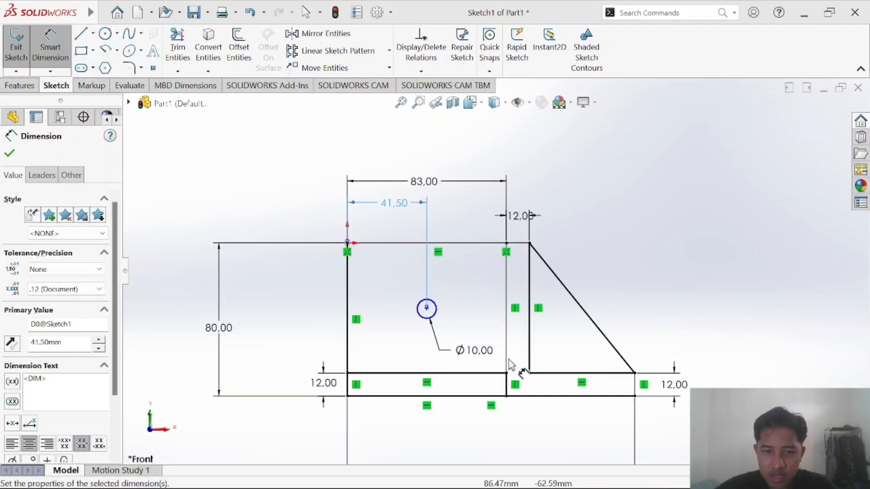
pyautogui.scroll(-3, 419, 303)
pyautogui.scroll(2, 452, 336)
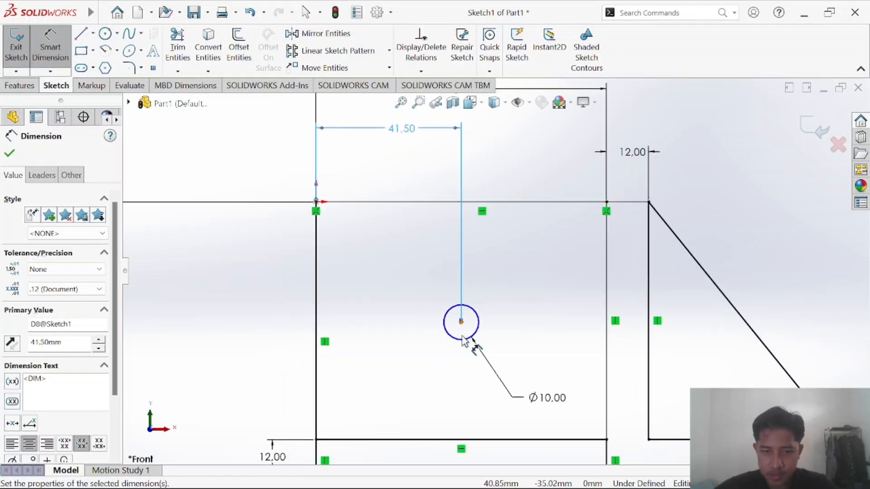
pyautogui.click(462, 339)
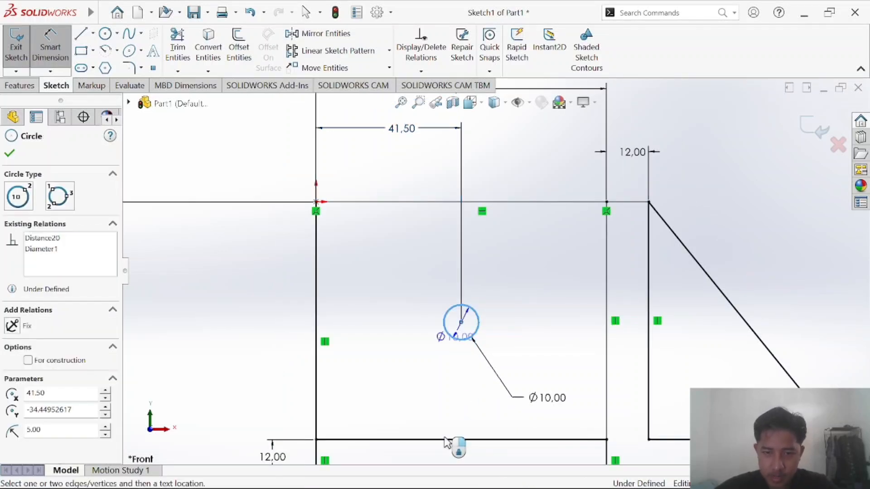
pyautogui.click(434, 439)
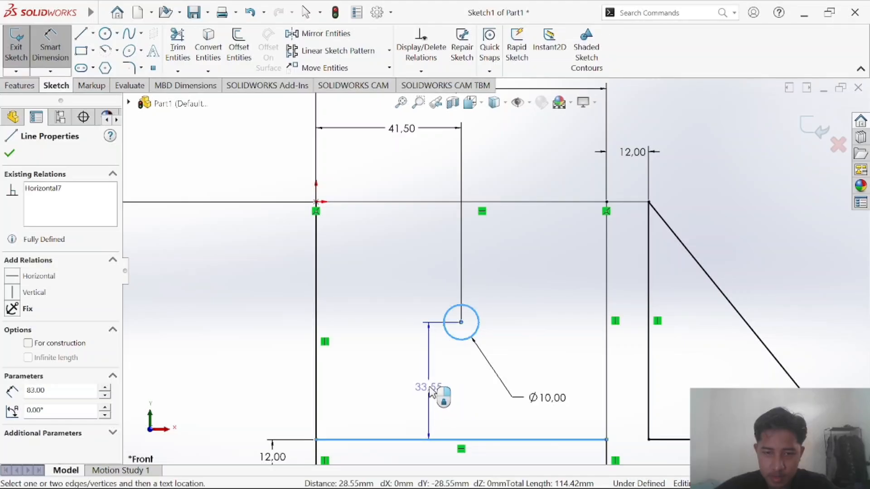
pyautogui.click(426, 392)
pyautogui.write('34')
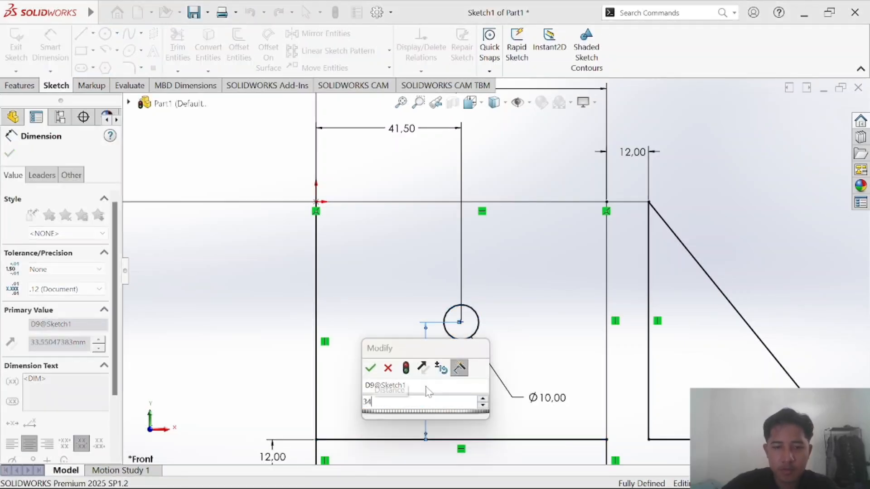
pyautogui.press('Return')
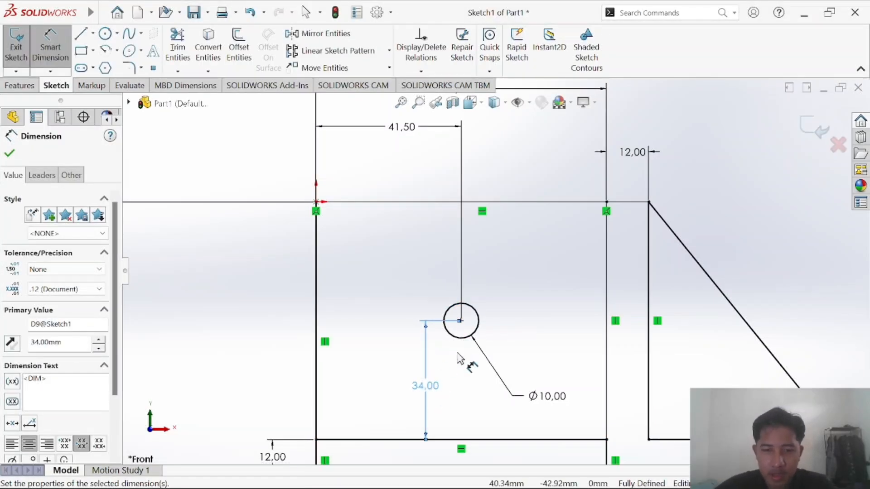
pyautogui.moveTo(431, 394); pyautogui.dragTo(442, 395)
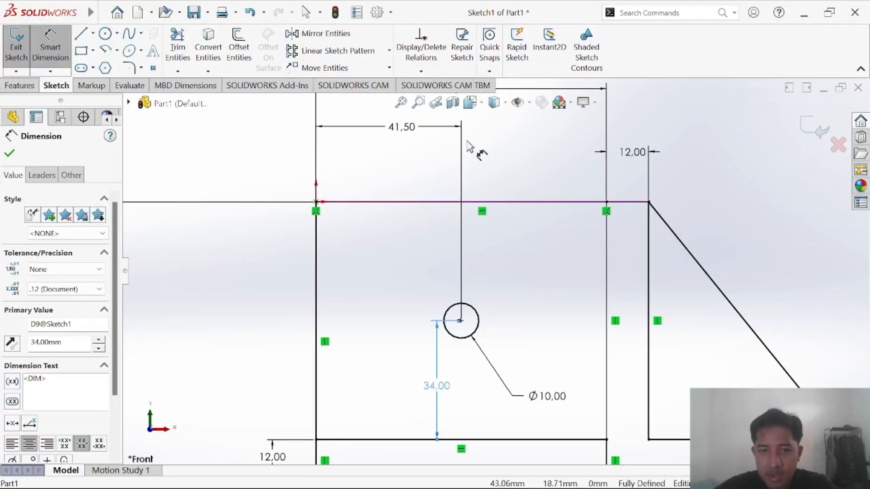
# Consult drawing d) and sketch a vertical straight slot left of the circle, about 35 mm between centres and about 9.4 mm wide.
pyautogui.hotkey('alt', 'Tab')
pyautogui.hotkey('alt', 'Tab')
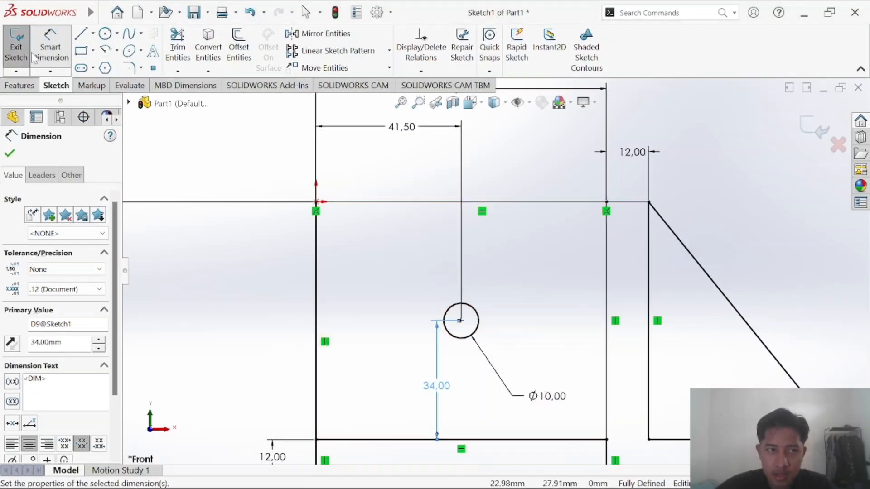
pyautogui.click(51, 49)
pyautogui.scroll(-1, 488, 301)
pyautogui.scroll(4, 536, 288)
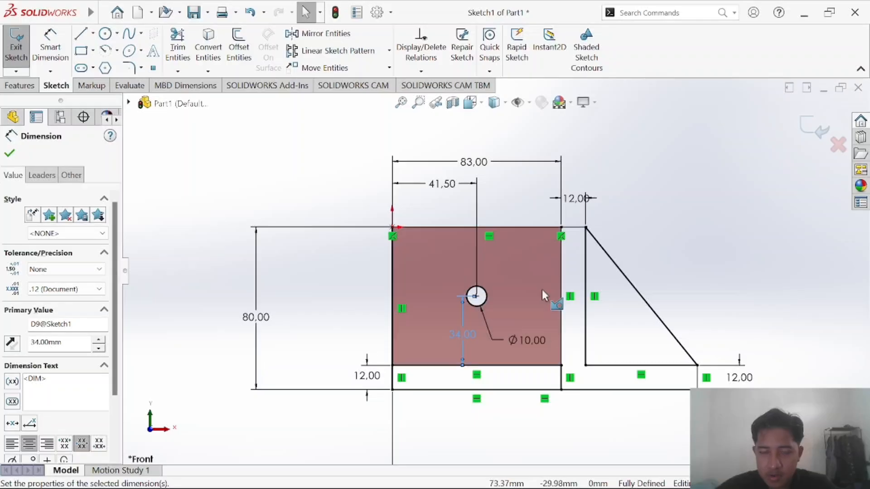
pyautogui.hotkey('alt', 'Tab')
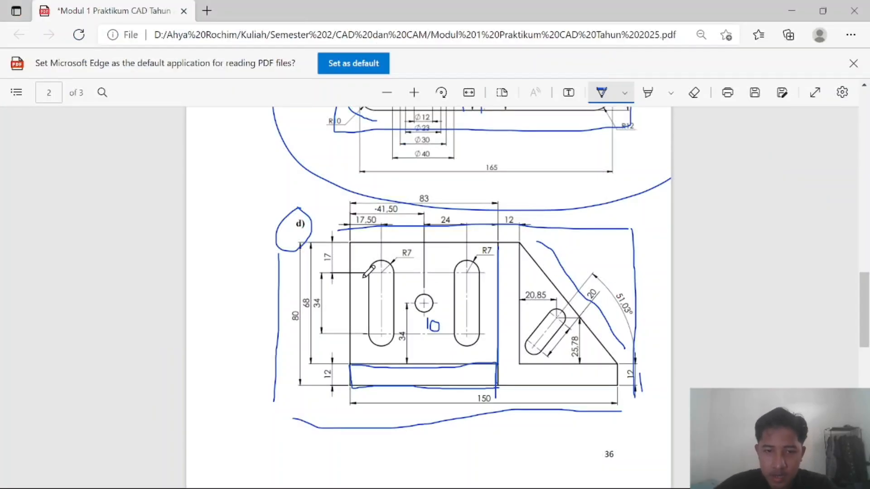
pyautogui.hotkey('alt', 'Tab')
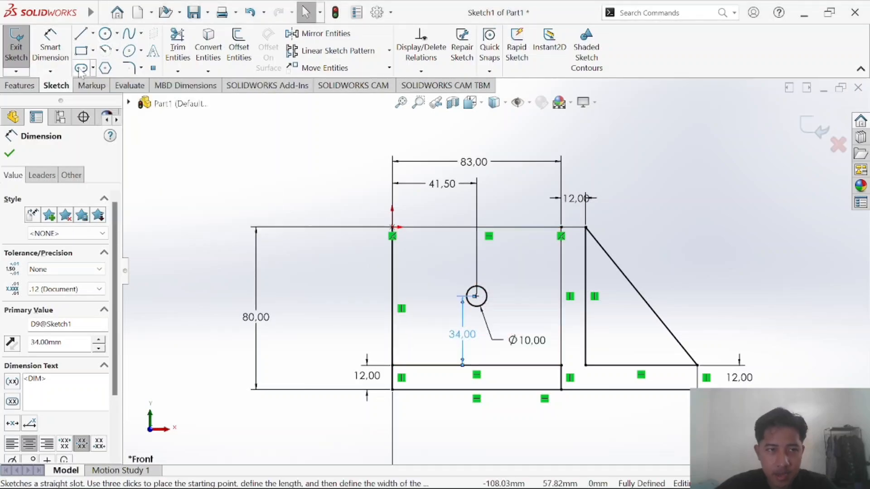
pyautogui.click(81, 68)
pyautogui.hotkey('alt', 'Tab')
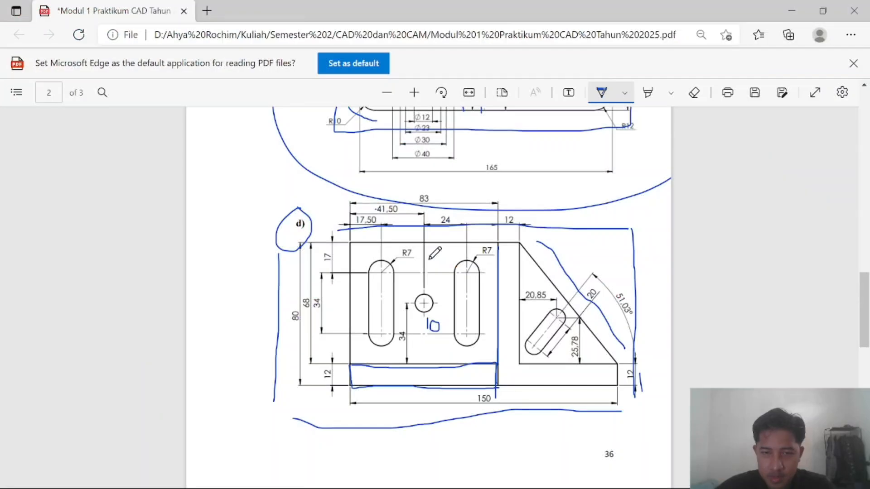
pyautogui.hotkey('alt', 'Tab')
pyautogui.click(429, 260)
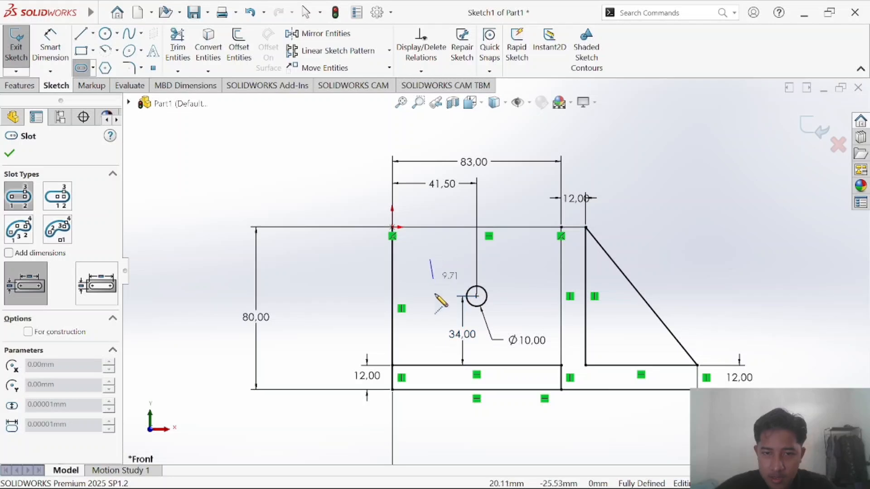
pyautogui.click(429, 331)
pyautogui.click(440, 343)
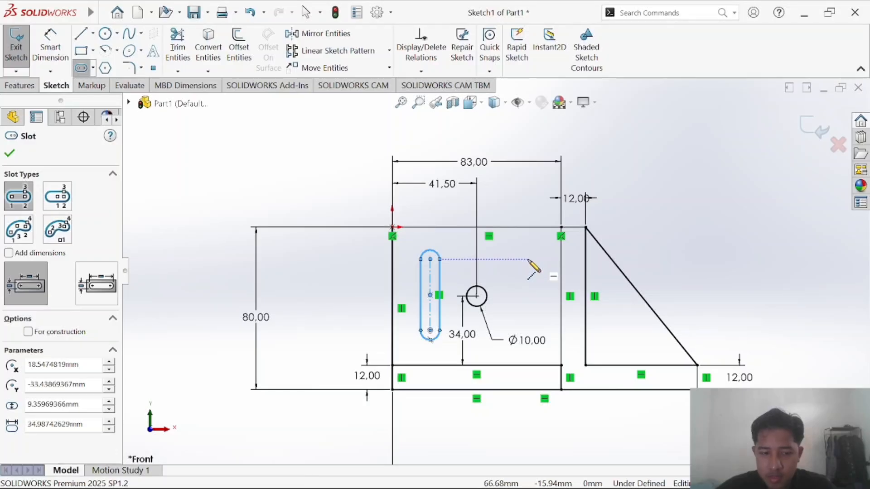
pyautogui.press('Escape')
# Check the slots in drawing d) and dimension the left slot's upper end arc at a 7 mm radius.
pyautogui.hotkey('alt', 'Tab')
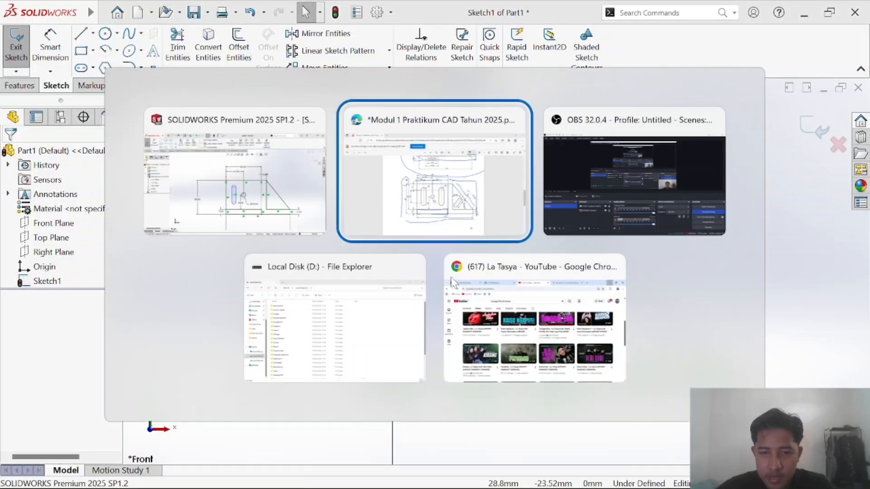
pyautogui.hotkey('alt', 'Tab')
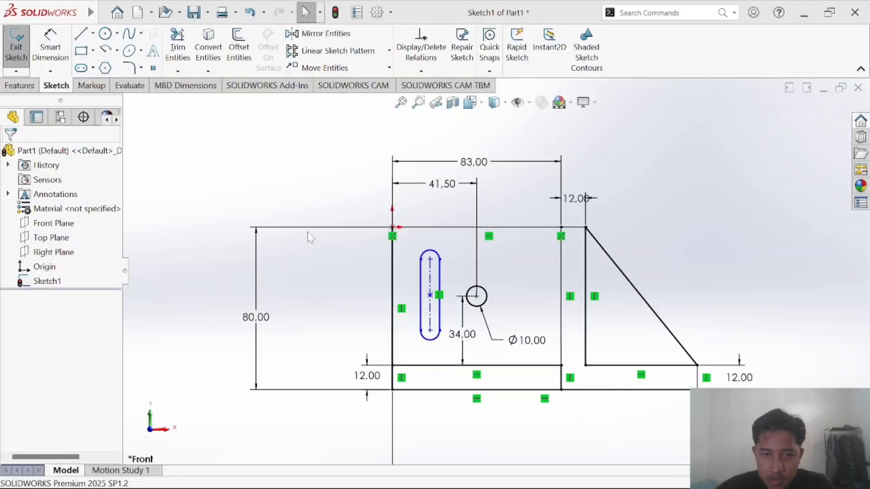
pyautogui.click(440, 271)
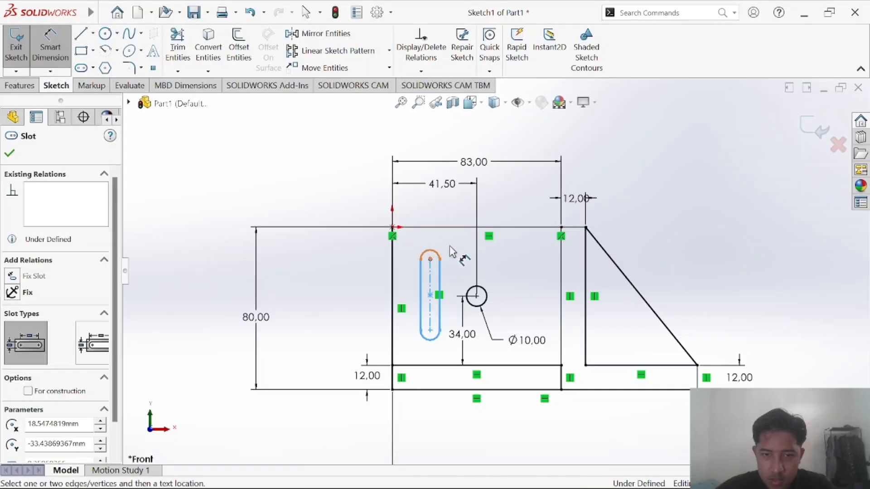
pyautogui.click(465, 246)
pyautogui.click(54, 51)
pyautogui.click(53, 51)
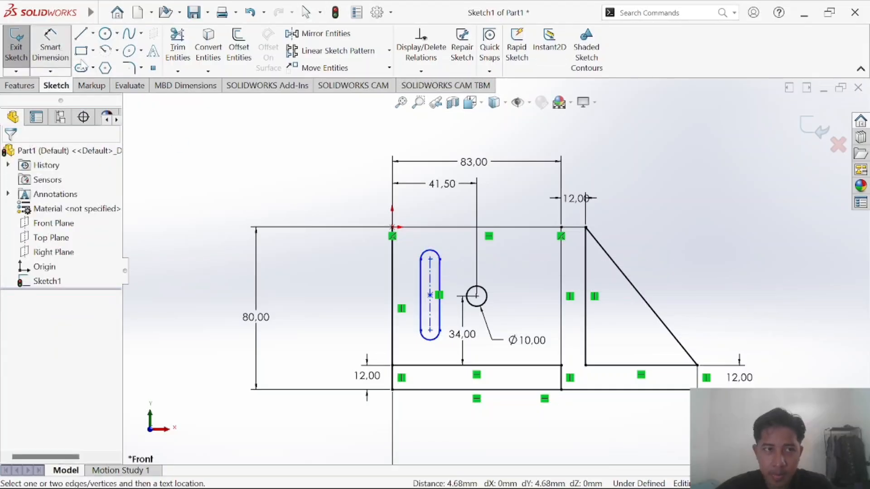
pyautogui.click(436, 254)
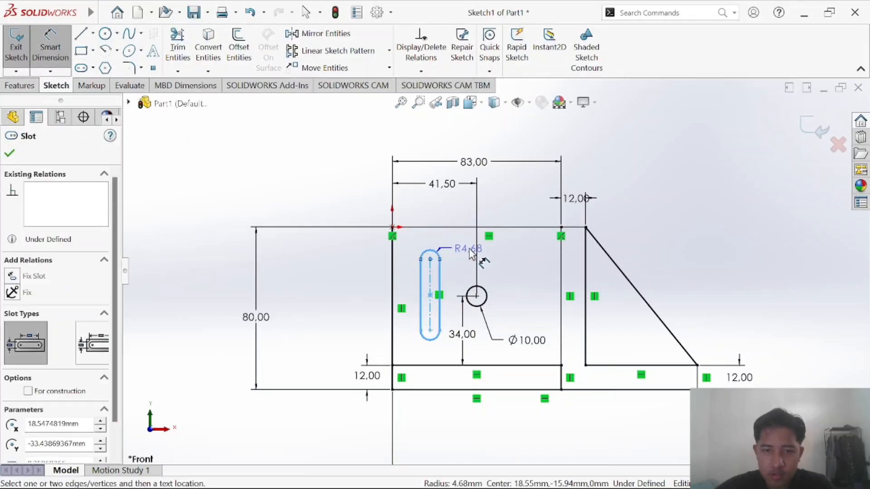
pyautogui.click(482, 254)
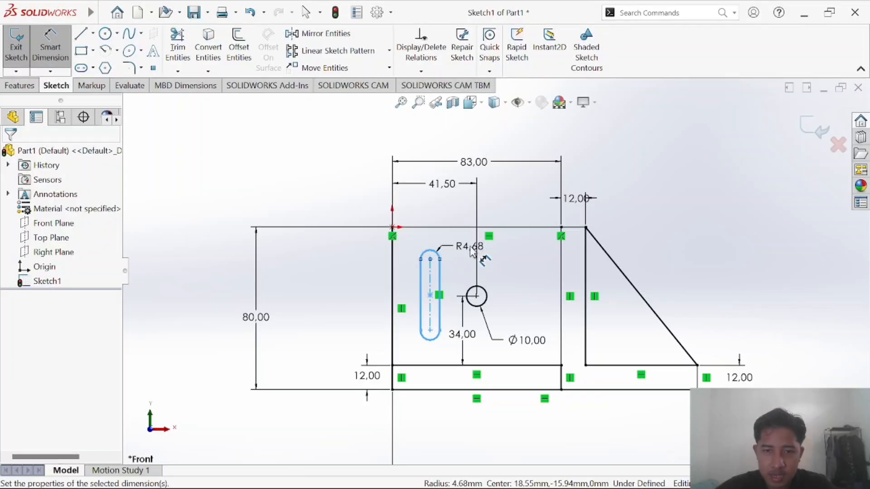
pyautogui.write('7')
pyautogui.press('Return')
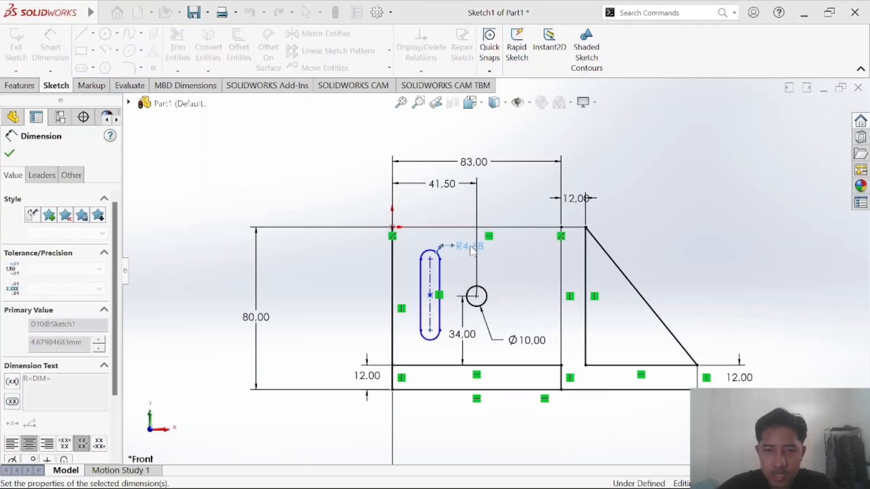
# Consult drawing d) and dimension the vertical distance between the left slot's arc centres at 34 mm.
pyautogui.hotkey('alt', 'Tab')
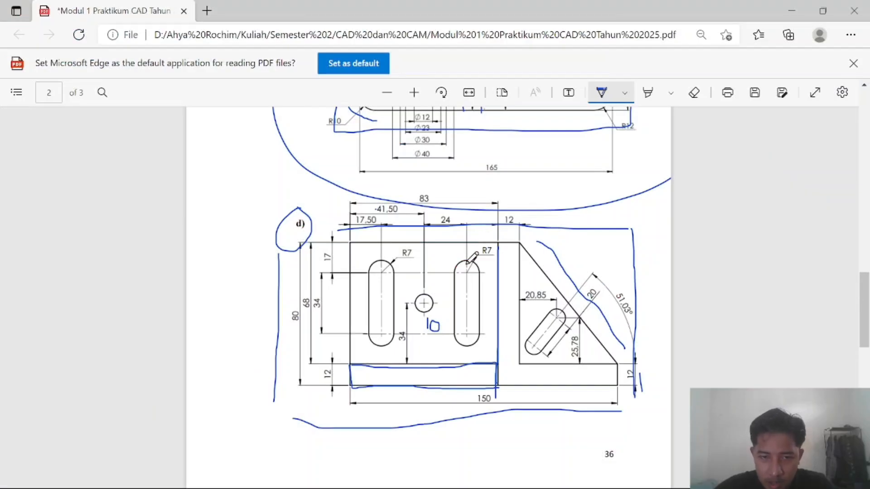
pyautogui.hotkey('alt', 'Tab')
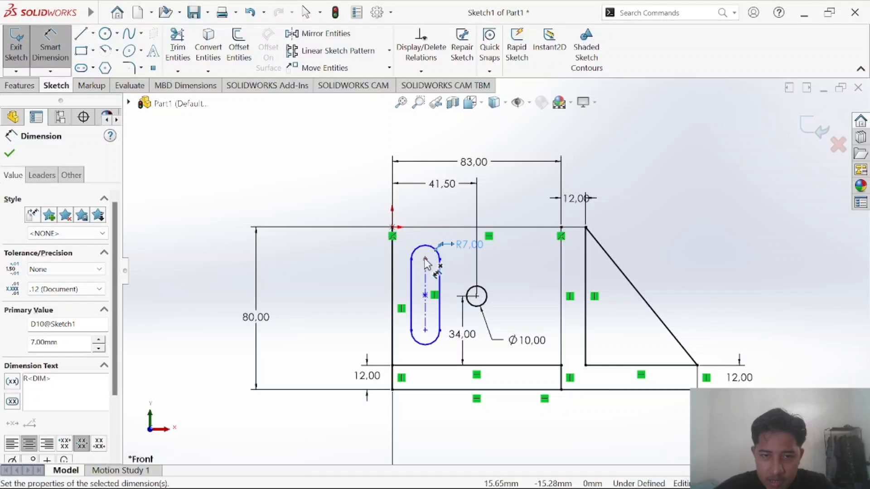
pyautogui.click(434, 343)
pyautogui.click(426, 331)
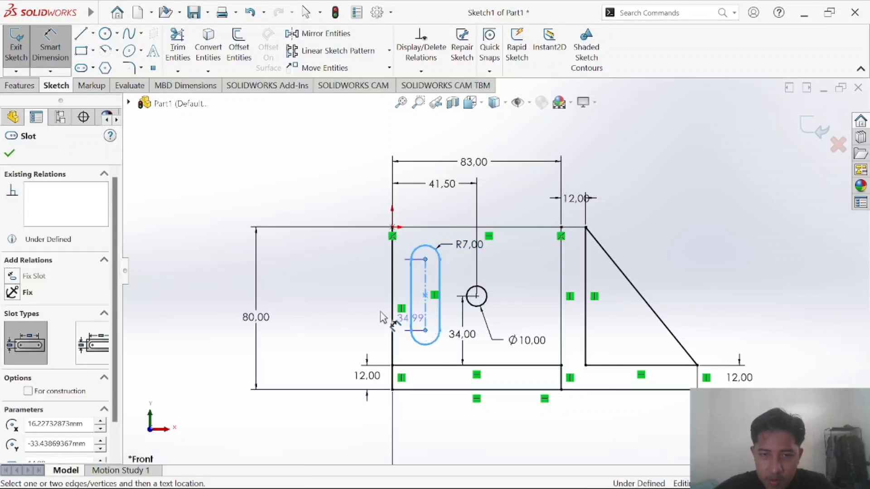
pyautogui.click(347, 302)
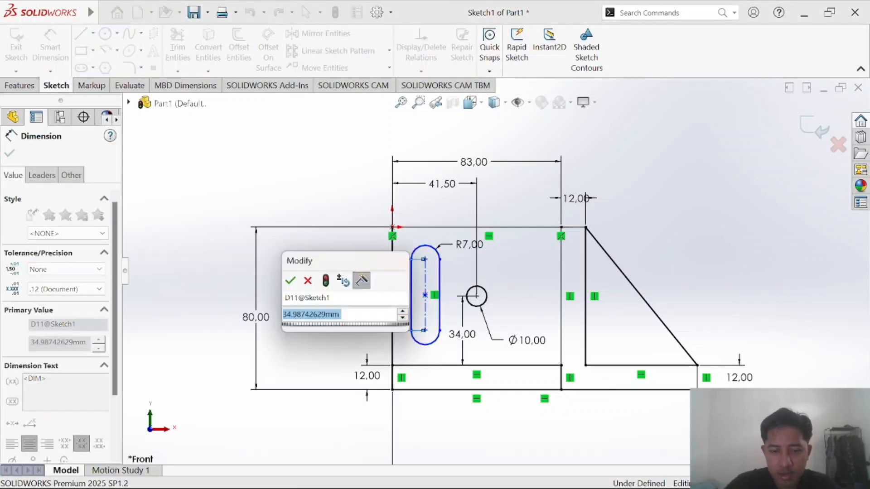
pyautogui.write('30')
pyautogui.press('Return')
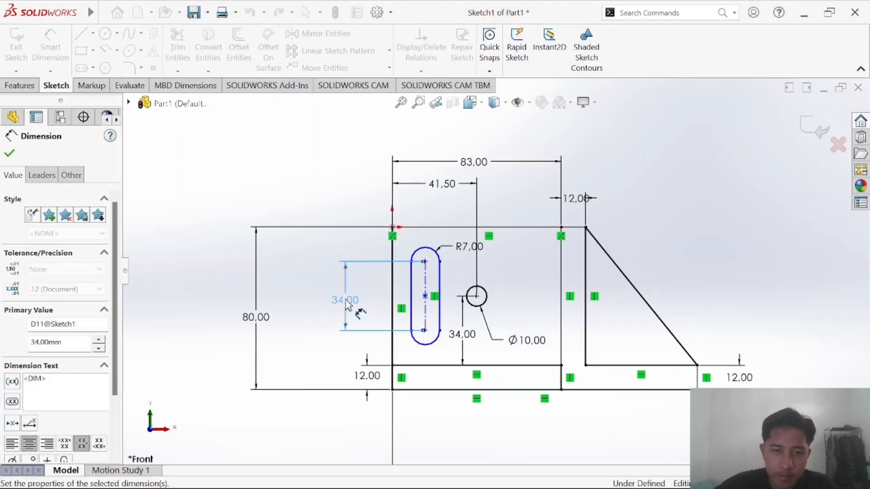
pyautogui.hotkey('alt', 'Tab')
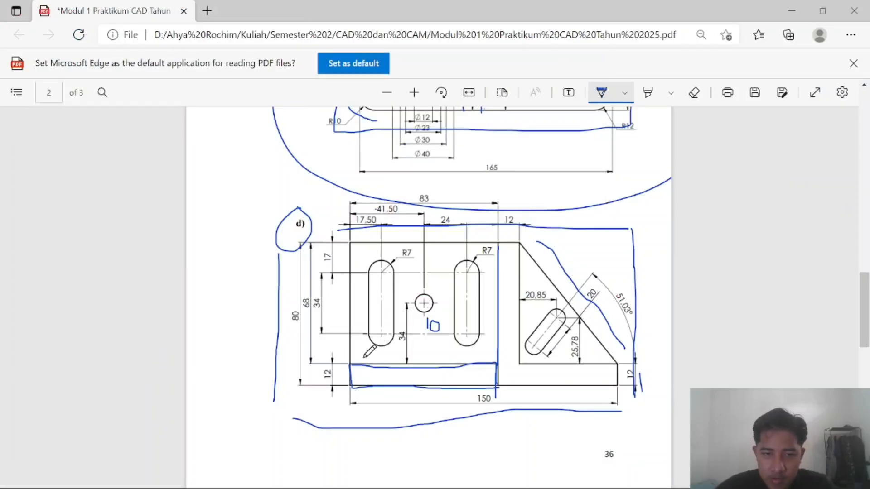
# Consult drawing d) and dimension the vertical distance from the bracket's upper-left corner to the left slot's upper arc centre at 17 mm.
pyautogui.hotkey('alt', 'Tab')
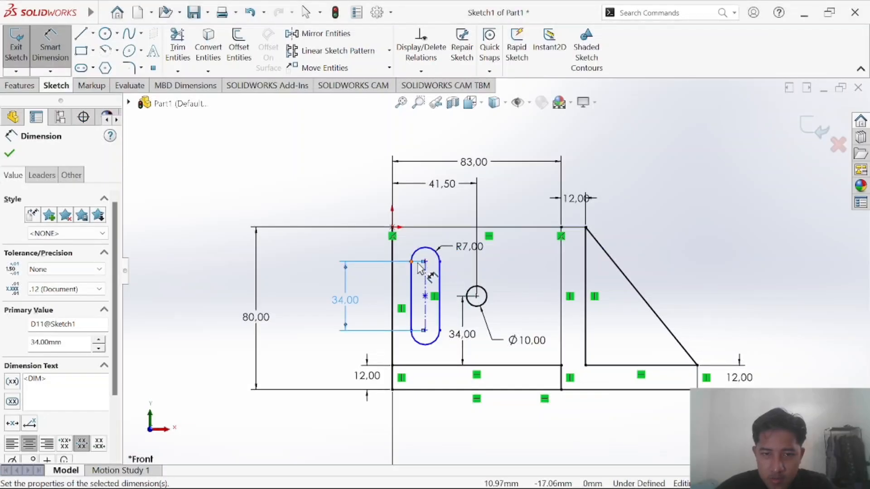
pyautogui.click(426, 264)
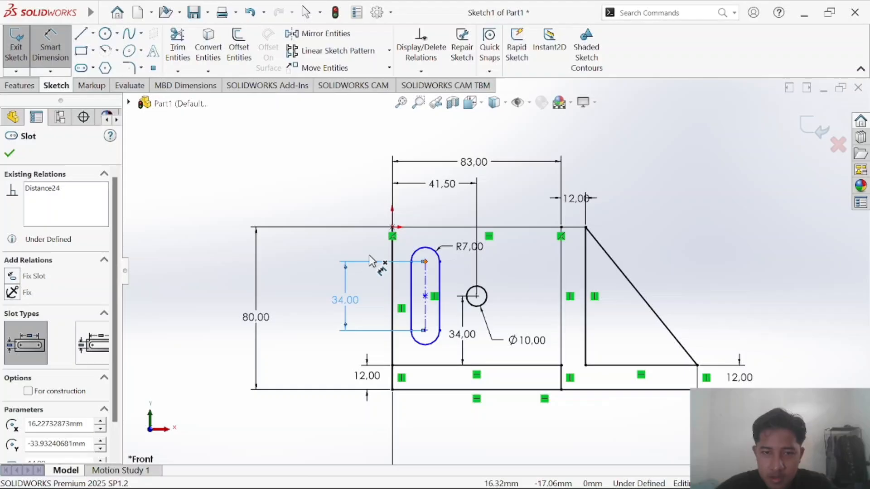
pyautogui.click(392, 230)
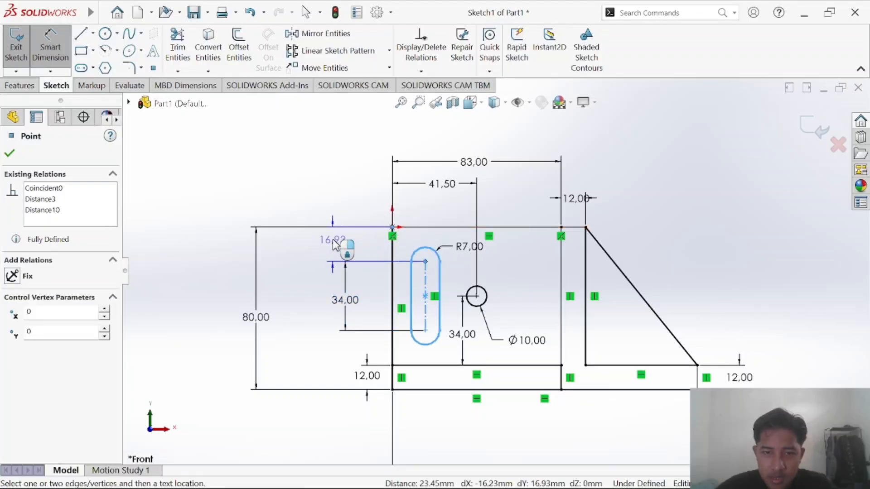
pyautogui.click(349, 249)
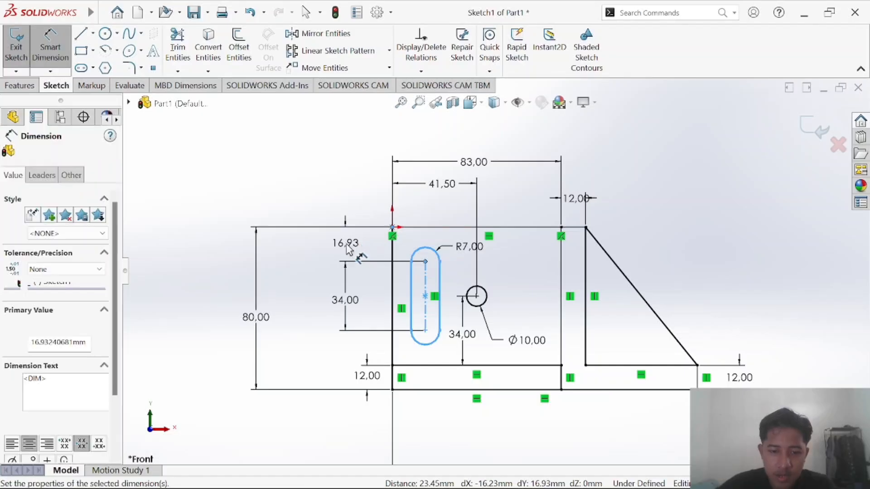
pyautogui.write('17')
pyautogui.press('Return')
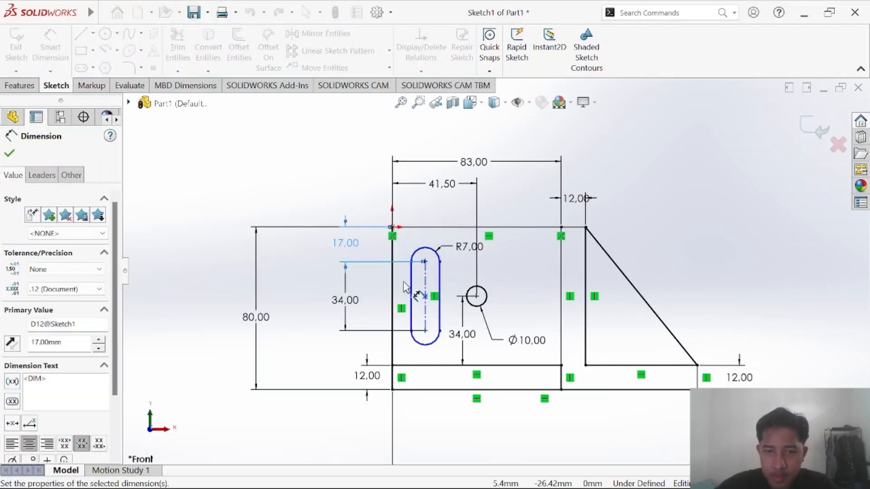
# Check drawing d) and try to dimension the left slot's lower arc centre above the bottom strip's upper line.
pyautogui.hotkey('alt', 'Tab')
pyautogui.hotkey('alt', 'Tab')
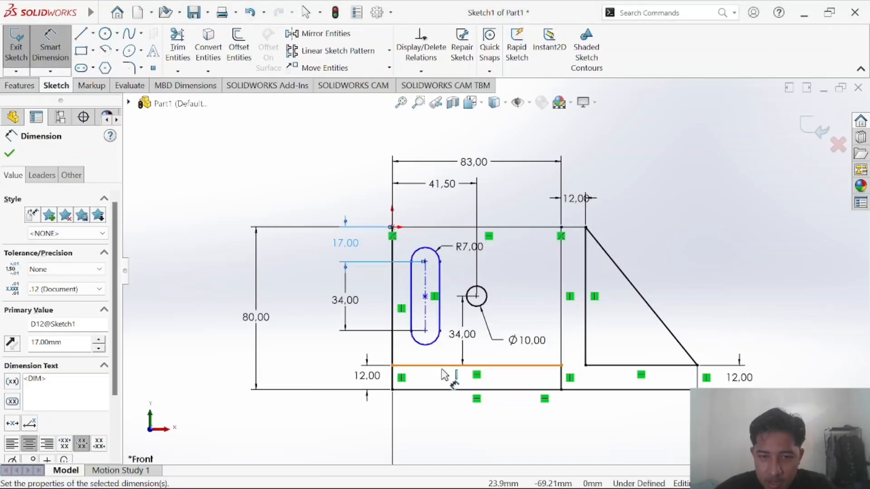
pyautogui.click(429, 332)
pyautogui.click(399, 365)
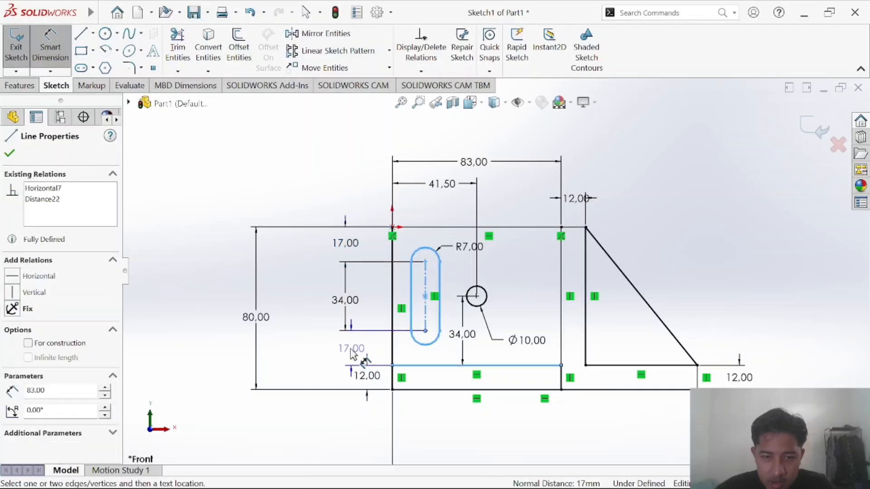
pyautogui.click(353, 354)
pyautogui.click(515, 267)
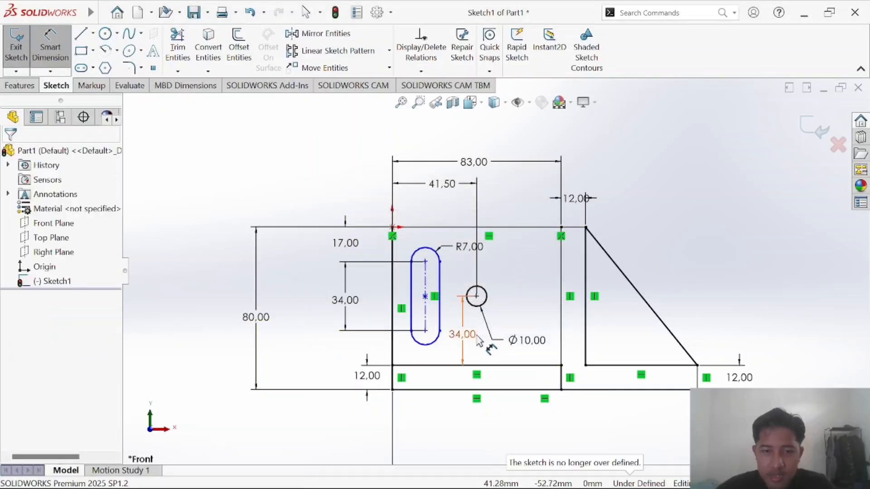
# Consult drawing d), dimension the left slot's upper arc centre at 17.5 mm from the bracket's left edge, and leave Smart Dimension.
pyautogui.hotkey('alt', 'Tab')
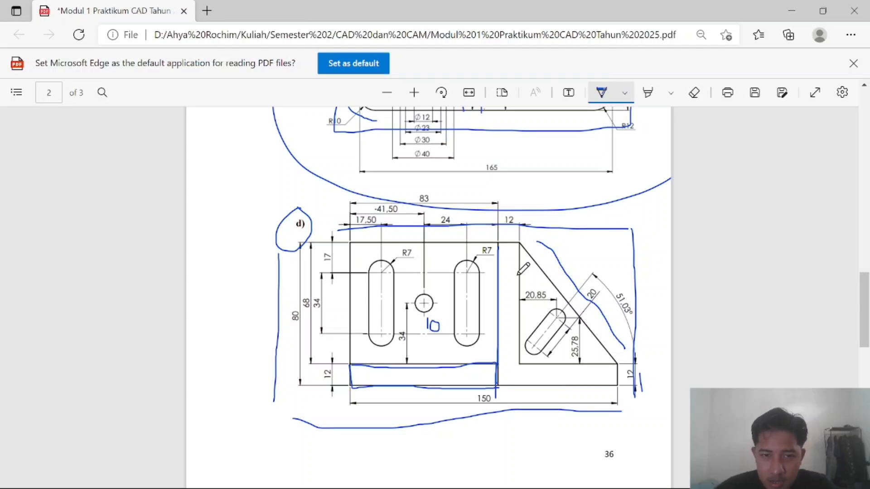
pyautogui.hotkey('alt', 'Tab')
pyautogui.hotkey('alt', 'Tab')
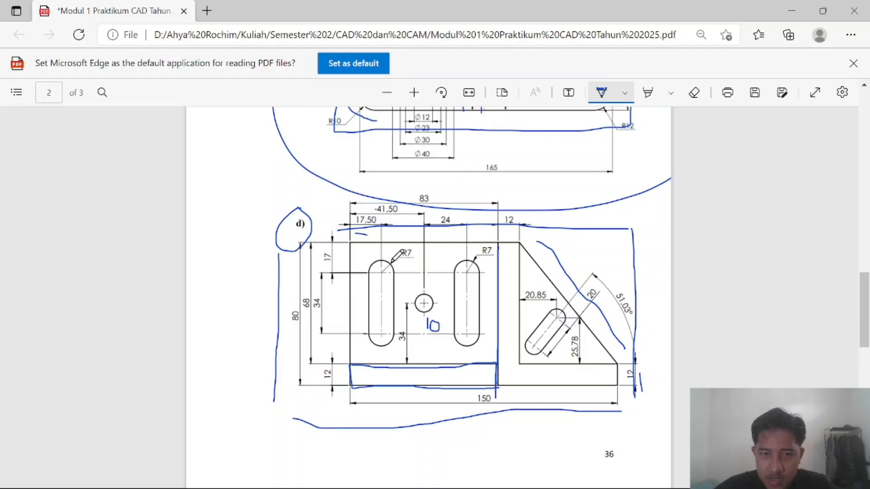
pyautogui.hotkey('alt', 'Tab')
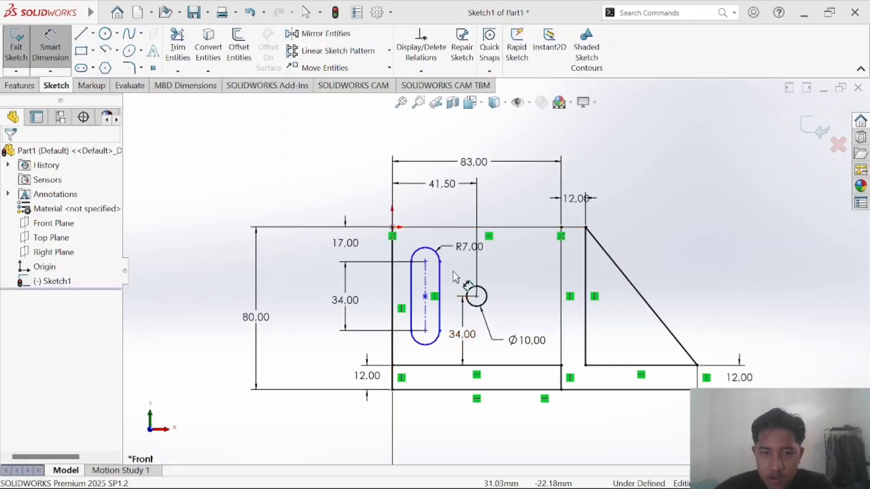
pyautogui.click(425, 262)
pyautogui.click(392, 256)
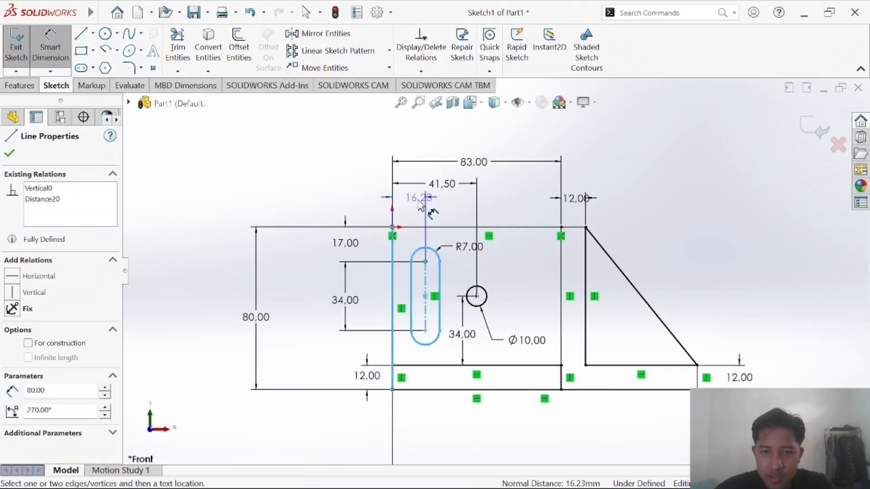
pyautogui.click(420, 204)
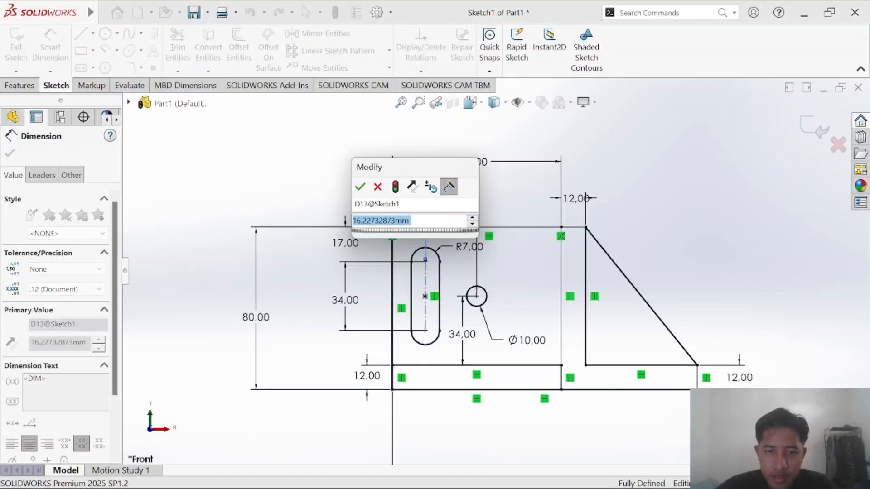
pyautogui.write('17.5')
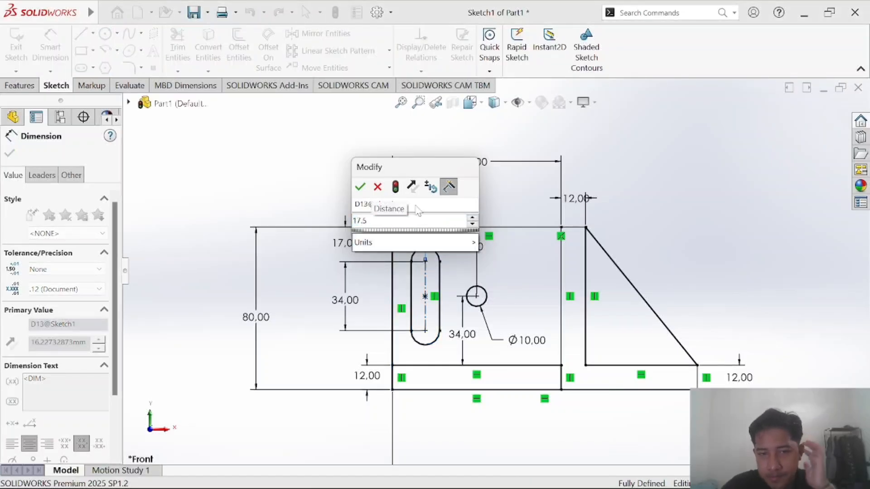
pyautogui.press('Return')
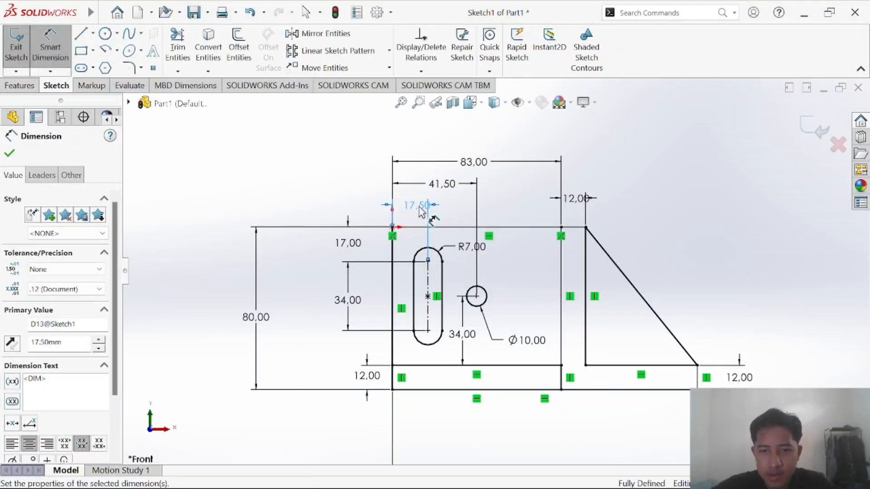
pyautogui.hotkey('alt', 'Tab')
pyautogui.hotkey('alt', 'Tab')
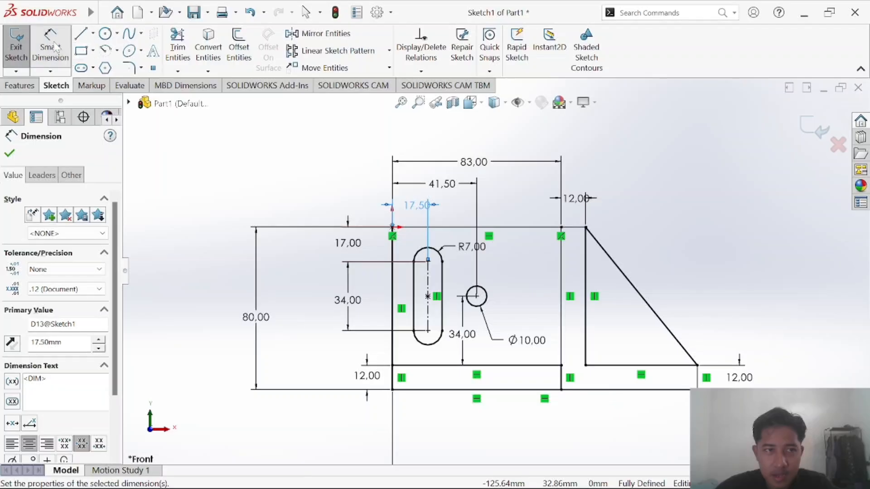
pyautogui.click(53, 41)
pyautogui.click(269, 198)
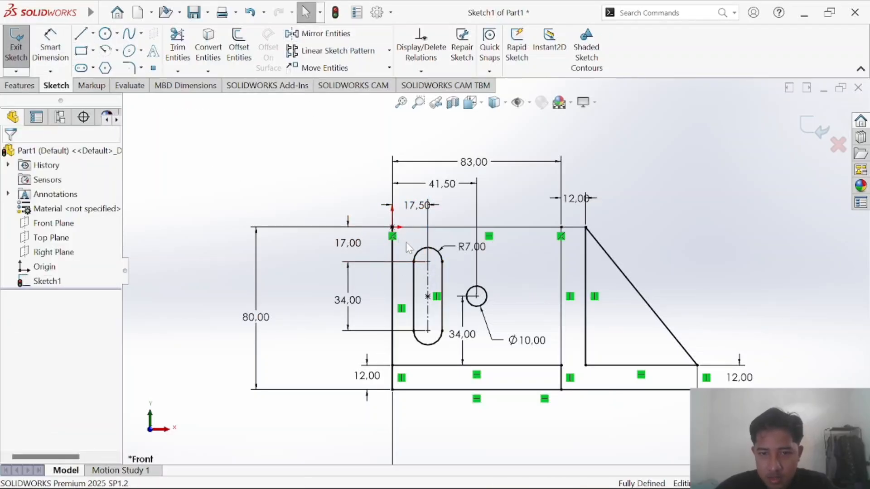
# Set up a Linear Sketch Pattern of the left slot along the X-axis with 2 instances.
pyautogui.moveTo(406, 242)
pyautogui.mouseDown()
pyautogui.moveTo(460, 371)
pyautogui.moveTo(454, 353)
pyautogui.mouseUp()
pyautogui.click(325, 145)
pyautogui.click(333, 51)
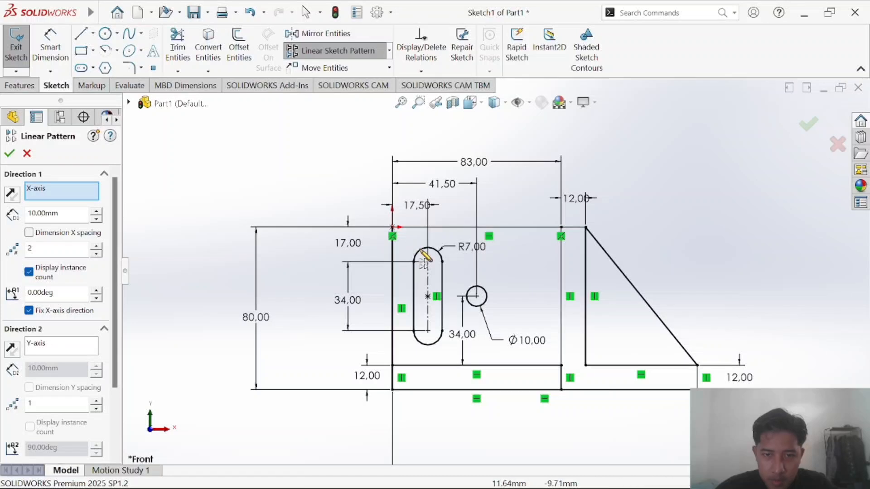
pyautogui.click(443, 320)
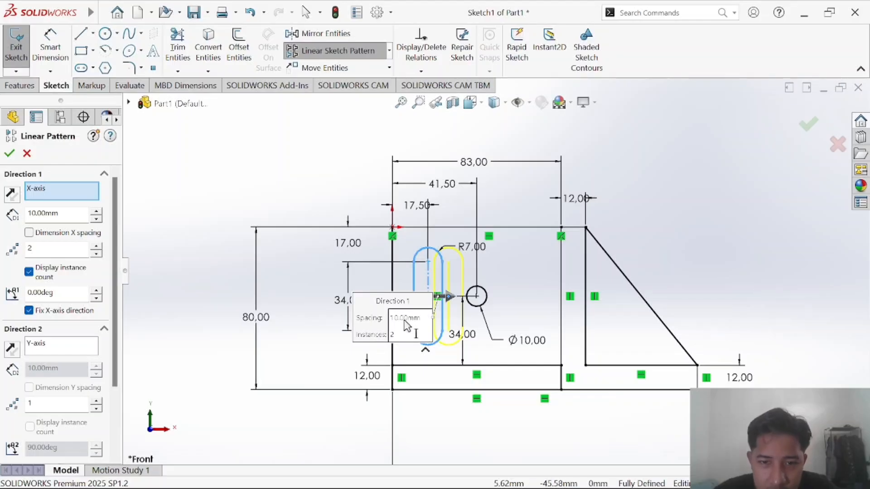
# Work out the distance between the left slot and the circle beside drawing d) and set the pattern spacing to 23 mm.
pyautogui.hotkey('alt', 'Tab')
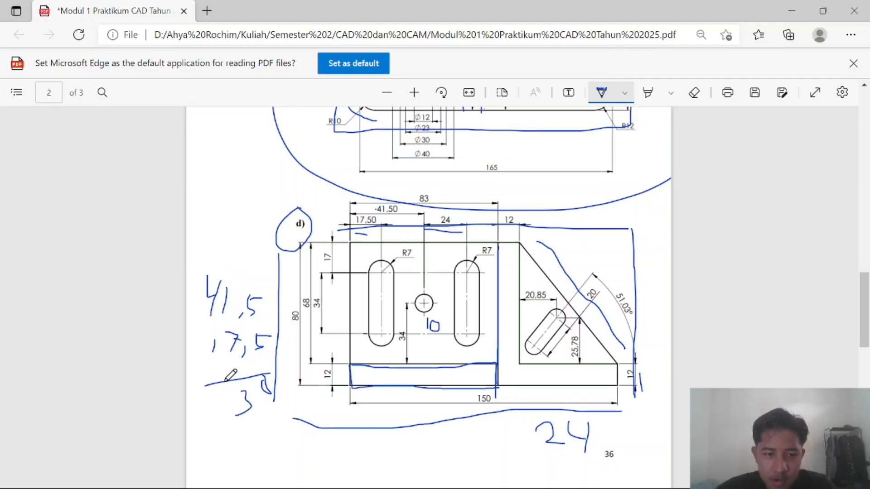
pyautogui.hotkey('alt', 'Tab')
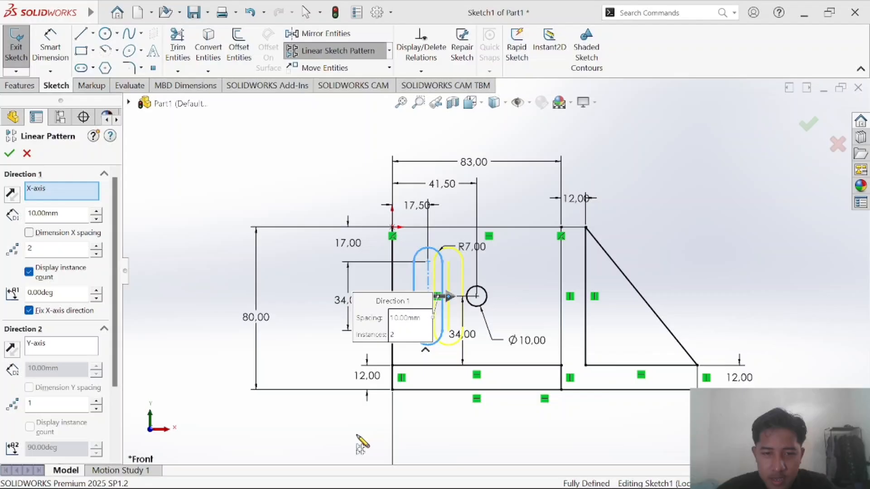
pyautogui.click(399, 321)
pyautogui.write('23')
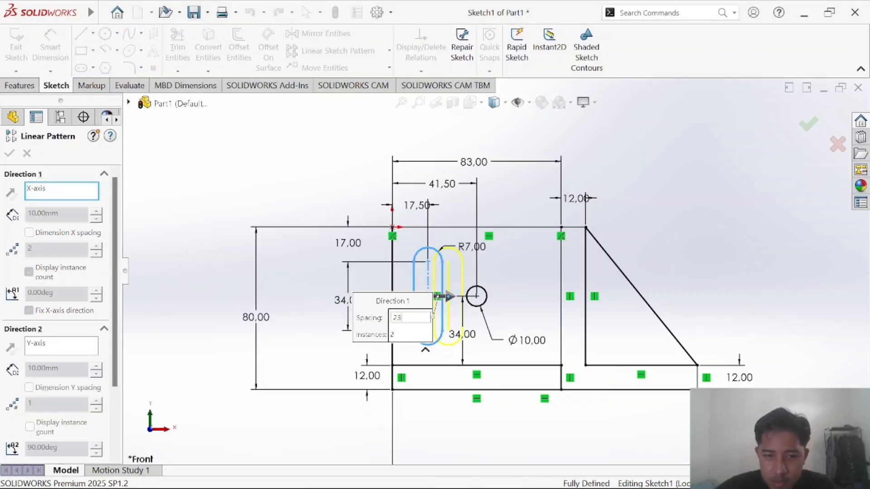
pyautogui.press('Return')
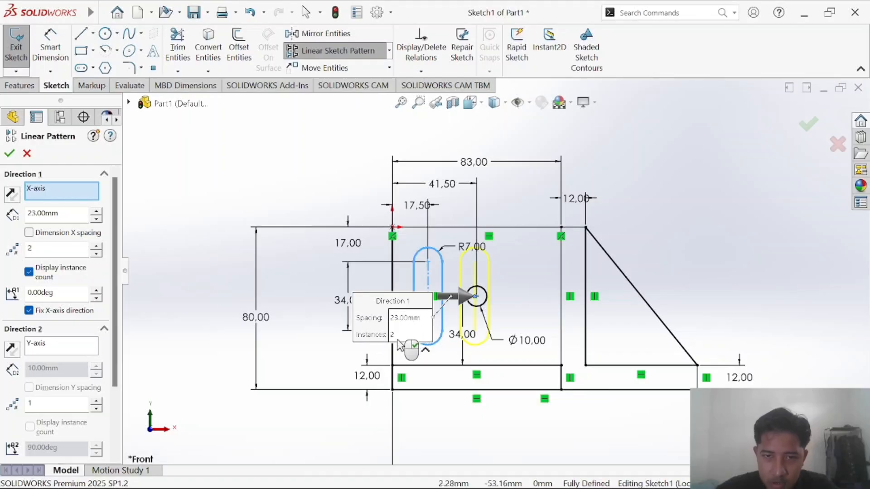
# Recheck the slot distances in drawing d) and cancel the linear pattern of the slot.
pyautogui.hotkey('alt', 'Tab')
pyautogui.hotkey('alt', 'Tab')
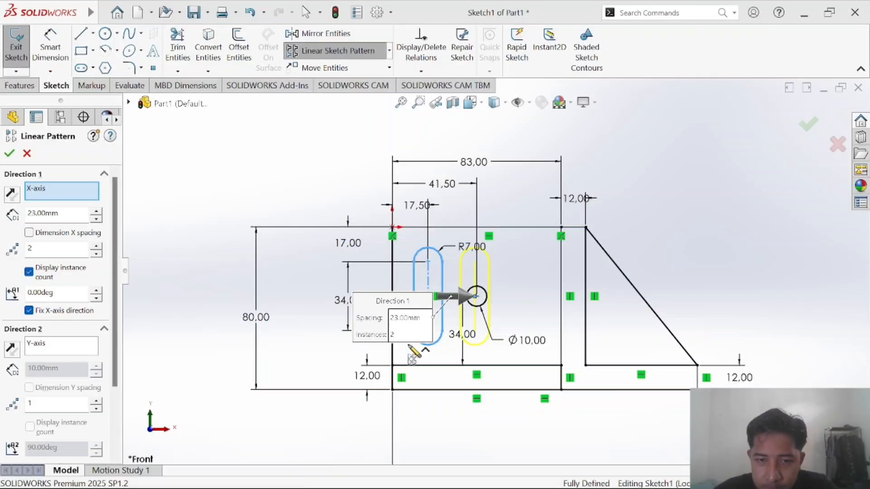
pyautogui.click(405, 322)
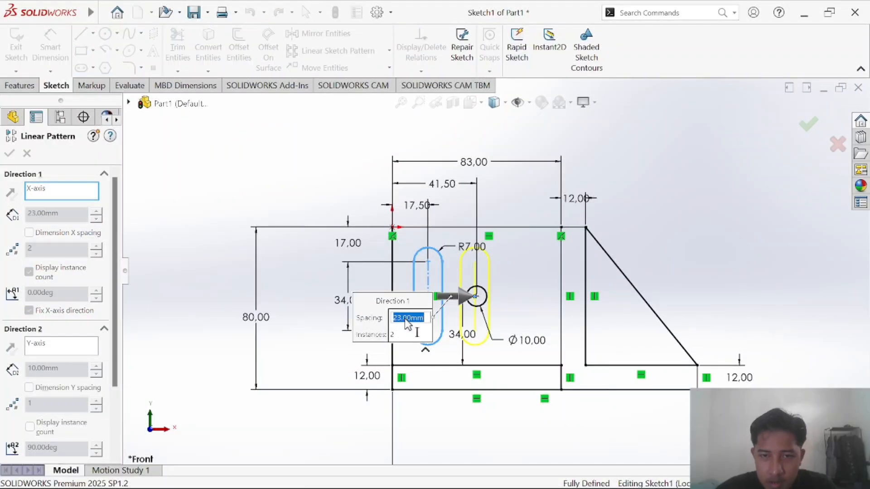
pyautogui.hotkey('alt', 'Tab')
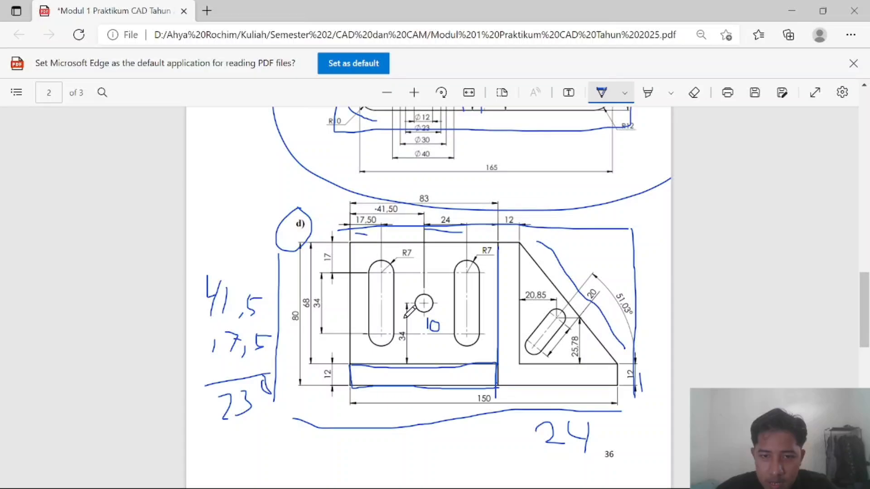
pyautogui.hotkey('alt', 'Tab')
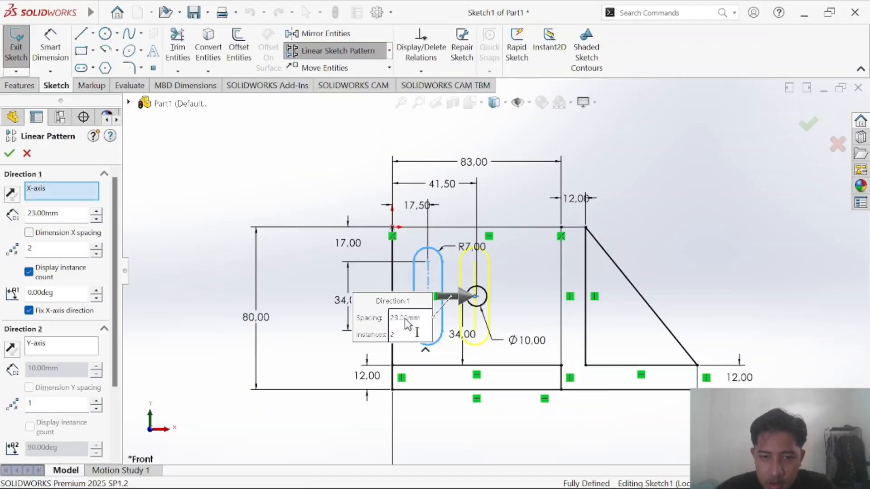
pyautogui.click(405, 320)
pyautogui.click(157, 198)
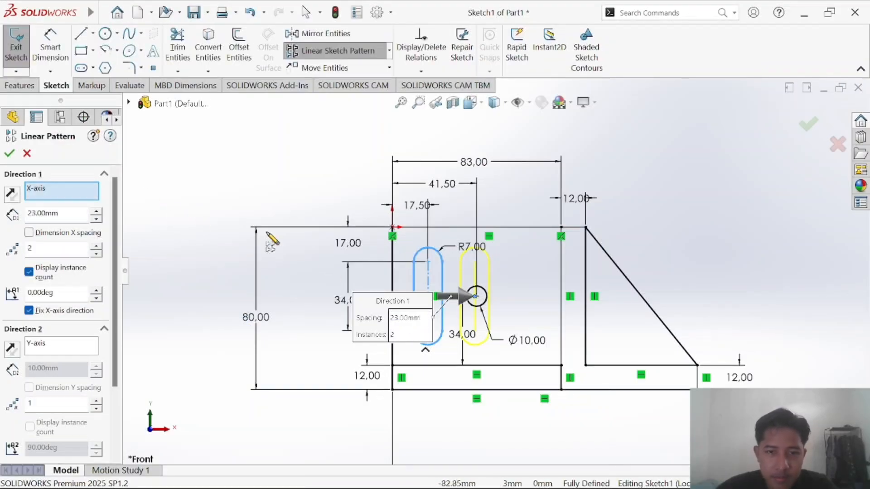
pyautogui.press('Escape')
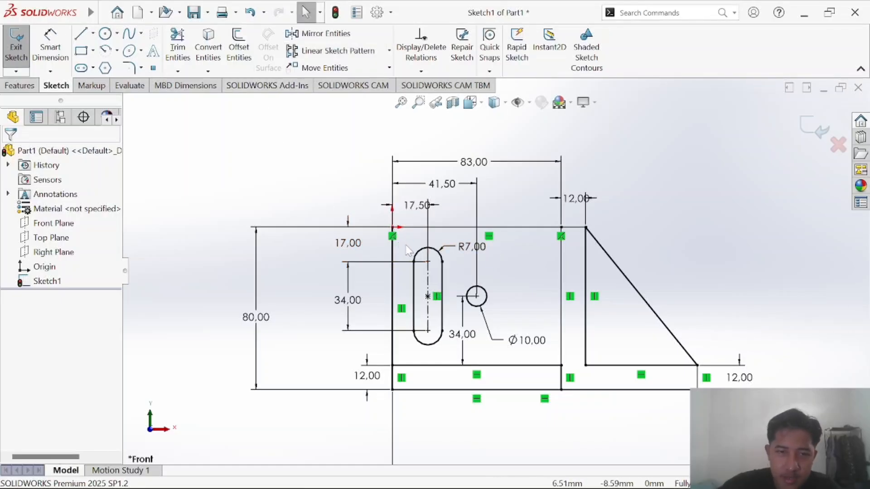
# Copy the left slot, place the duplicate well outside the bracket's left edge, and undo a trial move to the circle's right.
pyautogui.hotkey('ctrl', 'y')
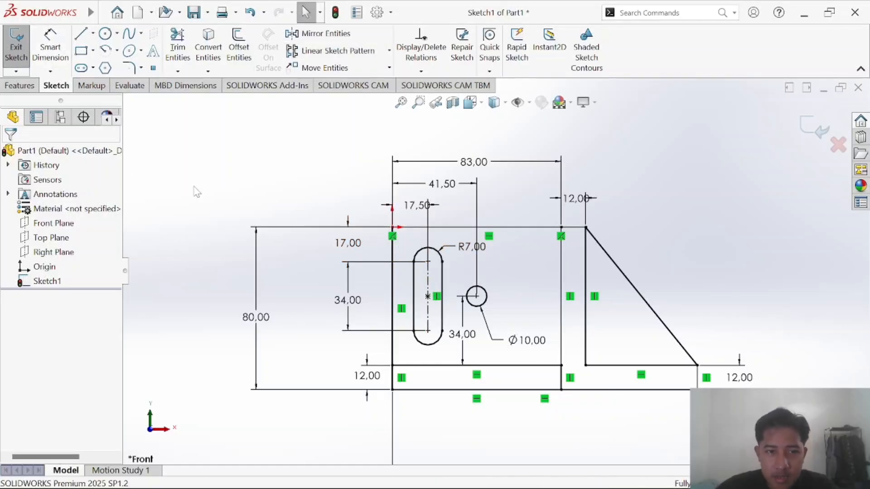
pyautogui.moveTo(403, 240); pyautogui.dragTo(455, 358)
pyautogui.hotkey('ctrl', 'c')
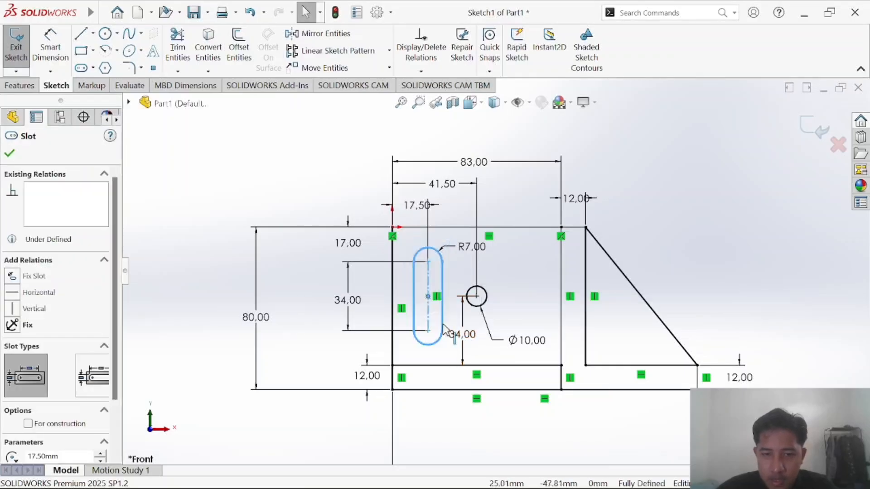
pyautogui.hotkey('ctrl', 'v')
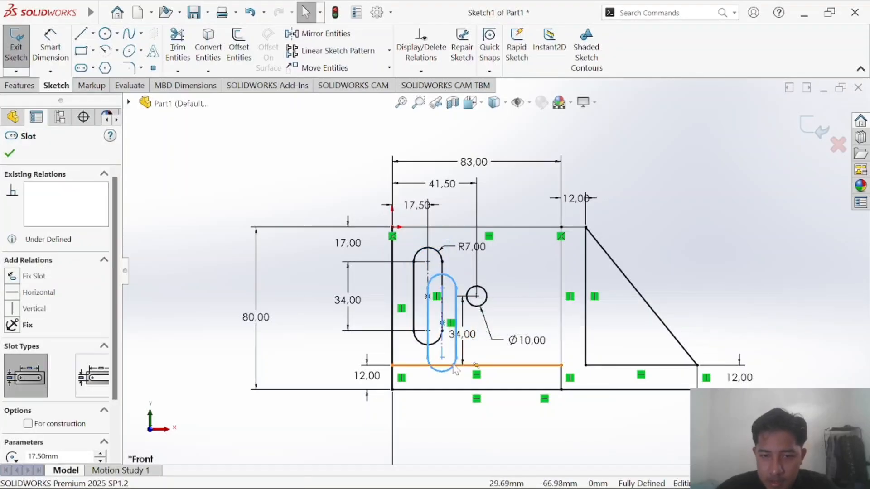
pyautogui.click(455, 366)
pyautogui.moveTo(459, 357); pyautogui.dragTo(162, 295)
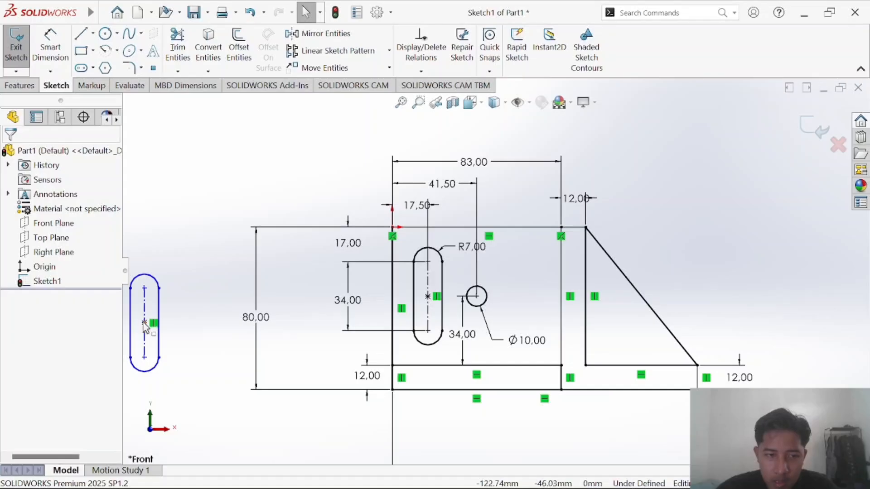
pyautogui.moveTo(144, 322); pyautogui.dragTo(527, 319)
pyautogui.hotkey('ctrl', 'z')
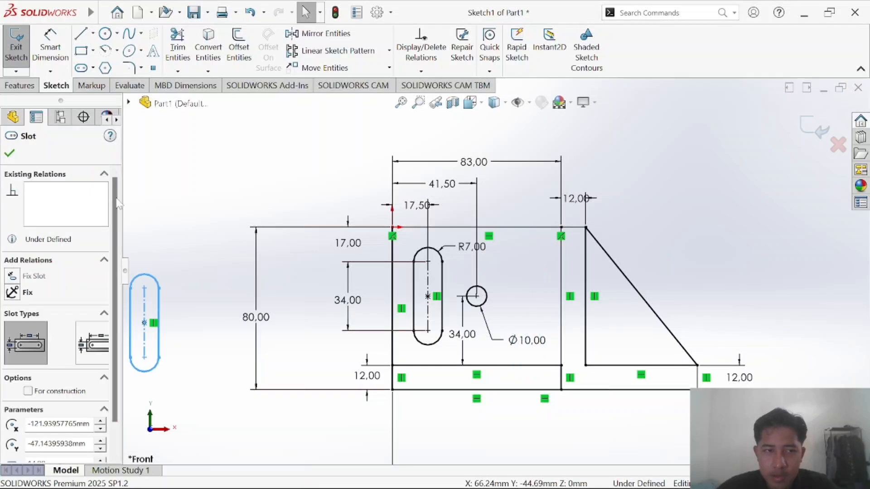
# Sketch a vertical straight slot about 32 mm long and 9 mm wide on the right side of the circle.
pyautogui.click(81, 68)
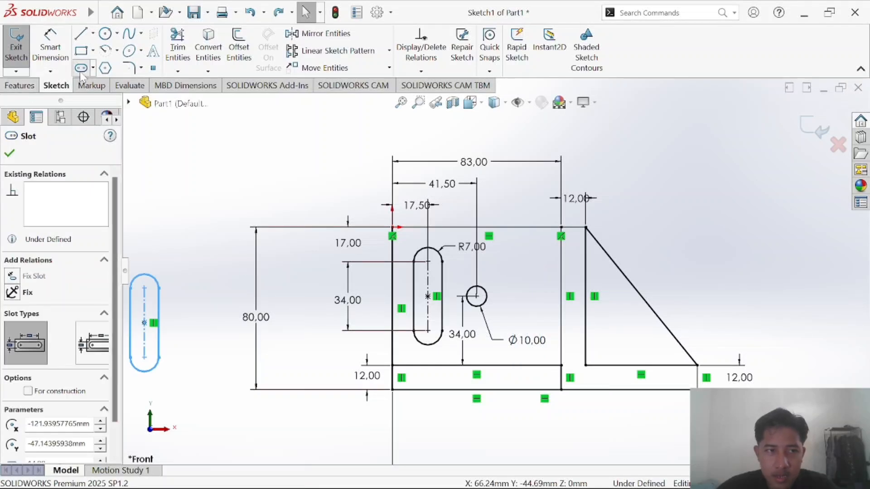
pyautogui.click(526, 262)
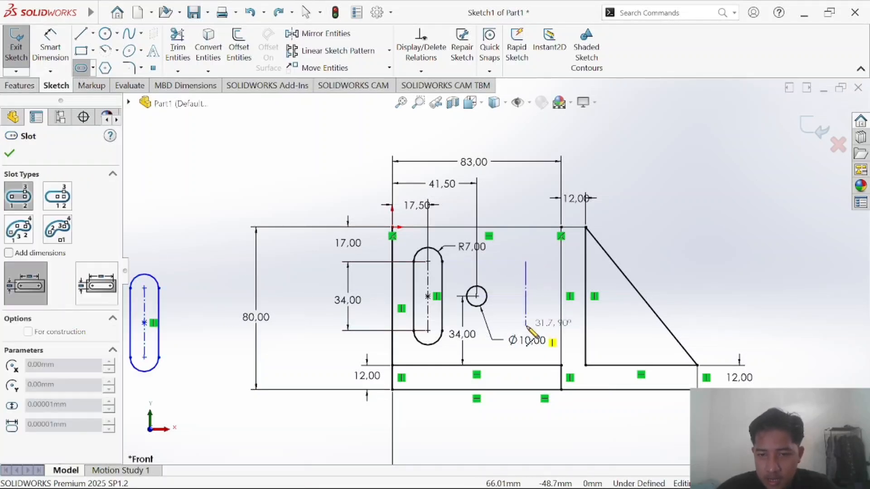
pyautogui.click(526, 326)
pyautogui.click(535, 327)
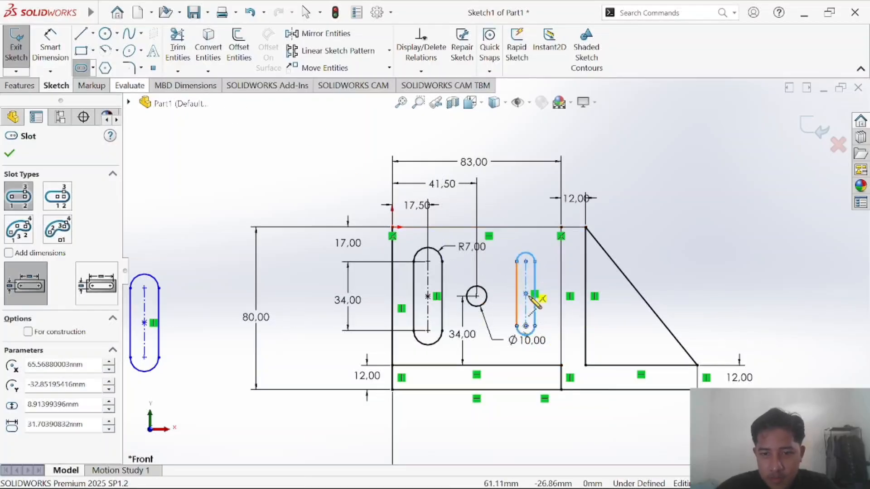
pyautogui.hotkey('alt', 'Tab')
pyautogui.hotkey('alt', 'Tab')
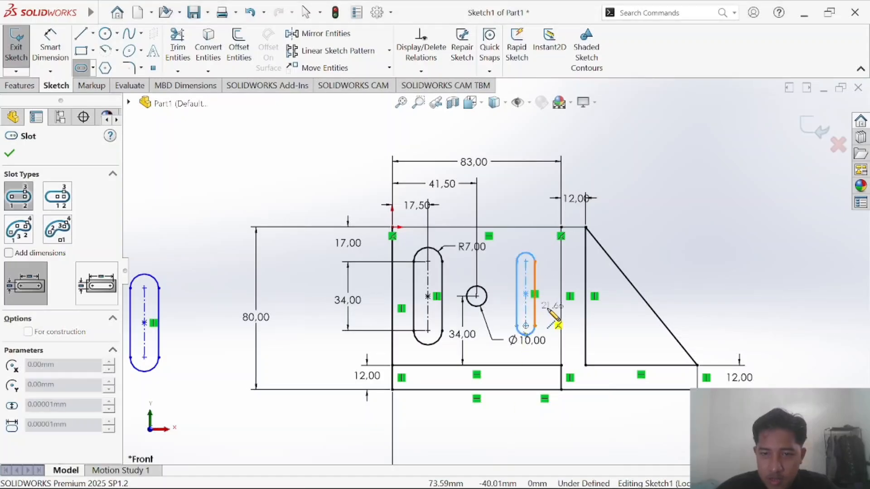
pyautogui.press('Escape')
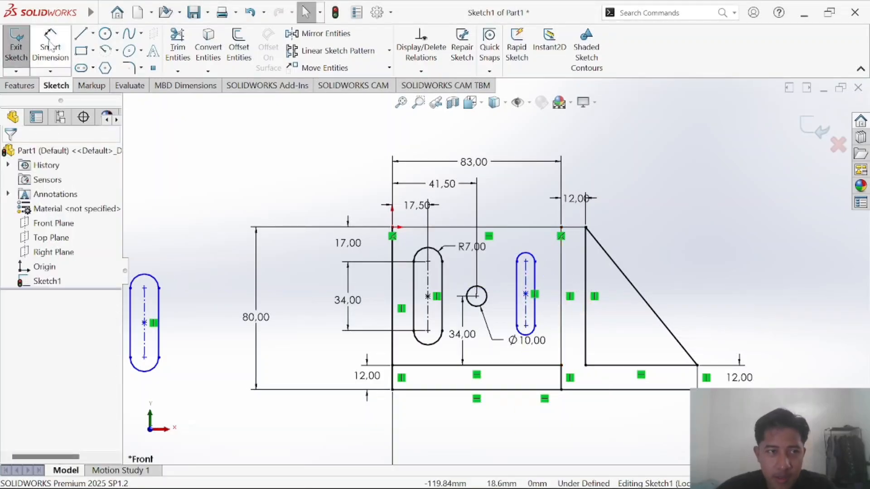
# Dimension the new slot's upper arc with a radius of 7 mm and compare it with drawing d).
pyautogui.click(47, 45)
pyautogui.click(525, 258)
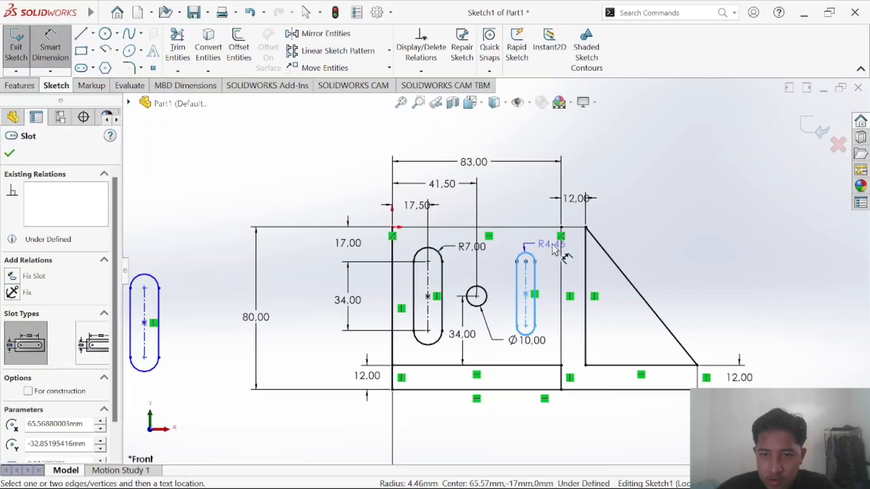
pyautogui.click(542, 247)
pyautogui.write('7')
pyautogui.press('Return')
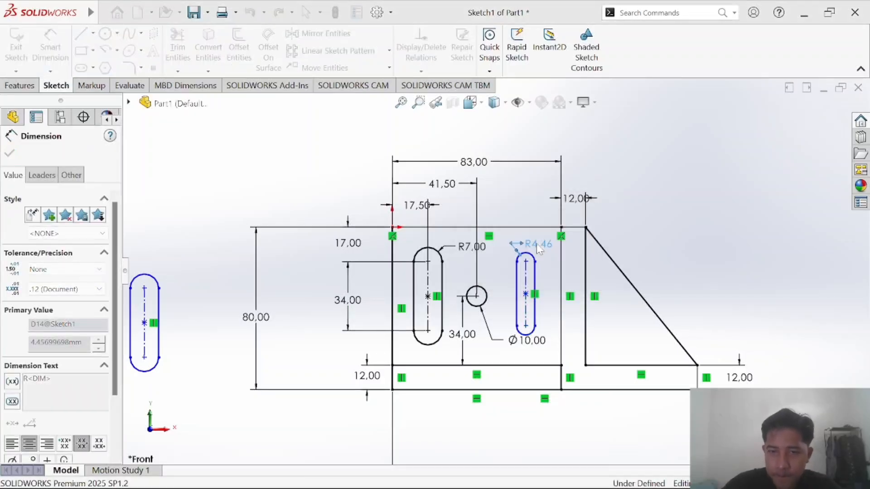
pyautogui.hotkey('alt', 'Tab')
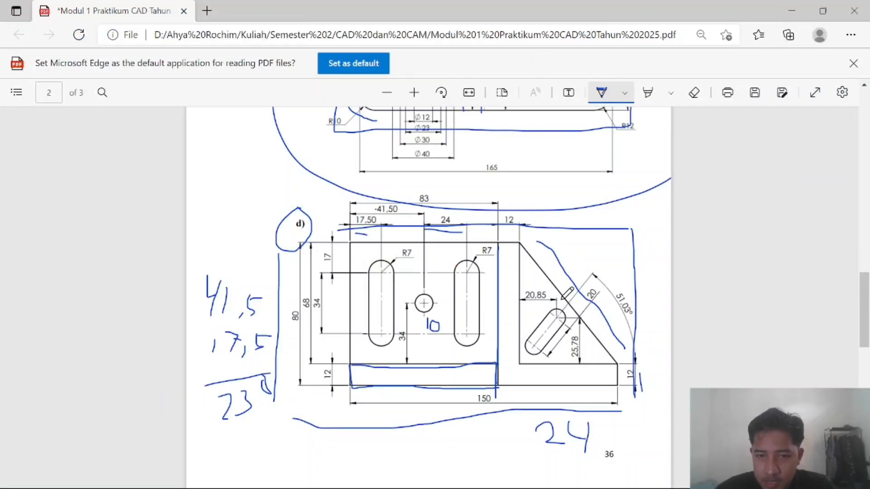
pyautogui.hotkey('alt', 'Tab')
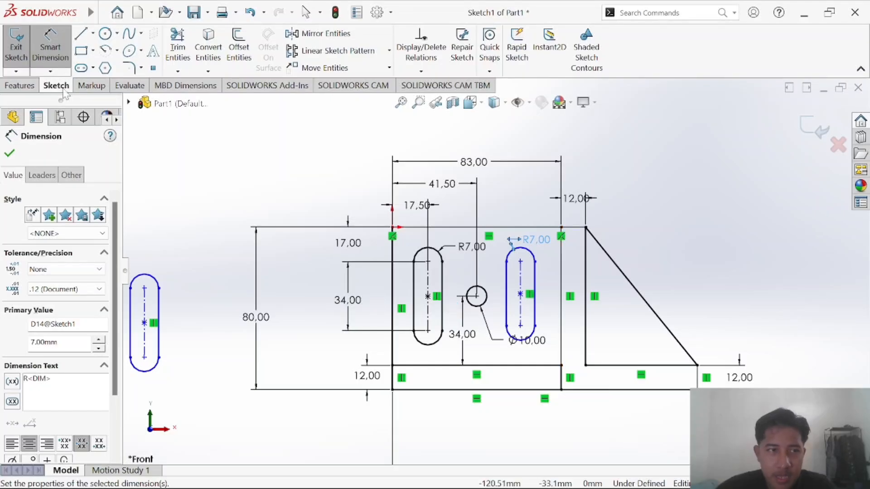
# Draw a horizontal centerline about 45.5 mm long from the left slot's upper arc centre to the right slot's upper arc centre.
pyautogui.click(93, 33)
pyautogui.click(111, 68)
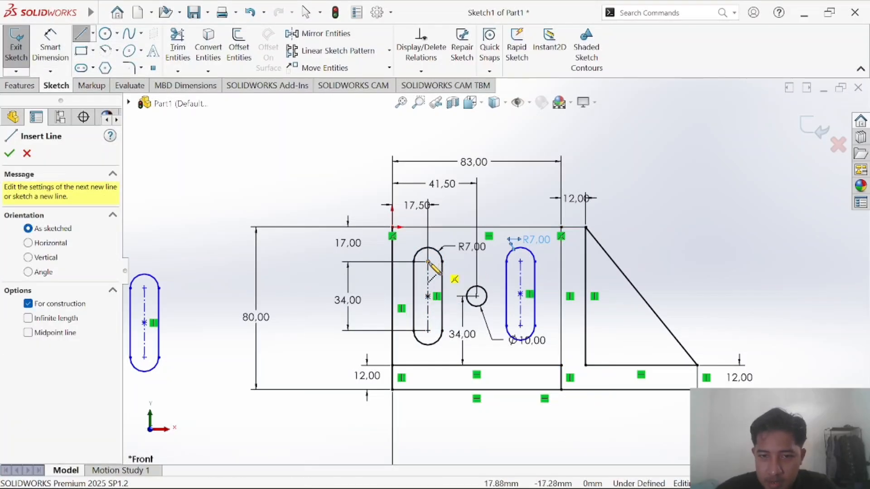
pyautogui.click(428, 261)
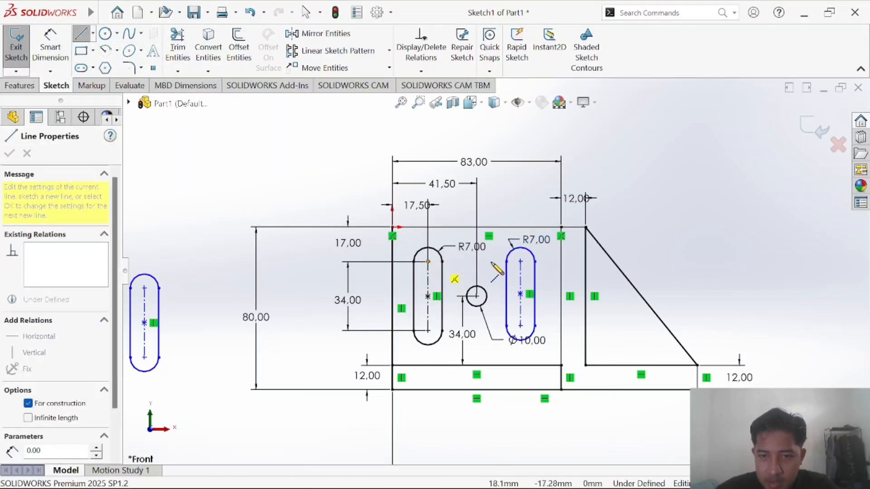
pyautogui.click(520, 262)
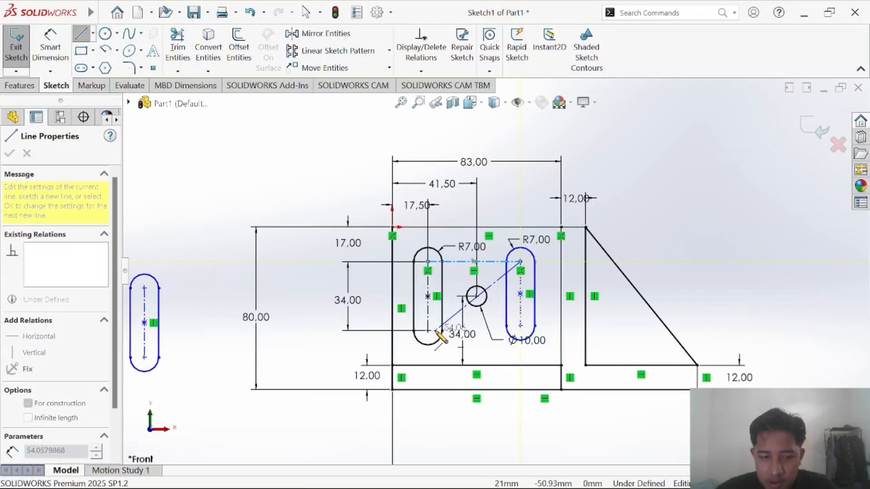
pyautogui.press('Escape')
pyautogui.click(93, 34)
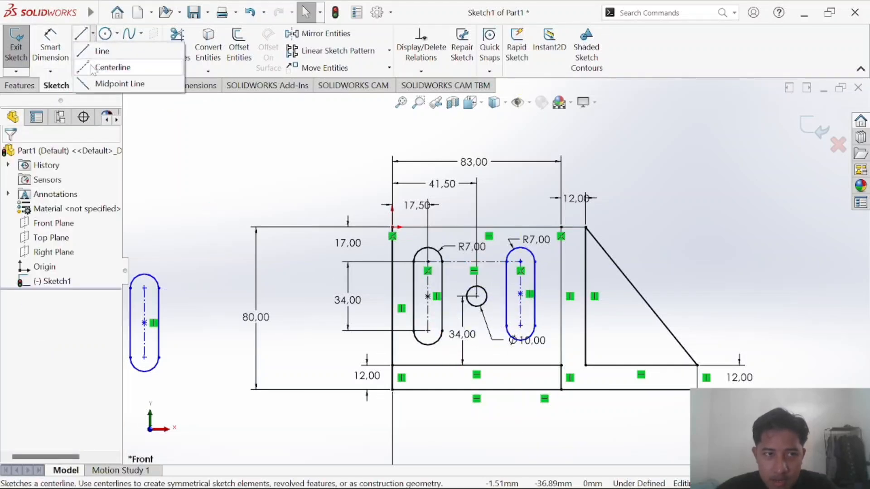
pyautogui.click(102, 66)
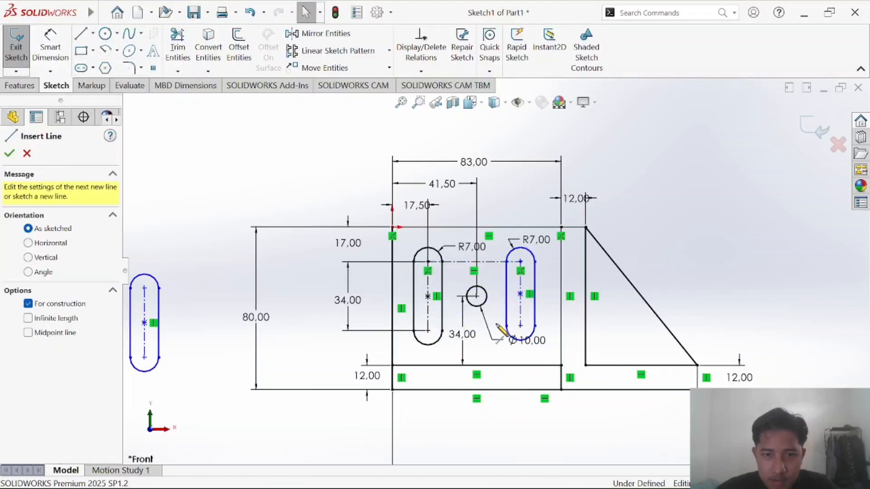
pyautogui.click(428, 331)
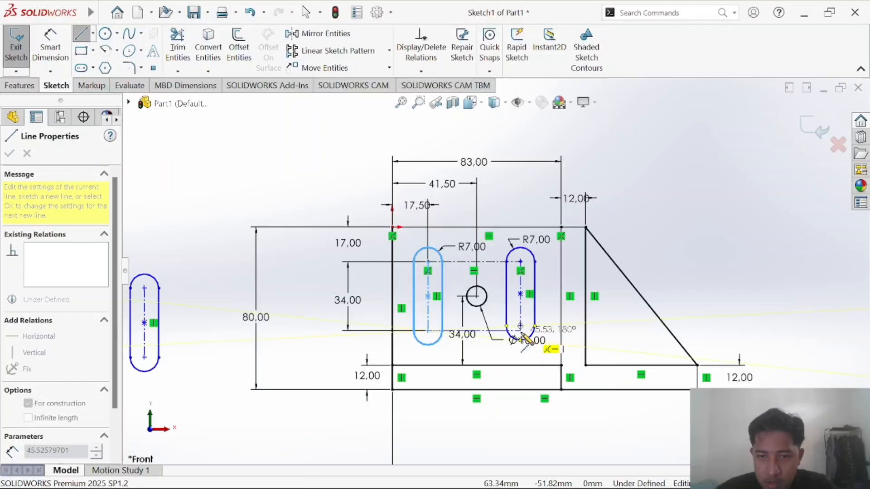
pyautogui.press('Escape')
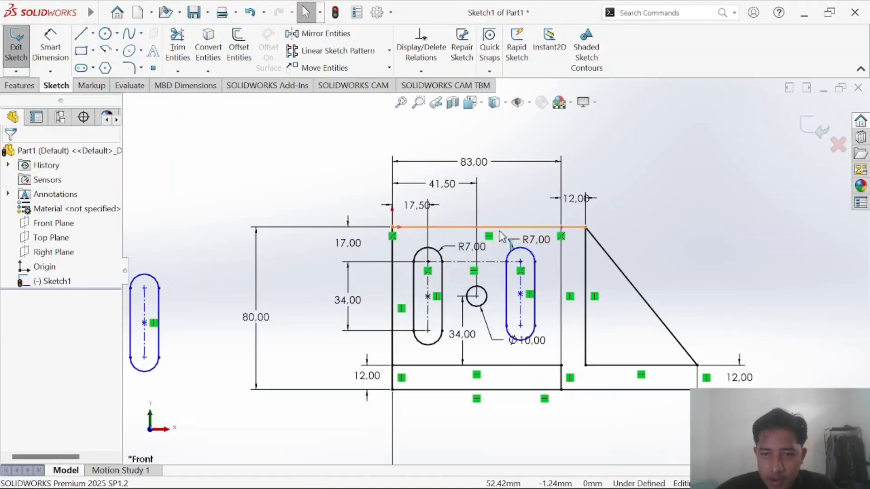
# Reposition the right slot's radius dimension, try deleting the slot with its surrounding entities, and undo the deletion.
pyautogui.moveTo(503, 235); pyautogui.dragTo(531, 294)
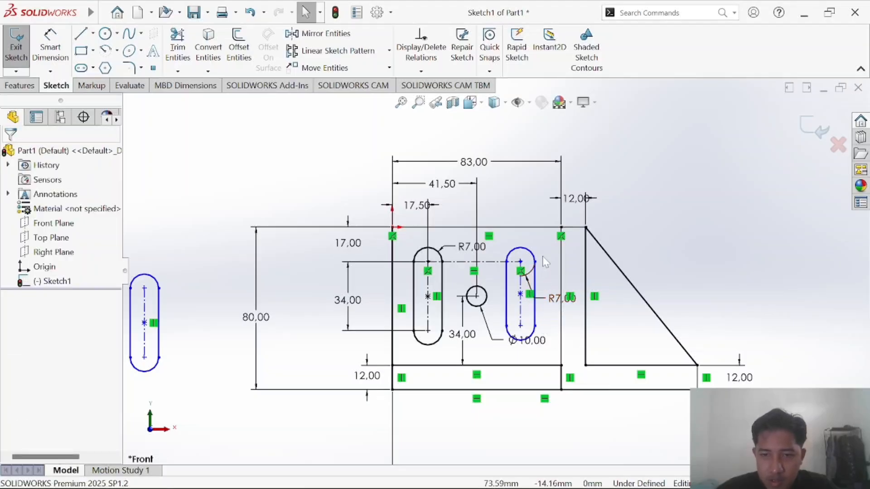
pyautogui.moveTo(545, 245); pyautogui.dragTo(499, 358)
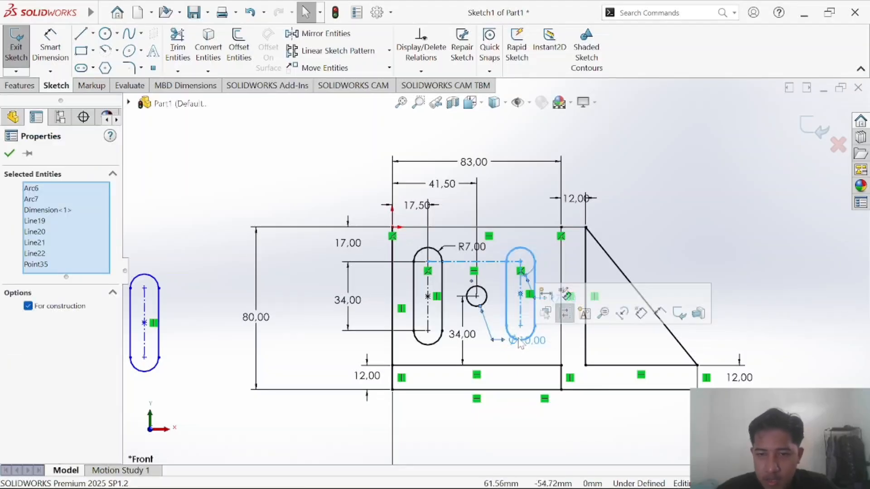
pyautogui.press('Delete')
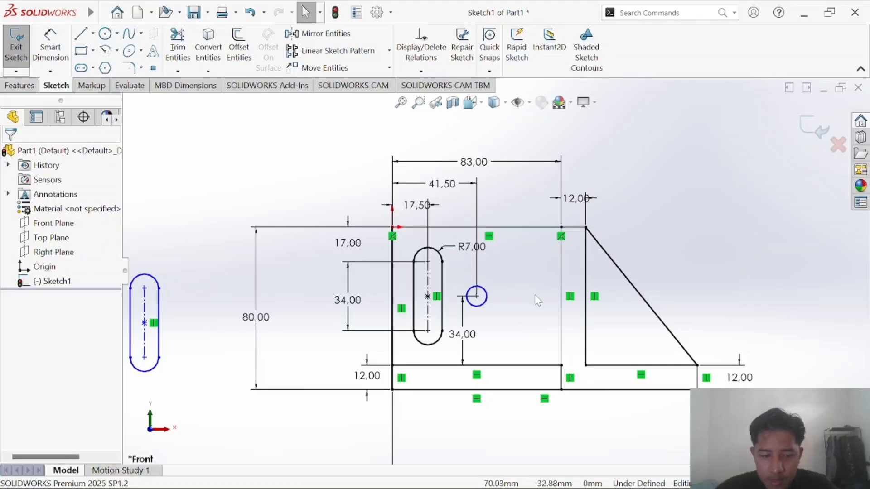
pyautogui.hotkey('ctrl', 'z')
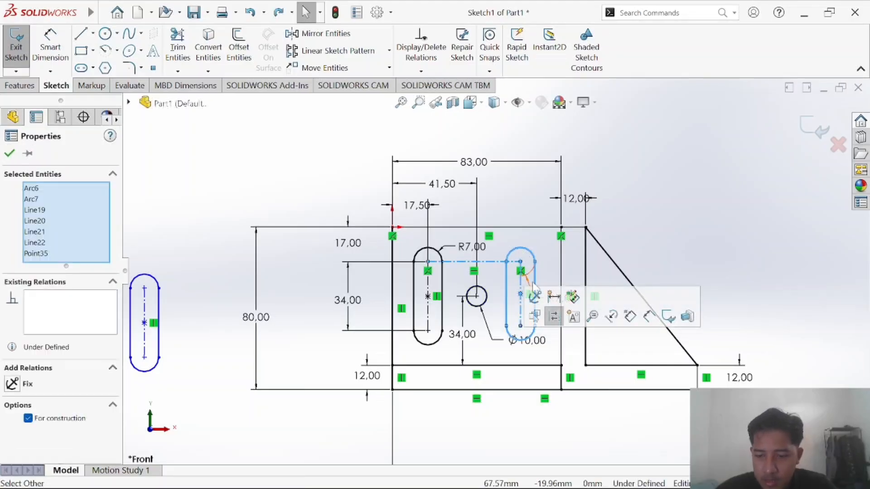
# Delete only the right slot with its radius dimension, keeping the horizontal centerline.
pyautogui.click(493, 280)
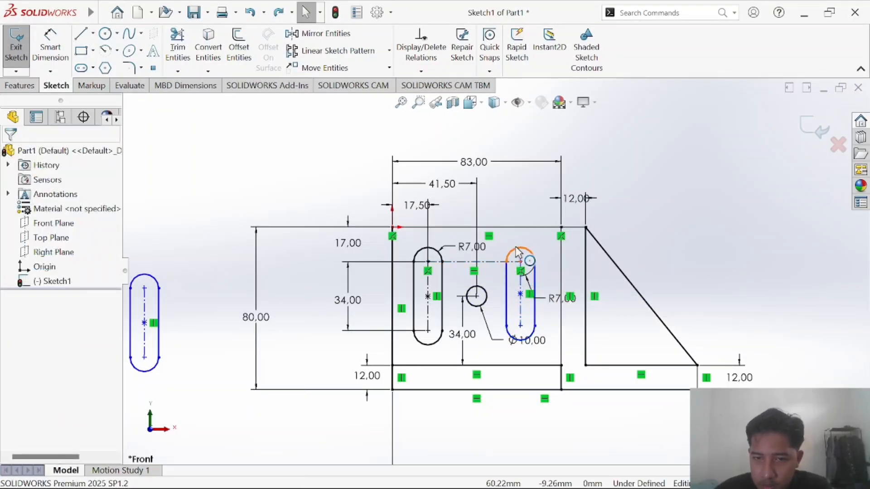
pyautogui.click(516, 251)
pyautogui.press('Delete')
pyautogui.click(375, 253)
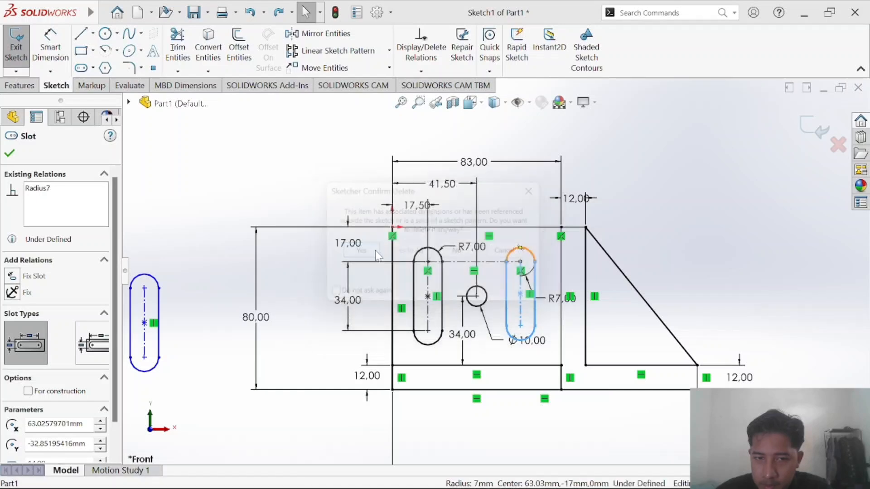
pyautogui.click(507, 262)
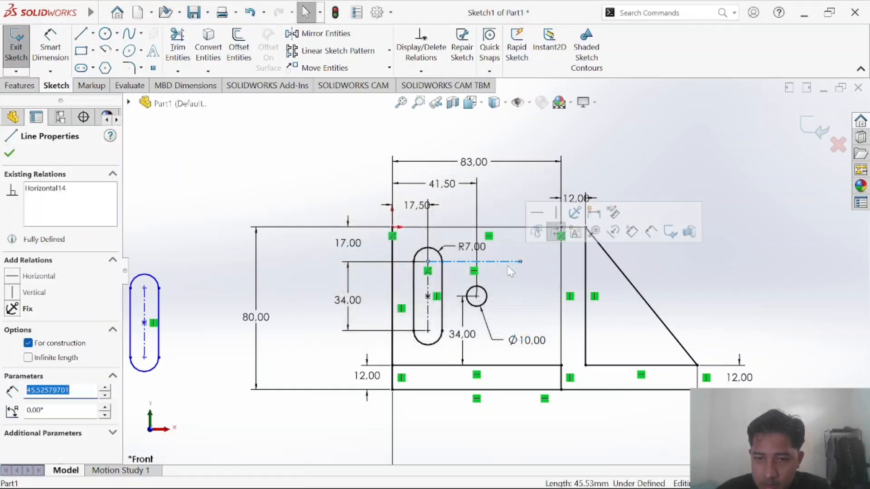
pyautogui.click(513, 277)
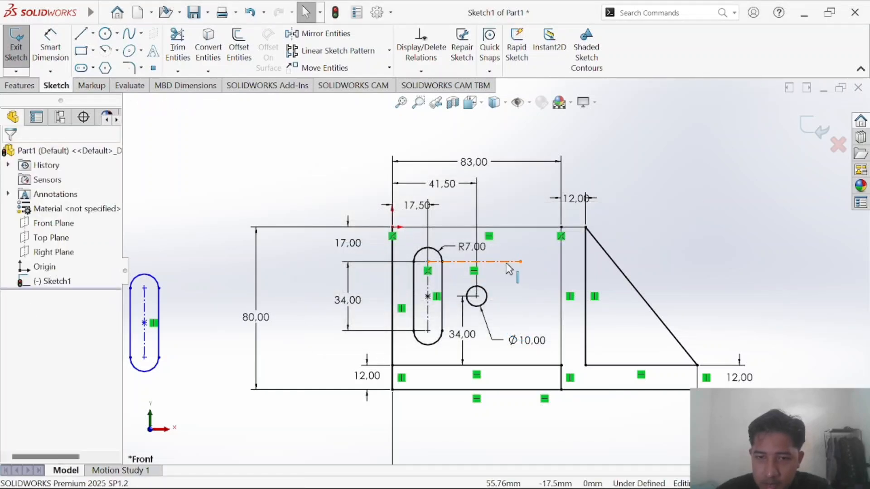
# Recheck drawing d) and draw a horizontal line from the left slot's lower arc centre to directly below the centerline's free end.
pyautogui.click(509, 263)
pyautogui.hotkey('alt', 'Tab')
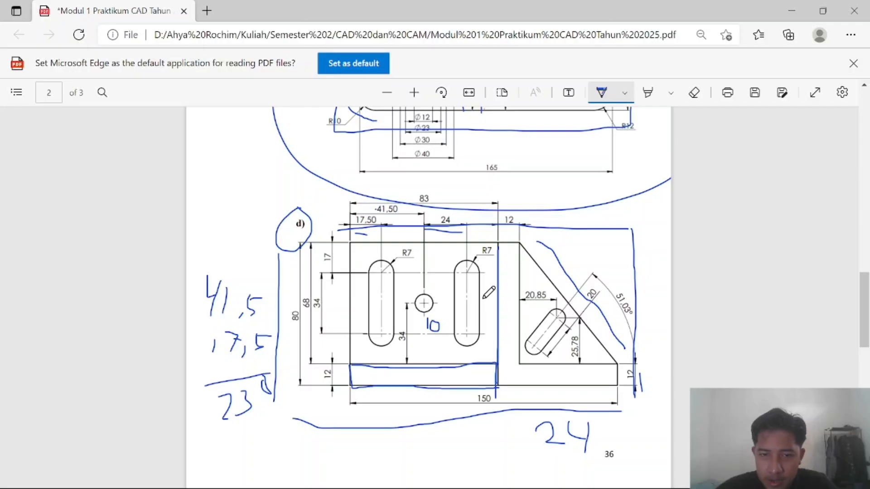
pyautogui.hotkey('alt', 'Tab')
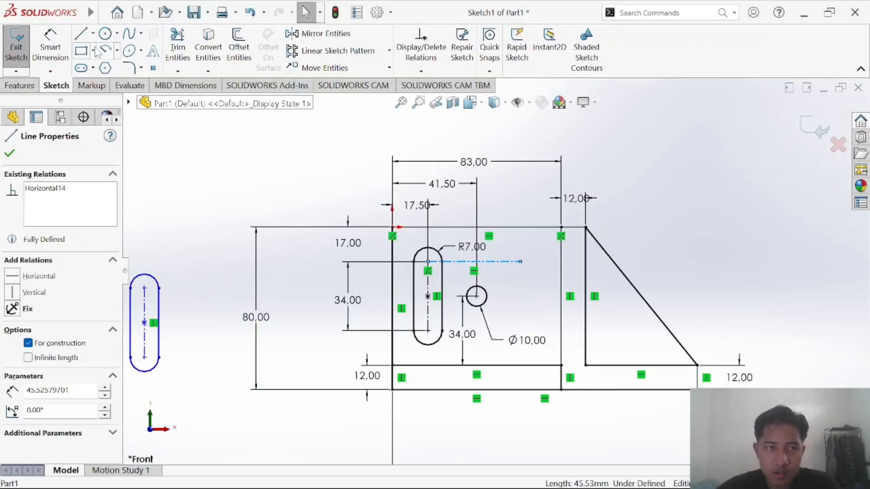
pyautogui.click(82, 34)
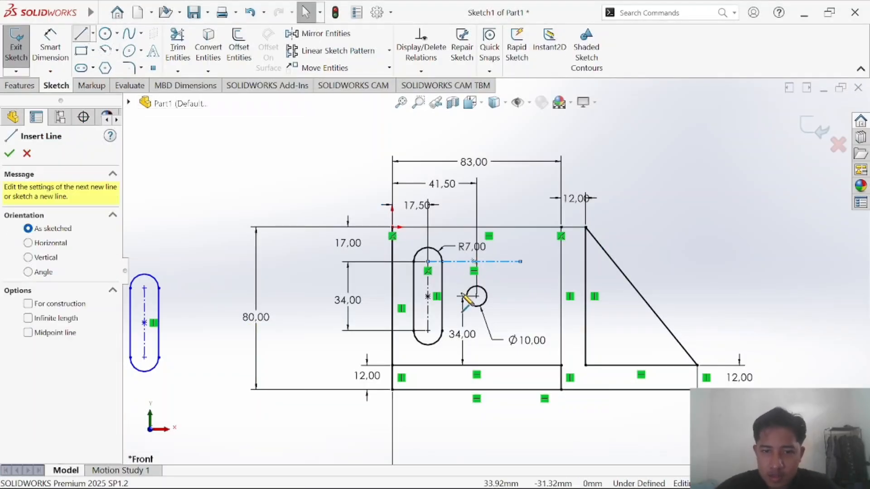
pyautogui.click(427, 331)
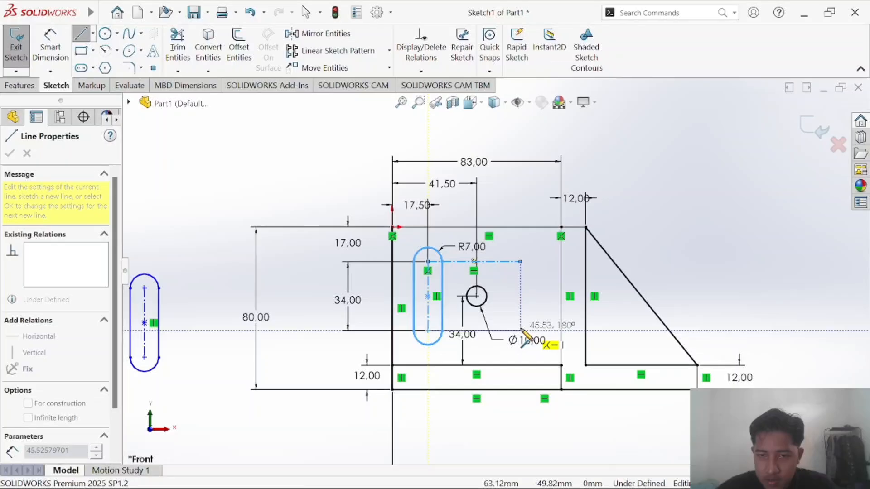
pyautogui.click(521, 330)
pyautogui.press('Escape')
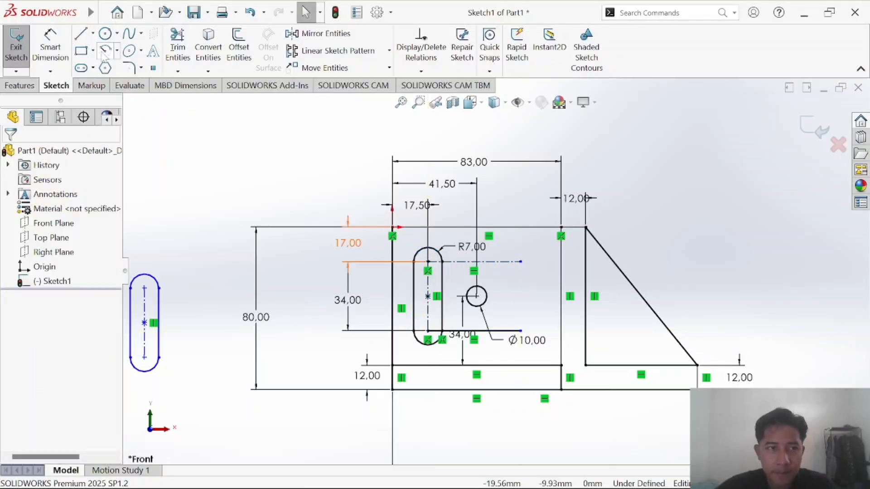
# Sketch a vertical straight slot, 34 mm between centres and about 11 mm wide, between the free ends of the two horizontal lines.
pyautogui.click(82, 68)
pyautogui.click(521, 262)
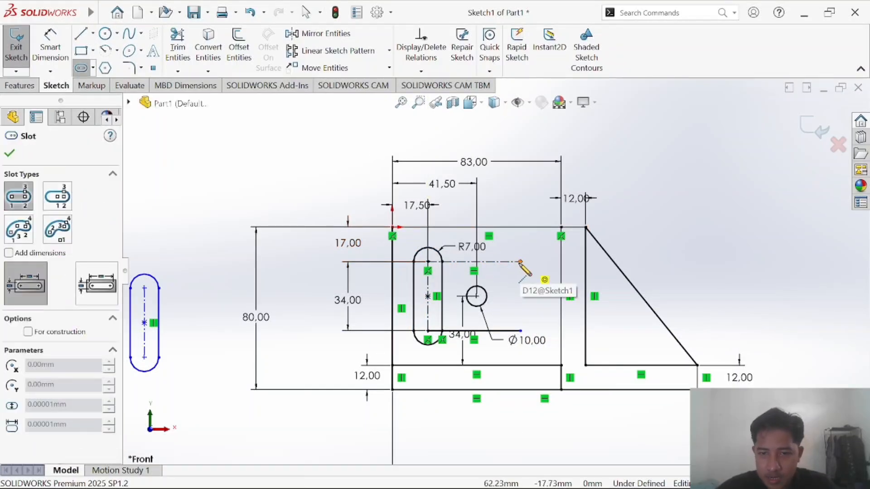
pyautogui.click(521, 332)
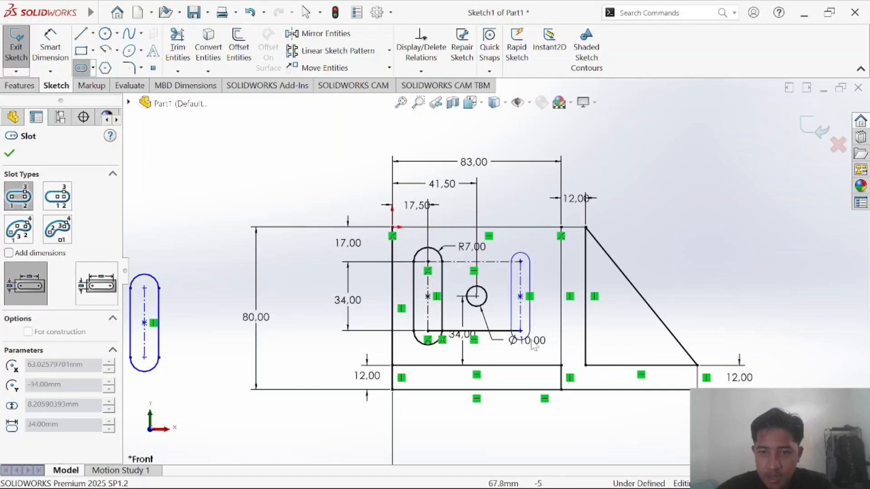
pyautogui.click(535, 348)
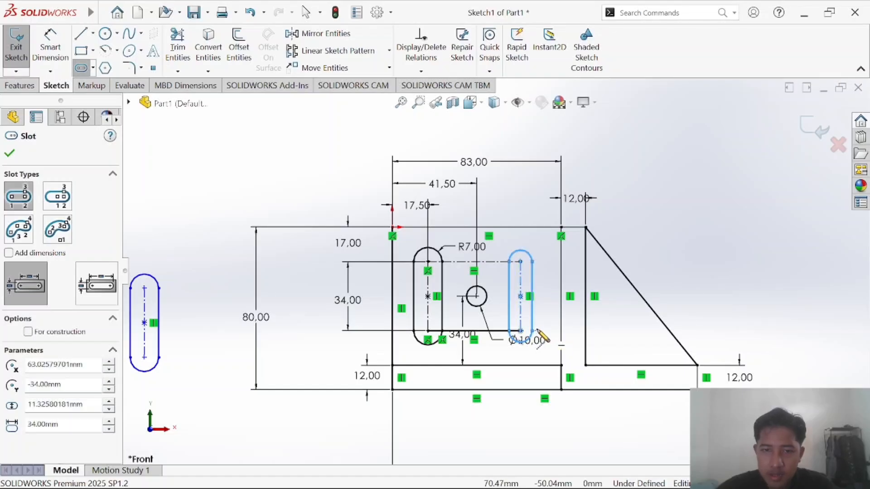
# Dimension the radius of the right slot's upper arc and consult drawing d) for the remaining dimensions.
pyautogui.click(49, 53)
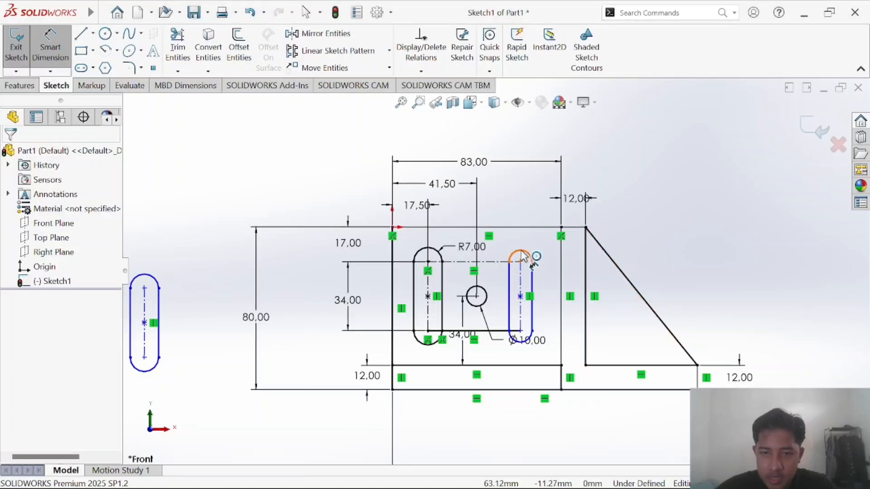
pyautogui.click(521, 252)
pyautogui.click(549, 244)
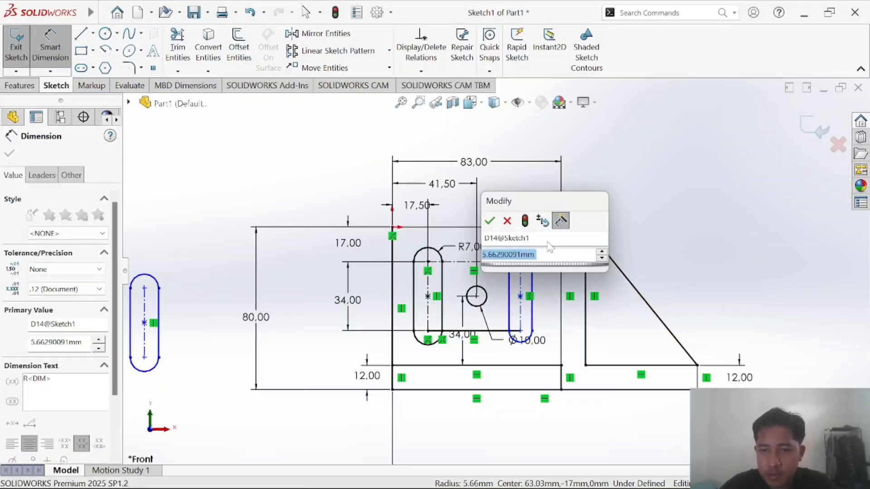
pyautogui.press('Return')
pyautogui.hotkey('alt', 'Tab')
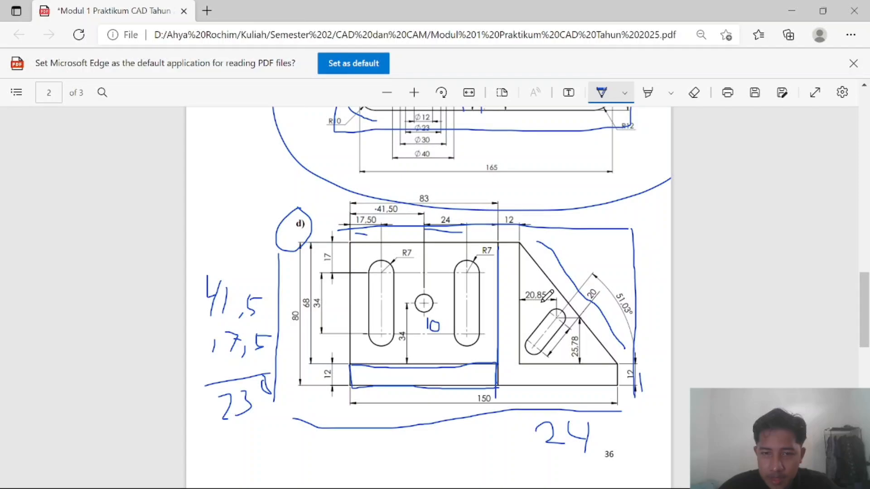
# Dimension the horizontal distance from the Ø10 hole's centre to the right slot's upper arc centre as 24 mm.
pyautogui.hotkey('alt', 'Tab')
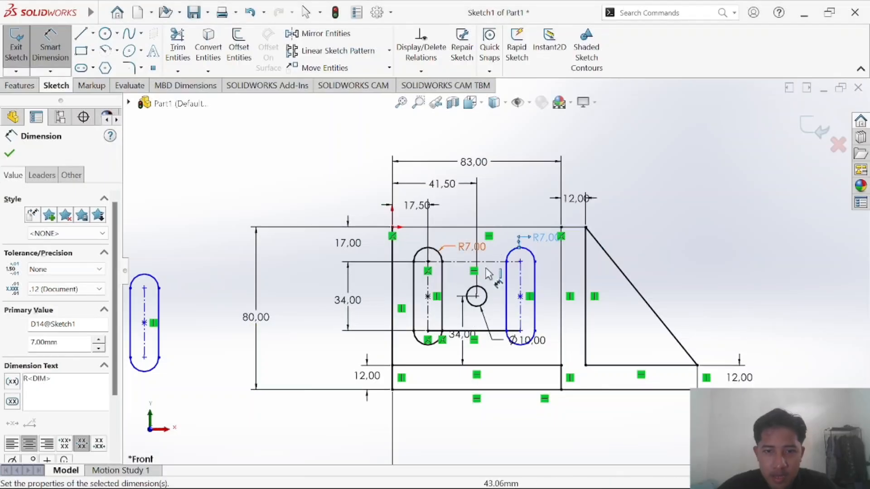
pyautogui.click(521, 267)
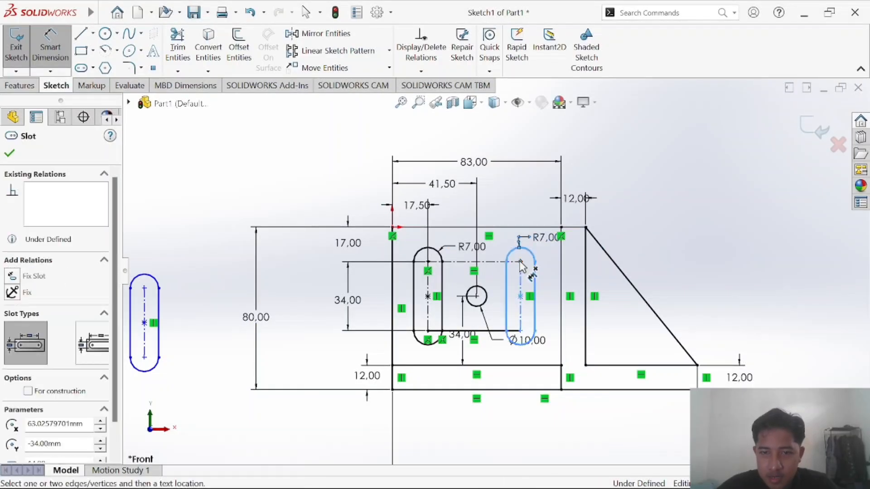
pyautogui.click(478, 293)
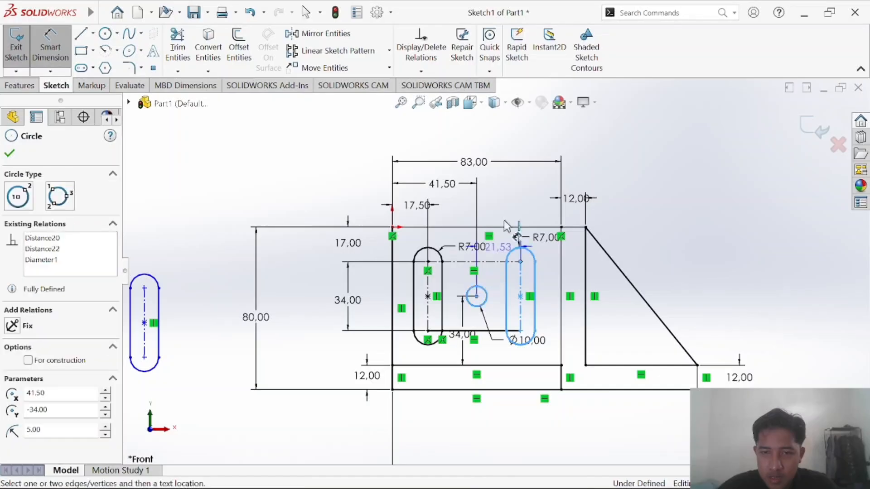
pyautogui.click(504, 194)
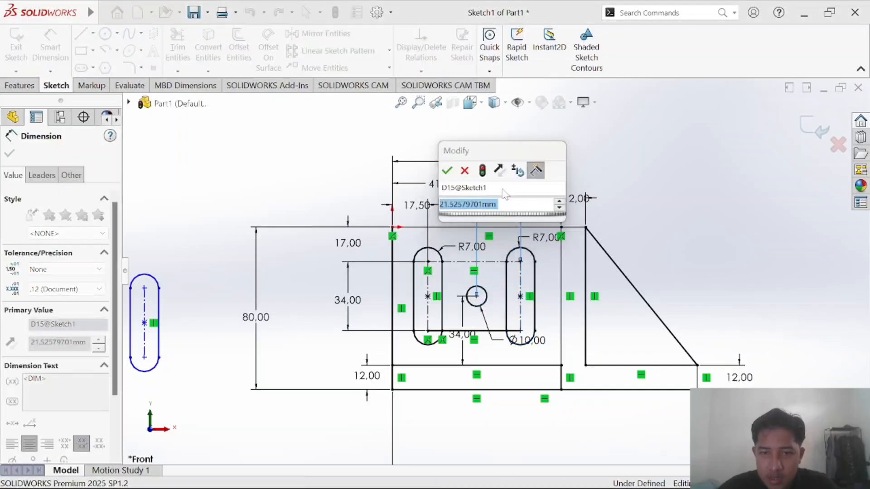
pyautogui.hotkey('alt', 'Tab')
pyautogui.hotkey('alt', 'Tab')
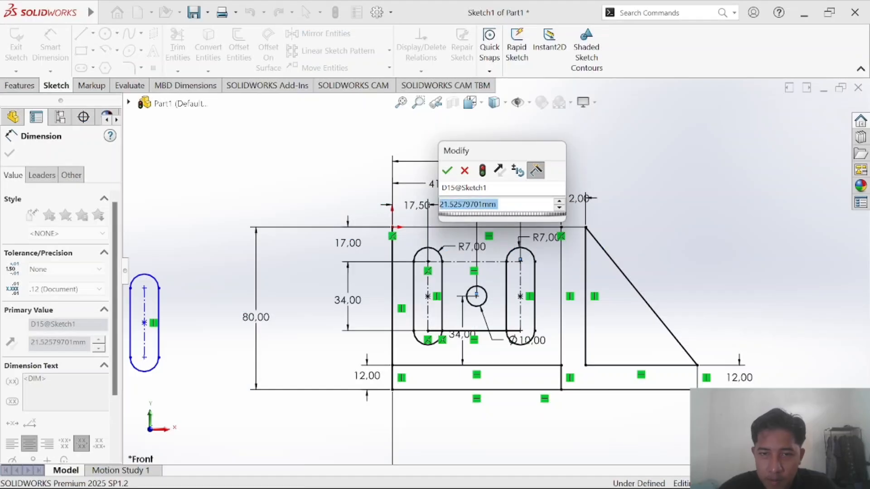
pyautogui.write('24')
pyautogui.press('Return')
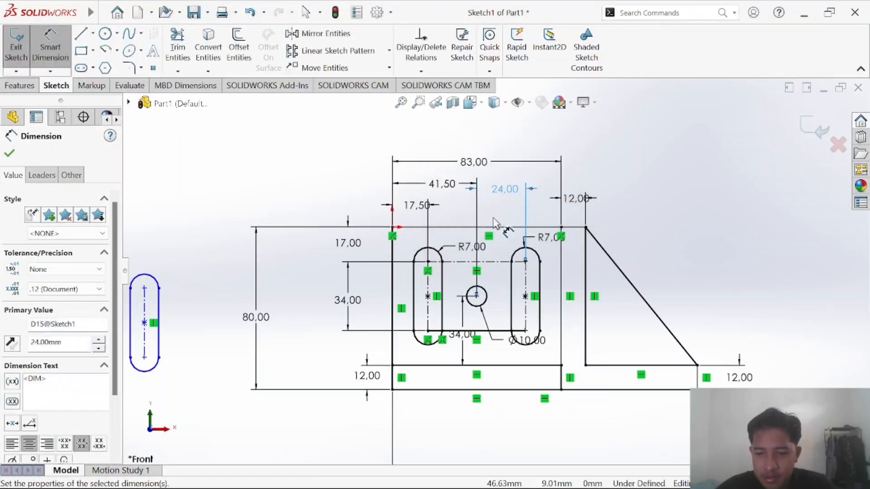
# Lower the 24 mm dimension text into line with the 17.50 mm dimension and leave the dimension command.
pyautogui.click(691, 212)
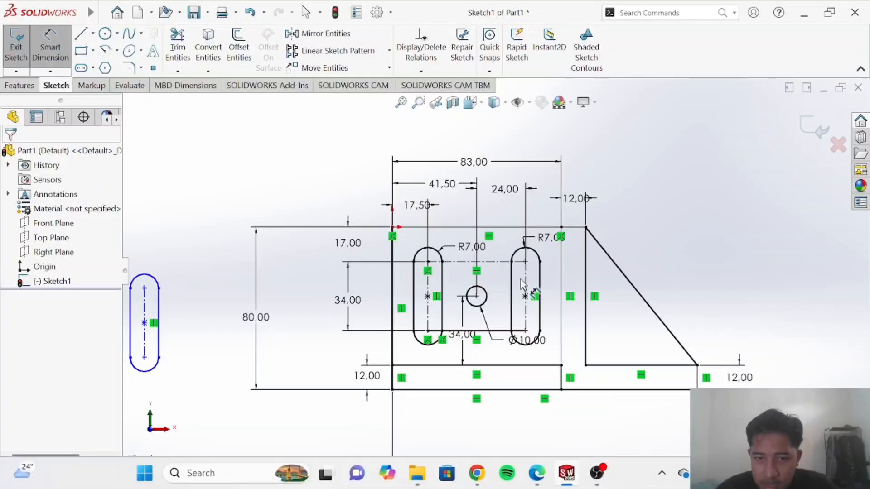
pyautogui.scroll(-5, 533, 279)
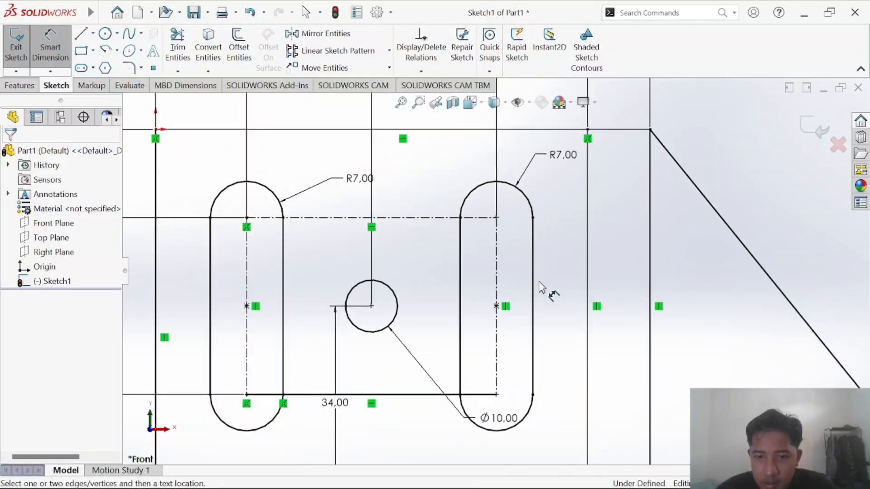
pyautogui.scroll(5, 503, 299)
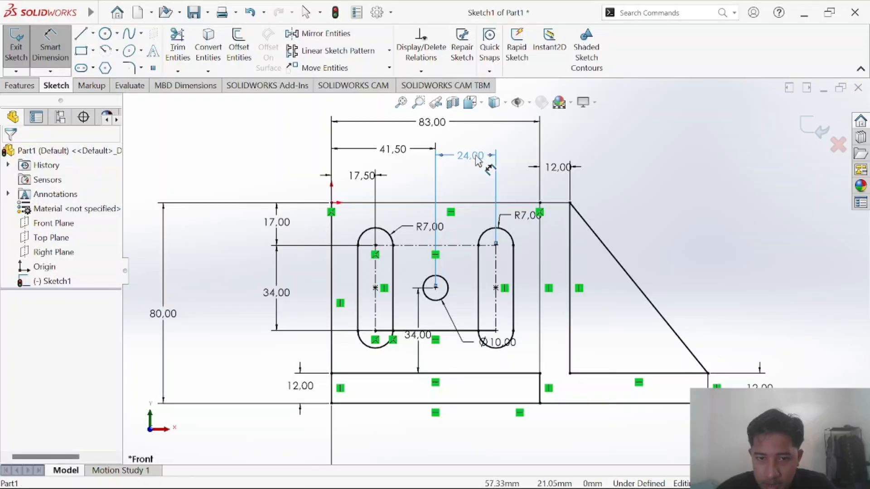
pyautogui.moveTo(470, 155); pyautogui.dragTo(470, 176)
pyautogui.click(467, 291)
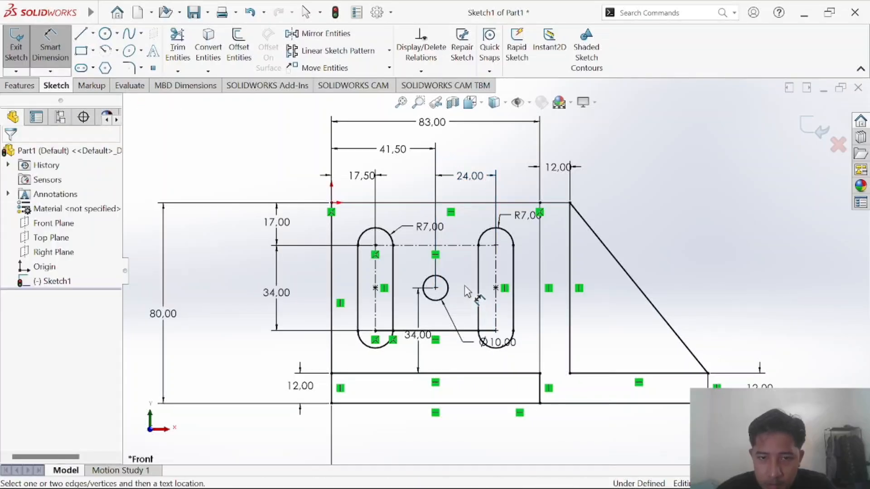
pyautogui.press('Escape')
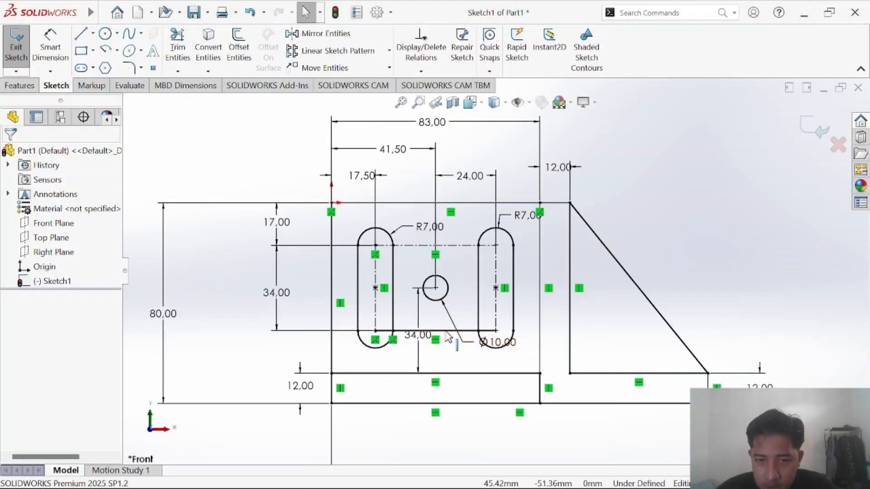
# Replace the solid horizontal line between the two slots' lower arc centres with a construction centerline.
pyautogui.click(440, 331)
pyautogui.press('Delete')
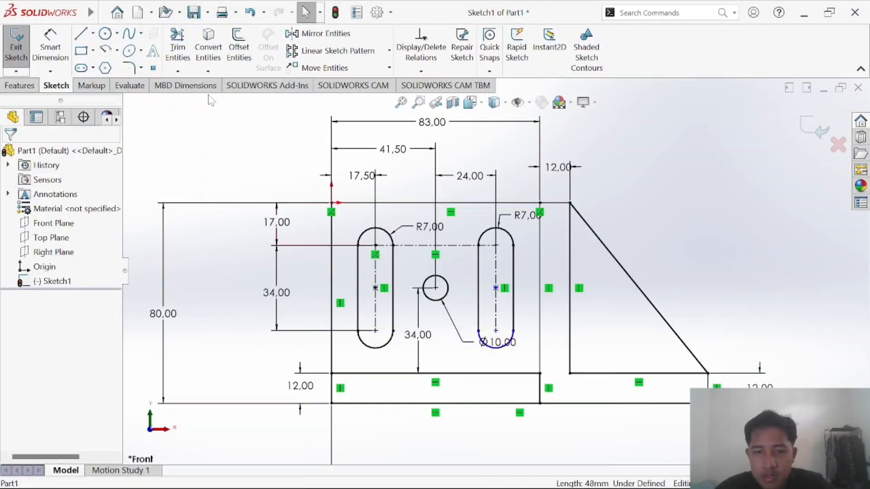
pyautogui.click(93, 33)
pyautogui.click(109, 66)
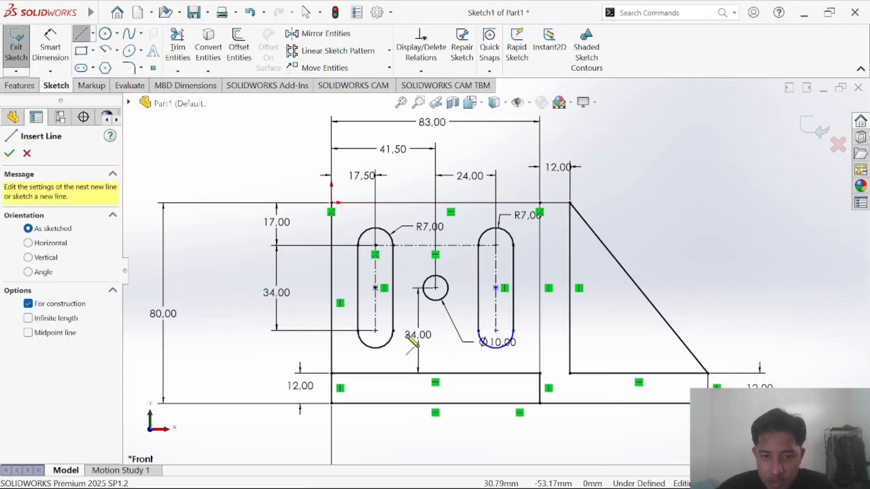
pyautogui.click(376, 330)
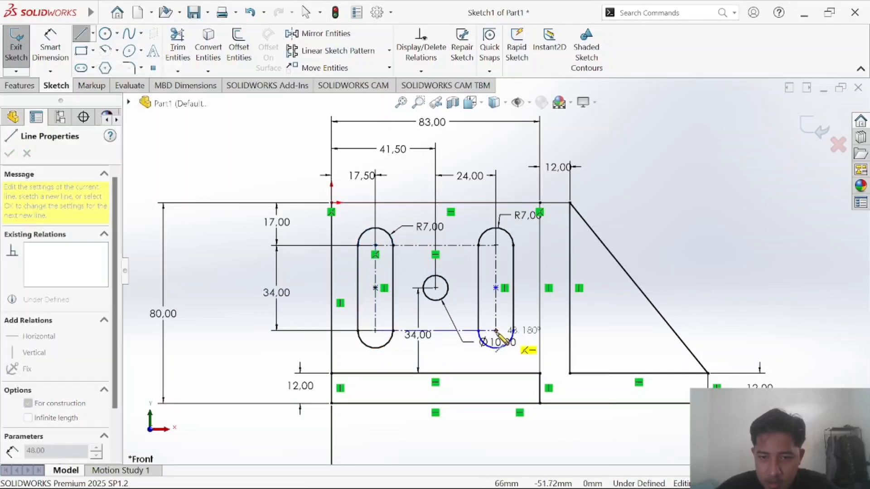
pyautogui.click(496, 330)
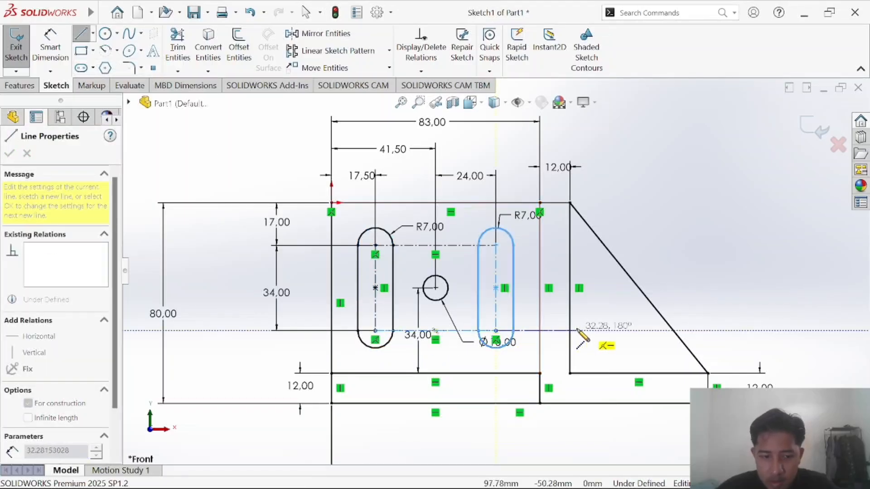
pyautogui.press('Escape')
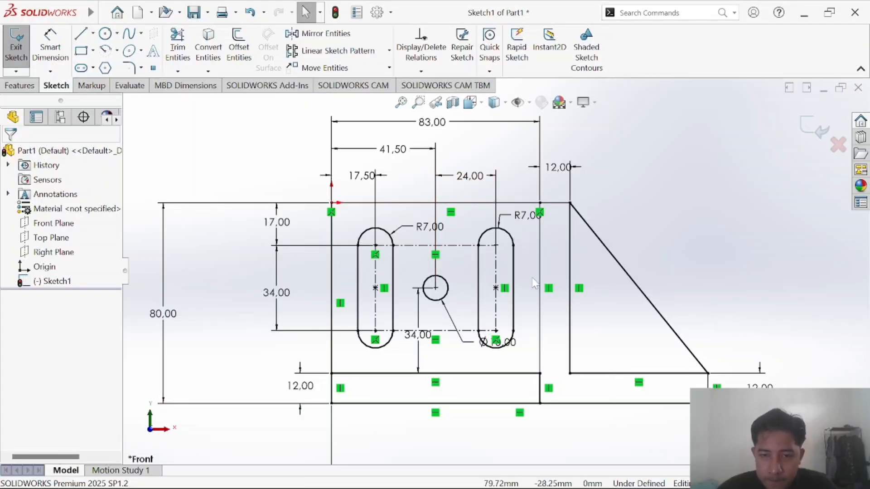
# Recheck drawing d) and try to dimension the gap between the right slot's straight side and the vertical line beside it.
pyautogui.hotkey('alt', 'Tab')
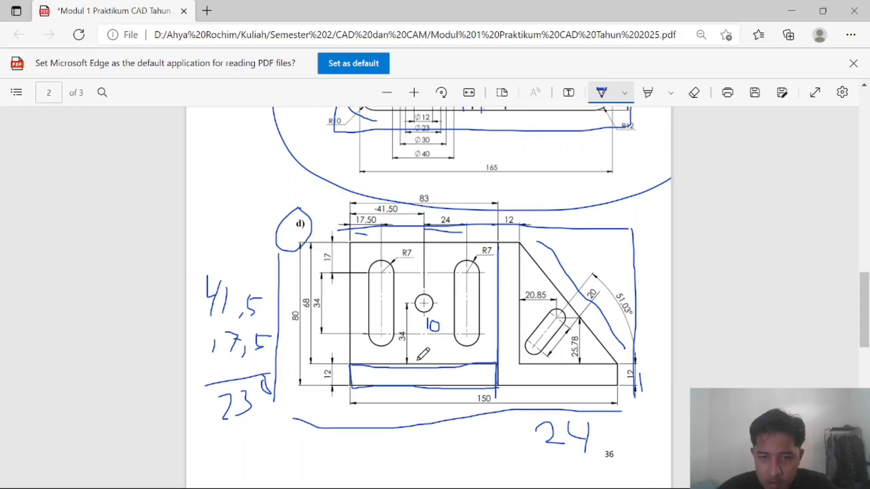
pyautogui.hotkey('alt', 'Tab')
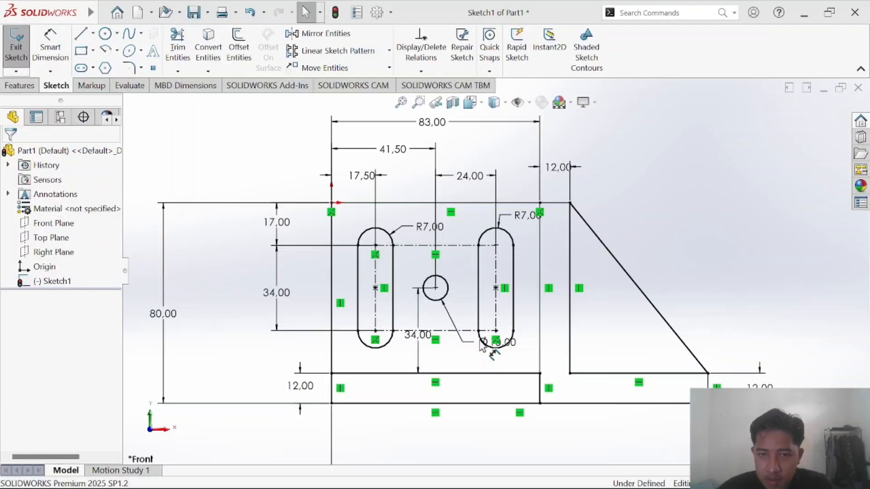
pyautogui.hotkey('alt', 'Tab')
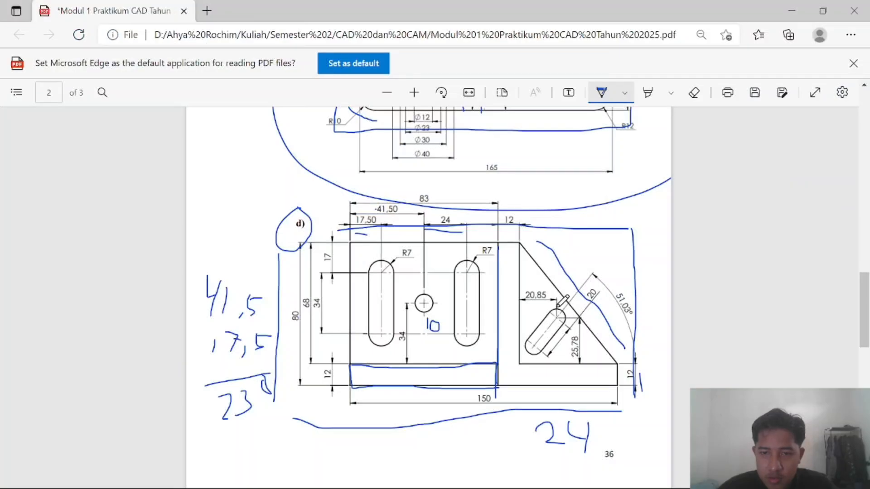
pyautogui.hotkey('alt', 'Tab')
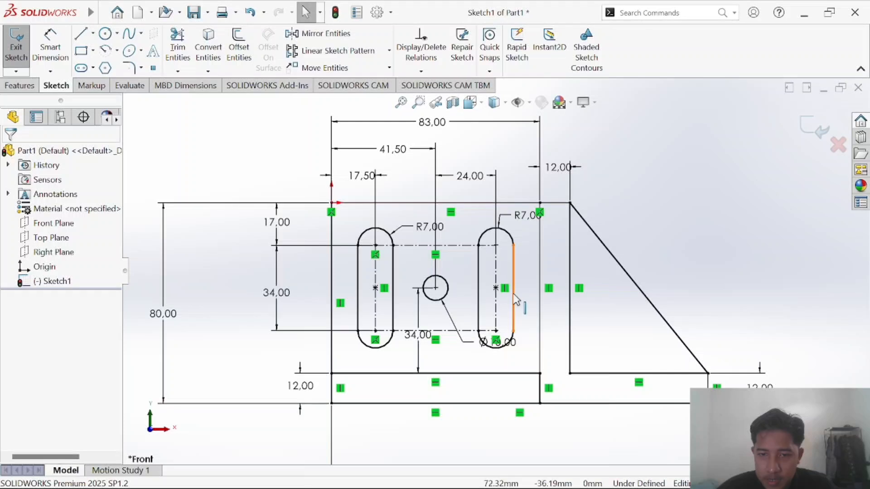
pyautogui.click(52, 44)
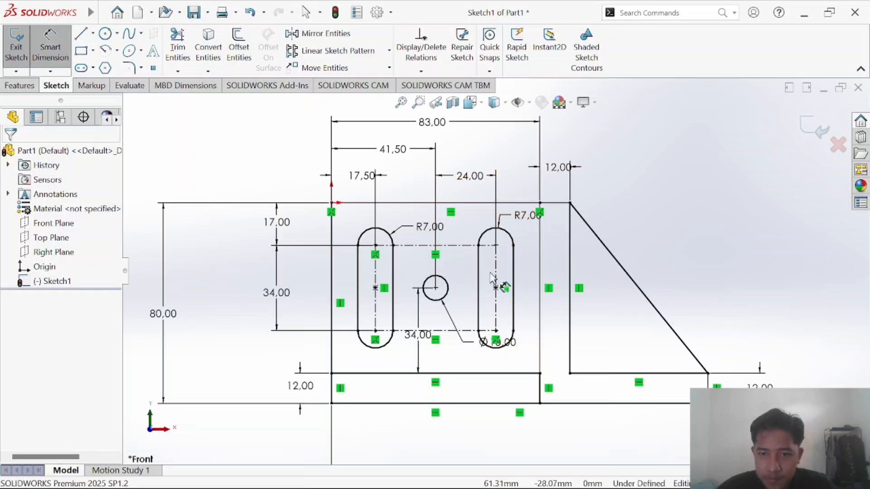
pyautogui.click(513, 272)
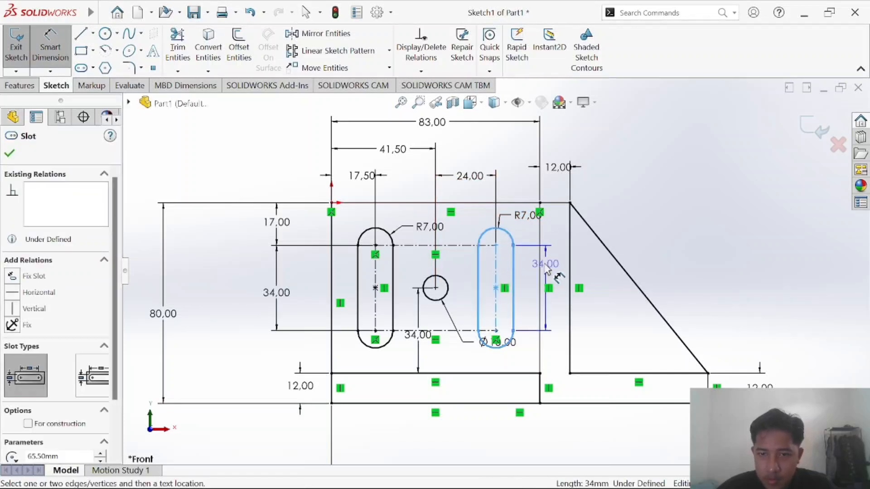
pyautogui.click(539, 256)
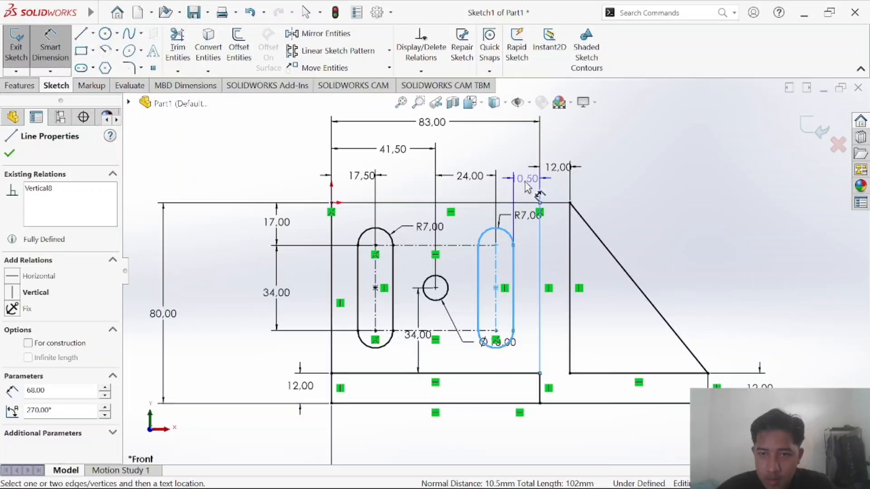
pyautogui.click(527, 185)
pyautogui.click(522, 270)
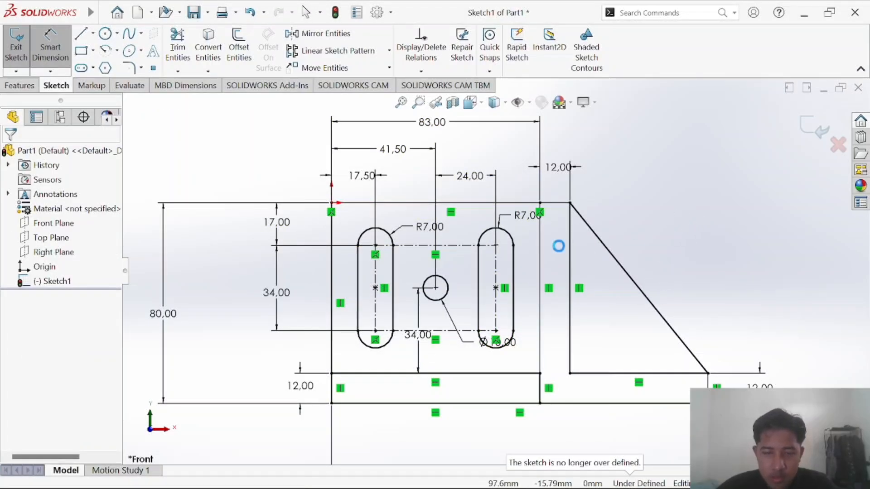
pyautogui.press('Escape')
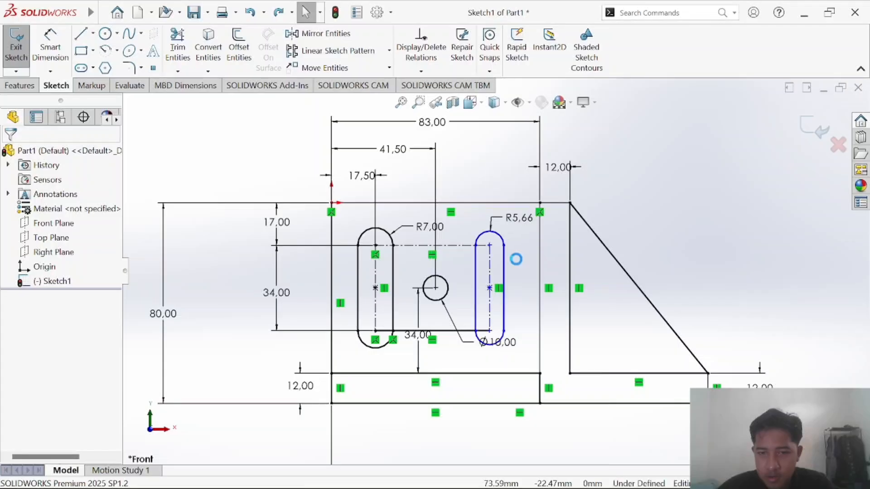
# Undo the recent edits back to the earlier right slot, including the vertical relation applied to the horizontal centerline.
pyautogui.hotkey('ctrl', 'z')
pyautogui.hotkey('ctrl', 'z')
pyautogui.hotkey('ctrl', 'z')
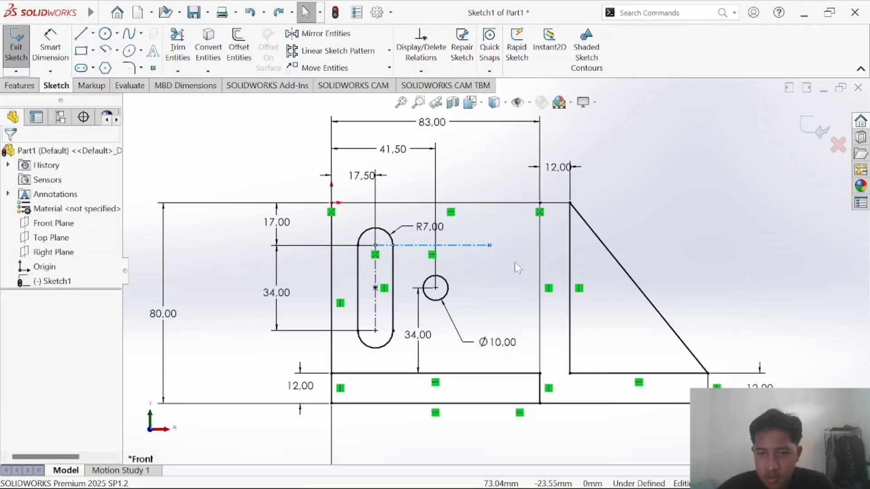
pyautogui.click(495, 296)
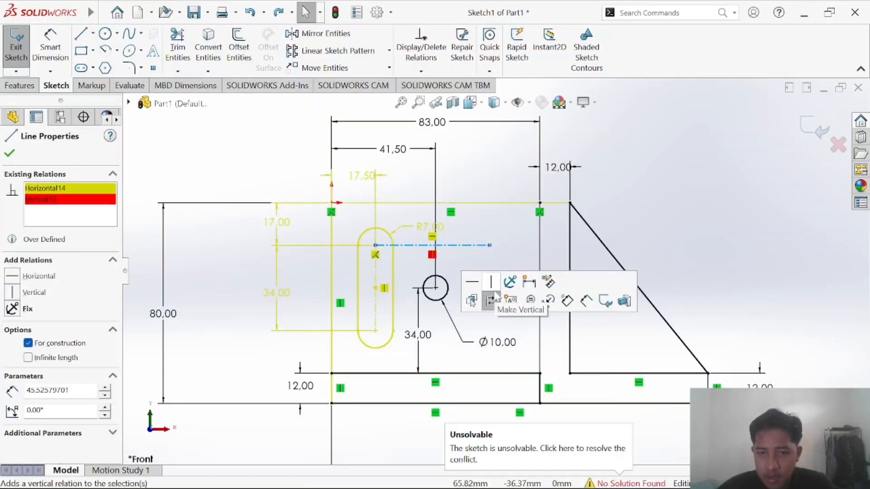
pyautogui.hotkey('ctrl', 'z')
pyautogui.hotkey('ctrl', 'z')
pyautogui.hotkey('ctrl', 'z')
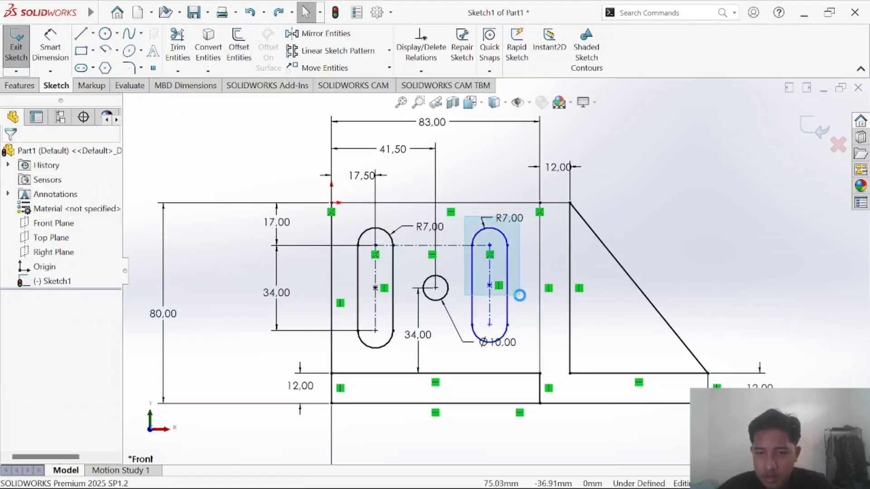
# Delete the right slot with its radius dimension, and the horizontal centerline starting at the left slot's upper arc centre.
pyautogui.click(510, 252)
pyautogui.press('Delete')
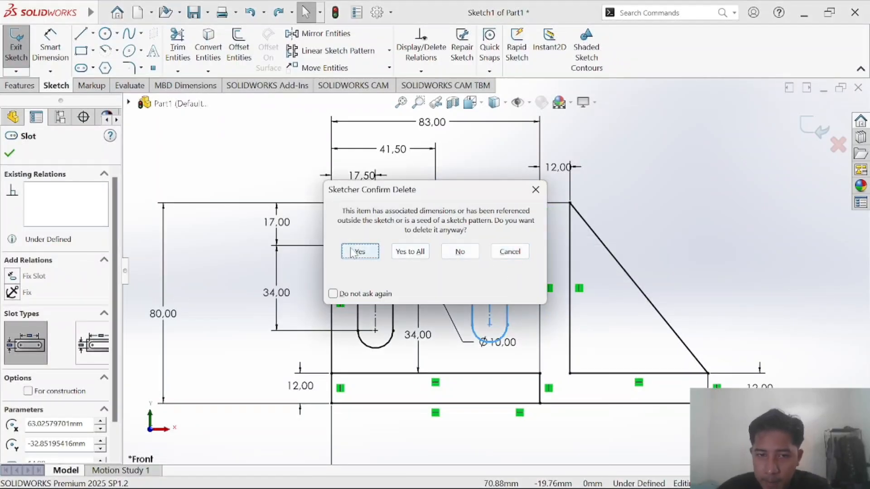
pyautogui.click(363, 249)
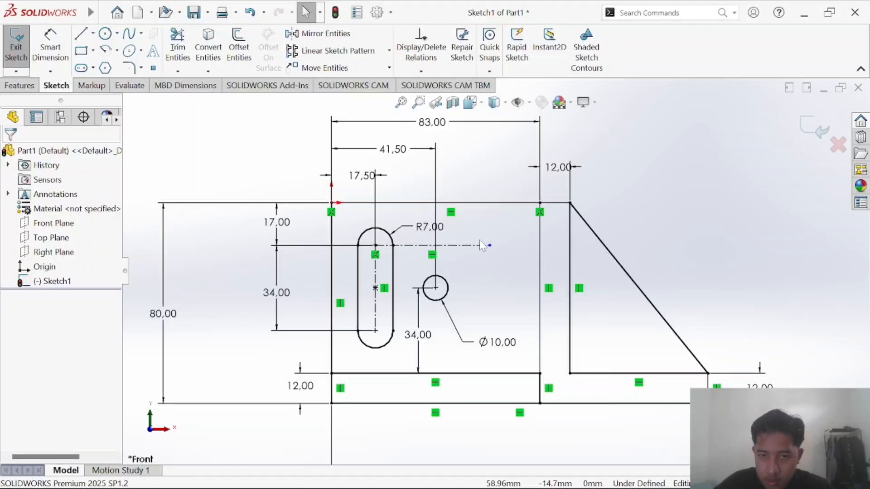
pyautogui.click(461, 246)
pyautogui.press('Delete')
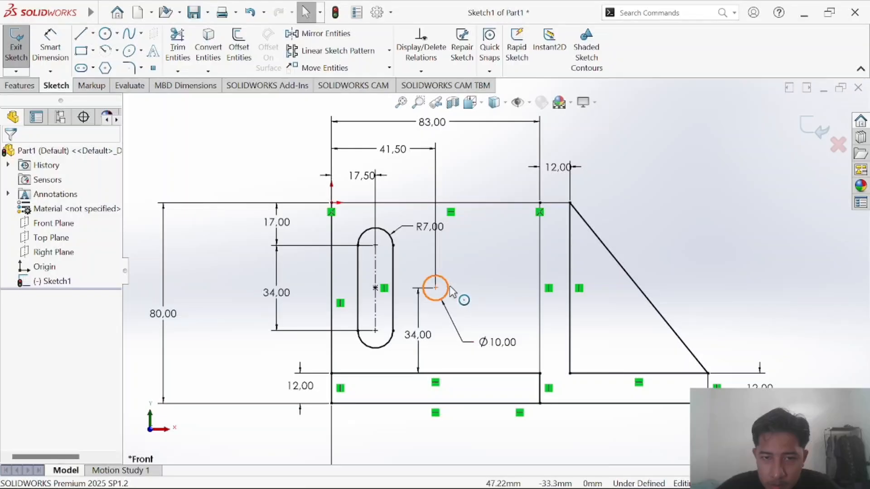
# Shift the 17.50 mm dimension beside the slot and select the bracket's geometry to review its list of entities.
pyautogui.moveTo(363, 172); pyautogui.dragTo(354, 171)
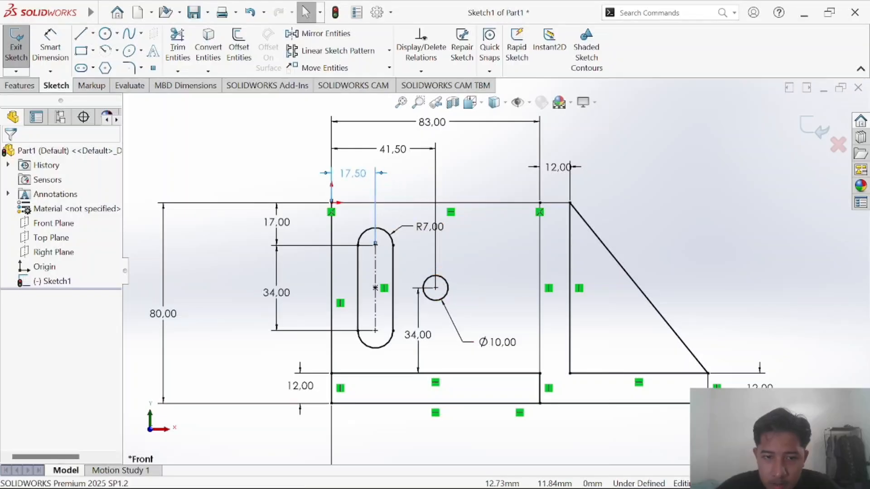
pyautogui.click(489, 286)
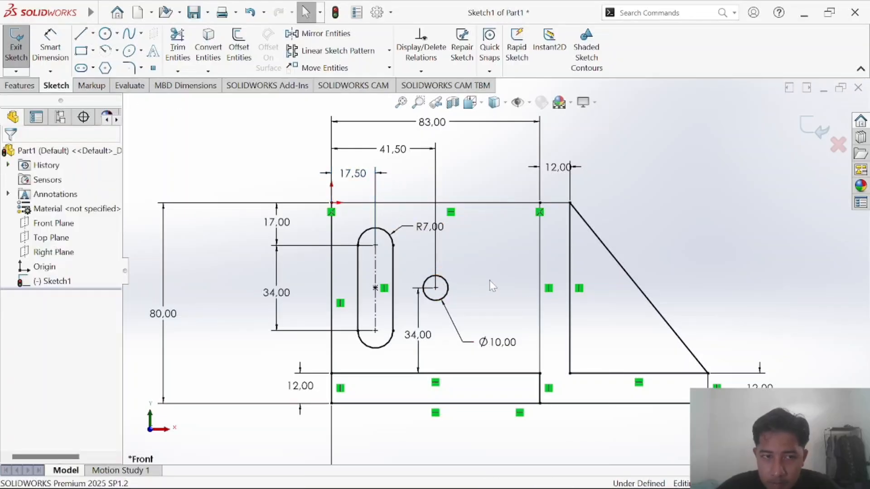
pyautogui.moveTo(203, 145)
pyautogui.mouseDown()
pyautogui.moveTo(281, 175)
pyautogui.moveTo(783, 433)
pyautogui.mouseUp()
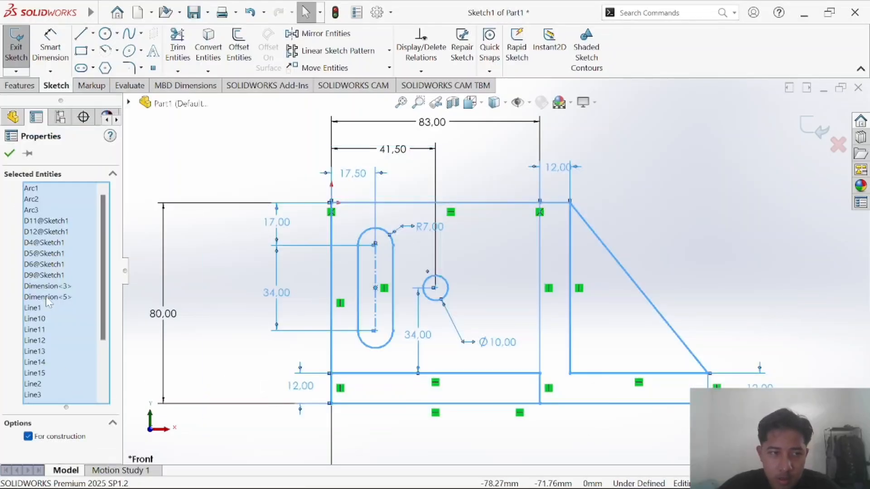
pyautogui.scroll(-2, 49, 200)
pyautogui.scroll(-1, 55, 252)
pyautogui.scroll(3, 58, 252)
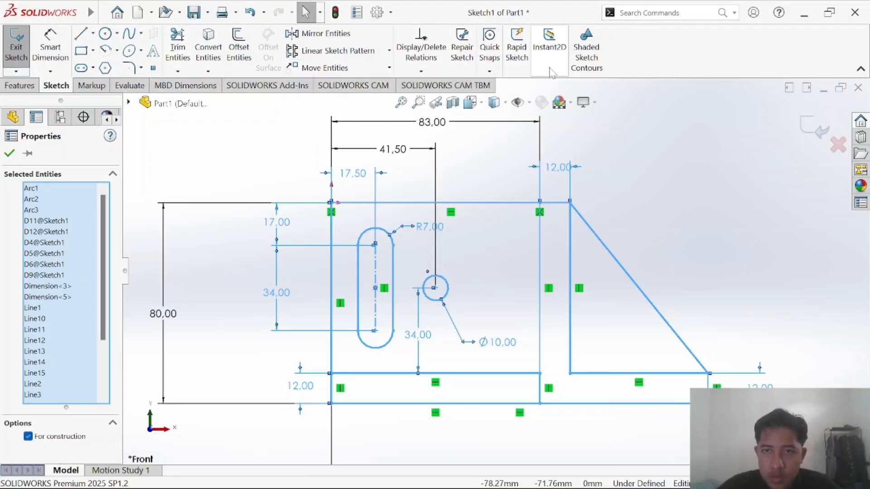
pyautogui.click(473, 191)
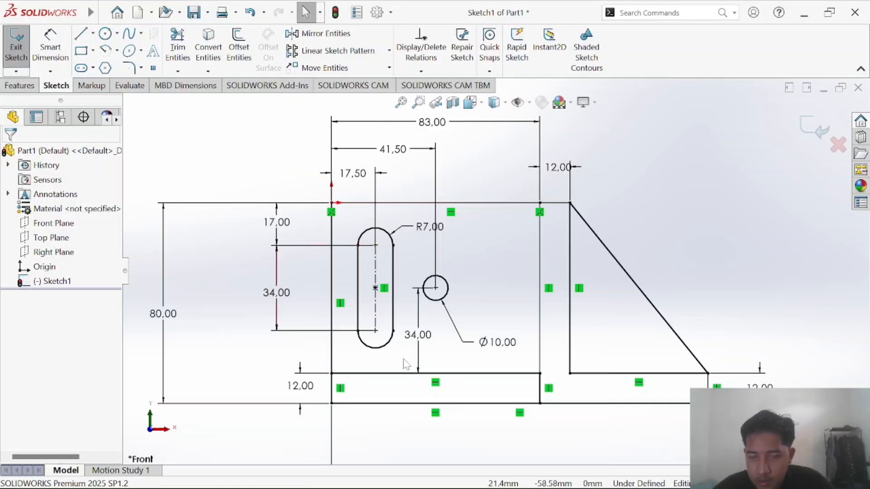
# Try deleting the left slot, recheck drawing d) in the PDF, and undo the deletion.
pyautogui.click(375, 289)
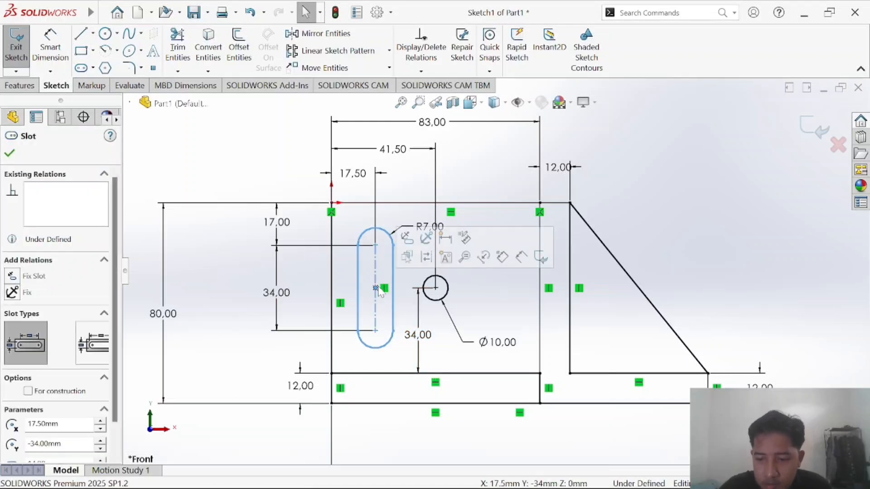
pyautogui.press('Delete')
pyautogui.click(360, 252)
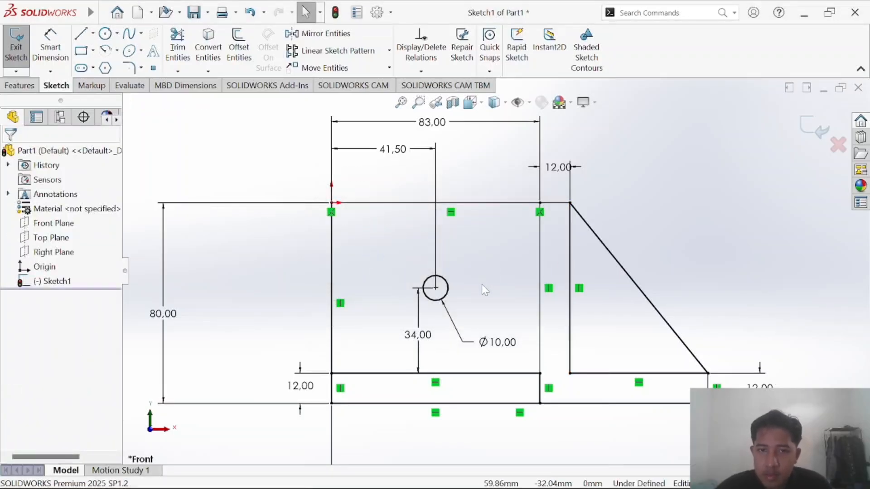
pyautogui.hotkey('alt', 'Tab')
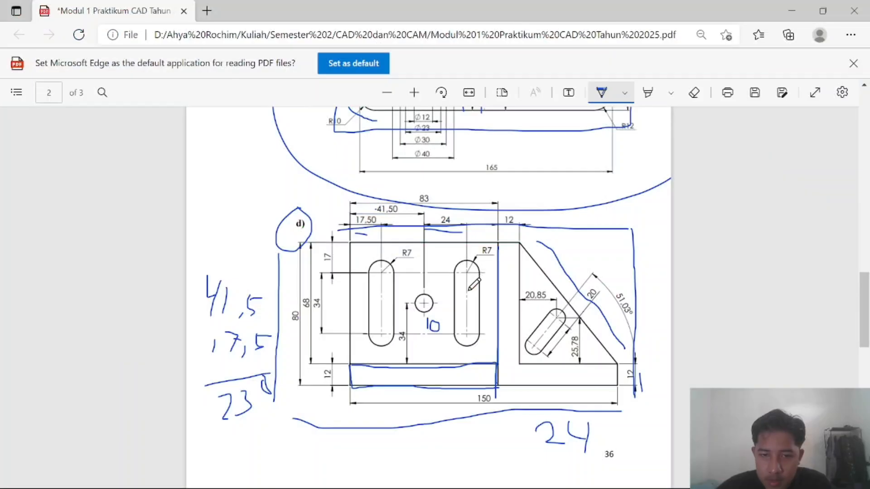
pyautogui.hotkey('alt', 'Tab')
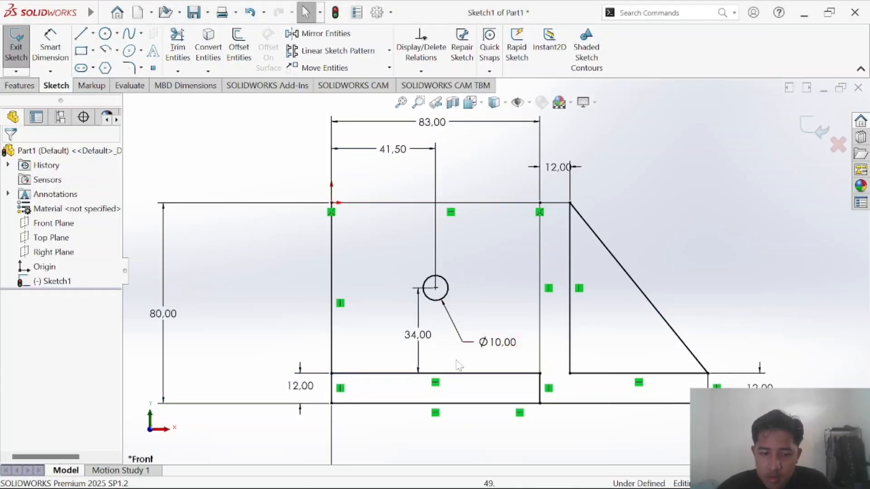
pyautogui.hotkey('ctrl', 'z')
pyautogui.press('Escape')
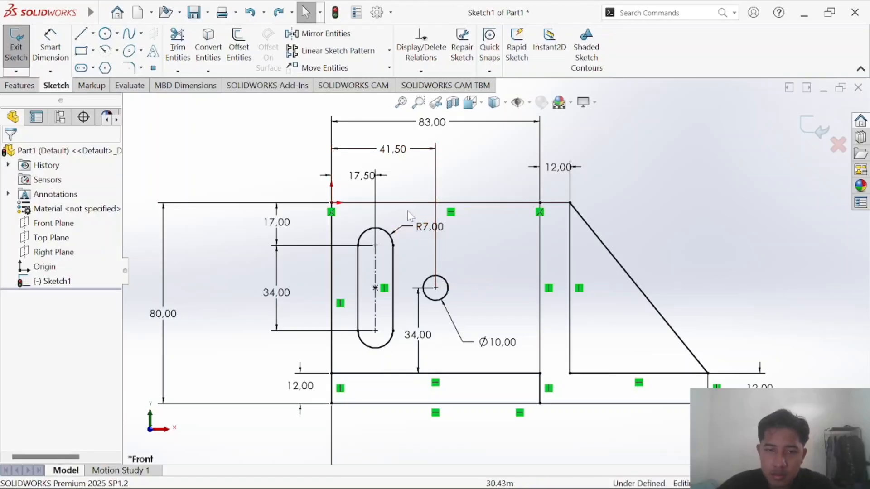
# Shift the 17.50 mm dimension's text and replace the circle's diameter dimension with a new 10 mm one below the circle.
pyautogui.click(358, 175)
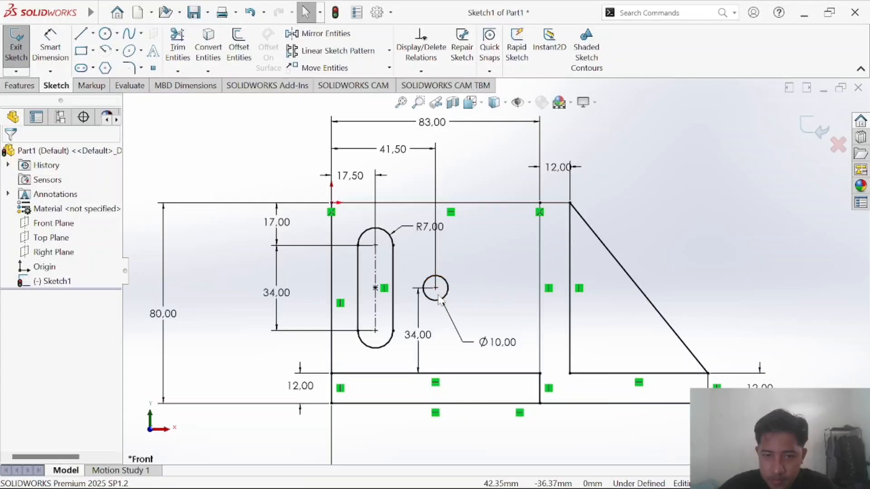
pyautogui.click(487, 342)
pyautogui.press('Delete')
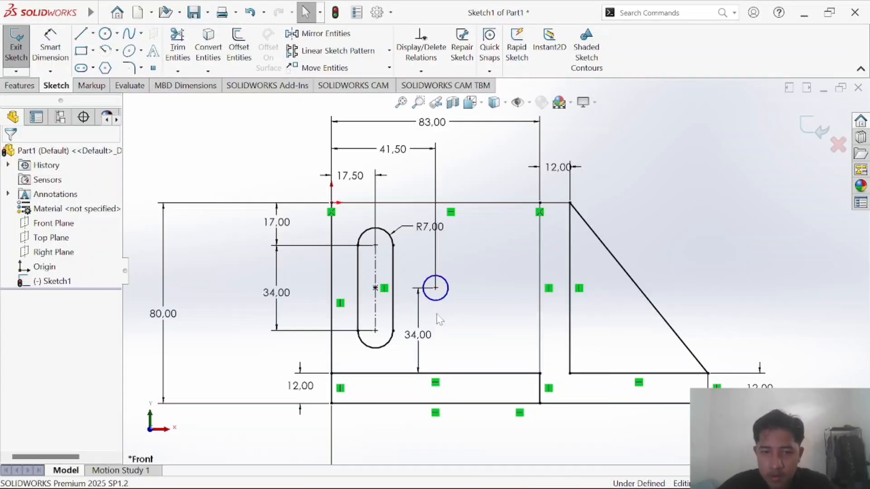
pyautogui.click(64, 48)
pyautogui.click(446, 302)
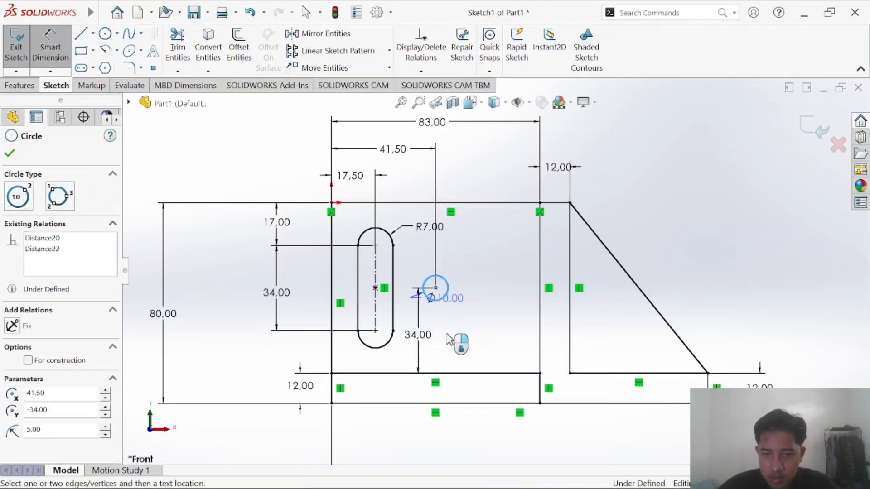
pyautogui.click(459, 345)
pyautogui.press('Return')
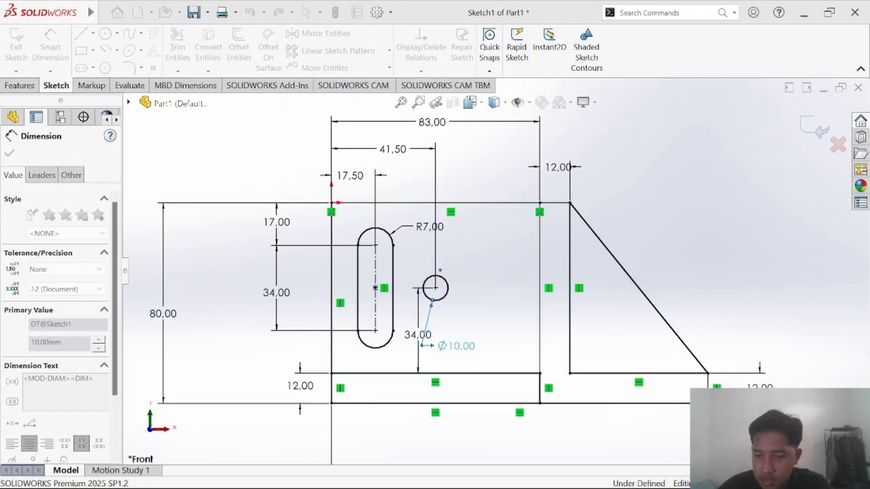
pyautogui.moveTo(480, 347); pyautogui.dragTo(494, 343)
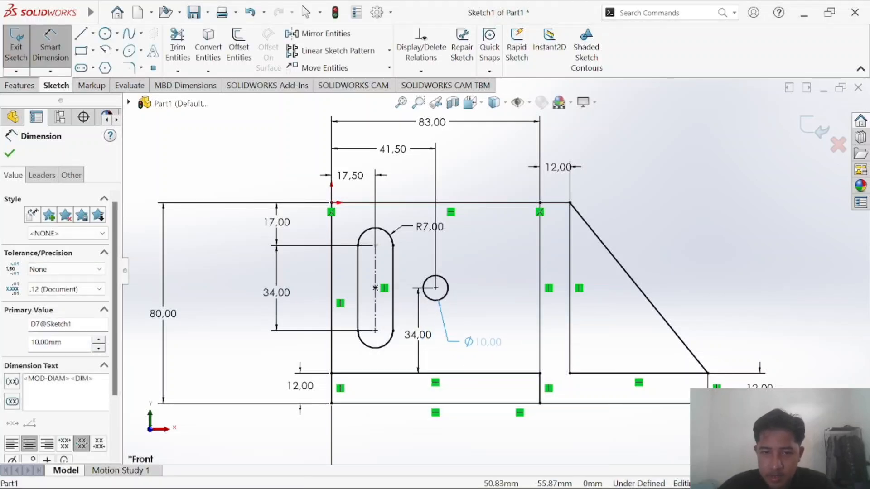
# Try to dimension the circle's distance from the bracket's upper edge, declining to add it as a driven dimension.
pyautogui.click(448, 285)
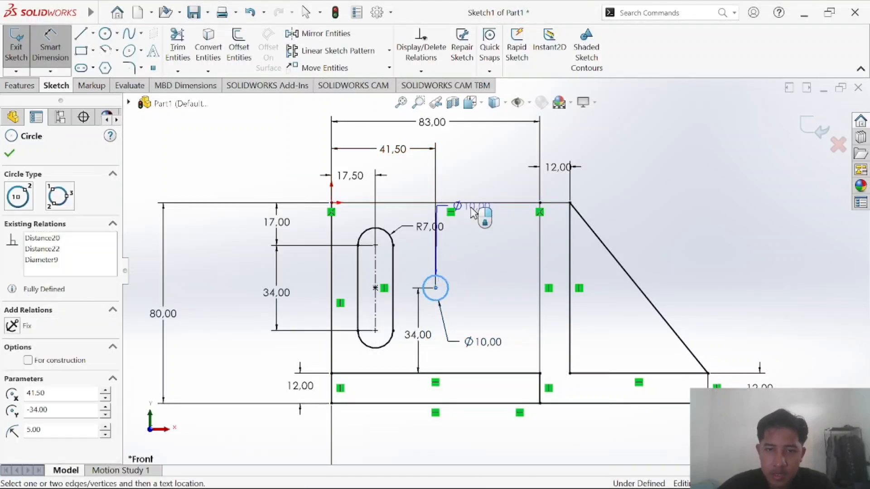
pyautogui.click(476, 206)
pyautogui.click(511, 241)
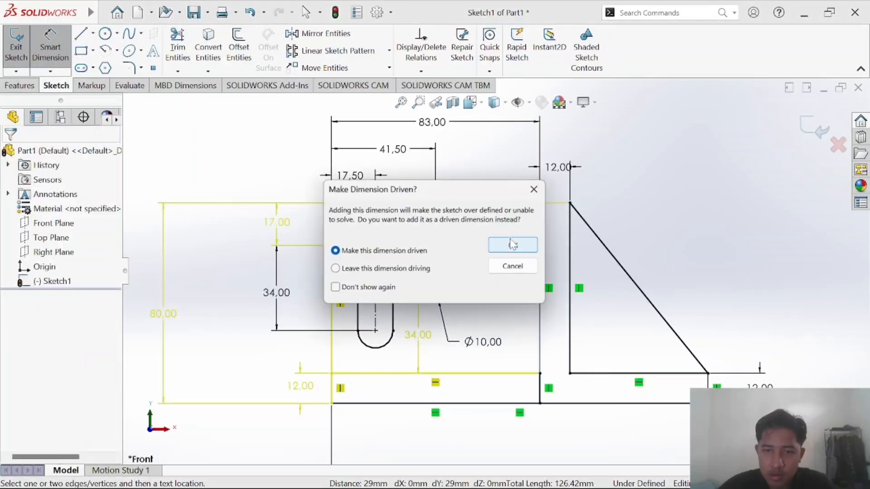
pyautogui.click(513, 266)
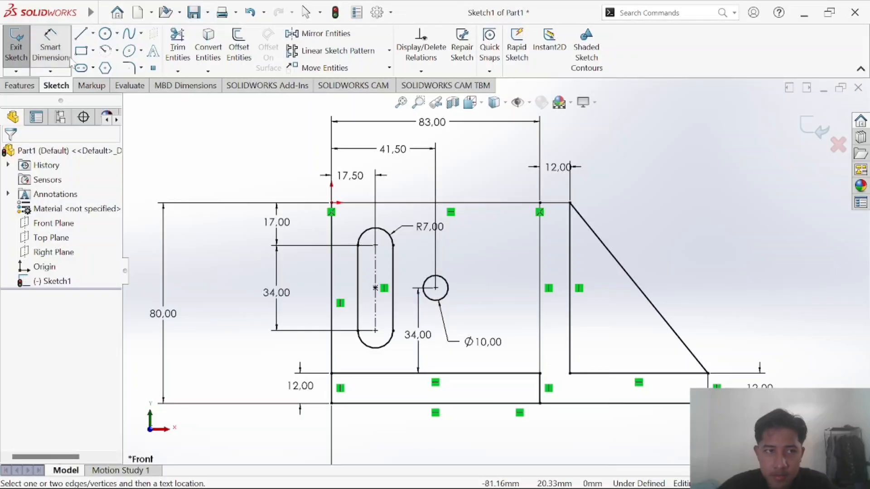
pyautogui.press('Escape')
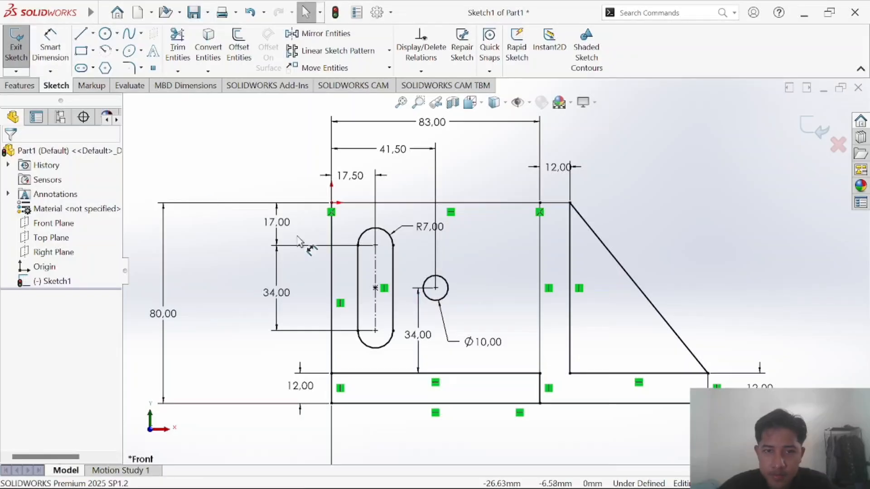
# Replace the slot's horizontal position dimension with a new 17.50 mm one from the bracket's left edge to the upper arc centre.
pyautogui.click(354, 178)
pyautogui.press('Delete')
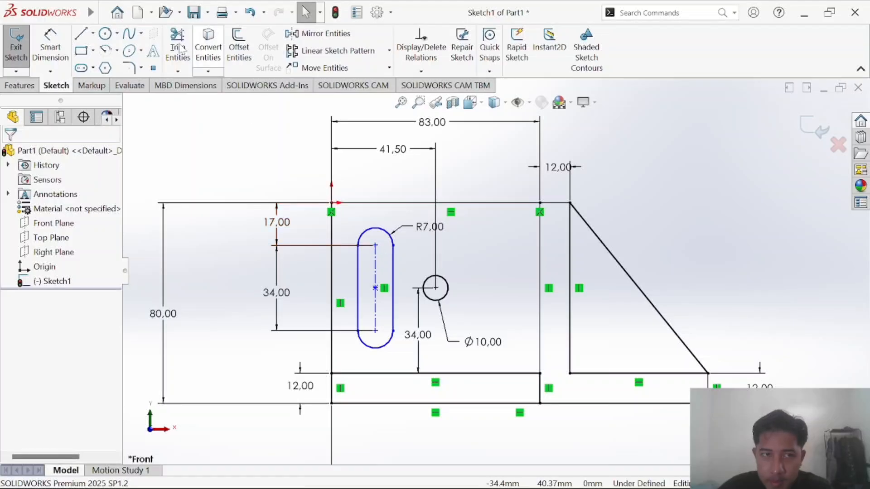
pyautogui.click(50, 47)
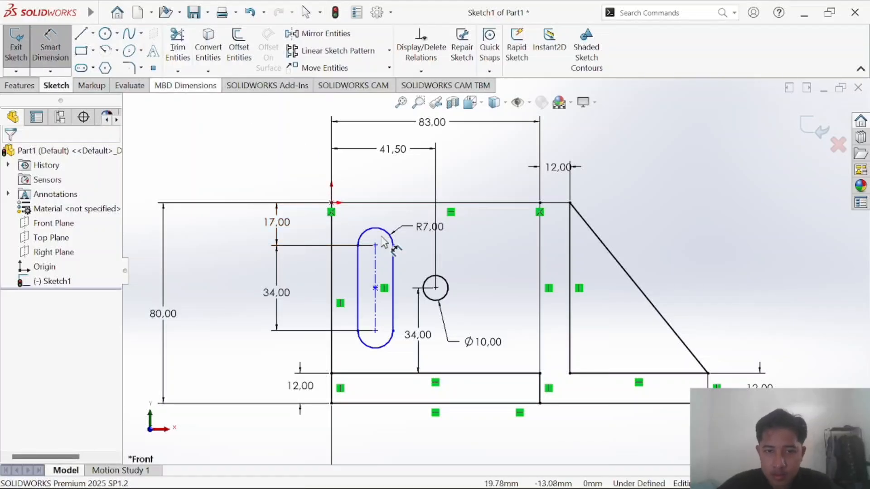
pyautogui.click(373, 245)
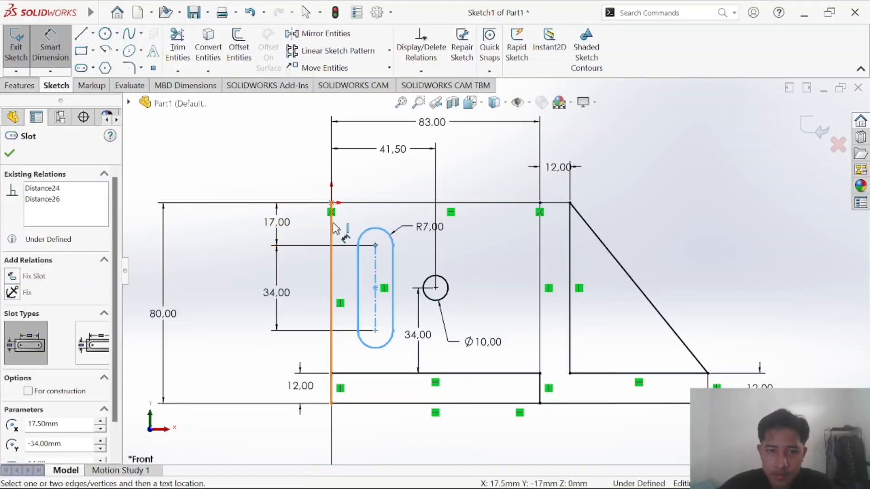
pyautogui.click(333, 229)
pyautogui.click(363, 178)
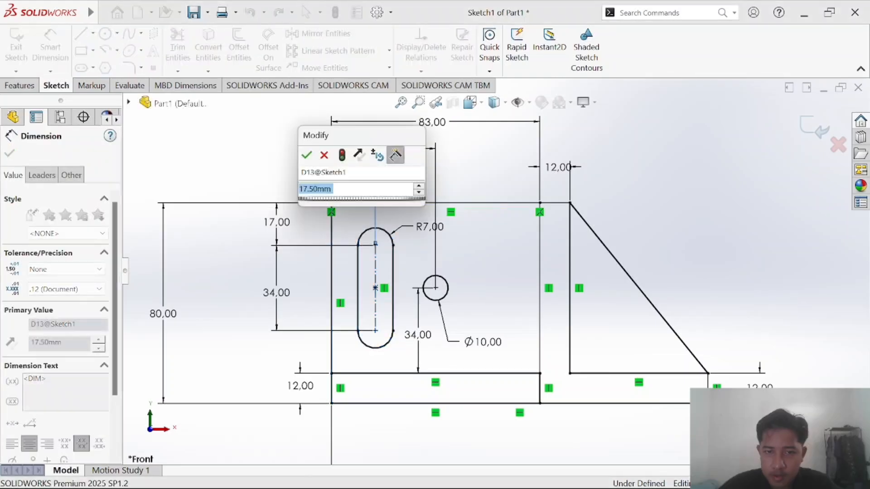
pyautogui.press('Return')
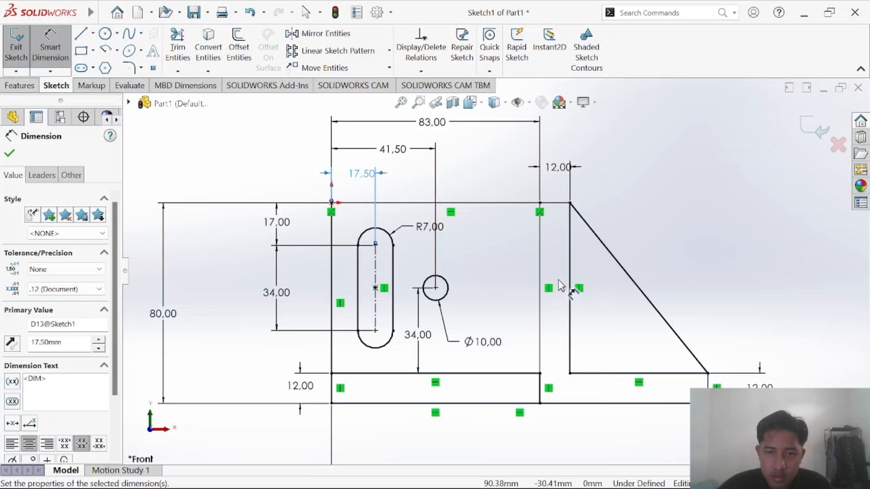
pyautogui.press('Escape')
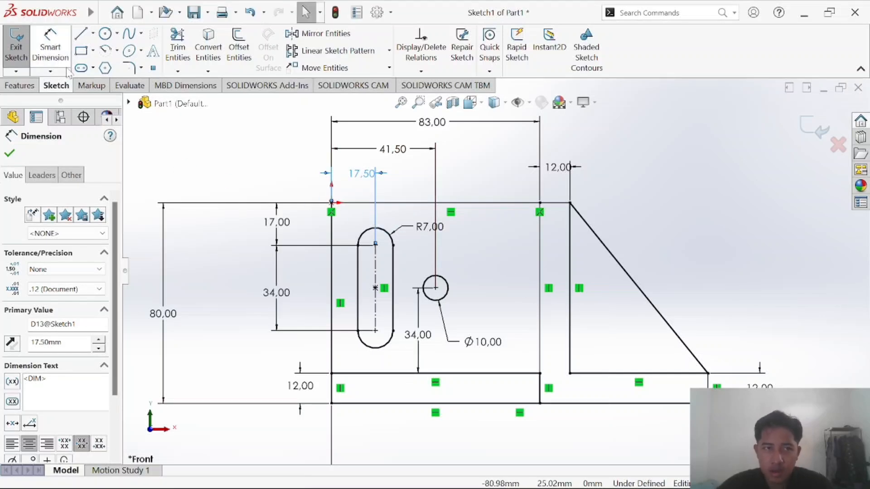
# Try deleting the left slot and the circle, inspect the whole sketch, and undo the deletion.
pyautogui.moveTo(519, 362); pyautogui.dragTo(345, 205)
pyautogui.press('Delete')
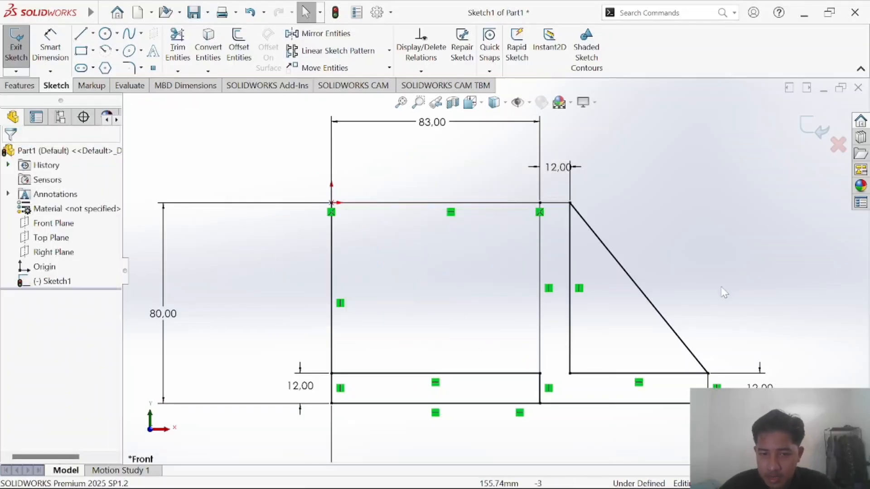
pyautogui.press('f')
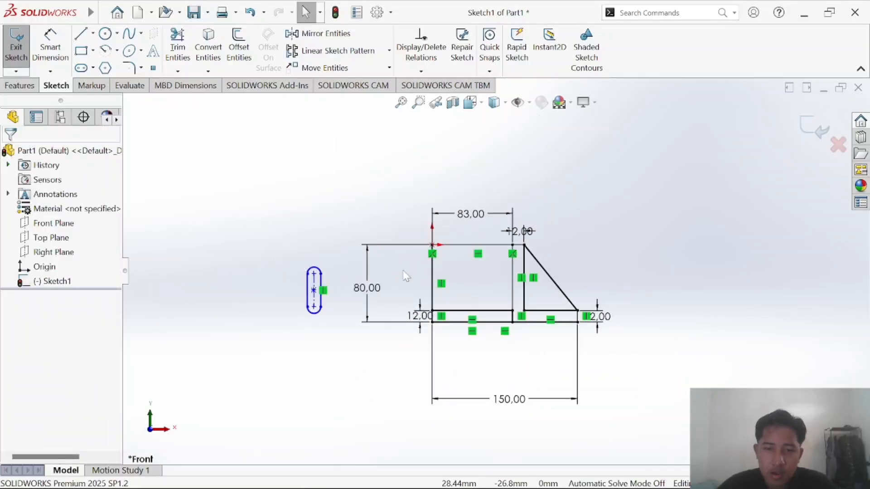
pyautogui.hotkey('ctrl', 'z')
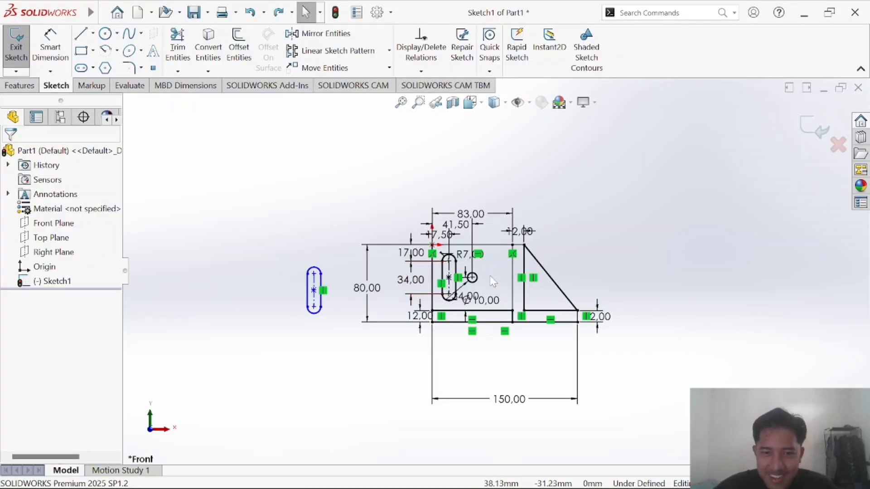
# Delete the stray vertical slot lying outside the bracket on its left.
pyautogui.moveTo(267, 240); pyautogui.dragTo(363, 379)
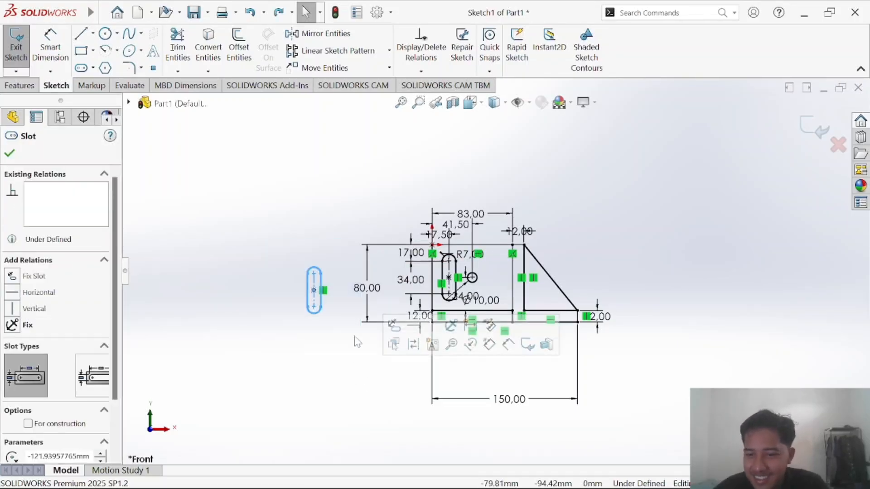
pyautogui.press('Delete')
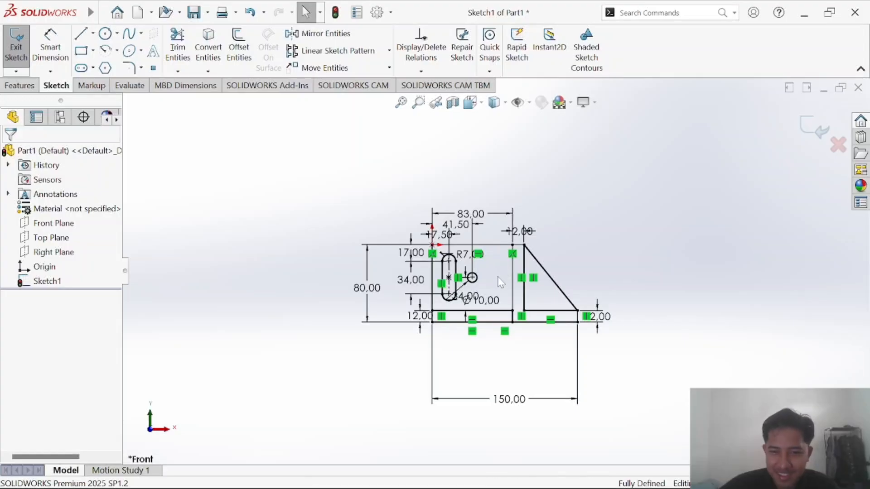
# Draw a horizontal construction centerline from the left slot's upper arc centre to a point right of the circle.
pyautogui.scroll(-5, 501, 282)
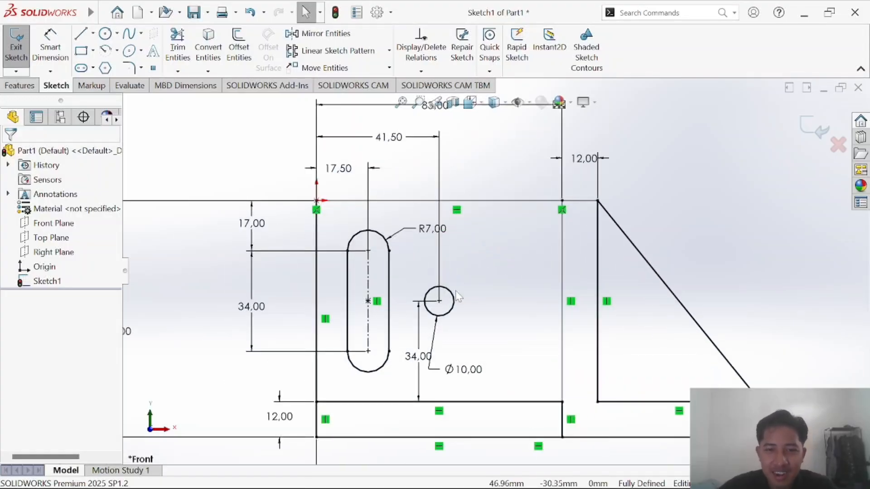
pyautogui.click(92, 33)
pyautogui.click(109, 66)
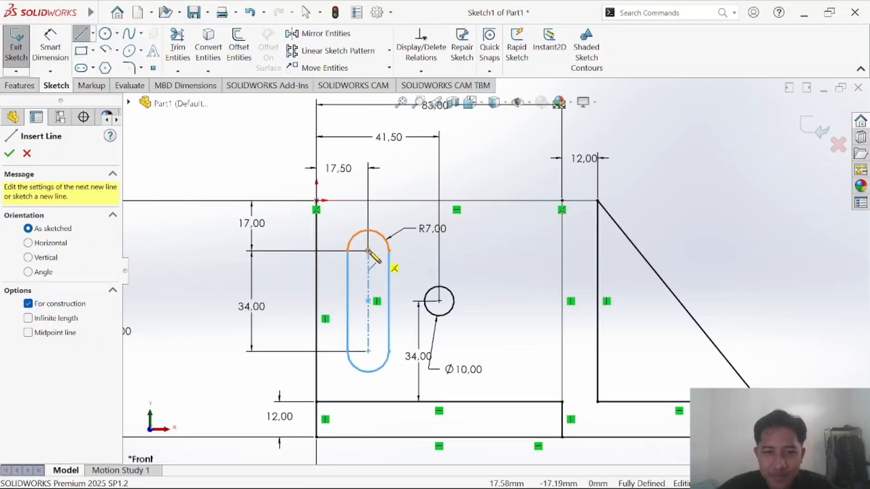
pyautogui.click(368, 250)
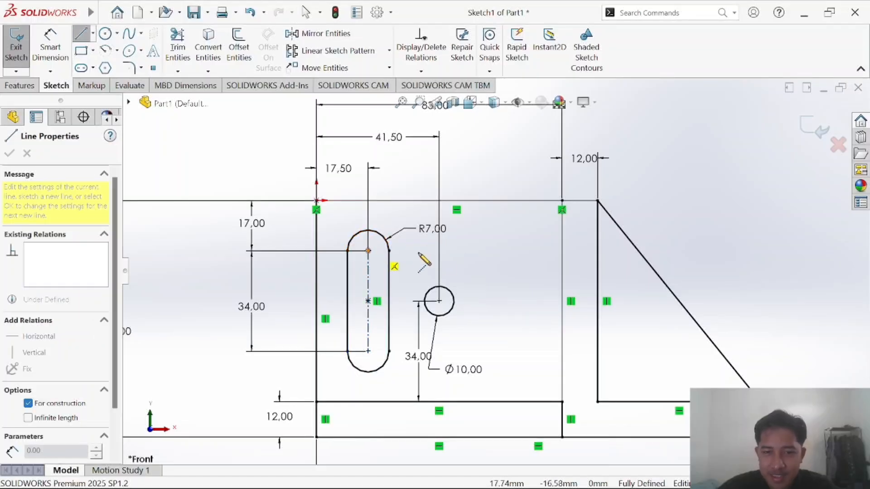
pyautogui.click(504, 251)
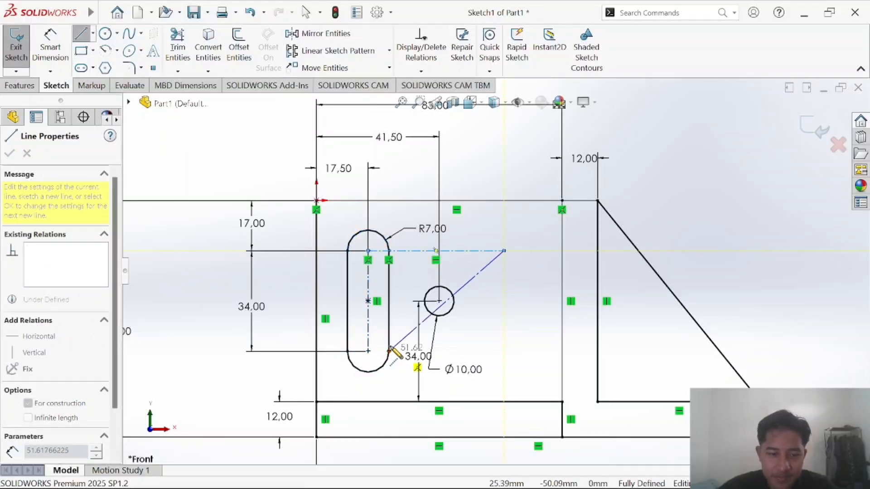
pyautogui.press('Escape')
# Draw a horizontal construction centerline from the left slot's lower arc centre to a point directly below the upper centerline's free end.
pyautogui.click(105, 34)
pyautogui.click(93, 33)
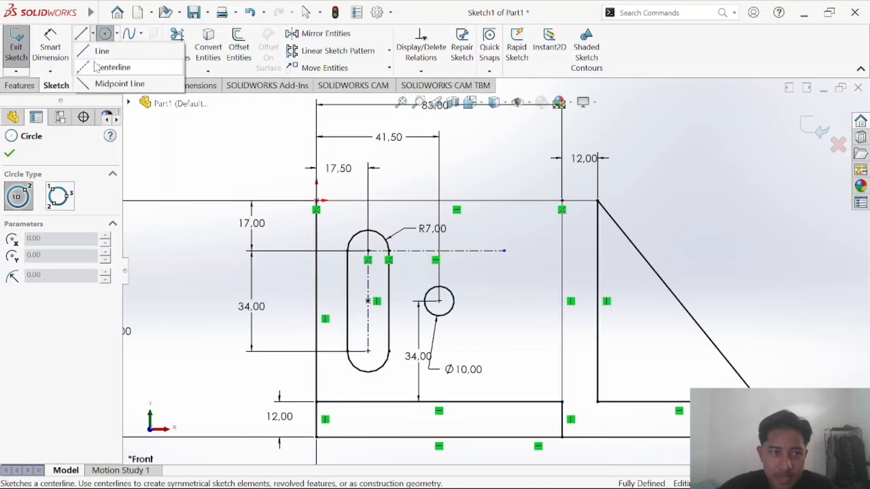
pyautogui.click(109, 66)
pyautogui.click(368, 351)
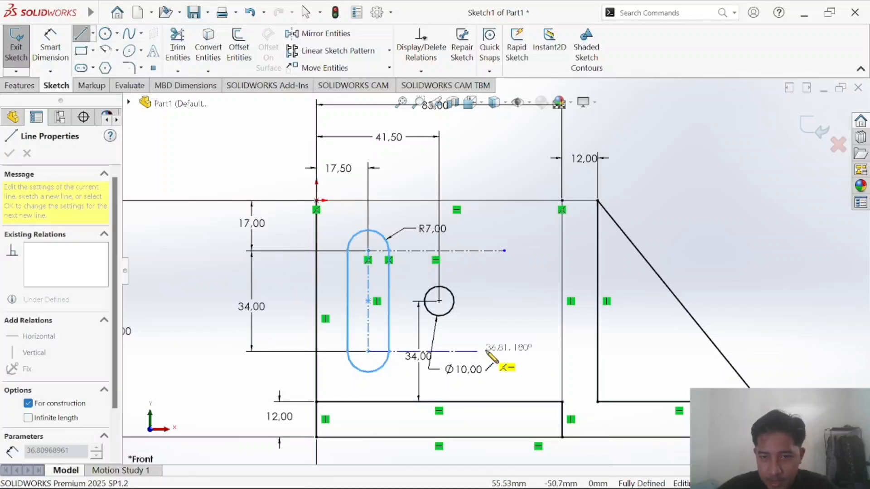
pyautogui.click(504, 352)
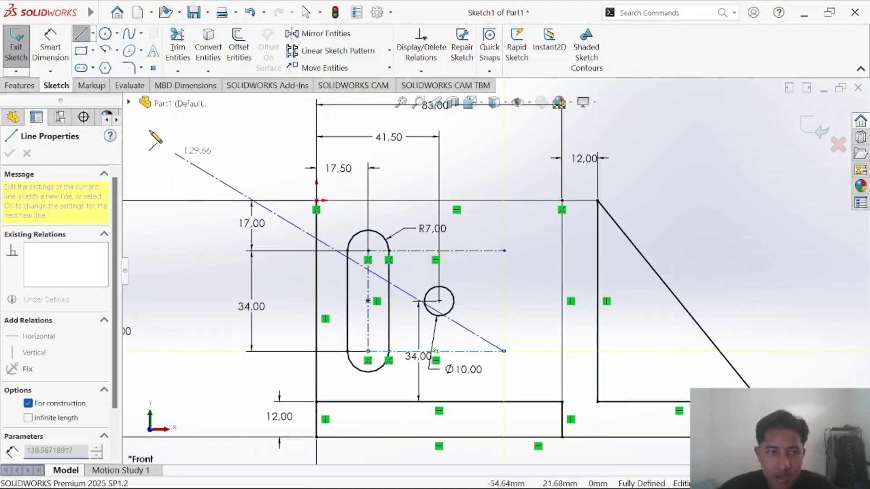
# Sketch a vertical straight slot between the free ends of the two centerlines, about 35 mm between centres and about 9 mm wide.
pyautogui.click(81, 68)
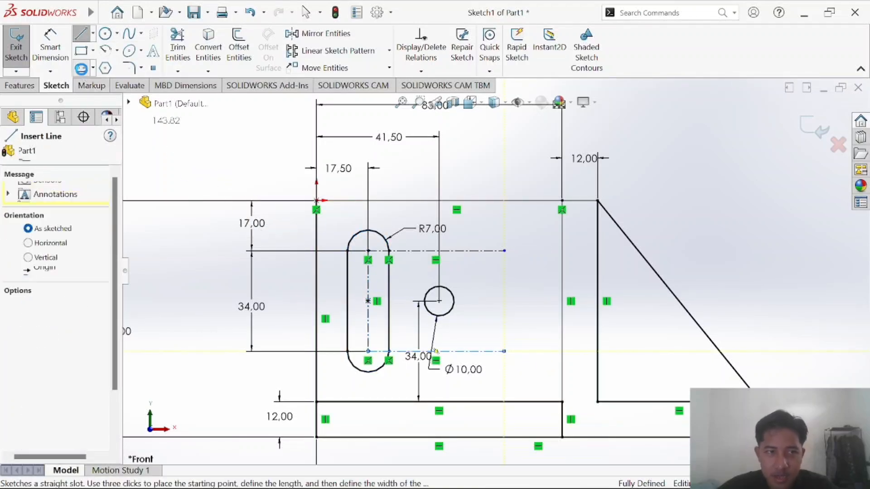
pyautogui.click(505, 251)
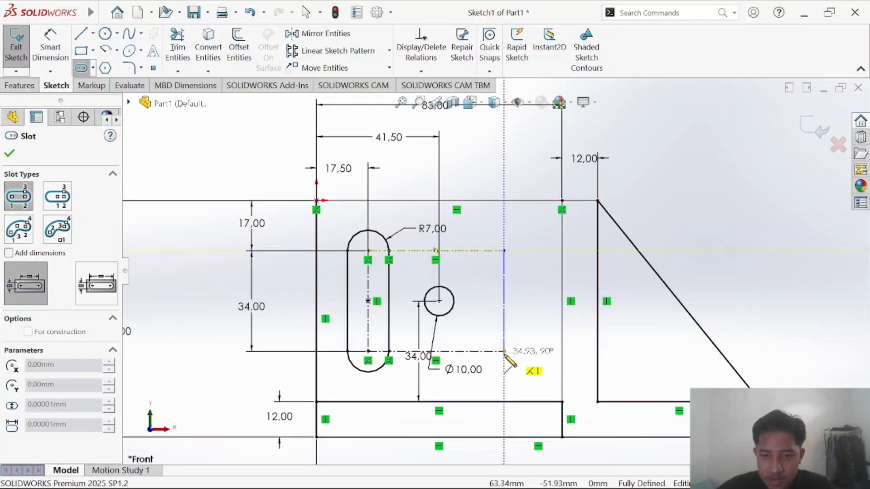
pyautogui.click(505, 352)
pyautogui.click(517, 379)
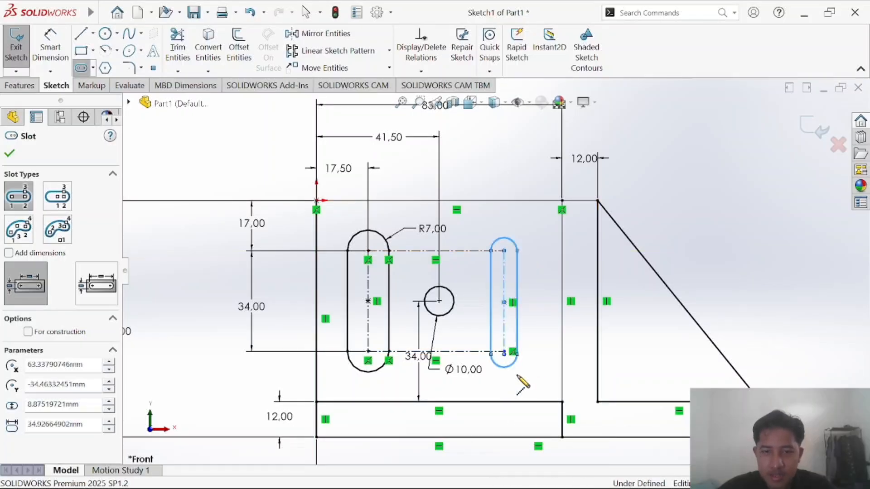
pyautogui.press('Escape')
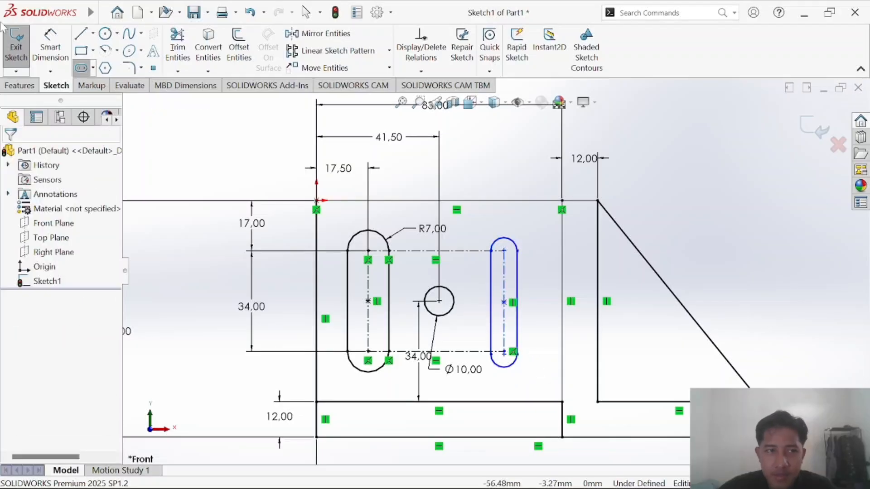
# Dimension the new slot's upper arc with a radius of 7 mm.
pyautogui.click(50, 45)
pyautogui.click(506, 245)
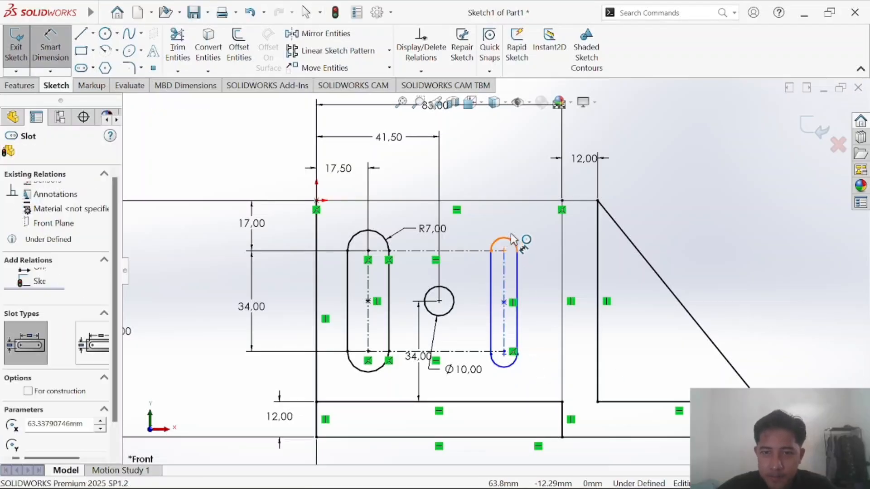
pyautogui.click(540, 226)
pyautogui.write('7.00mm')
pyautogui.press('Return')
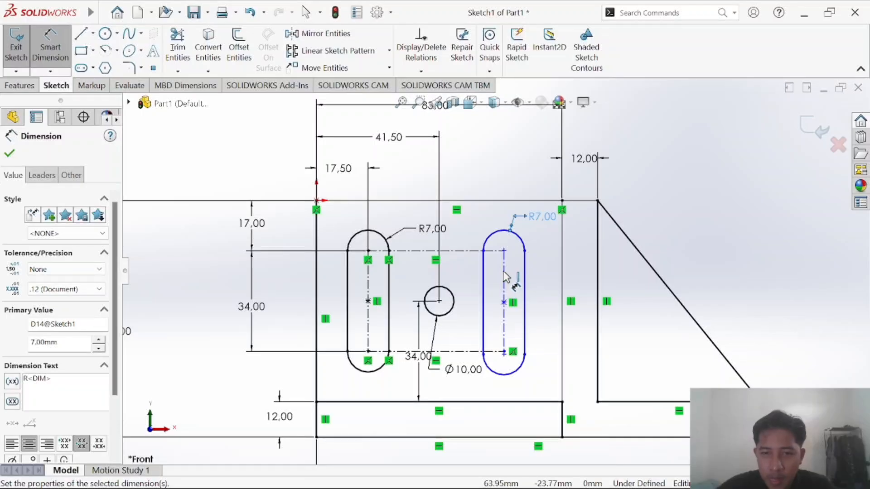
# Dimension the horizontal distance from the circle's centre to the right slot's upper arc centre as 24 mm, checking the PDF drawing.
pyautogui.click(505, 257)
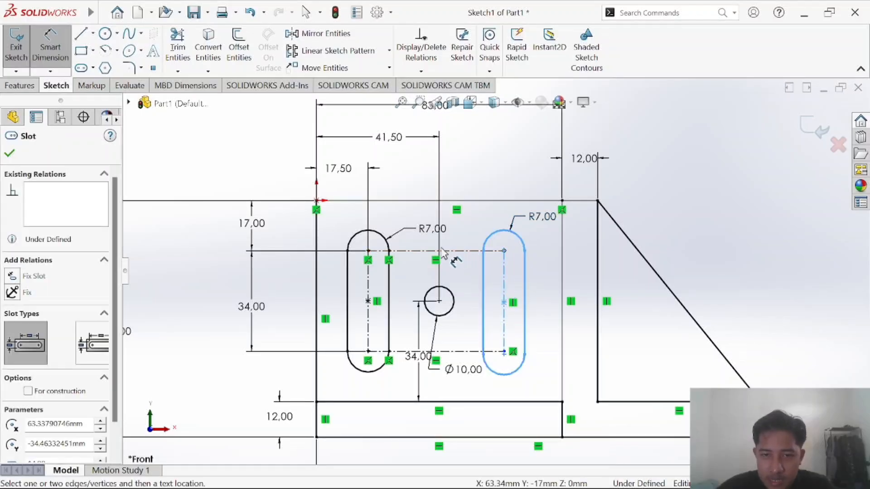
pyautogui.click(442, 294)
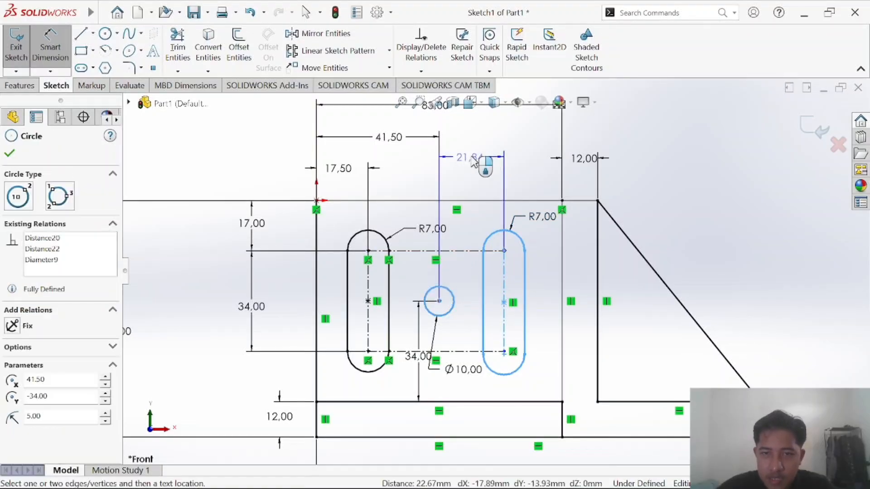
pyautogui.click(481, 150)
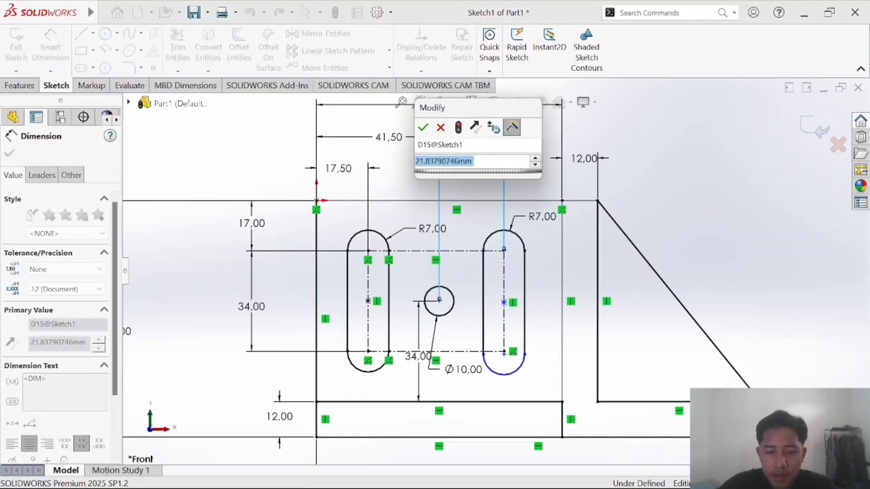
pyautogui.press('Return')
pyautogui.hotkey('alt', 'Tab')
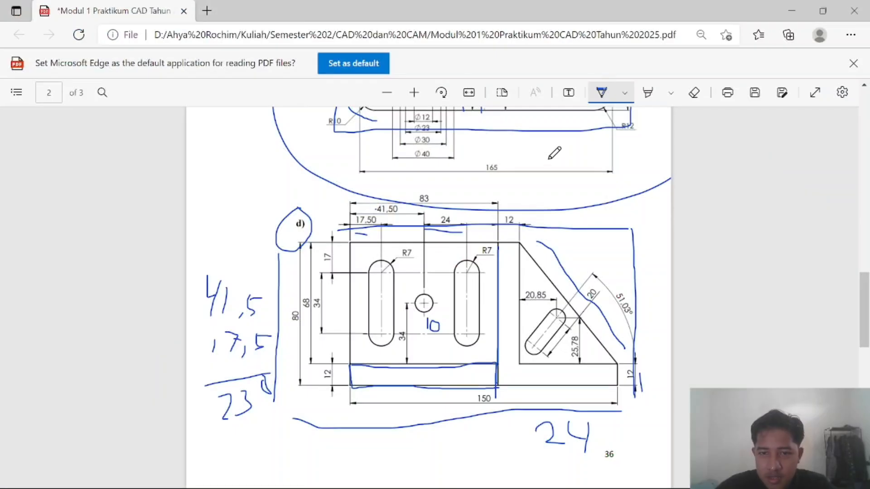
pyautogui.hotkey('alt', 'Tab')
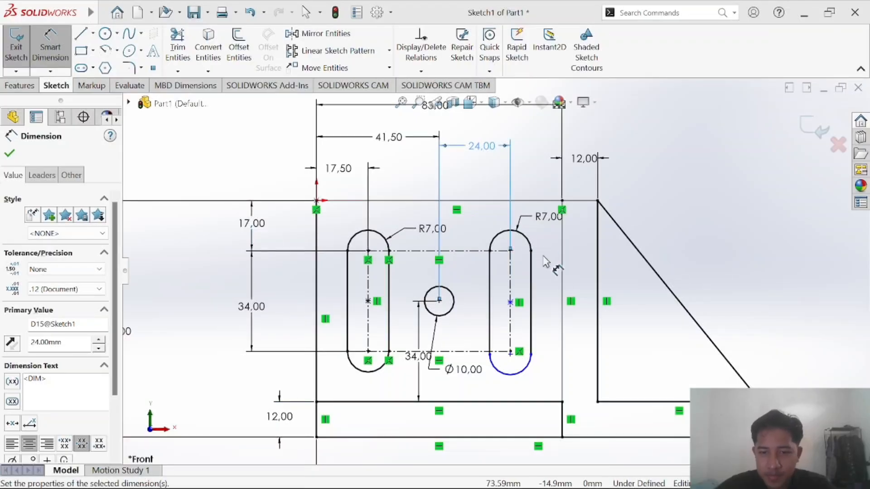
# Try to add a radius dimension to the right slot's lower arc.
pyautogui.click(518, 375)
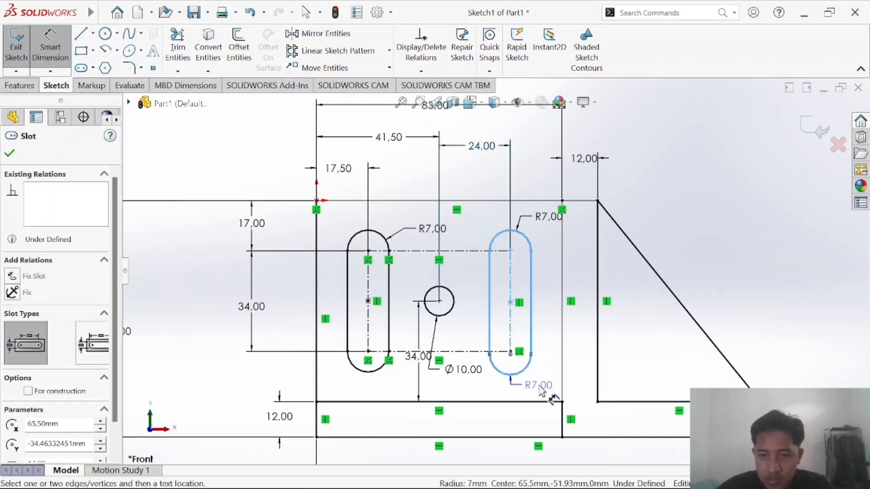
pyautogui.click(540, 390)
pyautogui.click(521, 267)
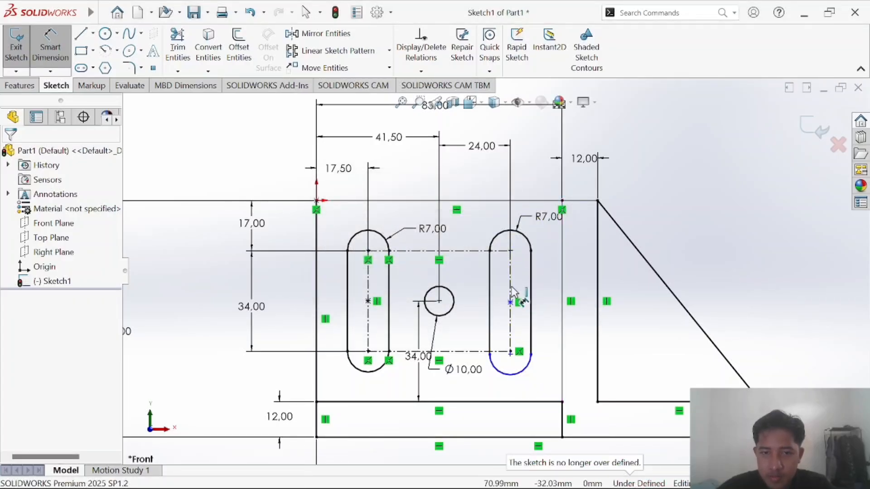
pyautogui.scroll(-2, 516, 291)
pyautogui.scroll(2, 519, 290)
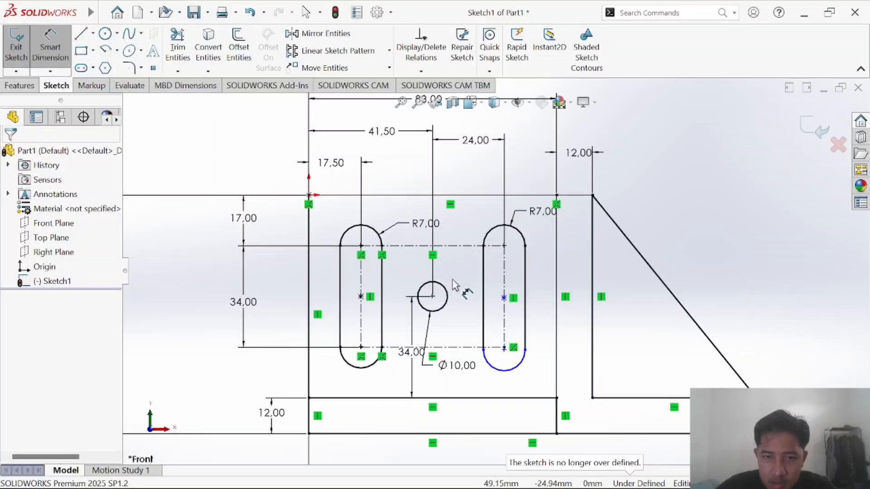
pyautogui.press('Escape')
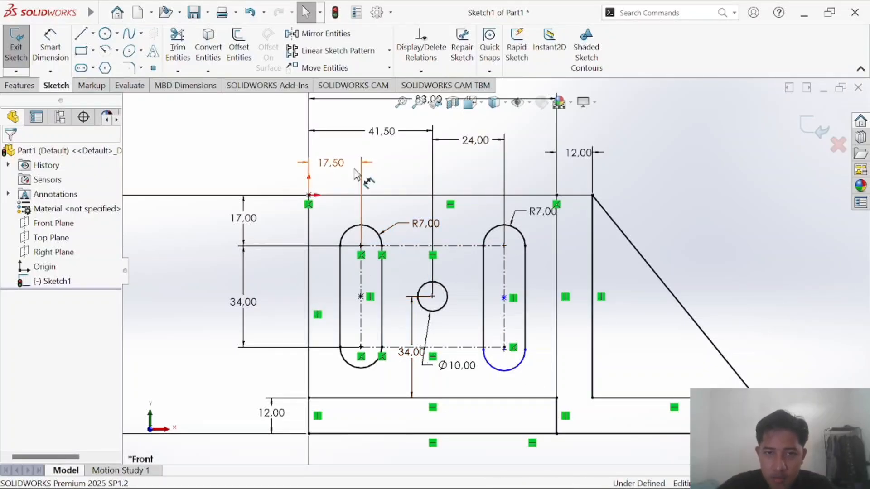
# Reposition the circle's diameter label and the right slot's radius label, comparing the sketch with the PDF drawing.
pyautogui.hotkey('alt', 'Tab')
pyautogui.hotkey('alt', 'Tab')
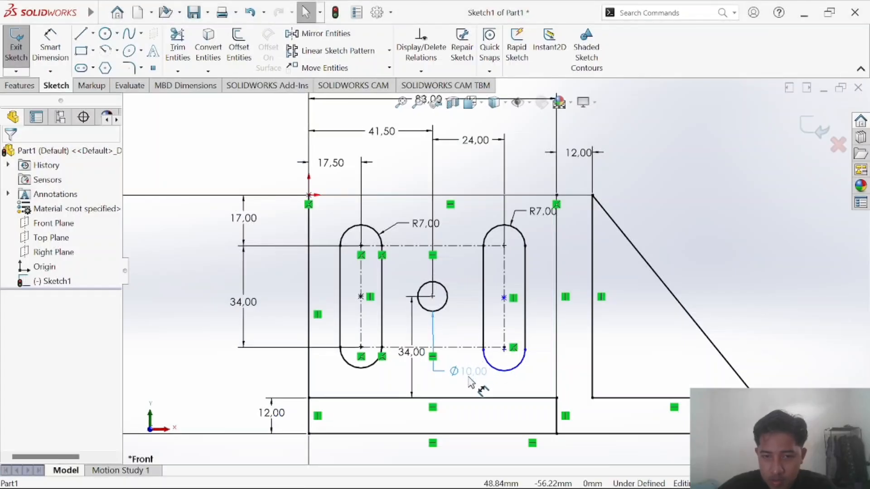
pyautogui.click(479, 382)
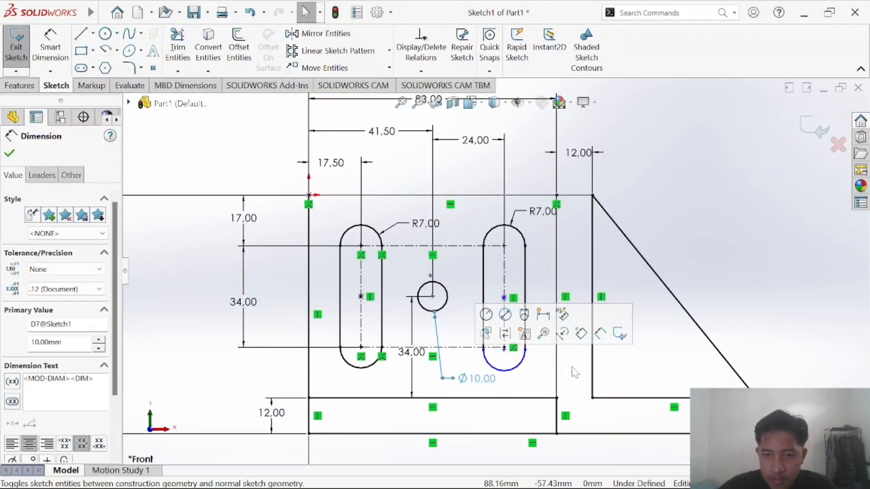
pyautogui.click(550, 368)
pyautogui.scroll(3, 572, 235)
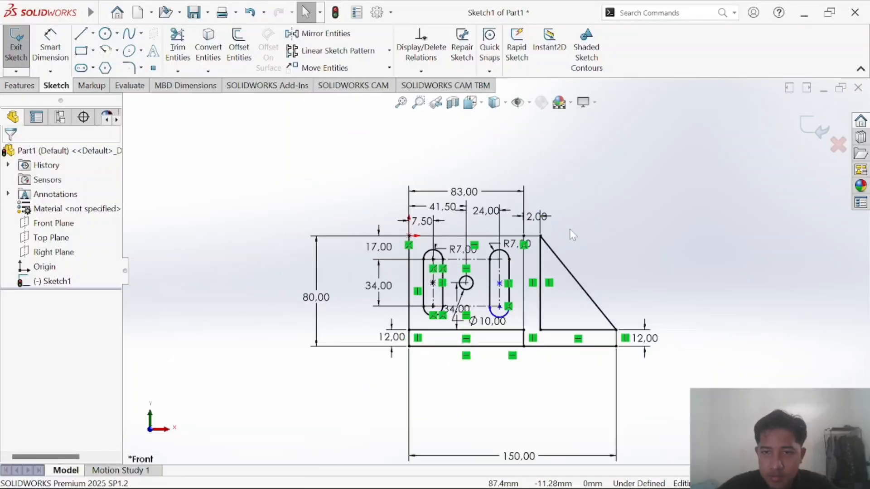
pyautogui.scroll(-3, 565, 244)
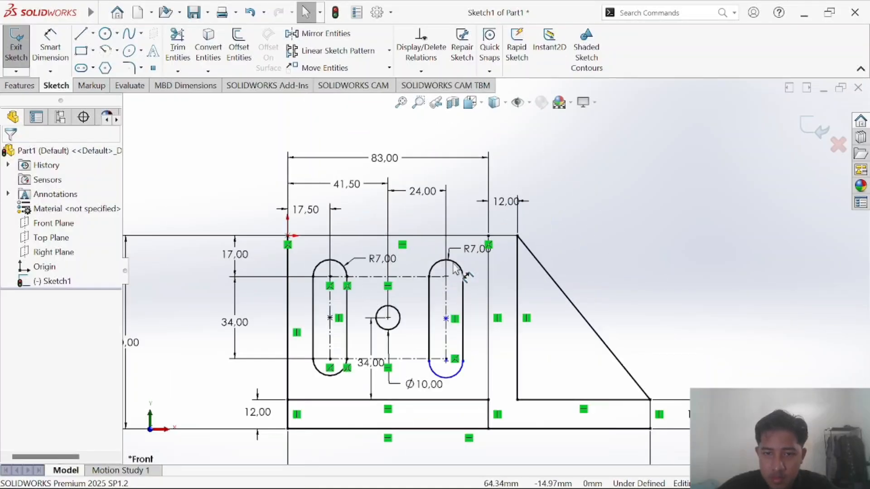
pyautogui.click(482, 250)
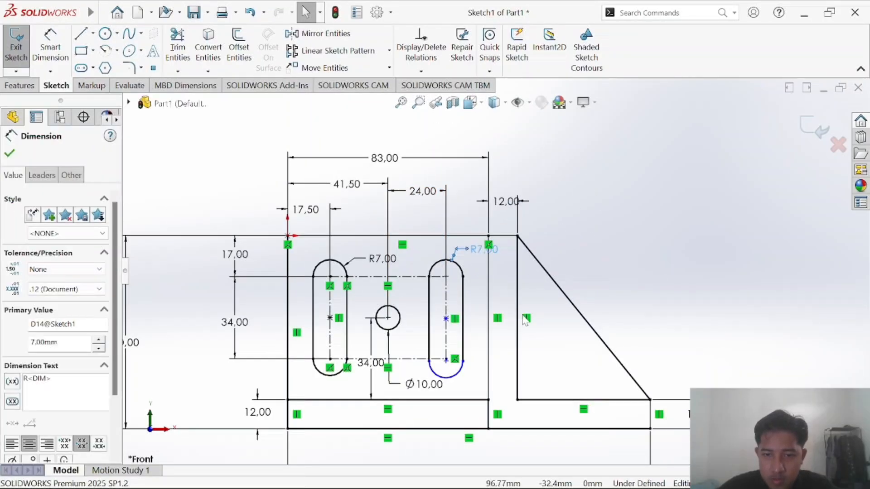
pyautogui.hotkey('alt', 'Tab')
pyautogui.hotkey('alt', 'Tab')
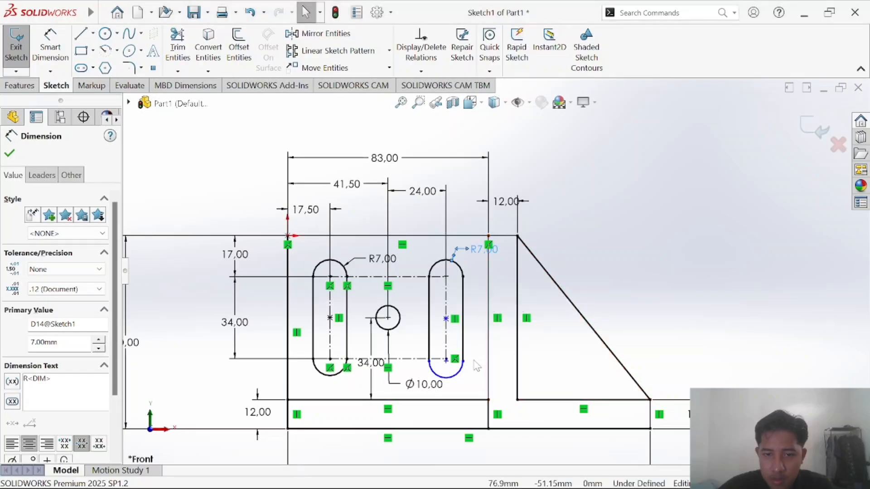
# Undo the right slot with its dimensions, the label moves and the lower construction centerline.
pyautogui.click(54, 42)
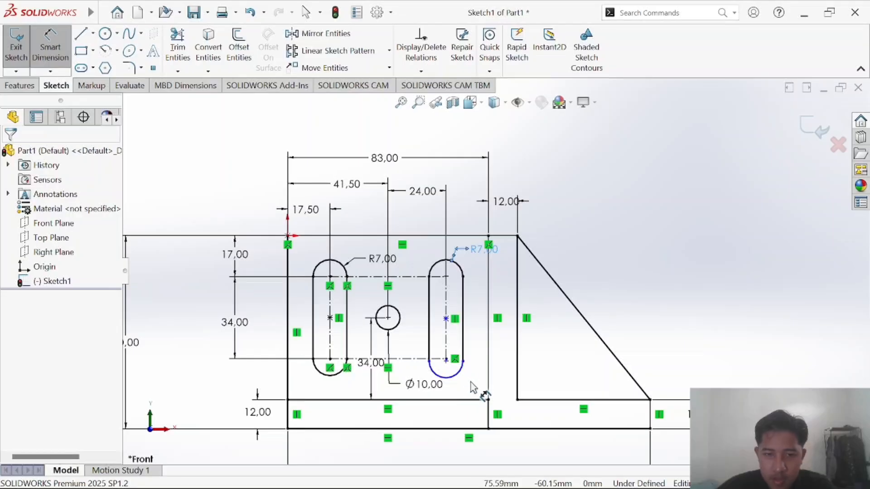
pyautogui.hotkey('ctrl', 'z')
pyautogui.hotkey('ctrl', 'z')
pyautogui.hotkey('ctrl', 'z')
pyautogui.hotkey('ctrl', 'z')
pyautogui.hotkey('ctrl', 'z')
pyautogui.hotkey('ctrl', 'z')
pyautogui.hotkey('ctrl', 'z')
pyautogui.hotkey('ctrl', 'z')
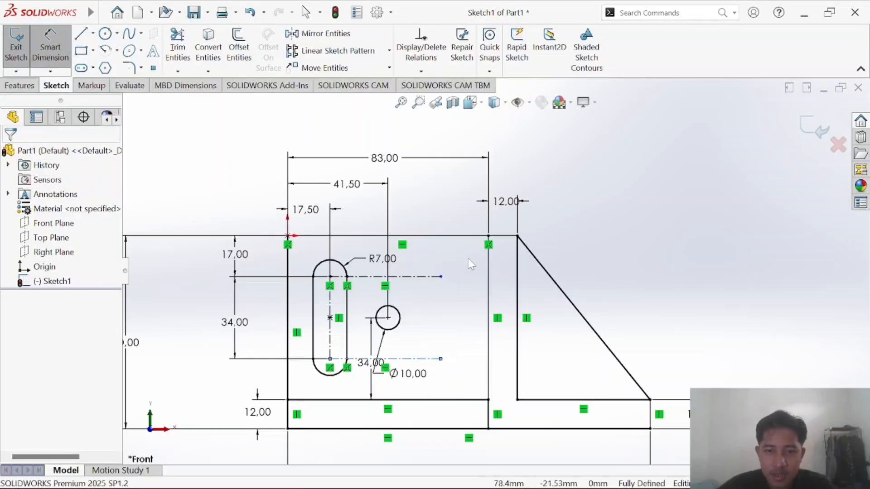
pyautogui.hotkey('ctrl', 'y')
pyautogui.hotkey('ctrl', 'y')
pyautogui.hotkey('ctrl', 'y')
pyautogui.hotkey('ctrl', 'y')
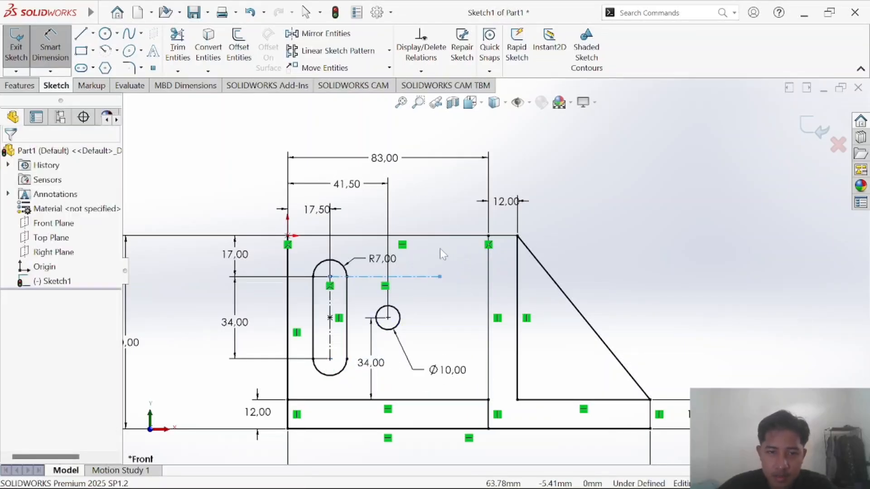
# Undo the upper construction centerline and the left slot's horizontal and vertical position dimension values.
pyautogui.hotkey('ctrl', 'z')
pyautogui.hotkey('ctrl', 'z')
pyautogui.hotkey('ctrl', 'z')
pyautogui.hotkey('ctrl', 'z')
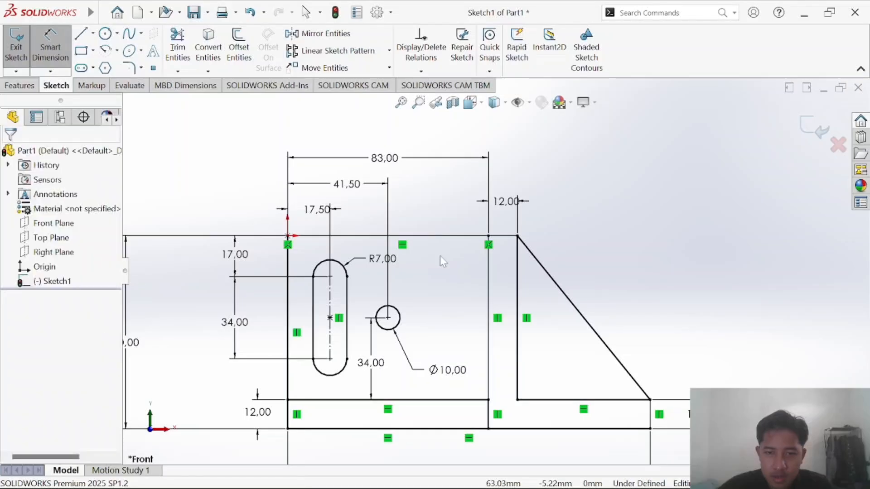
pyautogui.hotkey('ctrl', 'z')
pyautogui.hotkey('ctrl', 'z')
pyautogui.hotkey('ctrl', 'z')
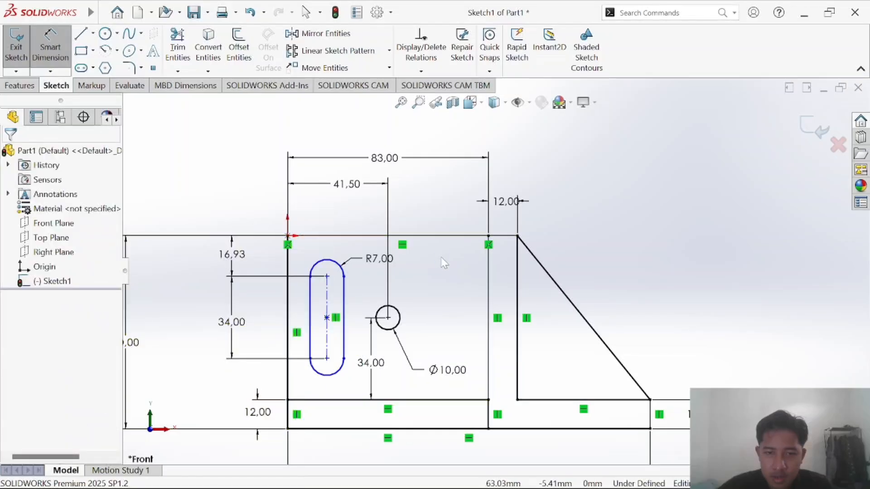
# Undo the left slot with its dimensions, the circle's vertical dimension and the last change to its horizontal dimension.
pyautogui.hotkey('ctrl', 'z')
pyautogui.hotkey('ctrl', 'z')
pyautogui.hotkey('ctrl', 'z')
pyautogui.hotkey('ctrl', 'z')
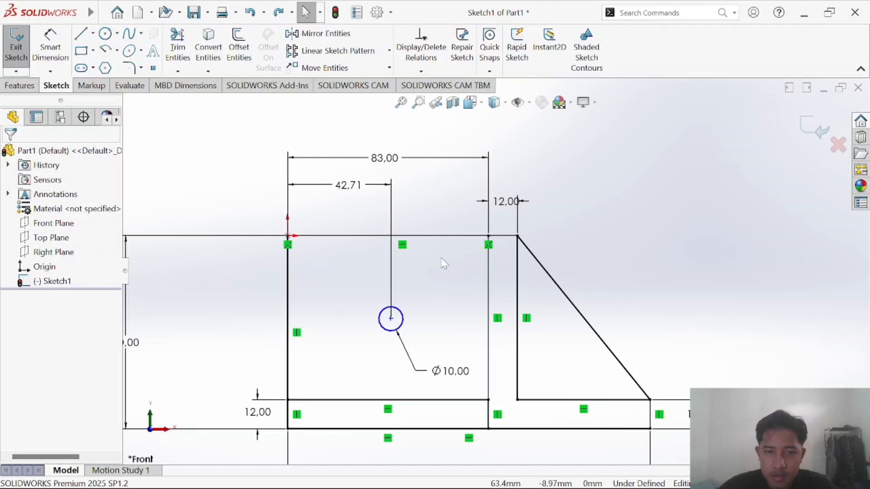
# Undo the recent sketch edits back through the circle, the slanted edge and the 12 mm spacing between the two vertical lines.
pyautogui.hotkey('ctrl', 'z')
pyautogui.hotkey('ctrl', 'z')
pyautogui.hotkey('ctrl', 'z')
pyautogui.hotkey('ctrl', 'z')
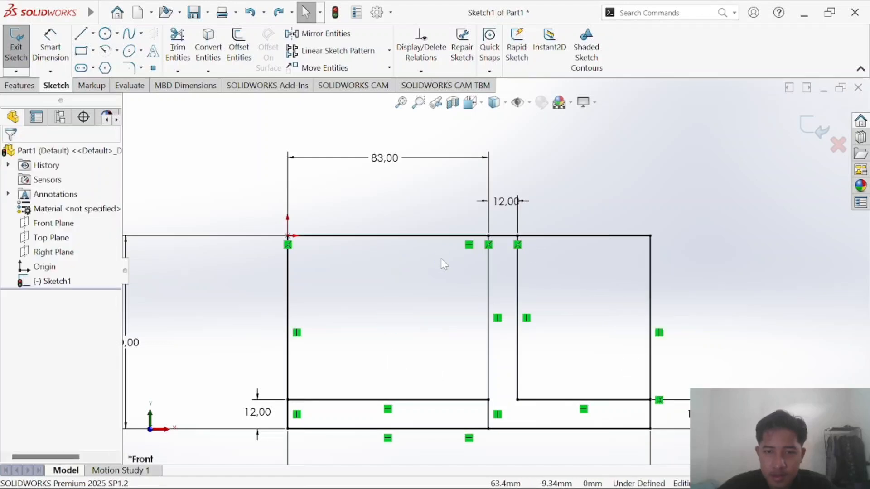
pyautogui.hotkey('ctrl', 'z')
pyautogui.hotkey('ctrl', 'z')
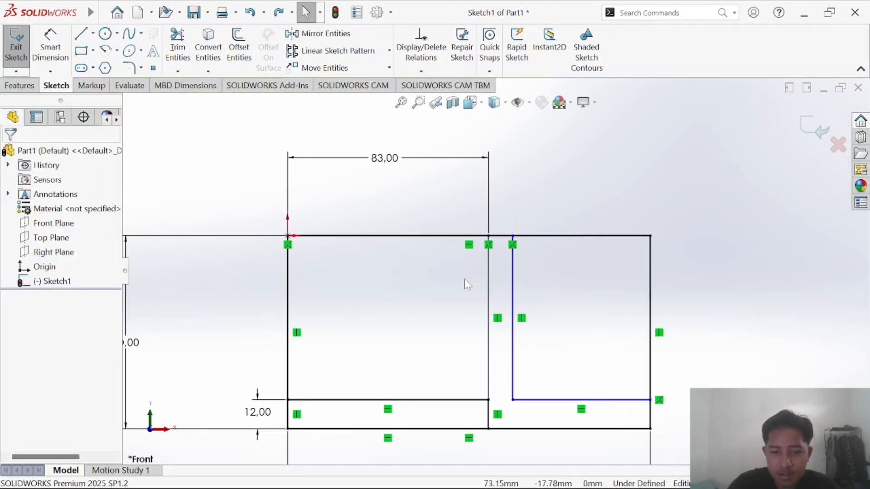
# Redo the sketch edits until the circle, the vertical slot and all of the slot's size and position dimensions are restored.
pyautogui.hotkey('ctrl', 'y')
pyautogui.hotkey('ctrl', 'y')
pyautogui.hotkey('ctrl', 'y')
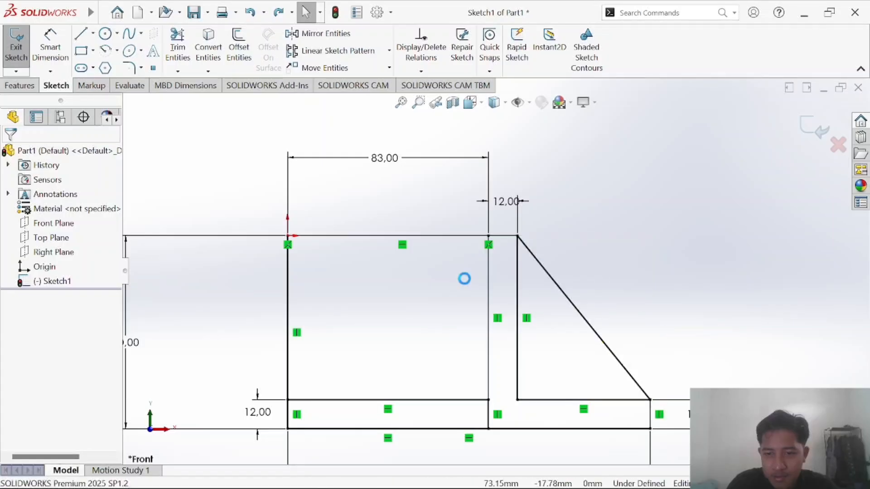
pyautogui.hotkey('ctrl', 'y')
pyautogui.hotkey('ctrl', 'y')
pyautogui.hotkey('ctrl', 'y')
pyautogui.hotkey('ctrl', 'y')
pyautogui.hotkey('ctrl', 'y')
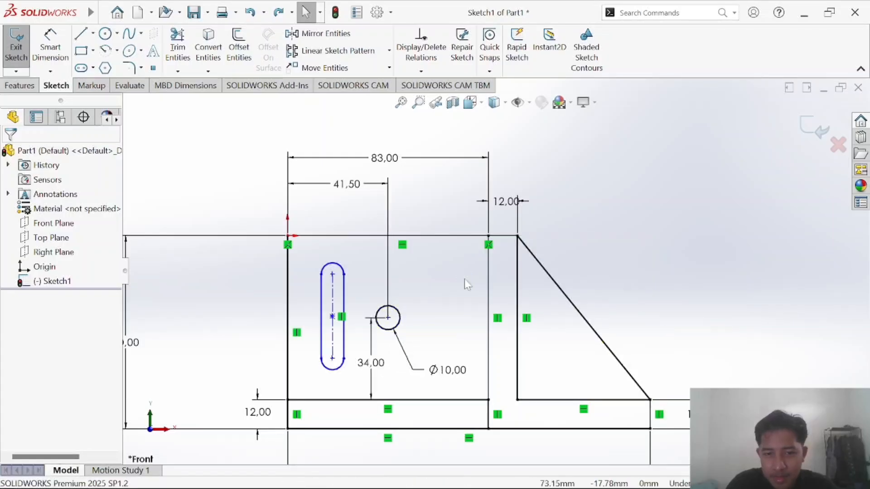
pyautogui.hotkey('ctrl', 'y')
pyautogui.hotkey('ctrl', 'y')
pyautogui.hotkey('ctrl', 'y')
pyautogui.hotkey('ctrl', 'y')
pyautogui.hotkey('ctrl', 'y')
pyautogui.hotkey('ctrl', 'y')
pyautogui.hotkey('ctrl', 'y')
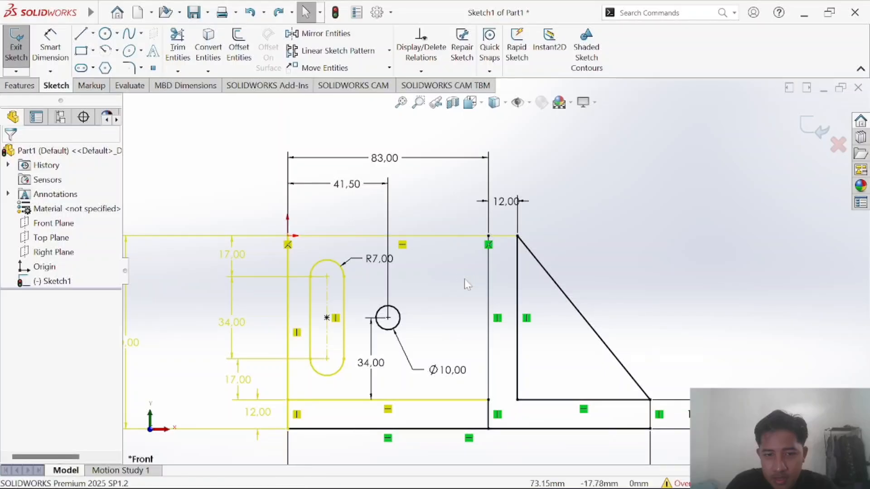
pyautogui.hotkey('ctrl', 'y')
pyautogui.hotkey('ctrl', 'y')
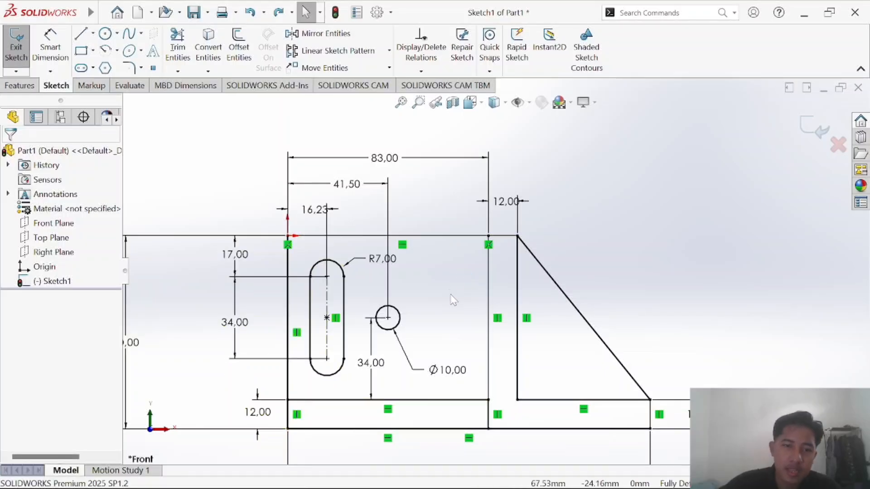
# Set the slot's horizontal distance from the plate's left edge to 17.5 mm and check it against the PDF drawing.
pyautogui.doubleClick(315, 210)
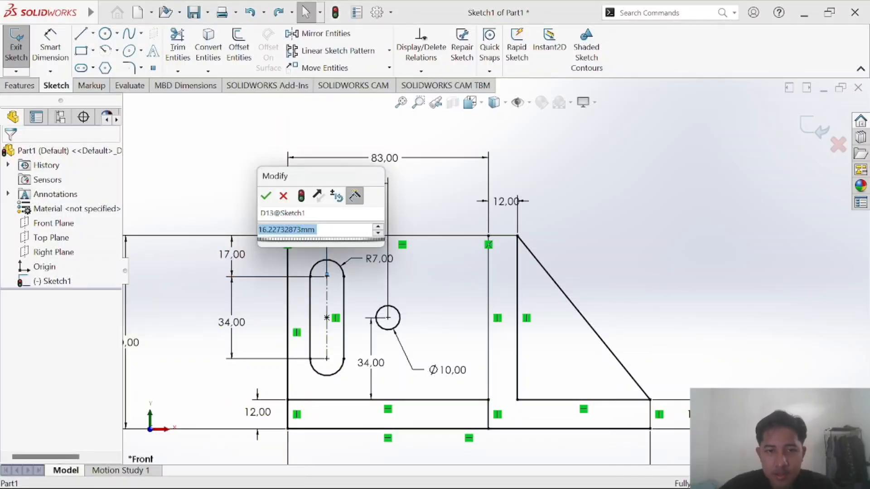
pyautogui.write('17.5')
pyautogui.press('Return')
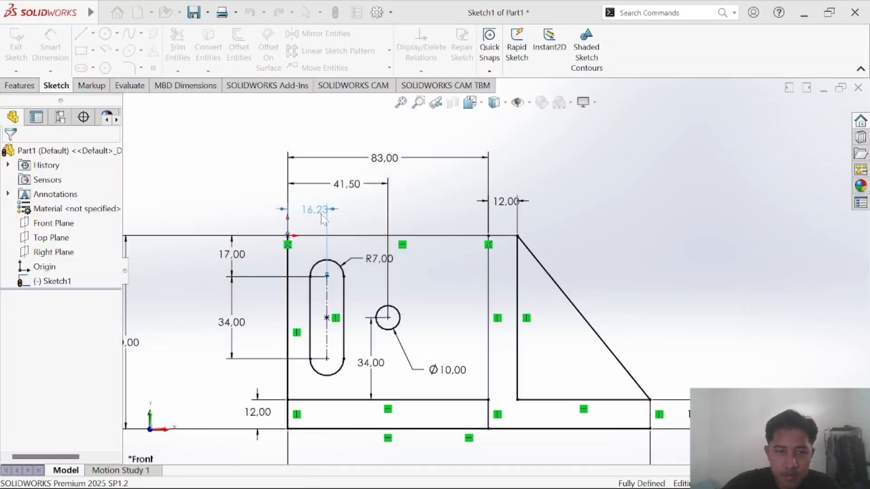
pyautogui.hotkey('alt', 'Tab')
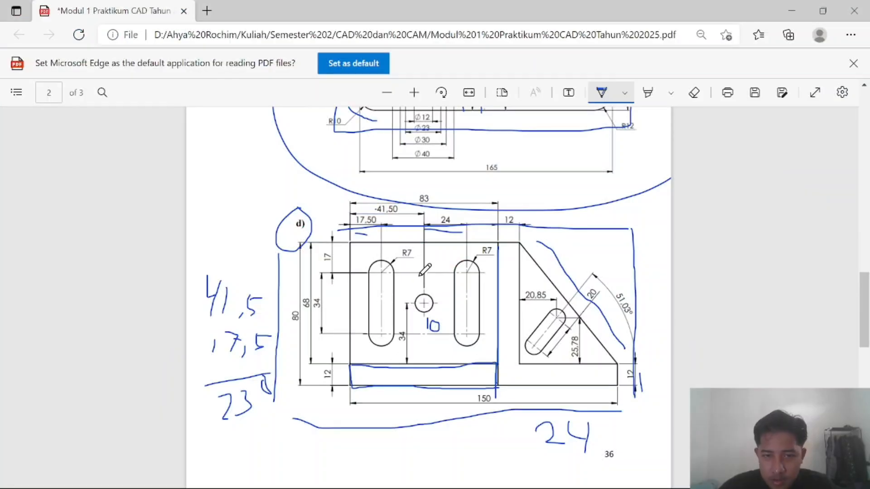
pyautogui.hotkey('alt', 'Tab')
pyautogui.scroll(-5, 288, 200)
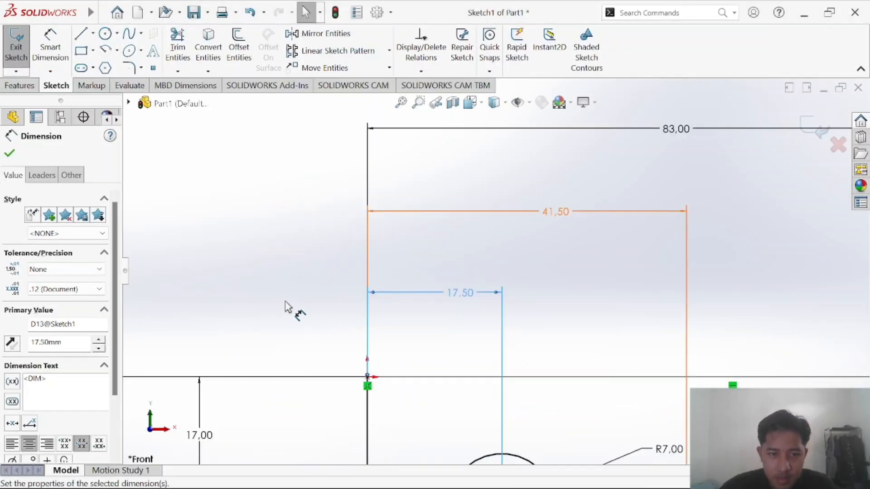
pyautogui.scroll(12, 285, 306)
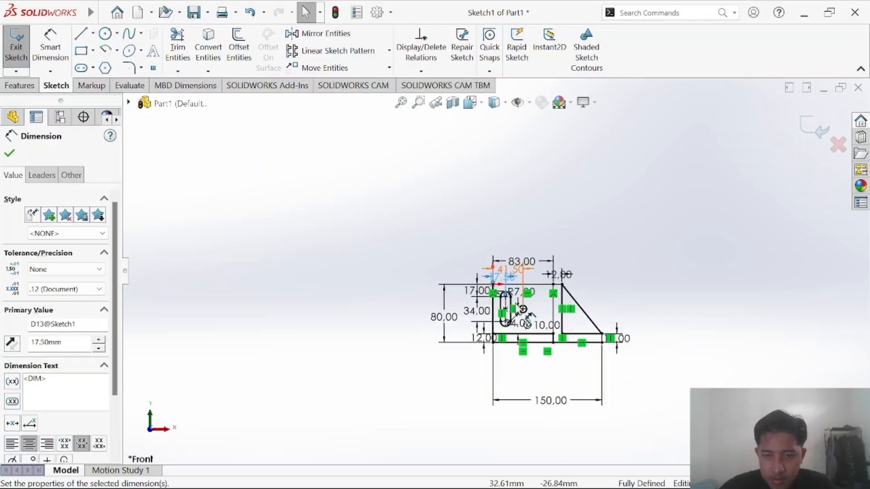
pyautogui.scroll(-5, 517, 304)
pyautogui.press('Escape')
# Draw a horizontal centerline about 46 mm long from the slot's upper arc center, rightward past the circle.
pyautogui.scroll(-2, 576, 292)
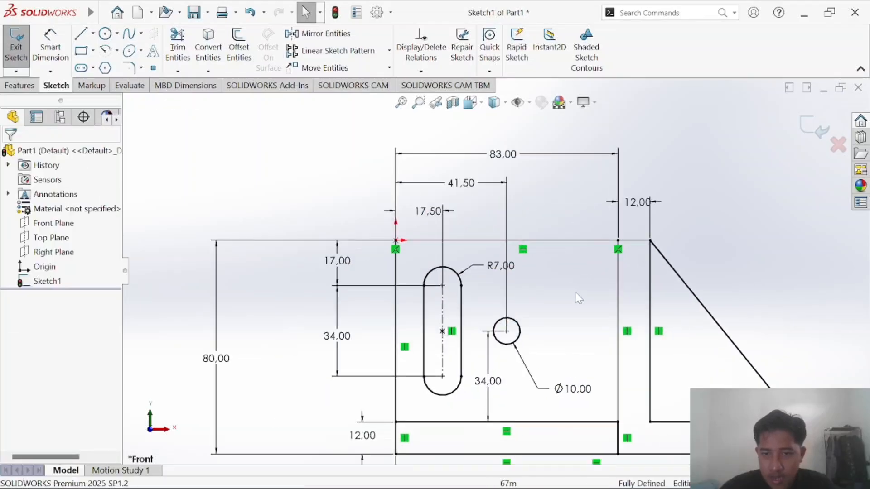
pyautogui.click(93, 33)
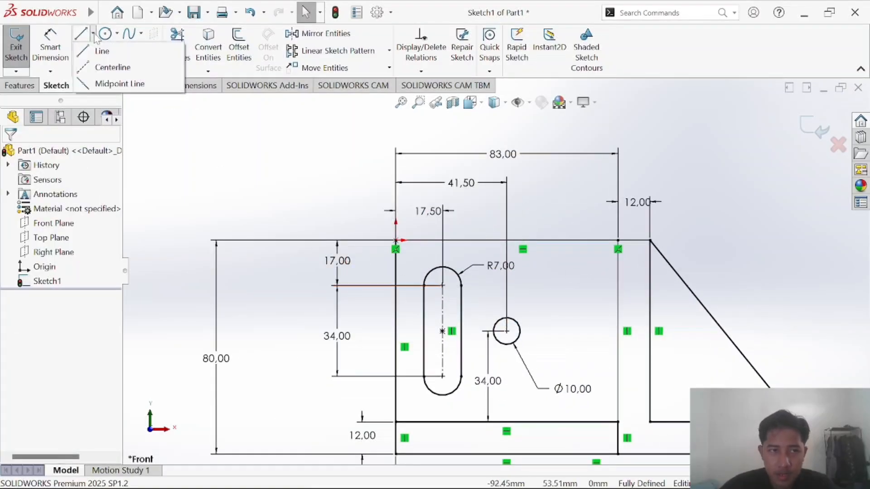
pyautogui.click(103, 68)
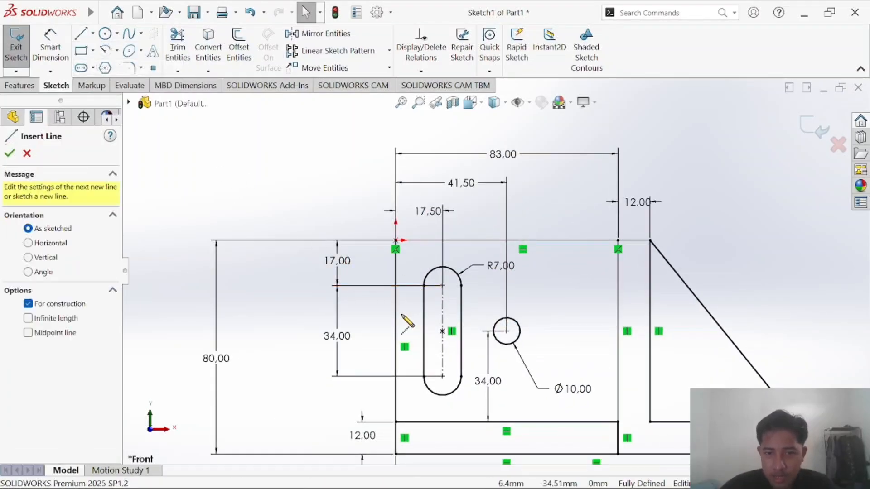
pyautogui.click(442, 285)
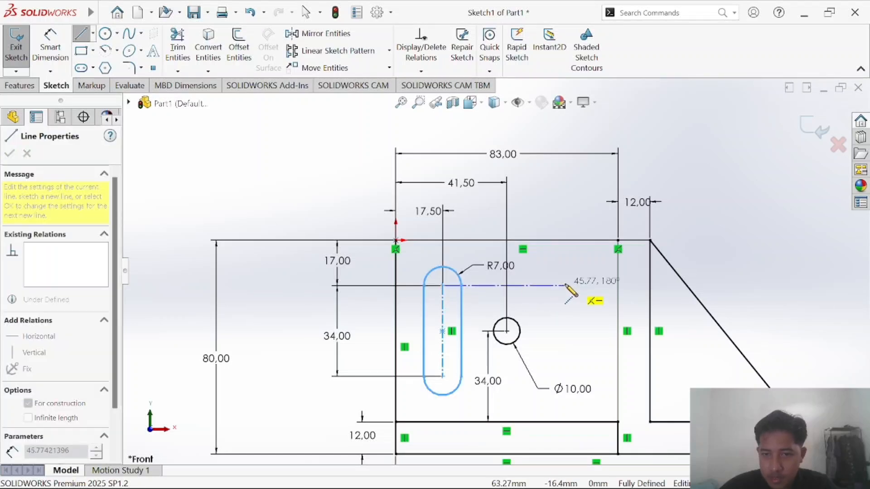
pyautogui.click(566, 286)
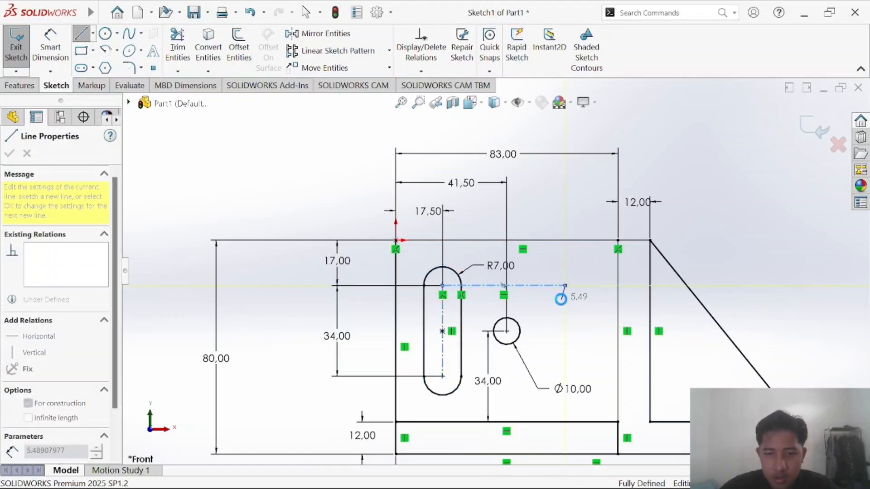
pyautogui.press('Escape')
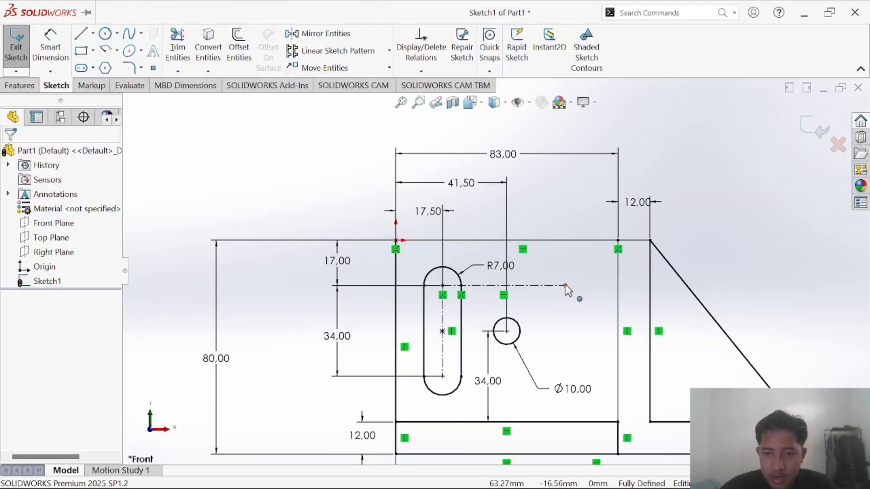
# Dimension the horizontal distance between the circle's center and the centerline's free end as 24 mm, following the reference drawing.
pyautogui.hotkey('alt', 'Tab')
pyautogui.hotkey('alt', 'Tab')
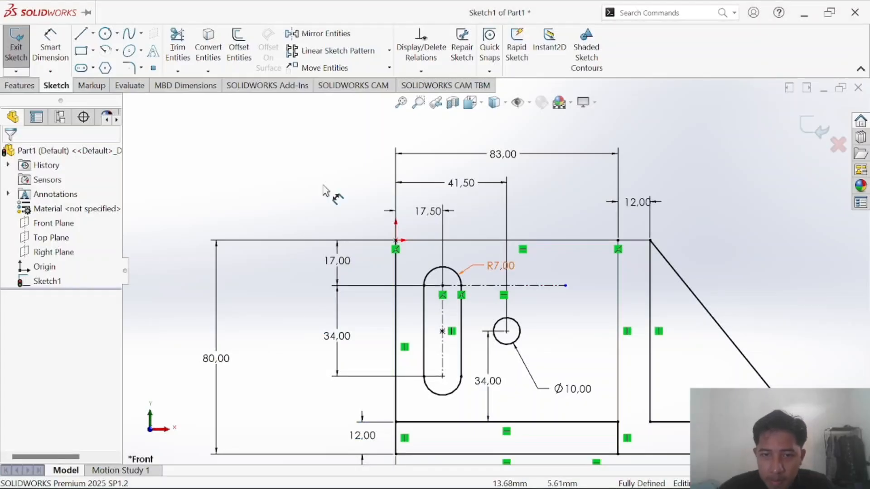
pyautogui.click(40, 43)
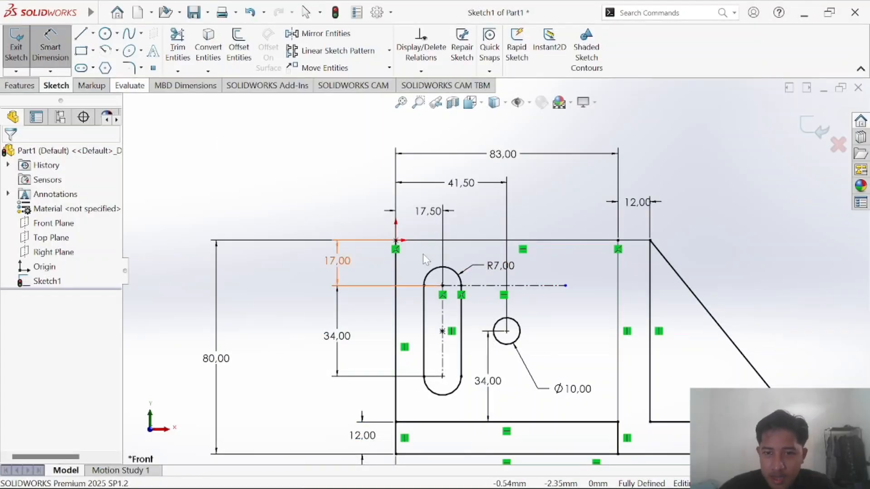
pyautogui.click(565, 286)
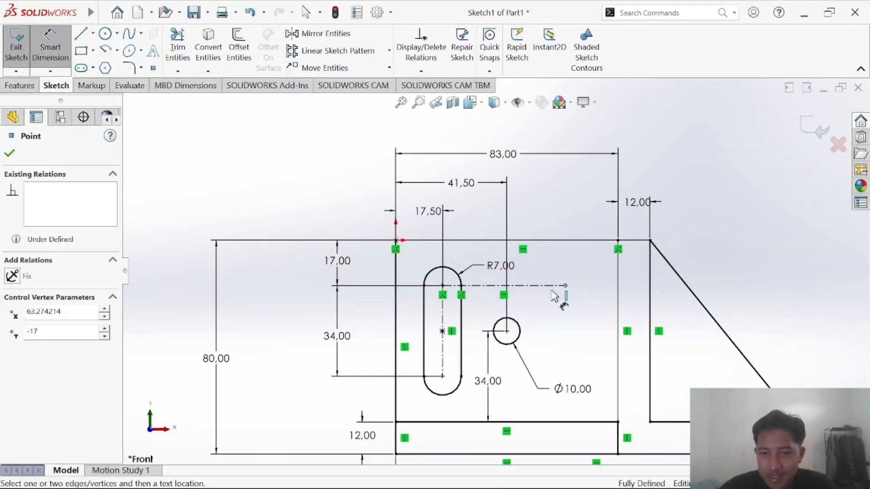
pyautogui.click(499, 322)
pyautogui.click(537, 188)
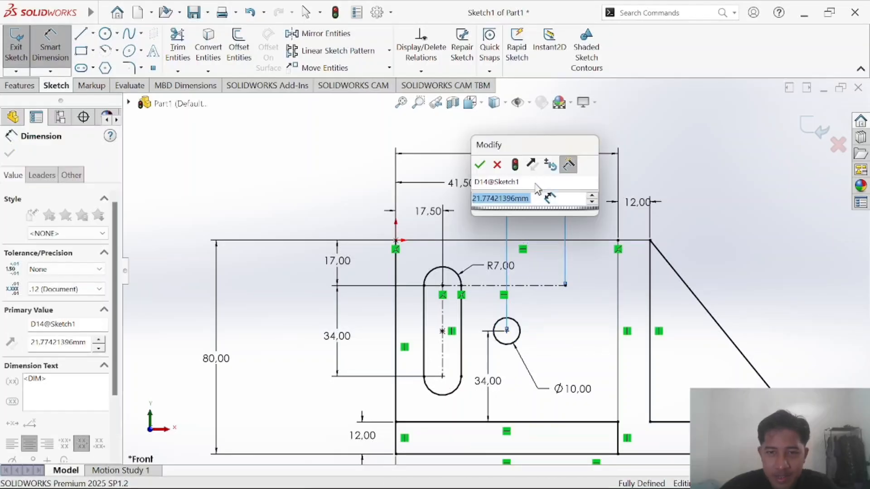
pyautogui.write('24')
pyautogui.press('Return')
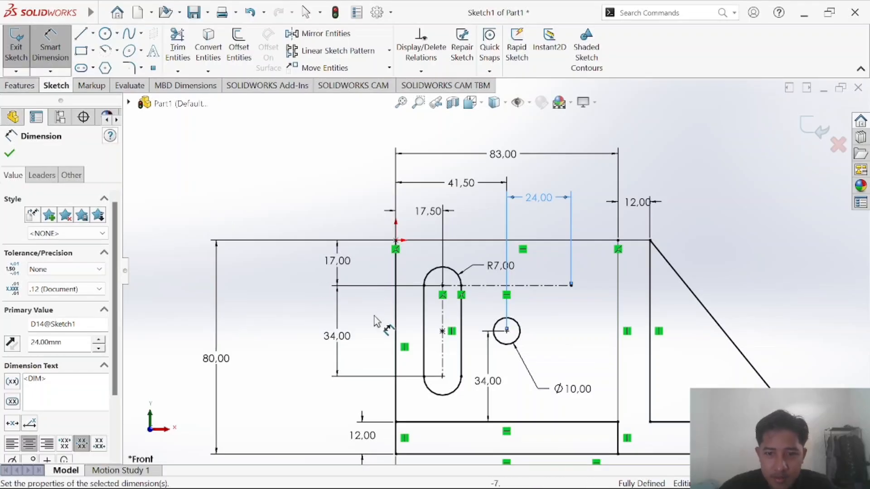
pyautogui.click(92, 34)
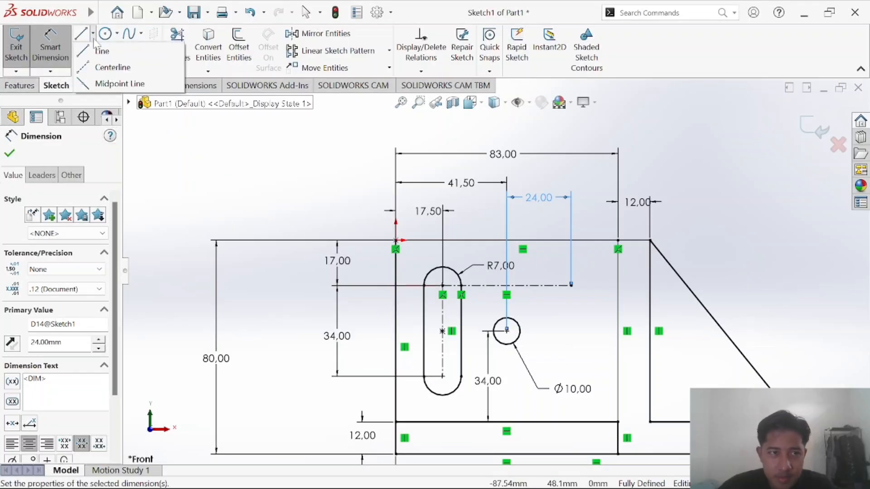
pyautogui.click(109, 67)
pyautogui.click(443, 377)
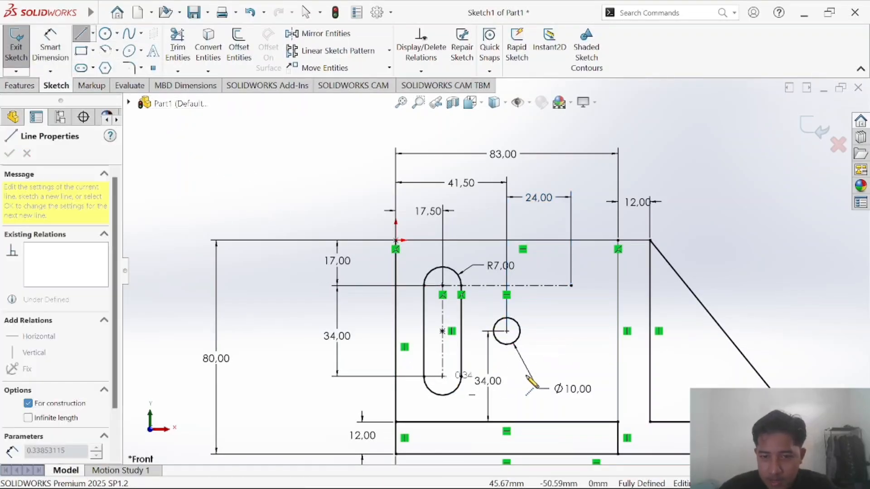
pyautogui.press('Escape')
# Draw a horizontal centerline from the slot's lower arc center, ending directly below the upper centerline's free end.
pyautogui.click(92, 33)
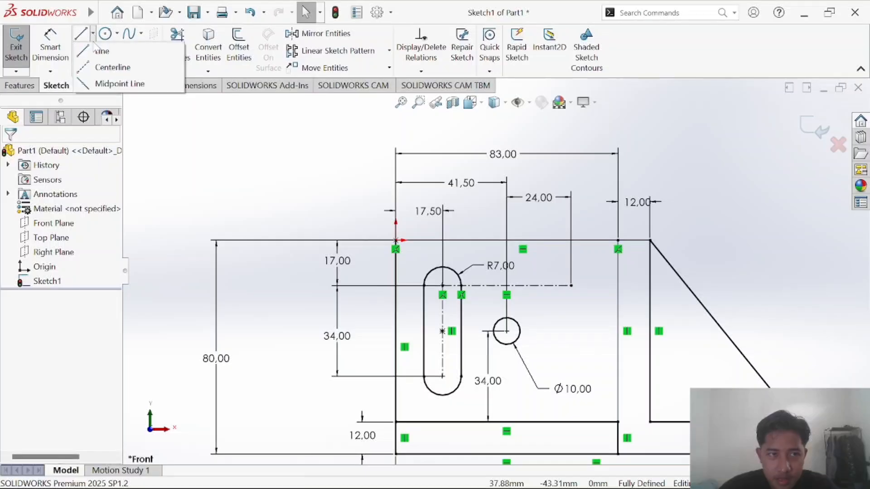
pyautogui.click(109, 67)
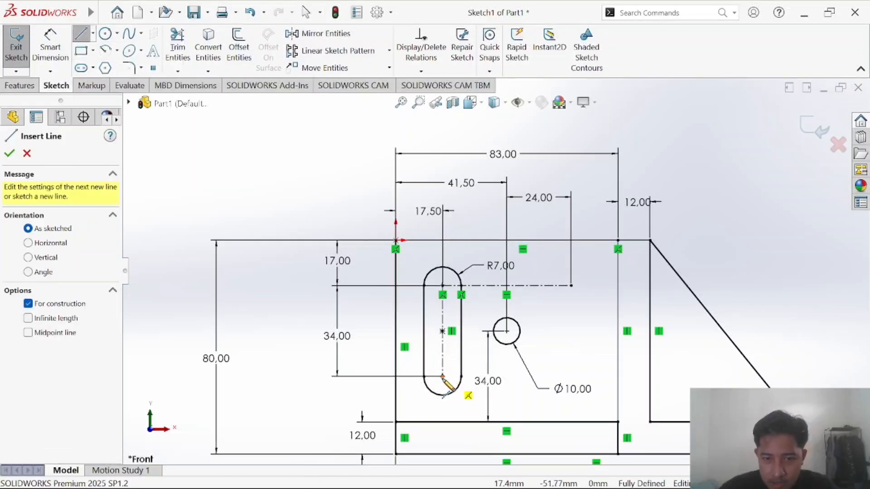
pyautogui.click(443, 377)
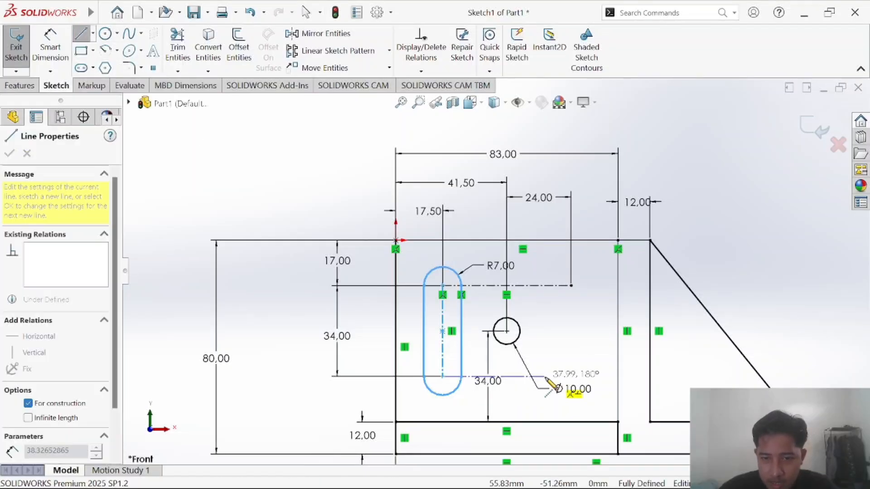
pyautogui.click(572, 376)
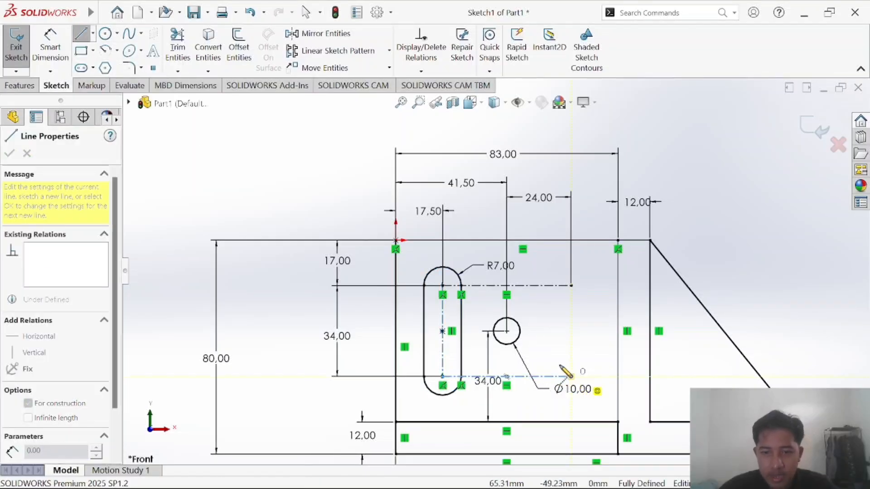
# Draw a vertical straight slot about 11.5 mm wide between the two centerlines' free ends, and move the circle's diameter dimension clear of it.
pyautogui.click(82, 69)
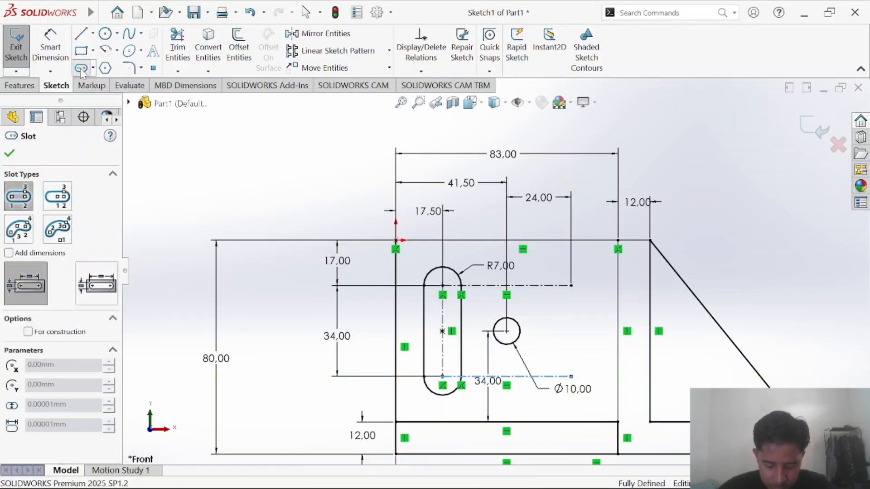
pyautogui.click(571, 286)
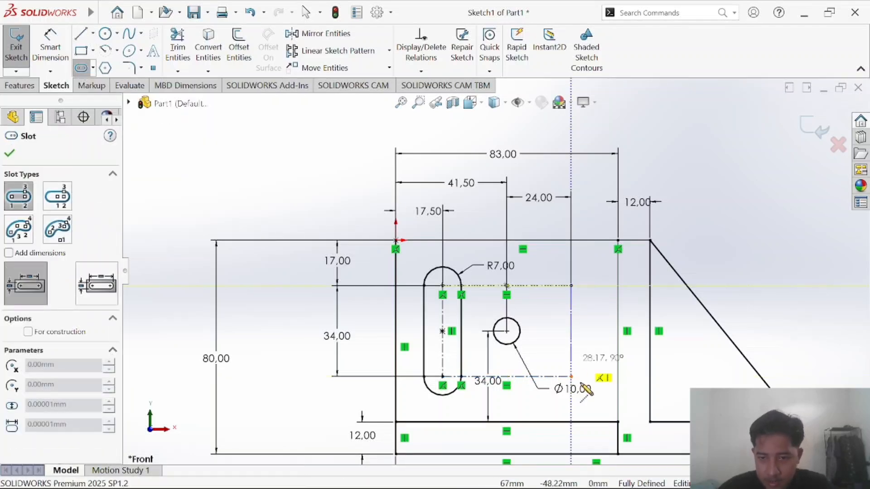
pyautogui.click(571, 376)
pyautogui.click(587, 395)
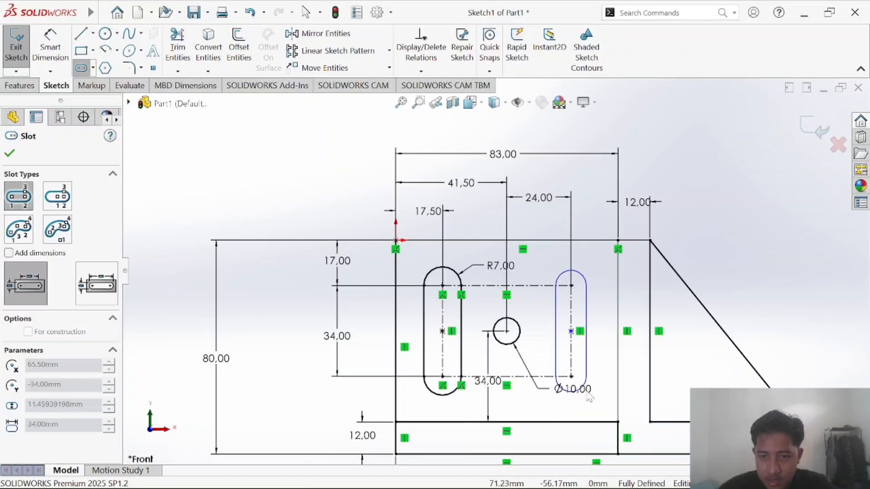
pyautogui.press('Escape')
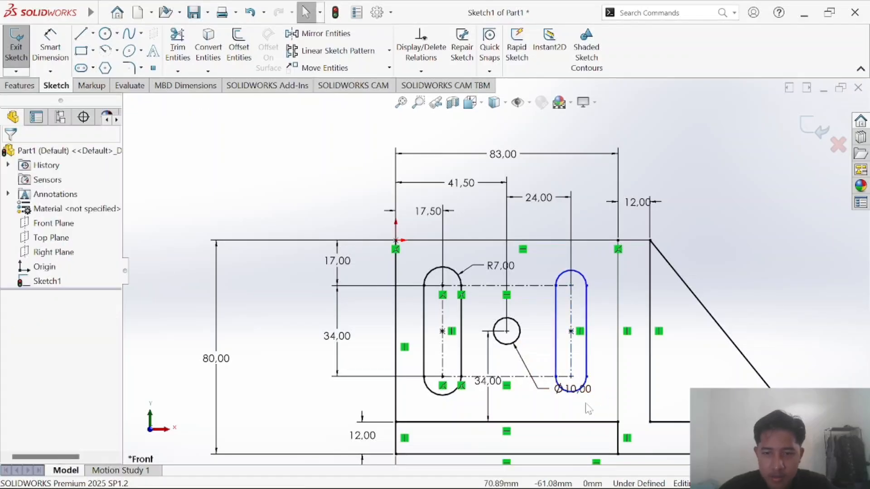
pyautogui.moveTo(587, 393); pyautogui.dragTo(577, 413)
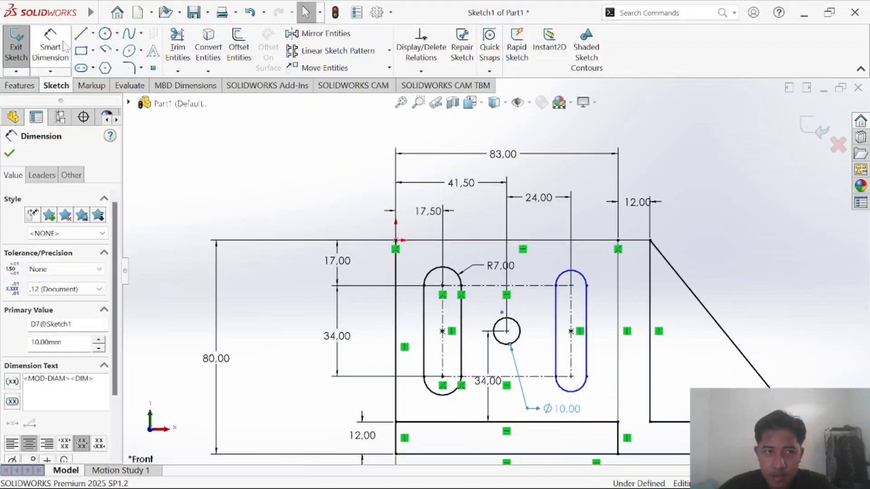
# Dimension the upper arc radius of the slot beyond the circle as 7 mm.
pyautogui.press('d')
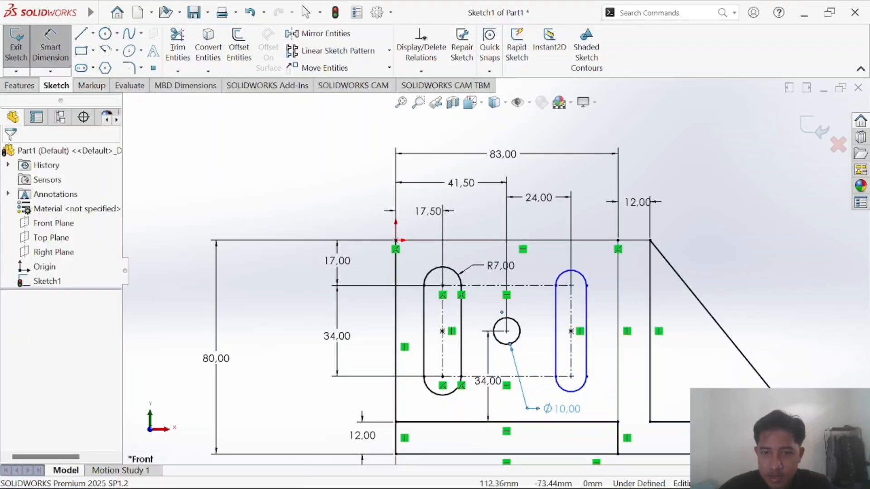
pyautogui.click(587, 274)
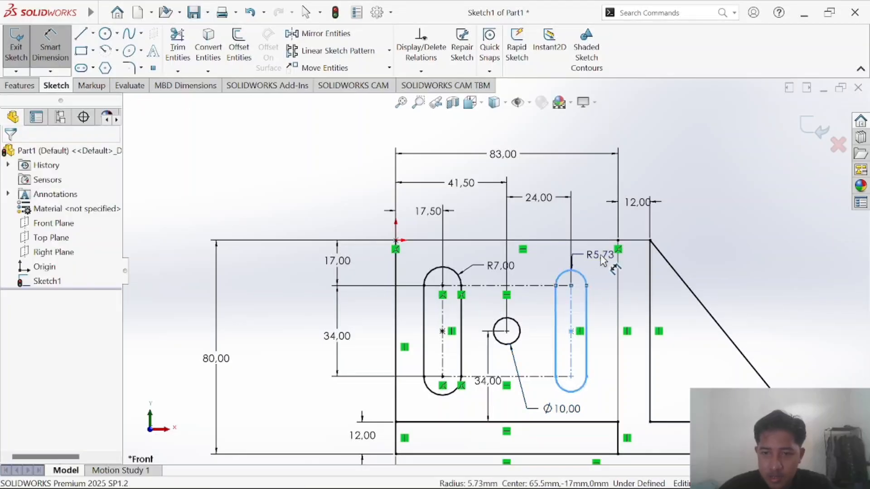
pyautogui.click(598, 255)
pyautogui.write('7.00mm')
pyautogui.press('Return')
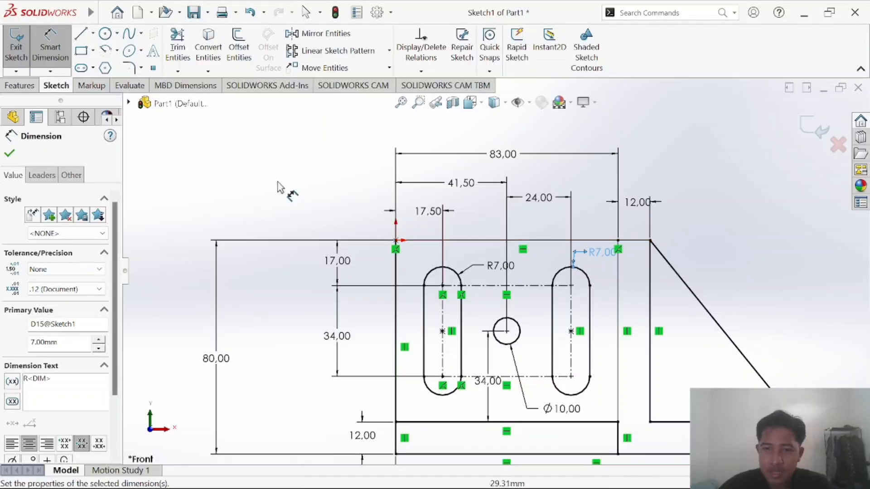
pyautogui.press('Escape')
pyautogui.press('Escape')
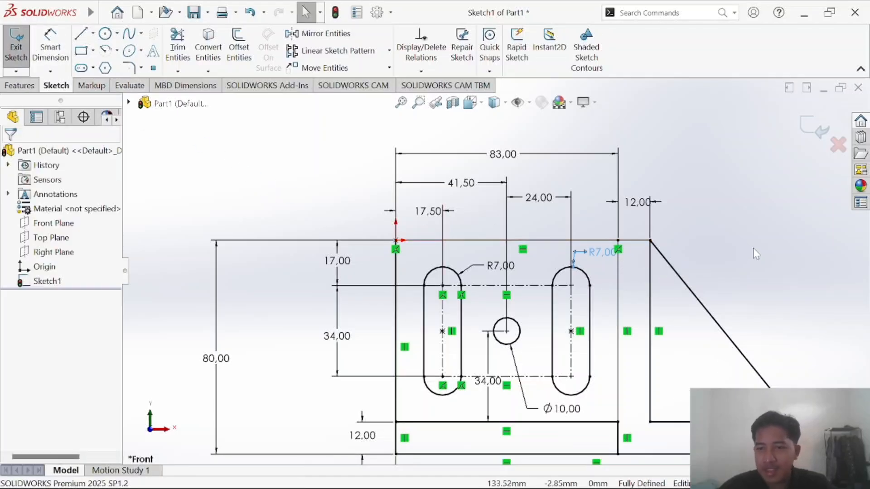
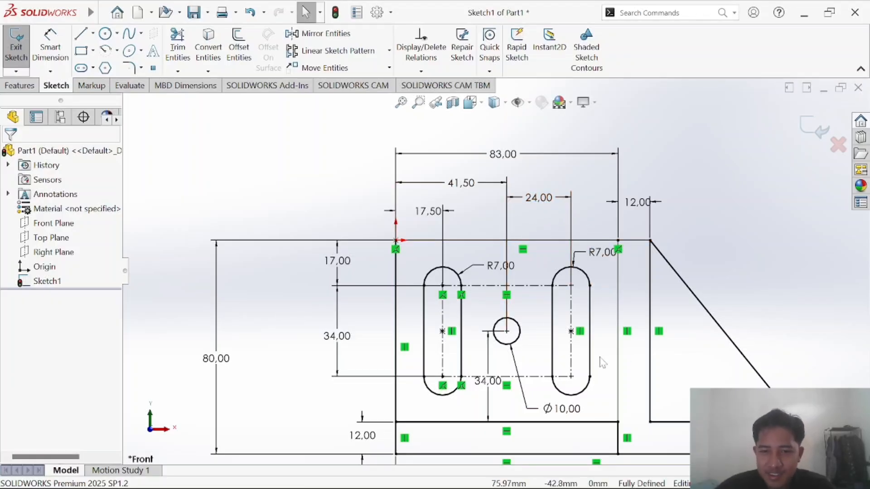
# Following the reference drawing, draw a slanted straight slot inside the triangle, about 16.3 mm between arc centers and 10.4 mm wide.
pyautogui.scroll(-1, 752, 434)
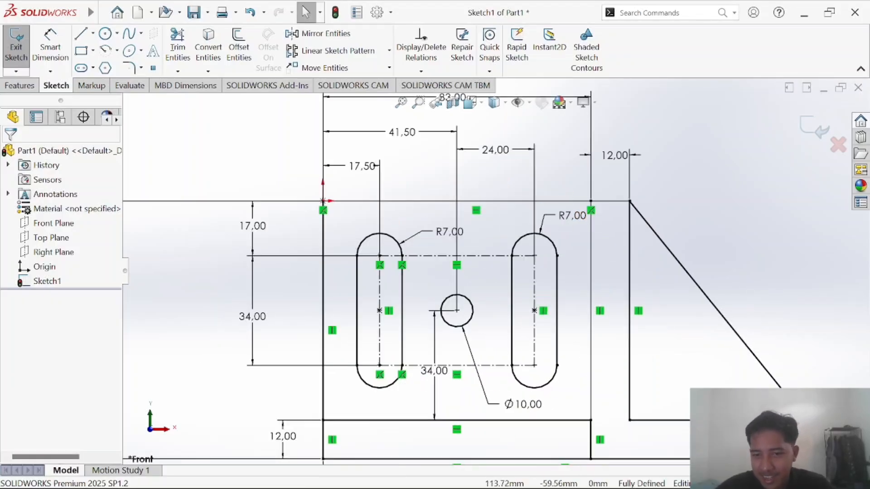
pyautogui.scroll(1, 720, 460)
pyautogui.hotkey('alt', 'Tab')
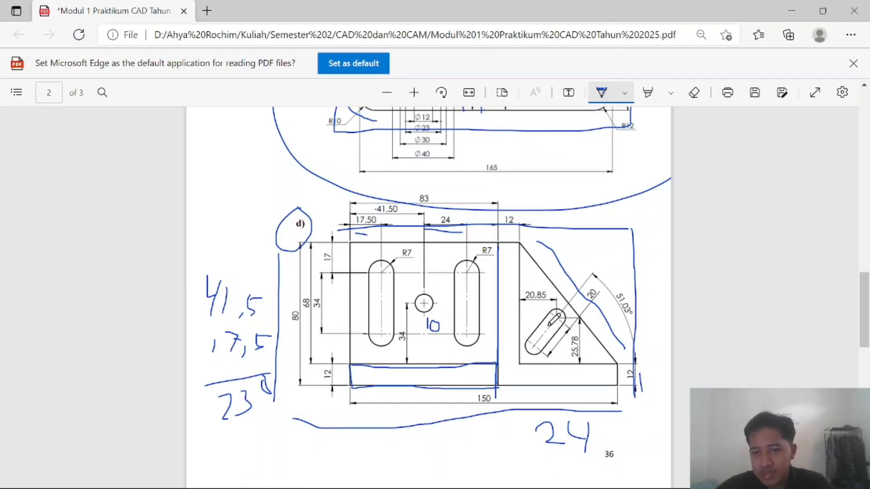
pyautogui.hotkey('alt', 'Tab')
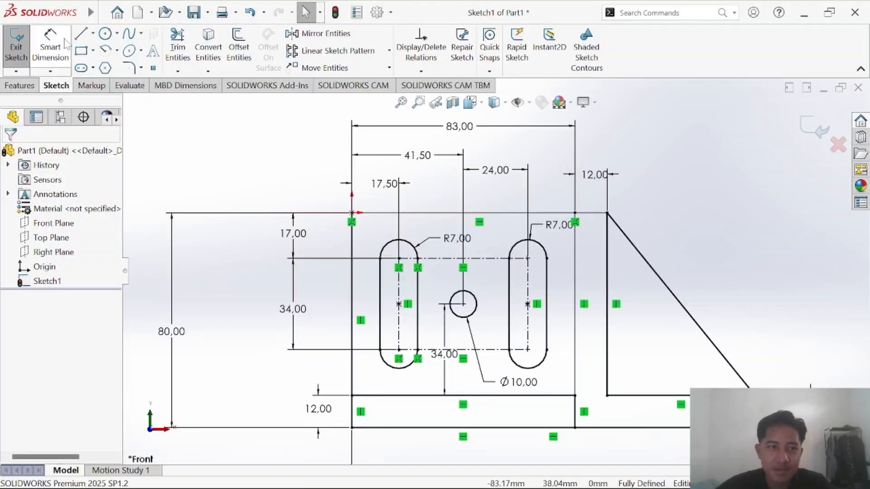
pyautogui.click(81, 68)
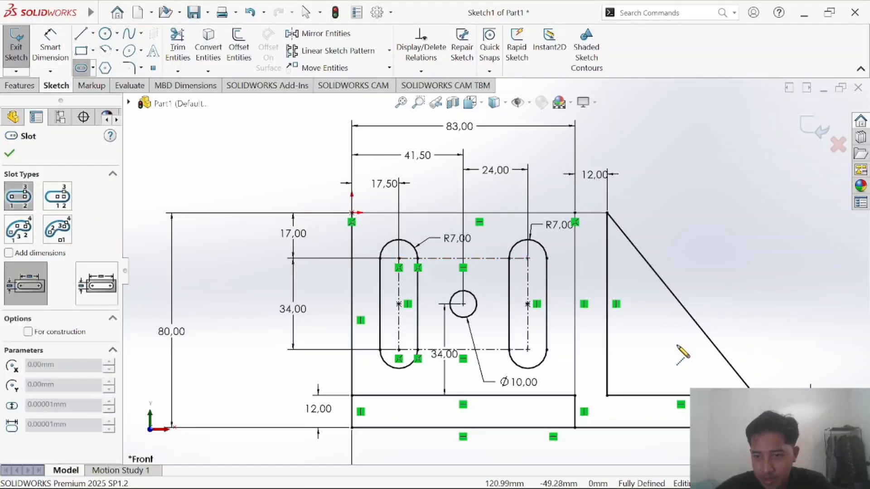
pyautogui.click(646, 370)
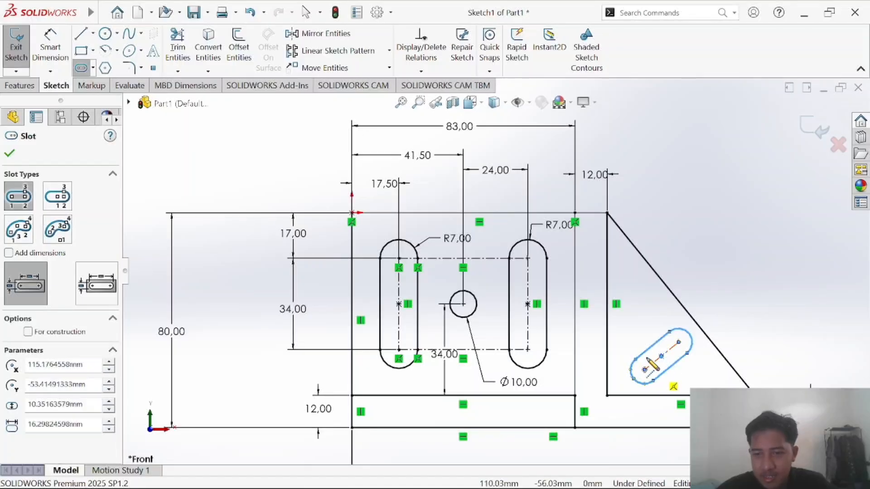
pyautogui.click(647, 368)
# Dimension the angle between the slanted slot's centerline and the triangle's horizontal base line as 51.03°.
pyautogui.click(50, 47)
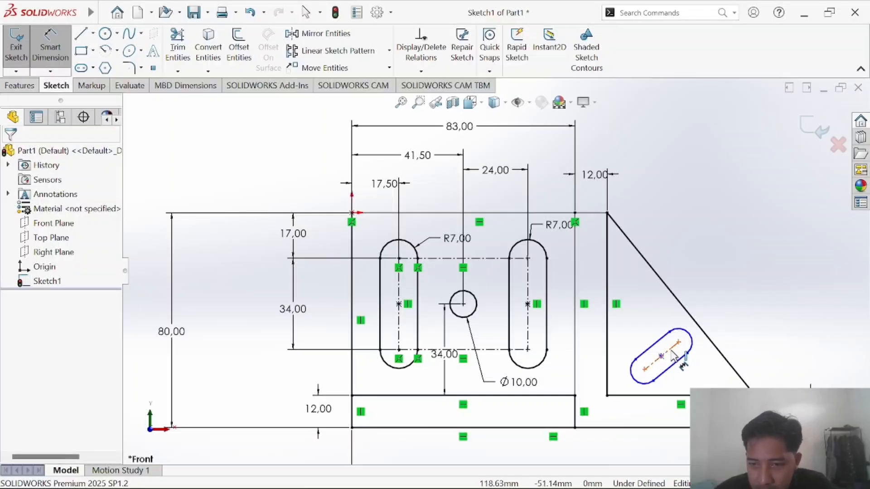
pyautogui.click(674, 356)
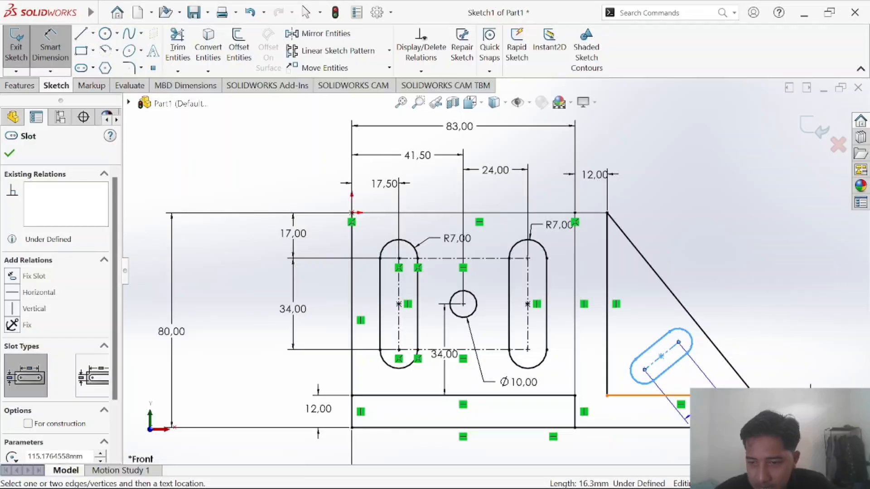
pyautogui.click(680, 395)
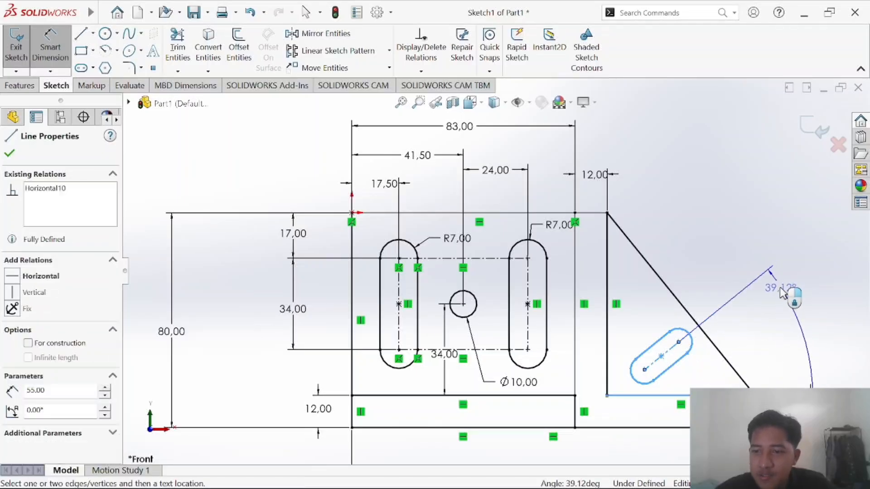
pyautogui.click(786, 300)
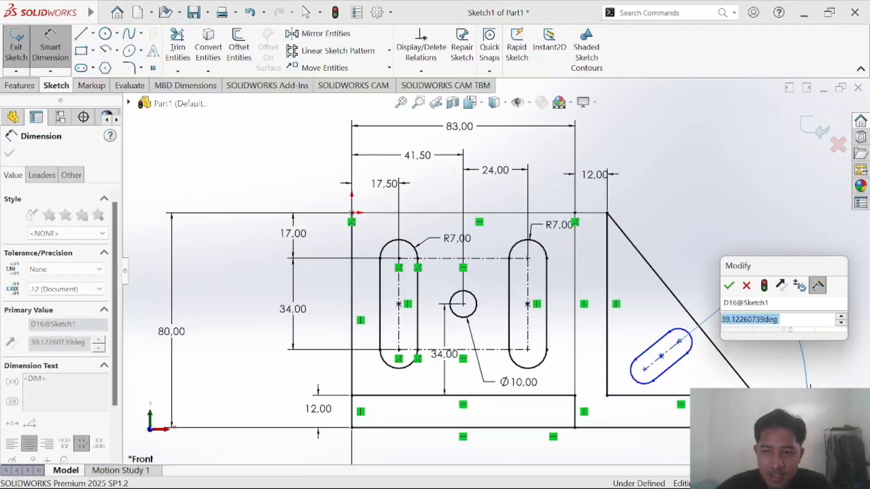
pyautogui.write('51,')
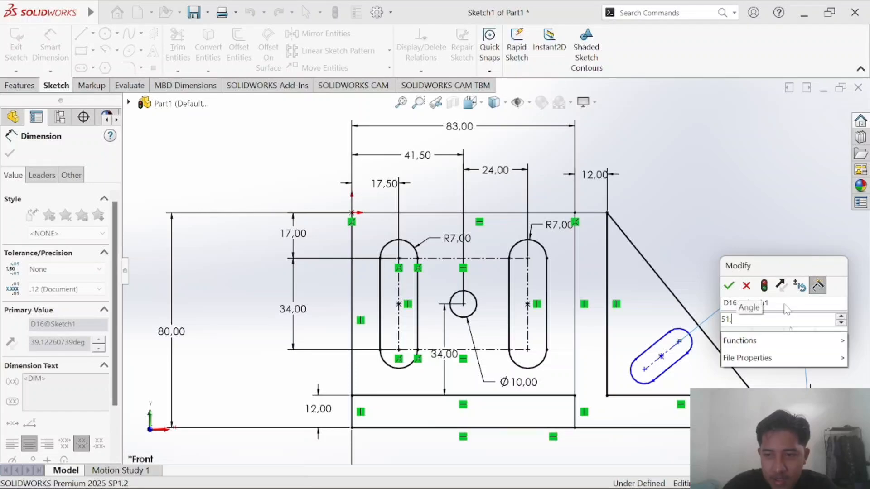
pyautogui.write('03')
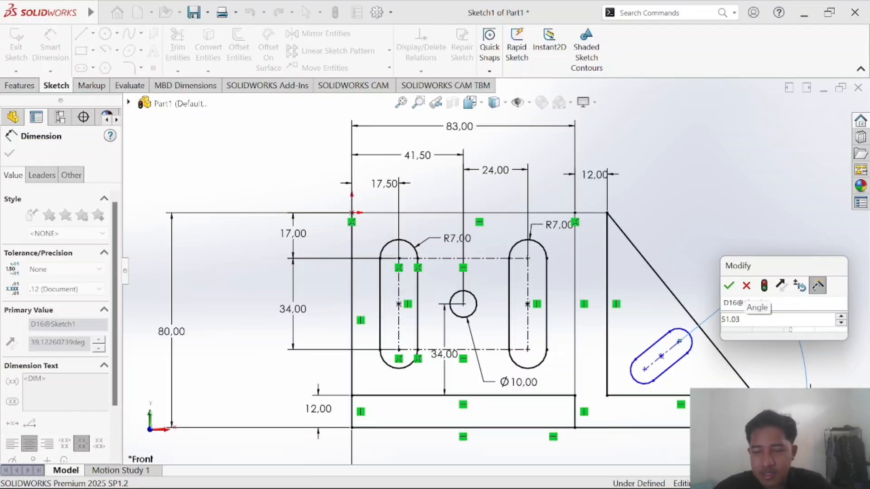
pyautogui.hotkey('alt', 'Tab')
pyautogui.hotkey('alt', 'Tab')
pyautogui.press('Return')
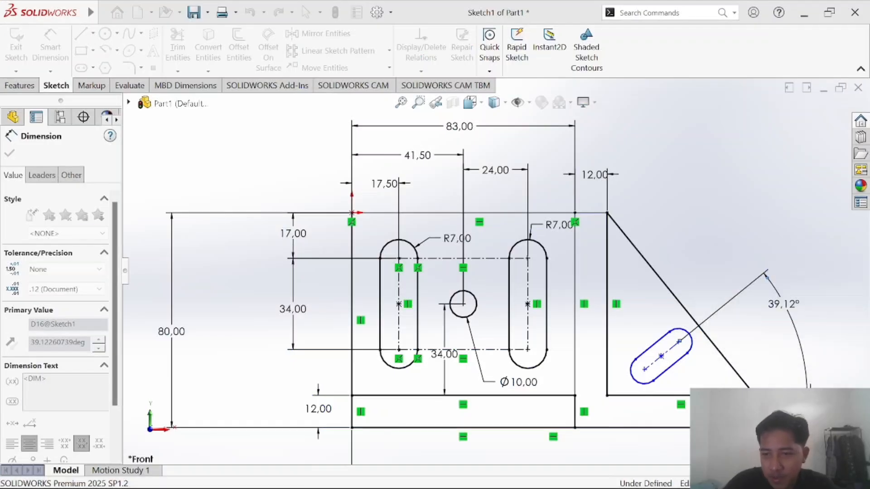
# Dimension the vertical distance from the slanted slot's upper arc center to the triangle's base line as 25.78 mm, following the reference drawing.
pyautogui.hotkey('alt', 'Tab')
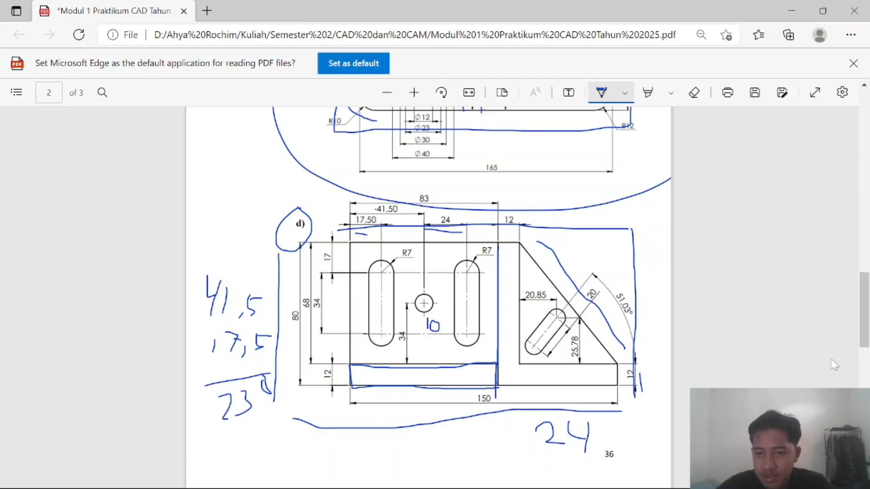
pyautogui.hotkey('alt', 'Tab')
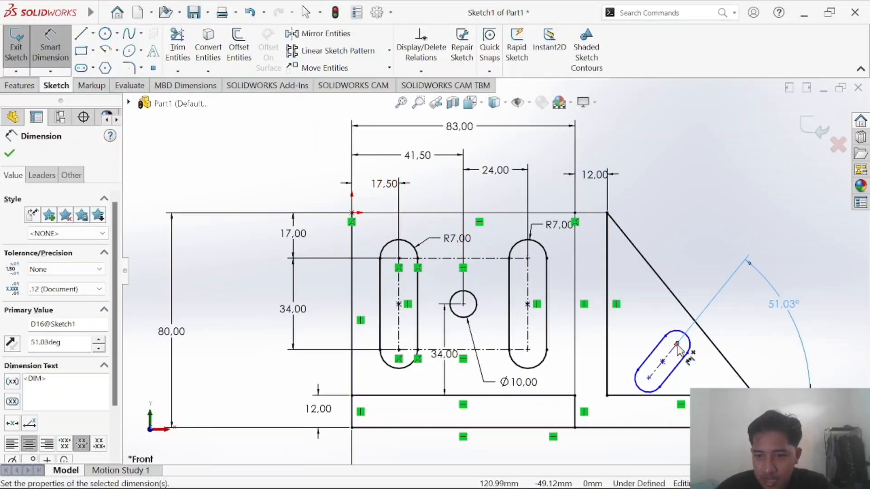
pyautogui.click(677, 345)
pyautogui.click(680, 395)
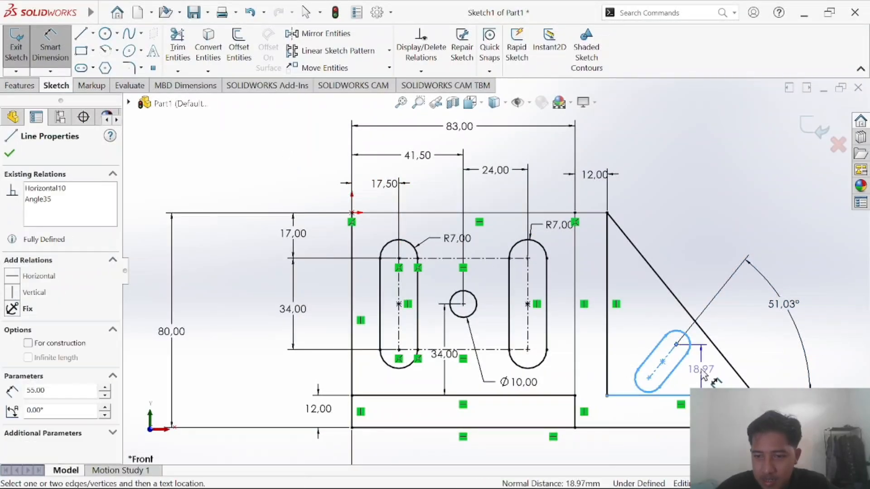
pyautogui.click(705, 369)
pyautogui.hotkey('alt', 'Tab')
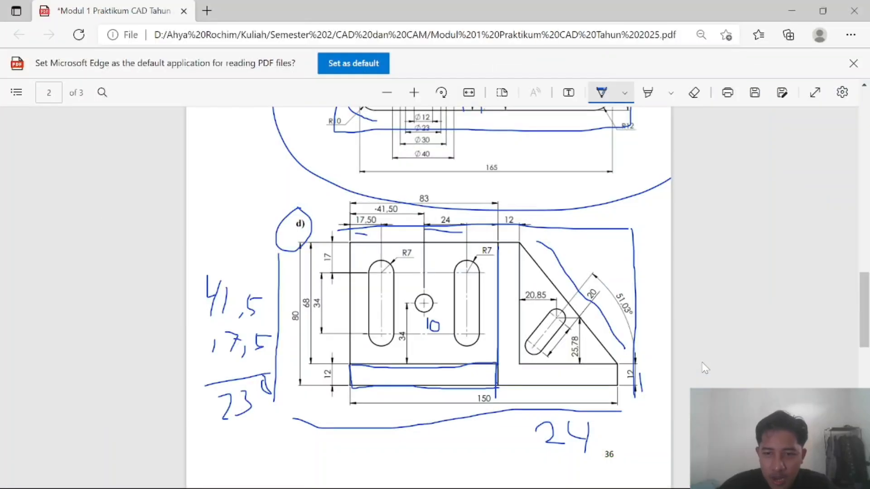
pyautogui.hotkey('alt', 'Tab')
pyautogui.write('25')
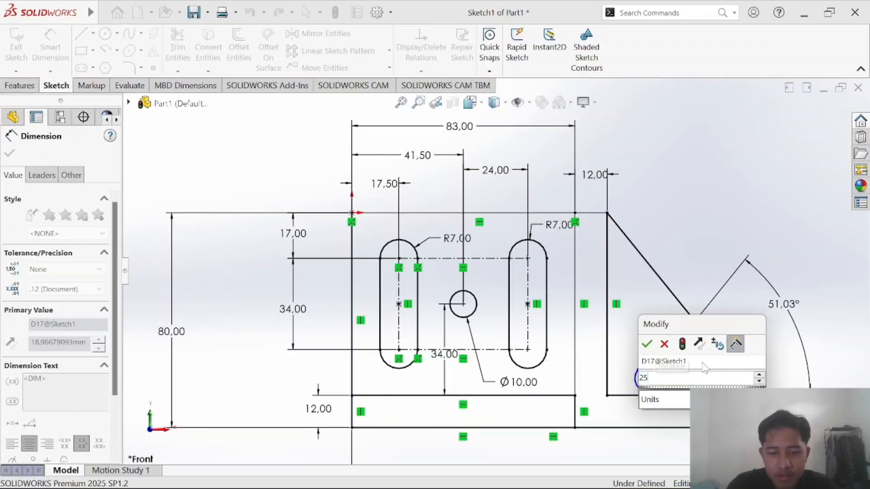
pyautogui.write('.78')
pyautogui.press('Return')
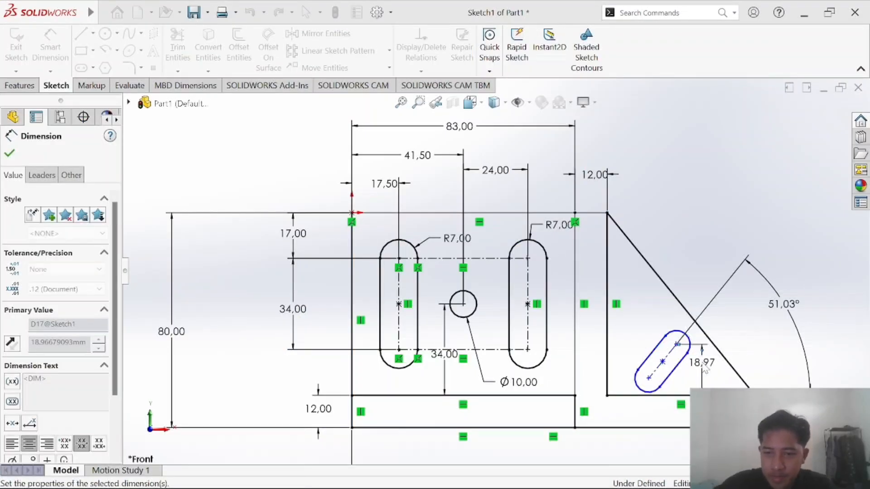
# Dimension the horizontal distance from the triangle's vertical edge to the slanted slot's upper arc center as 20.85 mm.
pyautogui.click(608, 322)
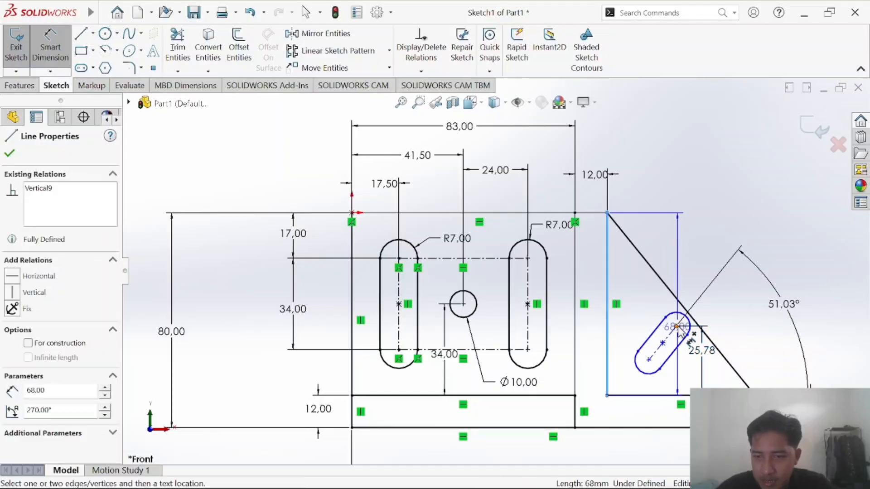
pyautogui.click(680, 332)
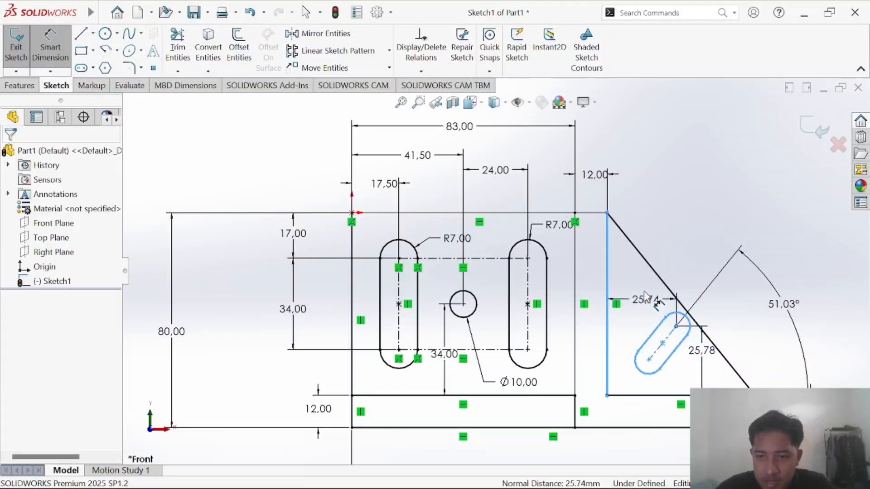
pyautogui.click(648, 297)
pyautogui.hotkey('alt', 'Tab')
pyautogui.hotkey('alt', 'Tab')
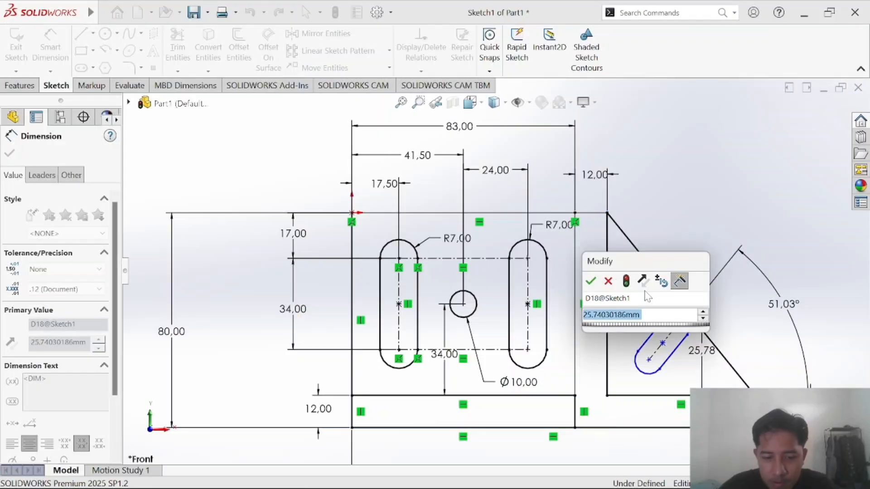
pyautogui.write('20.85')
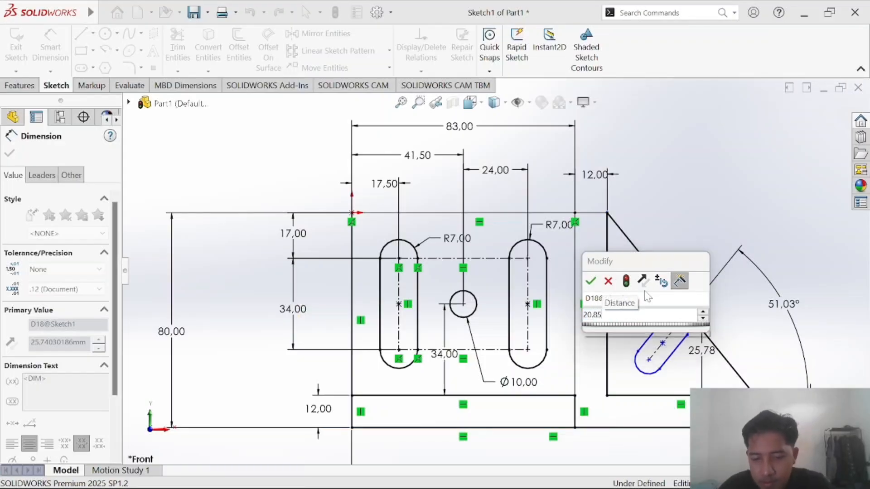
pyautogui.press('Escape')
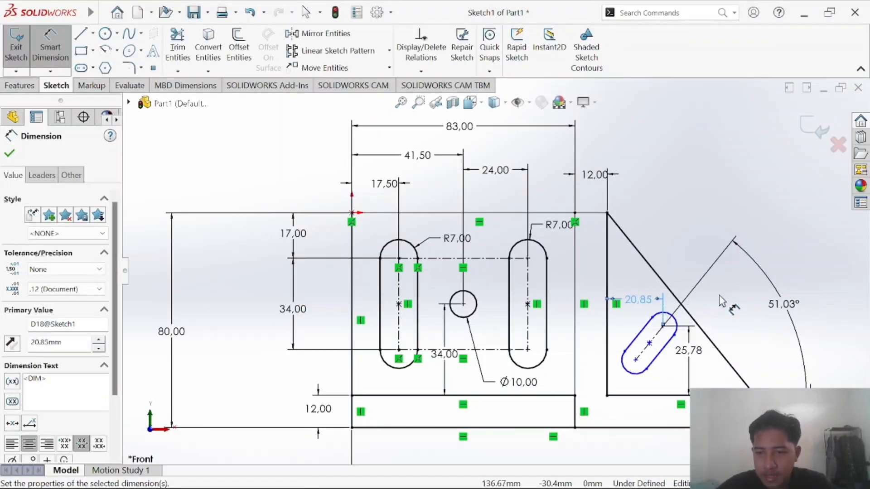
# Dimension the slanted slot's center-to-center length as 20 mm and compare the slot with the reference drawing.
pyautogui.hotkey('alt', 'Tab')
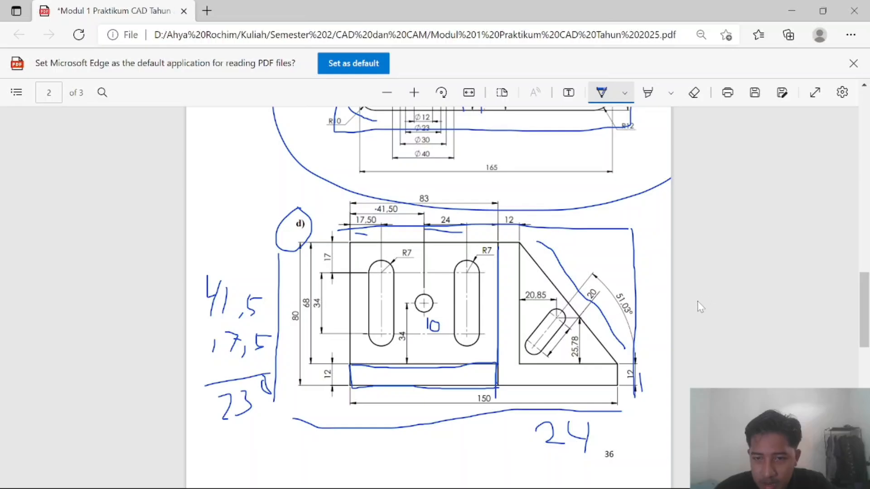
pyautogui.hotkey('alt', 'Tab')
pyautogui.click(660, 353)
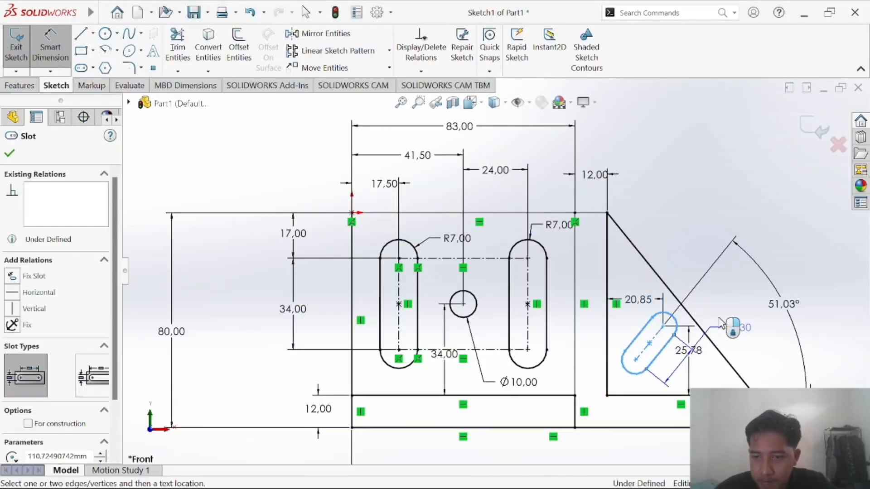
pyautogui.click(750, 293)
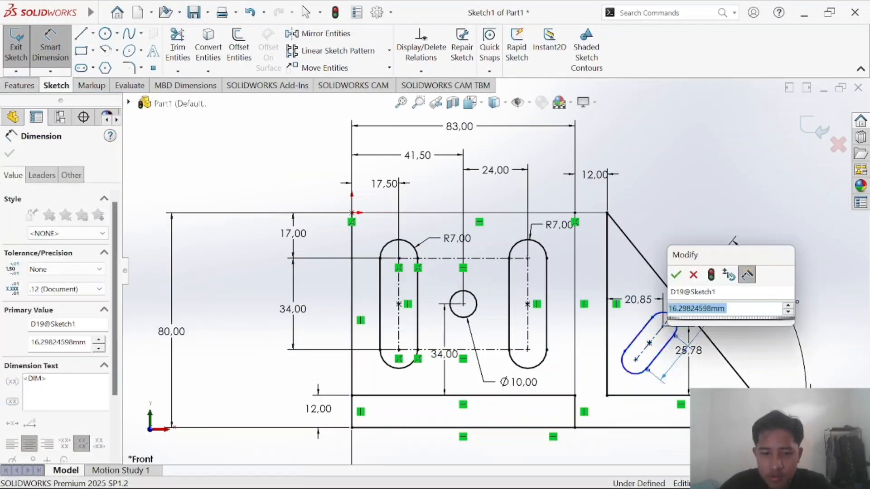
pyautogui.write('20')
pyautogui.press('Return')
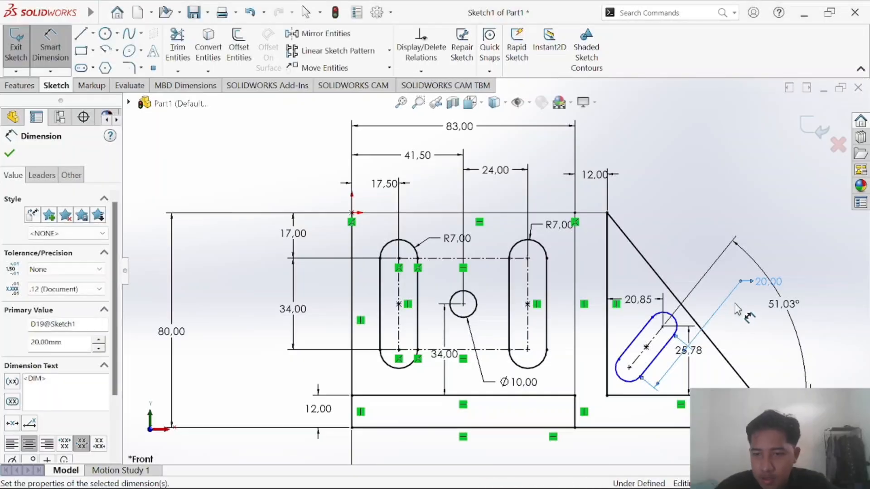
pyautogui.hotkey('alt', 'Tab')
pyautogui.hotkey('alt', 'Tab')
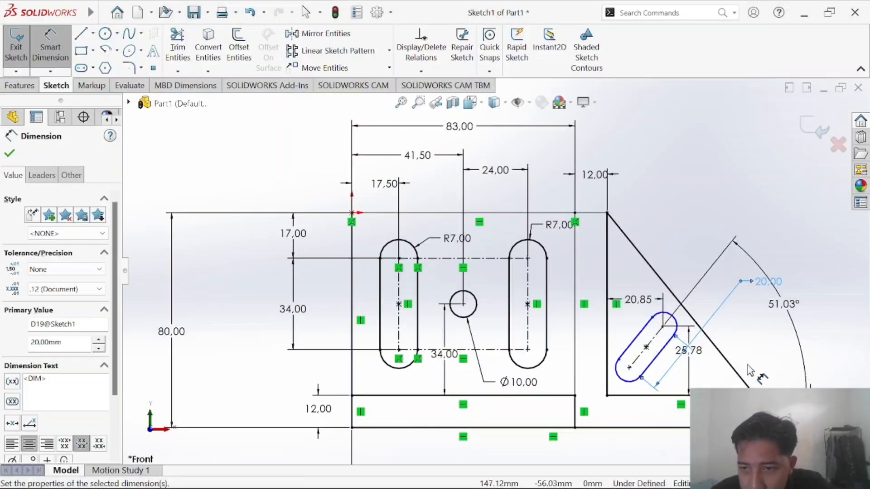
pyautogui.hotkey('alt', 'Tab')
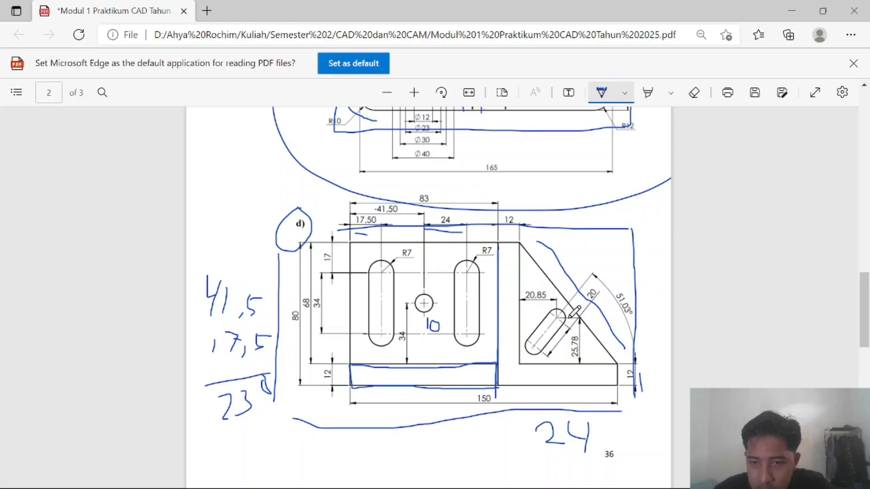
pyautogui.hotkey('alt', 'Tab')
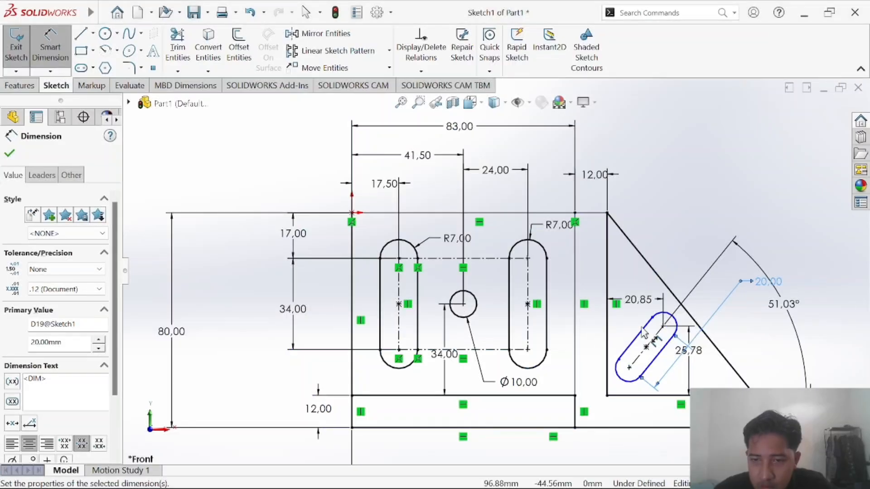
# Dimension the slanted slot's end arc radius as 5 mm.
pyautogui.click(675, 319)
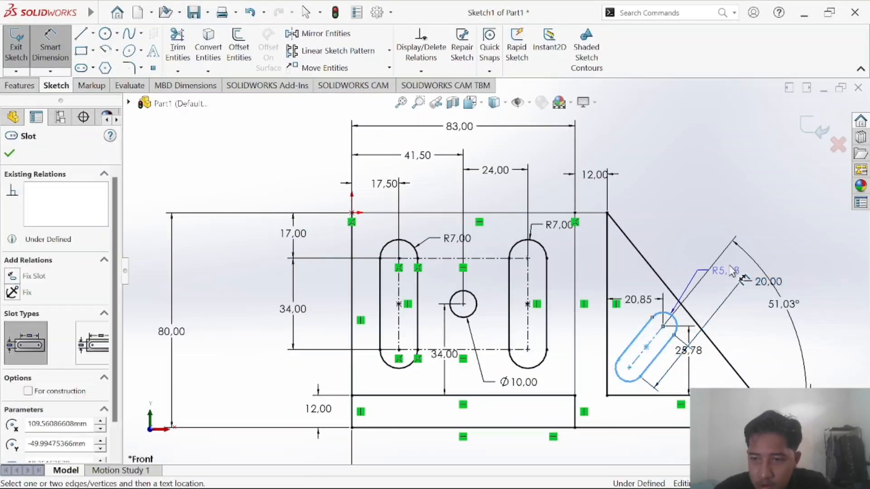
pyautogui.click(710, 236)
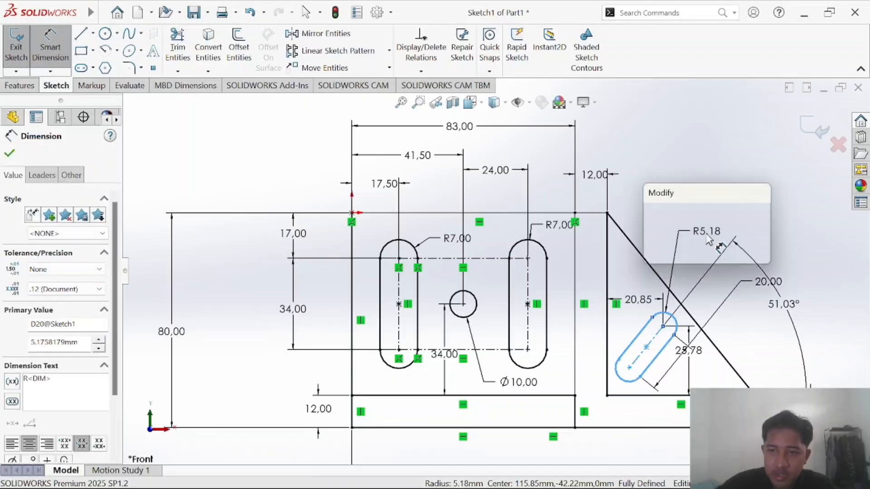
pyautogui.press('Return')
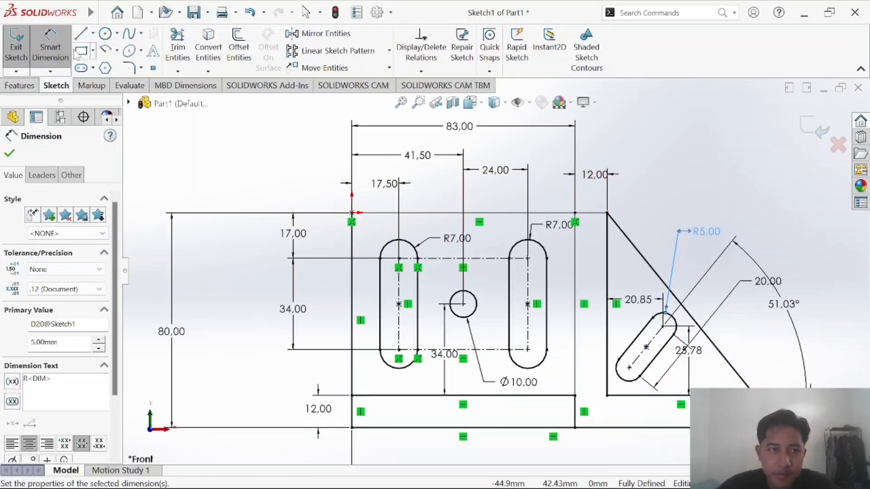
pyautogui.press('Escape')
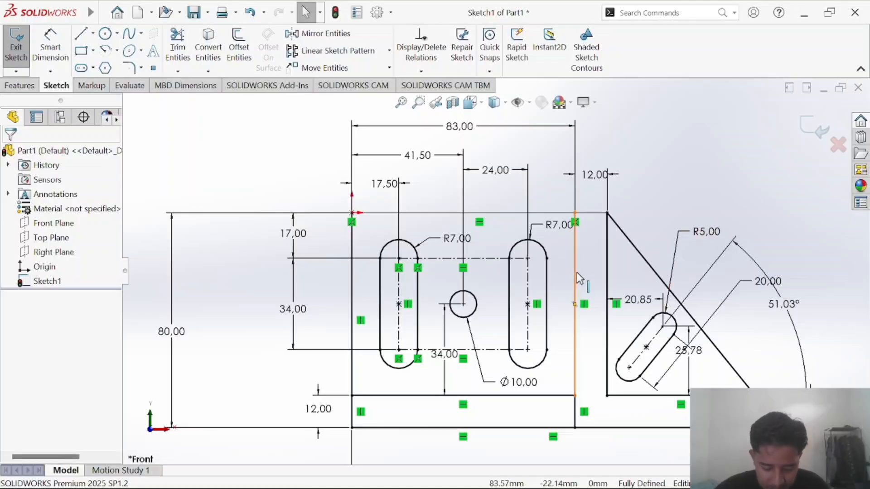
pyautogui.scroll(3, 583, 386)
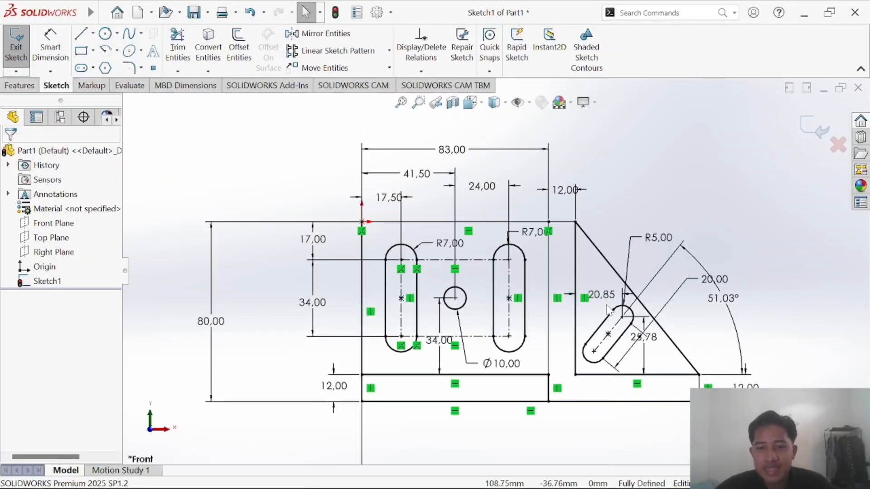
# Switch to the PDF module in Edge, bring up drawing e) on page 3 and circle its label with the pen.
pyautogui.hotkey('alt', 'Tab')
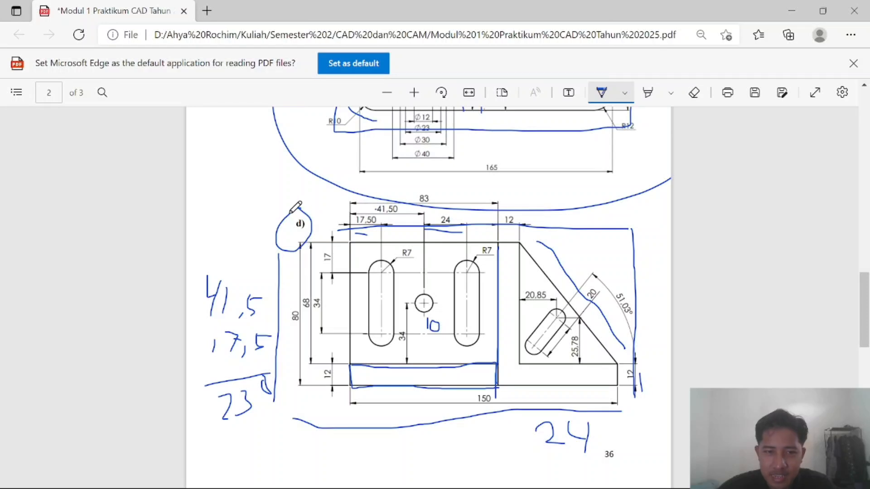
pyautogui.scroll(-7, 352, 249)
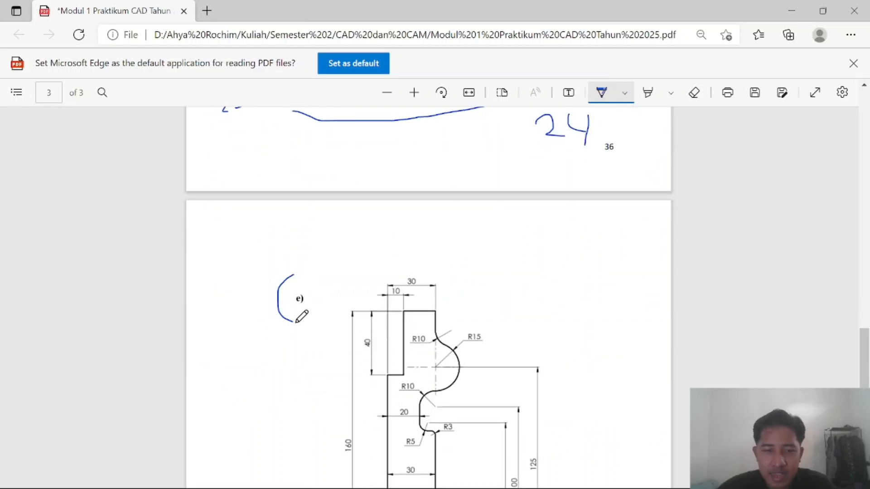
pyautogui.moveTo(297, 265); pyautogui.dragTo(300, 265)
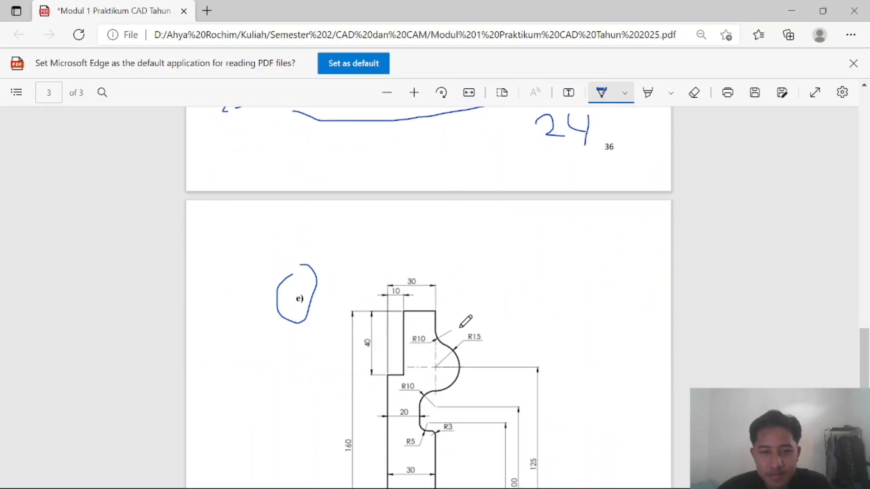
pyautogui.scroll(-3, 471, 317)
pyautogui.hotkey('alt', 'Tab')
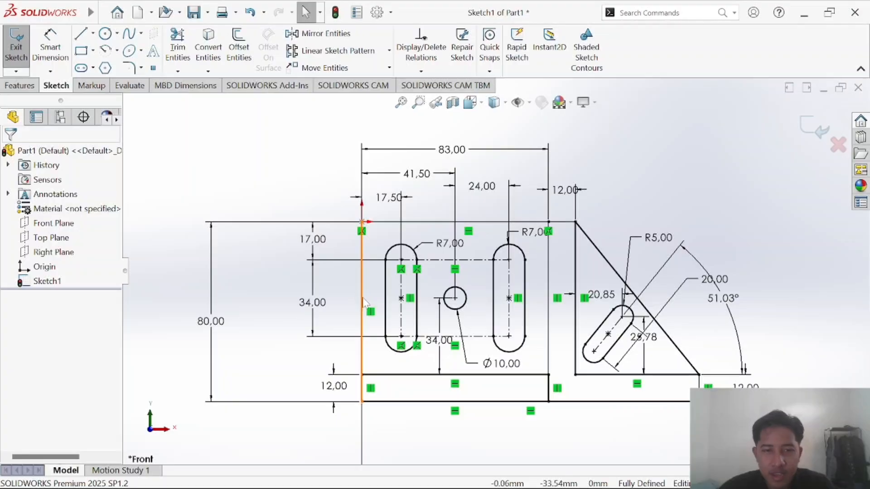
# Save the part as "Tugas D" in the Latihan folder.
pyautogui.hotkey('ctrl', 's')
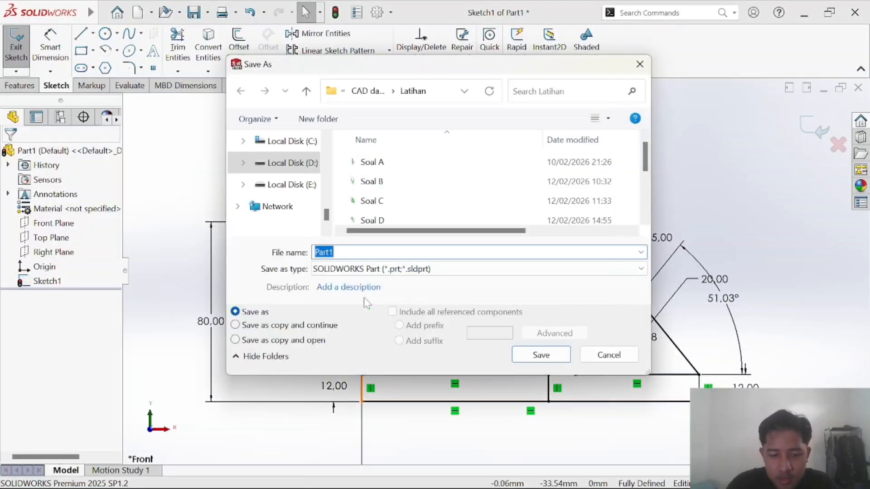
pyautogui.write('Tugas D')
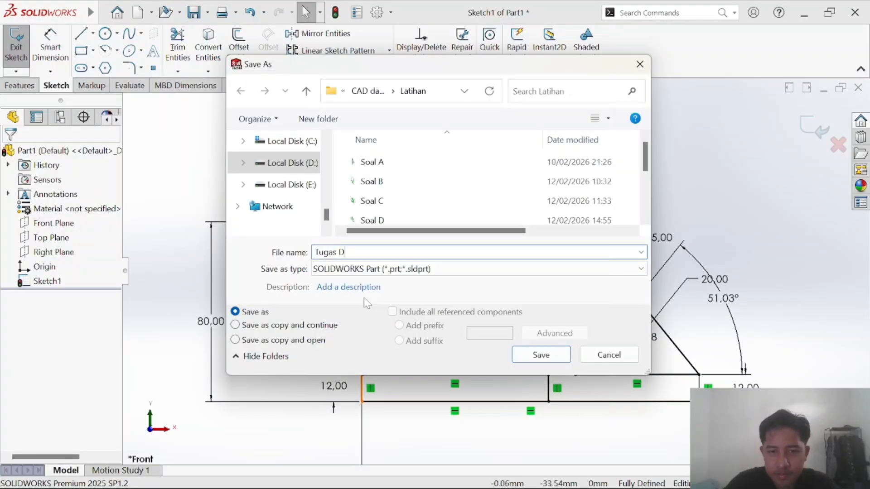
pyautogui.press('Return')
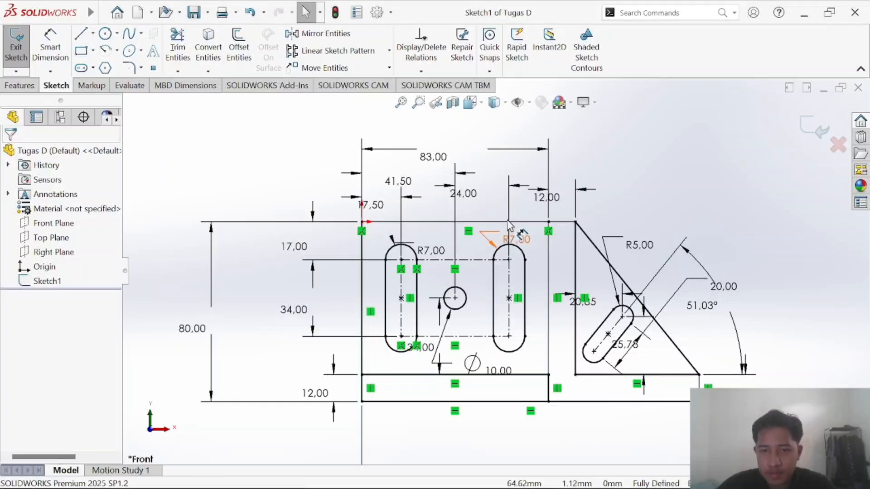
pyautogui.scroll(-2, 624, 225)
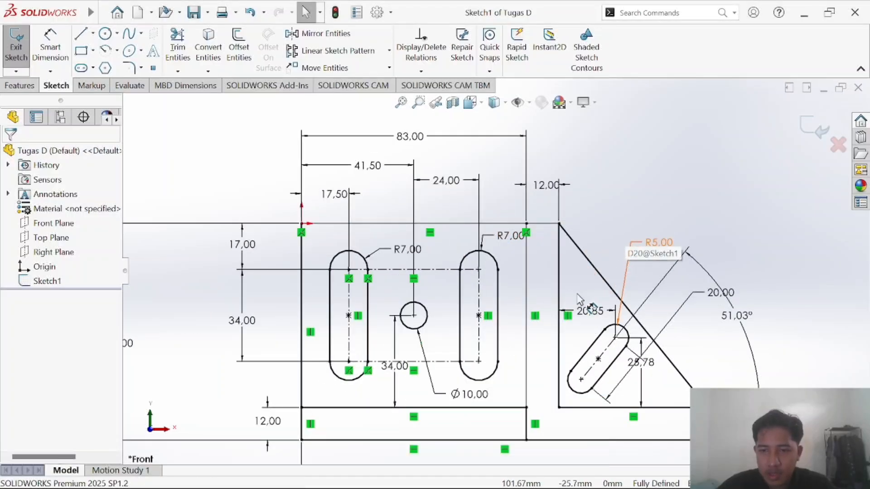
# Look over drawing e), create a new part and start a sketch on the Front Plane viewed face-on.
pyautogui.hotkey('alt', 'Tab')
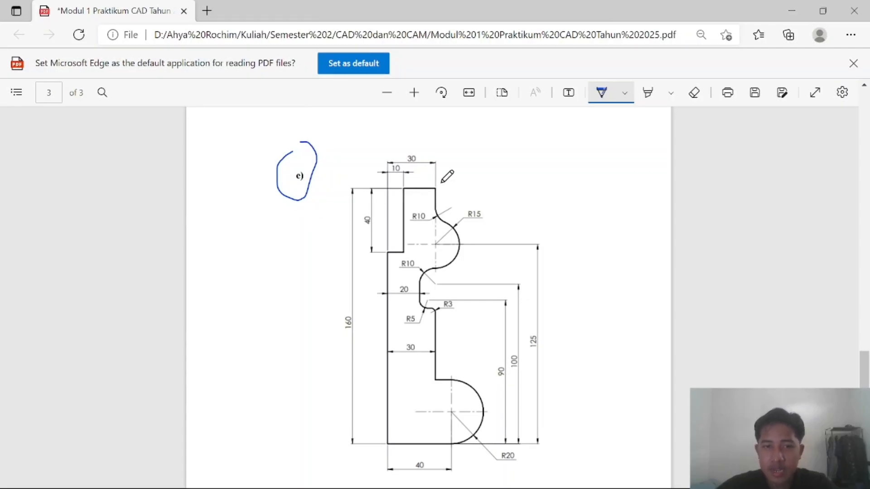
pyautogui.hotkey('alt', 'Tab')
pyautogui.click(571, 246)
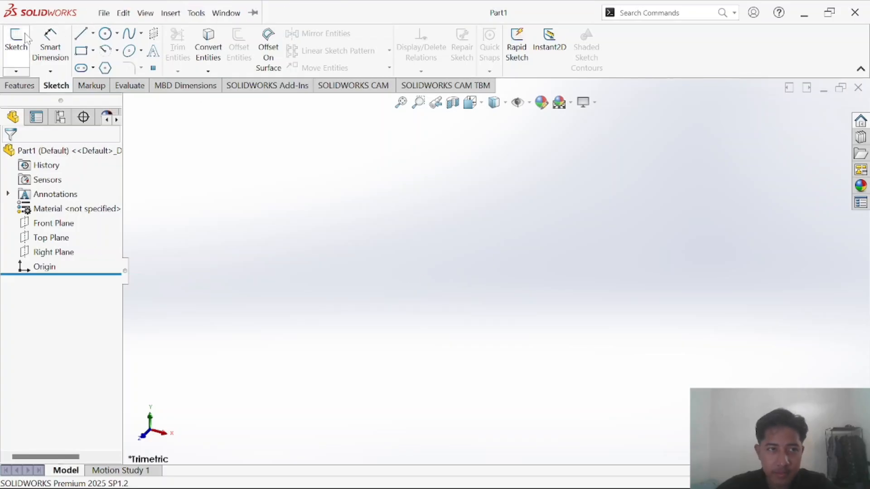
pyautogui.click(72, 223)
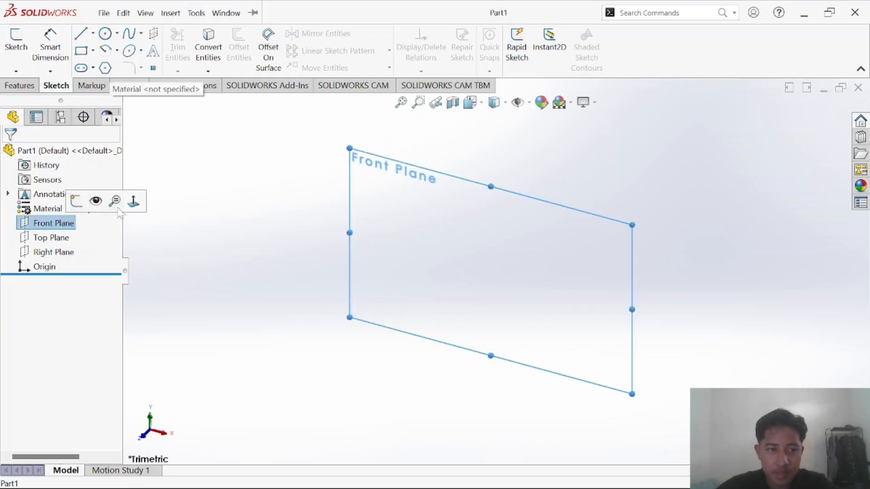
pyautogui.click(132, 200)
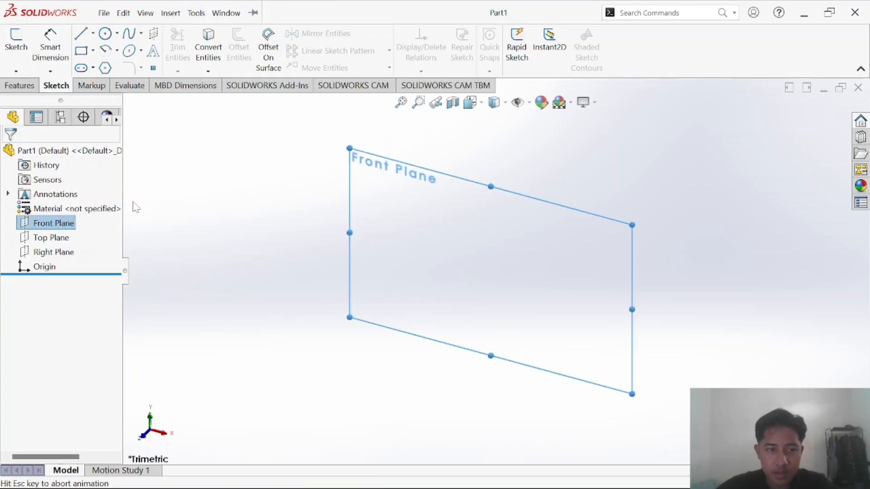
pyautogui.click(19, 52)
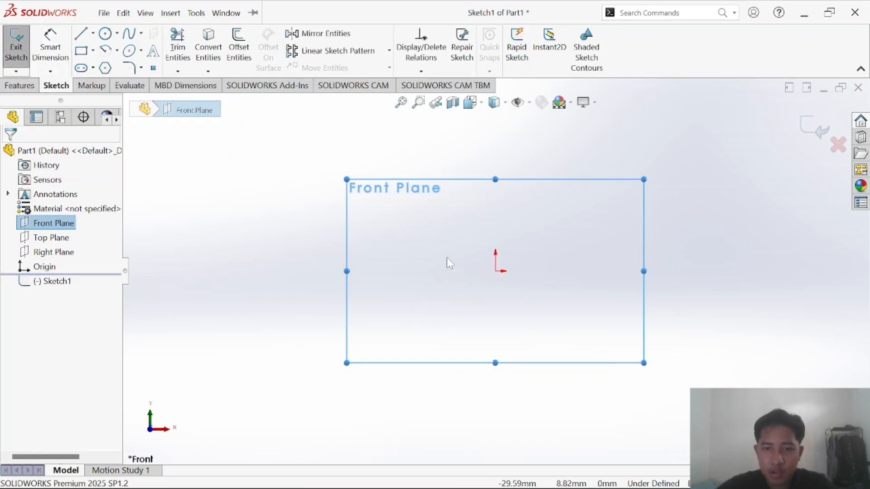
# Trace the left, top and right extents of drawing e) in the PDF with the pen, returning to the sketch.
pyautogui.hotkey('alt', 'Tab')
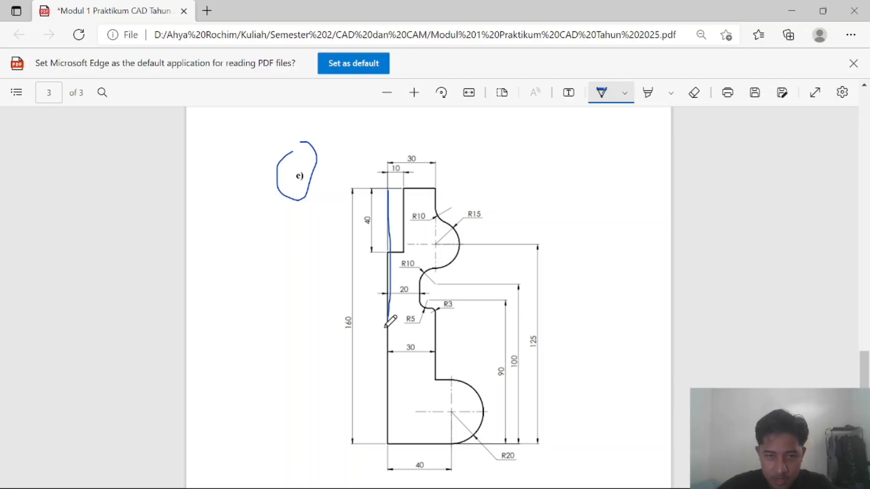
pyautogui.moveTo(386, 439); pyautogui.dragTo(387, 438)
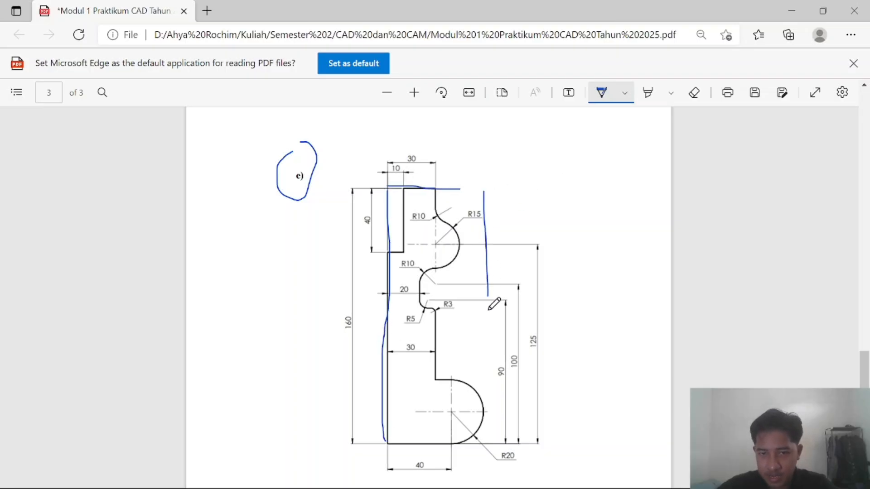
pyautogui.moveTo(492, 436); pyautogui.dragTo(492, 436)
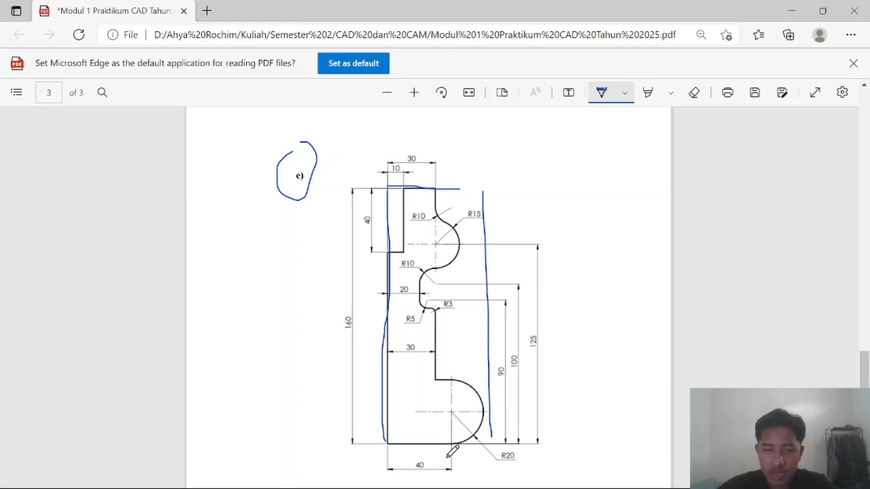
pyautogui.hotkey('alt', 'Tab')
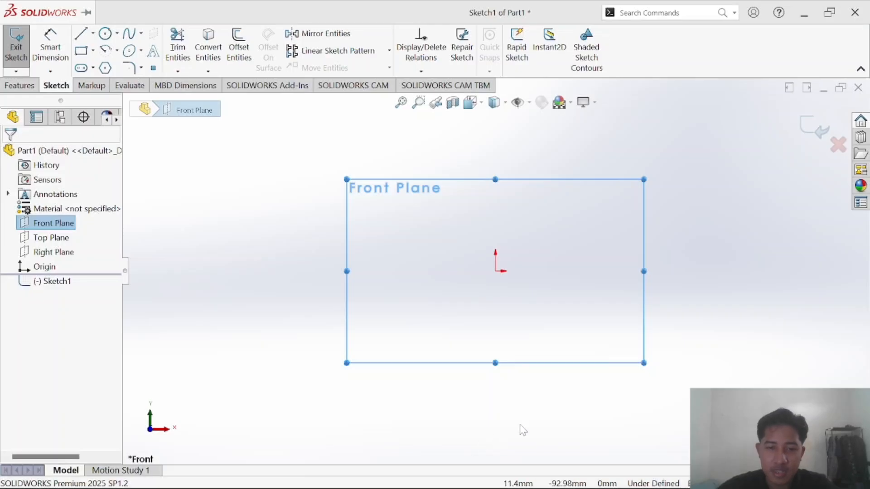
# Sketch an upright corner rectangle from the origin, about 34 mm wide and 93 mm high.
pyautogui.click(81, 50)
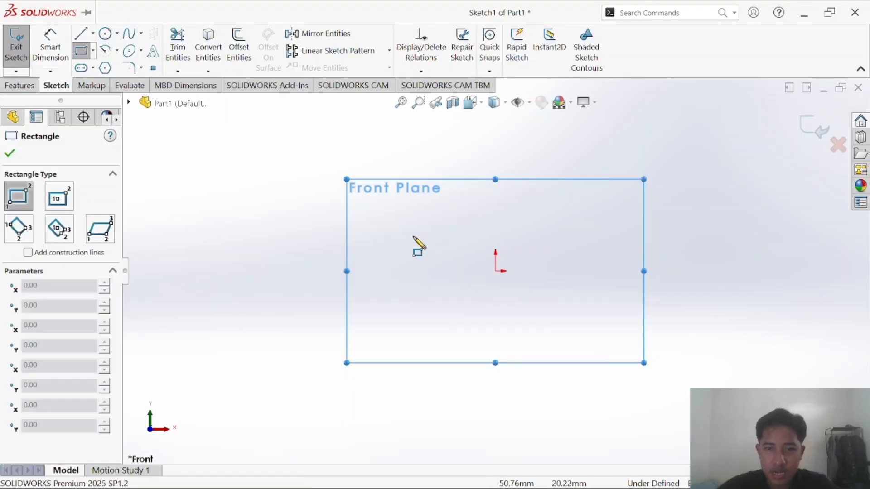
pyautogui.click(496, 271)
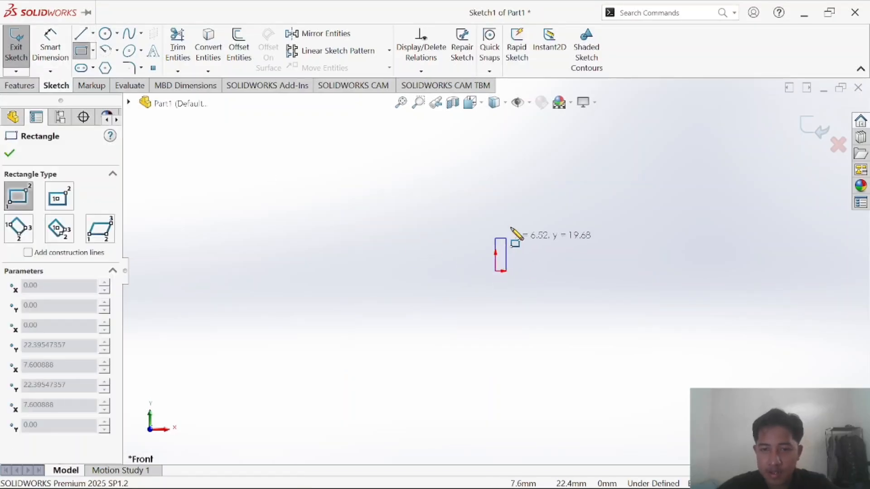
pyautogui.click(553, 139)
# Dimension the rectangle's bottom edge as 40 mm.
pyautogui.click(50, 45)
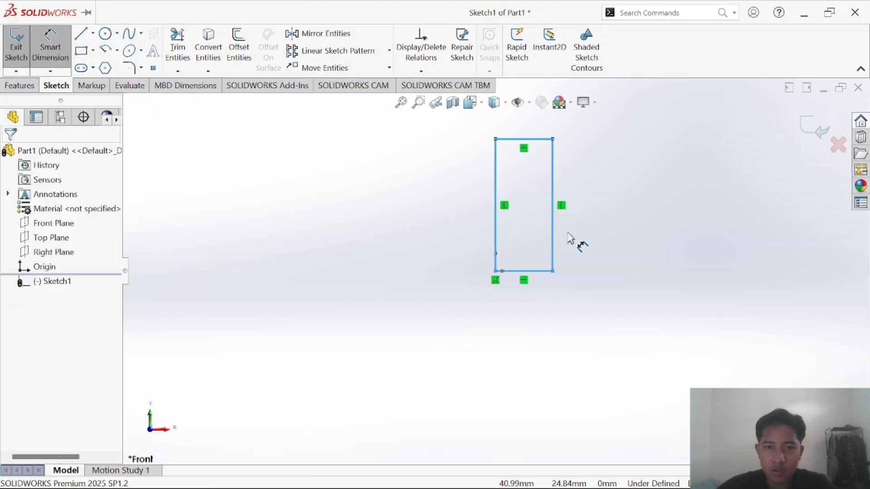
pyautogui.click(536, 272)
pyautogui.click(537, 341)
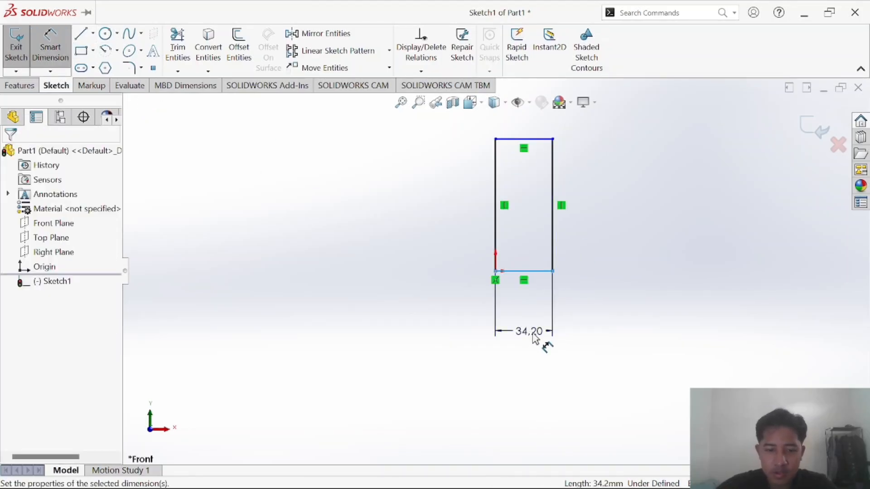
pyautogui.write('40')
pyautogui.press('Return')
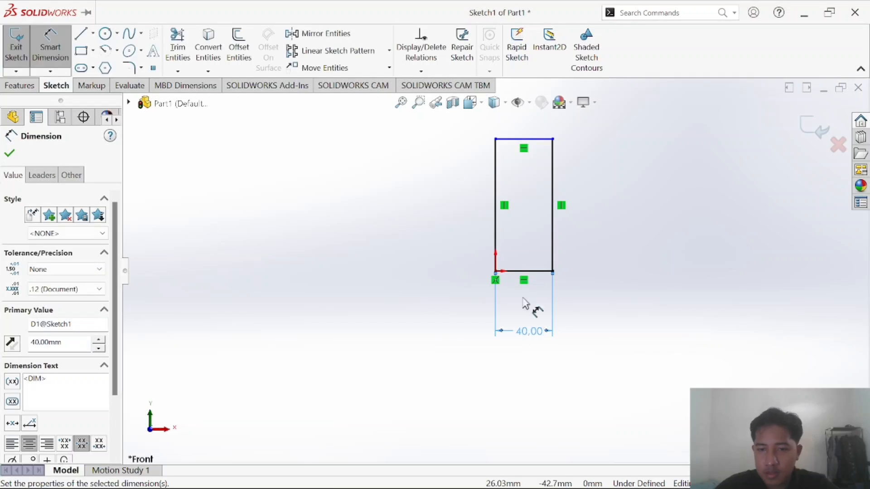
# Dimension the rectangle's left edge as 160 mm high.
pyautogui.click(498, 228)
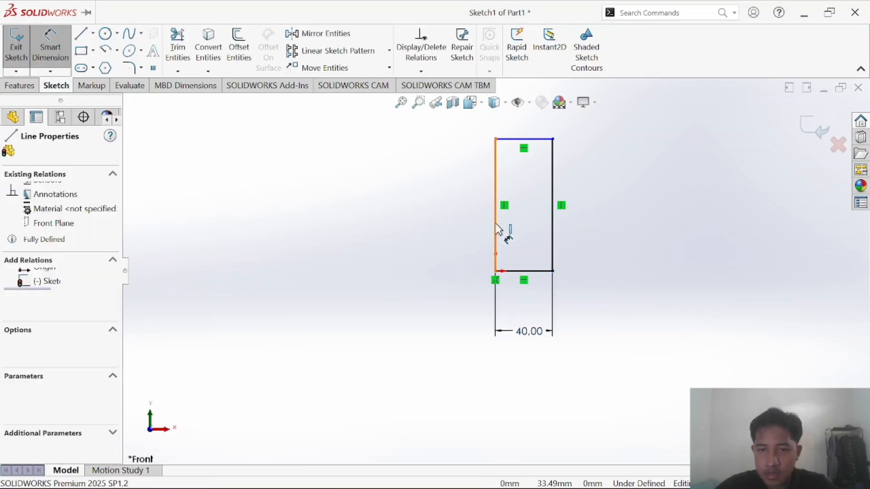
pyautogui.click(434, 218)
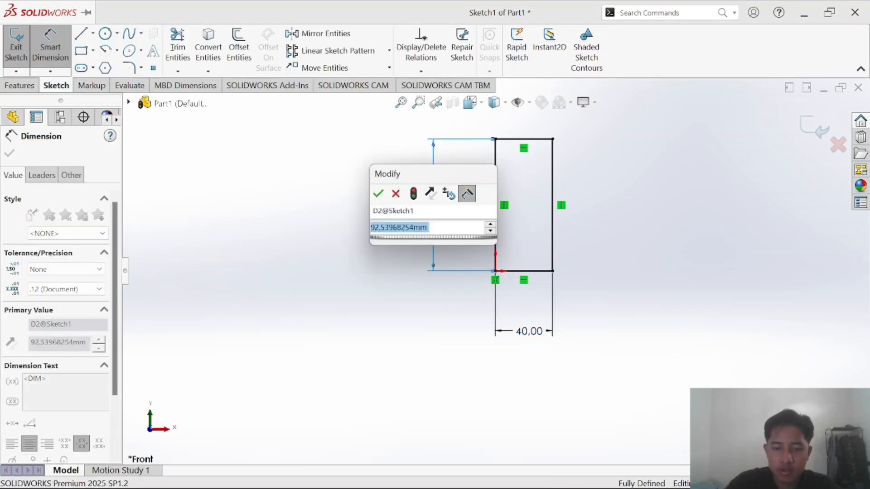
pyautogui.write('160')
pyautogui.press('Return')
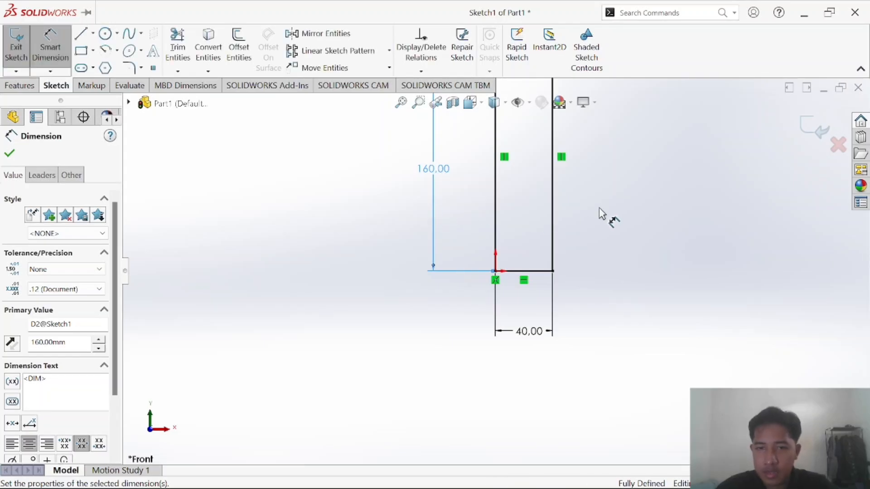
pyautogui.scroll(2, 599, 209)
pyautogui.scroll(-1, 602, 210)
pyautogui.scroll(3, 537, 403)
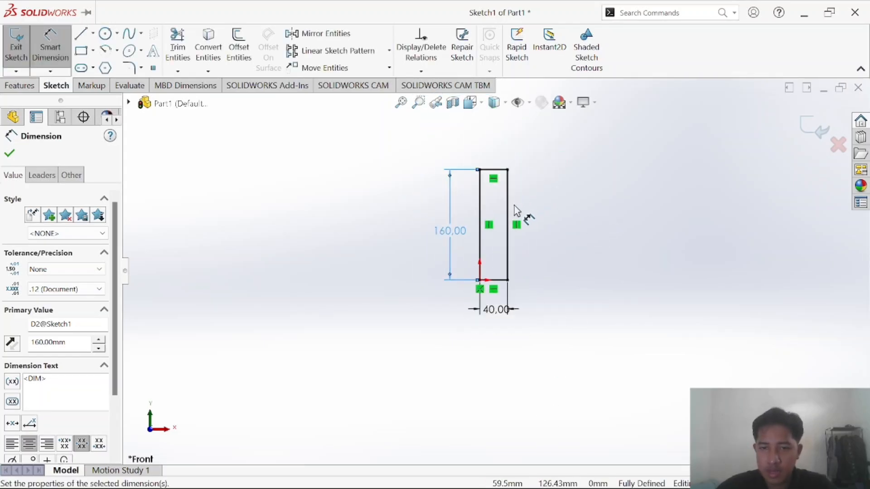
pyautogui.scroll(-3, 515, 205)
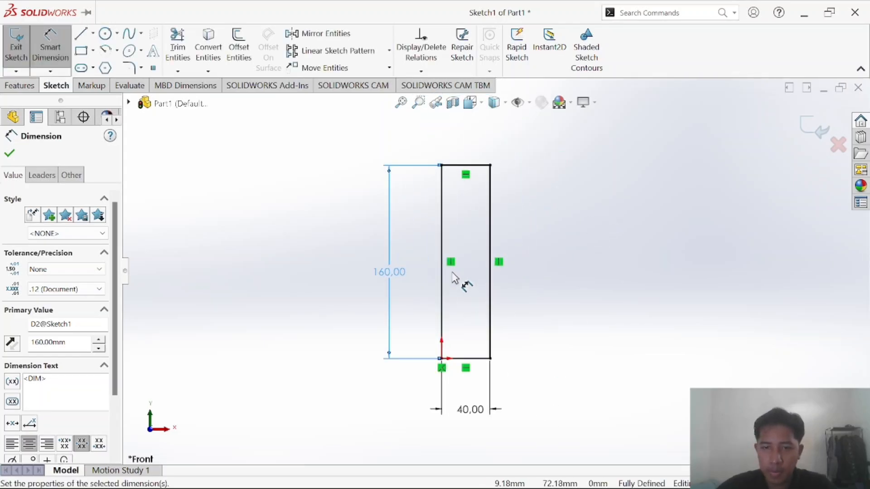
pyautogui.click(554, 266)
# Sketch a corner rectangle inside the outline from its upper left corner, about 7 mm wide and 37 mm high.
pyautogui.hotkey('alt', 'Tab')
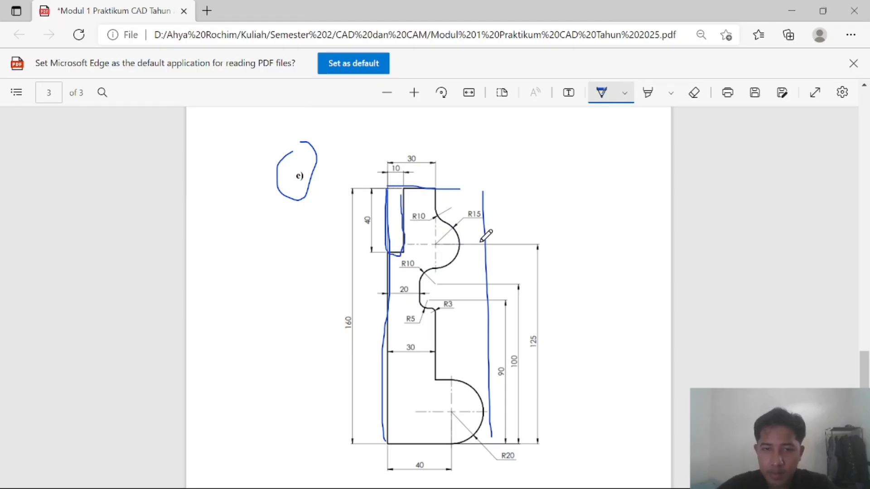
pyautogui.hotkey('alt', 'Tab')
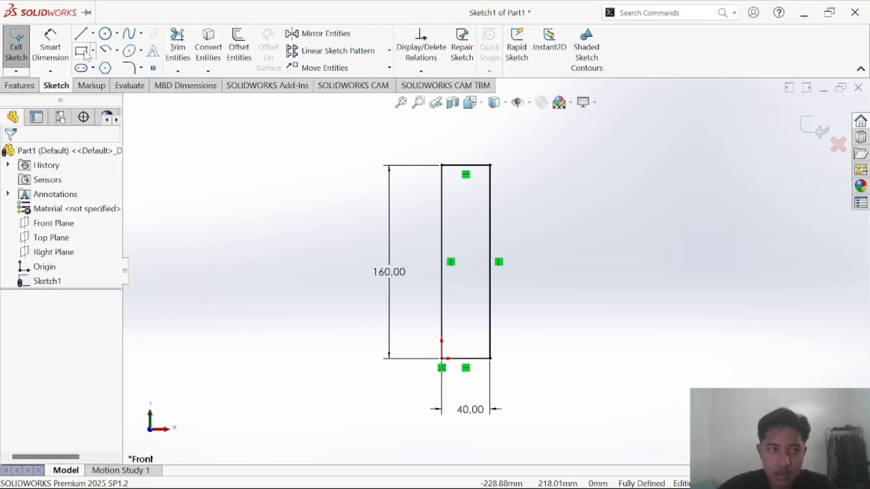
pyautogui.click(86, 54)
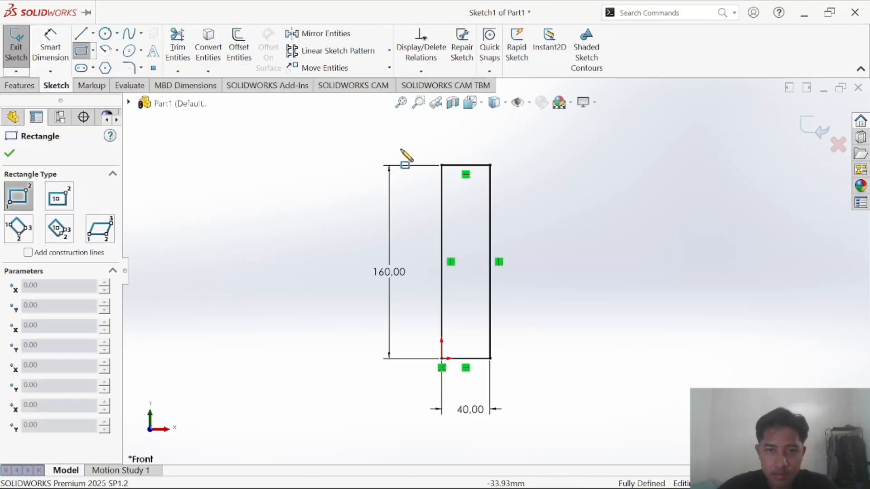
pyautogui.hotkey('alt', 'Tab')
pyautogui.hotkey('alt', 'Tab')
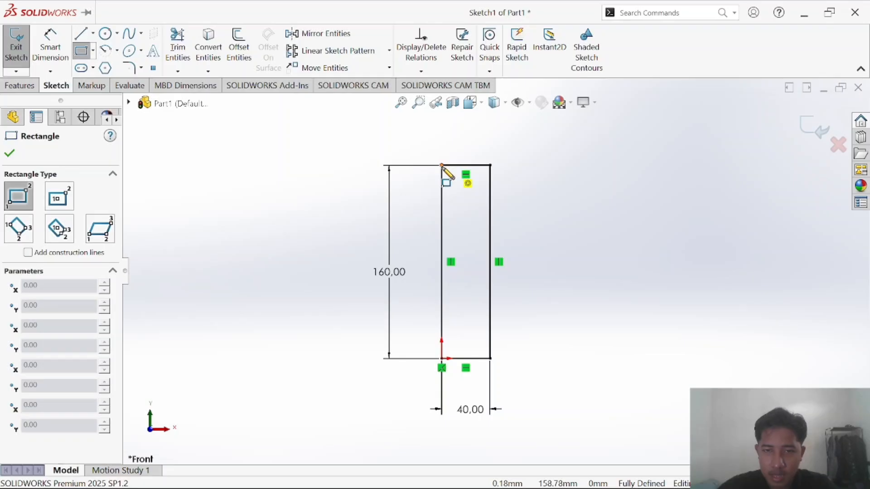
pyautogui.click(442, 166)
pyautogui.click(451, 211)
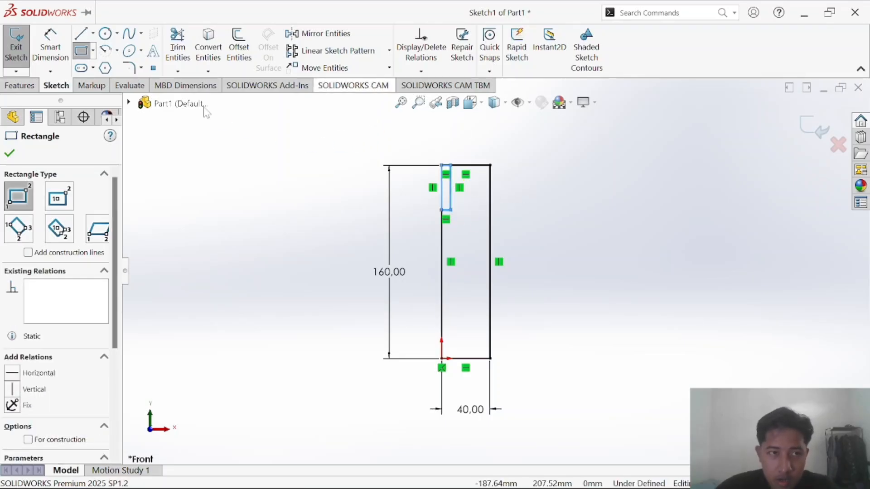
# Dimension the small upper left rectangle's vertical edge as 40 mm, following drawing e) in the PDF.
pyautogui.click(51, 45)
pyautogui.scroll(-3, 566, 181)
pyautogui.hotkey('alt', 'Tab')
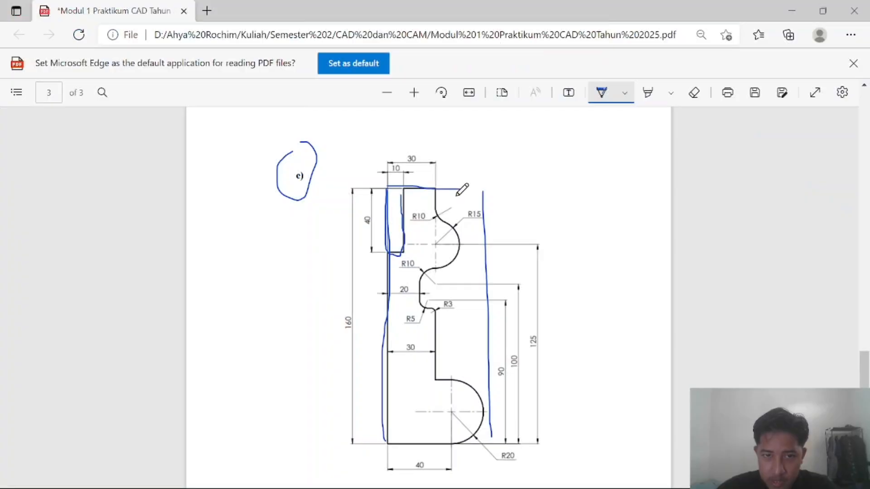
pyautogui.hotkey('alt', 'Tab')
pyautogui.click(367, 189)
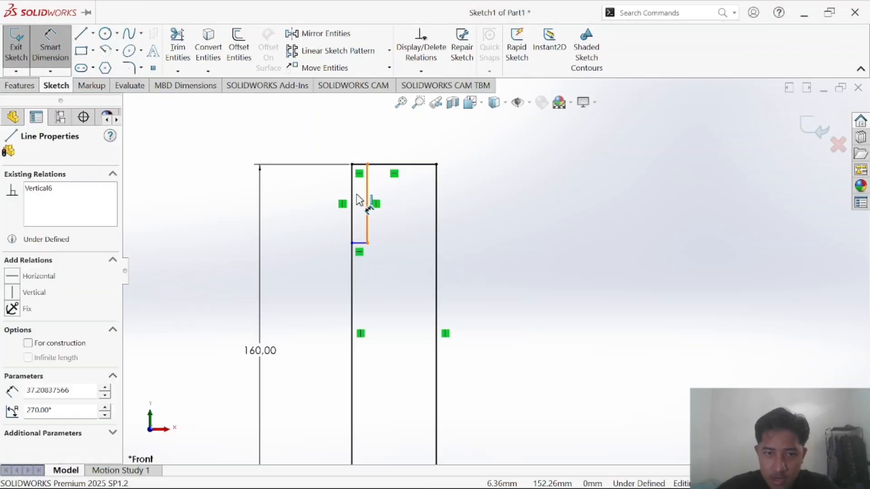
pyautogui.click(311, 197)
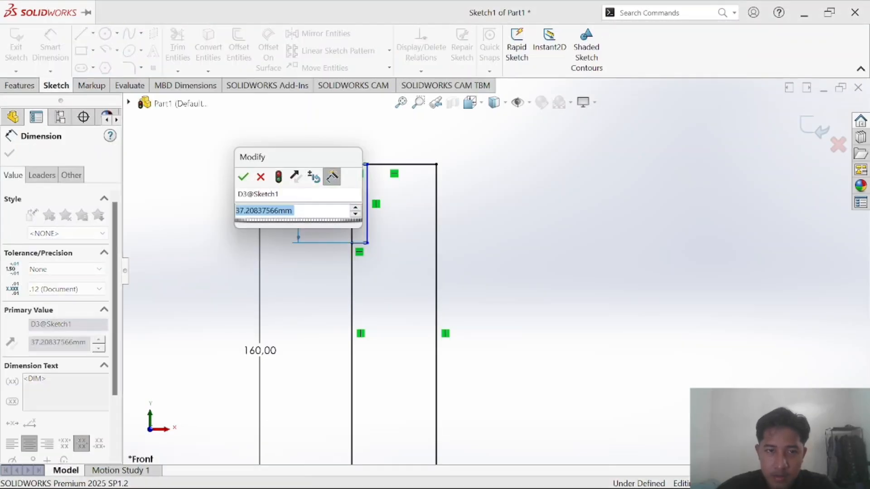
pyautogui.hotkey('alt', 'Tab')
pyautogui.hotkey('alt', 'Tab')
pyautogui.write('40')
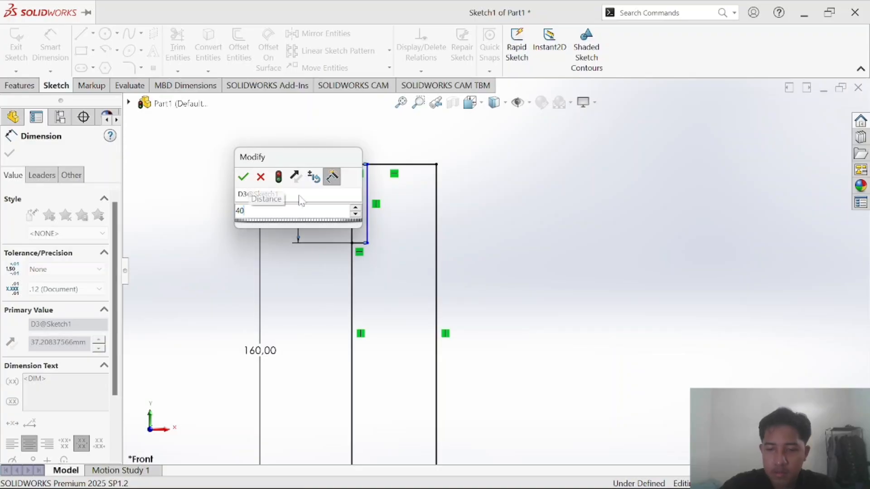
pyautogui.press('Return')
# Dimension the small upper left rectangle's bottom edge as 10 mm wide, placing the dimension above the profile.
pyautogui.hotkey('alt', 'Tab')
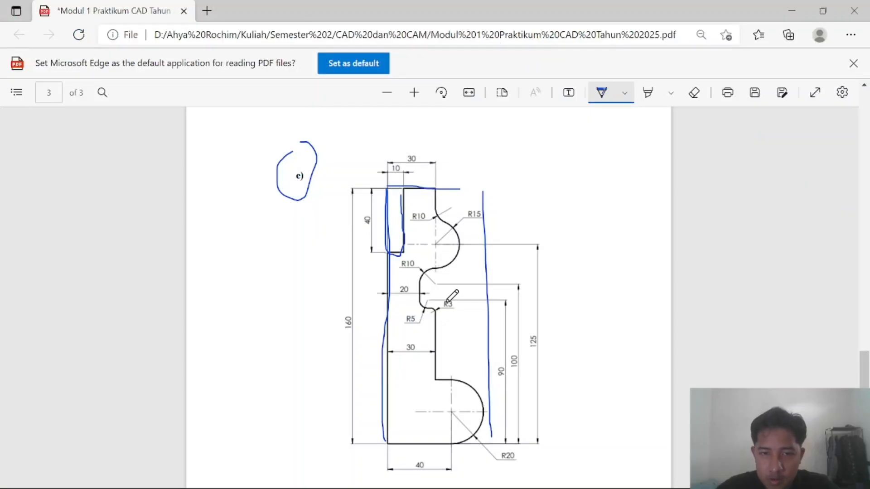
pyautogui.hotkey('alt', 'Tab')
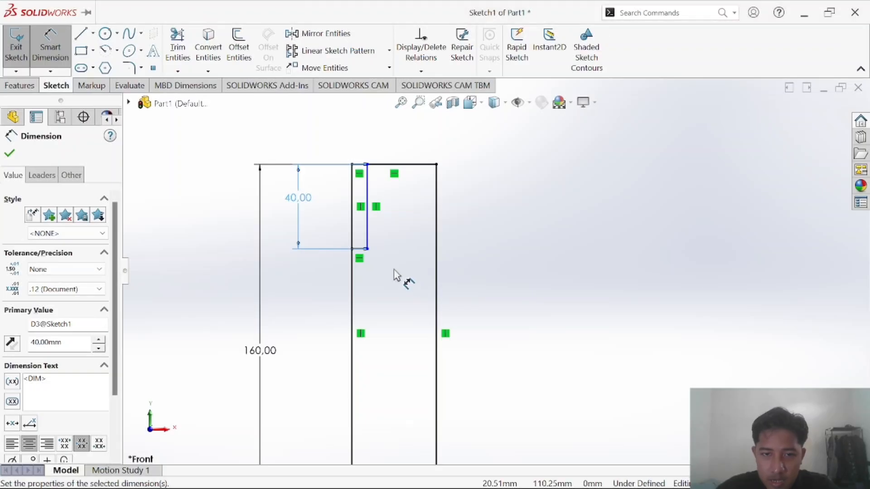
pyautogui.click(363, 250)
pyautogui.click(375, 149)
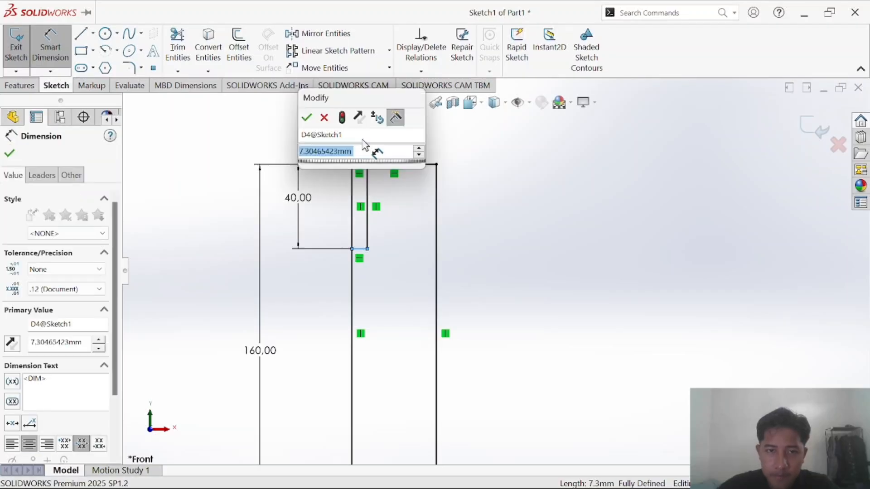
pyautogui.write('10')
pyautogui.press('Return')
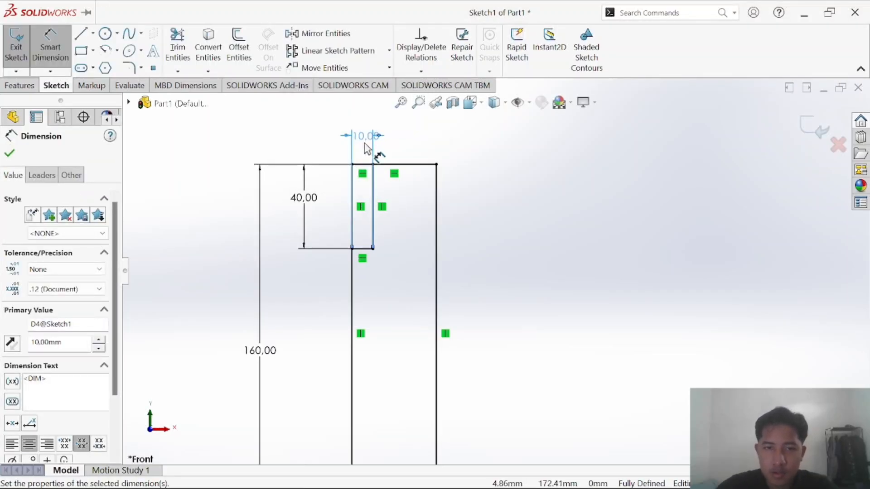
# Power-trim the outer left and top edges of the small rectangle to leave a stepped notch in the upper left corner.
pyautogui.click(178, 47)
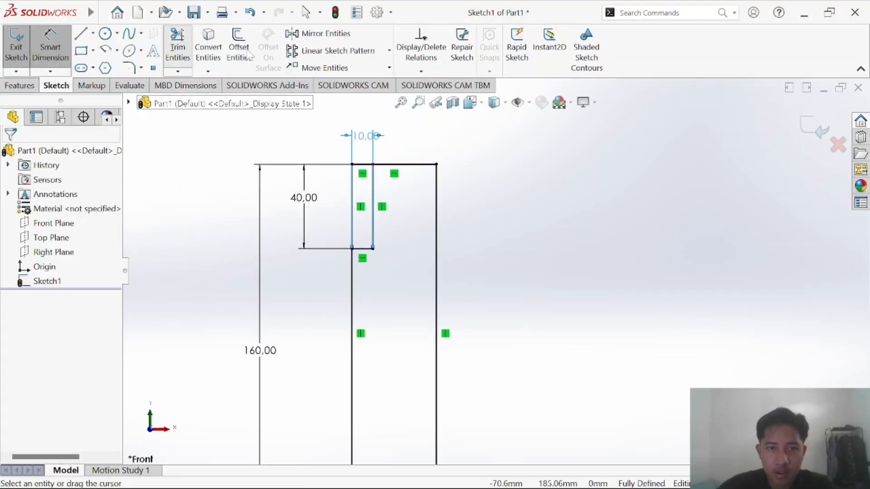
pyautogui.moveTo(345, 226)
pyautogui.mouseDown()
pyautogui.moveTo(361, 186)
pyautogui.moveTo(351, 195)
pyautogui.mouseUp()
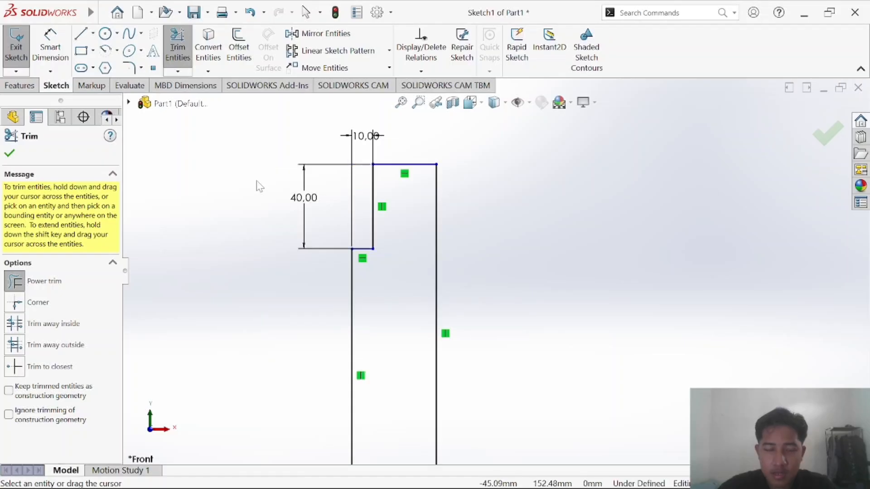
pyautogui.hotkey('alt', 'Tab')
pyautogui.hotkey('alt', 'Tab')
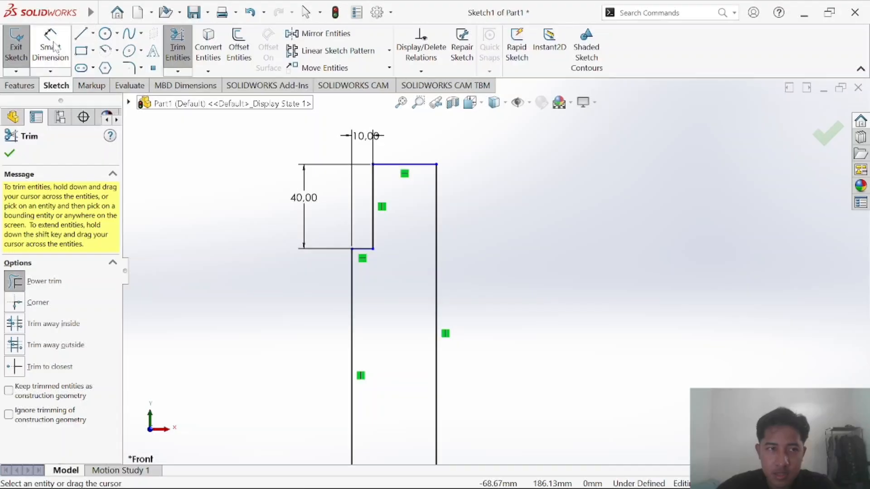
pyautogui.scroll(3, 413, 339)
pyautogui.scroll(-2, 447, 370)
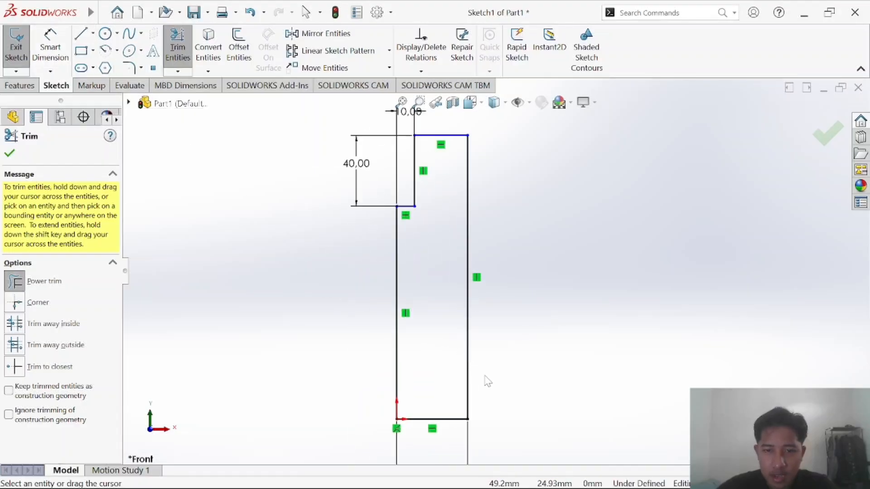
pyautogui.click(57, 40)
pyautogui.hotkey('alt', 'Tab')
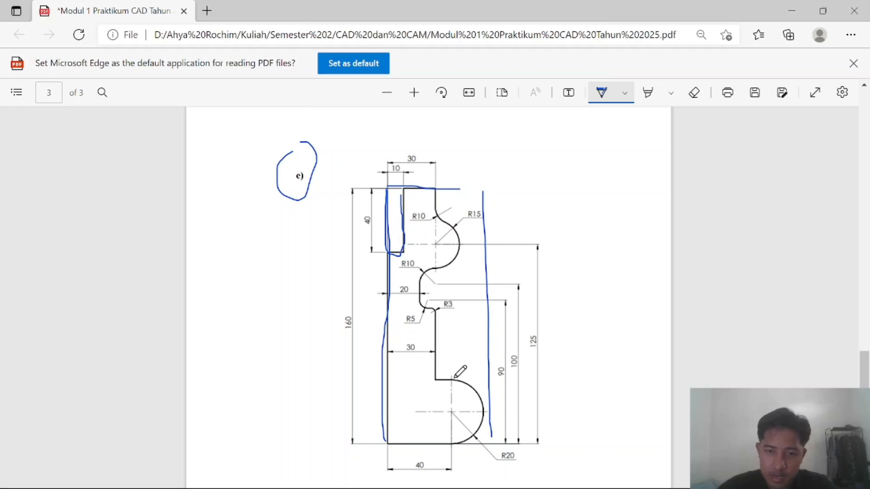
pyautogui.hotkey('alt', 'Tab')
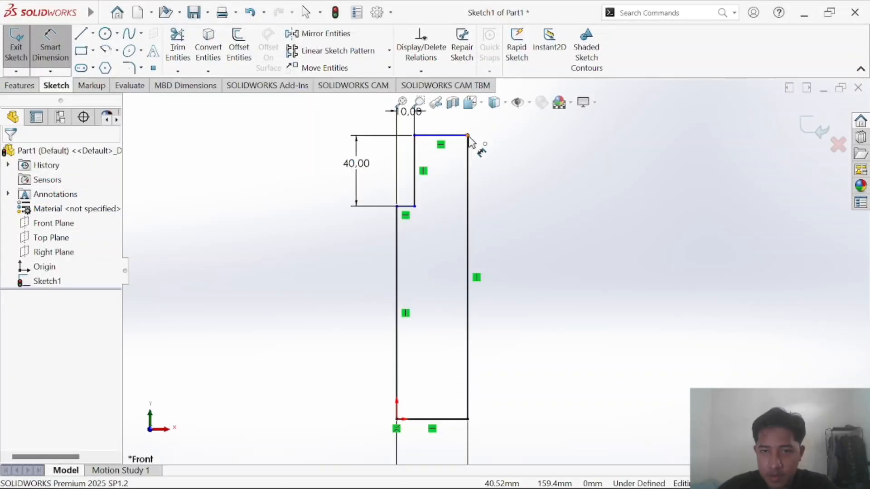
pyautogui.click(468, 136)
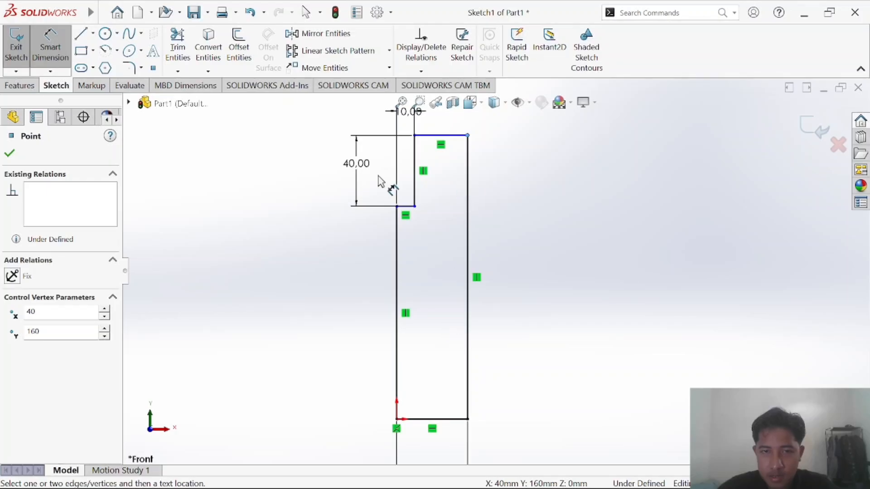
pyautogui.press('Escape')
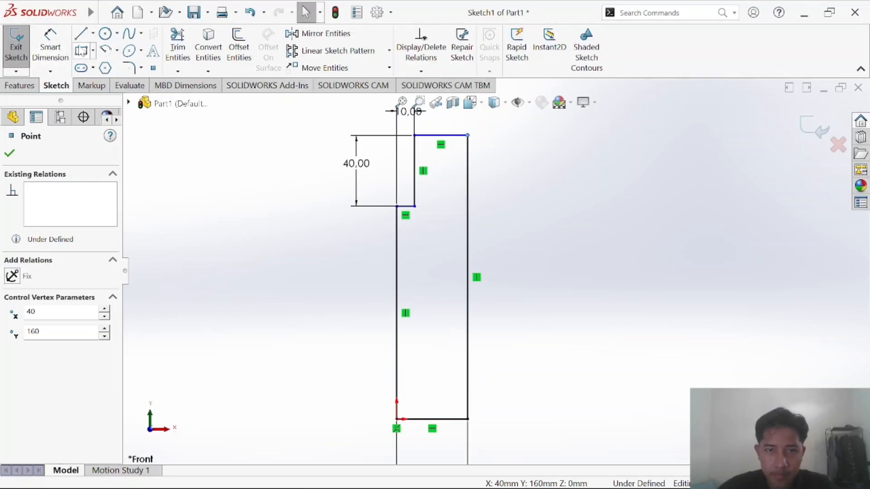
# Sketch a narrow corner rectangle downward from the profile's upper right corner, about 8 mm wide and 126 mm high.
pyautogui.click(82, 51)
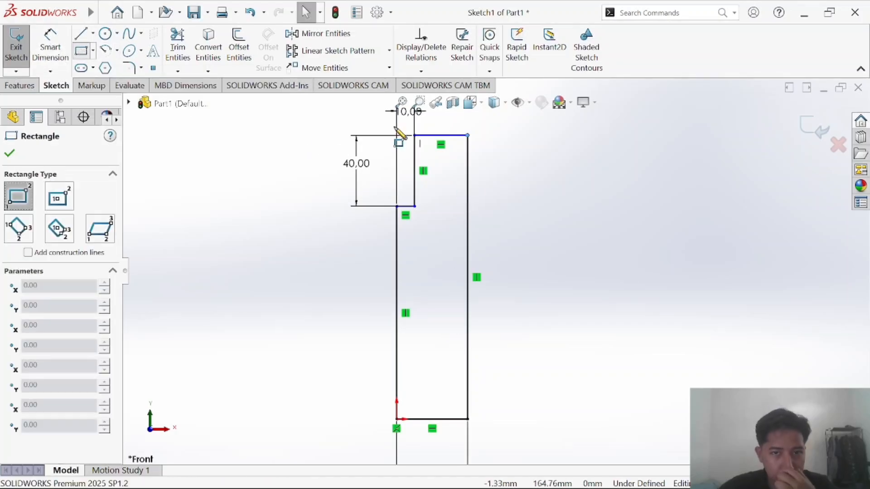
pyautogui.click(469, 136)
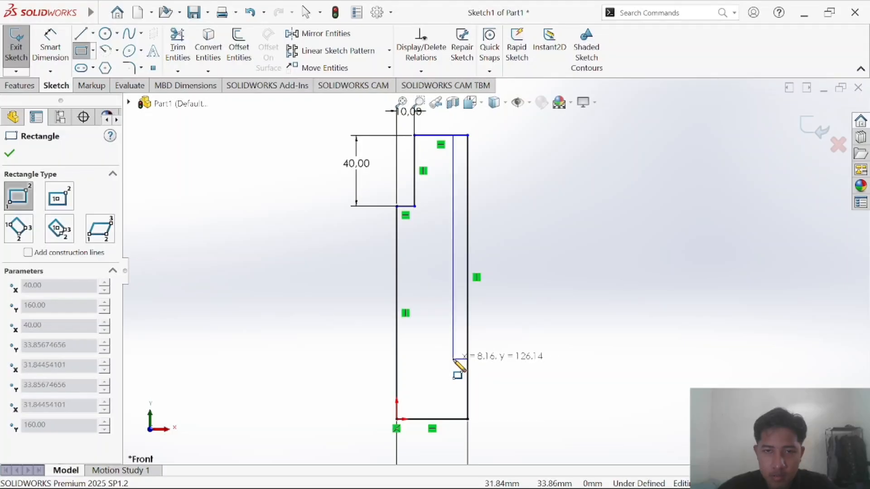
pyautogui.click(455, 380)
# Dimension the narrow right-hand rectangle's inner vertical edge as 120 mm, after checking drawing e) in the PDF.
pyautogui.hotkey('alt', 'Tab')
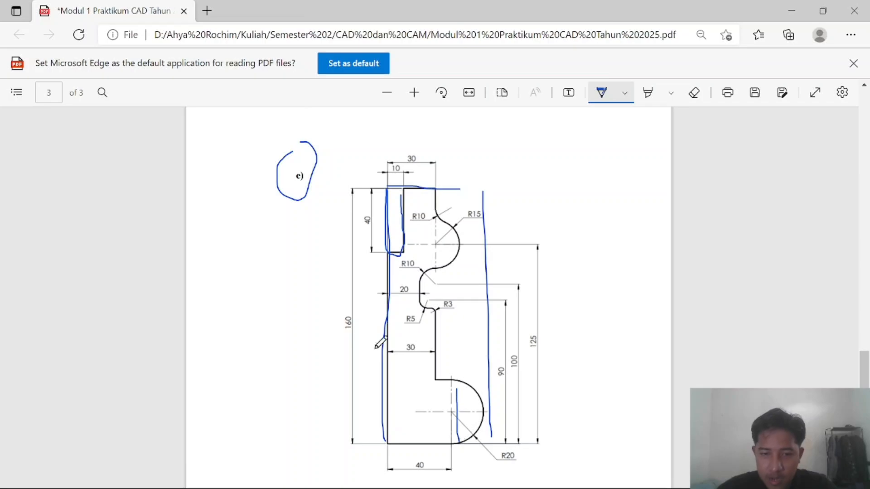
pyautogui.hotkey('alt', 'Tab')
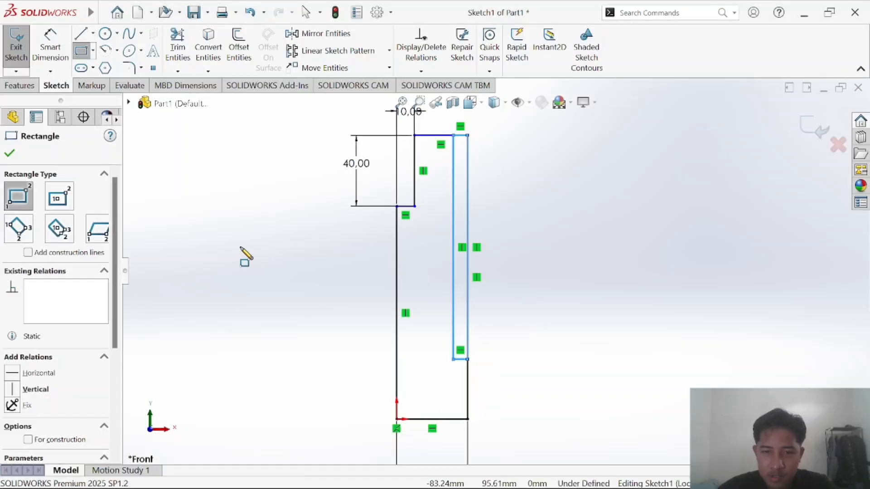
pyautogui.click(39, 56)
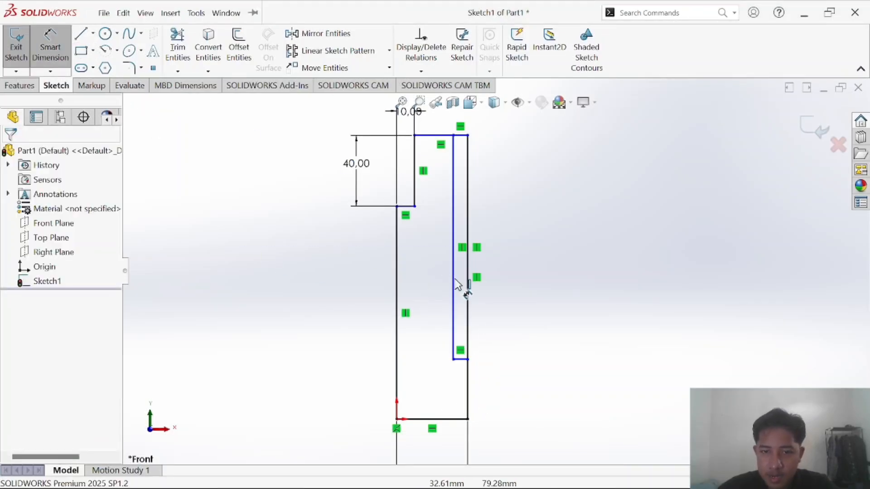
pyautogui.click(469, 285)
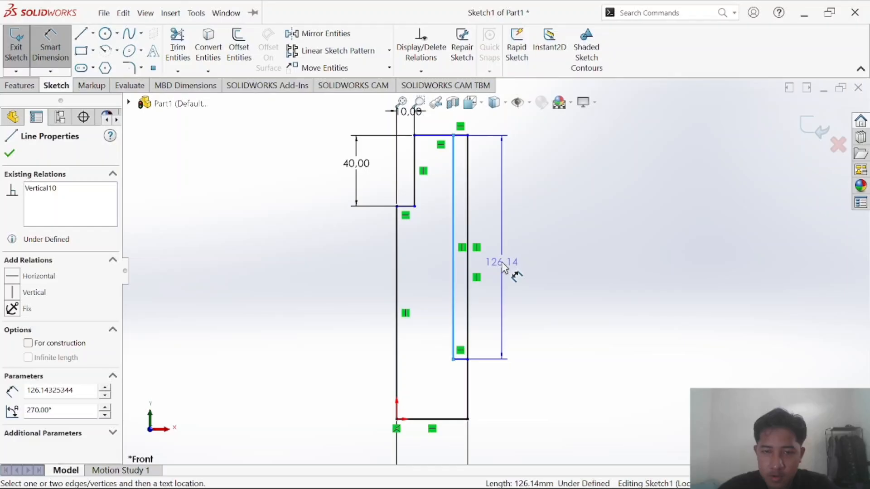
pyautogui.click(506, 269)
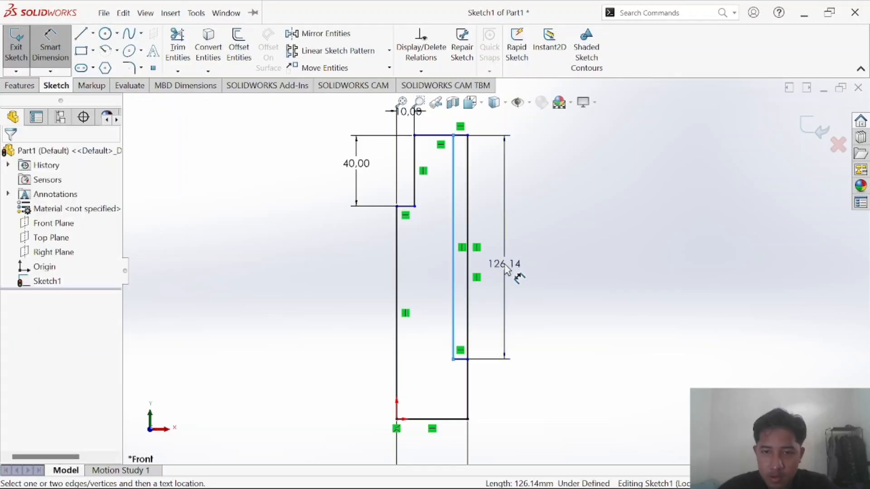
pyautogui.write('125')
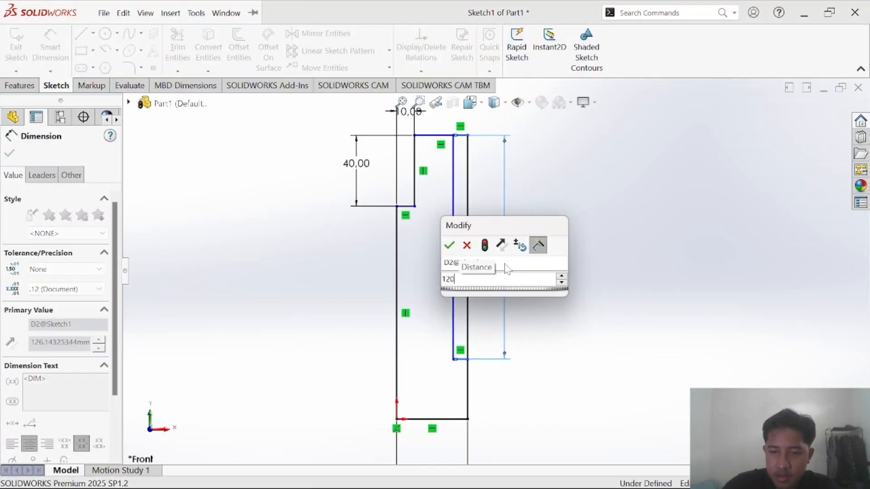
pyautogui.press('Return')
# Dimension the narrow right-hand rectangle's bottom edge as 10 mm wide, placing the dimension below the profile.
pyautogui.hotkey('alt', 'Tab')
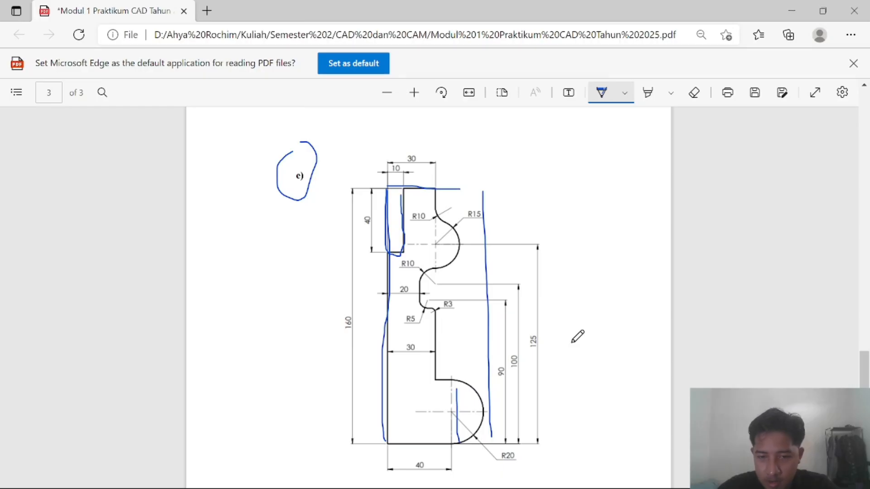
pyautogui.hotkey('alt', 'Tab')
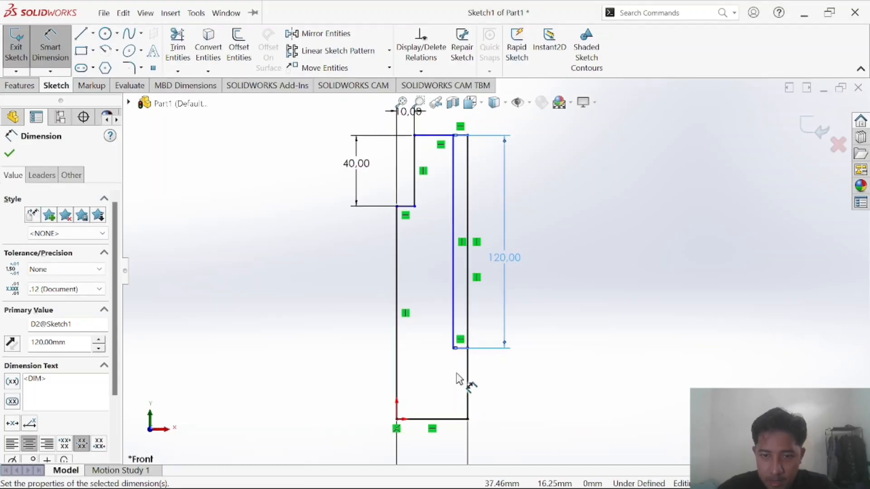
pyautogui.click(460, 350)
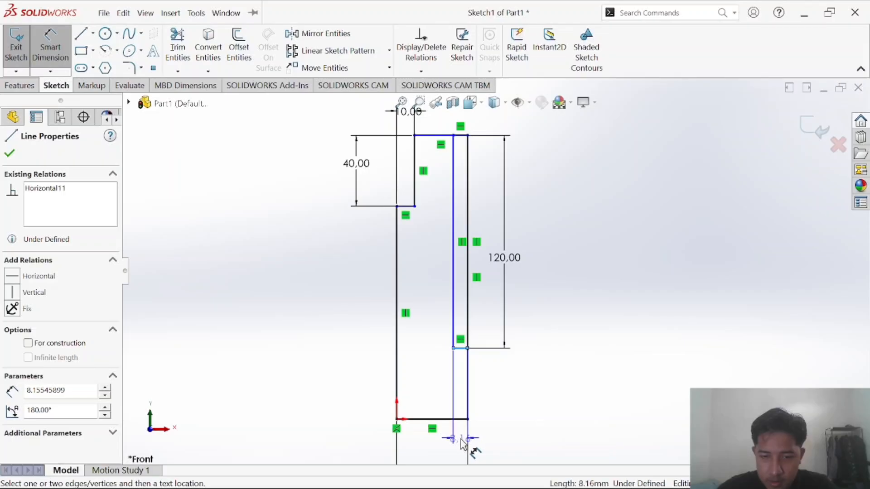
pyautogui.click(463, 446)
pyautogui.write('10')
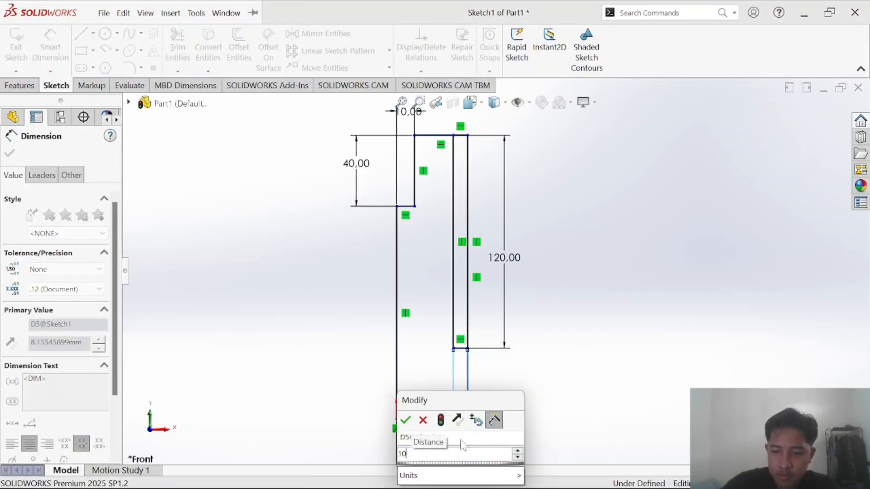
pyautogui.press('Return')
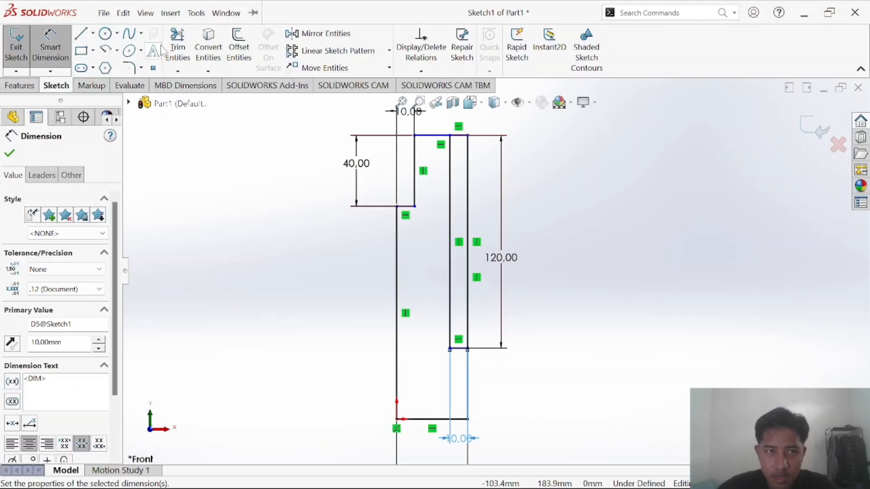
# Power-trim the narrow rectangle's outer right edge and top edge to leave a step at the profile's lower right.
pyautogui.click(177, 46)
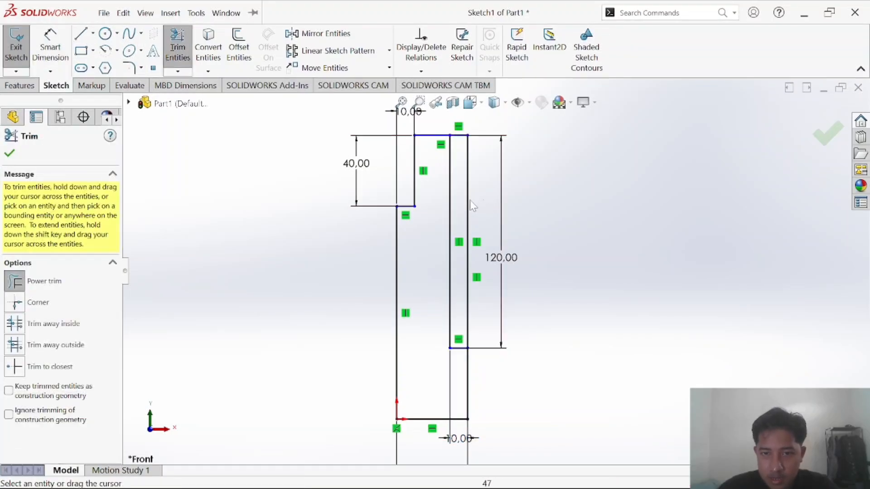
pyautogui.moveTo(473, 205); pyautogui.dragTo(467, 202)
pyautogui.moveTo(465, 126); pyautogui.dragTo(488, 182)
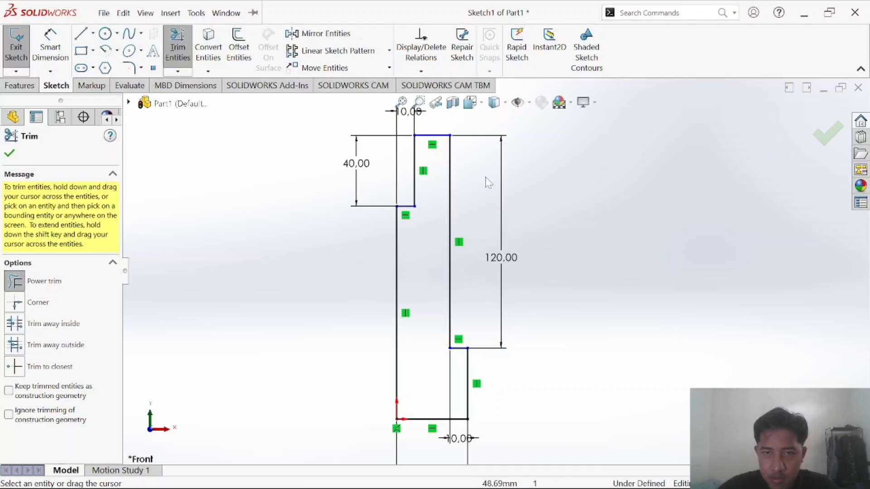
# Check drawing e) in the PDF, and add a driven 30 mm horizontal dimension above the profile, from its left edge to the top right corner.
pyautogui.hotkey('alt', 'Tab')
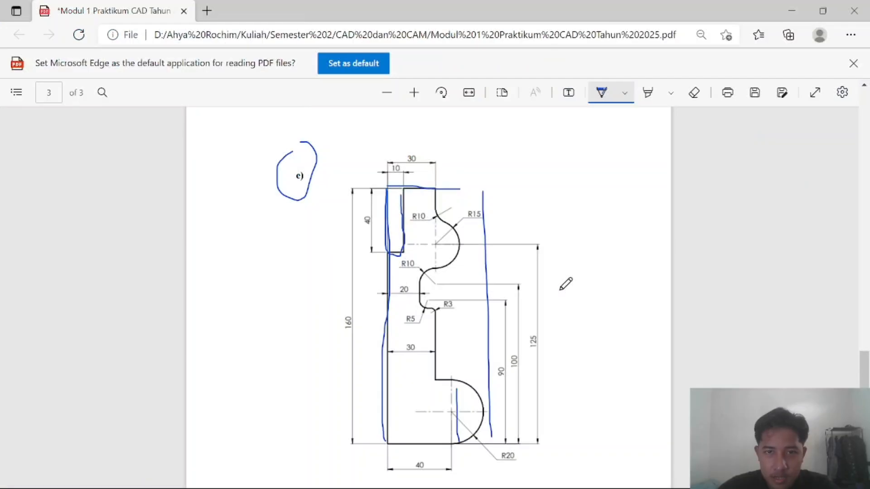
pyautogui.hotkey('alt', 'Tab')
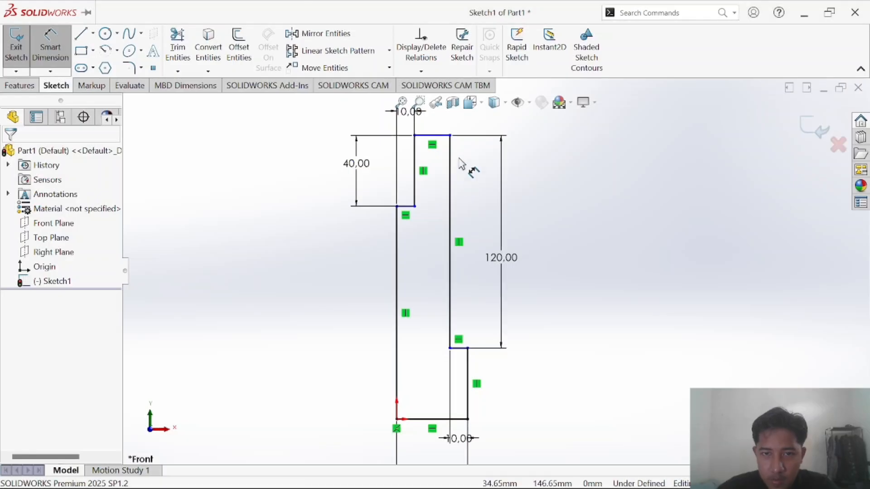
pyautogui.click(450, 136)
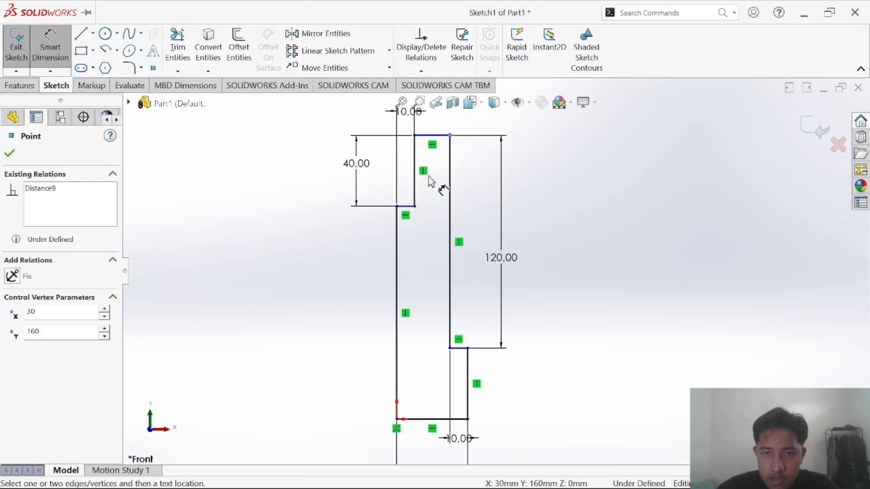
pyautogui.click(398, 207)
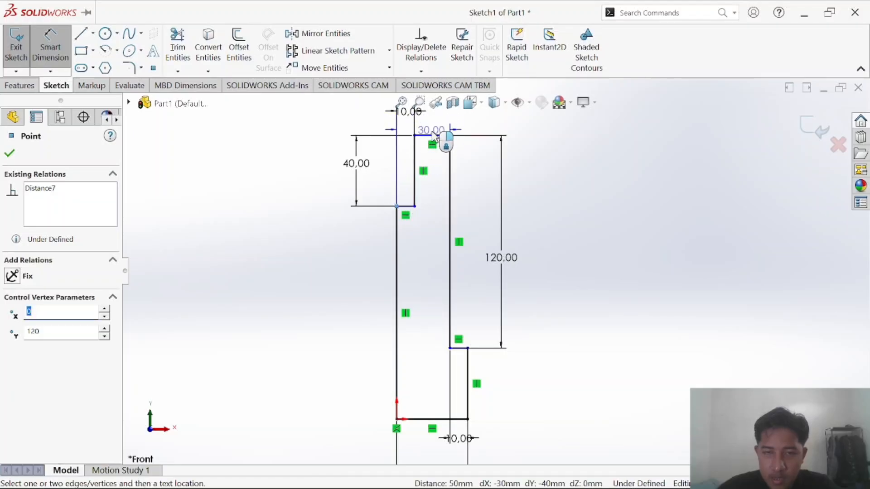
pyautogui.scroll(-2, 432, 132)
pyautogui.click(448, 128)
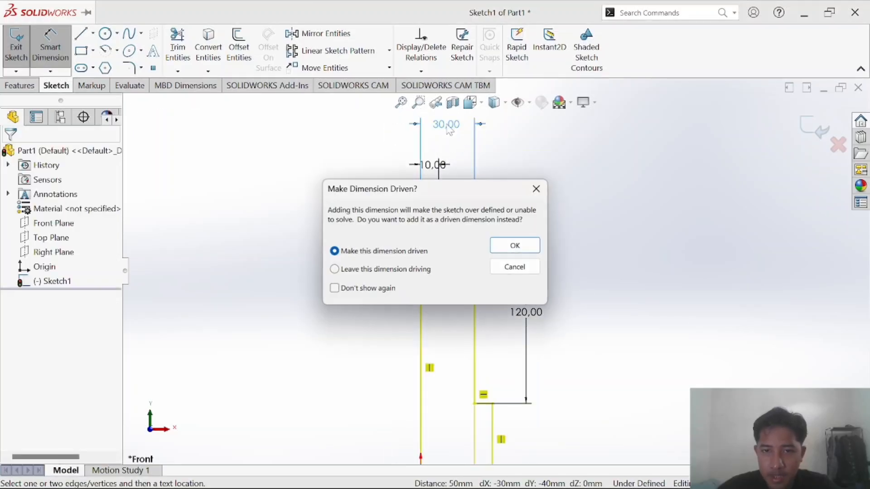
pyautogui.click(516, 246)
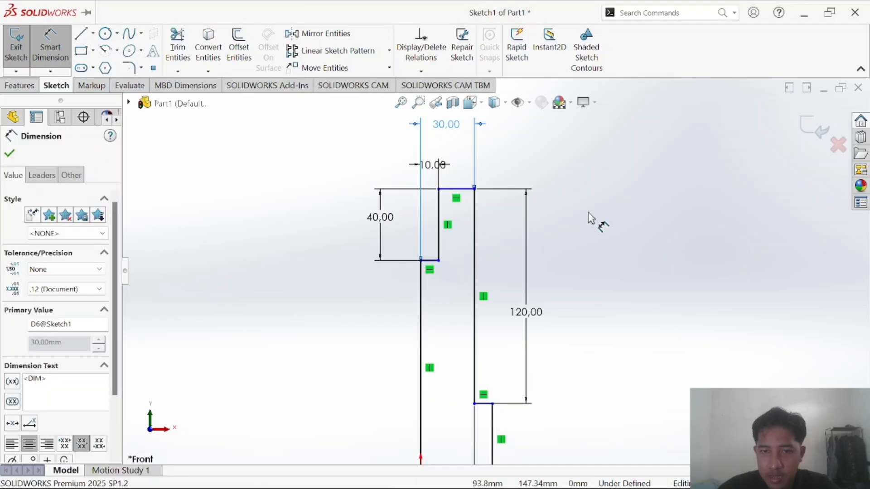
# Compare with drawing e) in the PDF and trim away the long vertical edge between the top edge and the lower right step.
pyautogui.hotkey('alt', 'Tab')
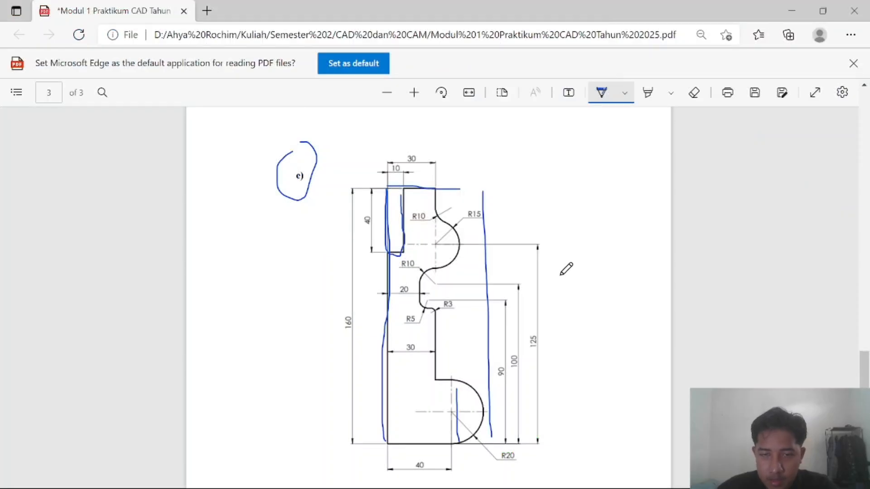
pyautogui.hotkey('alt', 'Tab')
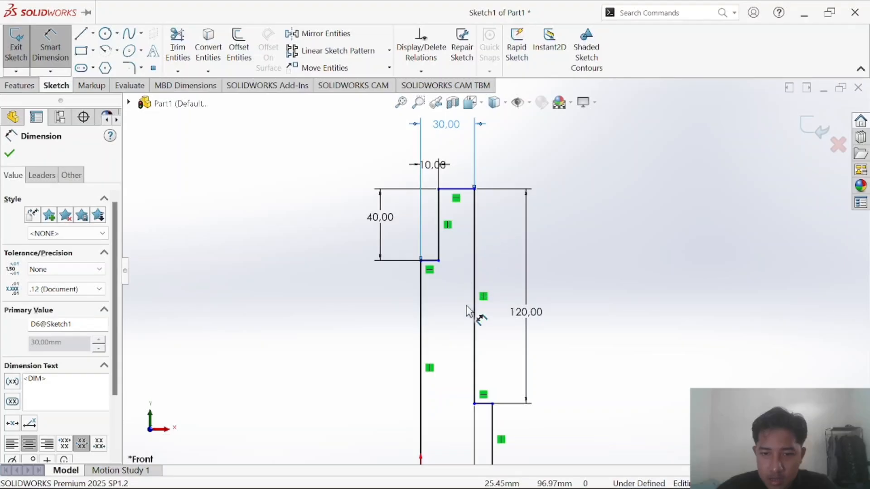
pyautogui.scroll(2, 469, 305)
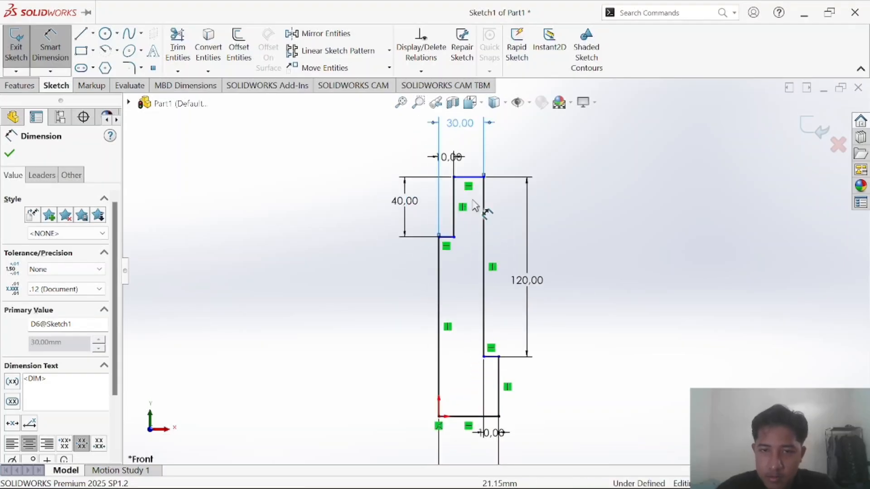
pyautogui.hotkey('alt', 'Tab')
pyautogui.hotkey('alt', 'Tab')
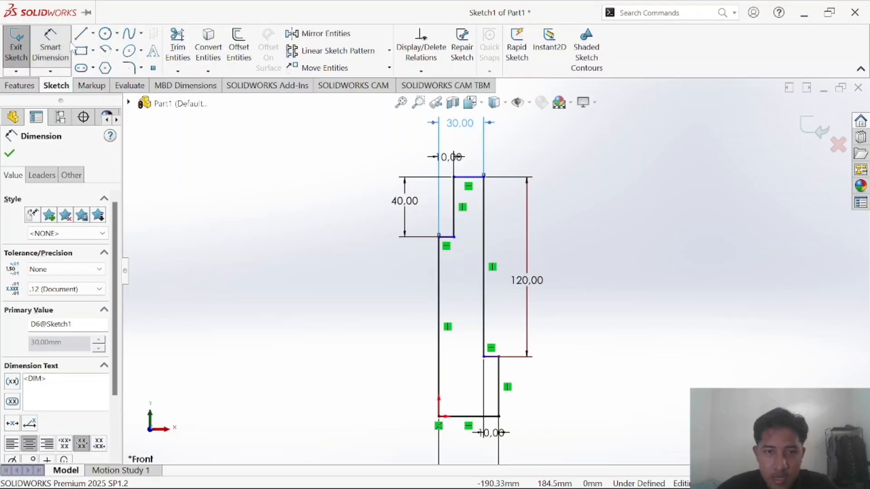
pyautogui.click(190, 37)
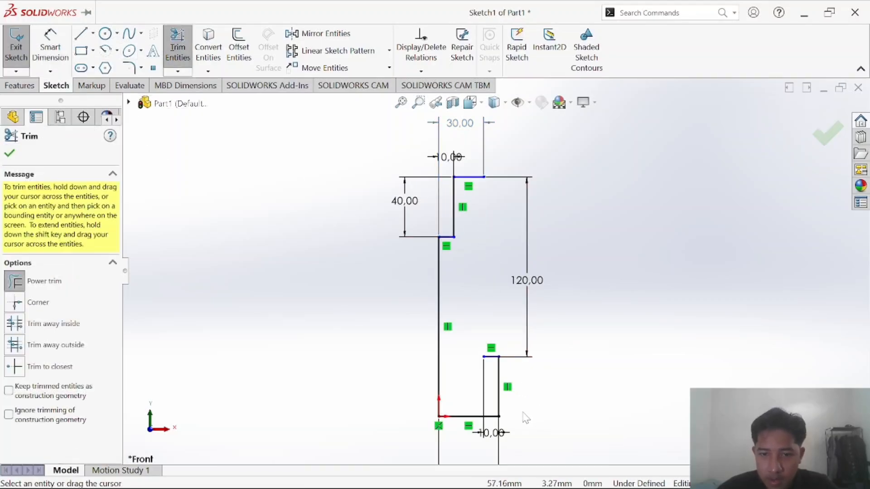
# Check drawing e) in the PDF and delete the 120 mm vertical dimension beside the profile.
pyautogui.hotkey('alt', 'Tab')
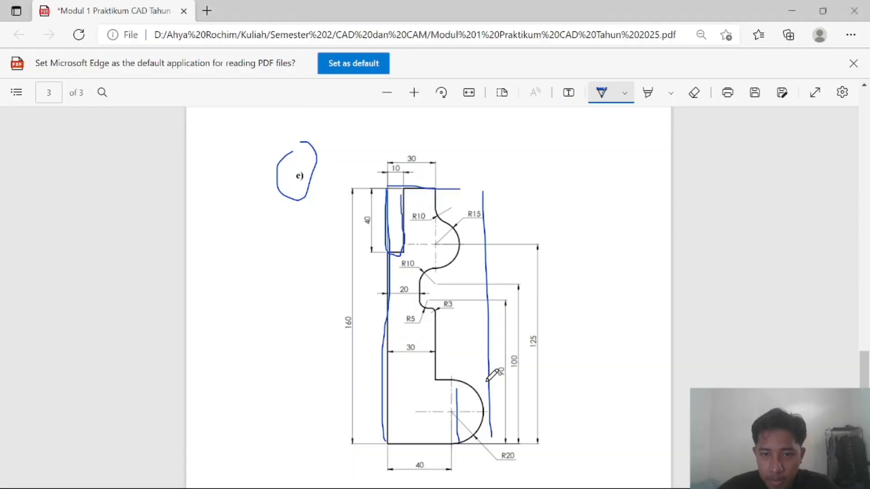
pyautogui.hotkey('alt', 'Tab')
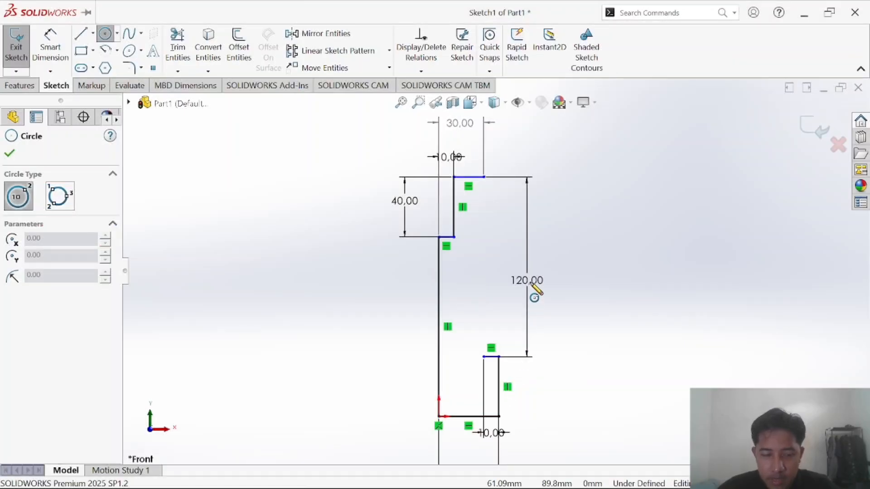
pyautogui.press('Escape')
pyautogui.press('Delete')
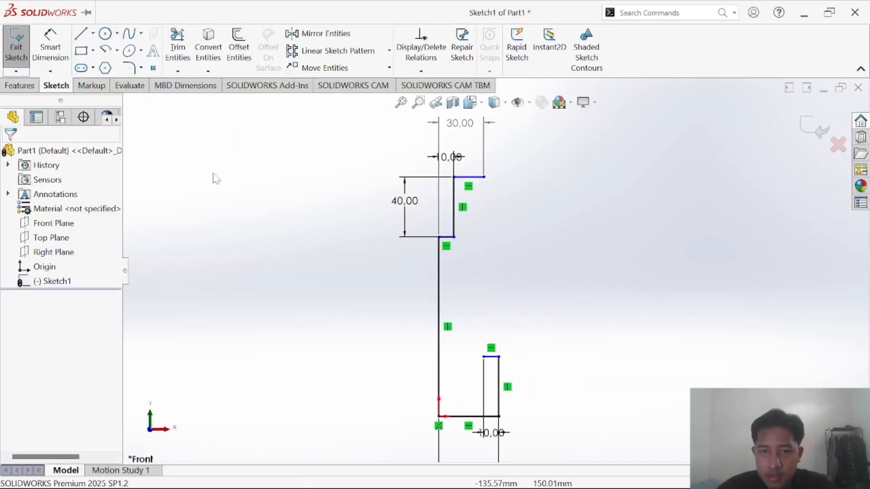
# Sketch a circle of about 17 mm radius centred on the midpoint of the lower right vertical edge, following drawing e).
pyautogui.click(107, 37)
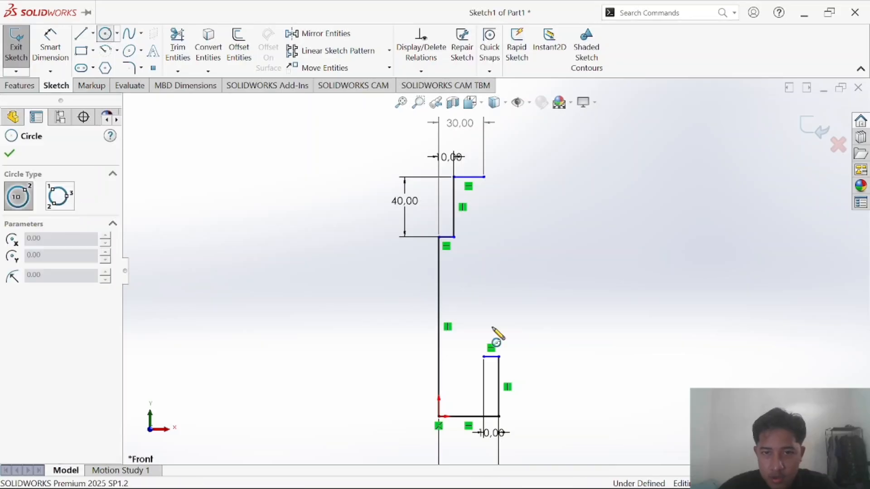
pyautogui.hotkey('alt', 'Tab')
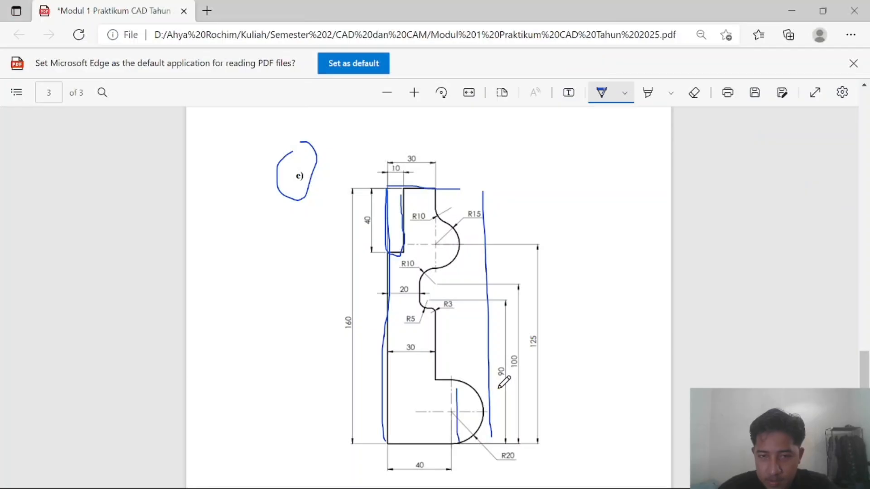
pyautogui.hotkey('alt', 'Tab')
pyautogui.click(499, 388)
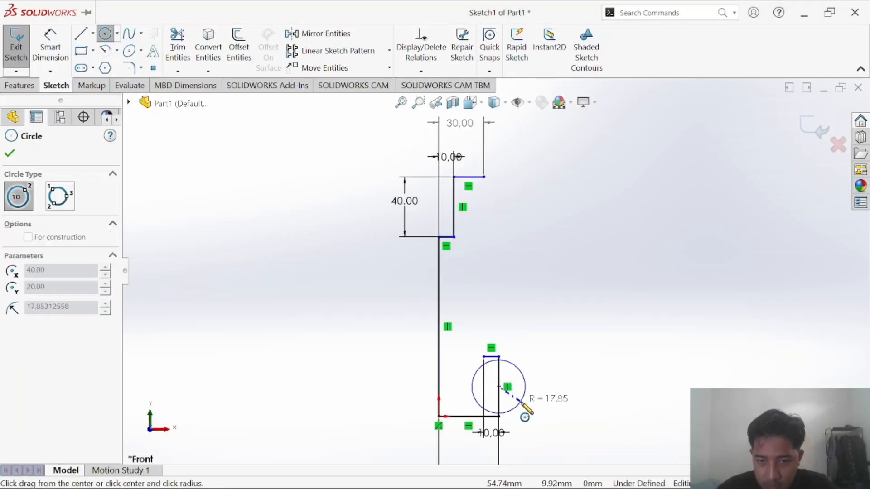
pyautogui.click(521, 401)
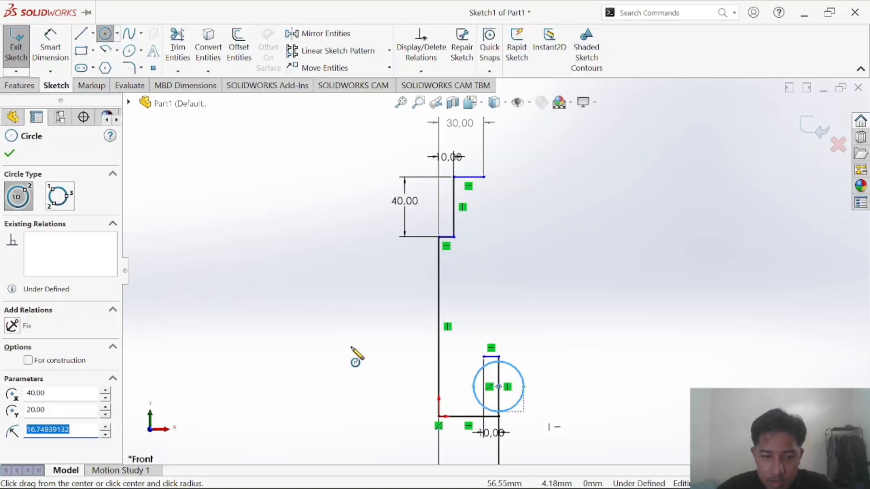
# Check the radius in drawing e) and dimension the lower right circle with a 40 mm diameter.
pyautogui.click(56, 60)
pyautogui.hotkey('alt', 'Tab')
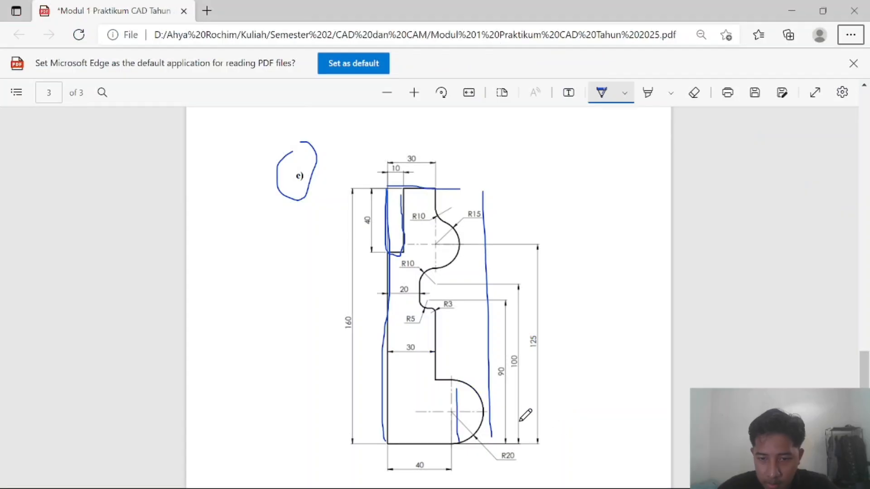
pyautogui.hotkey('alt', 'Tab')
pyautogui.click(517, 409)
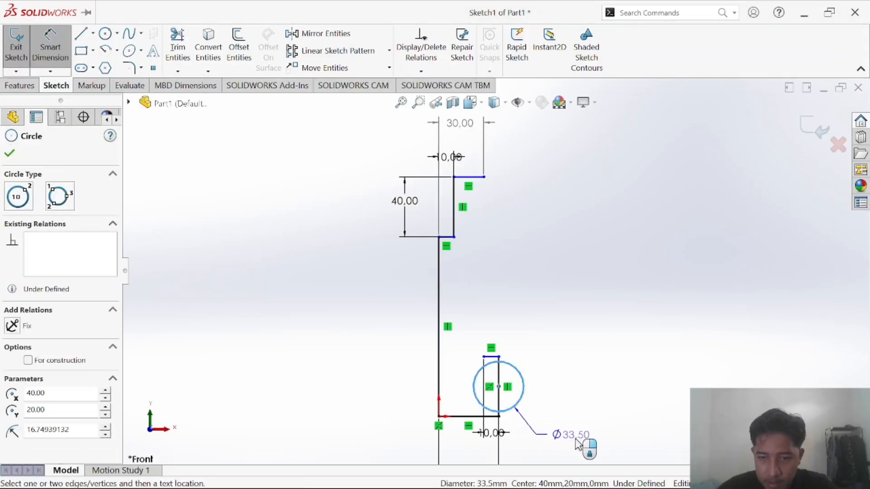
pyautogui.click(576, 440)
pyautogui.write('40')
pyautogui.press('Return')
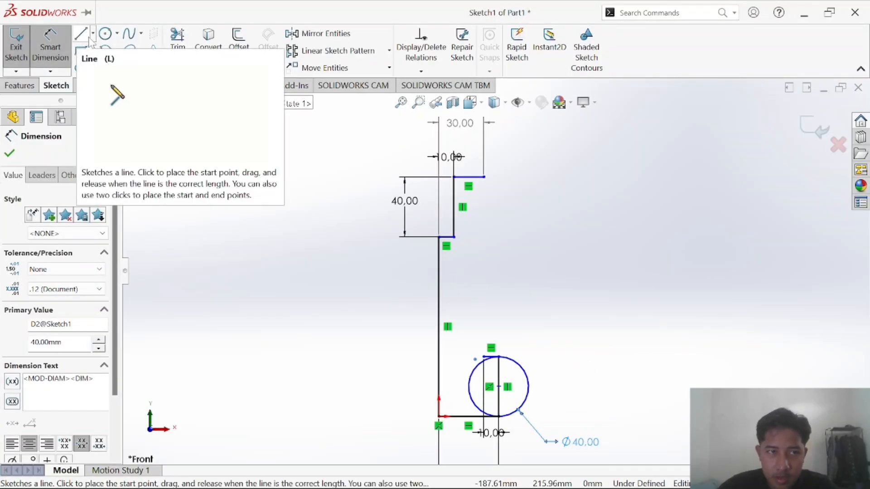
# Sketch a vertical line about 43 mm long upward from the inner end of the step above the circle, following drawing e).
pyautogui.click(82, 36)
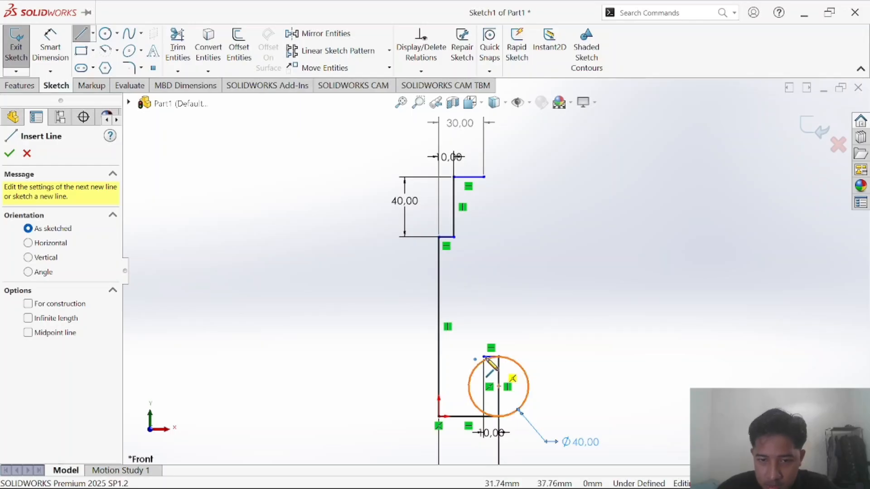
pyautogui.hotkey('alt', 'Tab')
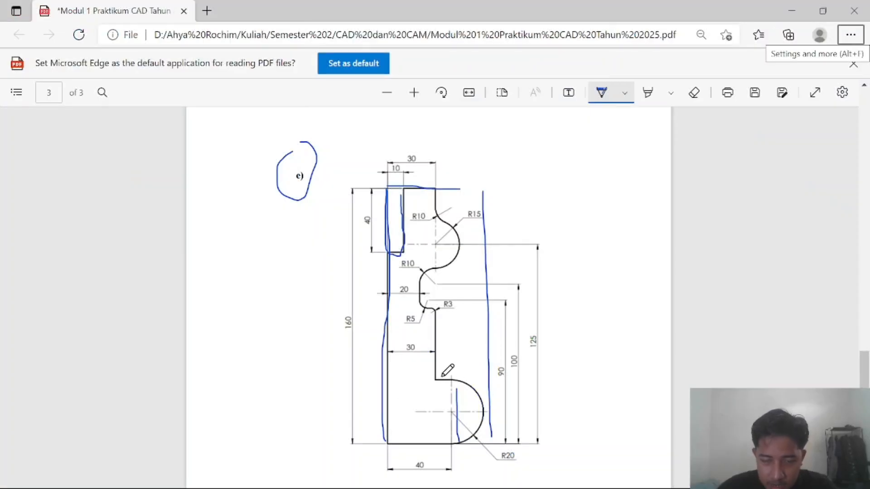
pyautogui.hotkey('alt', 'Tab')
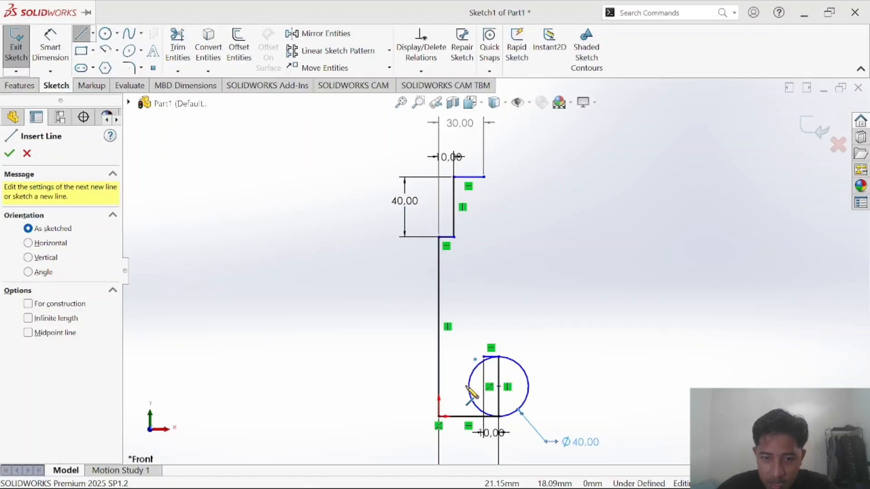
pyautogui.click(483, 356)
pyautogui.click(484, 292)
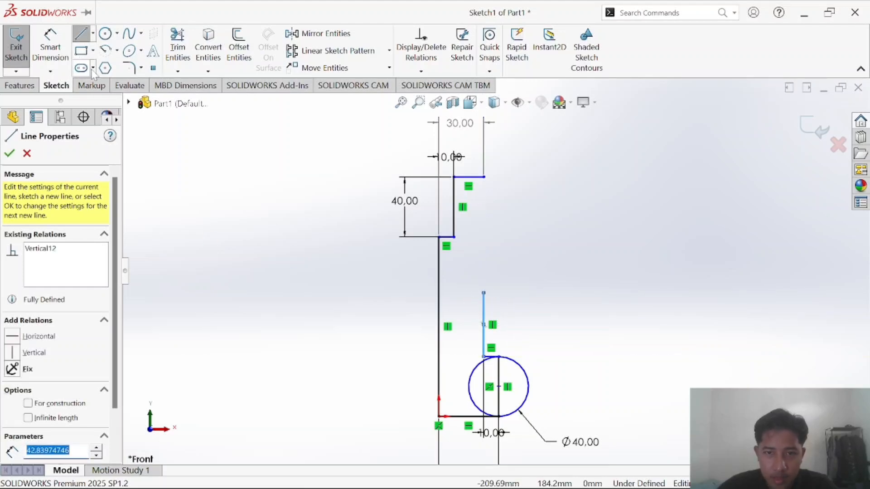
# Sketch a short vertical line downward from the right end of the top edge, after checking drawing e).
pyautogui.hotkey('alt', 'Tab')
pyautogui.hotkey('alt', 'Tab')
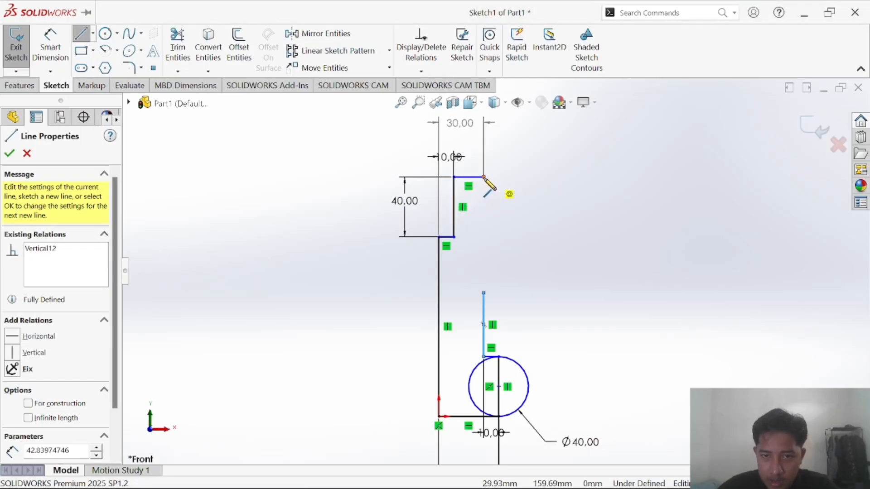
pyautogui.click(483, 177)
pyautogui.click(484, 216)
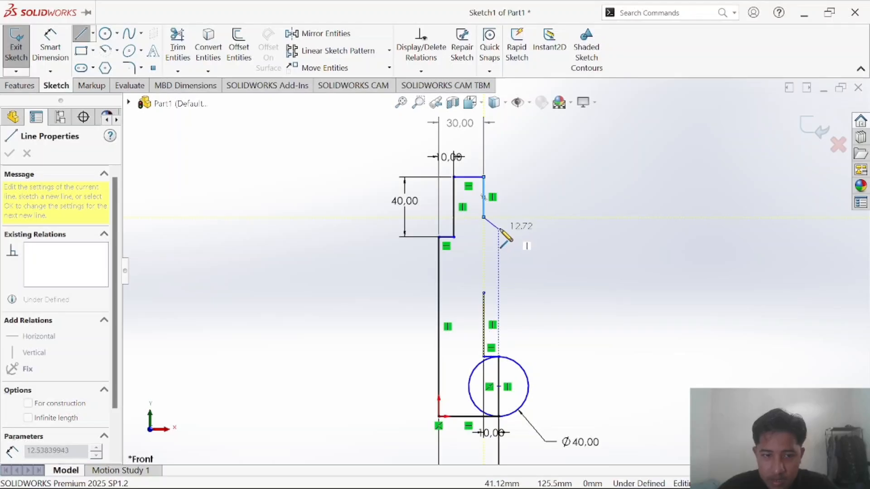
pyautogui.press('Escape')
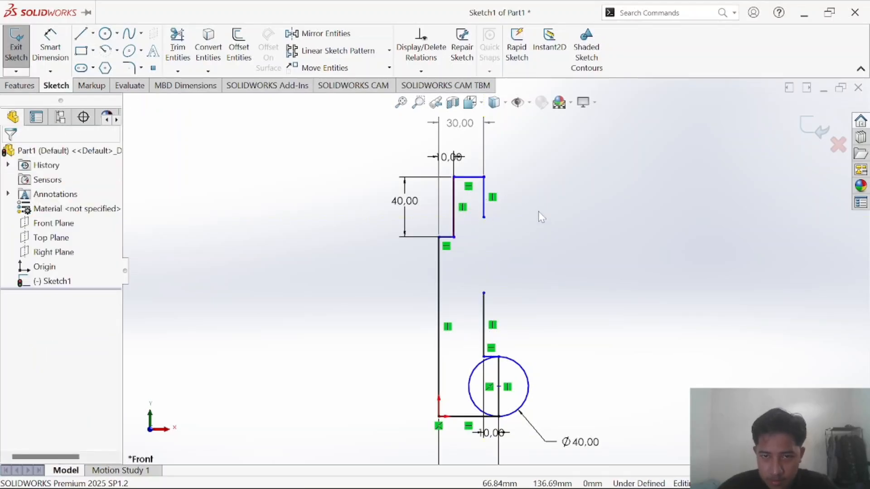
# Delete the driven 30 mm dimension and try a 20 mm dimension on the profile's top edge in its place.
pyautogui.click(456, 122)
pyautogui.press('Delete')
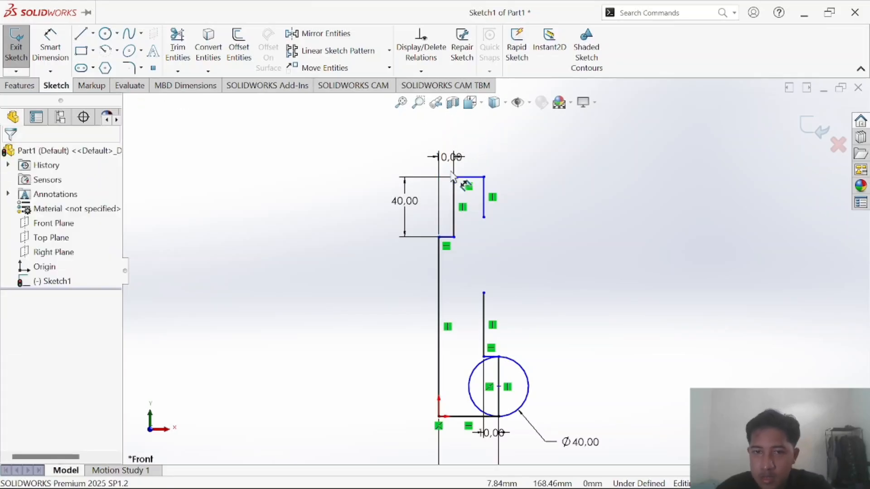
pyautogui.click(50, 45)
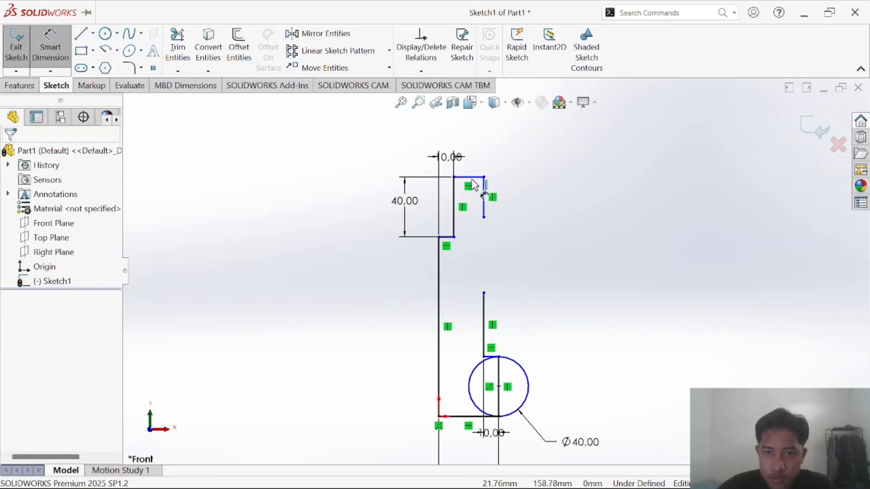
pyautogui.click(471, 178)
pyautogui.click(474, 140)
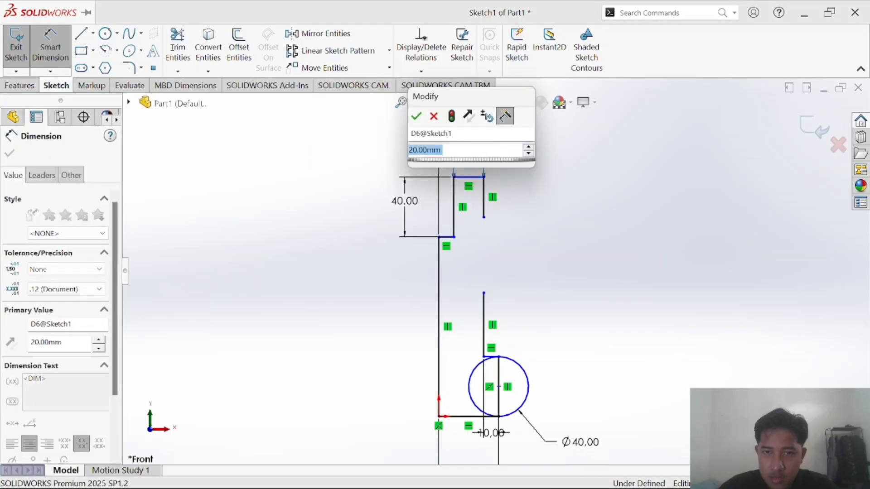
pyautogui.press('Return')
pyautogui.press('Escape')
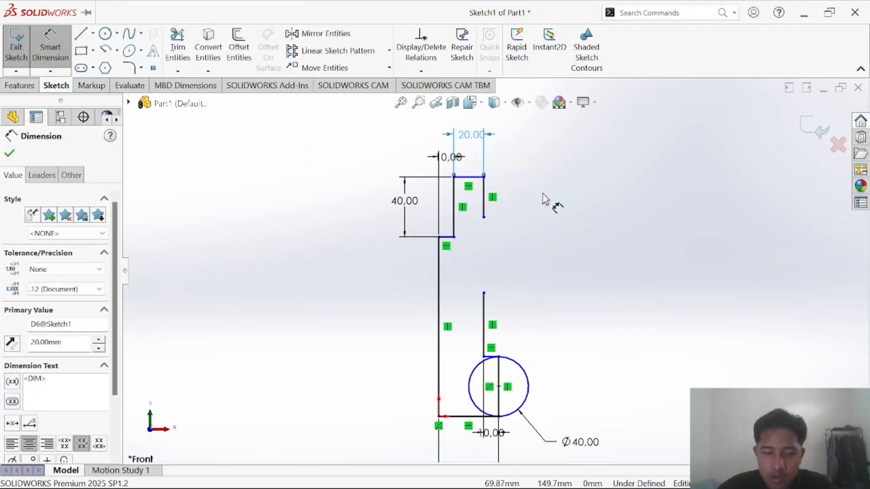
pyautogui.press('Escape')
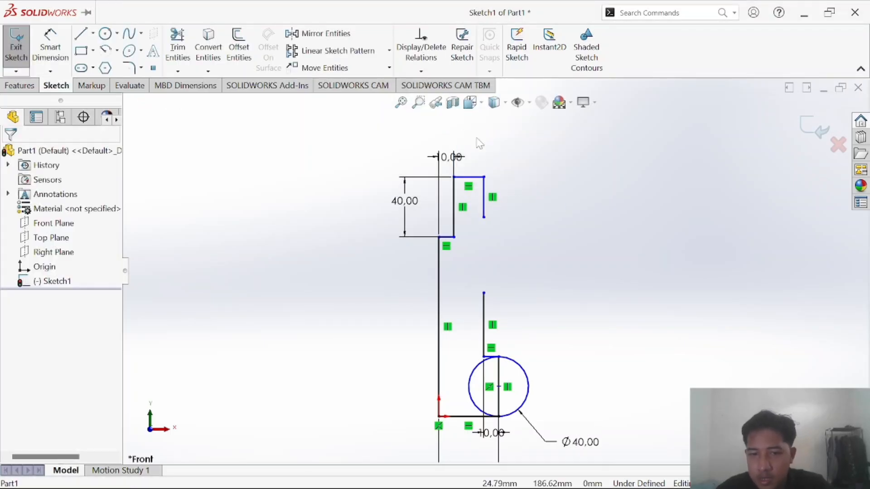
# After checking drawing e), trim away the inner half of the lower circle and the vertical line joining the remaining arc's ends.
pyautogui.hotkey('alt', 'Tab')
pyautogui.hotkey('alt', 'Tab')
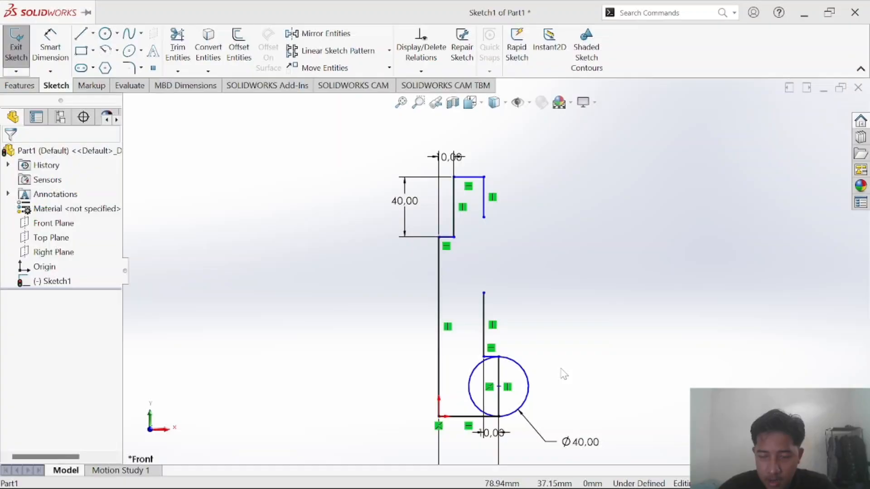
pyautogui.hotkey('alt', 'Tab')
pyautogui.hotkey('alt', 'Tab')
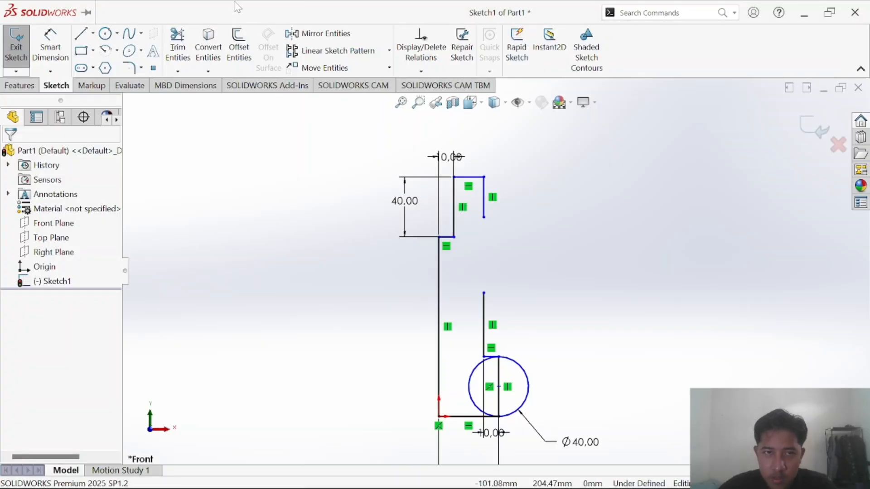
pyautogui.hotkey('alt', 'Tab')
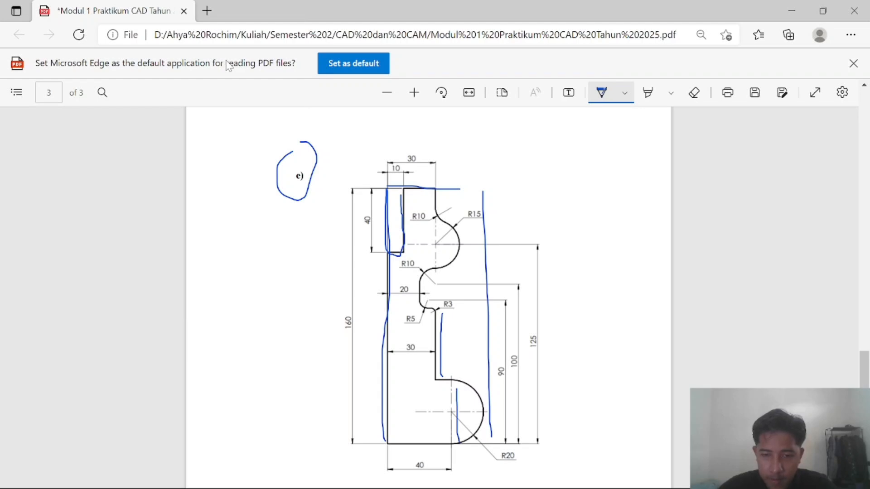
pyautogui.hotkey('alt', 'Tab')
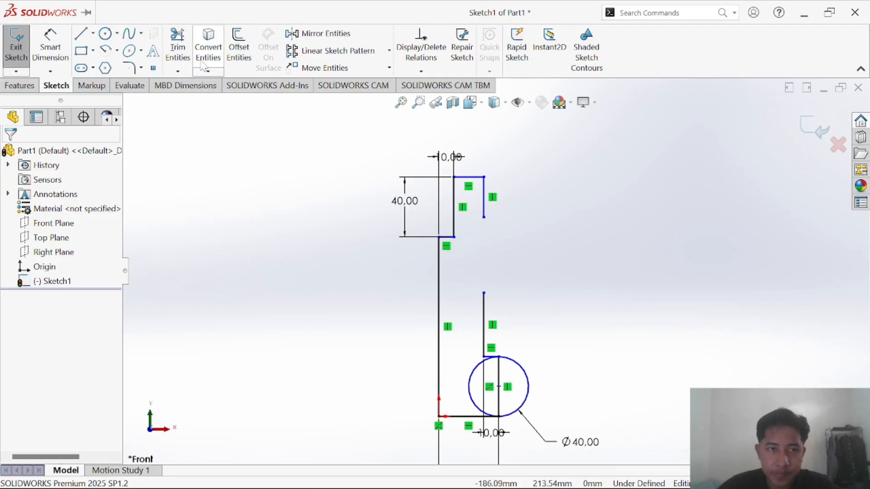
pyautogui.click(177, 45)
pyautogui.moveTo(469, 389); pyautogui.dragTo(492, 398)
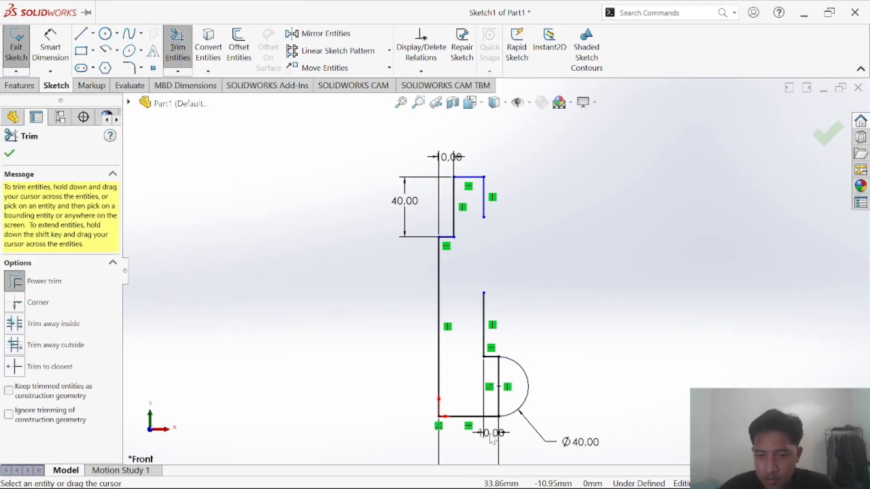
pyautogui.moveTo(493, 404); pyautogui.dragTo(508, 405)
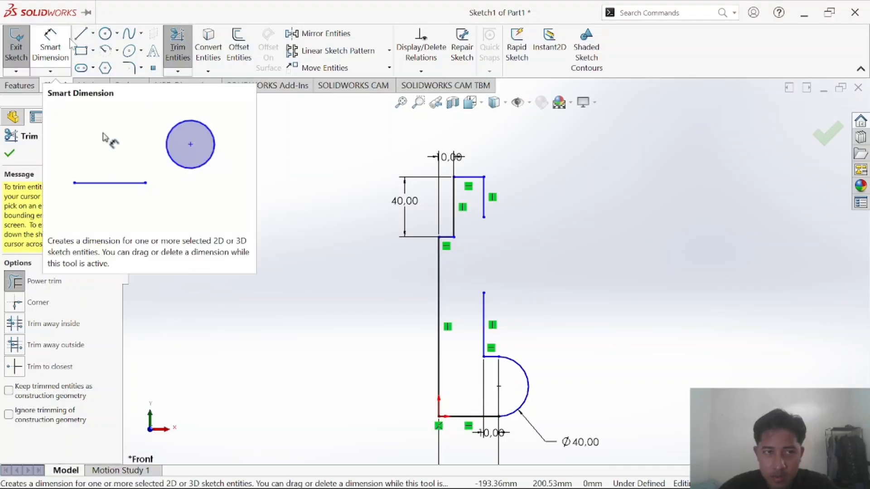
# Delete the 10 mm dimension on the short step above the lower arc.
pyautogui.click(50, 45)
pyautogui.press('Escape')
pyautogui.click(493, 434)
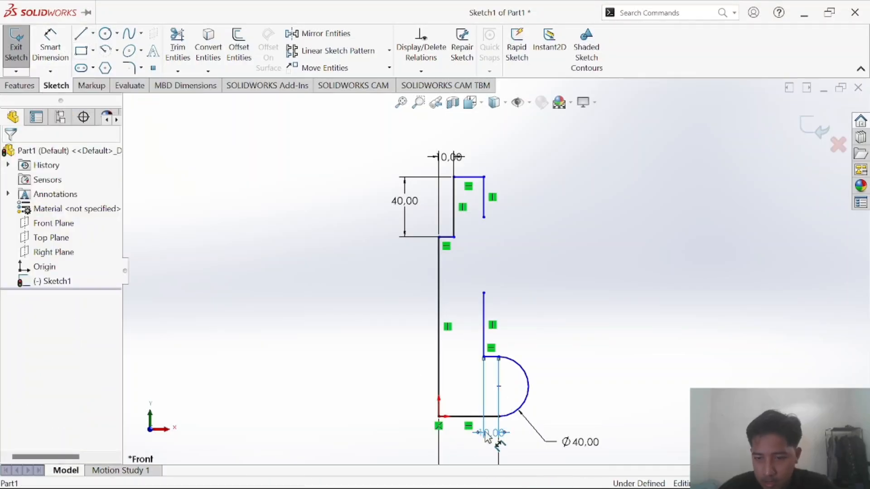
pyautogui.press('Delete')
# Following drawing e), add a vertical centerline between the lower arc's ends and a horizontal one about 40 mm long through its centre.
pyautogui.hotkey('alt', 'Tab')
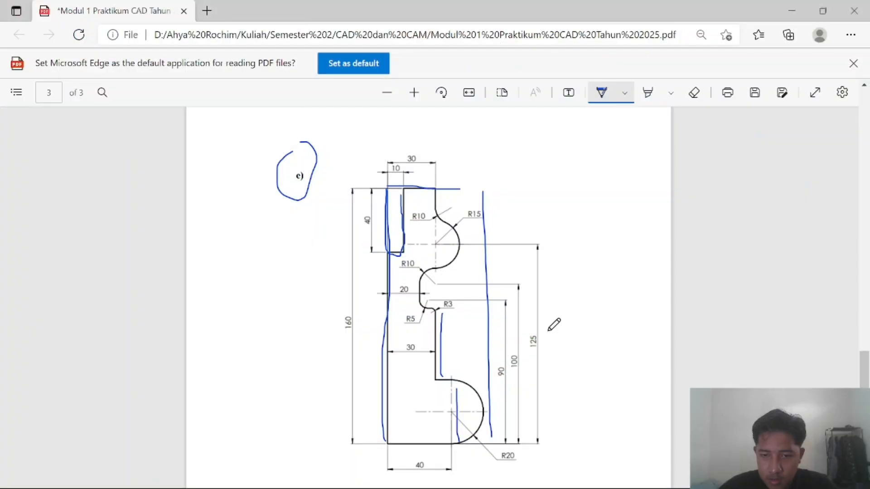
pyautogui.hotkey('alt', 'Tab')
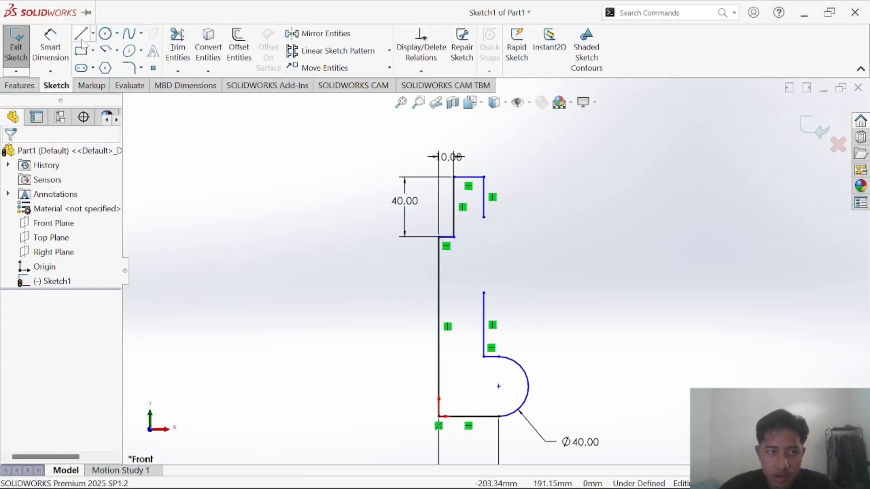
pyautogui.click(51, 45)
pyautogui.click(93, 34)
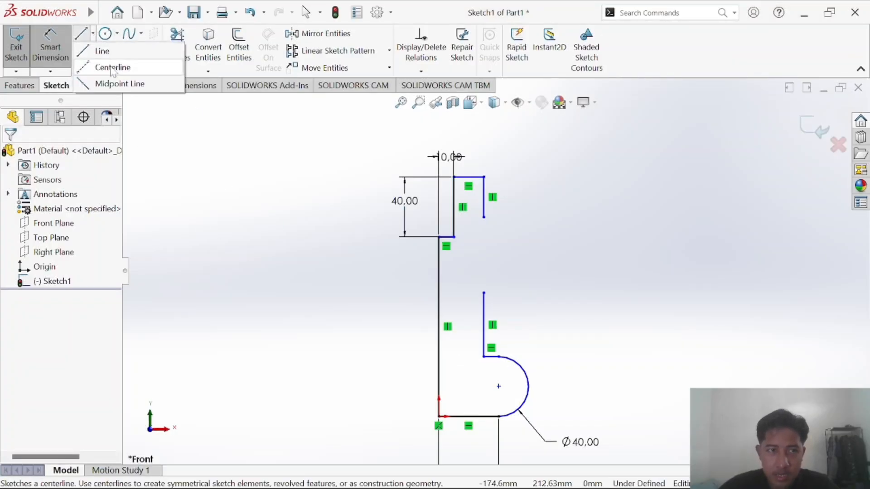
pyautogui.click(113, 66)
pyautogui.click(499, 357)
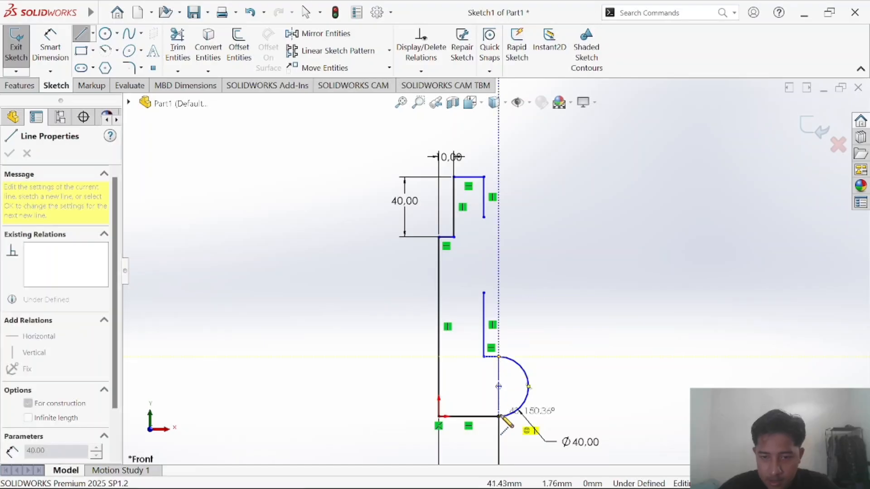
pyautogui.click(499, 416)
pyautogui.click(528, 387)
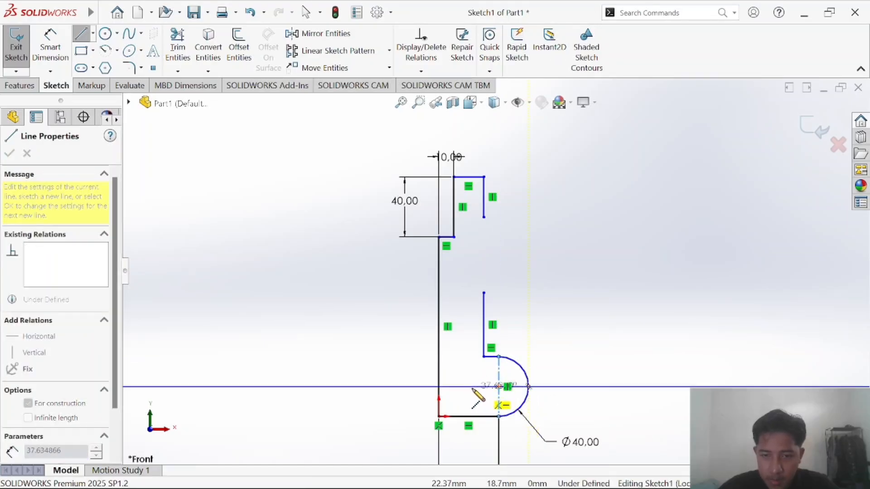
pyautogui.click(468, 387)
pyautogui.press('Escape')
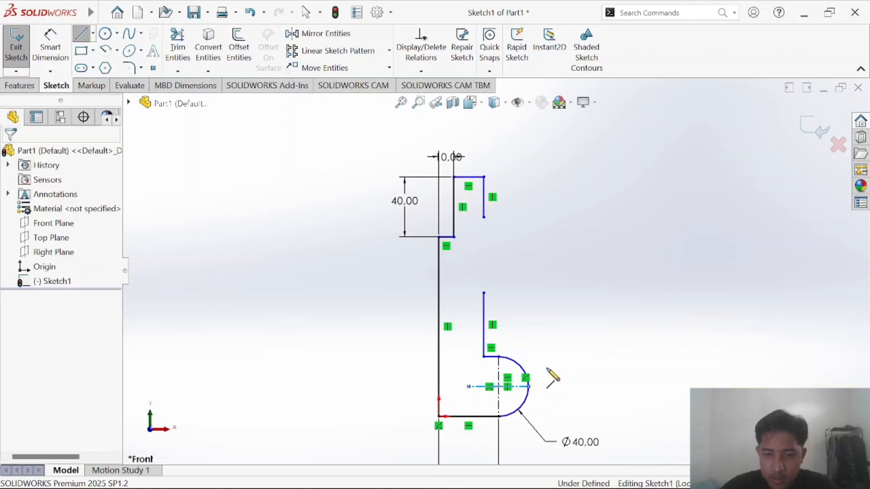
# Sketch a vertical centerline about 13 mm long downward from the lower end of the short upper right line, after checking drawing e).
pyautogui.scroll(-2, 557, 399)
pyautogui.scroll(-1, 499, 401)
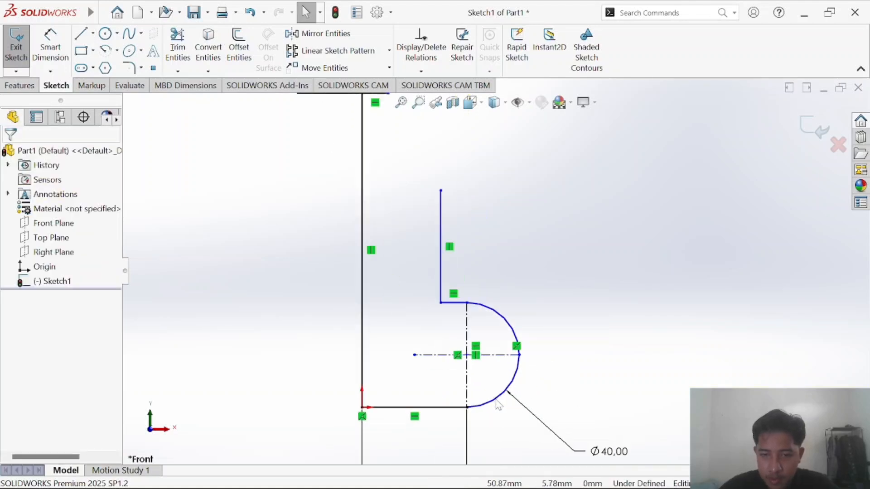
pyautogui.scroll(1, 462, 374)
pyautogui.scroll(3, 499, 190)
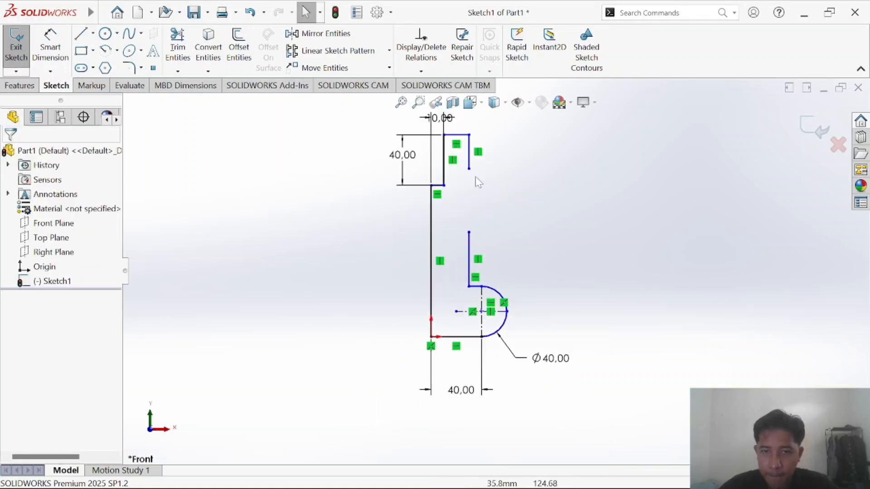
pyautogui.scroll(1, 476, 178)
pyautogui.scroll(-2, 476, 178)
pyautogui.hotkey('alt', 'Tab')
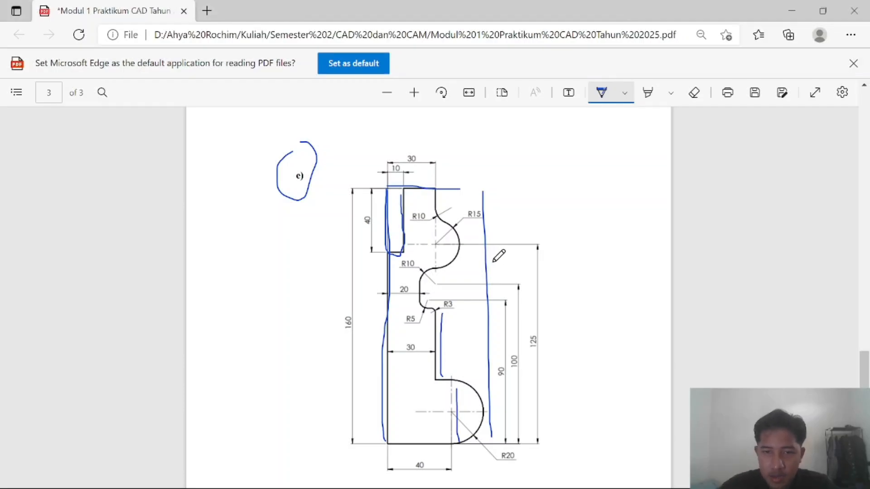
pyautogui.hotkey('alt', 'Tab')
pyautogui.click(92, 33)
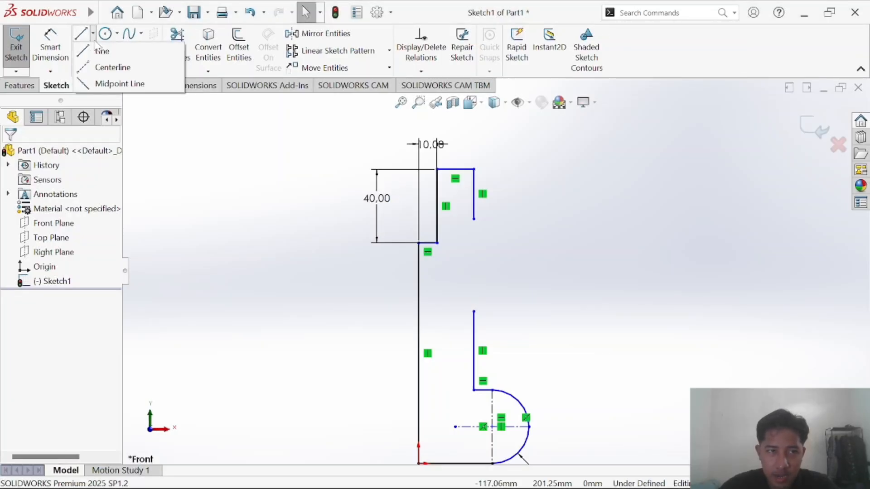
pyautogui.click(97, 66)
pyautogui.click(474, 219)
pyautogui.click(474, 242)
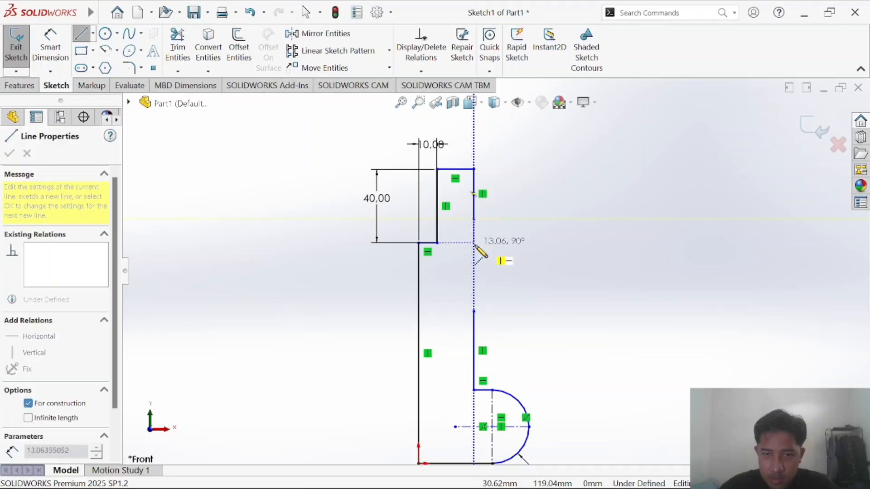
pyautogui.press('Escape')
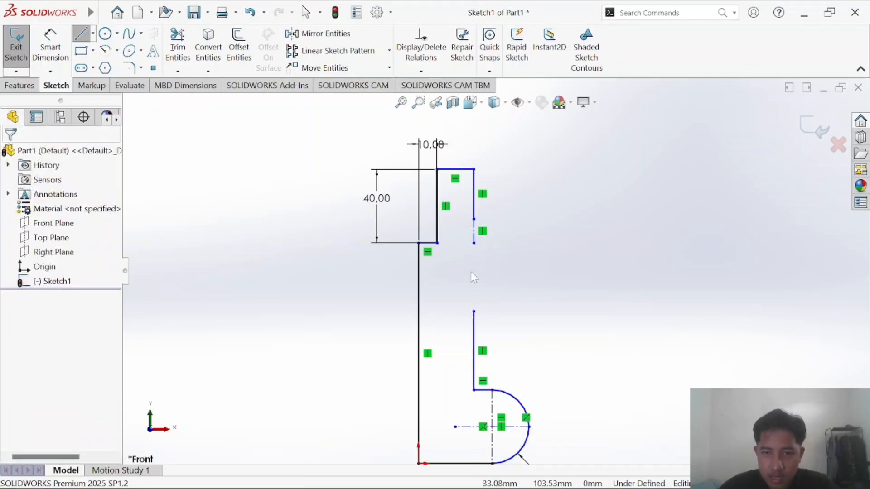
pyautogui.click(56, 47)
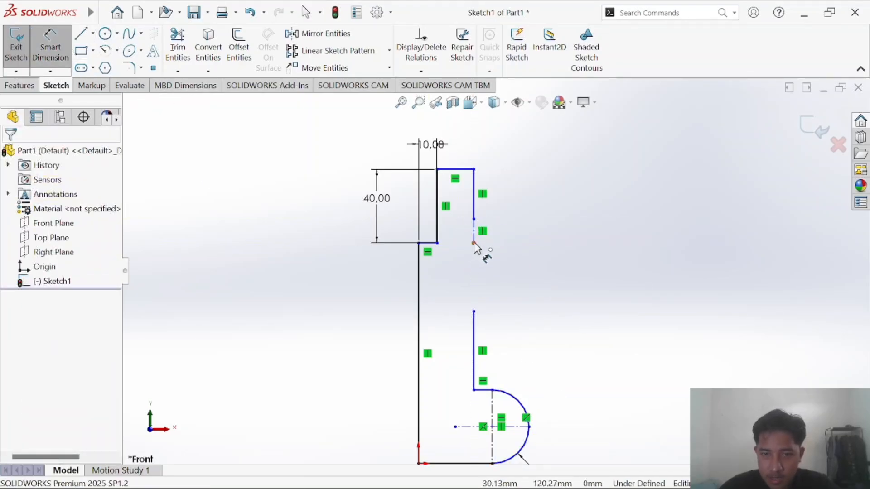
pyautogui.click(474, 243)
pyautogui.click(500, 465)
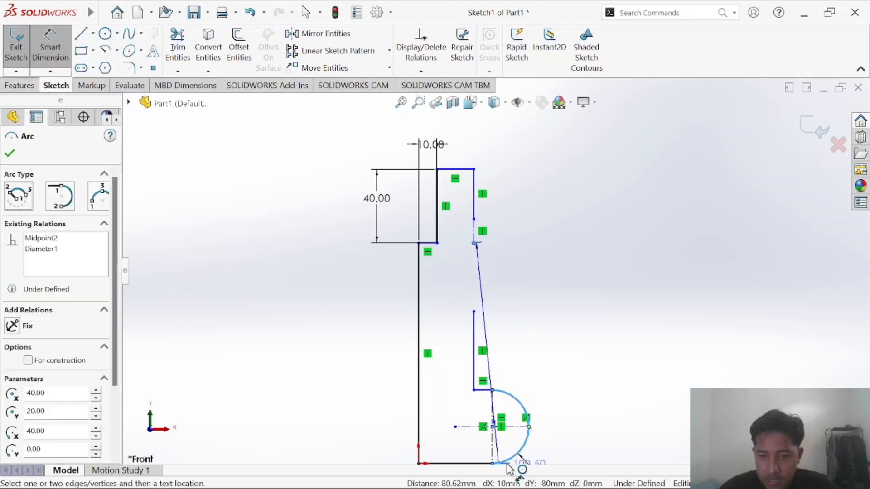
pyautogui.press('Escape')
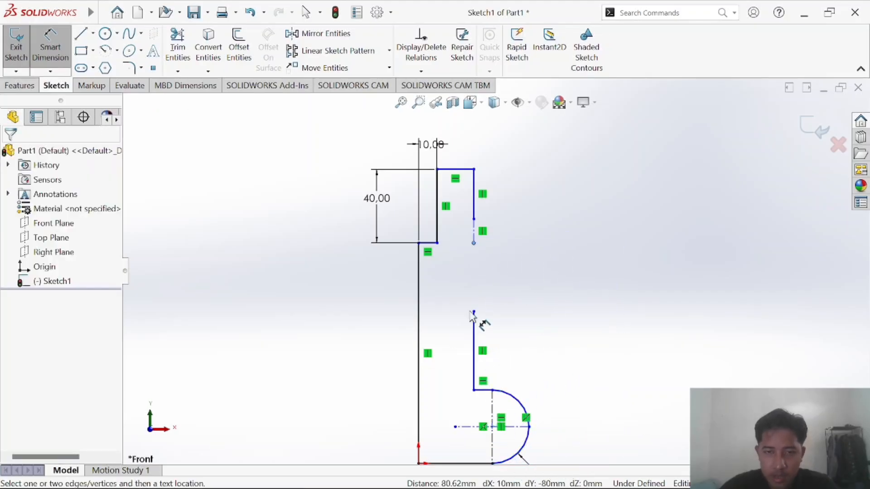
# Dimension the upper centerline's lower end vertically from the bottom edge's right end and set the distance to 125 mm, as in drawing e).
pyautogui.click(474, 244)
pyautogui.press('Escape')
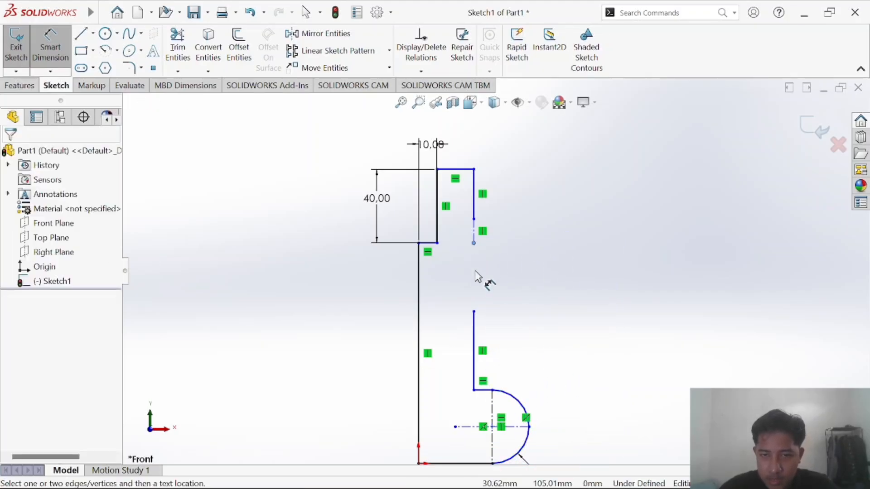
pyautogui.click(493, 465)
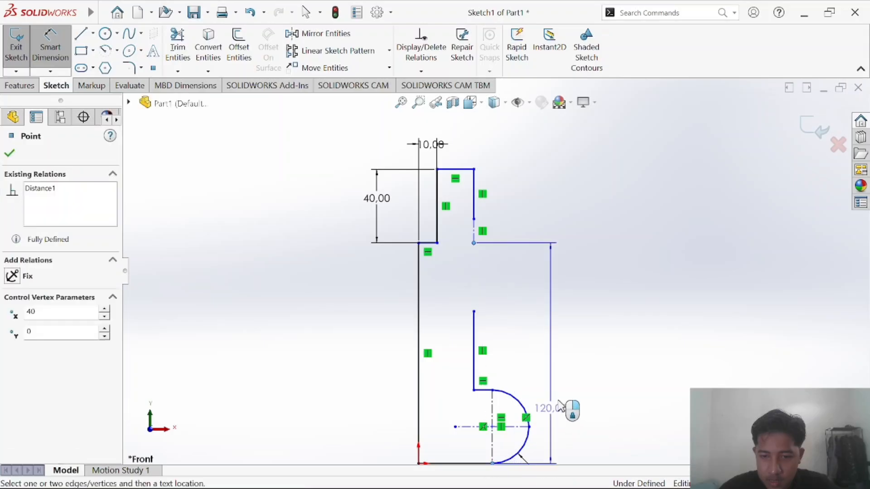
pyautogui.click(632, 351)
pyautogui.hotkey('alt', 'Tab')
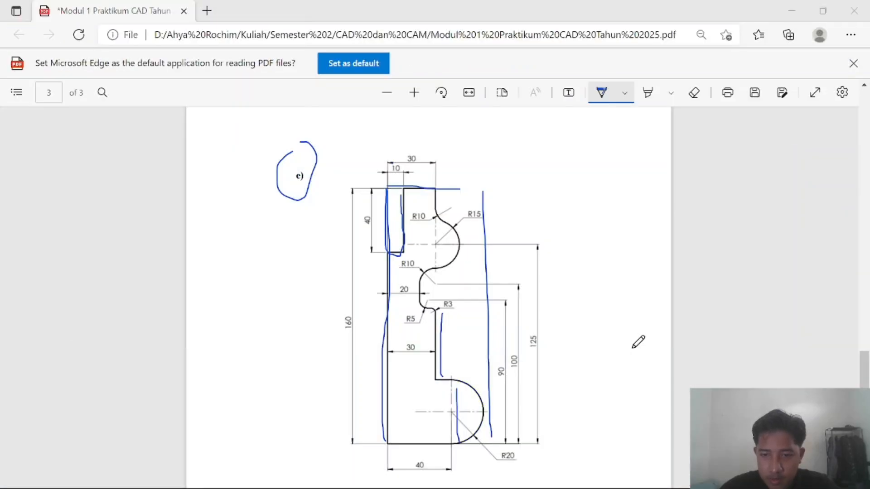
pyautogui.hotkey('alt', 'Tab')
pyautogui.write('125')
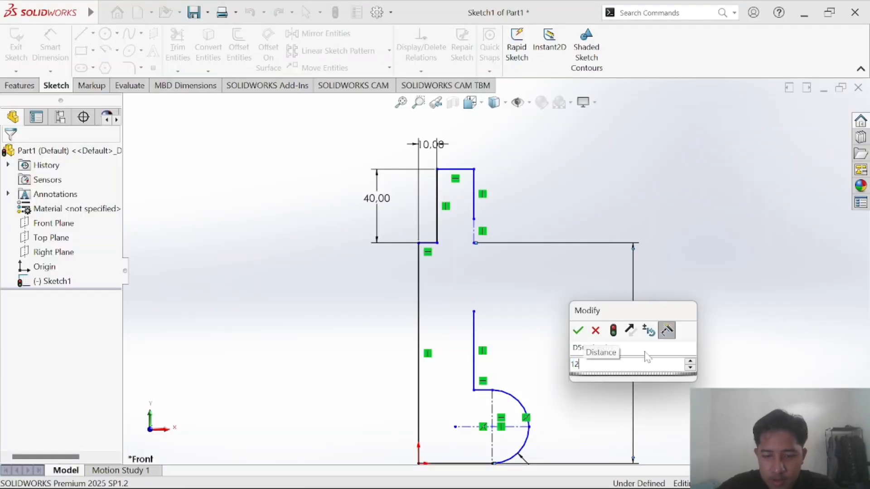
pyautogui.press('Return')
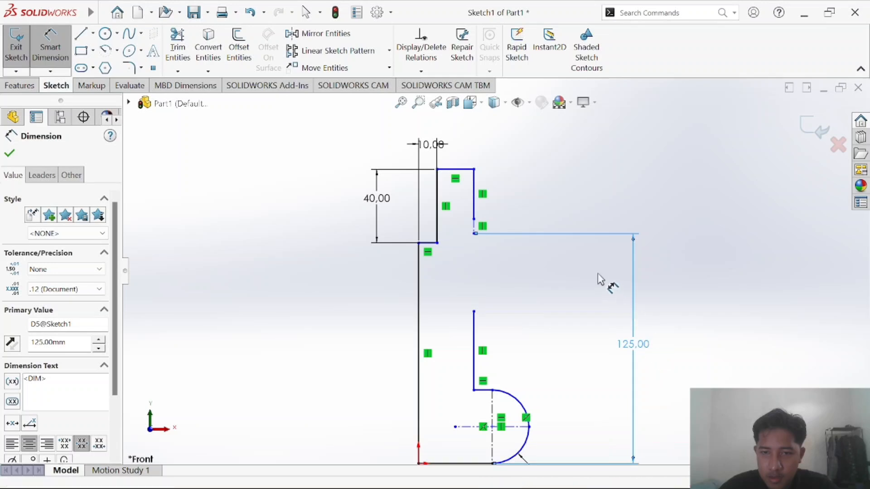
# Undo the last value change on the centerline's height dimension.
pyautogui.scroll(1, 569, 369)
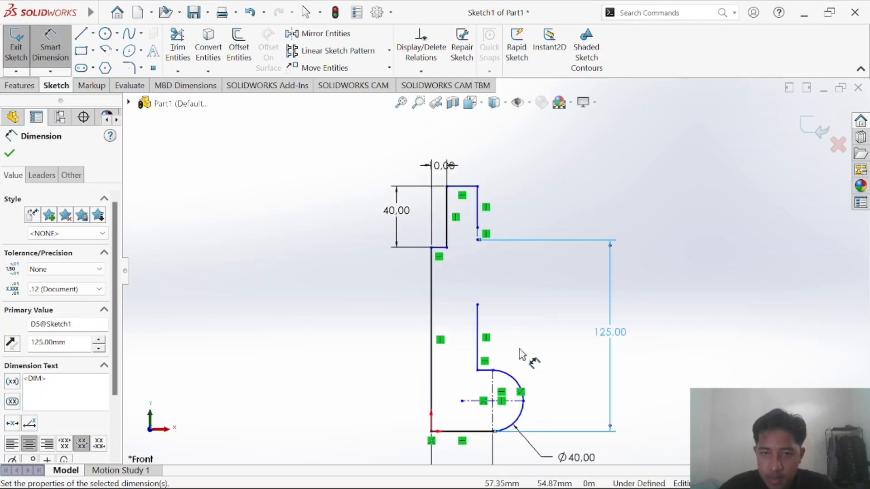
pyautogui.press('Escape')
pyautogui.hotkey('ctrl', 'z')
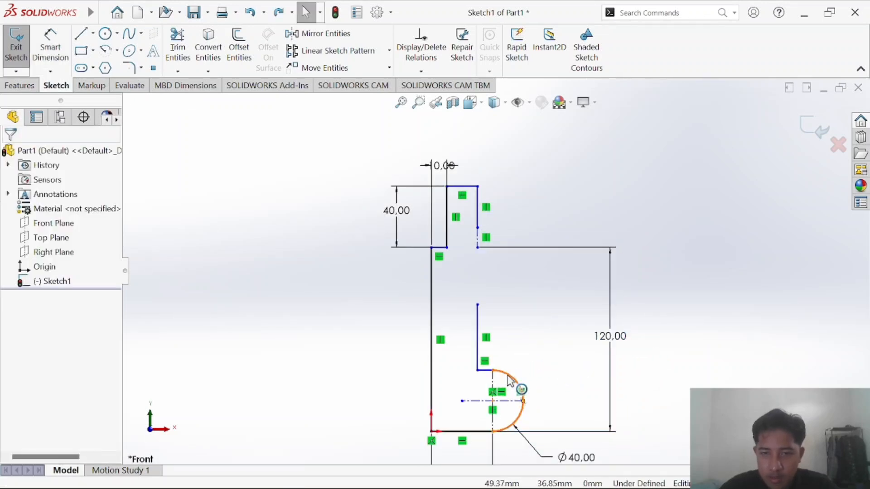
# Dimension the profile's overall height from the top edge's right end to the bottom edge as 160 mm.
pyautogui.press('f')
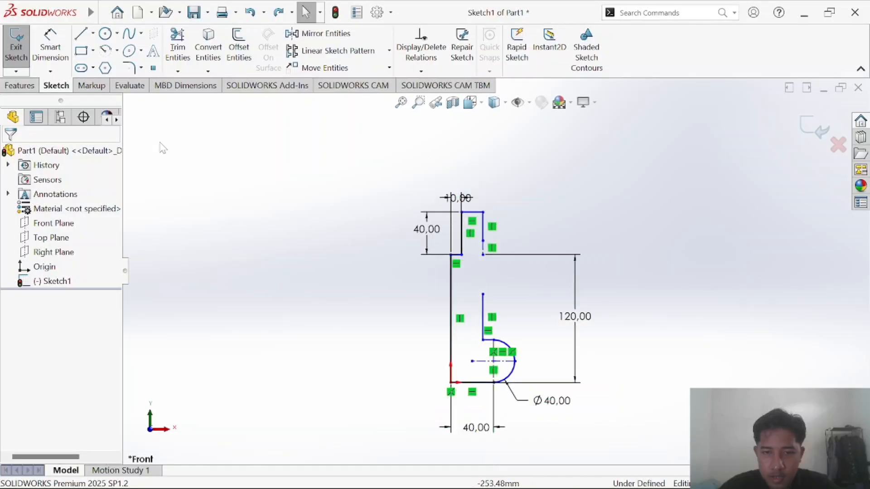
pyautogui.click(483, 213)
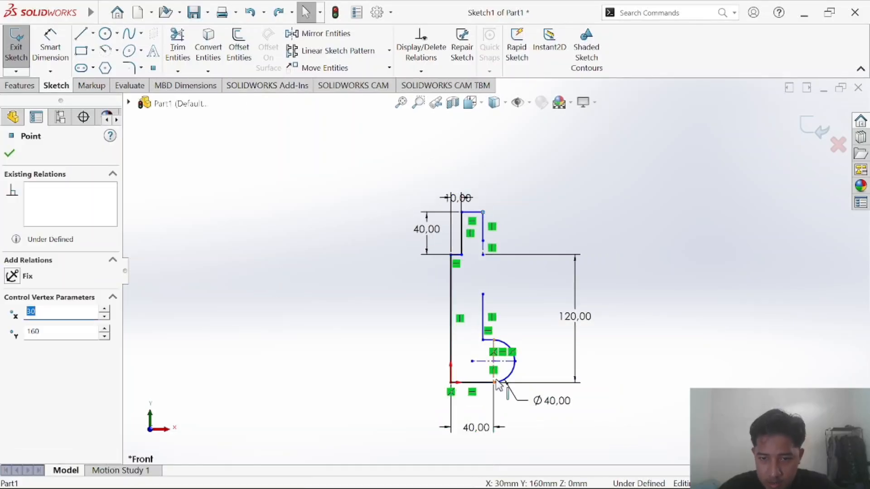
pyautogui.click(56, 47)
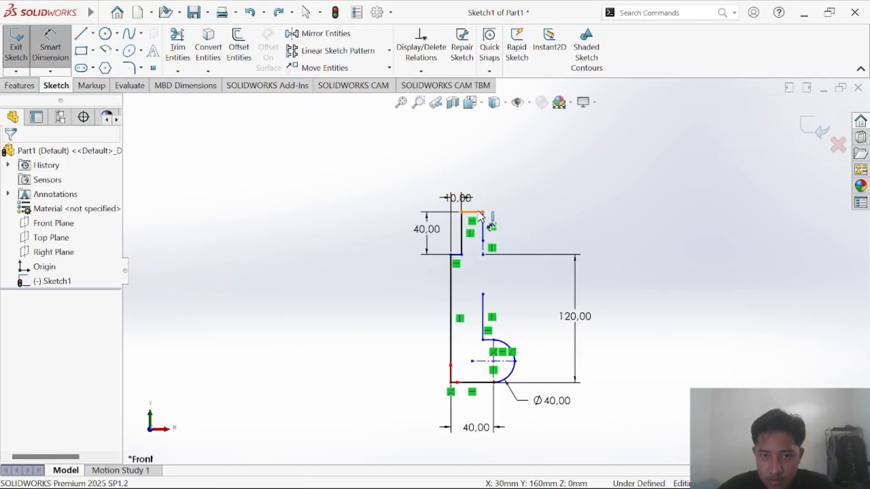
pyautogui.click(484, 212)
pyautogui.click(494, 383)
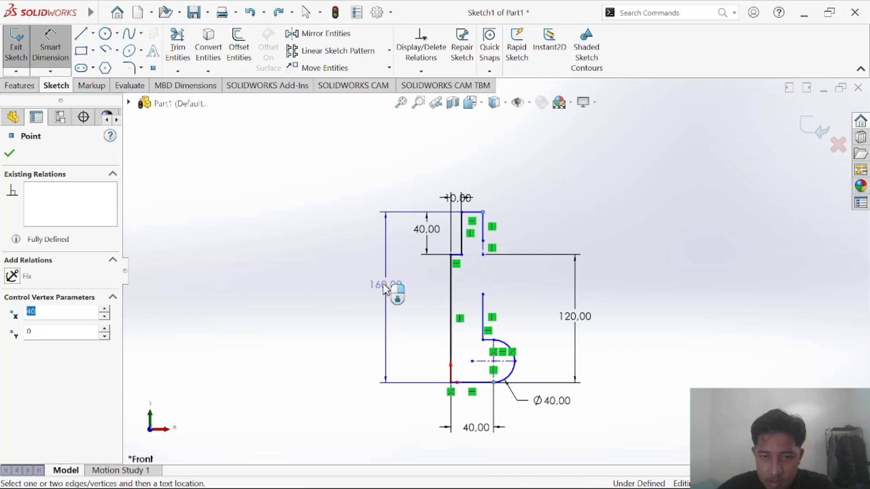
pyautogui.click(383, 301)
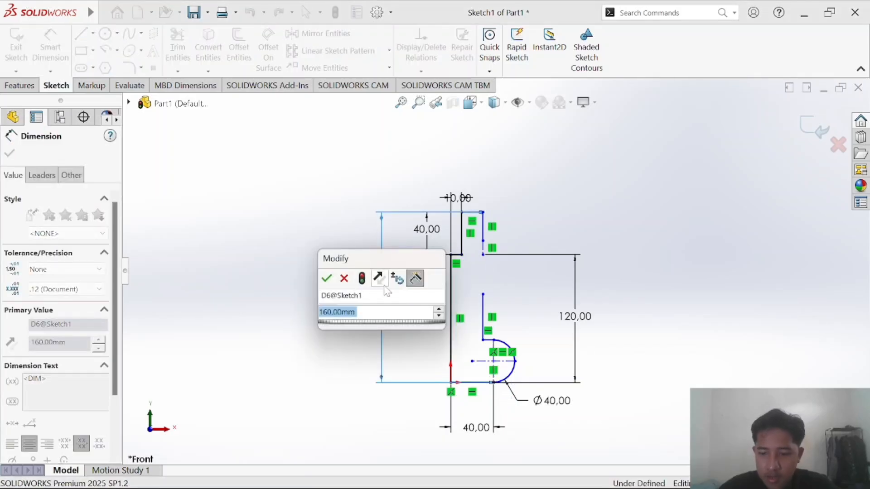
pyautogui.press('Return')
pyautogui.click(501, 183)
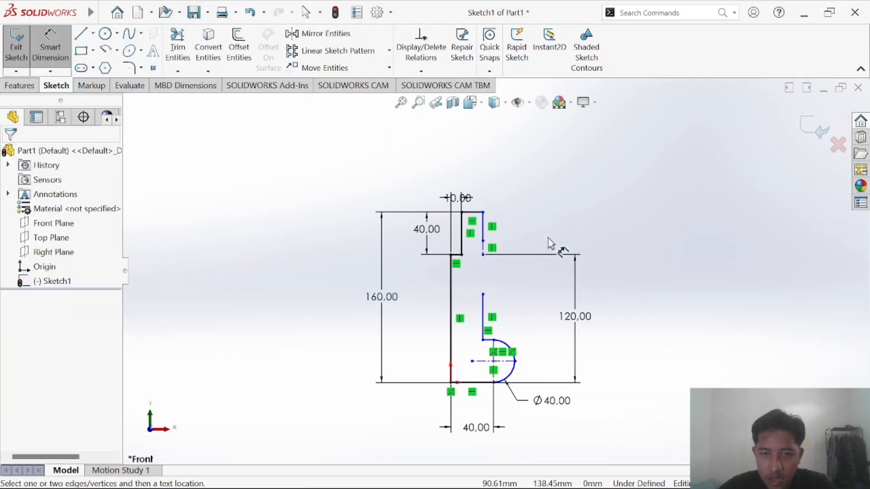
# Set the height dimension of the upper centerline's lower end to 125 mm, checking it against drawing e).
pyautogui.hotkey('alt', 'Tab')
pyautogui.hotkey('alt', 'Tab')
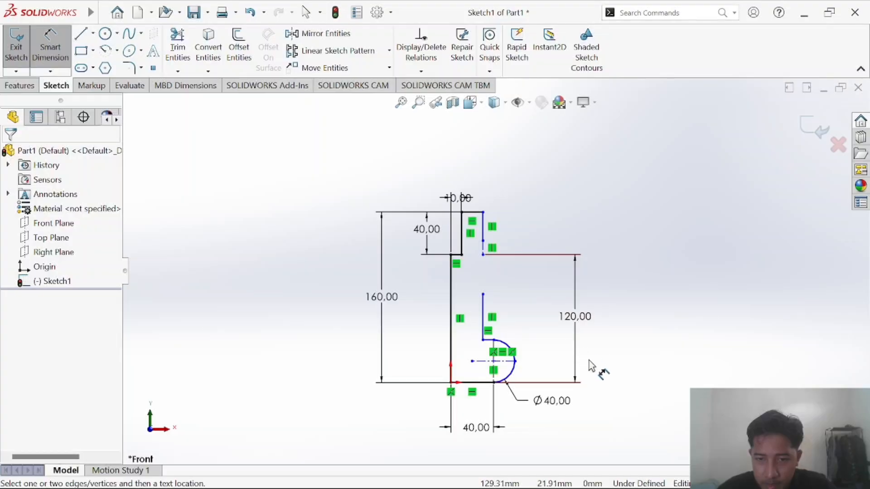
pyautogui.hotkey('alt', 'Tab')
pyautogui.hotkey('alt', 'Tab')
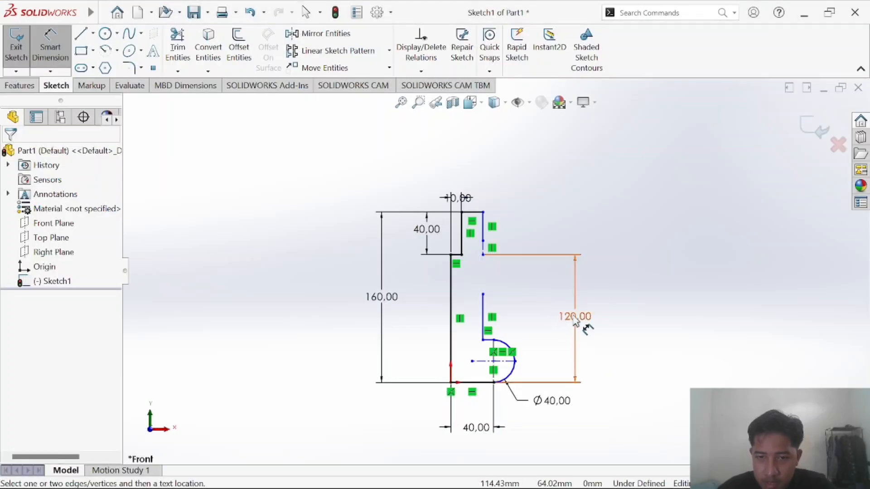
pyautogui.click(583, 326)
pyautogui.write('125')
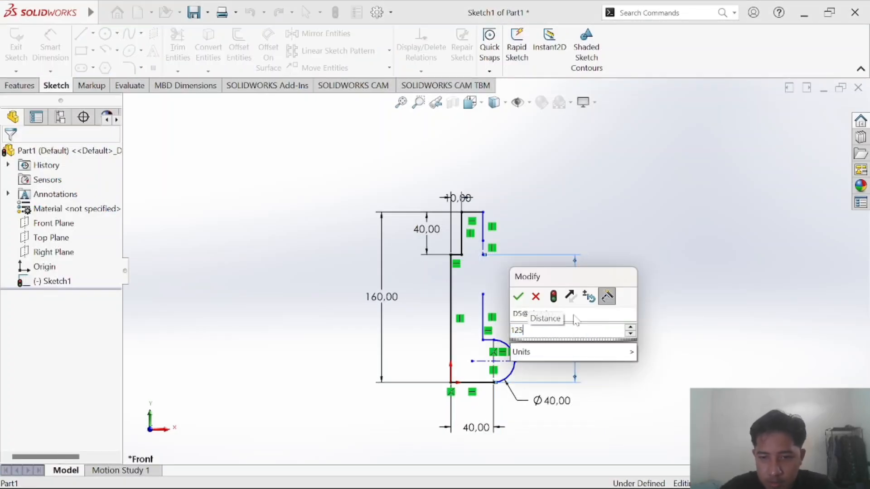
pyautogui.press('Return')
pyautogui.hotkey('alt', 'Tab')
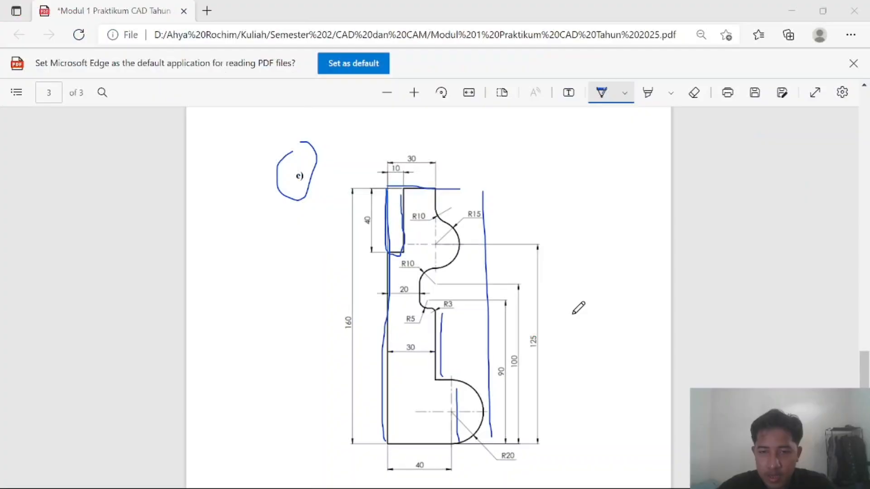
pyautogui.hotkey('alt', 'Tab')
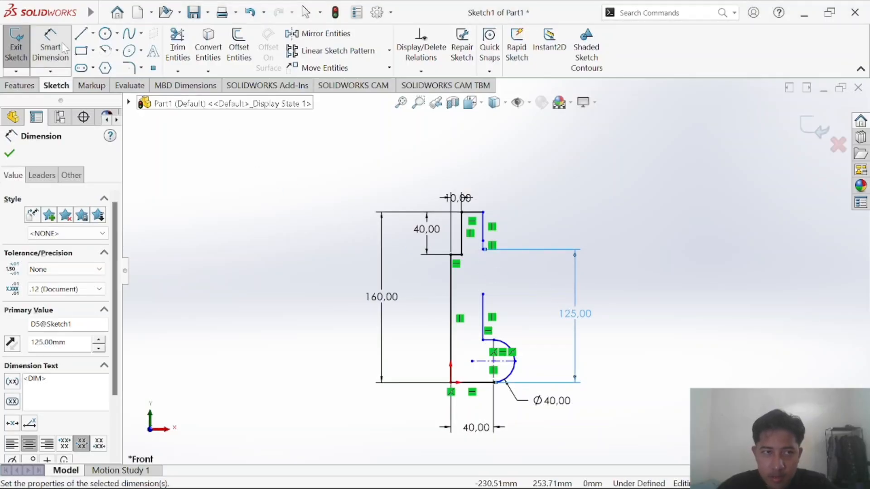
# Shorten the upper right vertical line to about 22 mm by moving its lower end upward, after consulting drawing e).
pyautogui.scroll(-5, 496, 245)
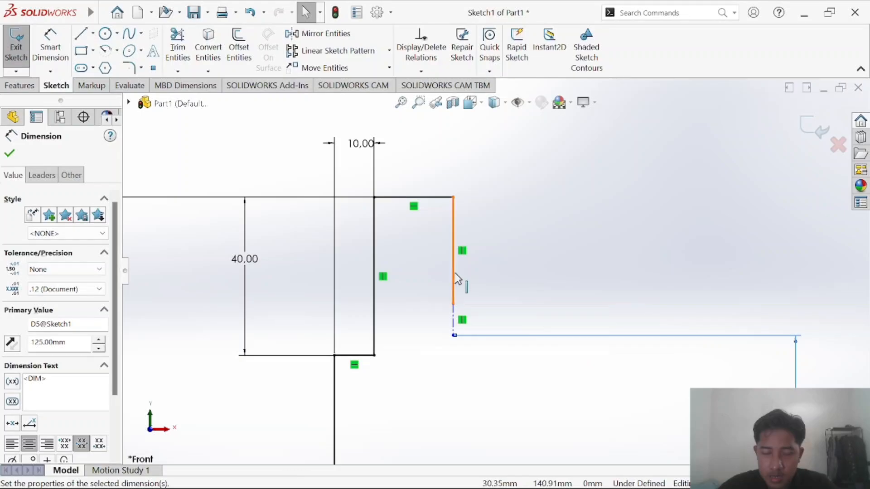
pyautogui.hotkey('alt', 'Tab')
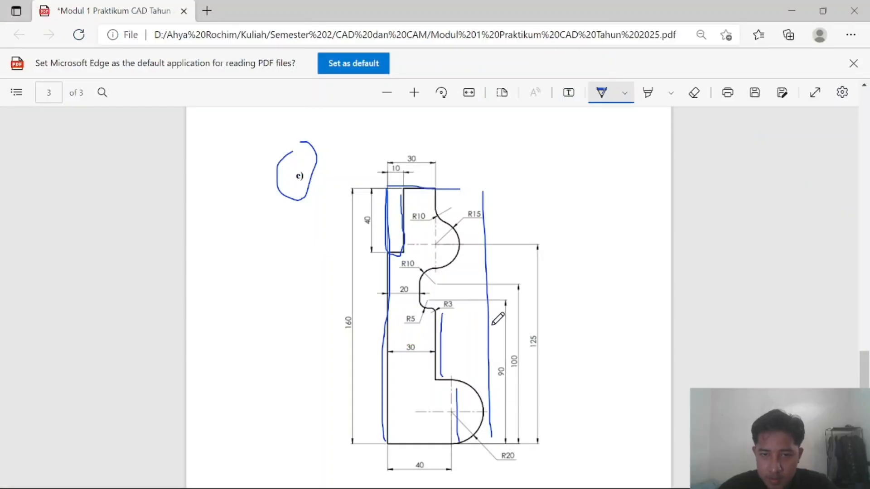
pyautogui.hotkey('alt', 'Tab')
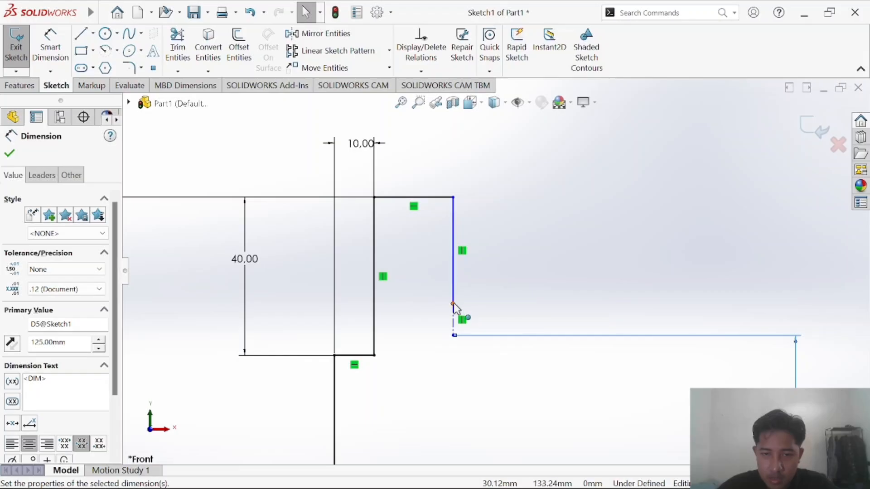
pyautogui.moveTo(453, 304); pyautogui.dragTo(455, 285)
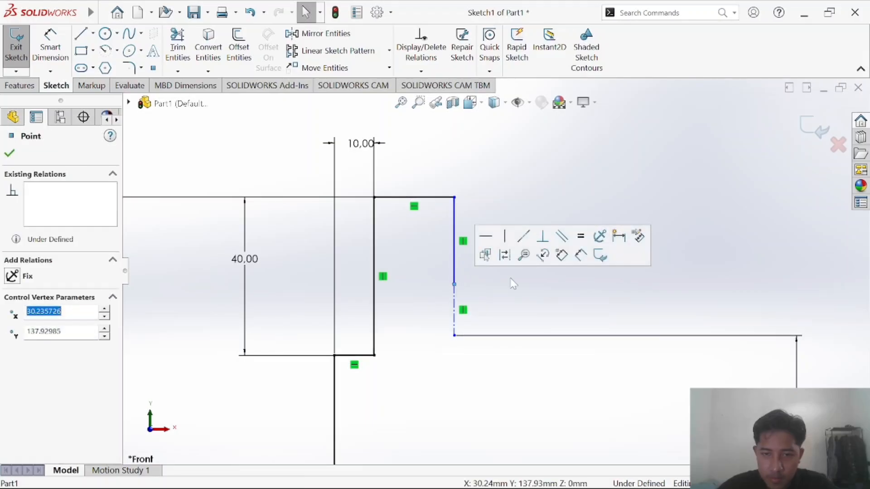
pyautogui.click(528, 312)
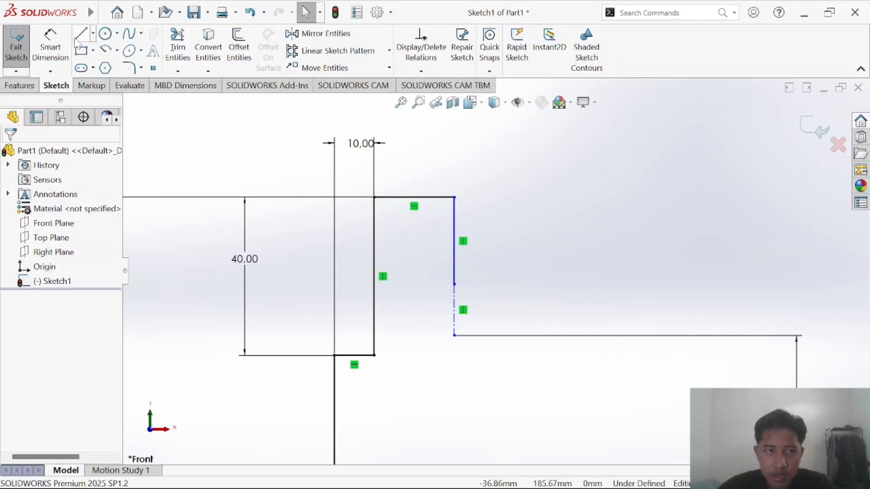
# Dimension the horizontal distance from the left edge's upper end to the top edge's right end as 30 mm.
pyautogui.click(50, 45)
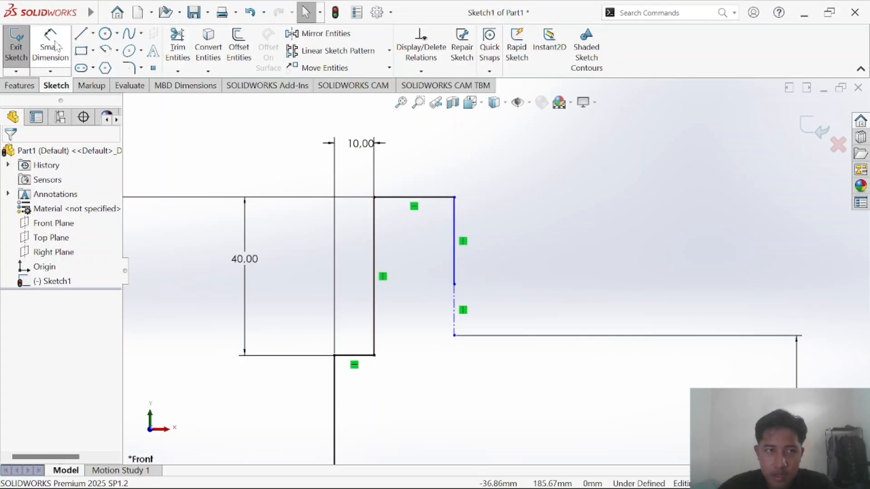
pyautogui.click(453, 198)
pyautogui.press('Escape')
pyautogui.click(455, 198)
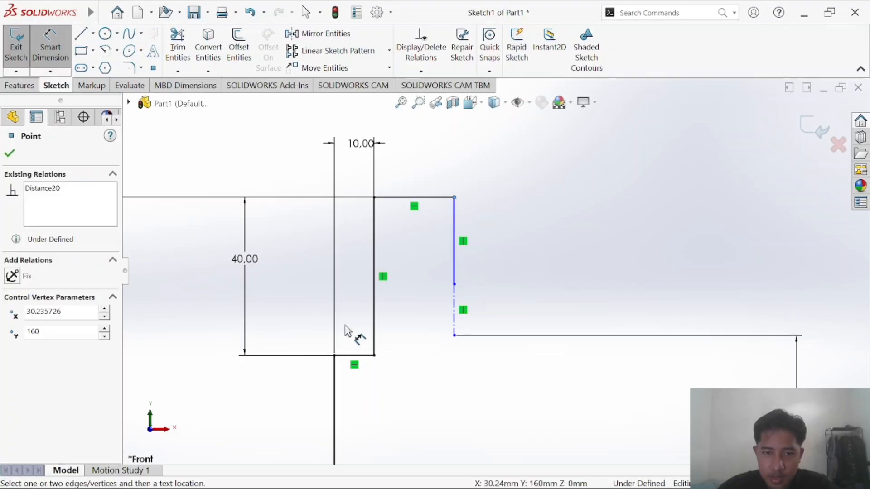
pyautogui.click(336, 355)
pyautogui.scroll(-2, 407, 155)
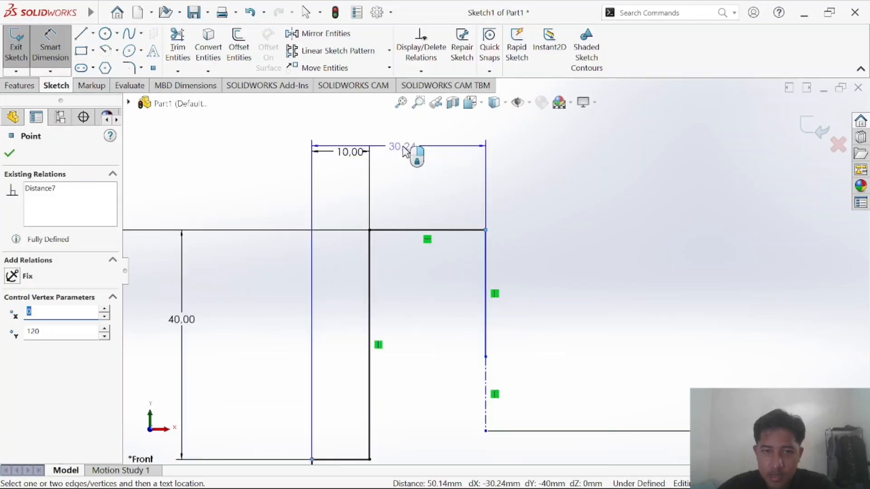
pyautogui.scroll(3, 417, 154)
pyautogui.click(430, 156)
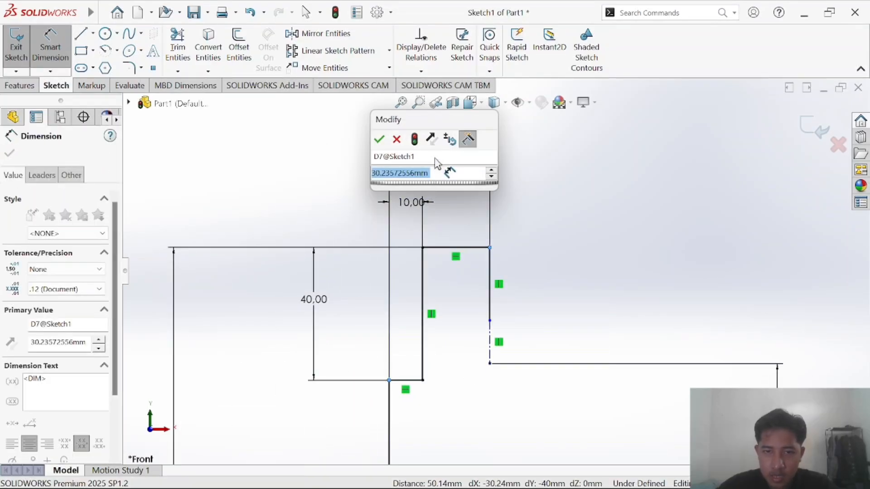
pyautogui.write('30')
pyautogui.press('Return')
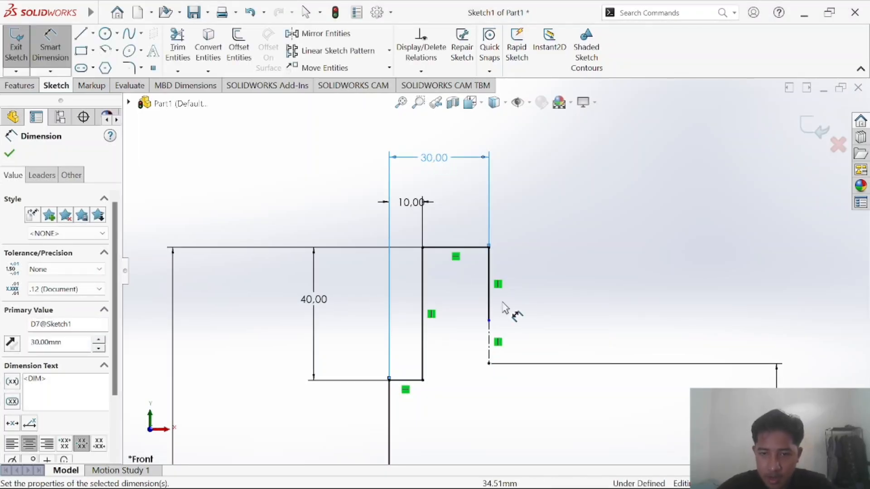
pyautogui.click(51, 53)
pyautogui.scroll(6, 577, 383)
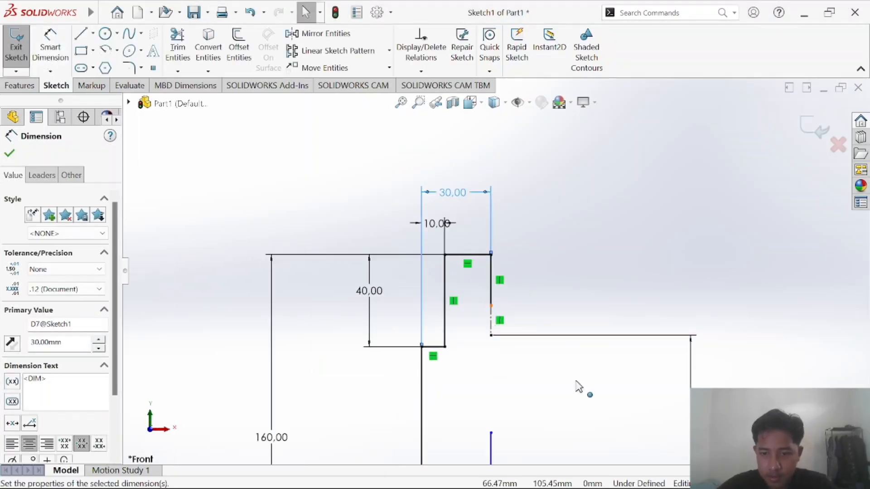
pyautogui.scroll(-3, 580, 390)
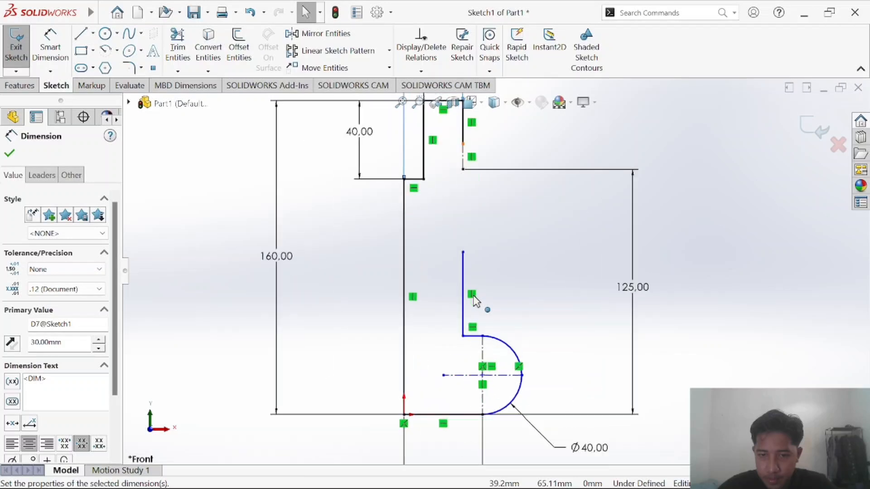
pyautogui.scroll(-1, 476, 303)
pyautogui.scroll(-2, 497, 433)
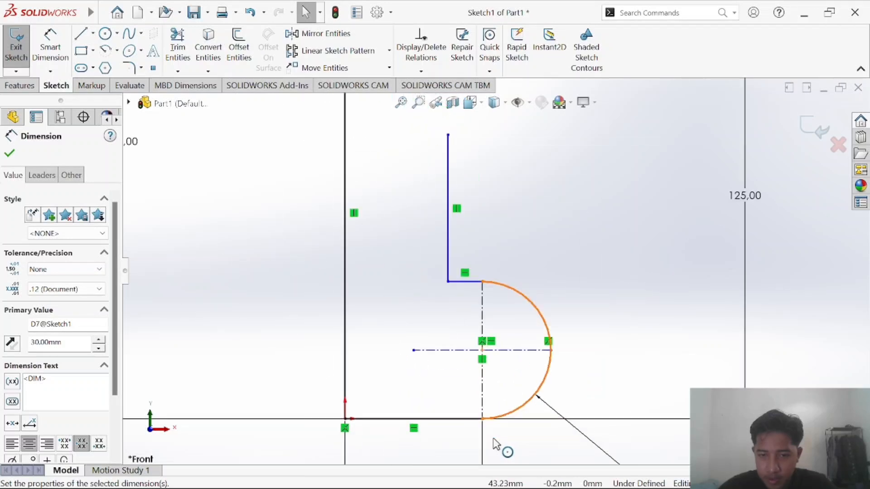
pyautogui.scroll(-1, 496, 429)
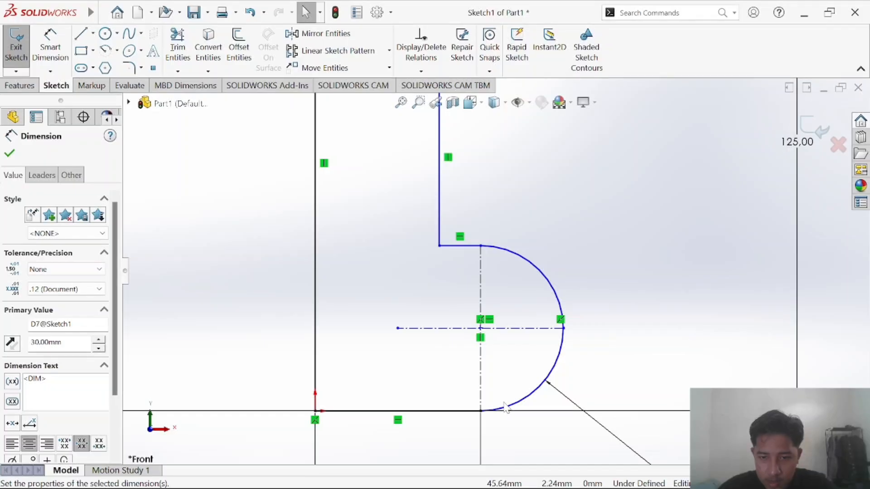
pyautogui.click(508, 407)
pyautogui.keyDown('ctrl'); pyautogui.click(472, 411); pyautogui.keyUp('ctrl')
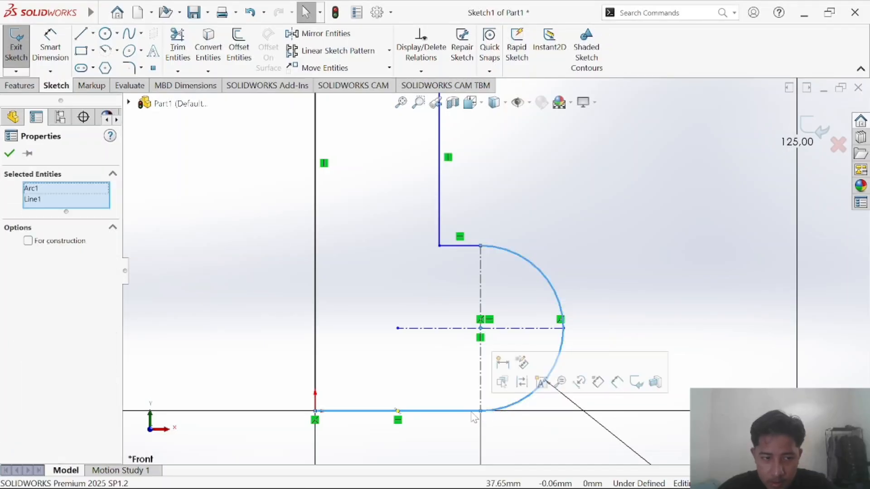
pyautogui.click(470, 390)
pyautogui.click(498, 409)
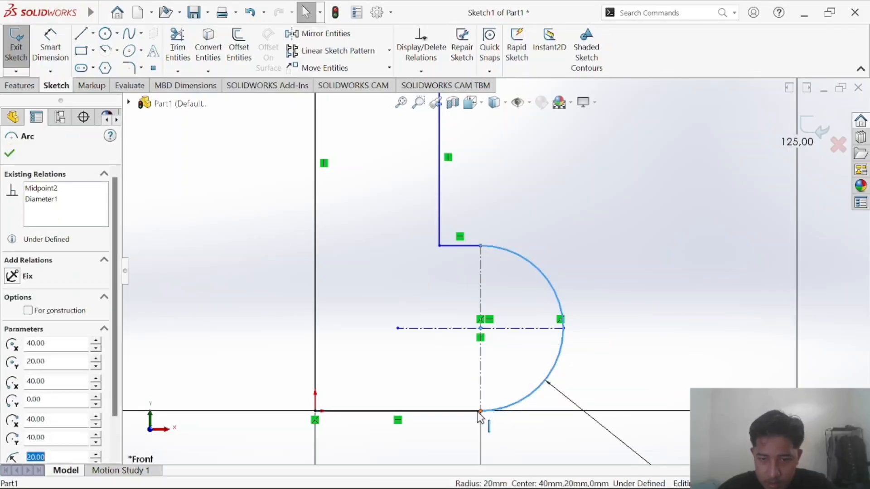
pyautogui.keyDown('ctrl'); pyautogui.click(482, 413); pyautogui.keyUp('ctrl')
pyautogui.click(386, 340)
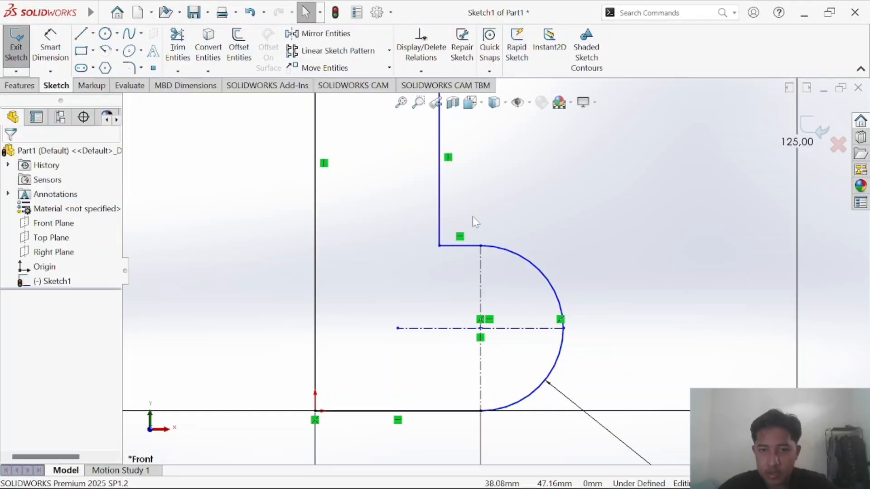
pyautogui.scroll(1, 473, 217)
pyautogui.scroll(2, 476, 204)
pyautogui.scroll(-1, 485, 174)
pyautogui.scroll(1, 488, 163)
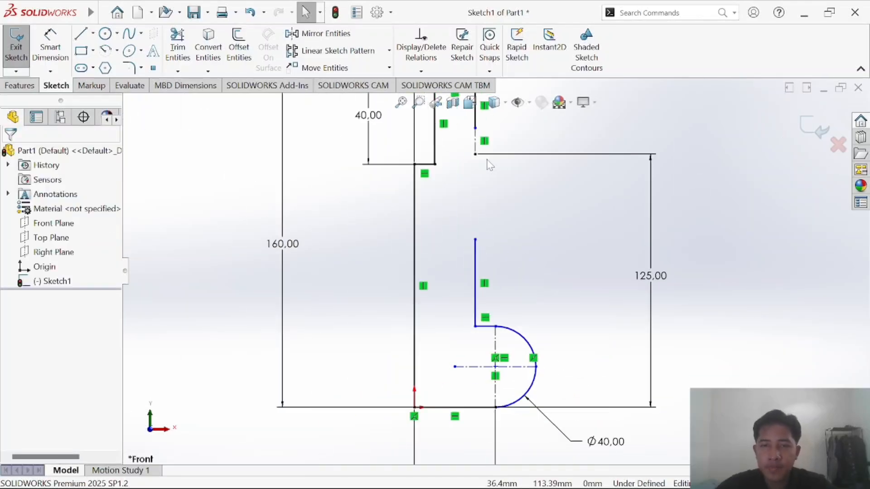
# Try deleting the short upper centerline along with its height dimension, and undo the deletion.
pyautogui.scroll(-1, 489, 164)
pyautogui.scroll(-2, 481, 170)
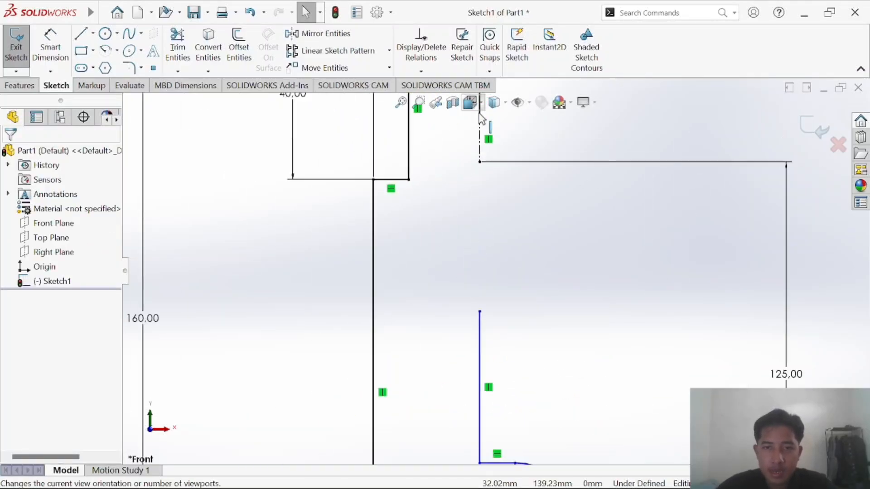
pyautogui.click(480, 139)
pyautogui.press('Delete')
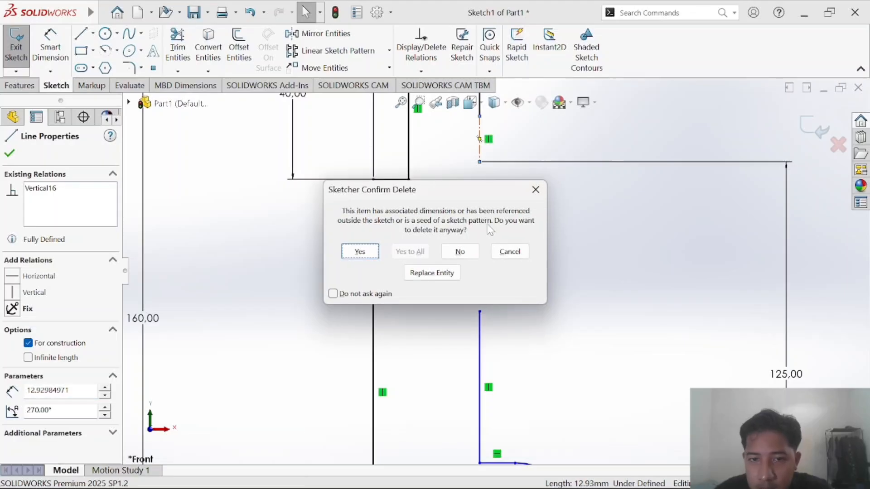
pyautogui.click(358, 252)
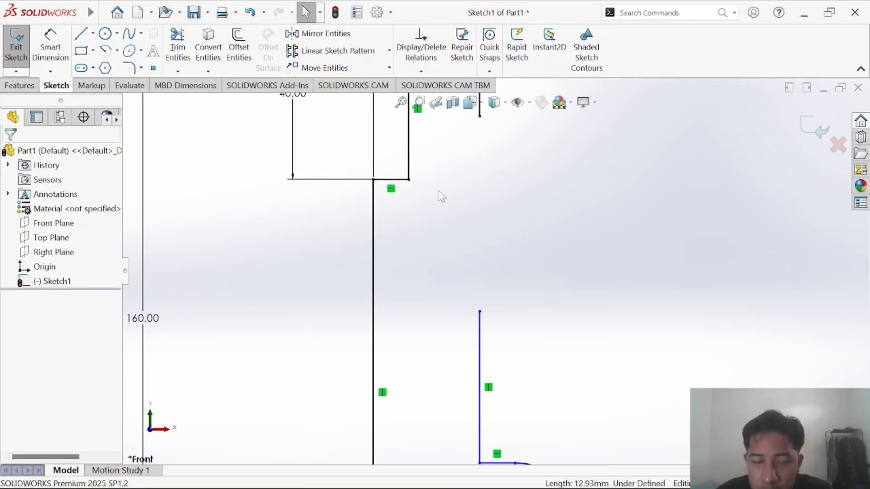
pyautogui.hotkey('ctrl', 'z')
pyautogui.click(538, 137)
pyautogui.scroll(3, 537, 138)
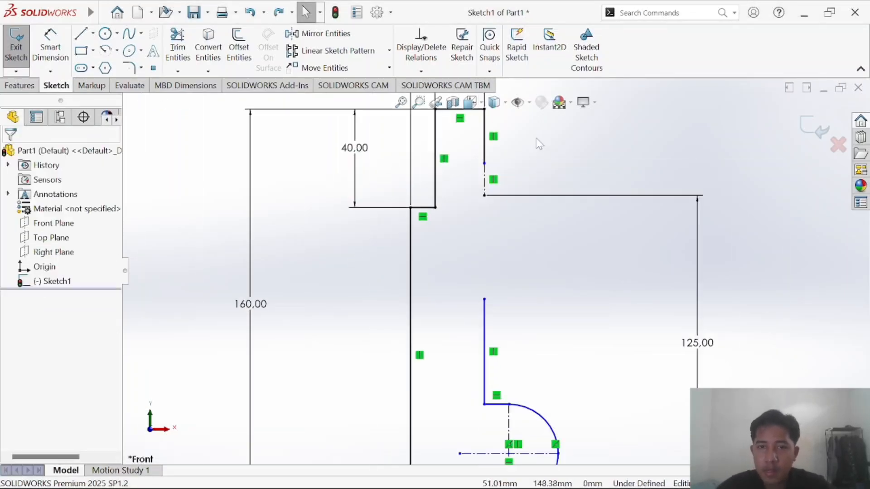
# Sketch a circle of about 14 mm radius centered on the upper centerline's lower end, consulting drawing e).
pyautogui.scroll(-1, 534, 144)
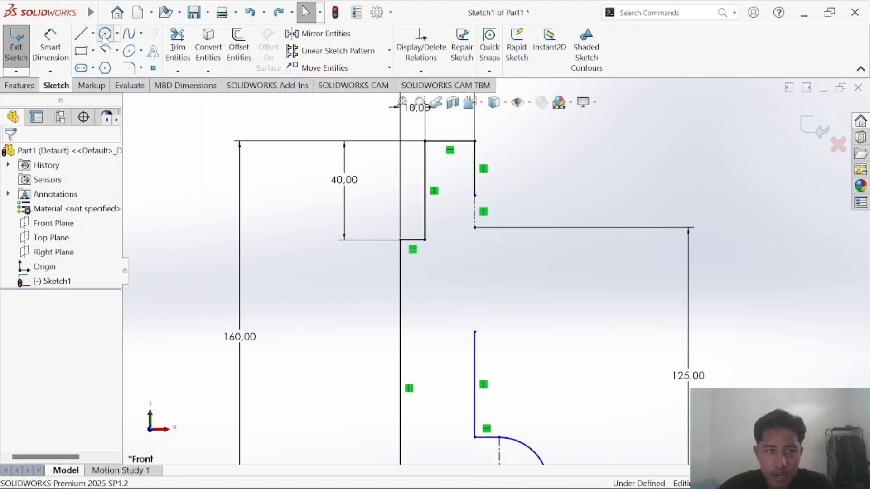
pyautogui.click(105, 34)
pyautogui.hotkey('alt', 'Tab')
pyautogui.hotkey('alt', 'Tab')
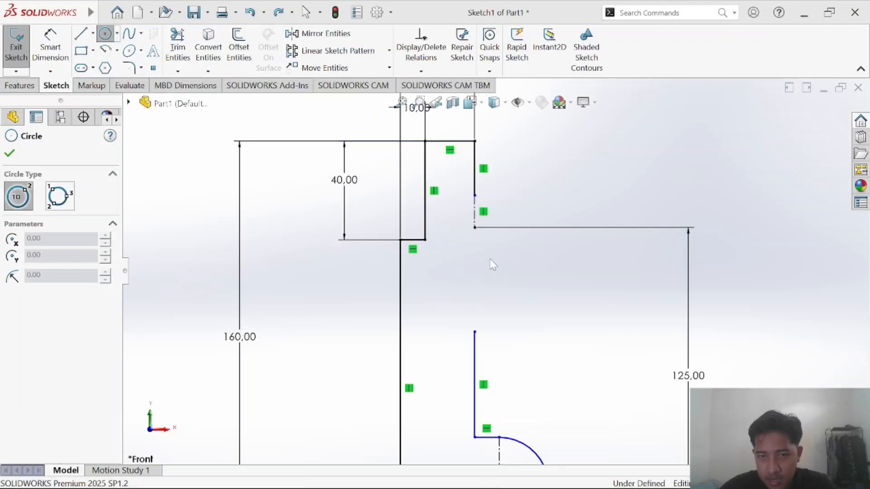
pyautogui.hotkey('alt', 'Tab')
pyautogui.hotkey('alt', 'Tab')
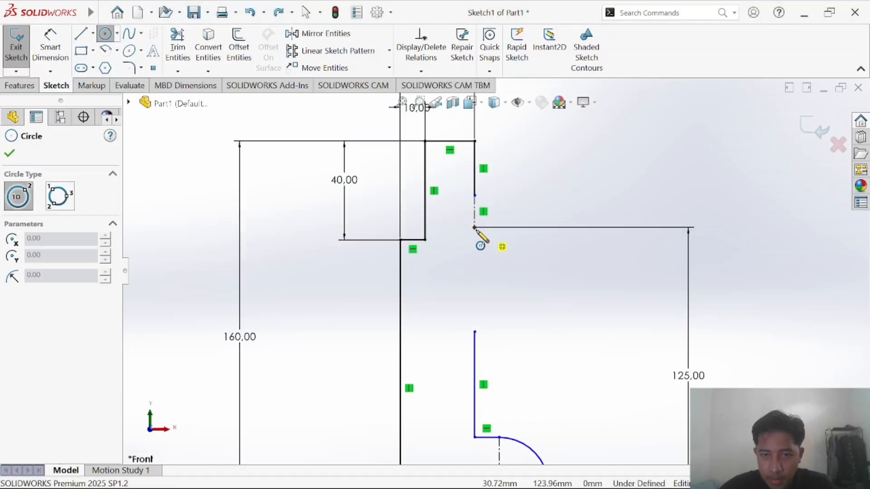
pyautogui.click(474, 228)
pyautogui.click(505, 247)
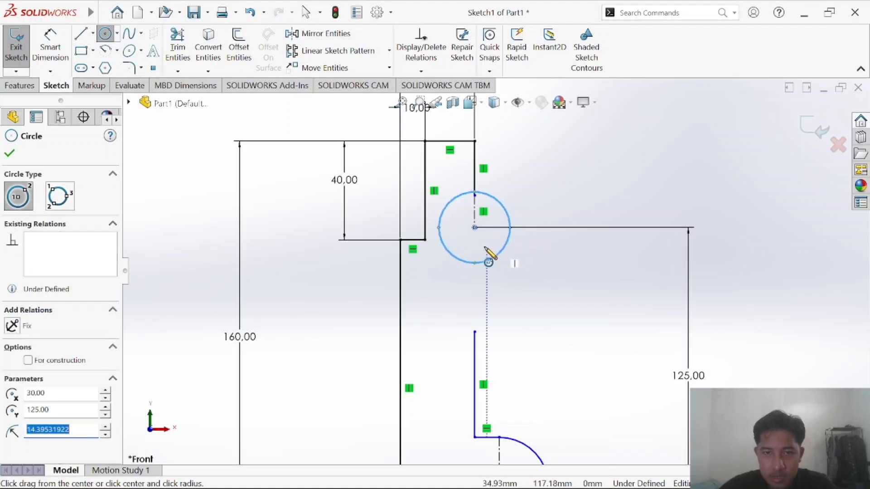
# Dimension the upper circle's diameter as 30 mm to match the R15 arc in drawing e).
pyautogui.click(49, 46)
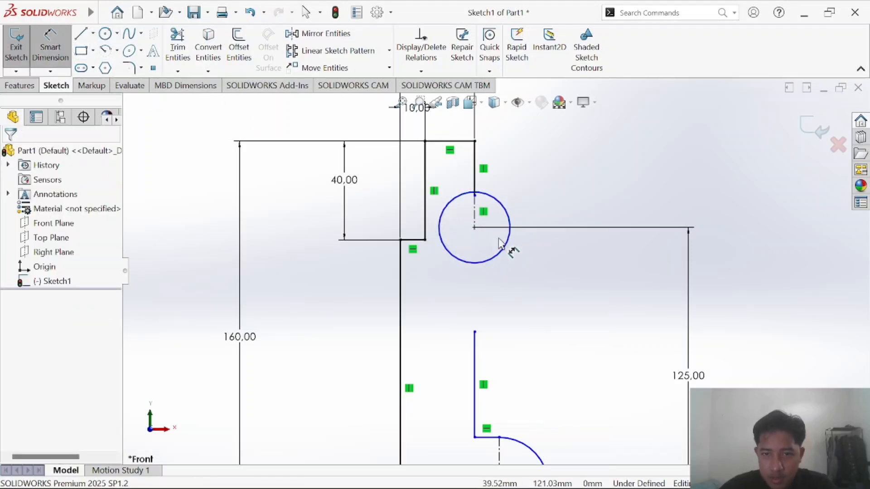
pyautogui.hotkey('alt', 'Tab')
pyautogui.hotkey('alt', 'Tab')
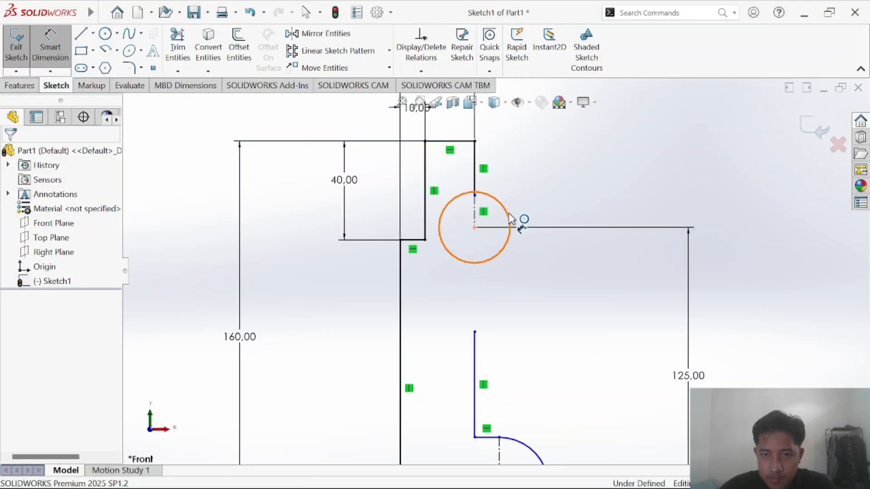
pyautogui.click(511, 220)
pyautogui.click(578, 174)
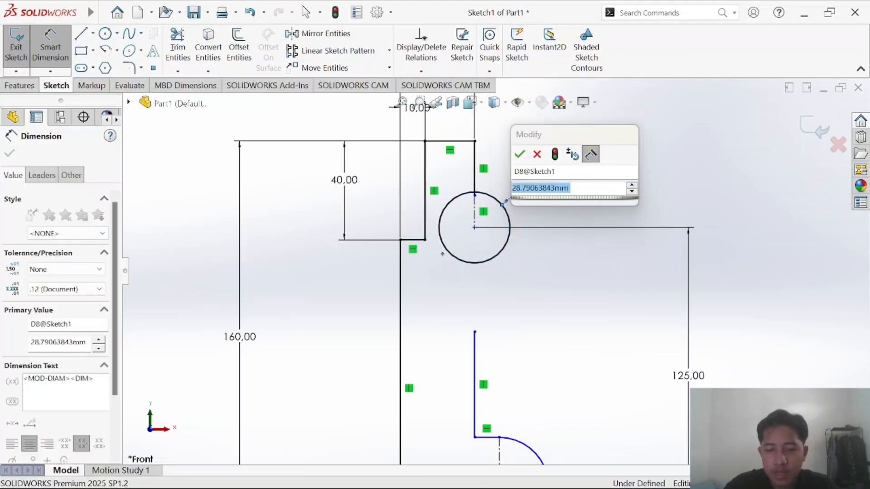
pyautogui.write('30')
pyautogui.press('Return')
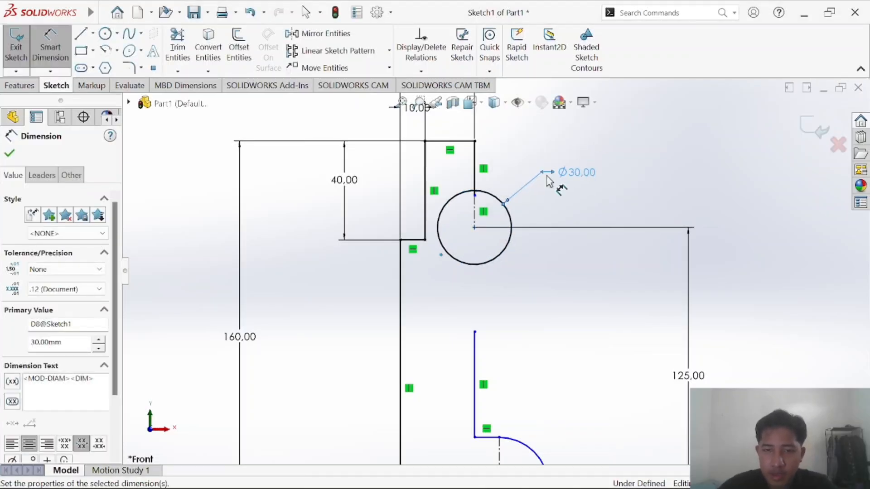
# Dimension the short vertical edge above the upper circle as 20 mm, consulting drawing e).
pyautogui.hotkey('alt', 'Tab')
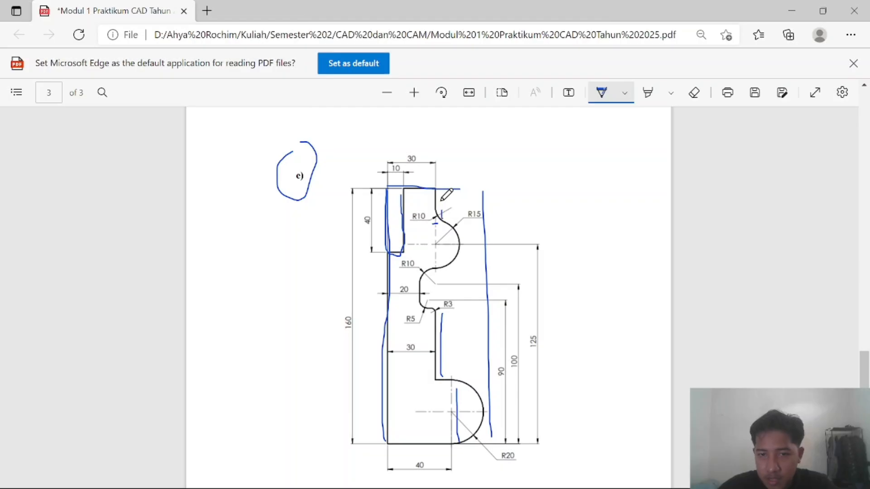
pyautogui.hotkey('alt', 'Tab')
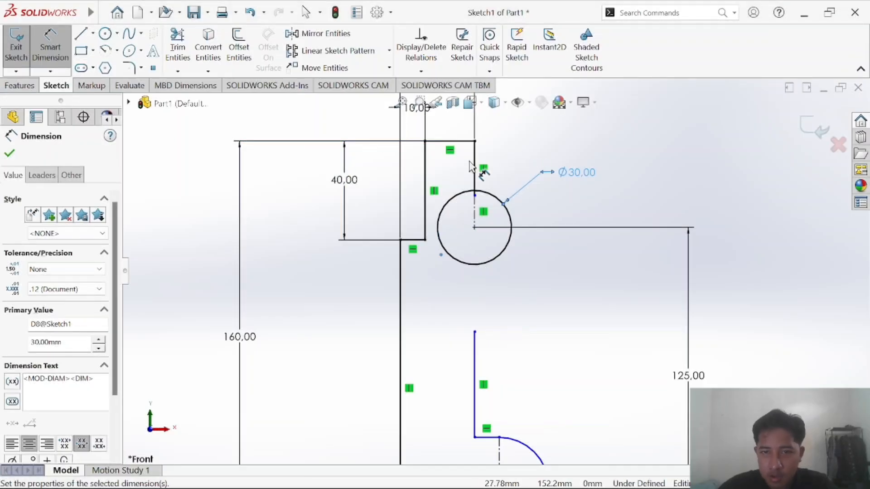
pyautogui.click(476, 165)
pyautogui.click(659, 173)
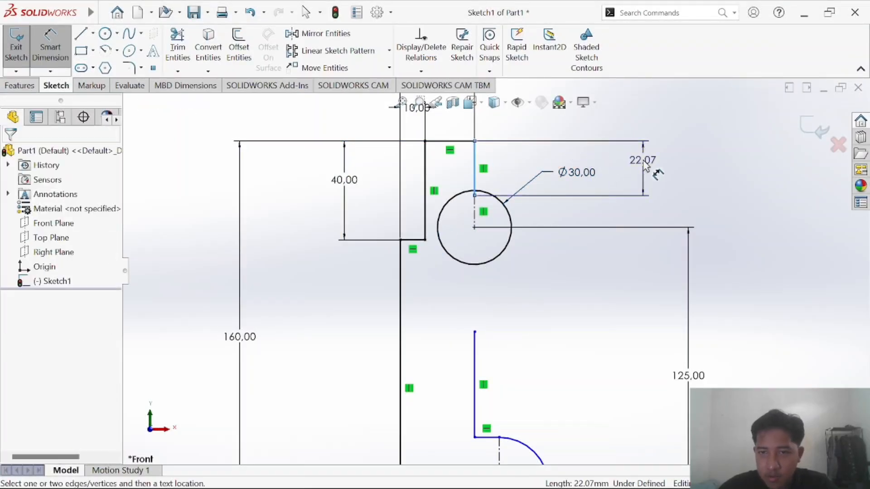
pyautogui.write('20')
pyautogui.press('Return')
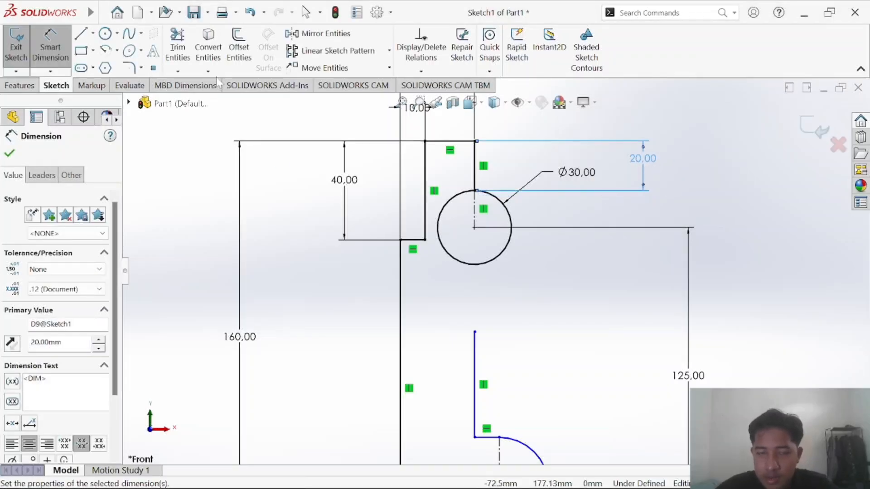
# Try trimming away the left half of the 30 mm circle, and undo the trim.
pyautogui.click(178, 45)
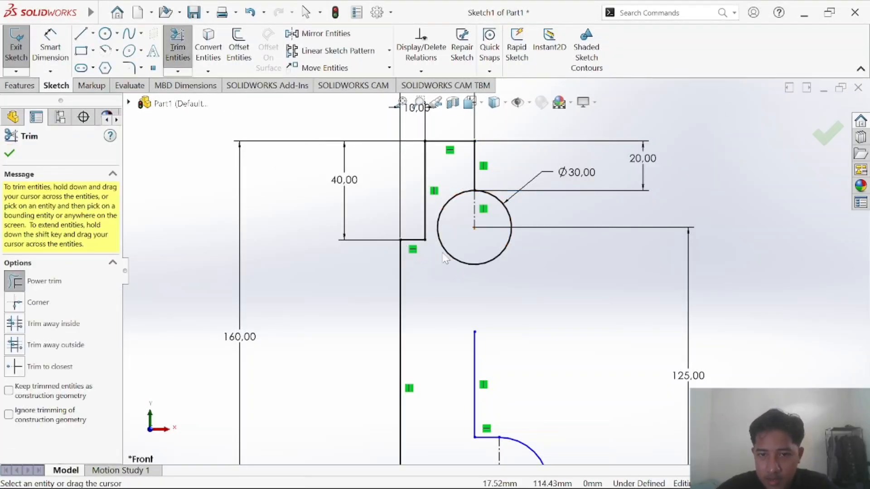
pyautogui.moveTo(442, 246); pyautogui.dragTo(462, 236)
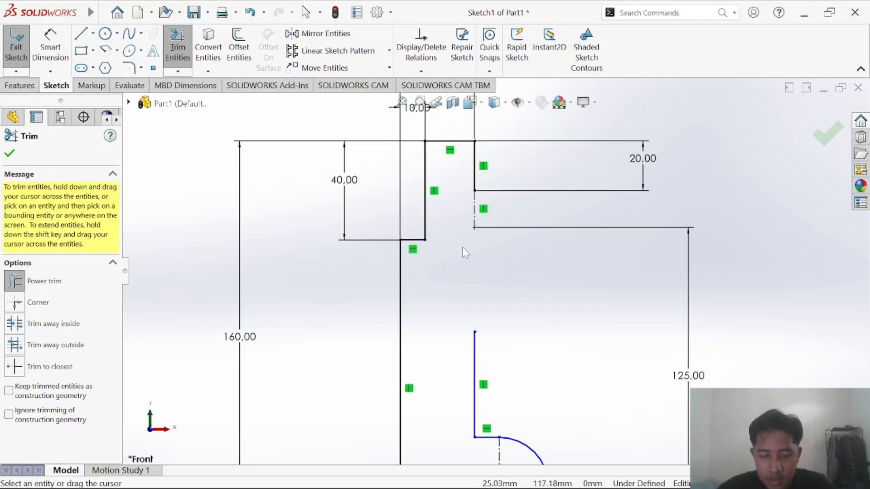
pyautogui.hotkey('ctrl', 'z')
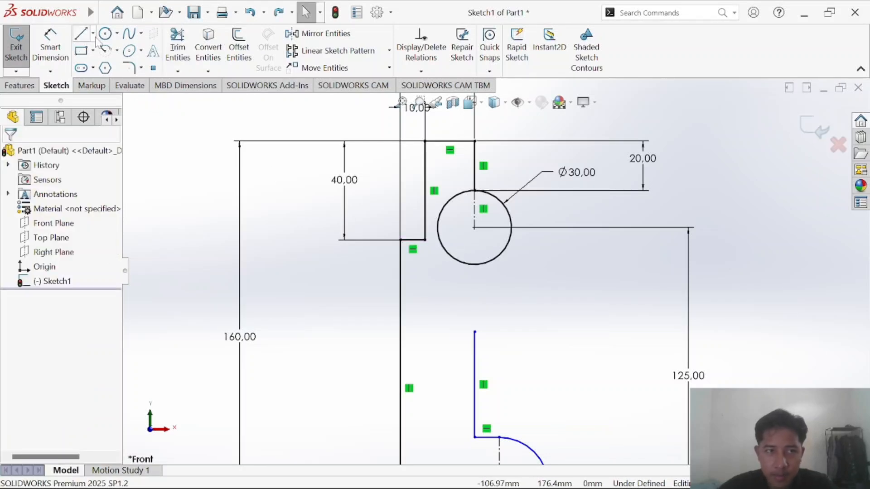
# Sketch a vertical centerline about 20 mm long downward from the upper circle's center.
pyautogui.click(92, 33)
pyautogui.click(111, 68)
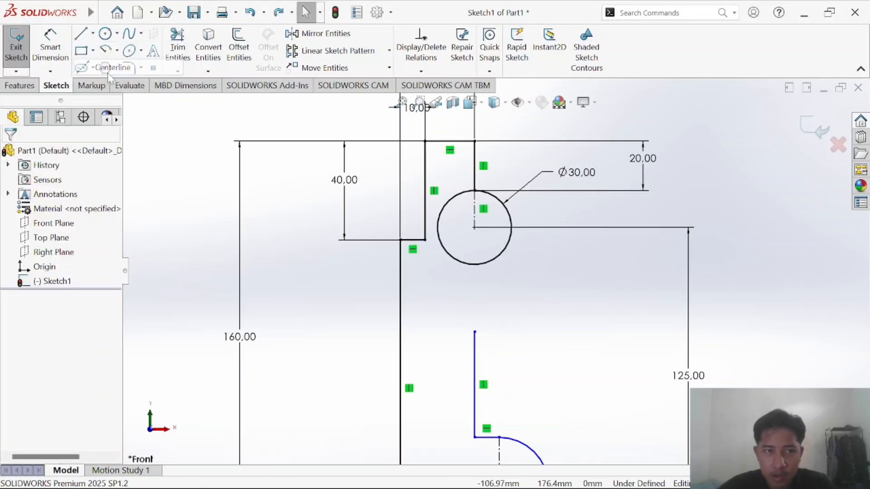
pyautogui.click(475, 228)
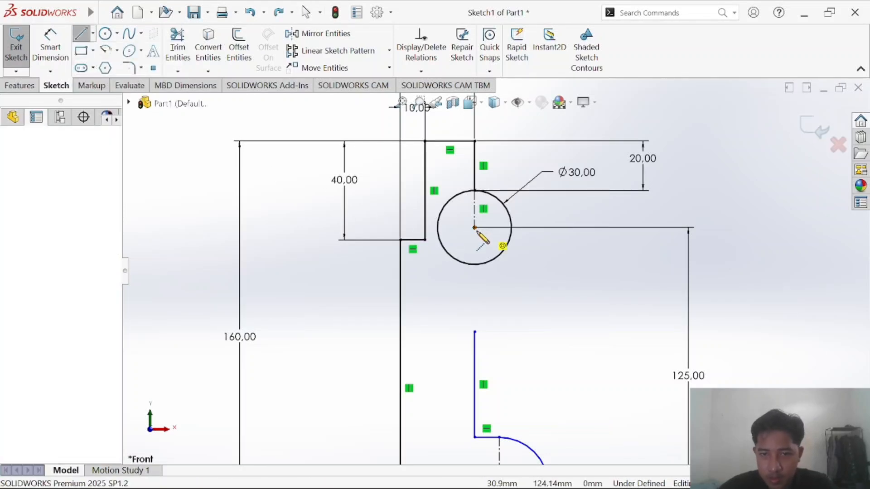
pyautogui.click(476, 277)
pyautogui.press('Escape')
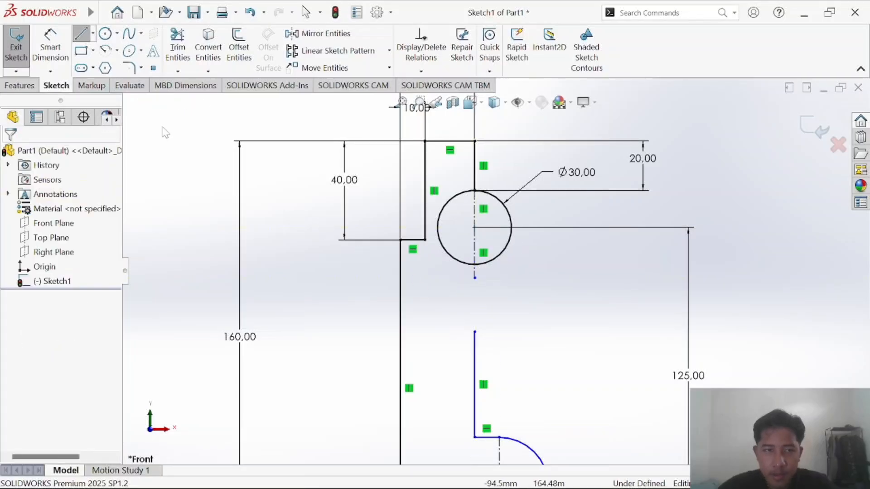
# Dimension the height from the bottom edge to the new centerline's lower end as 100 mm, consulting drawing e).
pyautogui.hotkey('alt', 'Tab')
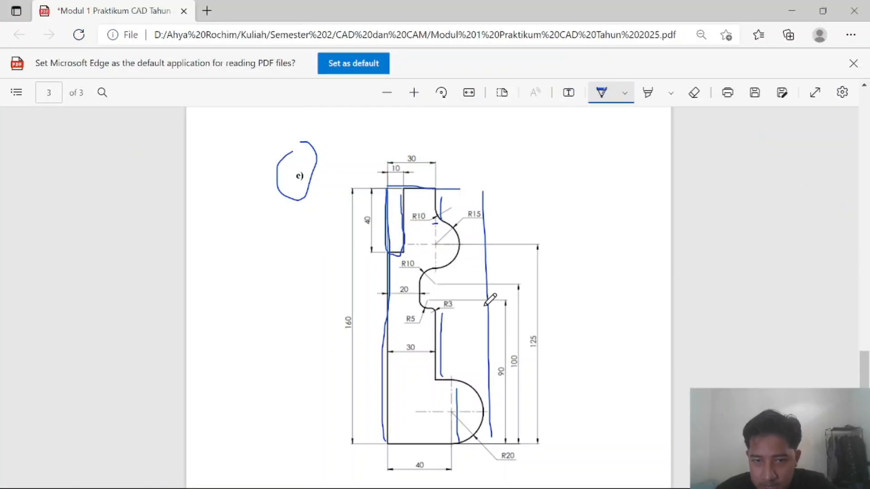
pyautogui.hotkey('alt', 'Tab')
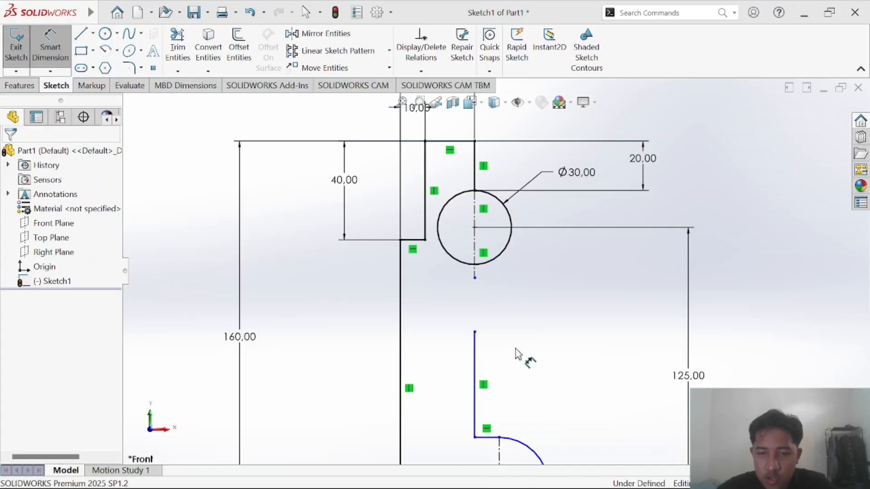
pyautogui.scroll(3, 483, 286)
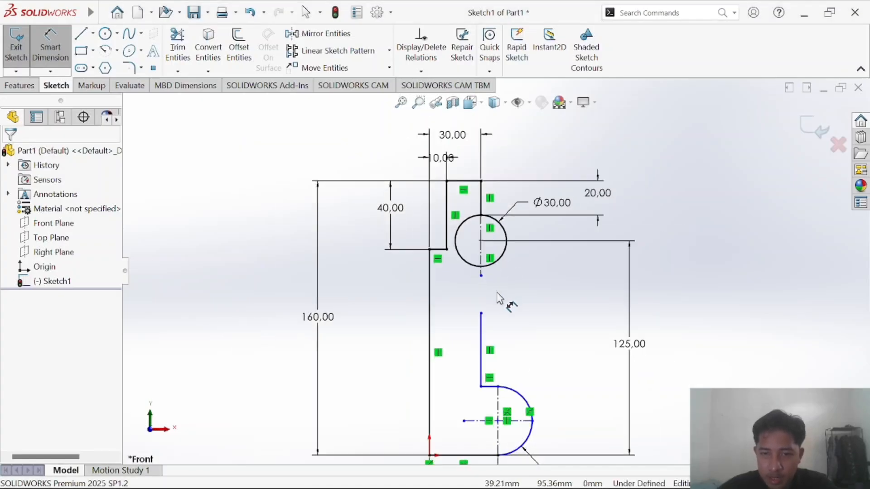
pyautogui.click(484, 273)
pyautogui.click(497, 425)
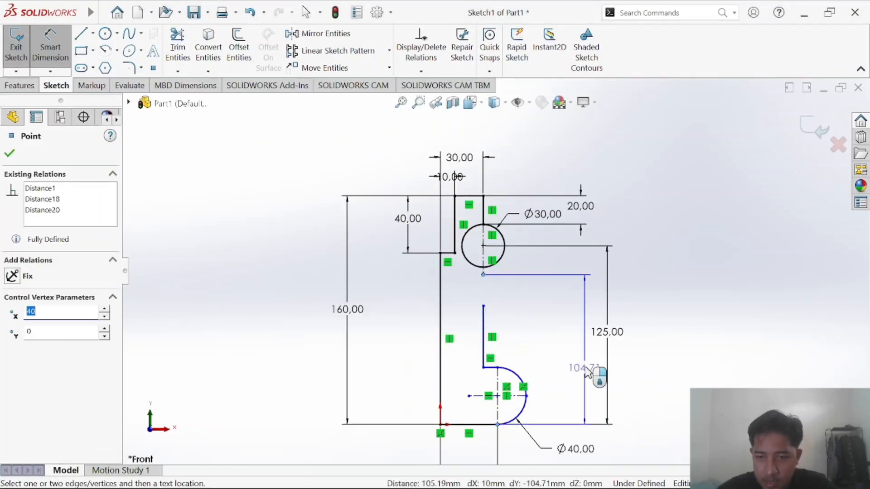
pyautogui.click(587, 353)
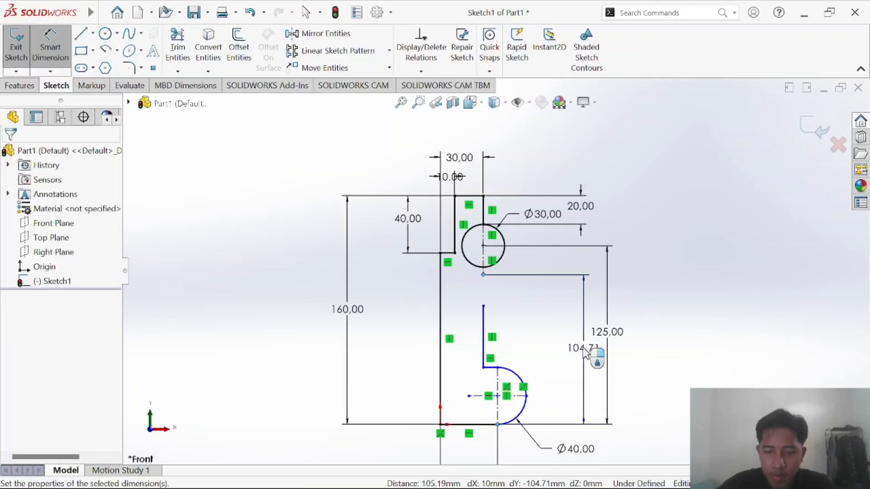
pyautogui.write('100')
pyautogui.press('Return')
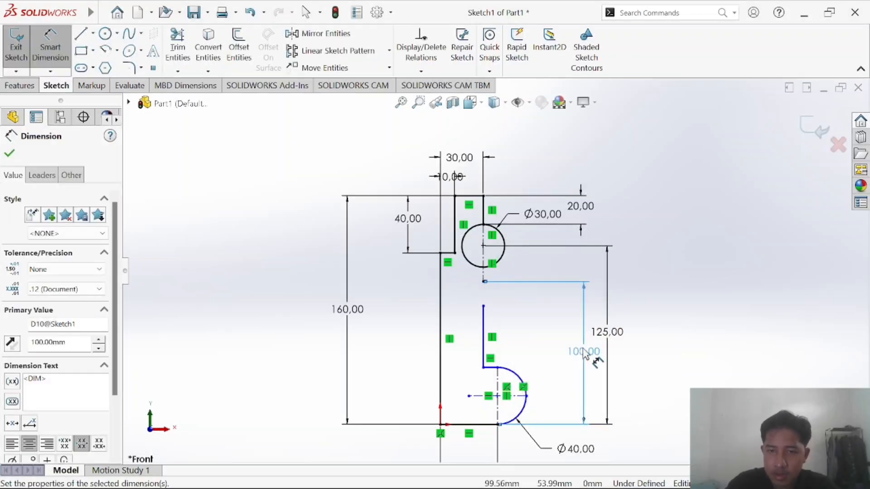
# Check drawing e) and try trimming the left half of the upper circle to leave a semicircular arc.
pyautogui.hotkey('alt', 'Tab')
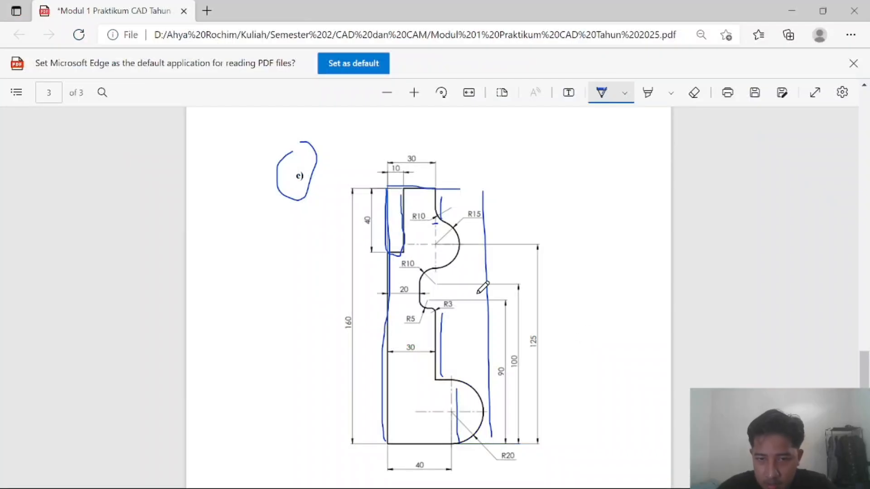
pyautogui.hotkey('alt', 'Tab')
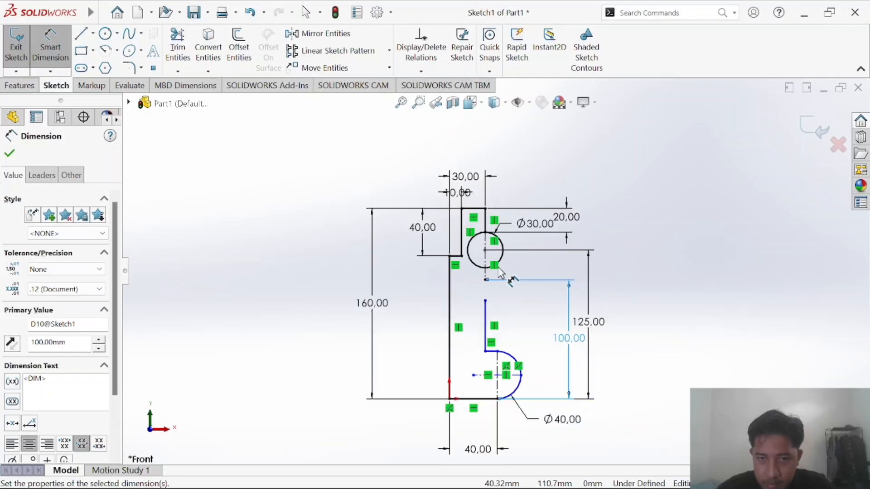
pyautogui.scroll(-3, 501, 272)
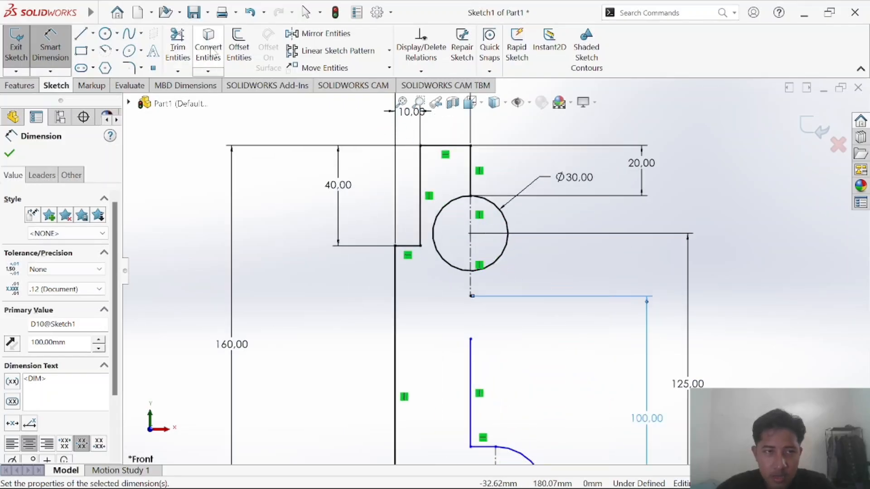
pyautogui.click(178, 45)
pyautogui.moveTo(422, 268); pyautogui.dragTo(457, 251)
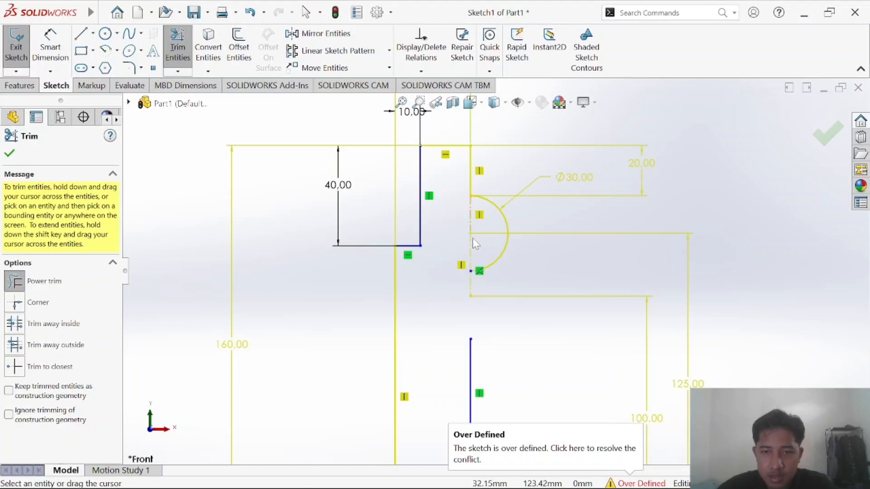
pyautogui.hotkey('alt', 'Tab')
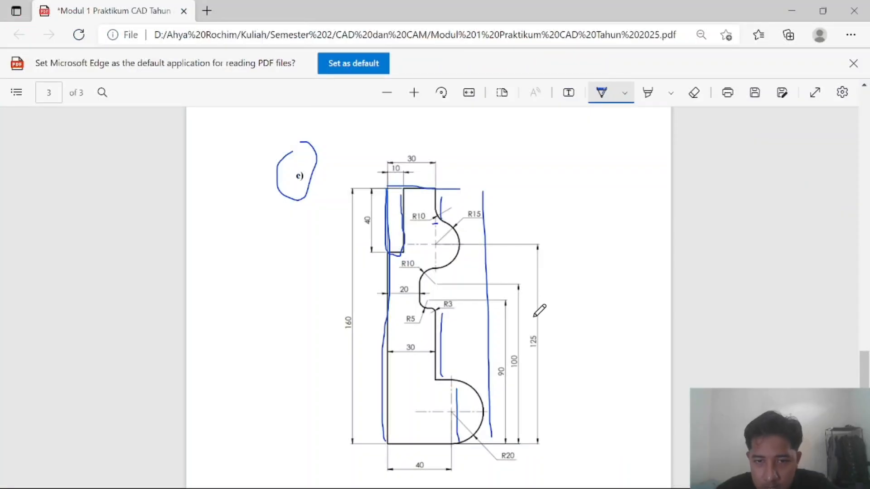
pyautogui.hotkey('alt', 'Tab')
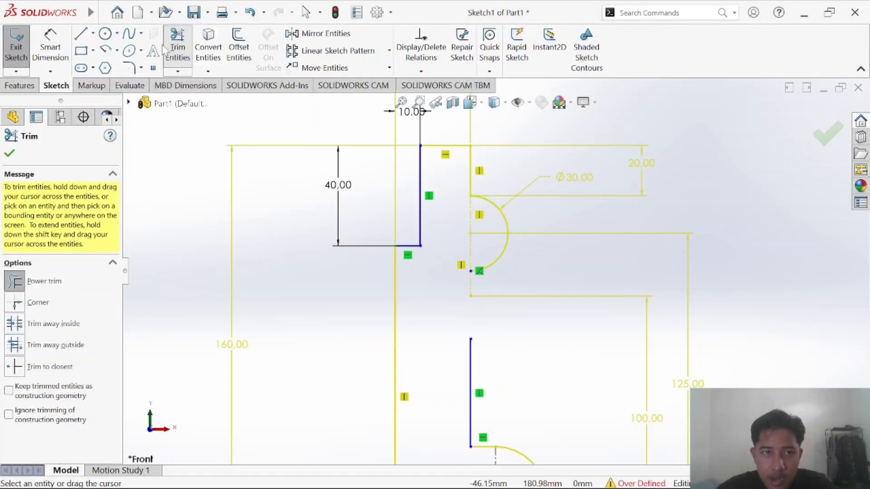
pyautogui.click(117, 33)
pyautogui.click(93, 33)
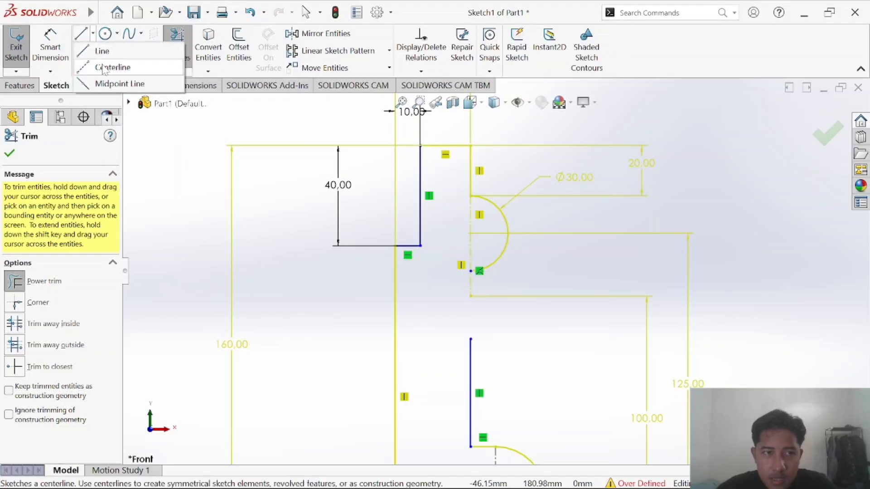
pyautogui.click(104, 68)
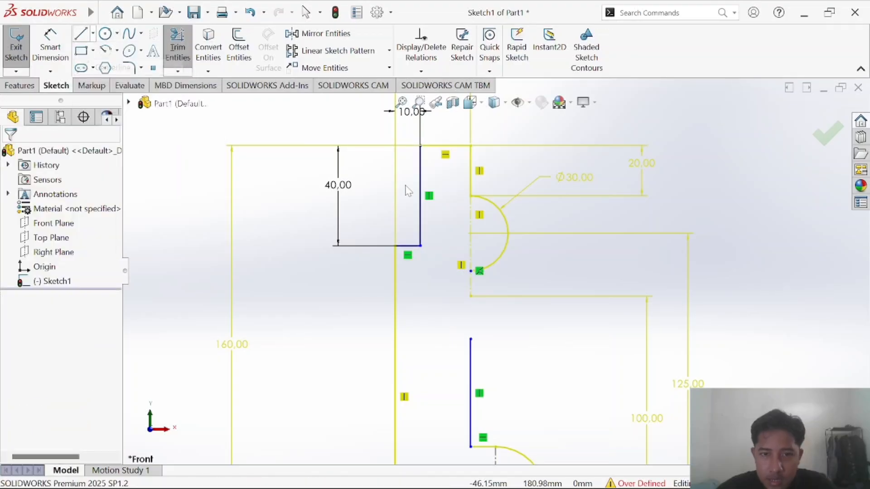
pyautogui.click(508, 239)
pyautogui.press('Escape')
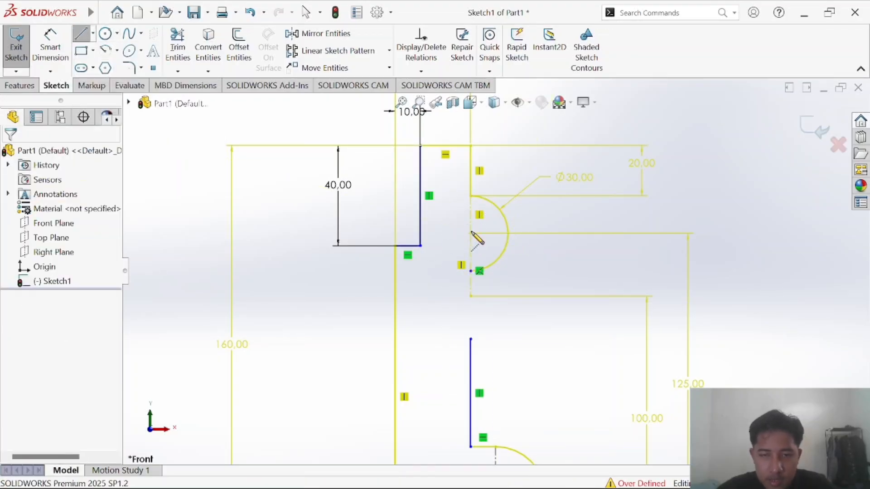
# Sketch a horizontal centerline about 25 mm long from the upper arc's rightmost point leftward through its center.
pyautogui.click(92, 33)
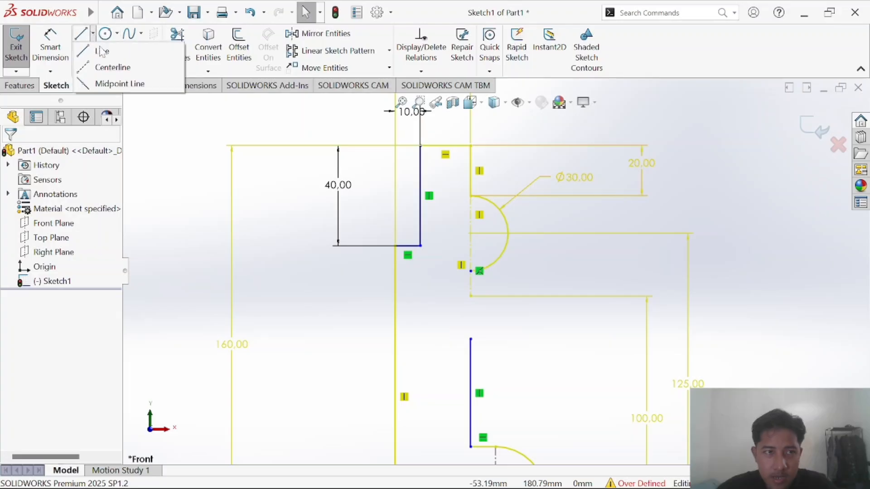
pyautogui.click(110, 68)
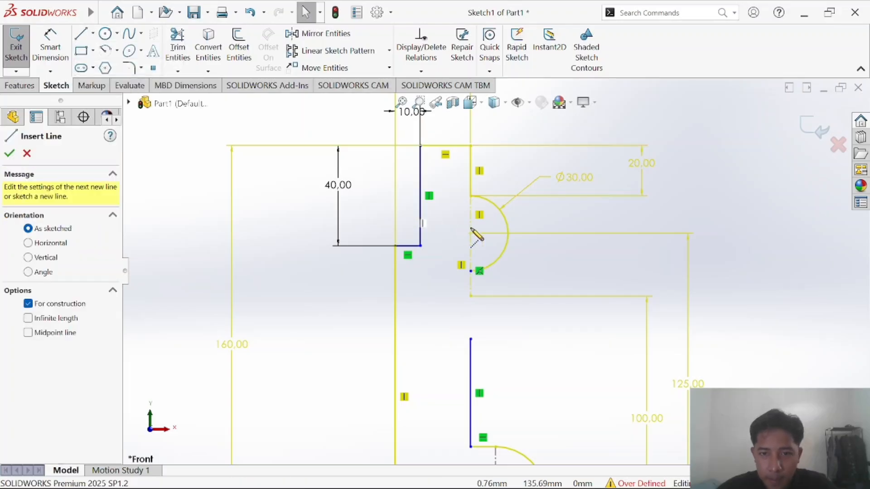
pyautogui.click(508, 234)
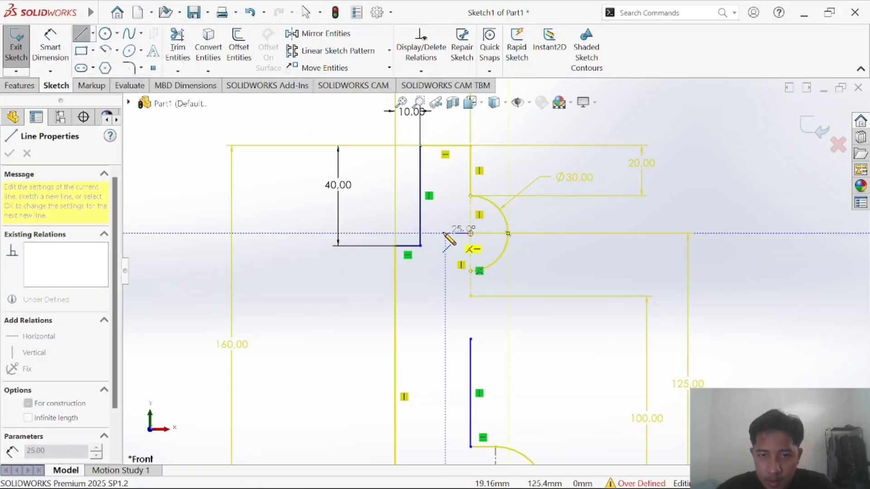
pyautogui.click(444, 233)
pyautogui.press('Escape')
pyautogui.press('Escape')
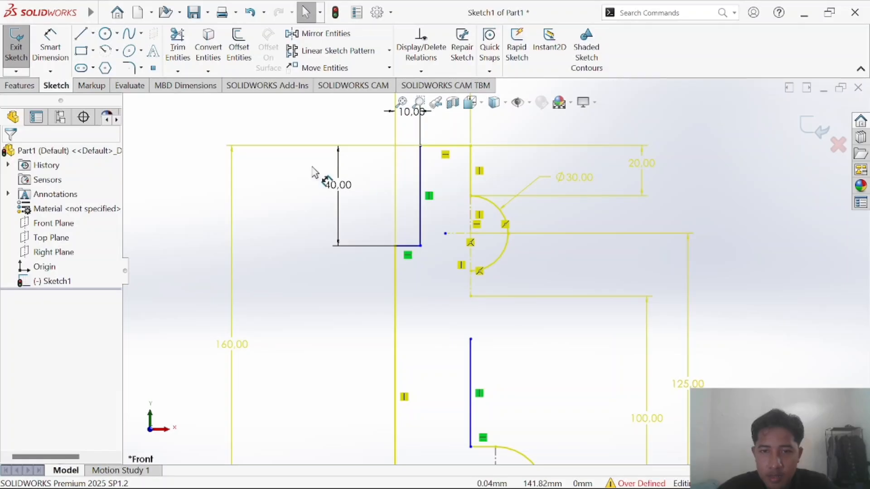
# Try a 10 mm sketch fillet between the short vertical edge and the arc, and undo it together with the horizontal centerline and circle trim.
pyautogui.click(131, 68)
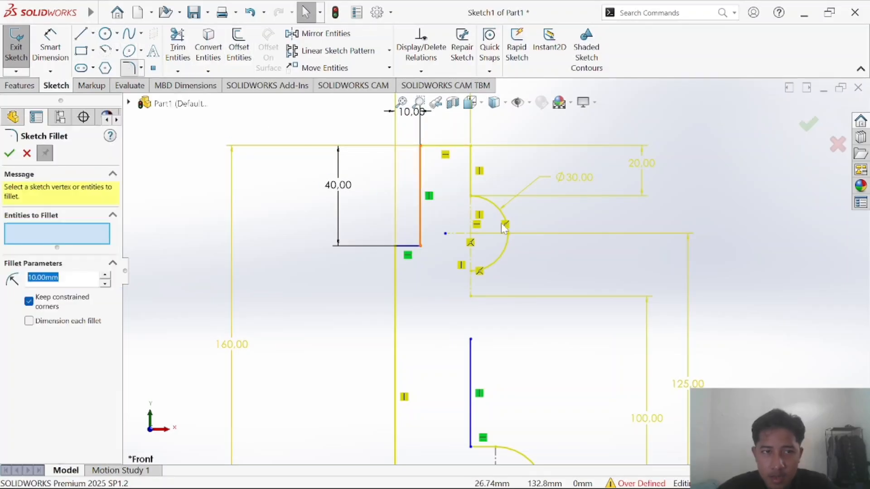
pyautogui.click(471, 197)
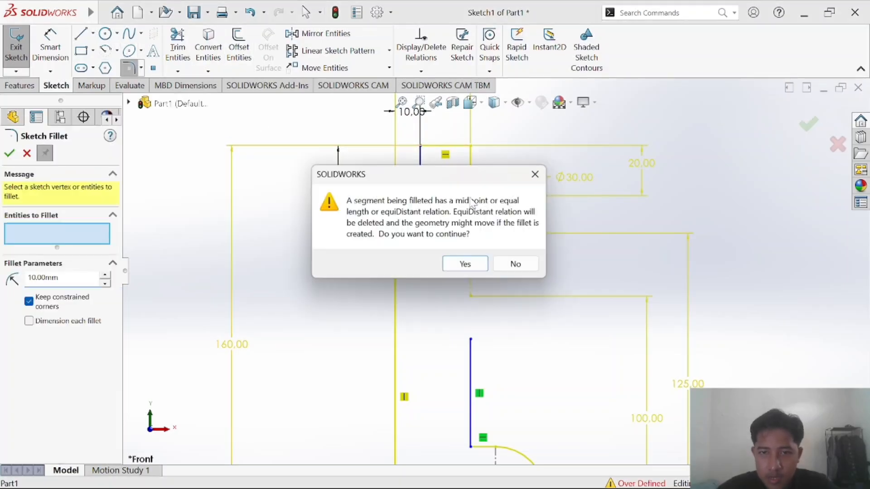
pyautogui.click(465, 263)
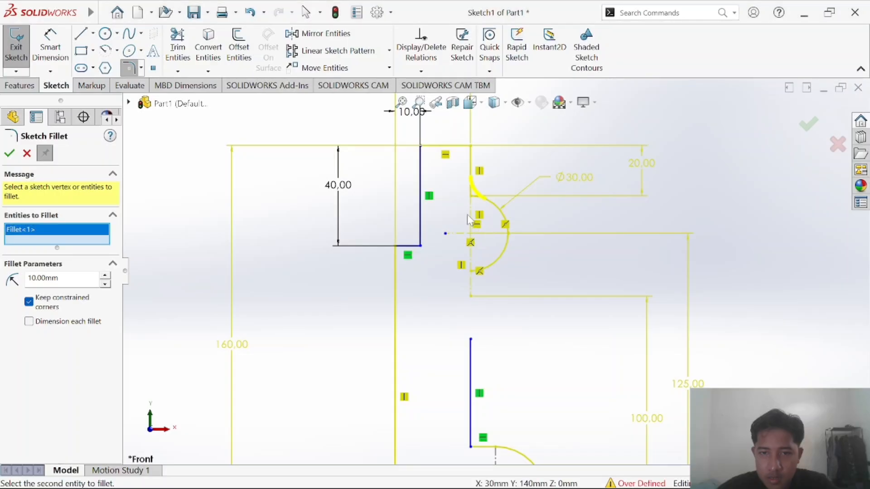
pyautogui.rightClick(467, 214)
pyautogui.click(664, 231)
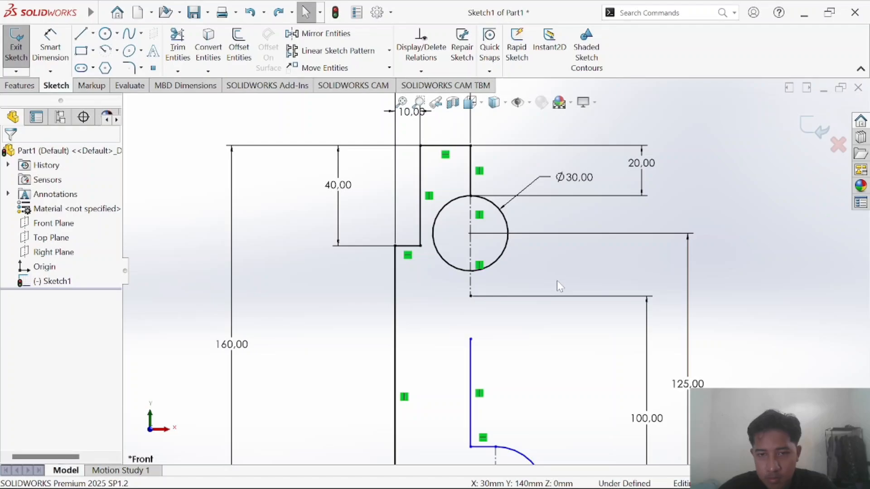
# Check drawing e) and sketch a horizontal centerline across the upper circle from its rightmost to its leftmost point, about 30 mm long.
pyautogui.hotkey('alt', 'Tab')
pyautogui.hotkey('alt', 'Tab')
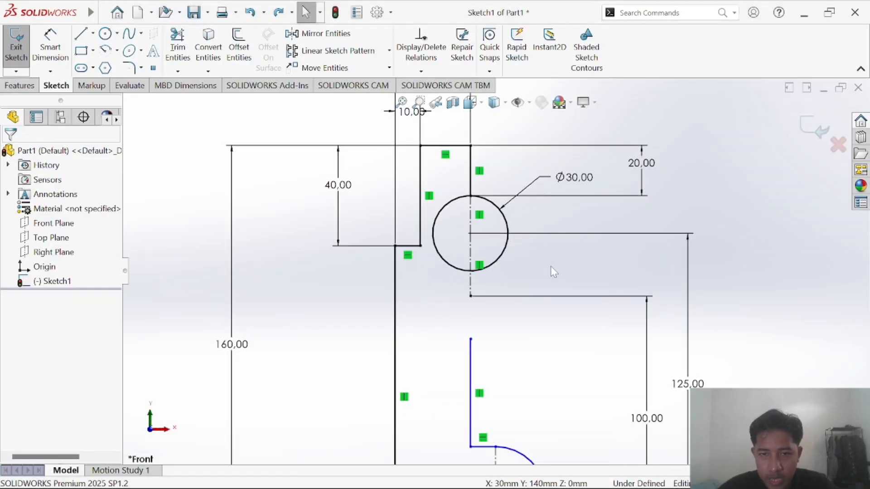
pyautogui.click(92, 34)
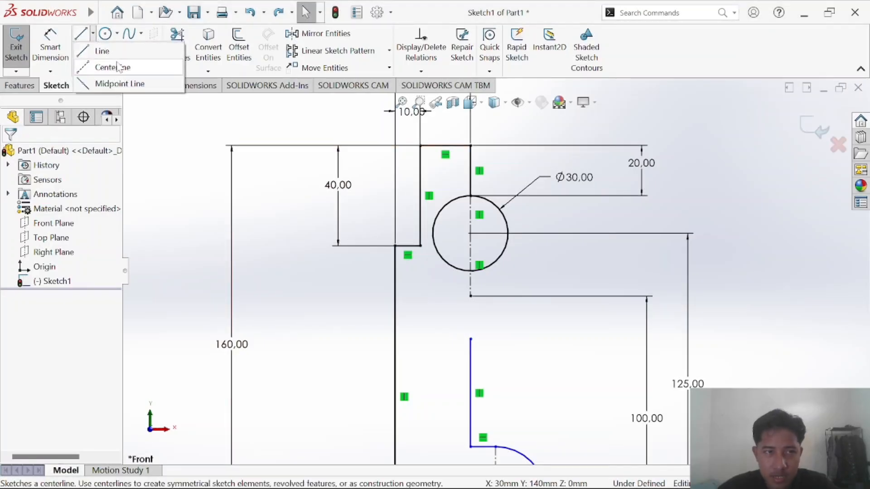
pyautogui.click(117, 67)
pyautogui.click(509, 234)
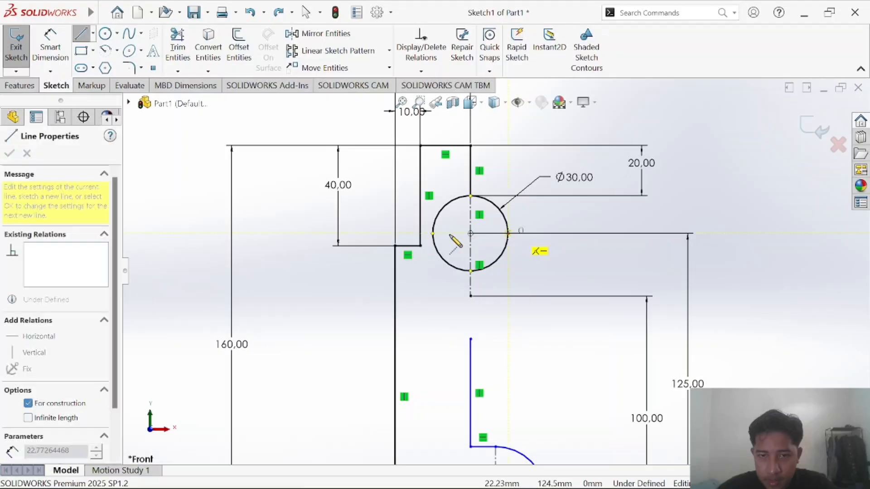
pyautogui.click(433, 234)
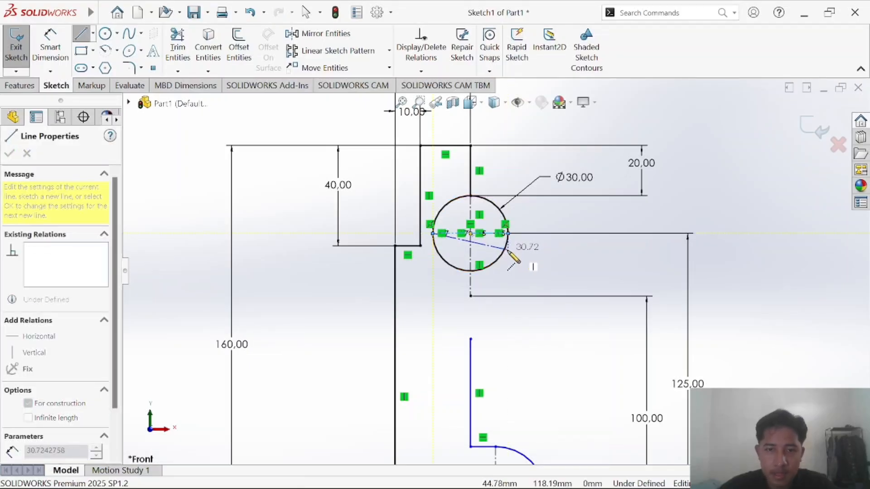
pyautogui.press('Escape')
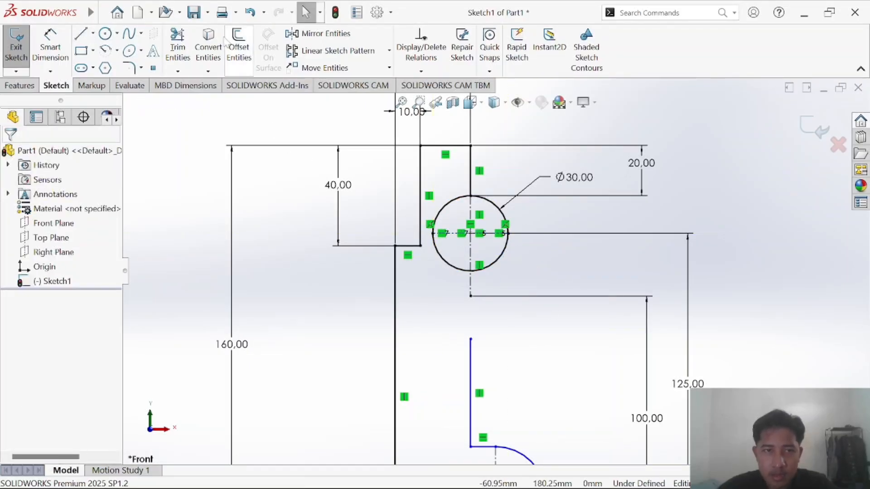
# Try trimming the left half of the upper circle with Power trim, and undo the last trim.
pyautogui.click(178, 46)
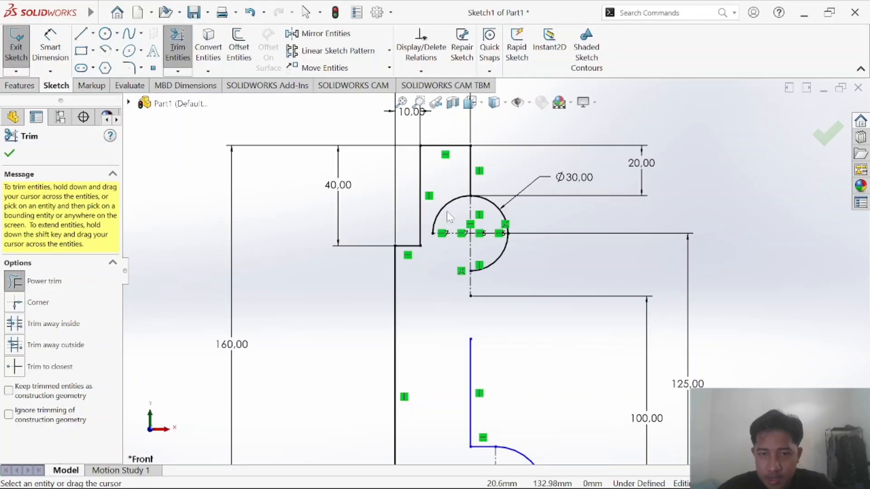
pyautogui.moveTo(458, 214); pyautogui.dragTo(507, 262)
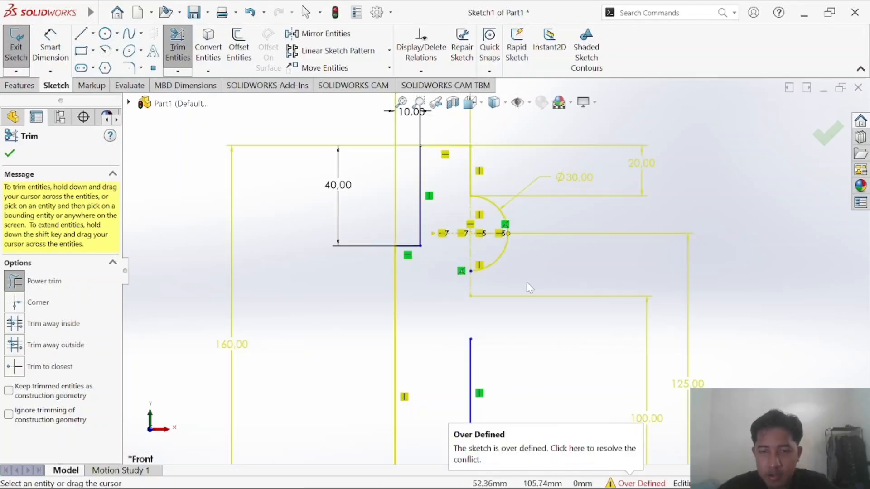
pyautogui.press('Escape')
pyautogui.hotkey('ctrl', 'z')
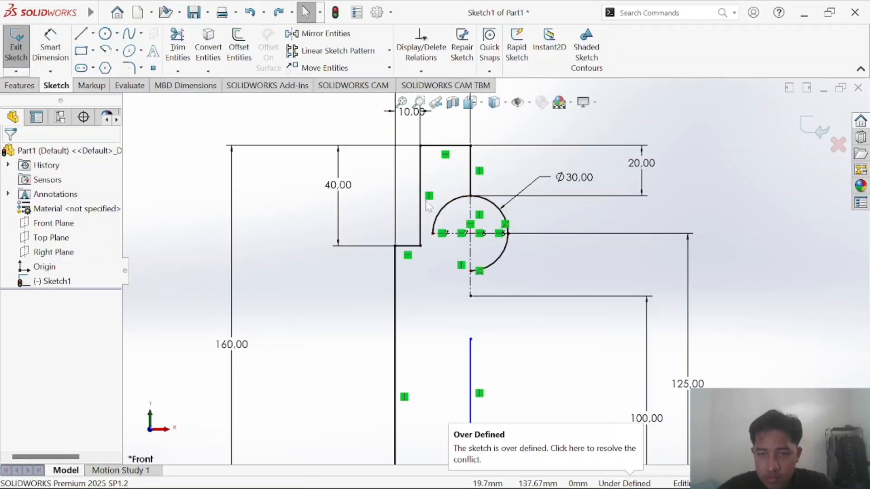
# Try a 10 mm sketch fillet where the short vertical edge meets the upper arc, and undo the remaining circle trim.
pyautogui.click(177, 86)
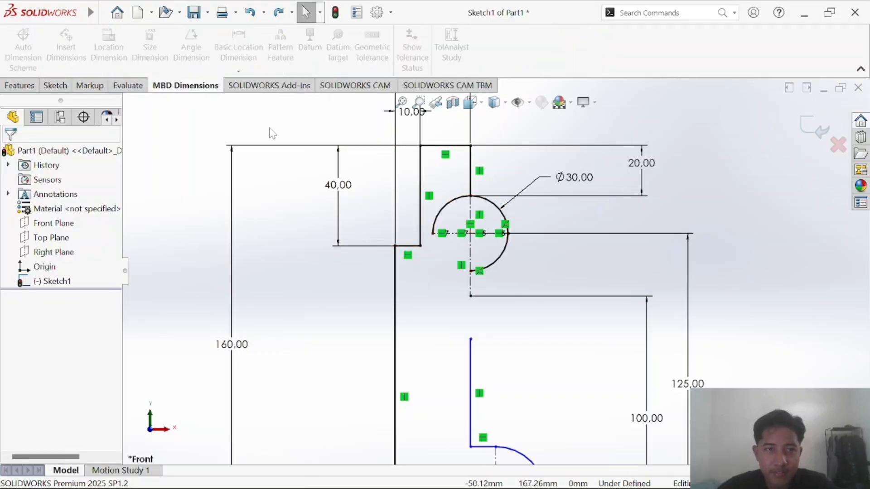
pyautogui.click(55, 86)
pyautogui.click(129, 68)
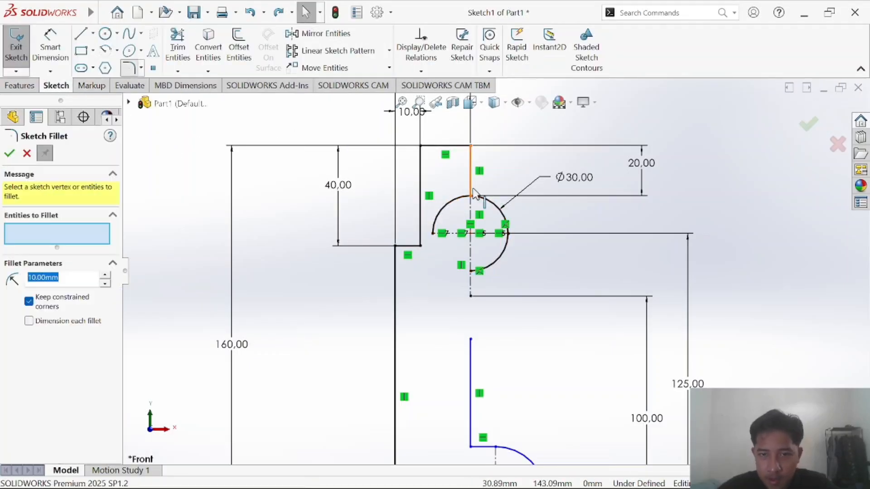
pyautogui.hotkey('alt', 'Tab')
pyautogui.hotkey('alt', 'Tab')
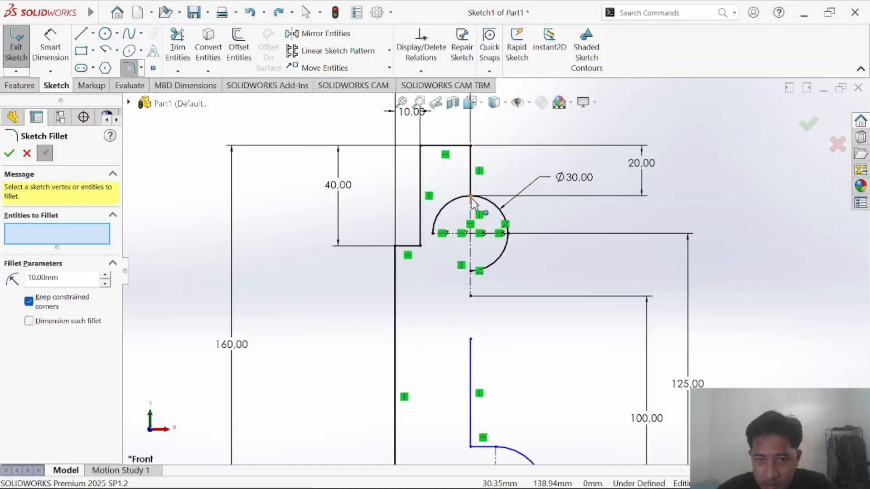
pyautogui.click(471, 198)
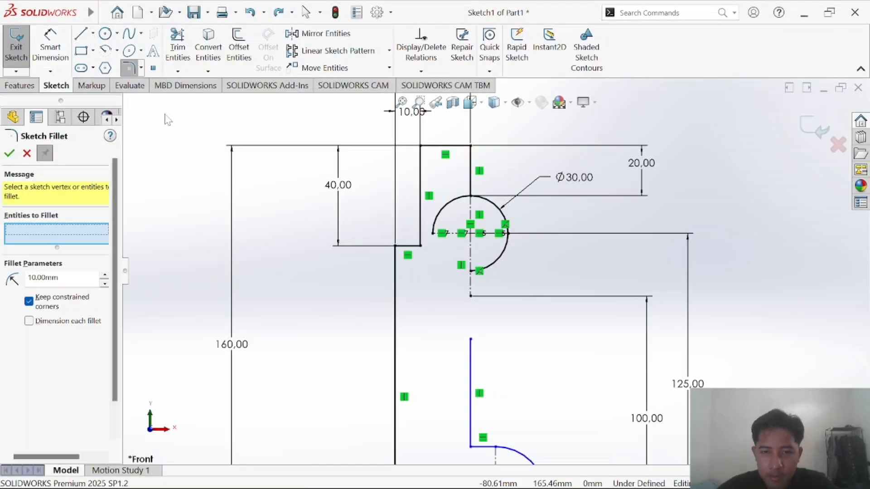
pyautogui.press('Escape')
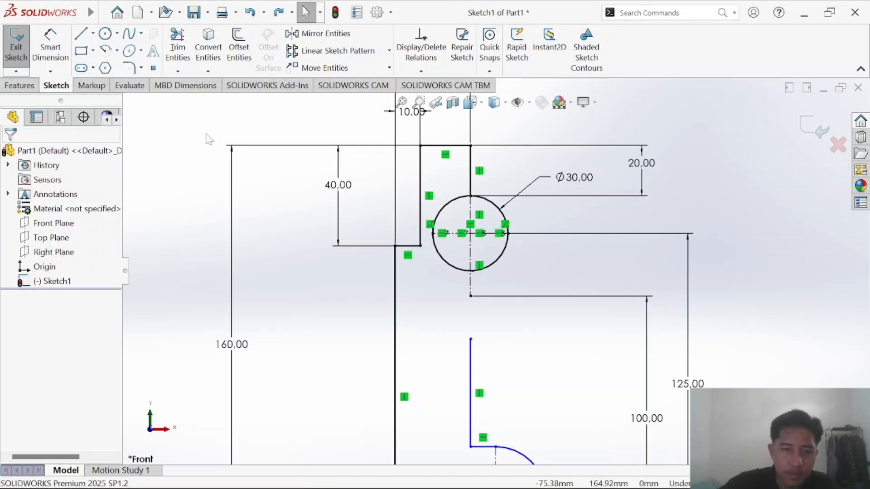
# Try trimming only the upper-left quarter of the circle, and undo the trim.
pyautogui.click(178, 45)
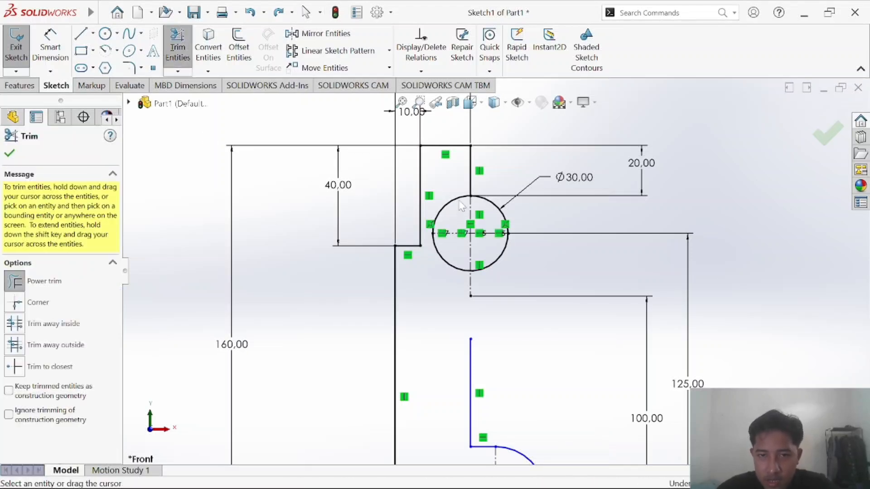
pyautogui.moveTo(452, 199); pyautogui.dragTo(454, 212)
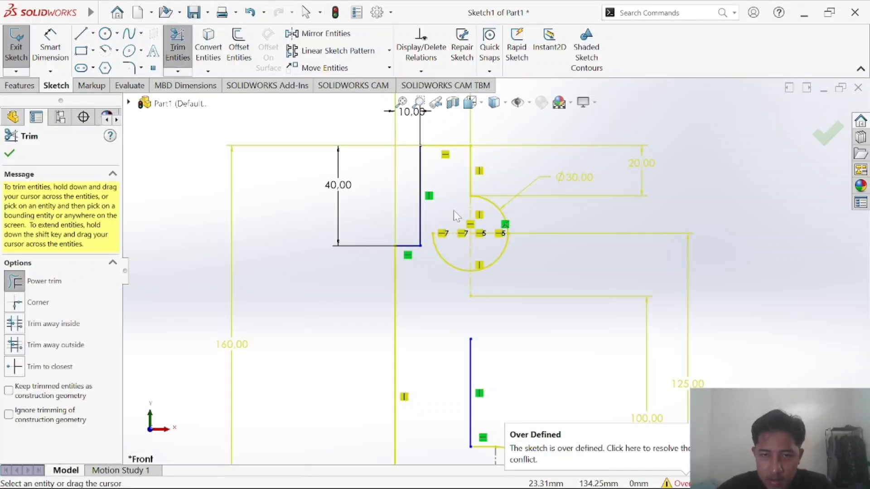
pyautogui.hotkey('ctrl', 'z')
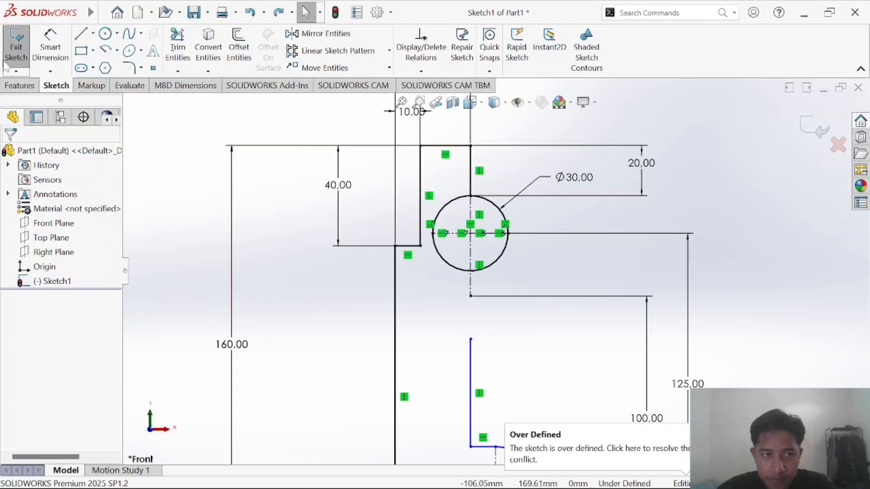
# Try a coincident relation between the upper circle and the short vertical edge's lower endpoint, and undo it.
pyautogui.scroll(-8, 483, 206)
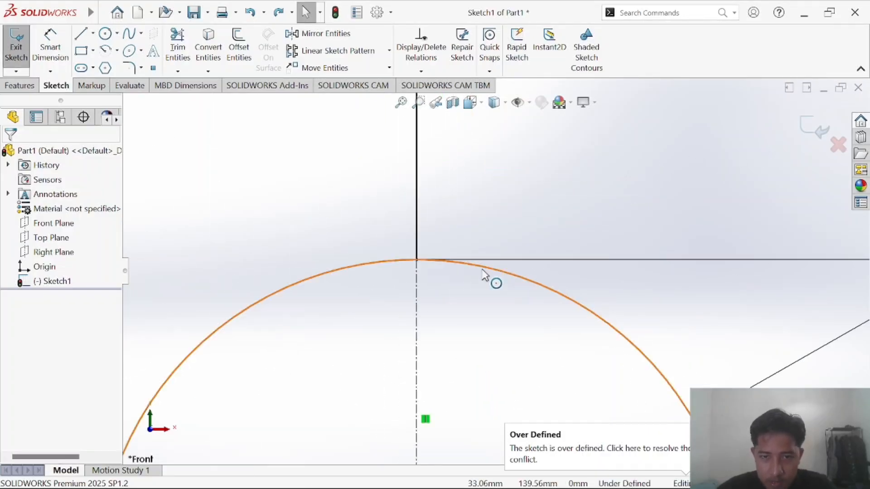
pyautogui.click(485, 274)
pyautogui.keyDown('ctrl'); pyautogui.click(418, 261); pyautogui.keyUp('ctrl')
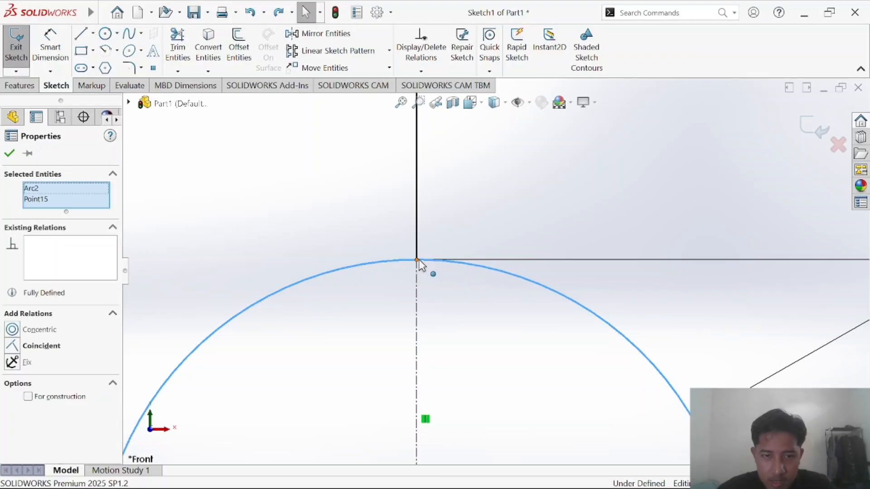
pyautogui.click(12, 347)
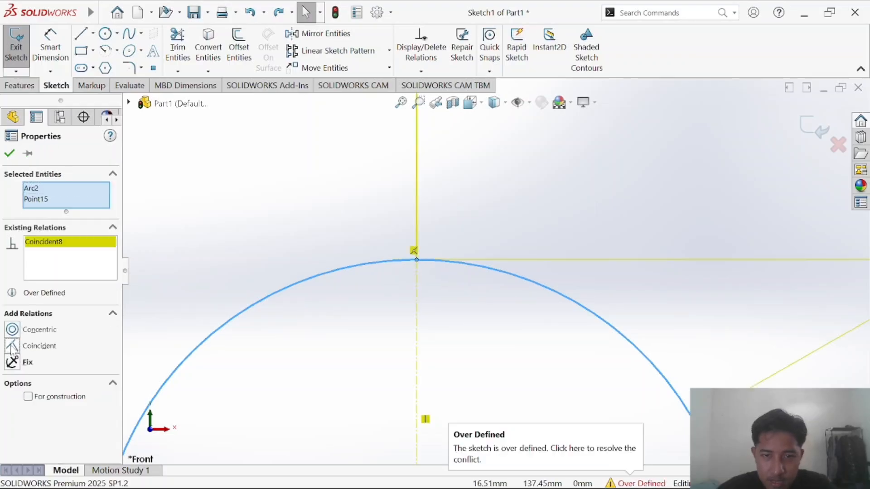
pyautogui.scroll(5, 277, 268)
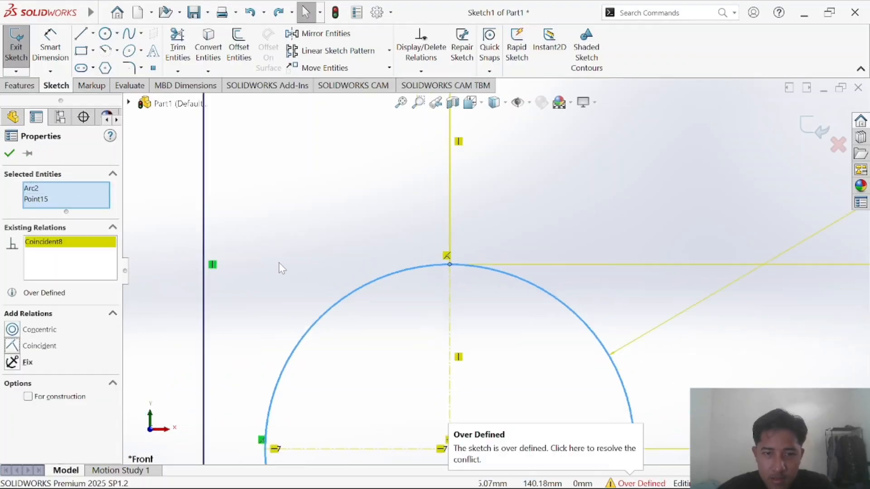
pyautogui.click(427, 233)
pyautogui.hotkey('ctrl', 'z')
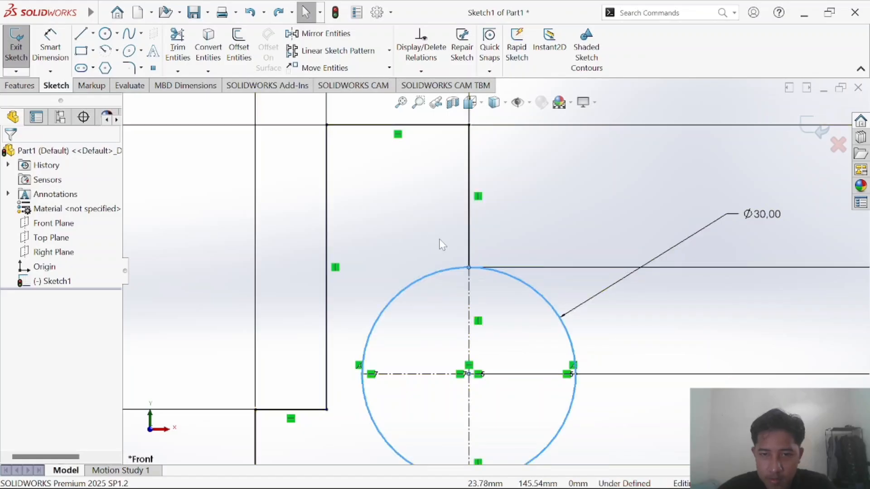
pyautogui.click(470, 245)
pyautogui.click(507, 241)
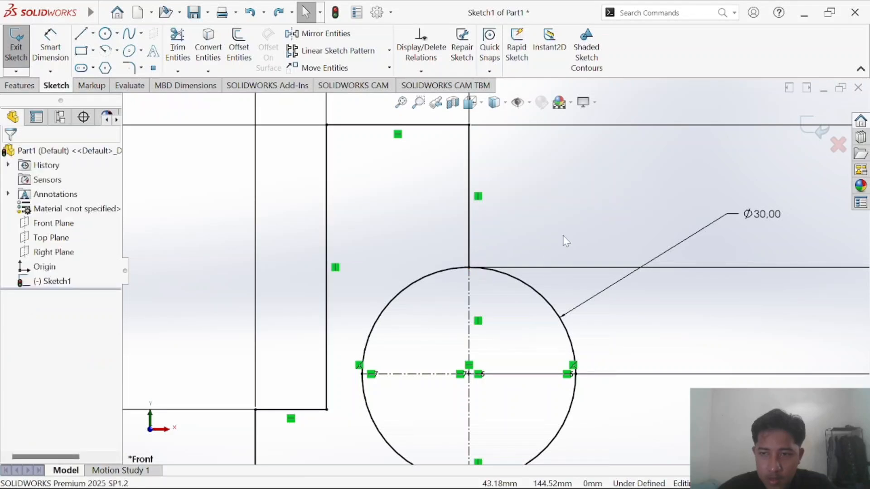
# Set the length dimension of the short vertical edge above the circle to 15 mm.
pyautogui.scroll(3, 566, 241)
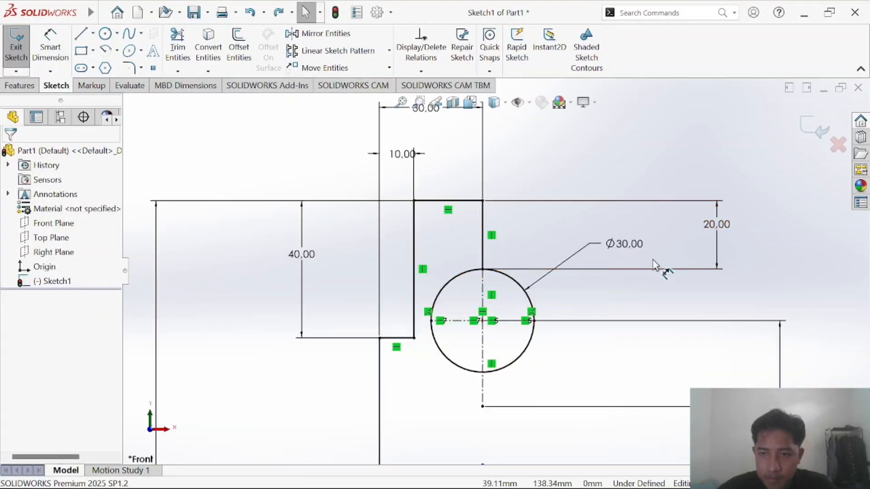
pyautogui.click(729, 230)
pyautogui.doubleClick(729, 228)
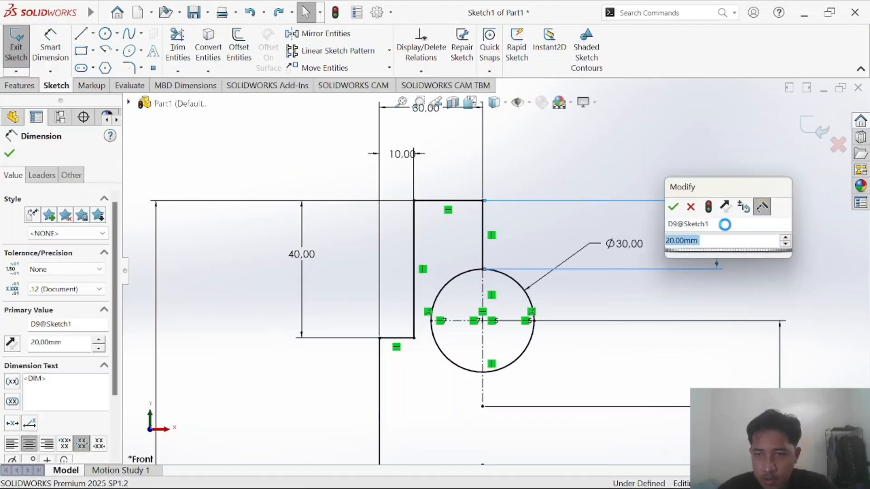
pyautogui.write('15')
pyautogui.press('Return')
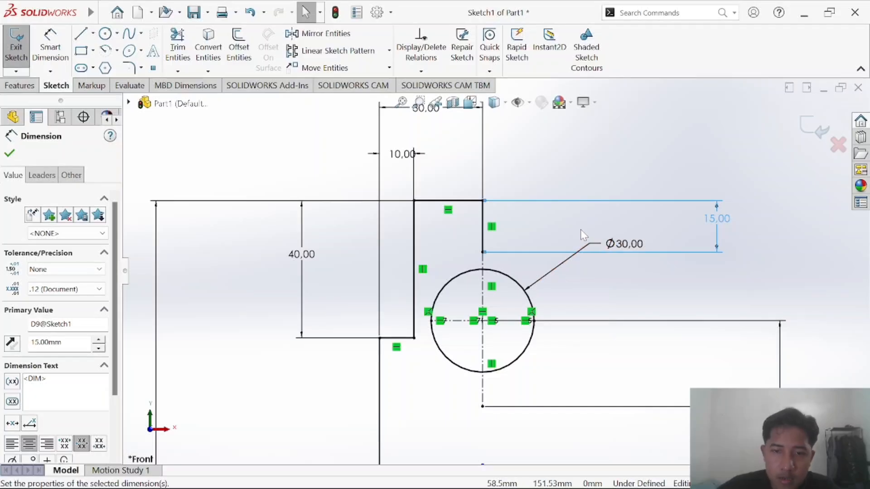
pyautogui.press('Escape')
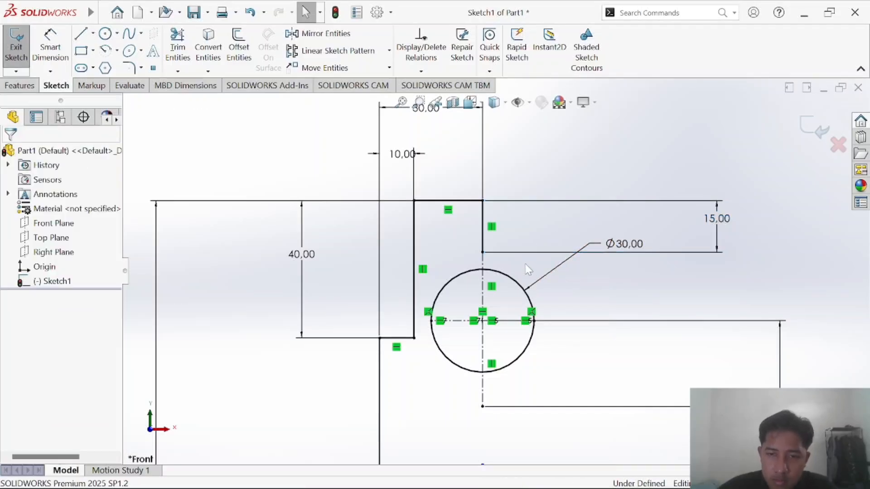
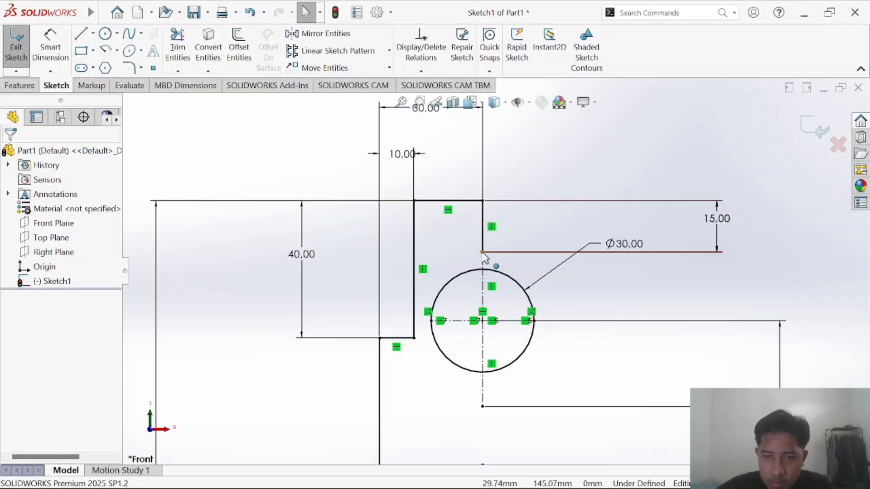
# Replace the vertical centerline above the circle's center with a new one from the center to the circle's topmost point.
pyautogui.click(485, 285)
pyautogui.press('Delete')
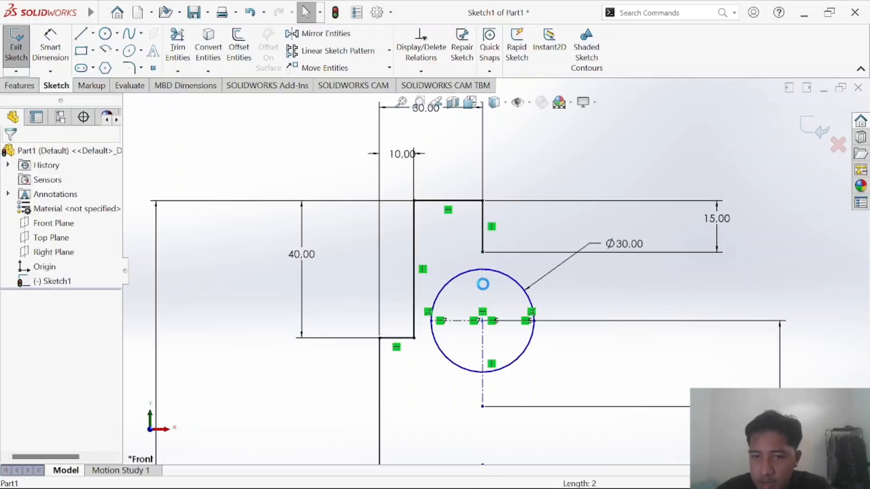
pyautogui.click(92, 33)
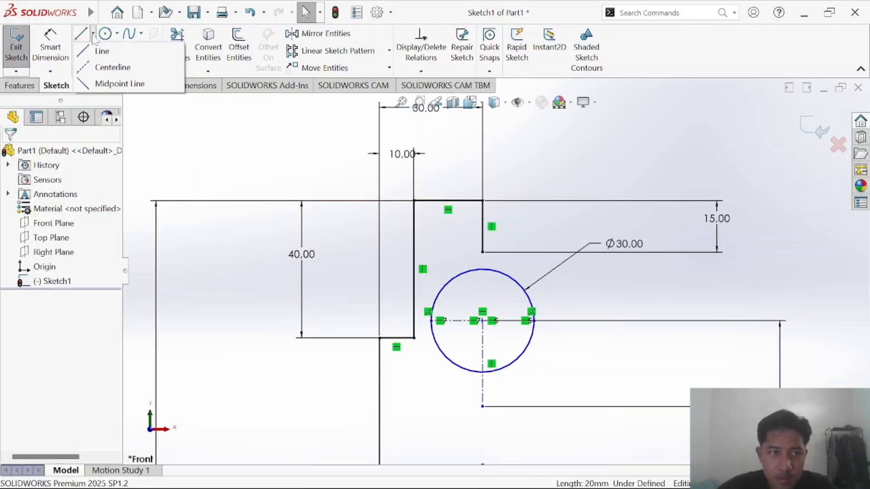
pyautogui.click(113, 67)
pyautogui.click(483, 321)
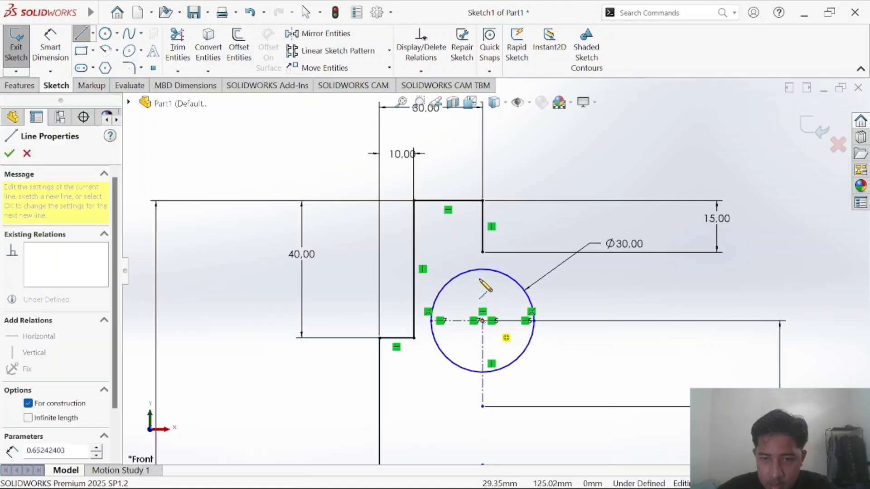
pyautogui.click(483, 270)
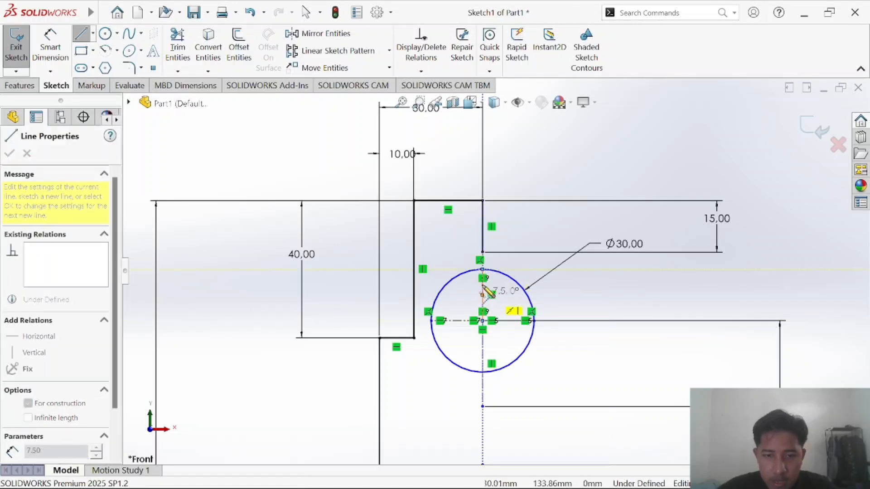
pyautogui.press('Escape')
# Consult drawing e) and apply a coincident relation between the short vertical edge's lower endpoint and the new centerline's upper endpoint.
pyautogui.hotkey('alt', 'Tab')
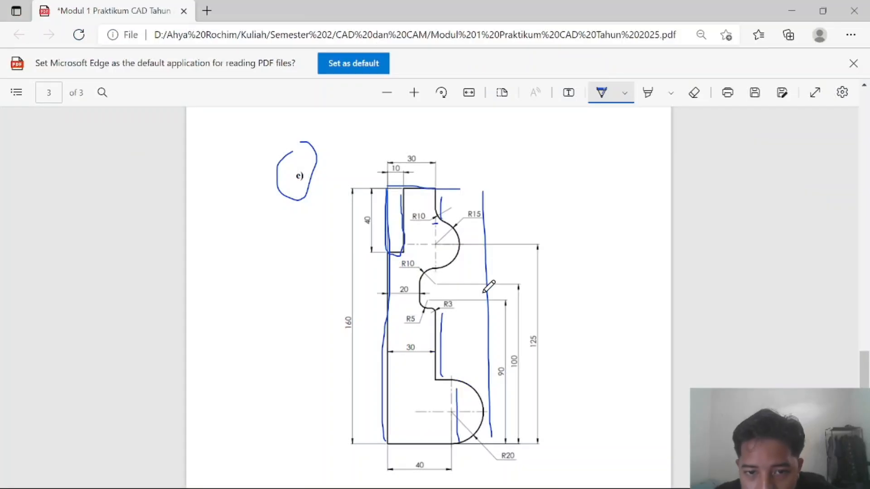
pyautogui.hotkey('alt', 'Tab')
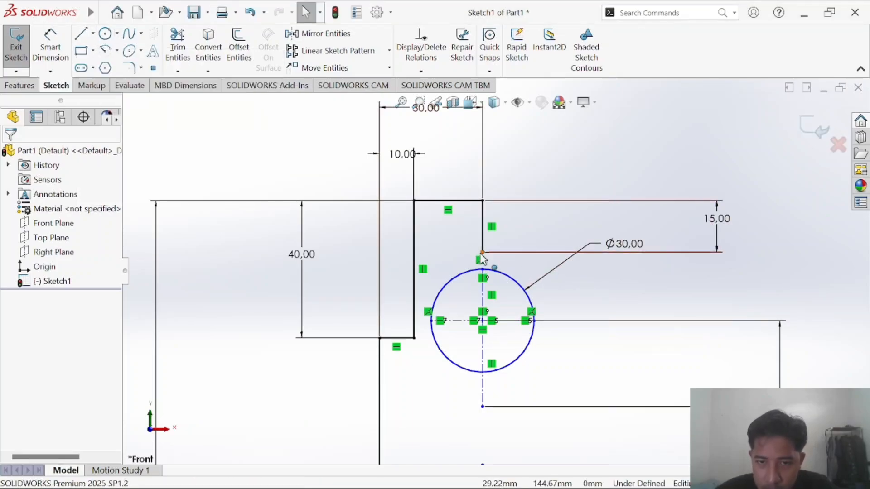
pyautogui.click(483, 253)
pyautogui.keyDown('ctrl'); pyautogui.click(482, 270); pyautogui.keyUp('ctrl')
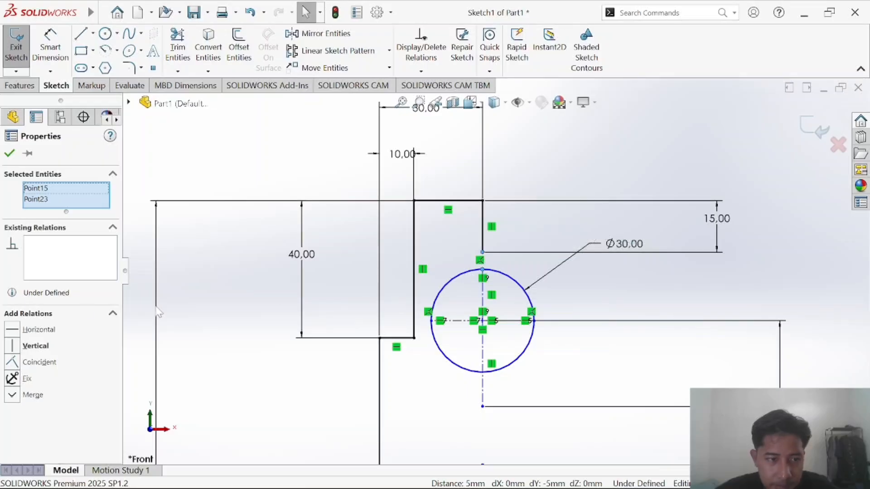
pyautogui.click(17, 363)
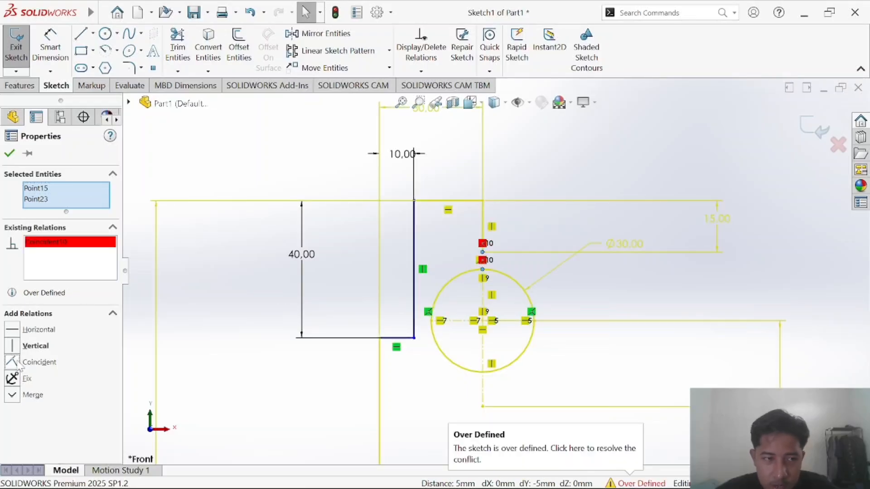
# Undo the coincident relation between the short vertical edge's lower endpoint and the centerline's upper endpoint.
pyautogui.hotkey('ctrl', 'z')
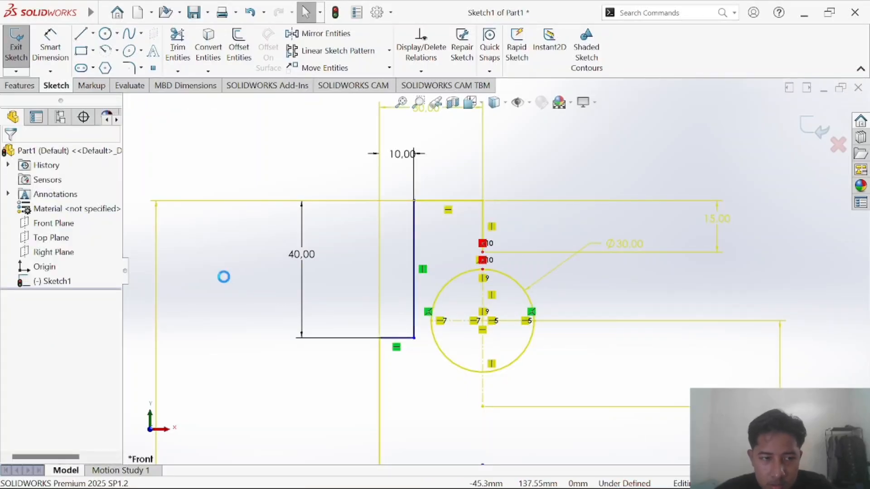
pyautogui.keyDown('ctrl'); pyautogui.click(500, 275); pyautogui.keyUp('ctrl')
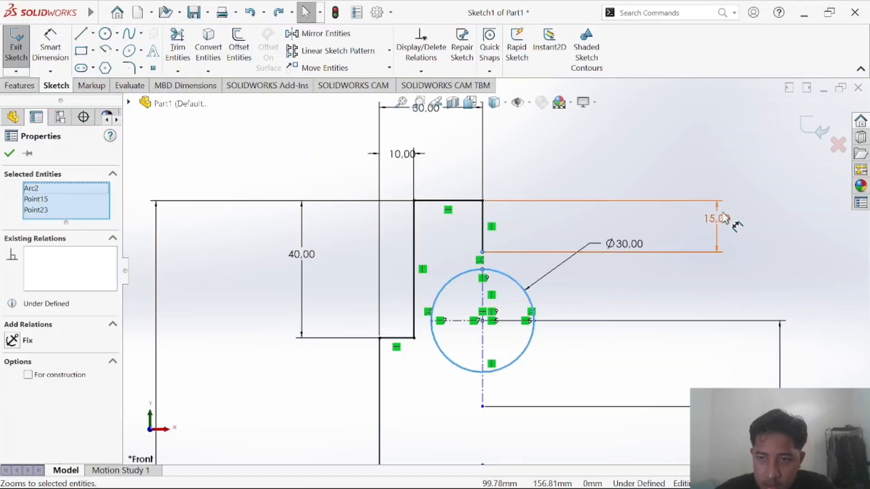
pyautogui.keyDown('ctrl'); pyautogui.click(482, 253); pyautogui.keyUp('ctrl')
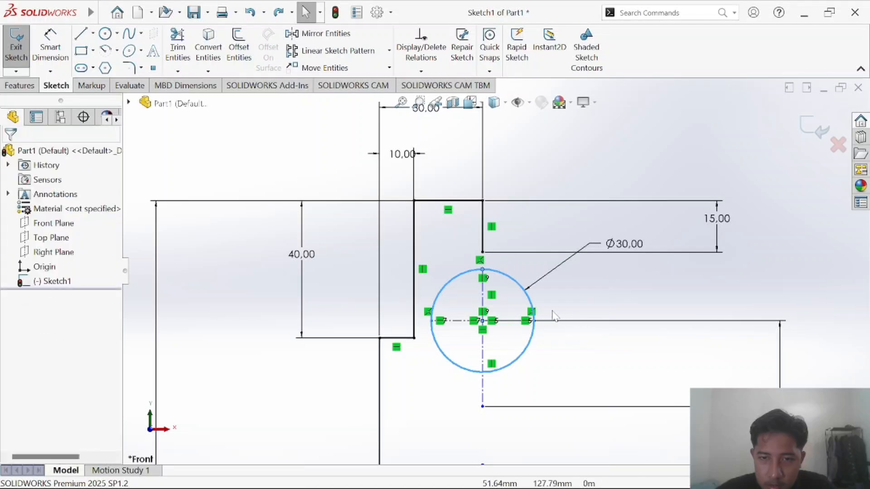
# Delete the vertical centerline above the circle's center and undo the deletion.
pyautogui.click(512, 286)
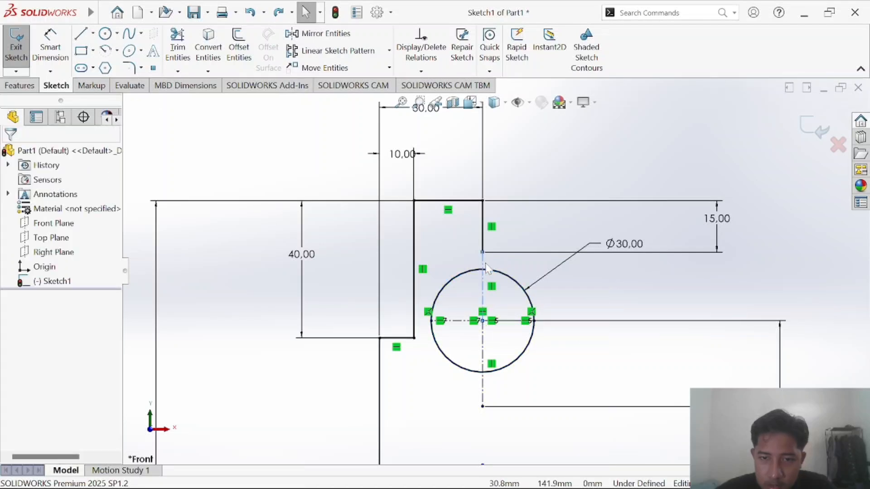
pyautogui.click(483, 268)
pyautogui.press('Delete')
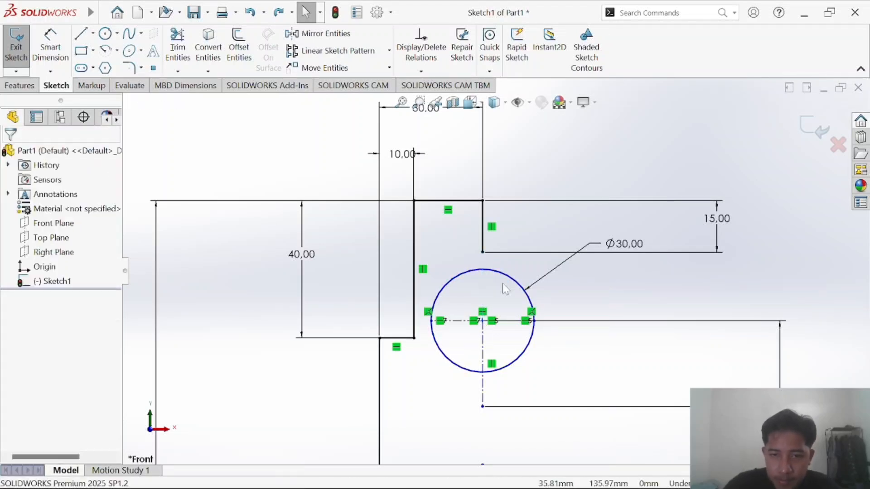
pyautogui.hotkey('ctrl', 'z')
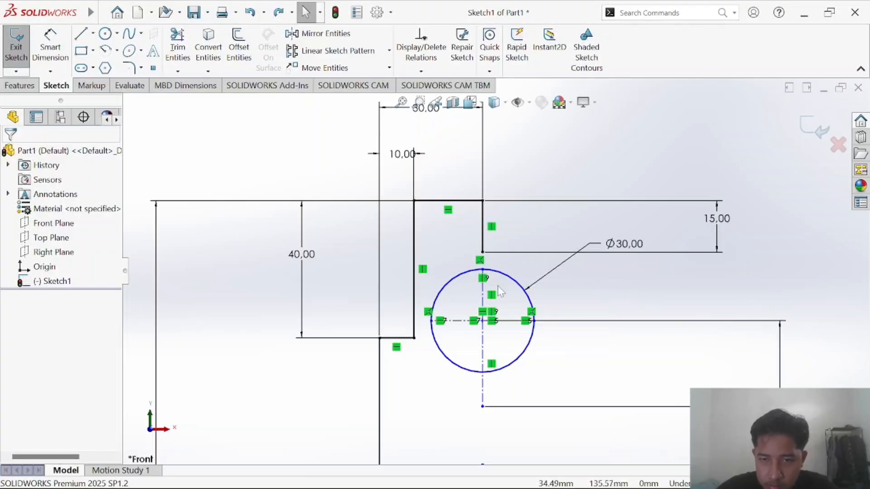
# Apply a coincident relation between the upper circle and the short vertical edge's lower endpoint, and delete the 125 mm height dimension.
pyautogui.scroll(-5, 505, 260)
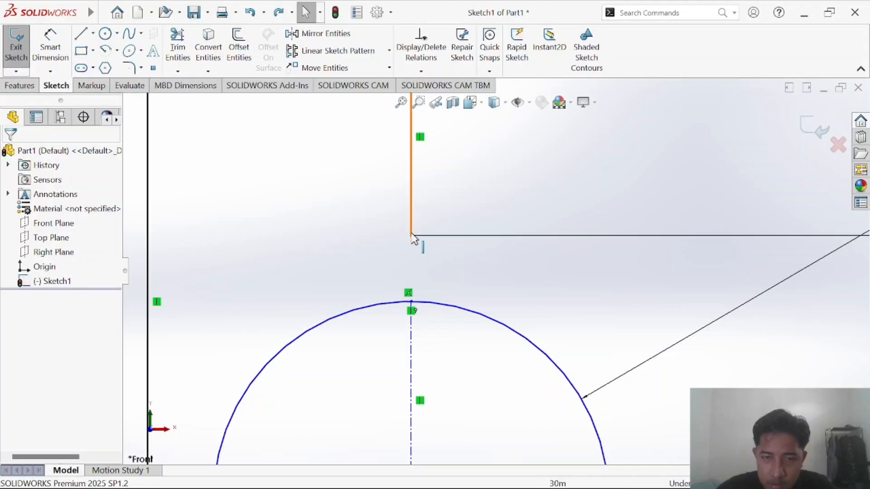
pyautogui.click(441, 309)
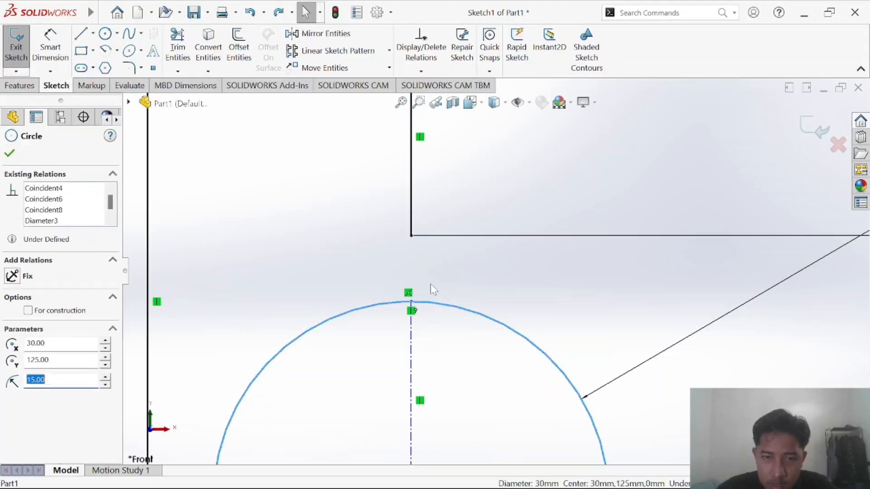
pyautogui.keyDown('ctrl'); pyautogui.click(412, 236); pyautogui.keyUp('ctrl')
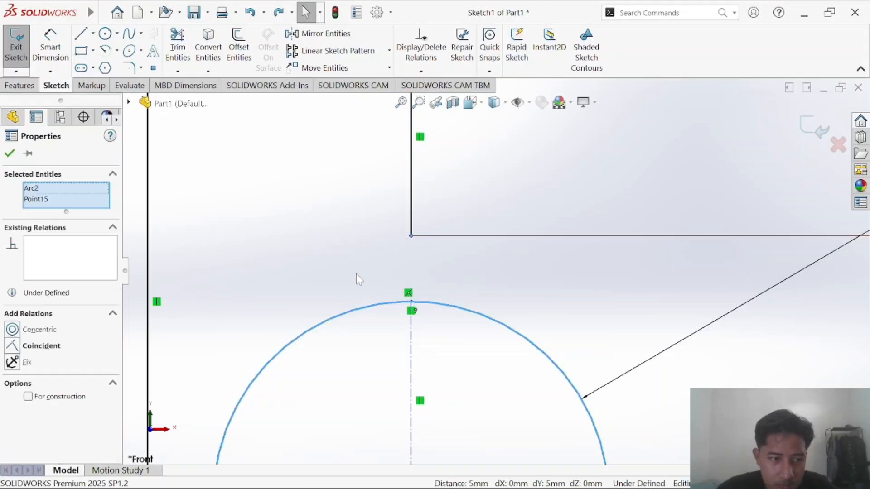
pyautogui.click(16, 347)
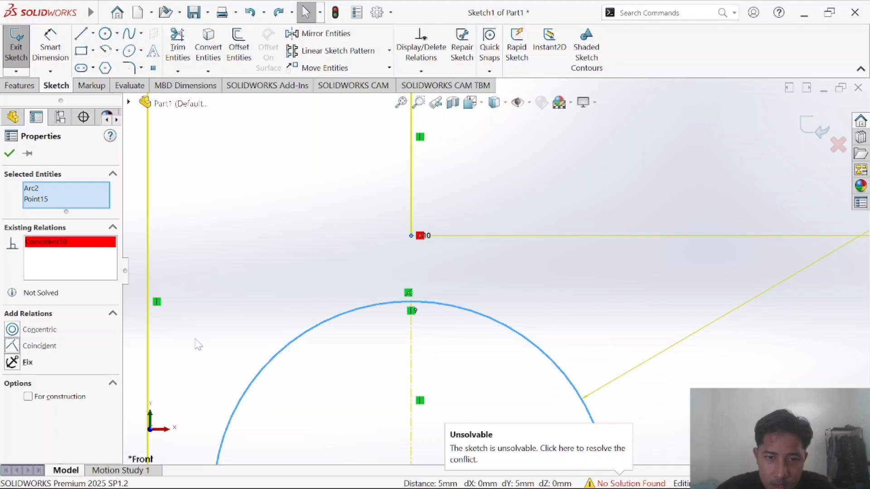
pyautogui.scroll(5, 444, 336)
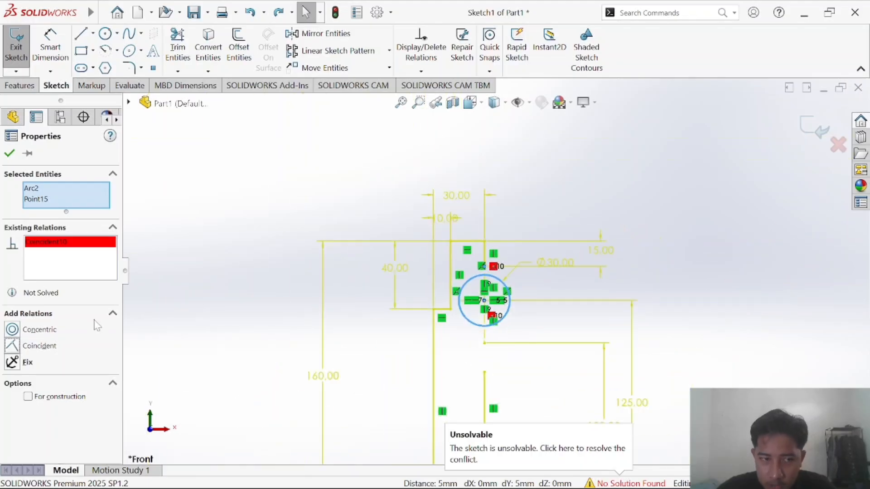
pyautogui.click(632, 403)
pyautogui.press('Delete')
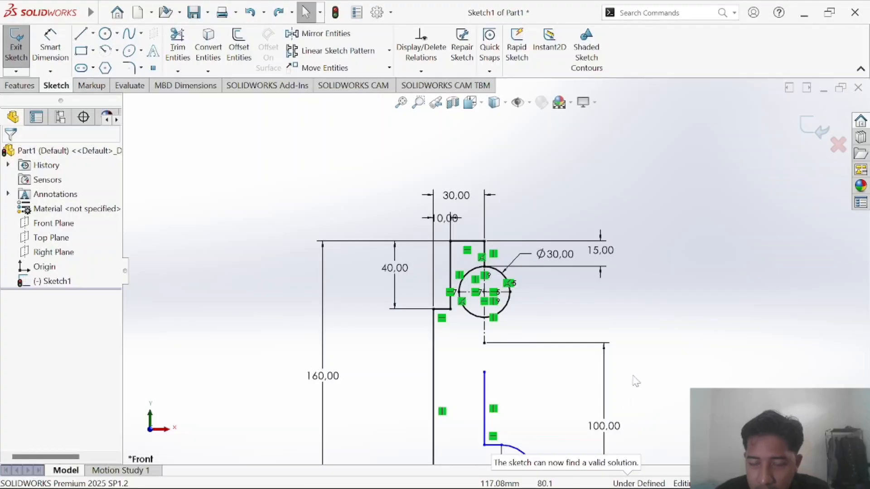
# Set the length dimension of the short vertical edge above the circle to 20 mm.
pyautogui.doubleClick(601, 251)
pyautogui.write('120')
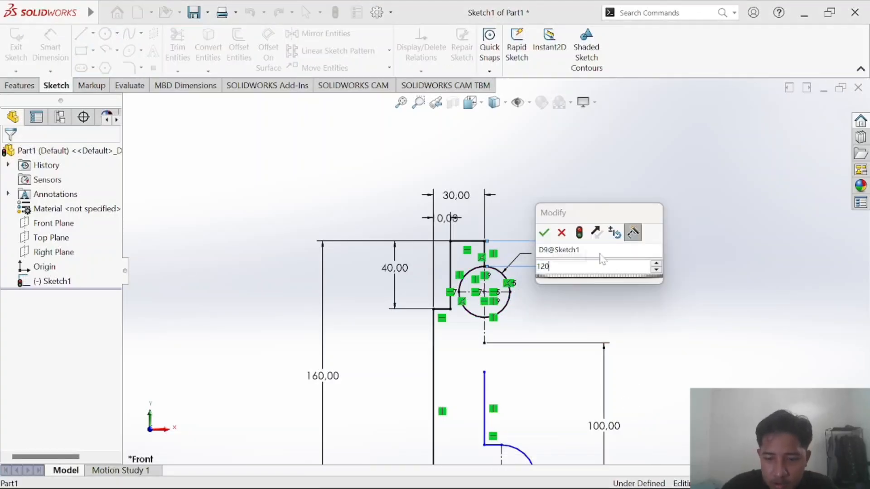
pyautogui.press('BackSpace')
pyautogui.press('BackSpace')
pyautogui.press('BackSpace')
pyautogui.write('20')
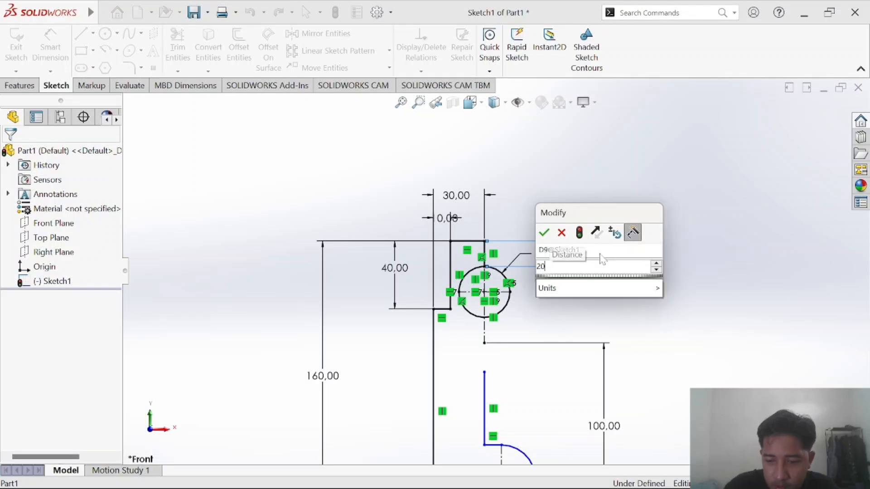
pyautogui.press('Return')
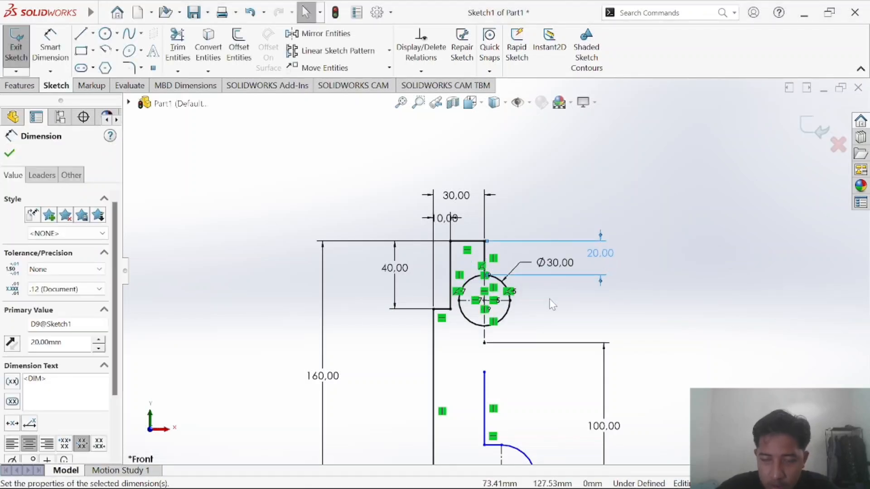
# Add a driven vertical dimension between the upper circle's center and the outer endpoint of the 40 mm base edge.
pyautogui.scroll(-1, 575, 379)
pyautogui.click(50, 46)
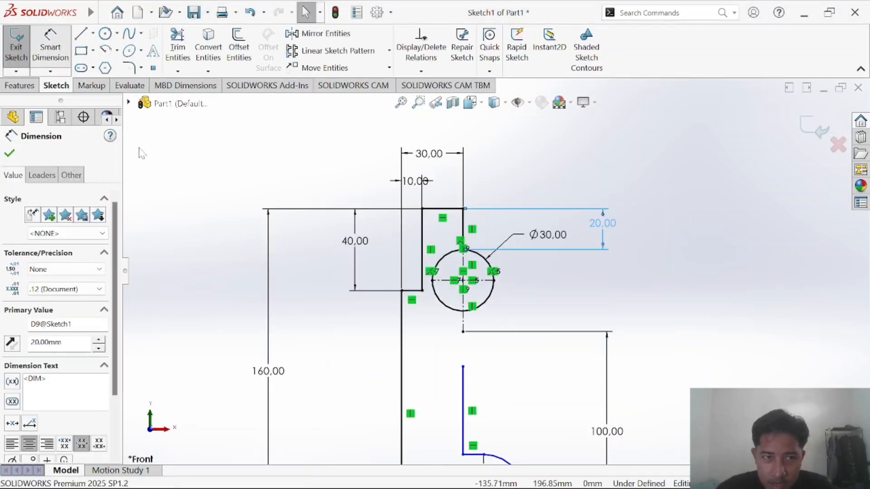
pyautogui.click(463, 280)
pyautogui.scroll(-1, 489, 379)
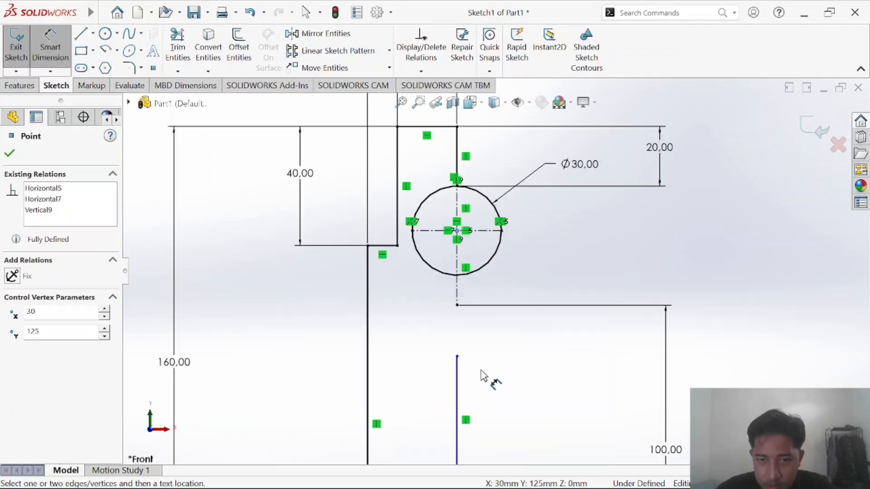
pyautogui.scroll(3, 489, 386)
pyautogui.click(493, 361)
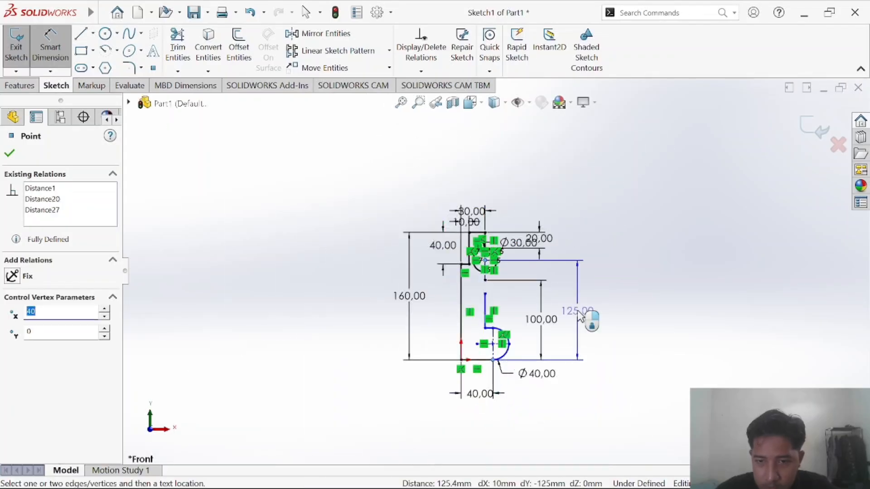
pyautogui.click(579, 312)
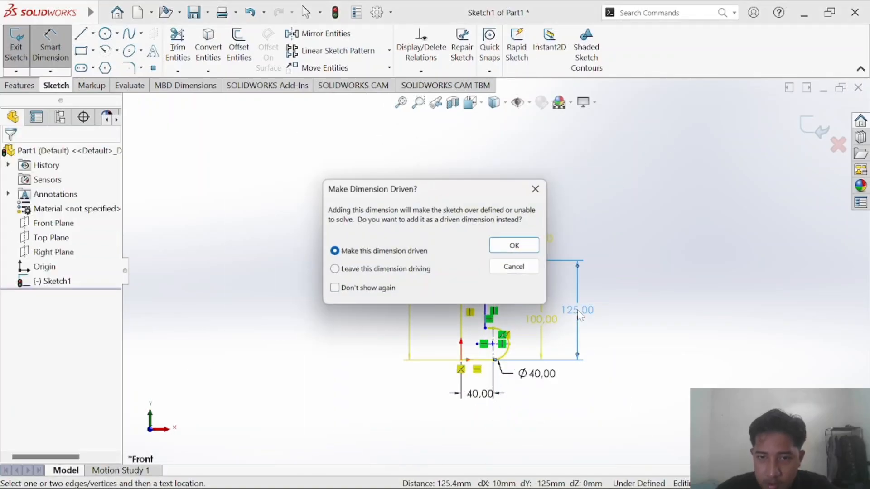
pyautogui.click(514, 246)
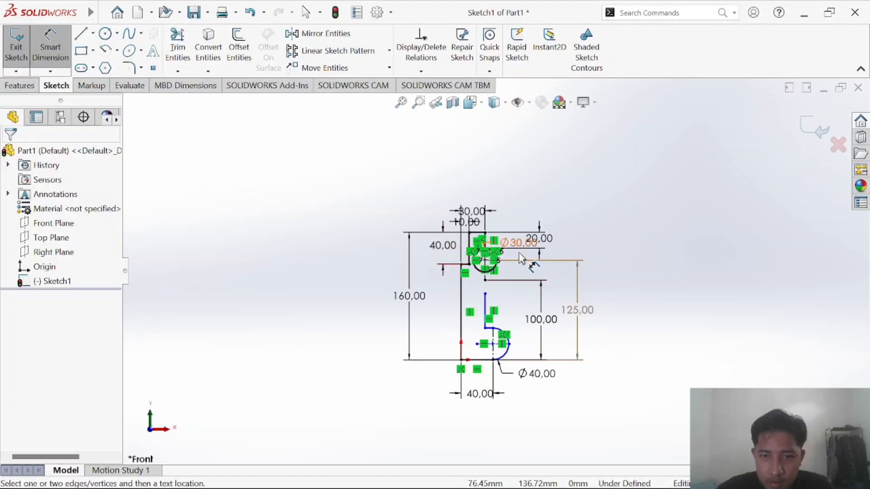
# Delete the 20 mm dimension of the short vertical edge and undo the deletion.
pyautogui.scroll(-4, 520, 257)
pyautogui.click(584, 222)
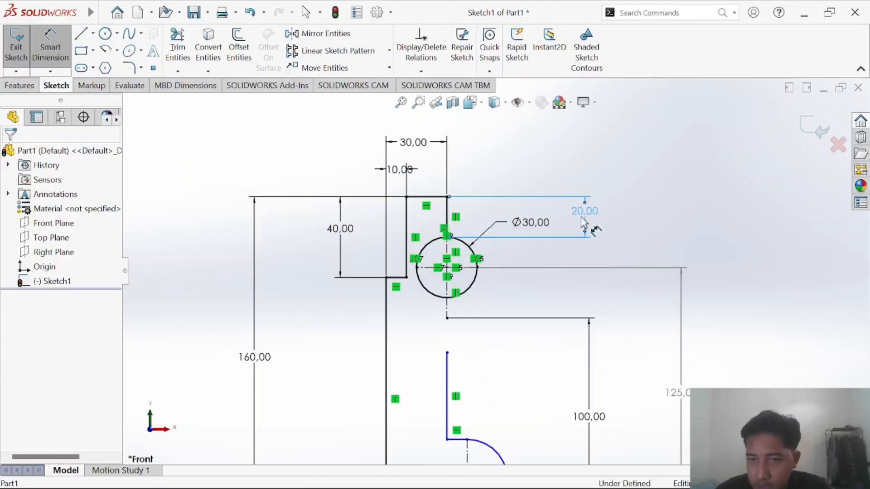
pyautogui.press('Delete')
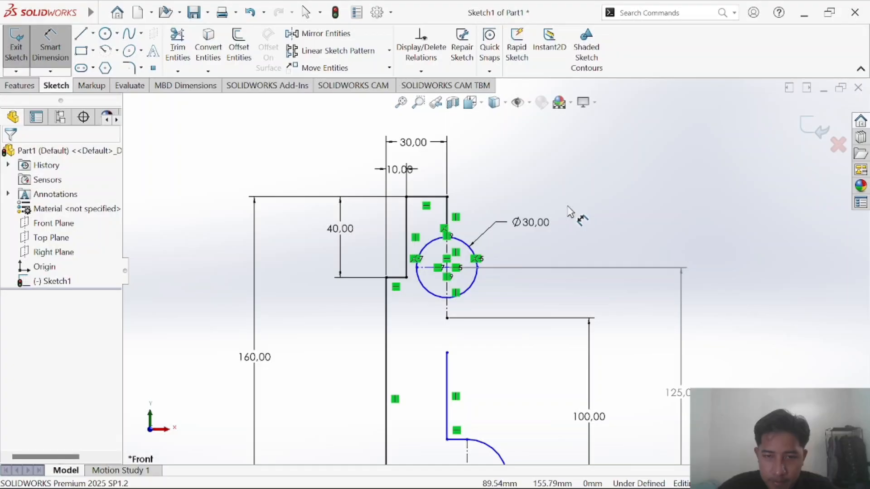
pyautogui.hotkey('ctrl', 'z')
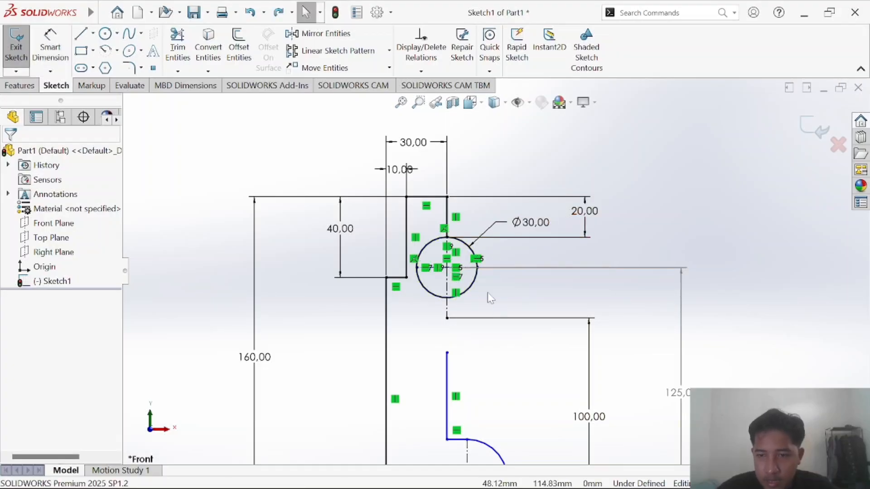
# Move the 100 mm height dimension farther from the profile and trim away the left half of the upper circle.
pyautogui.moveTo(596, 432); pyautogui.dragTo(655, 431)
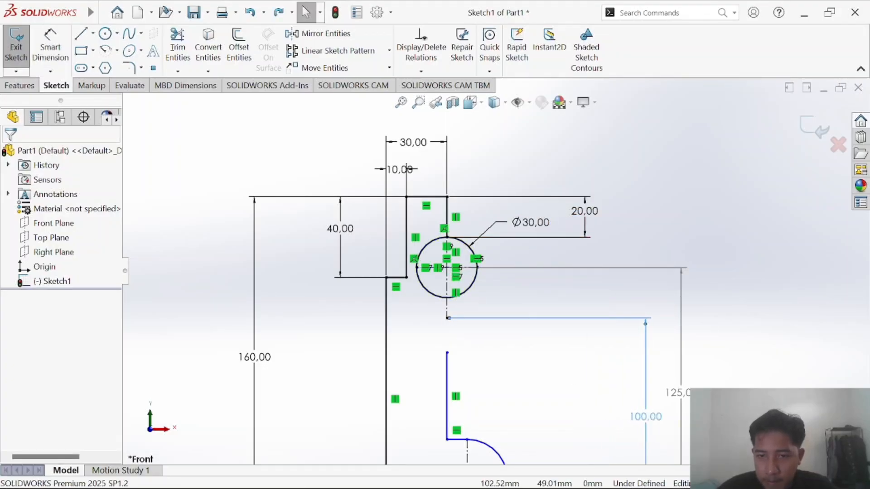
pyautogui.click(515, 306)
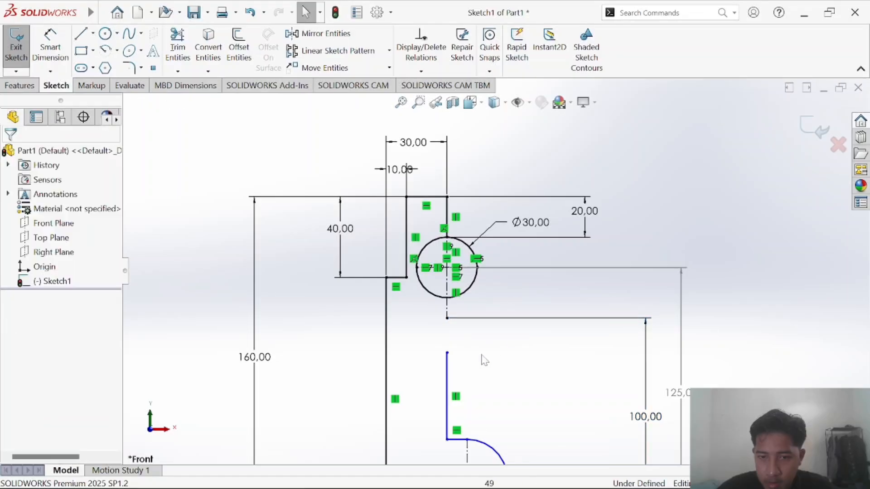
pyautogui.scroll(-5, 449, 277)
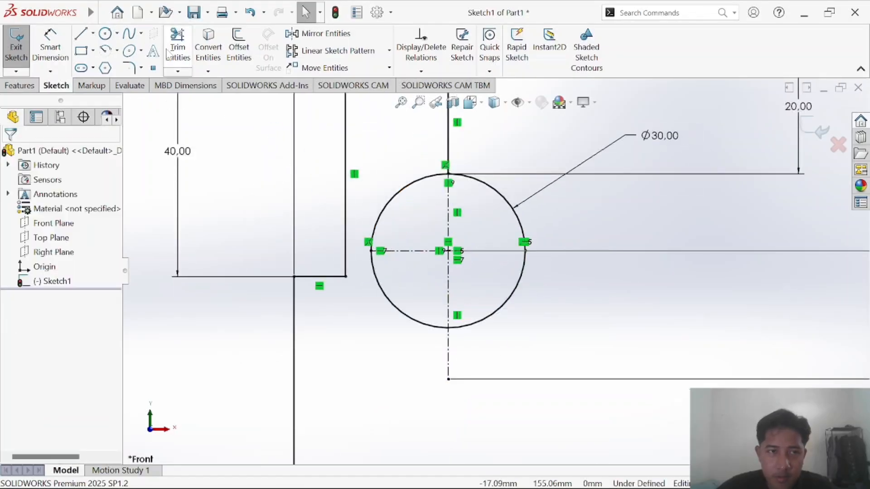
pyautogui.click(174, 50)
pyautogui.moveTo(389, 187); pyautogui.dragTo(408, 260)
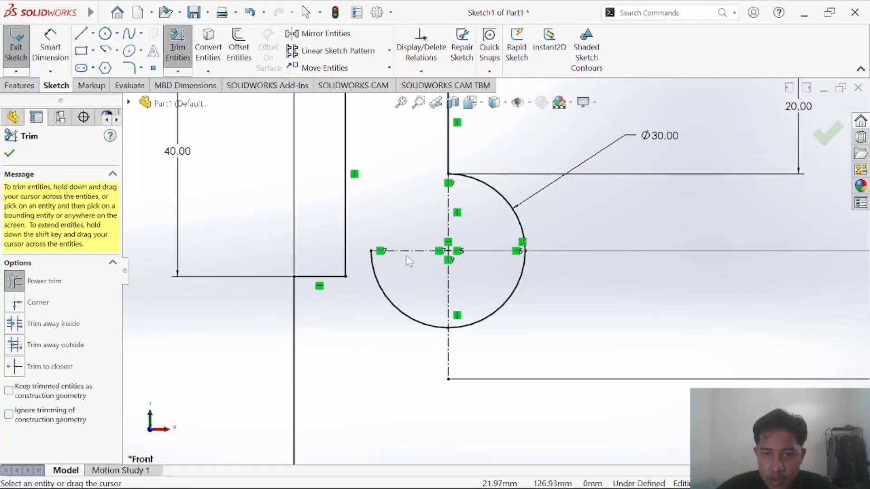
pyautogui.moveTo(379, 328); pyautogui.dragTo(381, 314)
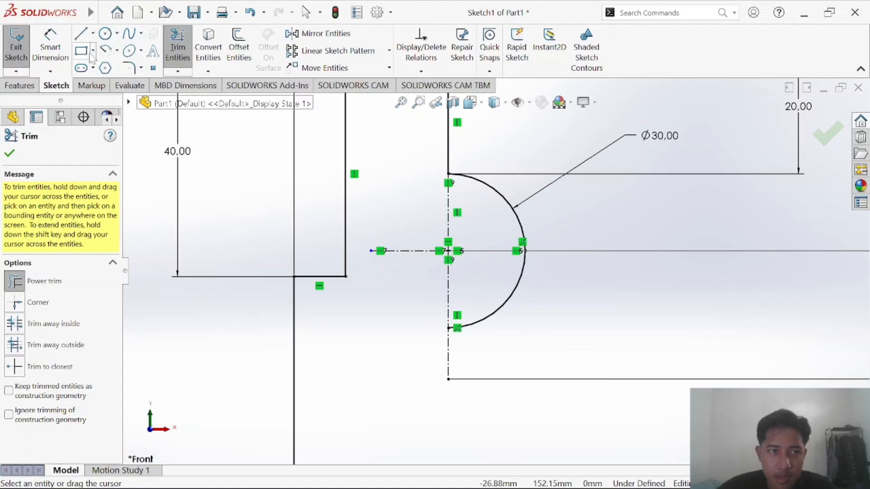
# Fillet the corner between the short vertical edge and the upper arc with a 10 mm radius, checking it against drawing e).
pyautogui.click(128, 68)
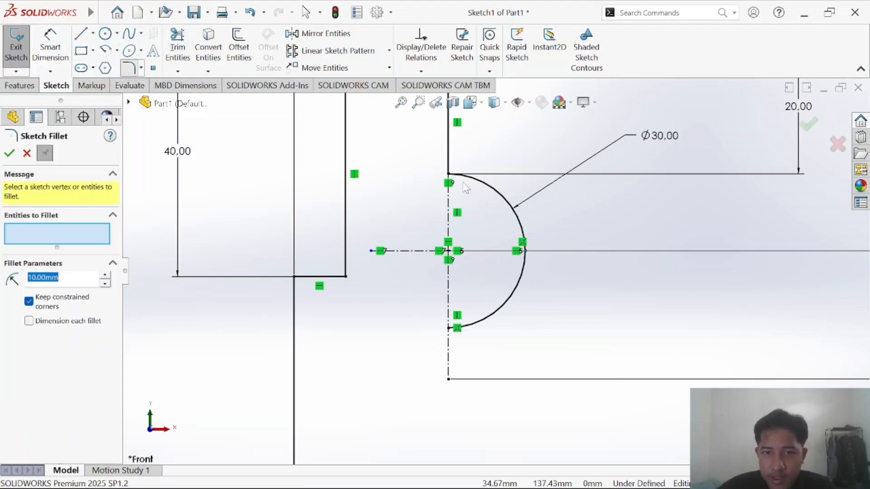
pyautogui.click(450, 176)
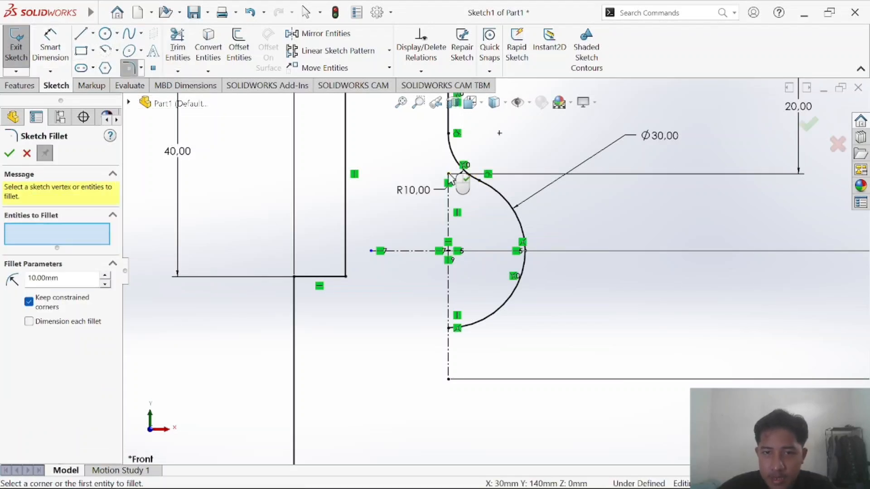
pyautogui.hotkey('alt', 'Tab')
pyautogui.hotkey('alt', 'Tab')
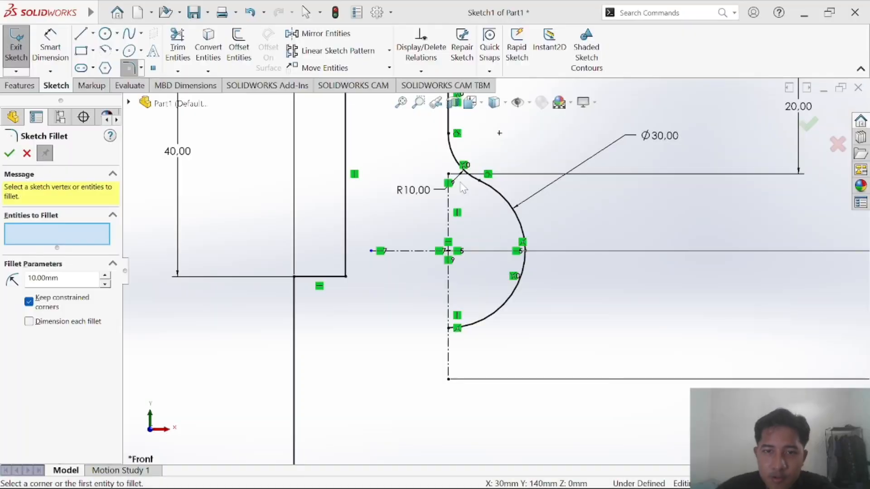
pyautogui.scroll(3, 474, 200)
pyautogui.scroll(1, 475, 203)
pyautogui.click(132, 72)
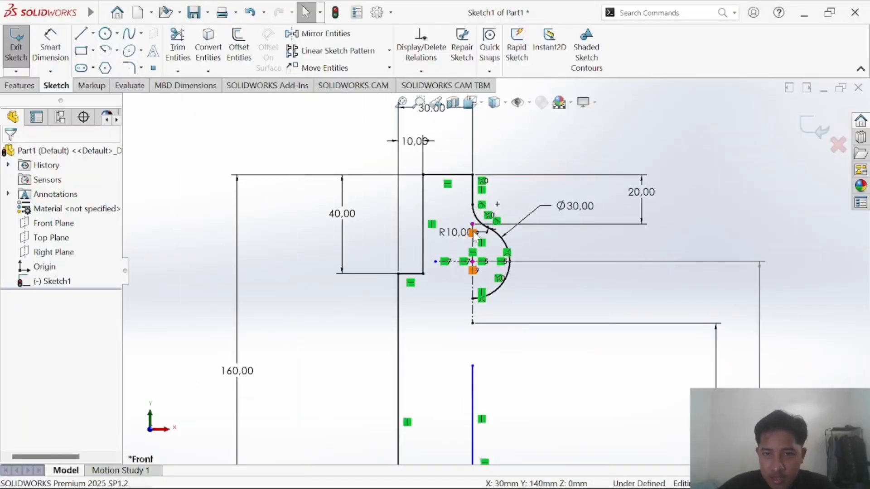
# Switch to the module PDF, circle the R10 and R15 area of drawing e) with the pen, and return to the sketch.
pyautogui.hotkey('alt', 'Tab')
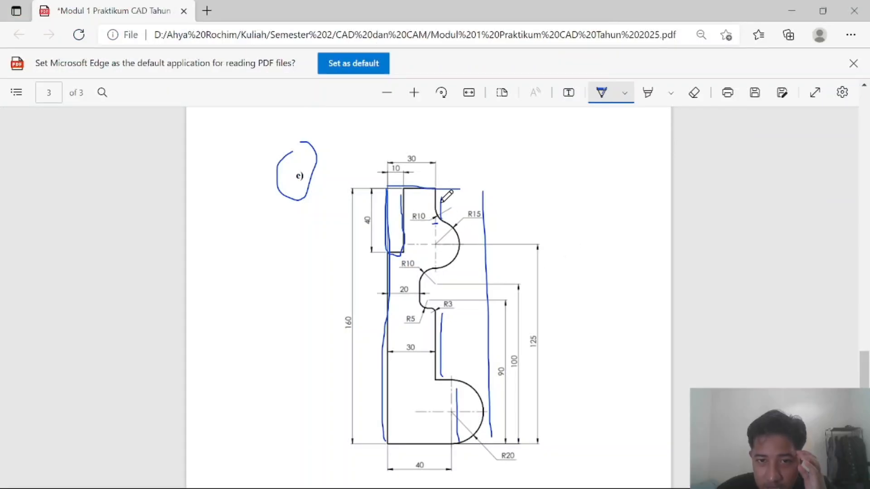
pyautogui.moveTo(410, 212)
pyautogui.mouseDown()
pyautogui.moveTo(496, 189)
pyautogui.moveTo(435, 161)
pyautogui.mouseUp()
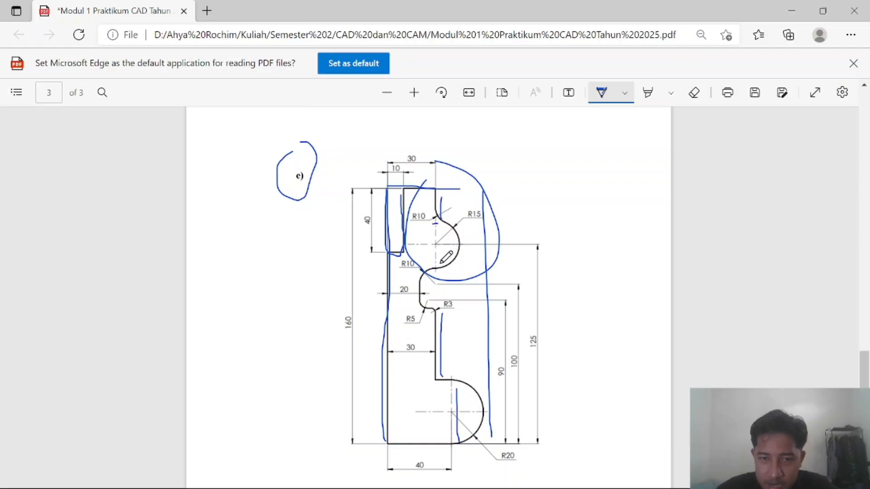
pyautogui.hotkey('alt', 'Tab')
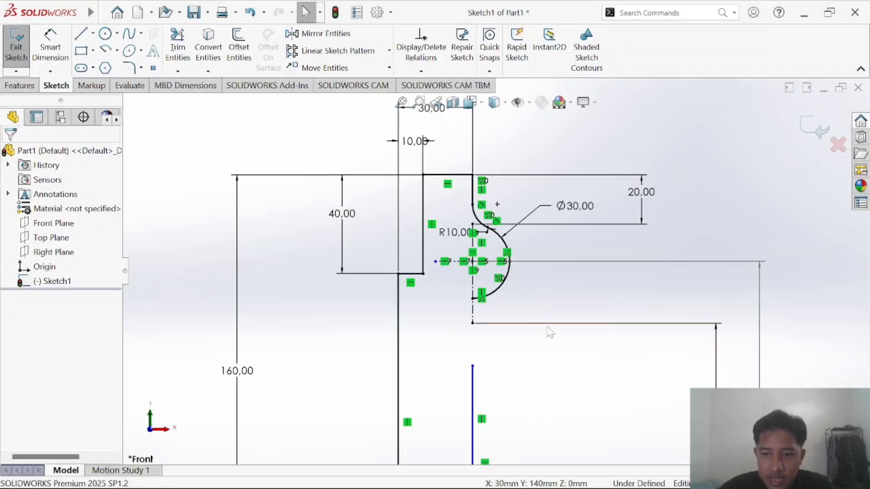
# Check drawing e) in the module PDF and draw a circle of about 12.5 mm radius centred on the vertical centerline's lower endpoint.
pyautogui.hotkey('alt', 'Tab')
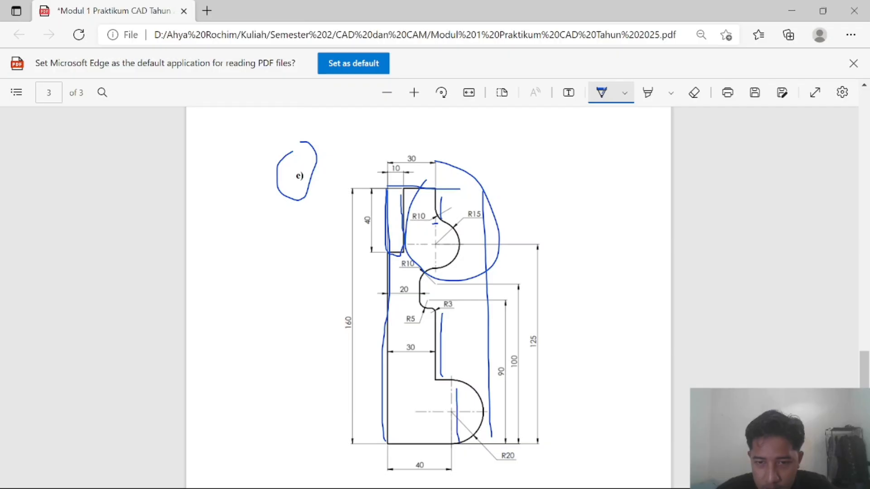
pyautogui.hotkey('alt', 'Tab')
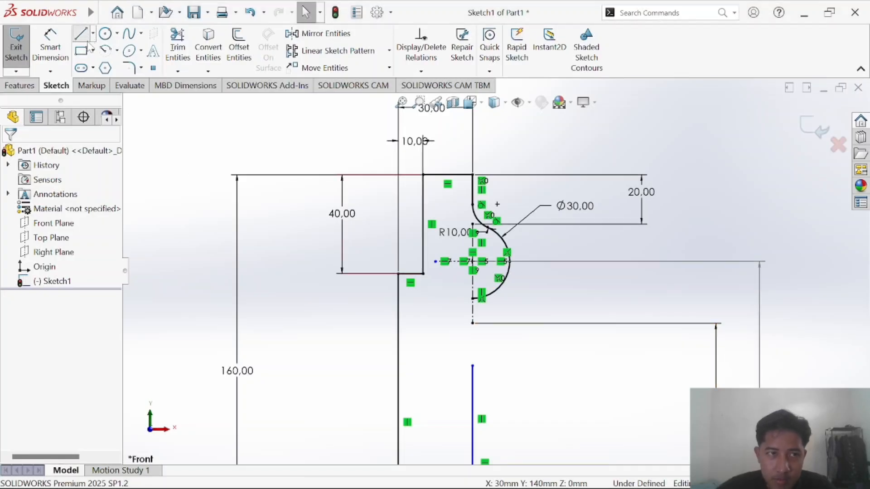
pyautogui.click(82, 34)
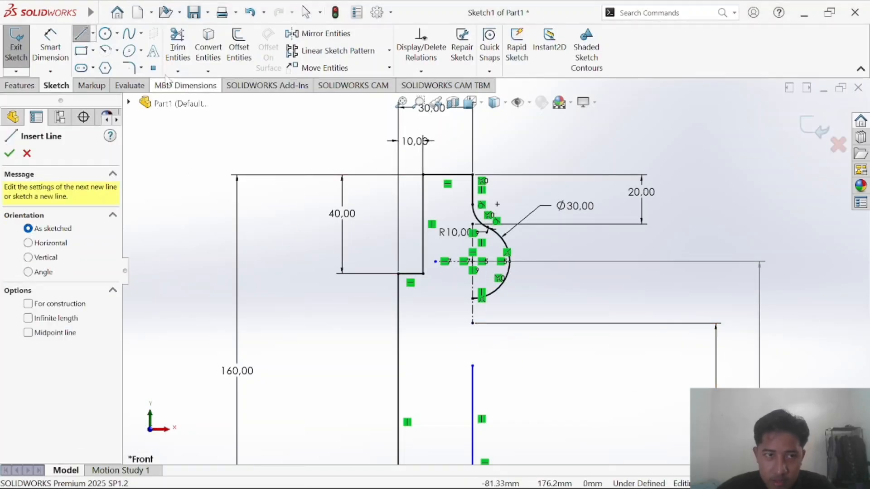
pyautogui.click(105, 34)
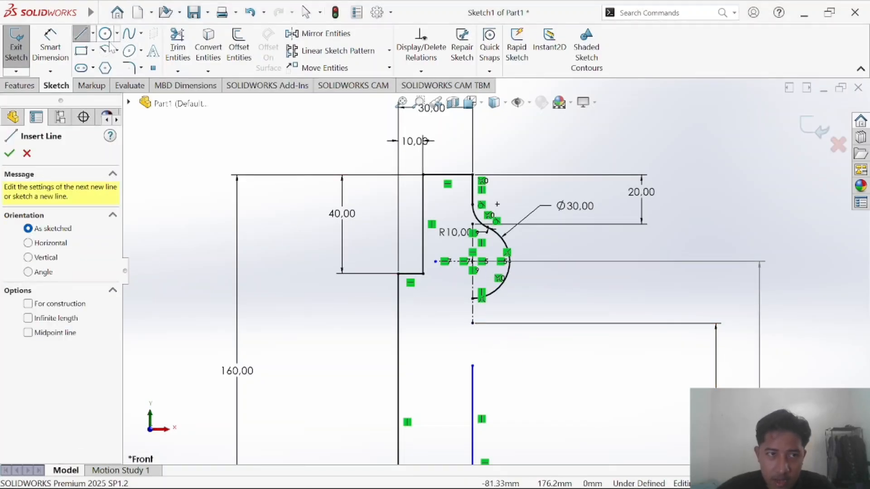
pyautogui.click(473, 324)
pyautogui.click(502, 339)
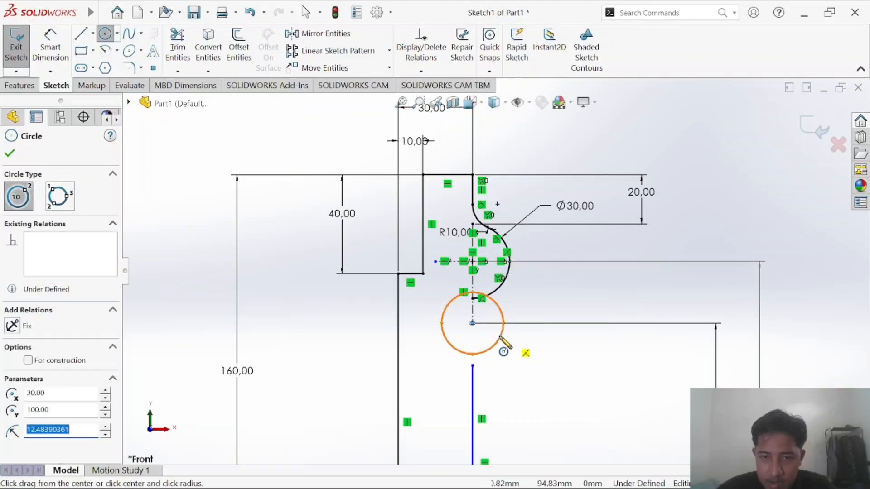
# Check the radius in drawing e) and dimension the new circle's diameter as 20 mm.
pyautogui.hotkey('alt', 'Tab')
pyautogui.hotkey('alt', 'Tab')
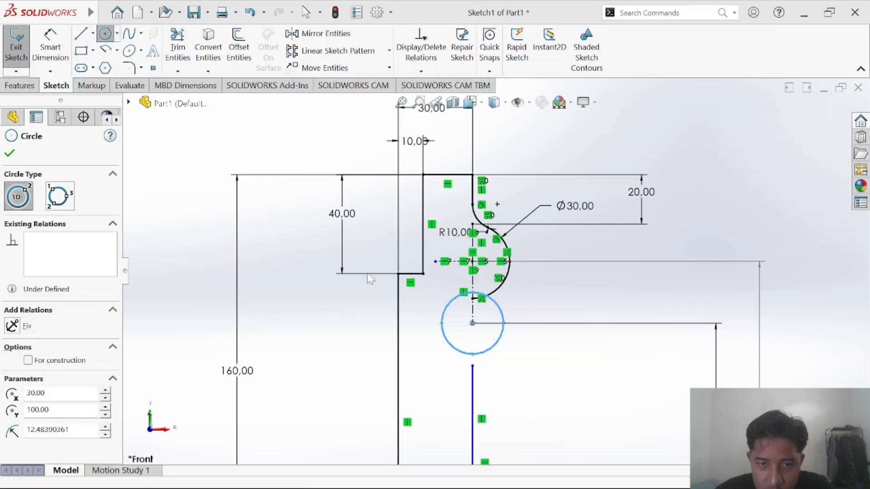
pyautogui.click(44, 41)
pyautogui.hotkey('alt', 'Tab')
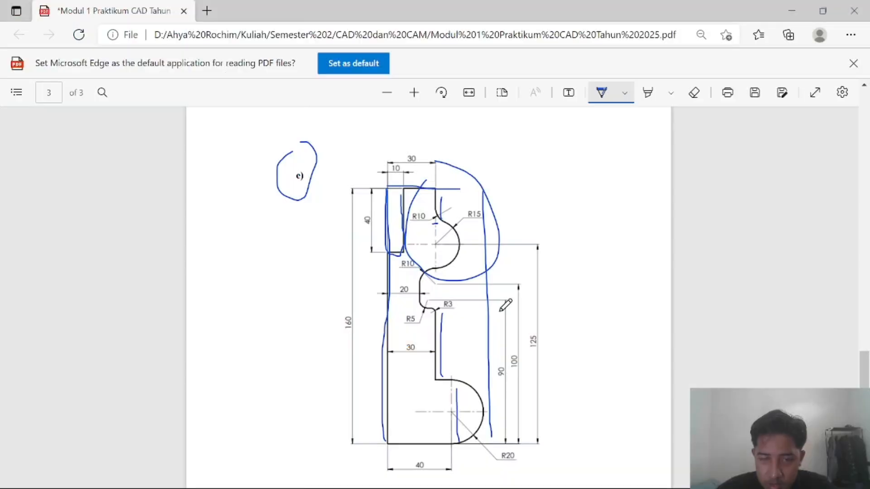
pyautogui.hotkey('alt', 'Tab')
pyautogui.click(502, 307)
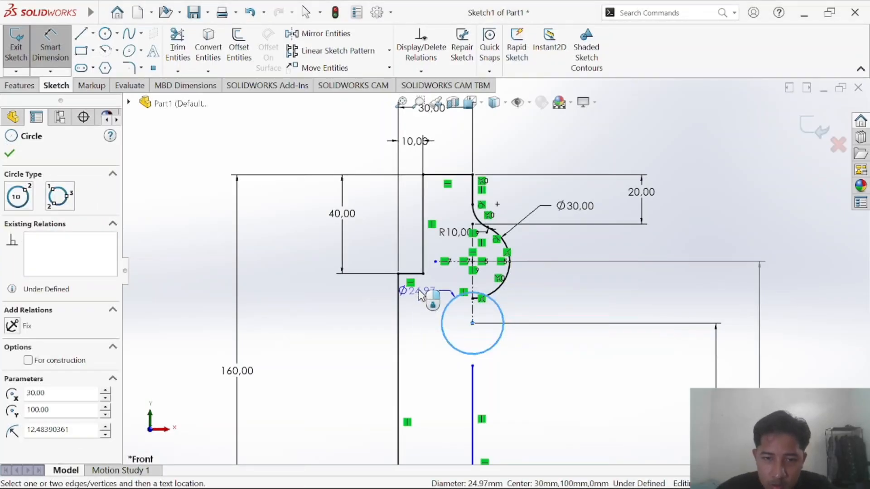
pyautogui.click(421, 294)
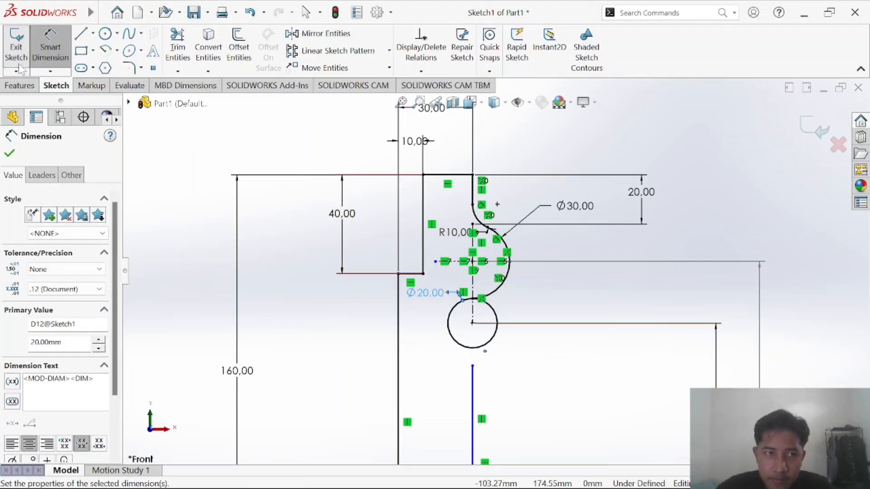
pyautogui.press('Escape')
# Draw a vertical line downward from the left quadrant point of the 20 mm circle, ending near the top of the lower vertical edge.
pyautogui.scroll(-5, 549, 326)
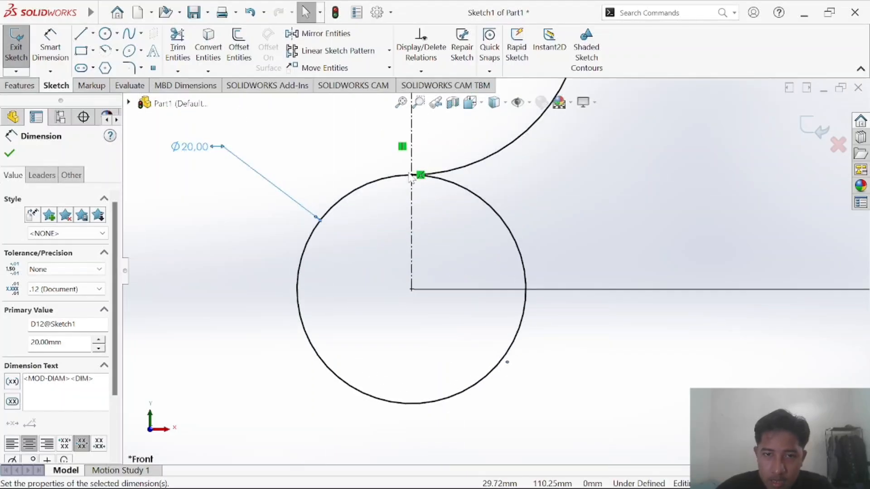
pyautogui.scroll(5, 460, 303)
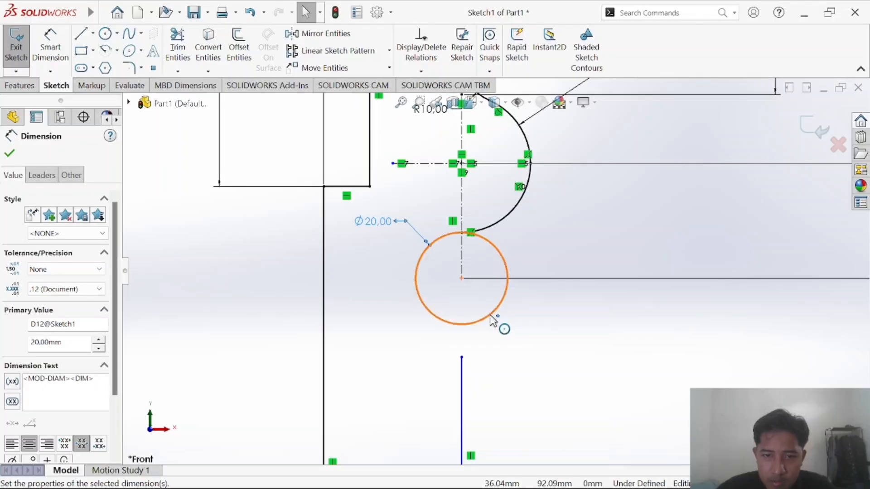
pyautogui.click(80, 40)
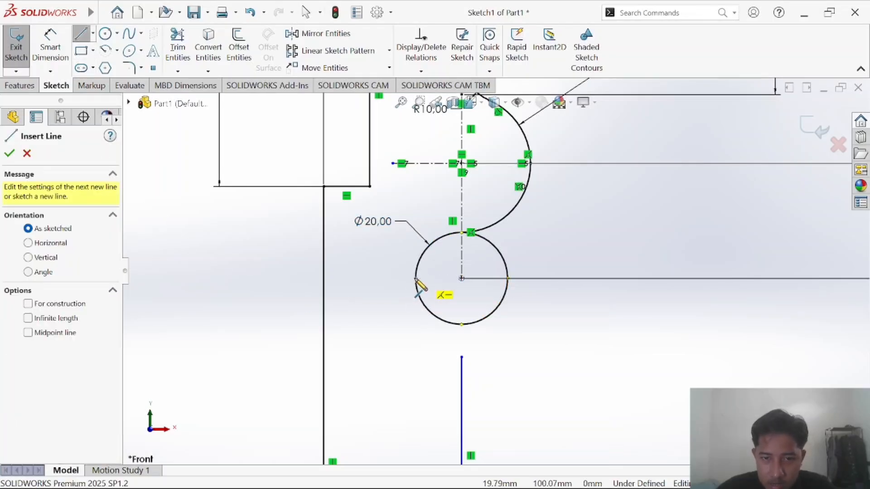
pyautogui.click(415, 278)
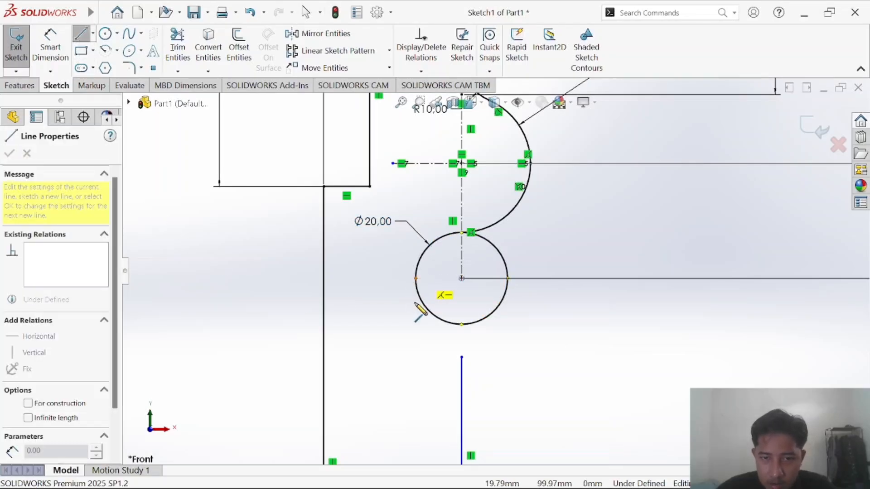
pyautogui.click(416, 354)
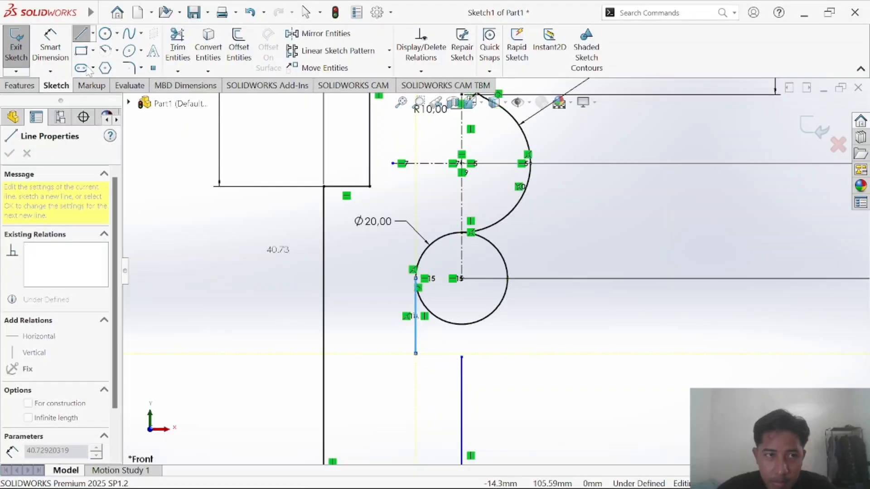
pyautogui.press('Escape')
pyautogui.press('Escape')
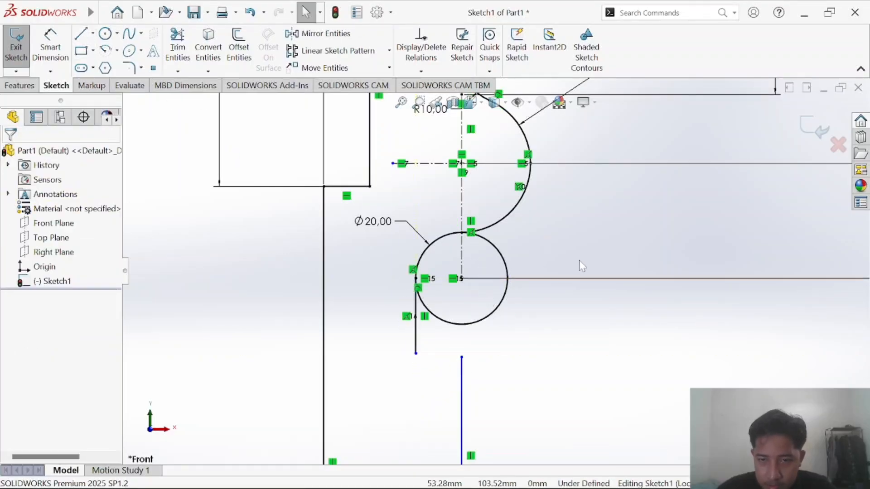
# Draw a vertical centerline about 12 mm long downward from the centre of the 20 mm circle.
pyautogui.scroll(3, 531, 343)
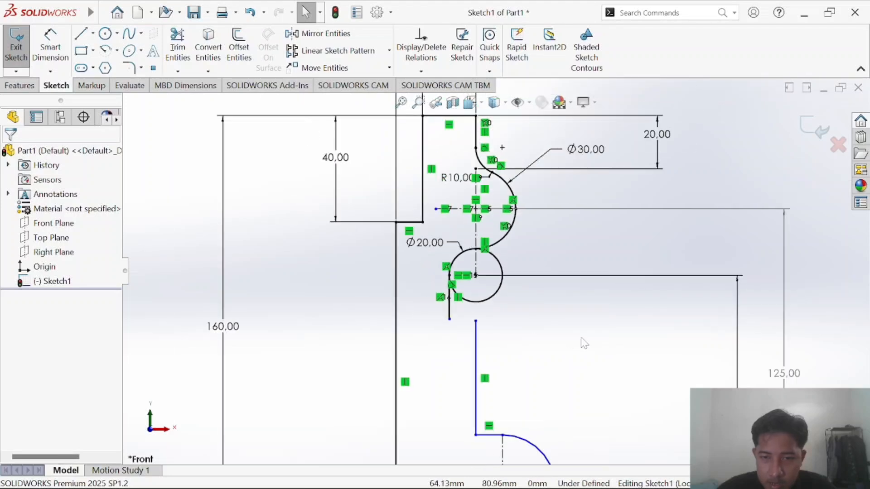
pyautogui.click(105, 34)
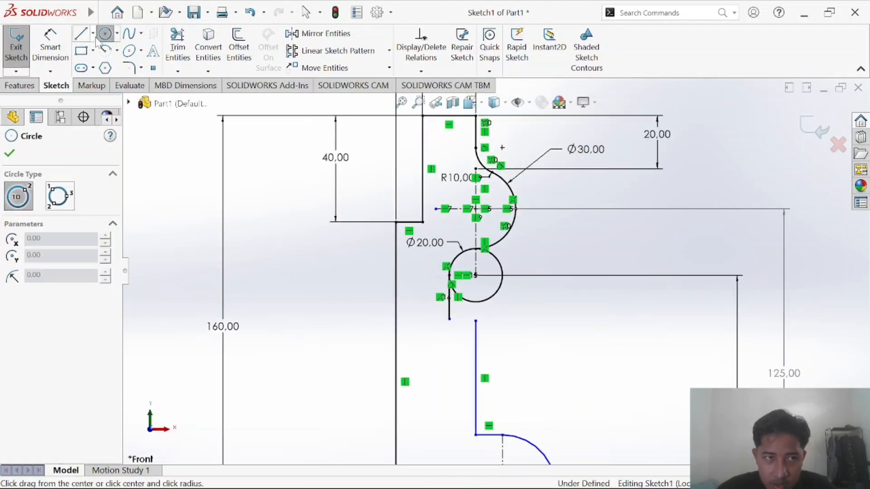
pyautogui.click(93, 33)
pyautogui.click(111, 66)
pyautogui.scroll(-1, 414, 256)
pyautogui.scroll(-2, 506, 286)
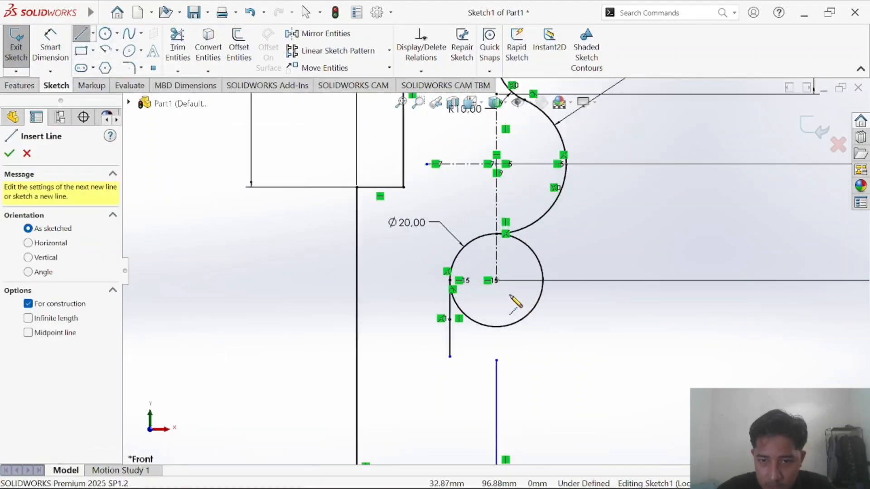
pyautogui.click(497, 281)
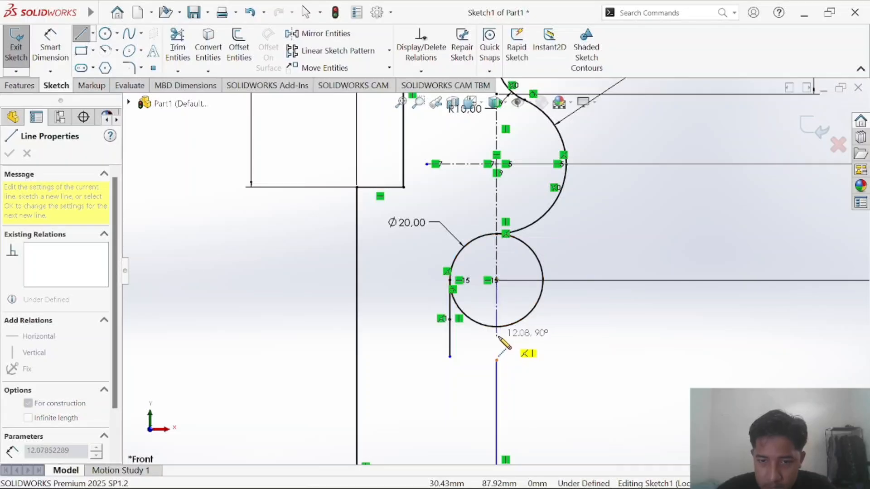
pyautogui.click(497, 335)
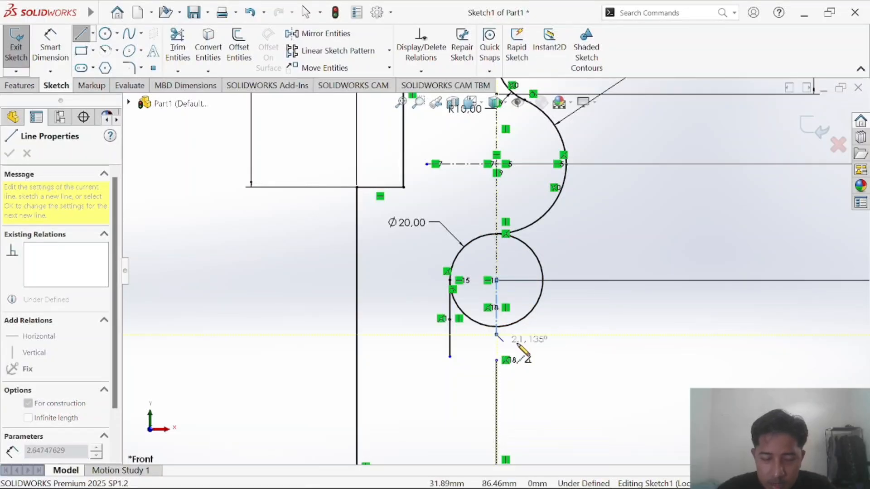
pyautogui.press('Escape')
# Check drawing e) and dimension the height from the base to the new centerline's lower endpoint, placed inside the 100 mm dimension.
pyautogui.scroll(4, 539, 362)
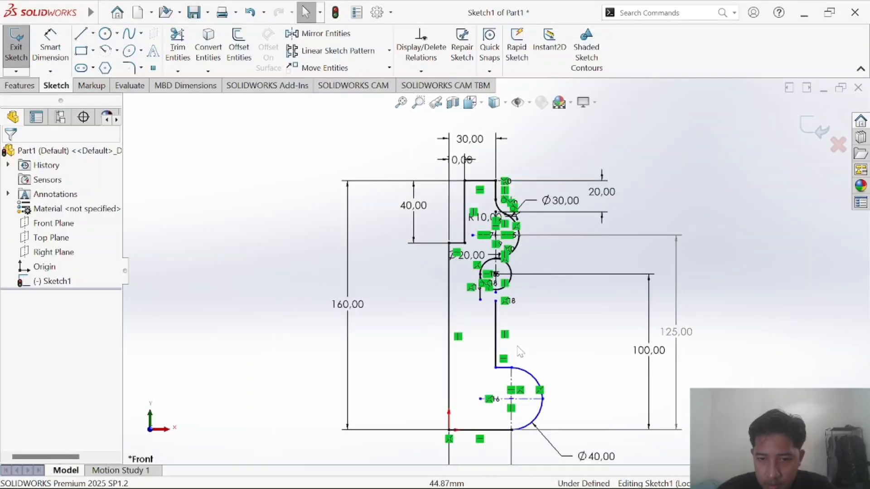
pyautogui.scroll(-2, 519, 320)
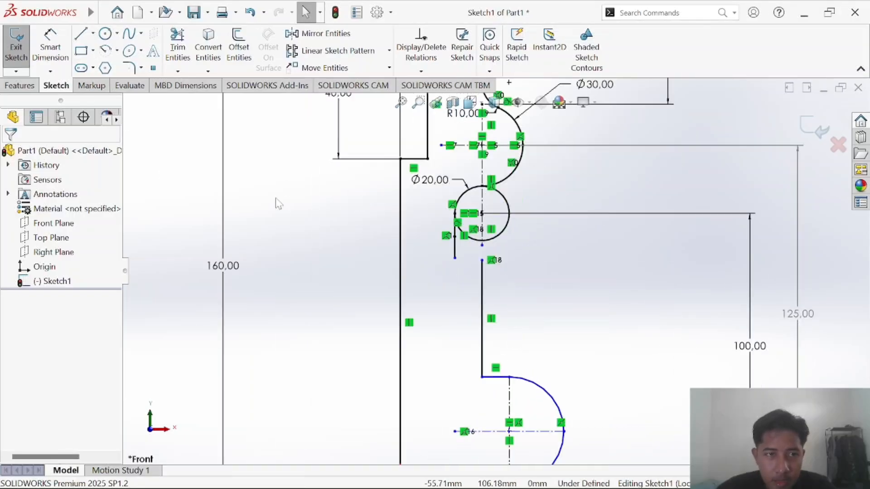
pyautogui.hotkey('alt', 'Tab')
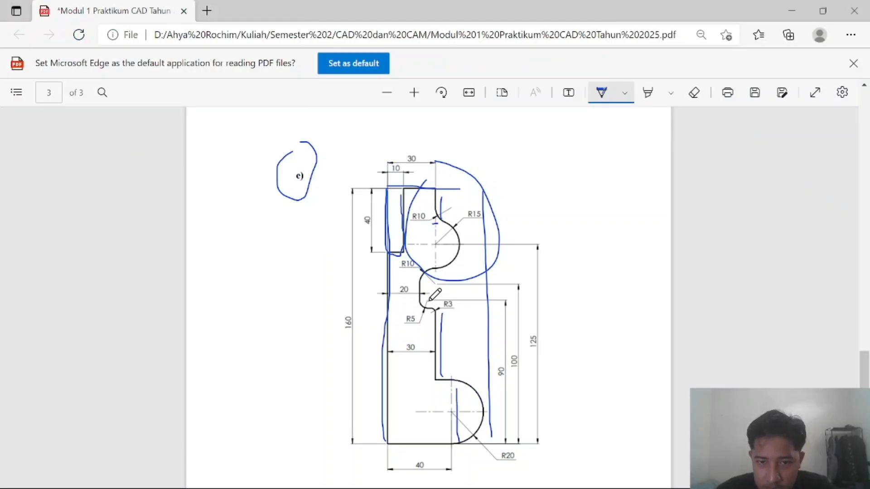
pyautogui.hotkey('alt', 'Tab')
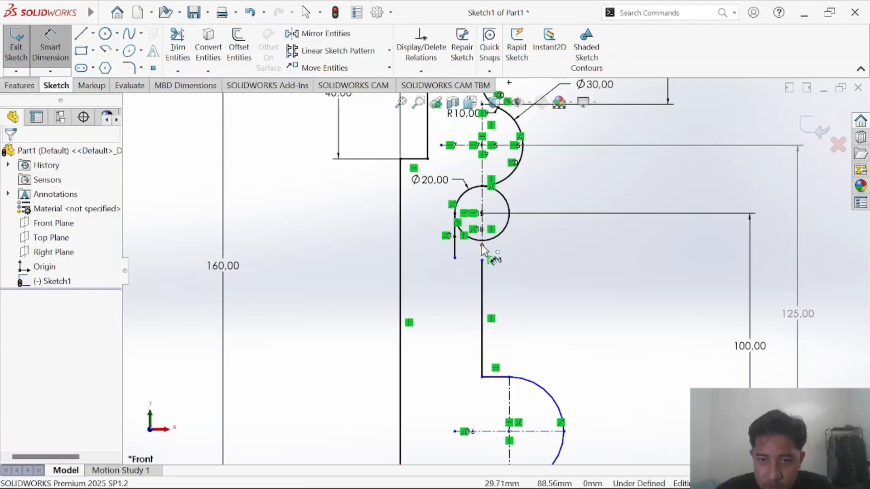
pyautogui.click(482, 247)
pyautogui.scroll(3, 498, 347)
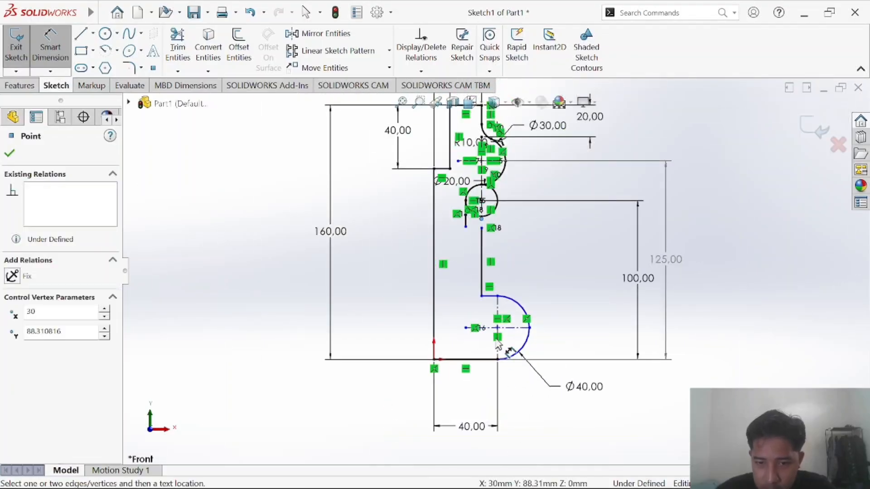
pyautogui.click(499, 360)
pyautogui.click(610, 295)
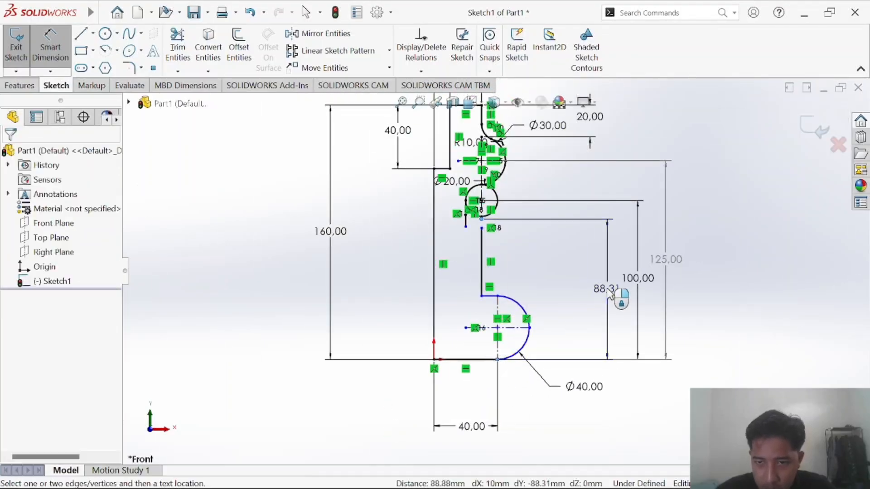
# Set the centerline endpoint's height dimension to 90 mm and undo that change.
pyautogui.write('90')
pyautogui.press('Return')
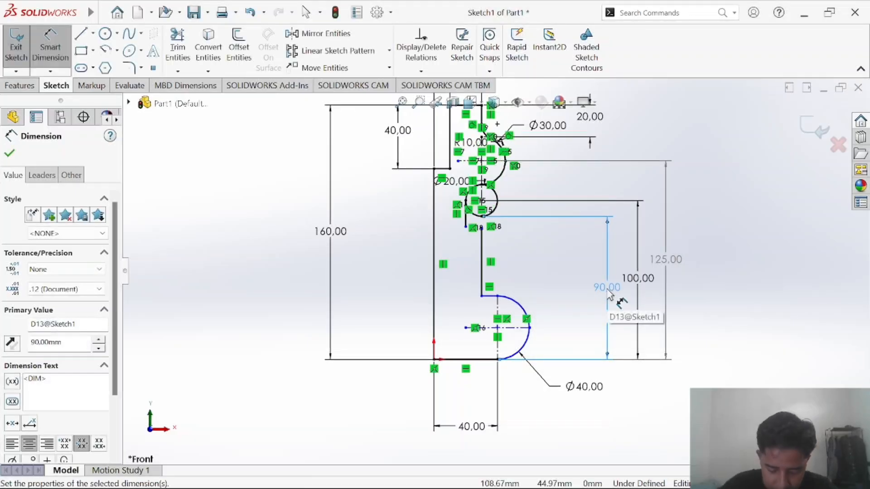
pyautogui.scroll(3, 499, 257)
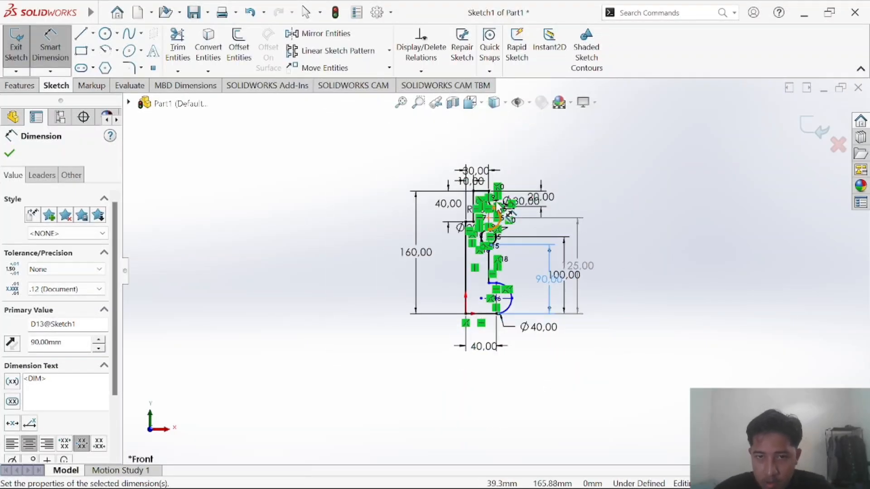
pyautogui.scroll(-6, 497, 257)
pyautogui.scroll(1, 548, 398)
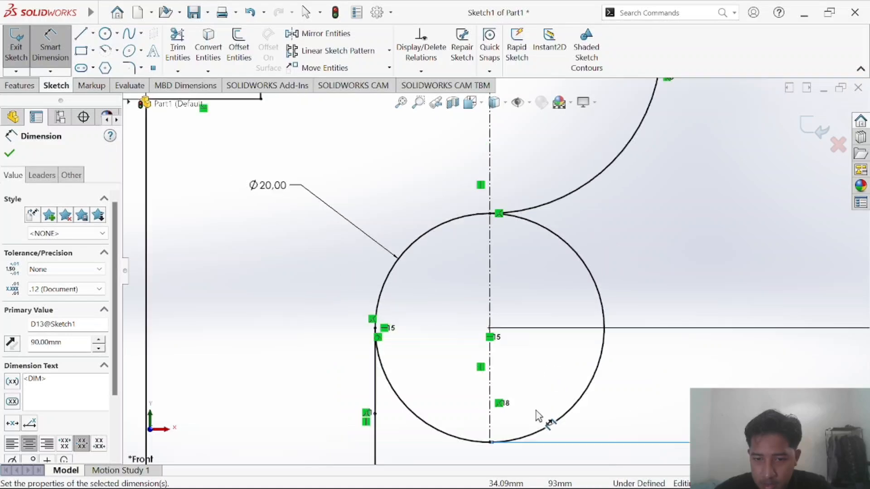
pyautogui.scroll(1, 510, 437)
pyautogui.scroll(-1, 511, 437)
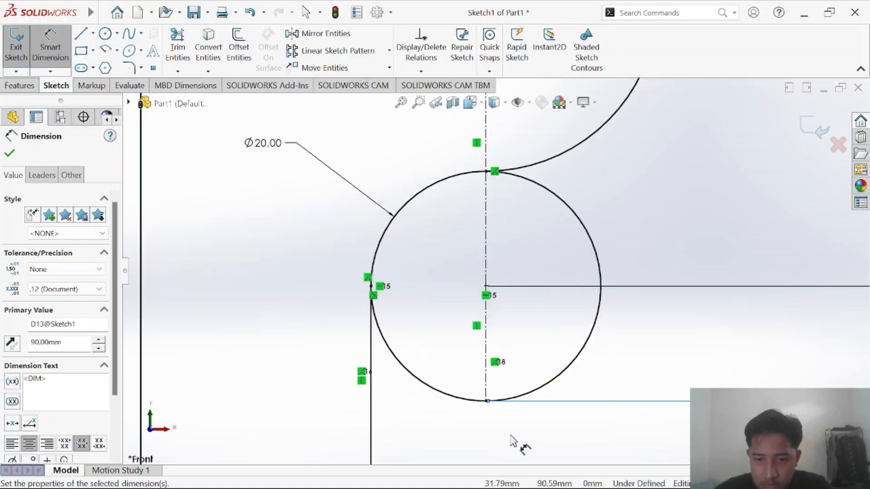
pyautogui.click(107, 34)
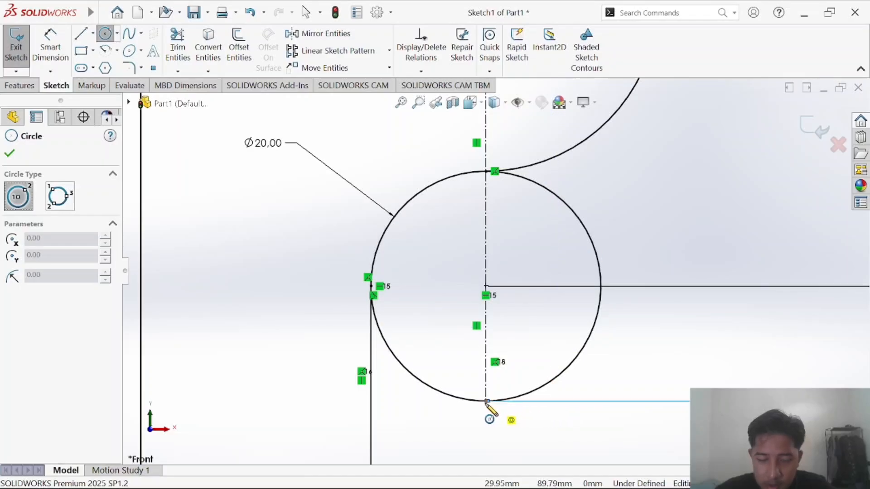
pyautogui.press('Escape')
pyautogui.hotkey('ctrl', 'z')
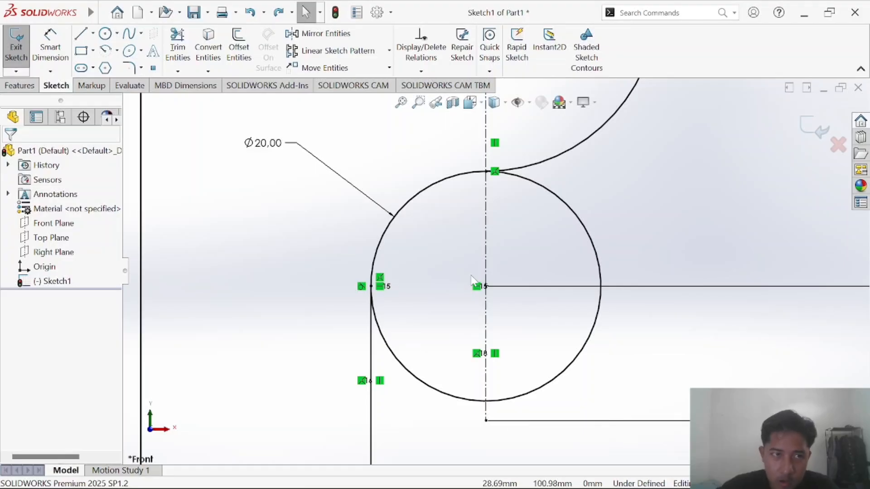
# Draw a circle of about 3.9 mm radius centred on the new centerline's lower endpoint and check it against drawing e).
pyautogui.click(105, 34)
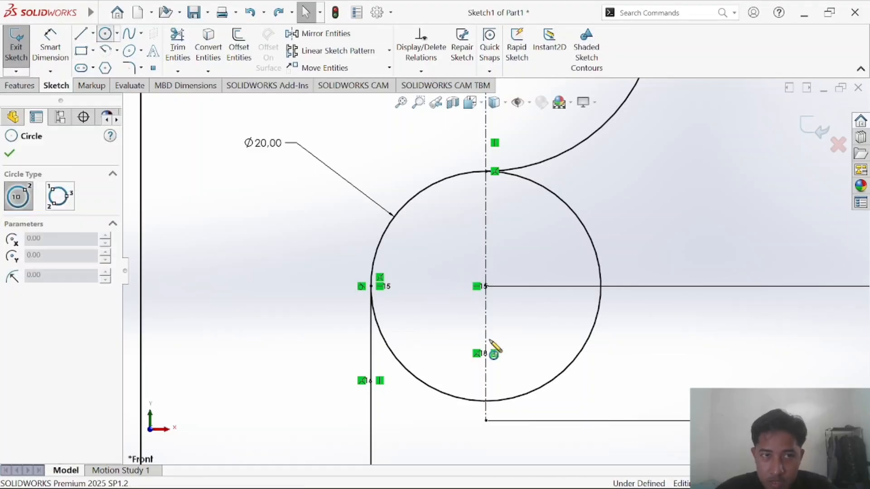
pyautogui.click(486, 420)
pyautogui.click(526, 449)
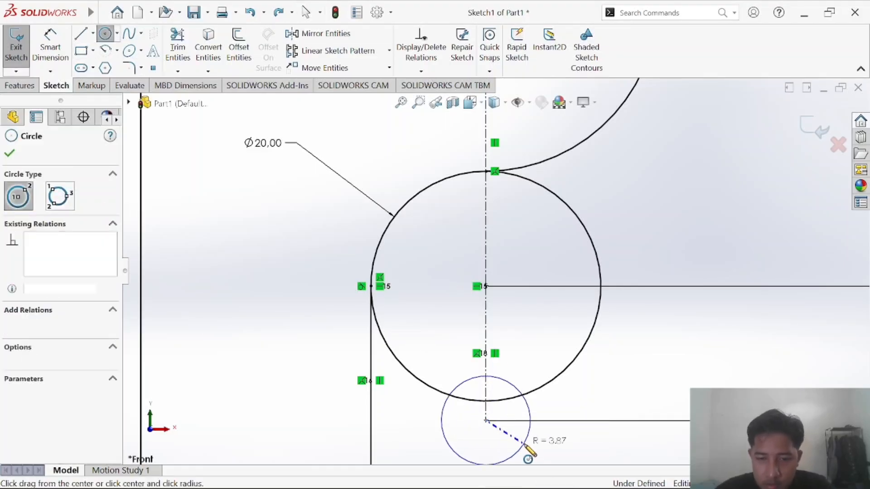
pyautogui.hotkey('alt', 'Tab')
pyautogui.hotkey('alt', 'Tab')
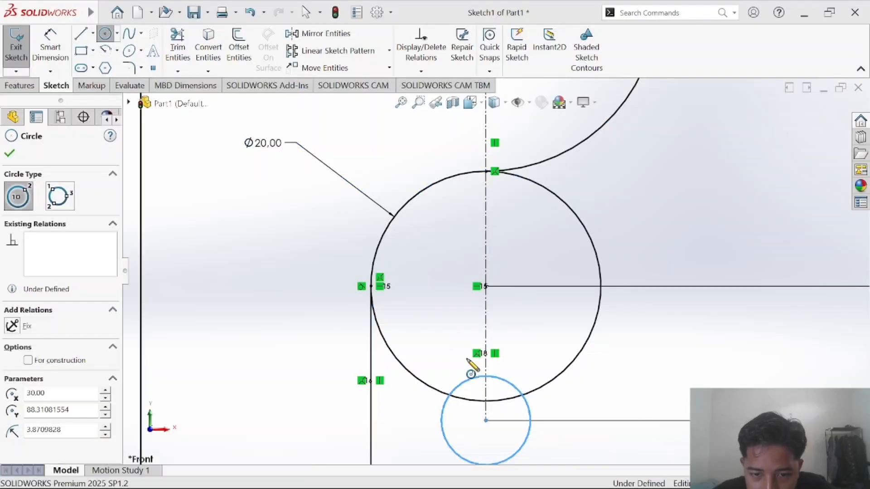
# Dimension the small circle at the vertical centerline's lower endpoint with a 10 mm diameter, placing the text beside it.
pyautogui.click(50, 44)
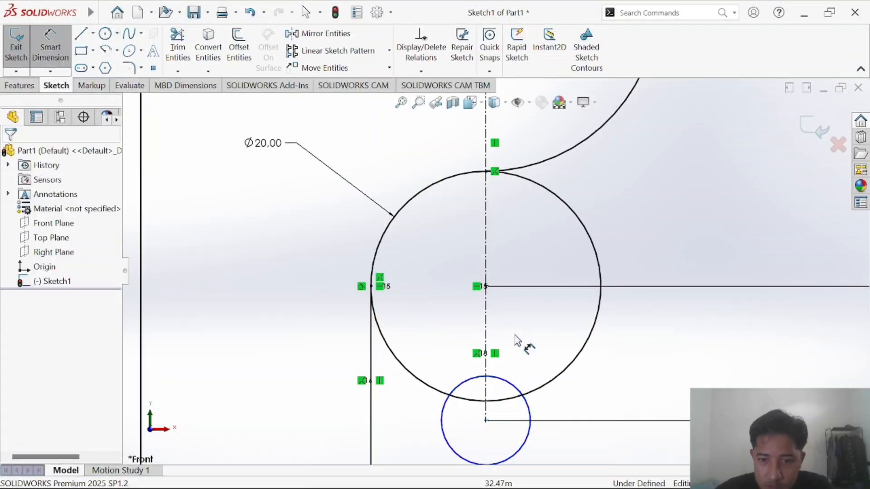
pyautogui.click(530, 415)
pyautogui.click(638, 371)
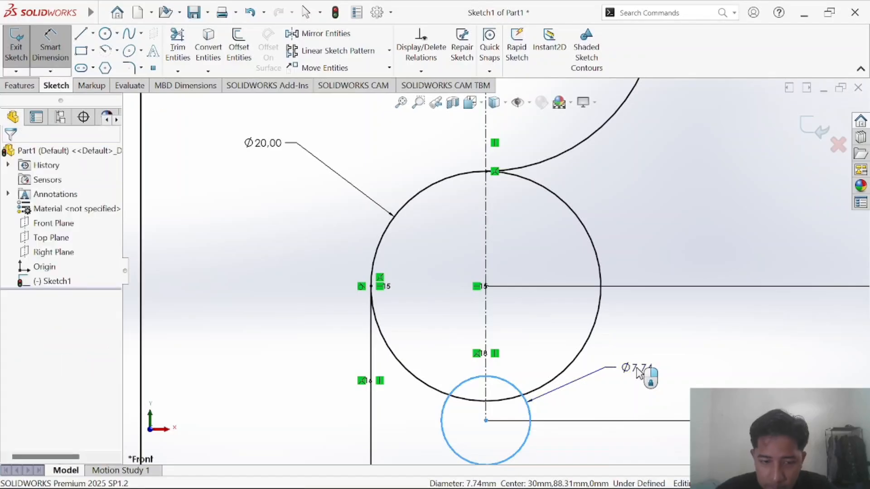
pyautogui.write('10')
pyautogui.press('Return')
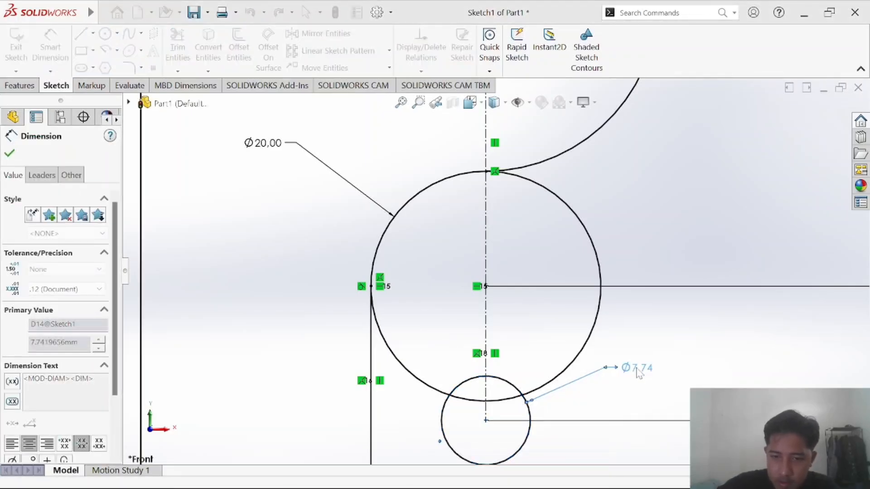
pyautogui.rightClick(609, 401)
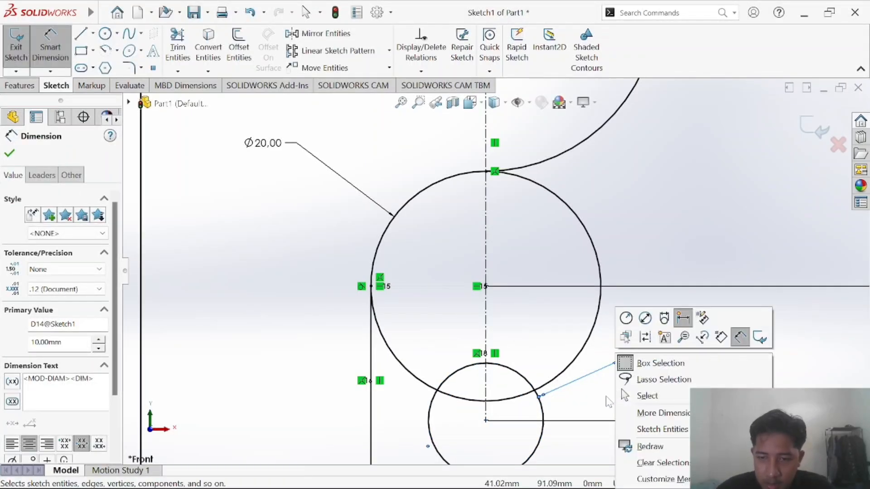
pyautogui.click(606, 400)
pyautogui.scroll(7, 604, 402)
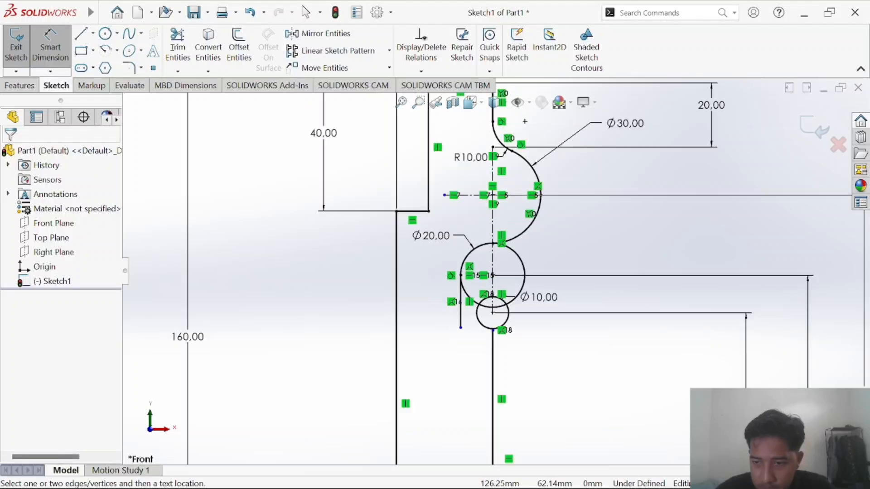
pyautogui.scroll(1, 494, 272)
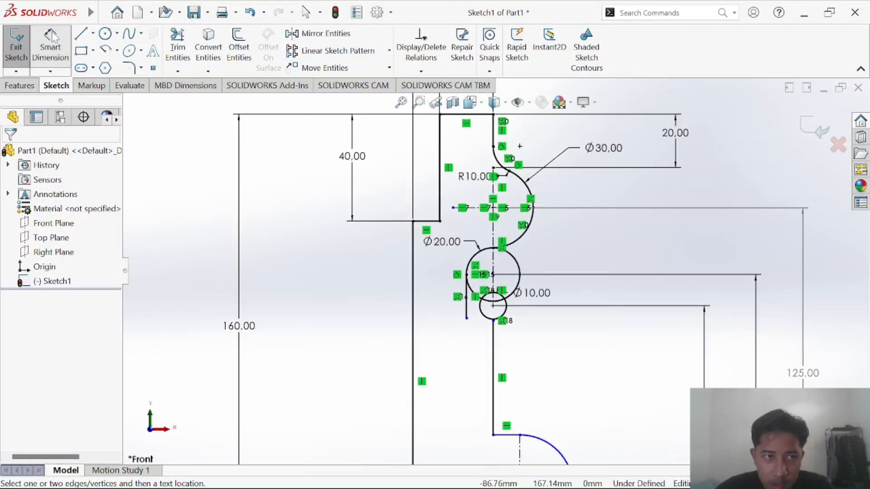
pyautogui.press('Escape')
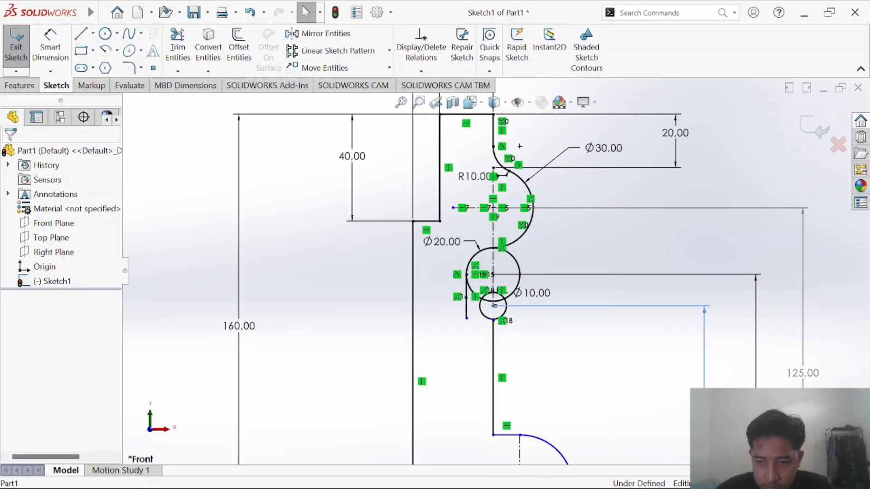
# Set the height dimension from the base to the small circle's centre to 90 mm.
pyautogui.doubleClick(704, 313)
pyautogui.write('90')
pyautogui.press('Return')
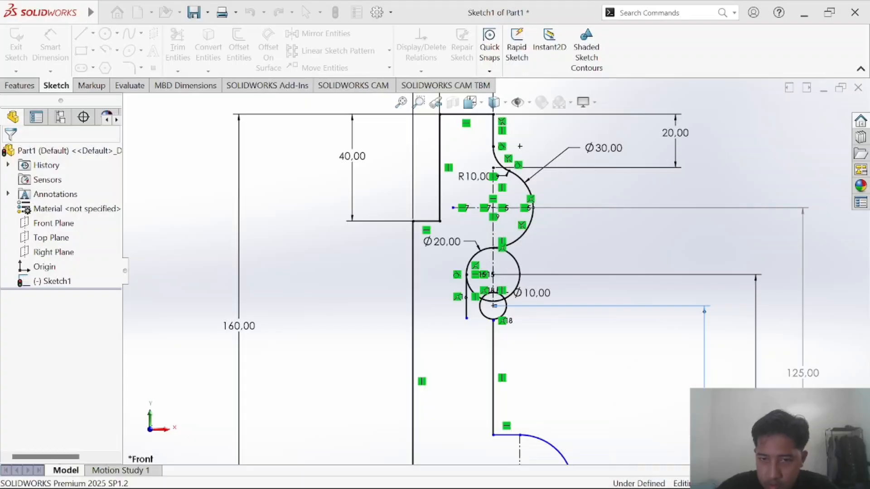
pyautogui.click(527, 335)
# Try to make the 10 mm circle tangent to the short vertical line below the 20 mm circle's edge.
pyautogui.scroll(-4, 527, 335)
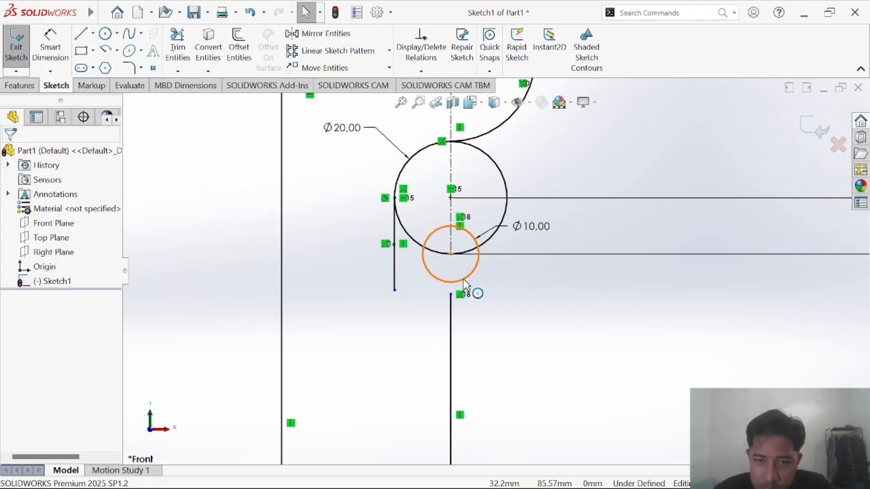
pyautogui.click(464, 279)
pyautogui.keyDown('ctrl'); pyautogui.click(396, 268); pyautogui.keyUp('ctrl')
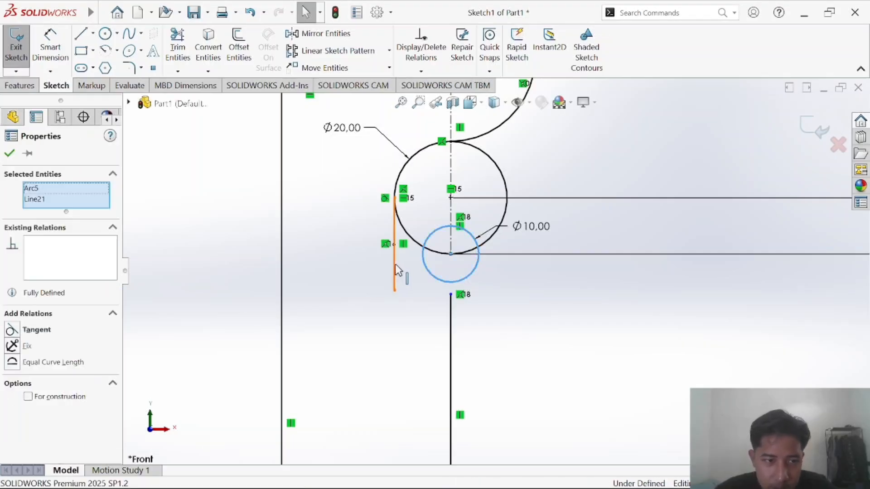
pyautogui.click(12, 331)
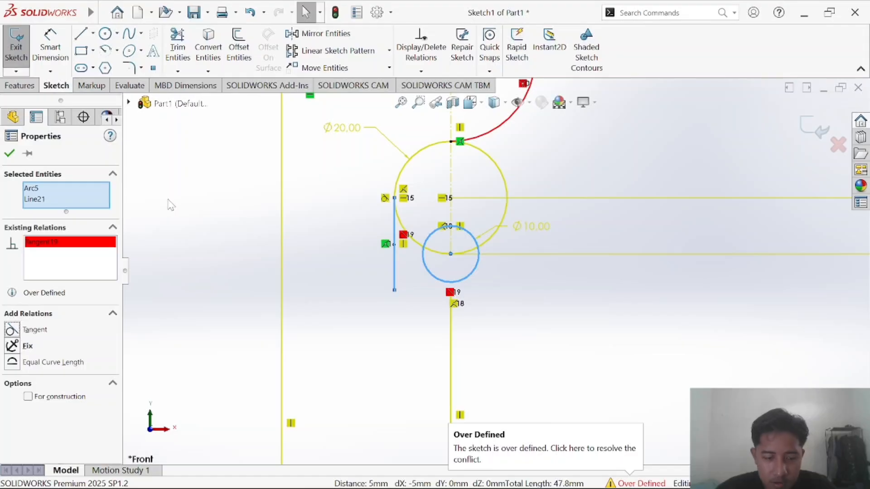
# Undo the tangent relation, the 90 mm height change and the small circle's 10 mm diameter value.
pyautogui.hotkey('ctrl', 'z')
pyautogui.hotkey('ctrl', 'z')
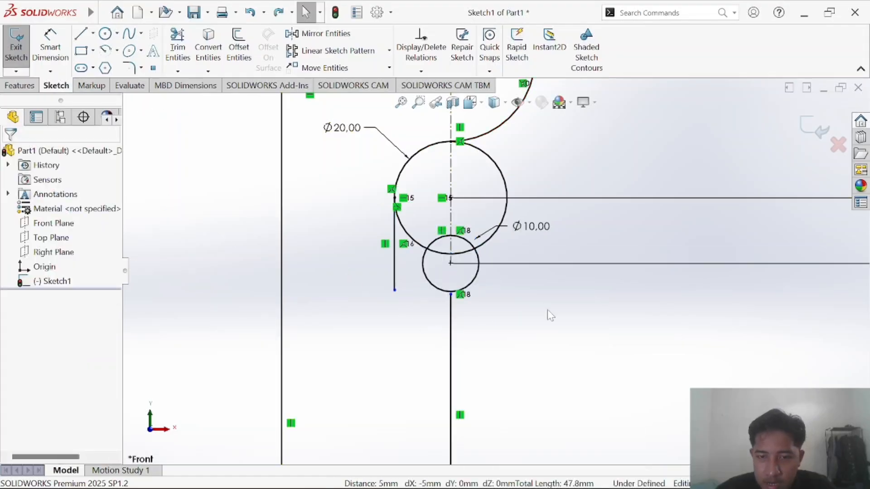
pyautogui.hotkey('ctrl', 'z')
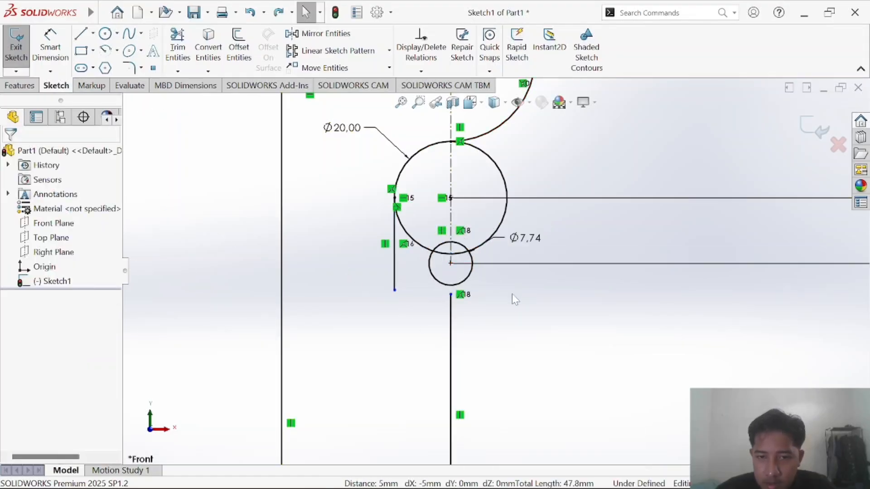
# Resize the small circle freehand to about 3.7 mm radius and select its centre point.
pyautogui.click(470, 279)
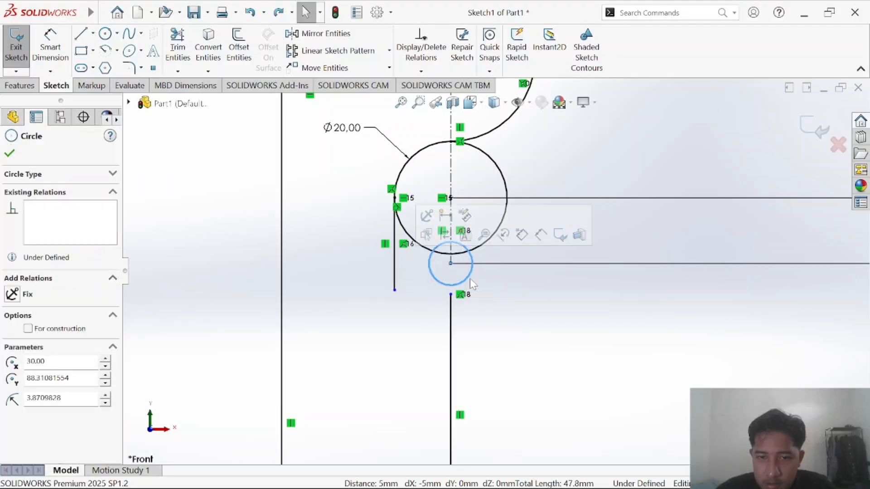
pyautogui.moveTo(469, 278)
pyautogui.mouseDown()
pyautogui.moveTo(505, 281)
pyautogui.moveTo(472, 270)
pyautogui.mouseUp()
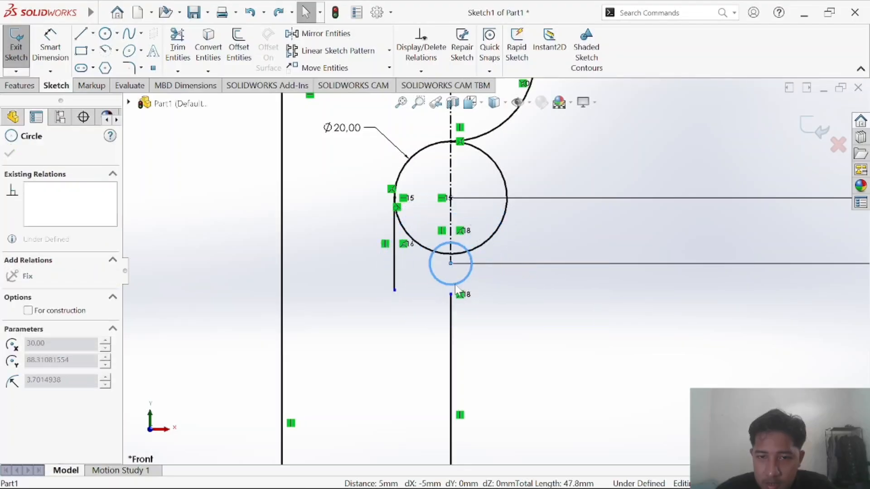
pyautogui.click(451, 264)
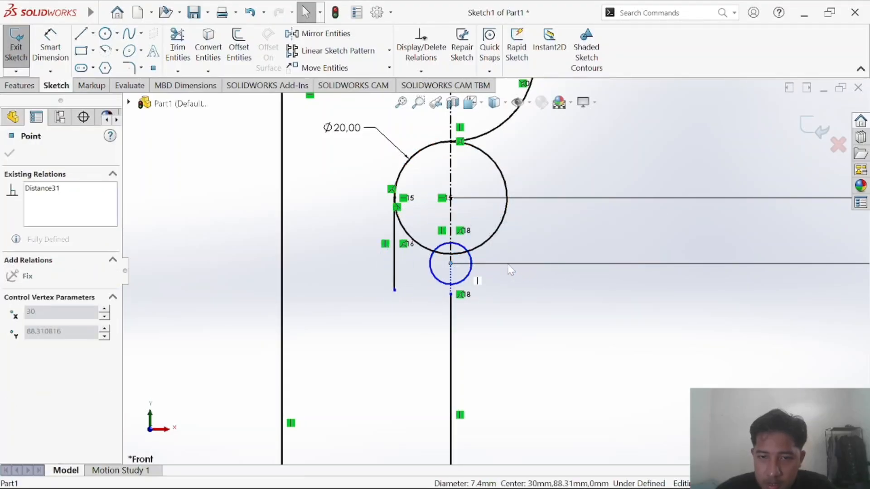
# Delete the small circle below the 20 mm circle, centred at the end of the lower horizontal line.
pyautogui.moveTo(447, 278); pyautogui.dragTo(513, 290)
pyautogui.moveTo(449, 264); pyautogui.dragTo(458, 266)
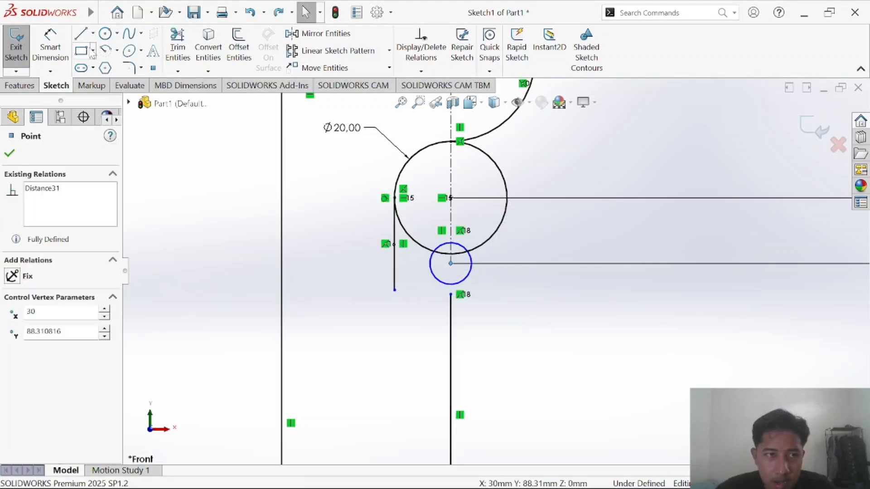
pyautogui.click(106, 35)
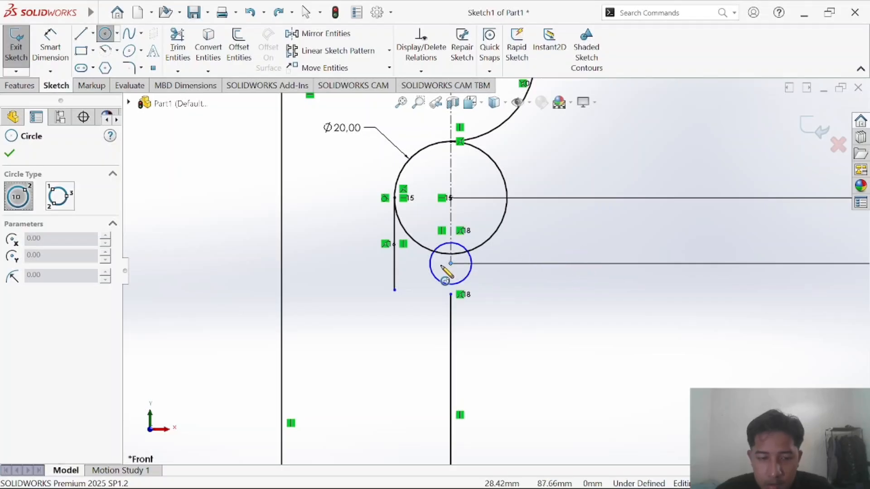
pyautogui.press('Escape')
pyautogui.press('Delete')
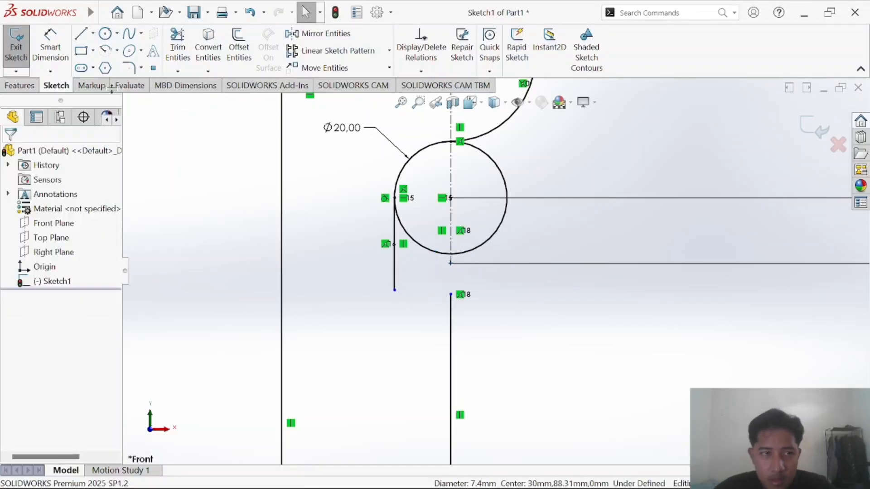
# Sketch a circle centred on the lower horizontal line, clear of the profile, and dimension its diameter to 10 mm.
pyautogui.click(105, 34)
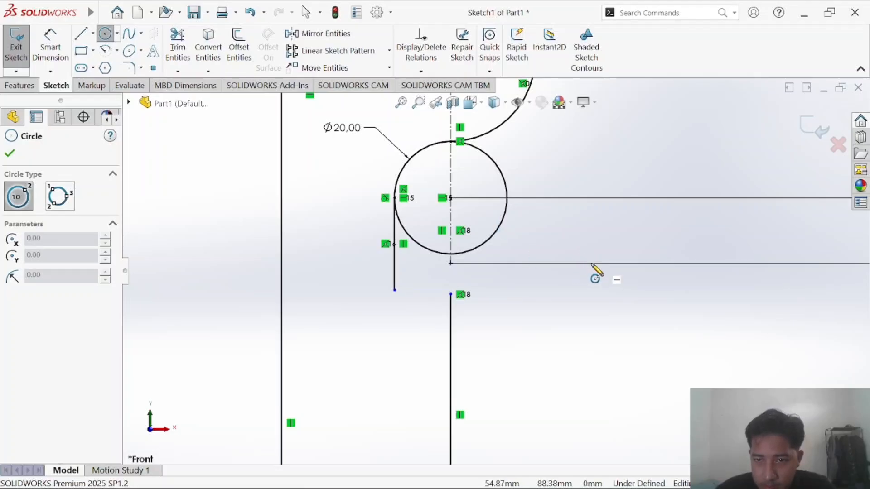
pyautogui.moveTo(591, 263); pyautogui.dragTo(609, 282)
pyautogui.click(44, 44)
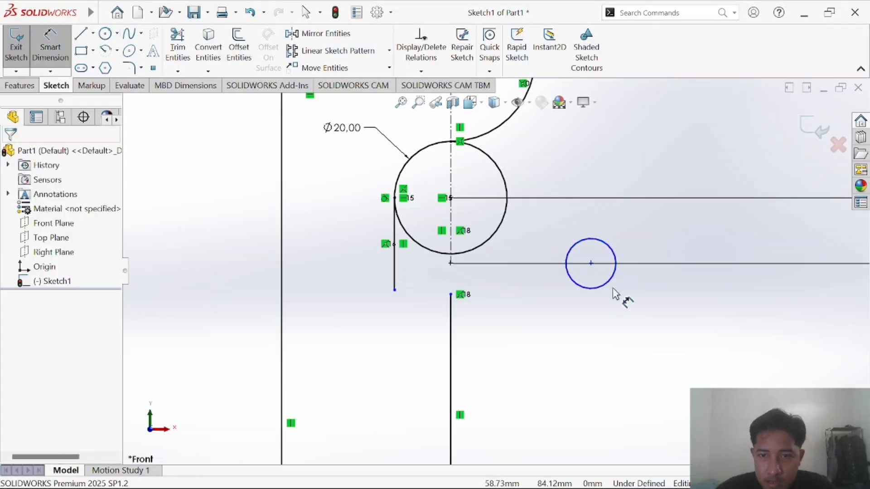
pyautogui.click(614, 252)
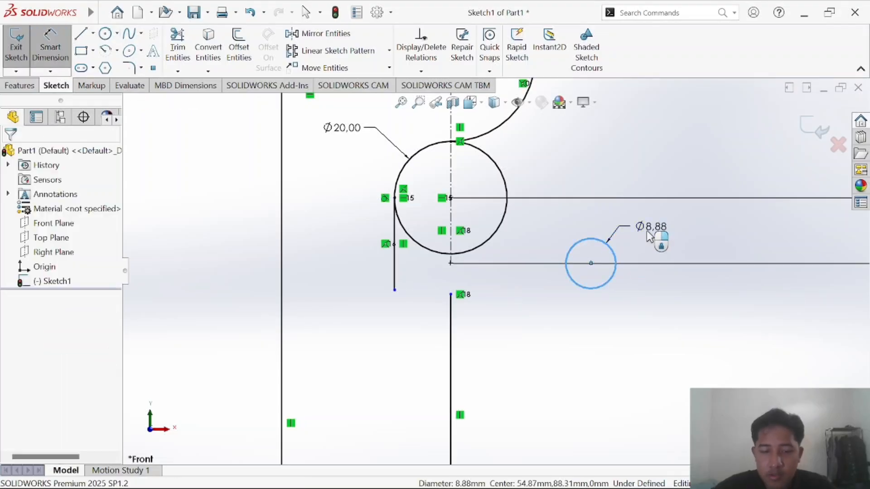
pyautogui.click(658, 241)
pyautogui.write('10')
pyautogui.press('Return')
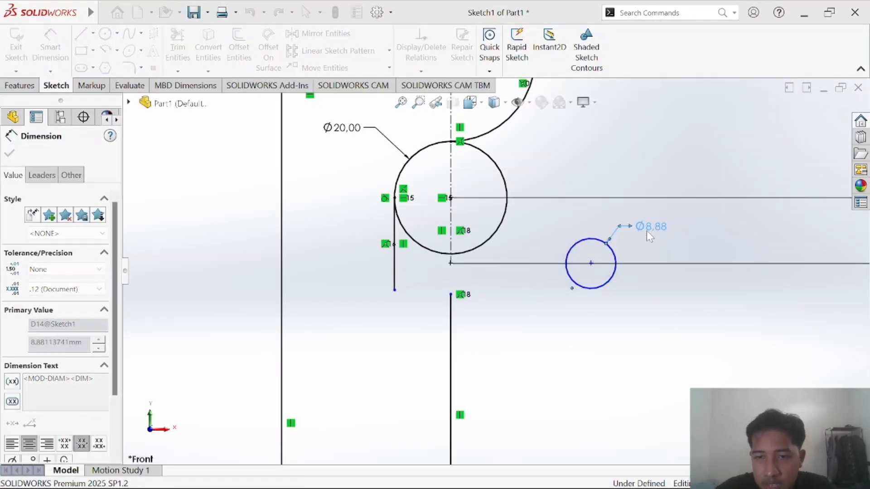
pyautogui.hotkey('alt', 'Tab')
pyautogui.hotkey('alt', 'Tab')
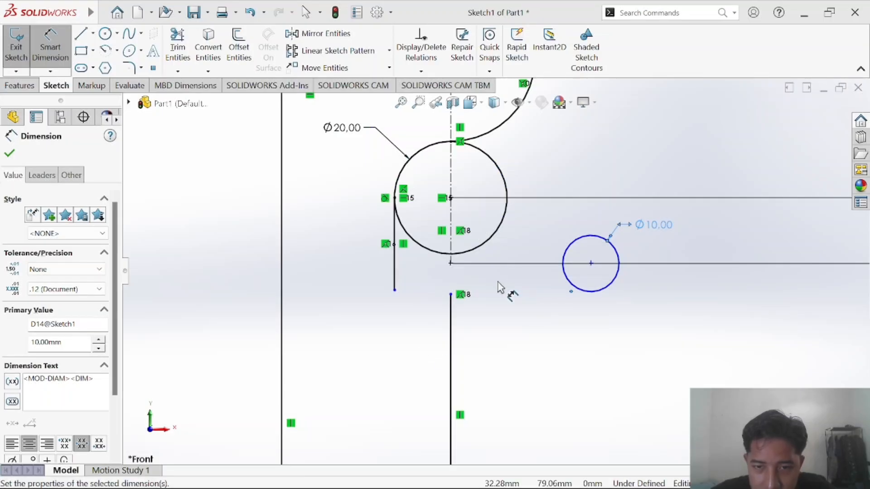
# Try a coincident relation between the 10 mm circle and the short vertical line's midpoint, and undo it.
pyautogui.click(55, 59)
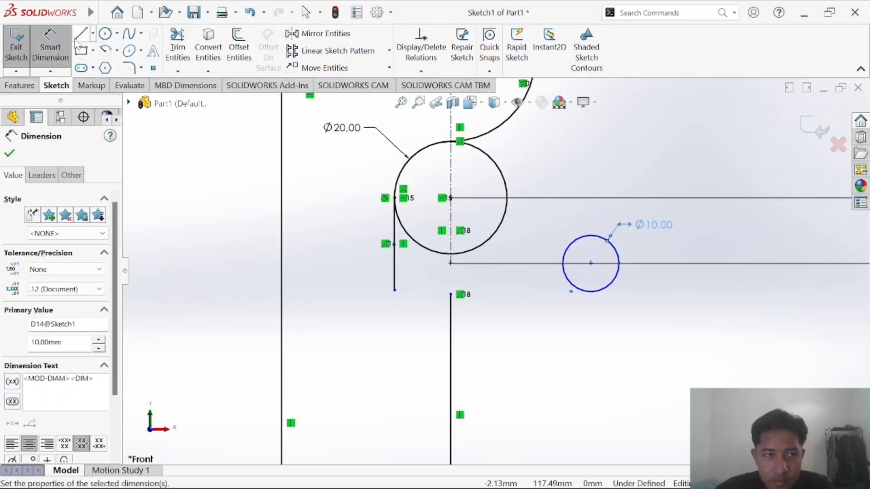
pyautogui.press('Escape')
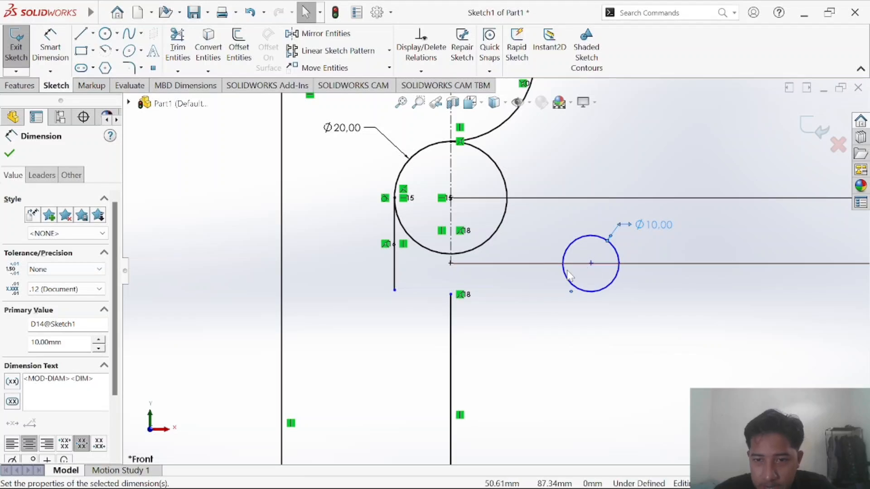
pyautogui.click(569, 281)
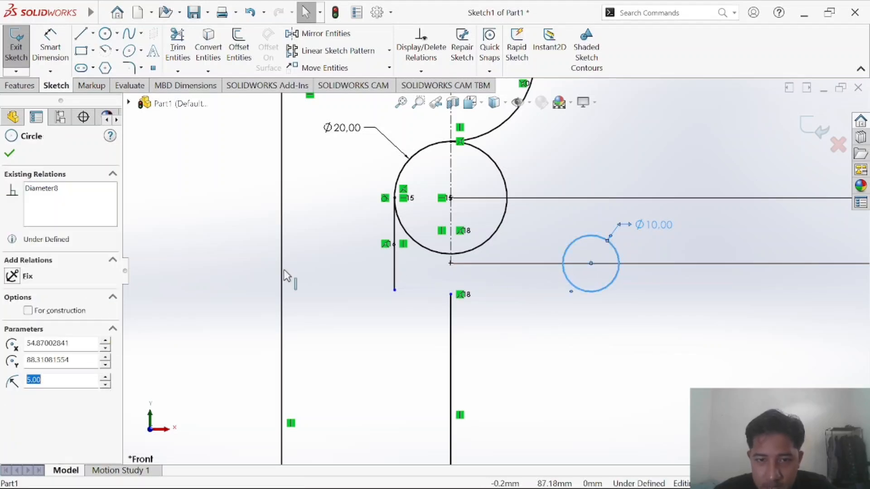
pyautogui.keyDown('ctrl'); pyautogui.click(395, 271); pyautogui.keyUp('ctrl')
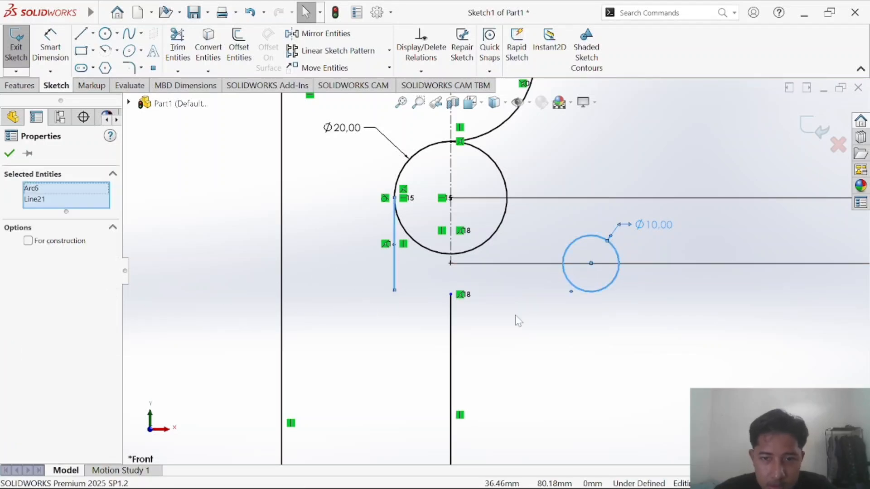
pyautogui.press('Escape')
pyautogui.click(580, 289)
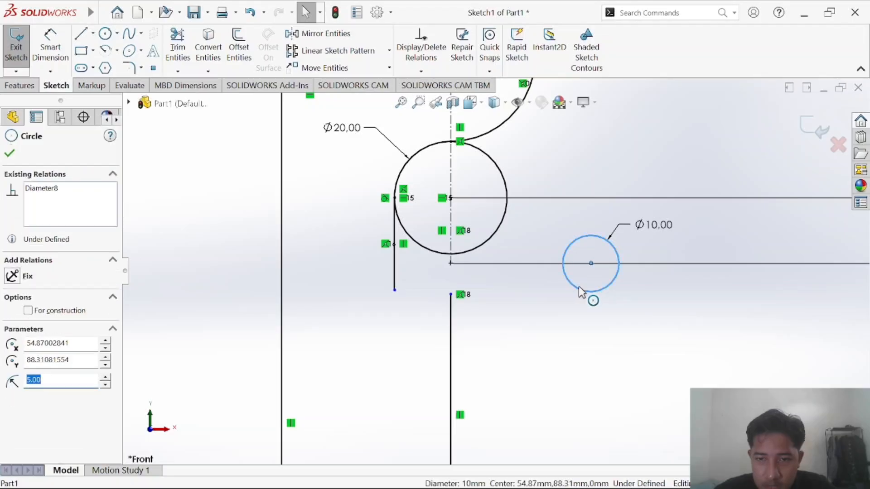
pyautogui.keyDown('ctrl'); pyautogui.click(393, 243); pyautogui.keyUp('ctrl')
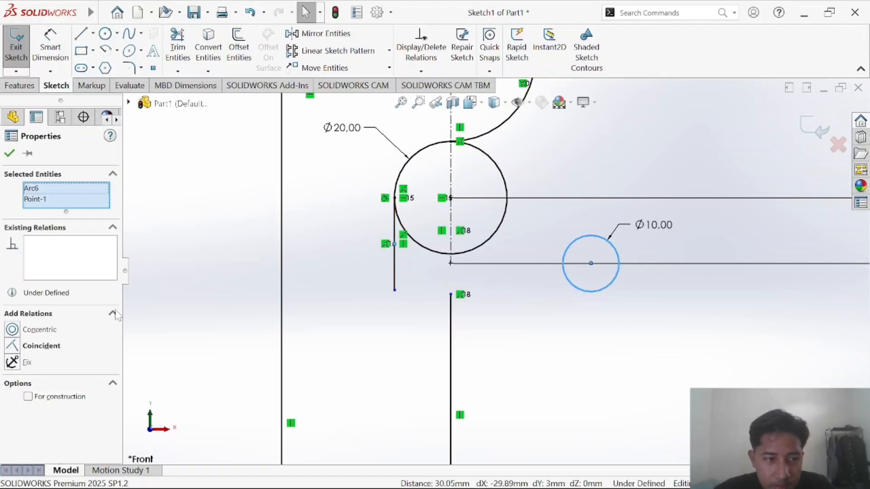
pyautogui.click(13, 346)
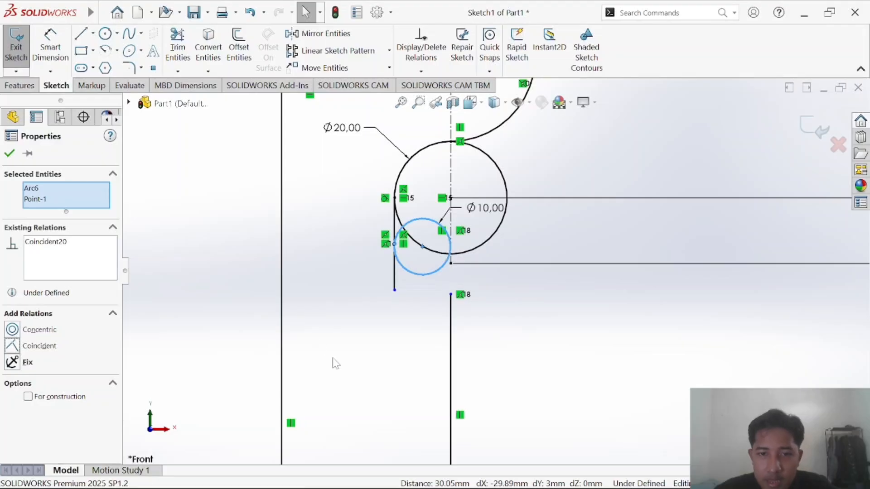
pyautogui.click(353, 356)
pyautogui.scroll(-3, 426, 308)
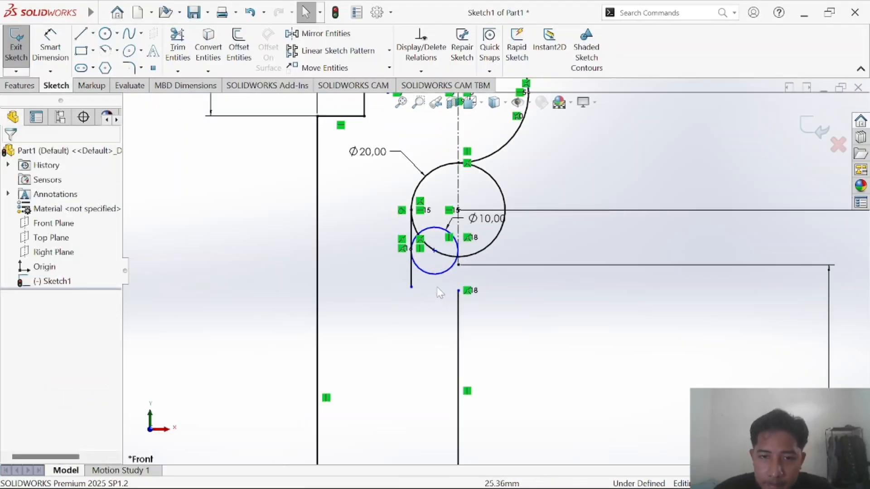
pyautogui.scroll(-1, 446, 271)
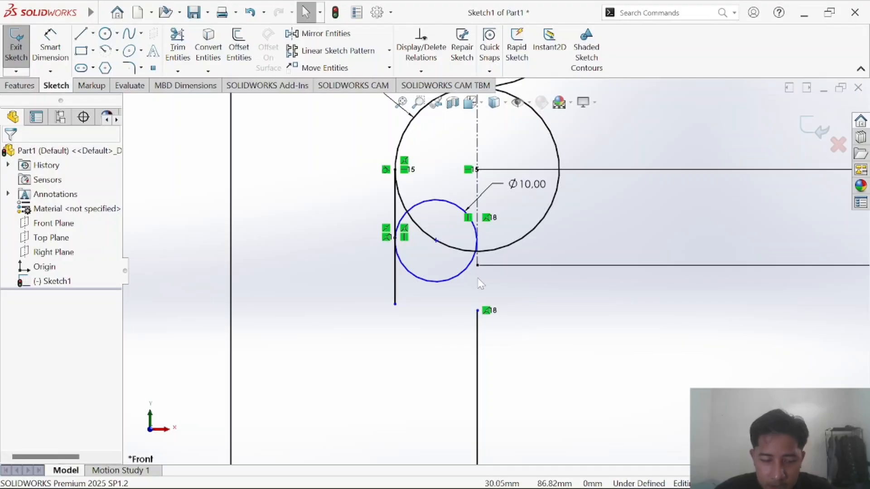
pyautogui.hotkey('ctrl', 'z')
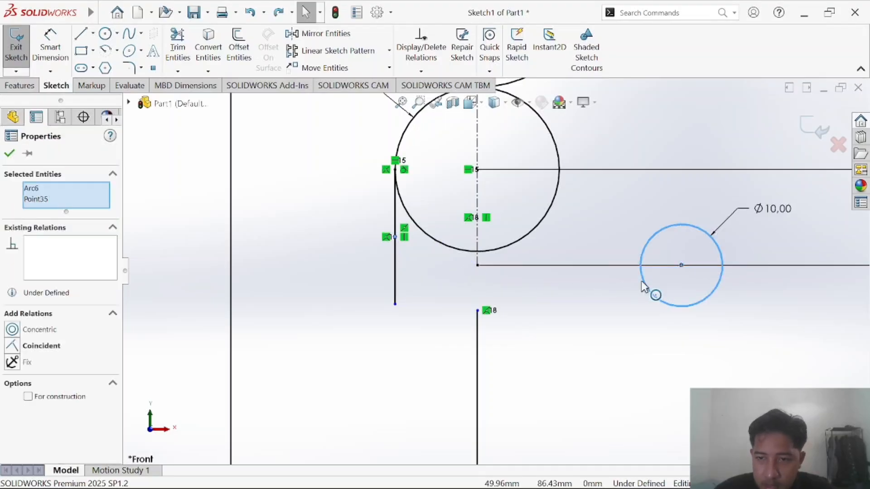
# Make the 10 mm circle tangent to the short vertical line beneath the 20 mm circle.
pyautogui.click(647, 287)
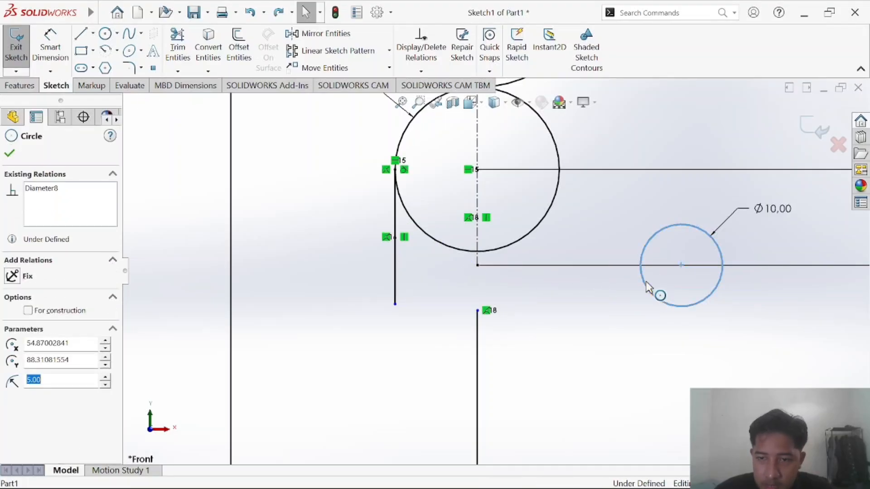
pyautogui.keyDown('ctrl'); pyautogui.click(396, 285); pyautogui.keyUp('ctrl')
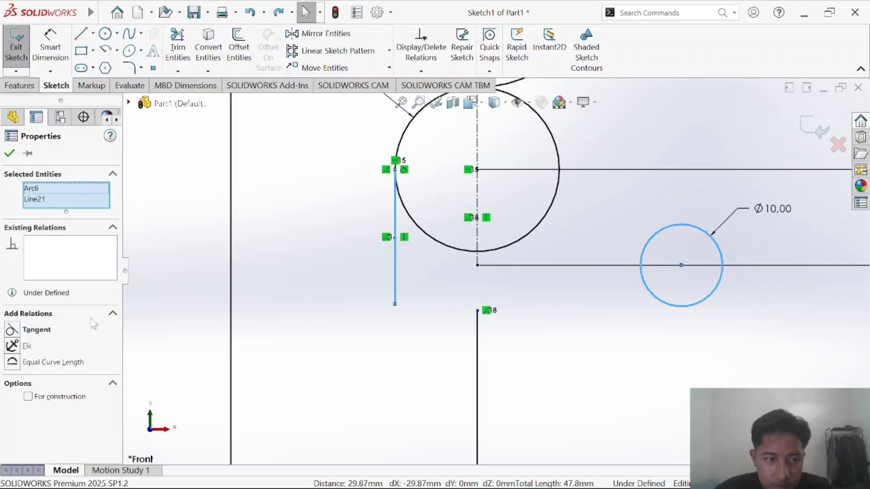
pyautogui.click(11, 330)
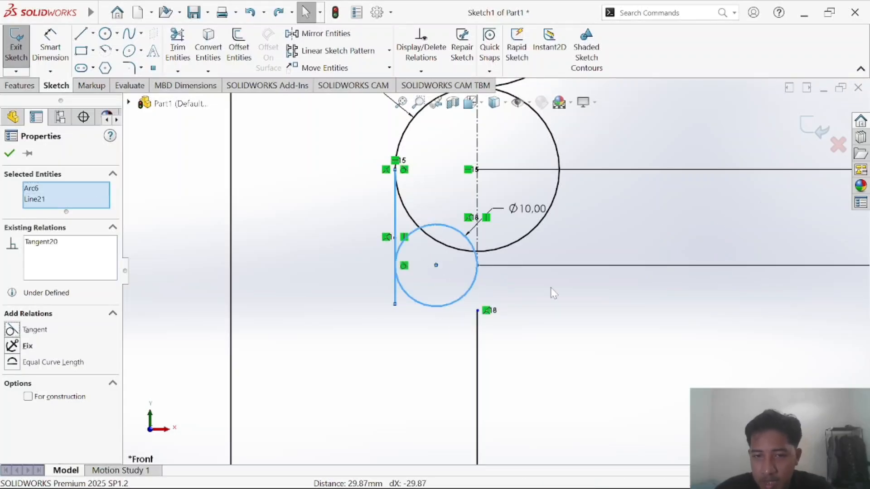
pyautogui.click(543, 321)
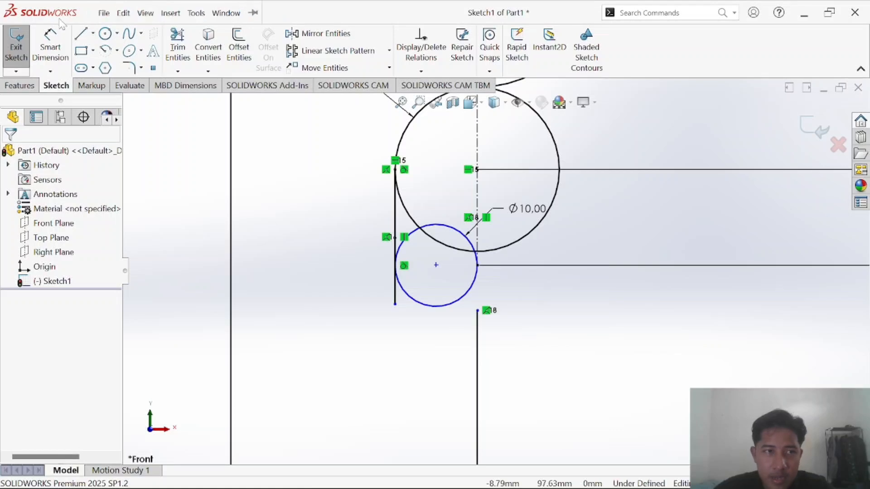
# Draw a horizontal centerline across the full diameter of the 20 mm circle, starting at the short vertical line's upper end.
pyautogui.click(93, 34)
pyautogui.click(109, 67)
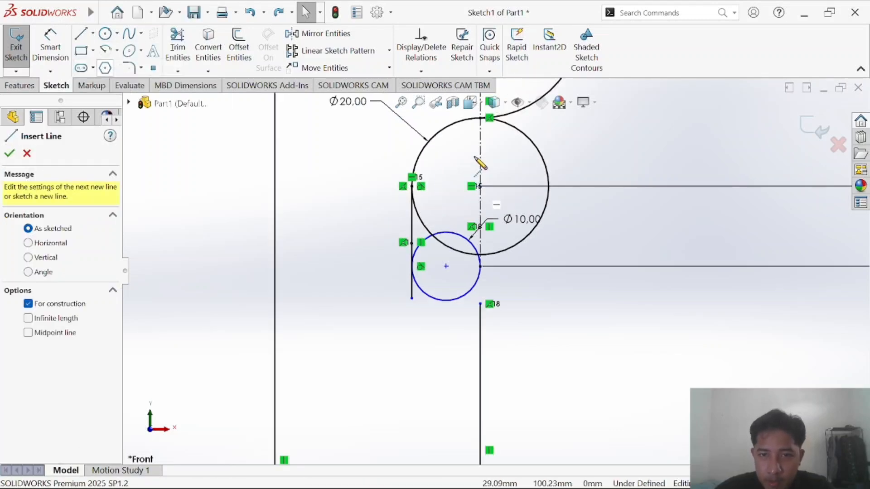
pyautogui.scroll(1, 476, 161)
pyautogui.click(412, 186)
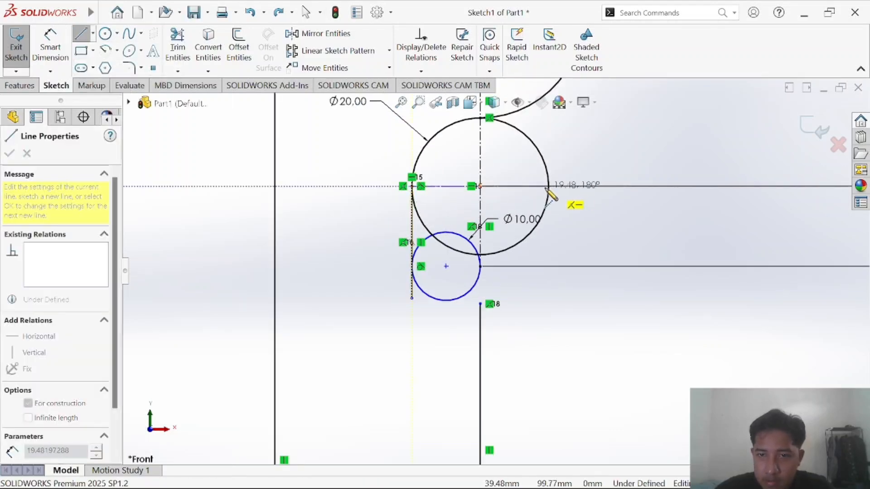
pyautogui.click(549, 186)
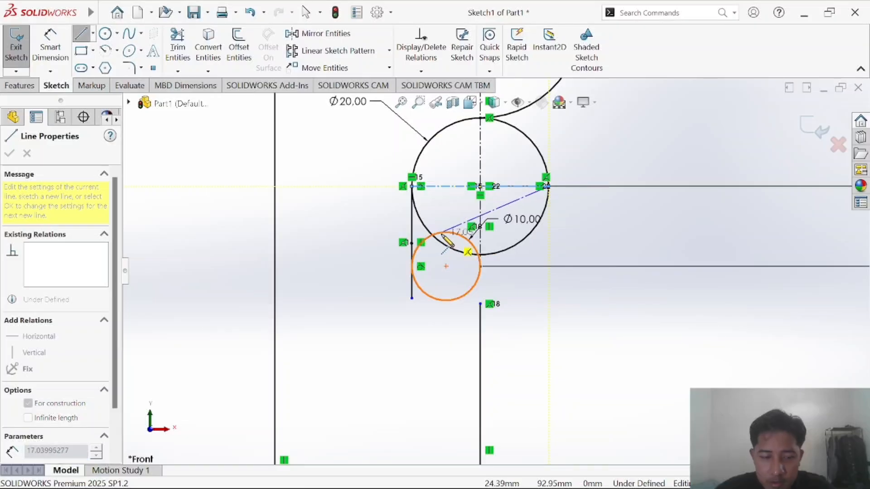
pyautogui.press('Escape')
# Draw a vertical centerline through the 10 mm circle, from its upper to its lower quadrant point.
pyautogui.click(93, 33)
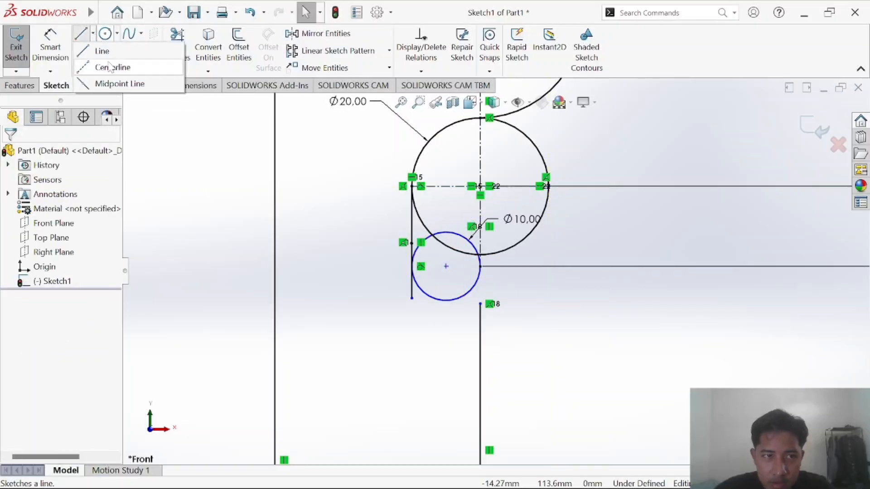
pyautogui.click(109, 83)
pyautogui.click(92, 33)
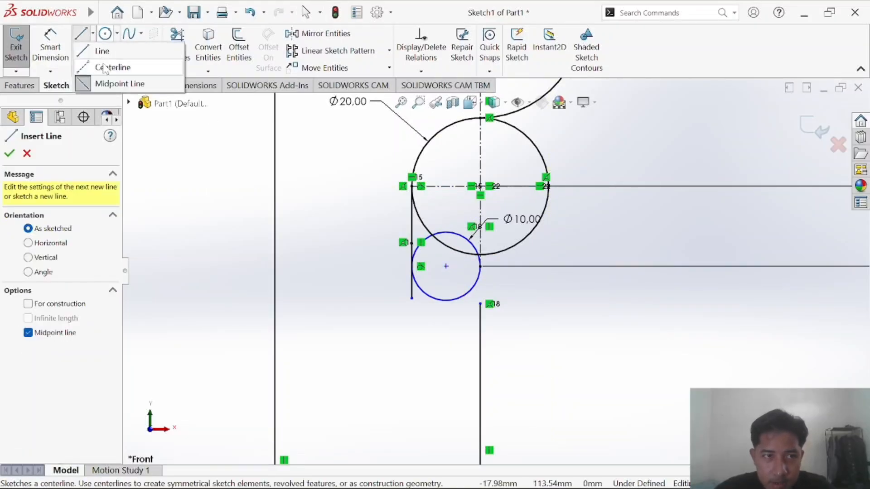
pyautogui.click(109, 66)
pyautogui.click(446, 233)
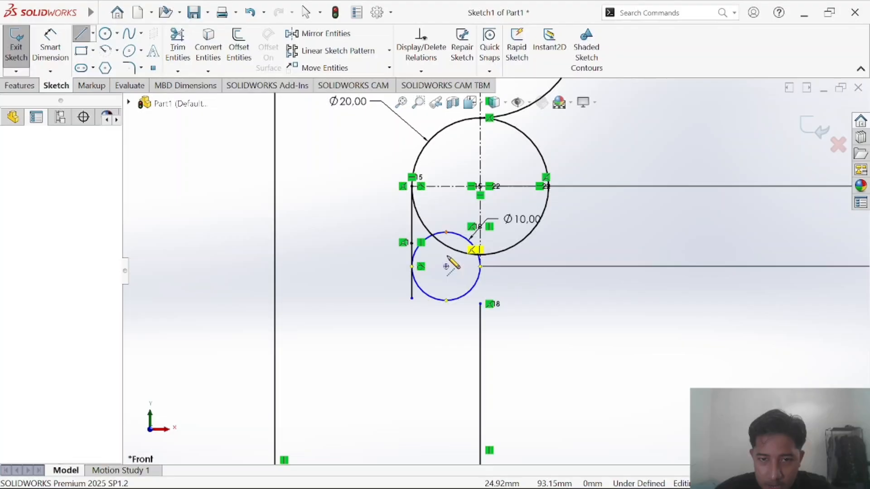
pyautogui.click(447, 300)
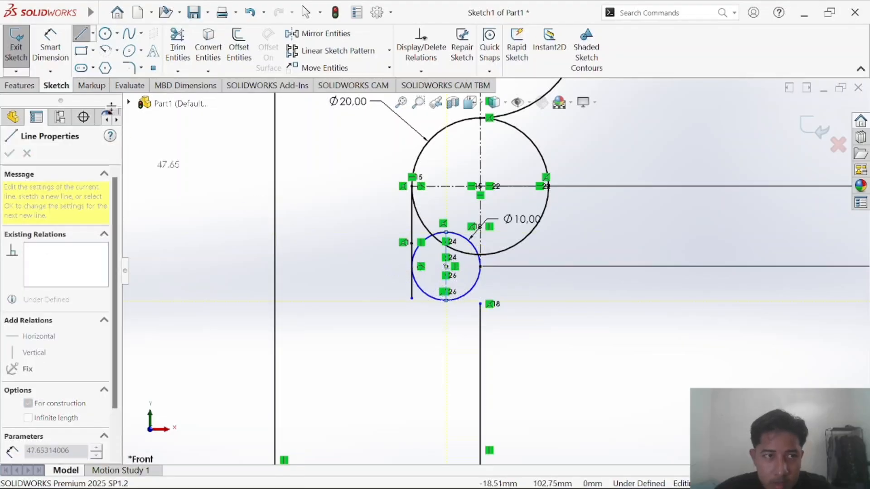
pyautogui.press('Escape')
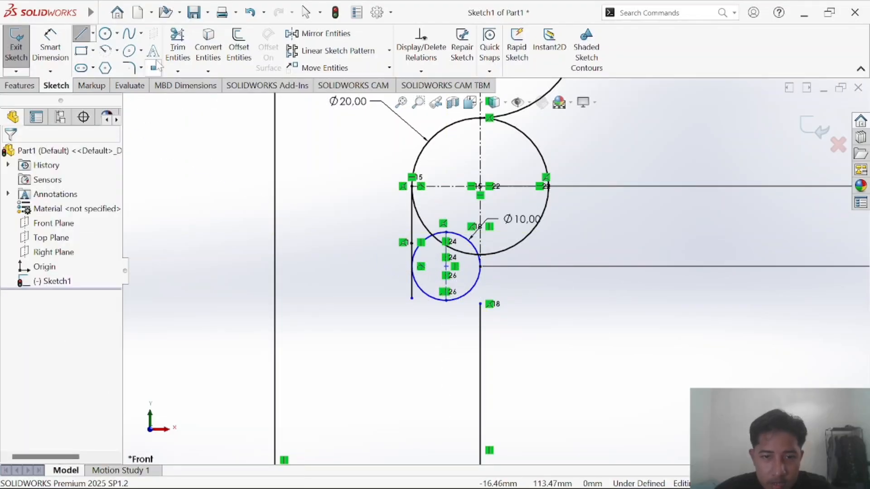
# Draw a horizontal centerline across the 10 mm circle, from its tangent side to the end of the lower horizontal line.
pyautogui.click(92, 33)
pyautogui.click(113, 67)
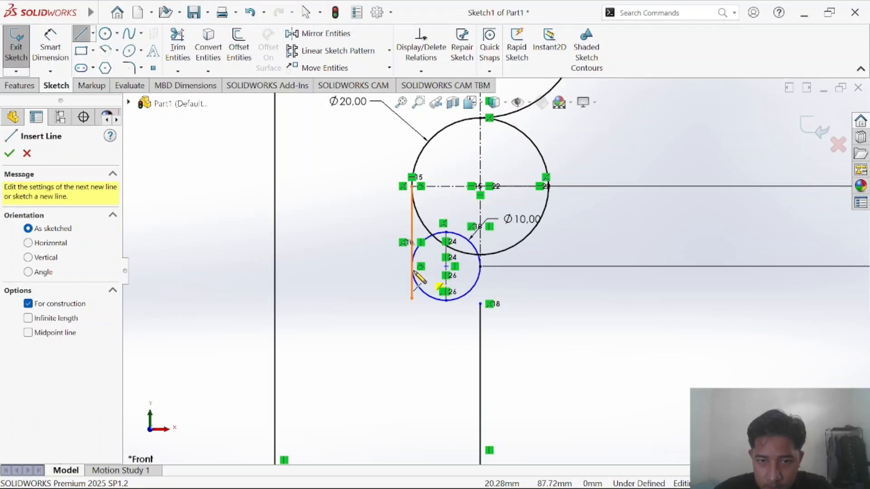
pyautogui.click(412, 266)
pyautogui.click(480, 266)
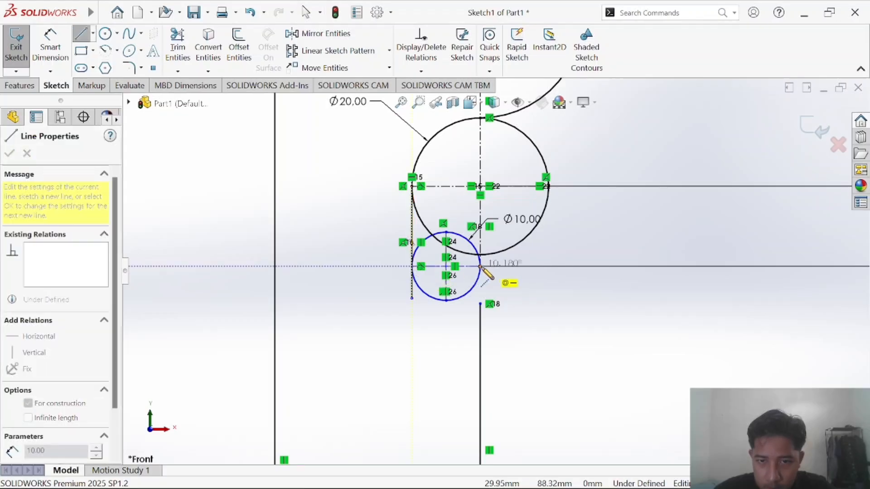
pyautogui.press('Escape')
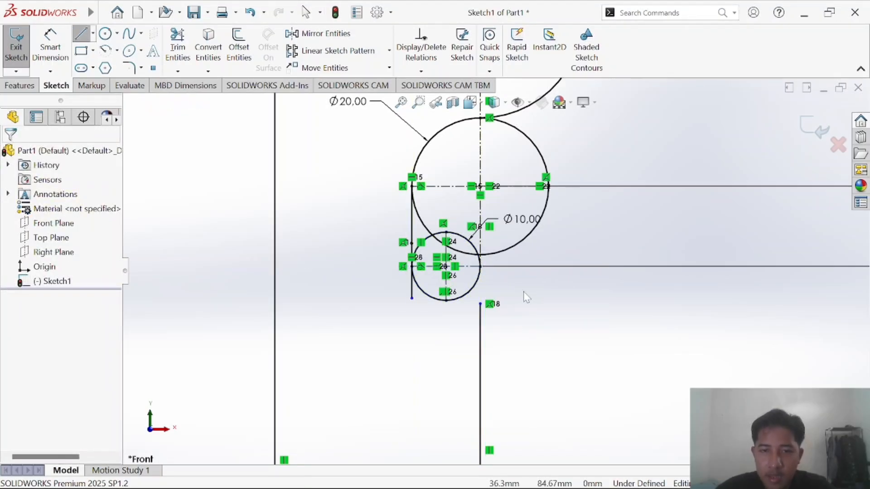
# Check profile e) in the PDF and trim away the right half of the 20 mm circle.
pyautogui.scroll(2, 560, 299)
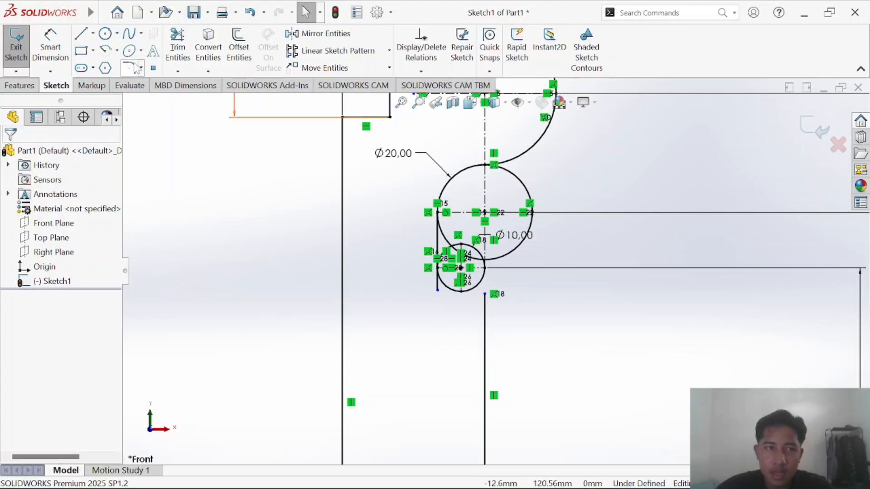
pyautogui.click(177, 47)
pyautogui.hotkey('alt', 'Tab')
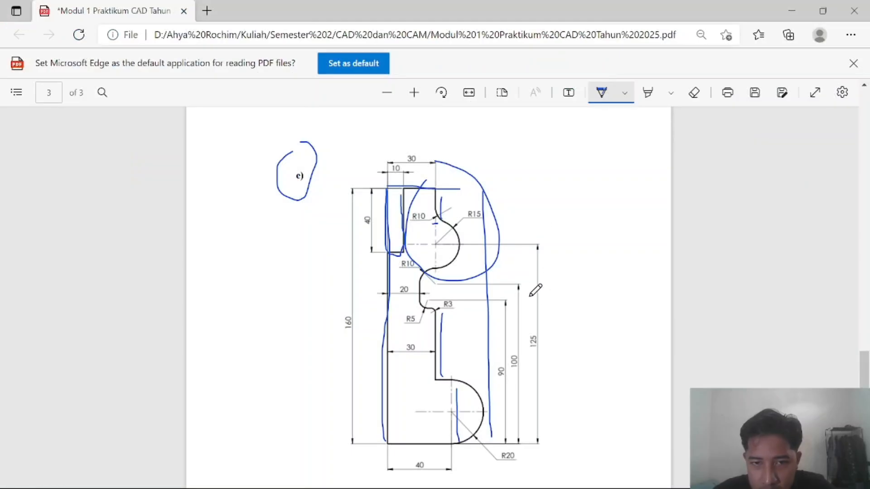
pyautogui.hotkey('alt', 'Tab')
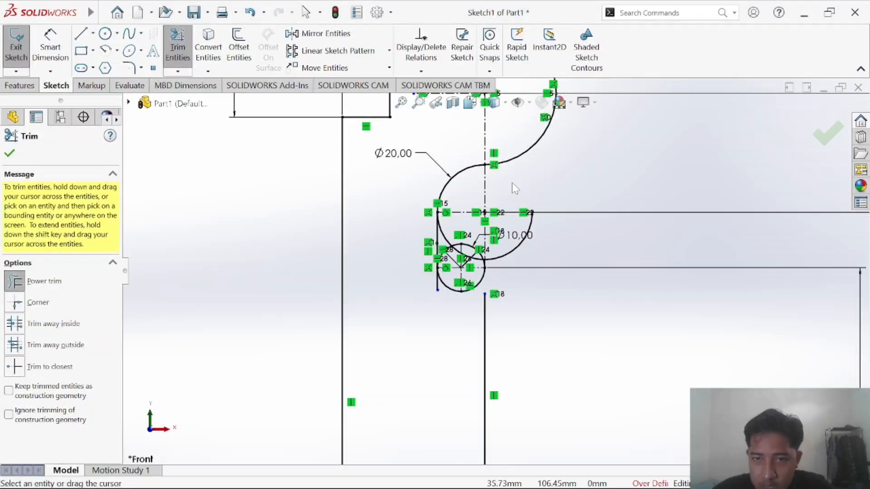
pyautogui.moveTo(513, 184); pyautogui.dragTo(540, 249)
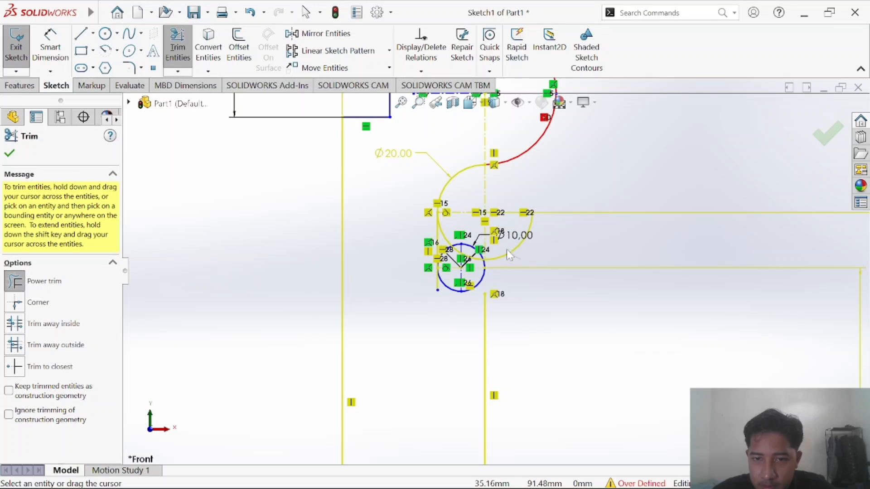
pyautogui.scroll(-3, 505, 230)
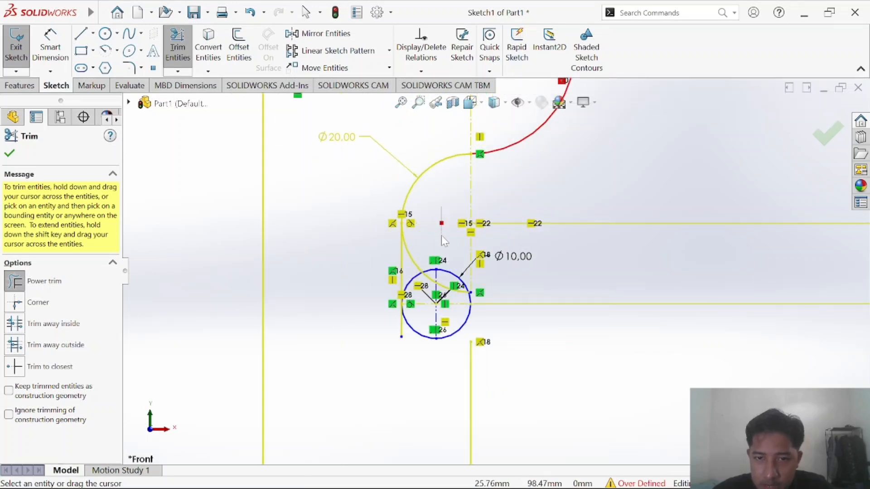
# Trim the left half of the 20 mm circle's horizontal centerline, its lower-left arc and the 10 mm circle's upper-right arc.
pyautogui.moveTo(441, 236); pyautogui.dragTo(441, 236)
pyautogui.hotkey('alt', 'Tab')
pyautogui.hotkey('alt', 'Tab')
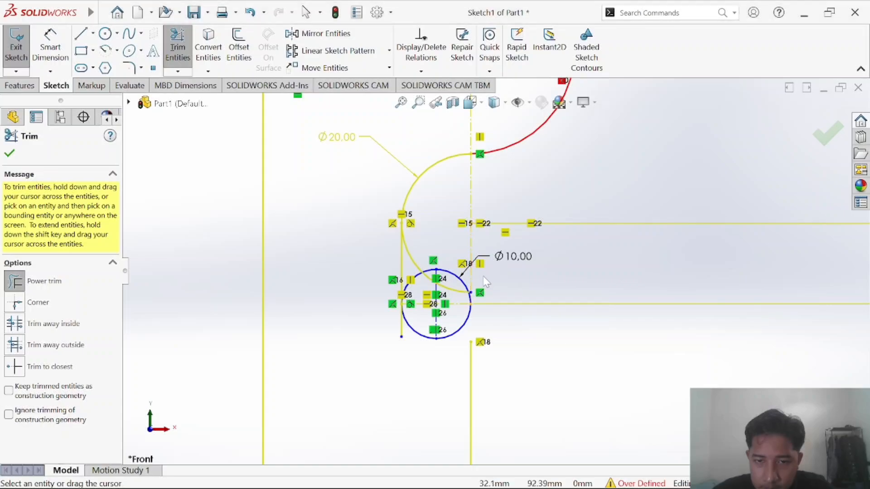
pyautogui.moveTo(447, 269); pyautogui.dragTo(448, 284)
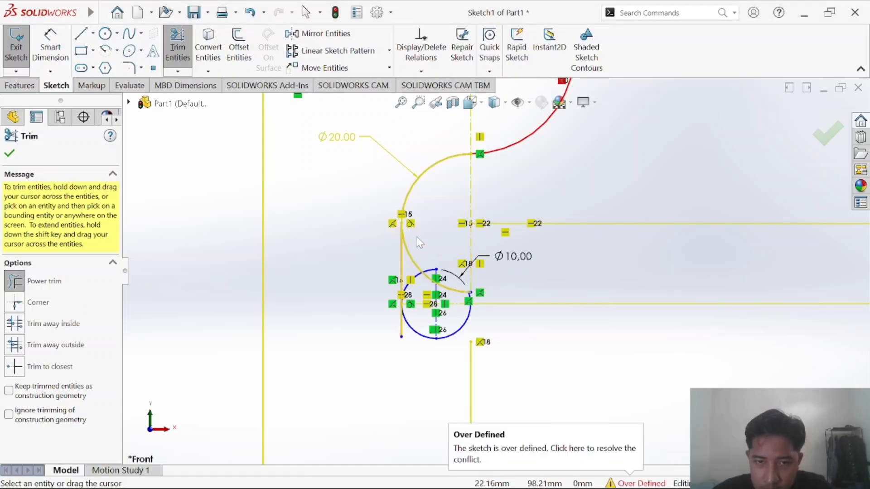
pyautogui.moveTo(415, 245)
pyautogui.mouseDown()
pyautogui.moveTo(410, 267)
pyautogui.moveTo(427, 291)
pyautogui.mouseUp()
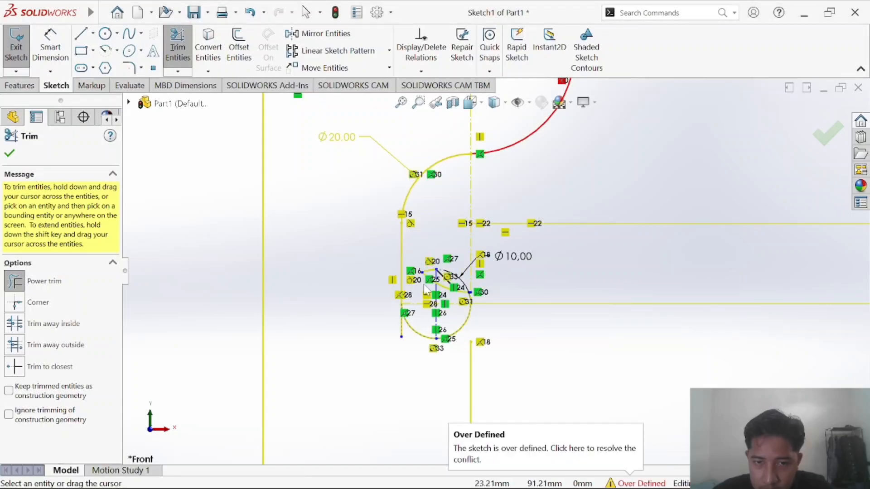
# Trim the short vertical line's lower overhang and the leftover arcs, keeping only the lower-left quarter of the 10 mm circle.
pyautogui.scroll(-4, 442, 325)
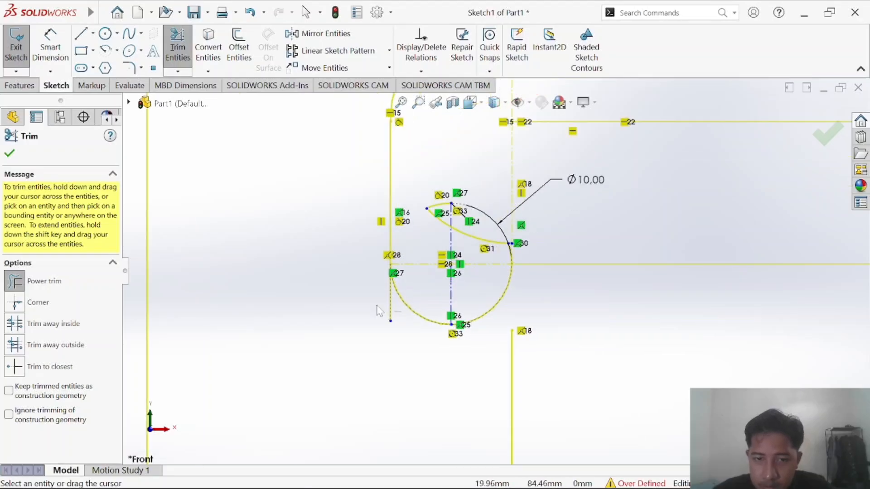
pyautogui.moveTo(400, 312); pyautogui.dragTo(377, 307)
pyautogui.moveTo(484, 224); pyautogui.dragTo(473, 249)
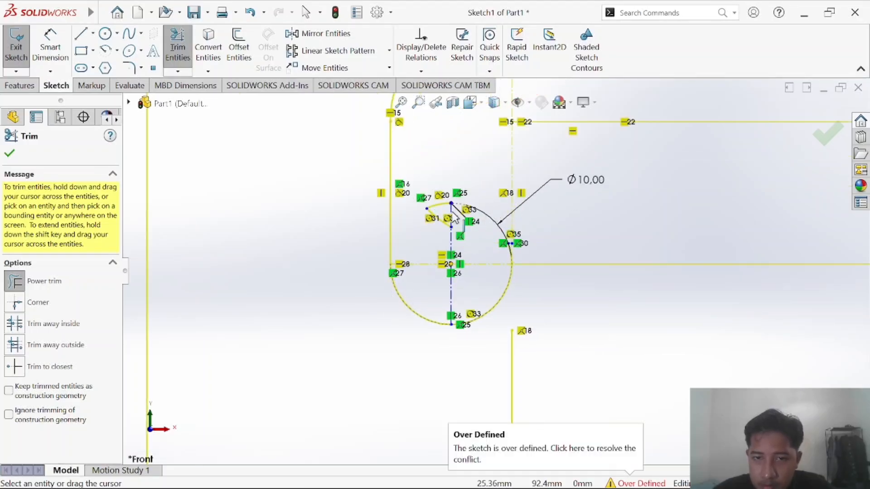
pyautogui.moveTo(454, 218)
pyautogui.mouseDown()
pyautogui.moveTo(451, 181)
pyautogui.moveTo(447, 202)
pyautogui.moveTo(521, 245)
pyautogui.moveTo(531, 220)
pyautogui.moveTo(500, 223)
pyautogui.mouseUp()
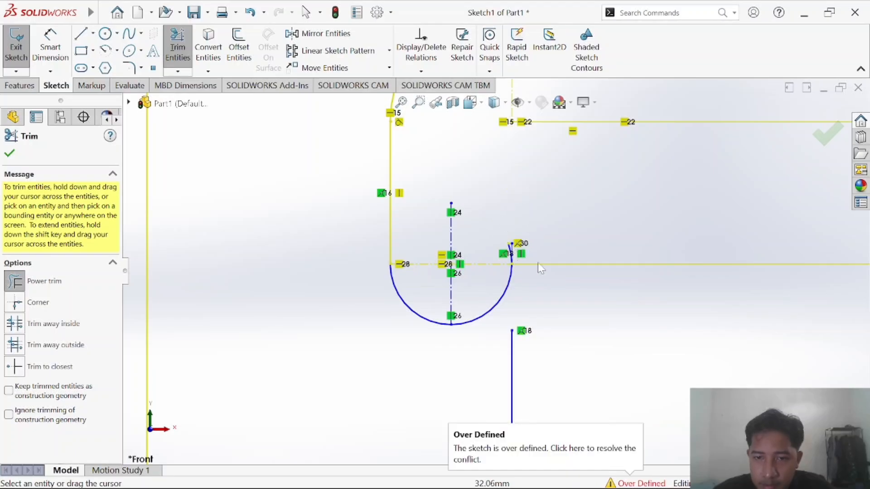
pyautogui.moveTo(534, 261); pyautogui.dragTo(502, 256)
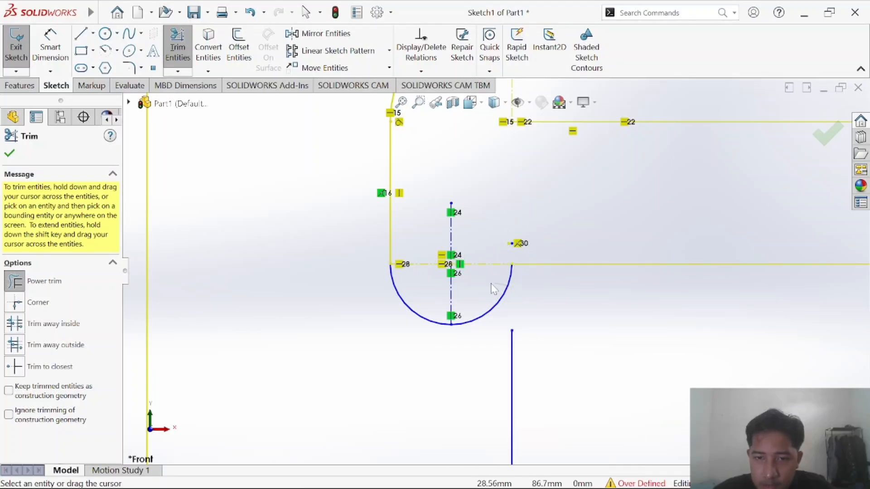
pyautogui.moveTo(487, 301); pyautogui.dragTo(499, 295)
pyautogui.scroll(5, 497, 271)
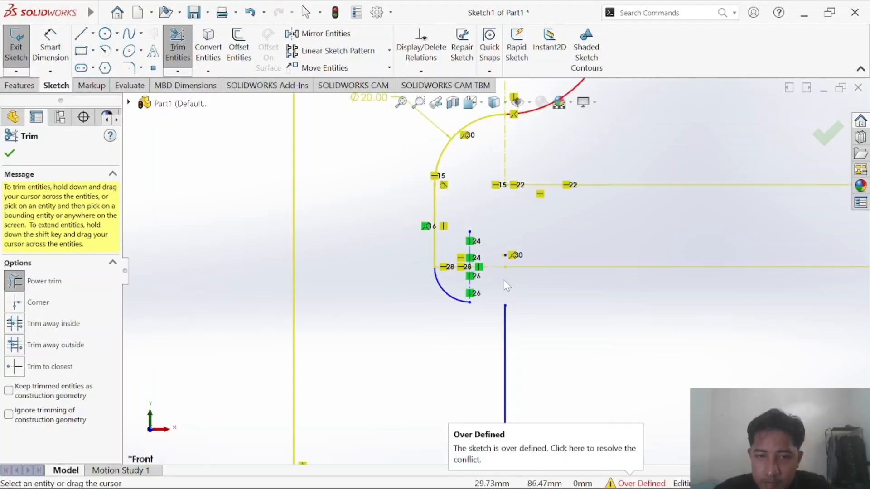
# Trim the 10 mm circle's centerlines back to the two segments bounding its lower-left quarter arc.
pyautogui.scroll(3, 567, 243)
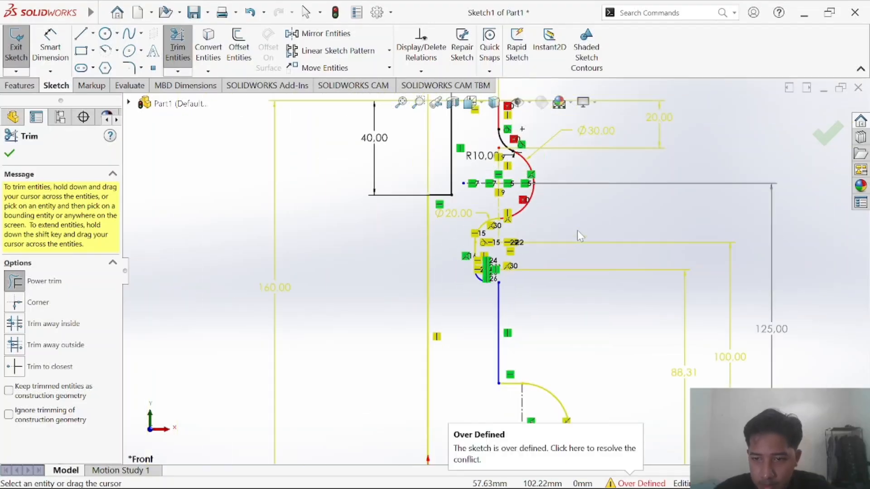
pyautogui.scroll(-5, 472, 248)
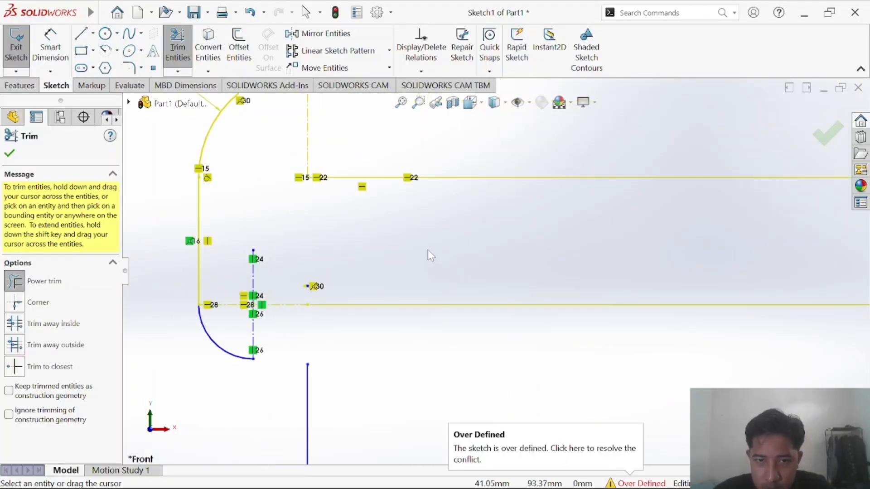
pyautogui.moveTo(281, 292); pyautogui.dragTo(281, 321)
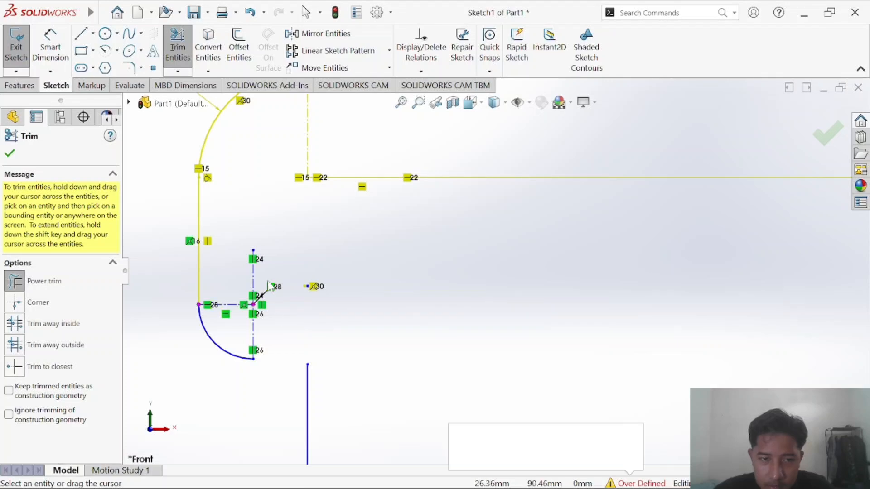
pyautogui.moveTo(265, 270); pyautogui.dragTo(243, 273)
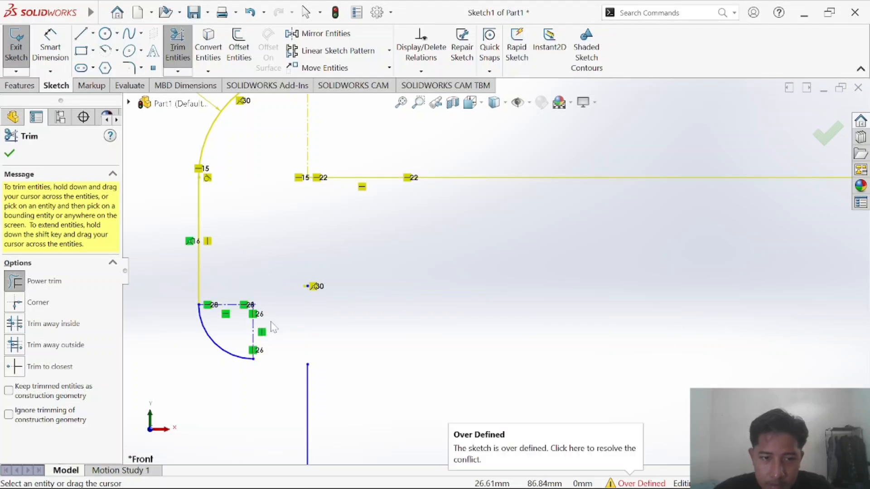
pyautogui.moveTo(271, 331)
pyautogui.mouseDown()
pyautogui.moveTo(232, 312)
pyautogui.moveTo(233, 284)
pyautogui.mouseUp()
pyautogui.scroll(1, 309, 253)
pyautogui.scroll(2, 311, 257)
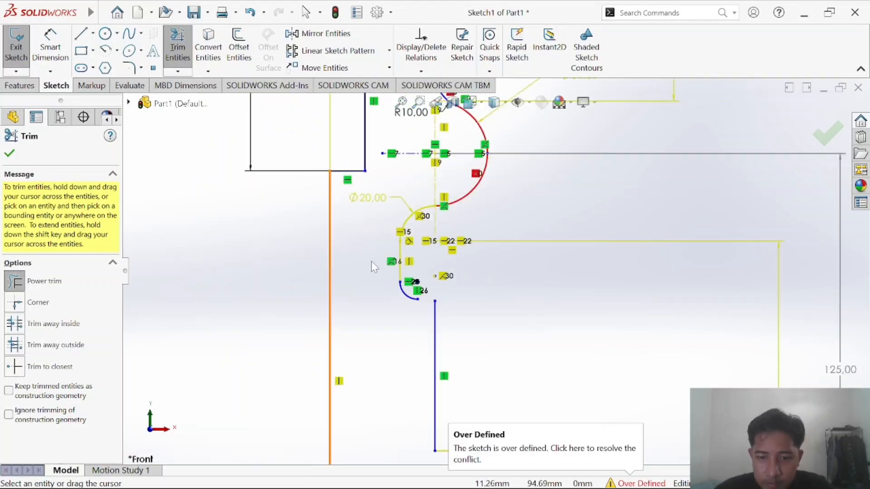
pyautogui.scroll(-1, 375, 265)
pyautogui.scroll(2, 498, 223)
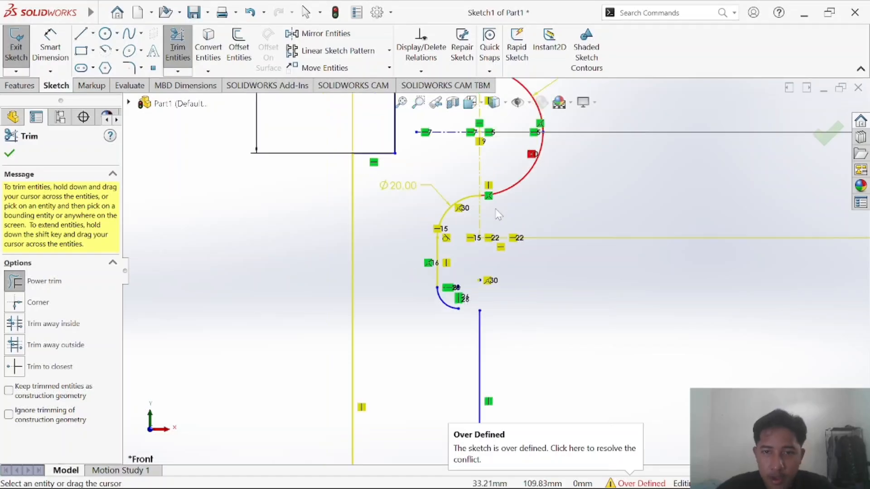
pyautogui.scroll(1, 542, 220)
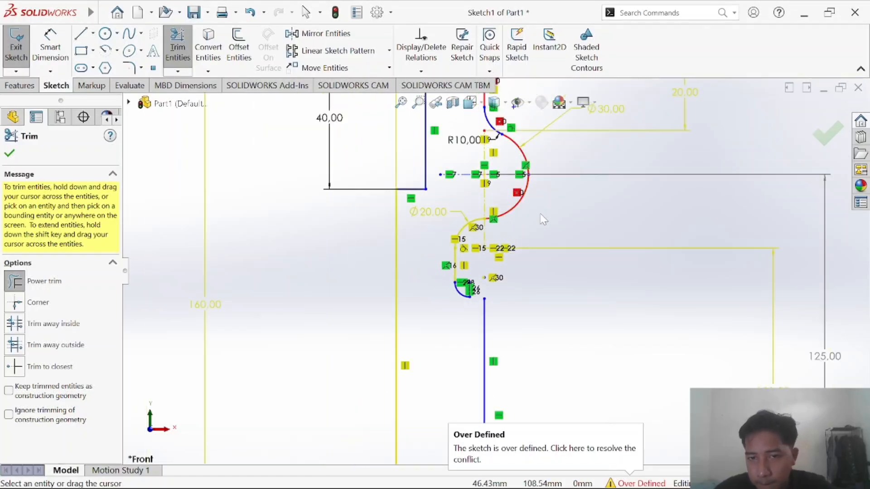
pyautogui.scroll(-2, 543, 220)
# Undo the trims to bring back the complete 20 mm and 10 mm circles with their centerlines.
pyautogui.press('Escape')
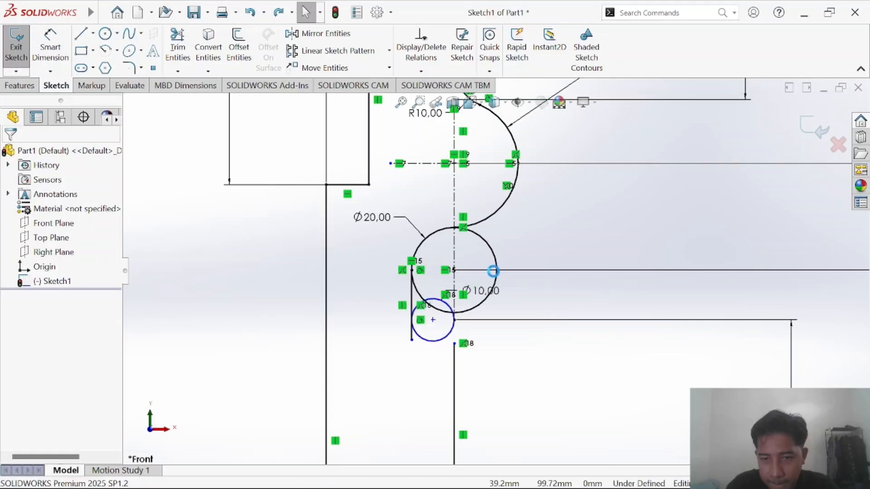
pyautogui.hotkey('ctrl', 'z')
pyautogui.hotkey('ctrl', 'z')
pyautogui.hotkey('ctrl', 'z')
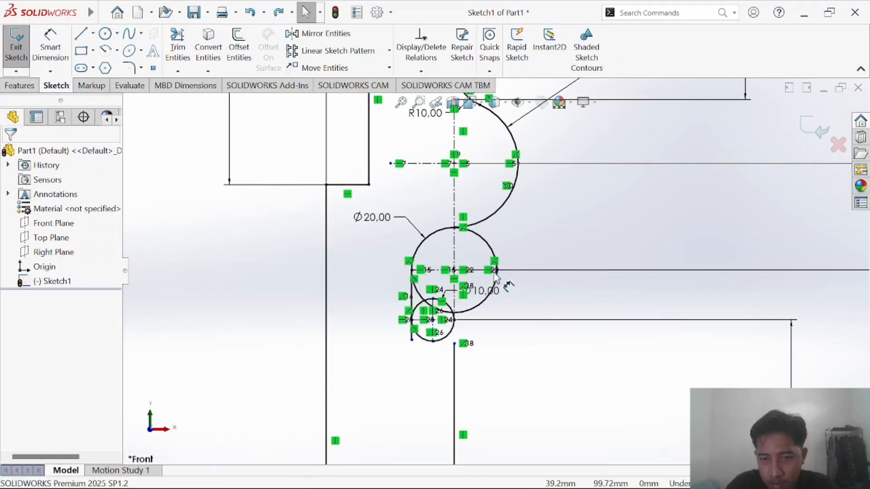
pyautogui.hotkey('ctrl', 'z')
pyautogui.hotkey('ctrl', 'z')
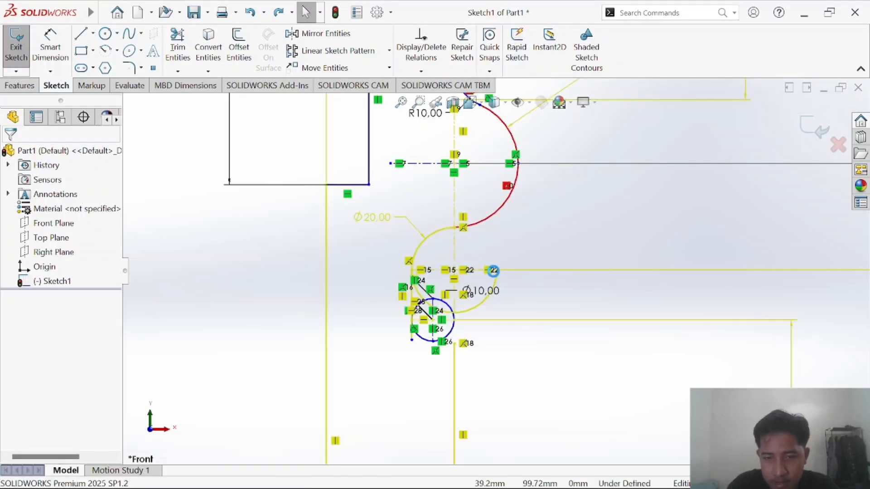
pyautogui.scroll(-6, 526, 303)
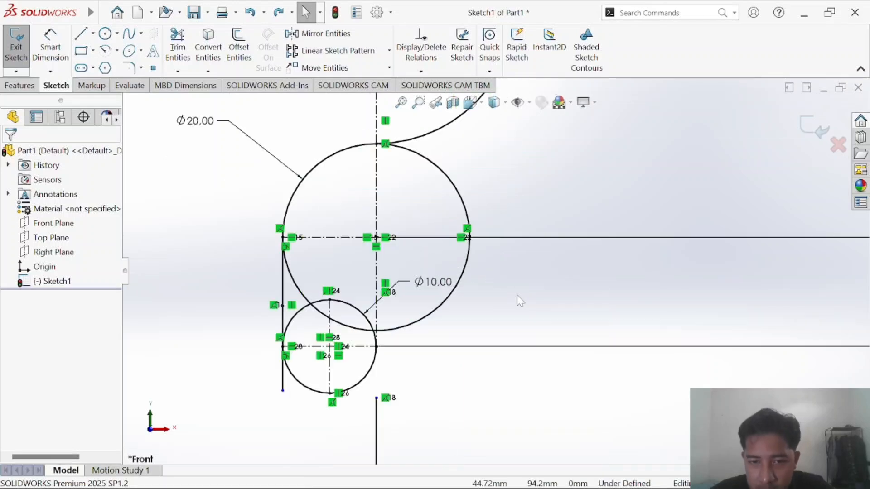
# Trim the left half of the 20 mm circle's horizontal centerline, the 10 mm circle's upper-right arc and the 20 mm circle's lower-left arc.
pyautogui.click(177, 45)
pyautogui.scroll(2, 268, 263)
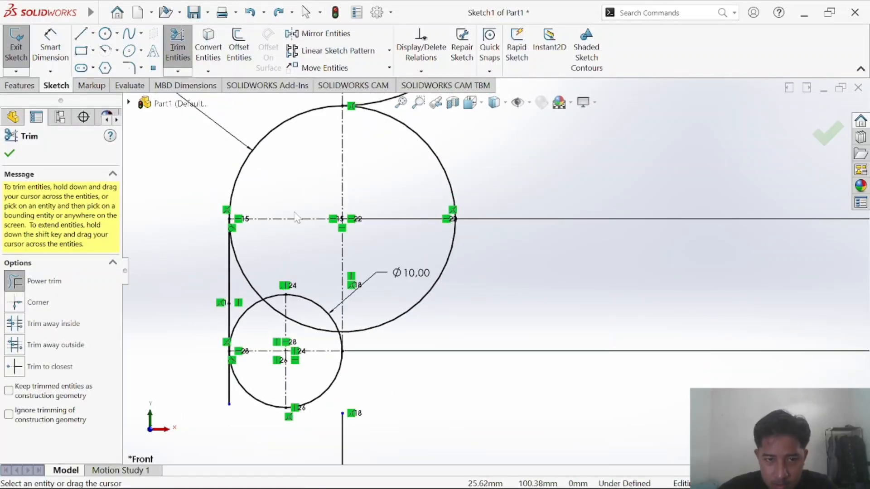
pyautogui.moveTo(295, 207); pyautogui.dragTo(293, 247)
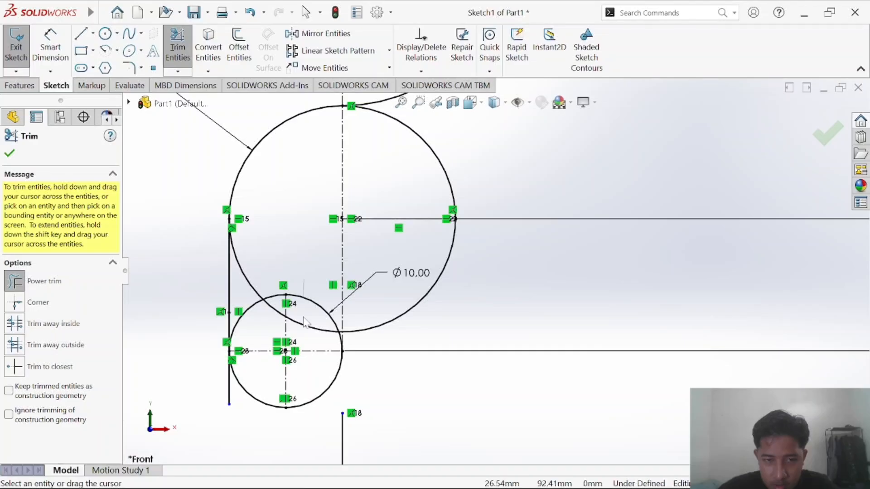
pyautogui.moveTo(302, 297); pyautogui.dragTo(333, 319)
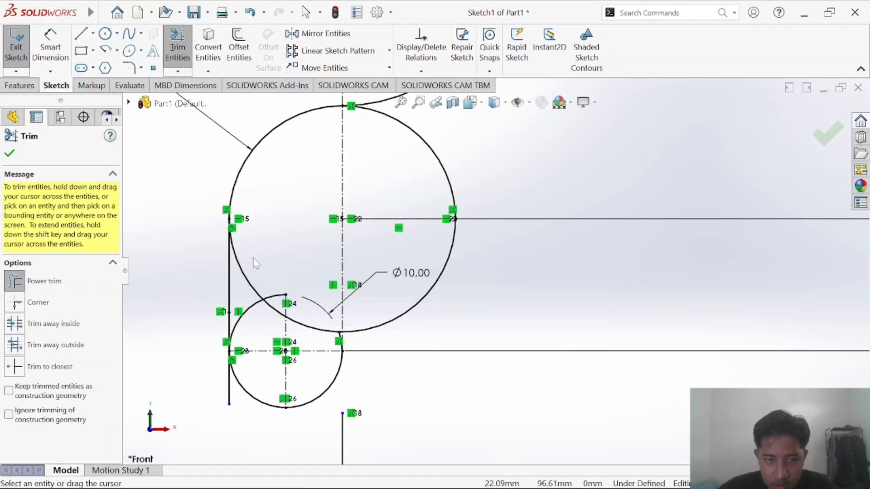
pyautogui.moveTo(256, 263); pyautogui.dragTo(242, 281)
# Try trimming the upper-right quarter of the 20 mm circle and undo that trim.
pyautogui.moveTo(456, 155); pyautogui.dragTo(431, 169)
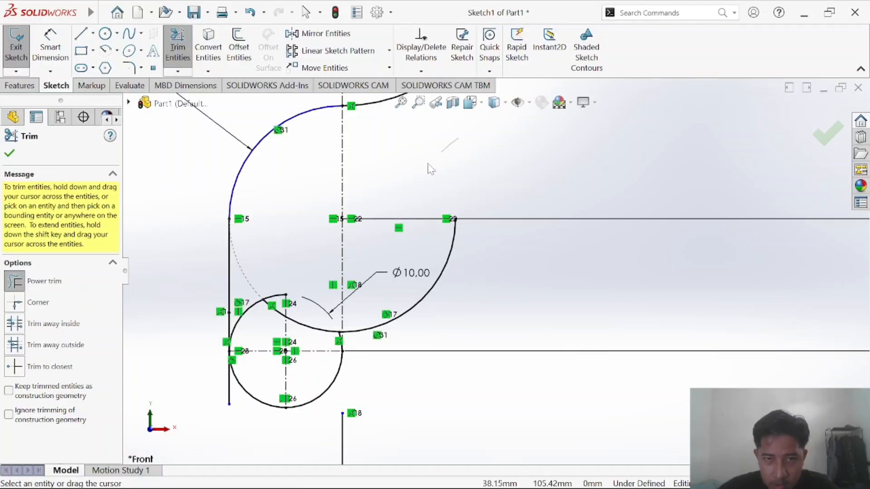
pyautogui.press('Escape')
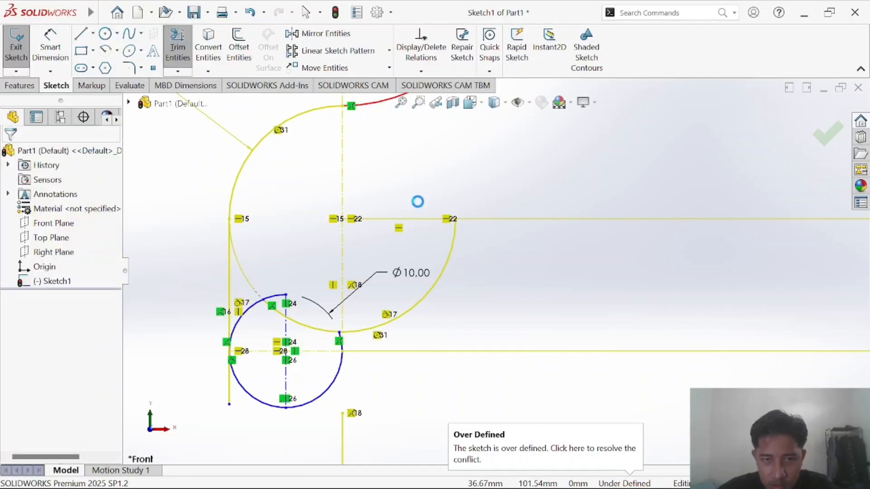
pyautogui.hotkey('ctrl', 'z')
pyautogui.scroll(1, 429, 194)
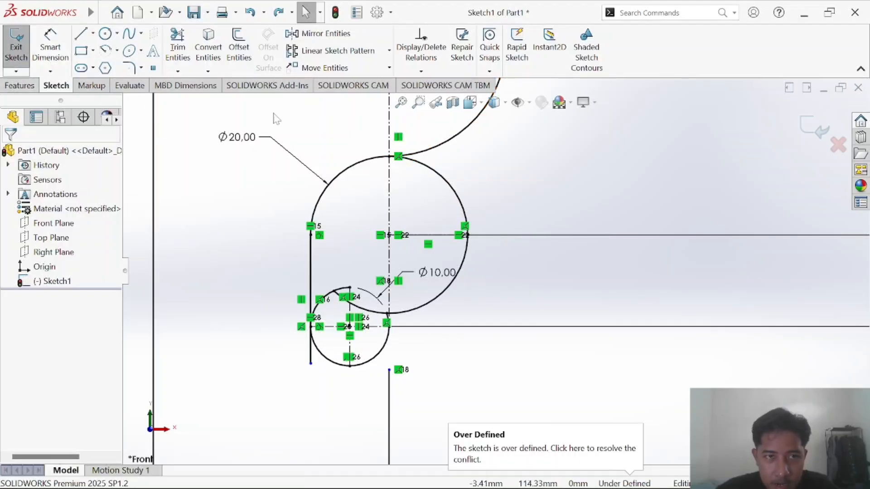
# Add a tangent relation between the 15 mm radius arc and the 20 mm diameter arc below it.
pyautogui.click(395, 160)
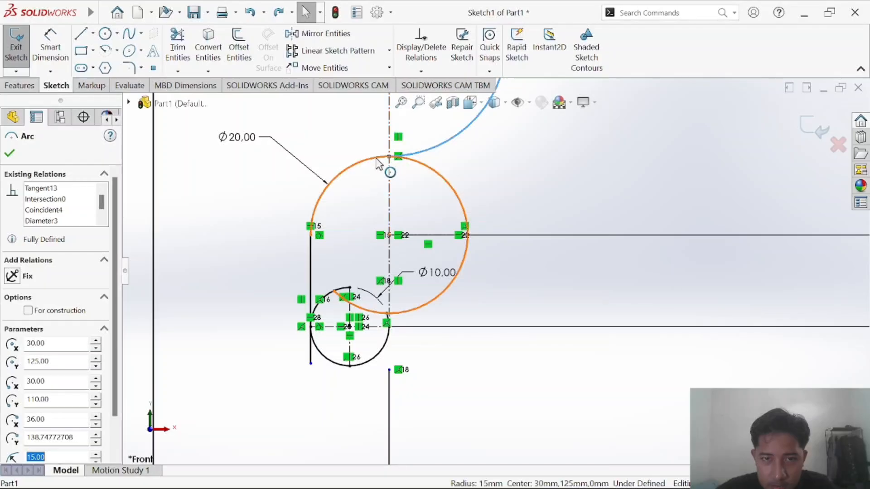
pyautogui.keyDown('ctrl'); pyautogui.click(378, 160); pyautogui.keyUp('ctrl')
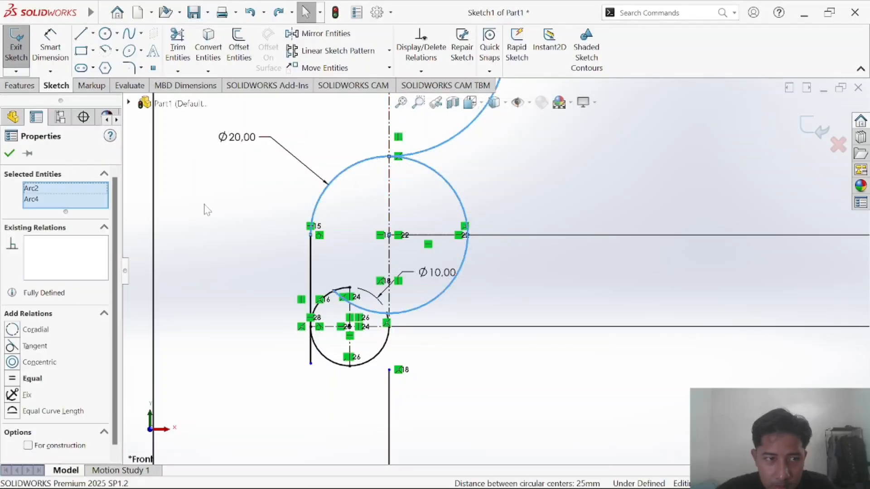
pyautogui.click(12, 346)
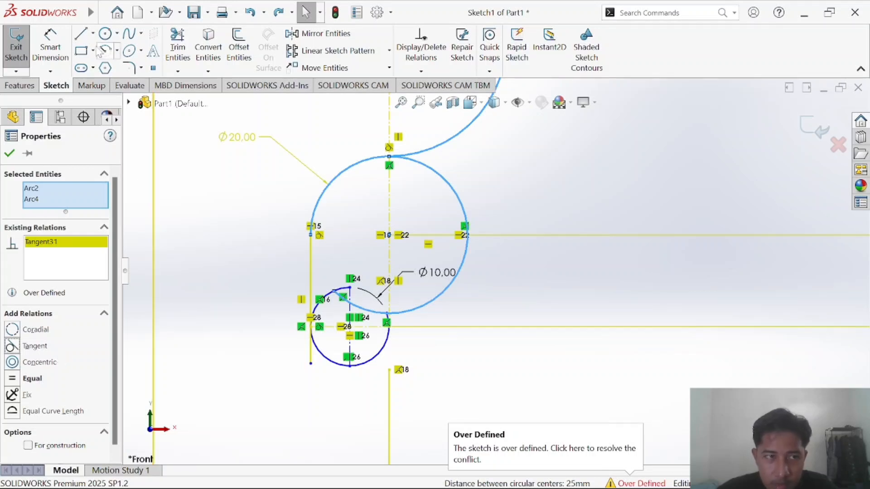
# Trim away the upper-right quarter of the 20 mm diameter arc.
pyautogui.click(178, 45)
pyautogui.moveTo(472, 167); pyautogui.dragTo(419, 211)
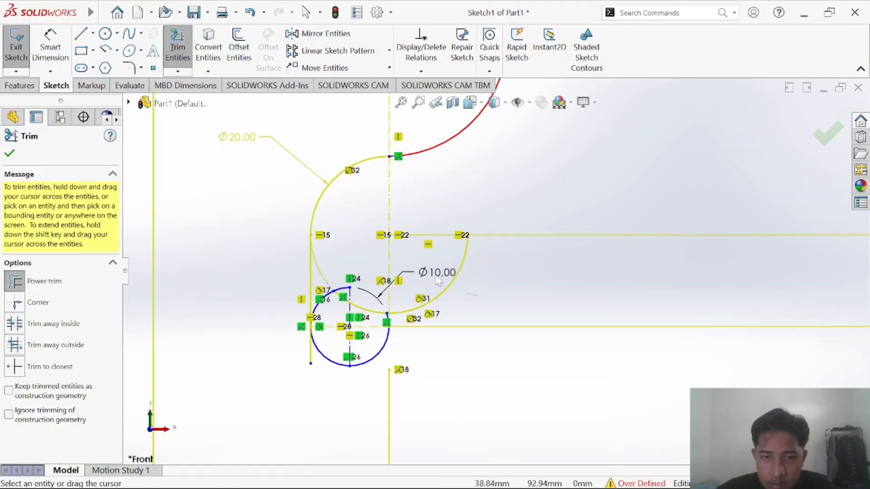
pyautogui.press('Escape')
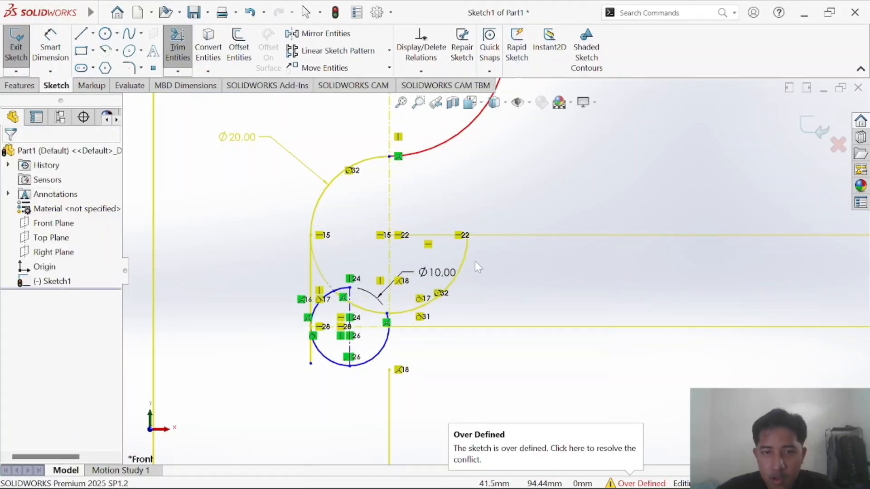
# Undo the 20 mm circle's upper-right trim, and try and undo a coincident relation between the circle and the arc endpoint at its top.
pyautogui.hotkey('ctrl', 'z')
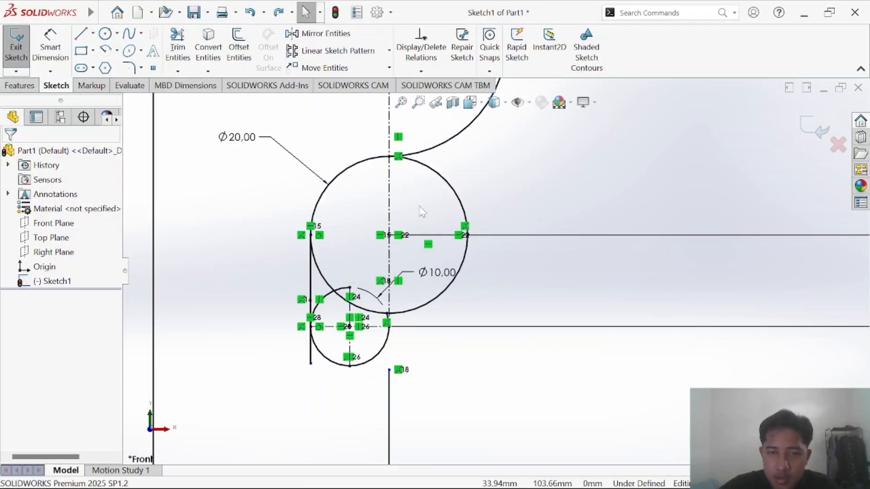
pyautogui.scroll(-1, 386, 196)
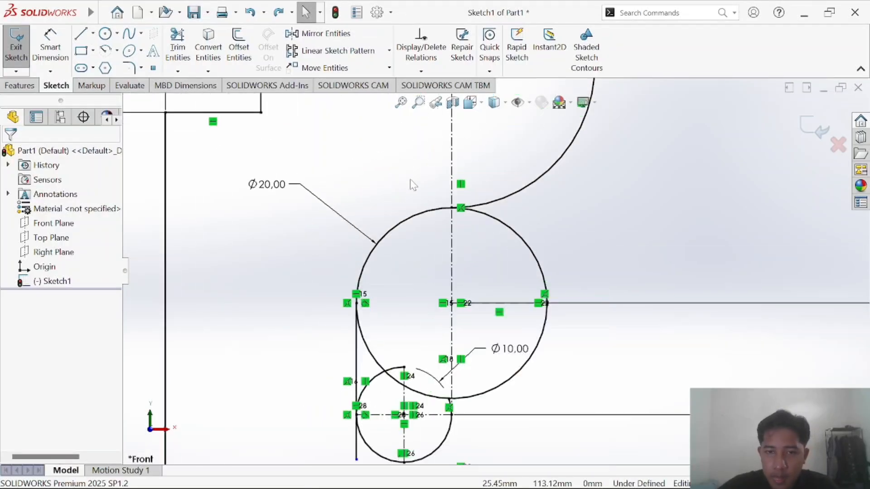
pyautogui.scroll(-1, 410, 182)
pyautogui.scroll(-1, 501, 247)
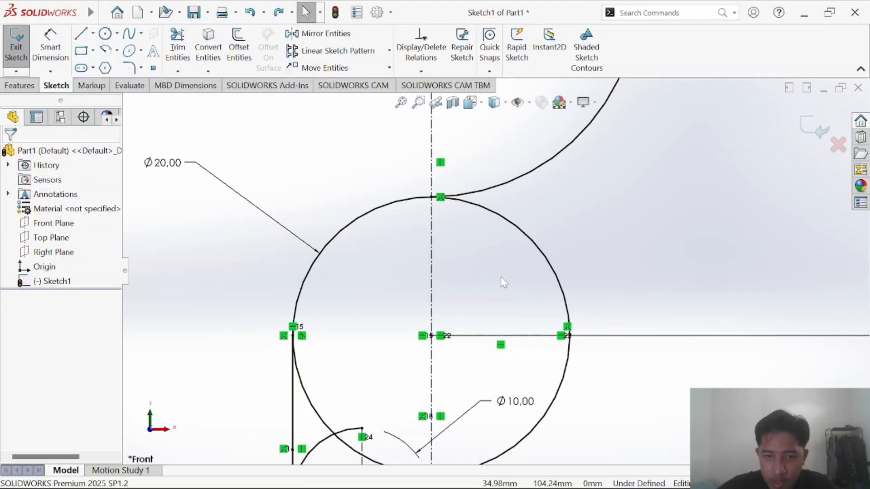
pyautogui.click(476, 208)
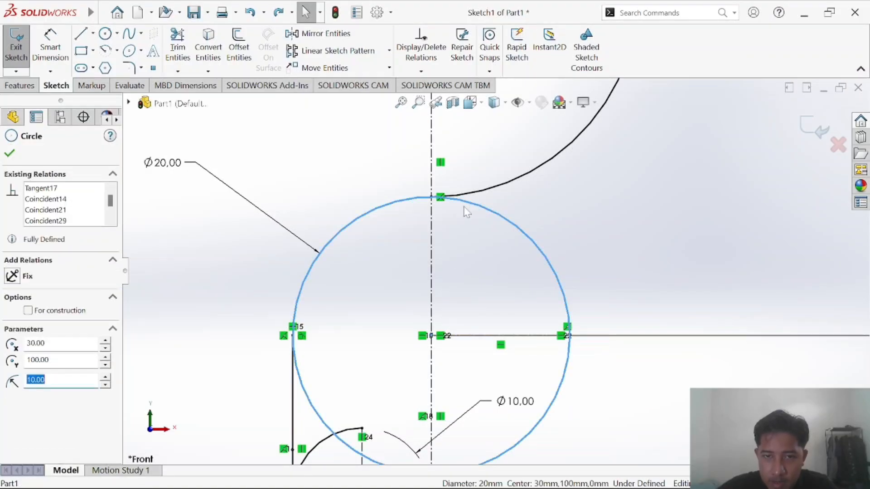
pyautogui.keyDown('ctrl'); pyautogui.click(432, 198); pyautogui.keyUp('ctrl')
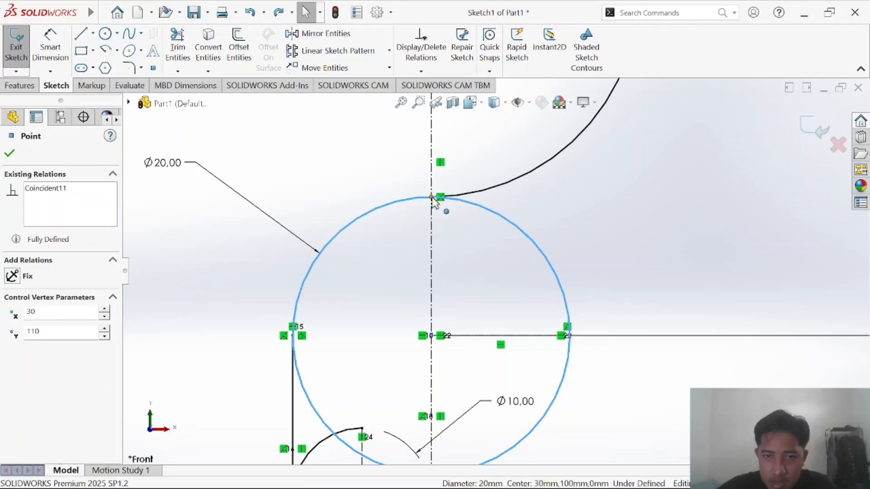
pyautogui.click(17, 349)
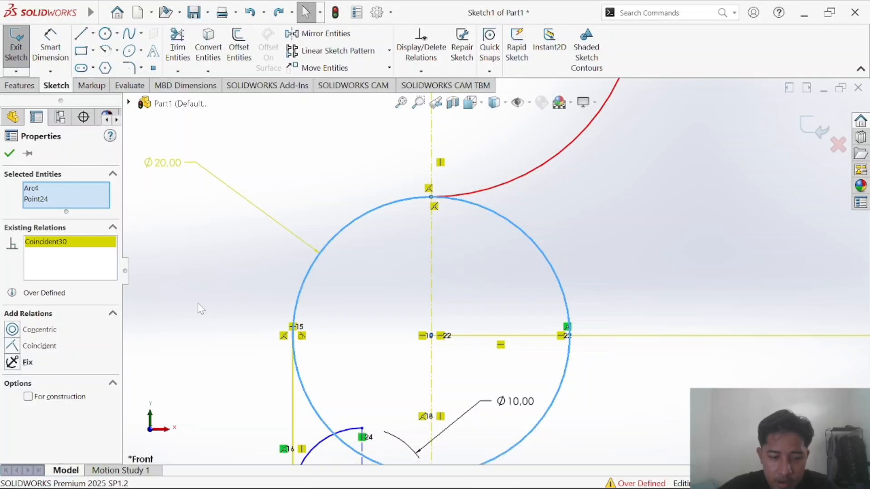
pyautogui.hotkey('ctrl', 'z')
# Examine the junction of the 15 mm radius arc, the 20 mm circle and the vertical centerline.
pyautogui.scroll(-8, 448, 226)
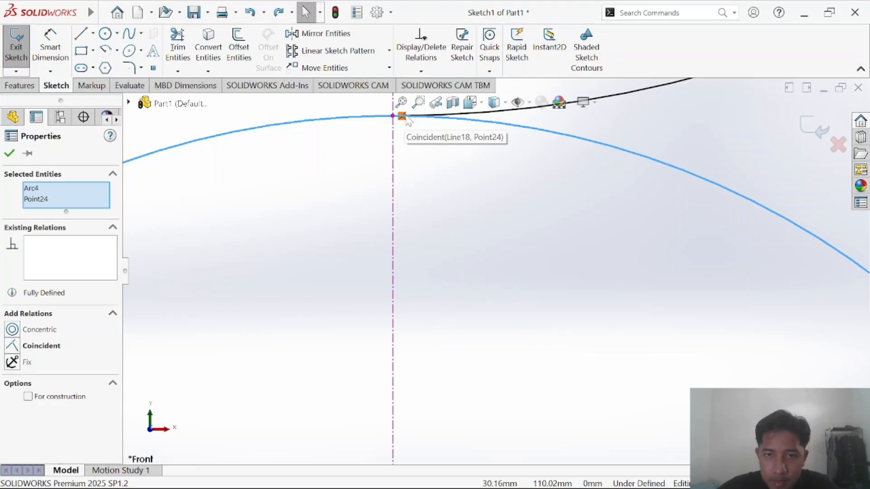
pyautogui.scroll(5, 408, 121)
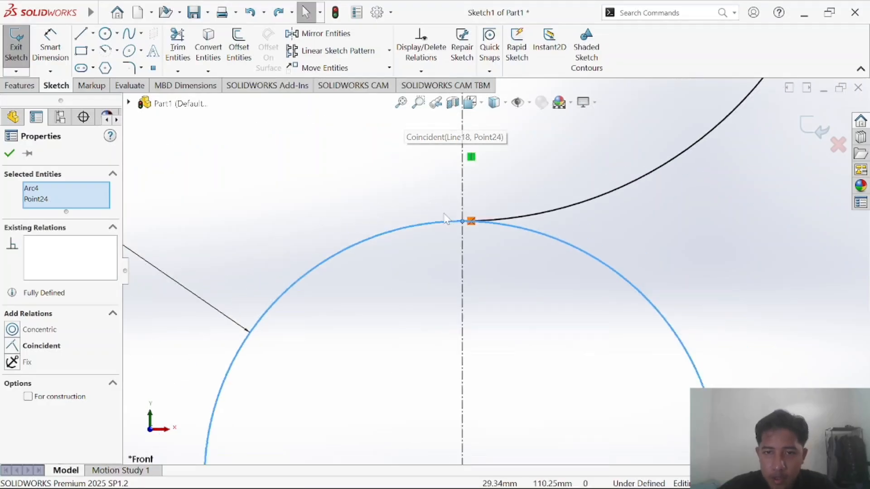
pyautogui.click(405, 192)
pyautogui.scroll(1, 406, 192)
pyautogui.scroll(2, 405, 193)
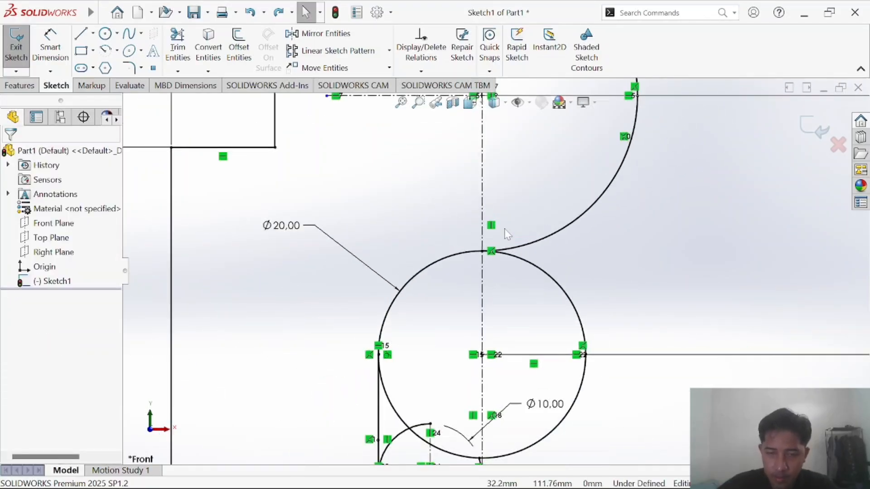
pyautogui.scroll(-3, 508, 235)
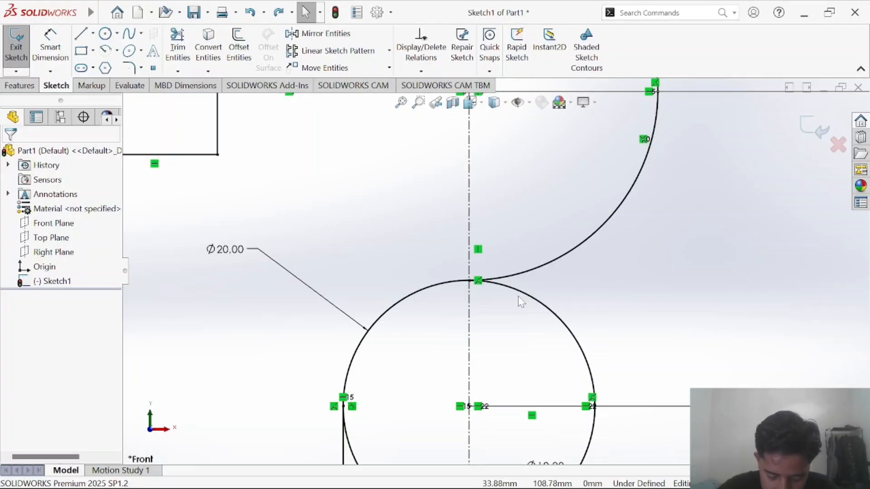
pyautogui.rightClick(558, 307)
pyautogui.press('Escape')
pyautogui.scroll(-2, 443, 265)
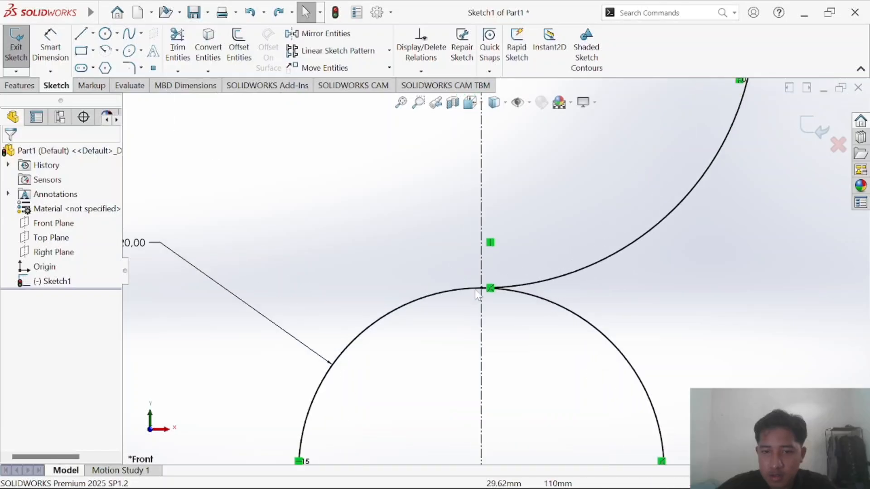
pyautogui.scroll(2, 478, 295)
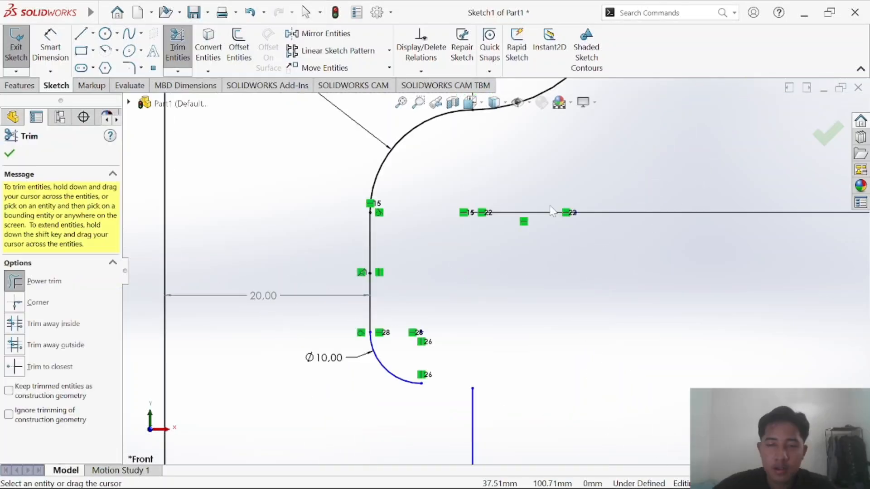
pyautogui.scroll(-2, 480, 192)
pyautogui.scroll(3, 476, 188)
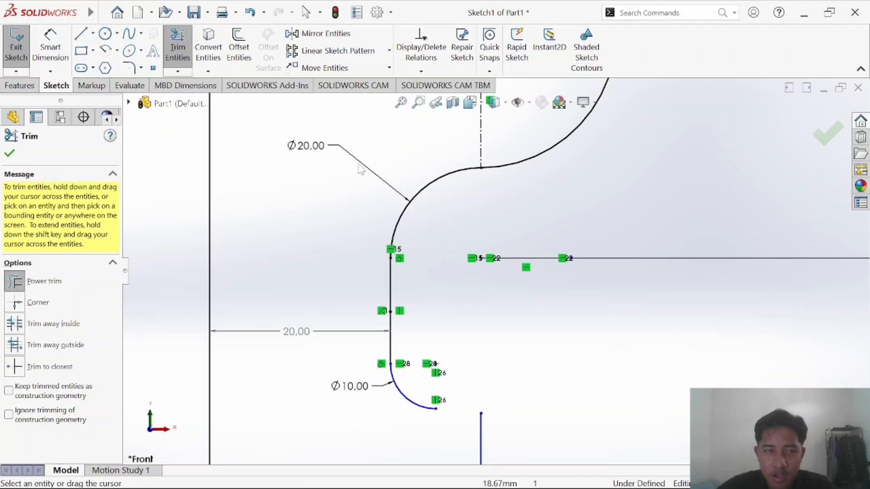
# Undo the trims and relations step by step, back to the untrimmed 20 mm and 10 mm circles with their centerlines.
pyautogui.click(176, 36)
pyautogui.hotkey('ctrl', 'z')
pyautogui.hotkey('ctrl', 'z')
pyautogui.hotkey('ctrl', 'z')
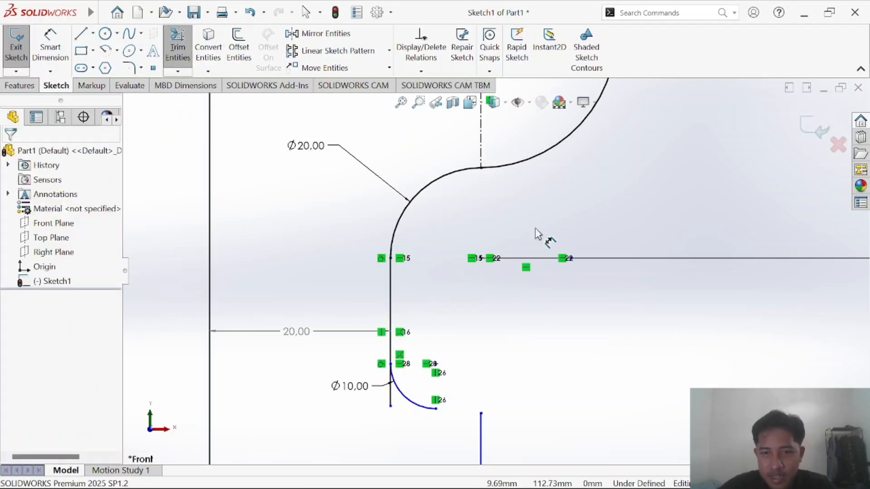
pyautogui.hotkey('ctrl', 'z')
pyautogui.hotkey('ctrl', 'z')
pyautogui.hotkey('ctrl', 'z')
pyautogui.hotkey('ctrl', 'z')
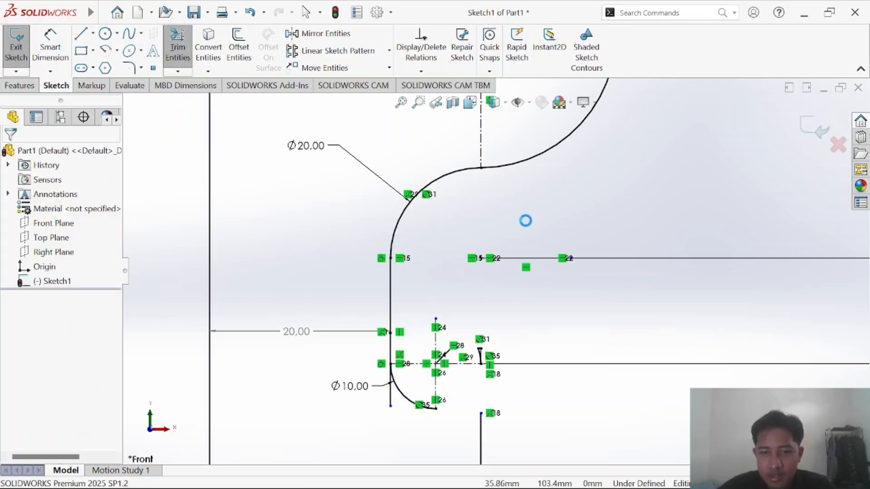
pyautogui.hotkey('ctrl', 'z')
pyautogui.hotkey('ctrl', 'z')
pyautogui.hotkey('ctrl', 'z')
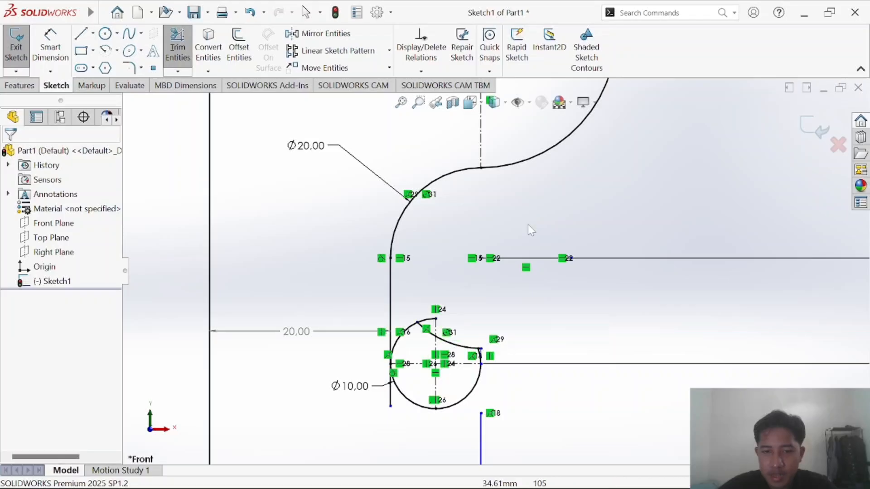
pyautogui.hotkey('ctrl', 'z')
pyautogui.hotkey('ctrl', 'z')
pyautogui.hotkey('ctrl', 'z')
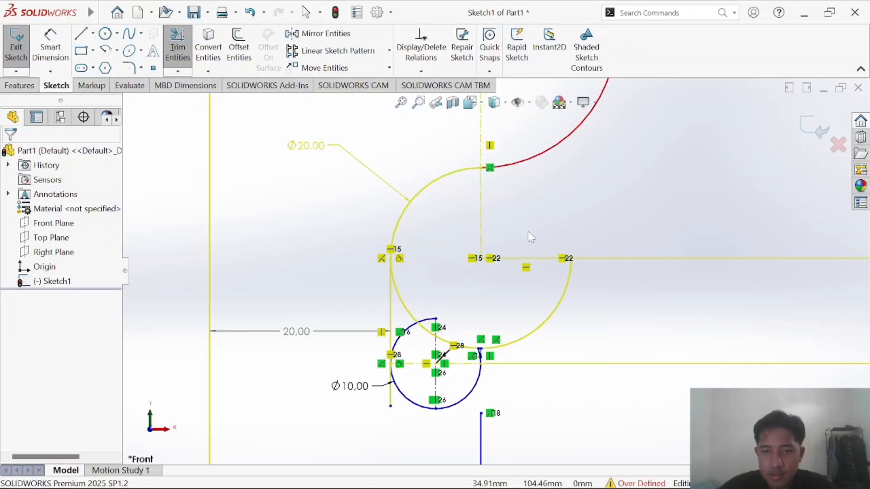
pyautogui.hotkey('ctrl', 'z')
pyautogui.hotkey('ctrl', 'z')
pyautogui.hotkey('ctrl', 'z')
pyautogui.hotkey('ctrl', 'z')
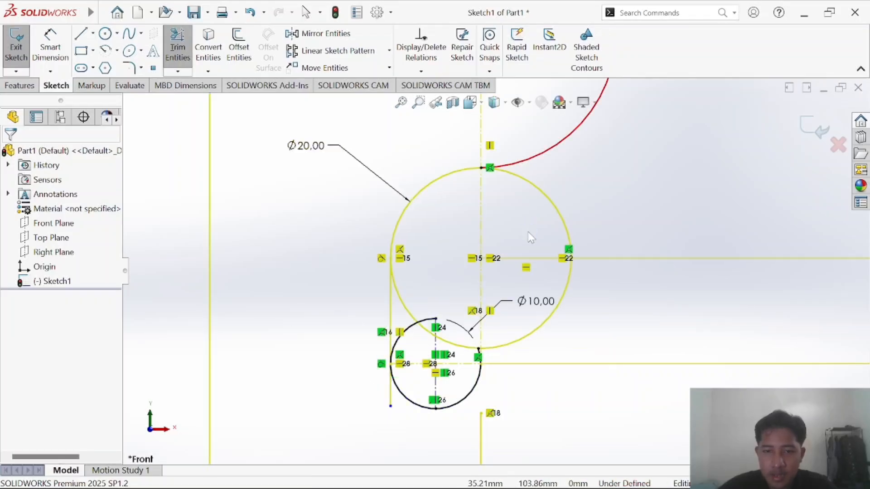
pyautogui.hotkey('ctrl', 'z')
pyautogui.hotkey('ctrl', 'z')
pyautogui.hotkey('ctrl', 'z')
pyautogui.hotkey('ctrl', 'z')
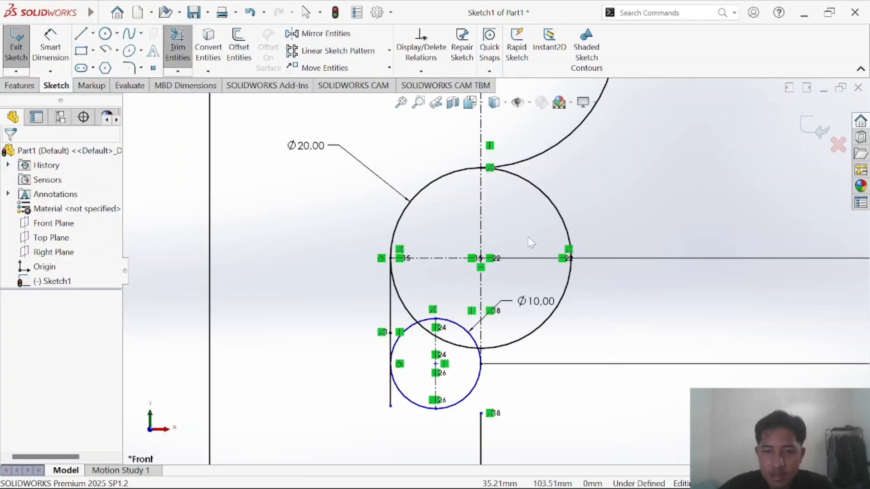
pyautogui.hotkey('ctrl', 'z')
pyautogui.hotkey('ctrl', 'z')
pyautogui.hotkey('ctrl', 'z')
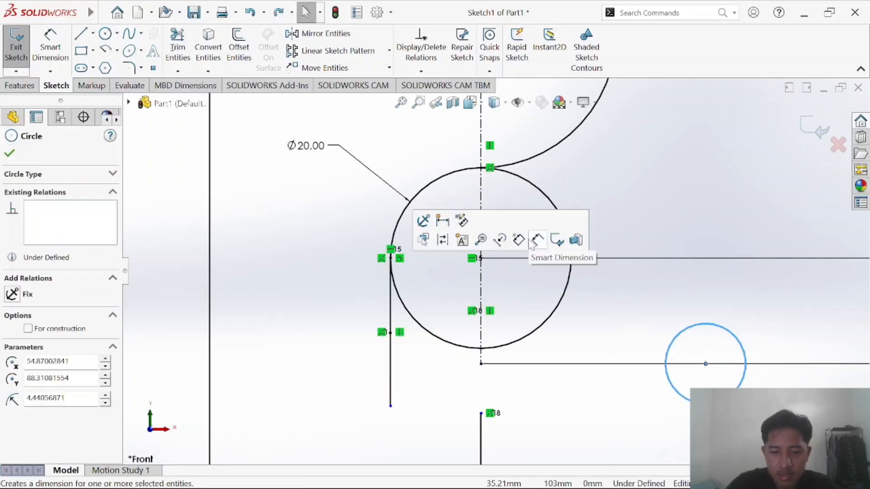
pyautogui.hotkey('ctrl', 'z')
pyautogui.hotkey('ctrl', 'z')
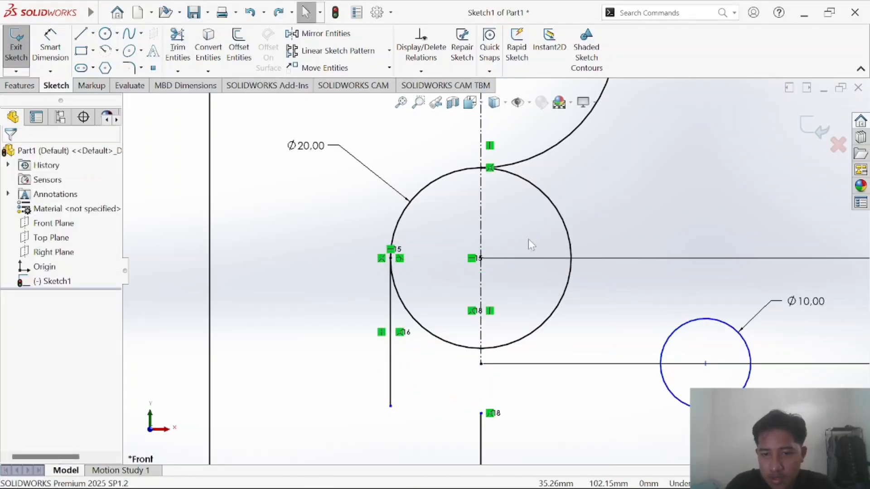
pyautogui.hotkey('ctrl', 'z')
pyautogui.hotkey('ctrl', 'z')
pyautogui.hotkey('ctrl', 'z')
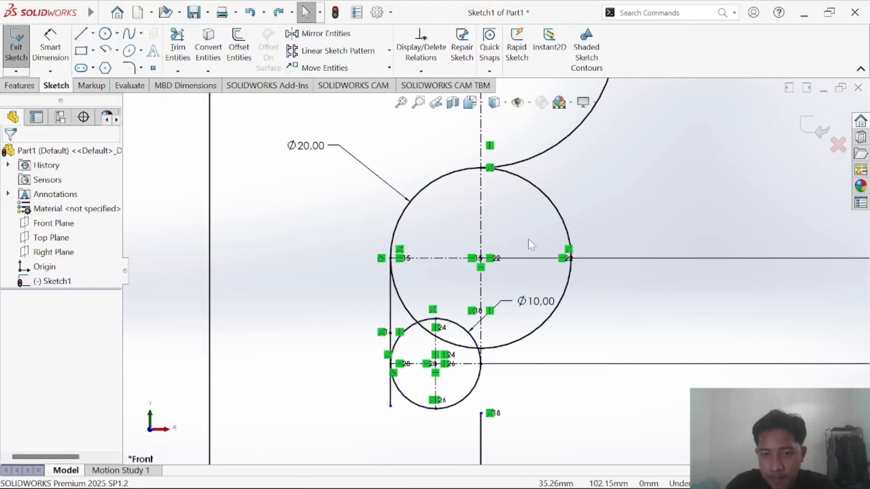
pyautogui.hotkey('ctrl', 'z')
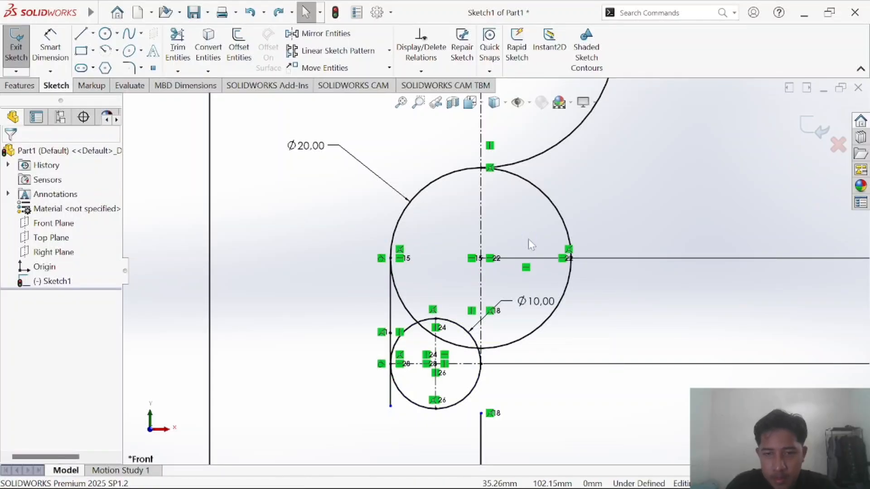
pyautogui.hotkey('ctrl', 'z')
# Trim the 20 mm circle's inner centerlines and its arcs outside the contour, plus the 10 mm circle's upper-left arc.
pyautogui.click(177, 46)
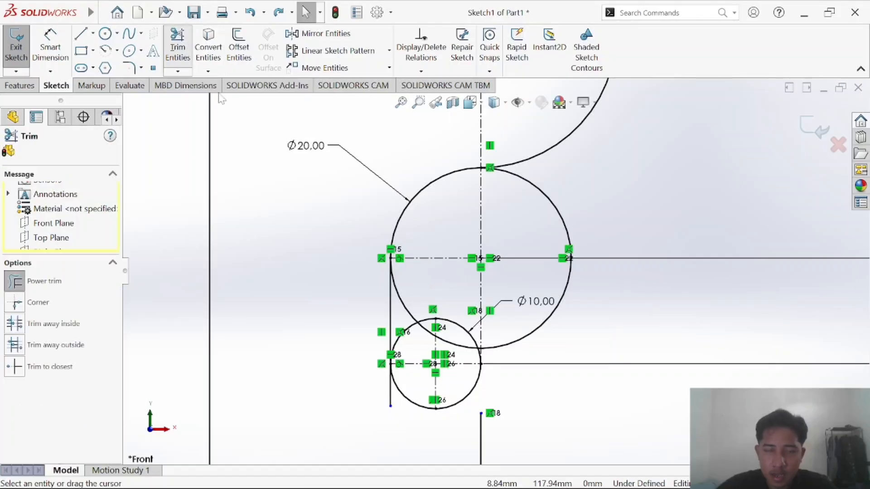
pyautogui.moveTo(447, 233); pyautogui.dragTo(442, 278)
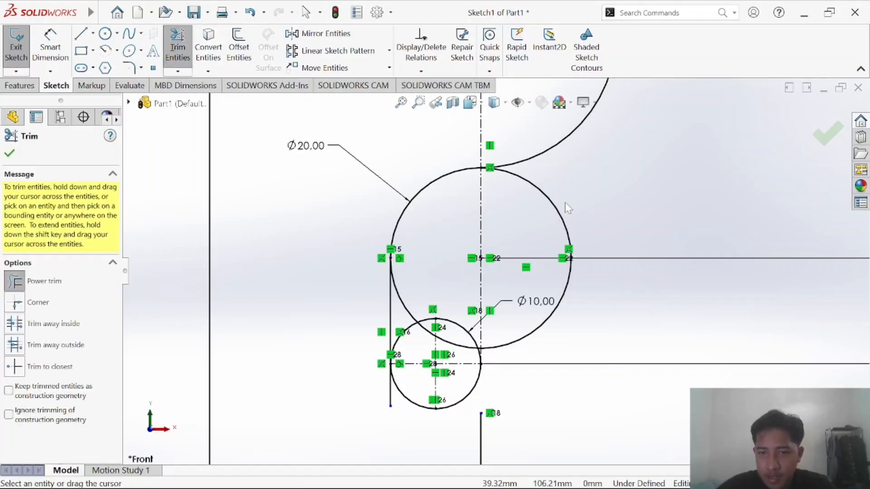
pyautogui.moveTo(567, 206); pyautogui.dragTo(538, 227)
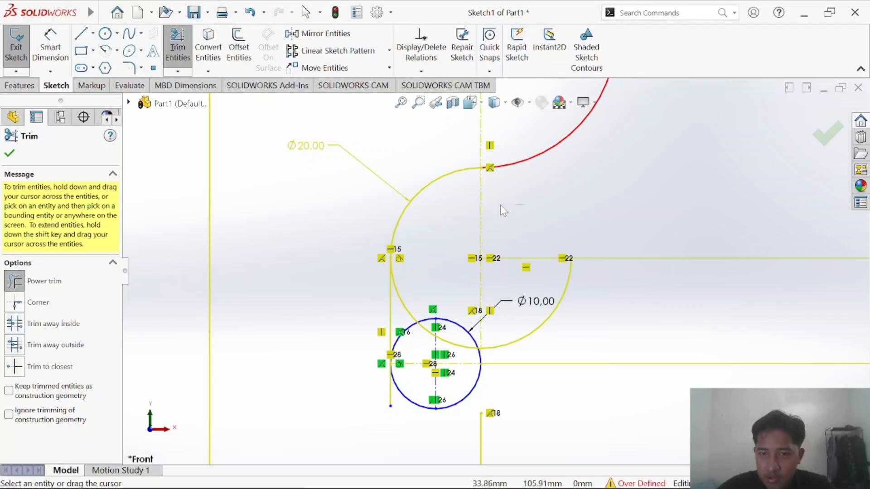
pyautogui.moveTo(461, 207); pyautogui.dragTo(449, 206)
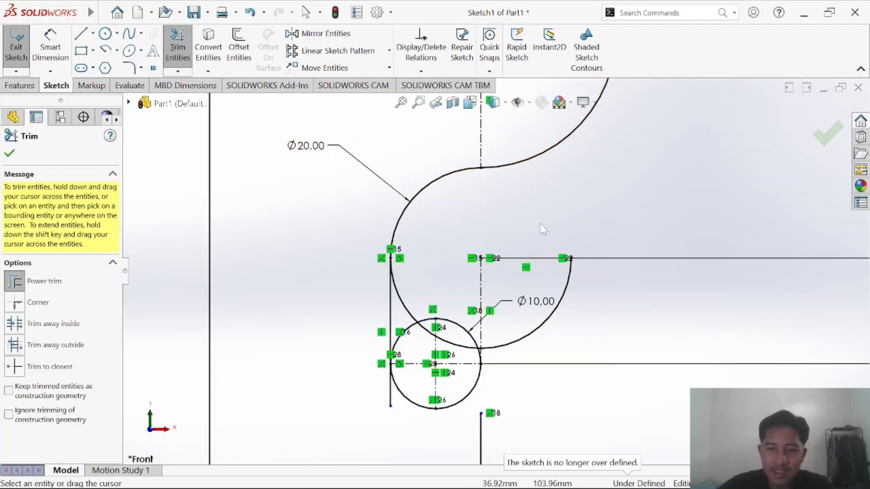
pyautogui.moveTo(509, 312)
pyautogui.mouseDown()
pyautogui.moveTo(492, 344)
pyautogui.moveTo(439, 322)
pyautogui.mouseUp()
pyautogui.moveTo(416, 277)
pyautogui.mouseDown()
pyautogui.moveTo(406, 307)
pyautogui.moveTo(424, 334)
pyautogui.mouseUp()
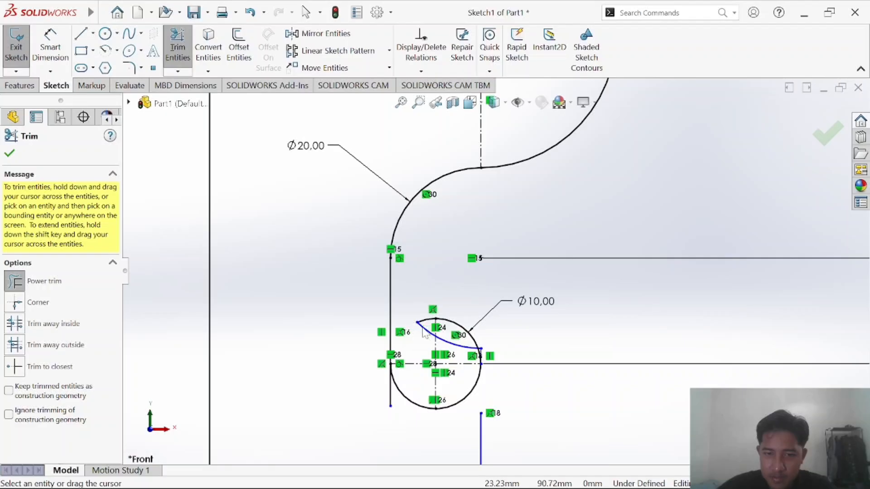
# Try trimming the upper-right arc of the 10 mm circle and the centerlines inside it, and undo that trim.
pyautogui.moveTo(473, 283)
pyautogui.mouseDown()
pyautogui.moveTo(416, 361)
pyautogui.moveTo(429, 378)
pyautogui.moveTo(492, 380)
pyautogui.mouseUp()
pyautogui.press('Escape')
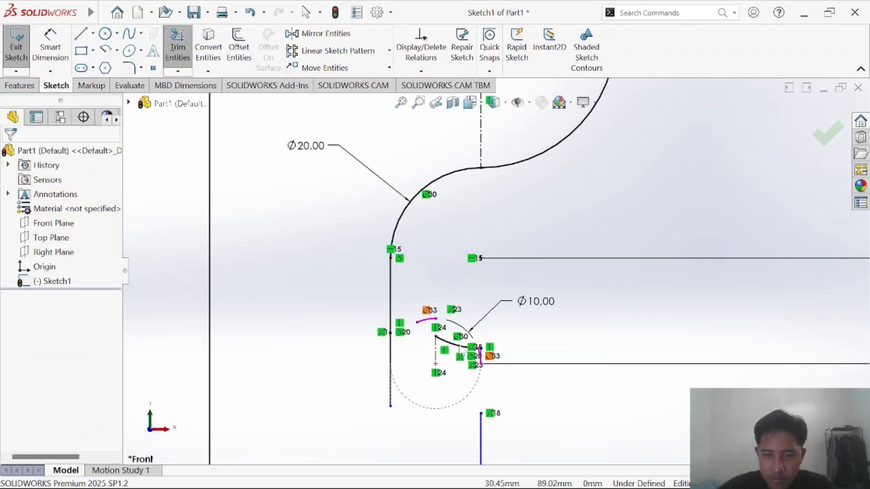
pyautogui.hotkey('ctrl', 'z')
pyautogui.moveTo(460, 356); pyautogui.dragTo(458, 362)
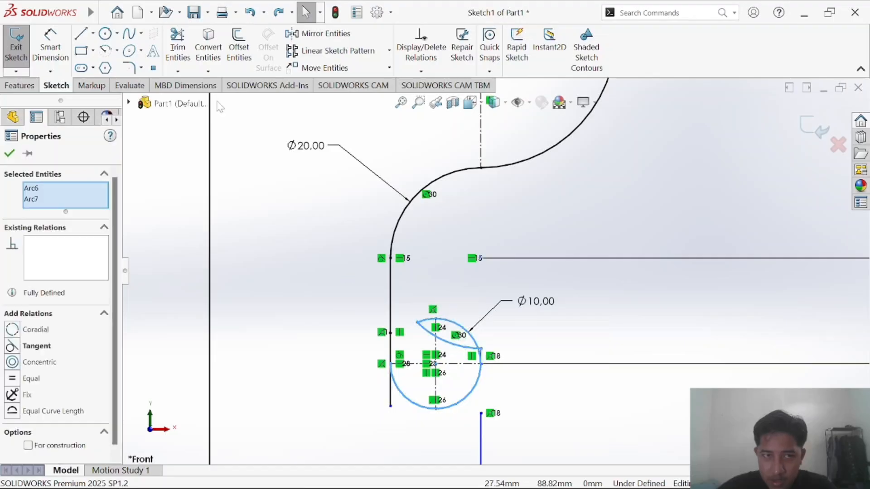
# Trim the leftover 20 mm arc, the centerlines inside the 10 mm circle and all its arcs except the lower-left quarter.
pyautogui.click(178, 47)
pyautogui.moveTo(453, 316); pyautogui.dragTo(454, 351)
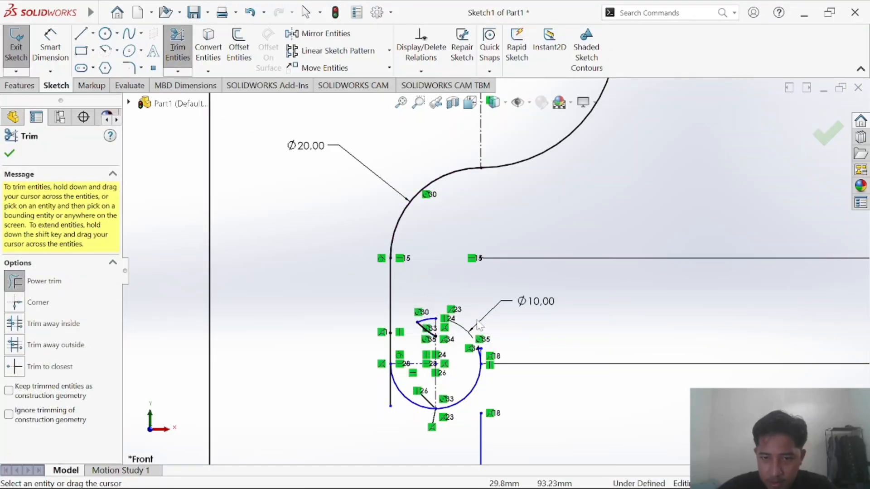
pyautogui.moveTo(418, 308); pyautogui.dragTo(426, 372)
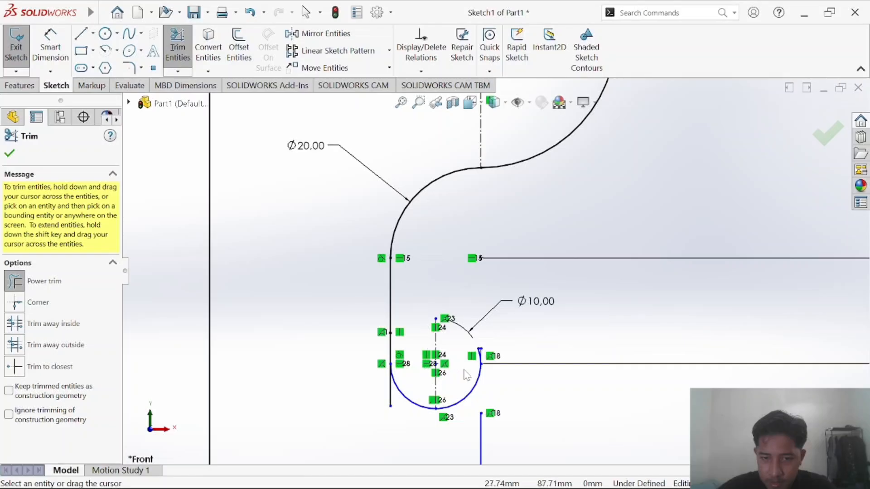
pyautogui.moveTo(491, 375); pyautogui.dragTo(418, 365)
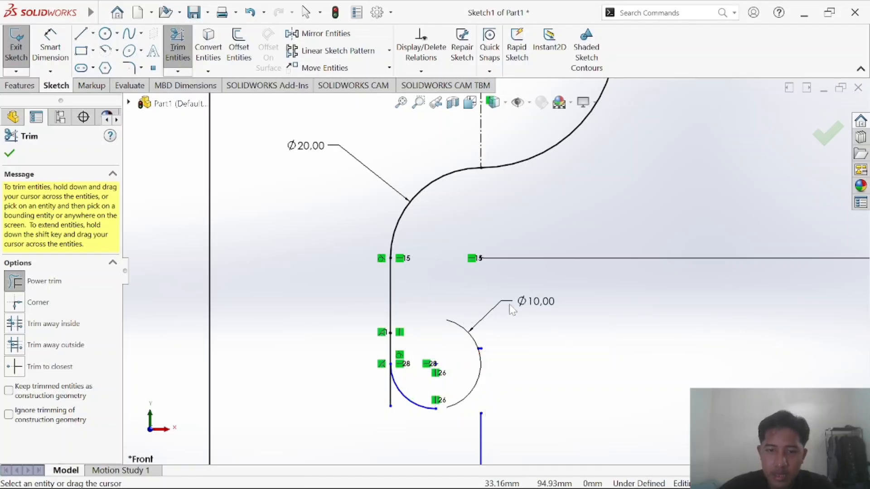
# Move the 10 mm diameter dimension to the outer left side of the remaining lower-left arc.
pyautogui.click(178, 47)
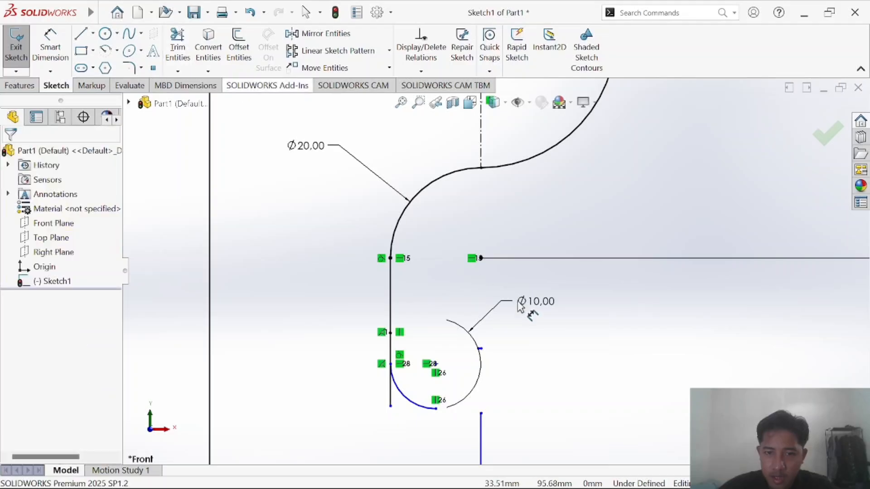
pyautogui.moveTo(525, 305)
pyautogui.mouseDown()
pyautogui.moveTo(484, 418)
pyautogui.moveTo(418, 457)
pyautogui.moveTo(279, 401)
pyautogui.mouseUp()
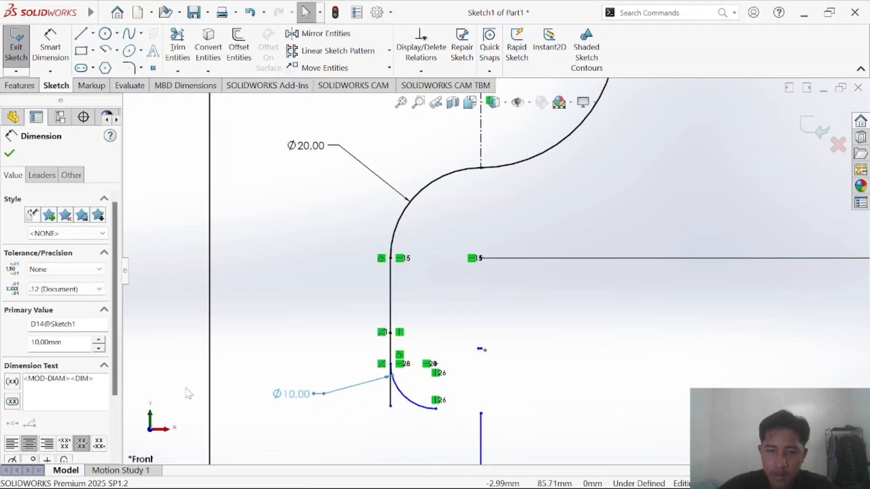
# Move the 10 mm diameter dimension to just below and left of the remaining lower-left arc.
pyautogui.moveTo(299, 403); pyautogui.dragTo(337, 419)
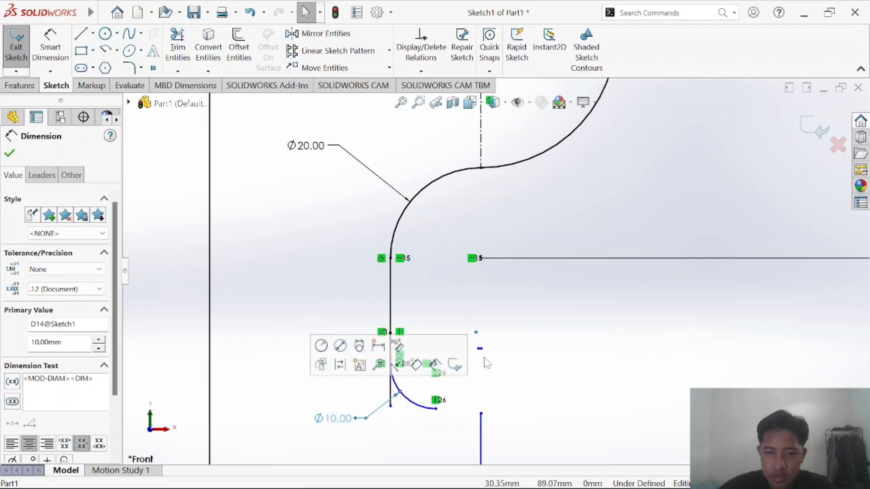
pyautogui.click(538, 342)
pyautogui.scroll(2, 538, 374)
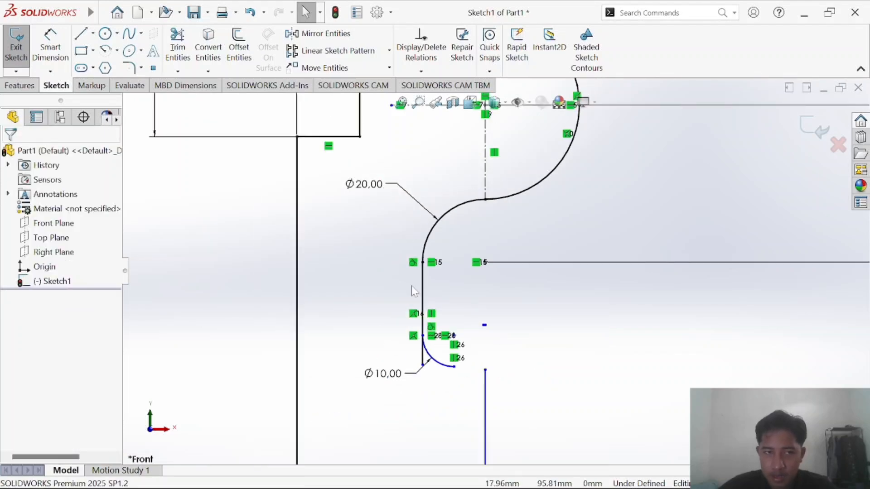
# Trim the stub of the vertical line that extends below its tangent point with the 10 mm arc.
pyautogui.scroll(-2, 411, 289)
pyautogui.click(180, 48)
pyautogui.scroll(-3, 422, 410)
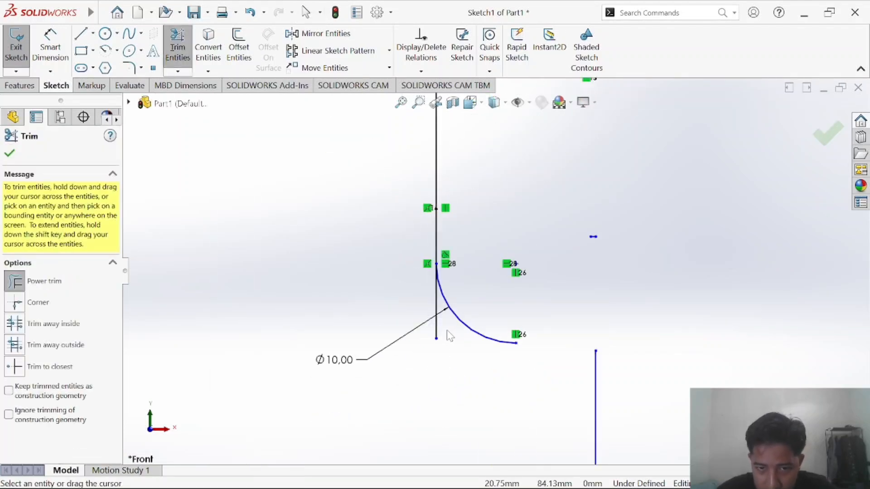
pyautogui.moveTo(450, 336); pyautogui.dragTo(420, 324)
pyautogui.press('Escape')
pyautogui.scroll(5, 645, 255)
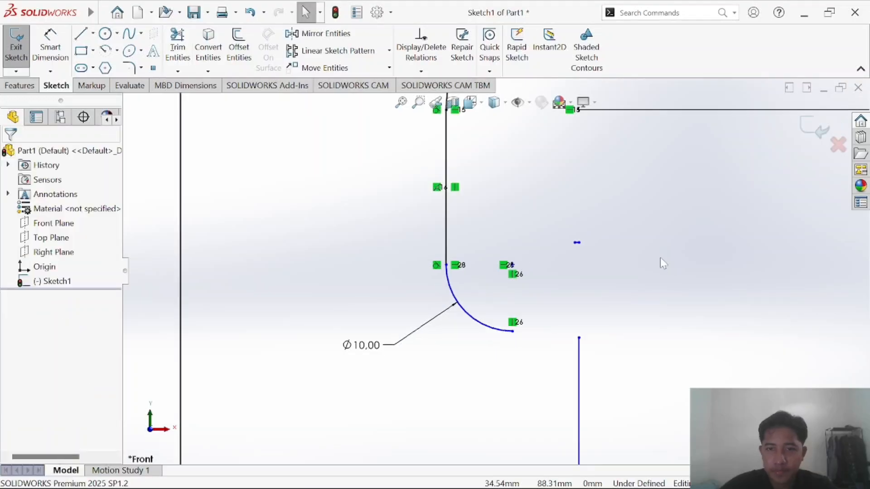
# Check the sketched contour against the reference drawing in the practice module PDF.
pyautogui.scroll(-2, 591, 281)
pyautogui.scroll(2, 541, 311)
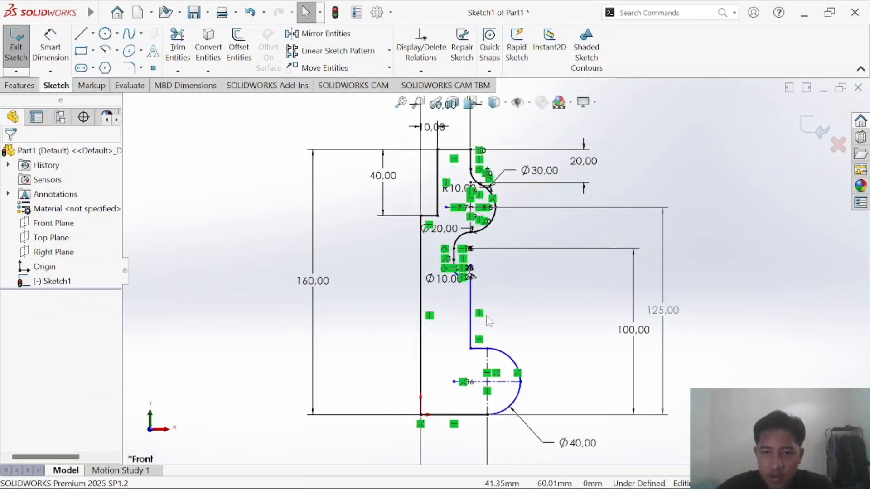
pyautogui.hotkey('alt', 'Tab')
pyautogui.hotkey('alt', 'Tab')
pyautogui.hotkey('alt', 'Tab')
pyautogui.hotkey('alt', 'Tab')
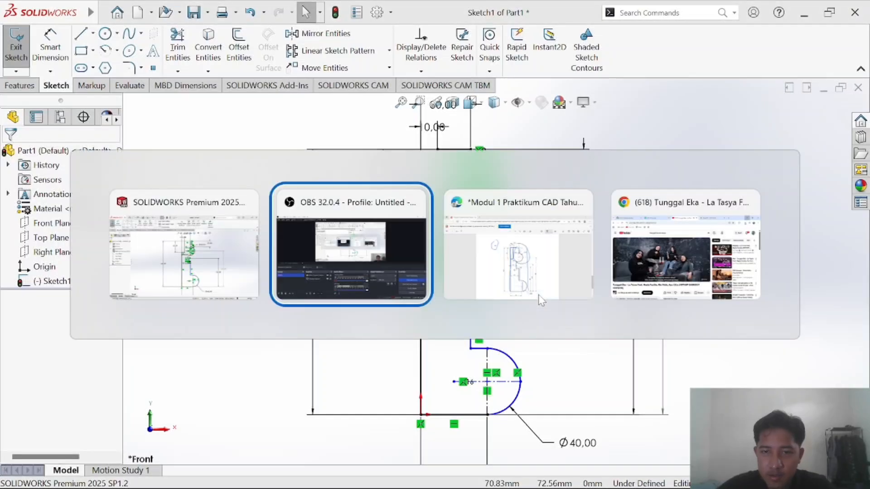
pyautogui.hotkey('alt', 'Tab')
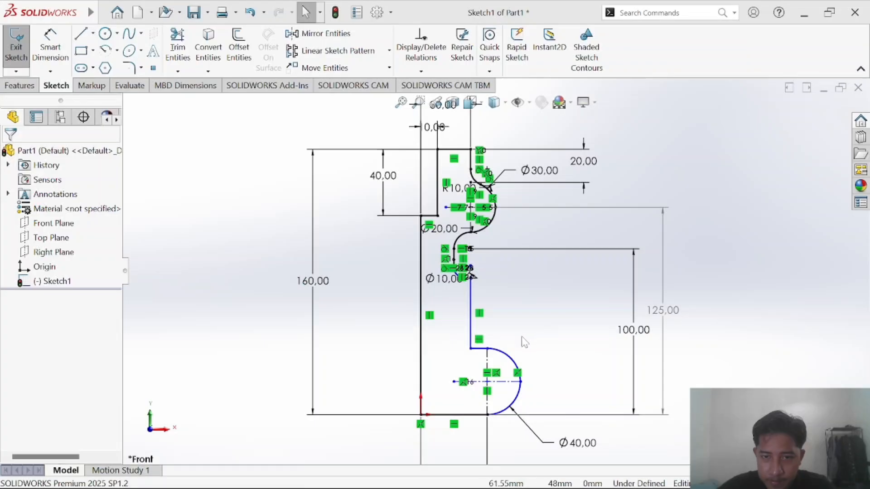
# Move the upper endpoint of the lower vertical line level with the bottom end of the 10 mm arc.
pyautogui.scroll(3, 493, 285)
pyautogui.scroll(-5, 493, 284)
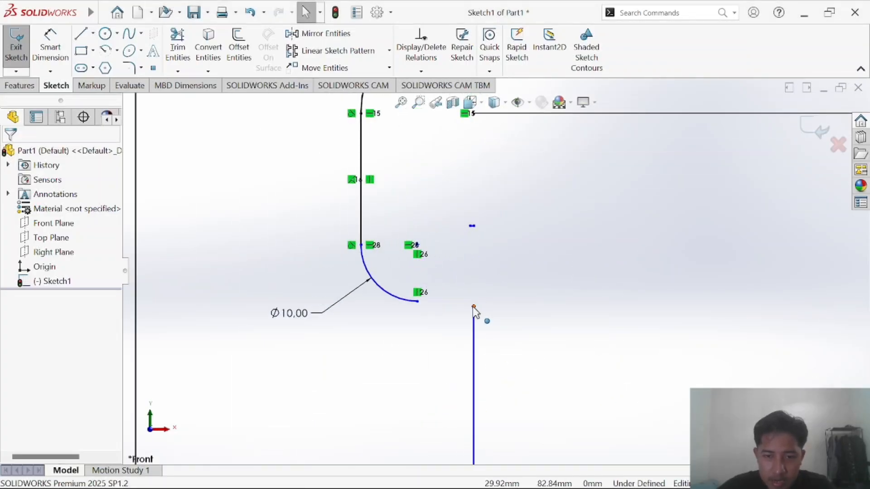
pyautogui.click(474, 307)
pyautogui.moveTo(474, 298); pyautogui.dragTo(474, 301)
pyautogui.click(533, 327)
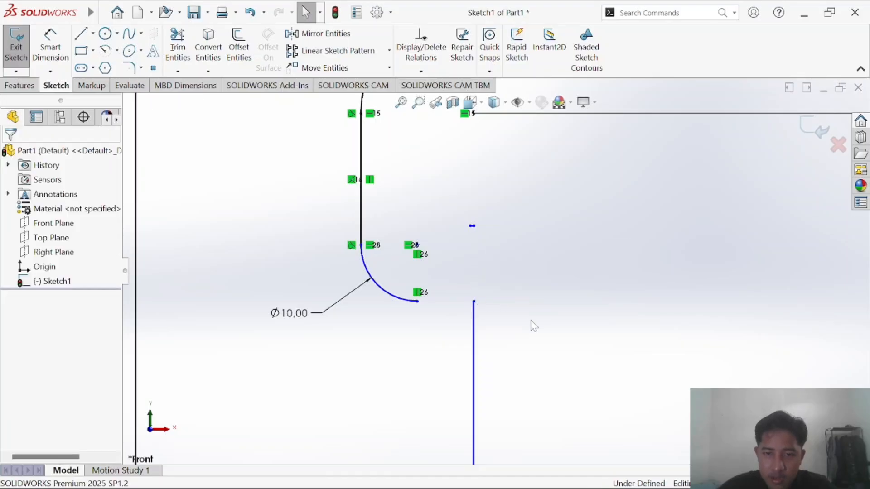
# Draw a 5 mm horizontal line from the bottom end of the 10 mm arc to the top of the vertical line.
pyautogui.click(82, 34)
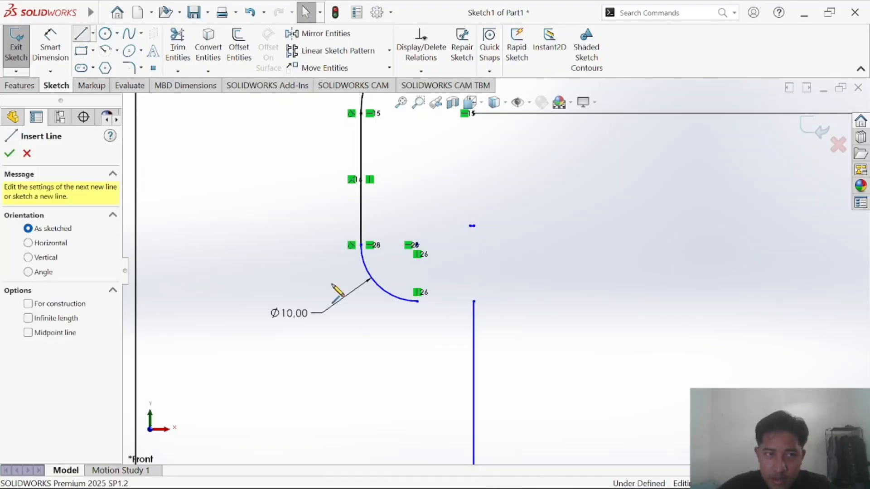
pyautogui.click(418, 303)
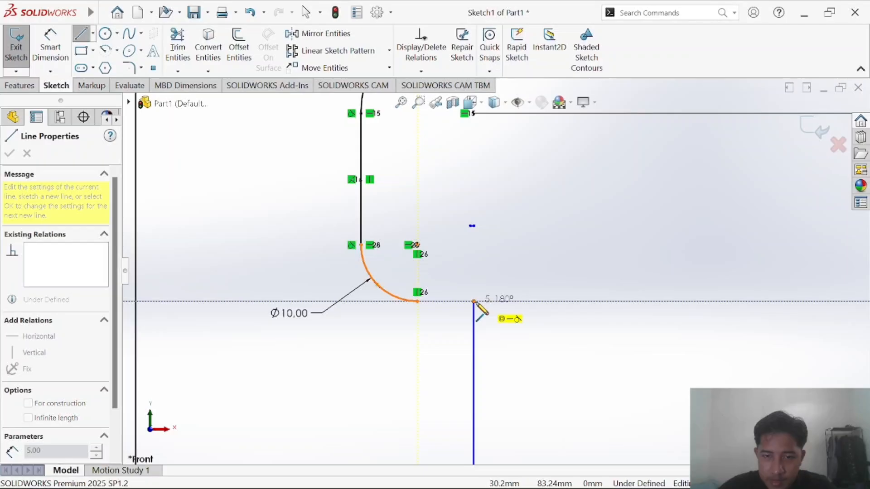
pyautogui.click(474, 301)
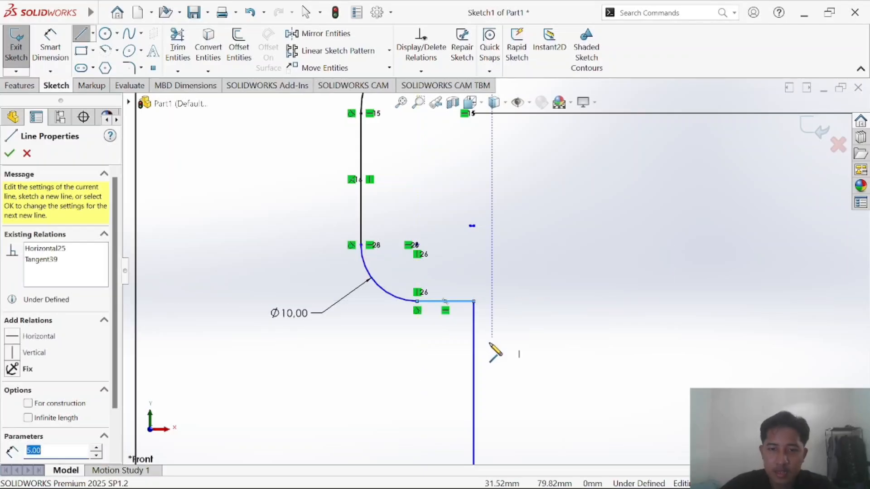
pyautogui.press('Escape')
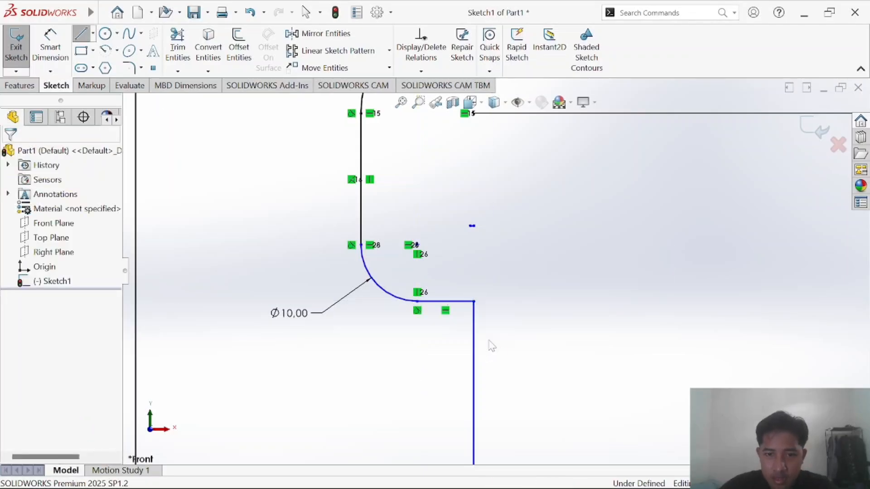
pyautogui.scroll(2, 494, 349)
pyautogui.scroll(4, 502, 370)
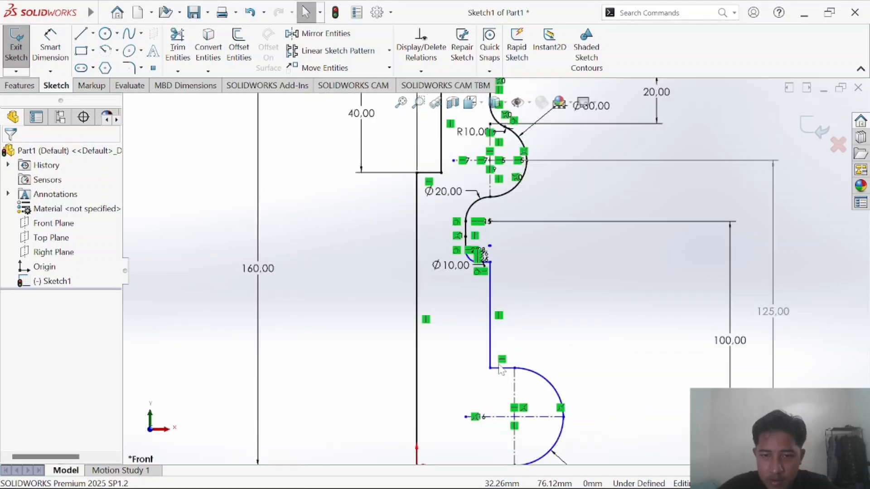
# Delete the lower vertical line and the short horizontal line joining it to the 40 mm arc.
pyautogui.scroll(3, 504, 405)
pyautogui.scroll(-4, 399, 351)
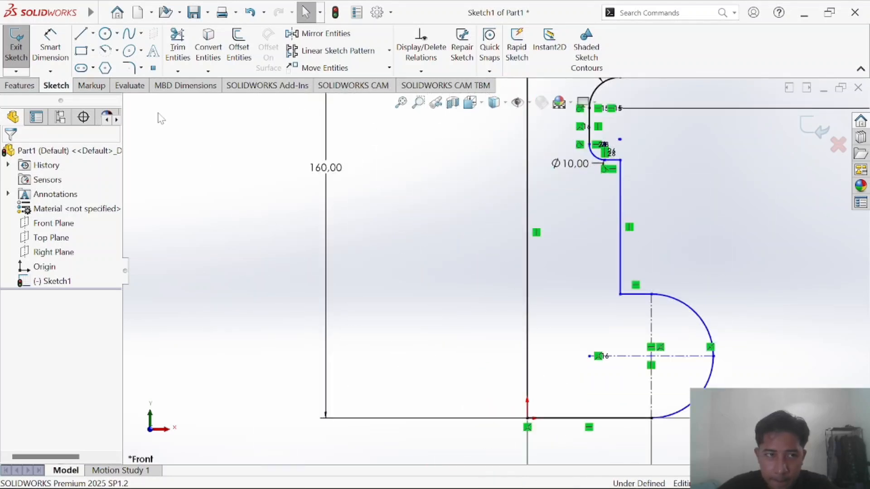
pyautogui.click(81, 34)
pyautogui.click(81, 34)
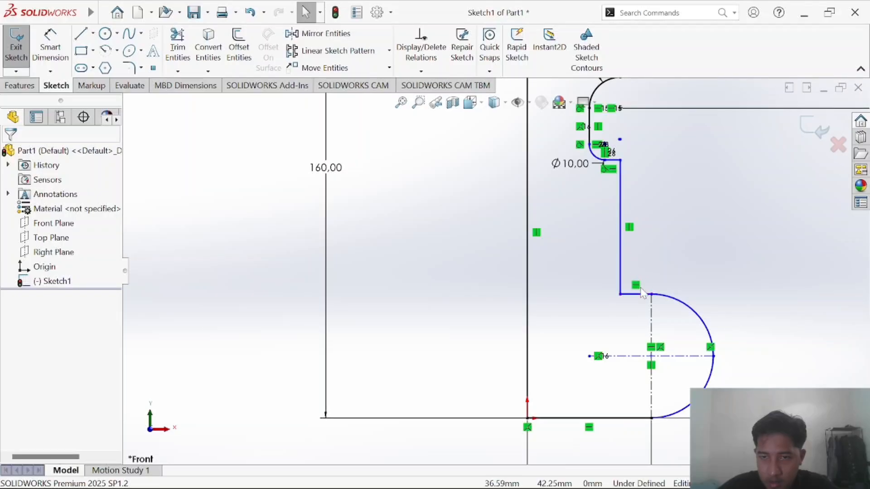
pyautogui.click(622, 261)
pyautogui.press('Delete')
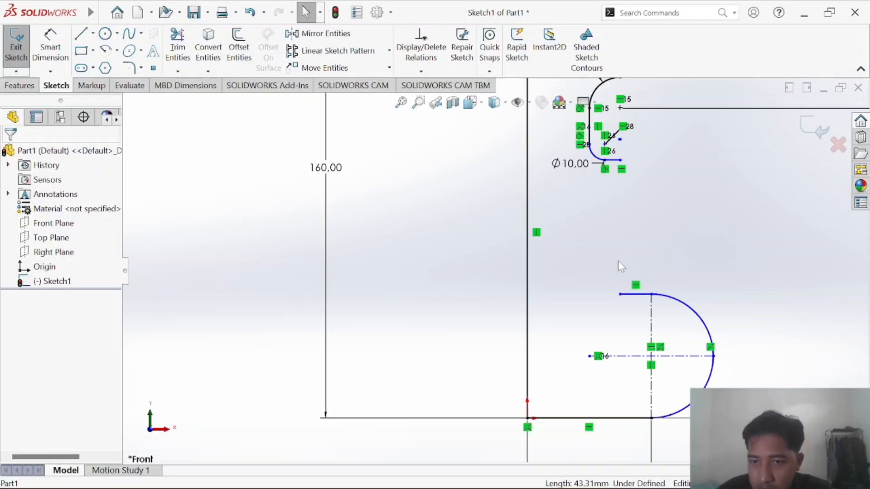
pyautogui.moveTo(615, 260); pyautogui.dragTo(781, 395)
pyautogui.press('Delete')
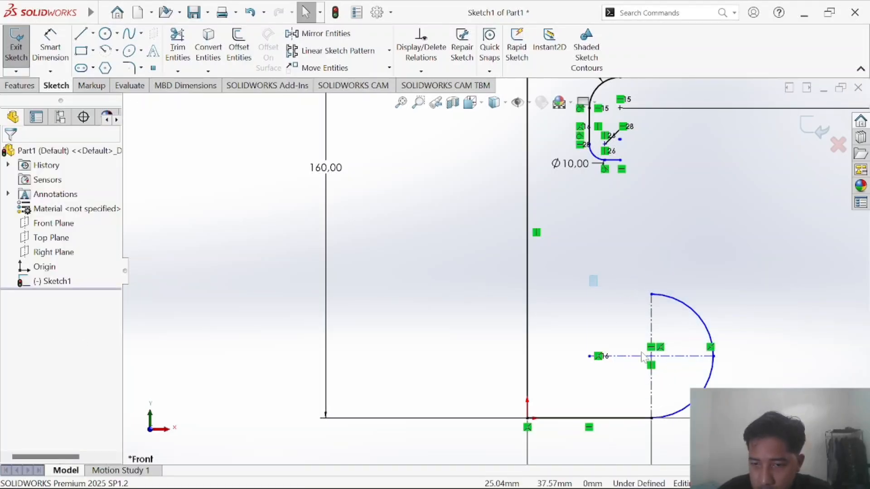
# Delete the 40 mm diameter arc and the horizontal centerline through its center.
pyautogui.moveTo(642, 357); pyautogui.dragTo(796, 404)
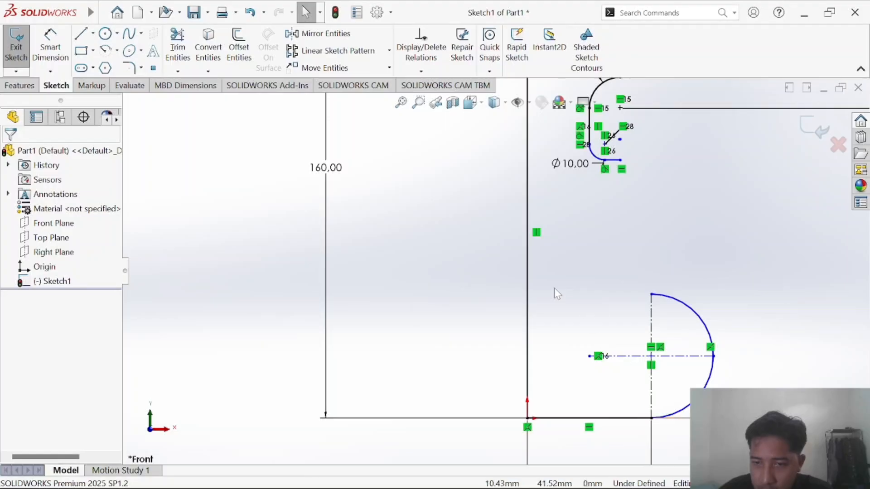
pyautogui.moveTo(542, 285); pyautogui.dragTo(783, 410)
pyautogui.press('Delete')
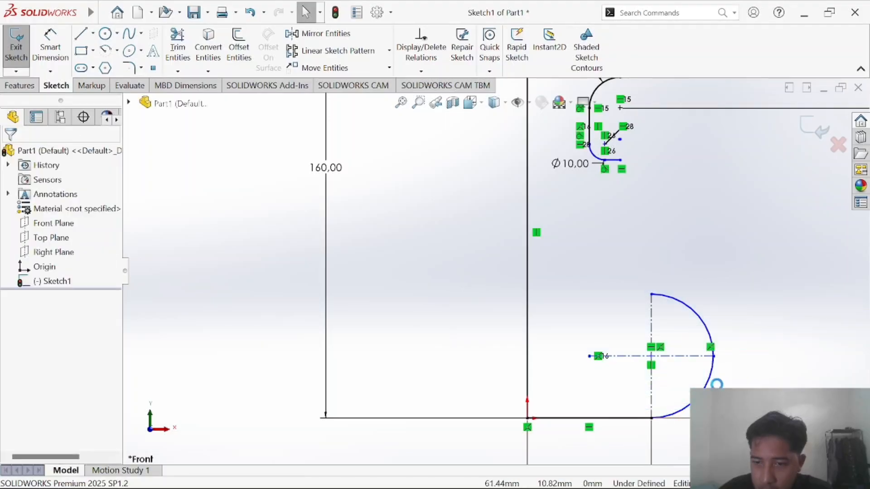
pyautogui.click(707, 383)
pyautogui.press('Delete')
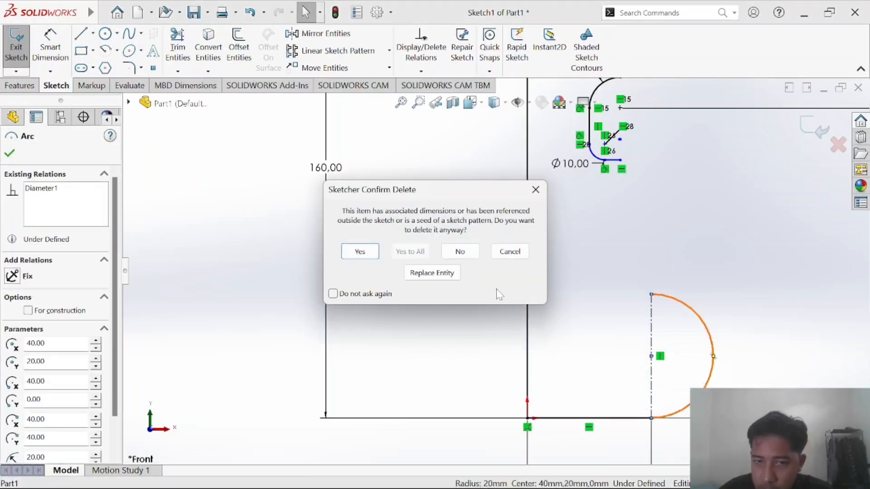
pyautogui.click(357, 249)
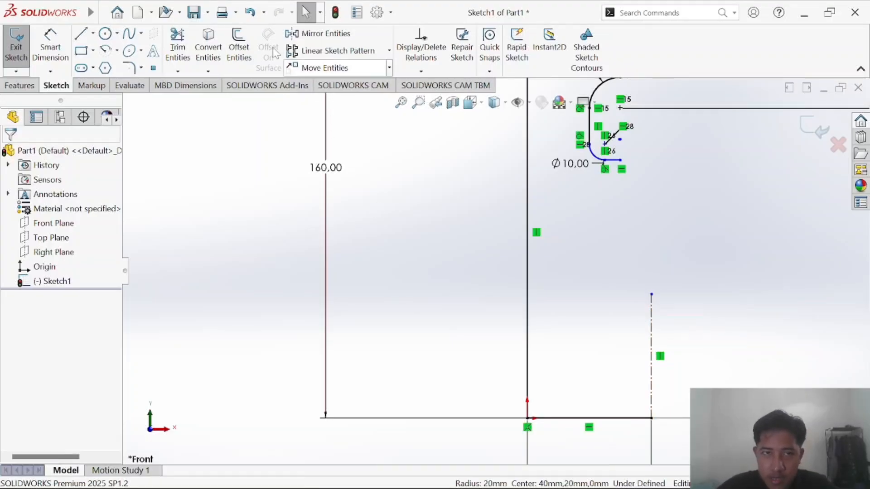
# Dimension the remaining vertical centerline's length as 40 mm.
pyautogui.click(51, 47)
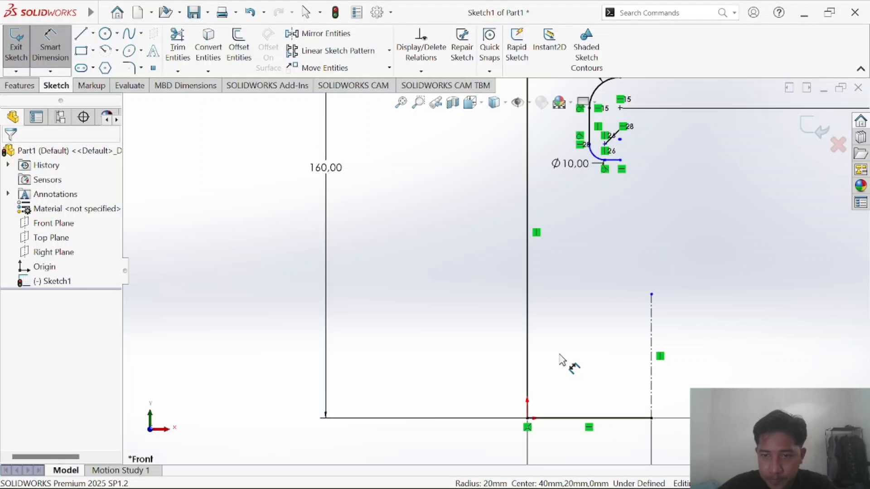
pyautogui.click(652, 371)
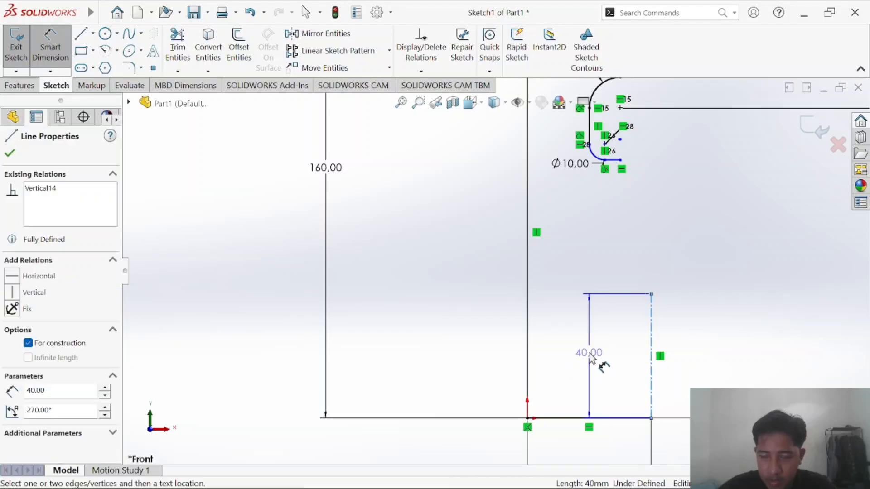
pyautogui.click(591, 358)
pyautogui.press('Return')
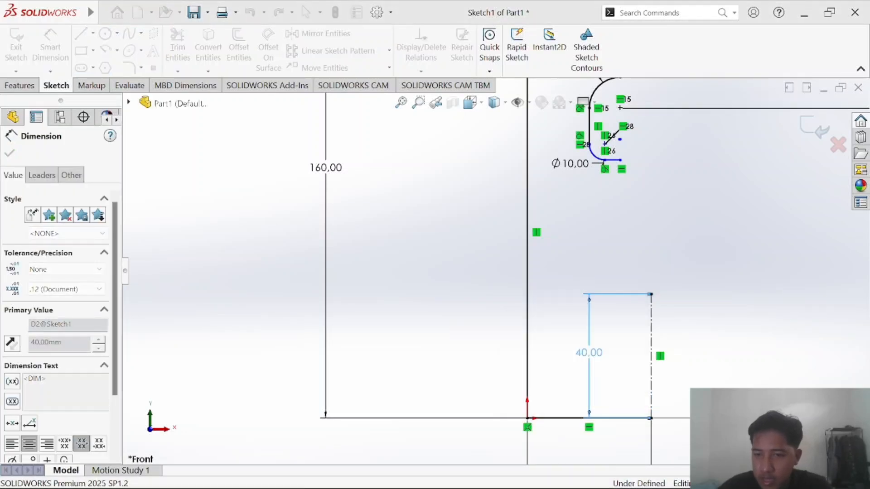
pyautogui.click(643, 253)
pyautogui.scroll(-4, 666, 145)
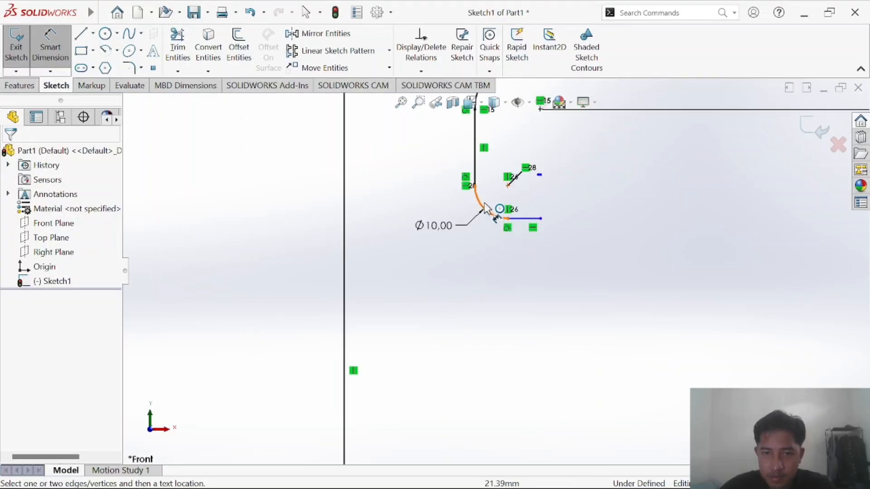
pyautogui.scroll(-2, 499, 211)
pyautogui.scroll(-2, 496, 220)
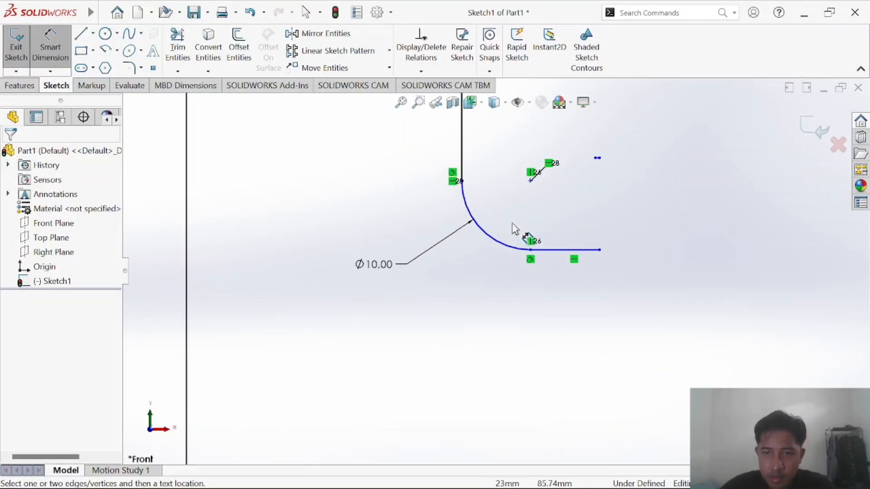
pyautogui.click(549, 251)
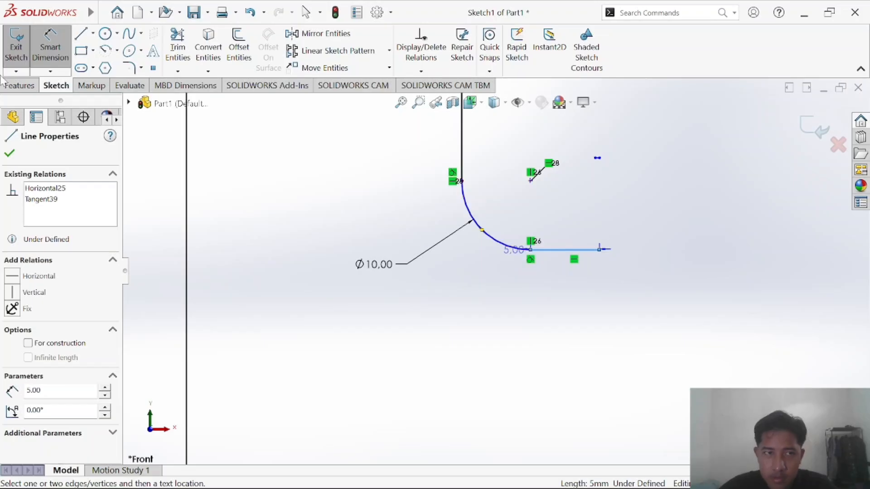
pyautogui.press('Escape')
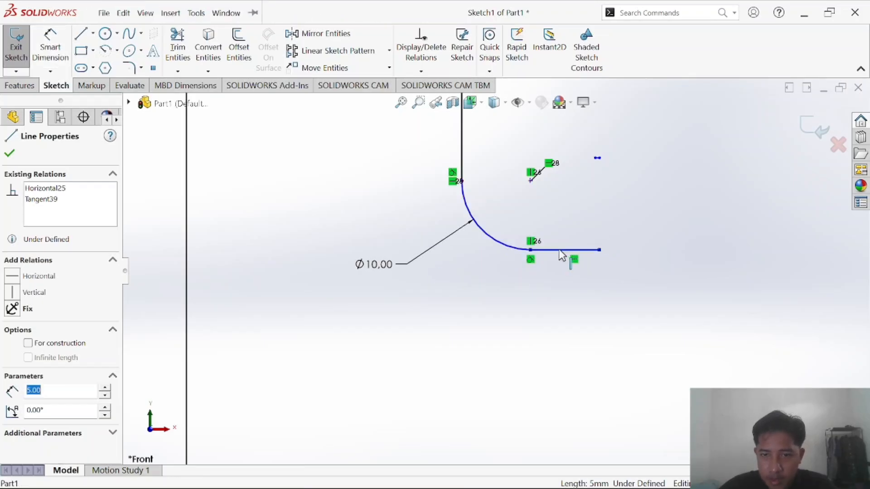
pyautogui.press('Escape')
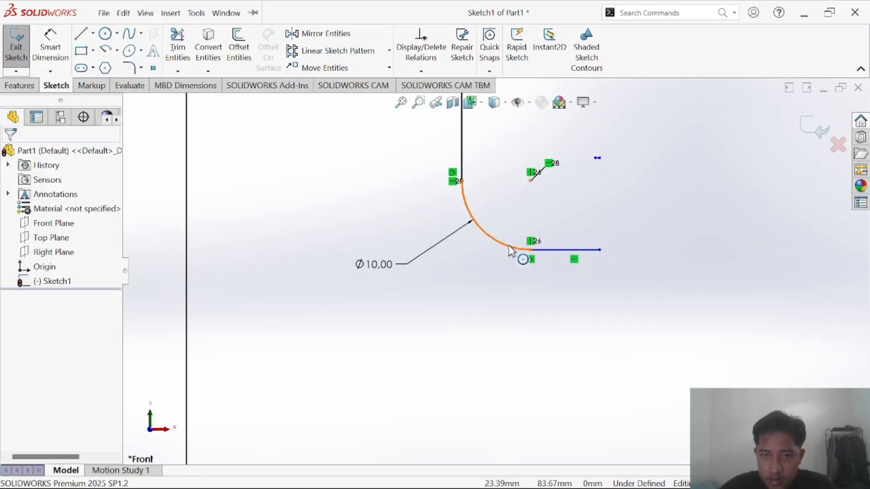
# Try adding a Fix relation to the 10 mm arc, and undo it.
pyautogui.click(514, 247)
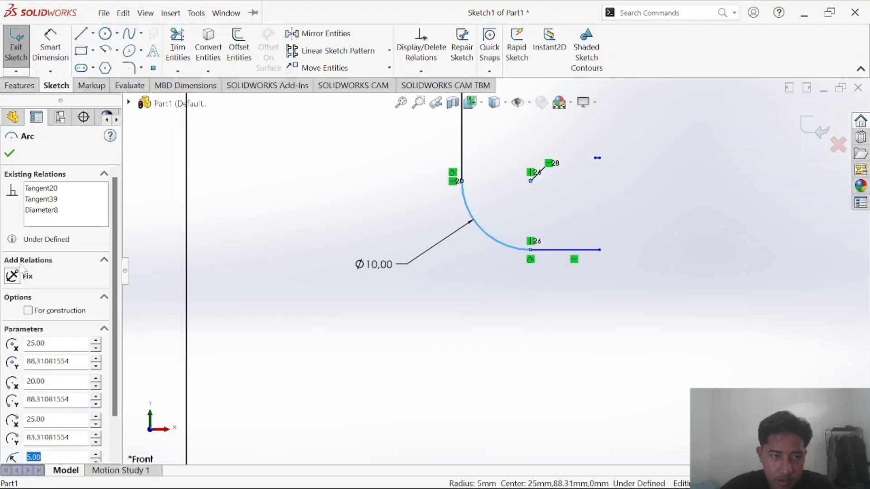
pyautogui.click(14, 277)
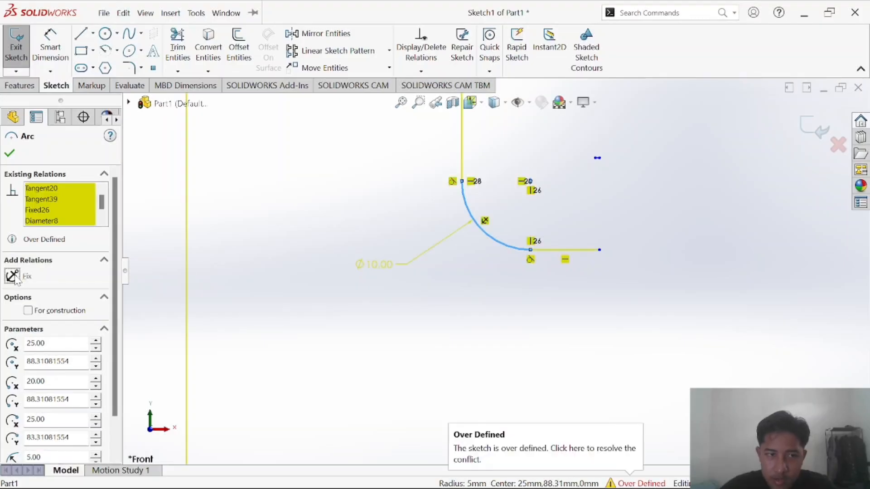
pyautogui.hotkey('ctrl', 'z')
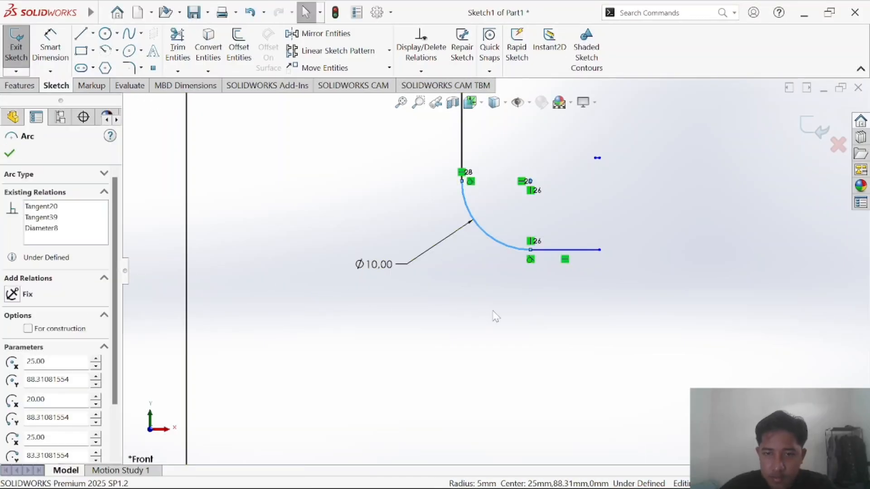
pyautogui.press('Escape')
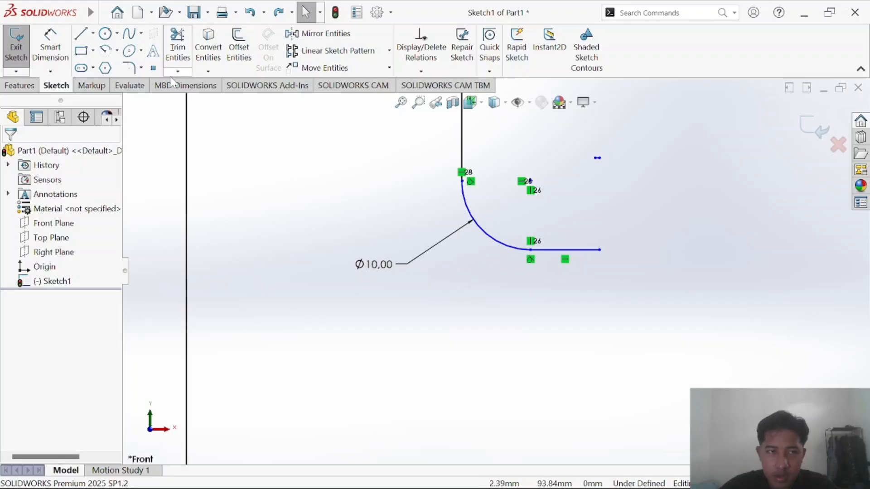
# Draw a vertical line about 11.5 mm long downward from the free end of the short horizontal line below the 10 mm arc.
pyautogui.click(82, 33)
pyautogui.scroll(-2, 622, 297)
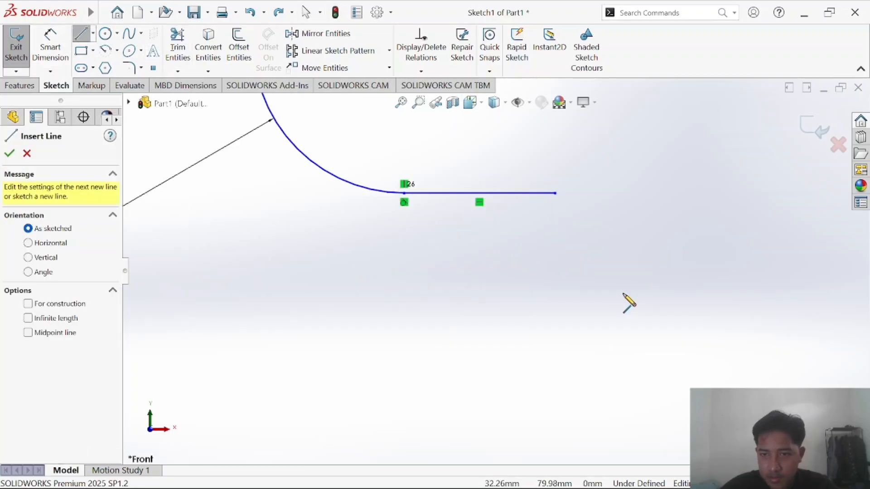
pyautogui.scroll(5, 624, 303)
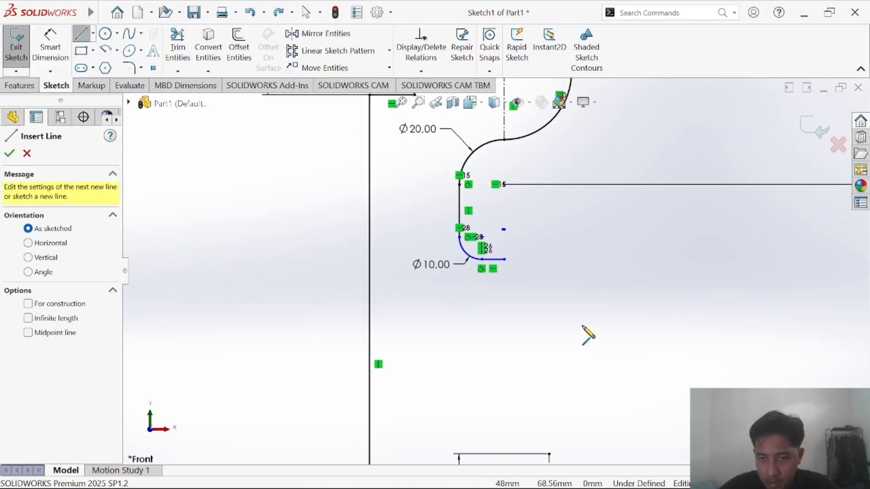
pyautogui.click(505, 259)
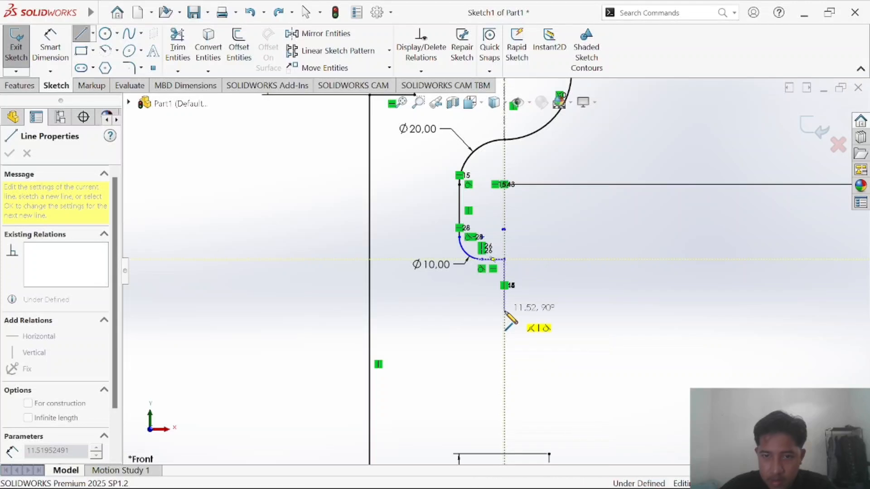
pyautogui.click(505, 311)
pyautogui.press('Escape')
pyautogui.scroll(-2, 516, 265)
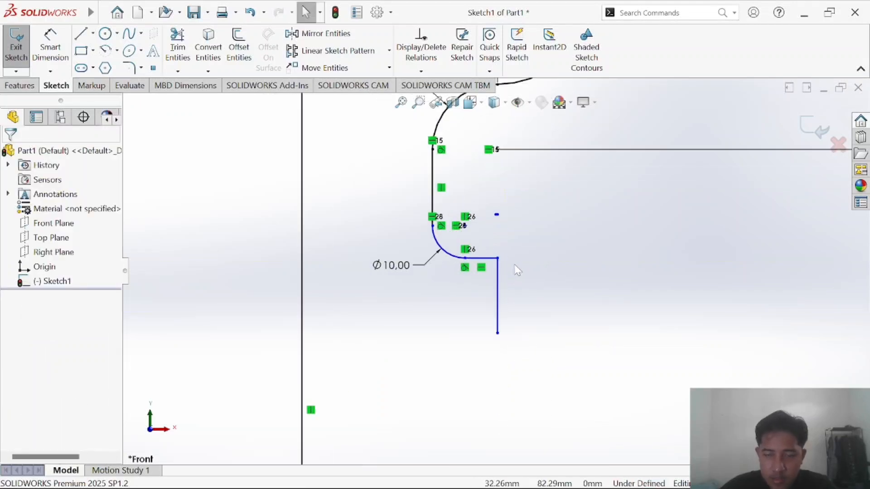
# Fillet the corner between the short horizontal line and the new vertical line with a 3 mm radius, checking the PDF drawing.
pyautogui.click(141, 68)
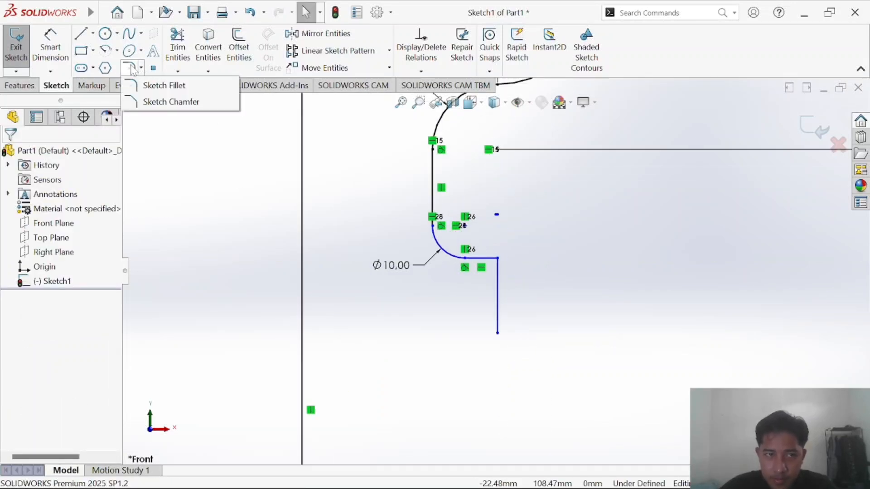
pyautogui.click(156, 86)
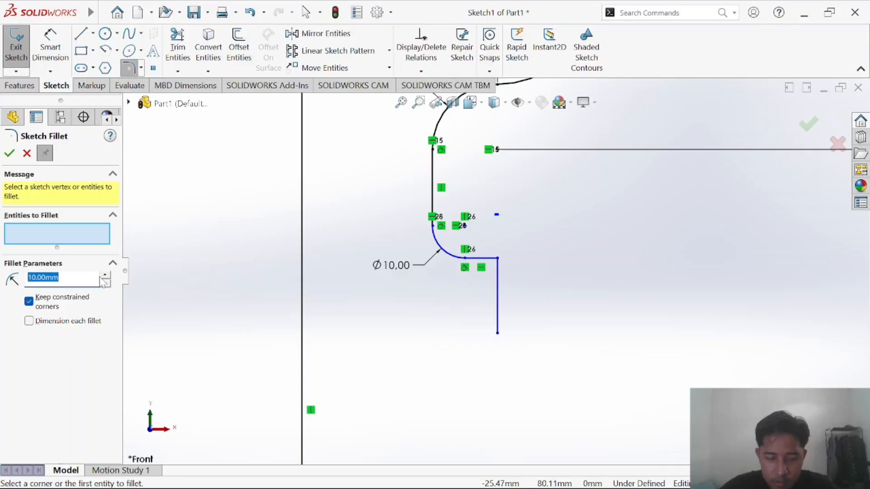
pyautogui.hotkey('alt', 'Tab')
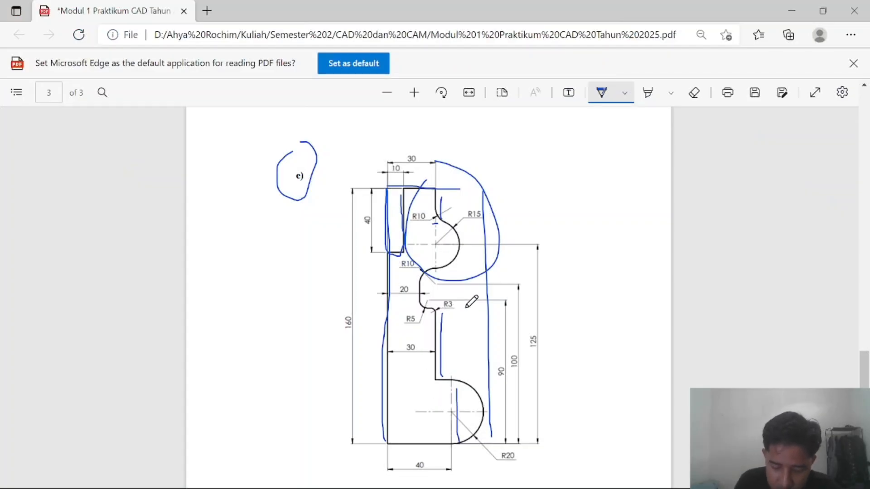
pyautogui.hotkey('alt', 'Tab')
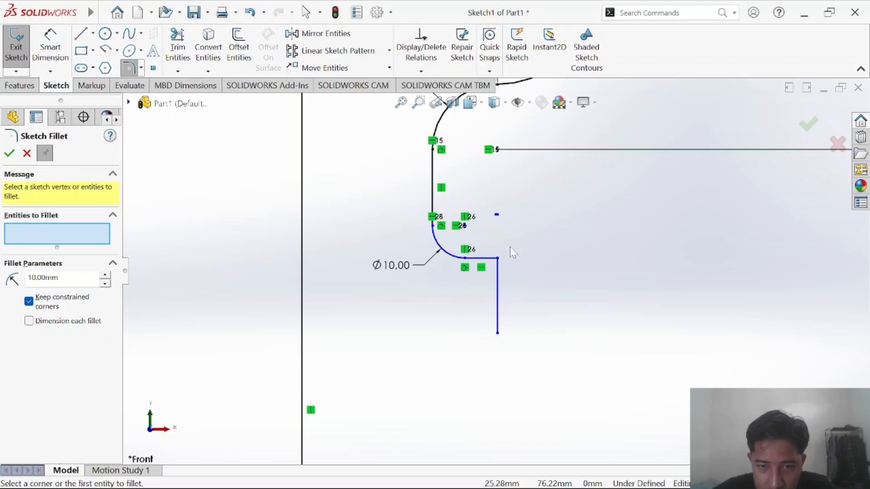
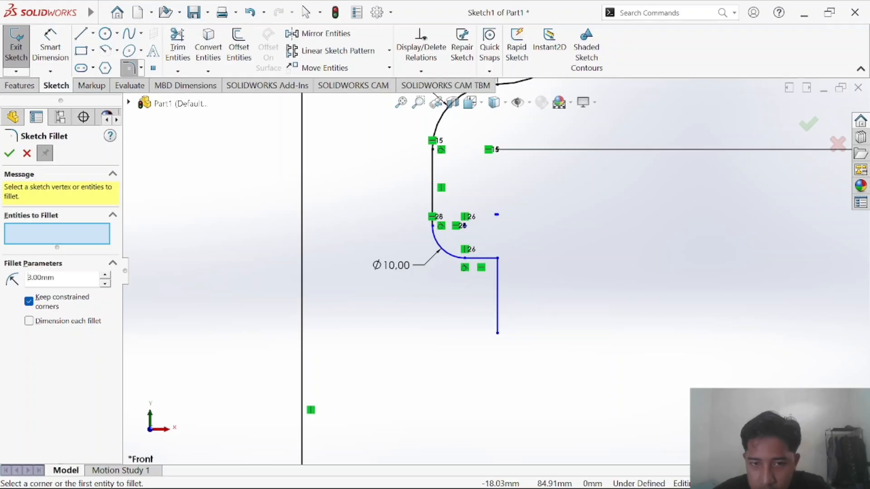
pyautogui.click(498, 263)
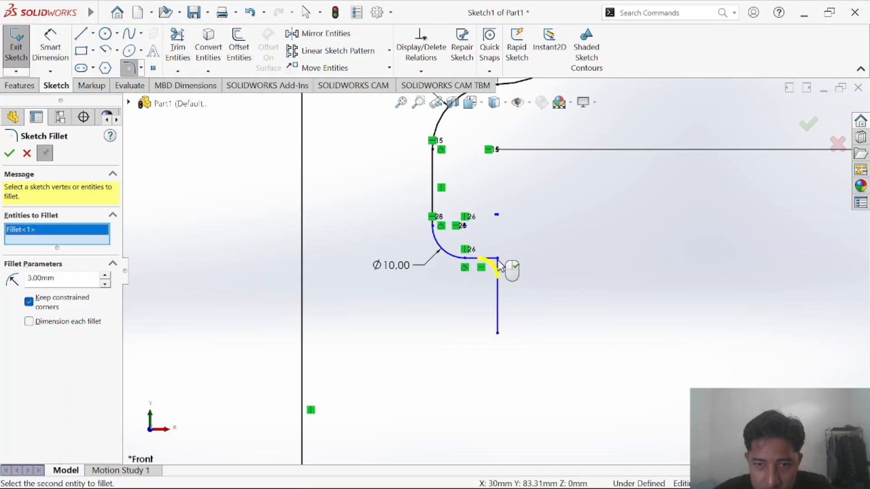
pyautogui.press('Return')
pyautogui.press('Return')
pyautogui.press('Escape')
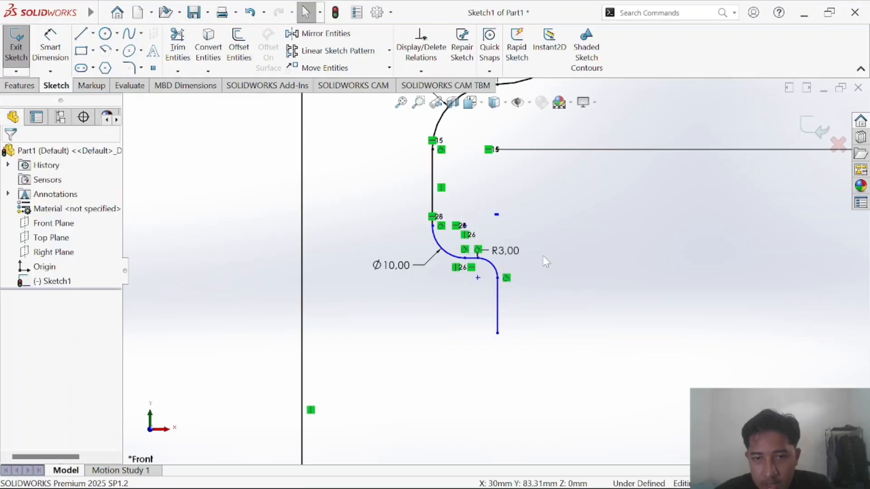
# Move the 3 mm fillet's radius dimension text to the inner side of the arc, below the short horizontal line.
pyautogui.scroll(2, 547, 243)
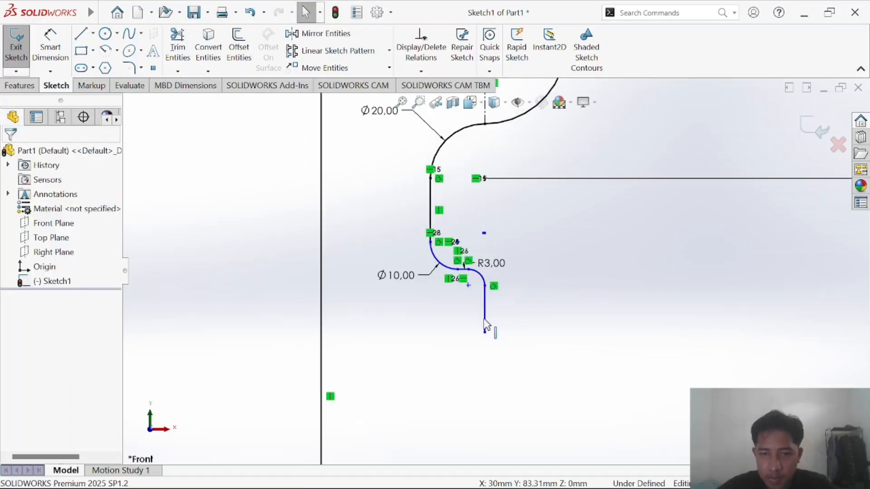
pyautogui.scroll(-5, 495, 279)
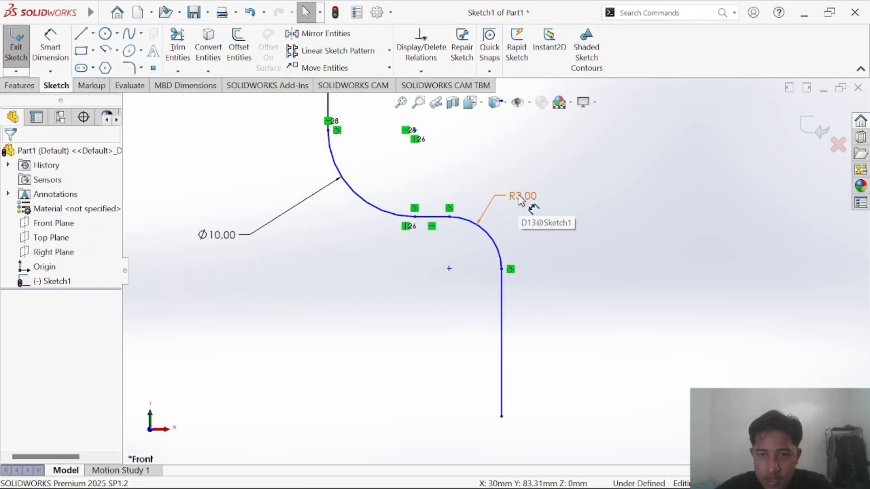
pyautogui.moveTo(526, 206); pyautogui.dragTo(392, 281)
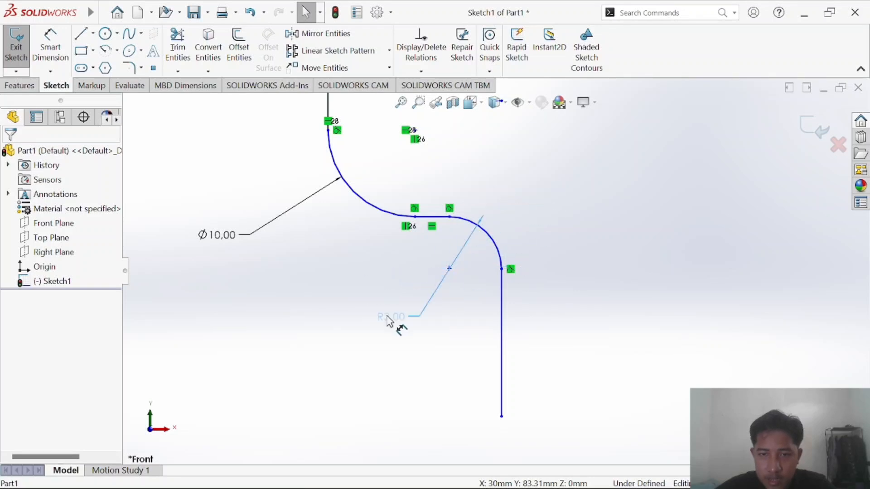
pyautogui.click(405, 316)
pyautogui.scroll(5, 529, 238)
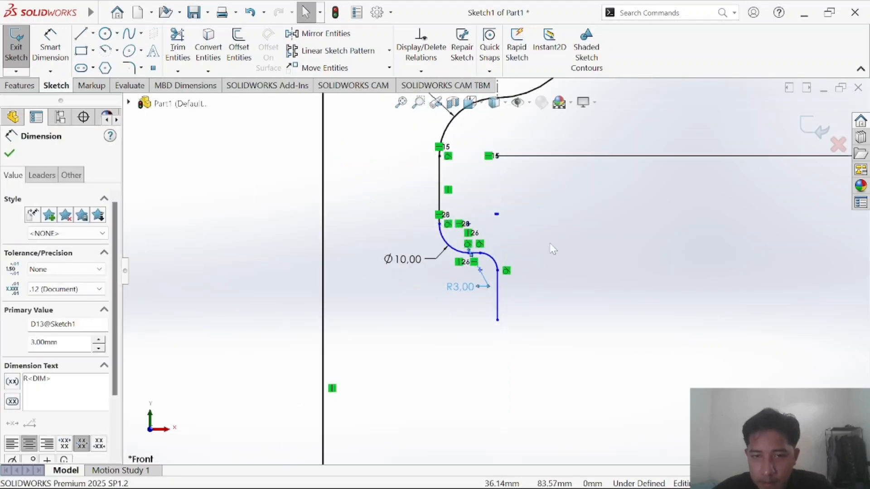
# Draw a circle about 30 mm in diameter centered on the midpoint of the lower 40 mm vertical centerline.
pyautogui.scroll(2, 535, 396)
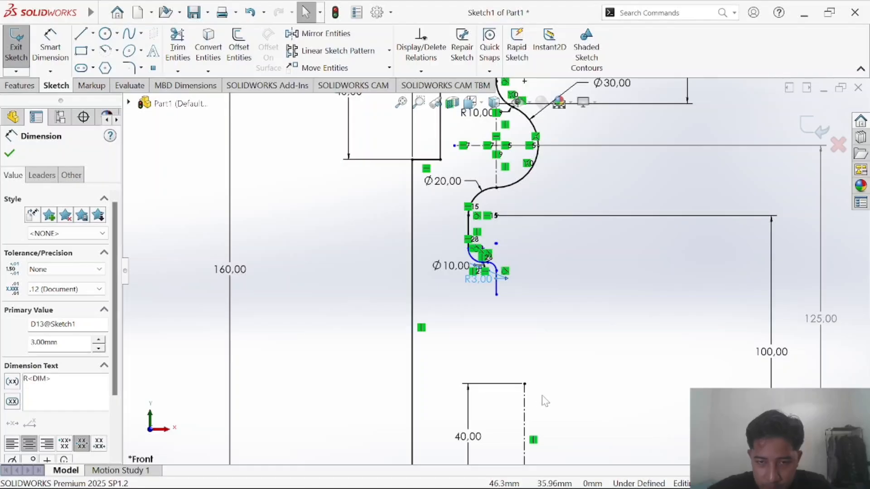
pyautogui.scroll(2, 542, 396)
pyautogui.scroll(-1, 543, 422)
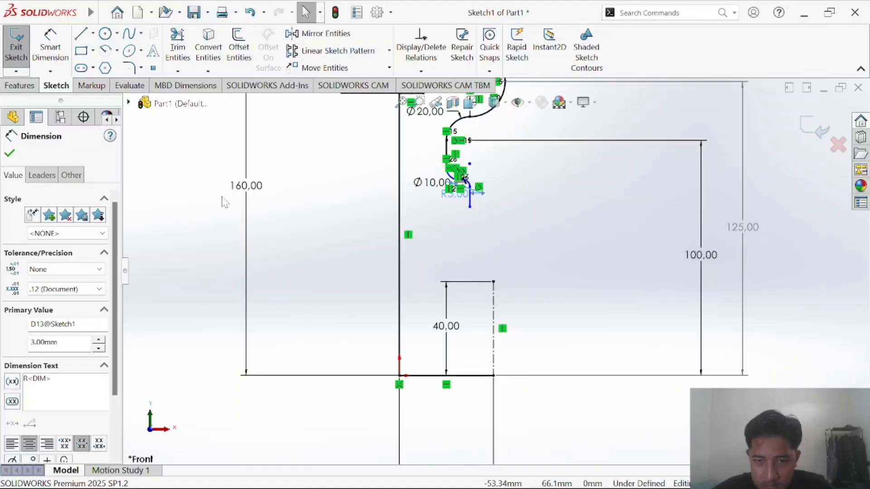
pyautogui.click(105, 35)
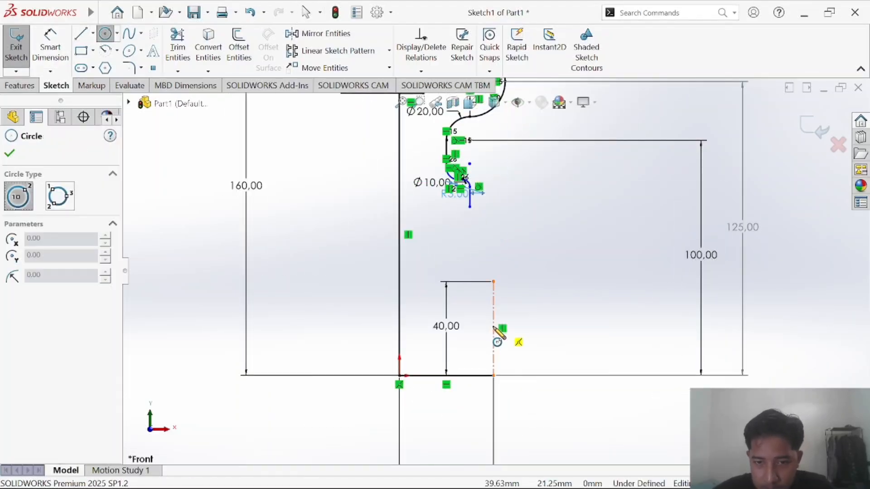
pyautogui.click(493, 329)
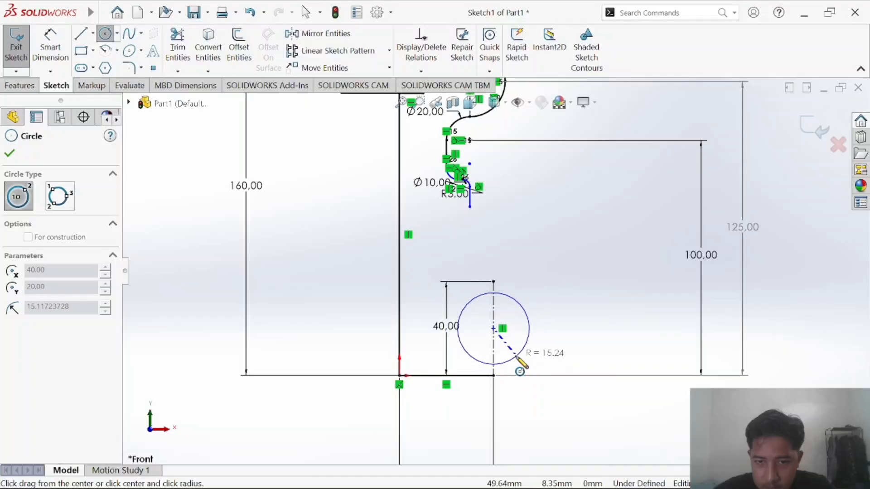
pyautogui.click(513, 357)
# Dimension the lower circle's diameter as 40 mm, checking the radius in the PDF drawing.
pyautogui.click(55, 45)
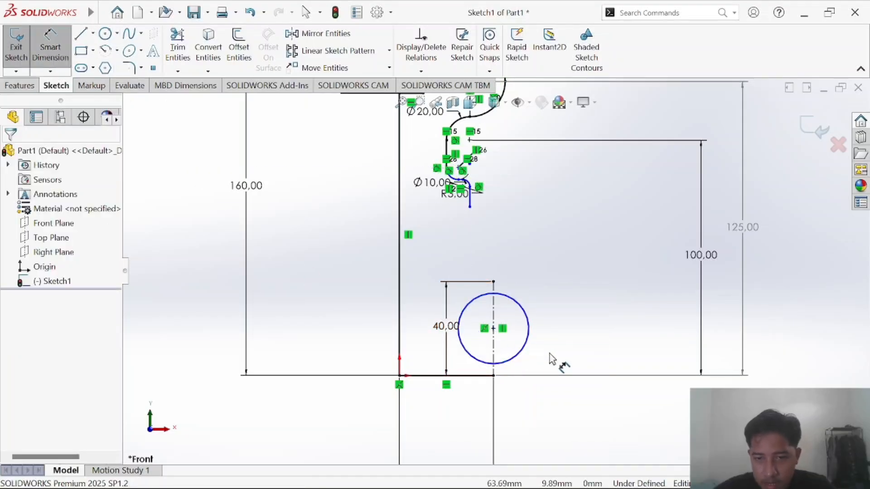
pyautogui.click(528, 337)
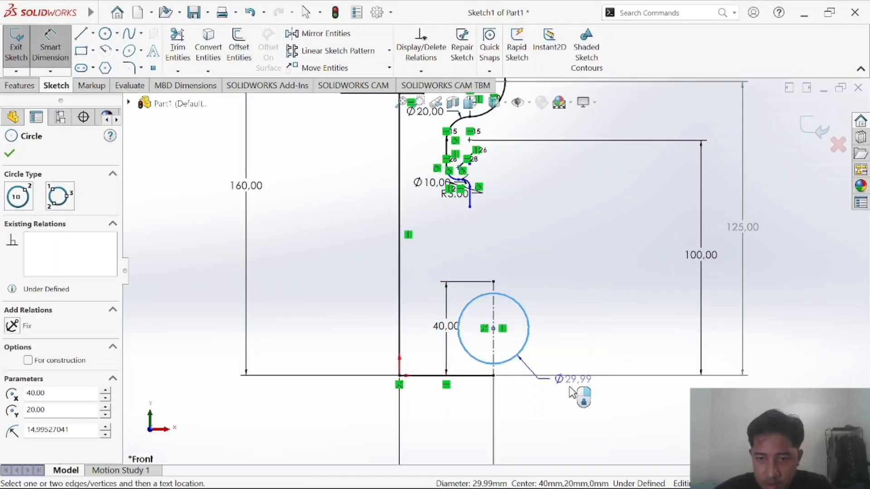
pyautogui.hotkey('alt', 'Tab')
pyautogui.hotkey('alt', 'Tab')
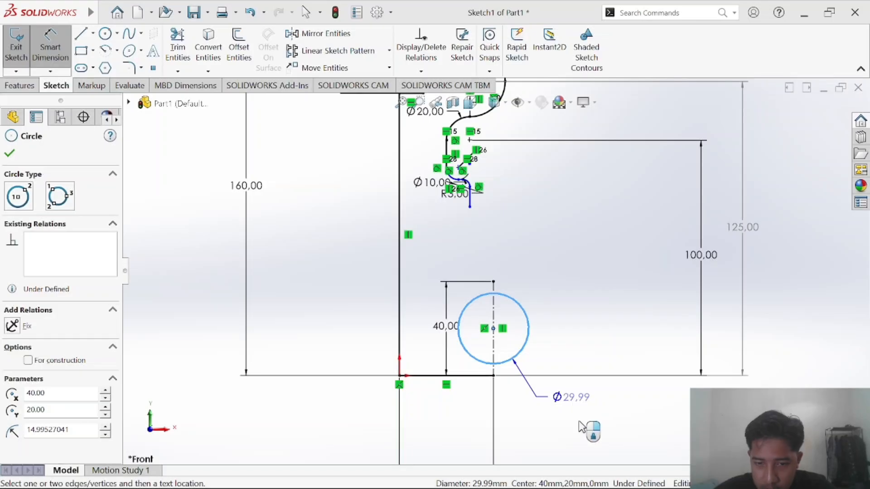
pyautogui.click(588, 426)
pyautogui.write('40')
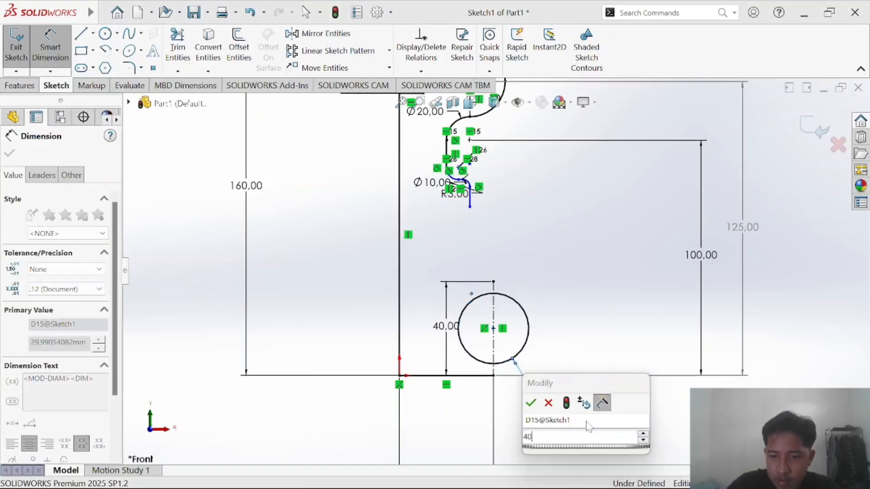
pyautogui.press('Return')
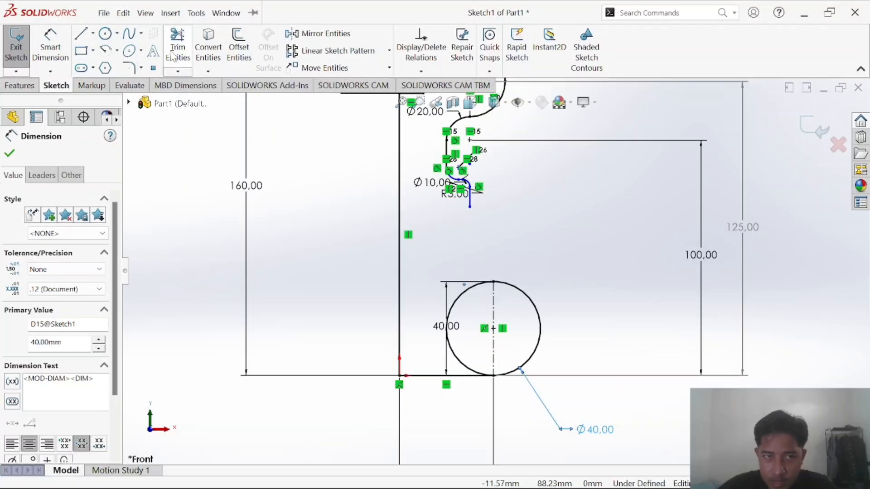
# Try trimming away the left half of the 40 mm circle, compare with the PDF drawing, and undo the trim.
pyautogui.click(173, 55)
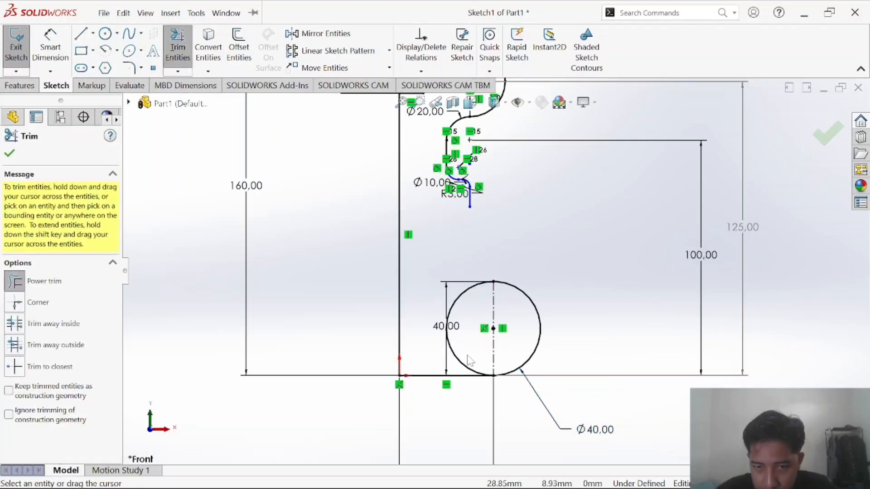
pyautogui.moveTo(460, 367); pyautogui.dragTo(441, 358)
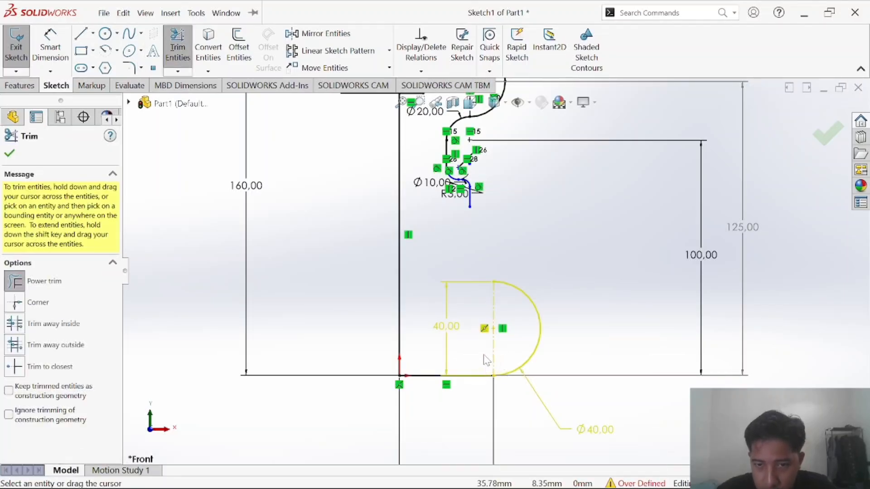
pyautogui.hotkey('alt', 'Tab')
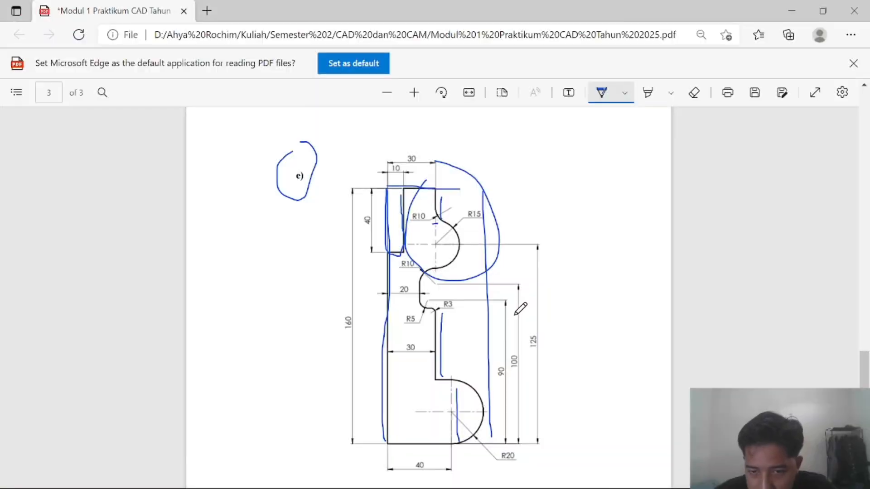
pyautogui.hotkey('alt', 'Tab')
pyautogui.press('Escape')
pyautogui.hotkey('ctrl', 'z')
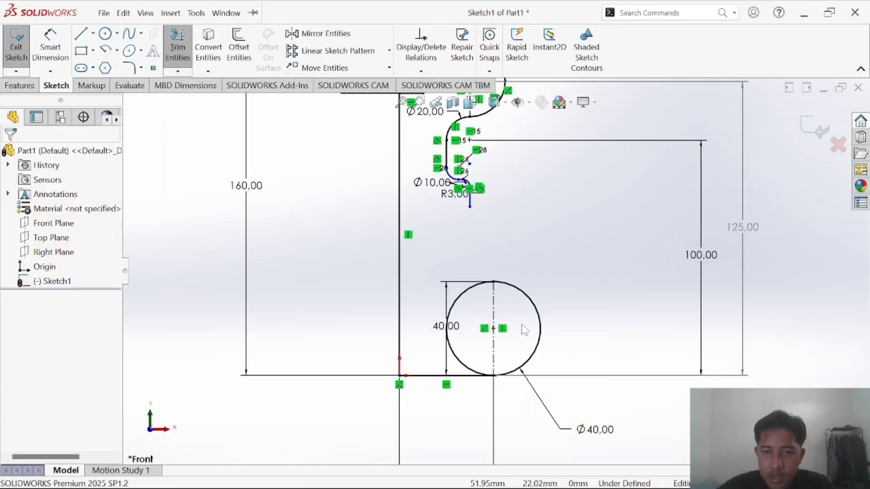
# Draw a 10 mm horizontal line leftward from the circle's top point and a vertical line up to the end of the contour below the fillet.
pyautogui.click(81, 34)
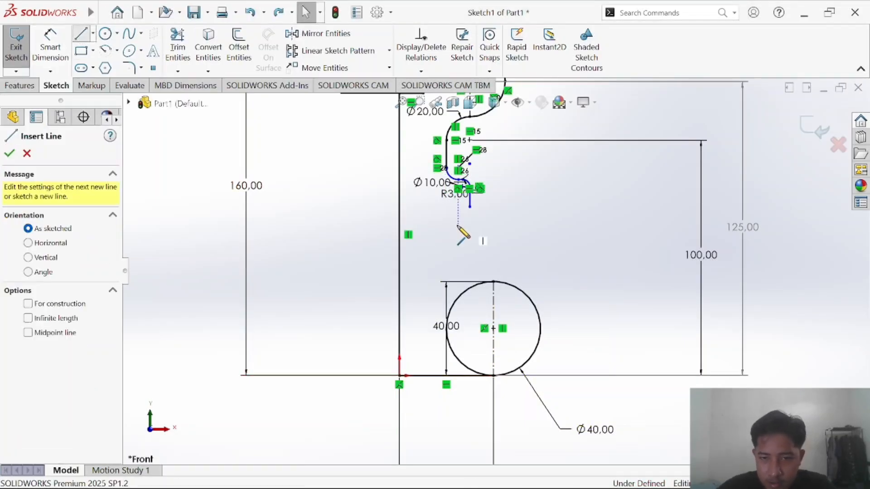
pyautogui.hotkey('alt', 'Tab')
pyautogui.hotkey('alt', 'Tab')
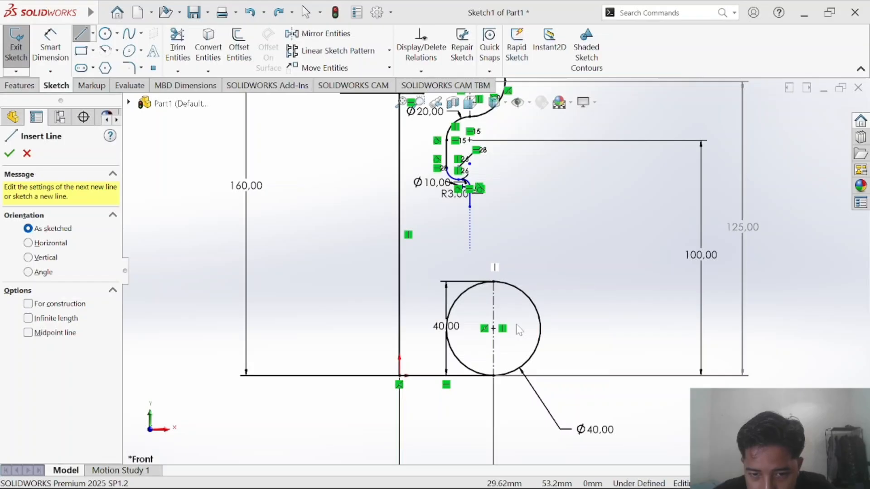
pyautogui.click(493, 281)
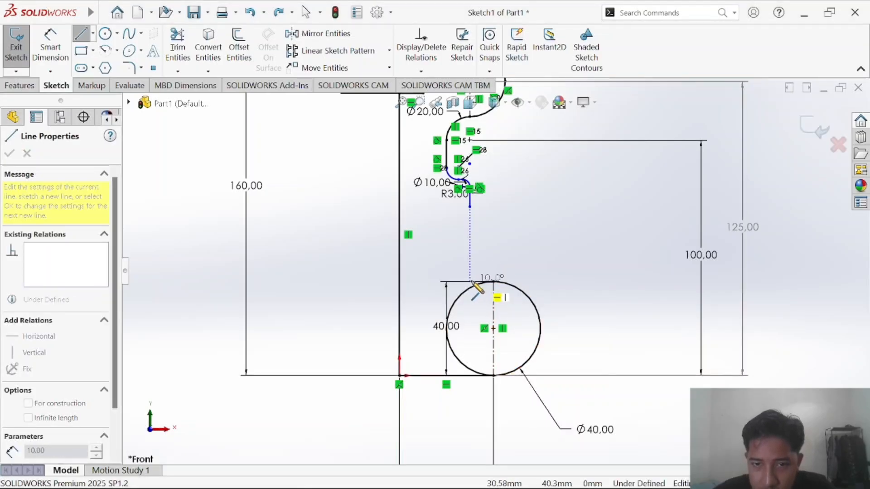
pyautogui.click(470, 282)
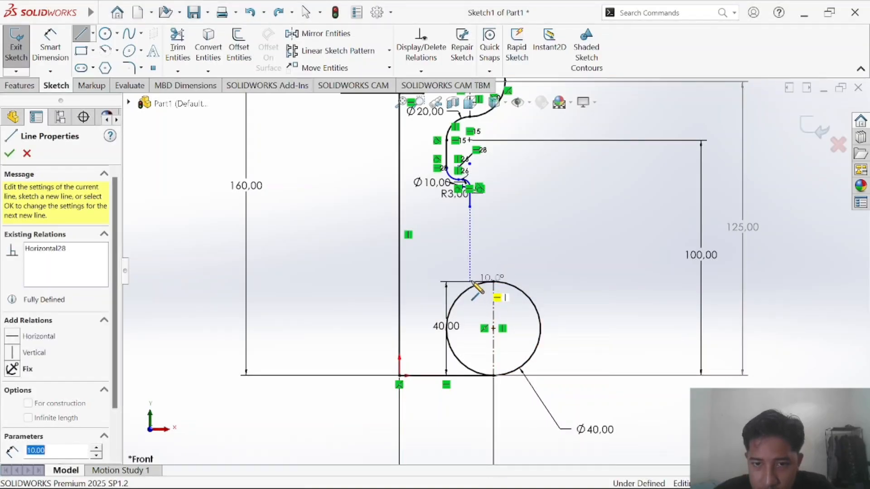
pyautogui.doubleClick(471, 210)
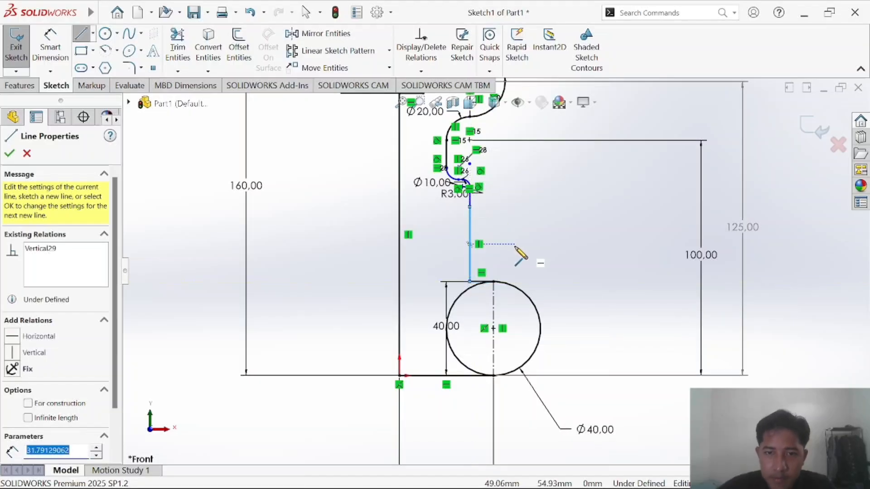
pyautogui.press('Escape')
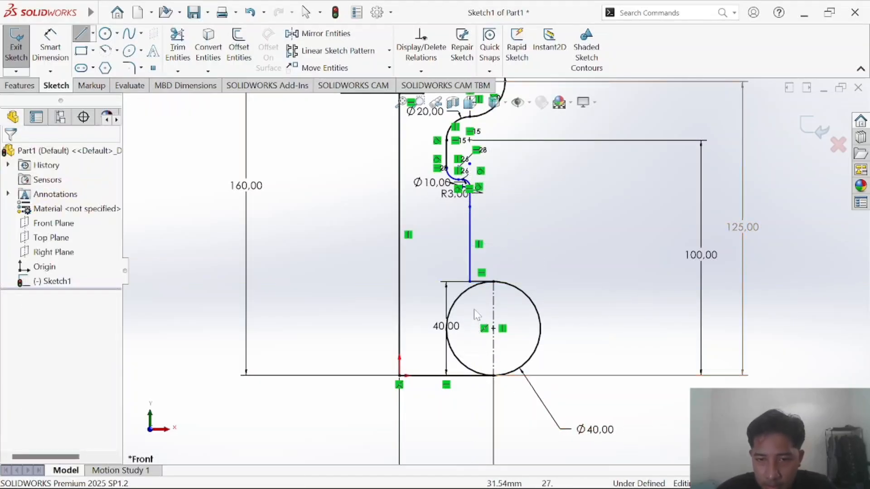
pyautogui.scroll(-5, 490, 311)
pyautogui.scroll(6, 462, 254)
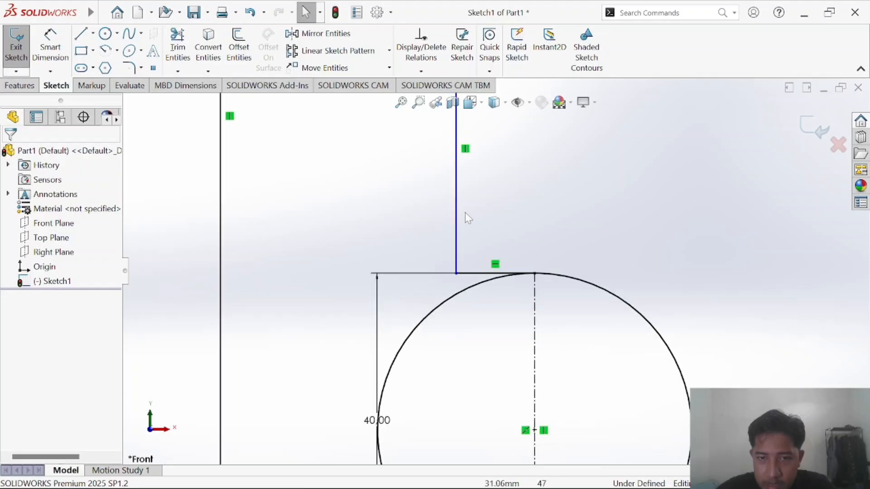
# Dimension the horizontal distance between the profile's left edge and the vertical line below the fillet as 30 mm.
pyautogui.click(58, 40)
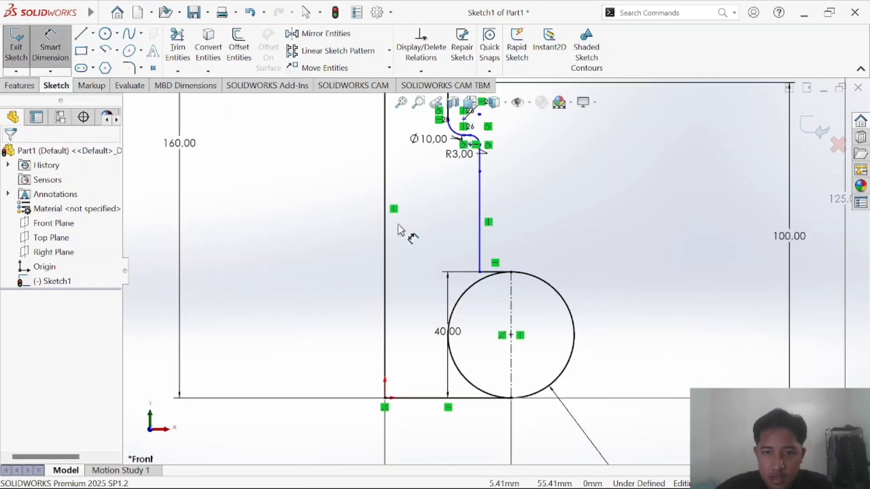
pyautogui.click(384, 222)
pyautogui.click(481, 229)
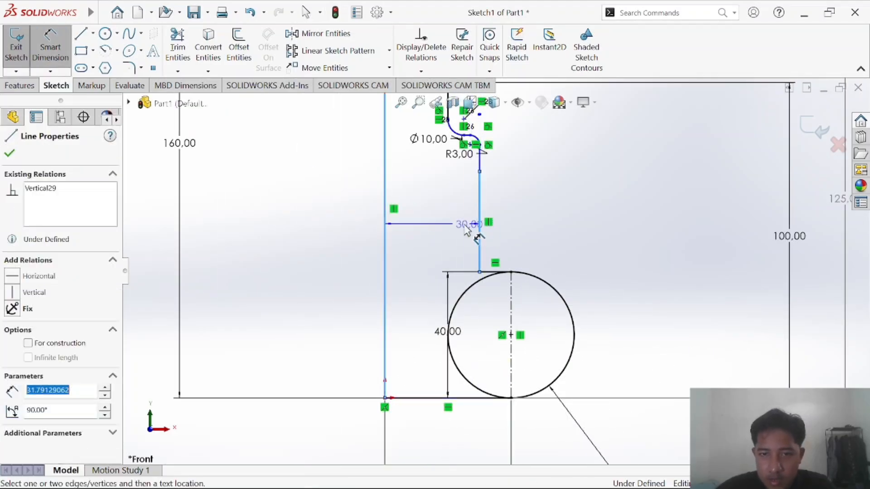
pyautogui.click(444, 229)
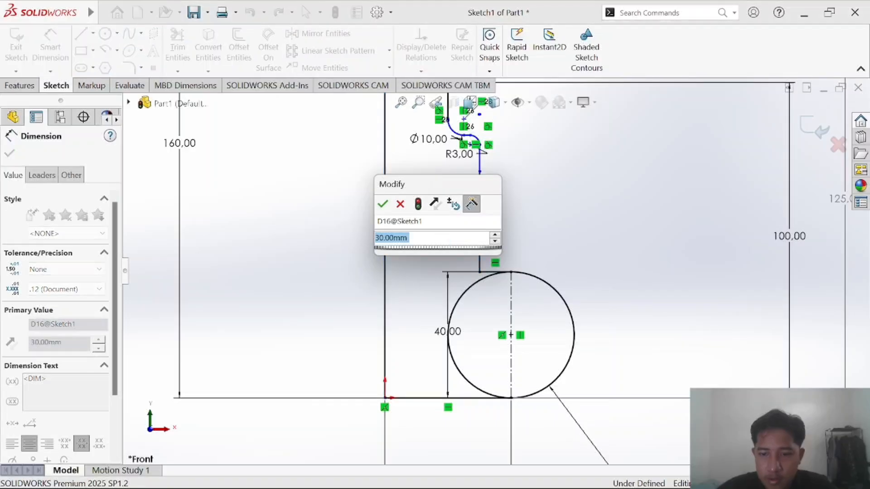
pyautogui.press('Return')
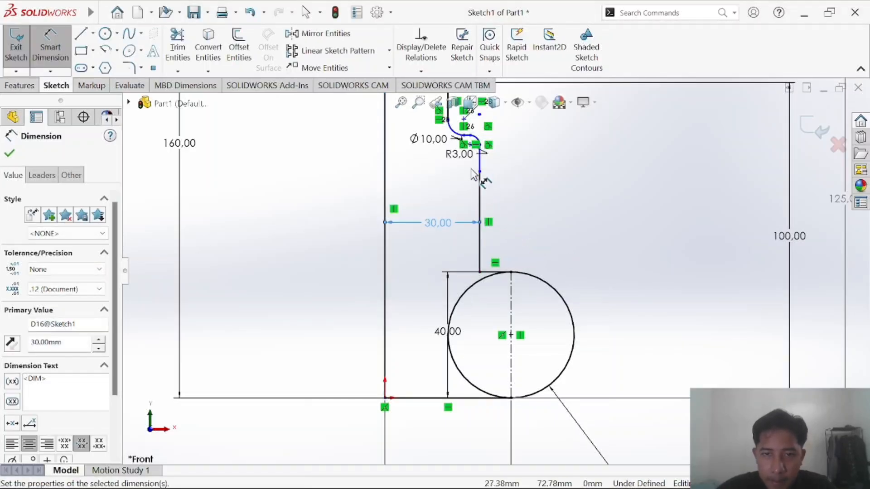
# Add a driven dimension between the profile's left edge and the short vertical line above the 10 mm arc.
pyautogui.scroll(2, 470, 176)
pyautogui.scroll(-3, 494, 165)
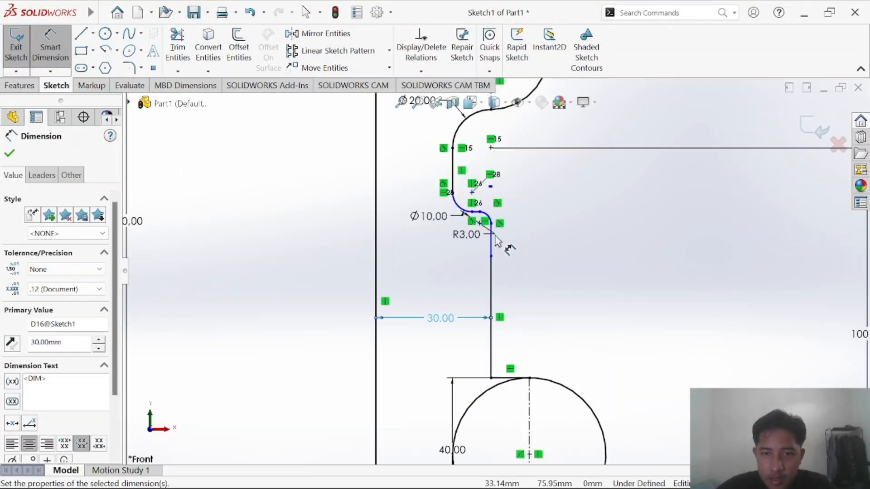
pyautogui.click(454, 164)
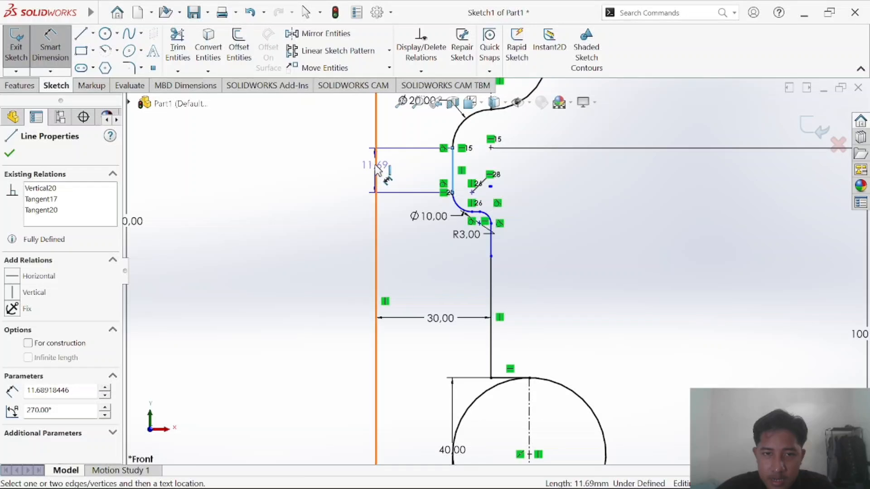
pyautogui.click(376, 166)
pyautogui.click(411, 169)
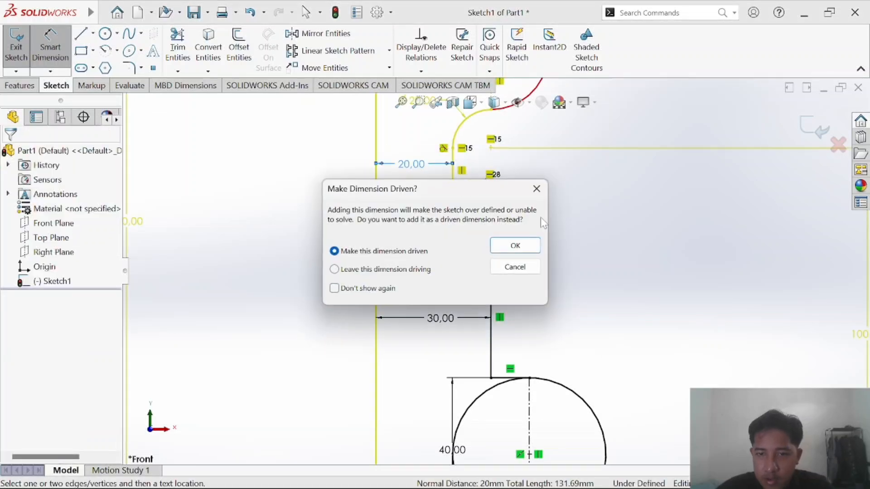
pyautogui.click(525, 247)
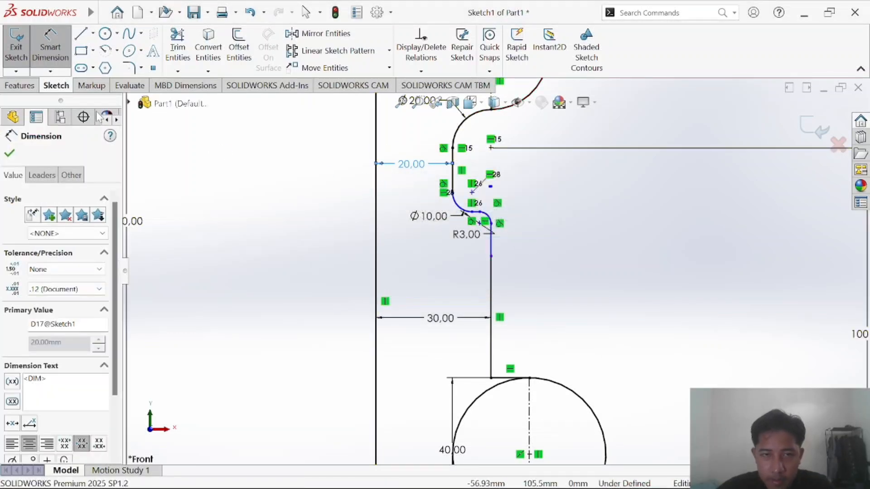
# Draw a horizontal centerline across the 40 mm circle, from its right quadrant point to its left quadrant point.
pyautogui.scroll(5, 510, 358)
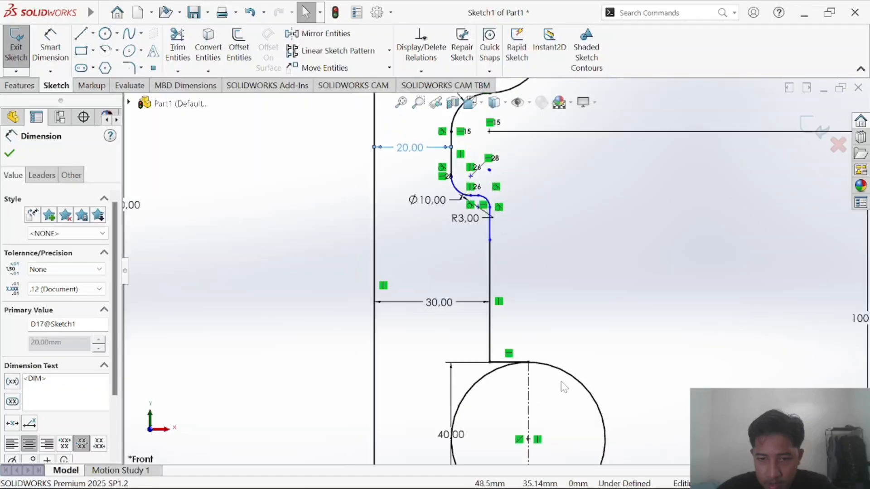
pyautogui.click(93, 33)
pyautogui.click(109, 66)
pyautogui.scroll(-3, 549, 396)
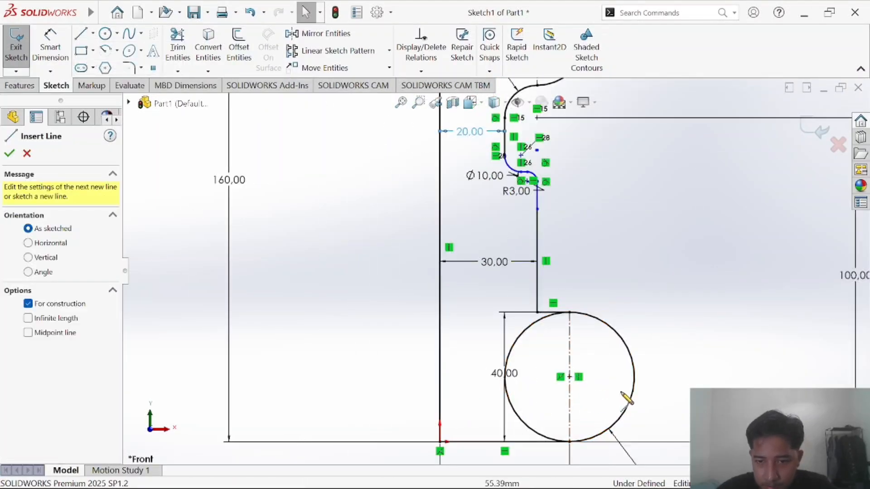
pyautogui.click(635, 378)
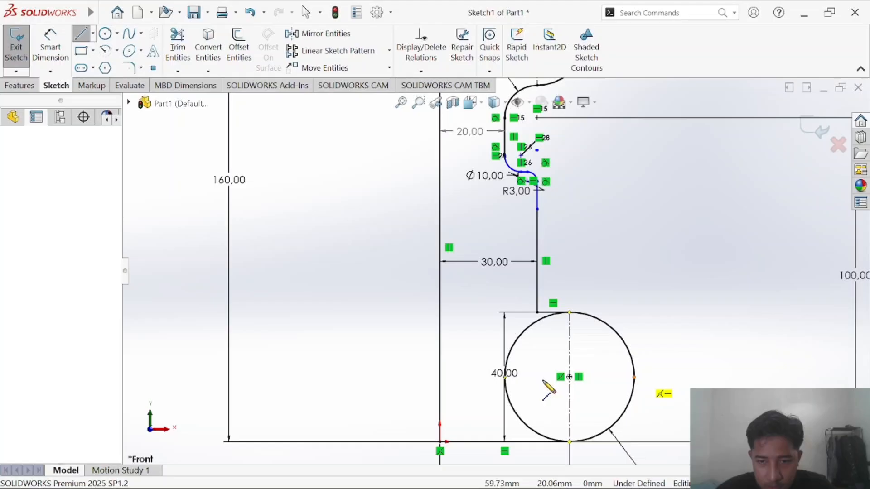
pyautogui.click(505, 378)
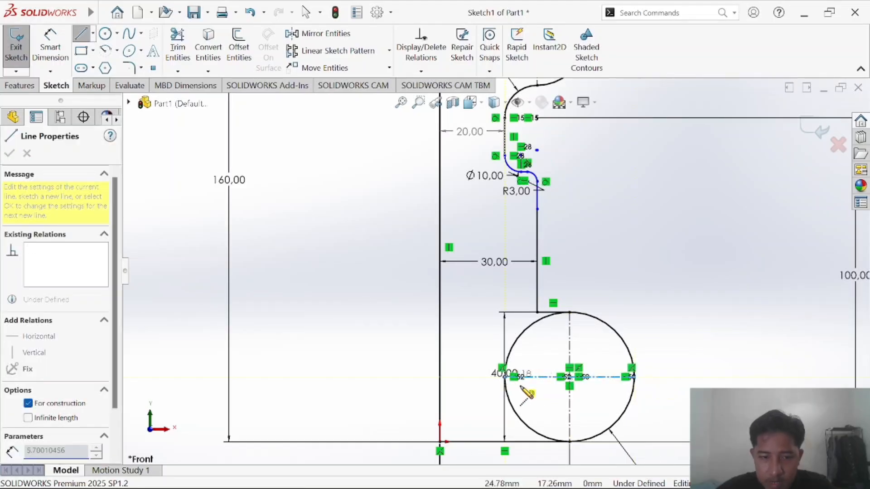
pyautogui.press('Escape')
pyautogui.press('Escape')
# Trim away the left half of the 40 mm circle.
pyautogui.click(177, 41)
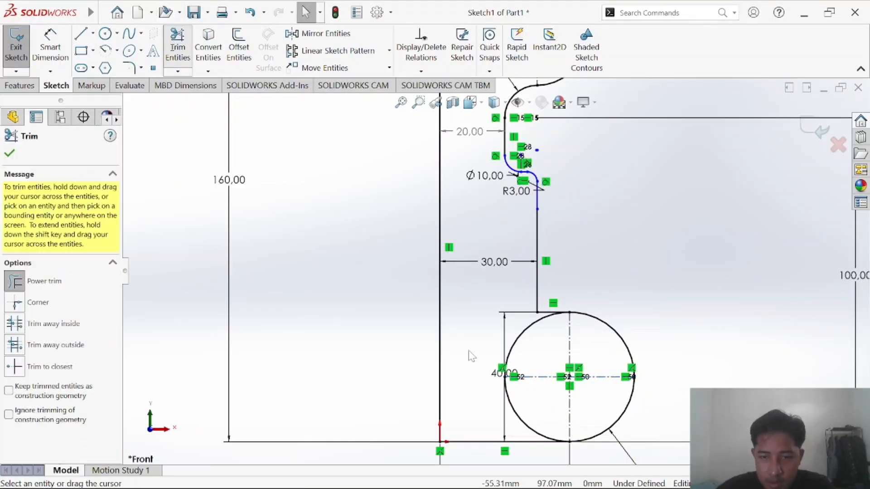
pyautogui.moveTo(531, 410); pyautogui.dragTo(511, 416)
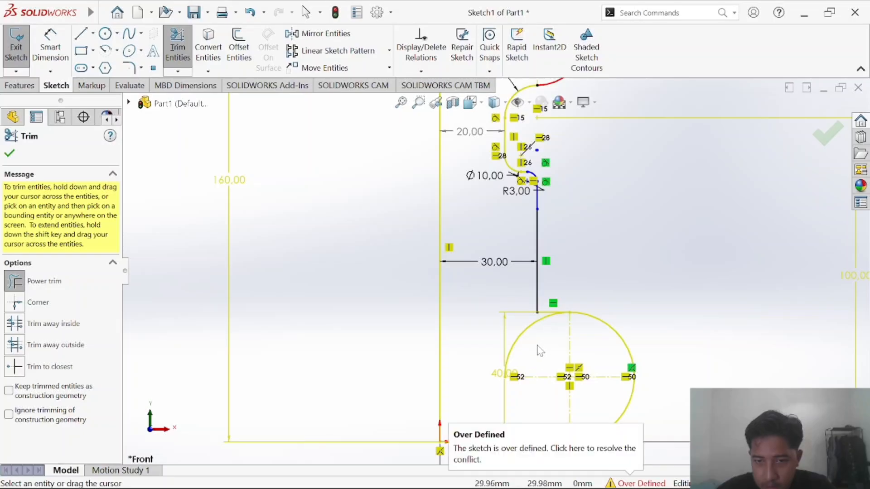
pyautogui.moveTo(537, 347); pyautogui.dragTo(540, 356)
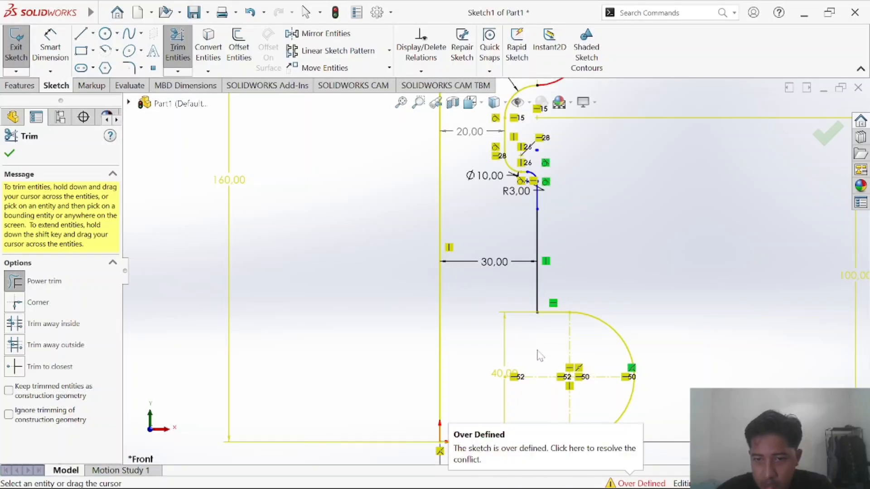
# Trim away the upper half of the half circle's vertical centerline, undoing the cut of its lower half.
pyautogui.scroll(3, 573, 406)
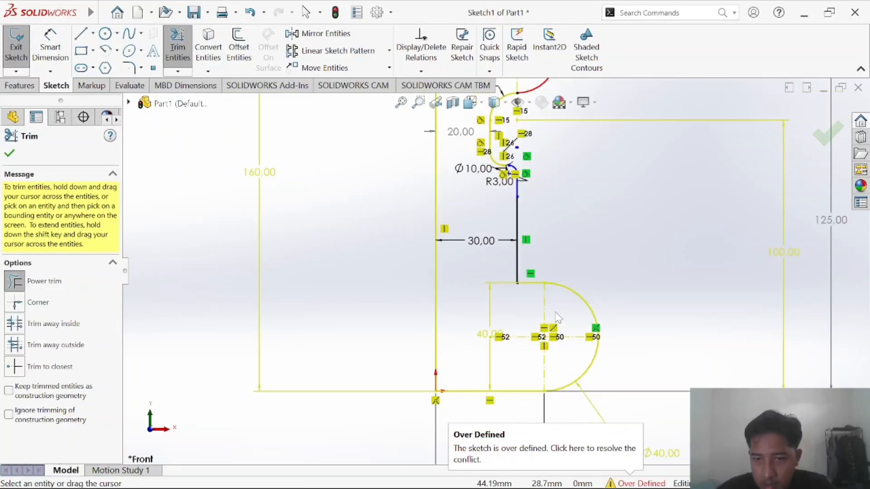
pyautogui.moveTo(539, 318)
pyautogui.mouseDown()
pyautogui.moveTo(563, 363)
pyautogui.moveTo(550, 379)
pyautogui.mouseUp()
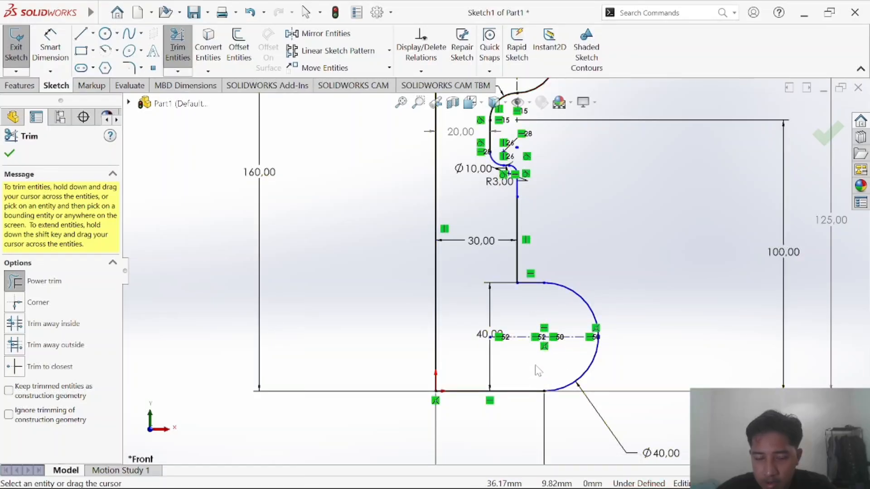
pyautogui.hotkey('ctrl', 'z')
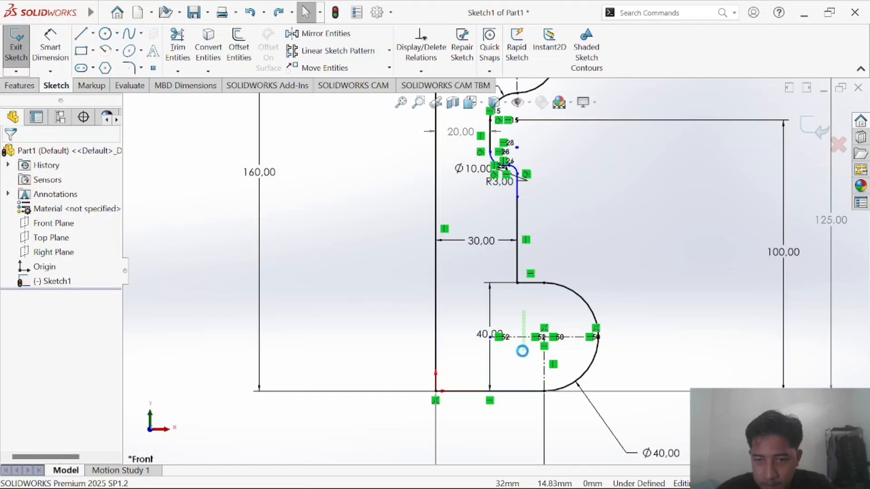
# Trim away both halves of the horizontal centerline through the half circle.
pyautogui.moveTo(525, 311); pyautogui.dragTo(522, 351)
pyautogui.press('Escape')
pyautogui.click(178, 47)
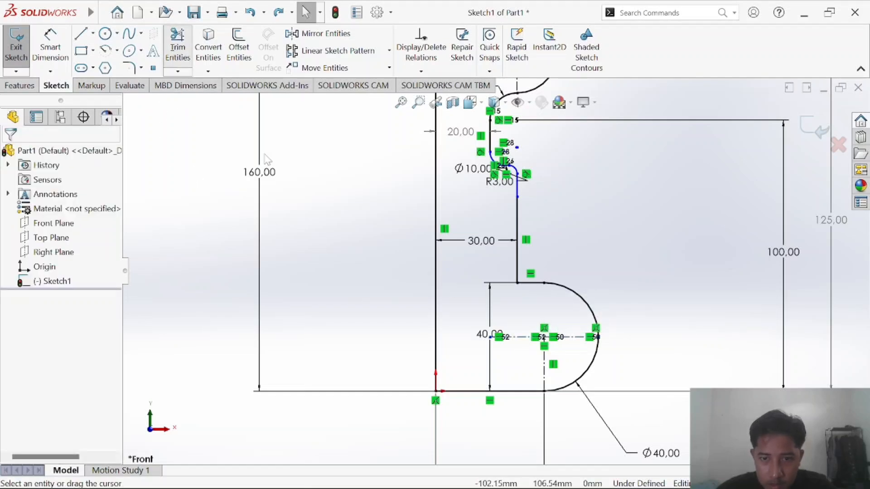
pyautogui.hotkey('ctrl', 'y')
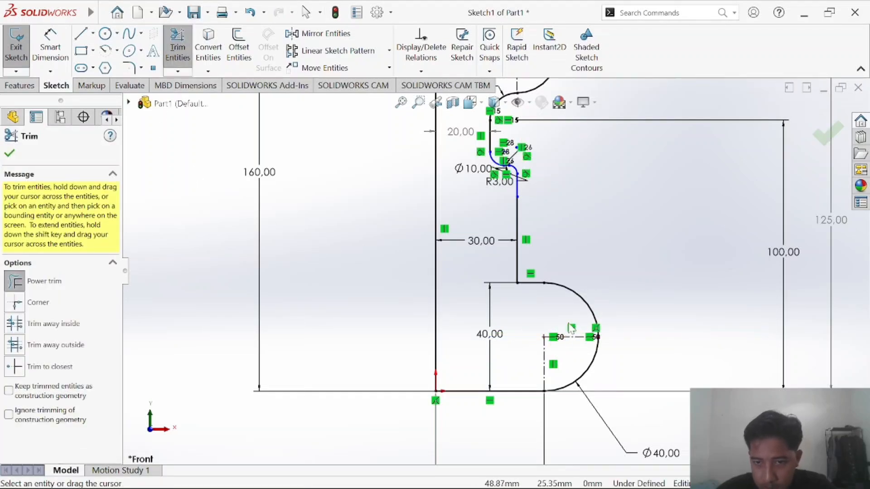
pyautogui.moveTo(565, 309); pyautogui.dragTo(568, 365)
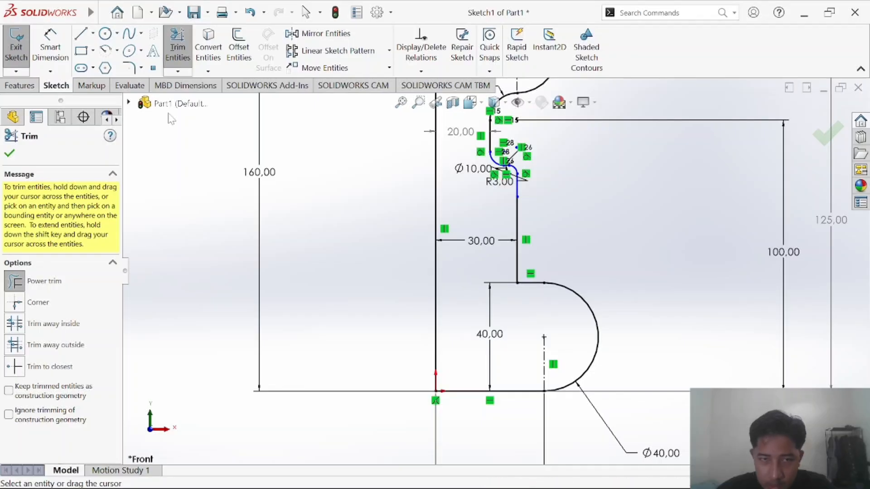
# Draw a 20 mm vertical centerline from the half circle's center up to the arc's upper endpoint.
pyautogui.click(92, 34)
pyautogui.click(111, 68)
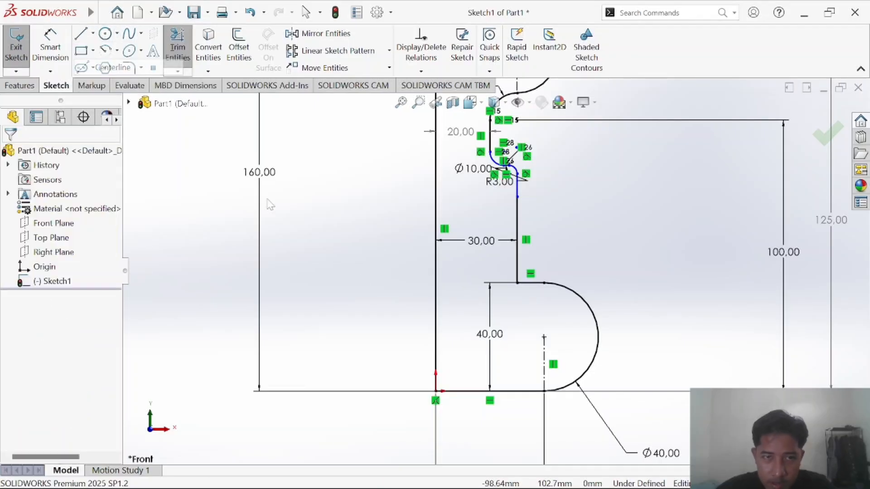
pyautogui.click(544, 338)
pyautogui.click(544, 284)
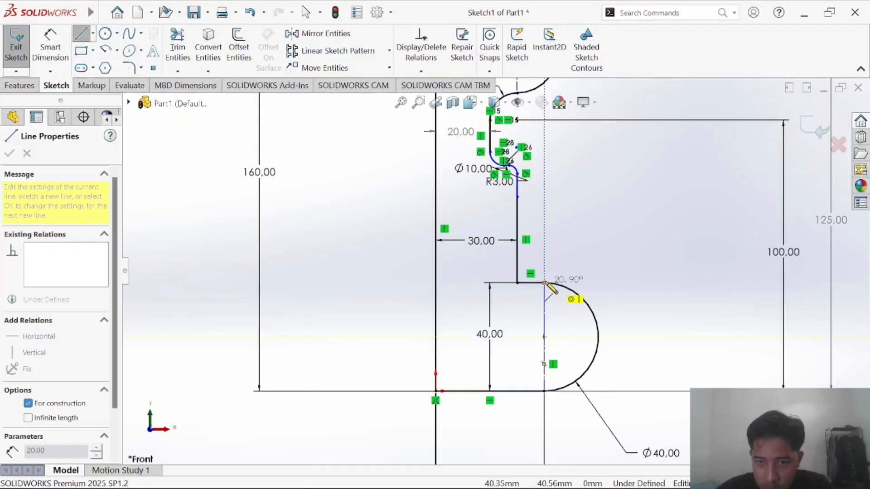
pyautogui.press('Escape')
pyautogui.press('Escape')
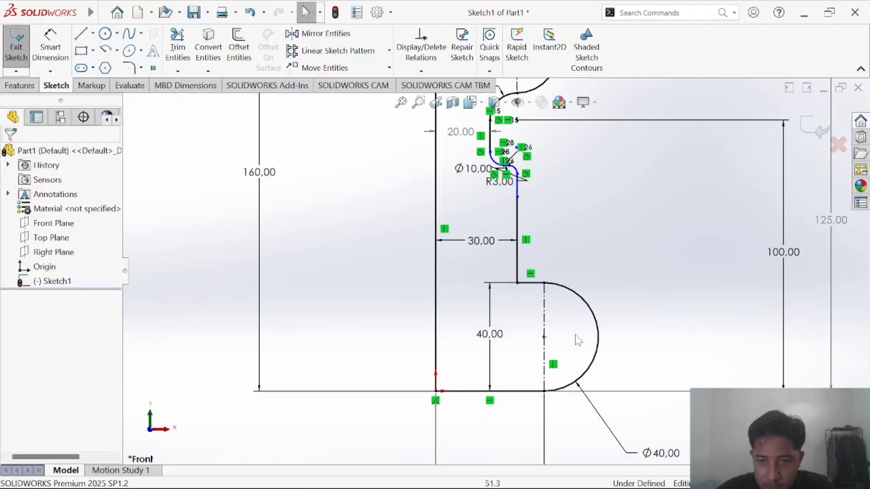
# Delete and restore the 40 mm height dimension, and move it to the right of the half circle.
pyautogui.click(489, 344)
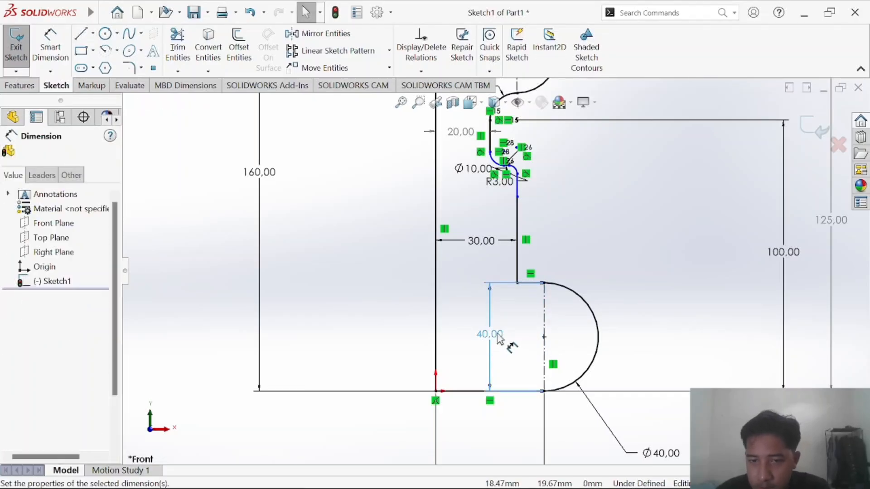
pyautogui.press('Delete')
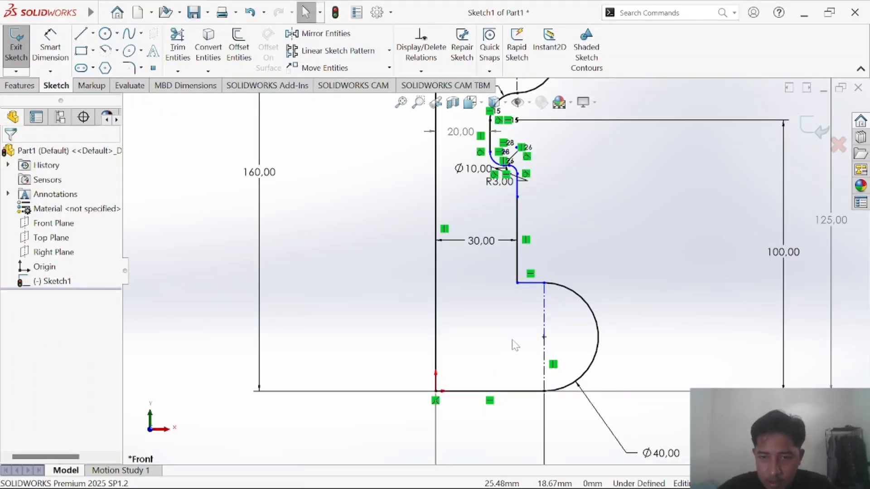
pyautogui.hotkey('ctrl', 'z')
pyautogui.moveTo(491, 340); pyautogui.dragTo(675, 344)
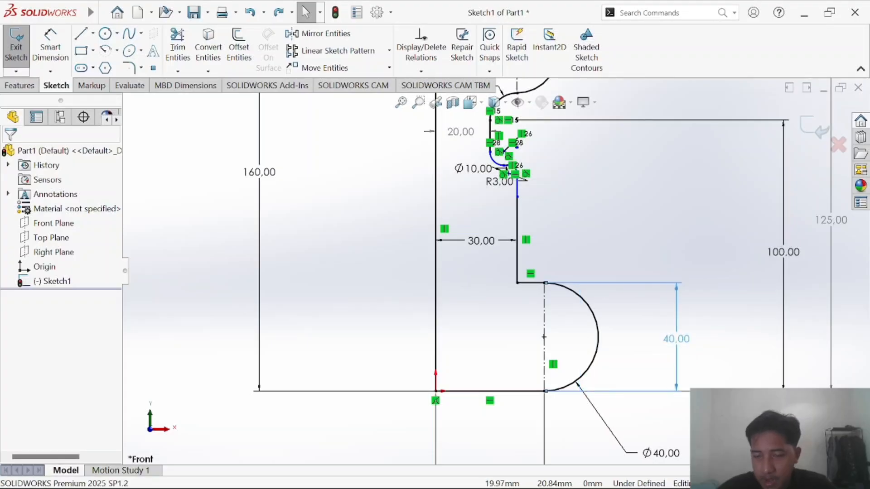
pyautogui.click(620, 247)
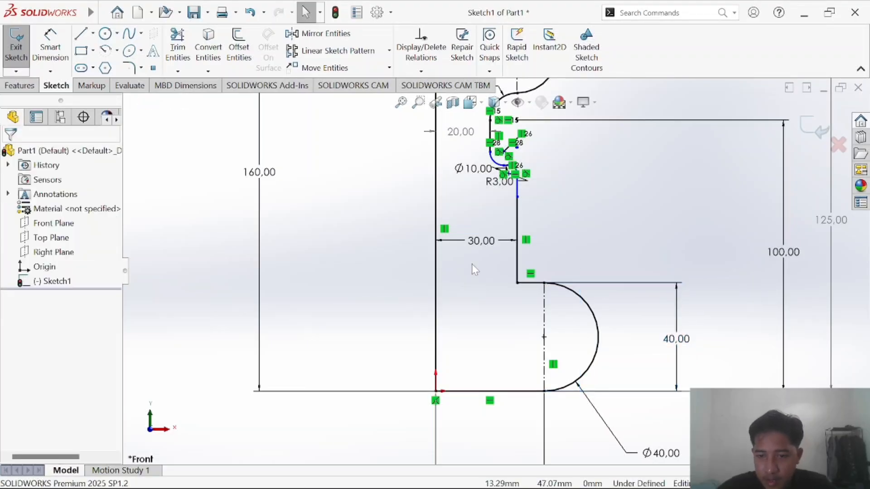
# Compare the lower part of the sketched contour with the PDF drawing.
pyautogui.scroll(-2, 498, 252)
pyautogui.scroll(-4, 562, 295)
pyautogui.scroll(8, 564, 297)
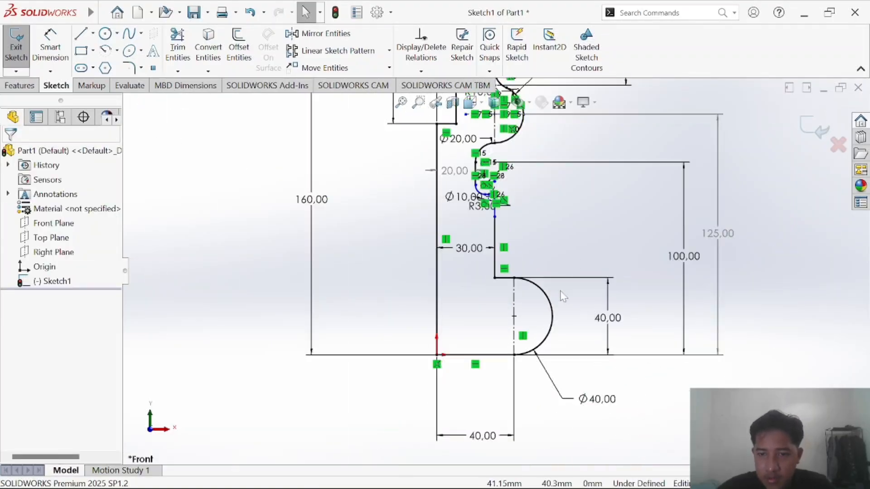
pyautogui.hotkey('alt', 'Tab')
pyautogui.hotkey('alt', 'Tab')
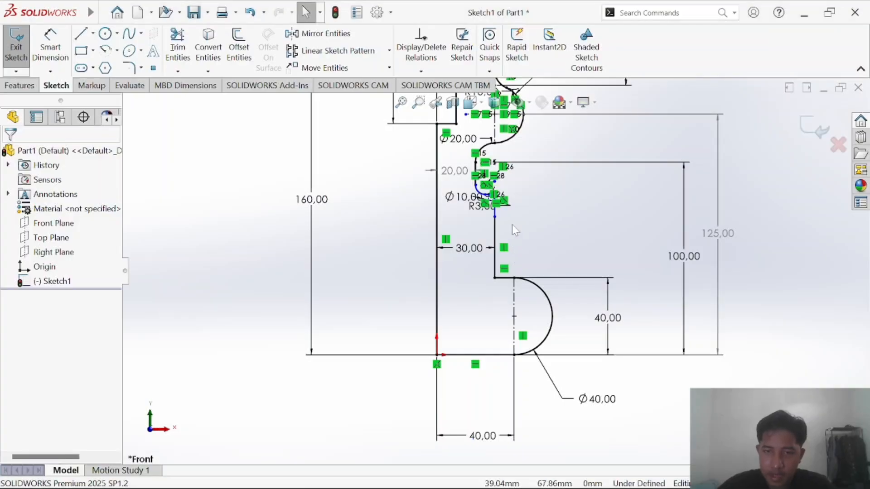
# Examine the two overlapping vertical lines below the 3 mm fillet by selecting them together, and clear the selection.
pyautogui.scroll(4, 512, 225)
pyautogui.scroll(-8, 498, 238)
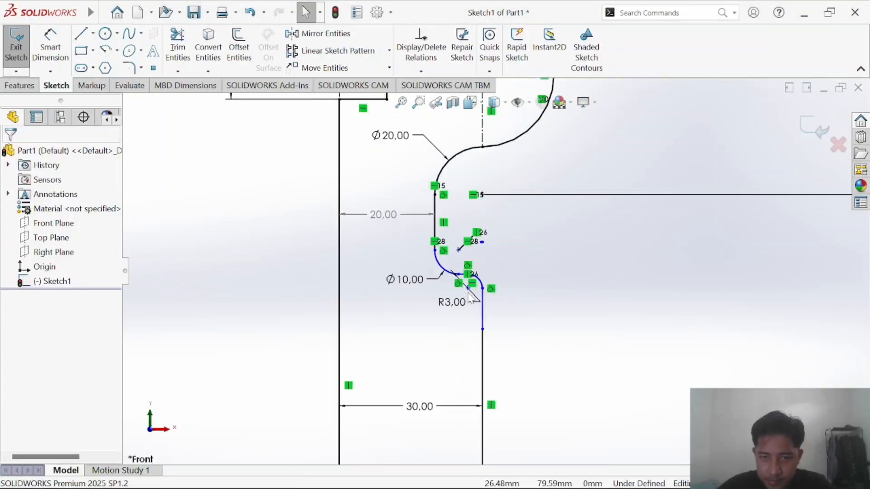
pyautogui.scroll(-2, 524, 295)
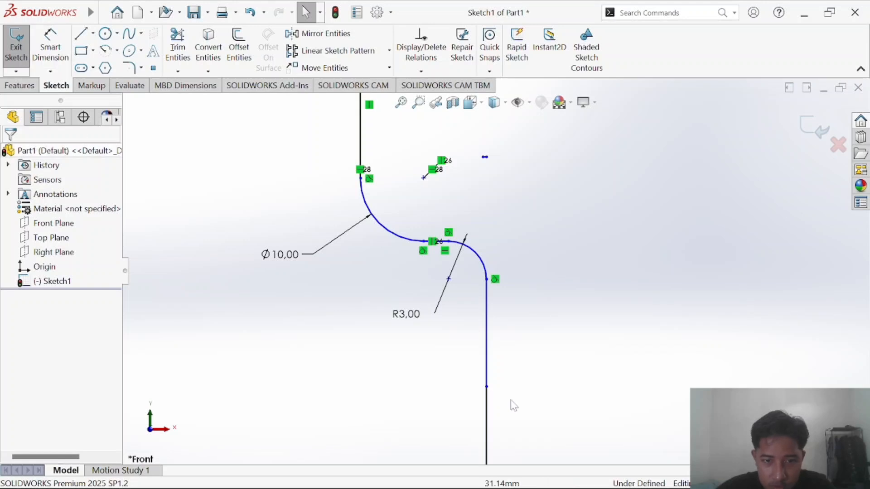
pyautogui.click(487, 415)
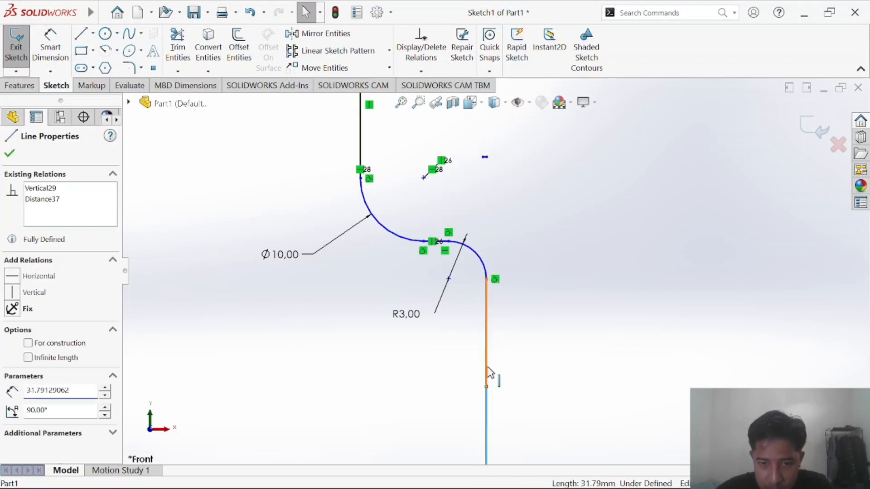
pyautogui.keyDown('ctrl'); pyautogui.click(488, 376); pyautogui.keyUp('ctrl')
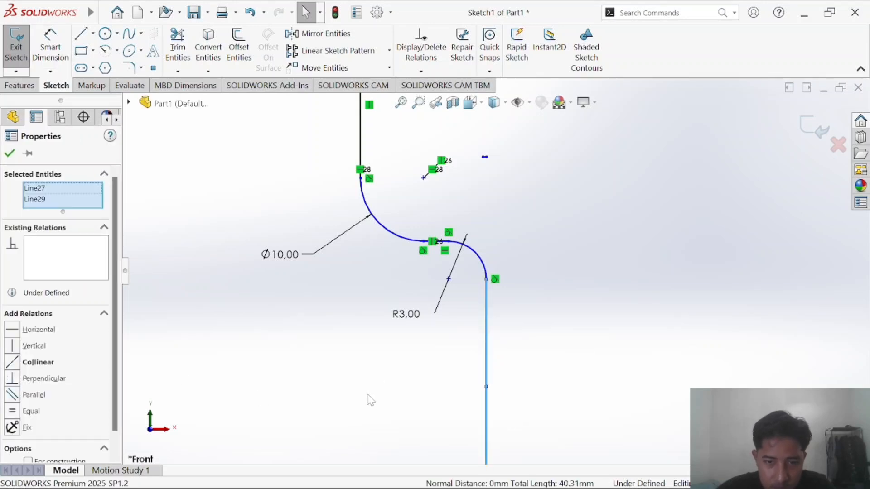
pyautogui.click(372, 401)
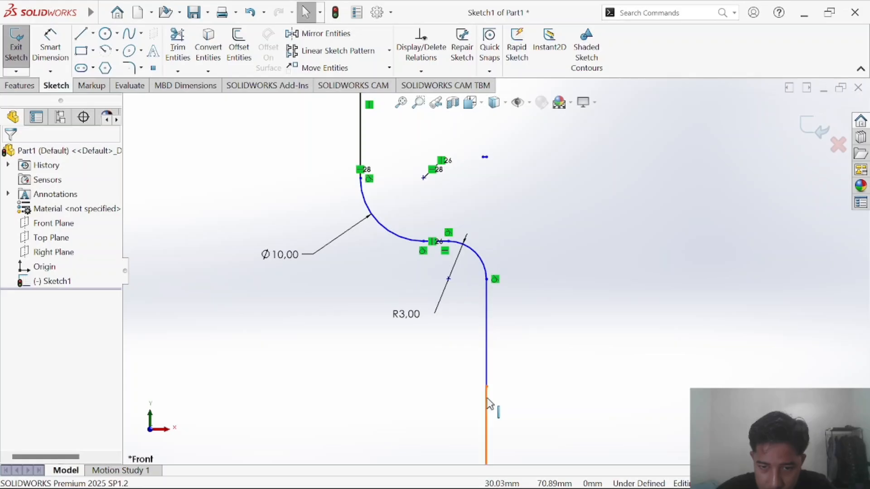
# Examine where the short vertical line below the 3 mm fillet meets the longer vertical line, checking each line with the shared endpoint.
pyautogui.click(488, 380)
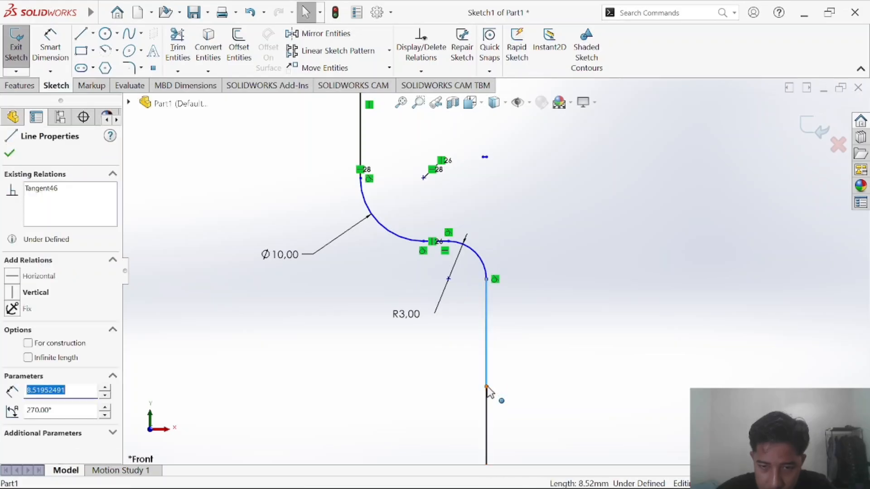
pyautogui.keyDown('ctrl'); pyautogui.click(487, 386); pyautogui.keyUp('ctrl')
pyautogui.click(370, 374)
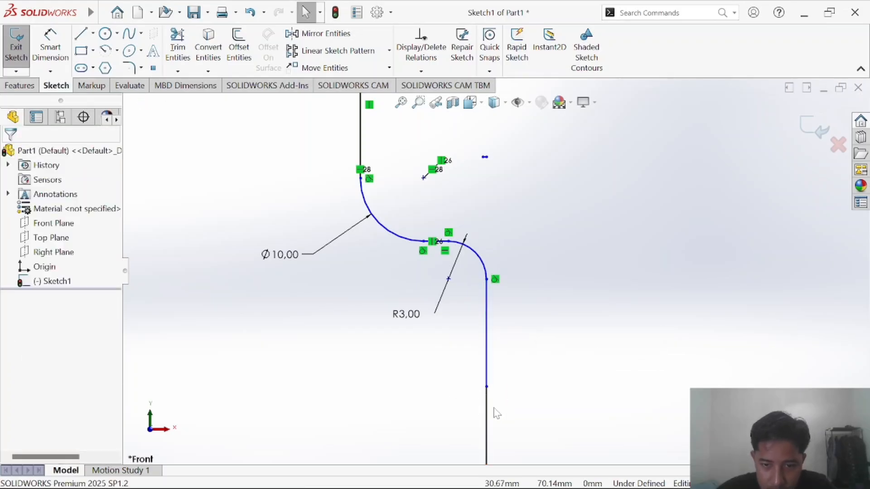
pyautogui.click(488, 410)
pyautogui.keyDown('ctrl'); pyautogui.click(488, 387); pyautogui.keyUp('ctrl')
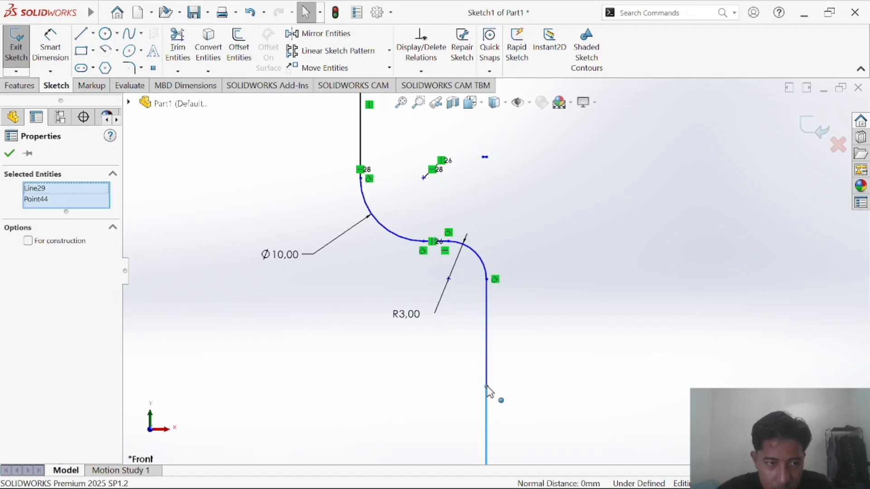
pyautogui.click(543, 239)
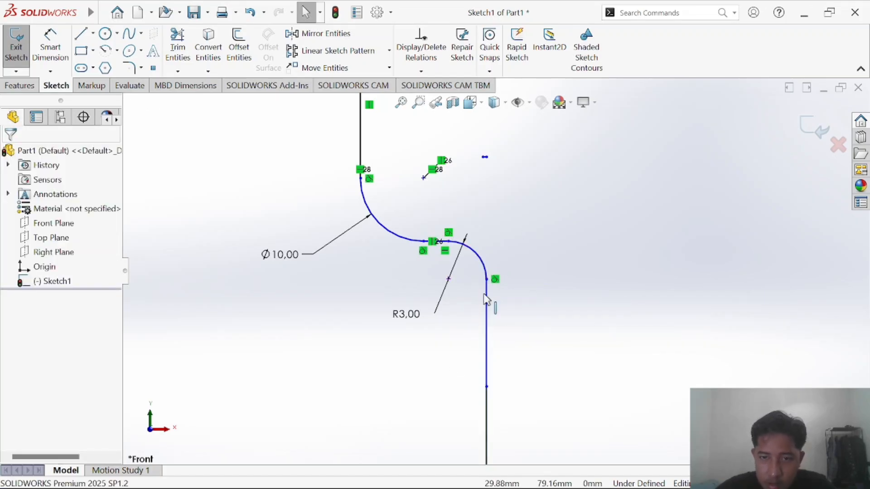
pyautogui.scroll(-2, 496, 389)
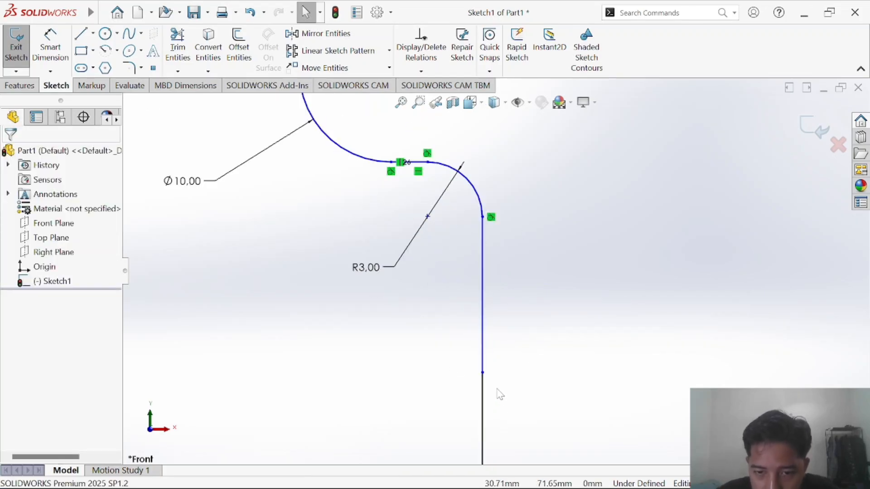
pyautogui.scroll(2, 495, 344)
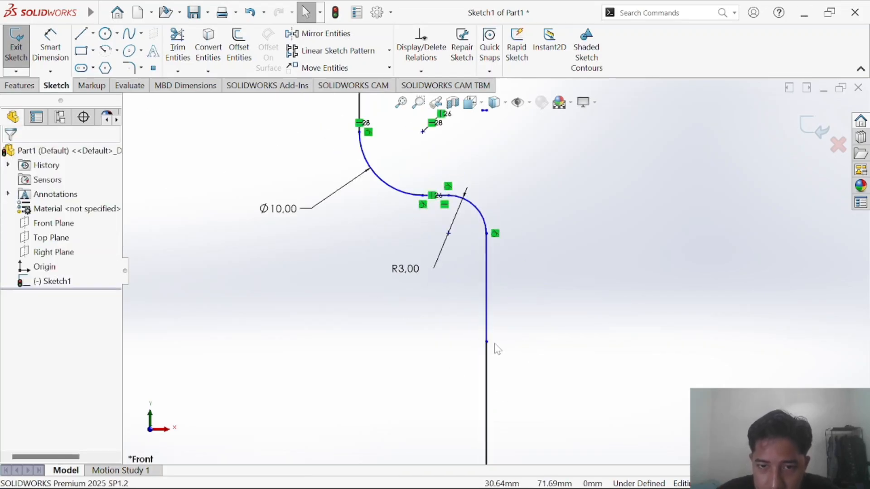
# Delete the short vertical line, the 3 mm fillet arc with its radius dimension, and the short horizontal line beside the 10 mm diameter arc.
pyautogui.click(488, 302)
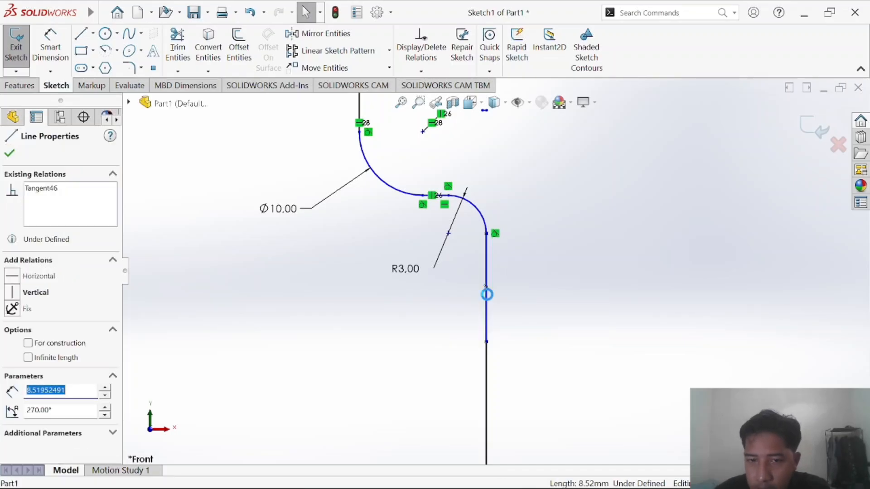
pyautogui.press('Delete')
pyautogui.click(484, 221)
pyautogui.press('Delete')
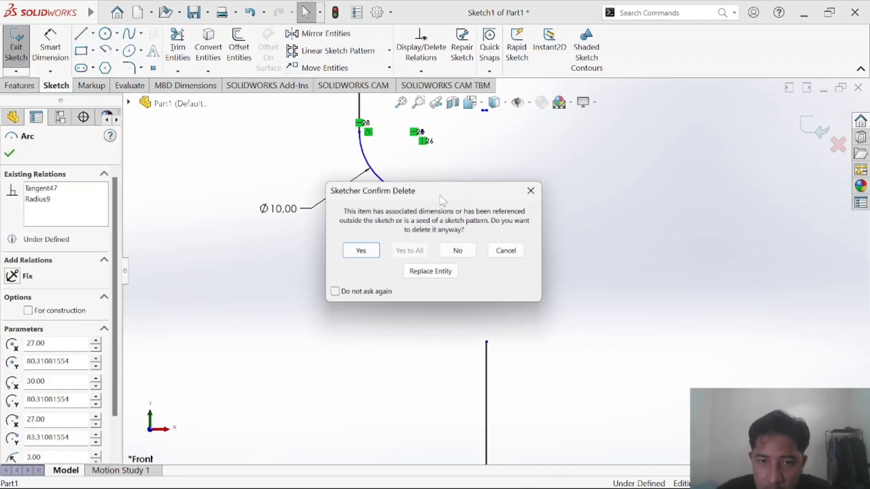
pyautogui.click(368, 250)
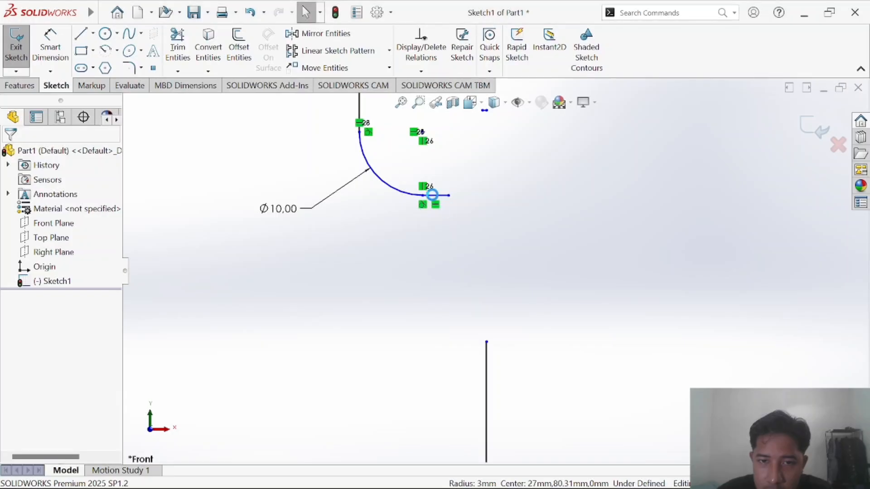
pyautogui.click(432, 196)
pyautogui.press('Delete')
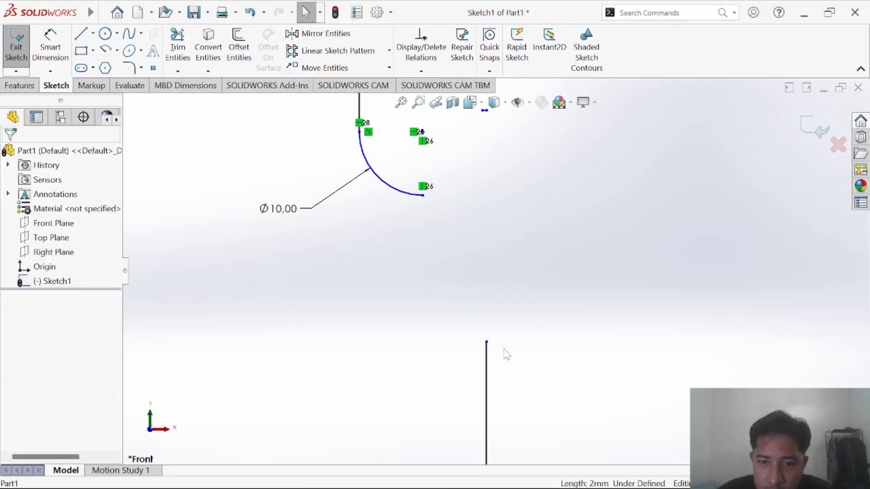
# Extend the remaining vertical line upward until its free endpoint is level with the lower end of the 10 mm diameter arc.
pyautogui.moveTo(487, 342); pyautogui.dragTo(493, 289)
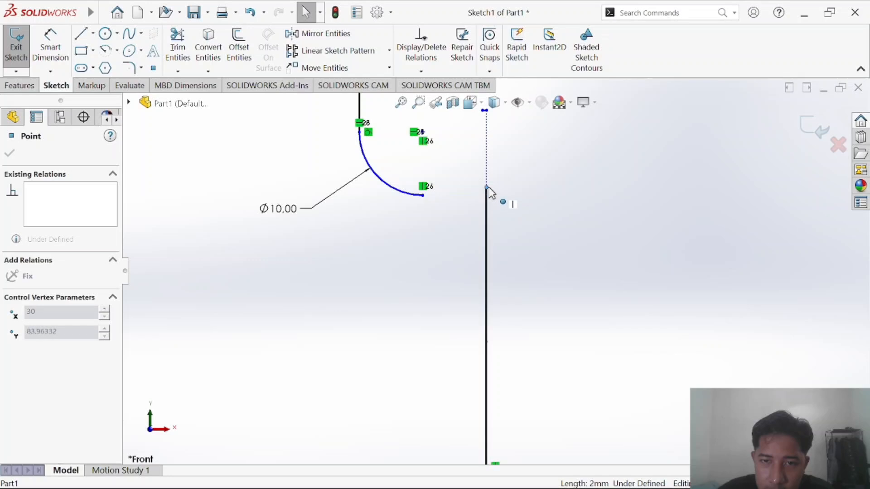
pyautogui.moveTo(488, 188); pyautogui.dragTo(488, 196)
pyautogui.click(542, 304)
# Draw a 5 mm horizontal line from the vertical line's upper endpoint to the lower end of the 10 mm diameter arc.
pyautogui.scroll(5, 542, 304)
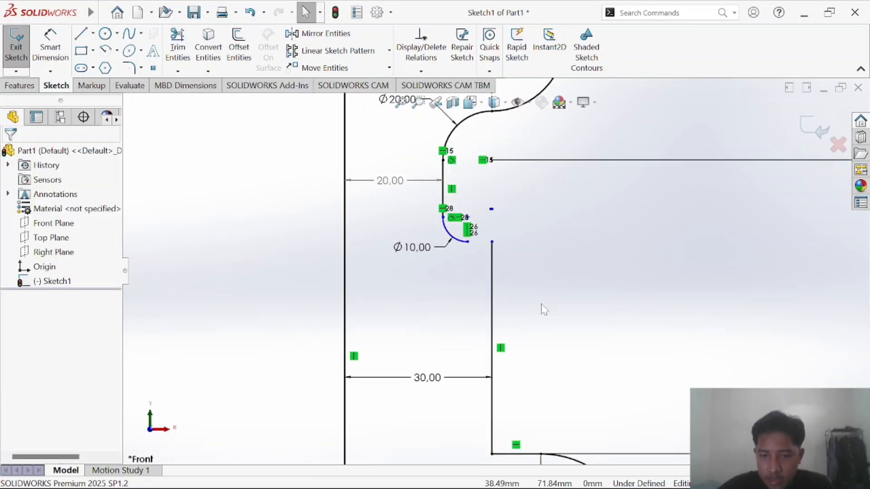
pyautogui.scroll(3, 537, 310)
pyautogui.scroll(-8, 485, 252)
pyautogui.scroll(2, 324, 163)
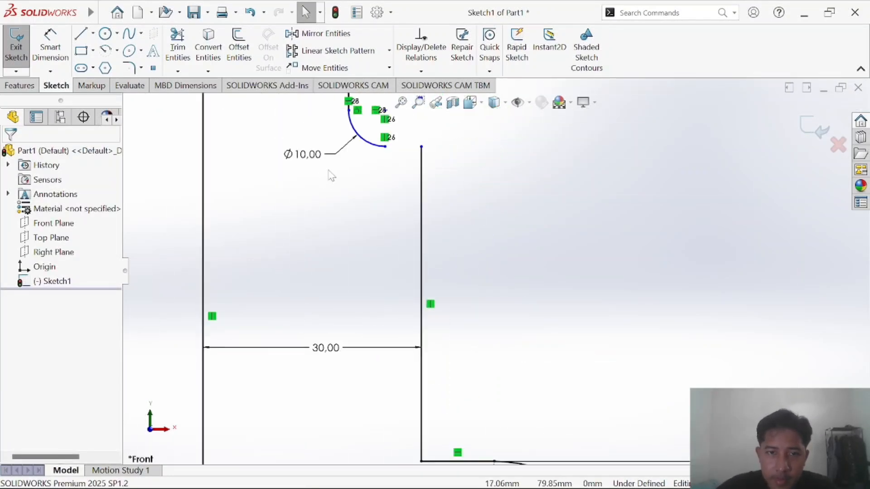
pyautogui.scroll(1, 400, 121)
pyautogui.scroll(-3, 411, 142)
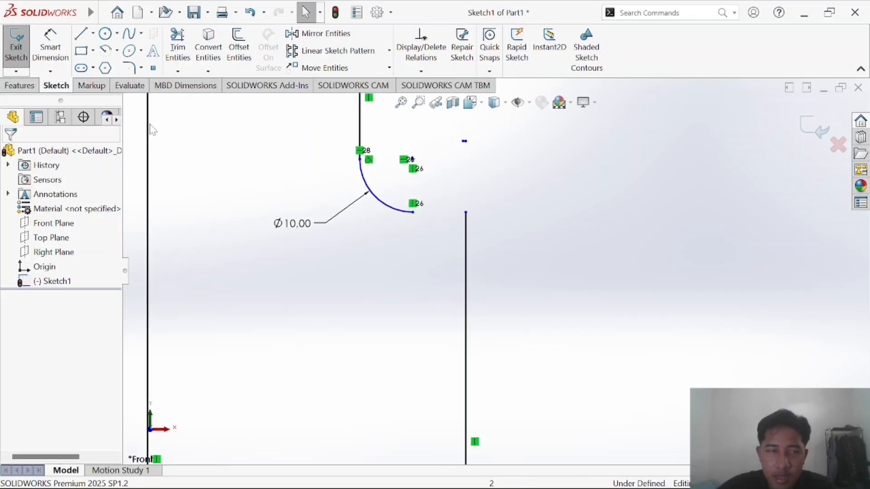
pyautogui.click(82, 34)
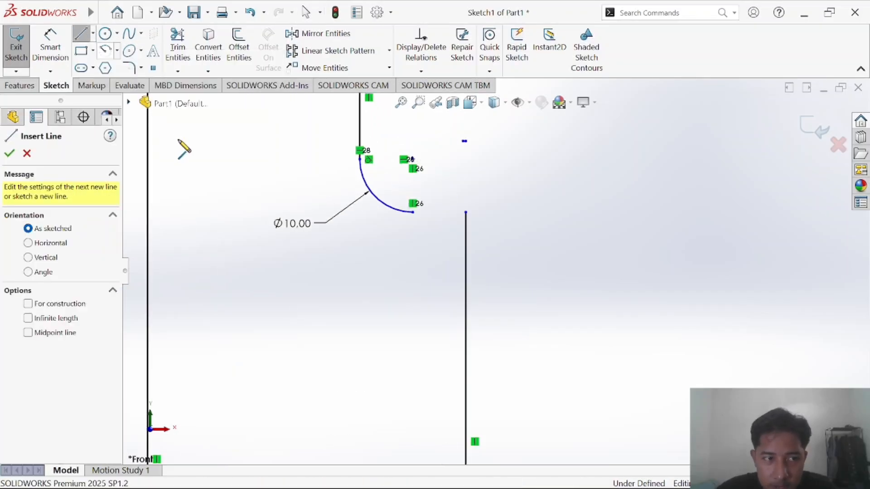
pyautogui.click(466, 213)
pyautogui.click(413, 212)
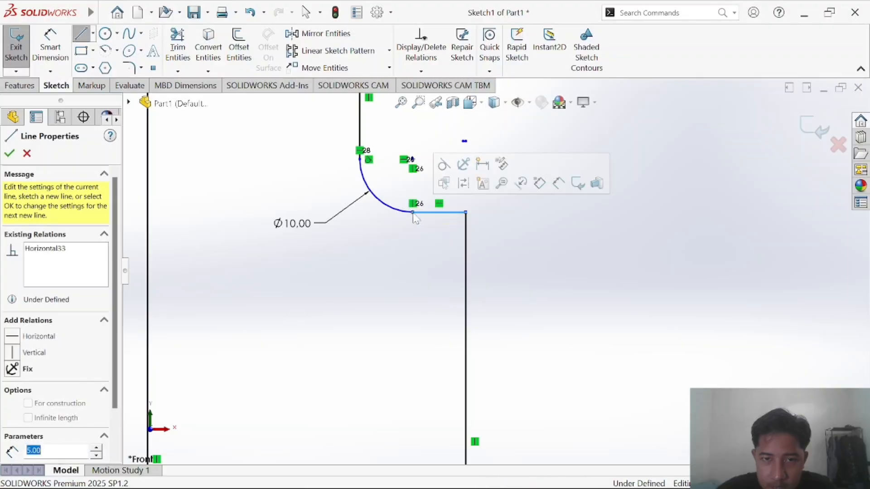
pyautogui.press('Escape')
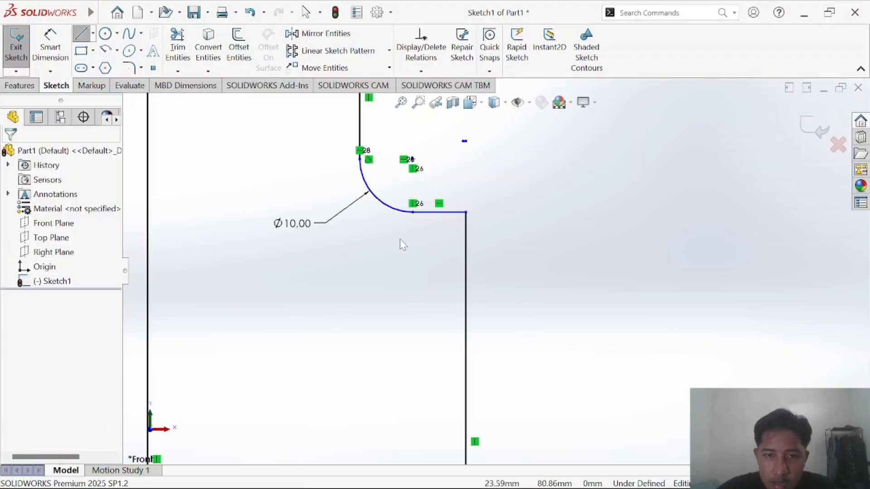
pyautogui.press('Escape')
# Fillet the corner between the new horizontal line and the vertical line with a 3 mm radius.
pyautogui.click(129, 68)
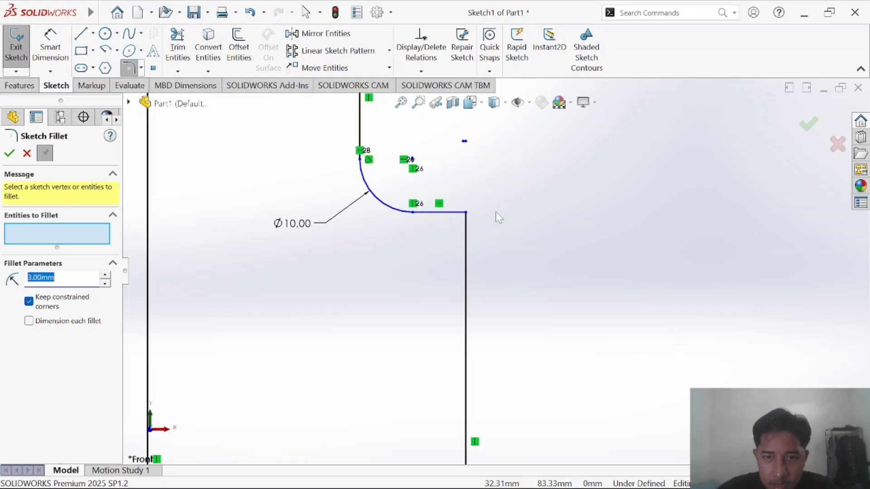
pyautogui.click(466, 214)
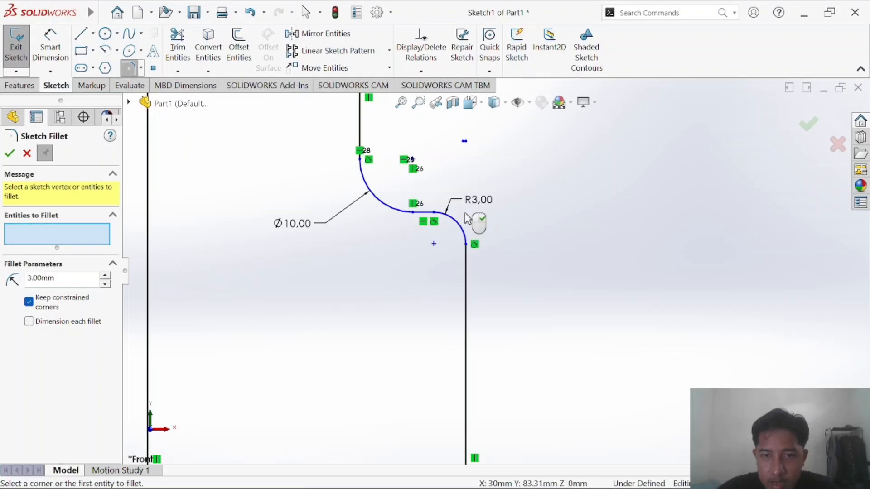
pyautogui.press('Escape')
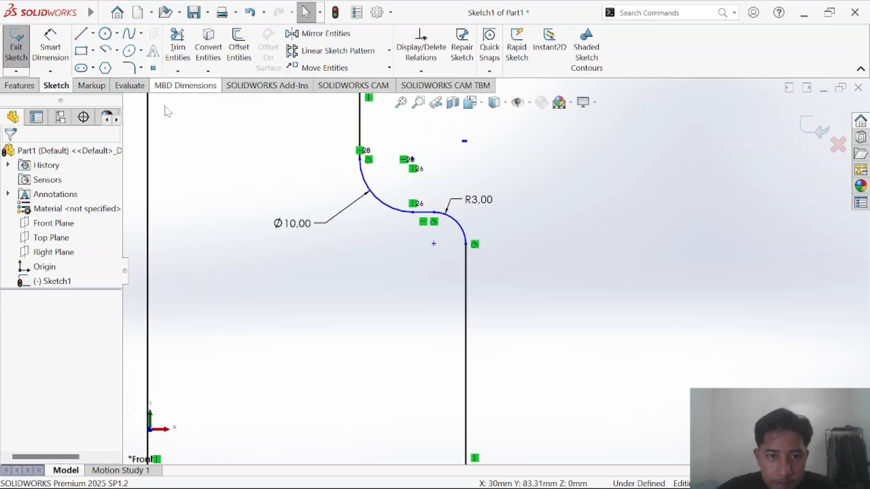
# Make the 10 mm diameter arc tangent to the short horizontal line.
pyautogui.press('f')
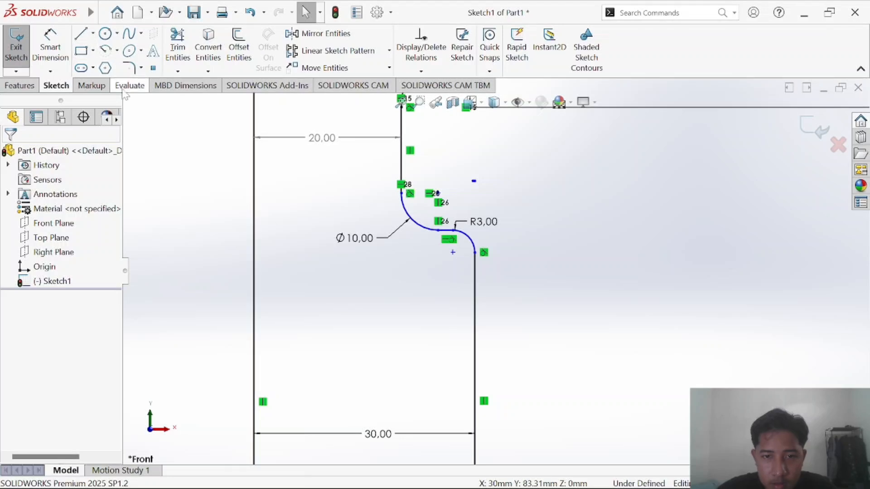
pyautogui.scroll(-5, 453, 253)
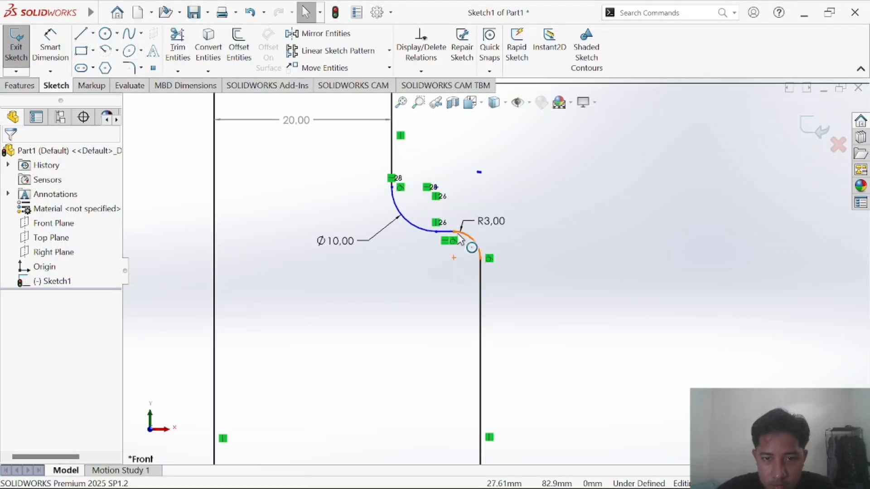
pyautogui.click(408, 236)
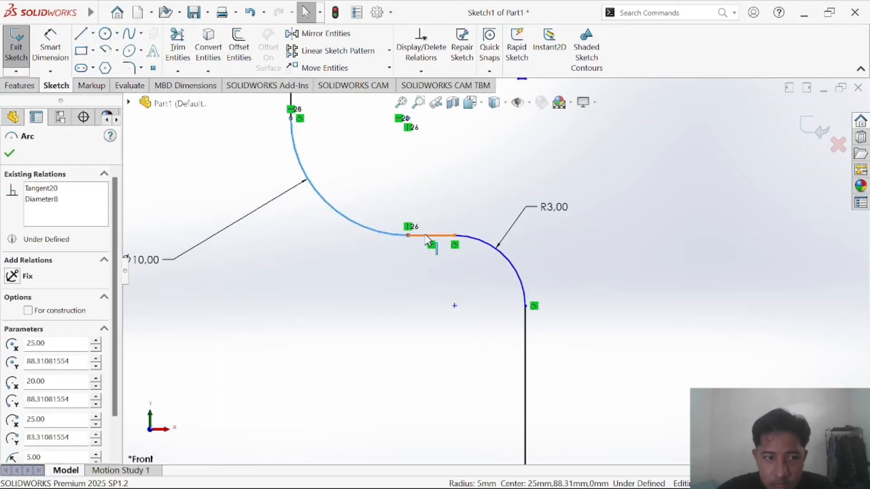
pyautogui.keyDown('ctrl'); pyautogui.click(426, 236); pyautogui.keyUp('ctrl')
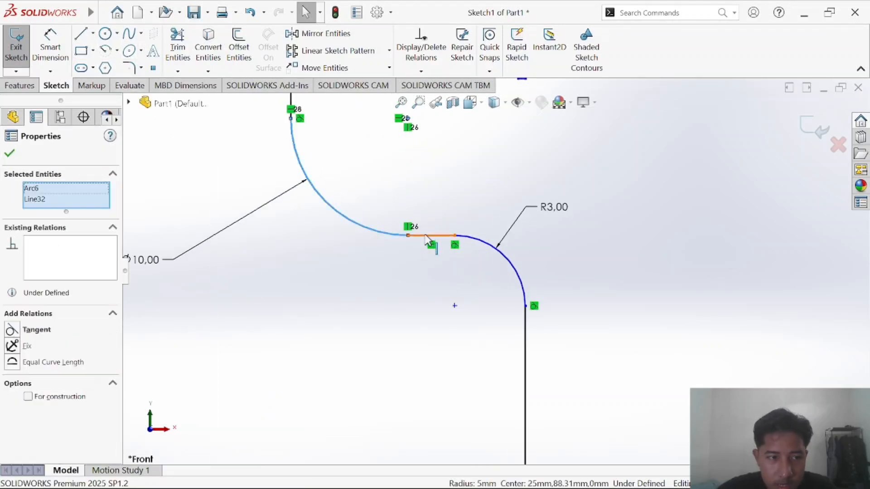
pyautogui.click(11, 331)
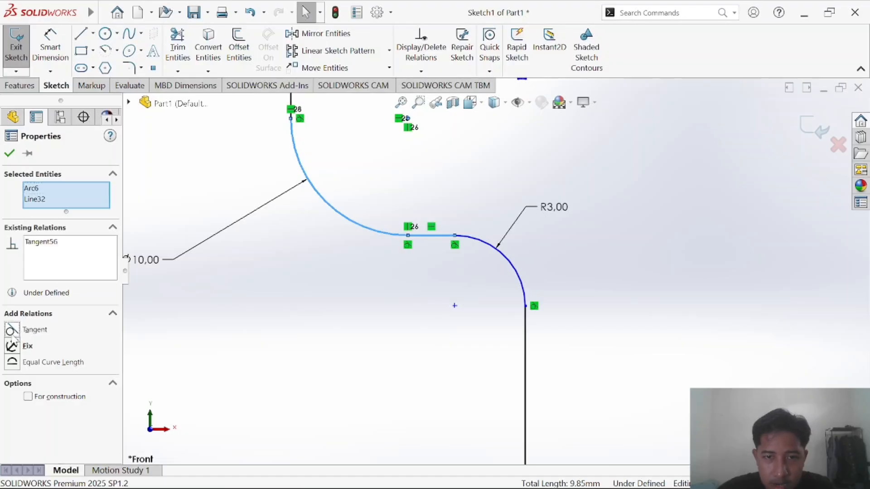
pyautogui.click(343, 337)
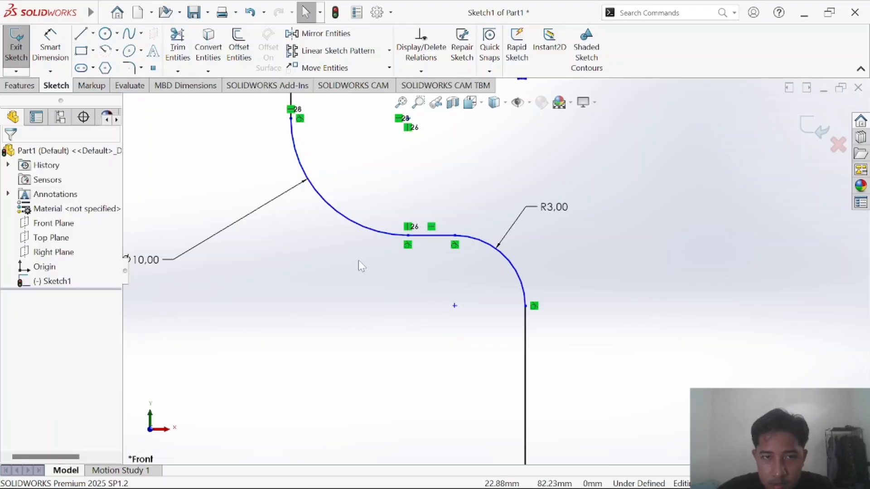
# Try to fix the 10 mm diameter arc and the short horizontal line in place, and undo the Fix relation.
pyautogui.scroll(1, 363, 260)
pyautogui.scroll(-2, 399, 247)
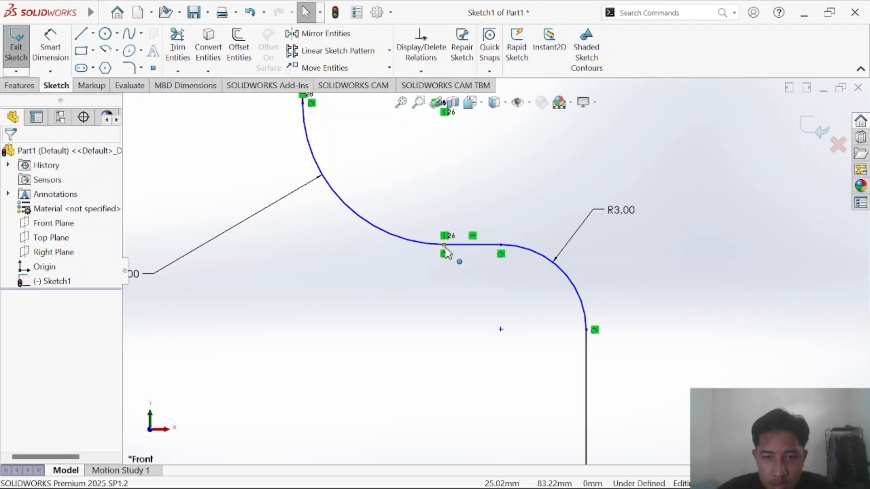
pyautogui.scroll(4, 435, 252)
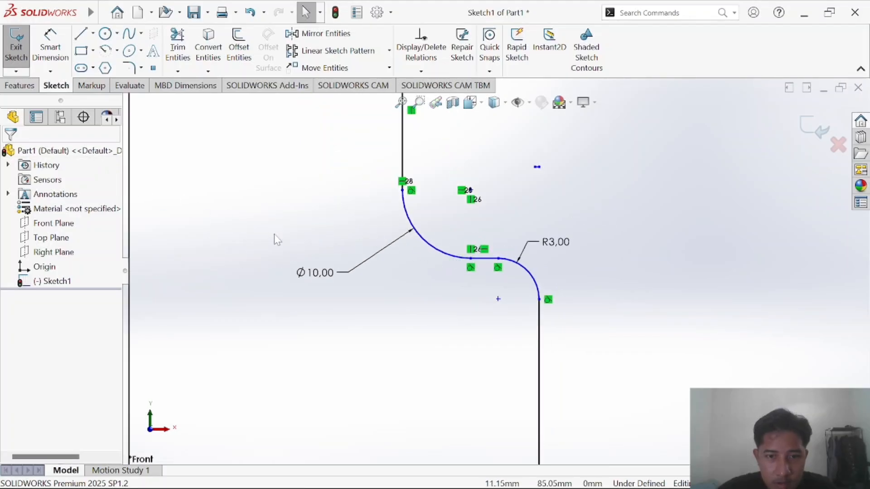
pyautogui.click(451, 260)
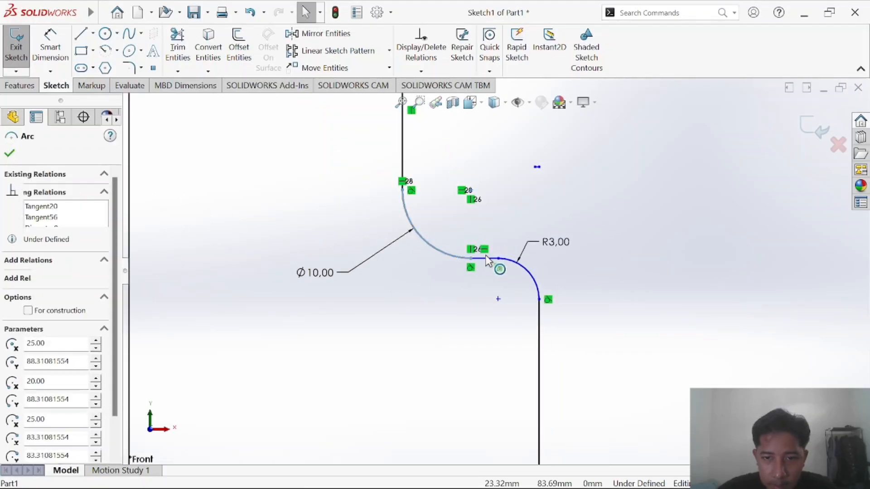
pyautogui.keyDown('ctrl'); pyautogui.click(489, 261); pyautogui.keyUp('ctrl')
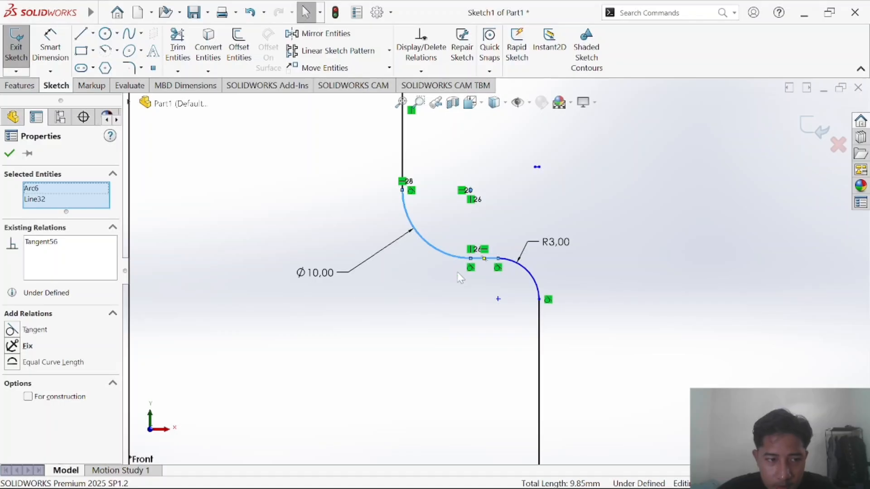
pyautogui.click(12, 345)
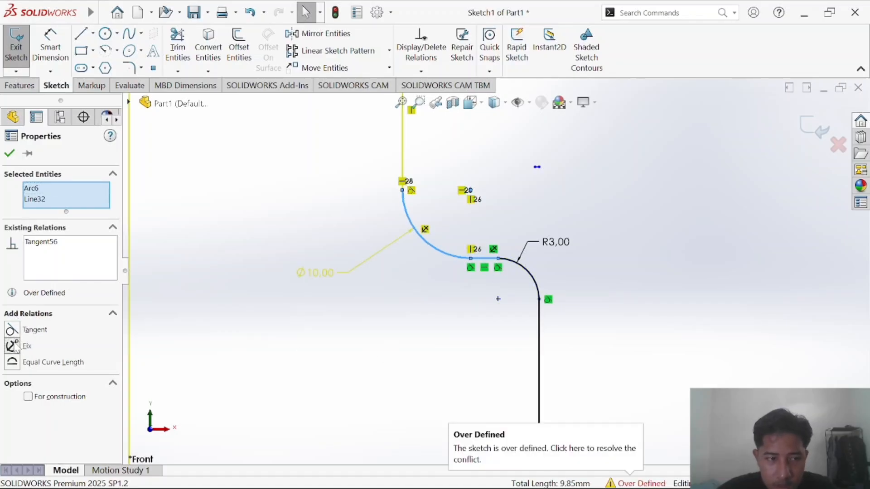
pyautogui.click(259, 343)
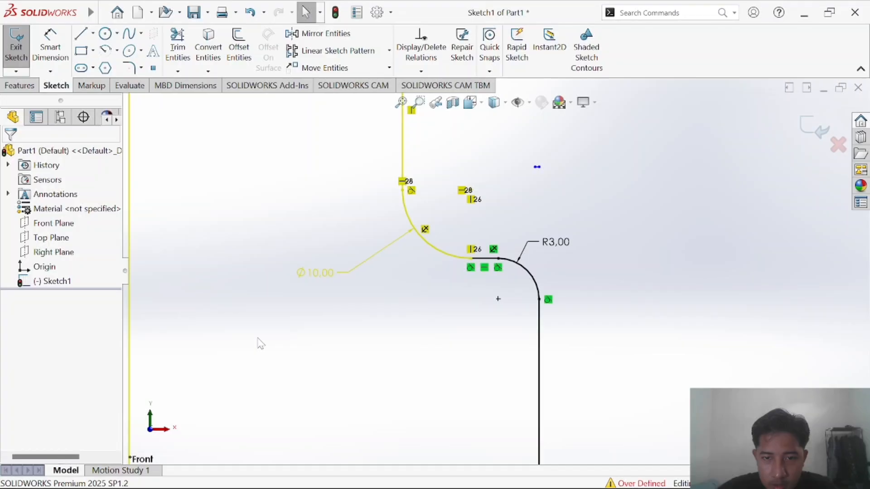
pyautogui.hotkey('ctrl', 'z')
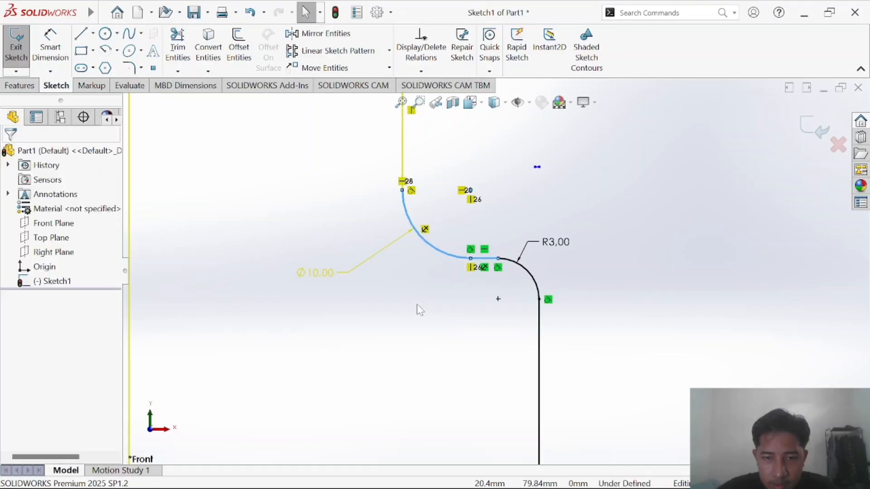
pyautogui.hotkey('ctrl', 'z')
# Delete the tangent relation between the 10 mm diameter arc and the short horizontal line.
pyautogui.scroll(-6, 477, 279)
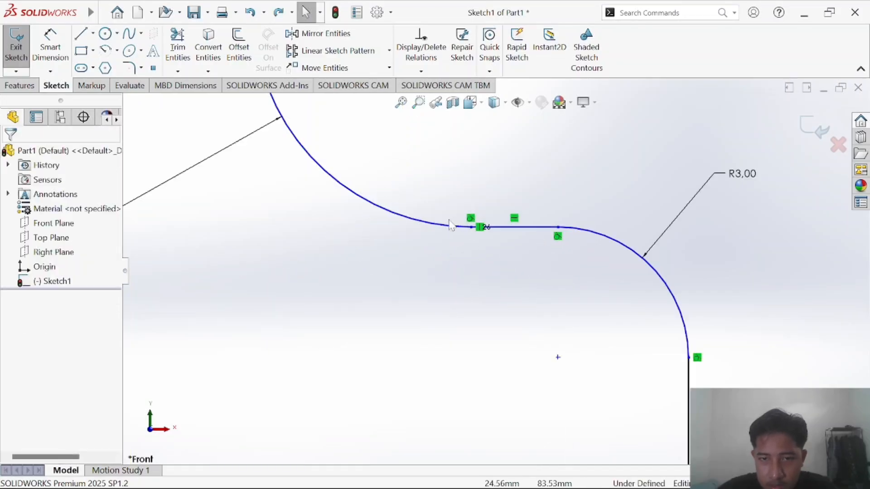
pyautogui.click(472, 227)
pyautogui.keyDown('ctrl'); pyautogui.click(460, 228); pyautogui.keyUp('ctrl')
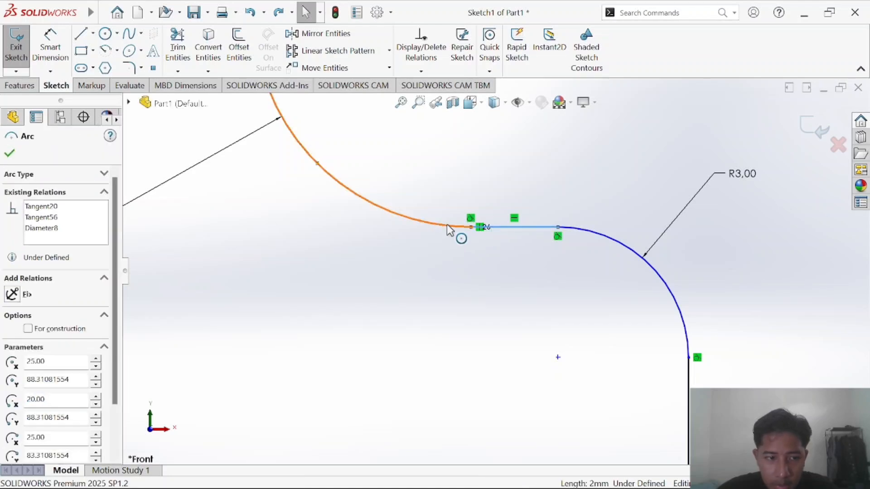
pyautogui.click(40, 242)
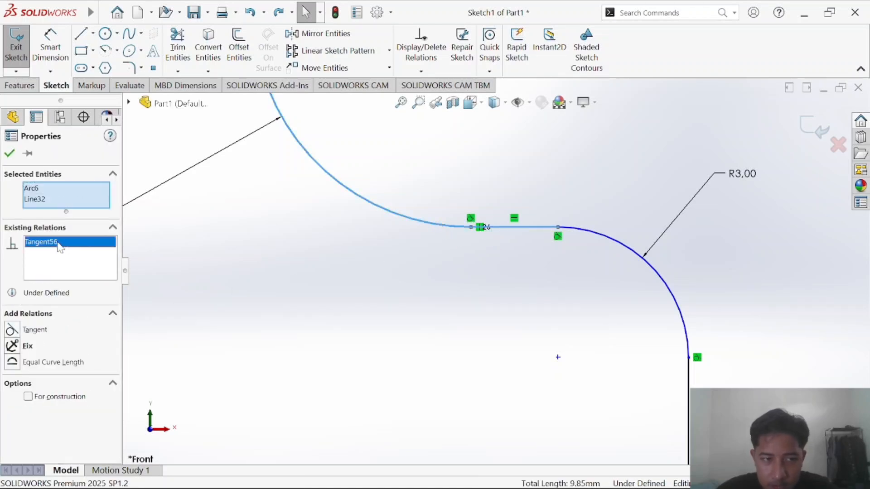
pyautogui.press('Delete')
# Try to fix the 10 mm diameter arc and the short horizontal line and restore their tangency, and undo both relations.
pyautogui.click(12, 346)
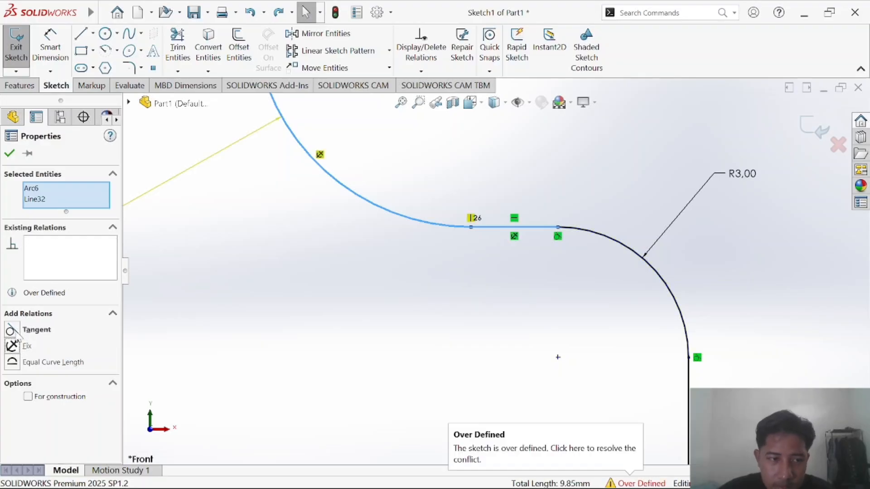
pyautogui.click(16, 336)
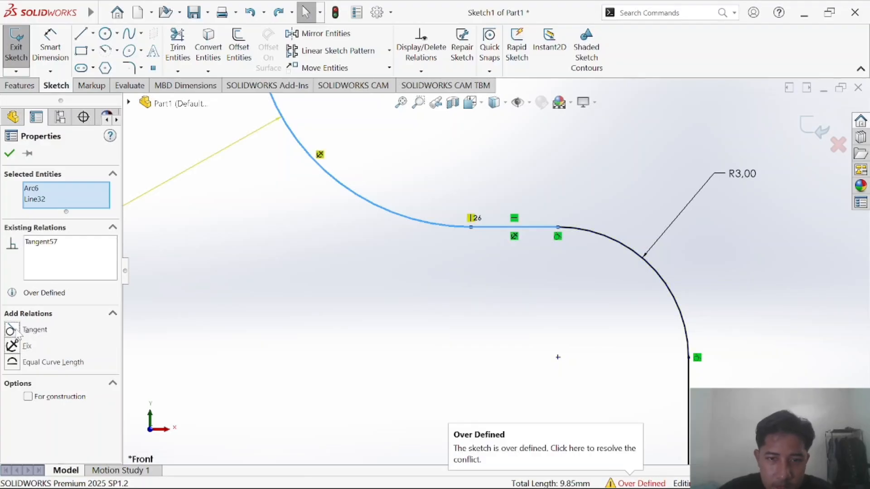
pyautogui.click(302, 324)
pyautogui.hotkey('ctrl', 'z')
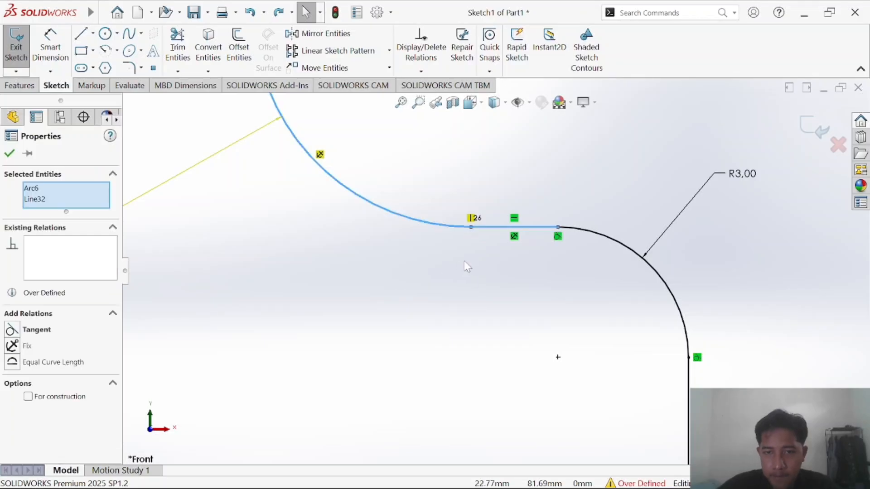
pyautogui.hotkey('ctrl', 'z')
pyautogui.hotkey('ctrl', 'z')
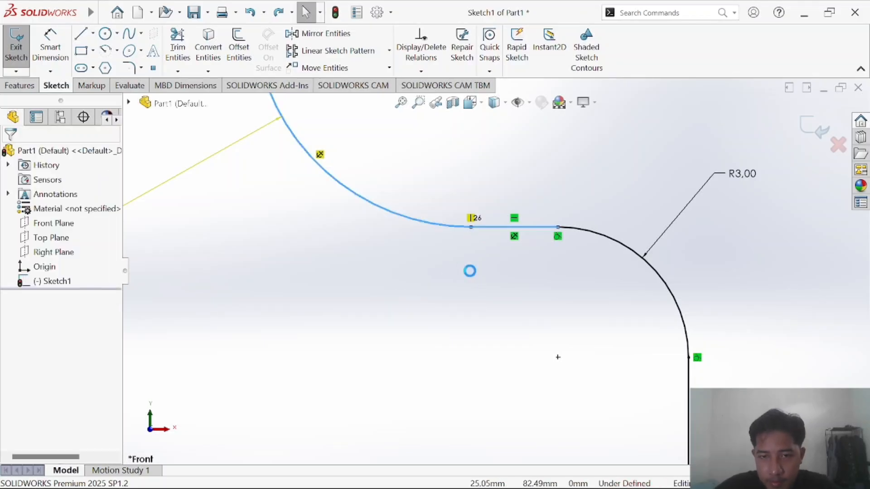
pyautogui.press('Escape')
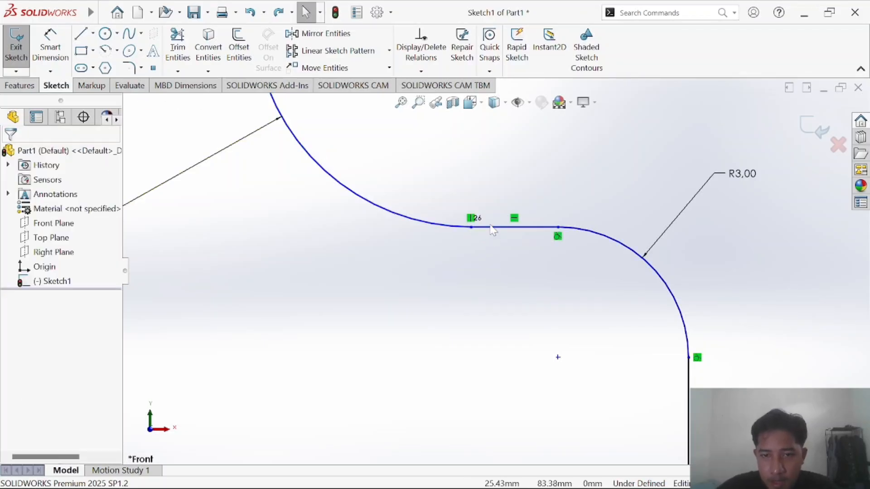
# Reapply a tangent relation between the short horizontal line and the 10 mm diameter arc.
pyautogui.click(491, 228)
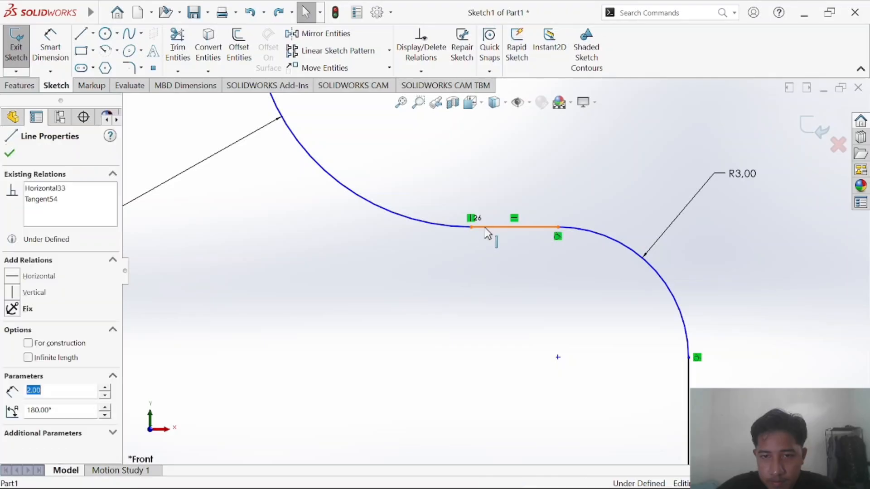
pyautogui.click(448, 227)
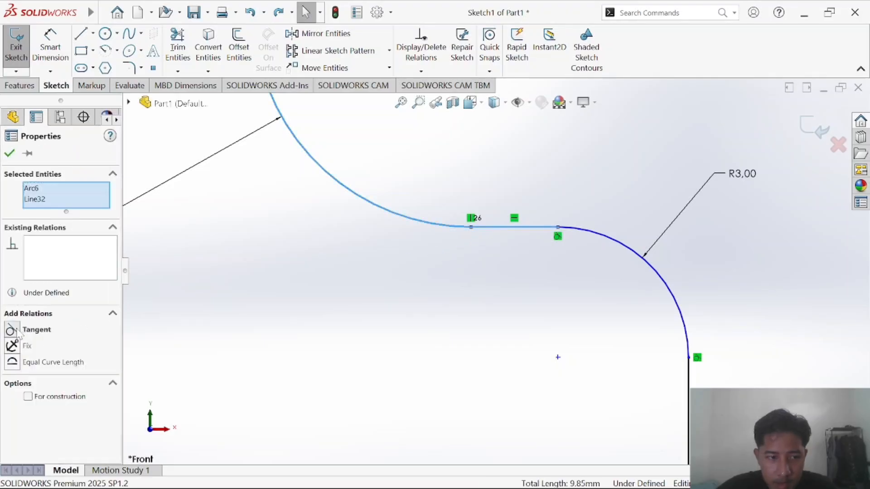
pyautogui.click(12, 331)
pyautogui.click(378, 305)
pyautogui.scroll(3, 579, 301)
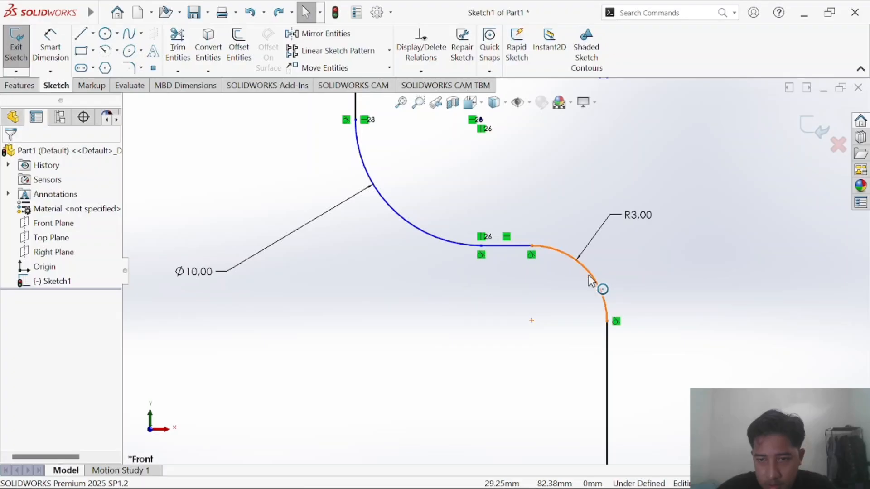
# Inspect the existing relations between the 3 mm fillet arc and the vertical line below it.
pyautogui.click(601, 288)
pyautogui.click(607, 361)
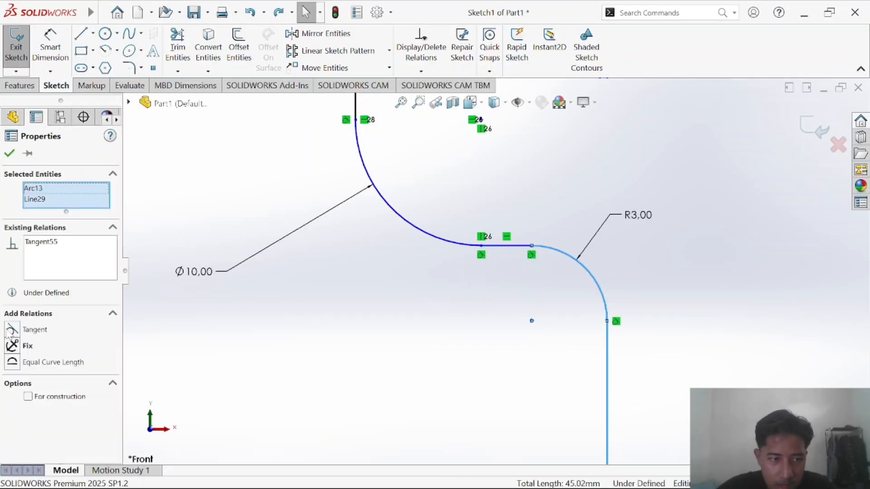
pyautogui.click(398, 330)
pyautogui.scroll(2, 505, 301)
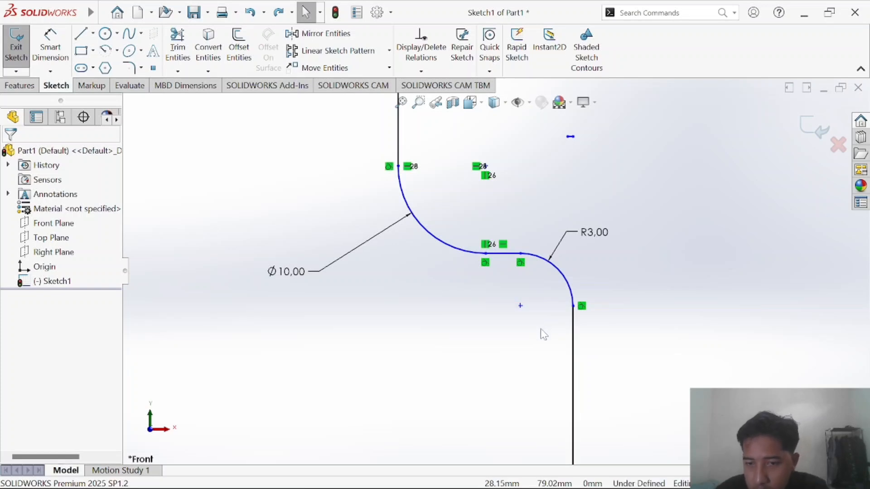
# Try to delete the center point of the 3 mm fillet arc.
pyautogui.click(521, 306)
pyautogui.press('Delete')
pyautogui.click(518, 254)
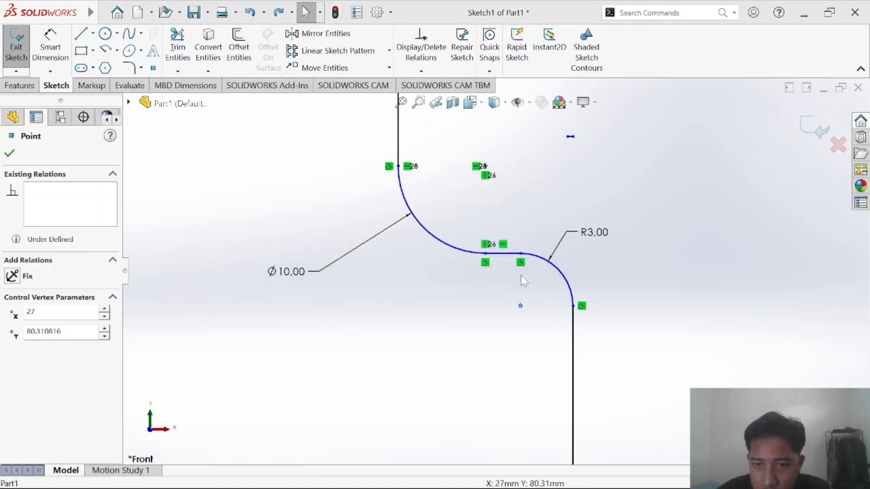
pyautogui.press('Escape')
pyautogui.click(521, 308)
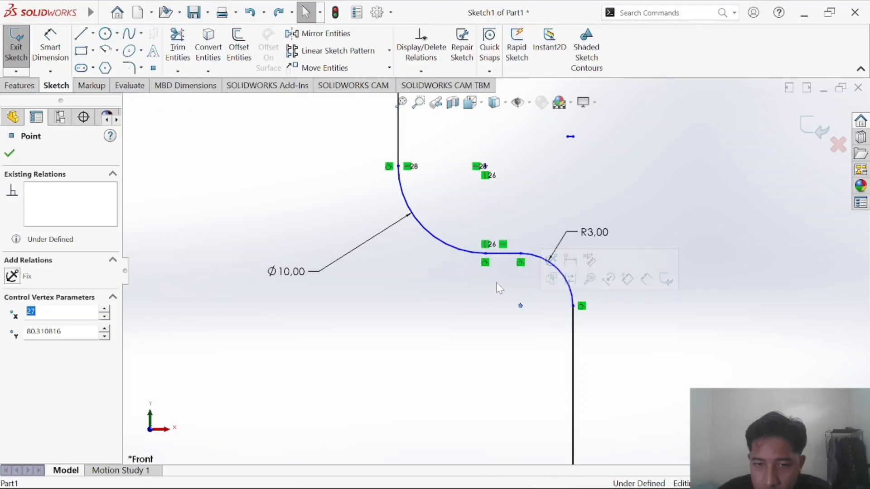
pyautogui.moveTo(480, 278); pyautogui.dragTo(563, 371)
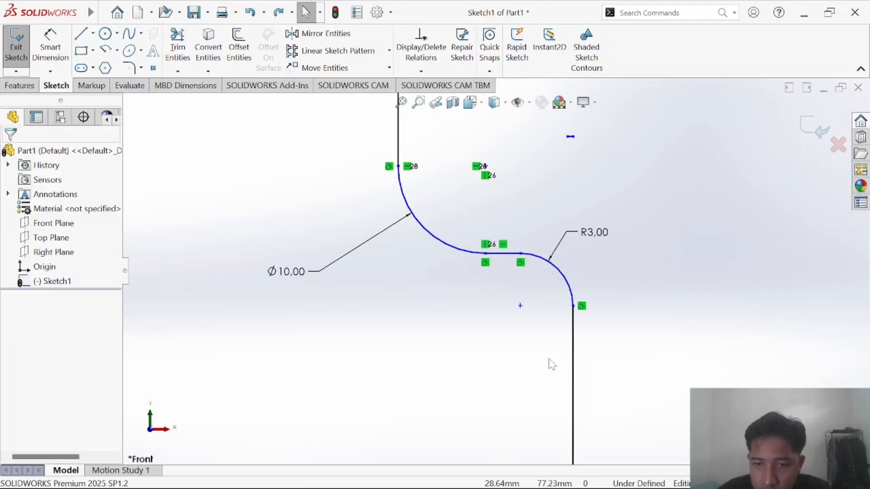
pyautogui.scroll(3, 552, 356)
pyautogui.scroll(-3, 515, 303)
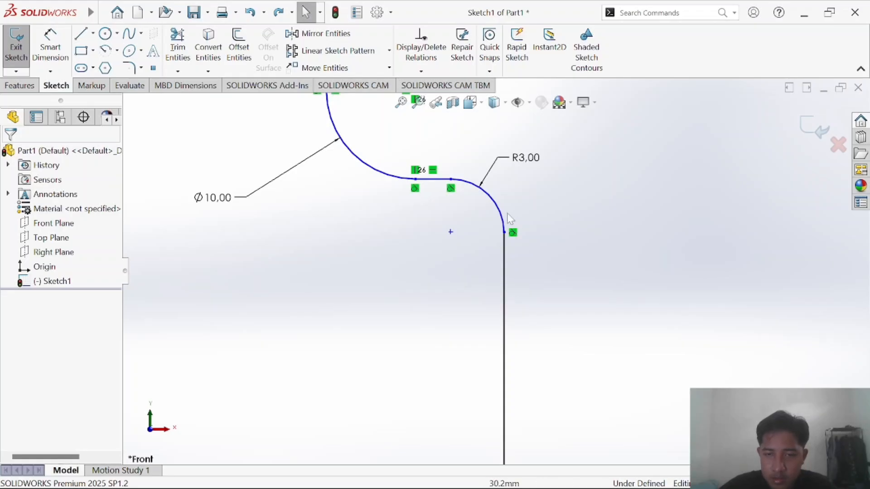
# Undo the arc-to-line tangency and the 3 mm fillet at the vertical line's upper corner.
pyautogui.hotkey('ctrl', 'z')
pyautogui.hotkey('ctrl', 'z')
pyautogui.hotkey('ctrl', 'z')
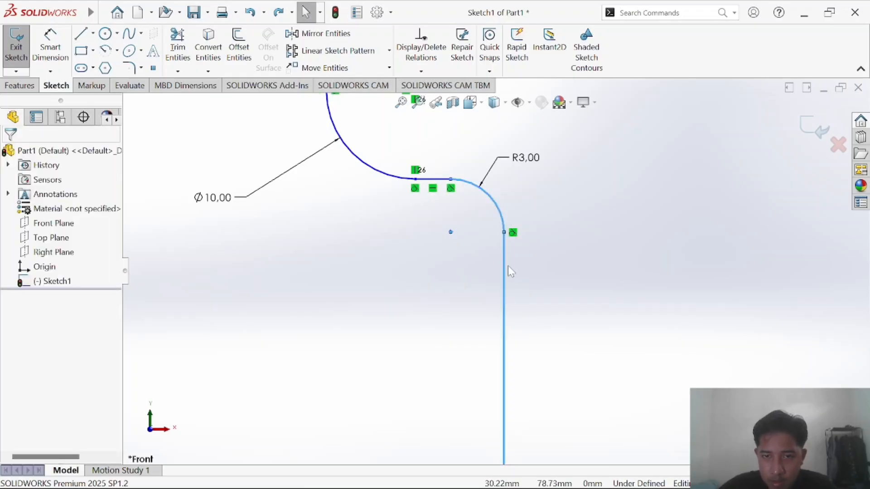
pyautogui.press('Escape')
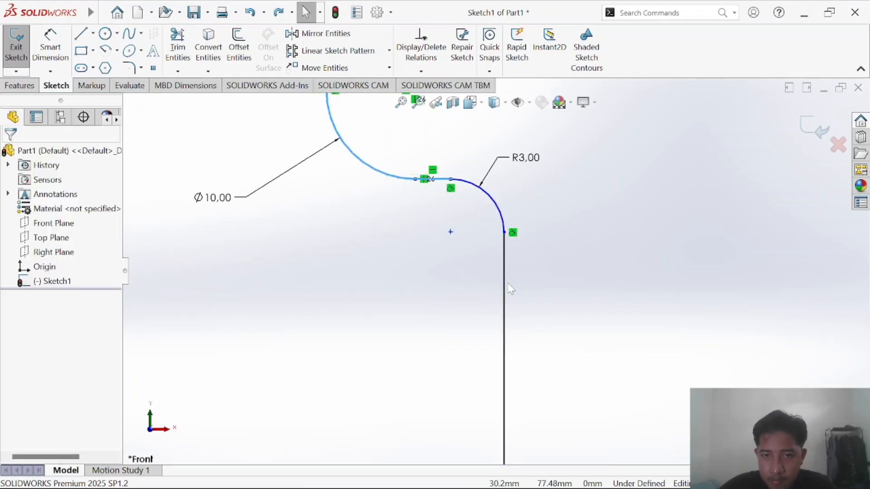
pyautogui.hotkey('ctrl', 'z')
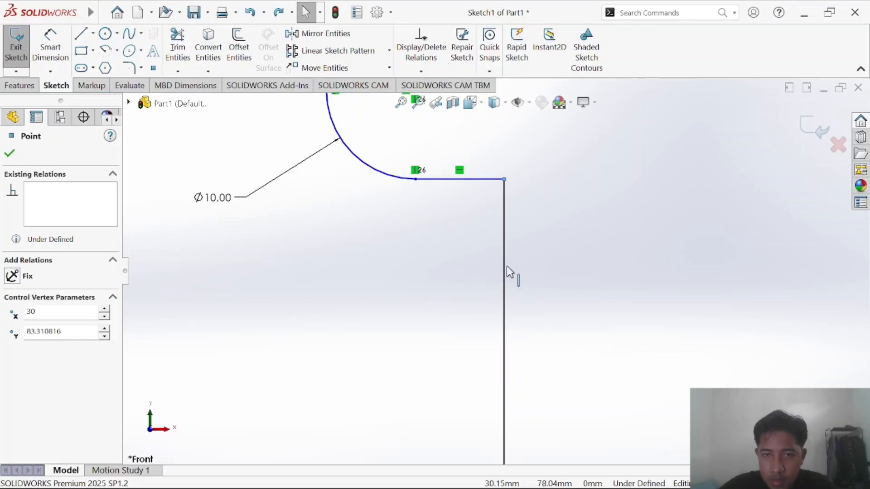
# Fillet the sharp corner between the horizontal line and the vertical line with a 3 mm radius.
pyautogui.click(418, 258)
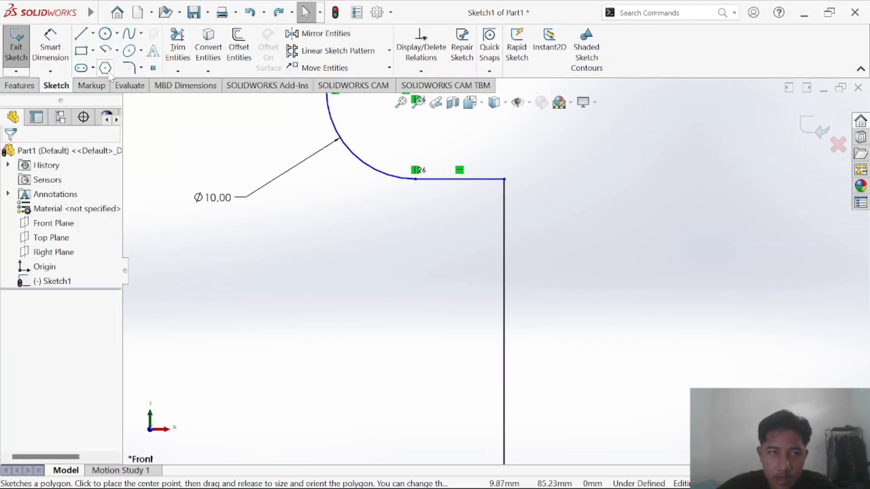
pyautogui.click(128, 69)
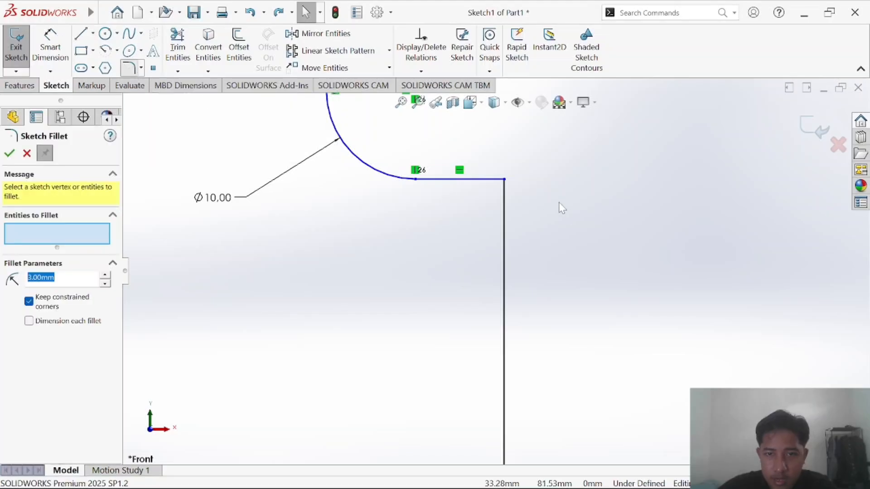
pyautogui.click(506, 180)
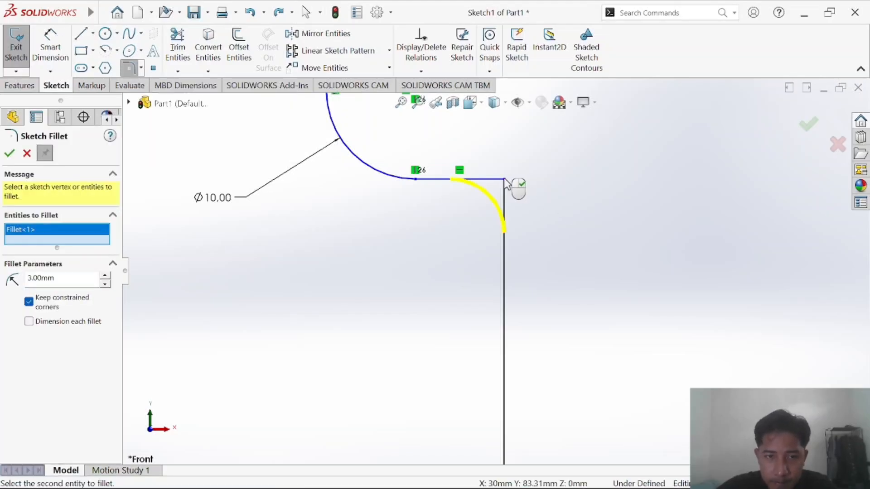
pyautogui.press('Return')
pyautogui.press('Escape')
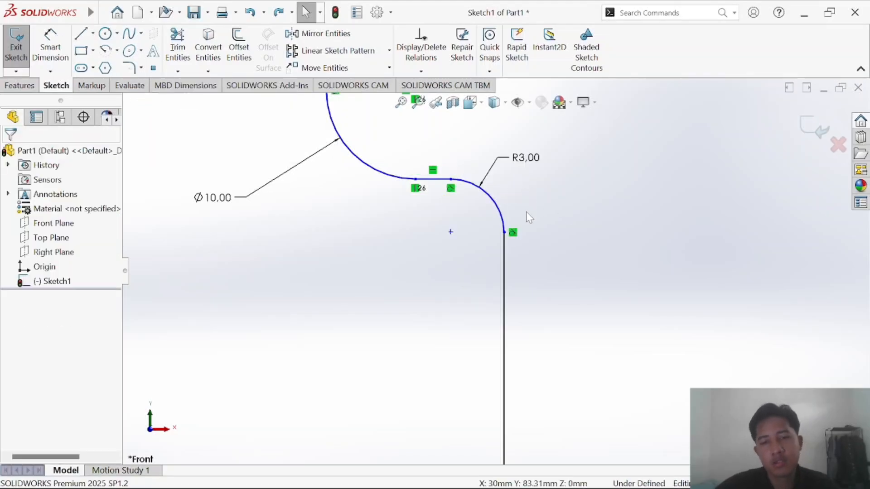
# Dimension the height of the stray point above the 3 mm fillet from the profile's bottom edge as 90 mm.
pyautogui.scroll(5, 454, 187)
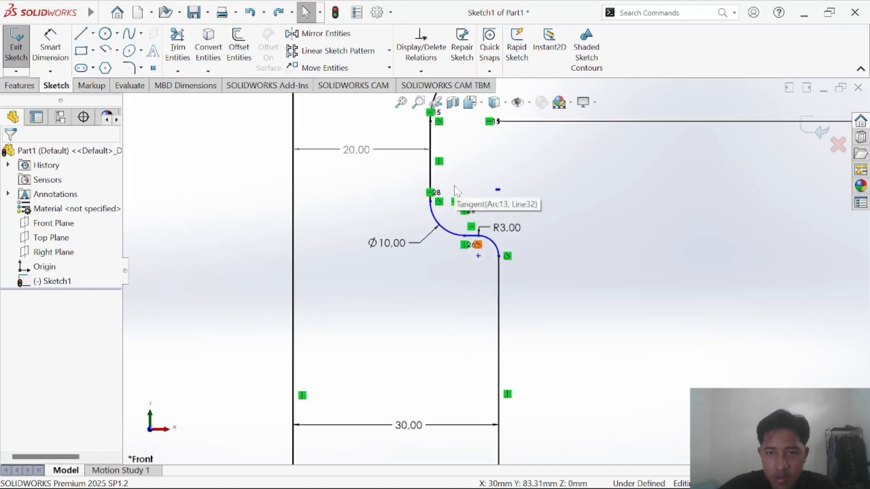
pyautogui.scroll(-4, 455, 186)
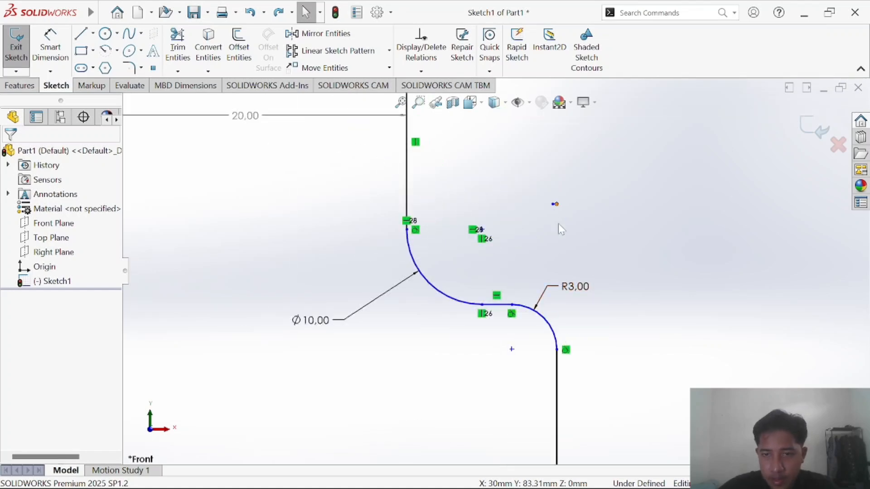
pyautogui.scroll(8, 558, 224)
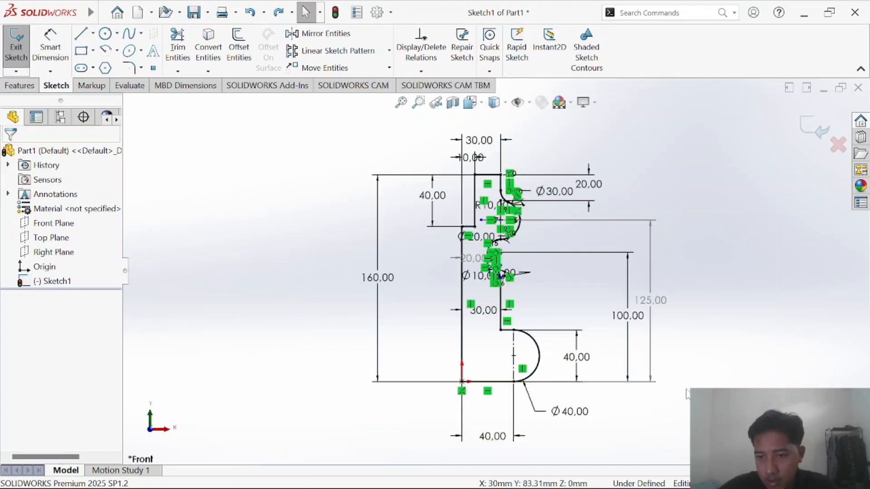
pyautogui.scroll(-6, 617, 402)
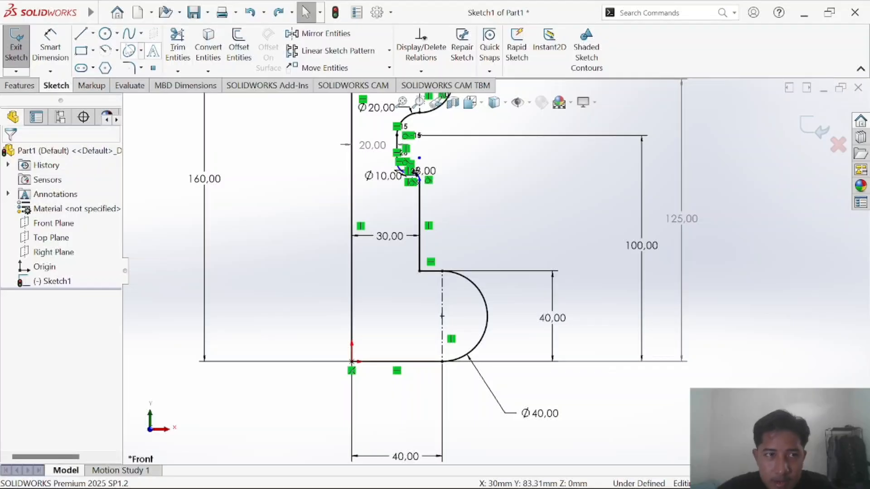
pyautogui.click(41, 42)
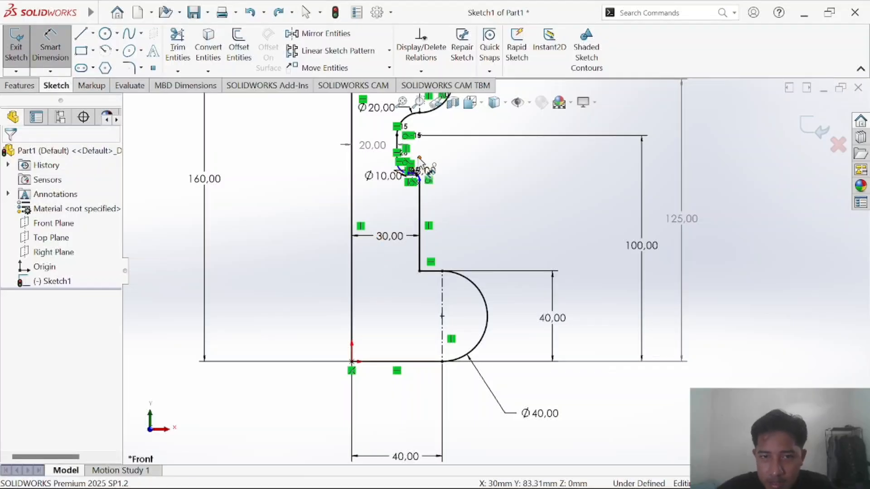
pyautogui.click(419, 158)
pyautogui.click(443, 362)
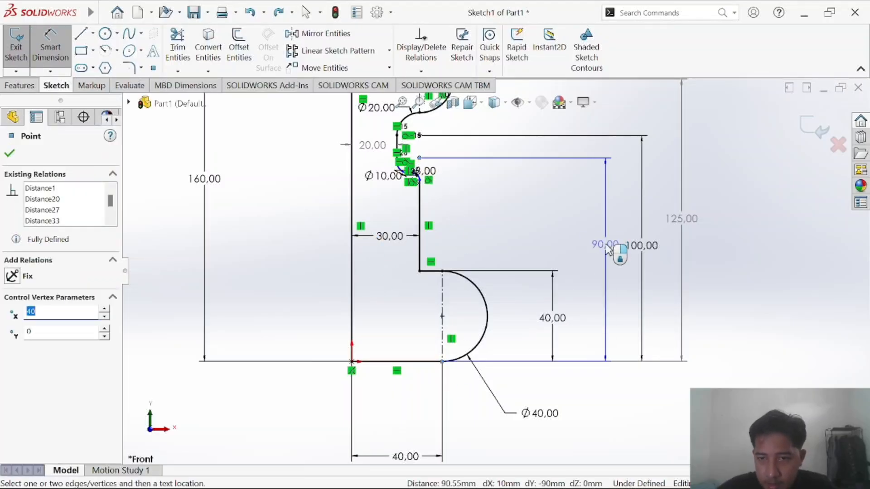
pyautogui.click(605, 247)
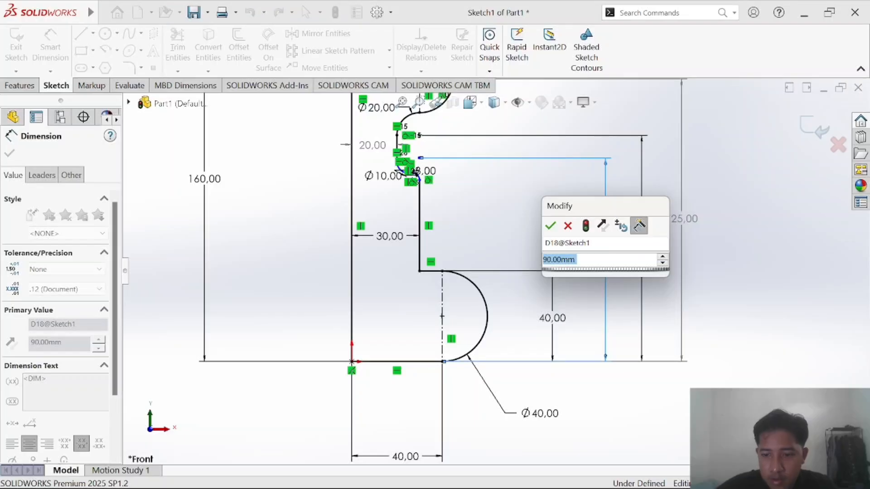
pyautogui.press('Return')
pyautogui.scroll(-5, 408, 141)
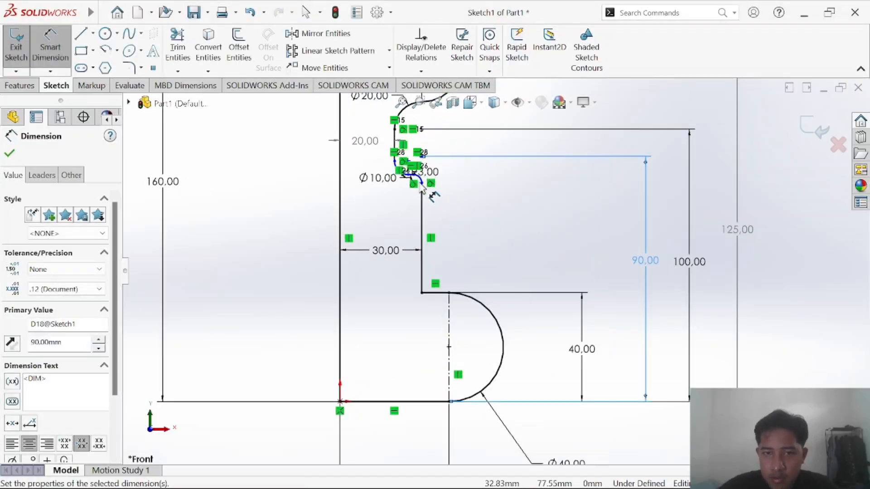
pyautogui.scroll(-5, 417, 136)
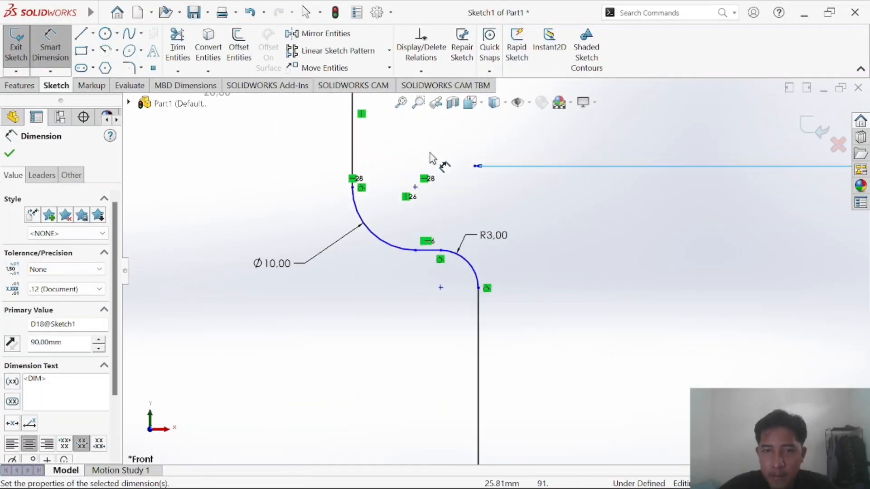
pyautogui.scroll(1, 490, 192)
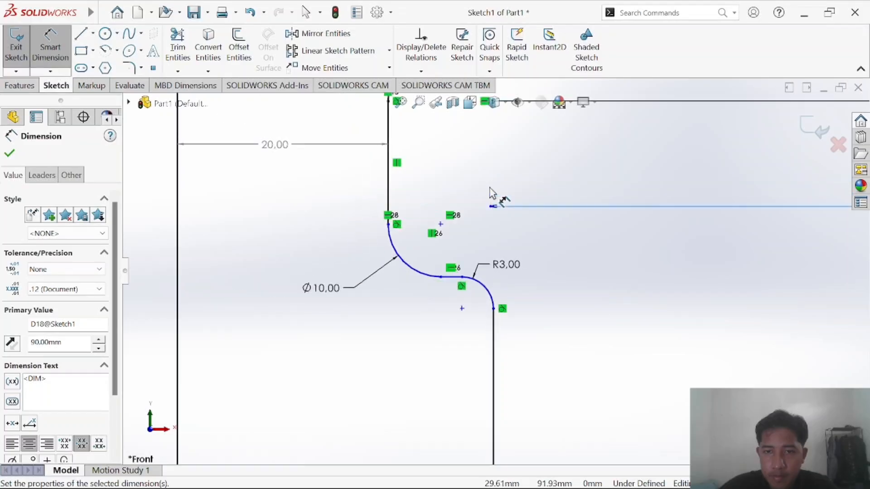
pyautogui.scroll(3, 567, 258)
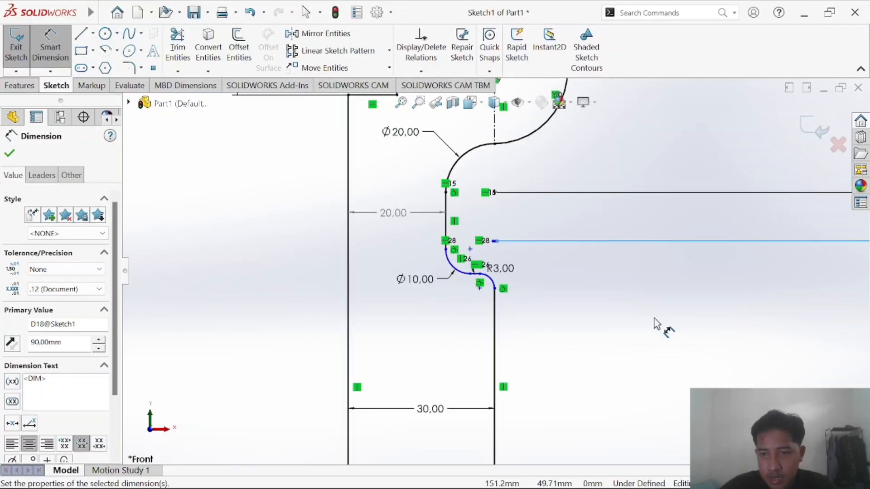
# Undo the recent edits, including the 3 mm fillet and lower arc changes, back to the trimmed 10 mm circle with its 88.31 mm height dimension.
pyautogui.scroll(5, 664, 332)
pyautogui.scroll(-3, 523, 275)
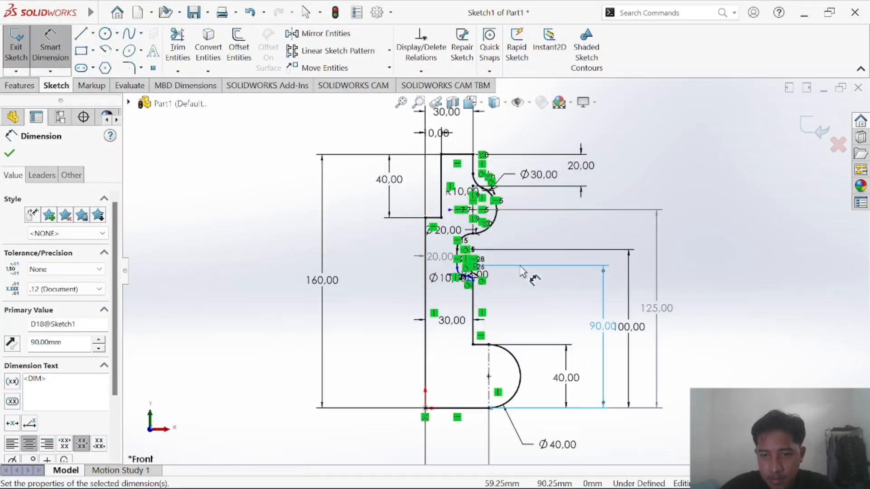
pyautogui.click(562, 306)
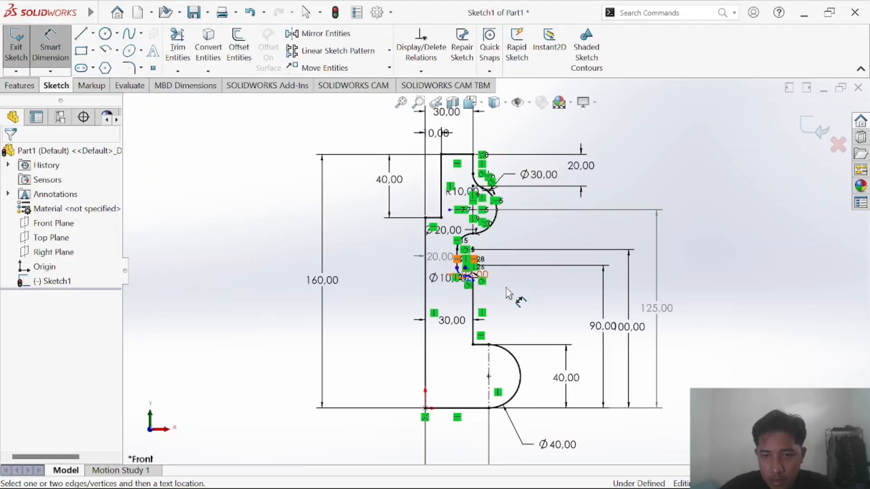
pyautogui.hotkey('ctrl', 'z')
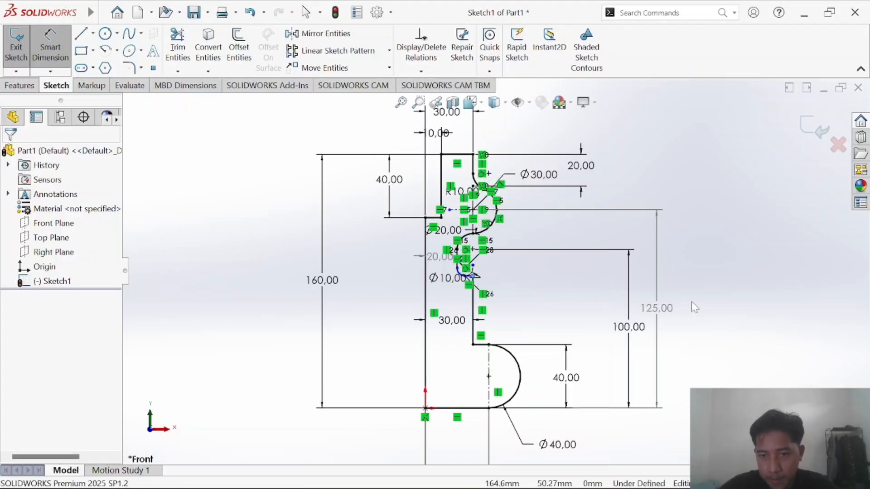
pyautogui.hotkey('ctrl', 'z')
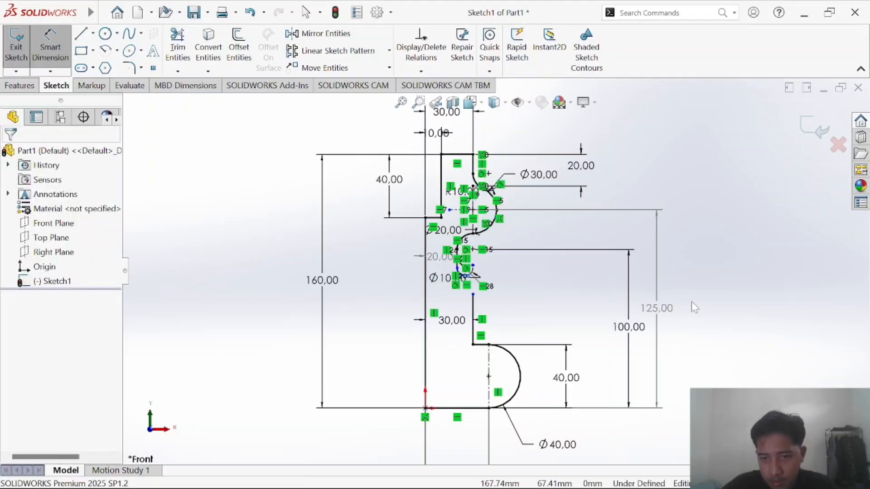
pyautogui.hotkey('ctrl', 'z')
pyautogui.hotkey('ctrl', 'z')
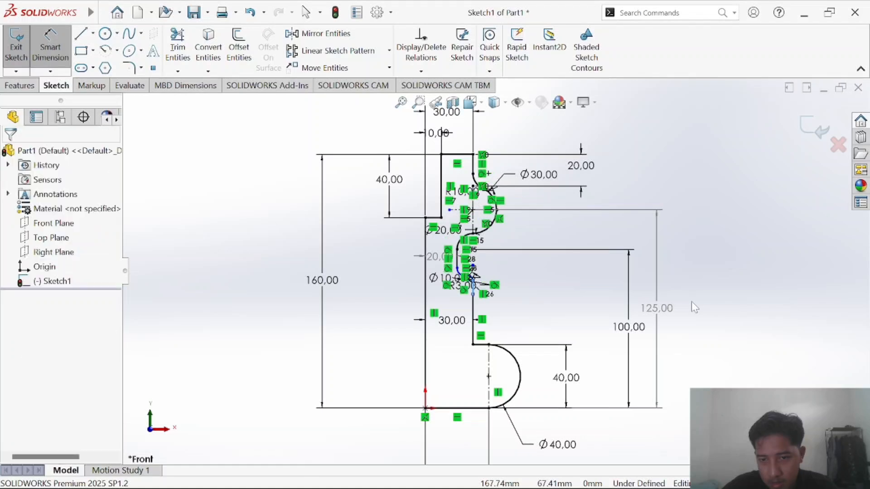
pyautogui.hotkey('ctrl', 'z')
pyautogui.hotkey('ctrl', 'z')
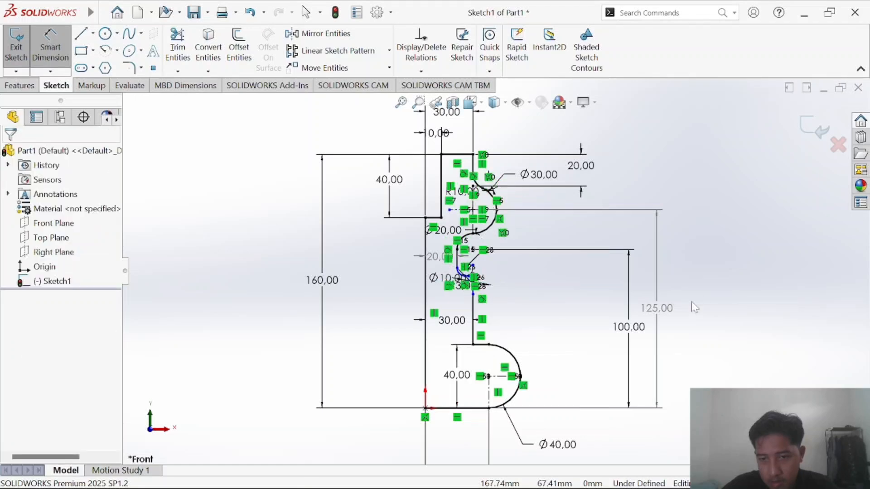
pyautogui.hotkey('ctrl', 'z')
pyautogui.hotkey('ctrl', 'z')
pyautogui.hotkey('ctrl', 'z')
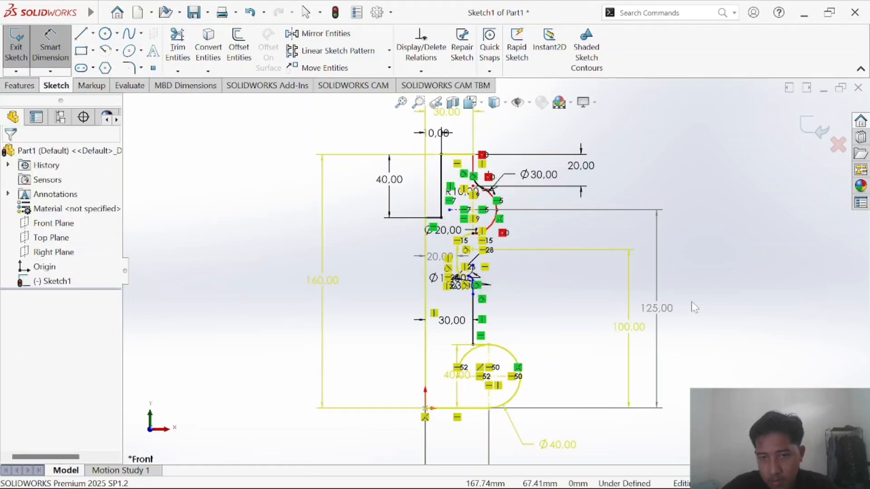
pyautogui.hotkey('ctrl', 'z')
pyautogui.hotkey('ctrl', 'z')
pyautogui.hotkey('ctrl', 'z')
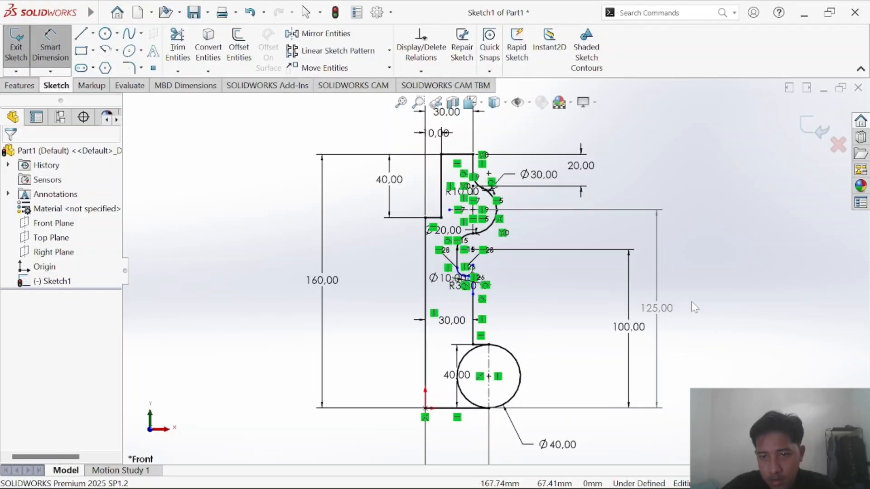
pyautogui.hotkey('ctrl', 'z')
pyautogui.hotkey('ctrl', 'z')
pyautogui.hotkey('ctrl', 'z')
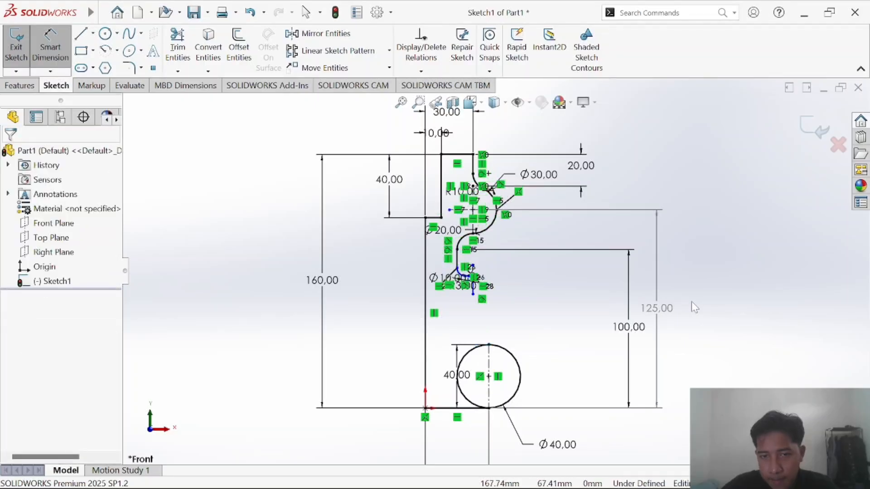
pyautogui.hotkey('ctrl', 'z')
pyautogui.hotkey('ctrl', 'z')
pyautogui.hotkey('ctrl', 'z')
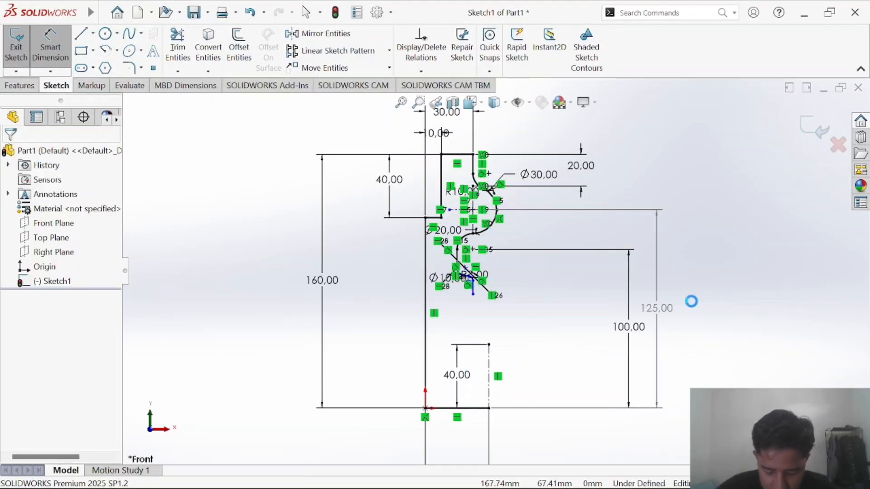
pyautogui.hotkey('ctrl', 'z')
pyautogui.hotkey('ctrl', 'z')
pyautogui.hotkey('ctrl', 'z')
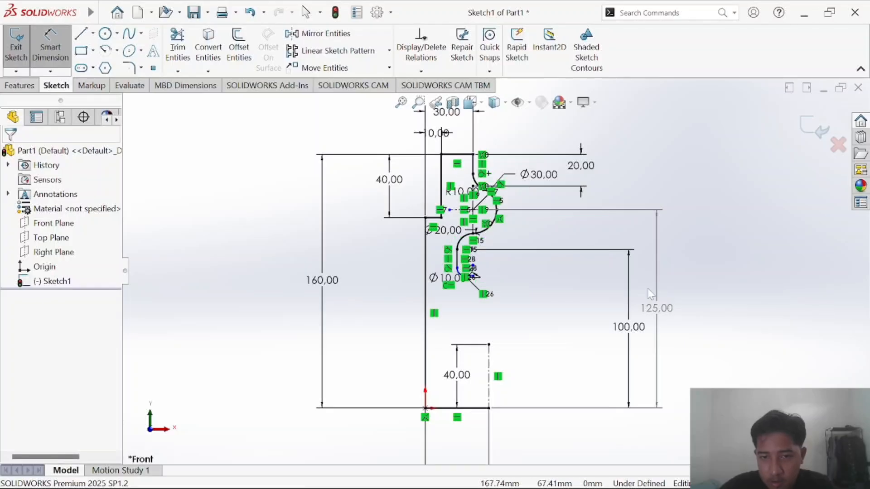
pyautogui.hotkey('ctrl', 'z')
pyautogui.hotkey('ctrl', 'z')
pyautogui.hotkey('ctrl', 'z')
pyautogui.hotkey('ctrl', 'z')
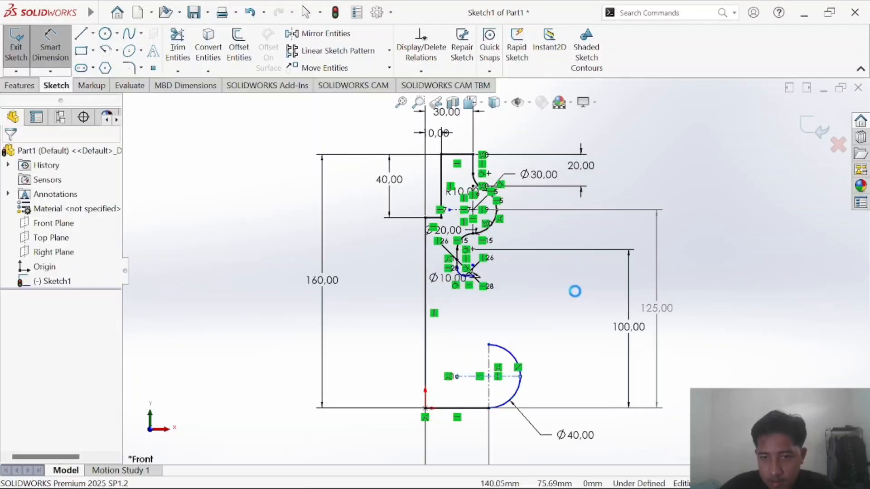
pyautogui.hotkey('ctrl', 'z')
pyautogui.hotkey('ctrl', 'z')
pyautogui.hotkey('ctrl', 'z')
pyautogui.hotkey('ctrl', 'z')
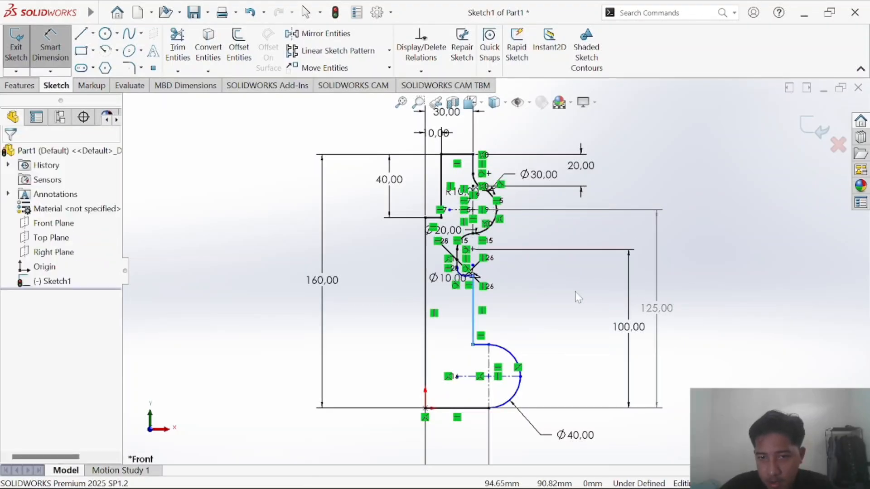
pyautogui.hotkey('ctrl', 'z')
pyautogui.hotkey('ctrl', 'z')
pyautogui.hotkey('ctrl', 'z')
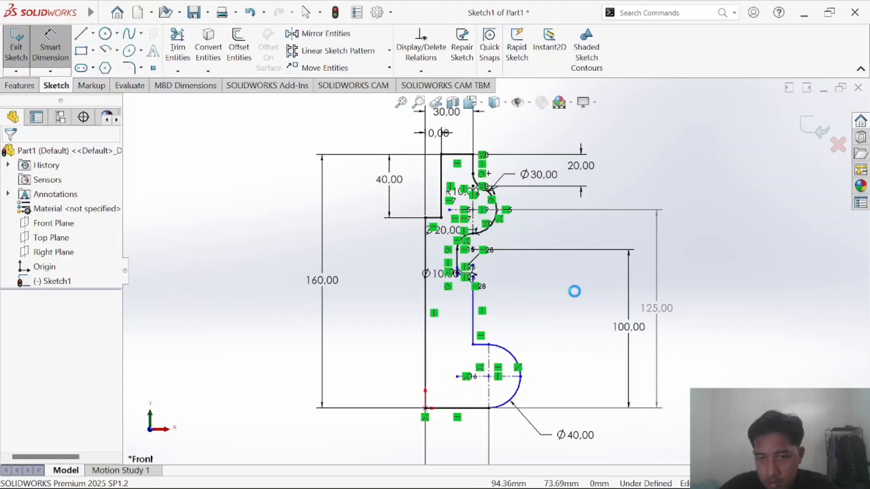
pyautogui.hotkey('ctrl', 'z')
pyautogui.hotkey('ctrl', 'z')
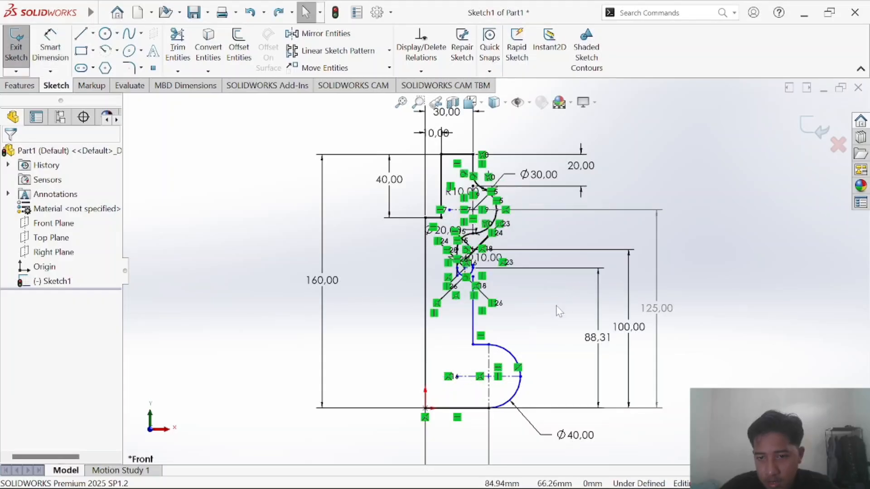
# Try to set the height dimension of the trimmed 10 mm circle's center to 90 mm.
pyautogui.scroll(-5, 505, 295)
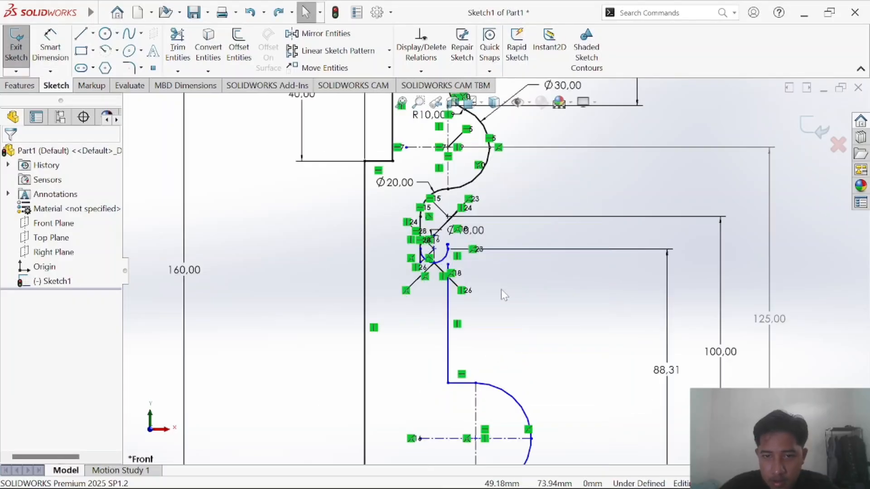
pyautogui.scroll(3, 501, 290)
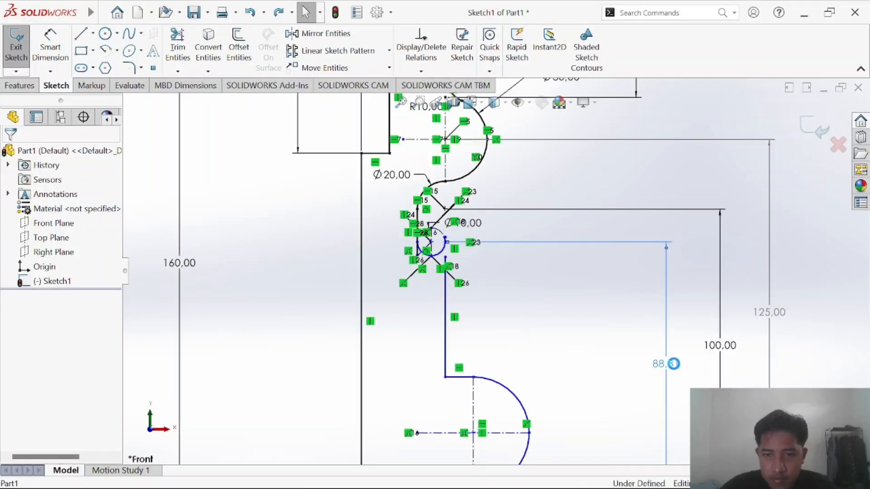
pyautogui.doubleClick(665, 364)
pyautogui.write('90')
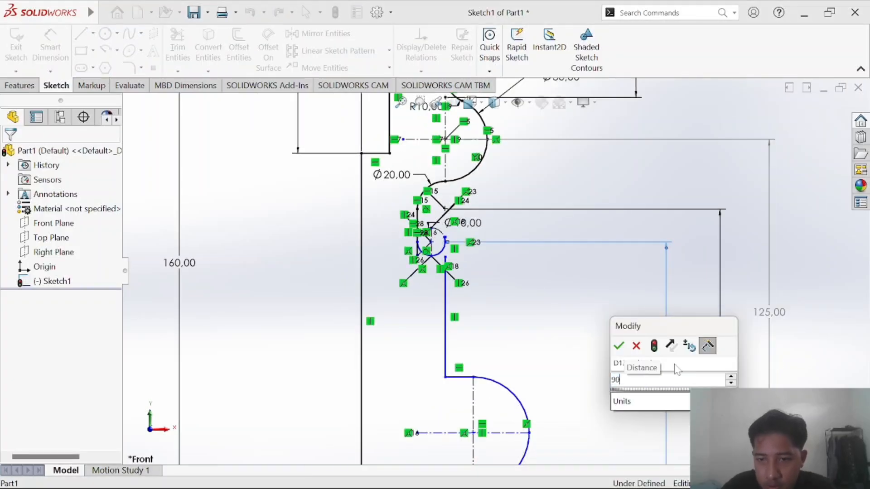
pyautogui.press('Return')
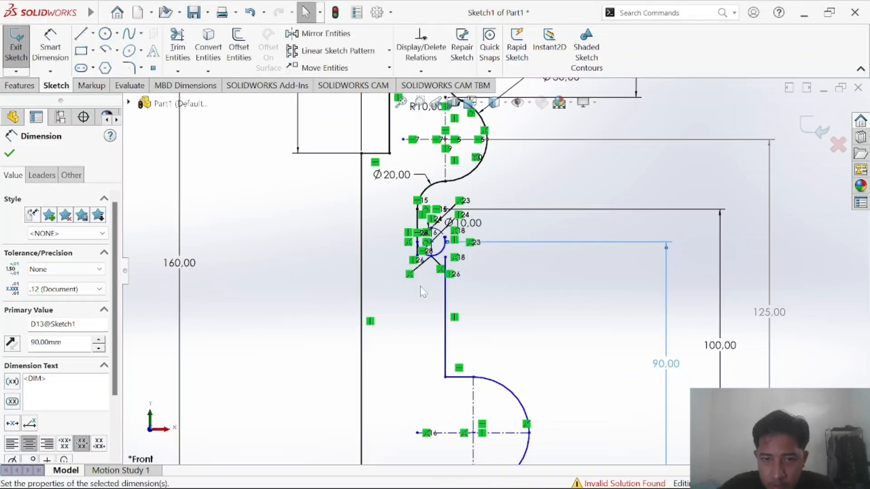
# Trim away the vertical construction line inside the 10 mm circle.
pyautogui.scroll(-4, 388, 187)
pyautogui.scroll(5, 371, 236)
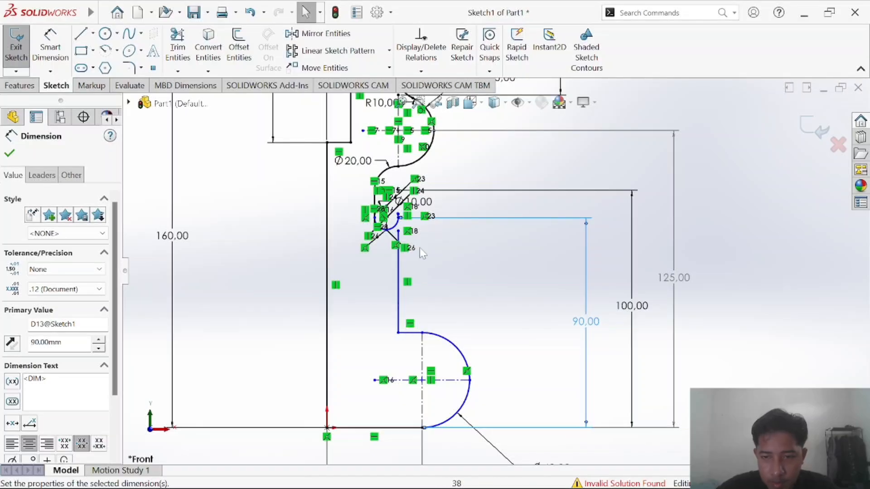
pyautogui.scroll(-3, 430, 242)
pyautogui.press('Escape')
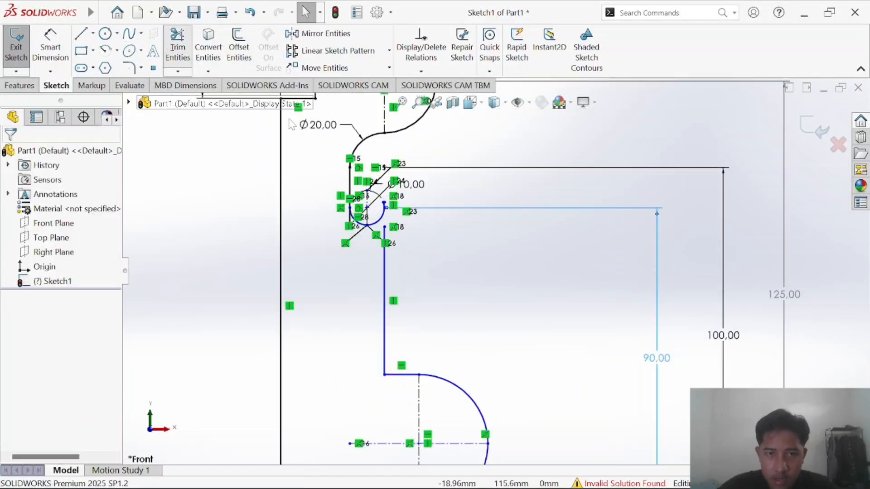
pyautogui.click(178, 46)
pyautogui.scroll(-5, 401, 169)
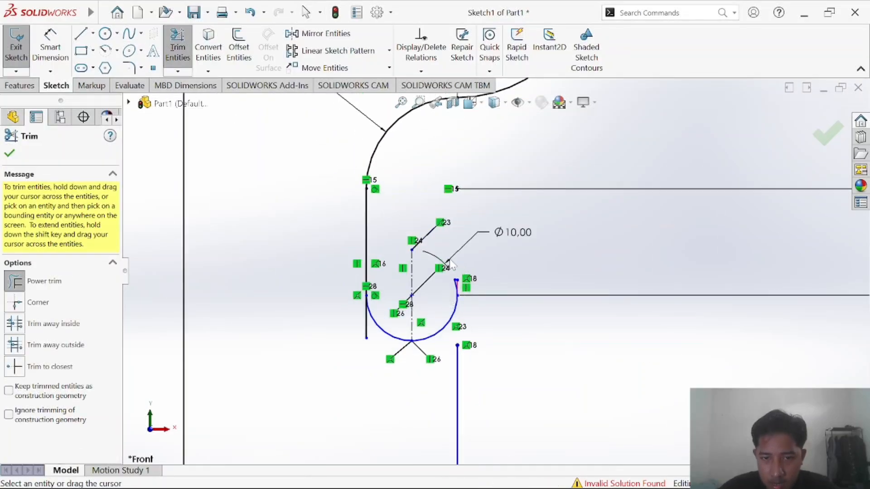
pyautogui.moveTo(413, 268); pyautogui.dragTo(462, 313)
# Undo the trims and the 90 mm height change, back to the untrimmed 10 mm circle and 20 mm arc.
pyautogui.hotkey('ctrl', 'z')
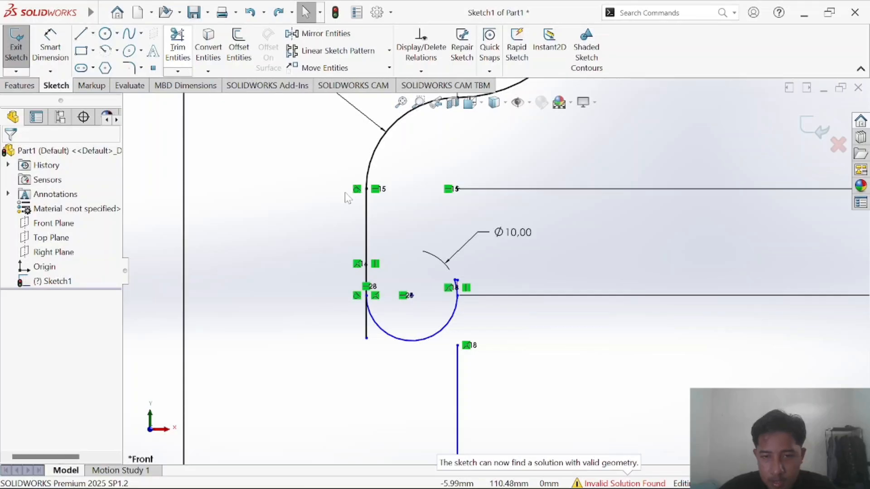
pyautogui.hotkey('ctrl', 'z')
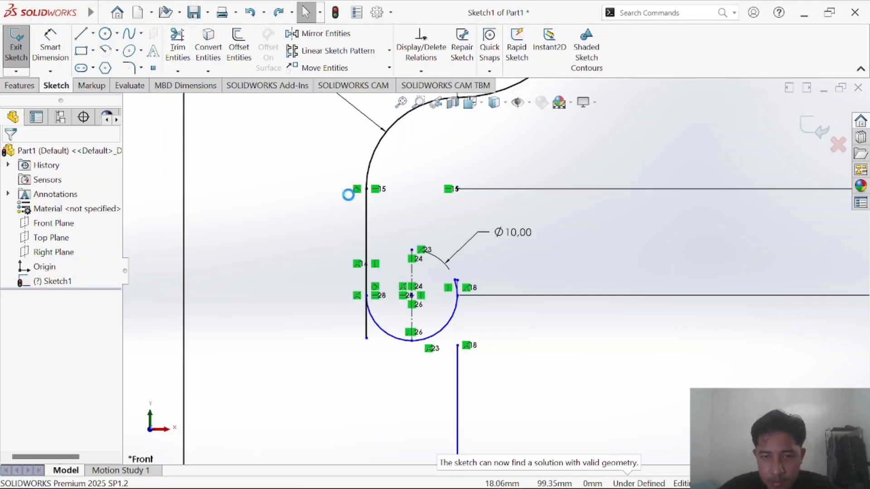
pyautogui.hotkey('ctrl', 'z')
pyautogui.hotkey('ctrl', 'z')
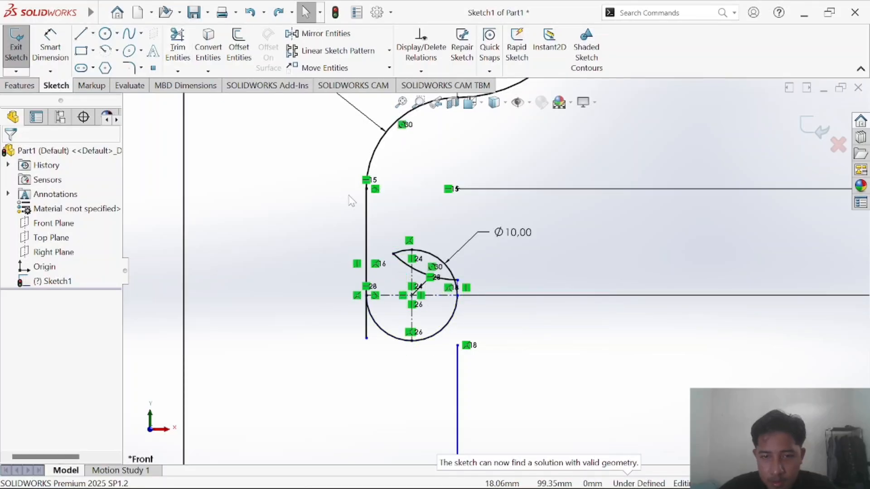
pyautogui.hotkey('ctrl', 'z')
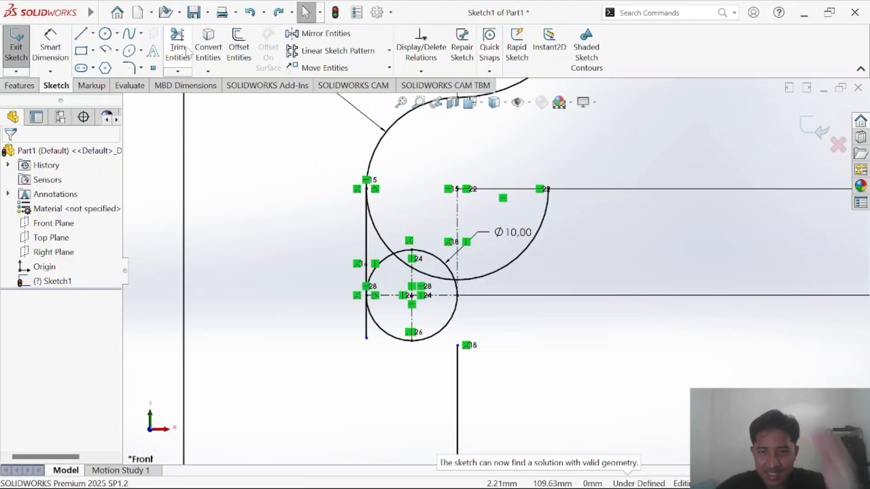
# Set the height dimension from the profile's bottom edge to the untrimmed 10 mm circle's center to 90 mm.
pyautogui.scroll(5, 627, 352)
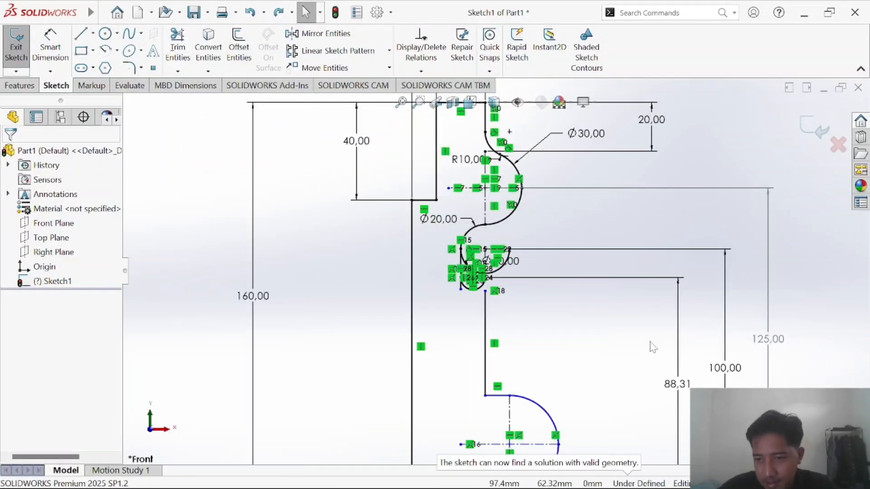
pyautogui.doubleClick(647, 365)
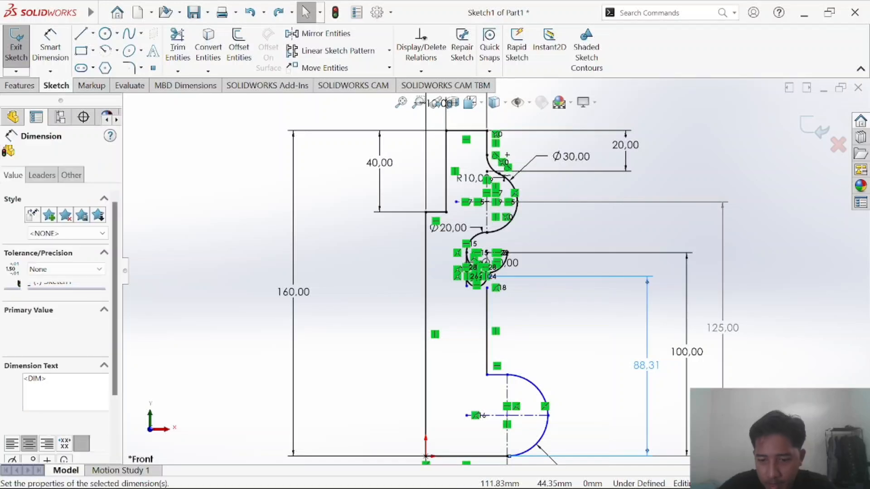
pyautogui.write('90')
pyautogui.press('Return')
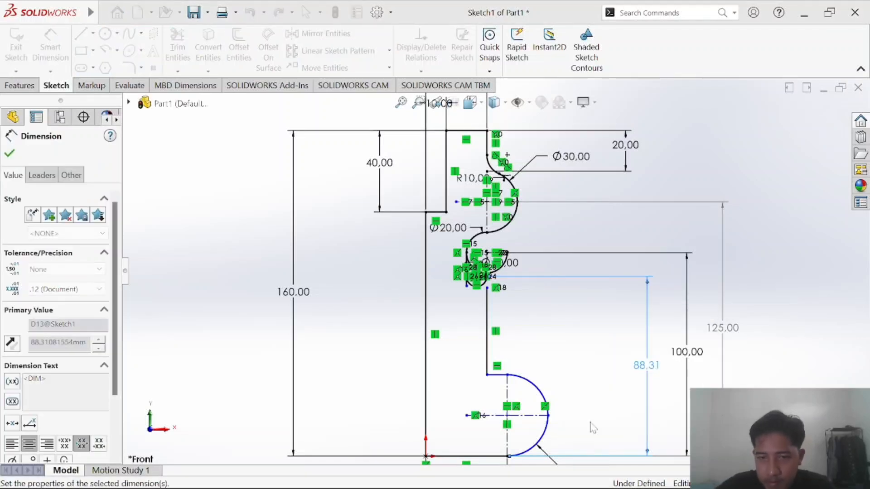
# Trim away the upper half of the 10 mm circle, the 20 mm arc's lower part outside it, and the 20 mm arc's vertical construction line.
pyautogui.scroll(-5, 500, 268)
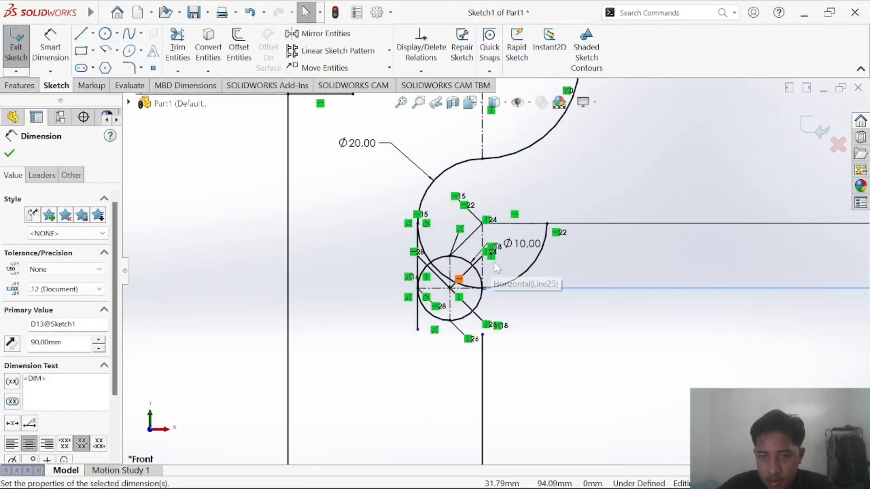
pyautogui.scroll(-4, 500, 268)
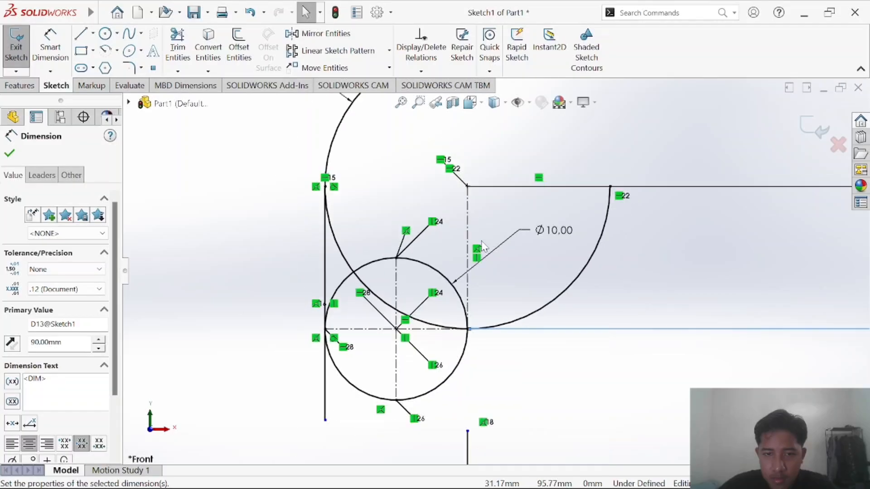
pyautogui.click(178, 46)
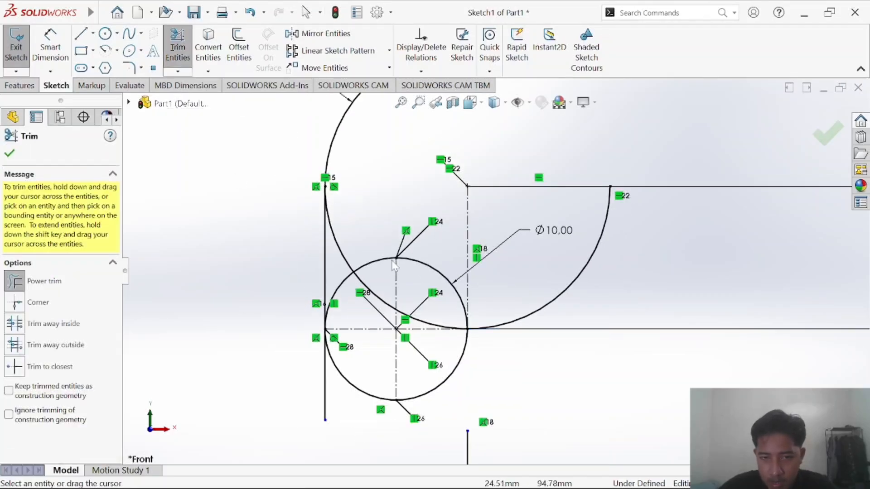
pyautogui.moveTo(464, 221)
pyautogui.mouseDown()
pyautogui.moveTo(586, 283)
pyautogui.moveTo(383, 250)
pyautogui.moveTo(401, 289)
pyautogui.moveTo(358, 278)
pyautogui.moveTo(341, 261)
pyautogui.moveTo(343, 301)
pyautogui.mouseUp()
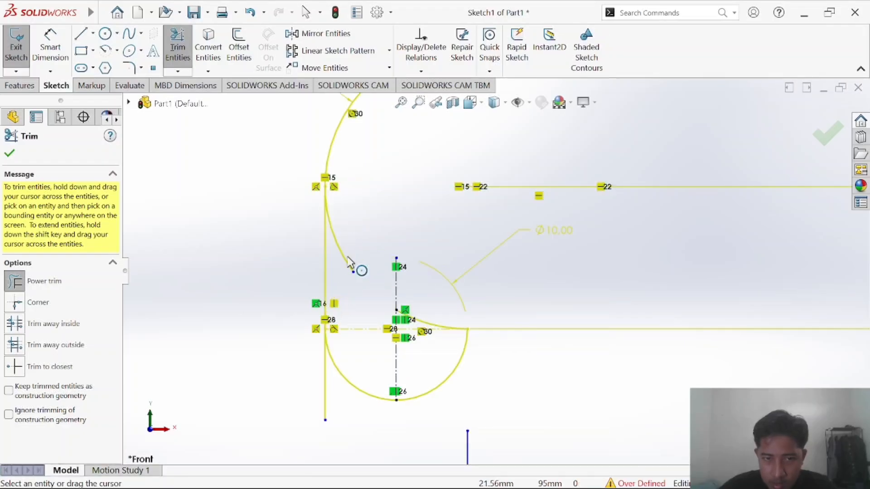
pyautogui.moveTo(354, 222); pyautogui.dragTo(341, 291)
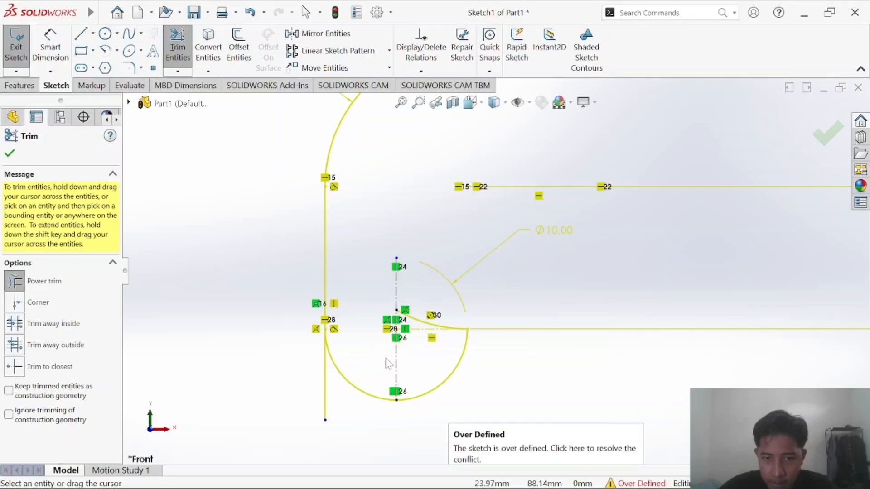
# Trim the vertical construction line inside the 10 mm circle down to the 20 mm arc remnant, undoing the extra trim of its lower part.
pyautogui.moveTo(396, 361); pyautogui.dragTo(420, 372)
pyautogui.moveTo(379, 297); pyautogui.dragTo(377, 298)
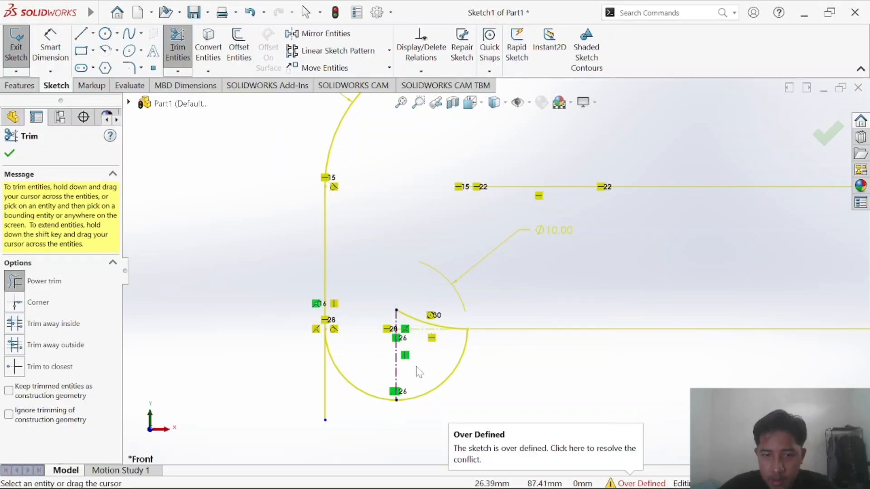
pyautogui.moveTo(416, 366); pyautogui.dragTo(382, 366)
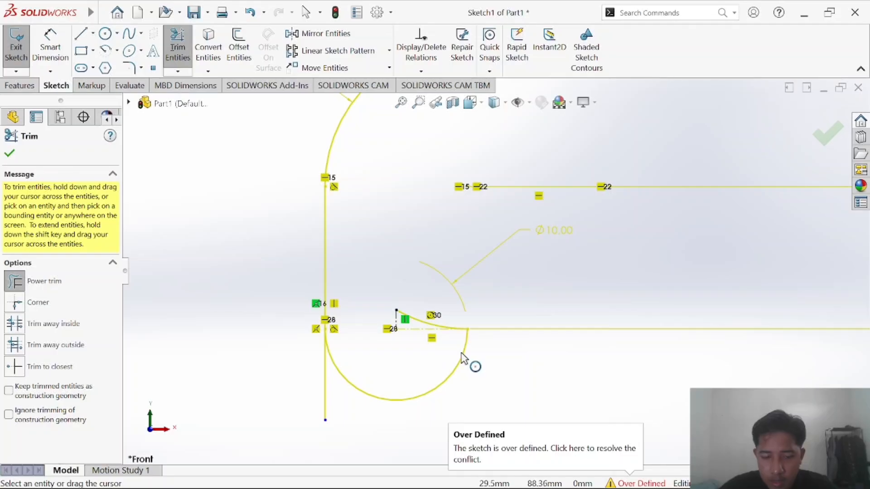
pyautogui.hotkey('ctrl', 'z')
# Trim away the 10 mm circle's lower-right quarter and the vertical line's overhang below its tangent point.
pyautogui.moveTo(437, 354)
pyautogui.mouseDown()
pyautogui.moveTo(483, 385)
pyautogui.moveTo(427, 362)
pyautogui.mouseUp()
pyautogui.click(178, 48)
pyautogui.moveTo(349, 408); pyautogui.dragTo(317, 400)
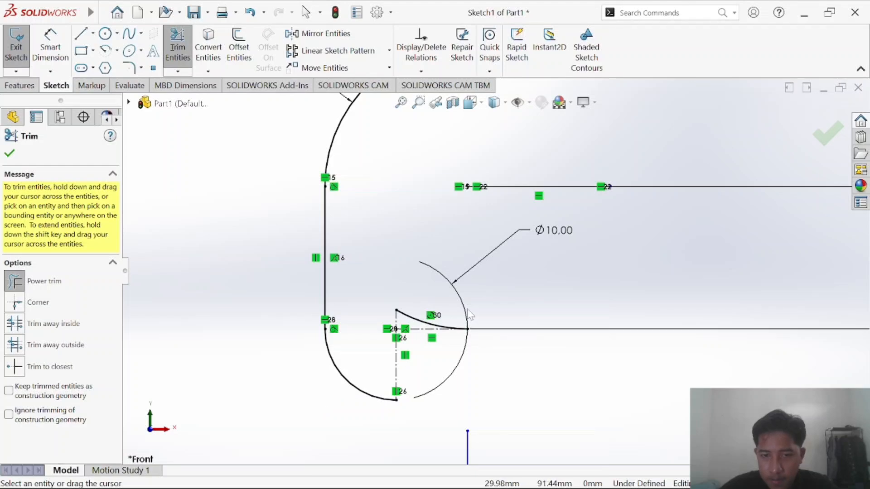
pyautogui.moveTo(417, 329); pyautogui.dragTo(418, 346)
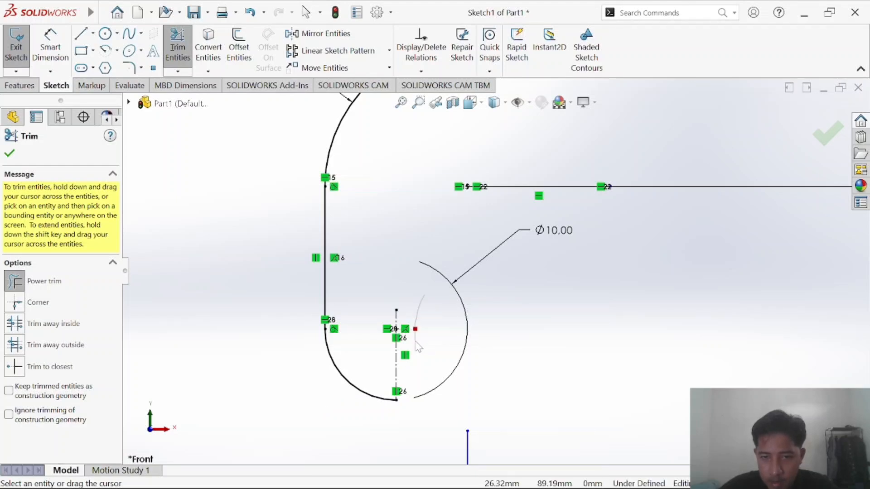
pyautogui.press('Escape')
pyautogui.hotkey('ctrl', 'z')
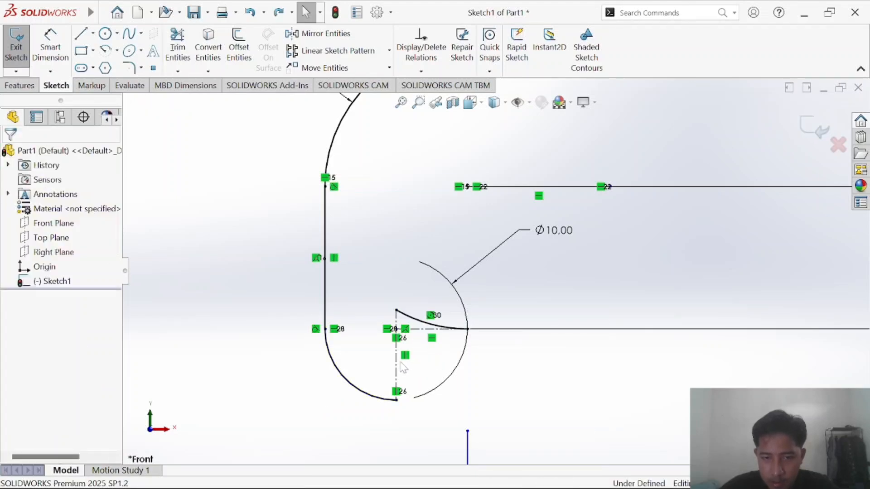
# Trim away the vertical construction line and the leftover 20 mm arc piece beside the 10 mm quarter arc.
pyautogui.click(178, 48)
pyautogui.moveTo(433, 374); pyautogui.dragTo(383, 365)
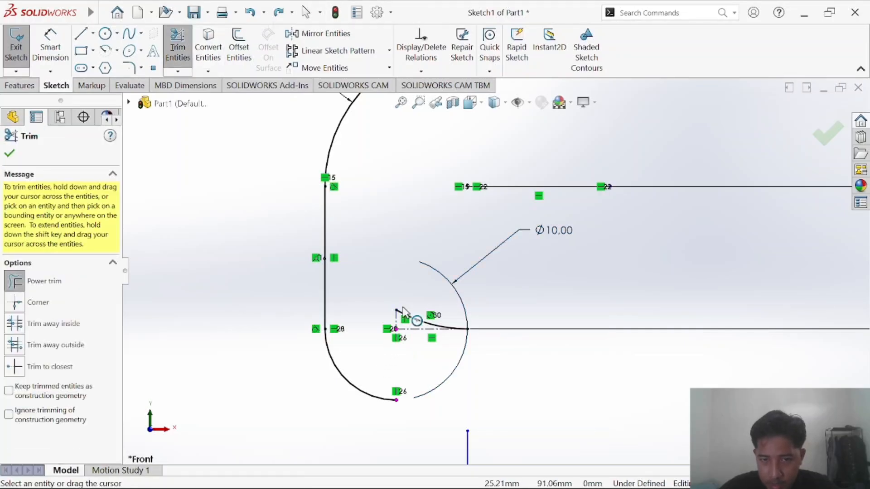
pyautogui.scroll(2, 406, 327)
pyautogui.scroll(-5, 426, 313)
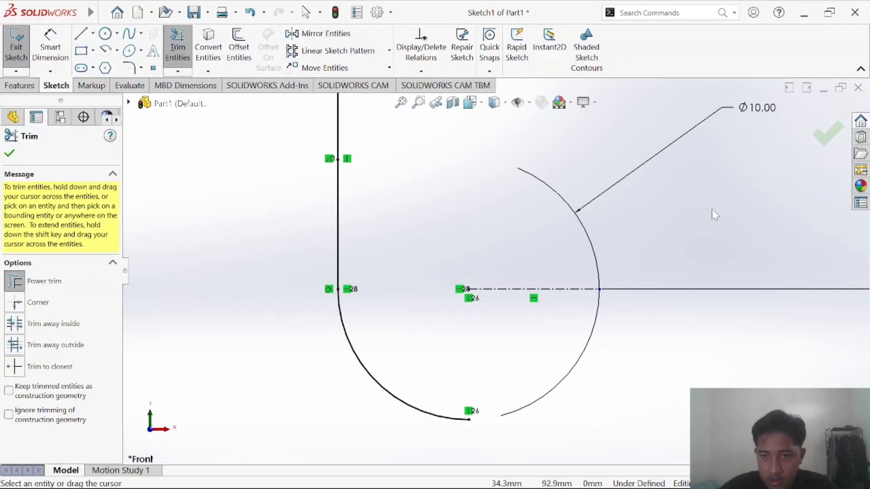
pyautogui.scroll(3, 490, 267)
pyautogui.press('Escape')
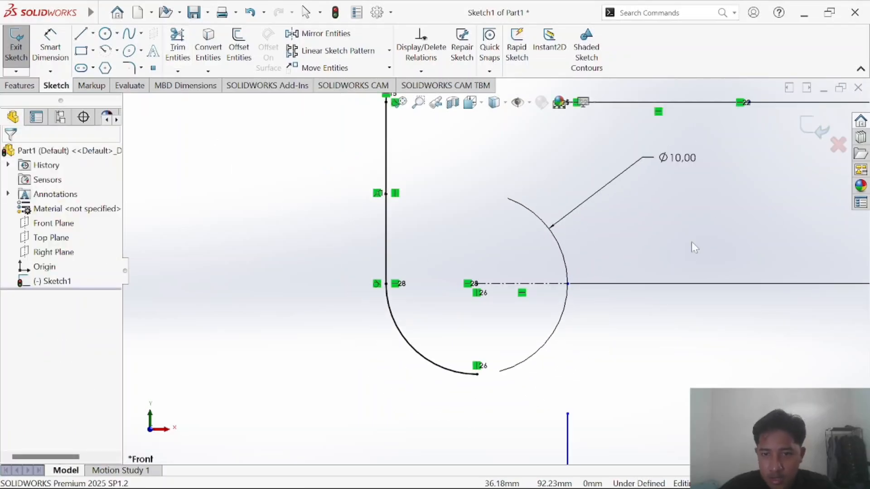
# Move the 10 mm diameter dimension to the outer left side of the quarter arc.
pyautogui.moveTo(661, 163); pyautogui.dragTo(257, 355)
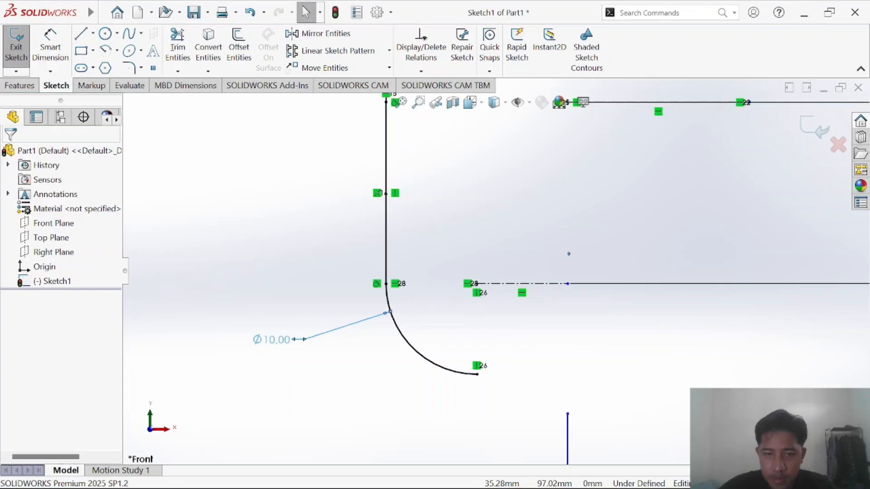
pyautogui.click(497, 230)
pyautogui.scroll(5, 528, 281)
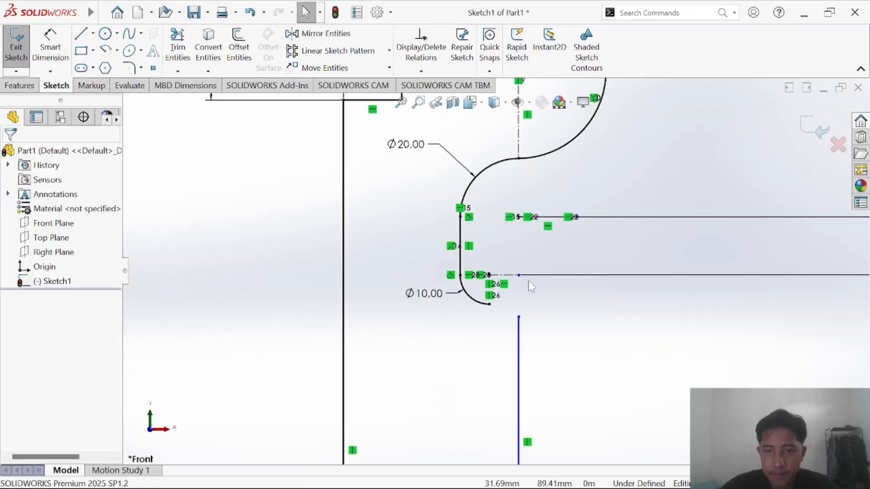
pyautogui.scroll(5, 527, 299)
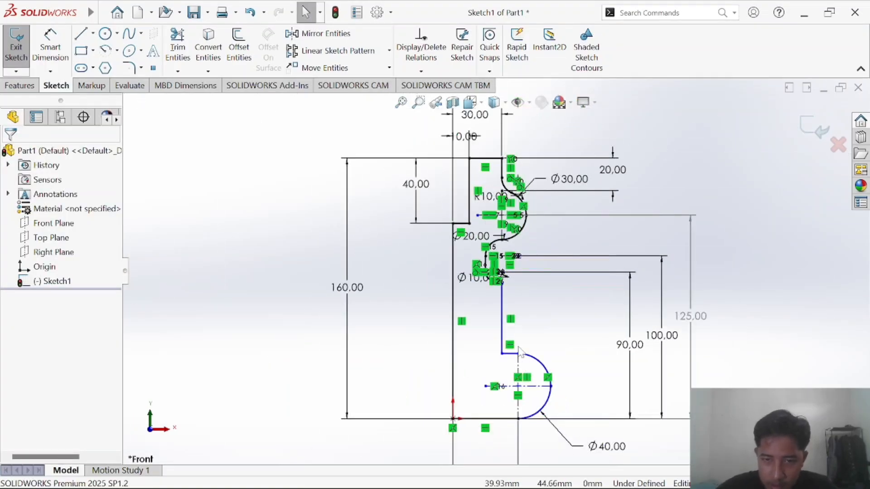
# Delete the vertical profile line below the 10 mm arc and the short horizontal line joining it to the 40 mm arc.
pyautogui.scroll(-6, 498, 335)
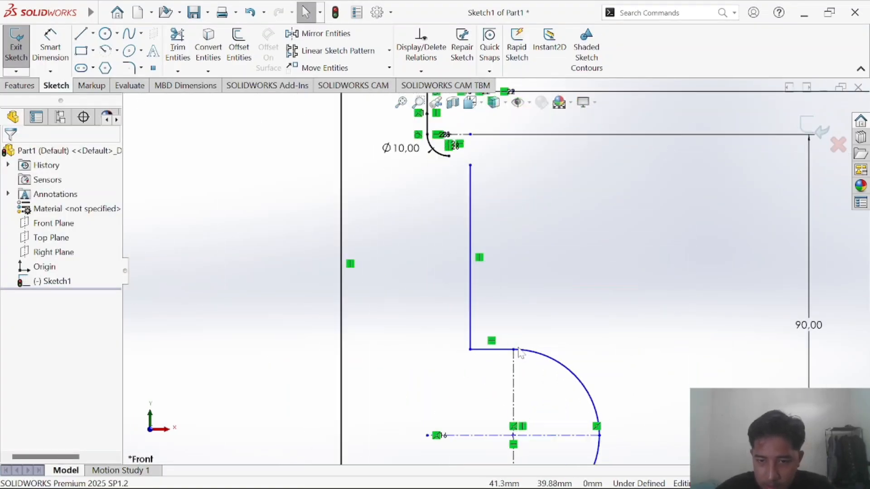
pyautogui.click(471, 305)
pyautogui.press('Delete')
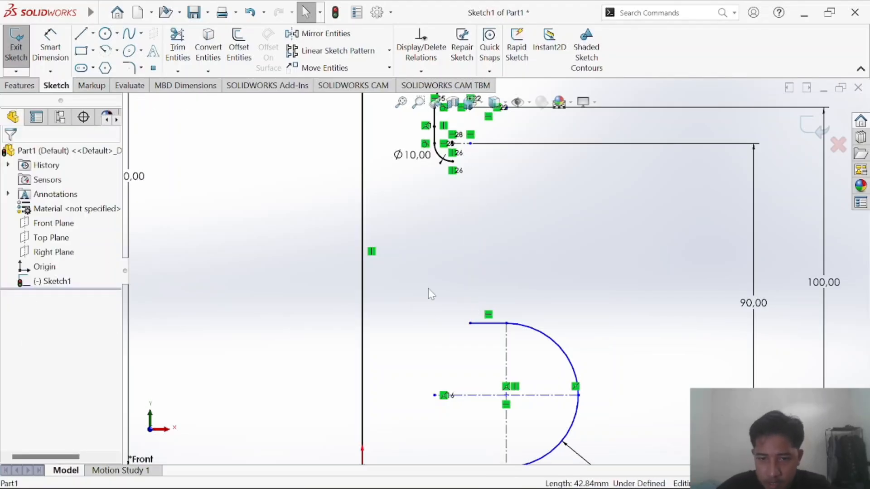
pyautogui.scroll(2, 471, 336)
pyautogui.moveTo(455, 285); pyautogui.dragTo(609, 400)
pyautogui.press('Delete')
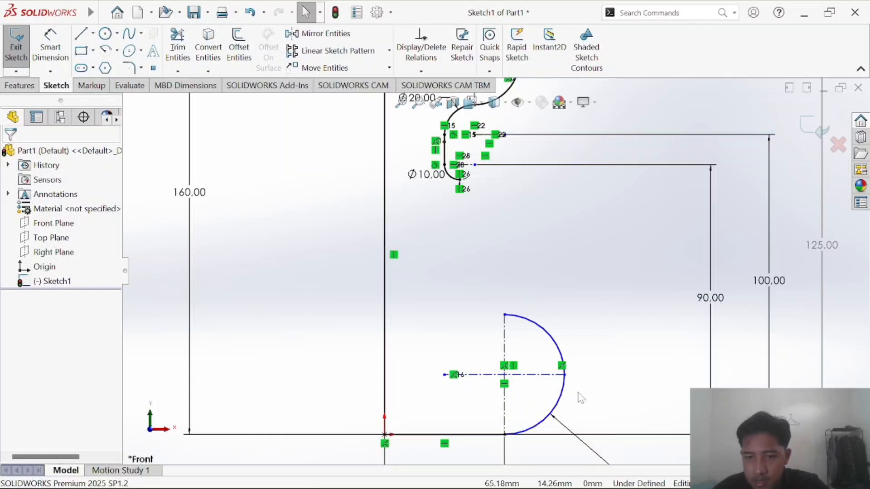
# Delete the 40 mm arc with its diameter dimension, along with the horizontal construction line through its center.
pyautogui.click(562, 392)
pyautogui.press('Delete')
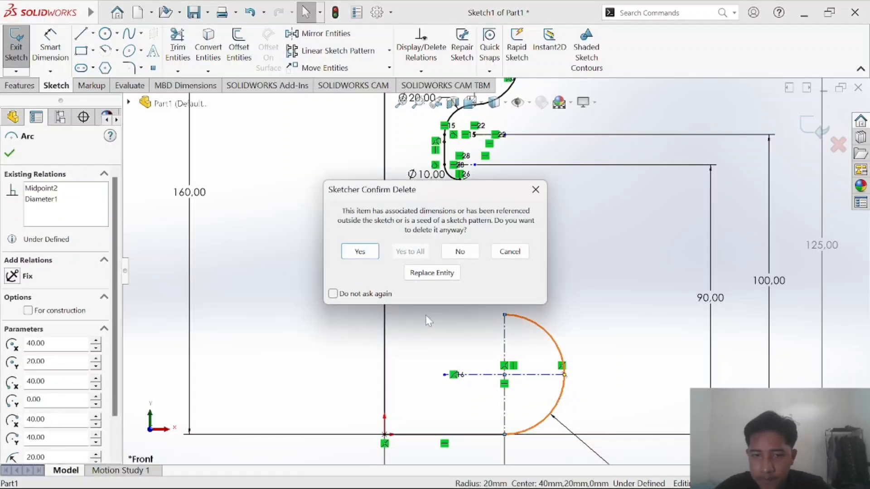
pyautogui.click(359, 252)
pyautogui.click(472, 375)
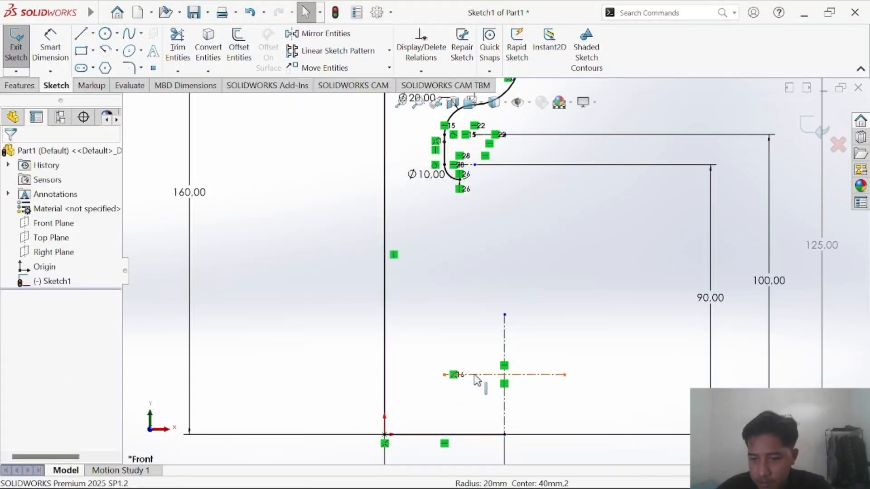
pyautogui.press('Delete')
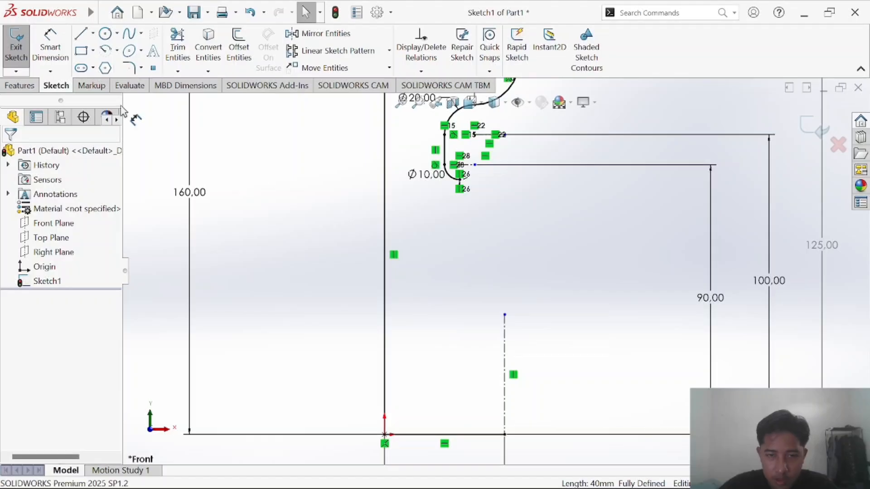
# Dimension the remaining vertical construction line above the base's right end at 40 mm.
pyautogui.click(50, 46)
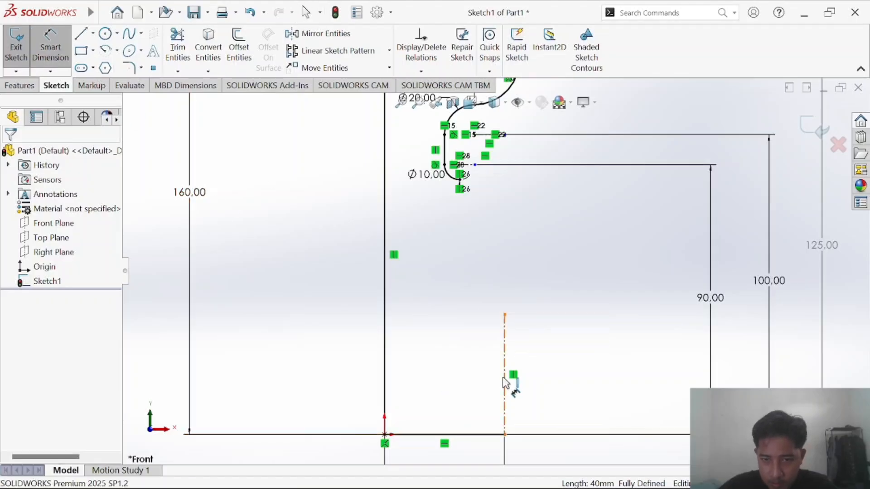
pyautogui.click(506, 383)
pyautogui.click(670, 382)
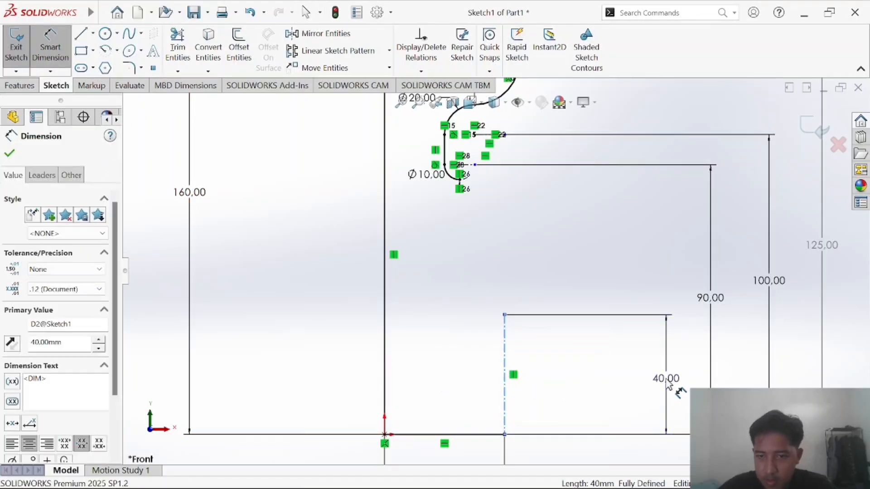
pyautogui.press('Return')
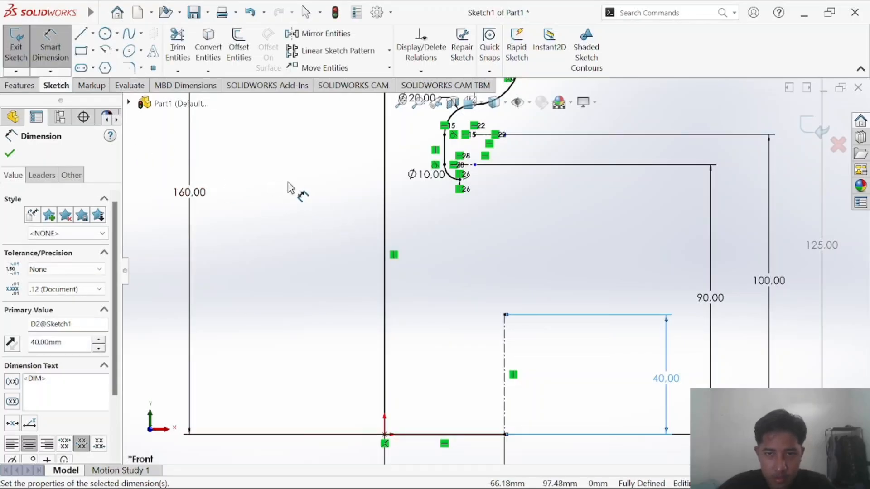
pyautogui.scroll(2, 416, 220)
pyautogui.click(489, 275)
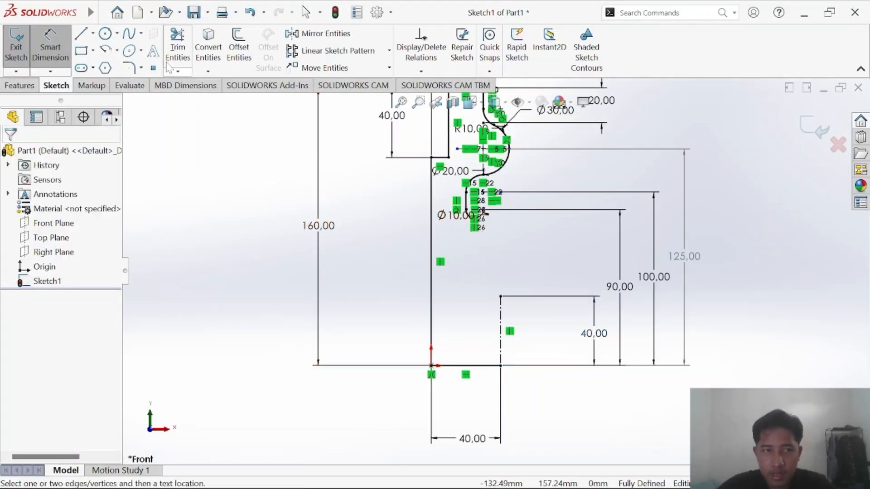
# Sketch a circle about 34 mm in diameter centered on the midpoint of the 40 mm vertical construction line.
pyautogui.click(107, 34)
pyautogui.scroll(-5, 540, 379)
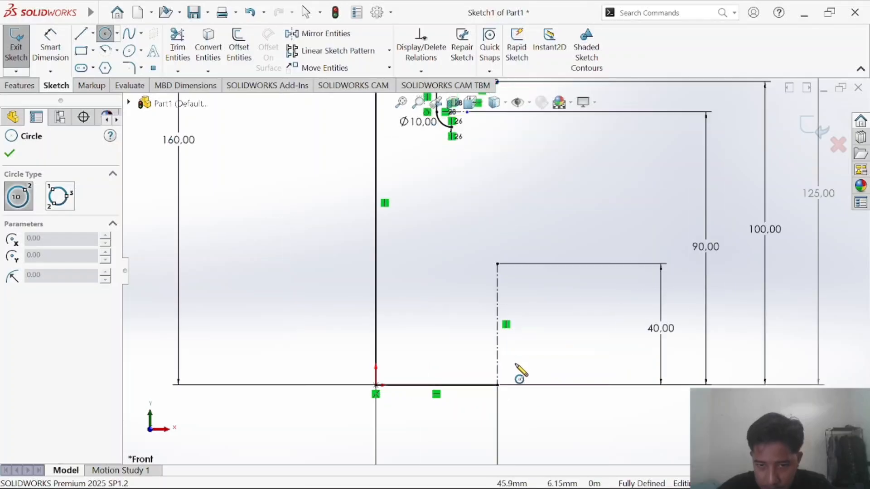
pyautogui.click(487, 300)
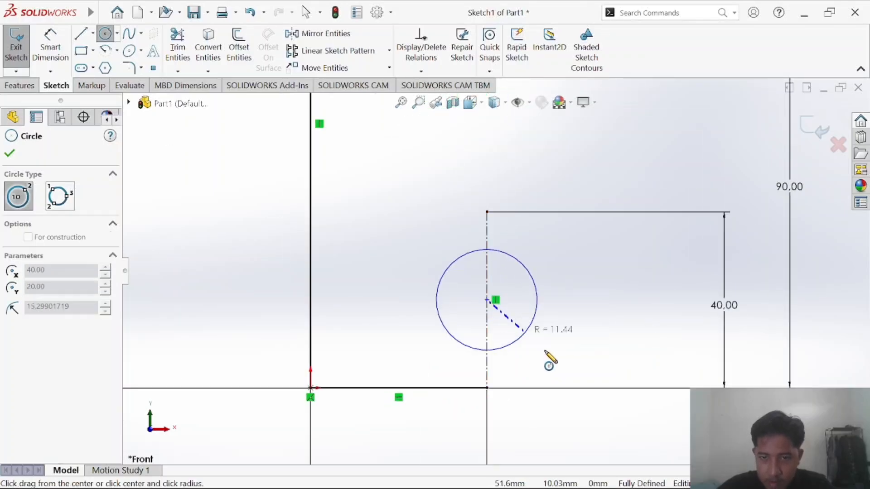
pyautogui.click(540, 353)
# Set the diameter of the circle on the vertical construction line to 40 mm.
pyautogui.click(57, 51)
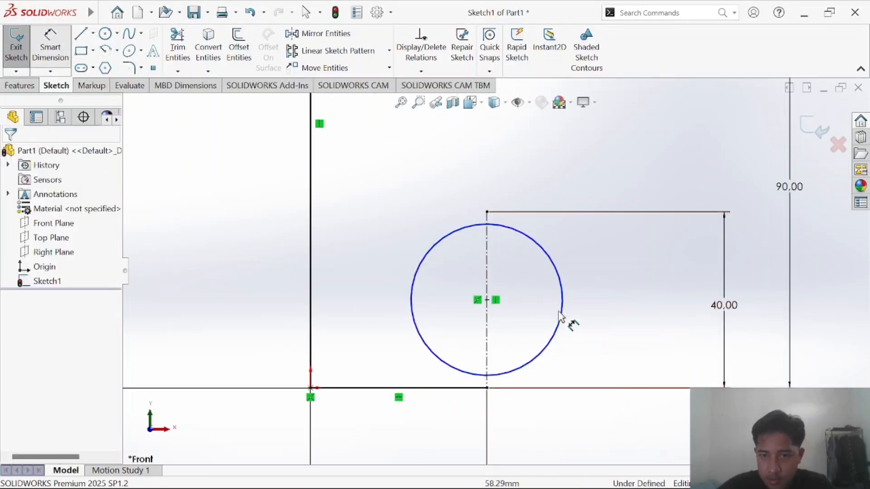
pyautogui.click(561, 321)
pyautogui.click(603, 453)
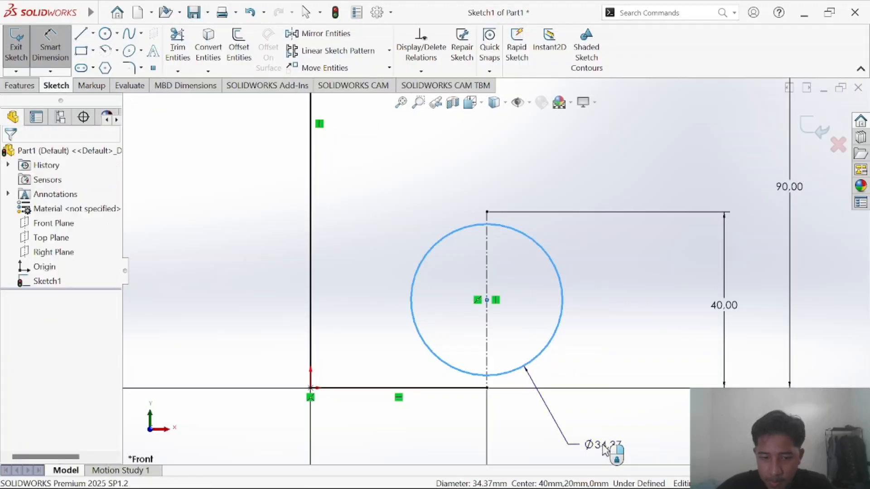
pyautogui.write('4')
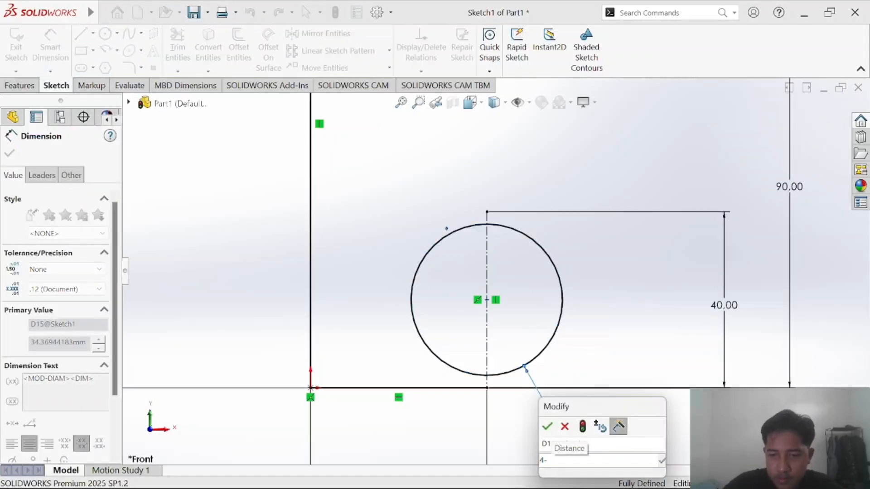
pyautogui.write('0')
pyautogui.press('Return')
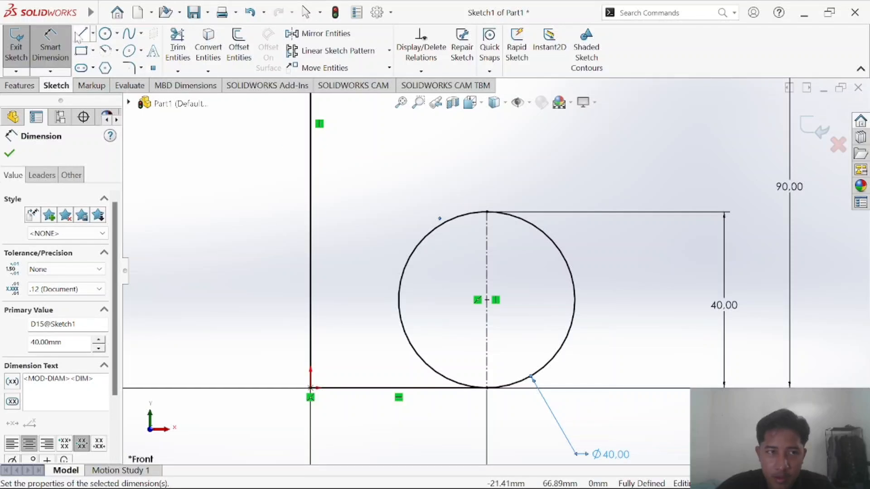
# Sketch a horizontal line about 10 mm long running left from the top point of the 40 mm circle.
pyautogui.click(81, 34)
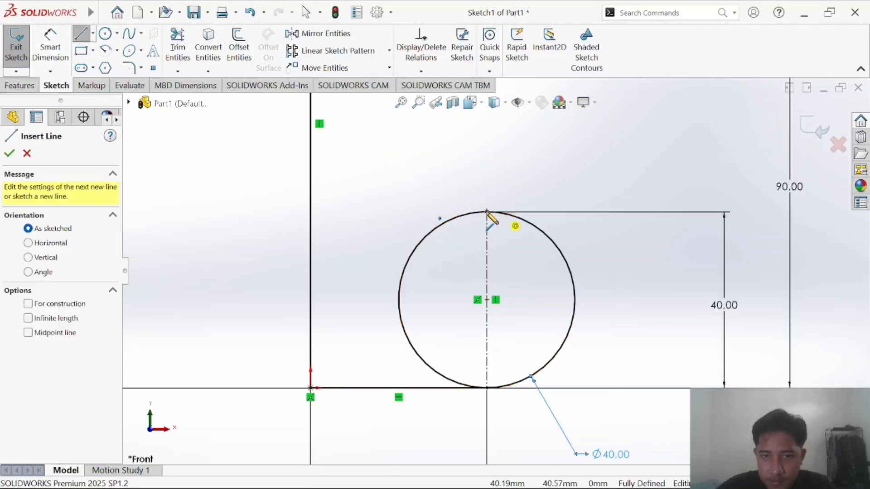
pyautogui.scroll(5, 488, 213)
pyautogui.scroll(-3, 494, 253)
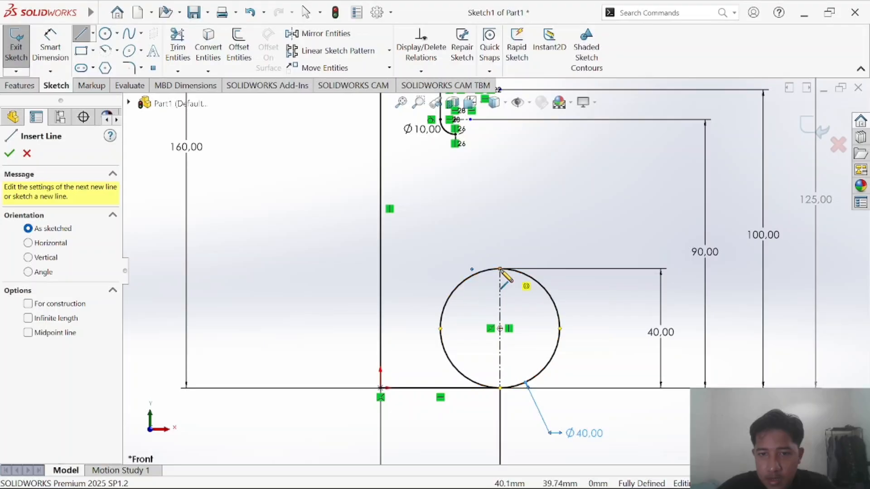
pyautogui.click(500, 269)
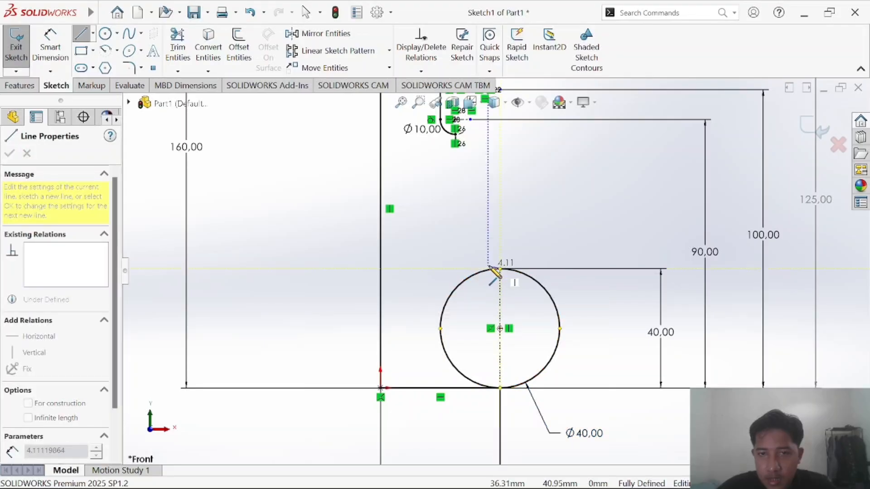
pyautogui.scroll(-1, 490, 268)
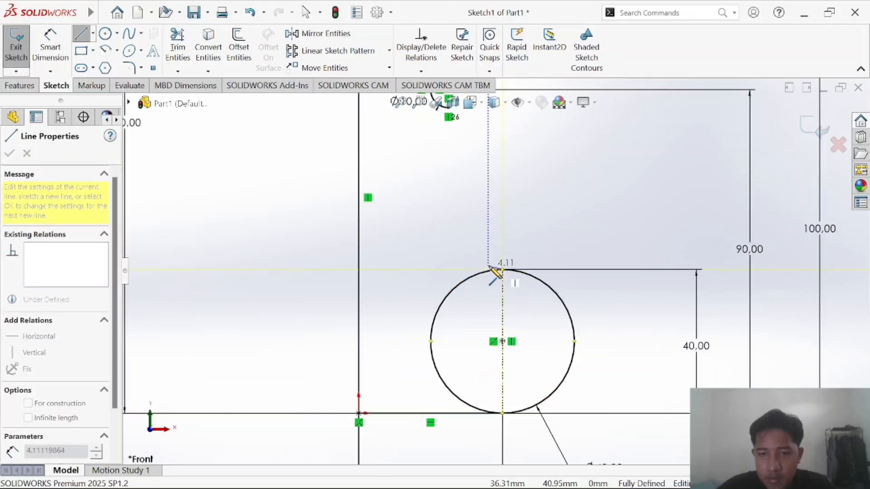
pyautogui.click(467, 270)
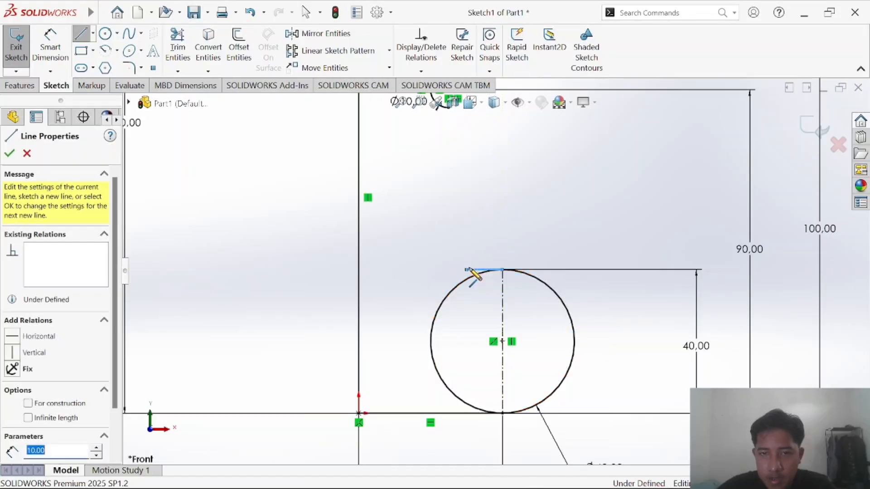
pyautogui.click(49, 45)
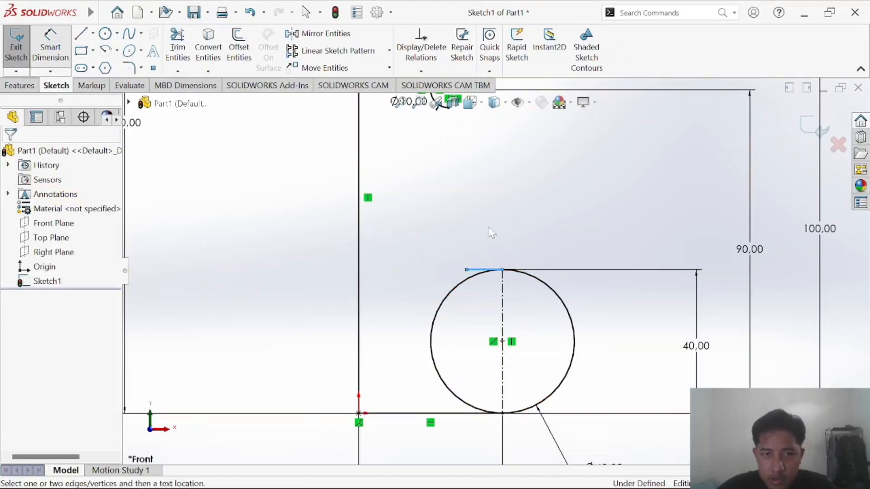
pyautogui.click(488, 301)
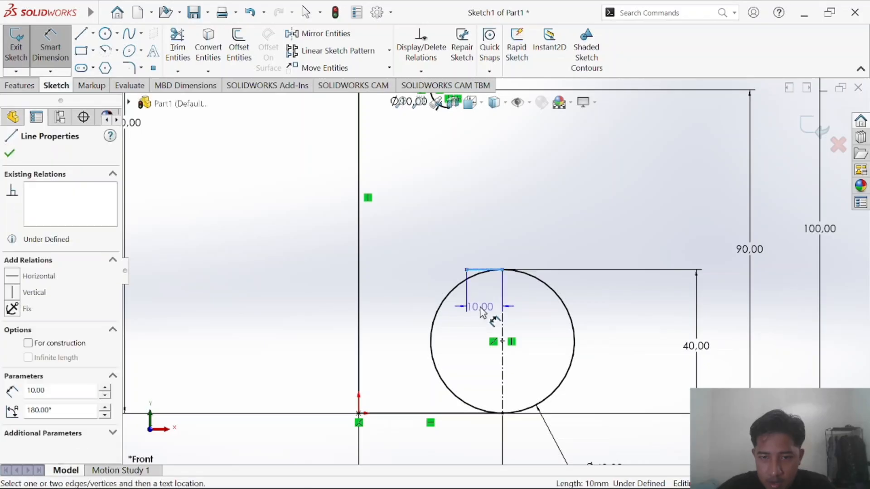
pyautogui.press('Escape')
# Sketch a vertical line about 45 mm long from the short horizontal line's left end up to the level of the 10 mm arc's lower end.
pyautogui.scroll(3, 492, 272)
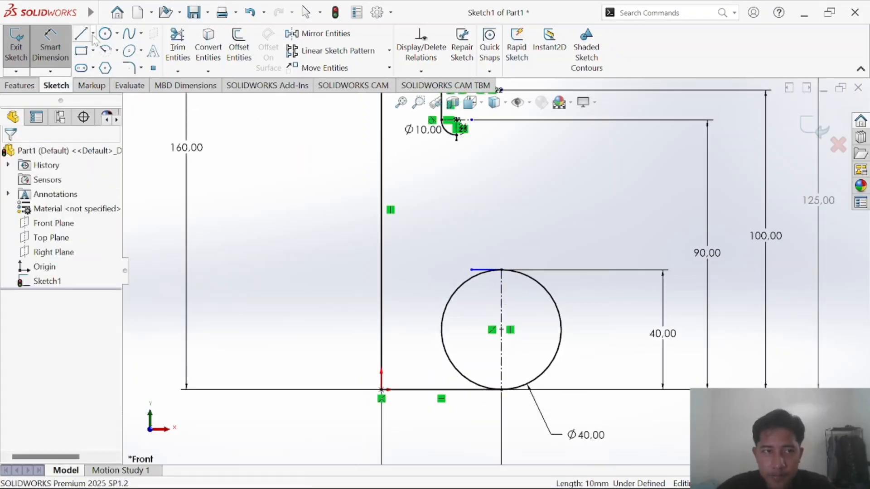
pyautogui.click(82, 33)
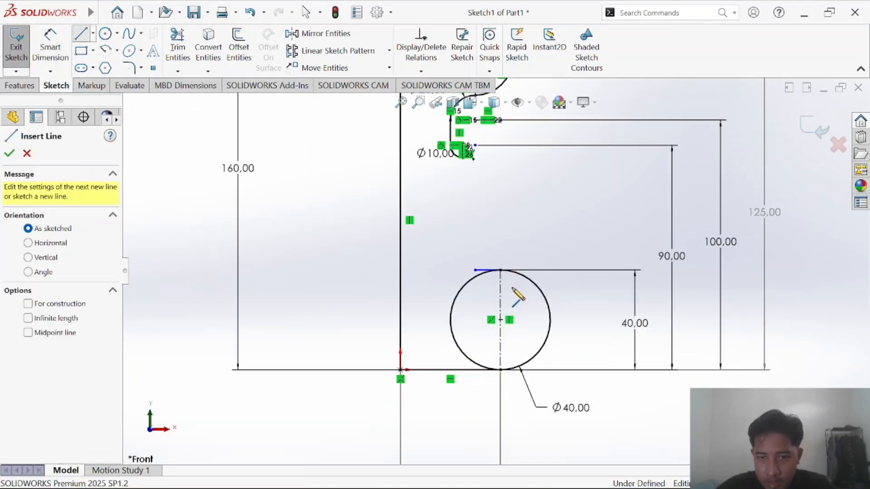
pyautogui.click(476, 270)
pyautogui.scroll(-4, 476, 171)
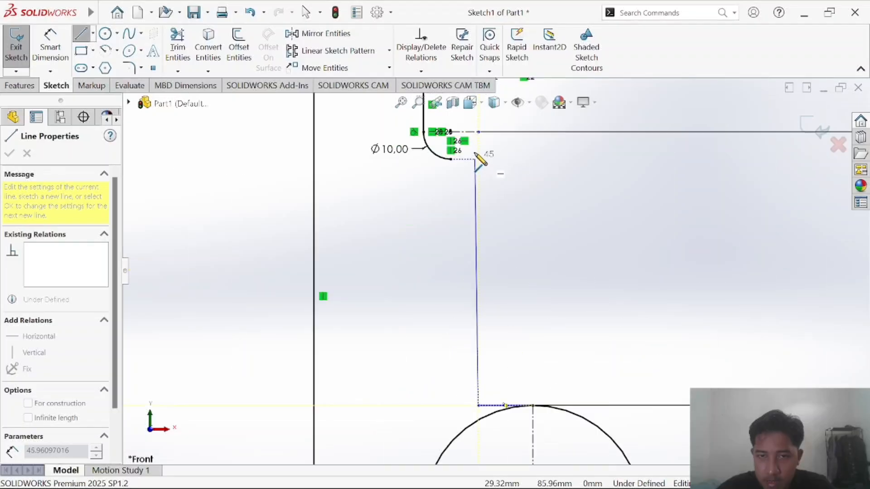
pyautogui.click(479, 159)
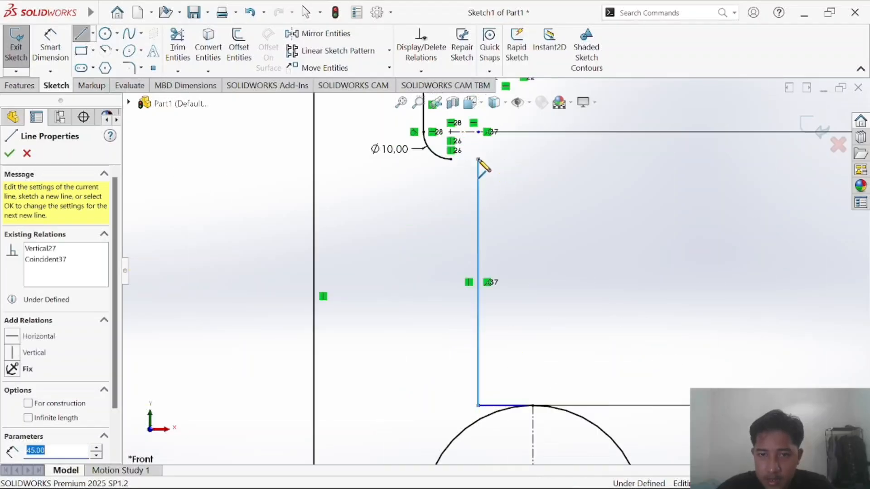
pyautogui.press('Escape')
# Dimension the distance between the contour's left edge and the new vertical line at 30 mm.
pyautogui.click(54, 47)
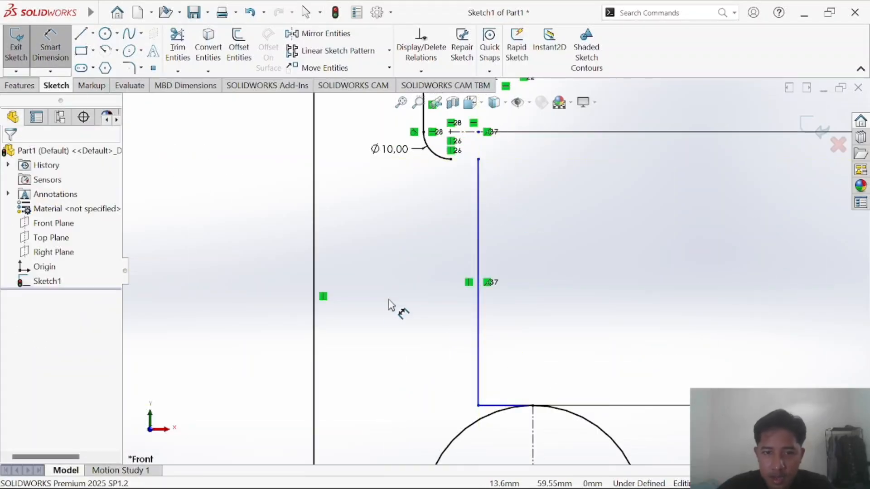
pyautogui.click(314, 321)
pyautogui.click(479, 325)
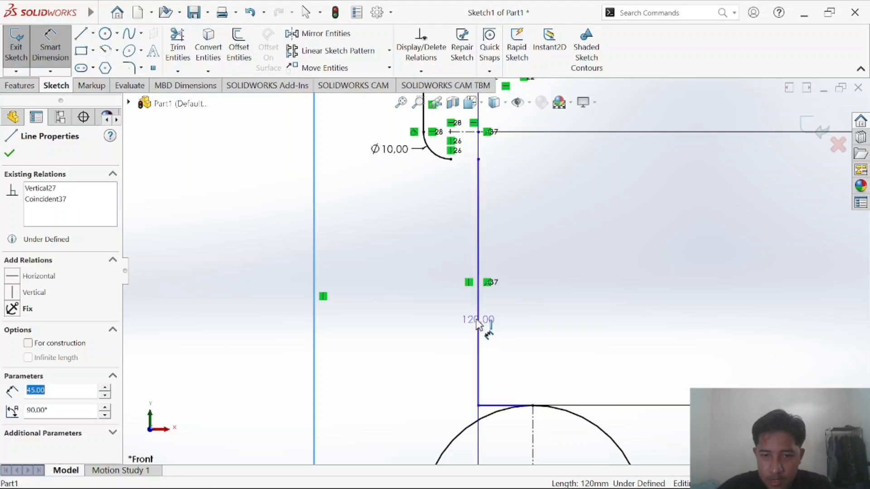
pyautogui.click(403, 313)
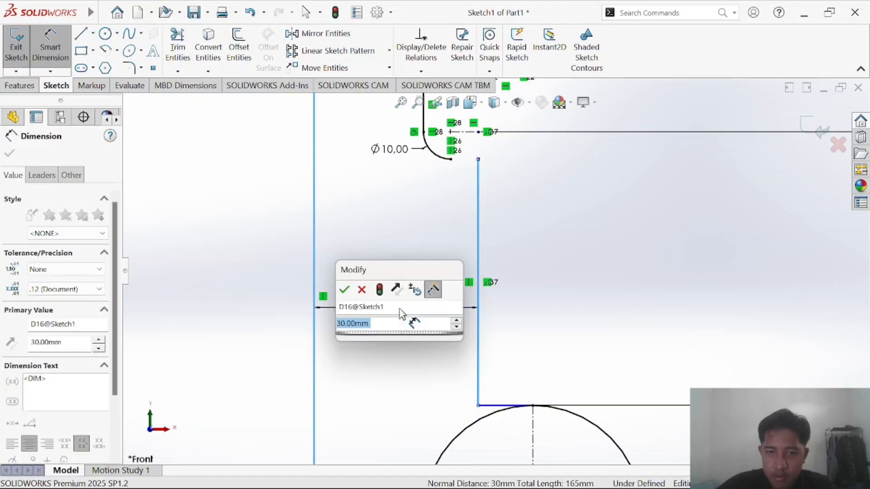
pyautogui.press('Return')
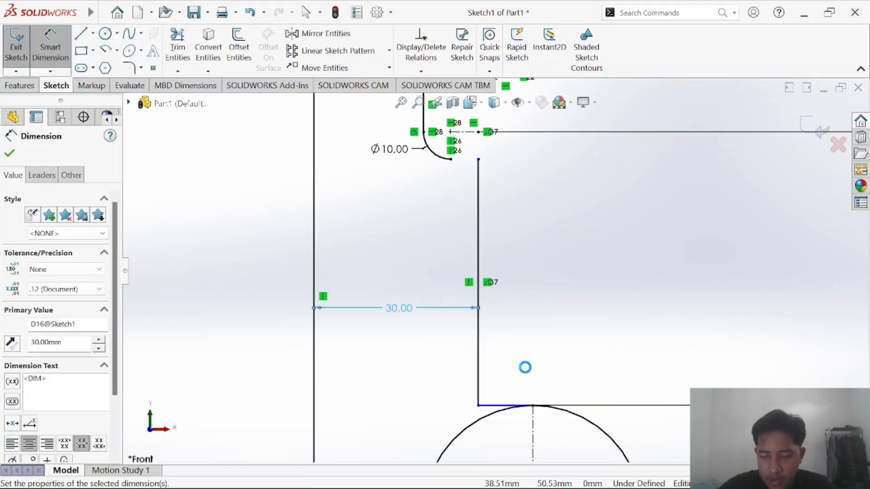
# Dimension the short horizontal line on top of the 40 mm circle at 10 mm.
pyautogui.scroll(-3, 525, 361)
pyautogui.scroll(2, 541, 412)
pyautogui.scroll(2, 501, 373)
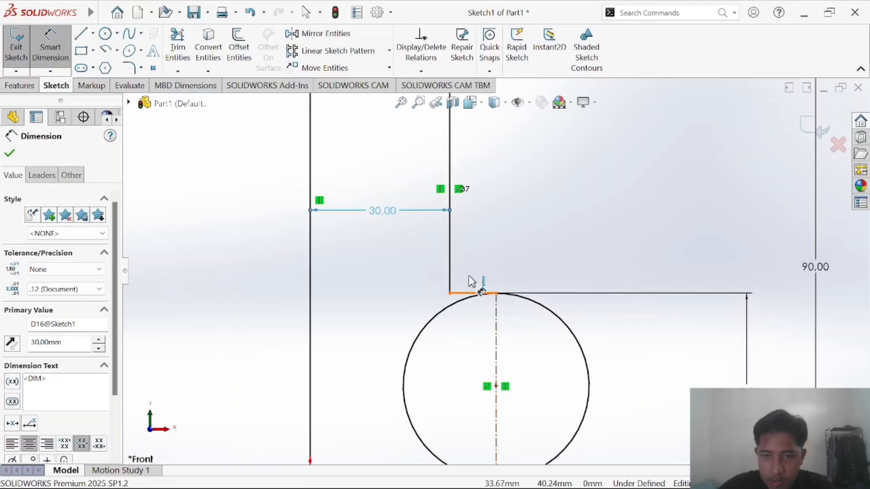
pyautogui.click(470, 294)
pyautogui.click(484, 238)
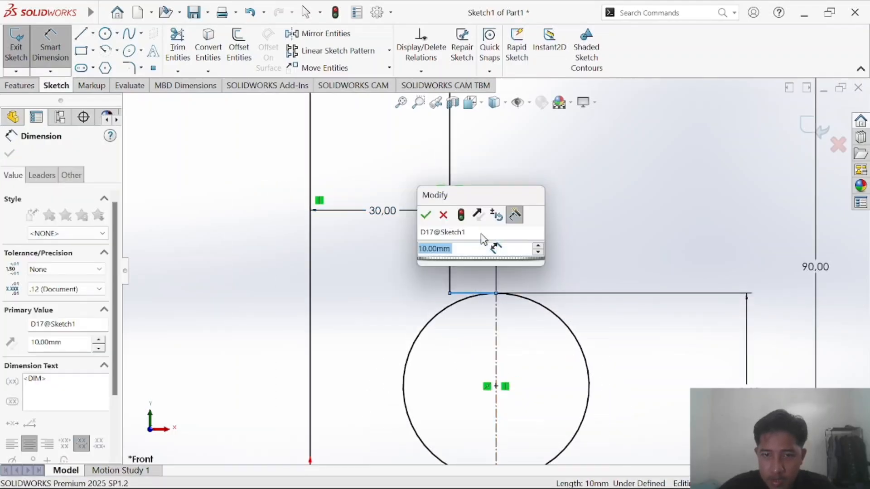
pyautogui.press('Return')
pyautogui.click(557, 250)
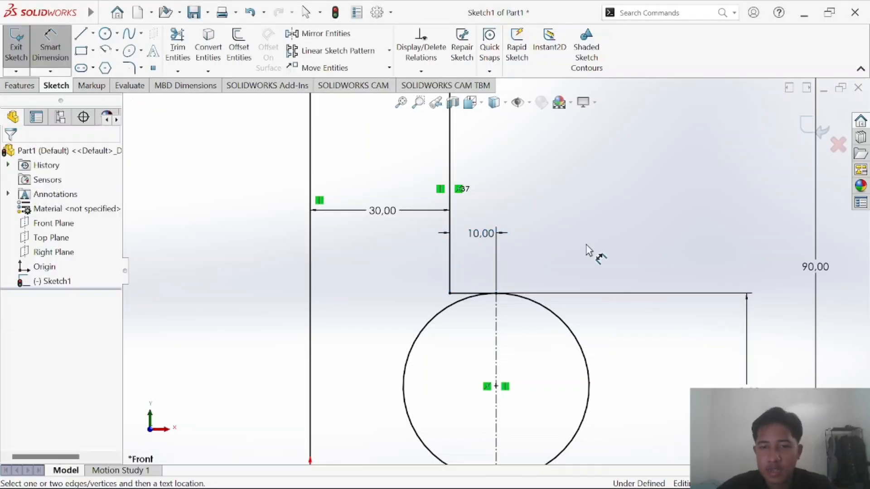
# Try to trim away the left half of the 40 mm circle and its vertical construction line, and undo both trims.
pyautogui.click(178, 46)
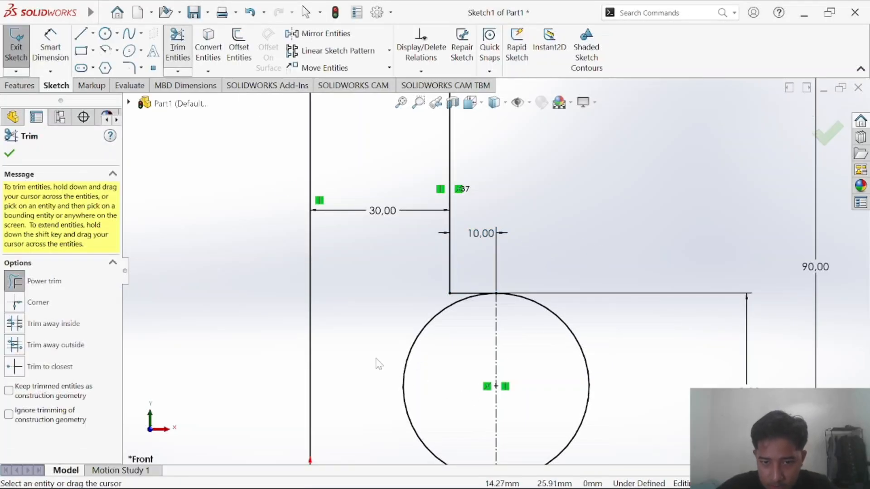
pyautogui.moveTo(379, 359); pyautogui.dragTo(501, 437)
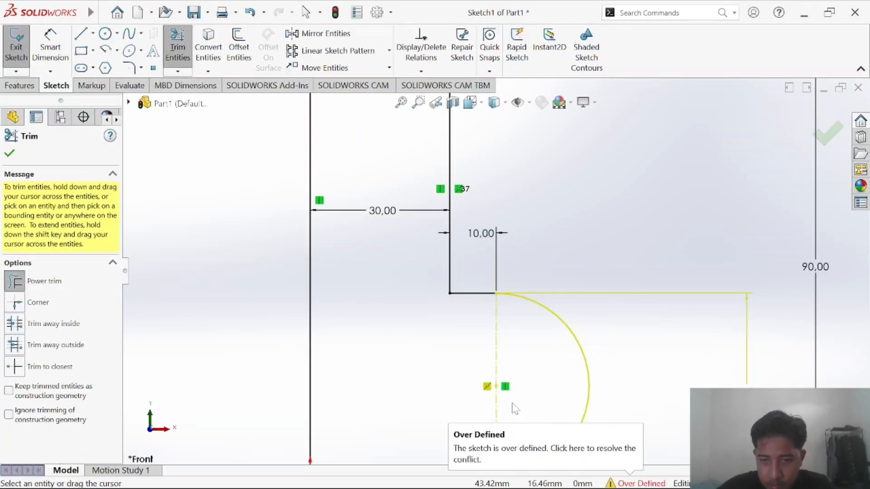
pyautogui.moveTo(518, 337); pyautogui.dragTo(482, 335)
pyautogui.hotkey('ctrl', 'z')
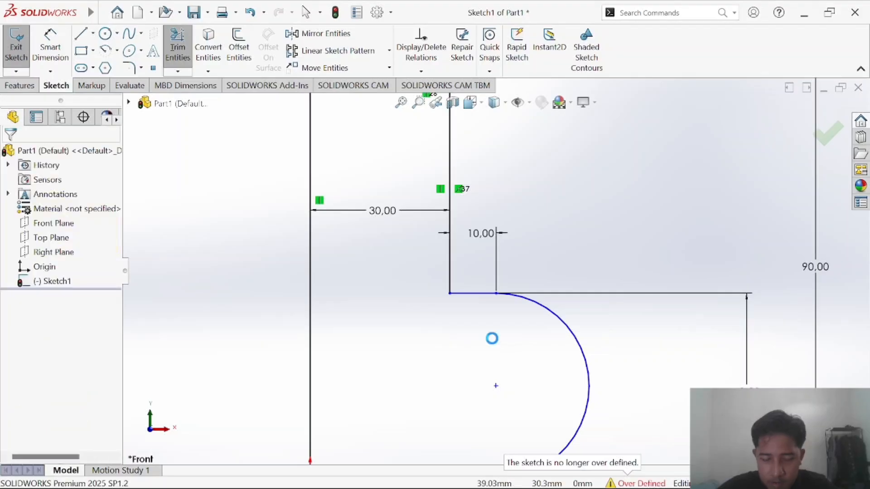
pyautogui.hotkey('ctrl', 'z')
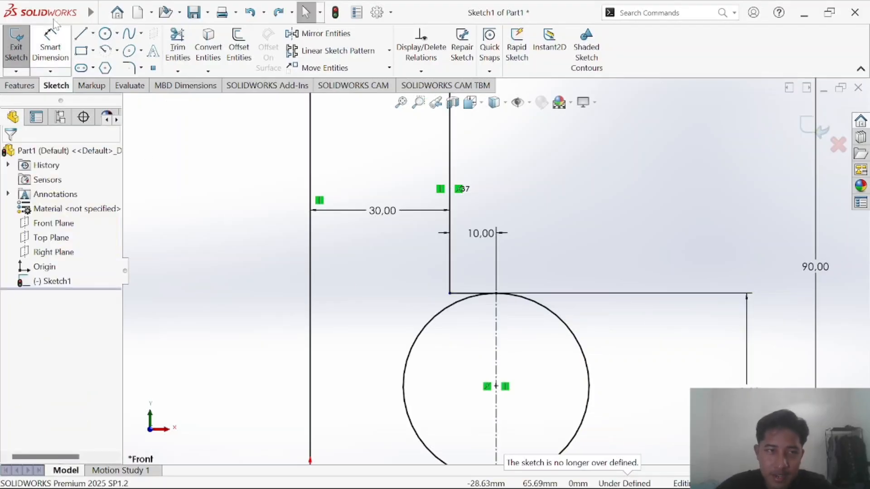
# Sketch a 40 mm horizontal construction line across the circle from its right to its left quadrant point.
pyautogui.click(93, 33)
pyautogui.click(105, 66)
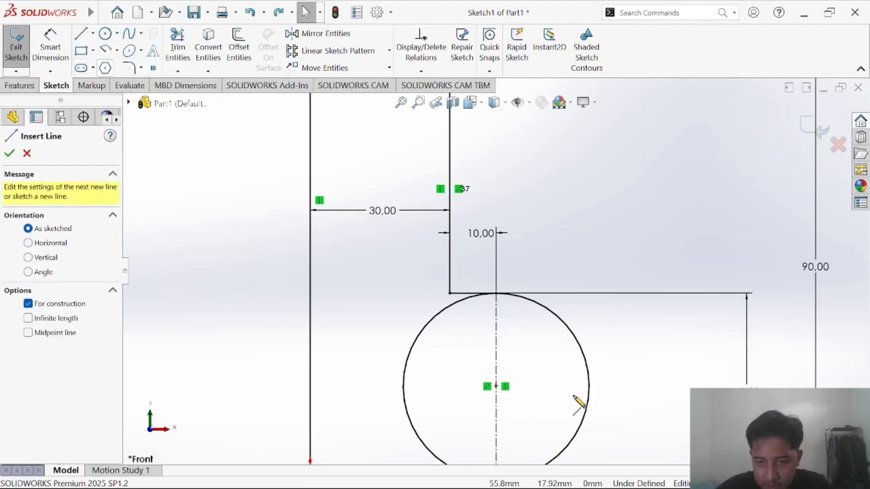
pyautogui.click(589, 387)
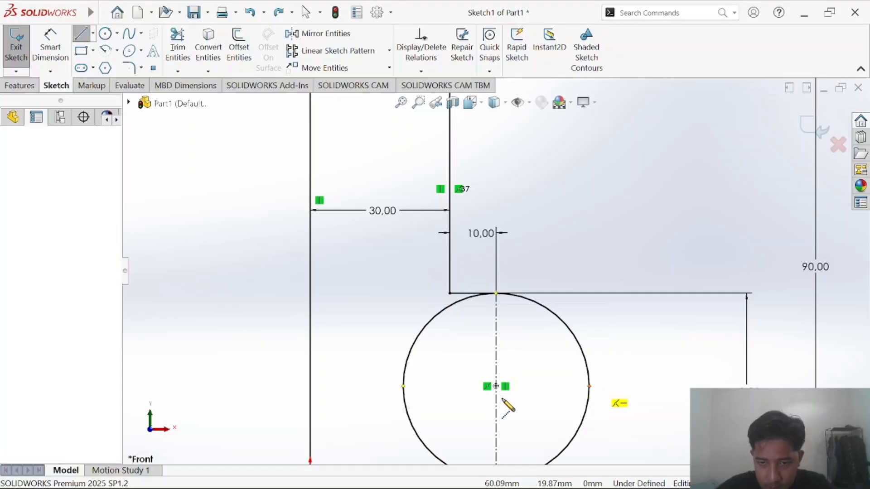
pyautogui.doubleClick(403, 386)
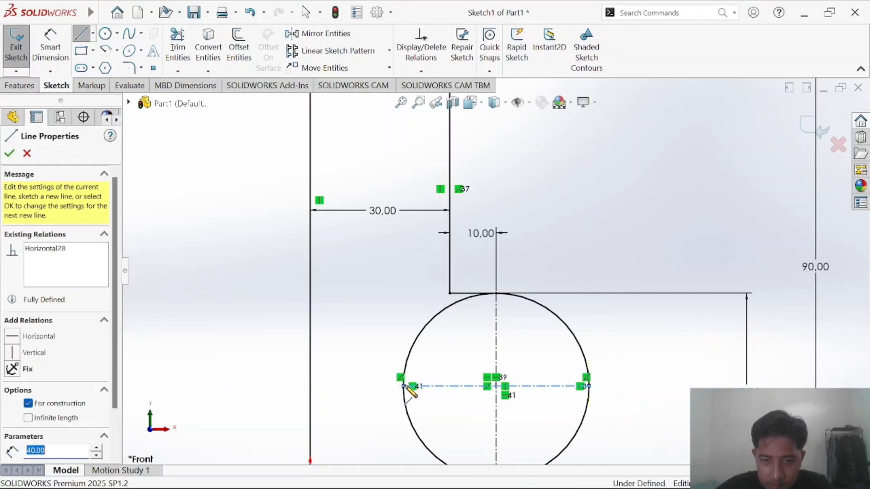
pyautogui.press('Escape')
# Trim away the circle's left half, the upper half of the vertical construction line, and the horizontal construction line.
pyautogui.click(177, 46)
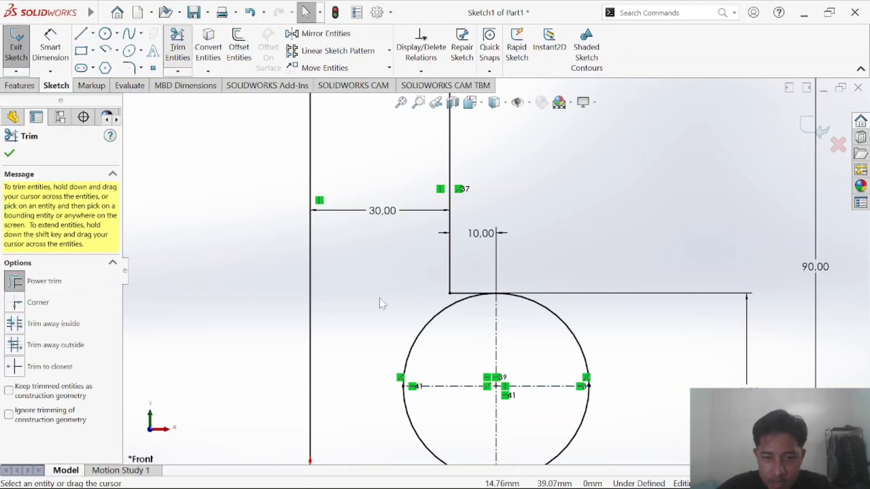
pyautogui.moveTo(395, 306); pyautogui.dragTo(444, 345)
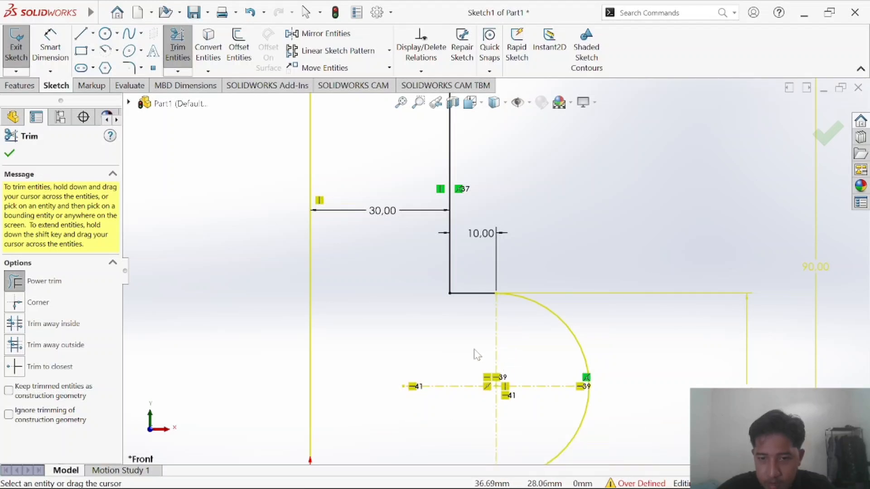
pyautogui.moveTo(515, 343); pyautogui.dragTo(519, 371)
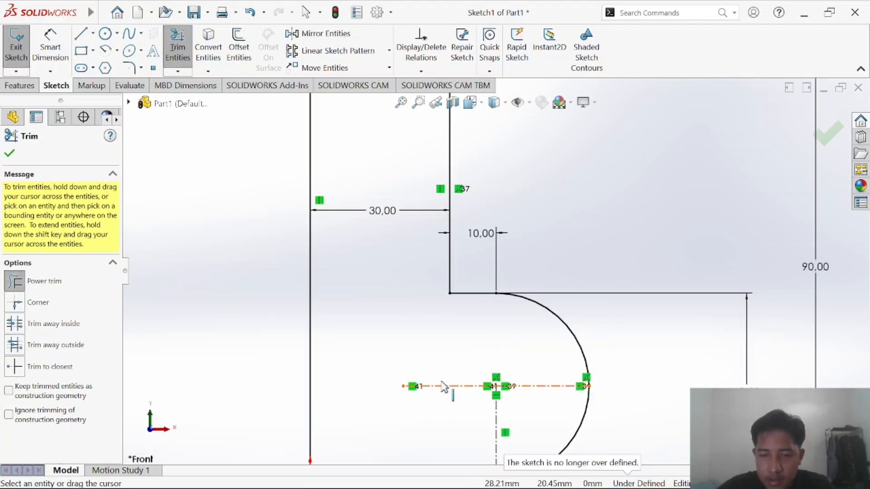
pyautogui.moveTo(444, 388); pyautogui.dragTo(517, 391)
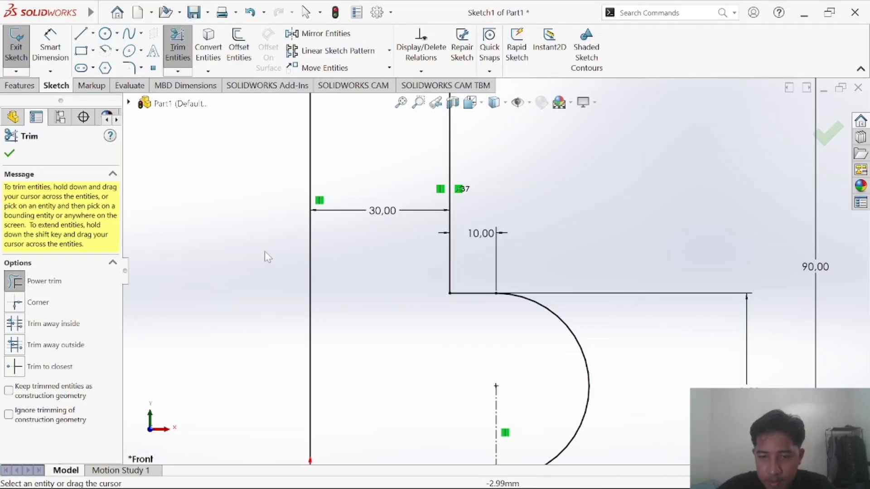
# Sketch a vertical construction line from the 40 mm arc's center up to the arc's top endpoint.
pyautogui.click(93, 34)
pyautogui.click(113, 65)
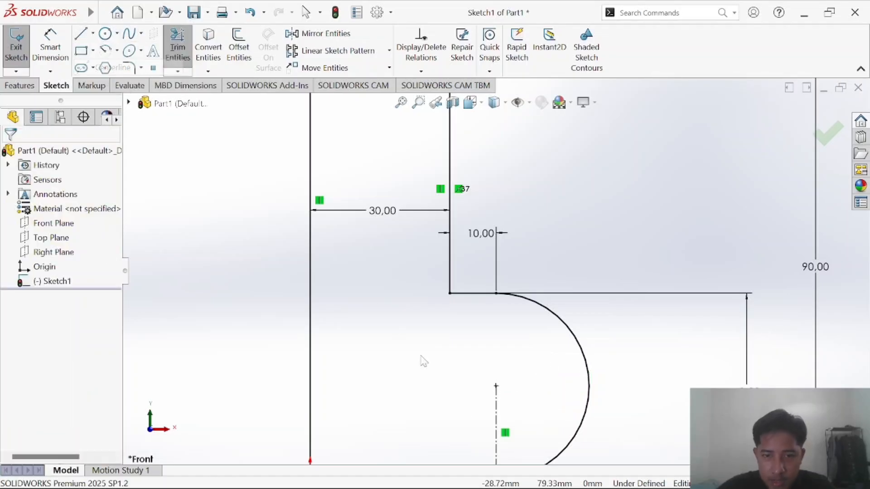
pyautogui.click(496, 385)
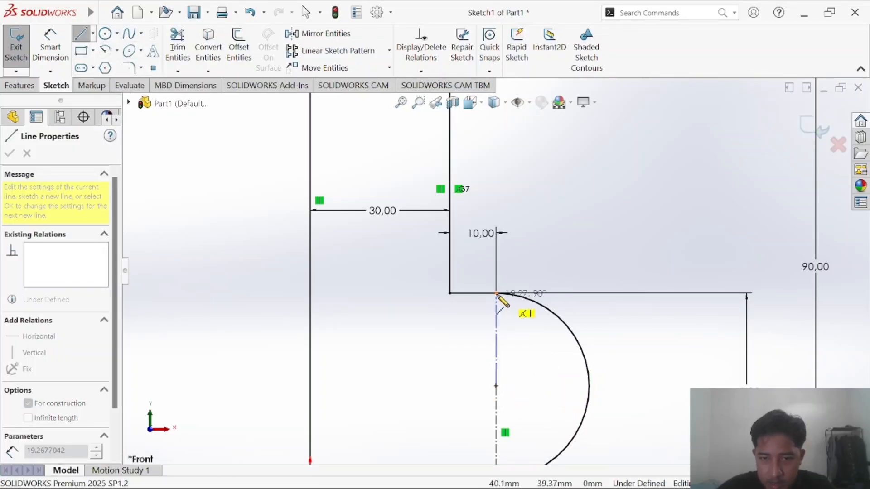
pyautogui.click(497, 294)
pyautogui.press('Escape')
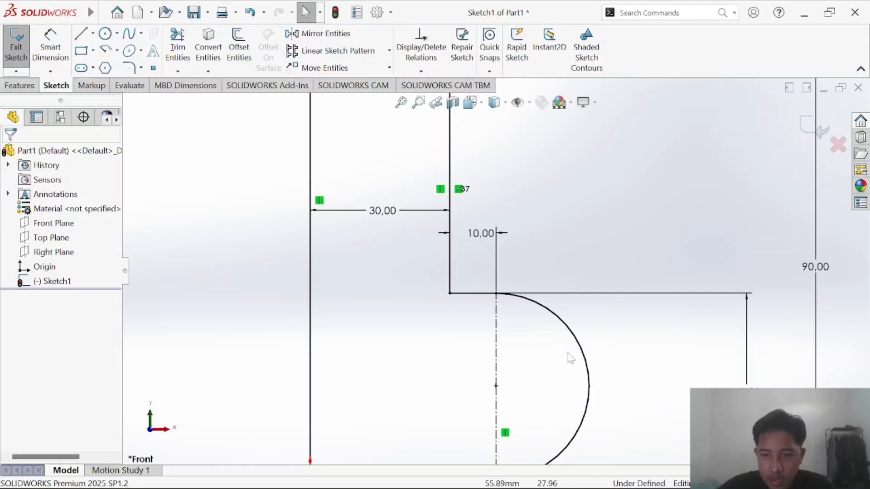
pyautogui.press('z')
pyautogui.press('z')
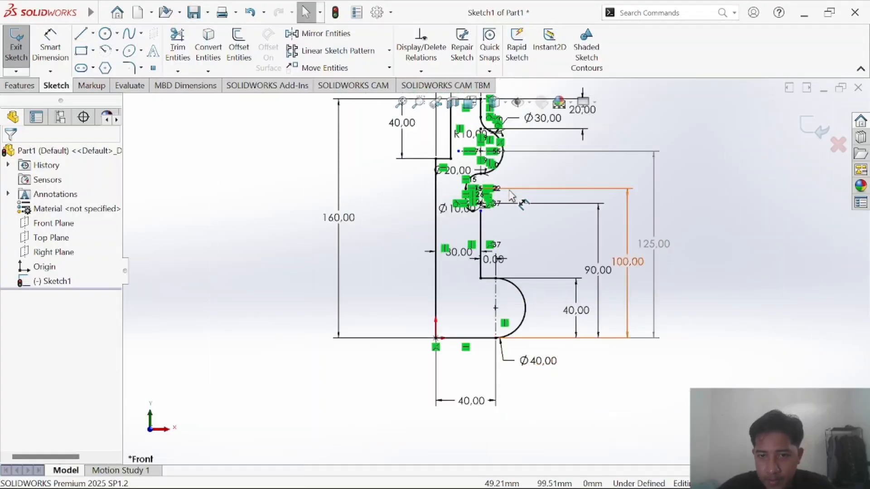
pyautogui.scroll(-3, 499, 177)
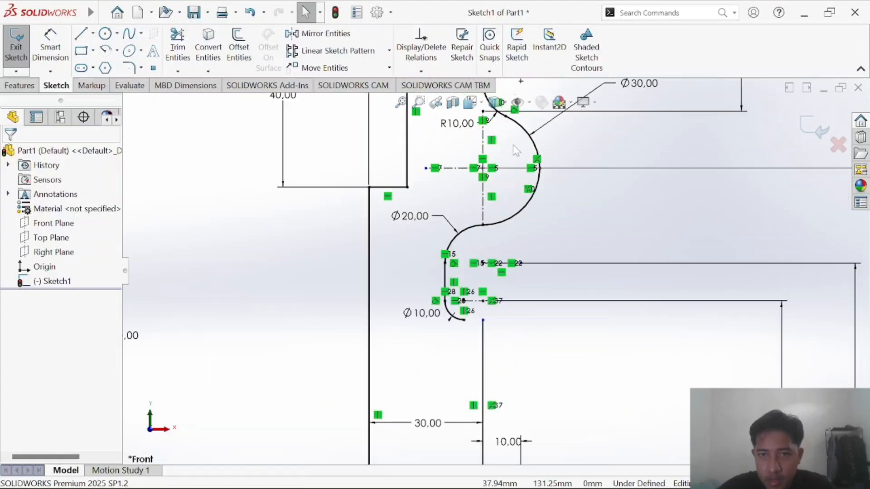
pyautogui.scroll(-1, 453, 402)
pyautogui.scroll(-4, 482, 387)
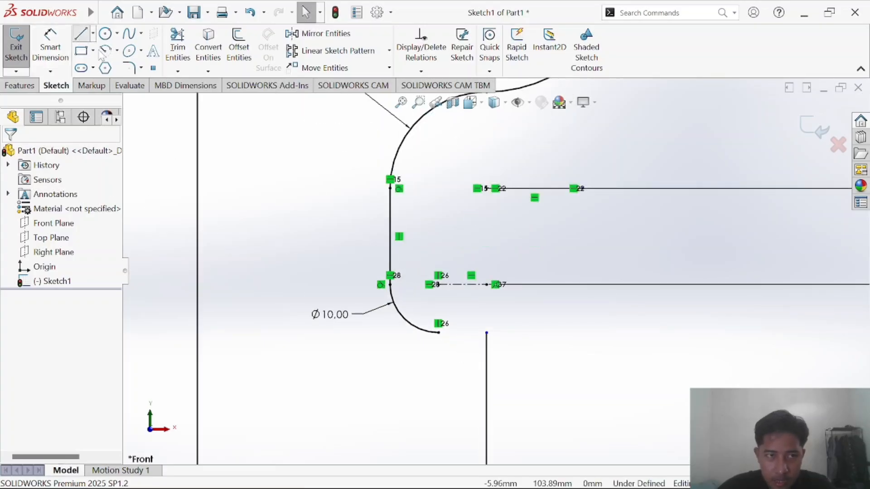
# Sketch a 5 mm horizontal line from the open top endpoint of the vertical edge to the lower endpoint of the 10 mm arc.
pyautogui.click(487, 333)
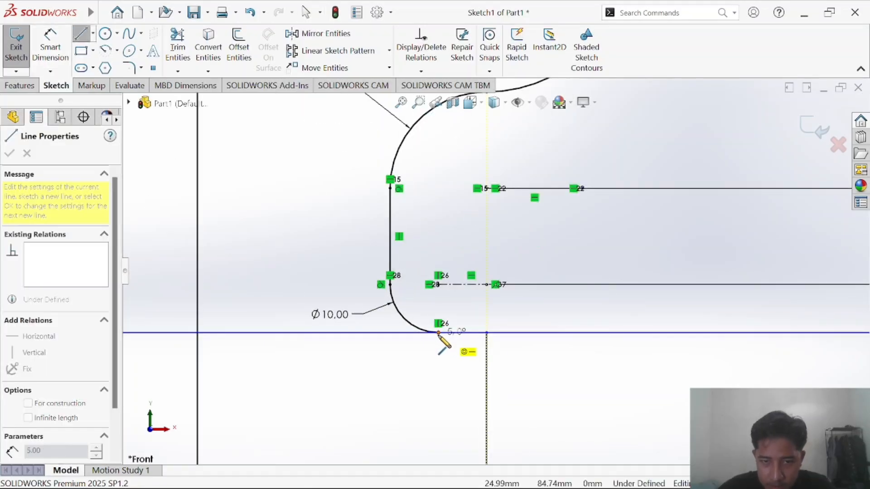
pyautogui.click(439, 333)
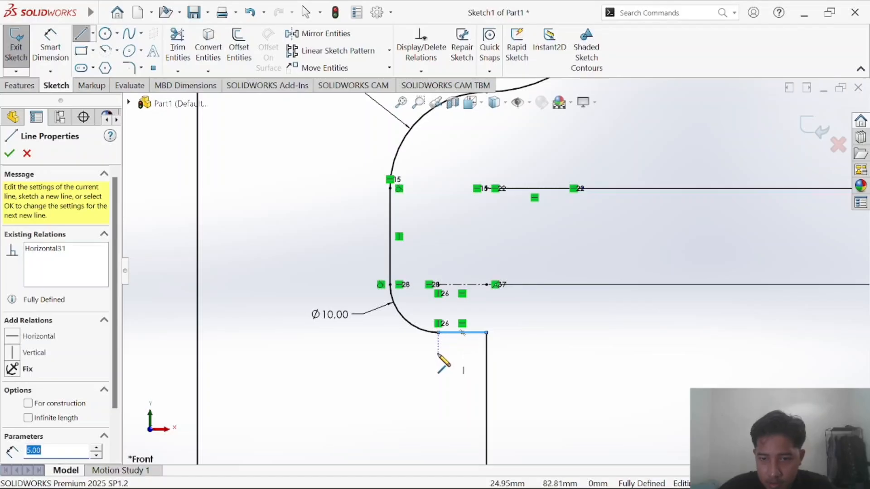
pyautogui.press('Escape')
pyautogui.press('Escape')
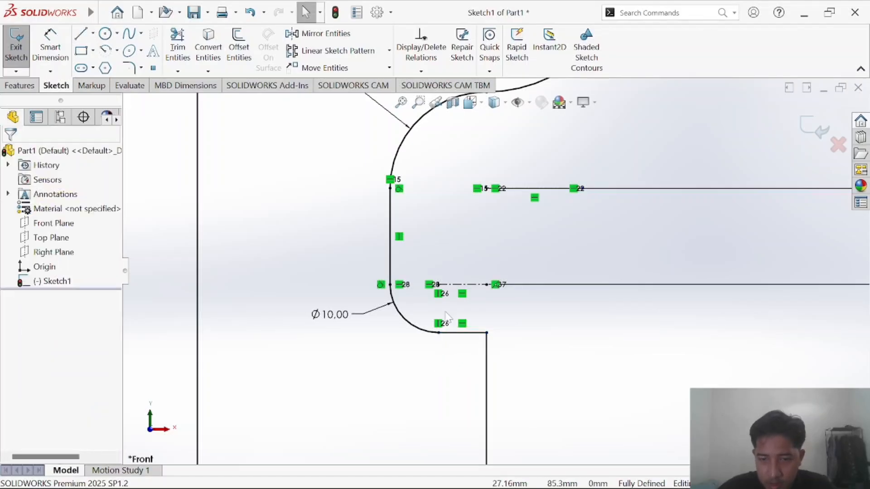
# Fillet the corner between the new horizontal line and the vertical edge with a 3 mm radius.
pyautogui.click(131, 68)
pyautogui.click(487, 334)
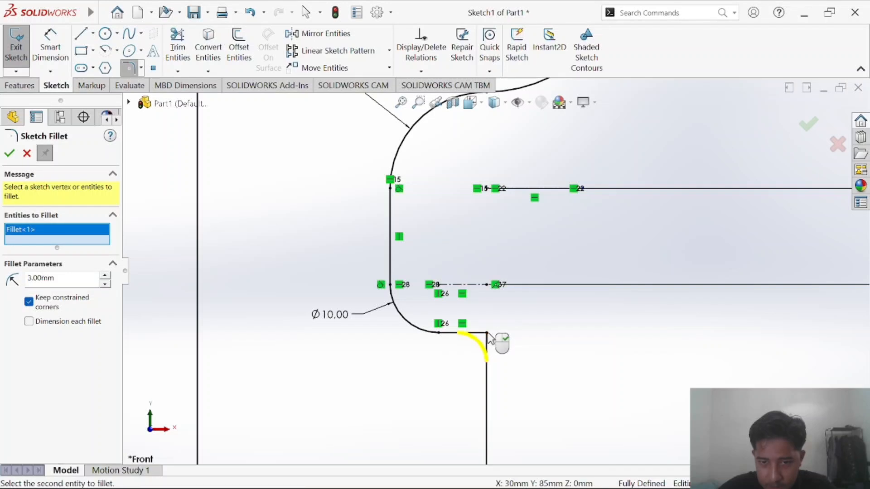
pyautogui.press('Return')
pyautogui.press('Return')
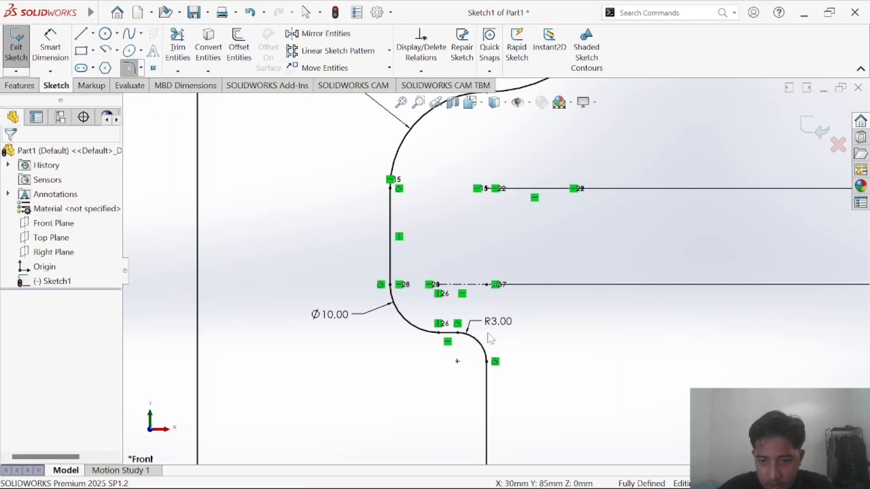
pyautogui.press('f')
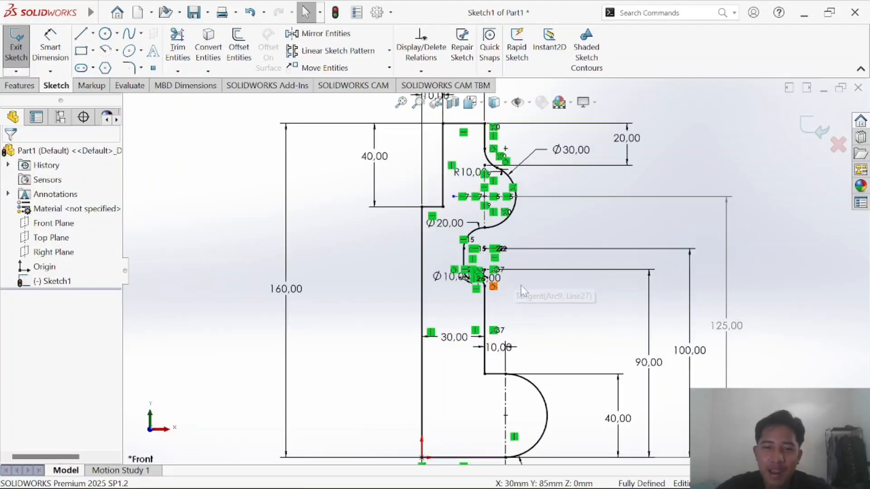
# Switch to the practice module PDF in Edge, circle the whole drawing e) with the pen, and return to SOLIDWORKS.
pyautogui.hotkey('alt', 'Tab')
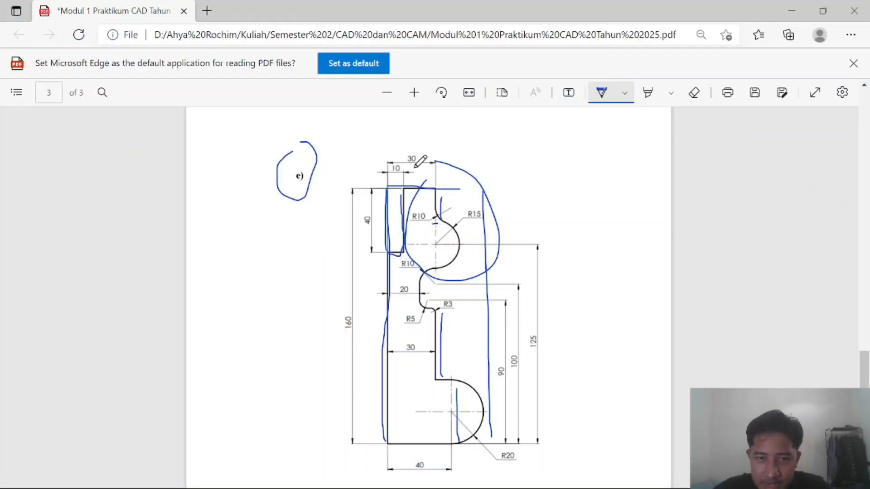
pyautogui.moveTo(388, 147); pyautogui.dragTo(364, 392)
pyautogui.moveTo(576, 369); pyautogui.dragTo(387, 129)
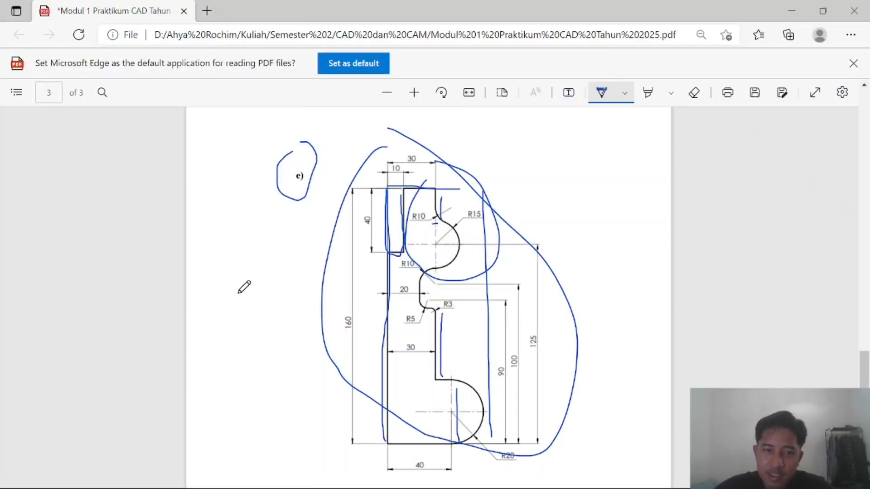
pyautogui.scroll(20, 283, 236)
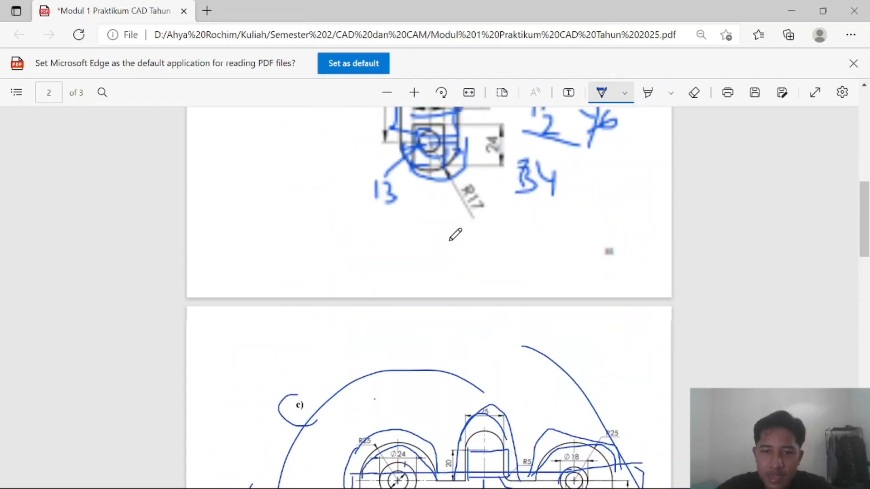
pyautogui.scroll(-20, 456, 236)
pyautogui.hotkey('alt', 'Tab')
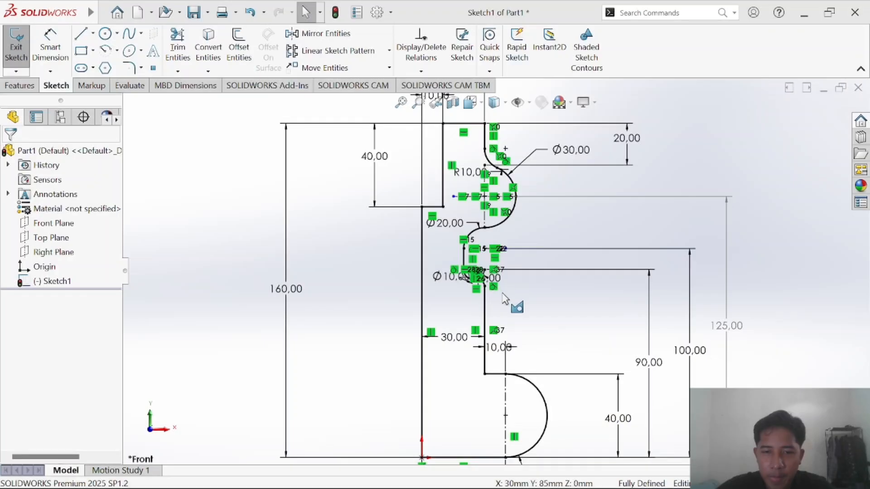
# Save the part as "Tugas E" in the Latihan folder.
pyautogui.scroll(2, 514, 313)
pyautogui.scroll(1, 514, 313)
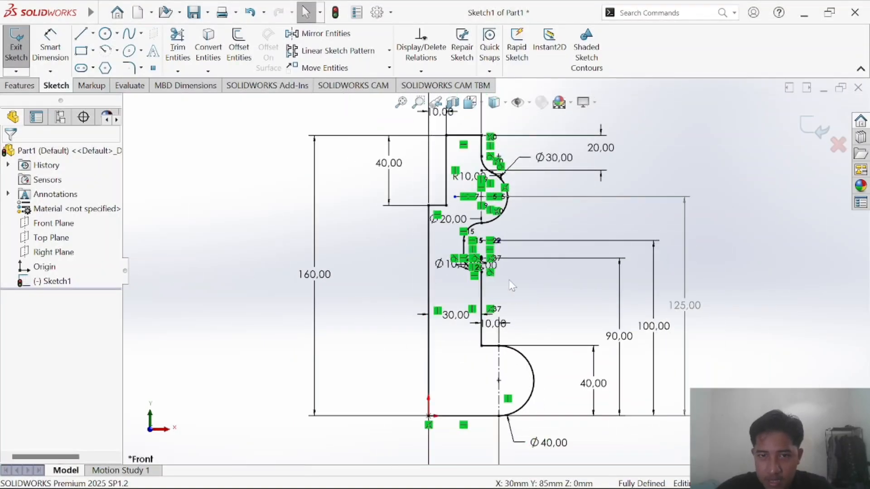
pyautogui.scroll(-1, 513, 283)
pyautogui.hotkey('ctrl', 's')
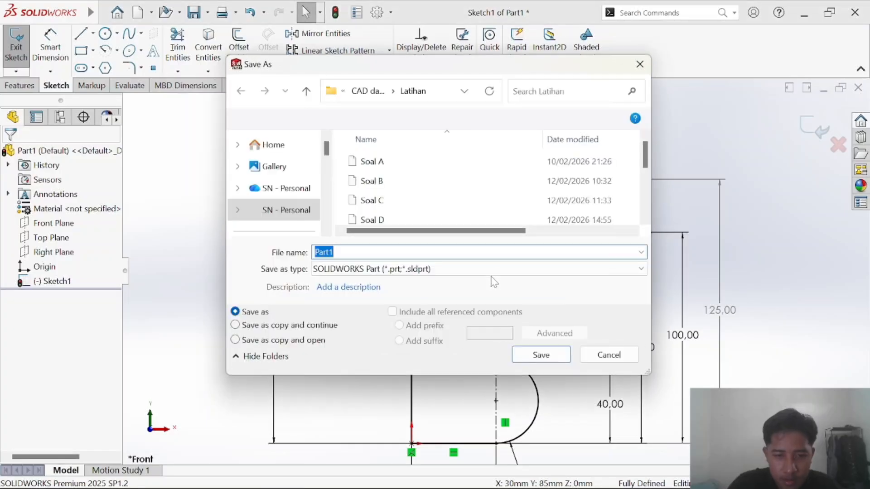
pyautogui.write('Tugas I')
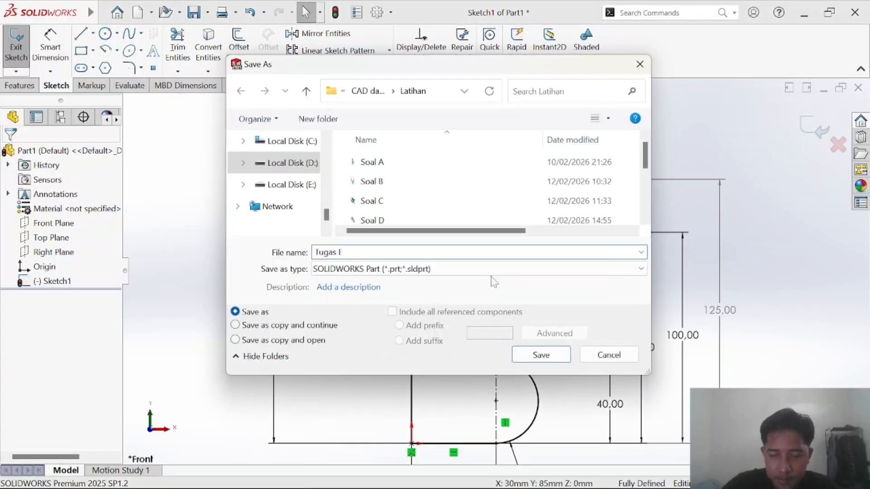
pyautogui.press('Return')
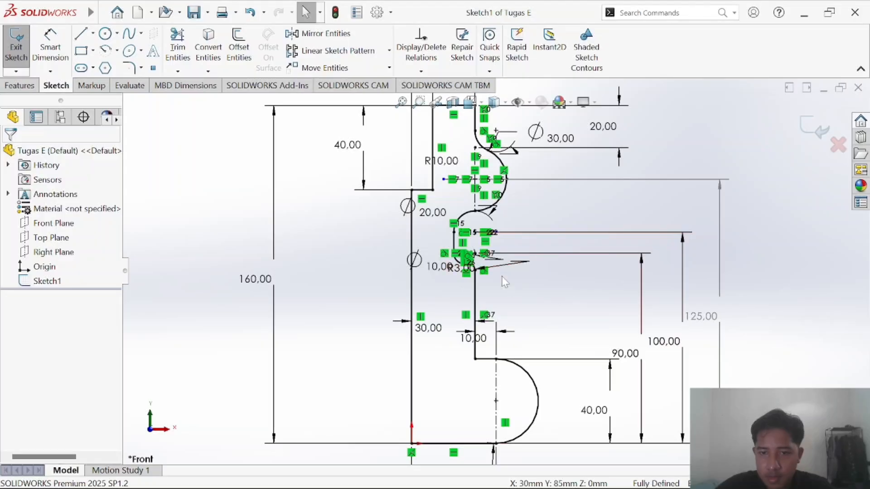
# Add a driven horizontal dimension between the long left edge and the short vertical line above the 10 mm arc, and reposition its text.
pyautogui.scroll(-4, 502, 276)
pyautogui.scroll(6, 503, 268)
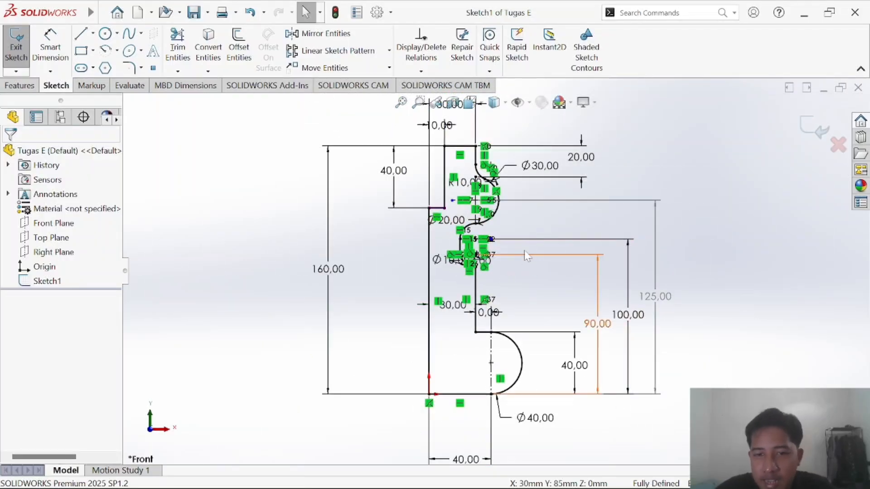
pyautogui.scroll(-2, 582, 206)
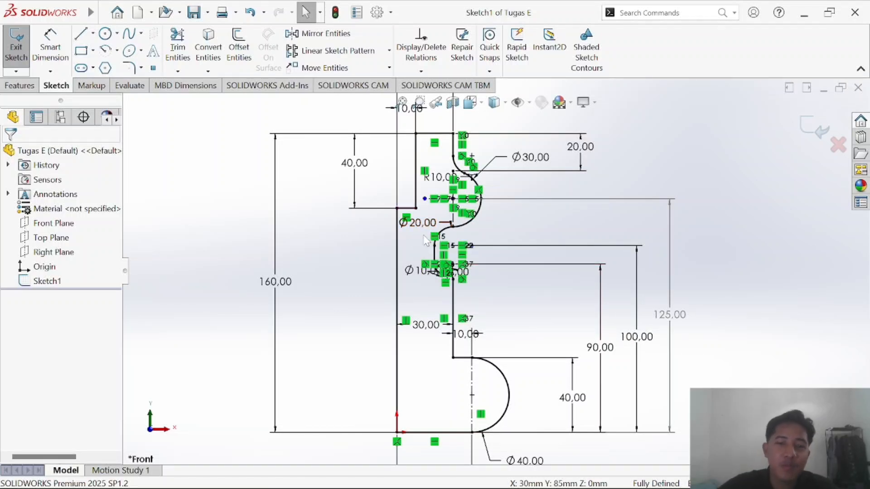
pyautogui.click(46, 58)
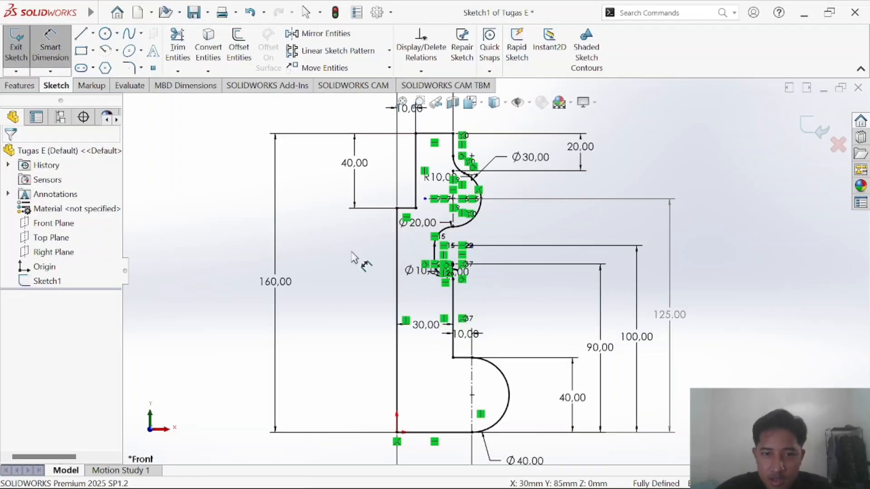
pyautogui.click(398, 257)
pyautogui.click(436, 257)
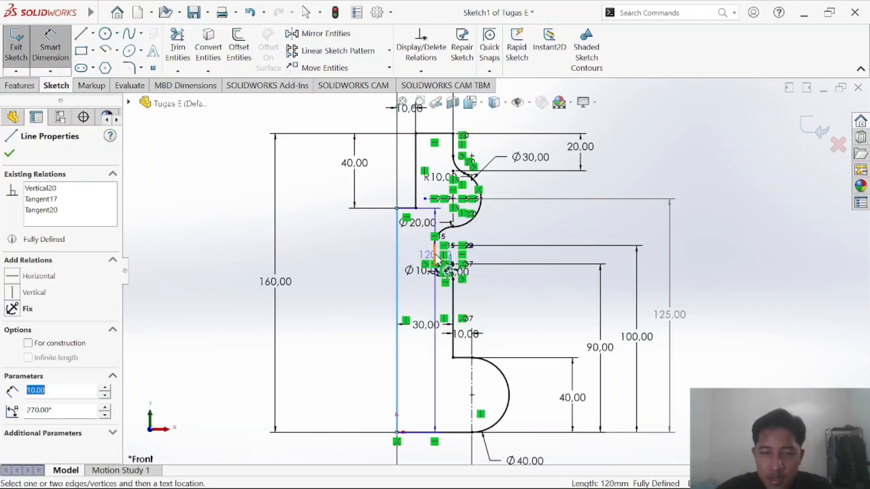
pyautogui.click(420, 256)
pyautogui.press('Return')
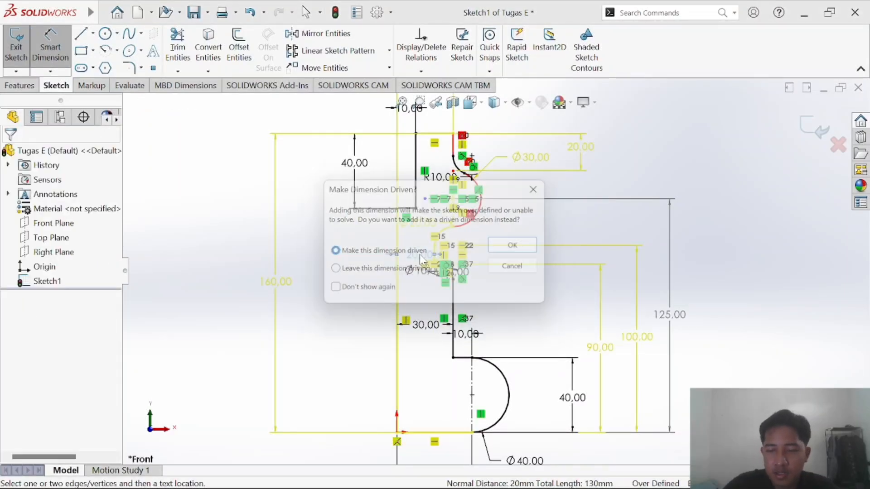
pyautogui.click(498, 224)
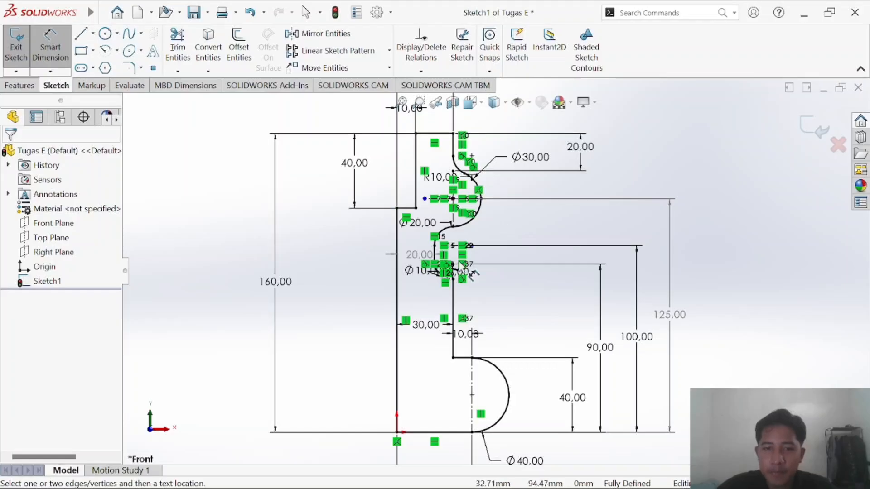
pyautogui.click(411, 261)
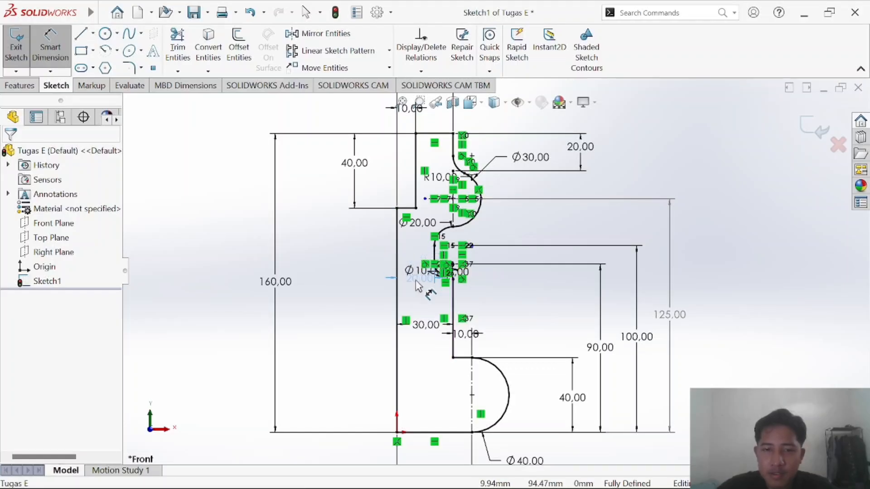
pyautogui.click(416, 262)
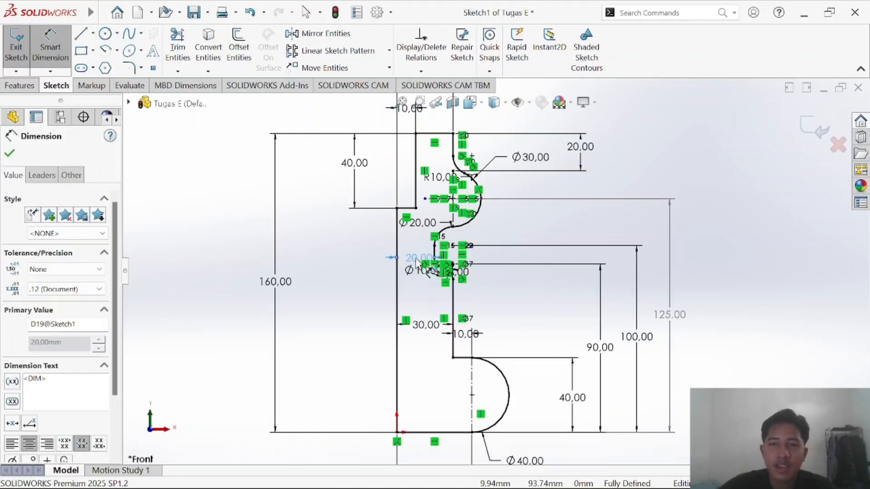